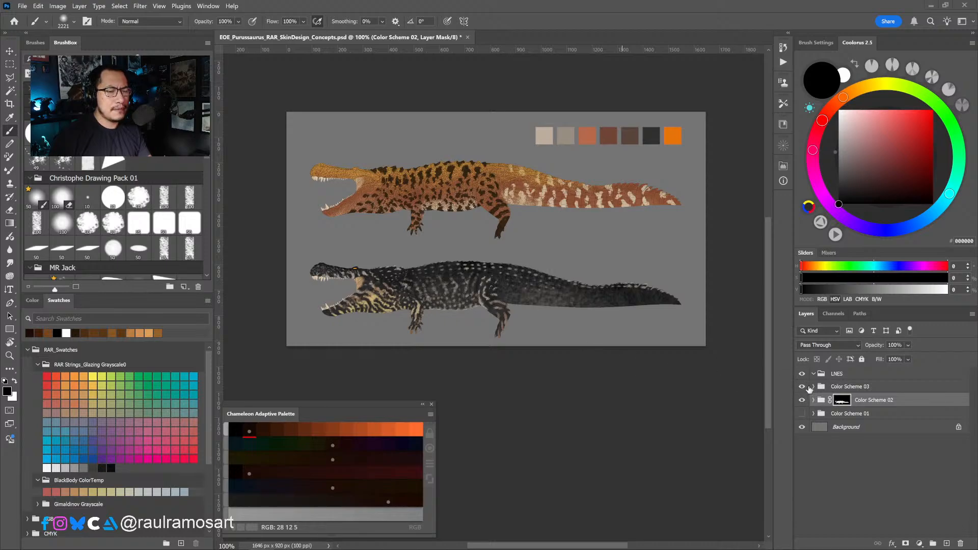
Toggle the visibility of the Color Scheme 02 and Color Scheme 03 groups to compare the two crocodile skin designs.
click(802, 400)
click(802, 400)
click(801, 402)
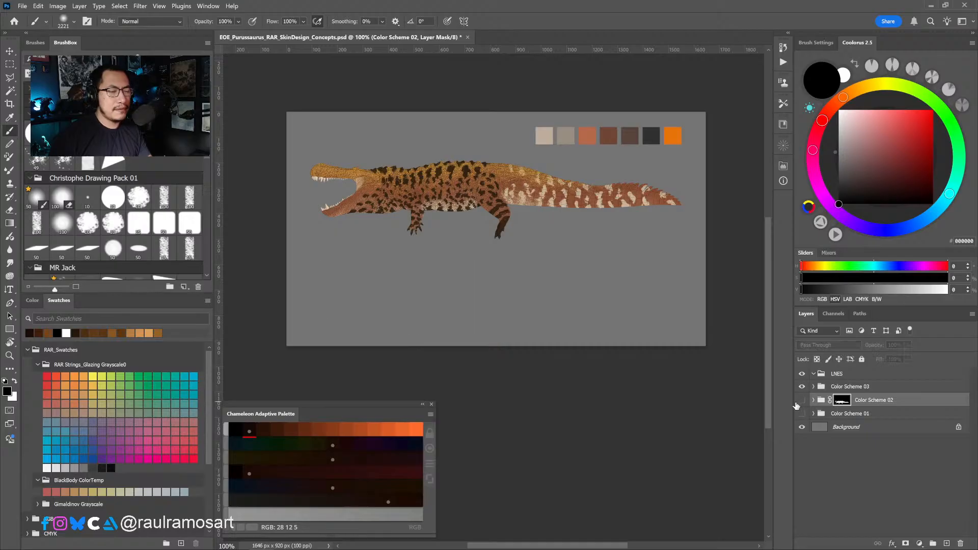
click(802, 400)
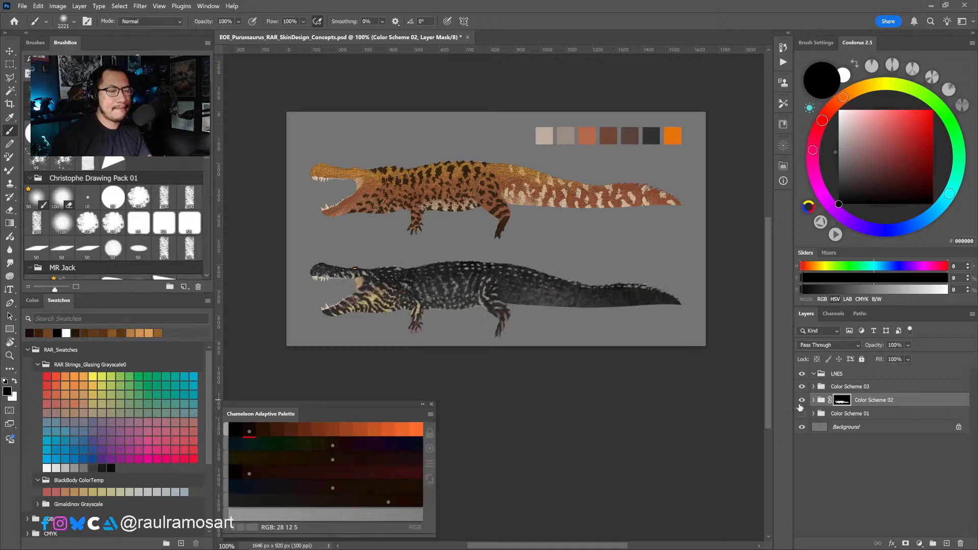
click(802, 400)
click(802, 388)
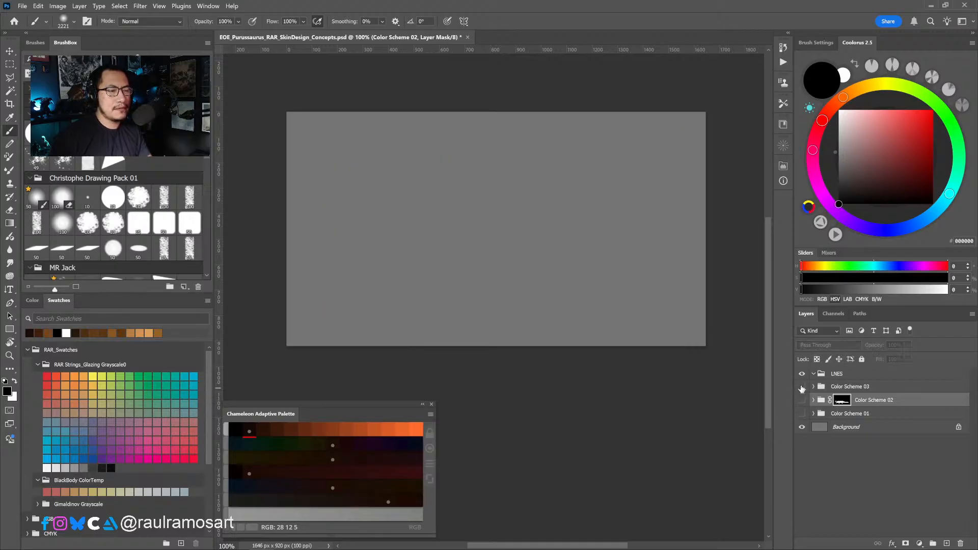
click(802, 387)
click(803, 400)
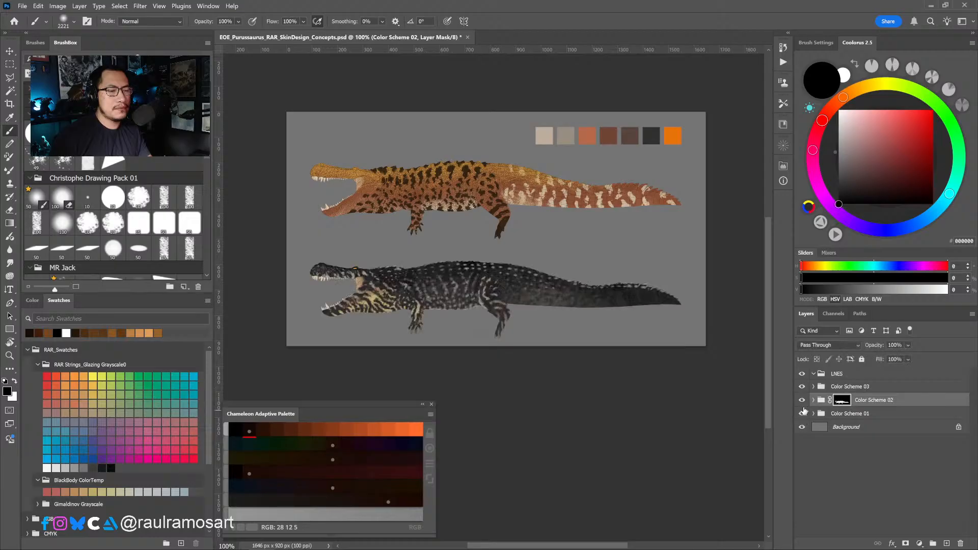
Compare the three color scheme groups by switching their visibility, leaving only Color Scheme 03 shown.
click(802, 387)
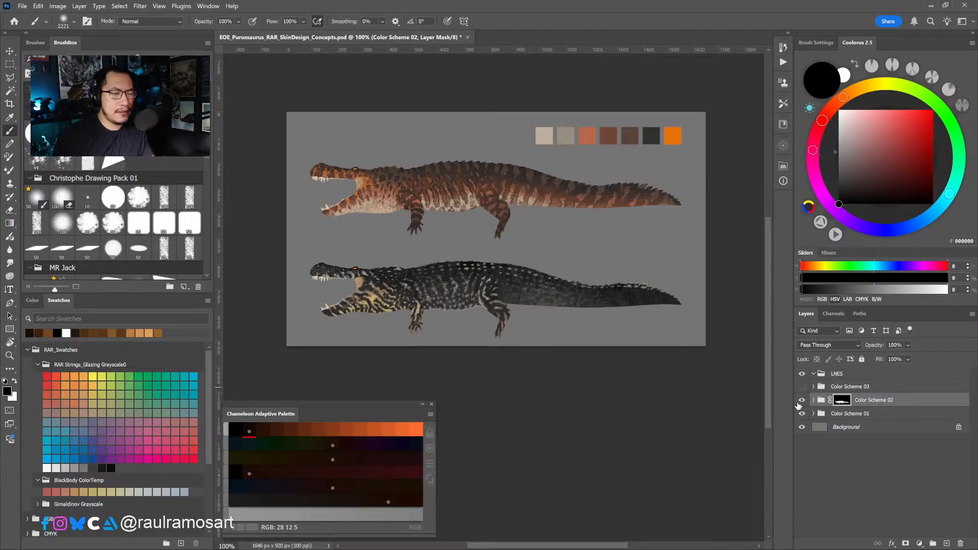
click(802, 400)
click(802, 386)
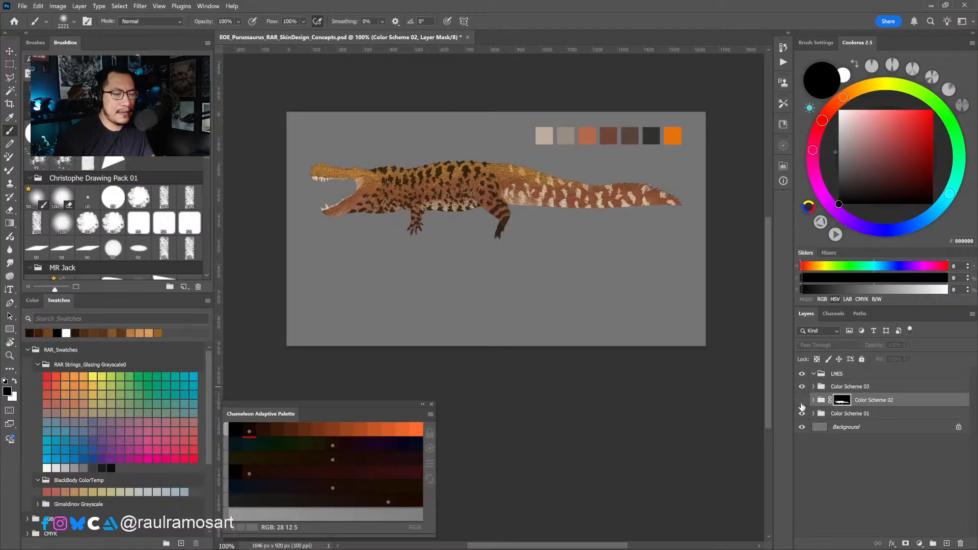
click(802, 401)
click(802, 401)
click(802, 401)
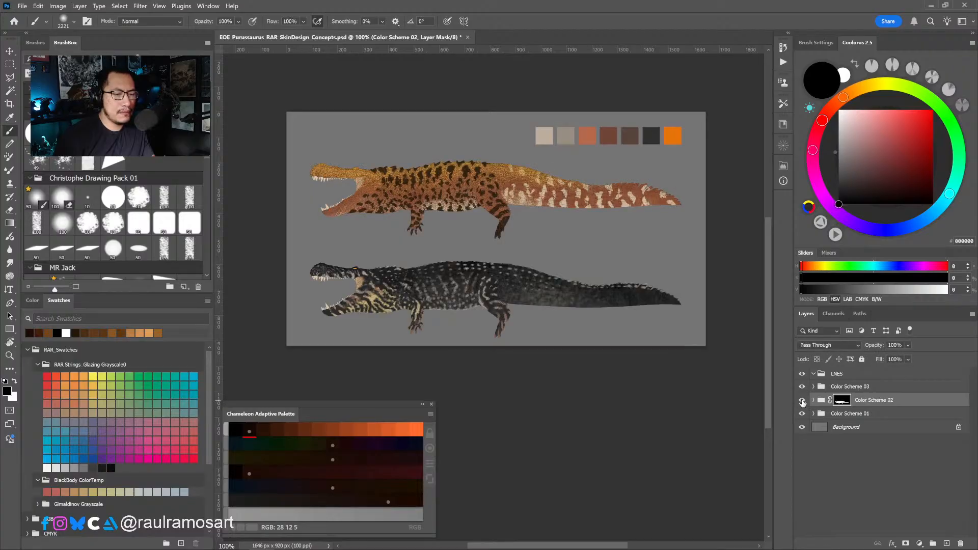
click(801, 401)
click(802, 414)
Inspect the contents of the Color Scheme 03 group, toggling its Lines layer and Swatches group off and on.
click(816, 387)
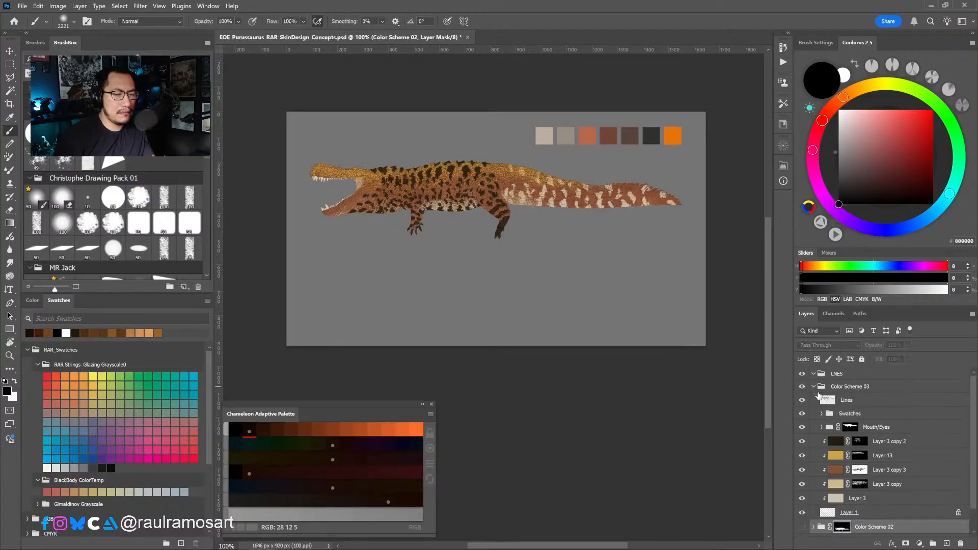
click(863, 402)
click(803, 402)
click(802, 401)
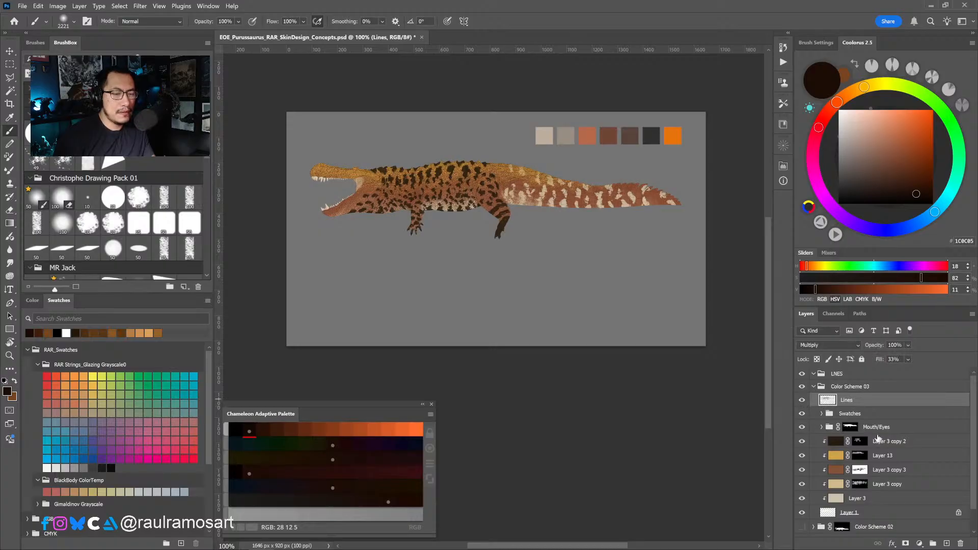
click(812, 415)
click(802, 414)
click(802, 414)
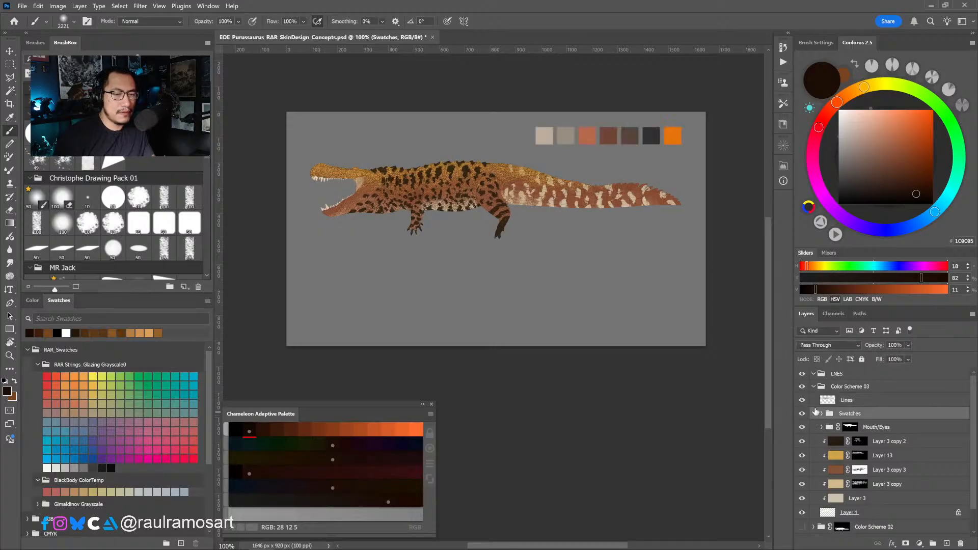
click(813, 386)
Duplicate the Color Scheme 02 group together with its mask and make the copy visible.
click(803, 402)
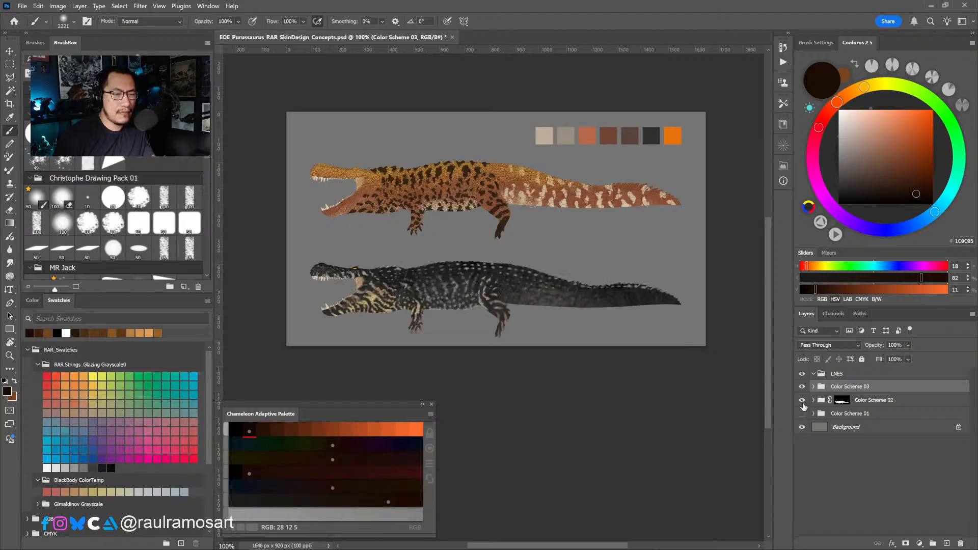
click(802, 401)
click(842, 400)
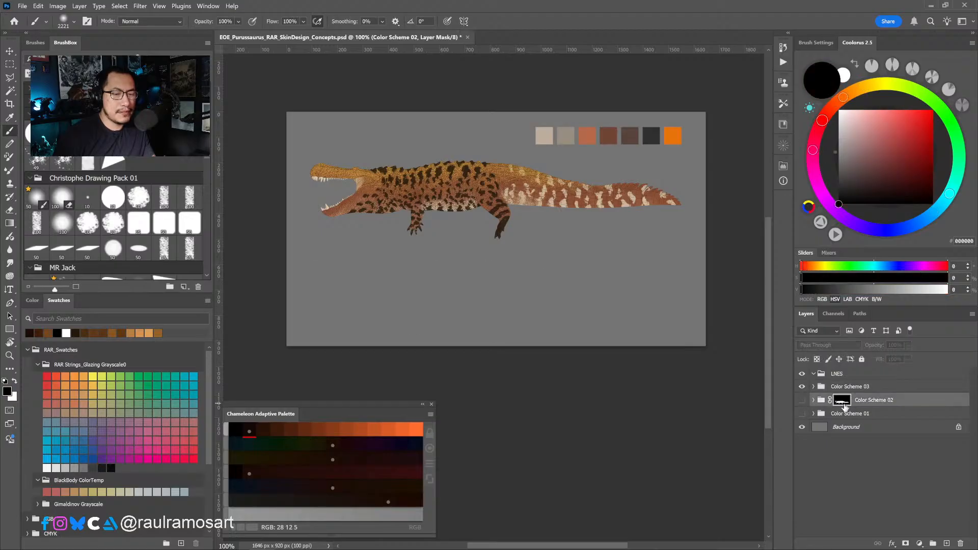
drag(888, 403, 947, 543)
click(802, 400)
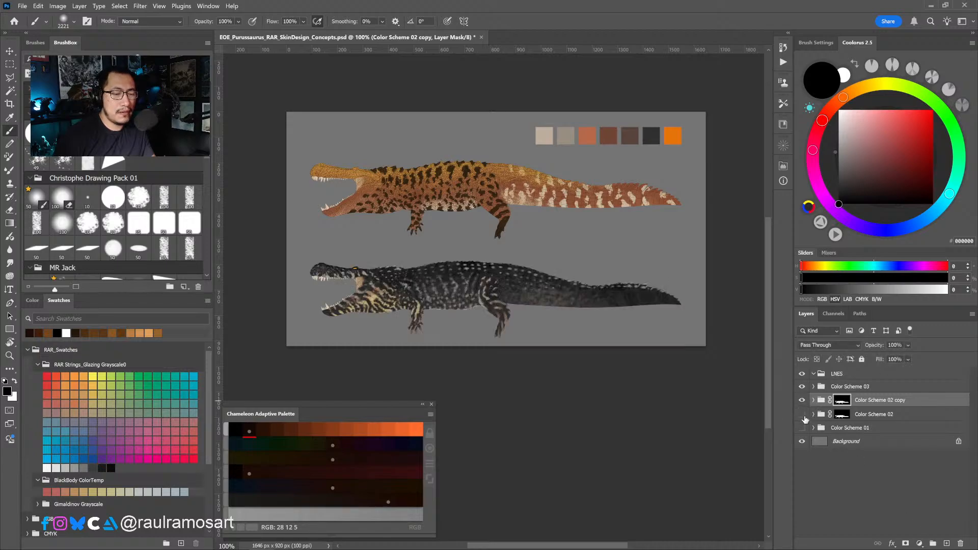
Rename the duplicated group as Color Sche03.
click(880, 401)
double_click(881, 401)
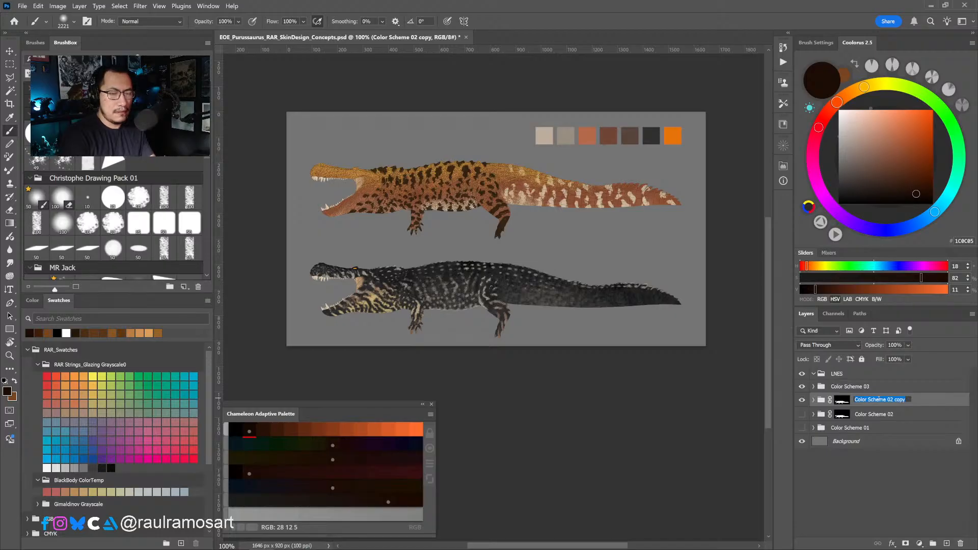
text(Colo)
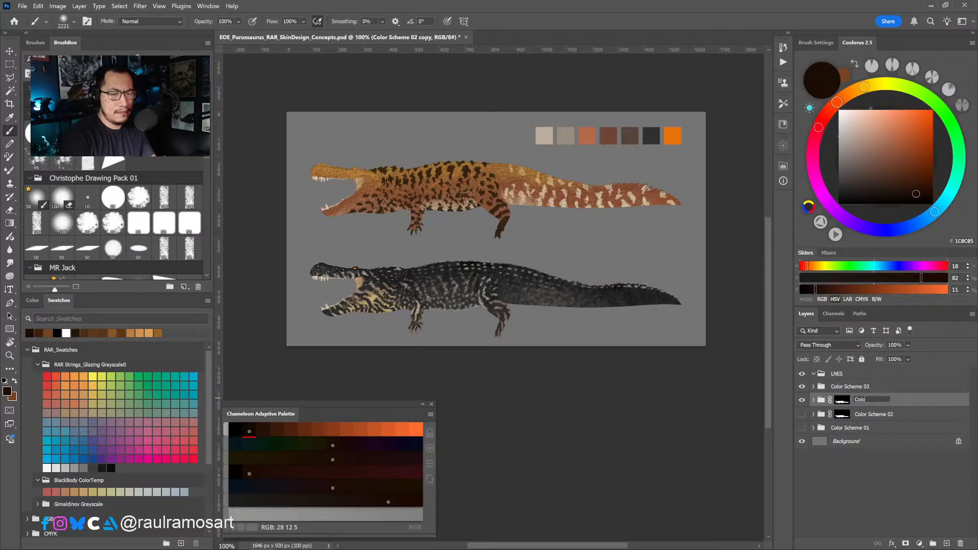
text(r Scheme)
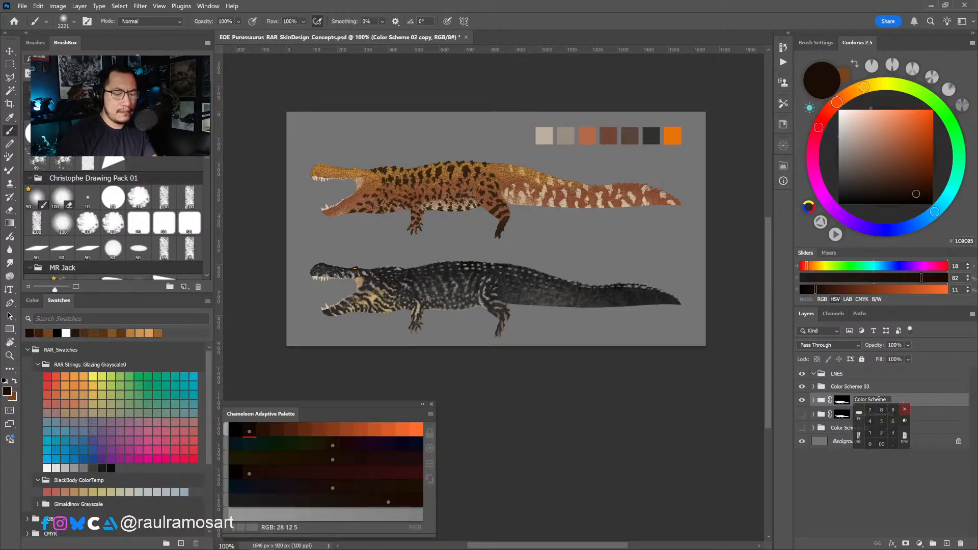
text(03)
key(Delete)
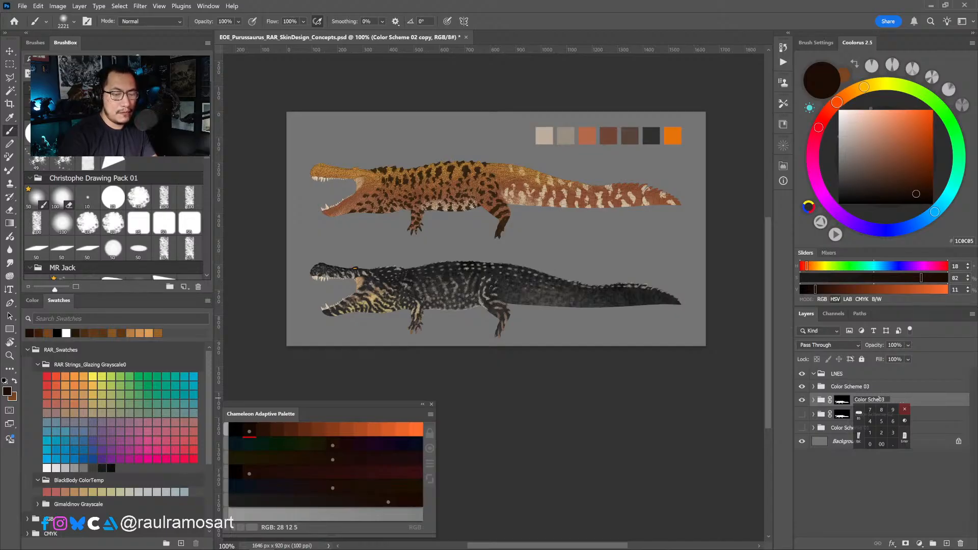
key(Return)
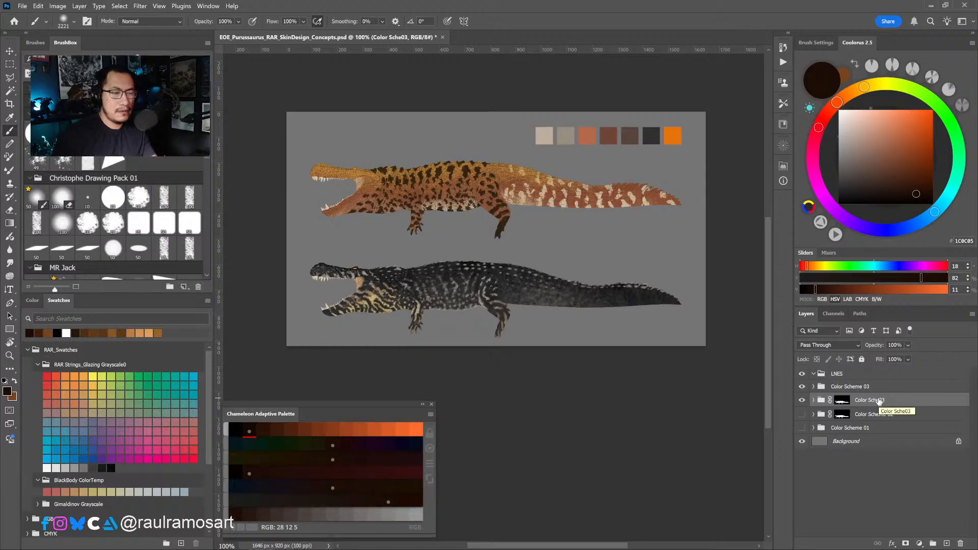
Hide the Color Sche03 group, target the Layer 3 copy 2 mask inside Color Scheme 03, and choose a painterly brush.
click(802, 400)
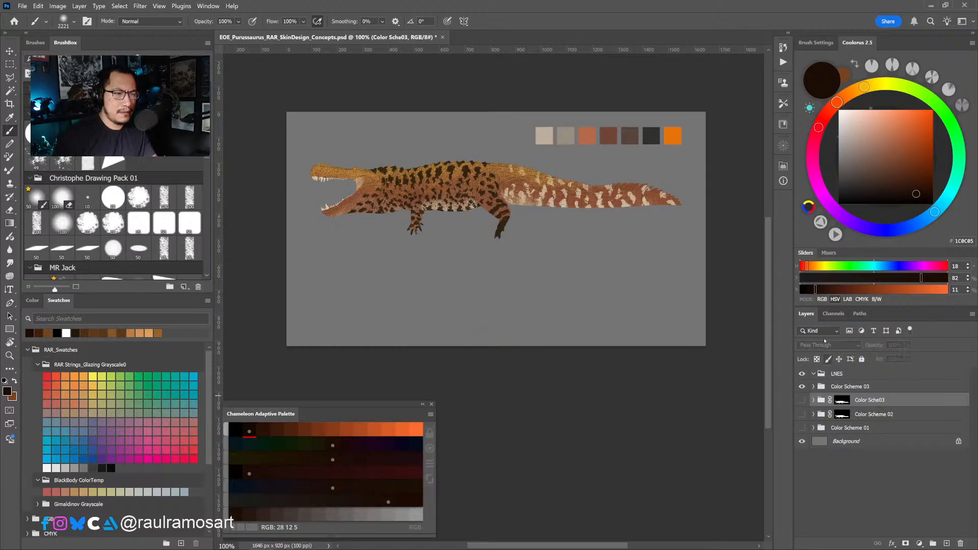
click(814, 387)
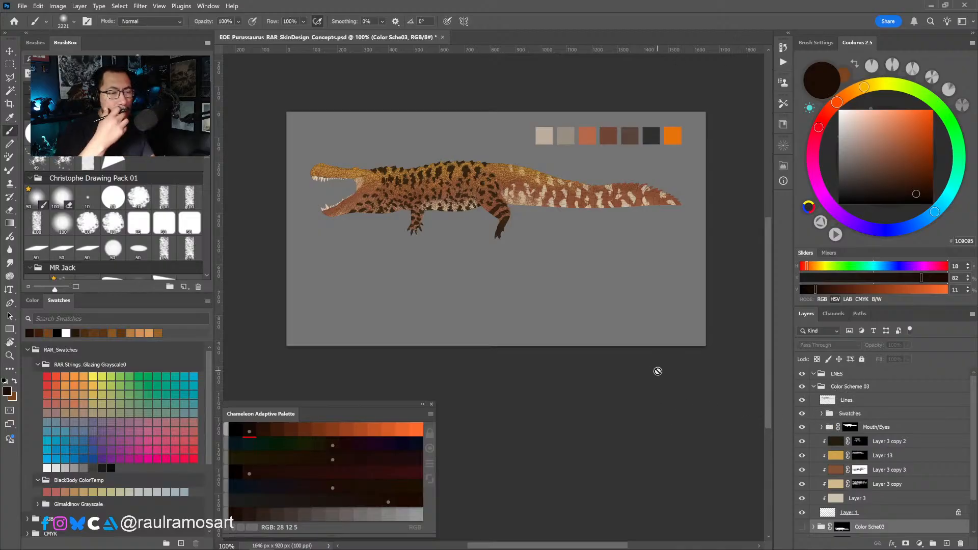
click(860, 442)
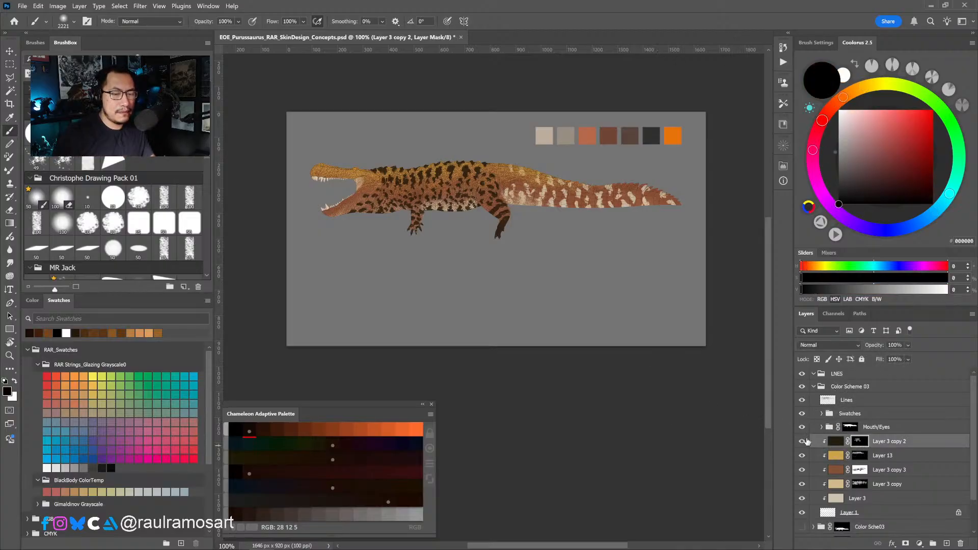
scroll(114, 219, down, 15)
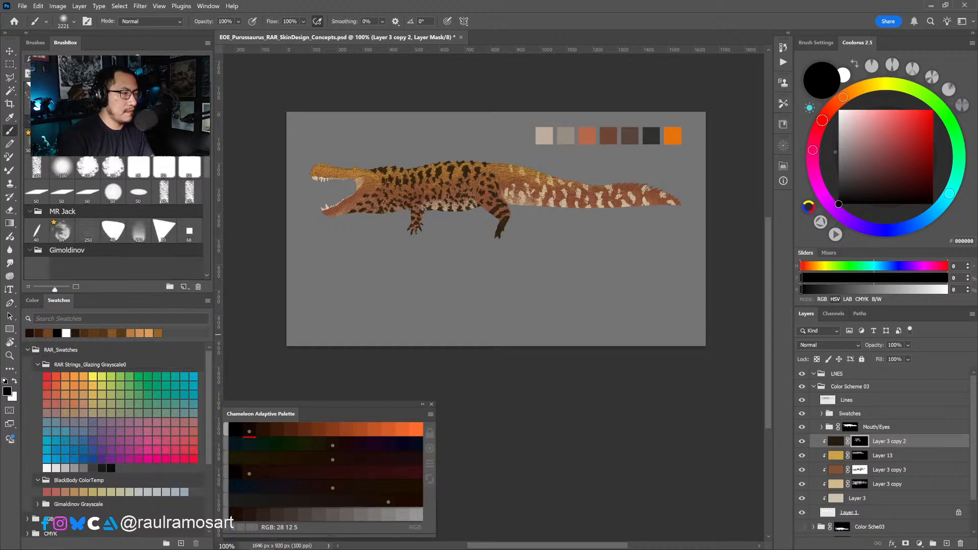
scroll(117, 219, down, 3)
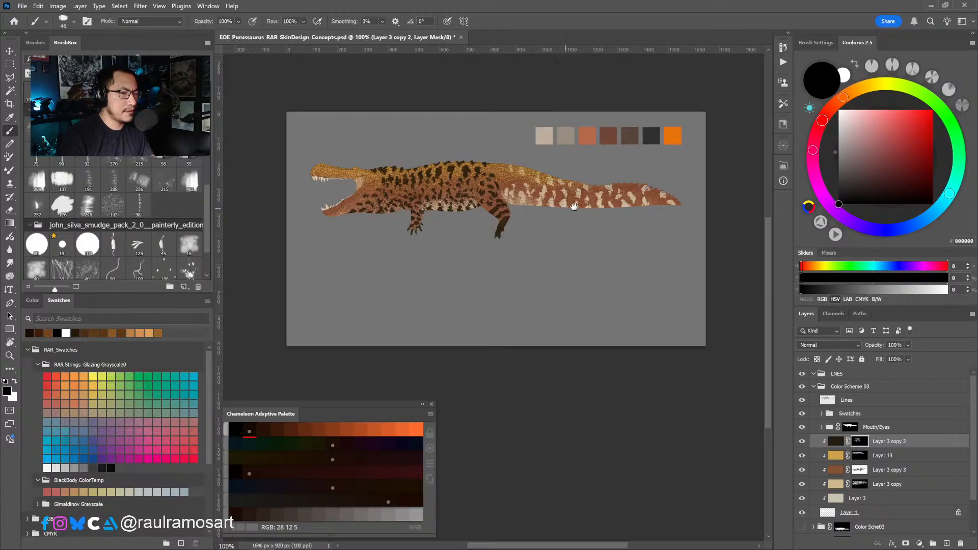
Paint white on the Layer 3 copy 2 mask to extend the dark spots from the hip onto the tail base.
ctrl+click(519, 201)
drag(491, 167, 554, 216)
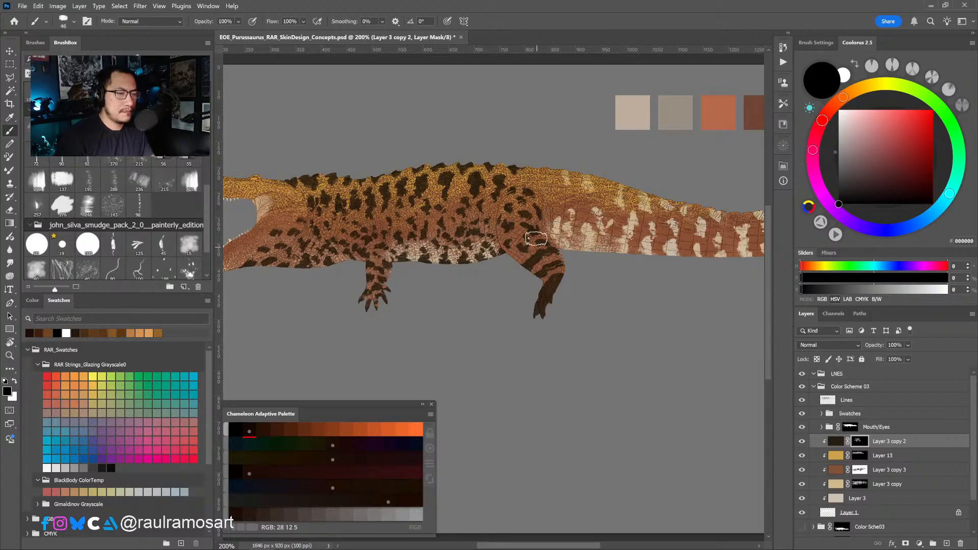
drag(540, 188, 530, 186)
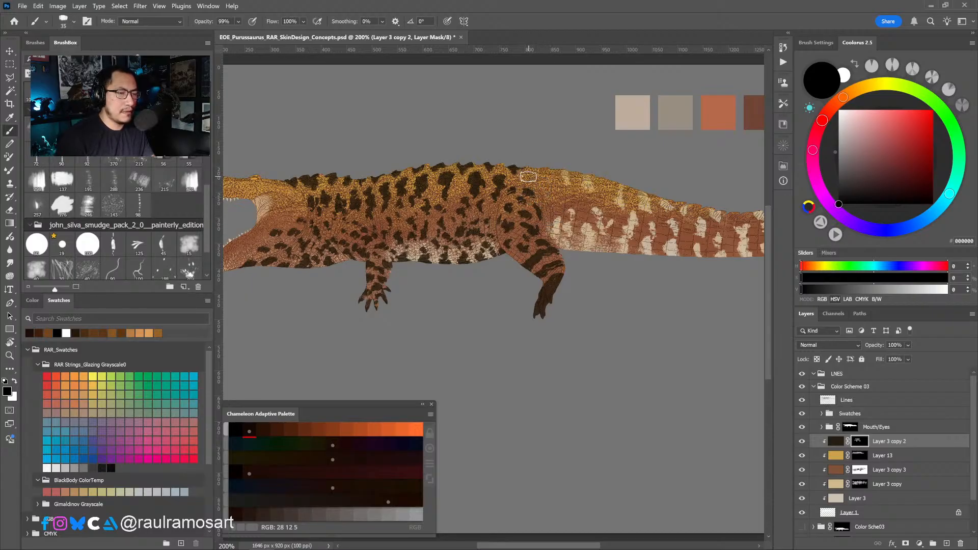
key(x)
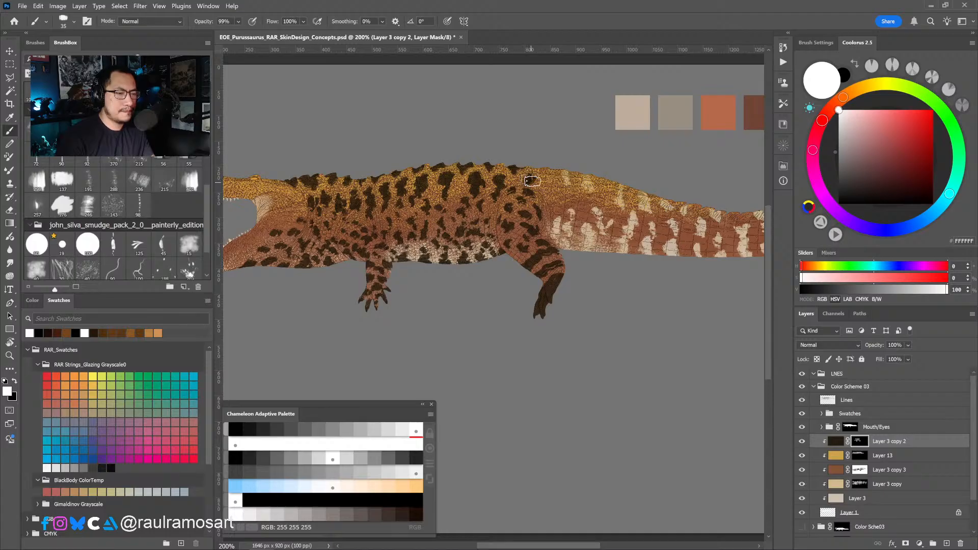
drag(531, 182, 532, 184)
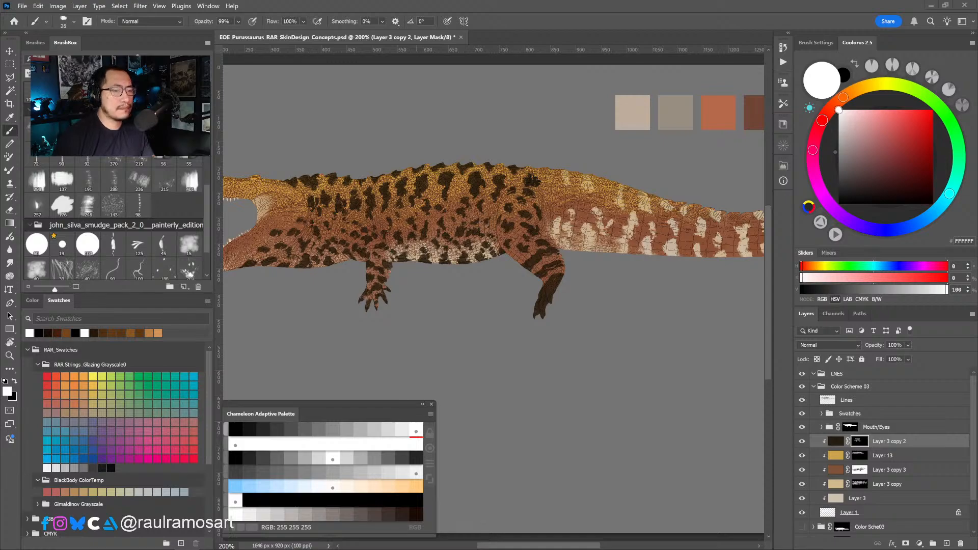
mouse_move(544, 169)
mouse_down()
mouse_move(553, 209)
mouse_move(579, 176)
mouse_move(572, 192)
mouse_move(582, 214)
mouse_move(577, 199)
mouse_up()
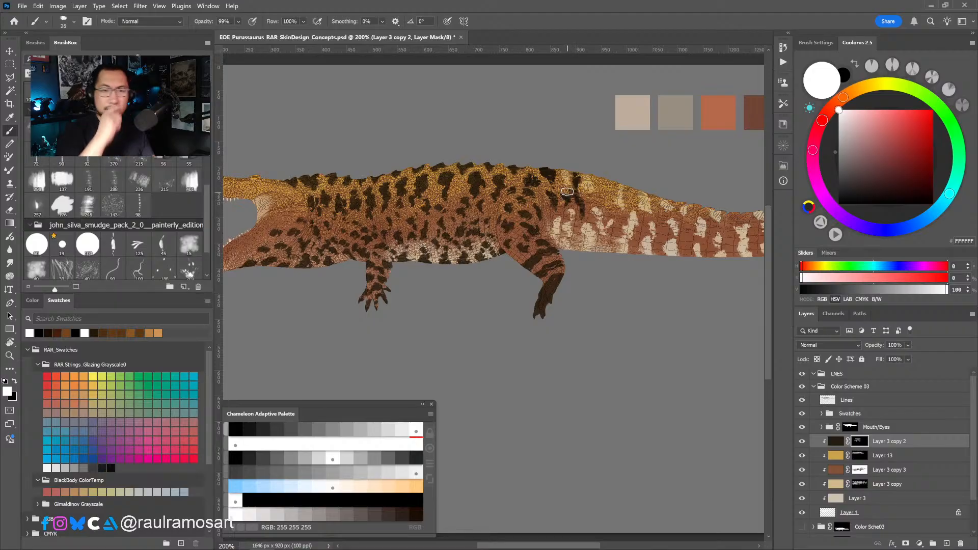
Paint dark patches behind and around the crocodile's eye on the Layer 3 copy 2 mask.
drag(601, 211, 526, 218)
mouse_move(505, 179)
mouse_down()
mouse_move(529, 182)
mouse_move(522, 203)
mouse_move(528, 198)
mouse_move(541, 220)
mouse_move(535, 186)
mouse_up()
drag(454, 259, 551, 250)
drag(433, 230, 590, 223)
drag(510, 208, 552, 222)
alt+drag(499, 245, 501, 245)
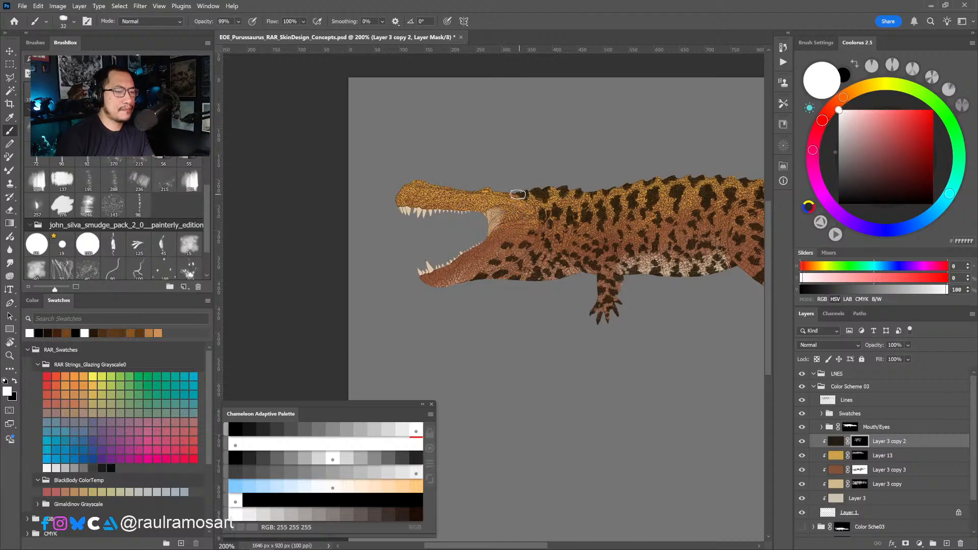
alt+drag(510, 199, 512, 200)
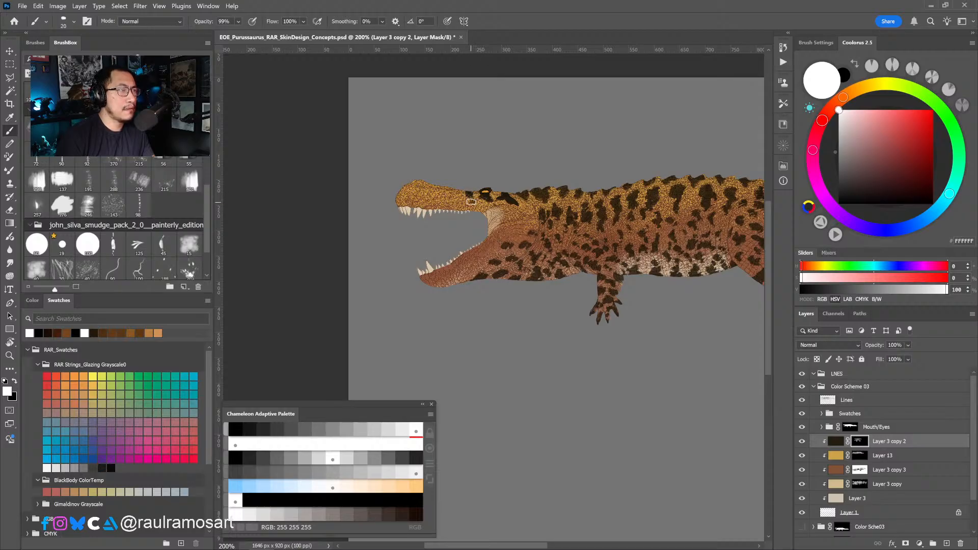
drag(468, 194, 474, 194)
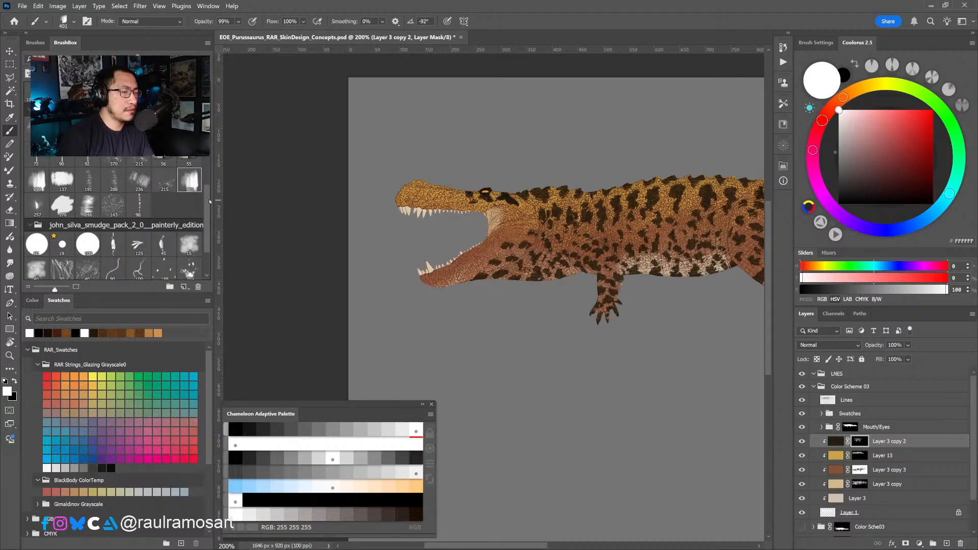
Darken the top of the snout on the mask, and break the tone up with a speckled brush in black.
mouse_move(469, 192)
mouse_down()
mouse_move(397, 172)
mouse_move(437, 190)
mouse_up()
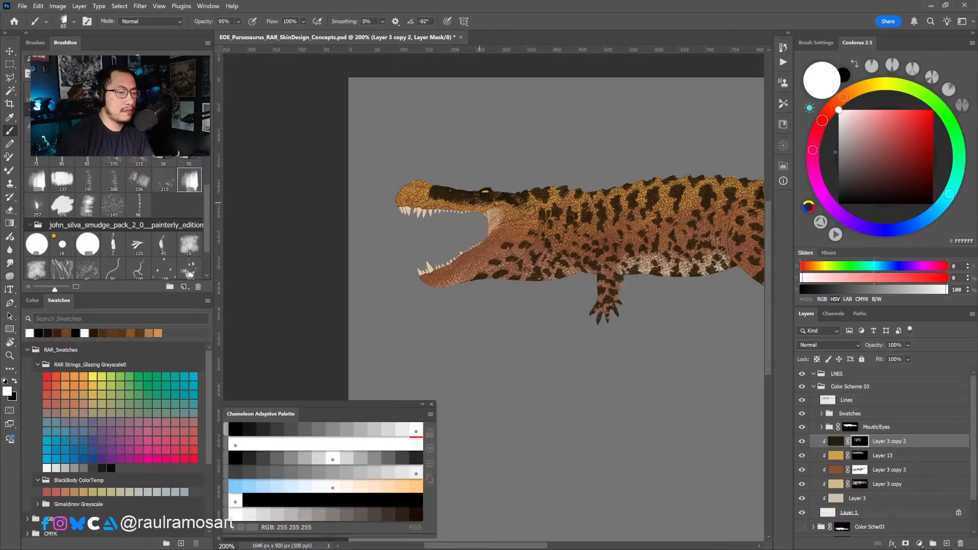
drag(432, 195, 419, 192)
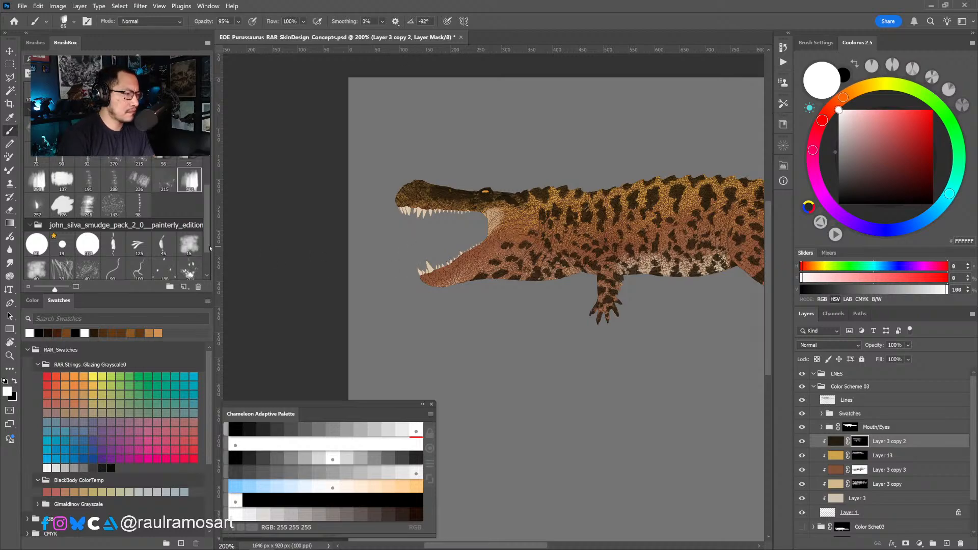
click(113, 204)
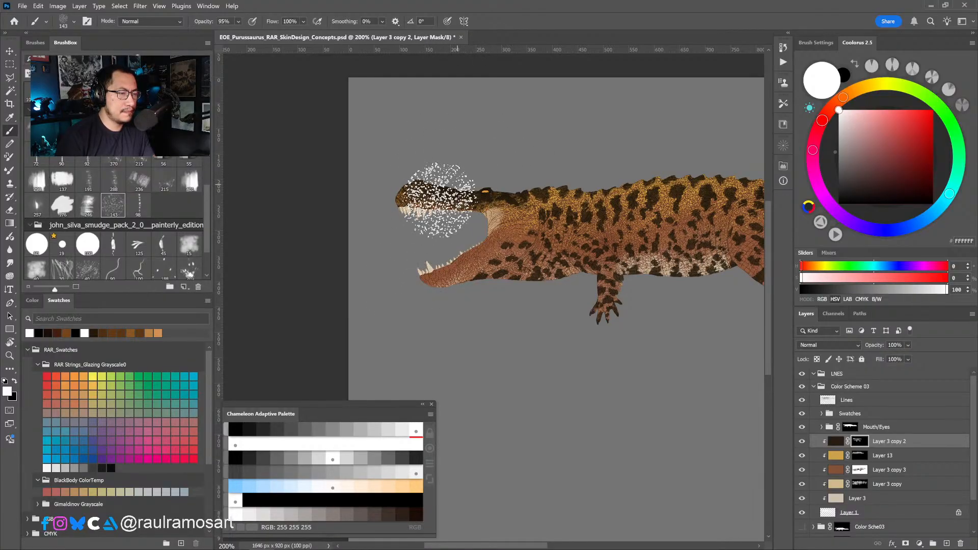
key(x)
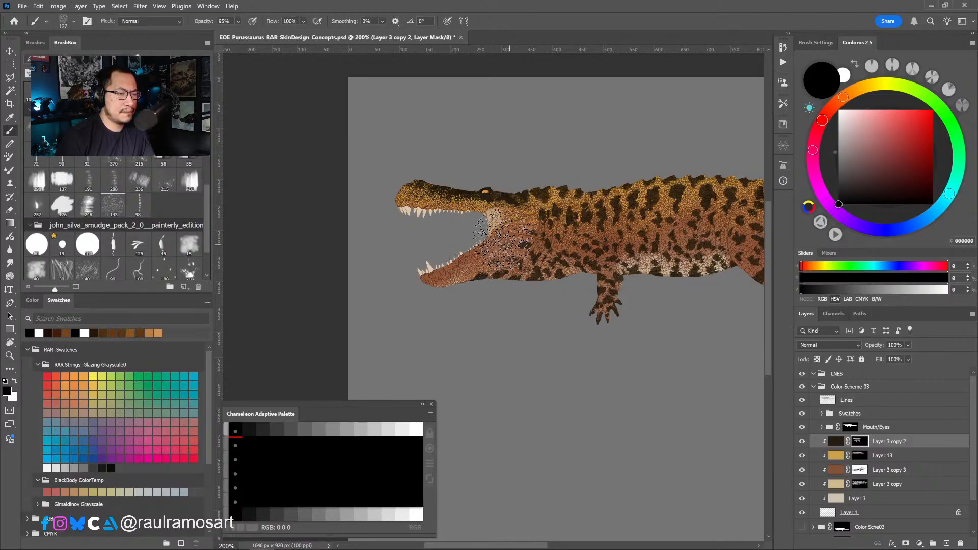
Dab white with a spotted smudge-pack brush over the top and middle of the snout on the Layer 3 copy 2 mask.
key([)
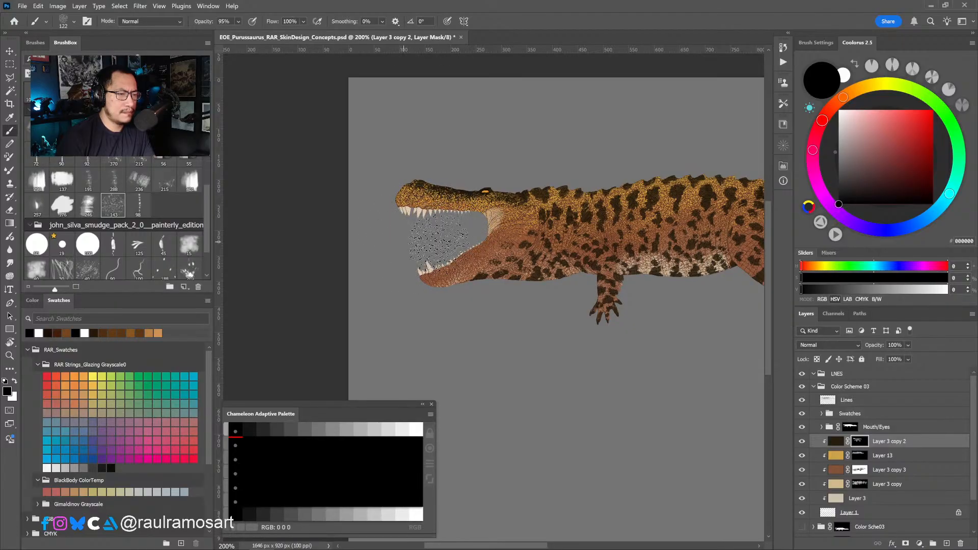
key(x)
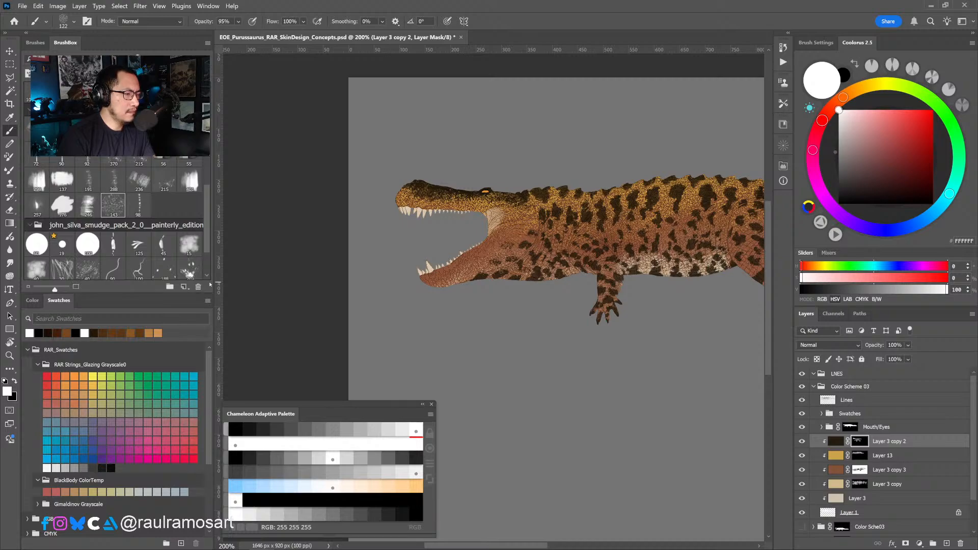
click(164, 269)
click(189, 268)
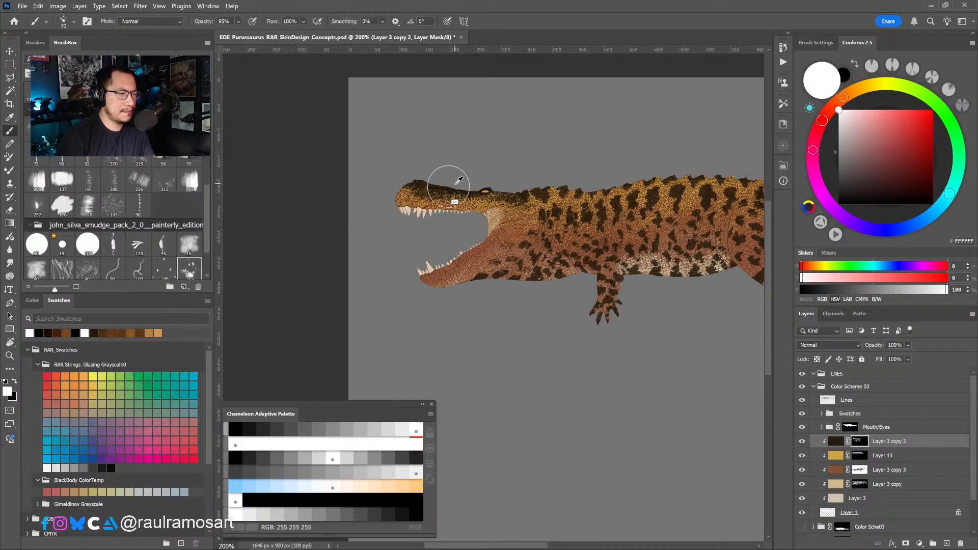
drag(453, 191, 475, 190)
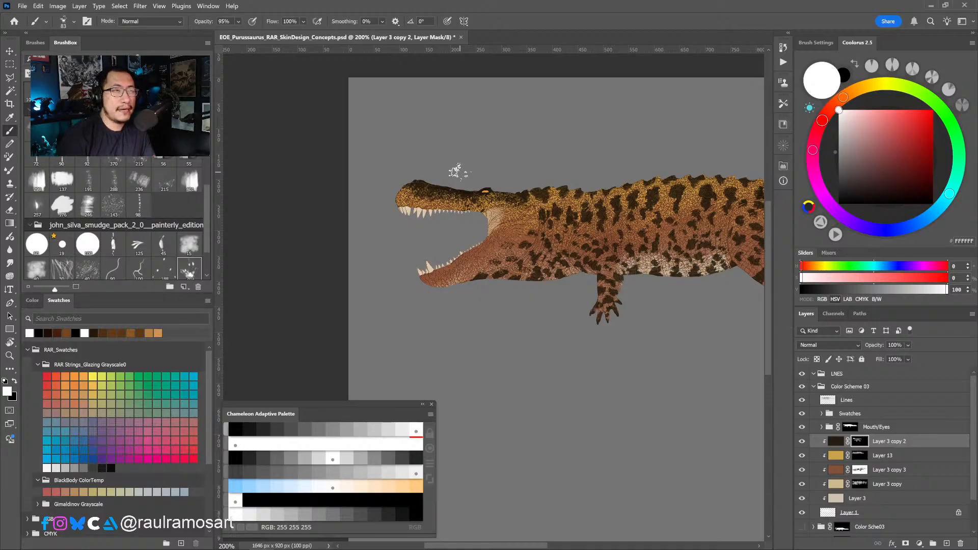
drag(429, 195, 432, 194)
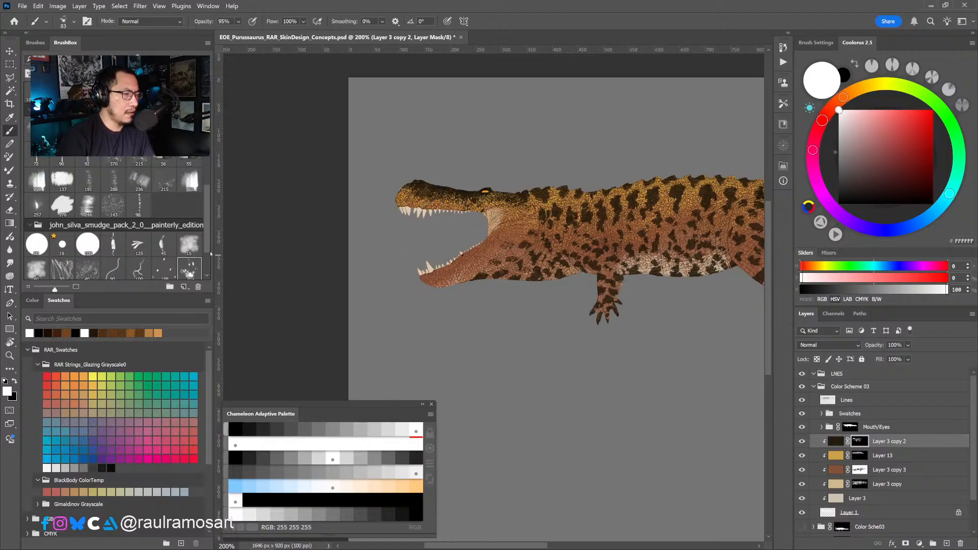
Choose a splatter brush and speckle the snout and eye area on the mask, first in white and again in black.
scroll(114, 219, down, 2)
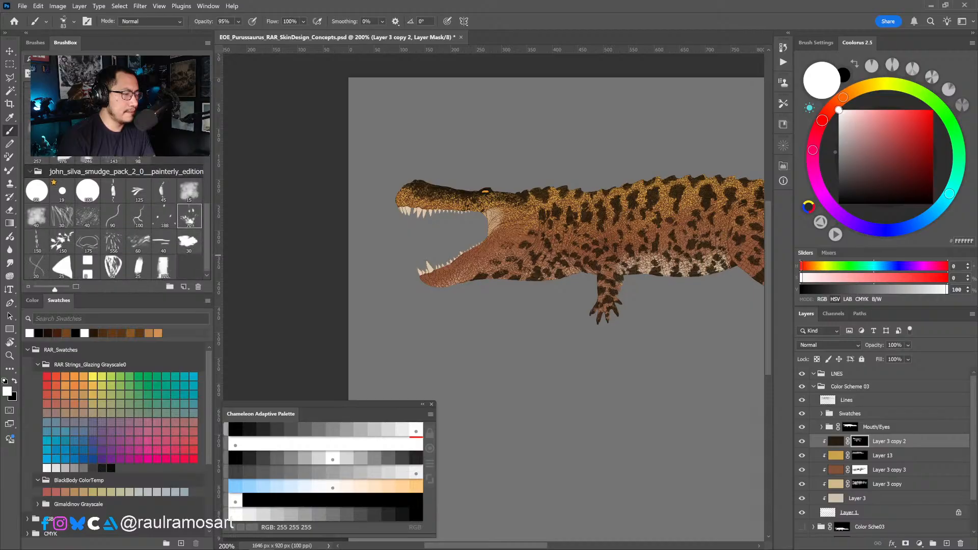
scroll(117, 219, up, 10)
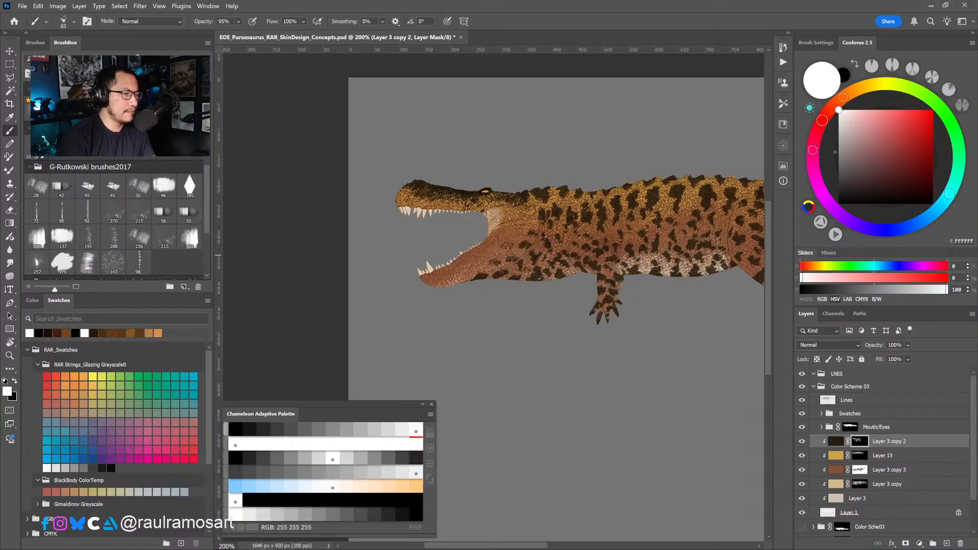
scroll(117, 219, up, 10)
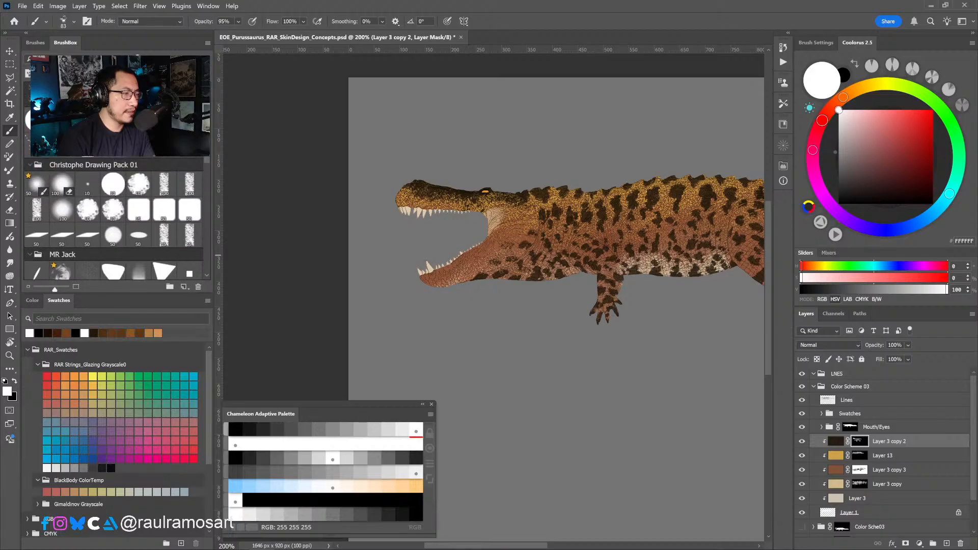
click(62, 163)
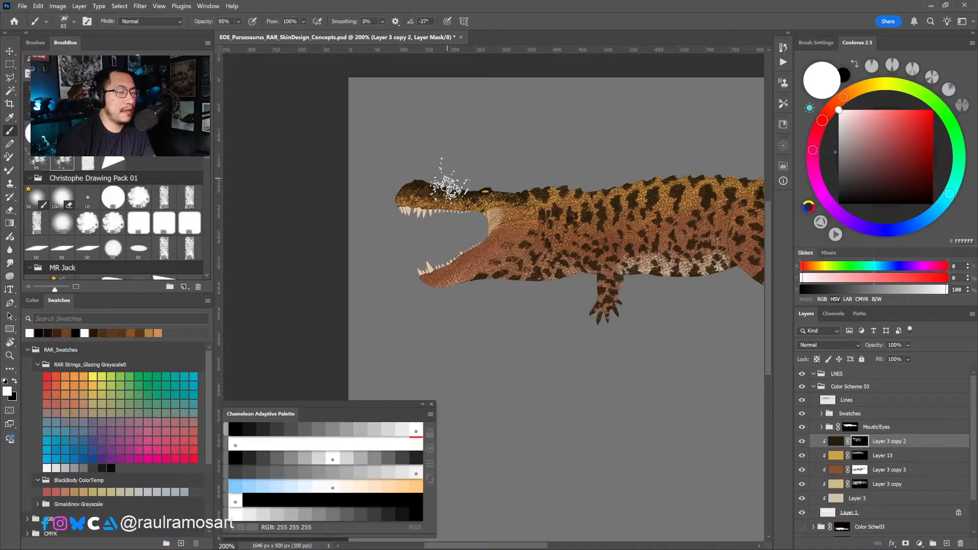
scroll(455, 165, up, 1)
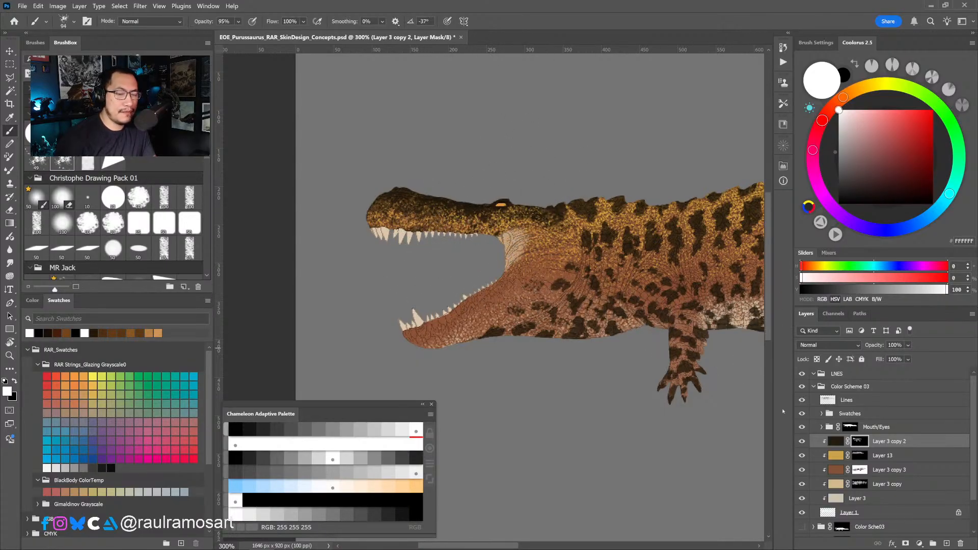
key(x)
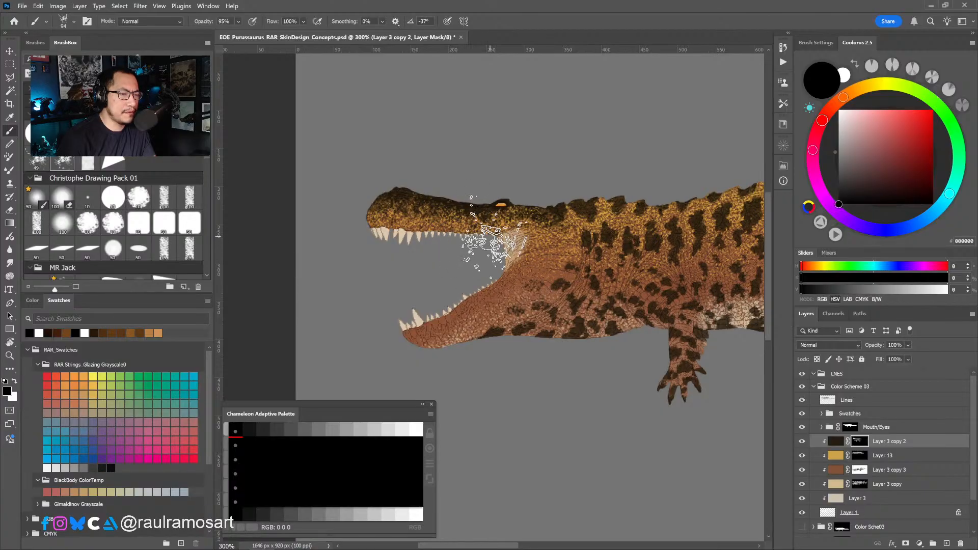
mouse_move(492, 234)
mouse_down()
mouse_move(510, 244)
mouse_move(489, 252)
mouse_up()
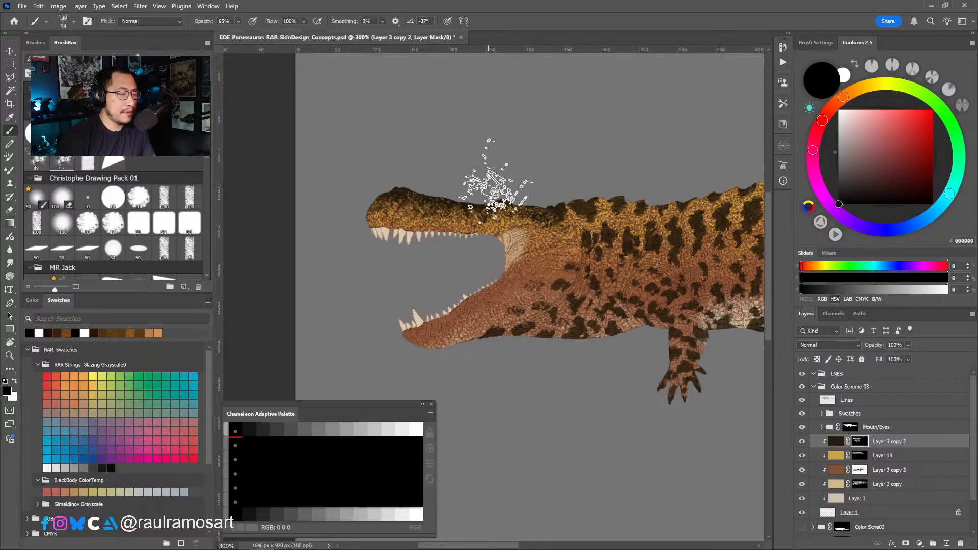
drag(498, 181, 494, 181)
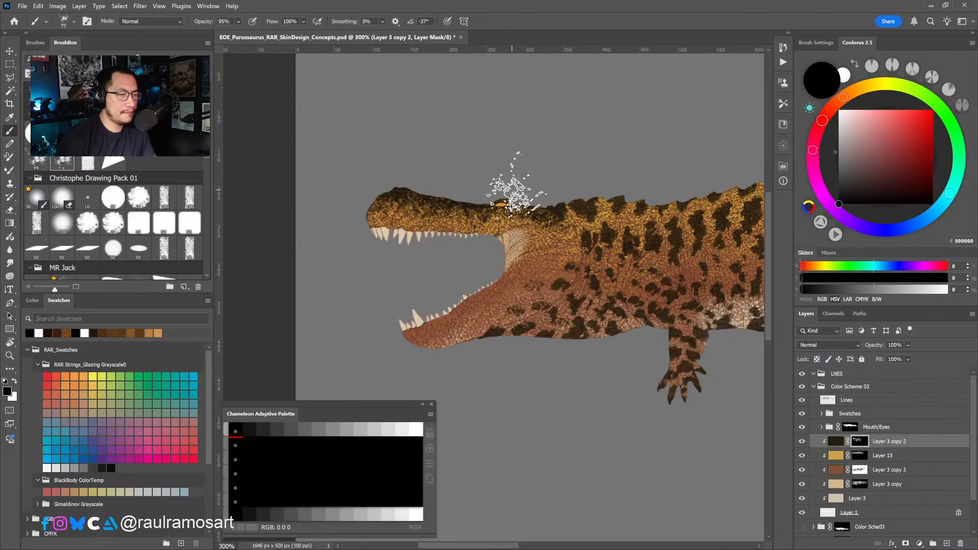
With a rectangular textured brush, rework the dark tone behind the eye on the mask in white and black.
key(x)
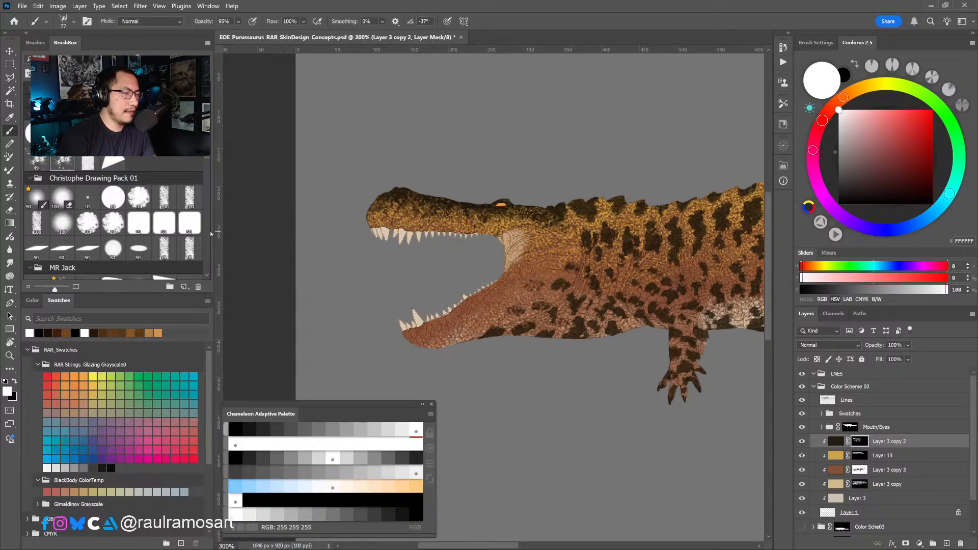
click(88, 163)
drag(539, 208, 489, 208)
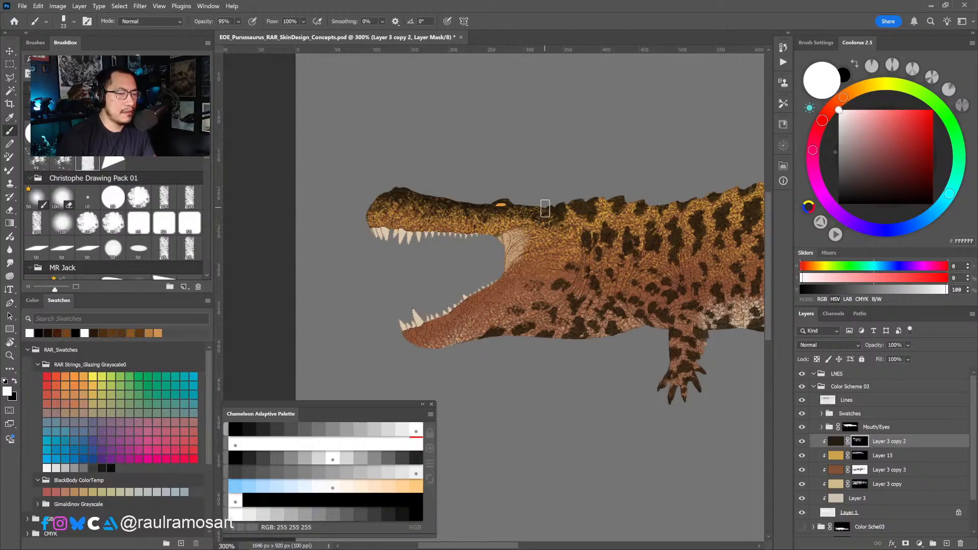
key(x)
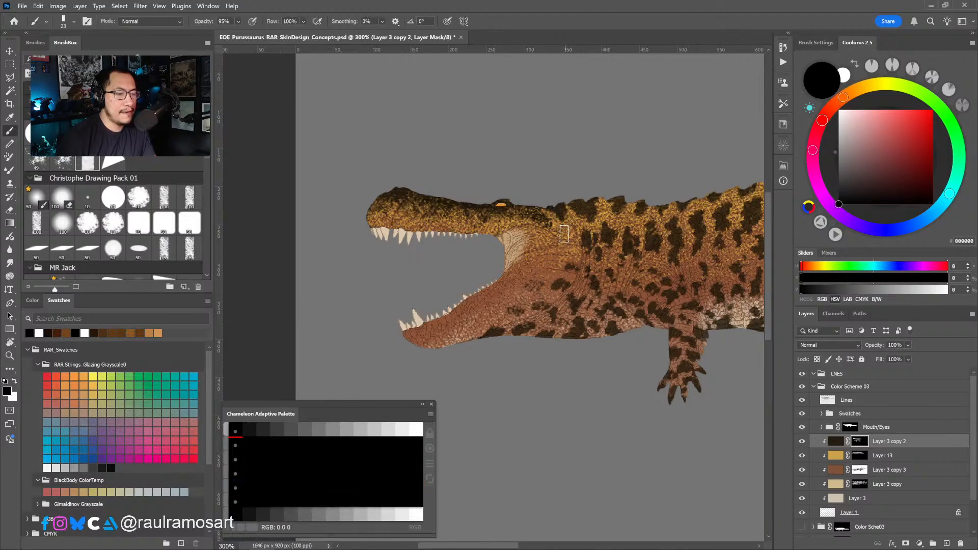
drag(535, 232, 542, 233)
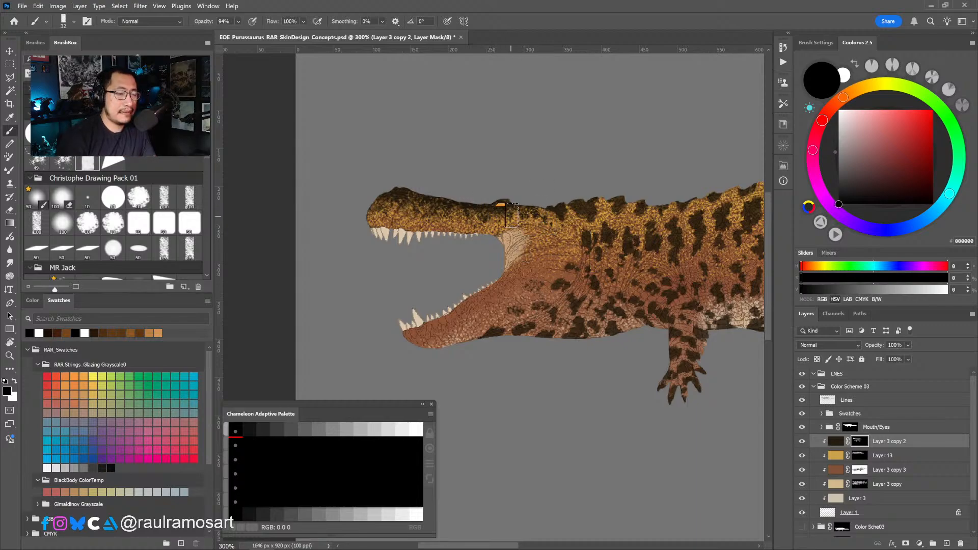
Enlarge the textured brush and break the dark snout tone into patches with black, ready to restore spots in white.
key(bracketright)
key(bracketright)
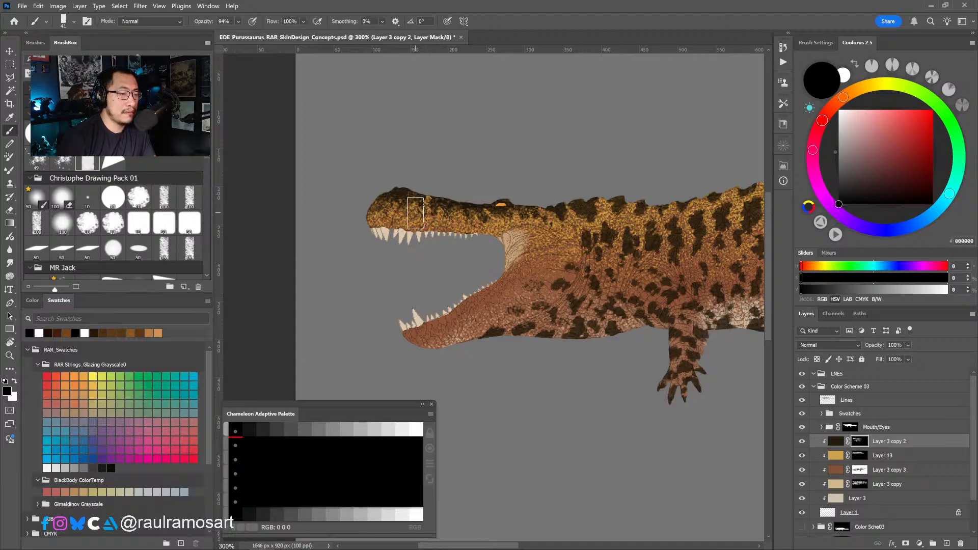
drag(386, 212, 393, 212)
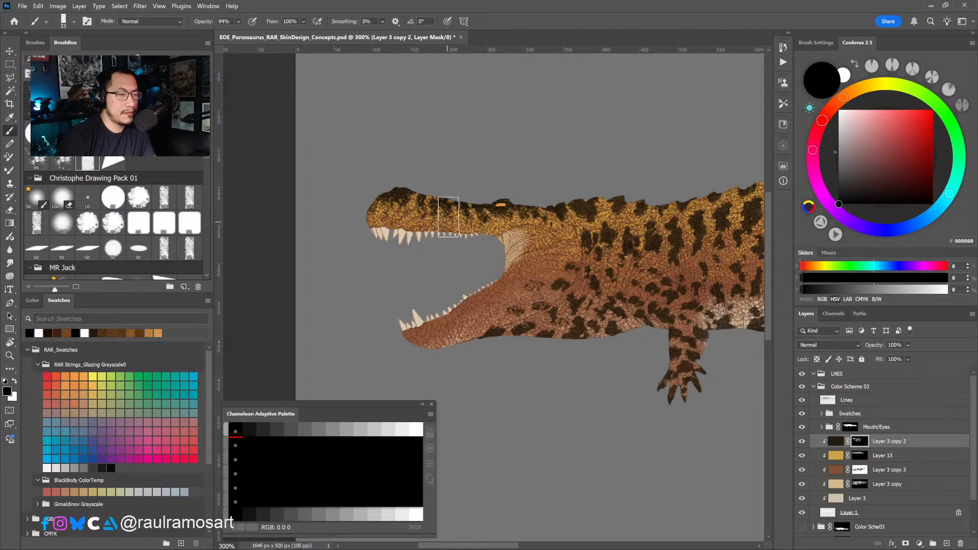
key(x)
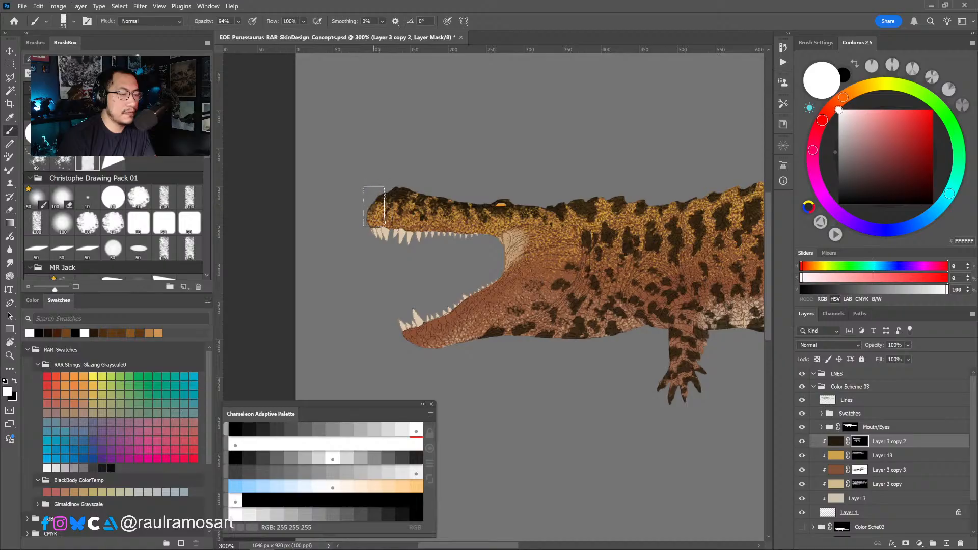
Check the whole body's pattern and paint white on the mask to add dark spots along the side of the snout.
drag(561, 284, 450, 273)
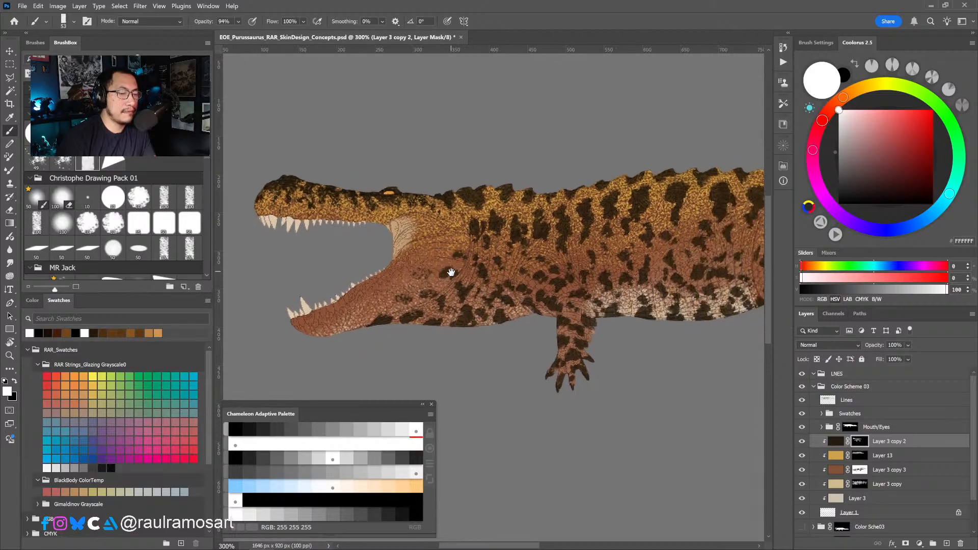
key(ctrl+minus)
key(ctrl+minus)
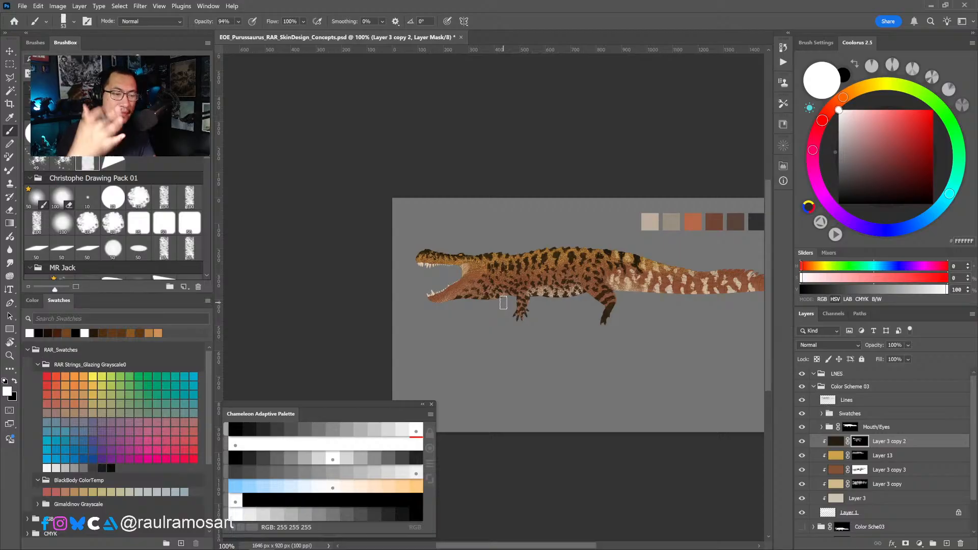
ctrl+click(473, 270)
ctrl+click(473, 270)
ctrl+click(474, 269)
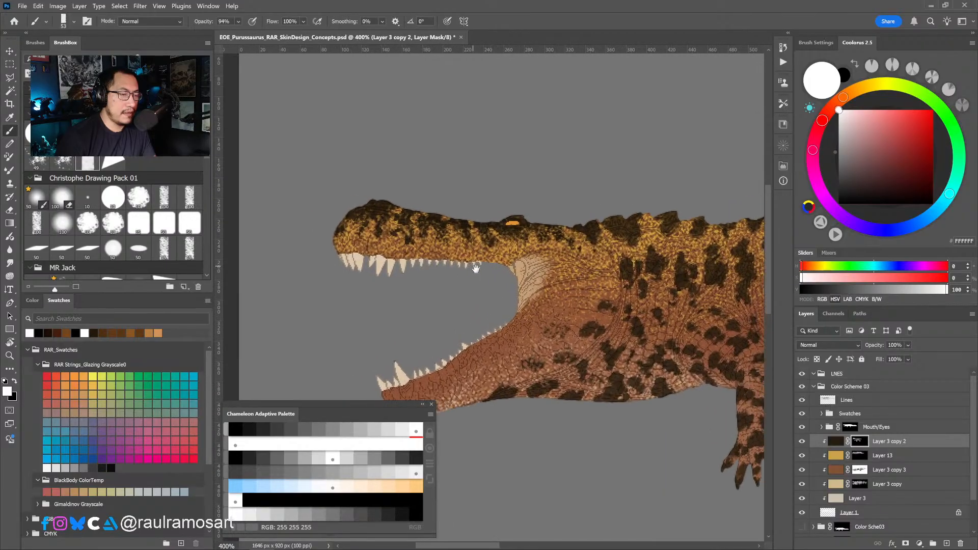
drag(476, 269, 479, 272)
drag(402, 246, 351, 243)
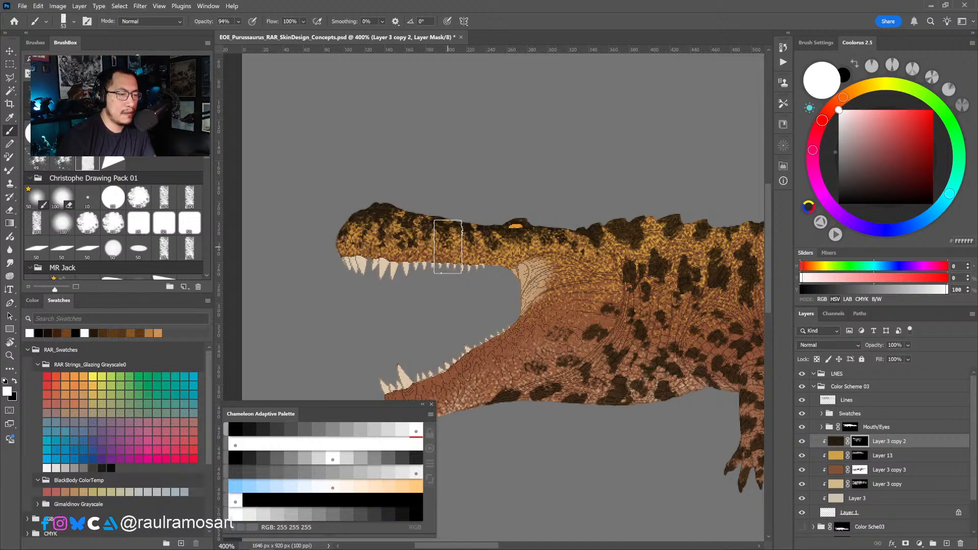
drag(448, 246, 432, 249)
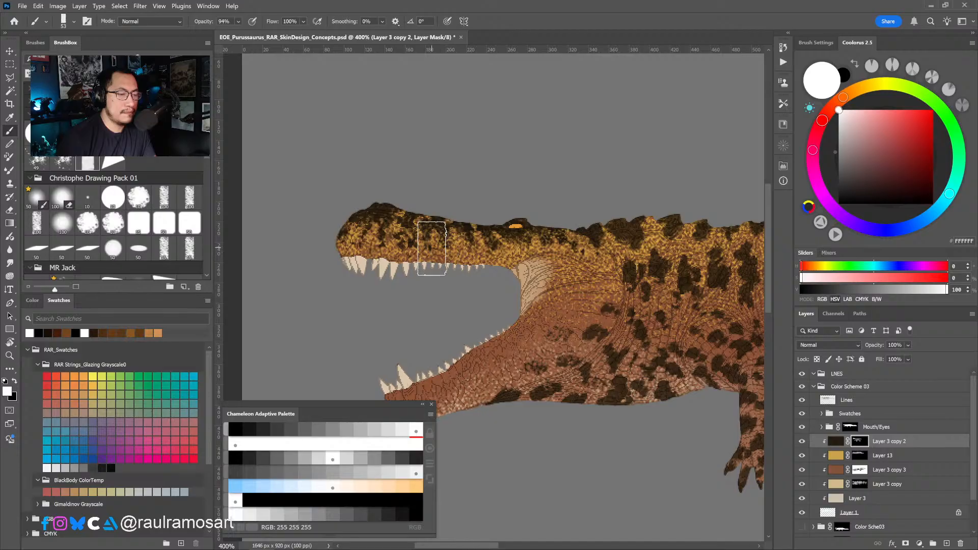
Refine the edges of the dark snout spots from the eye to the nose tip, alternating black and white on the mask.
key(x)
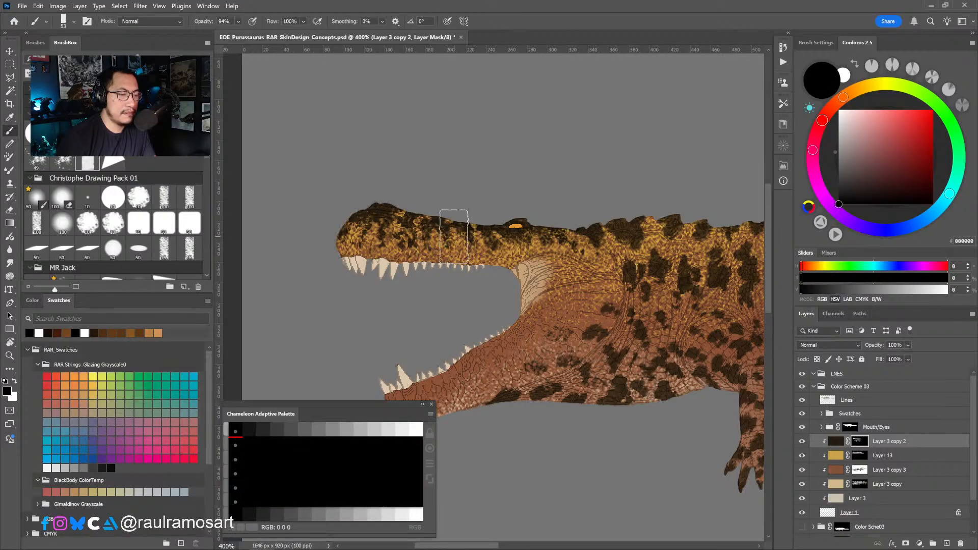
drag(465, 242, 466, 241)
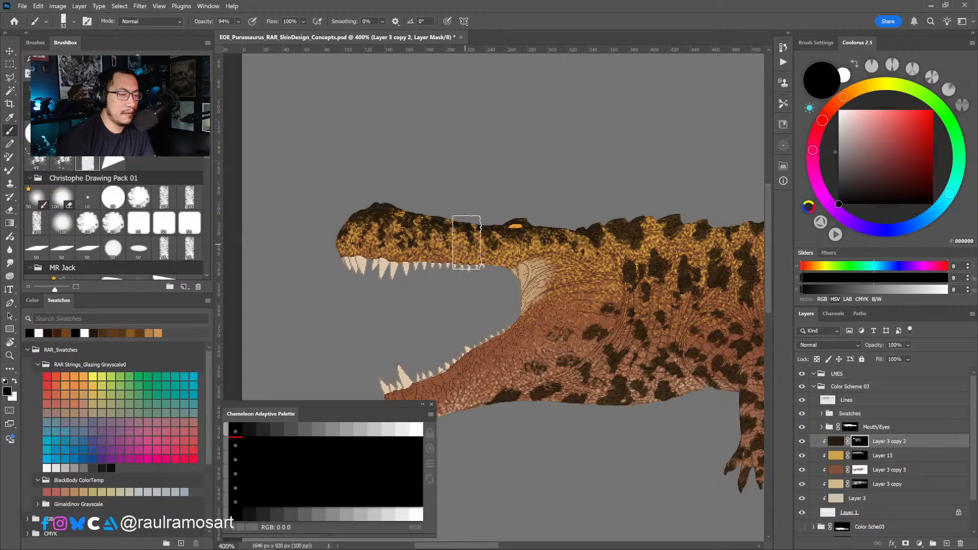
key(x)
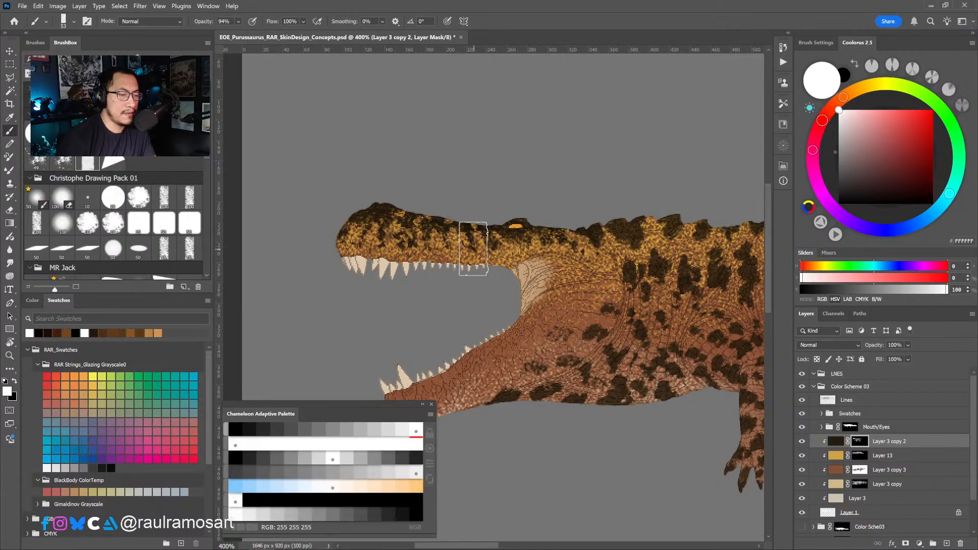
key(x)
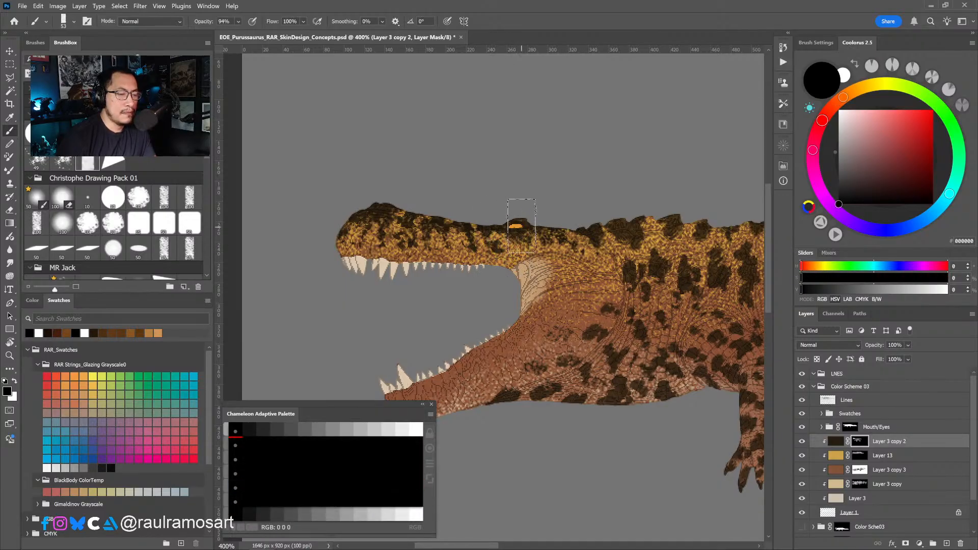
key(x)
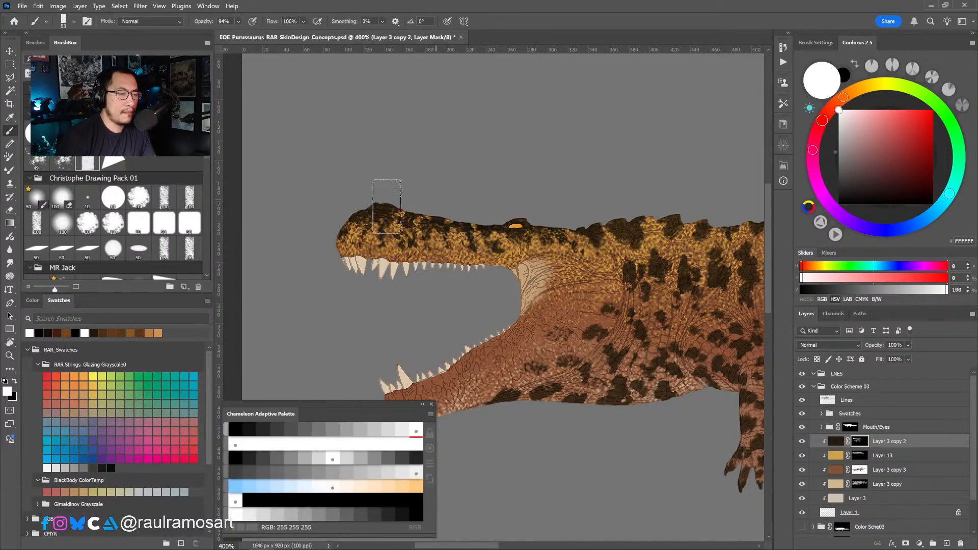
key(x)
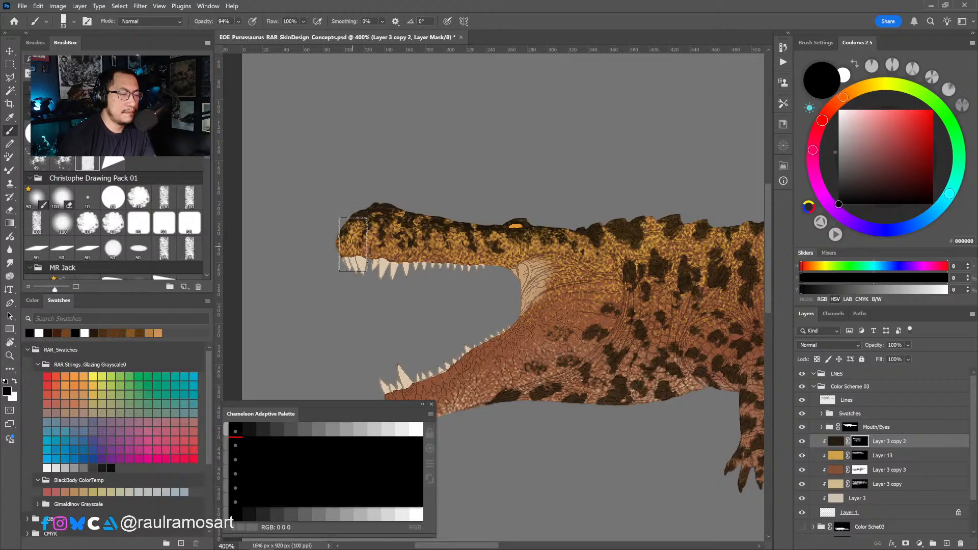
Touch up the dark spots below the eye and toward the neck on the mask, alternating white and black.
alt+click(418, 260)
drag(418, 261, 407, 217)
key(ctrl+plus)
key(x)
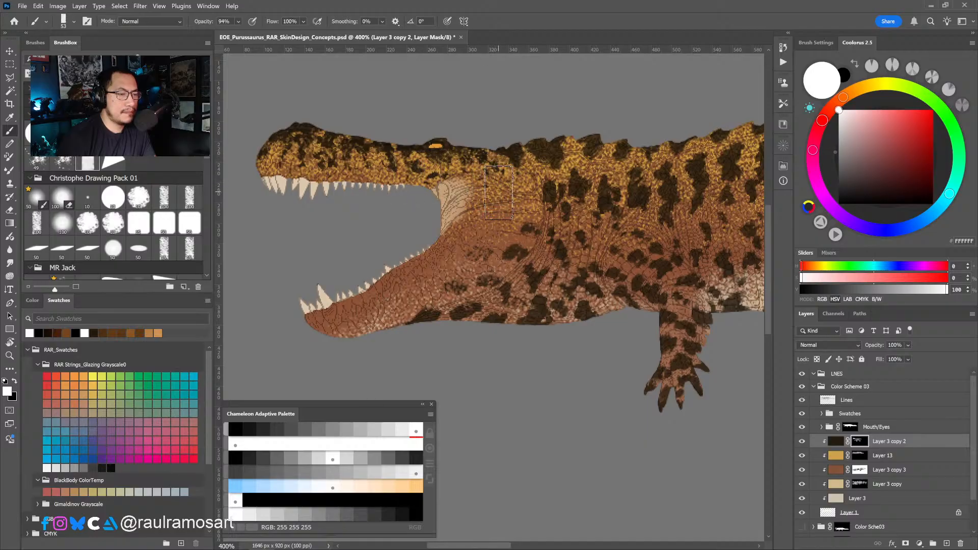
key(x)
key(x)
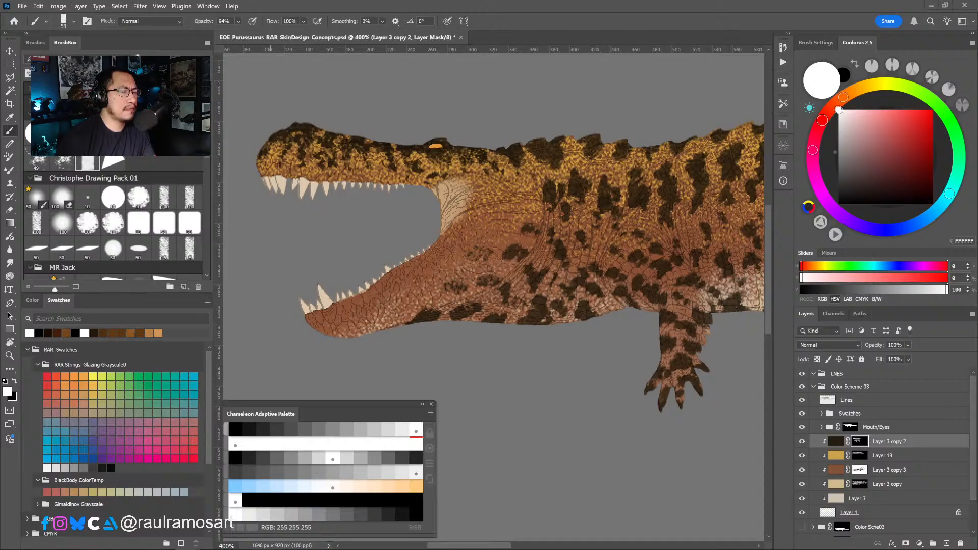
Paint white on the Layer 13 mask to extend the yellow color over the cheek behind the mouth corner.
click(860, 455)
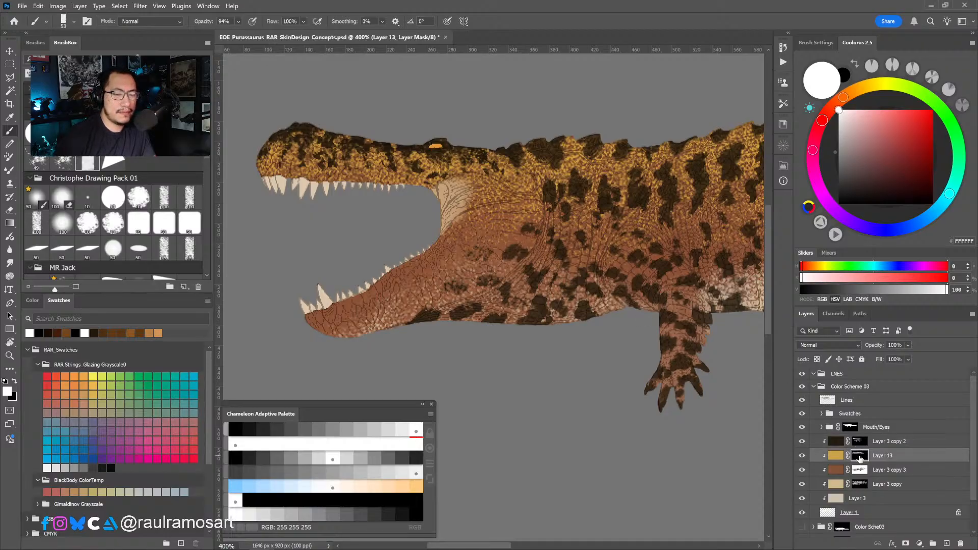
mouse_move(485, 216)
mouse_down()
mouse_move(499, 201)
mouse_move(500, 226)
mouse_move(510, 207)
mouse_move(524, 215)
mouse_move(524, 201)
mouse_move(488, 214)
mouse_move(484, 201)
mouse_move(473, 228)
mouse_move(462, 216)
mouse_move(475, 219)
mouse_move(467, 228)
mouse_move(458, 221)
mouse_move(464, 240)
mouse_move(447, 244)
mouse_move(460, 252)
mouse_move(477, 242)
mouse_move(453, 261)
mouse_move(439, 240)
mouse_move(430, 253)
mouse_move(452, 269)
mouse_move(457, 253)
mouse_move(449, 252)
mouse_move(466, 257)
mouse_move(477, 233)
mouse_up()
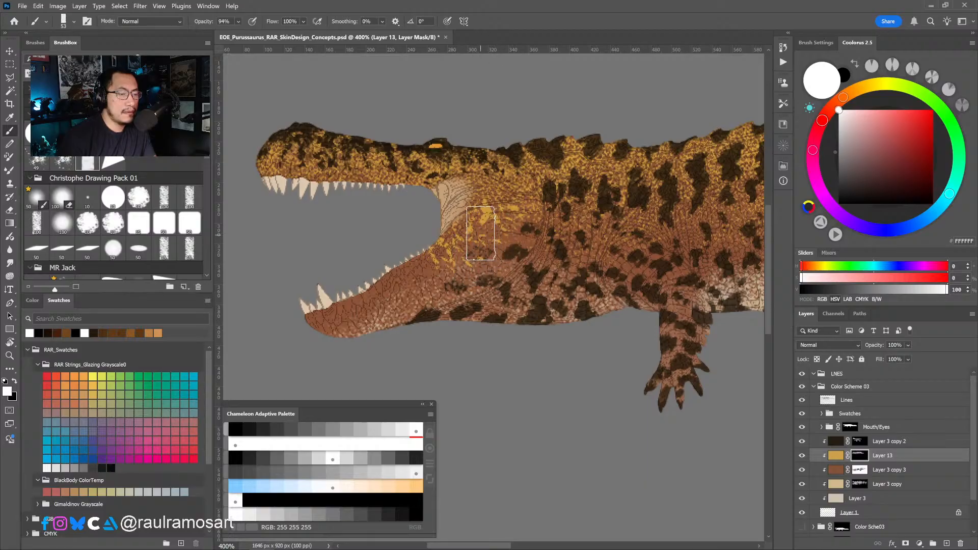
Paint white on the Layer 13 mask to extend the yellow speckles from the cheek along the lower jaw to its tip.
key(x)
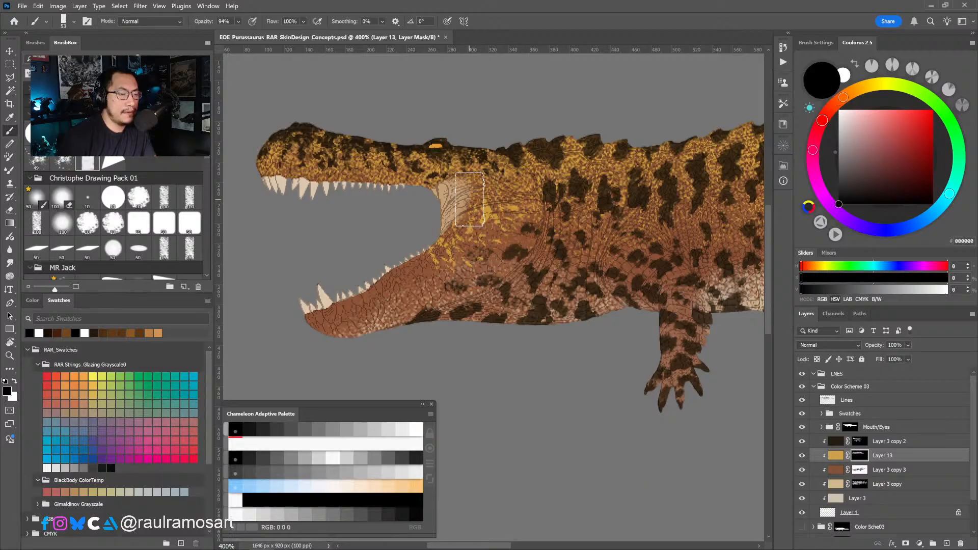
key(x)
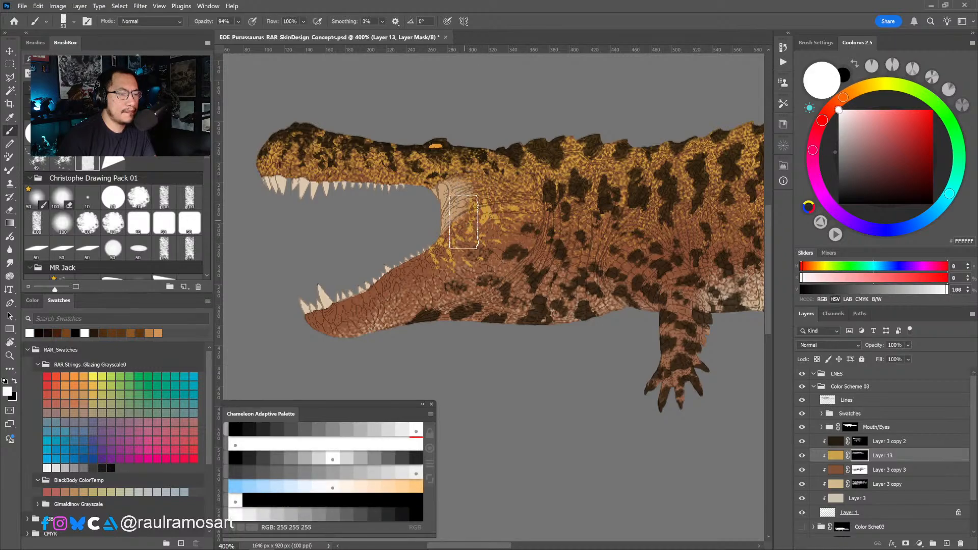
click(468, 224)
mouse_move(421, 255)
mouse_down()
mouse_move(422, 276)
mouse_move(407, 284)
mouse_move(424, 269)
mouse_move(423, 285)
mouse_move(396, 285)
mouse_move(430, 283)
mouse_move(411, 293)
mouse_move(390, 284)
mouse_move(395, 298)
mouse_move(374, 312)
mouse_move(384, 297)
mouse_move(382, 310)
mouse_move(358, 311)
mouse_move(376, 315)
mouse_move(361, 303)
mouse_move(340, 327)
mouse_move(321, 327)
mouse_move(338, 334)
mouse_move(441, 282)
mouse_move(439, 270)
mouse_move(477, 265)
mouse_move(488, 243)
mouse_move(503, 247)
mouse_move(477, 249)
mouse_move(490, 258)
mouse_move(490, 244)
mouse_move(496, 258)
mouse_move(378, 319)
mouse_move(310, 324)
mouse_up()
mouse_move(475, 254)
mouse_down()
mouse_move(491, 227)
mouse_move(516, 239)
mouse_move(504, 258)
mouse_move(511, 255)
mouse_move(427, 300)
mouse_move(312, 332)
mouse_up()
Refine the yellow markings on the cheek behind the mouth corner, alternating black and white on the Layer 13 mask.
key(x)
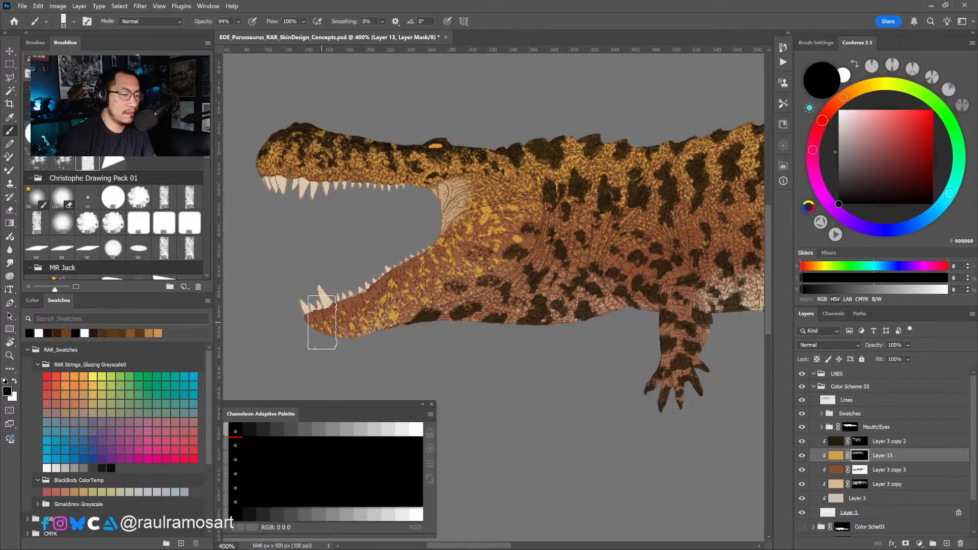
key(x)
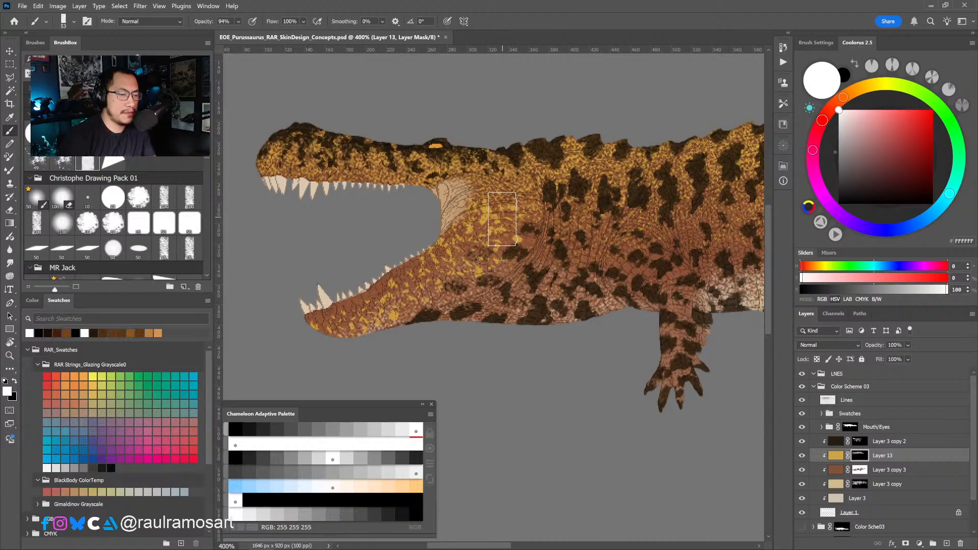
key(x)
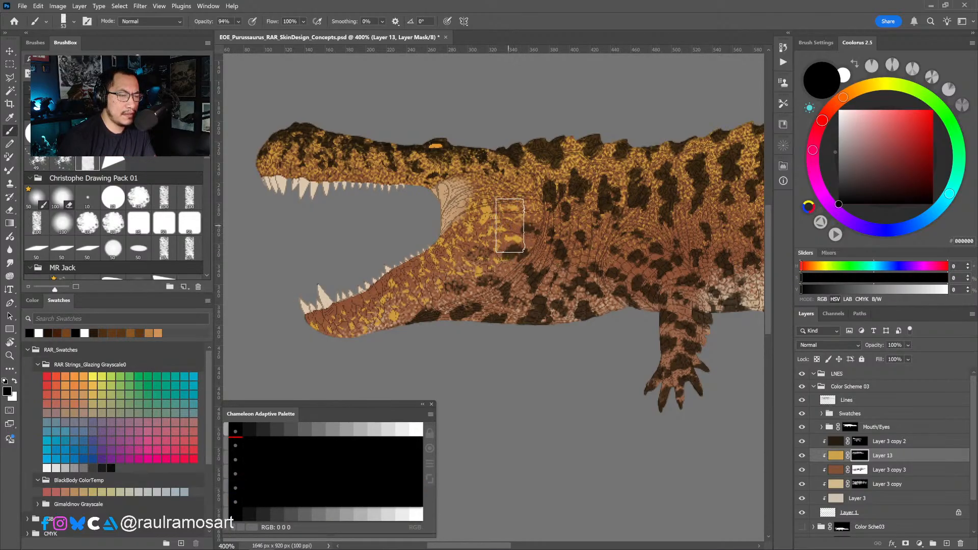
key(x)
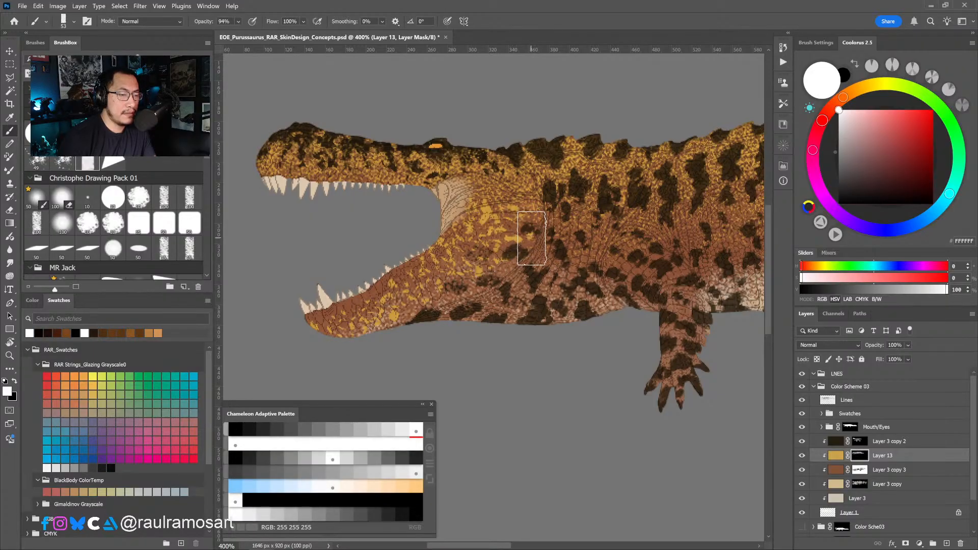
key(x)
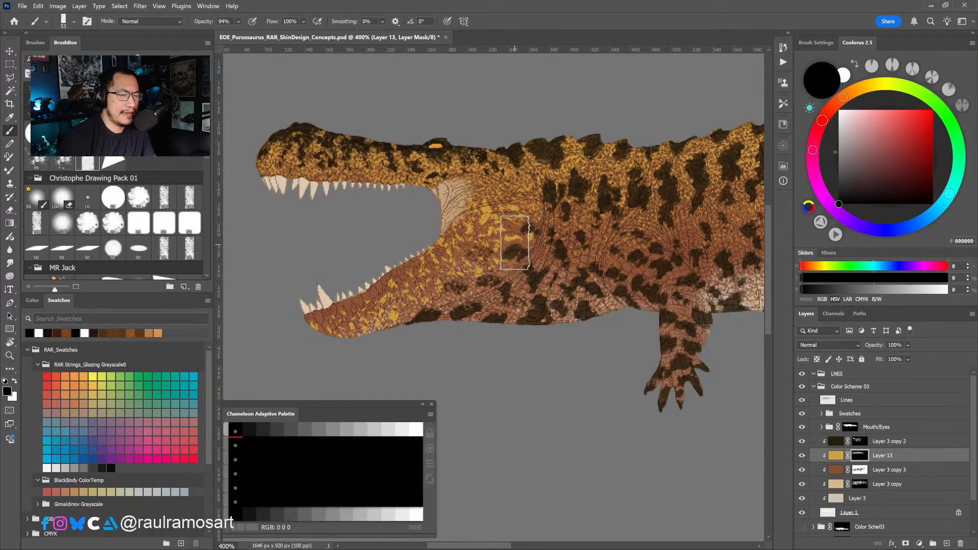
key(x)
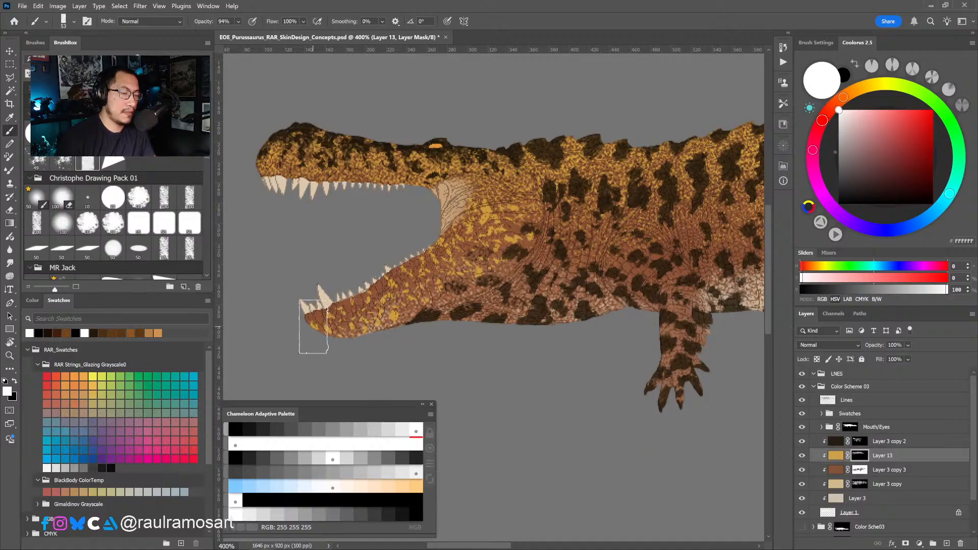
Soften and break up the yellow speckles on the throat and lower jaw, alternating black and white on the mask.
drag(501, 259, 487, 291)
key(x)
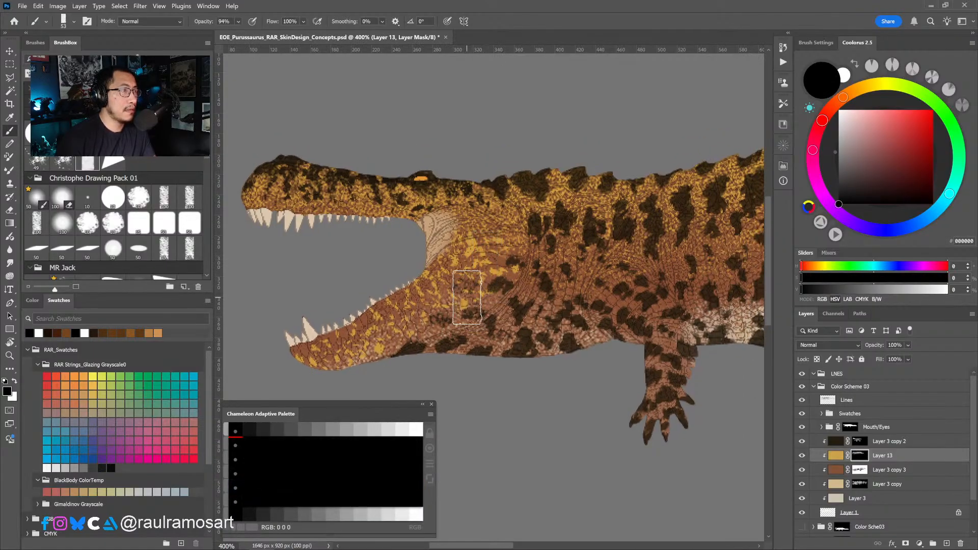
key(x)
key(x)
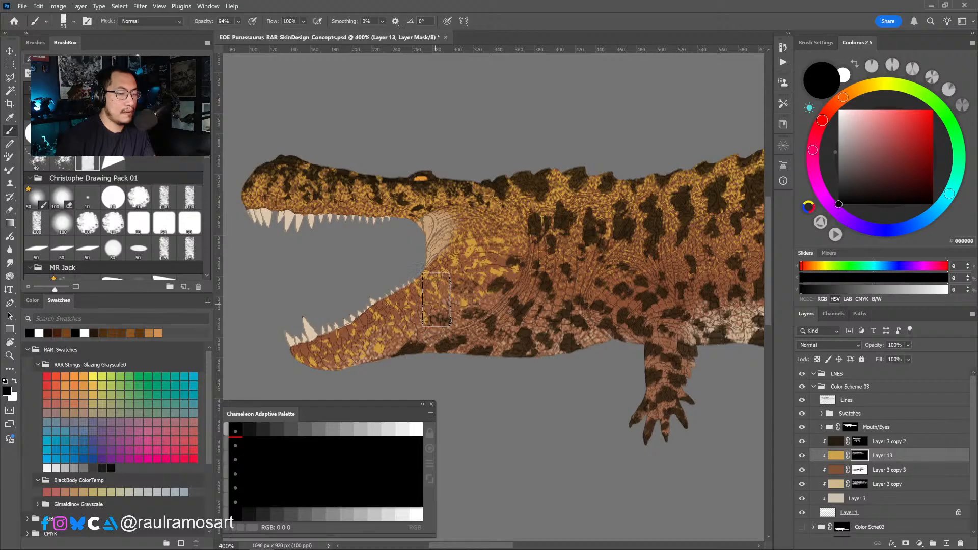
drag(384, 351, 379, 345)
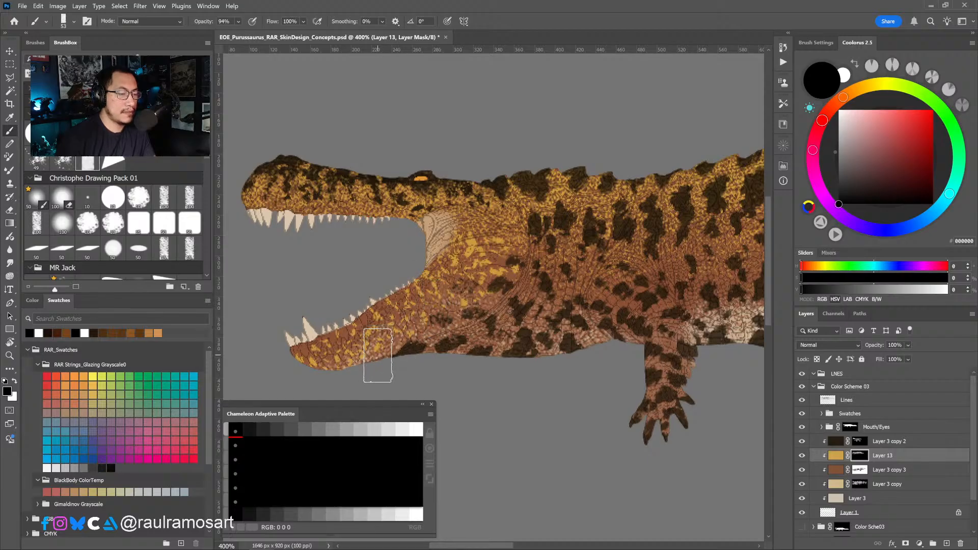
drag(486, 330, 459, 345)
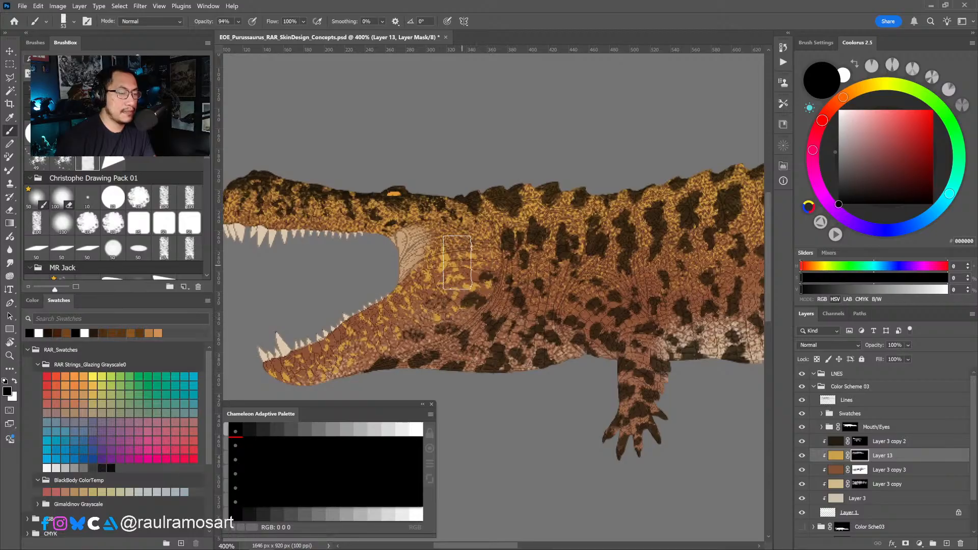
key(x)
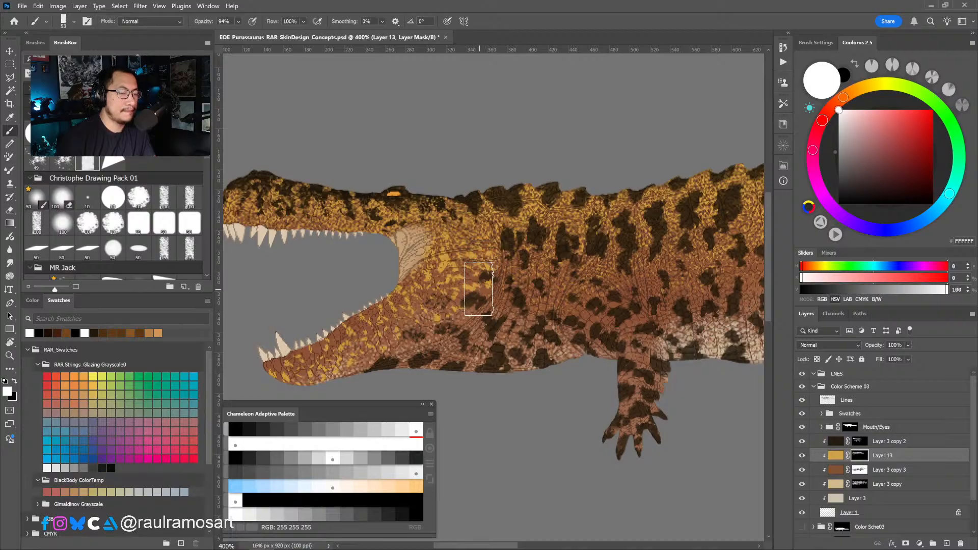
With a textured brush at size 29, paint white on the Layer 3 copy 2 mask to add dark spots along the lower jaw.
scroll(482, 289, down, 4)
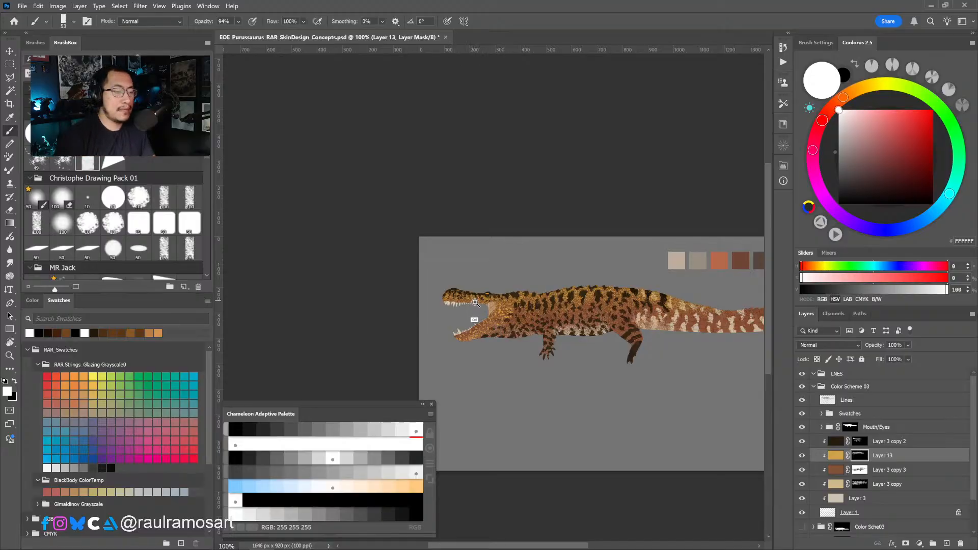
scroll(479, 306, up, 1)
scroll(537, 334, up, 1)
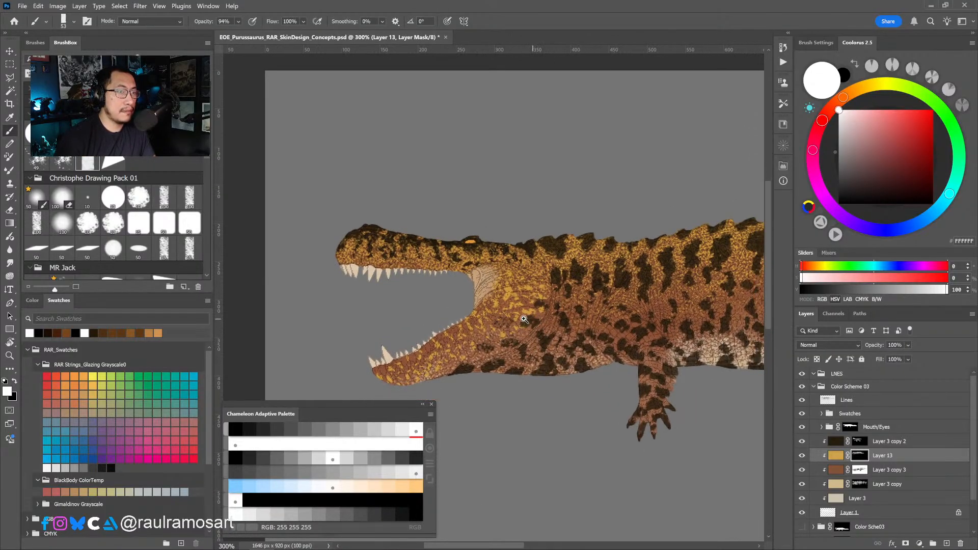
click(857, 443)
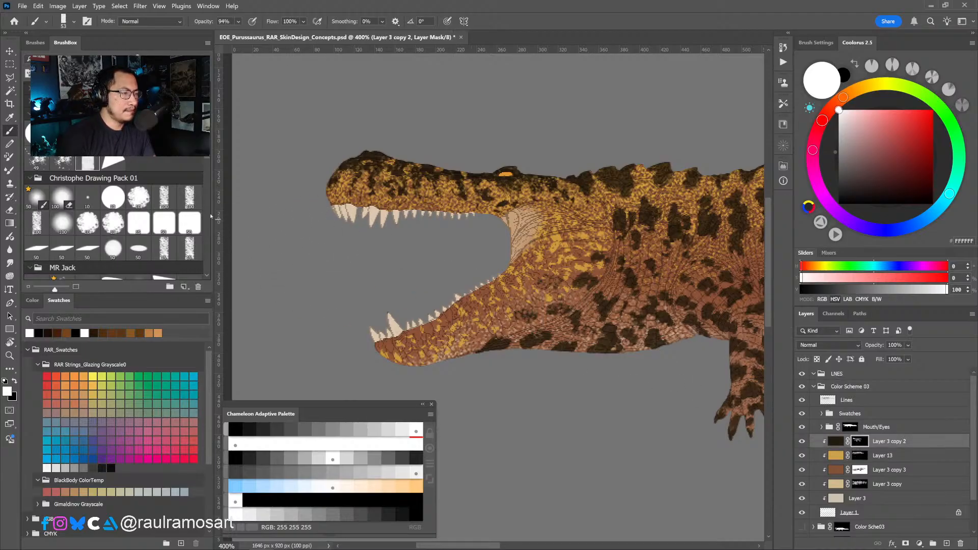
scroll(211, 216, down, 10)
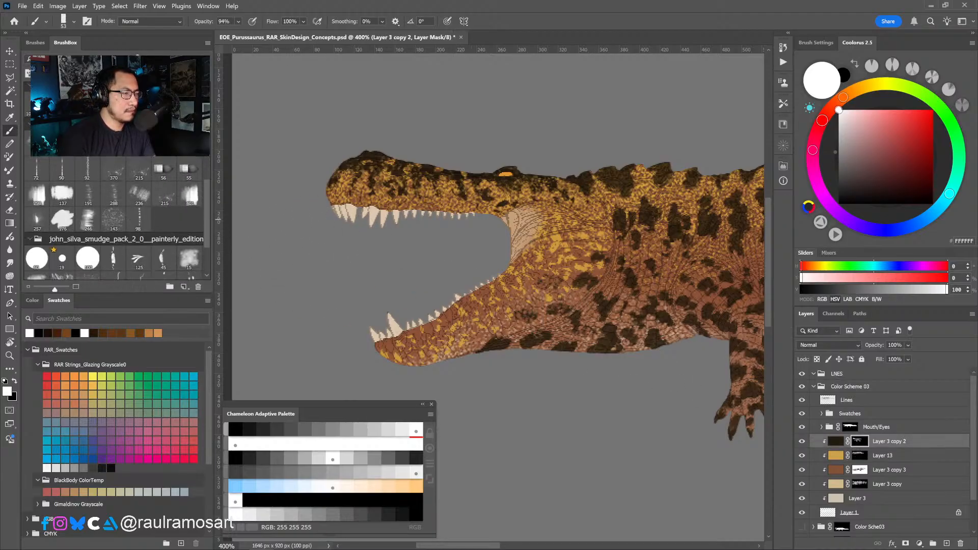
key(bracketleft)
key(bracketleft)
key(bracketleft)
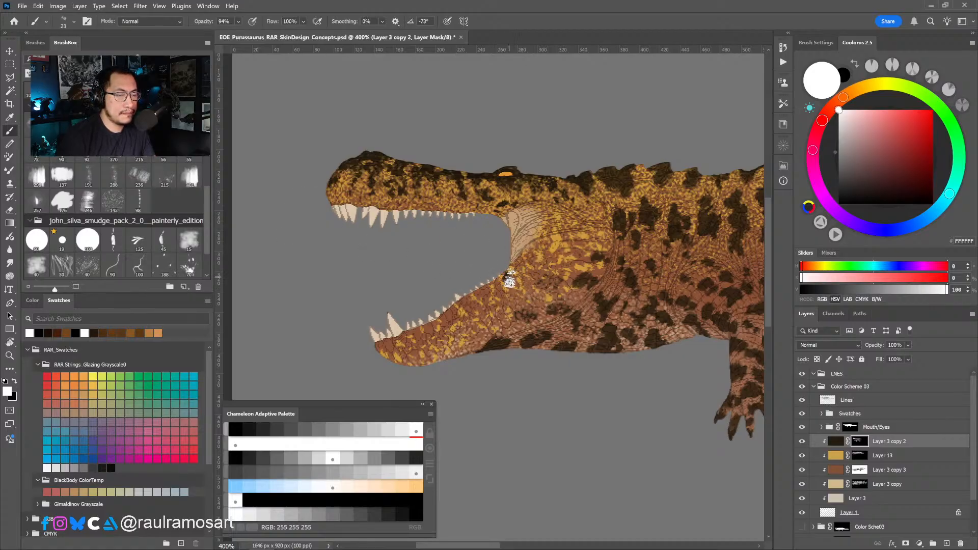
key(bracketright)
drag(522, 279, 560, 286)
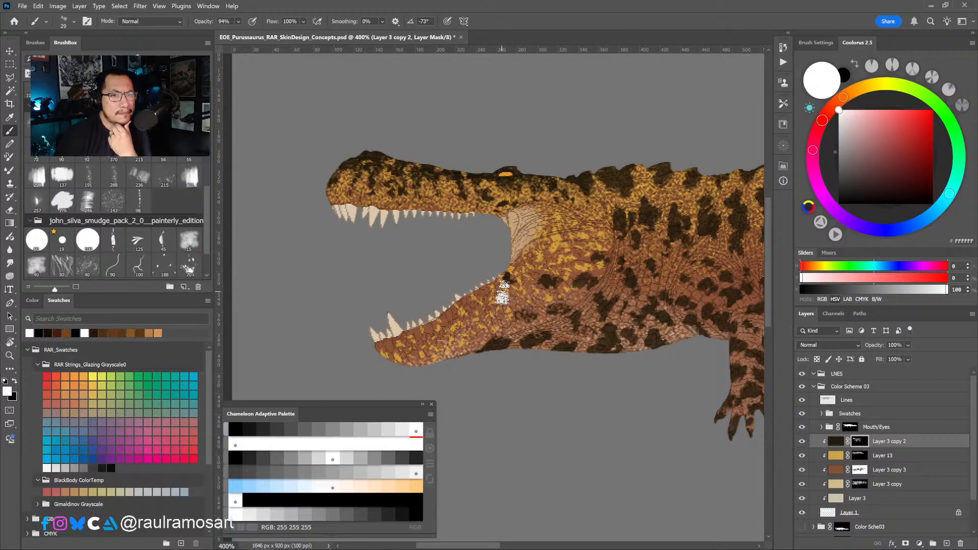
drag(514, 283, 516, 287)
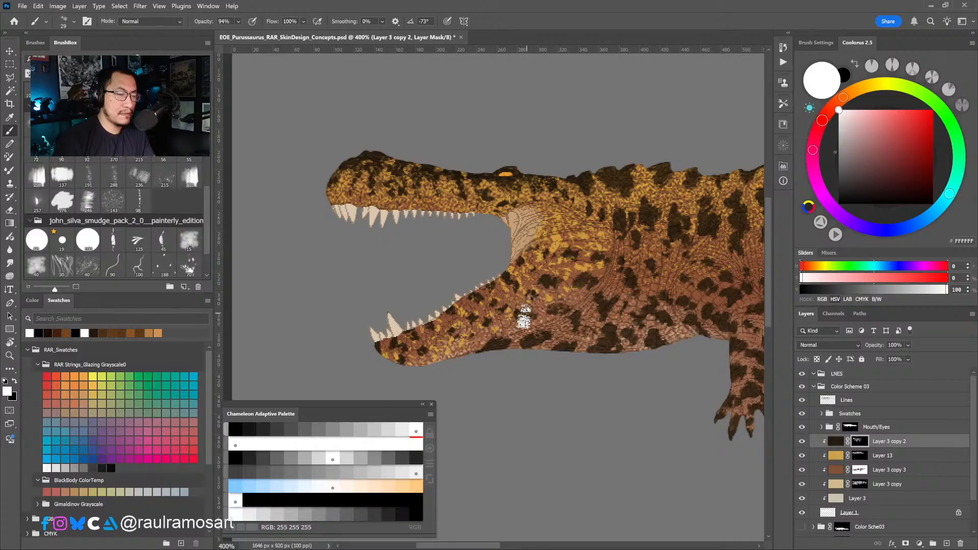
Refine the dark spots from the jaw hinge to the lower jaw tip, alternating black and white on the mask.
key(x)
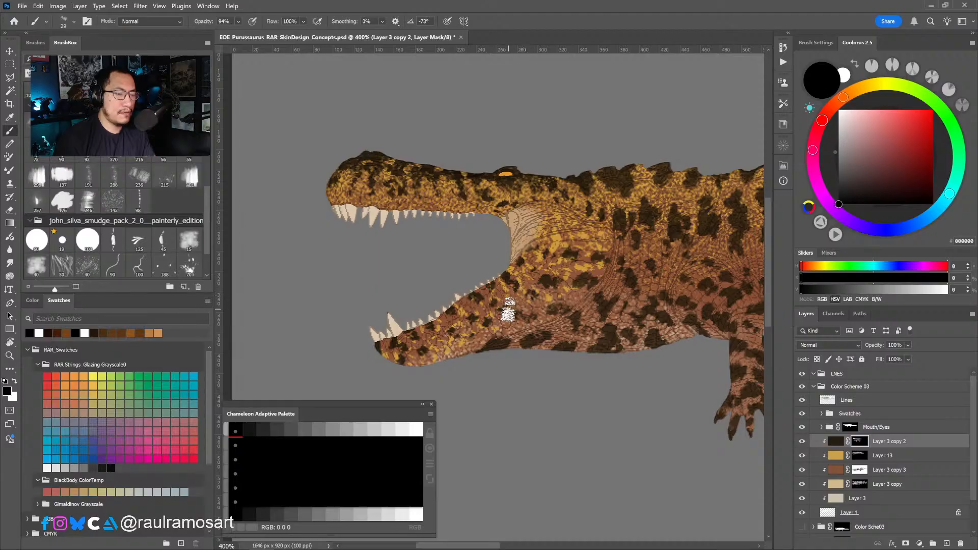
key(x)
key(x)
key(x)
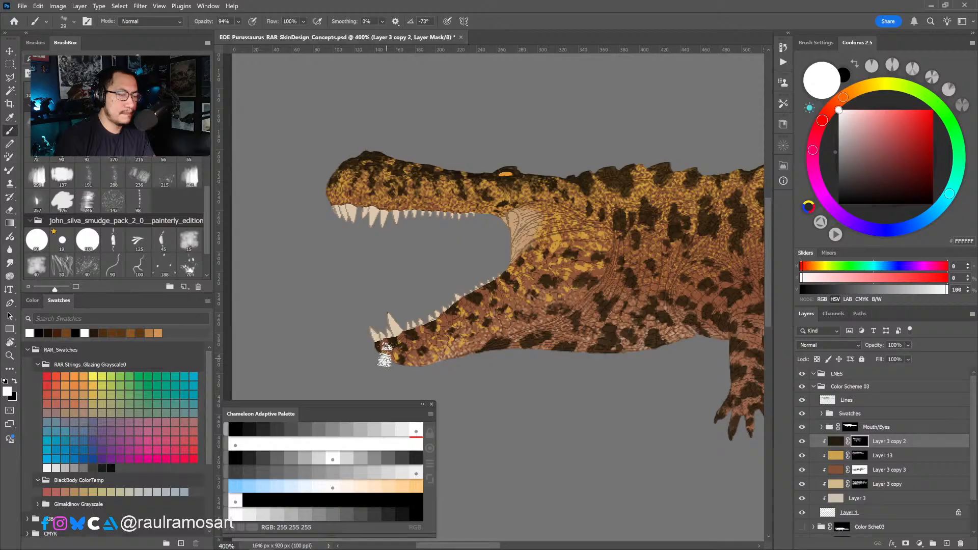
key(x)
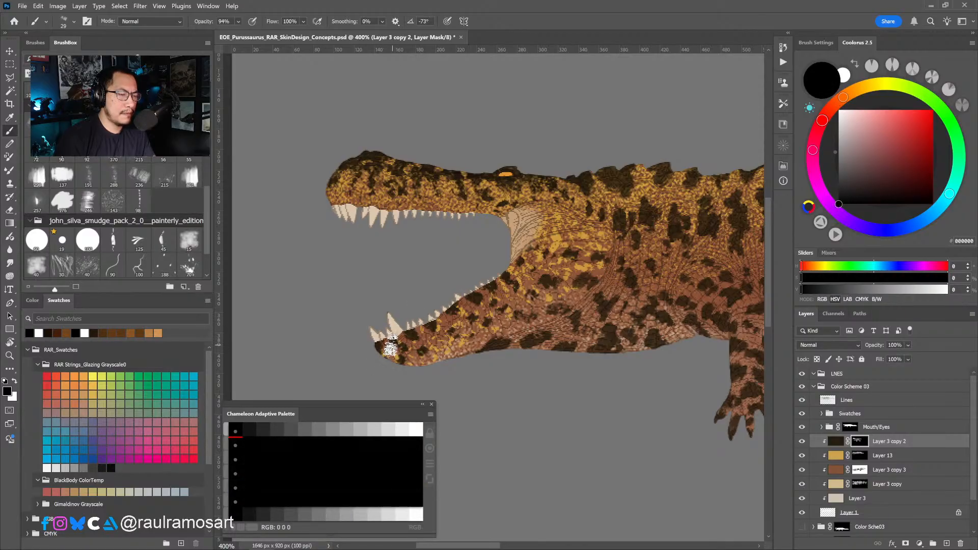
key(x)
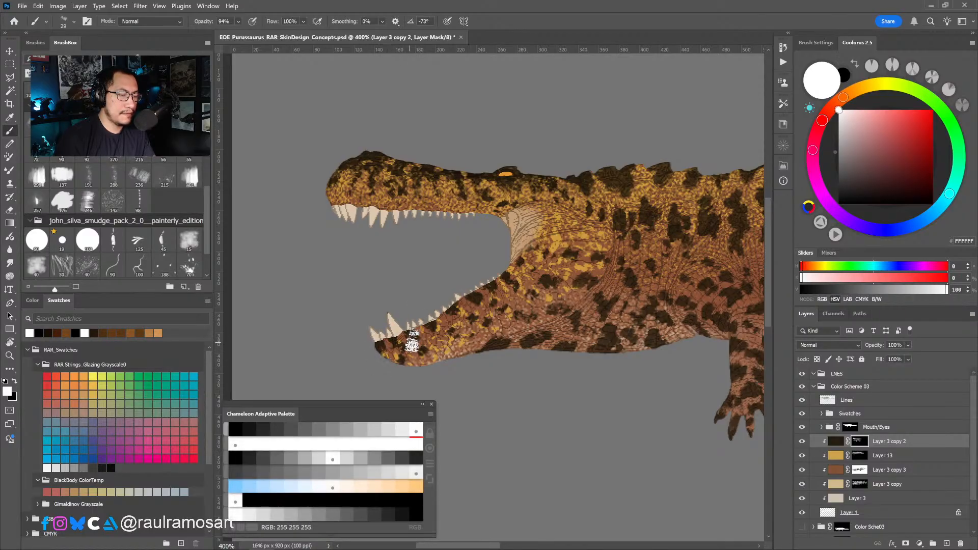
Touch up the throat markings and add dark spots over the yellow cheek on the Layer 3 copy 2 mask.
drag(483, 322, 432, 335)
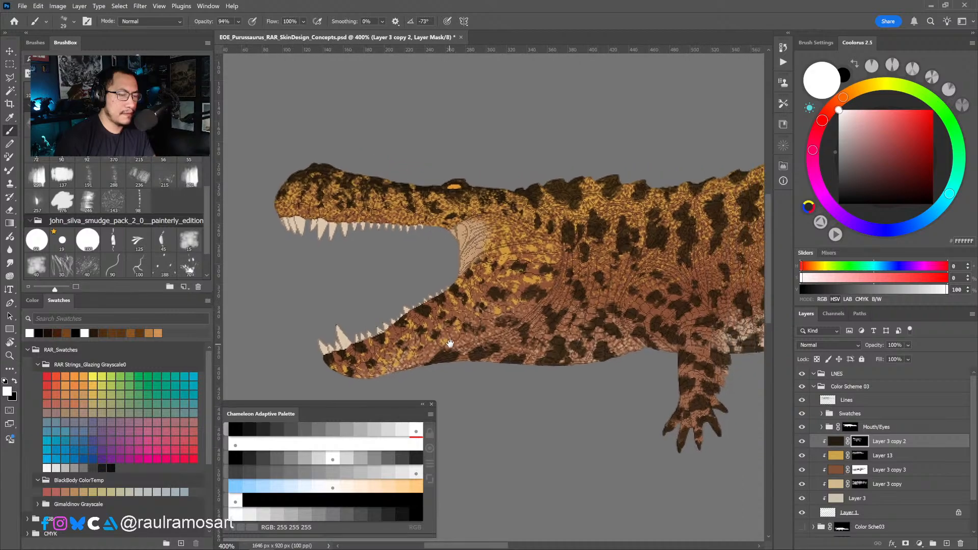
key(x)
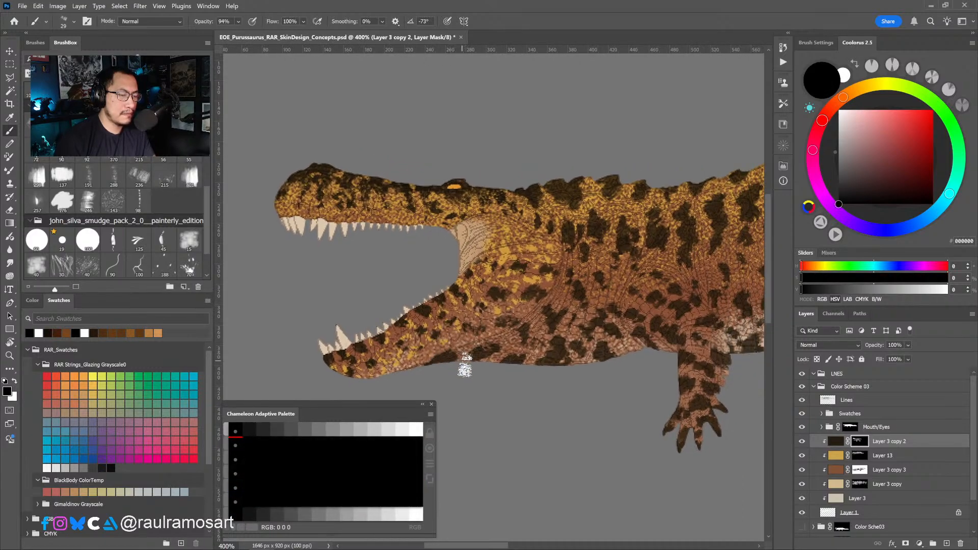
key(x)
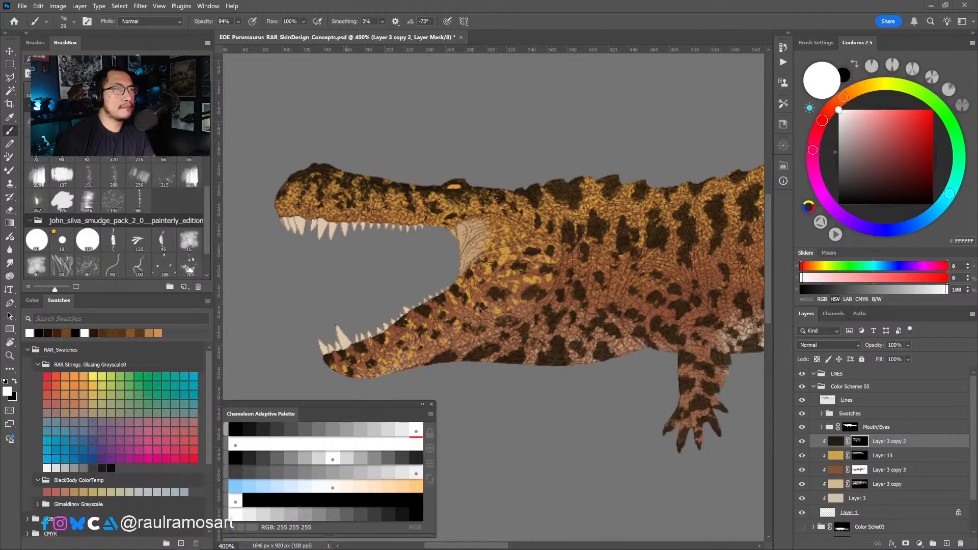
With the brush at size 35, rework the dark stripes on the hind thigh into irregular spots on the mask.
drag(517, 304, 453, 301)
key(ctrl+minus)
key(ctrl+minus)
key(ctrl+minus)
ctrl+click(570, 282)
ctrl+click(571, 282)
ctrl+click(572, 282)
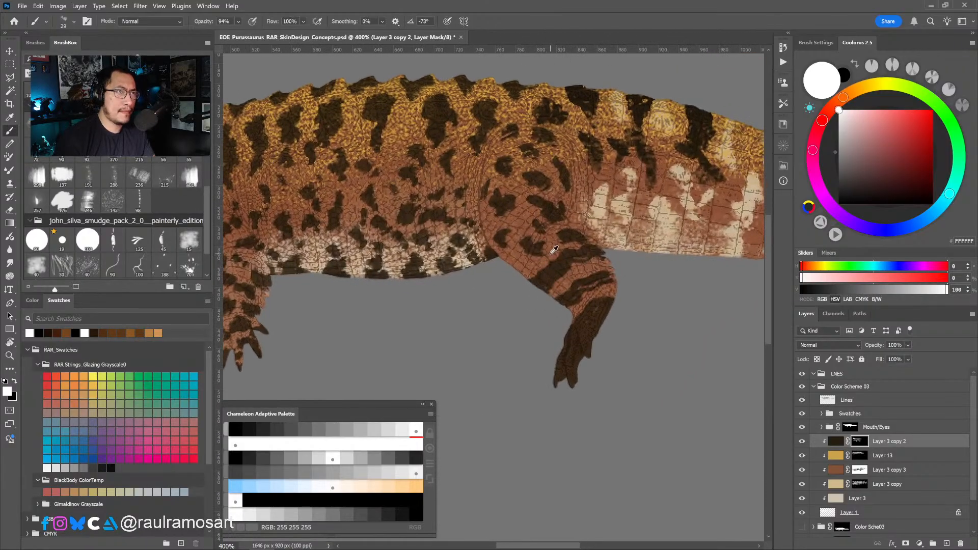
drag(532, 245, 530, 267)
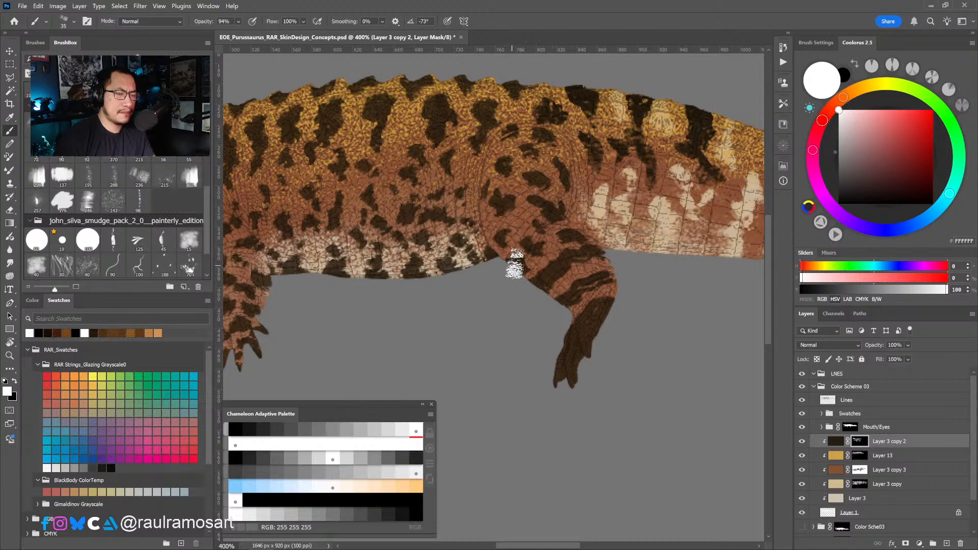
key(x)
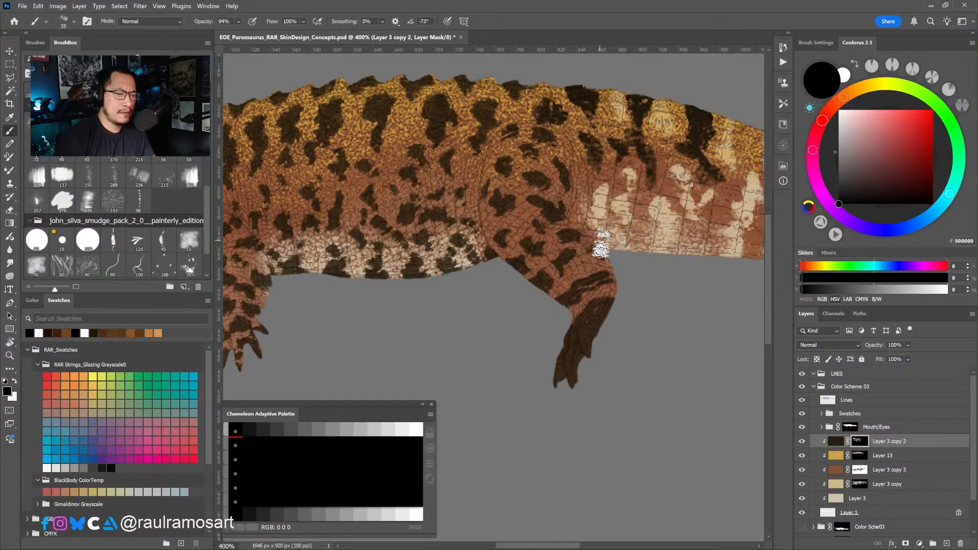
key(x)
key(x)
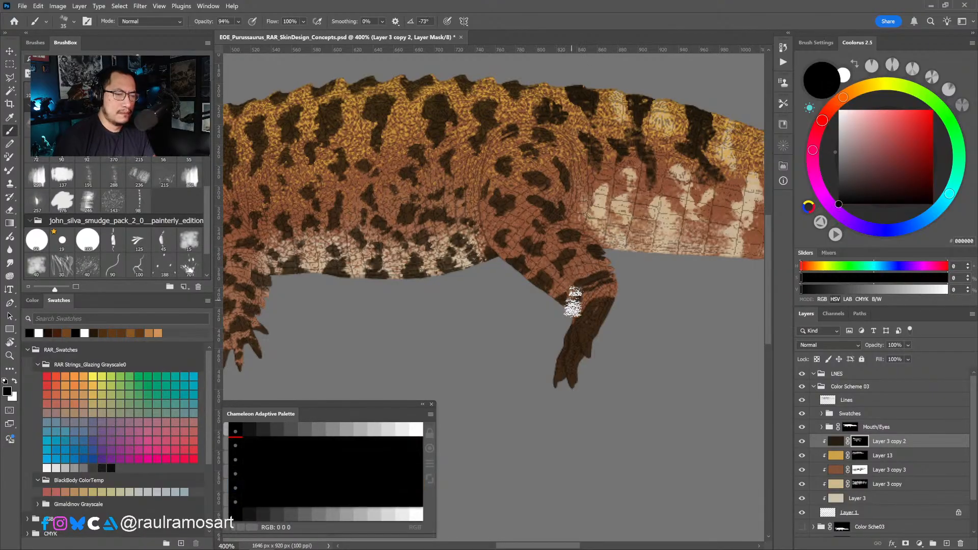
Break the dark bands around the hind knee and shin into spots, alternating white and black on the mask.
key(x)
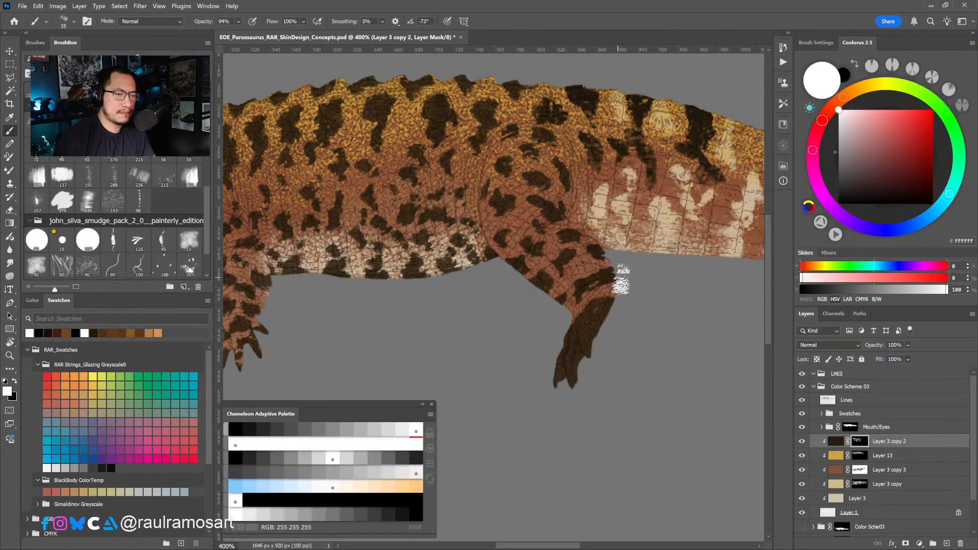
key(x)
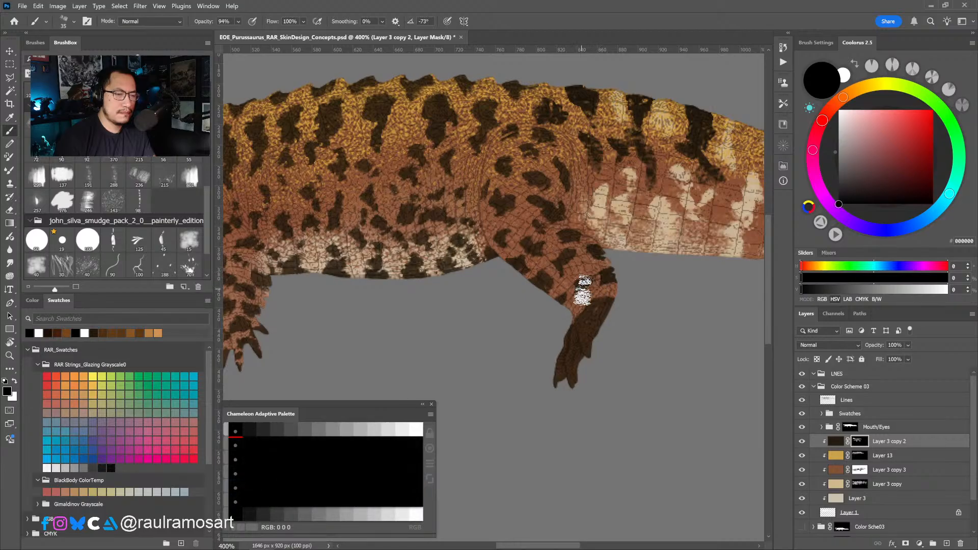
key(x)
key(x)
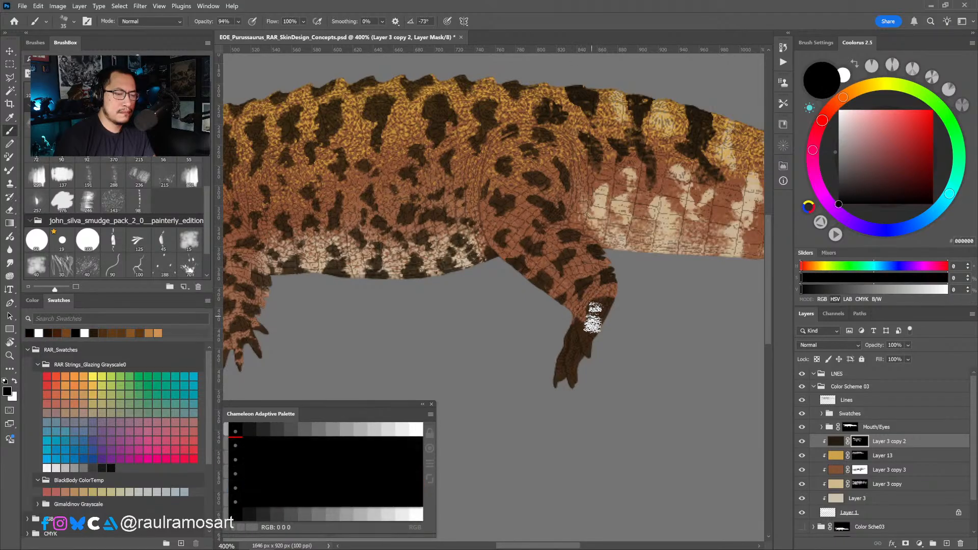
key(x)
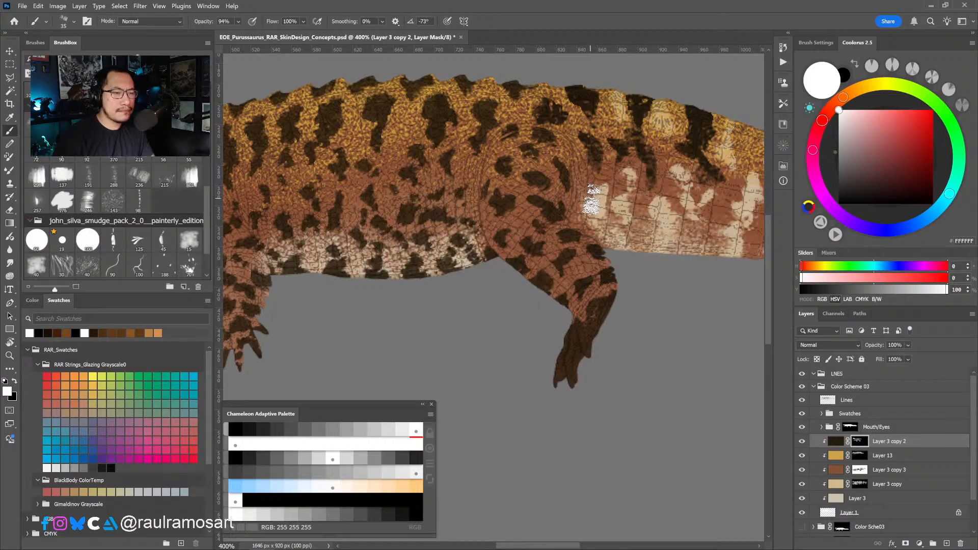
Extend the dark markings across the tail base behind the hip on the Layer 3 copy 2 mask, painting irregular blotches below the yellow patches.
drag(580, 237, 441, 270)
mouse_move(519, 183)
mouse_down()
mouse_move(515, 224)
mouse_move(489, 184)
mouse_move(471, 201)
mouse_move(489, 179)
mouse_move(590, 210)
mouse_move(562, 193)
mouse_move(582, 210)
mouse_move(568, 205)
mouse_move(560, 215)
mouse_move(543, 184)
mouse_move(585, 224)
mouse_move(609, 171)
mouse_up()
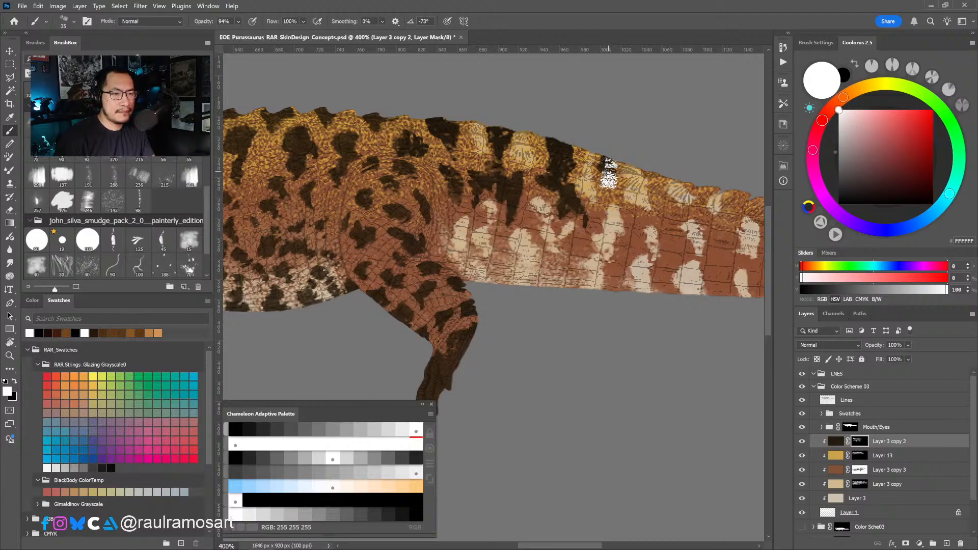
mouse_move(620, 203)
mouse_down()
mouse_move(632, 227)
mouse_move(641, 222)
mouse_move(603, 209)
mouse_up()
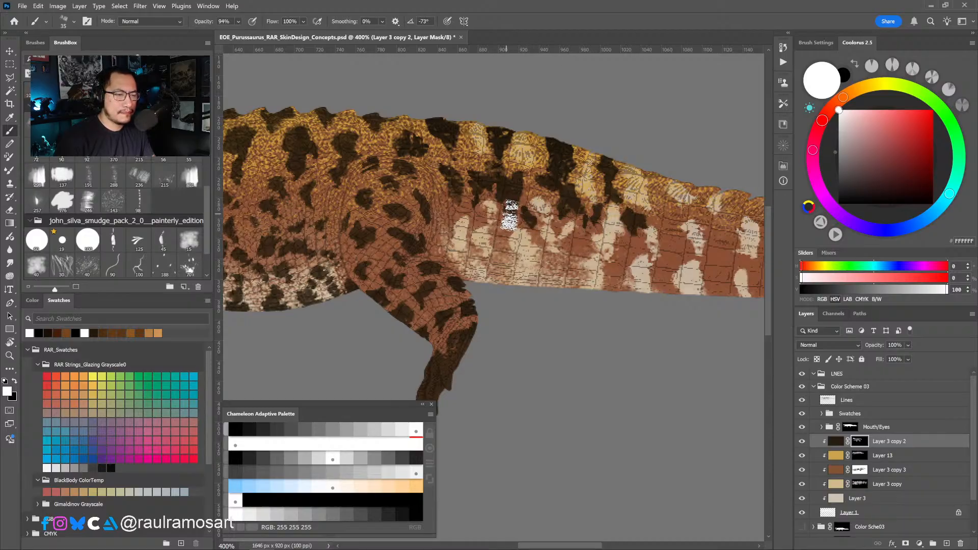
key(x)
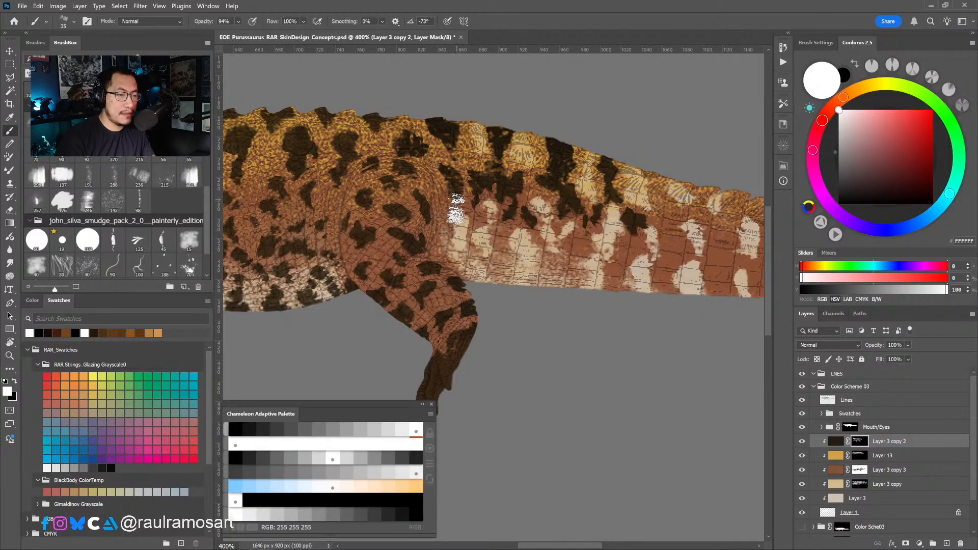
key(x)
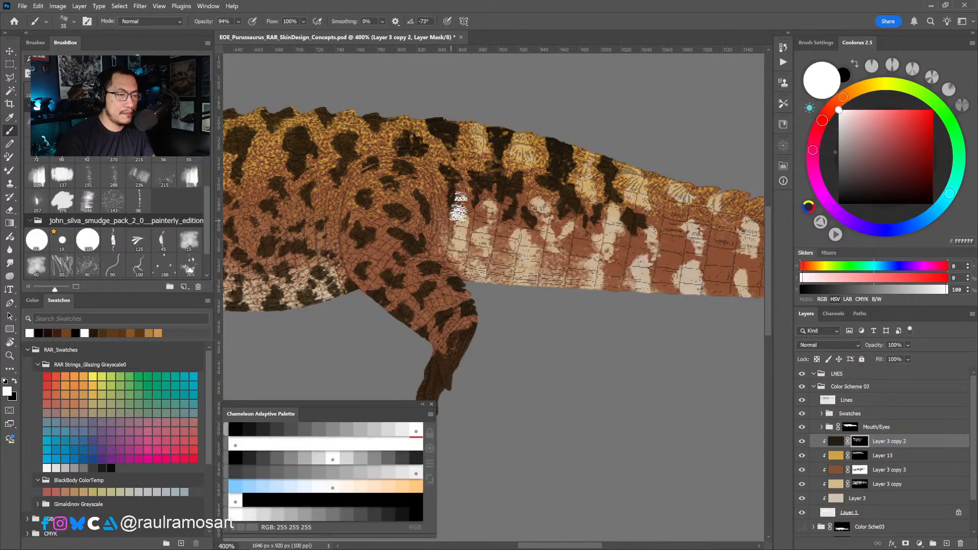
key(x)
key(x)
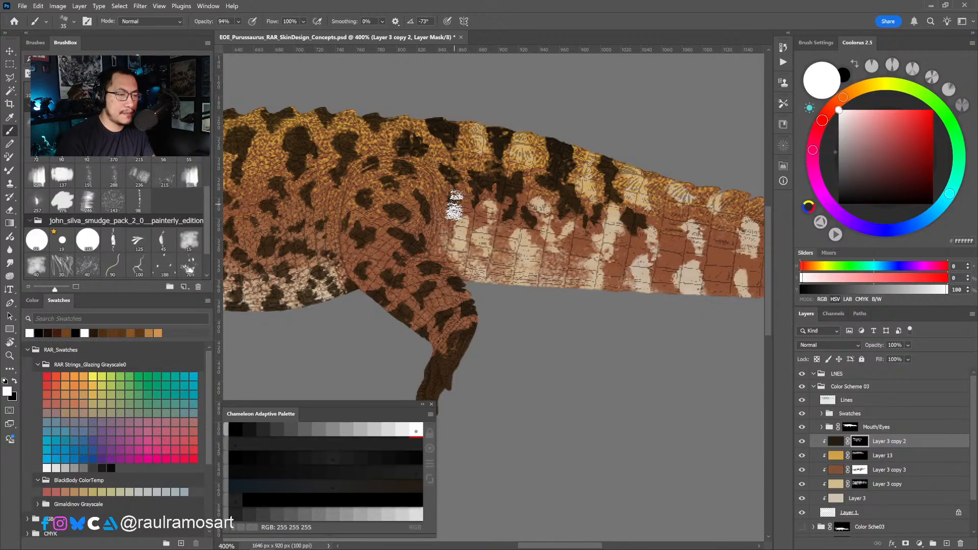
key(x)
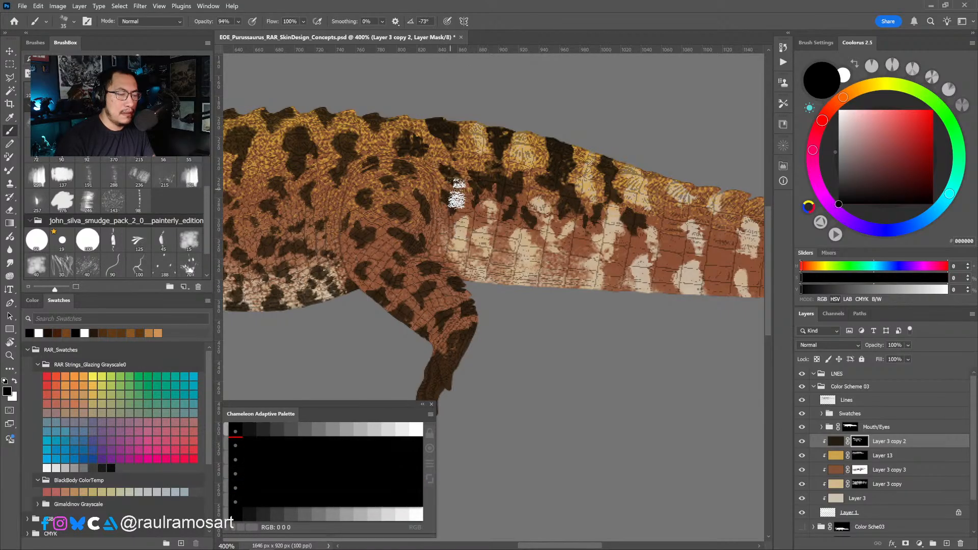
Refine the dark bands between the yellow patches on the upper tail base, alternating black and white on the mask.
drag(514, 192, 452, 206)
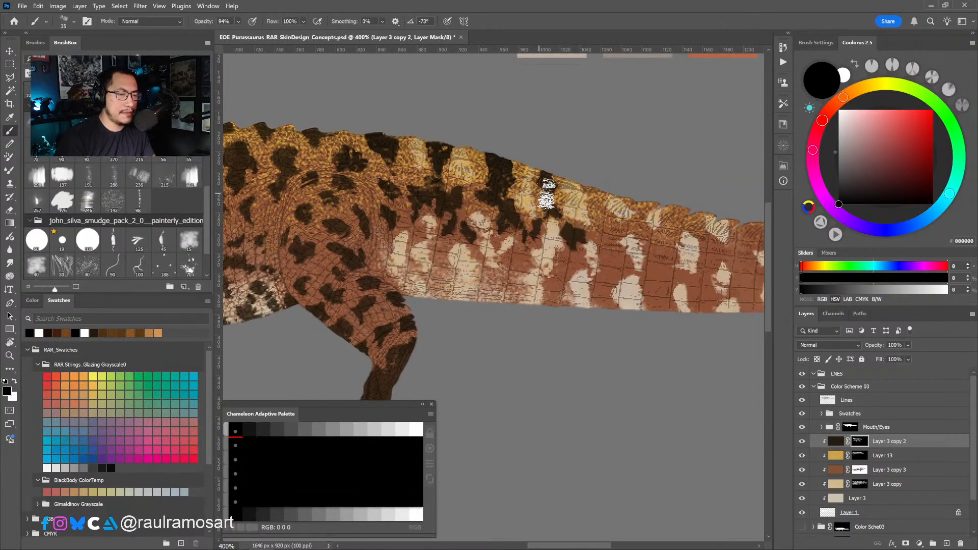
key(x)
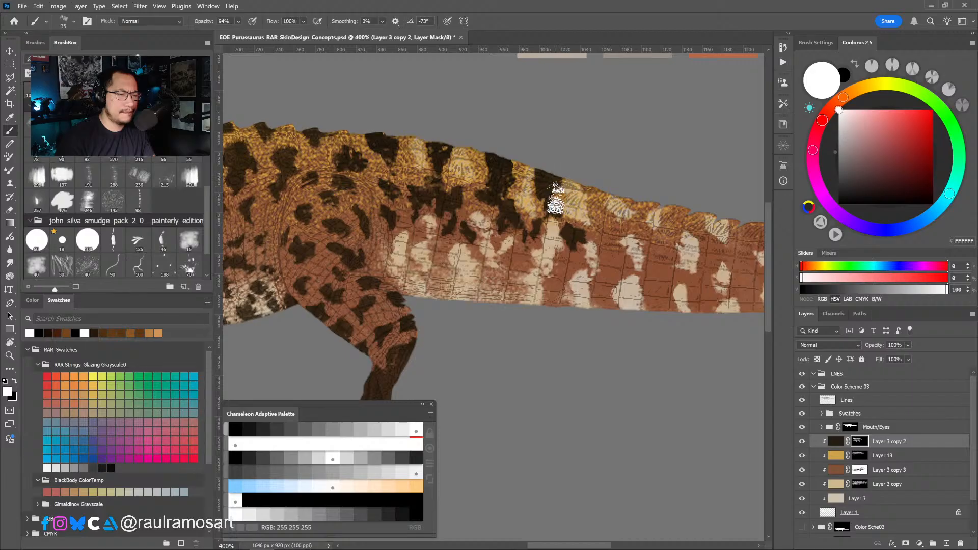
key(x)
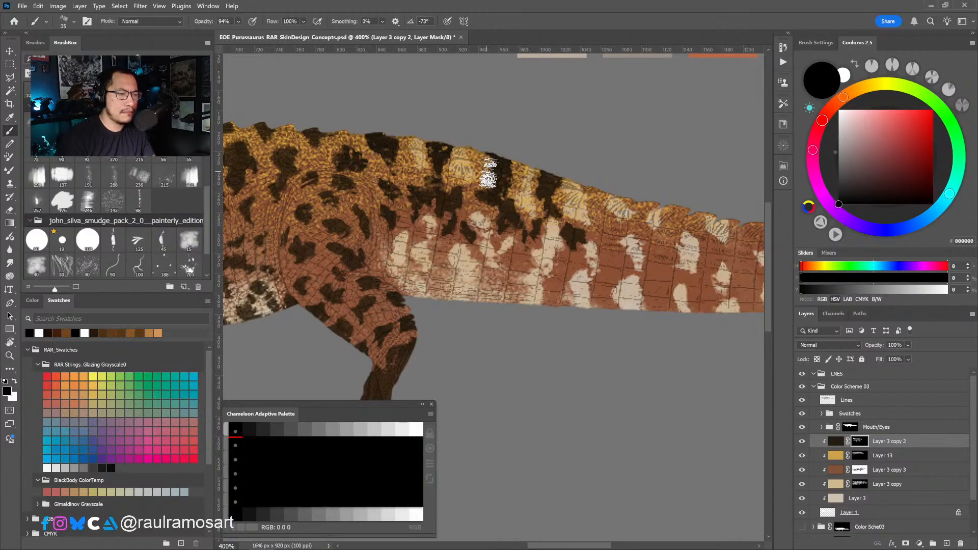
key(x)
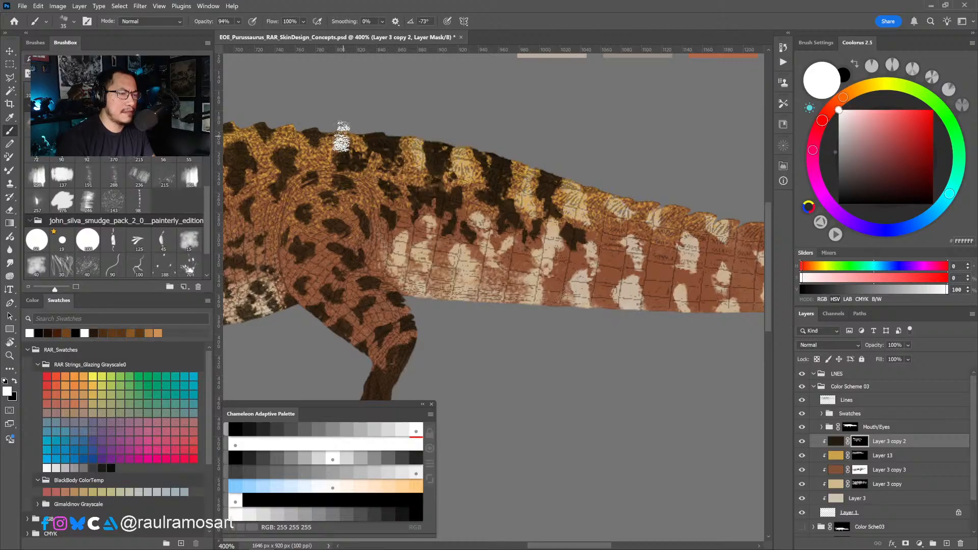
Touch up the dark markings along the back and flank between the hind and front legs with white on the mask.
drag(353, 164, 447, 198)
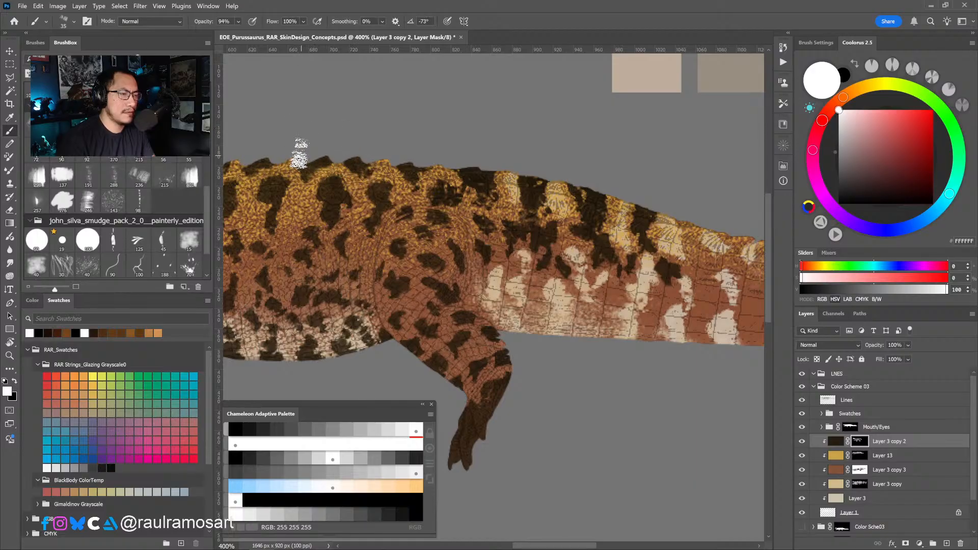
drag(299, 153, 361, 158)
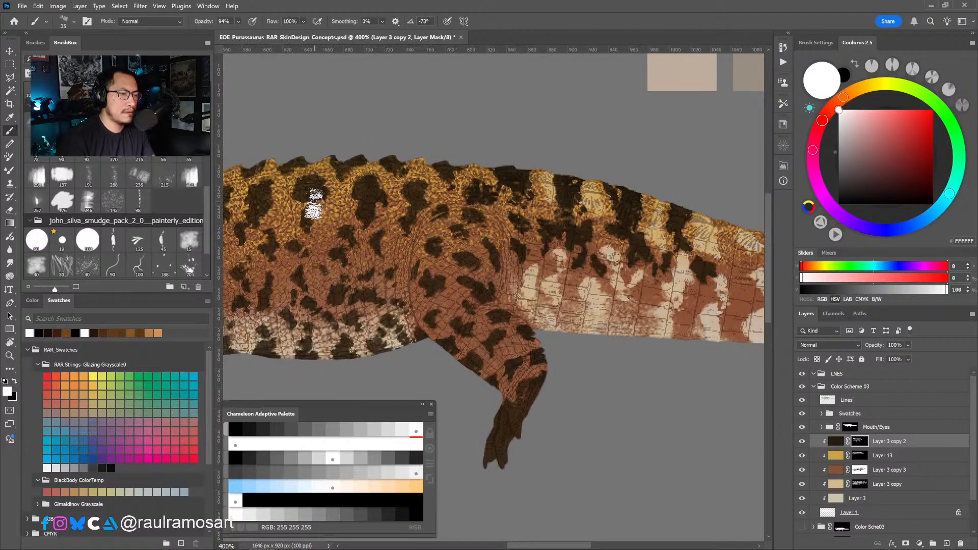
drag(309, 153, 392, 160)
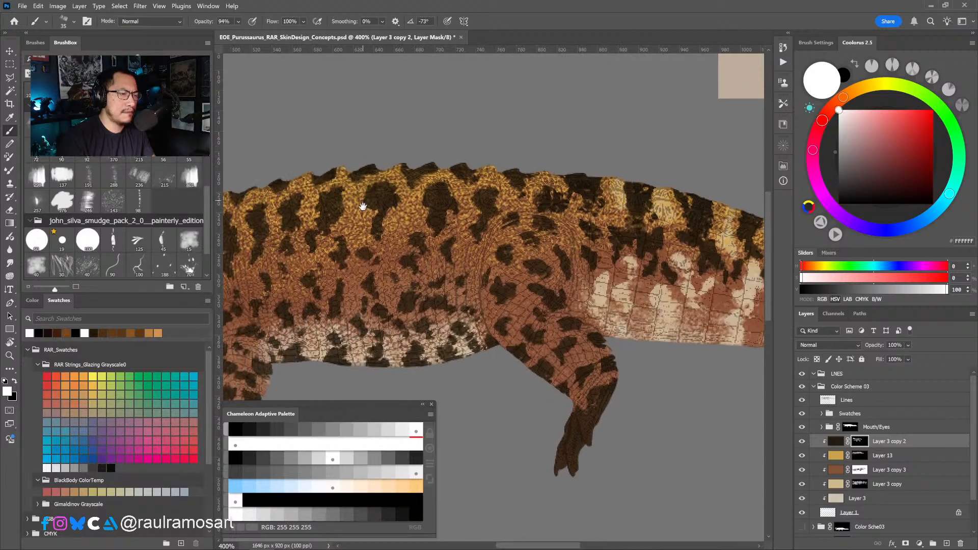
drag(363, 206, 434, 186)
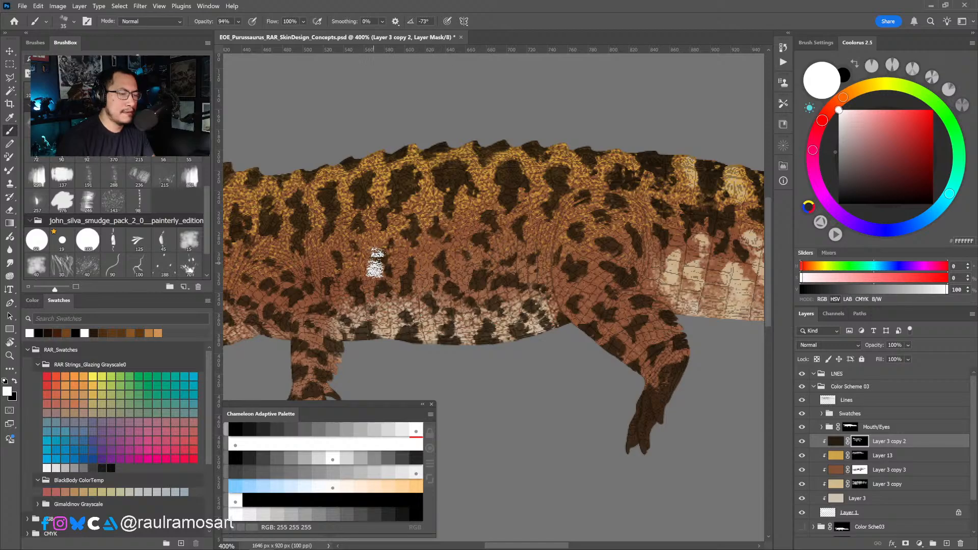
drag(442, 263, 365, 261)
With the brush at size 46, paint dark patches along the underside of the tail base, just behind the hind leg.
drag(586, 248, 418, 237)
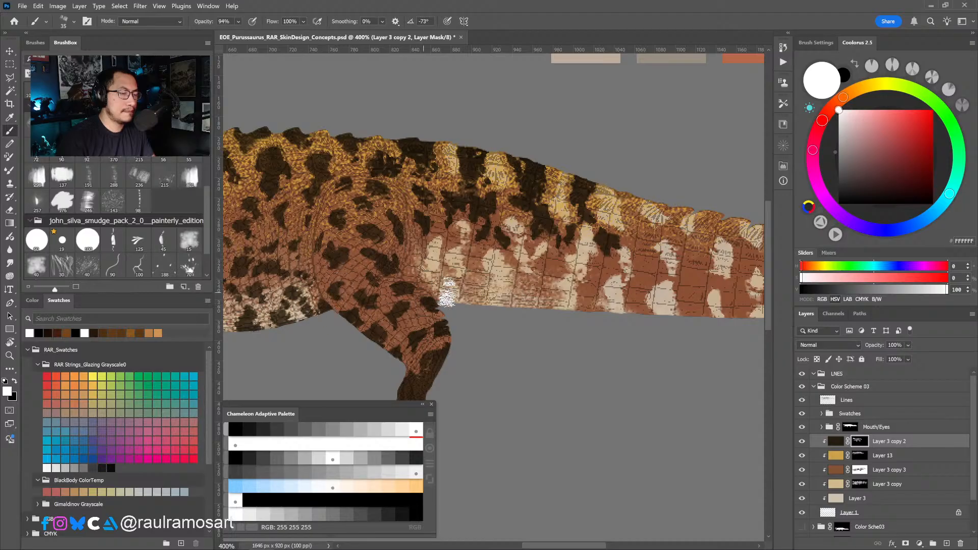
mouse_move(476, 301)
mouse_down()
mouse_move(448, 309)
mouse_move(452, 263)
mouse_move(470, 283)
mouse_move(464, 303)
mouse_move(492, 270)
mouse_move(486, 303)
mouse_move(449, 300)
mouse_up()
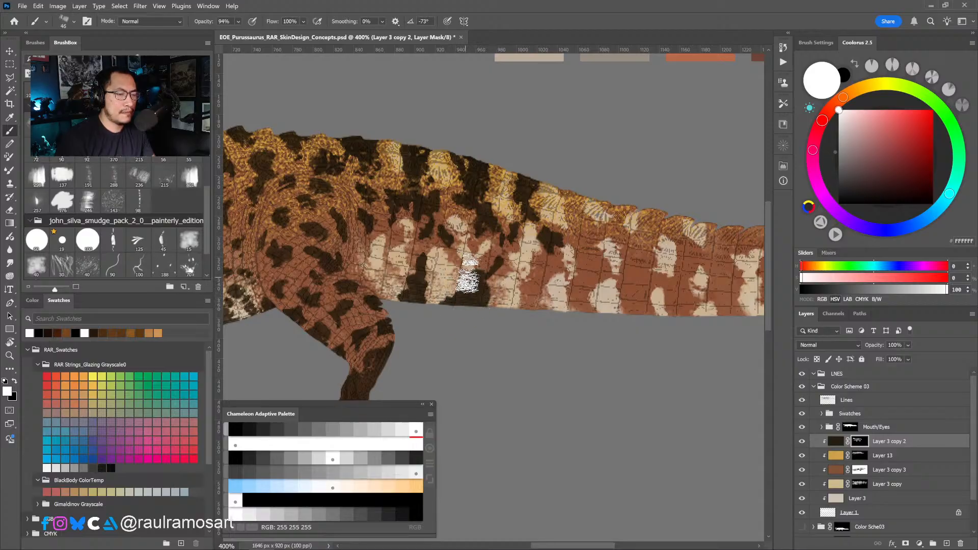
drag(464, 262, 464, 270)
mouse_move(406, 262)
mouse_down()
mouse_move(408, 308)
mouse_move(432, 307)
mouse_move(381, 267)
mouse_move(383, 297)
mouse_move(387, 256)
mouse_move(392, 299)
mouse_up()
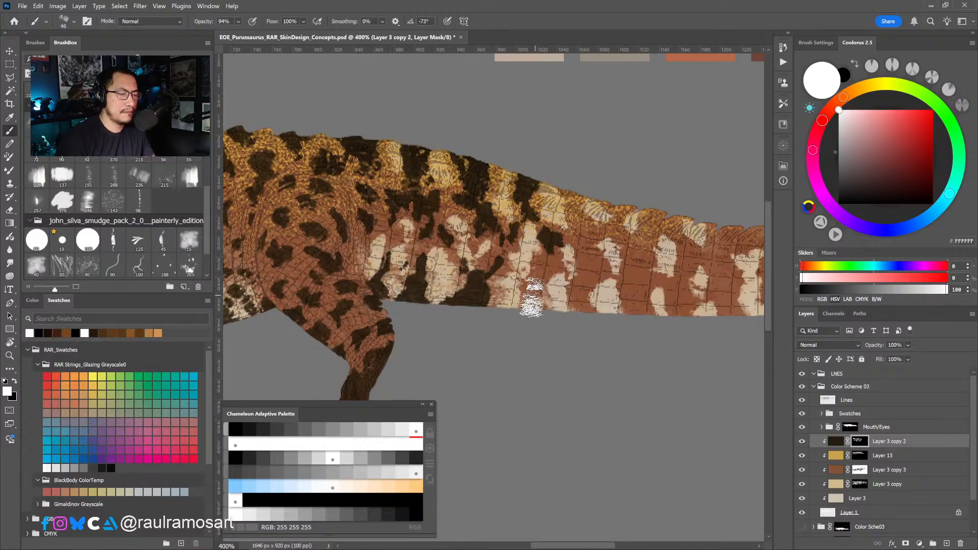
Continue the broken dark bands from the tail base toward mid-tail, covering both the upper ridge and the underside.
mouse_move(535, 280)
mouse_down()
mouse_move(526, 311)
mouse_move(538, 317)
mouse_move(520, 316)
mouse_move(555, 263)
mouse_move(531, 316)
mouse_up()
mouse_move(576, 206)
mouse_down()
mouse_move(584, 235)
mouse_move(615, 233)
mouse_move(619, 213)
mouse_move(628, 235)
mouse_move(622, 217)
mouse_move(588, 250)
mouse_move(596, 278)
mouse_up()
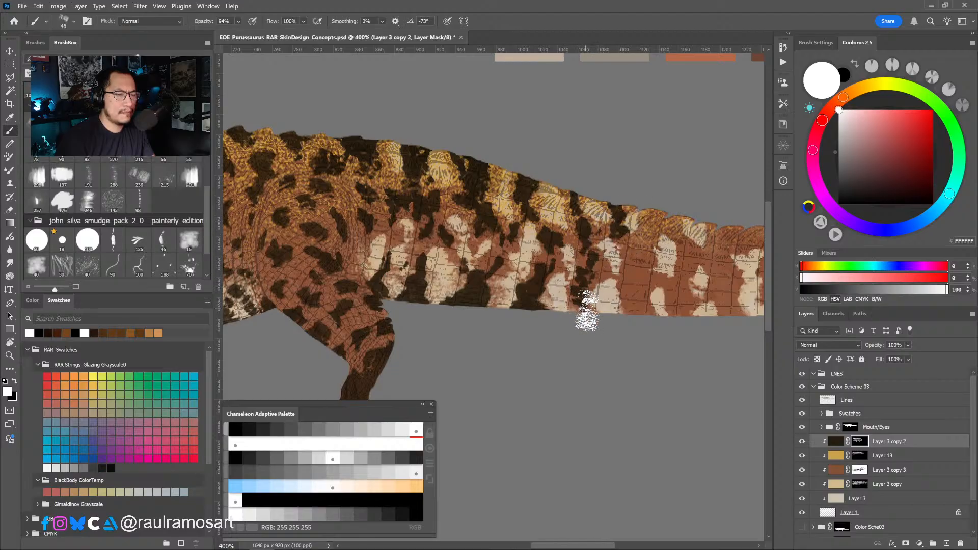
scroll(585, 334, right, 3)
mouse_move(501, 265)
mouse_down()
mouse_move(501, 222)
mouse_move(484, 263)
mouse_move(489, 335)
mouse_move(473, 298)
mouse_move(483, 291)
mouse_move(498, 322)
mouse_move(513, 291)
mouse_move(522, 299)
mouse_move(530, 255)
mouse_move(521, 235)
mouse_move(534, 230)
mouse_move(524, 309)
mouse_up()
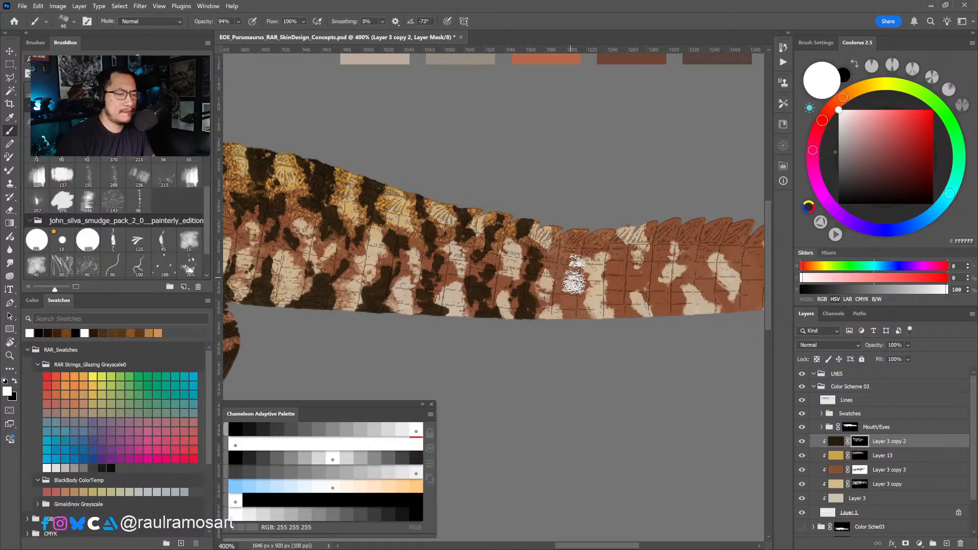
Paint irregular dark bands across the narrow middle of the tail, up to the start of the tall crest.
drag(563, 254, 570, 315)
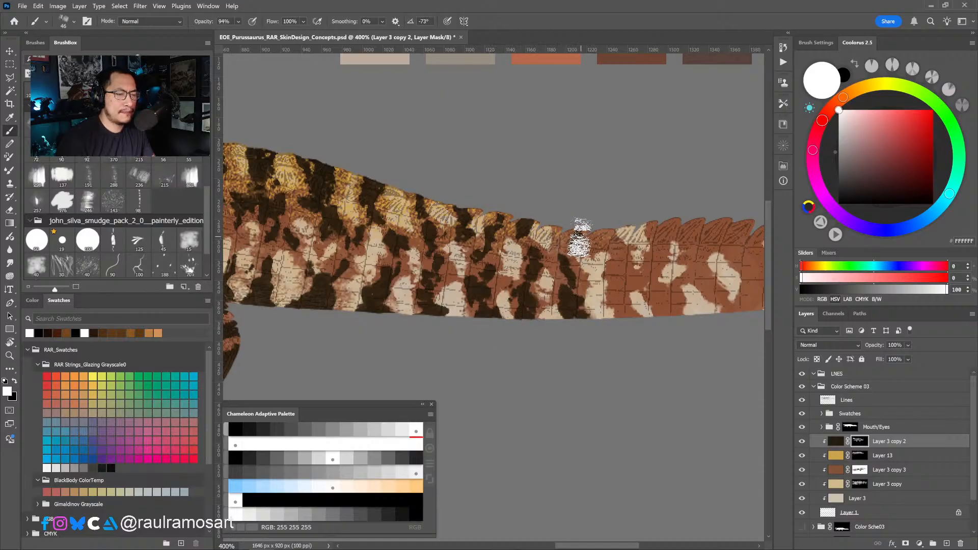
drag(581, 218, 579, 224)
drag(623, 275, 525, 274)
mouse_move(488, 241)
mouse_down()
mouse_move(514, 232)
mouse_move(514, 243)
mouse_move(477, 248)
mouse_move(487, 245)
mouse_move(470, 256)
mouse_move(476, 263)
mouse_move(459, 260)
mouse_move(480, 298)
mouse_move(521, 260)
mouse_move(530, 314)
mouse_move(548, 321)
mouse_move(529, 232)
mouse_move(546, 253)
mouse_move(537, 283)
mouse_move(524, 278)
mouse_move(544, 278)
mouse_move(511, 278)
mouse_move(523, 305)
mouse_move(487, 270)
mouse_up()
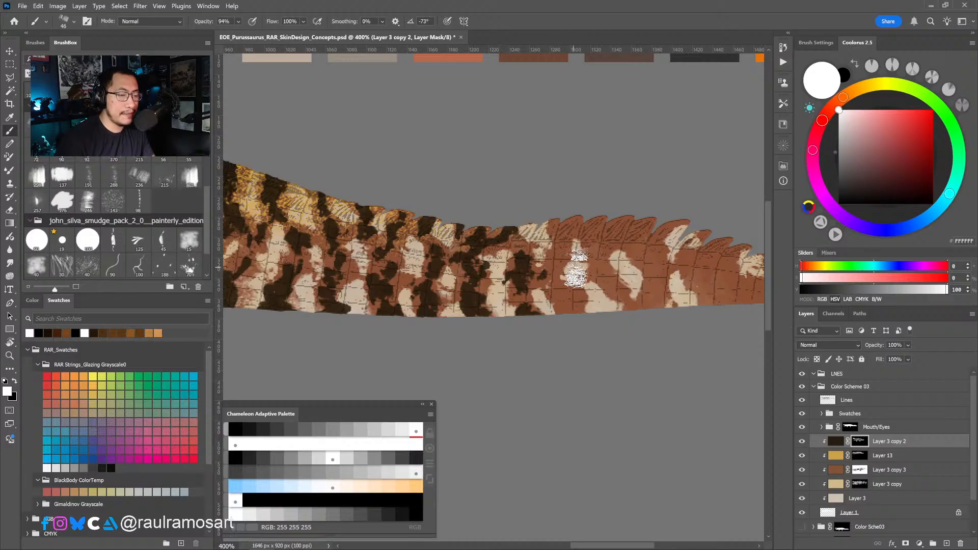
Add dark blotches over the first tall crest scutes and the tail below them, refining their edges with black and white.
mouse_move(567, 237)
mouse_down()
mouse_move(558, 278)
mouse_move(574, 312)
mouse_move(584, 306)
mouse_move(577, 321)
mouse_move(555, 260)
mouse_up()
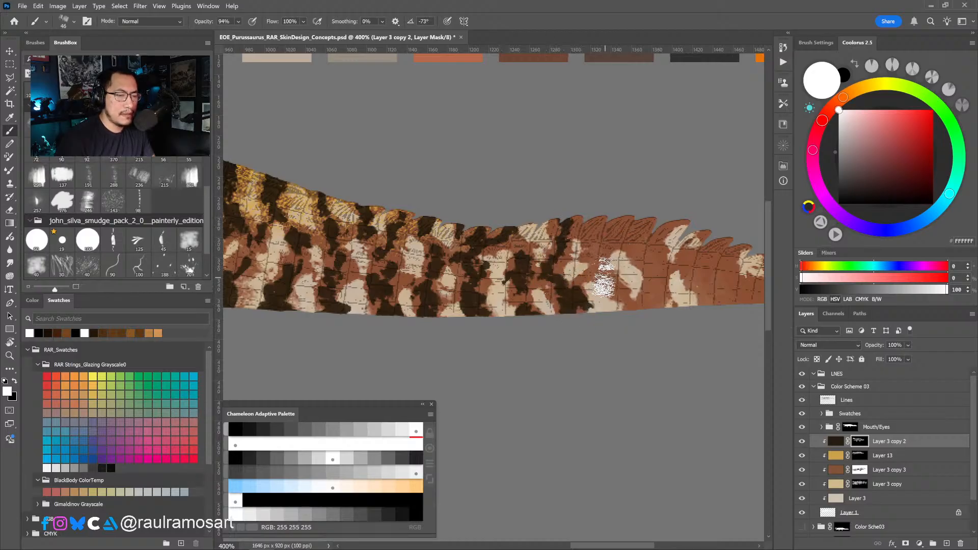
mouse_move(608, 244)
mouse_down()
mouse_move(623, 208)
mouse_move(604, 218)
mouse_move(610, 249)
mouse_move(598, 251)
mouse_move(589, 234)
mouse_move(593, 255)
mouse_up()
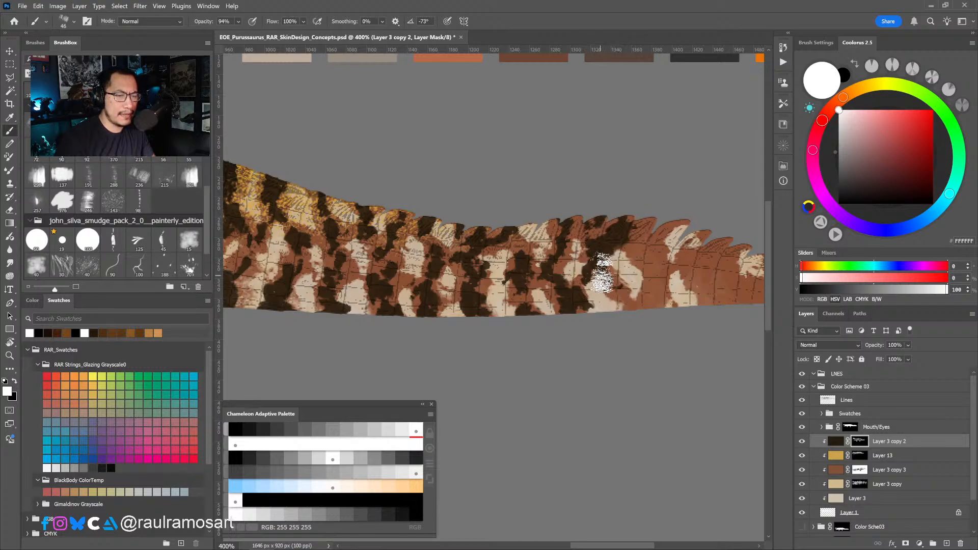
key(x)
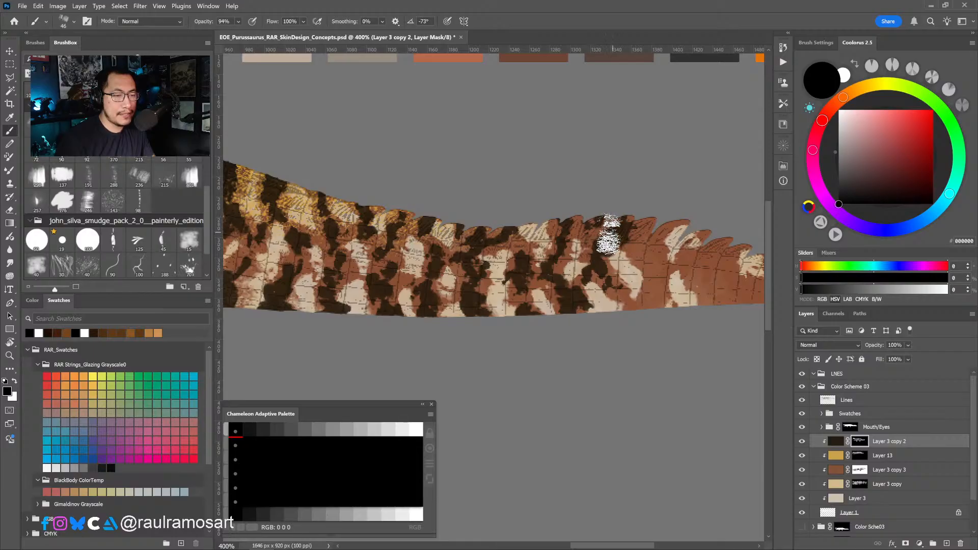
key(x)
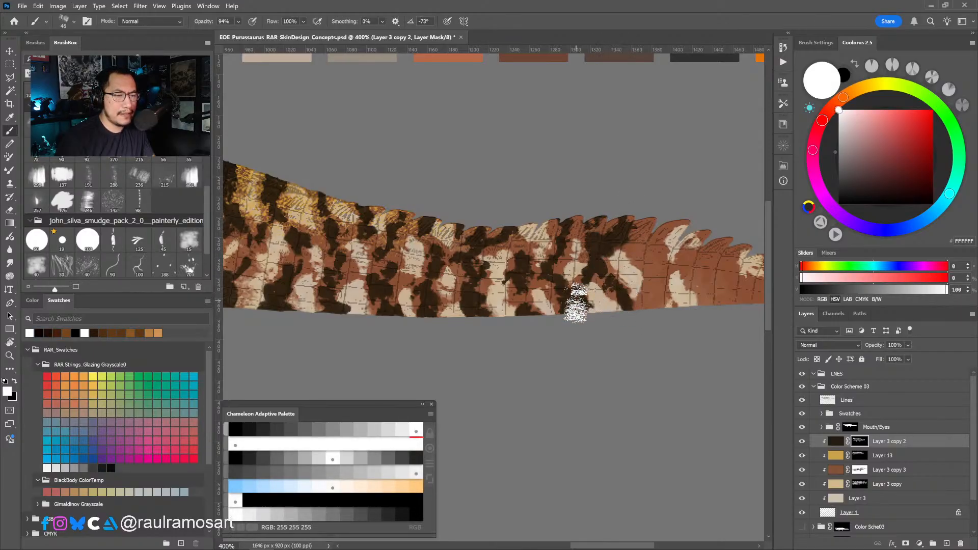
Extend the dark bands through the middle of the tail crest down to the lower edge, alternating black and white on the mask.
drag(604, 354, 483, 361)
key(x)
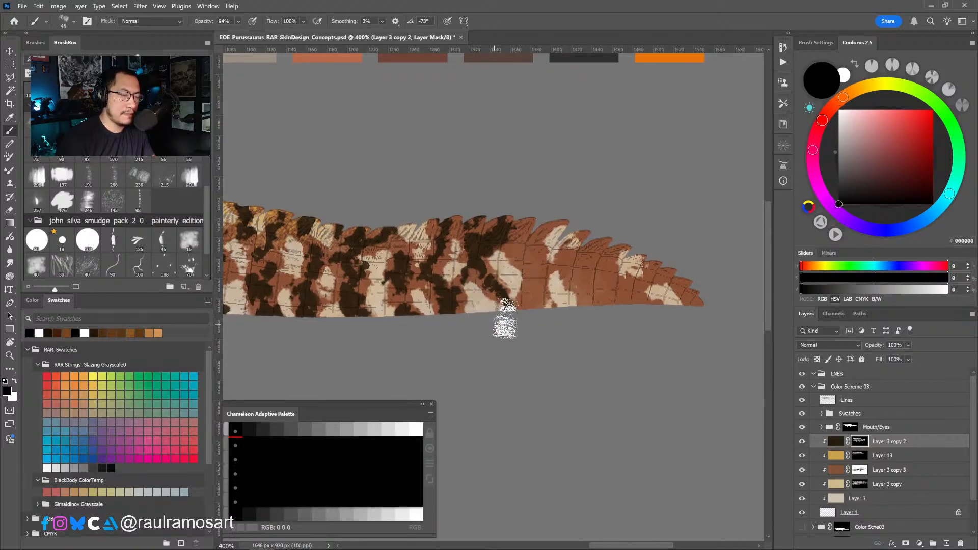
key(x)
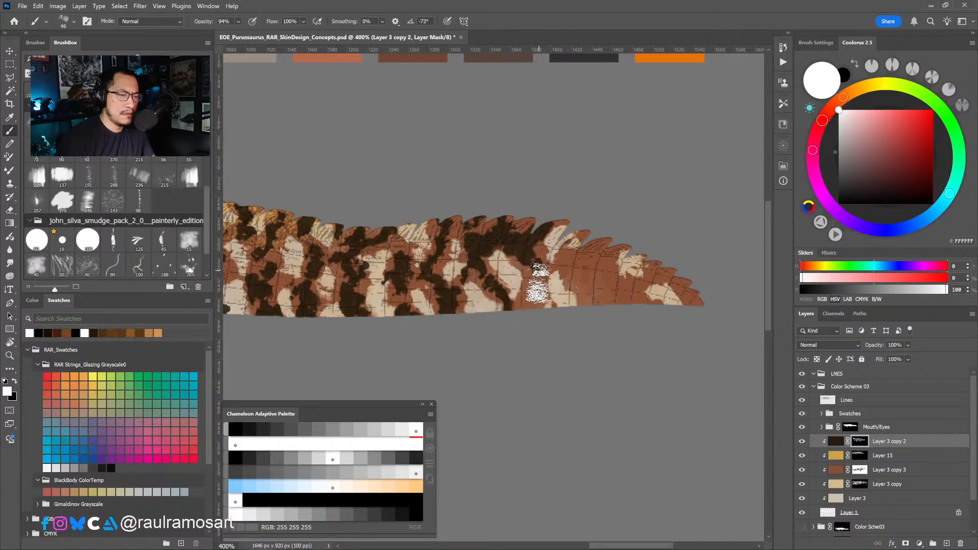
mouse_move(536, 308)
mouse_down()
mouse_move(565, 267)
mouse_move(540, 311)
mouse_move(545, 355)
mouse_up()
Check the pattern on the whole animal, and paint dark patches over the remaining scutes and the tail tip.
alt+click(546, 356)
alt+click(545, 356)
alt+click(545, 355)
alt+click(544, 354)
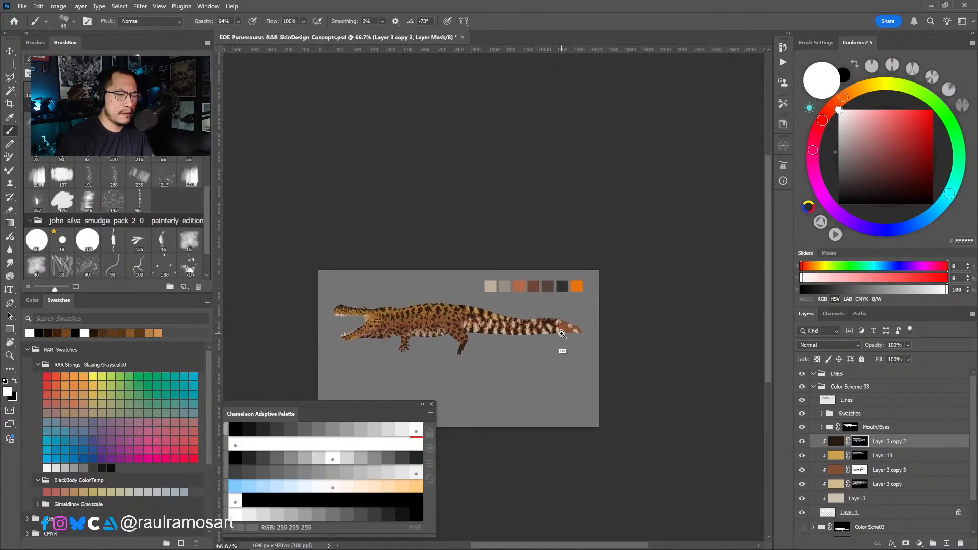
ctrl+click(561, 339)
ctrl+click(561, 338)
ctrl+click(562, 337)
ctrl+click(561, 338)
mouse_move(565, 309)
mouse_down()
mouse_move(585, 265)
mouse_move(568, 301)
mouse_move(582, 340)
mouse_move(592, 332)
mouse_move(592, 280)
mouse_move(592, 313)
mouse_move(607, 334)
mouse_move(610, 313)
mouse_move(636, 300)
mouse_move(670, 321)
mouse_move(627, 306)
mouse_move(608, 320)
mouse_move(615, 342)
mouse_move(572, 311)
mouse_up()
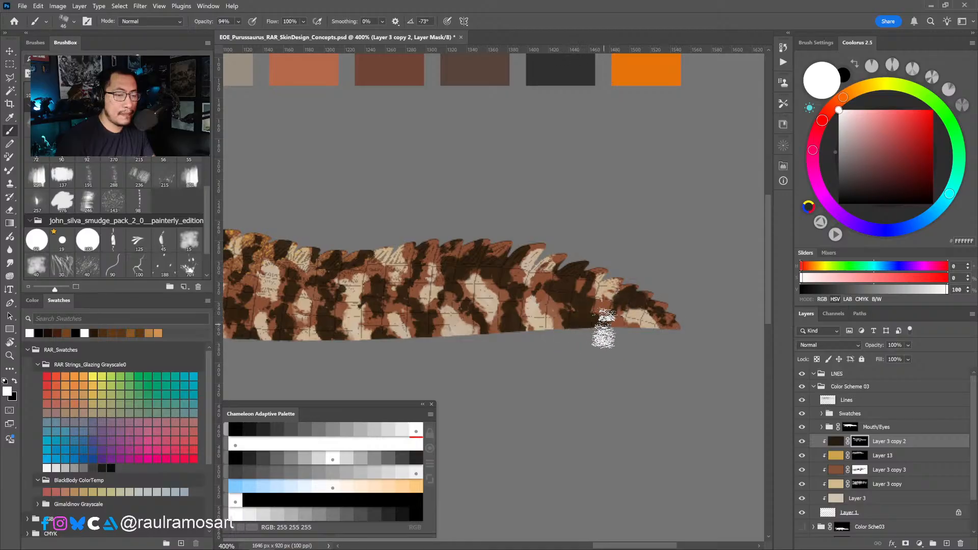
Examine the dark pattern on the whole animal, from the tail tip to the body and head.
alt+click(592, 358)
alt+click(589, 357)
alt+click(590, 357)
alt+click(589, 358)
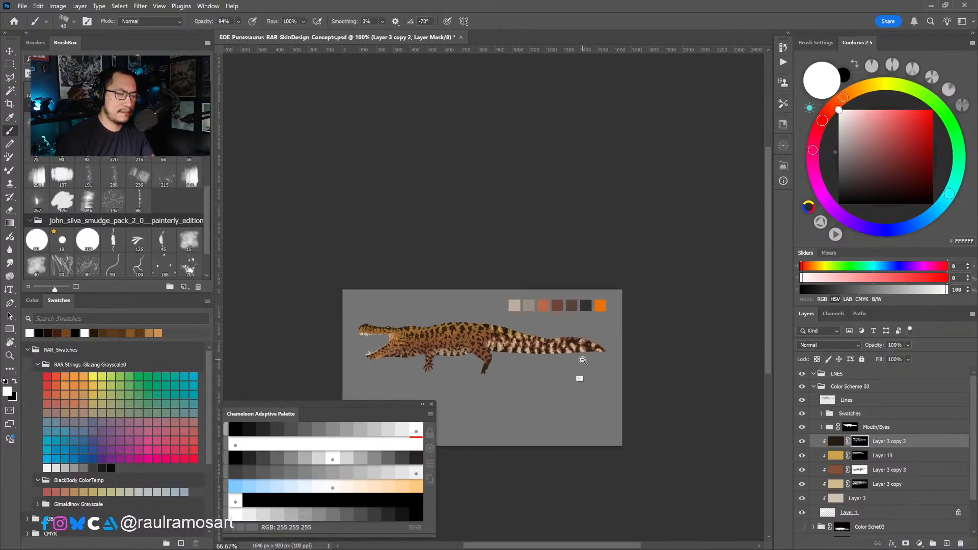
alt+click(583, 362)
ctrl+click(522, 344)
ctrl+click(522, 344)
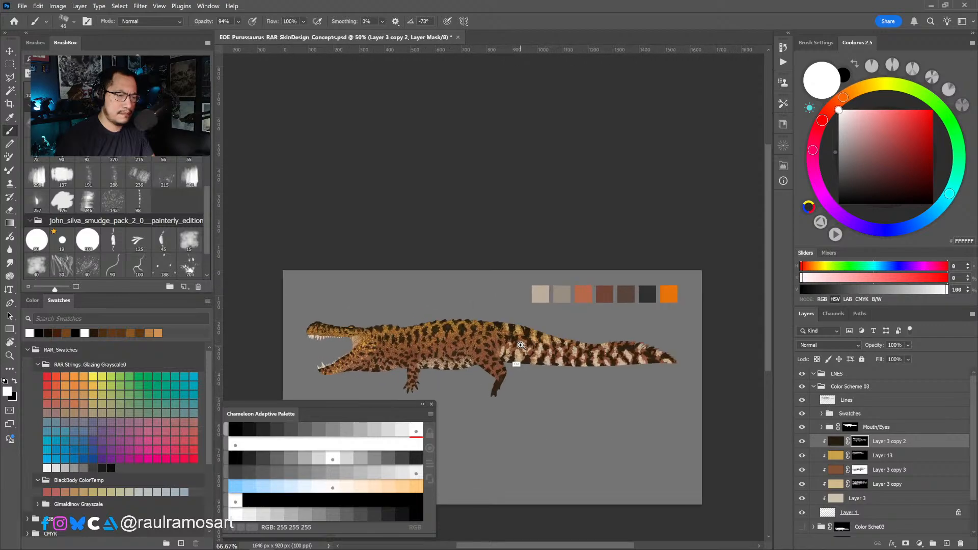
drag(510, 349, 535, 304)
ctrl+click(490, 308)
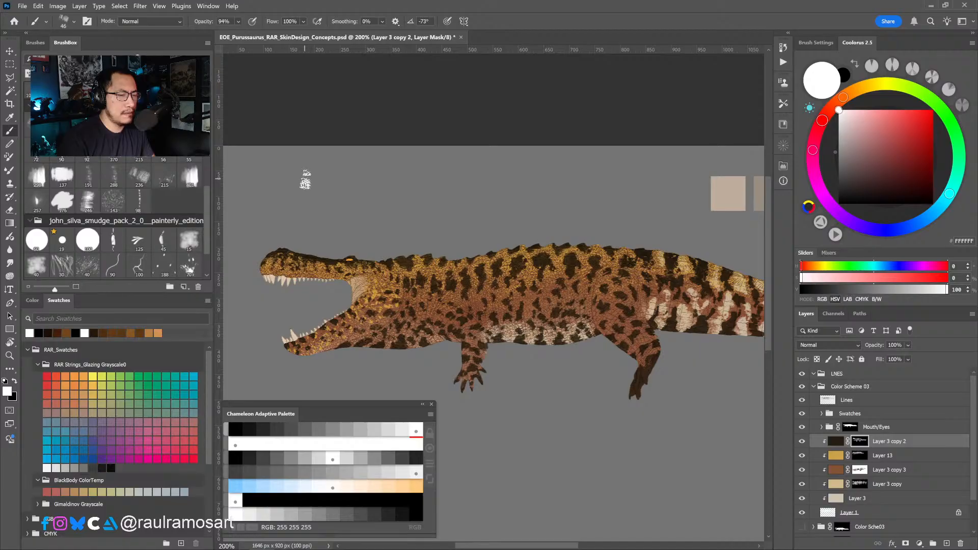
Toggle the visibility of Layer 3 copy 2 to compare the skin design with and without the dark markings.
click(803, 441)
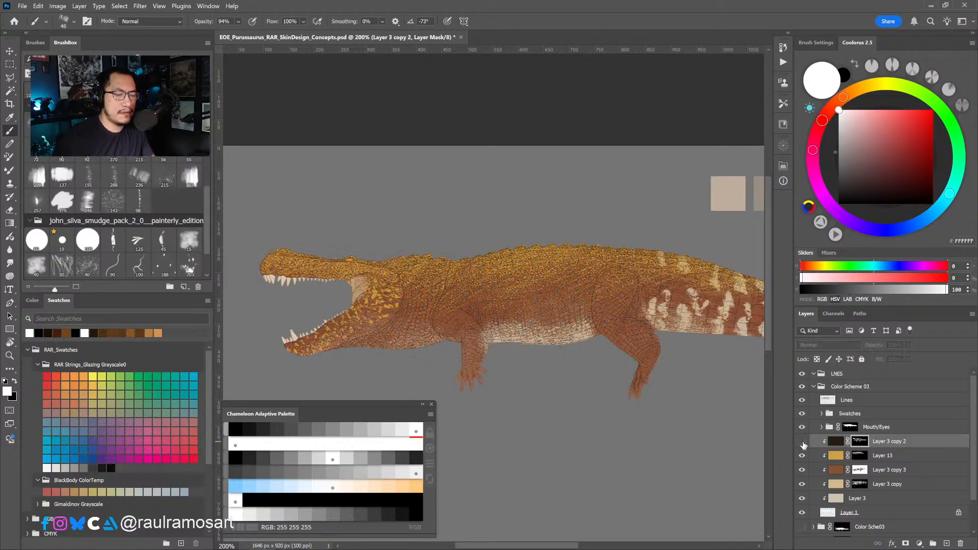
click(803, 442)
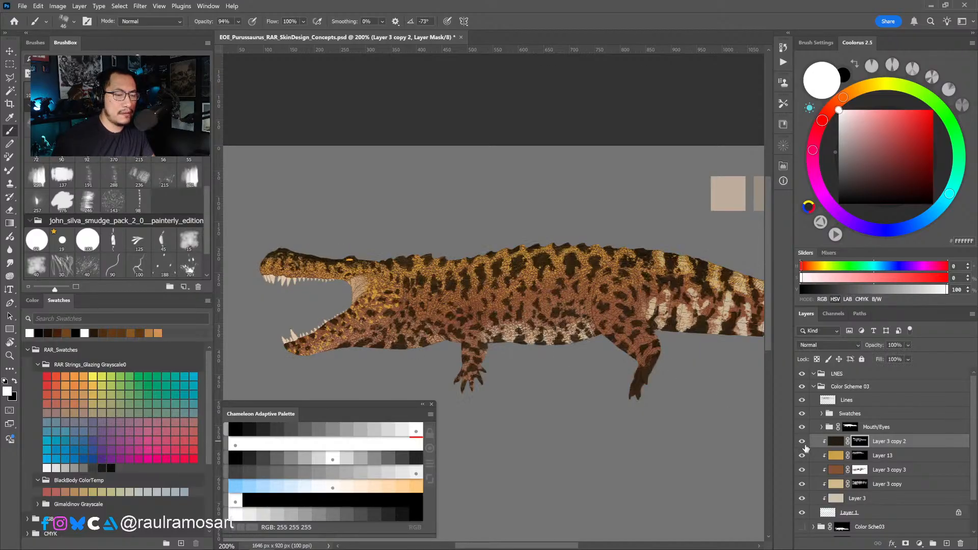
click(801, 443)
click(802, 443)
click(803, 443)
Hide Layer 3 copy 2 and blend the reddish flank into the pale belly on Layer 3 copy 3's mask with a textured brush.
click(860, 471)
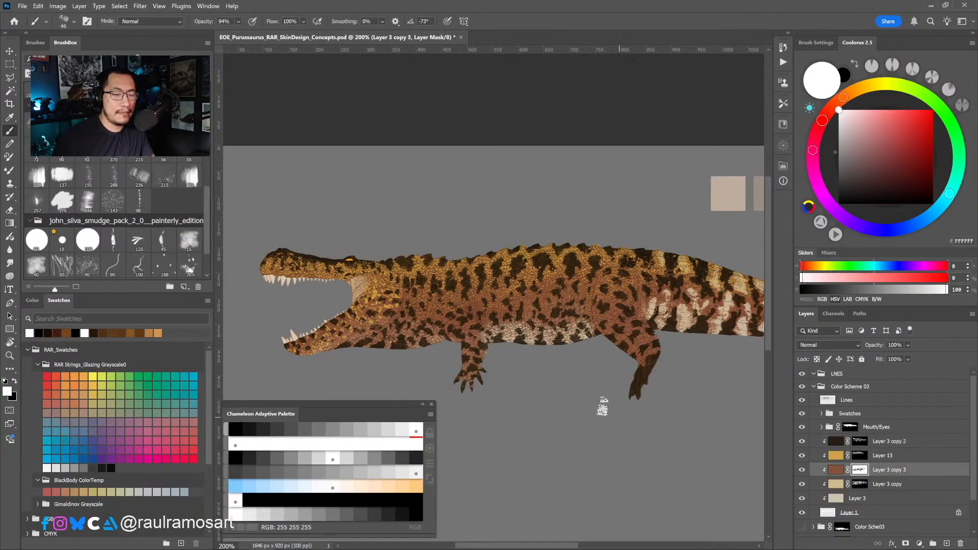
click(801, 443)
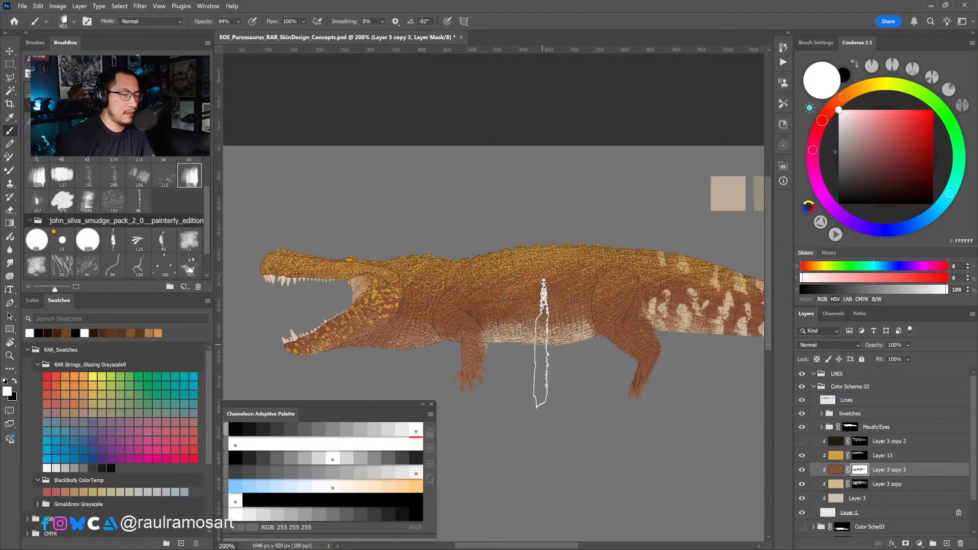
click(139, 176)
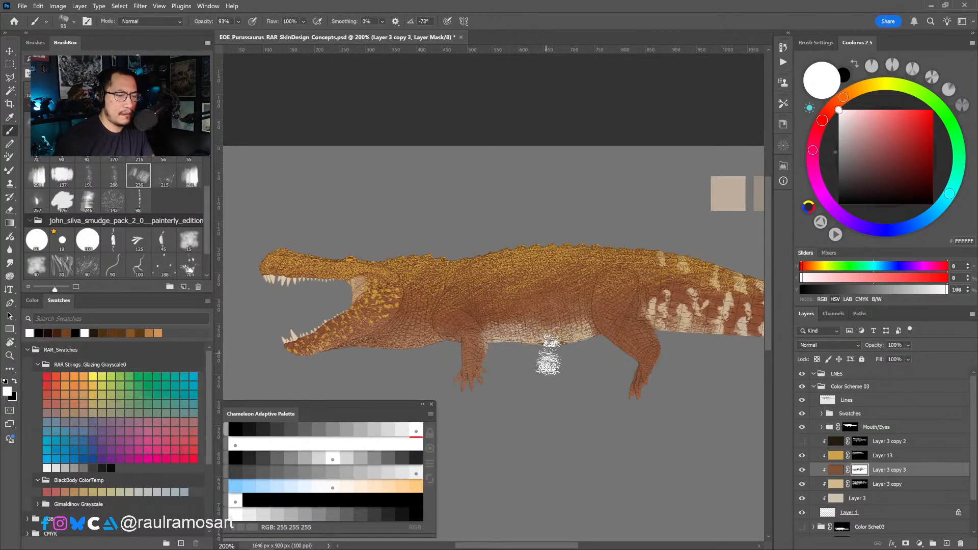
key(x)
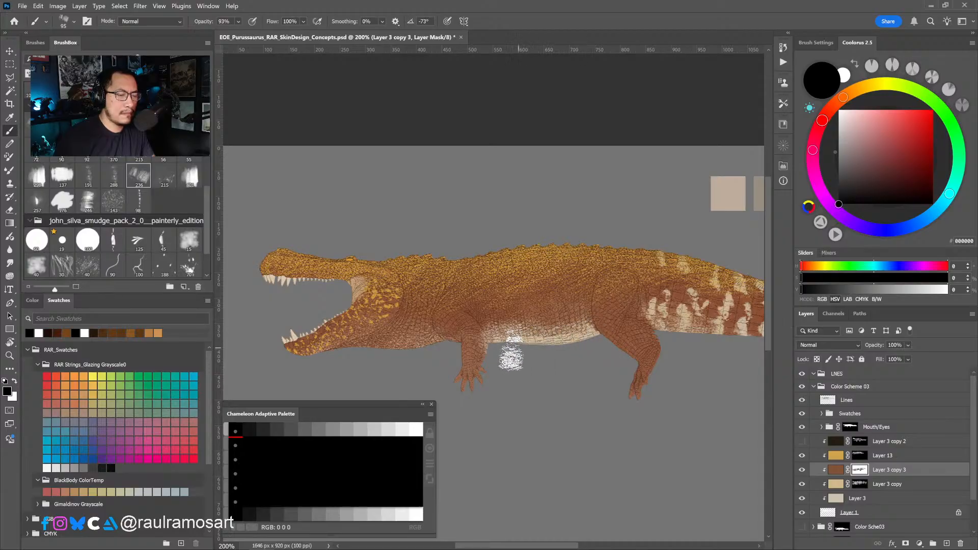
key(x)
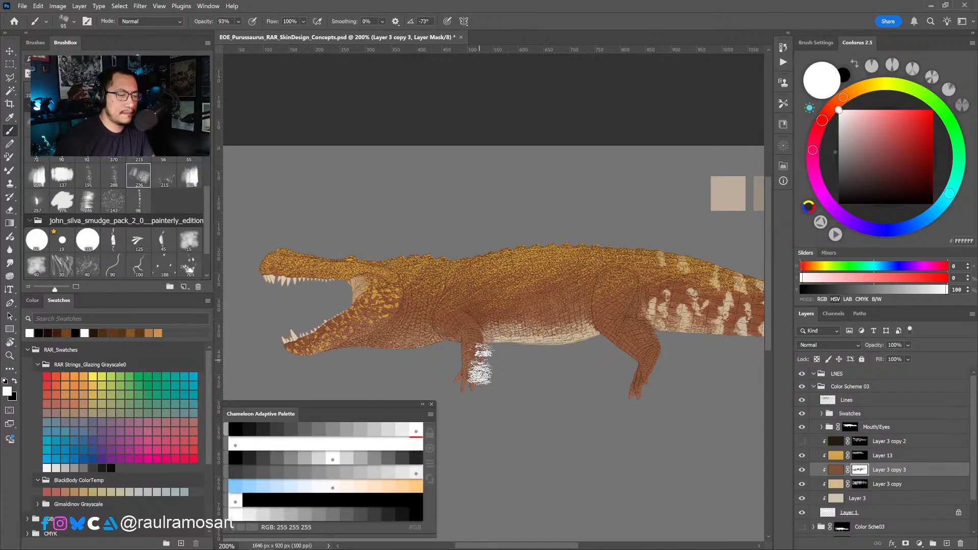
drag(478, 353, 460, 352)
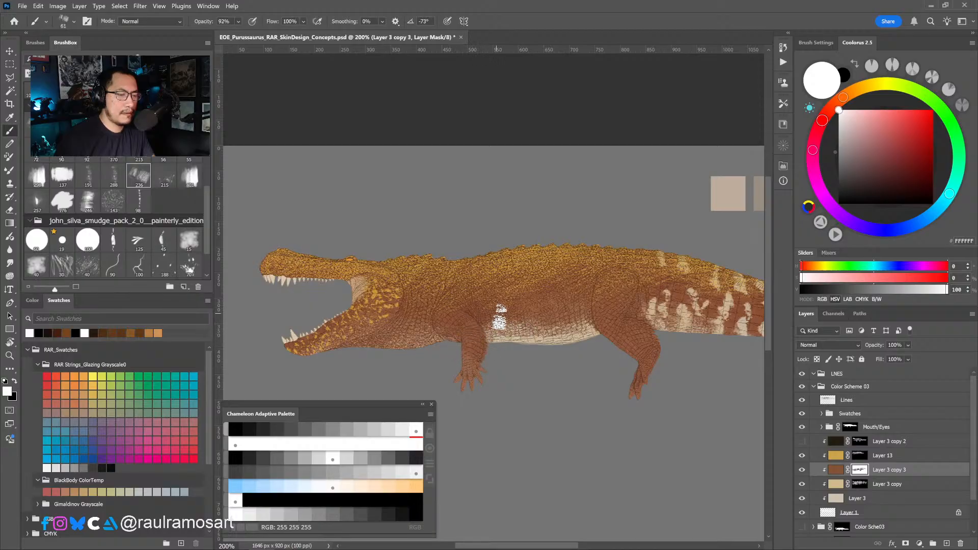
Reveal pale speckles along the throat in black on the Layer 3 copy 3 mask, and show Layer 3 copy 2 again.
key(x)
mouse_move(408, 337)
mouse_down()
mouse_move(430, 336)
mouse_move(426, 356)
mouse_up()
click(113, 200)
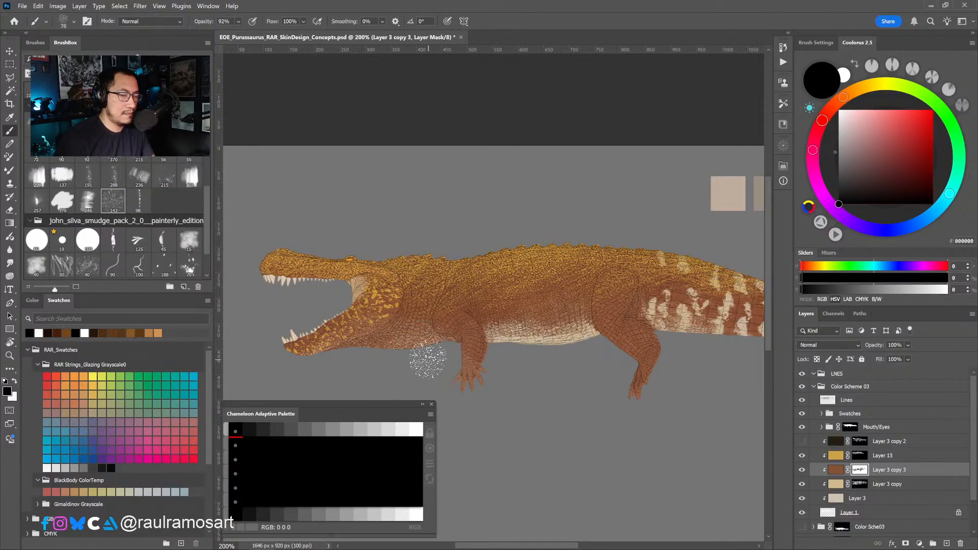
key(x)
key(x)
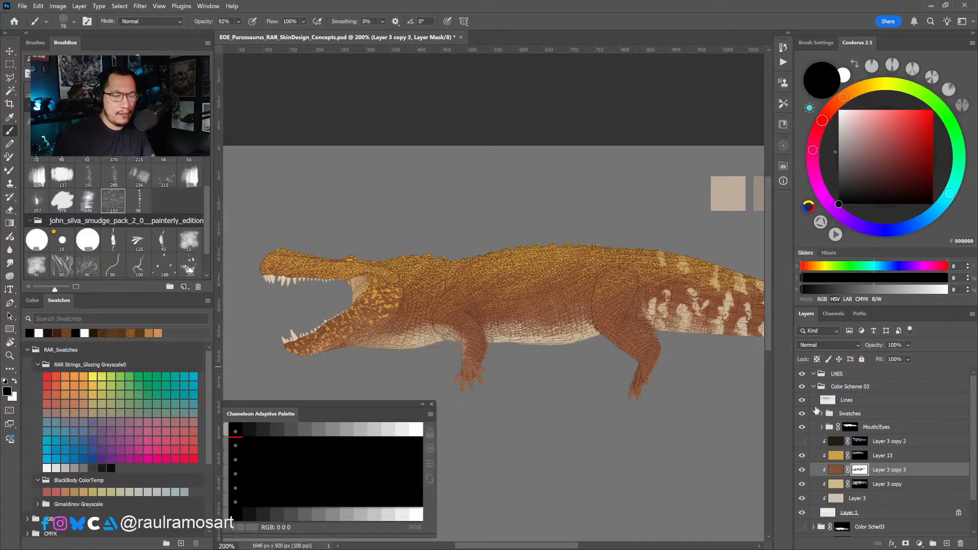
click(802, 442)
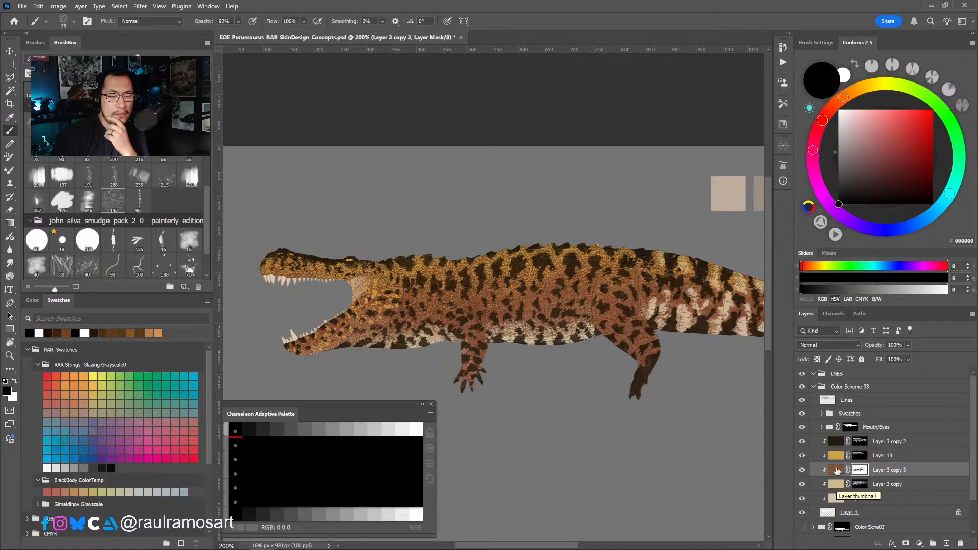
Duplicate Layer 3 copy 2 and place the duplicate directly beneath it, above Layer 13.
click(802, 513)
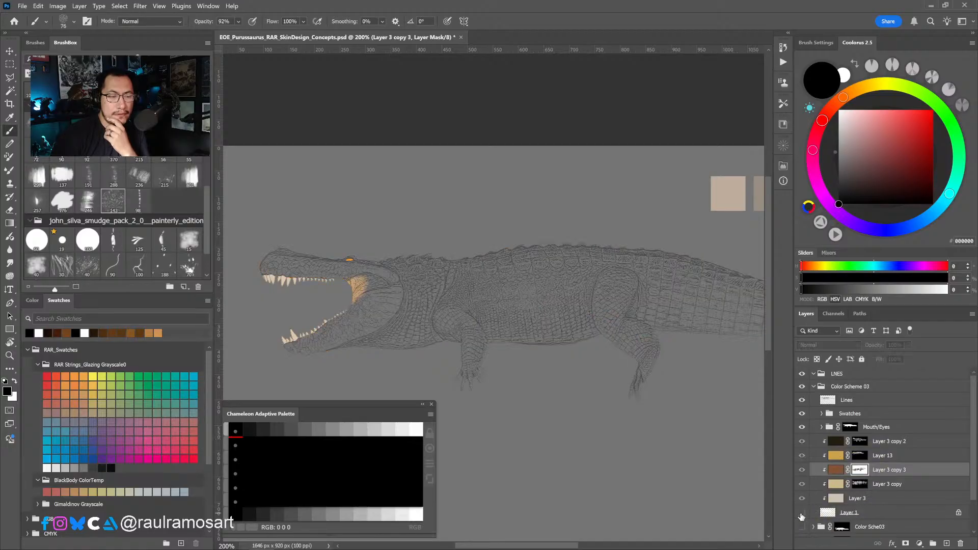
click(802, 513)
click(826, 514)
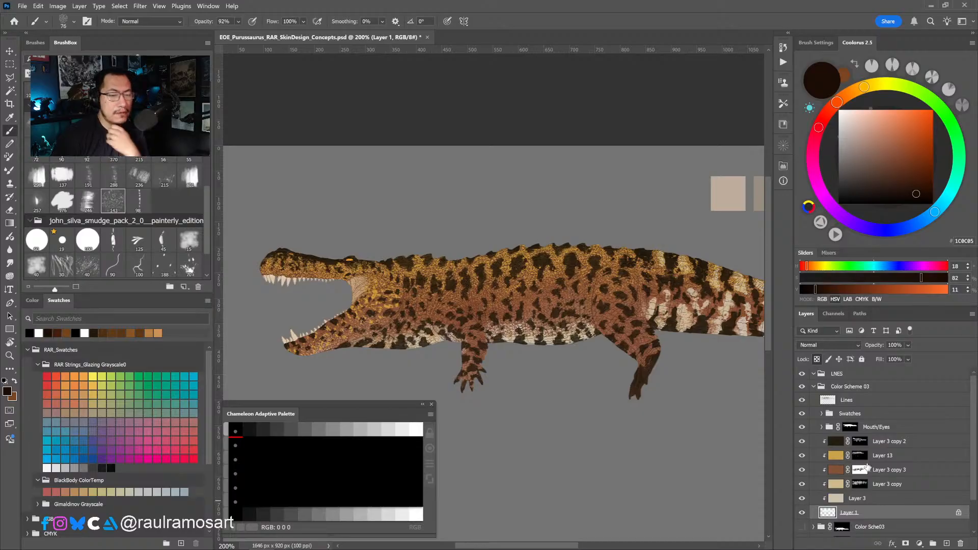
click(904, 443)
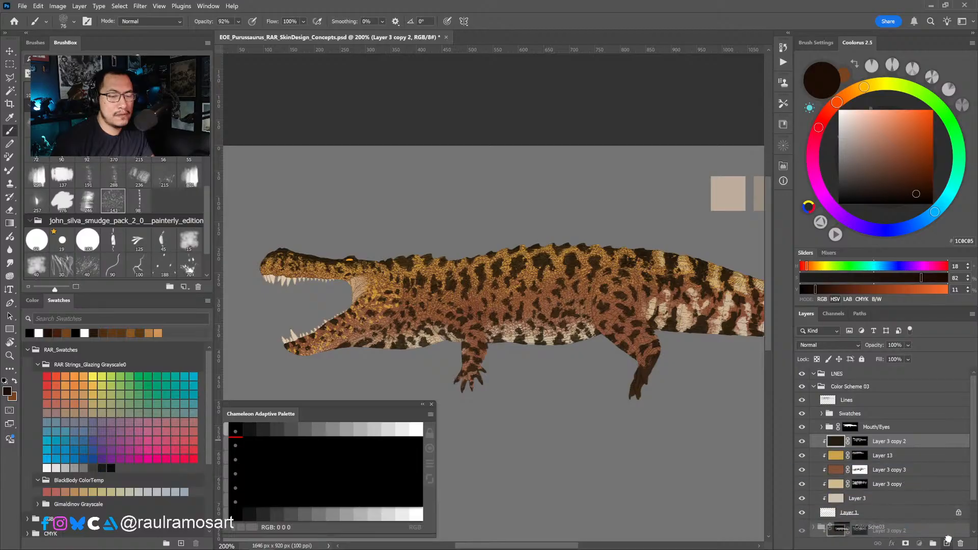
key(ctrl+j)
drag(893, 445, 885, 460)
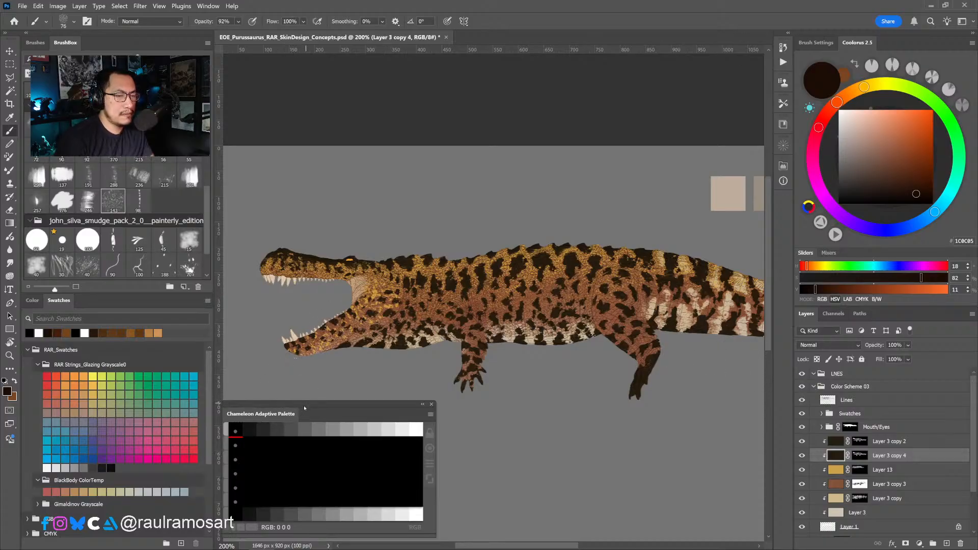
Sample the dark brown of the body markings, lighten it to 4E381C, and fill the Layer 3 copy 4 mask with black.
alt+click(515, 294)
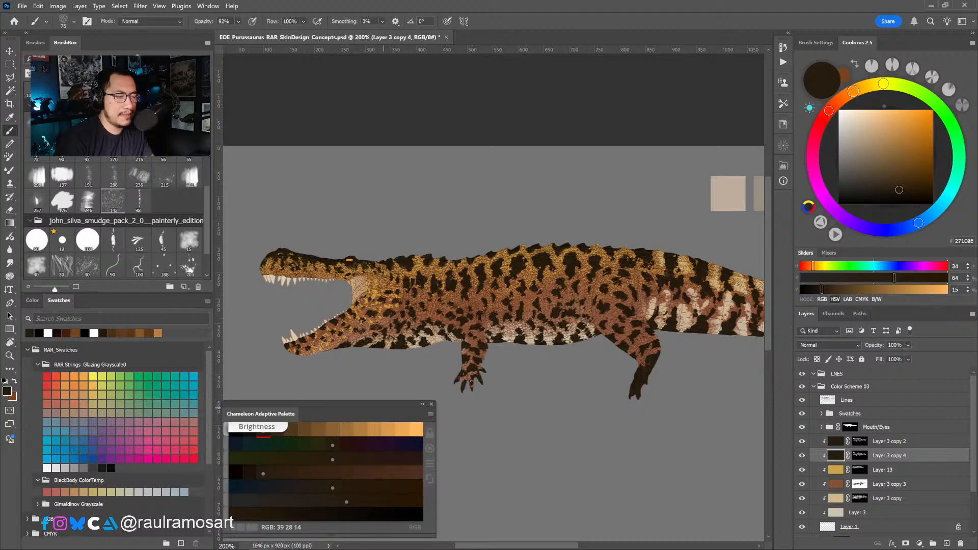
click(343, 424)
click(343, 424)
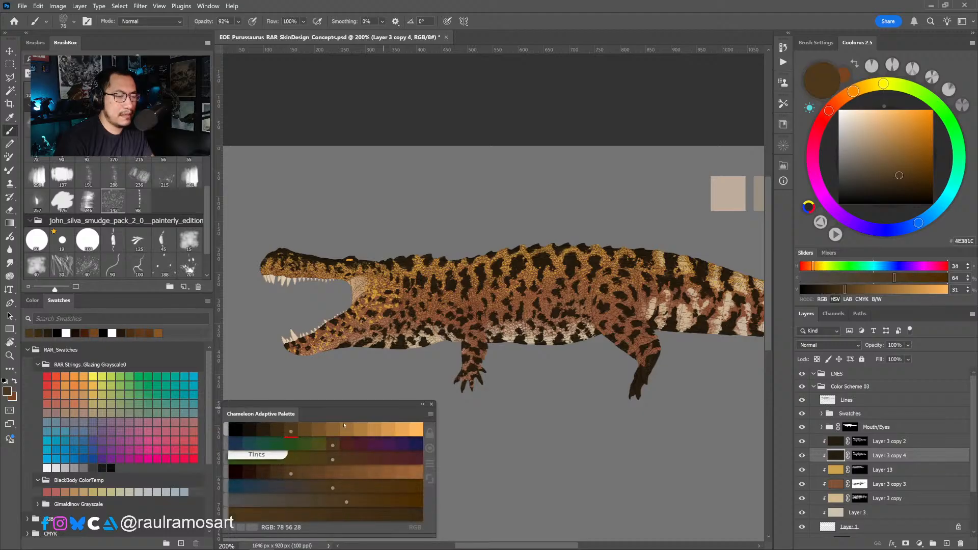
click(859, 456)
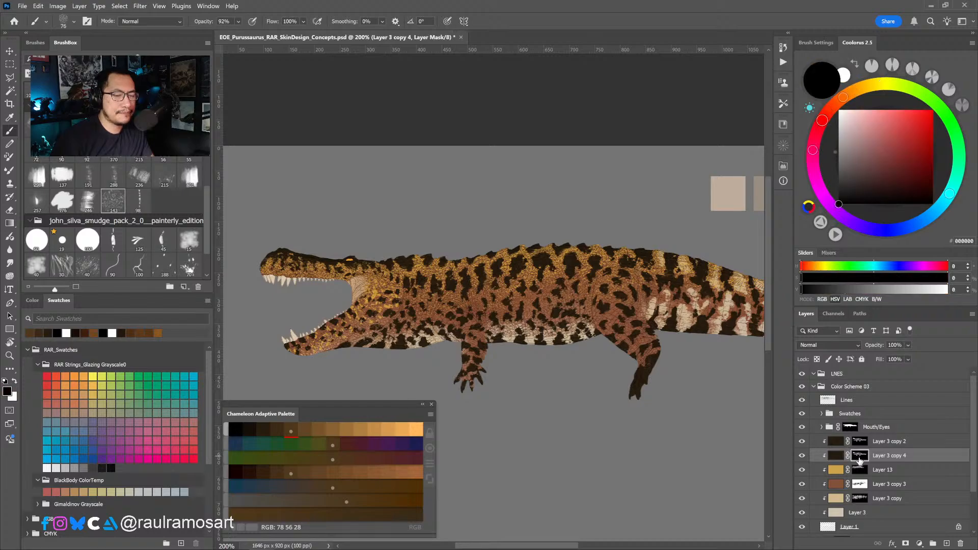
key(alt+BackSpace)
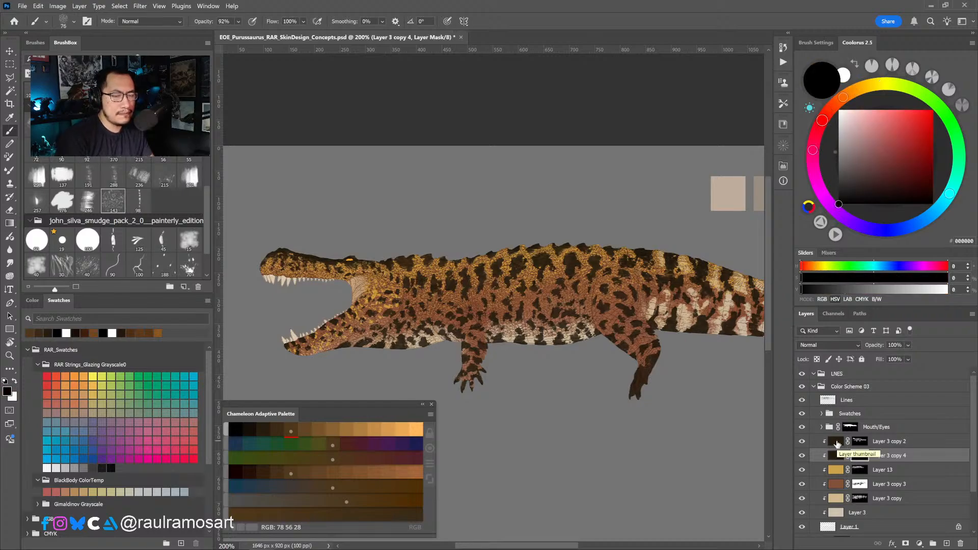
Shade the neck and back with white speckled strokes on the Layer 3 copy 4 mask, undoing the first small-brush strokes.
ctrl+right_click(452, 286)
alt+right_click(432, 288)
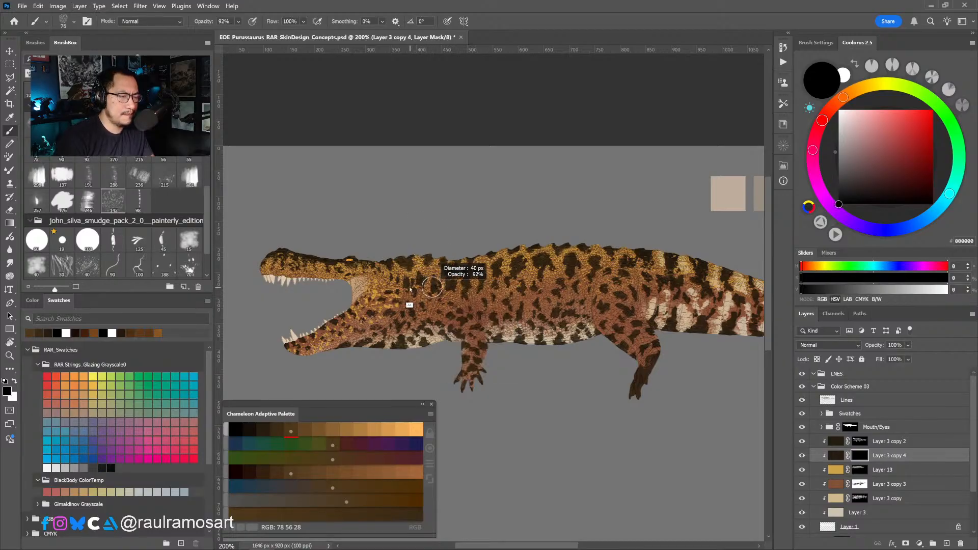
key(x)
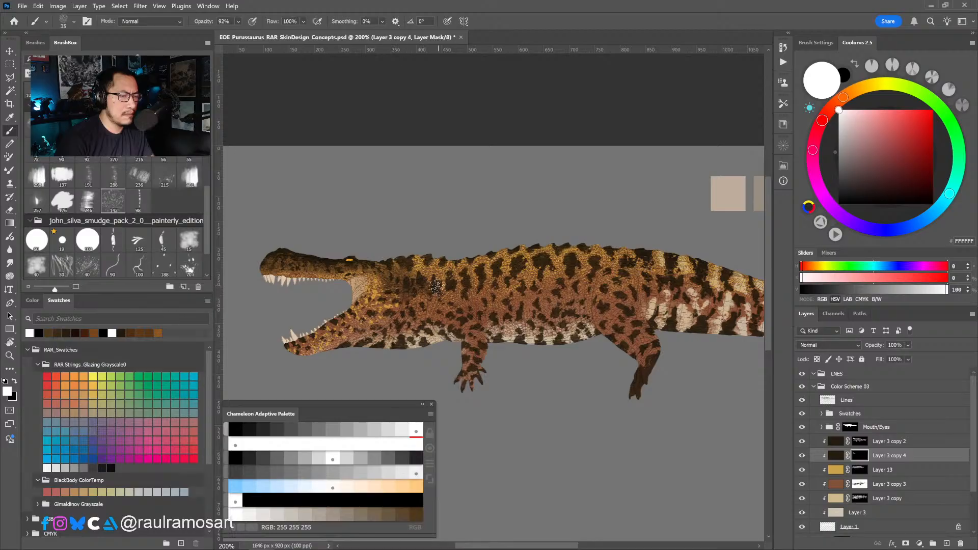
key(ctrl+z)
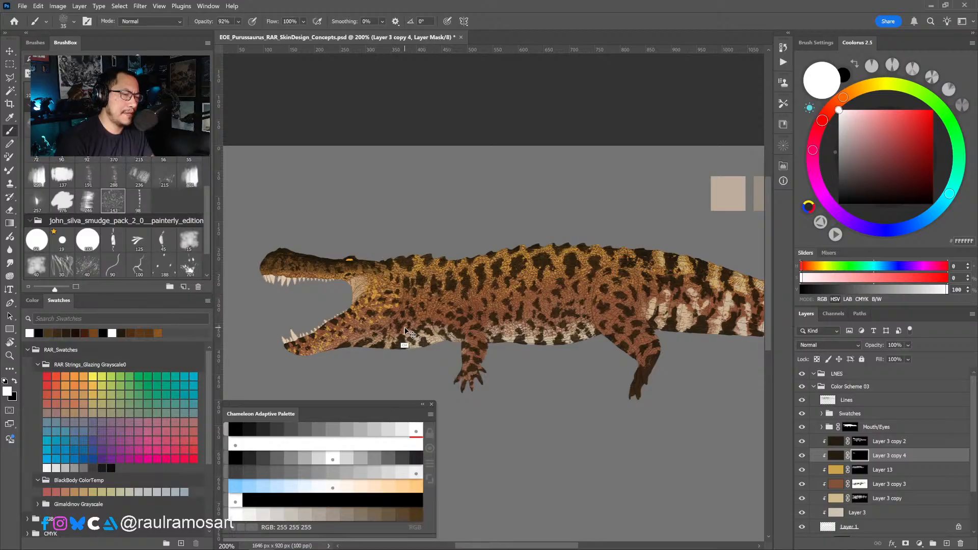
key(ctrl+z)
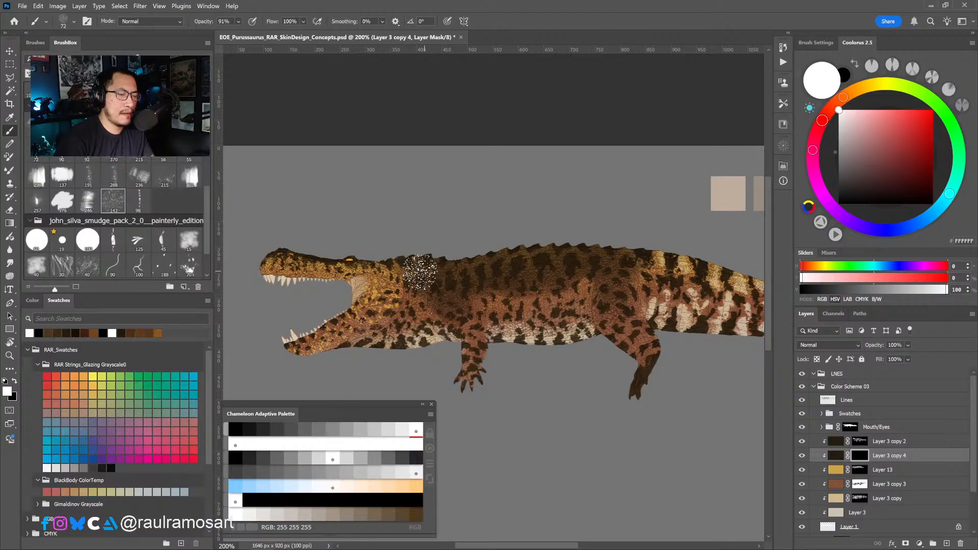
drag(421, 273, 421, 241)
Extend the dark speckled shading along the upper tail and the nape, and lower the Layer 3 copy 4 opacity to 49%.
mouse_move(626, 323)
mouse_down()
mouse_move(525, 323)
mouse_move(583, 317)
mouse_up()
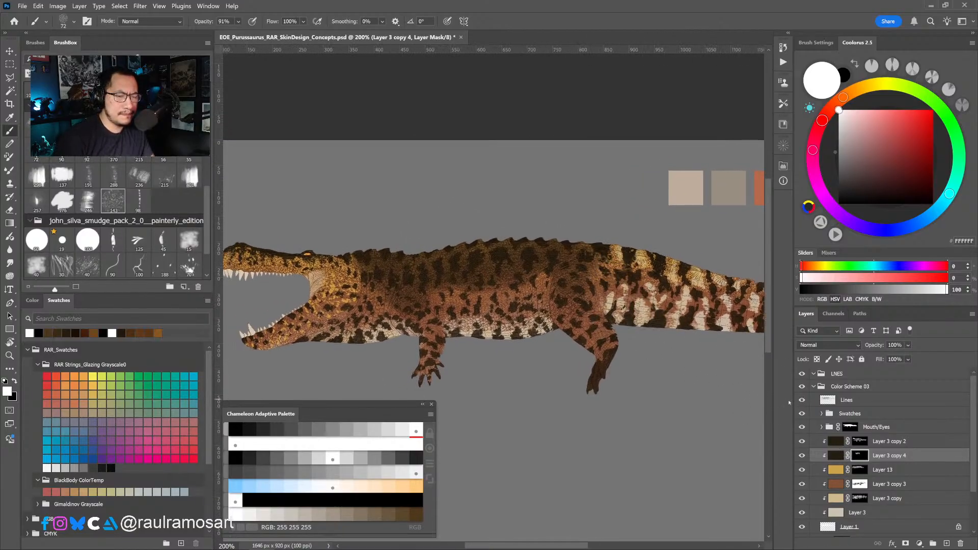
drag(627, 248, 474, 250)
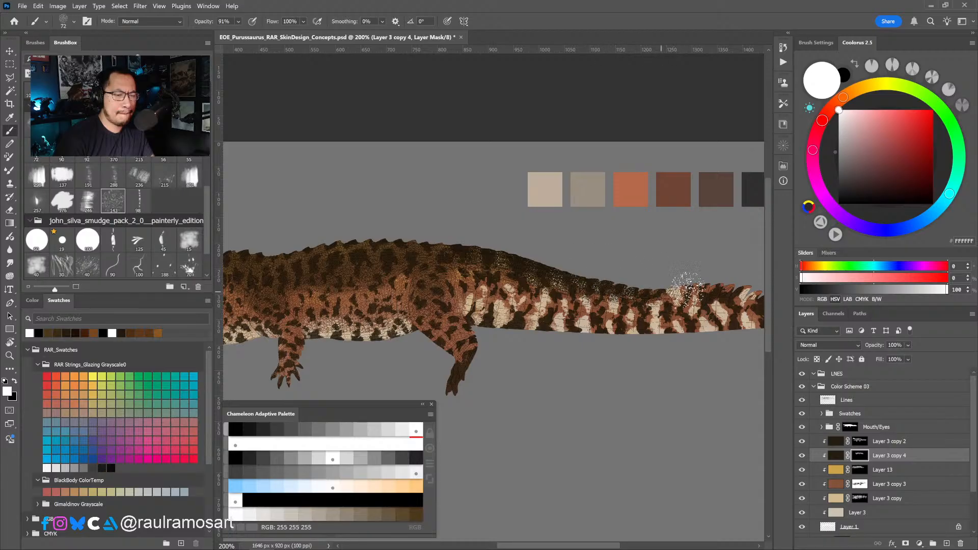
drag(480, 267, 609, 267)
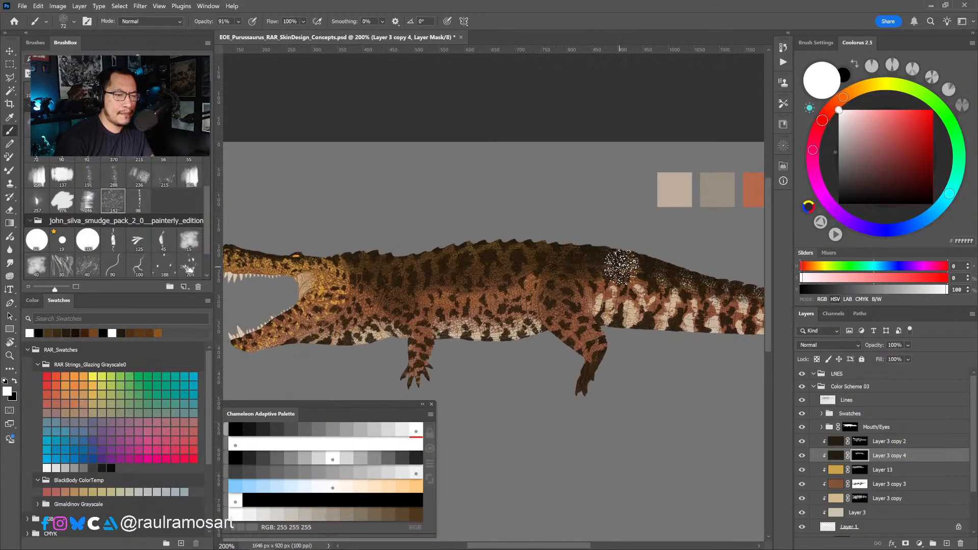
drag(492, 362, 556, 347)
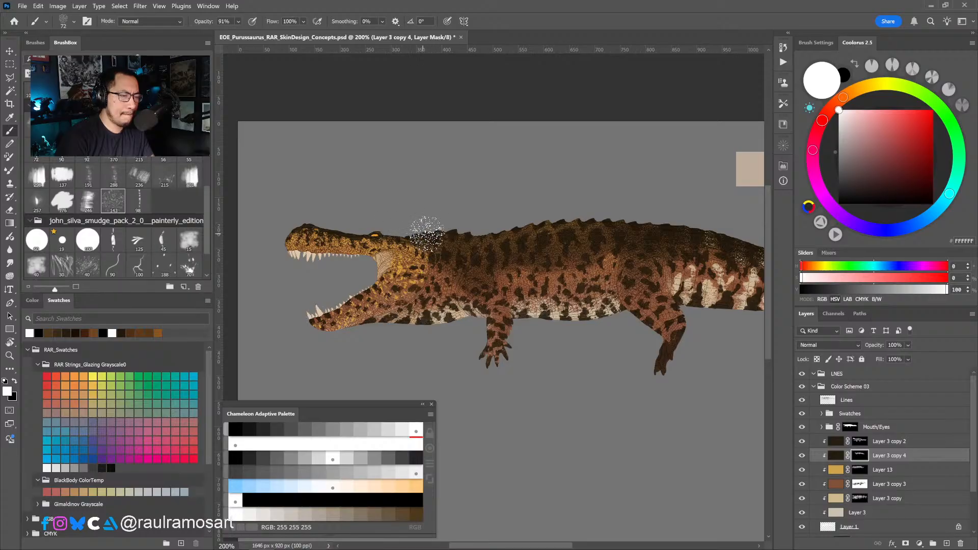
scroll(520, 278, down, 3)
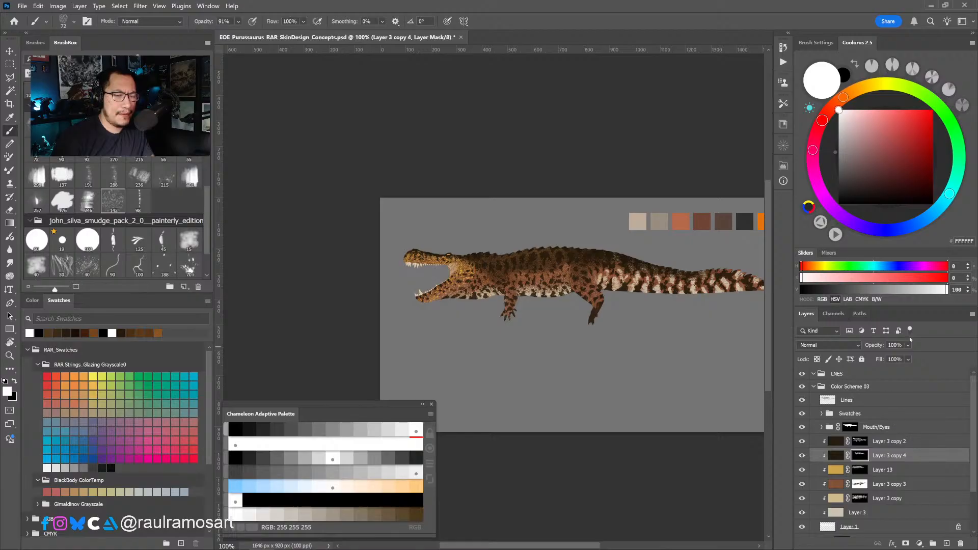
drag(924, 359, 915, 359)
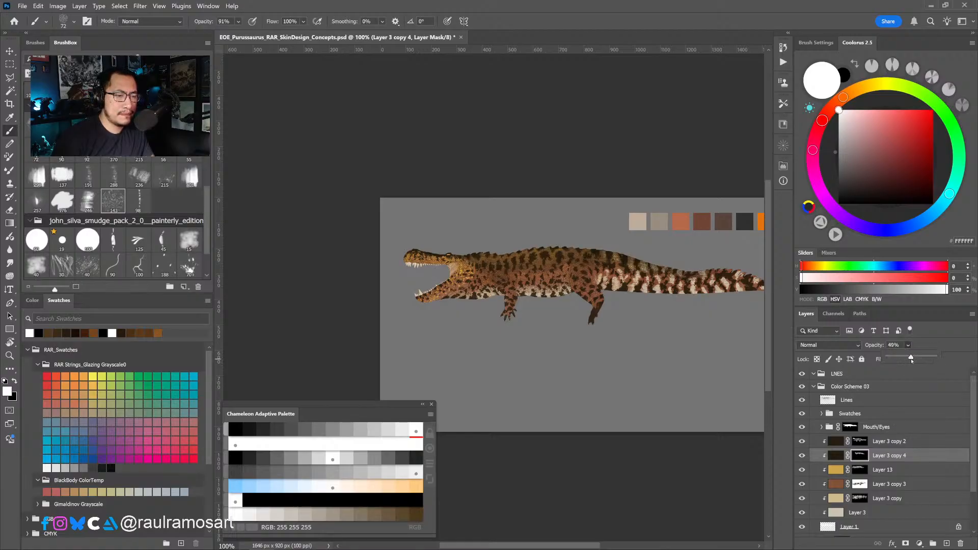
Rotate the canvas view to about -84° and add speckled shading over the neck and shoulder on the Layer 3 copy 4 mask.
key(r)
drag(568, 417, 600, 230)
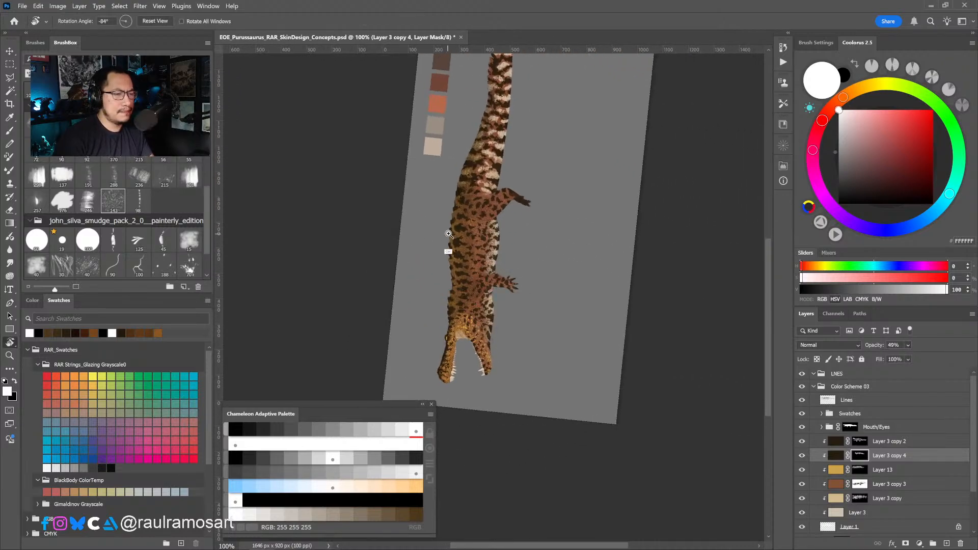
scroll(448, 239, up, 2)
drag(471, 291, 459, 287)
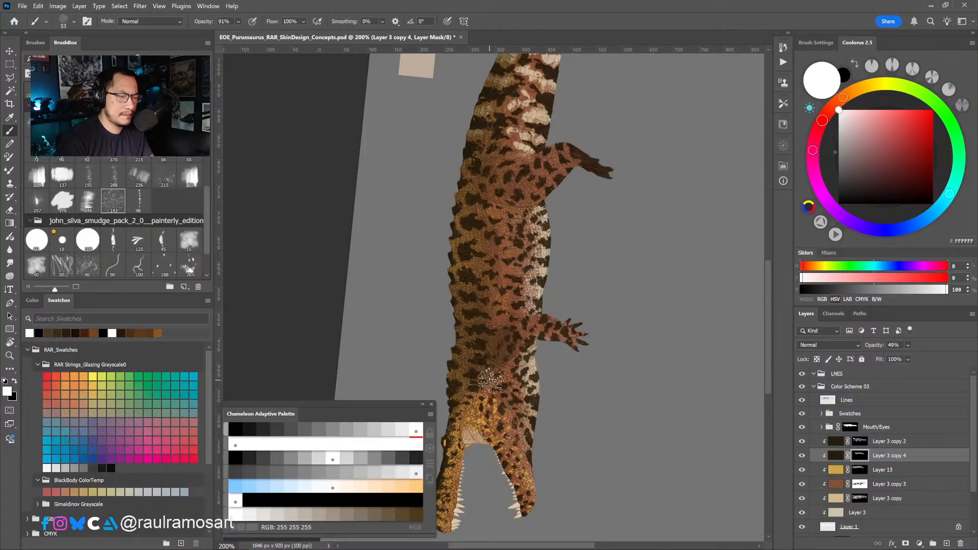
drag(479, 402, 540, 369)
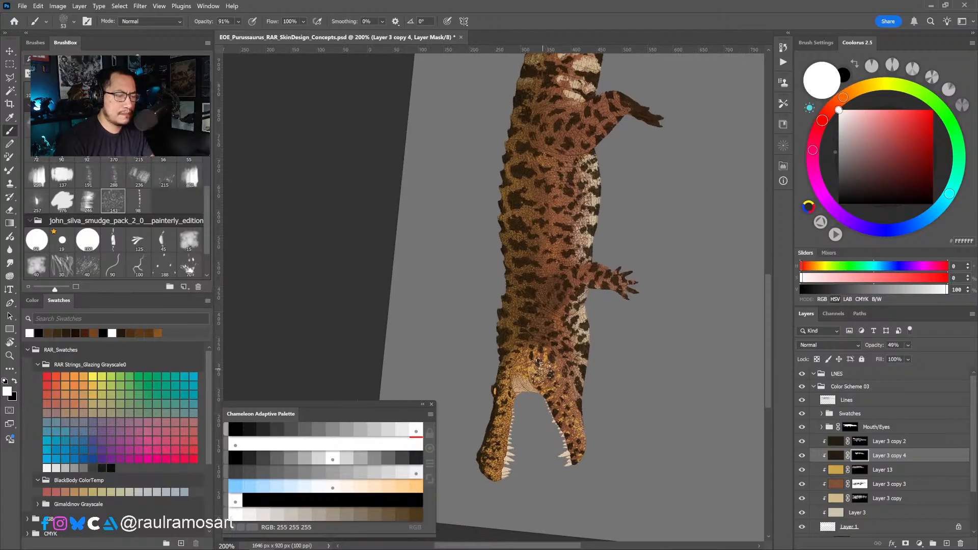
Thin the shading along the outer edge of the neck, back and upper tail with a larger speckled brush in black on the mask.
key(x)
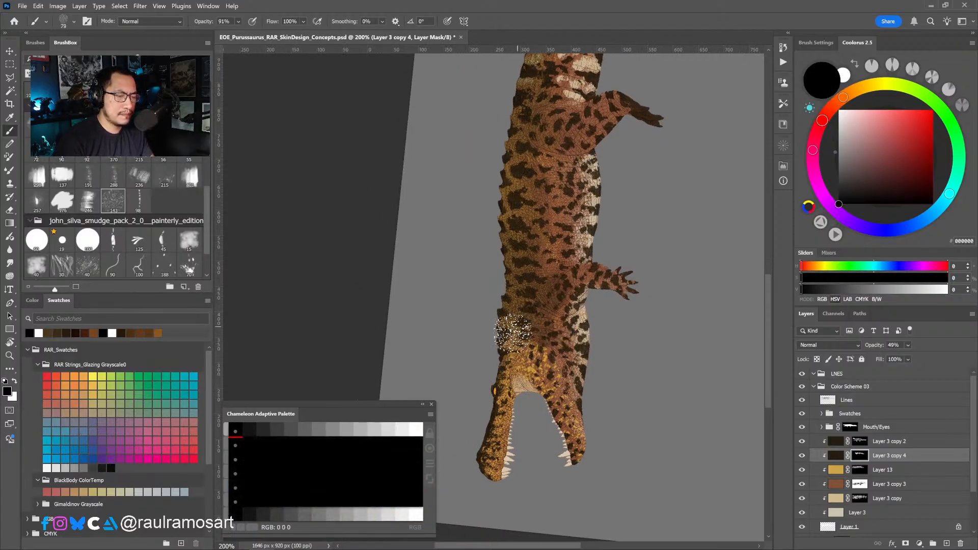
mouse_move(530, 333)
mouse_down()
mouse_move(499, 310)
mouse_move(498, 328)
mouse_move(499, 298)
mouse_move(493, 382)
mouse_move(520, 321)
mouse_move(530, 362)
mouse_up()
mouse_move(487, 202)
mouse_down()
mouse_move(494, 342)
mouse_move(505, 342)
mouse_up()
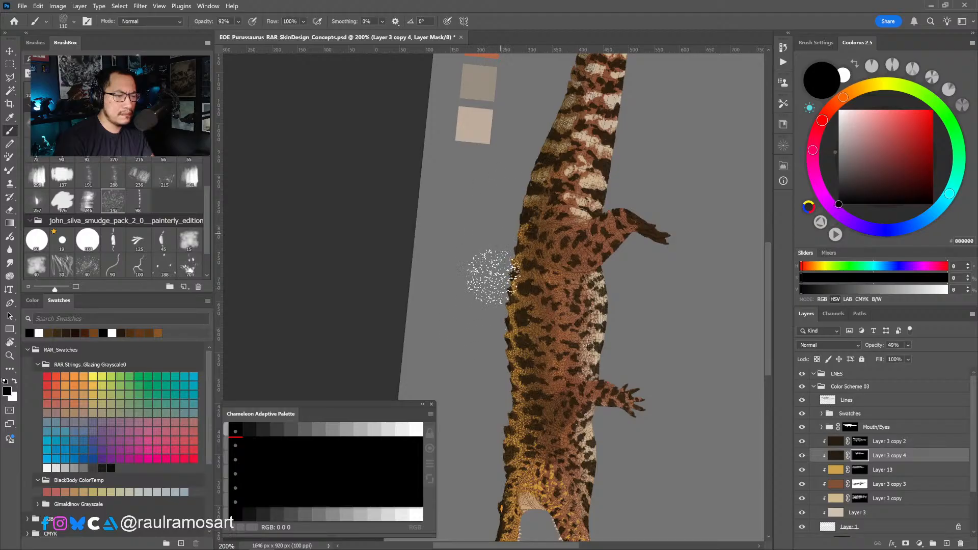
scroll(532, 131, up, 5)
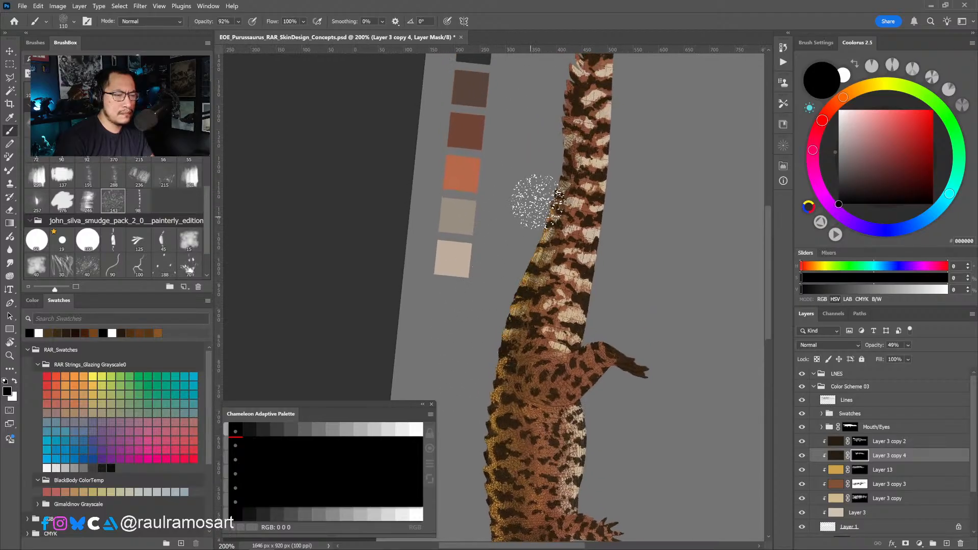
scroll(552, 251, up, 3)
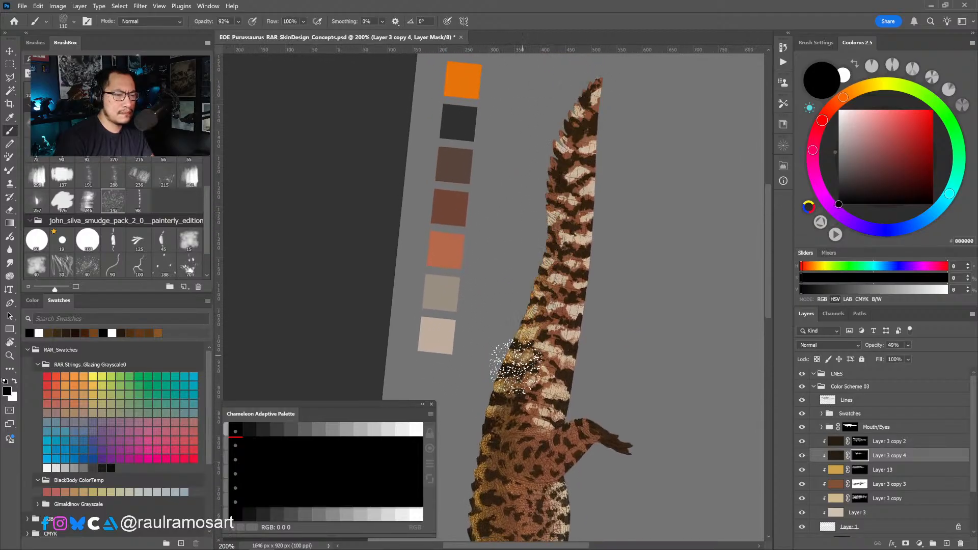
scroll(512, 357, down, 5)
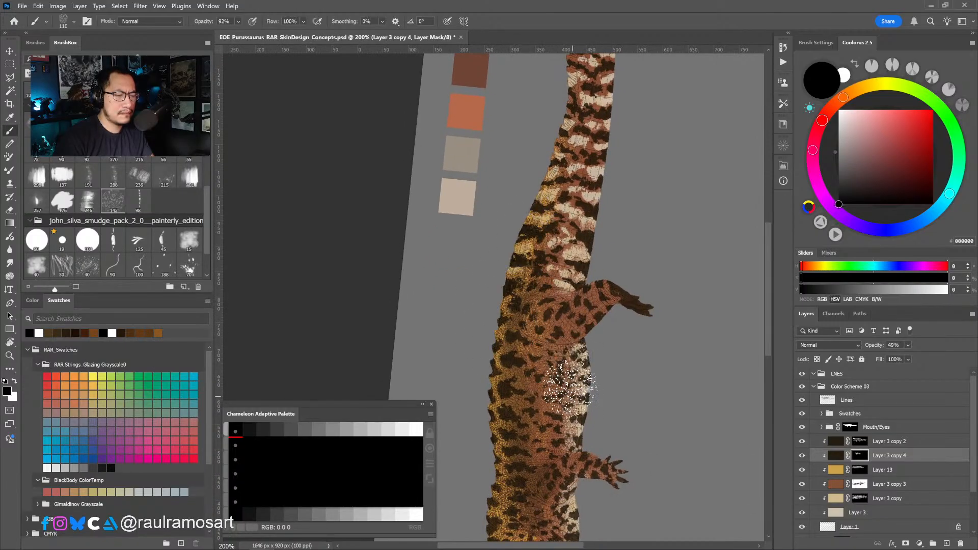
Compare the whole upright design with the Layer 3 copy 4 shading hidden and shown.
scroll(578, 426, down, 3)
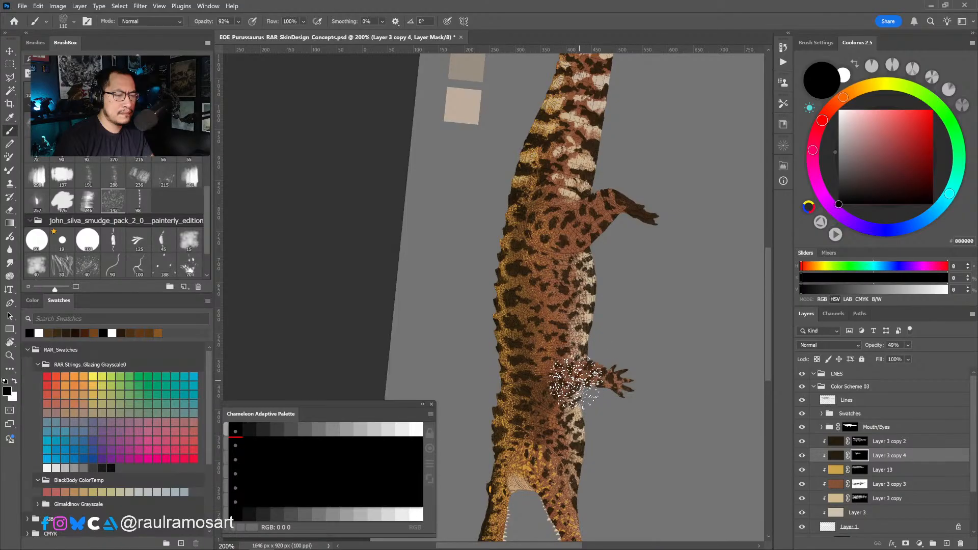
scroll(612, 412, down, 4)
scroll(613, 400, down, 2)
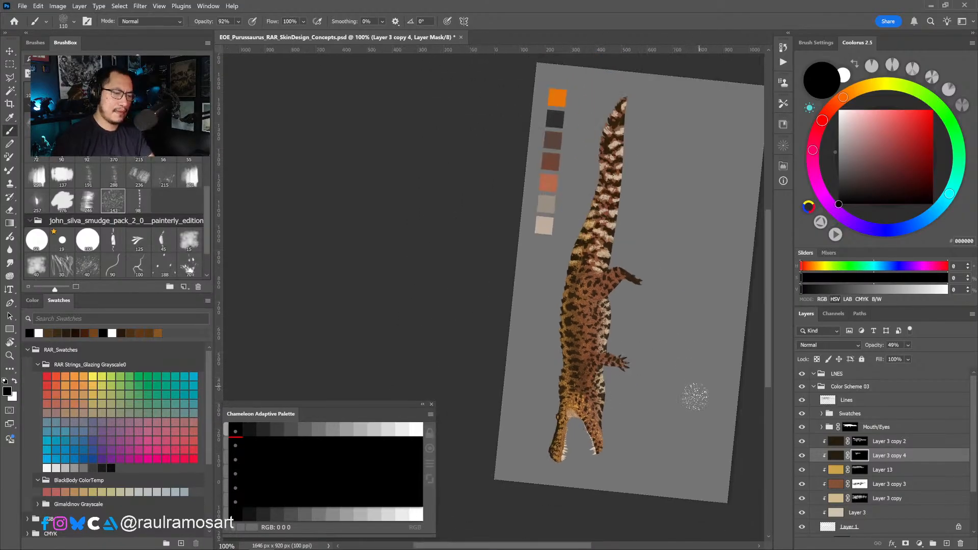
key(r)
drag(527, 200, 595, 343)
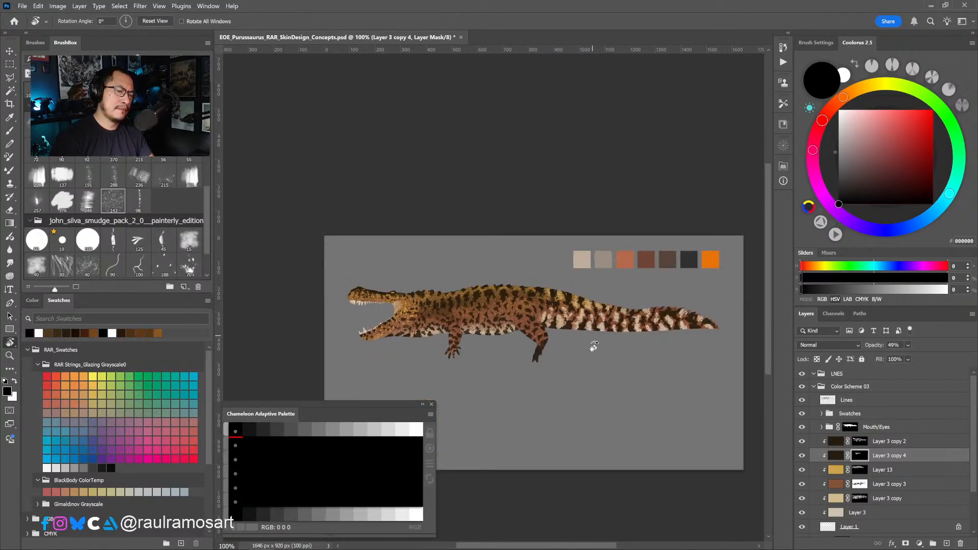
click(805, 457)
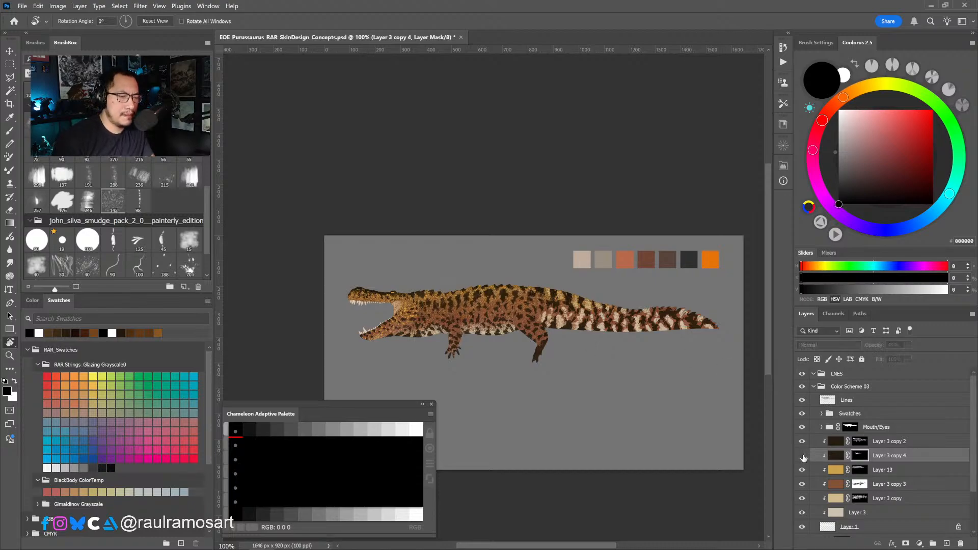
click(803, 457)
click(803, 460)
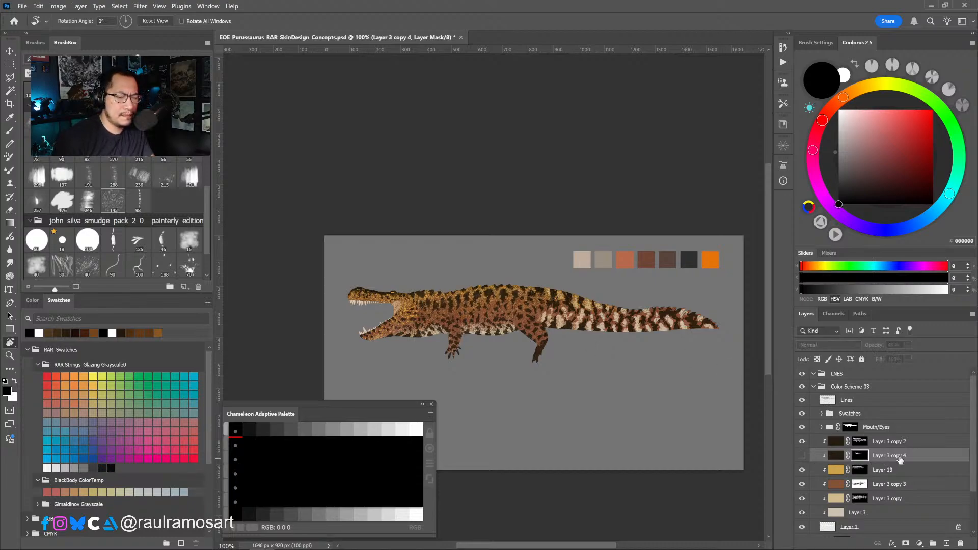
click(801, 456)
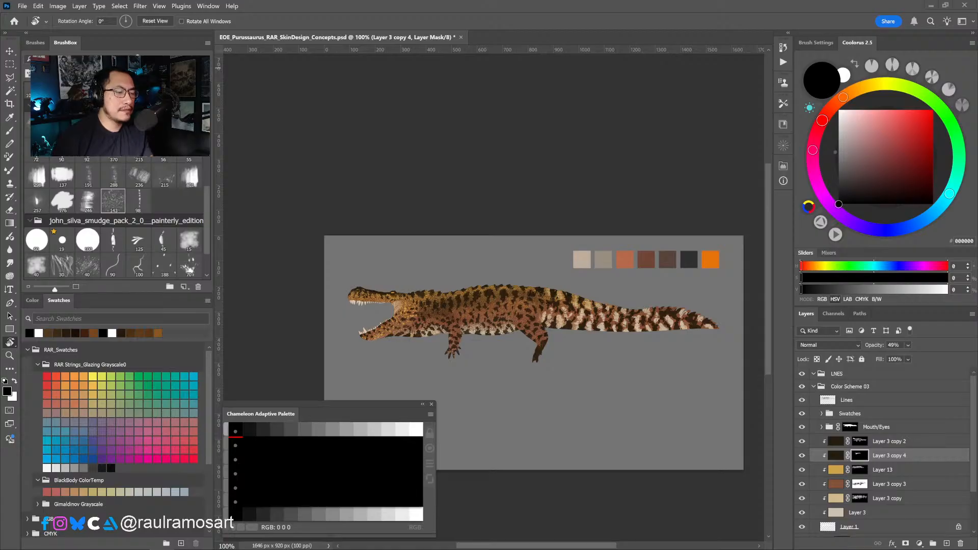
click(802, 455)
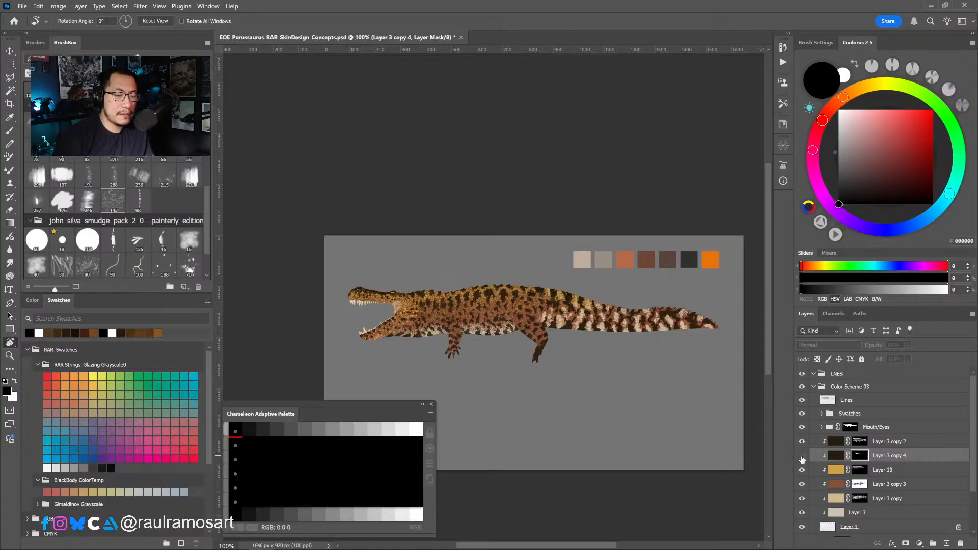
click(802, 456)
Soften the shading along the neck, shoulder and flank with a 58 px speckled brush in black on the Layer 3 copy 4 mask.
scroll(435, 316, up, 3)
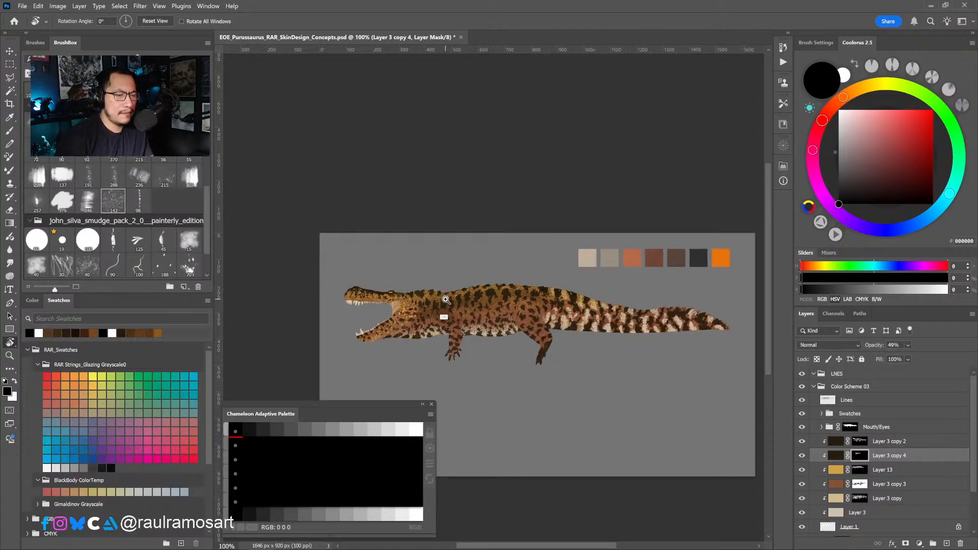
key(b)
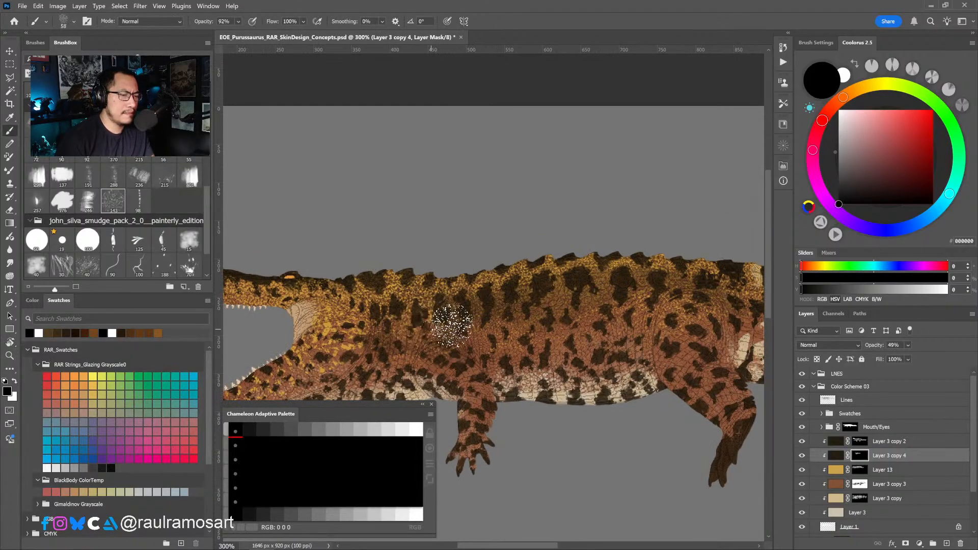
mouse_move(433, 321)
mouse_down()
mouse_move(503, 263)
mouse_move(466, 257)
mouse_move(409, 283)
mouse_move(426, 265)
mouse_move(445, 290)
mouse_move(511, 288)
mouse_up()
key(x)
key(x)
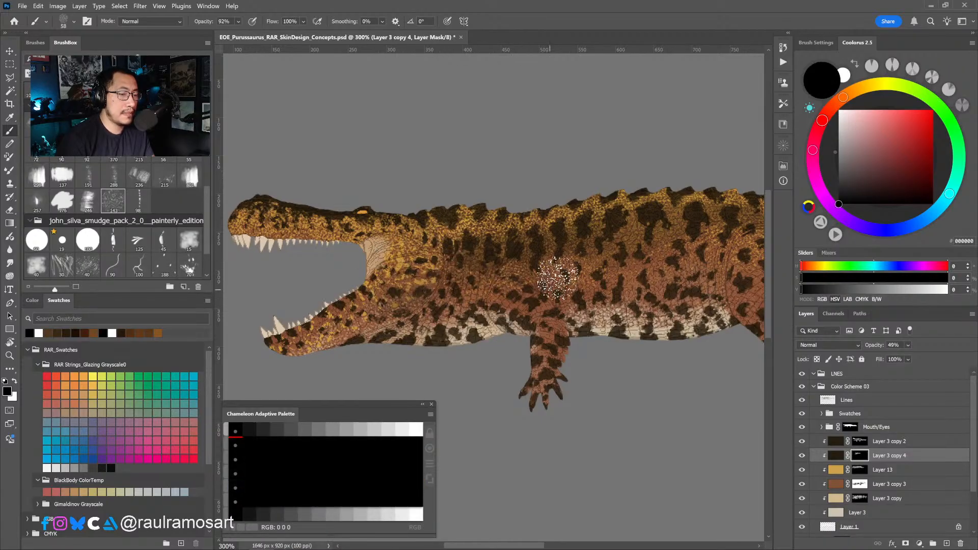
drag(581, 253, 489, 268)
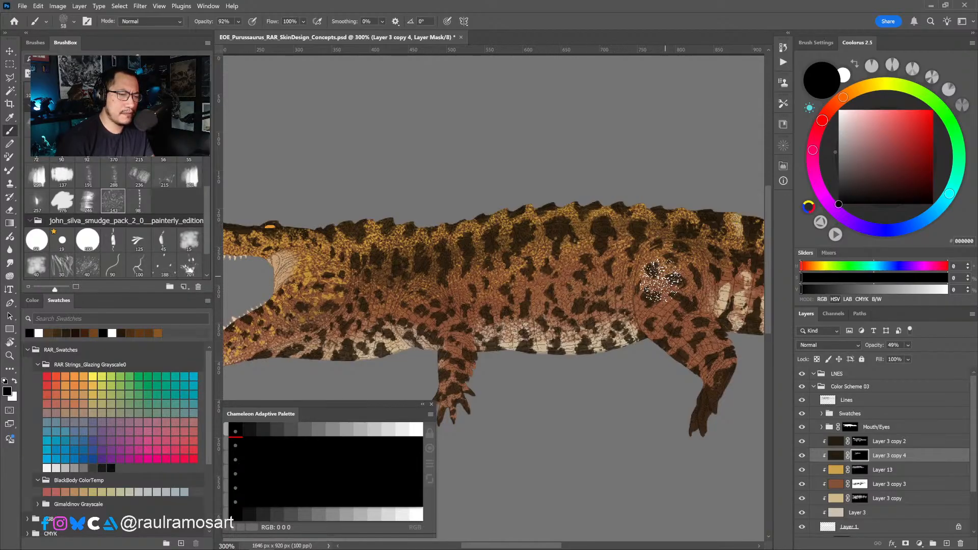
drag(655, 273, 535, 288)
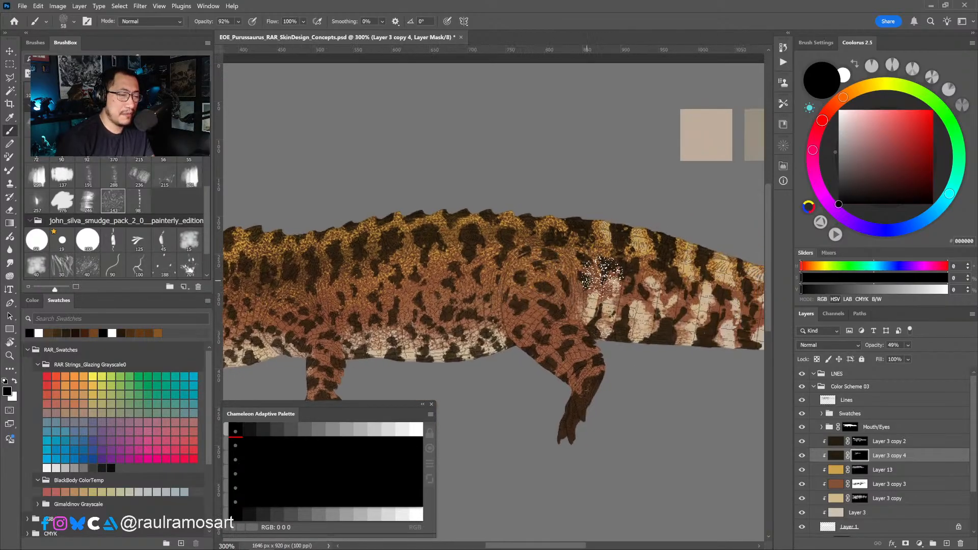
scroll(749, 272, down, 1)
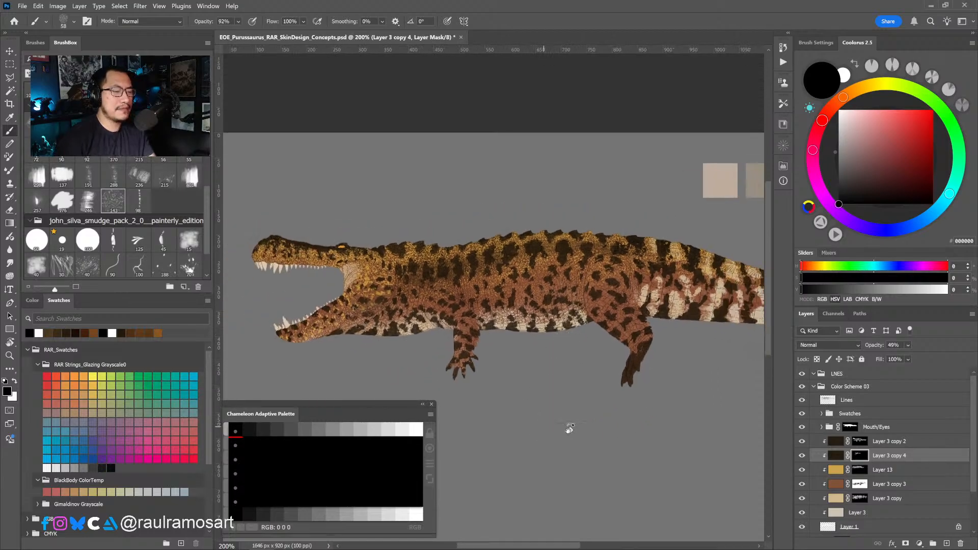
Add fine speckled shading behind the eye and around the jaw corner with a 14 px white brush on the Layer 3 copy 4 mask.
key(r)
mouse_move(568, 425)
mouse_down()
mouse_move(634, 284)
mouse_move(496, 312)
mouse_move(487, 299)
mouse_move(515, 269)
mouse_up()
ctrl+click(487, 299)
key(b)
mouse_move(498, 300)
mouse_down()
mouse_move(493, 311)
mouse_move(482, 306)
mouse_up()
key(x)
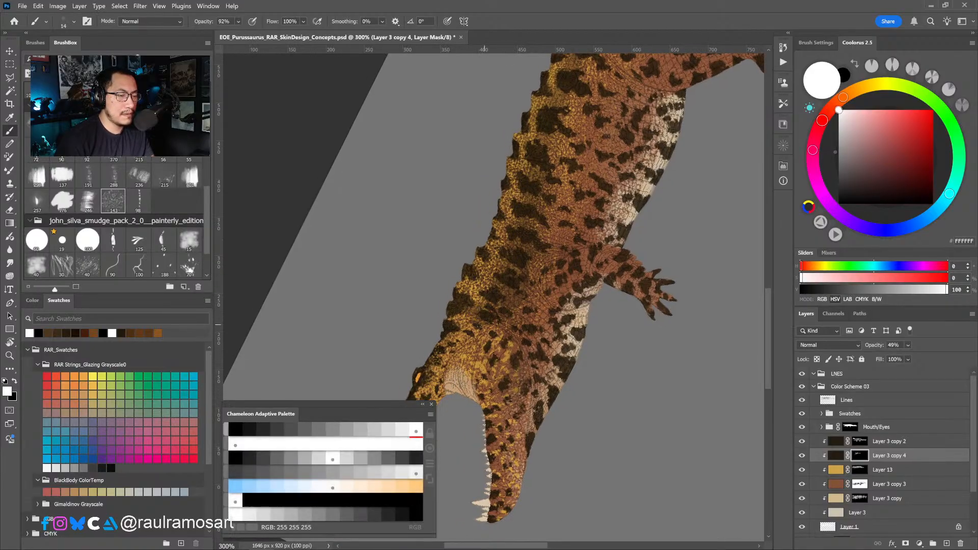
mouse_move(457, 337)
mouse_down()
mouse_move(438, 355)
mouse_move(477, 325)
mouse_up()
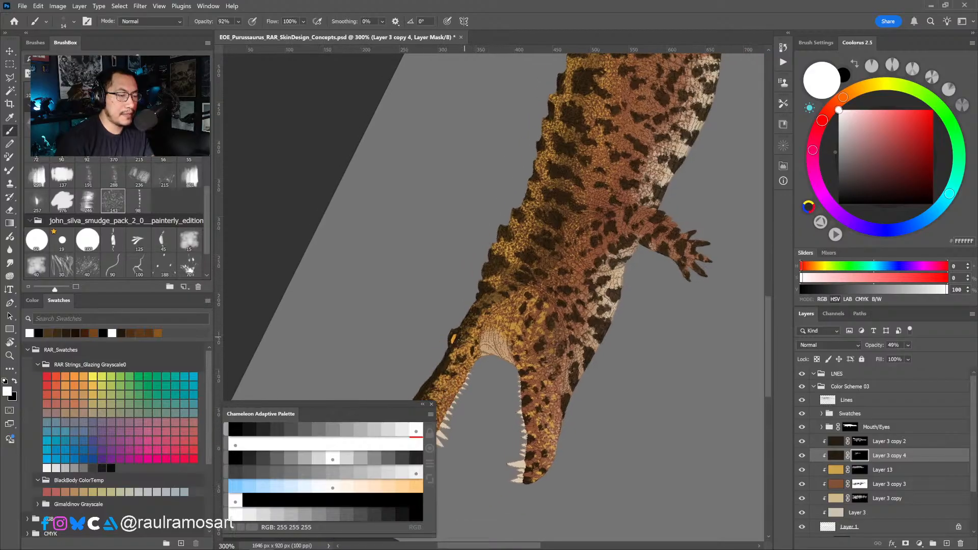
mouse_move(529, 283)
mouse_down()
mouse_move(515, 297)
mouse_move(520, 314)
mouse_move(527, 286)
mouse_move(519, 335)
mouse_move(530, 349)
mouse_move(509, 334)
mouse_move(516, 327)
mouse_move(515, 351)
mouse_move(528, 345)
mouse_up()
Thin the speckles behind the jaw corner with a 38 px black brush on the mask.
key(x)
key(bracketright)
key(bracketright)
key(bracketright)
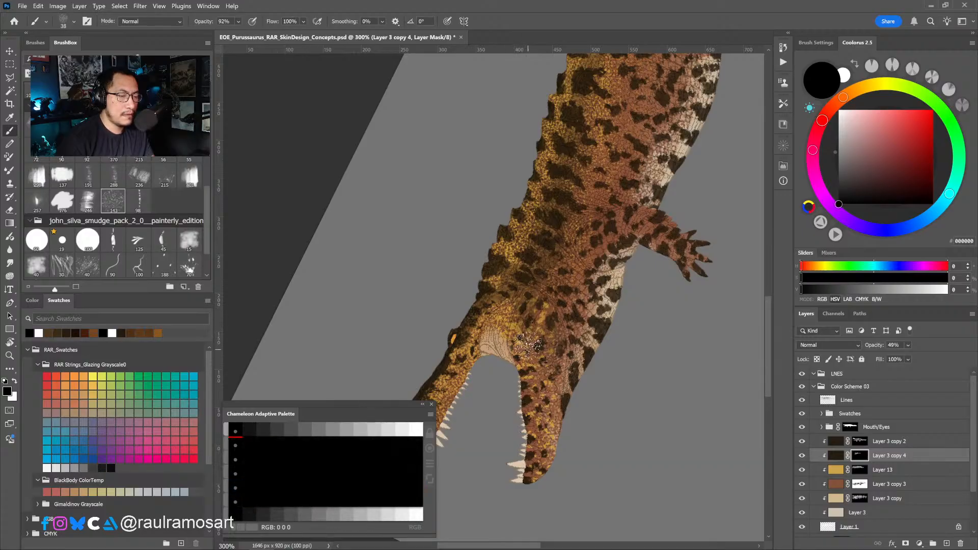
drag(546, 307, 542, 346)
Extend the speckled shading in white along the mid-back towards the hip and tail base on the Layer 3 copy 4 mask.
key(x)
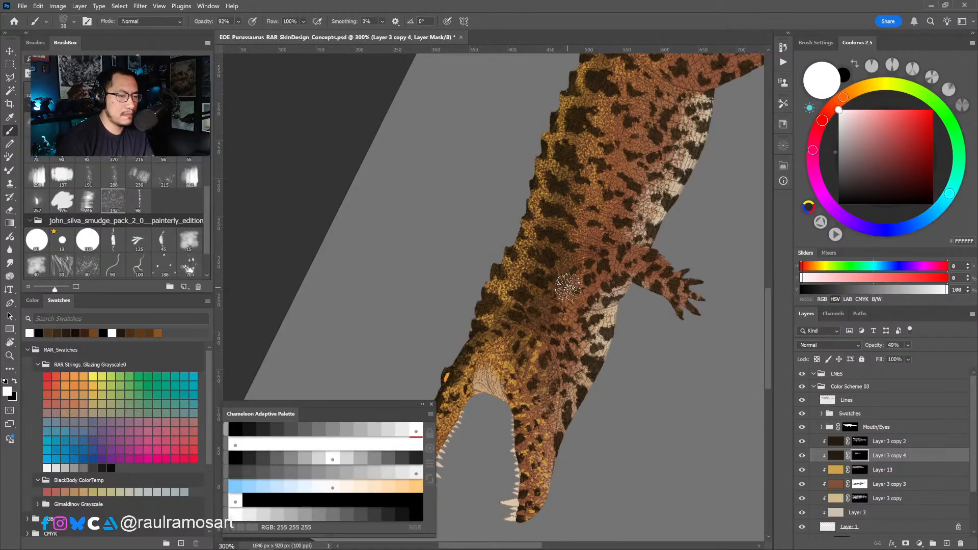
mouse_move(565, 171)
mouse_down()
mouse_move(551, 238)
mouse_move(560, 261)
mouse_move(586, 264)
mouse_move(584, 220)
mouse_move(564, 205)
mouse_move(582, 218)
mouse_move(586, 211)
mouse_up()
drag(611, 223, 586, 229)
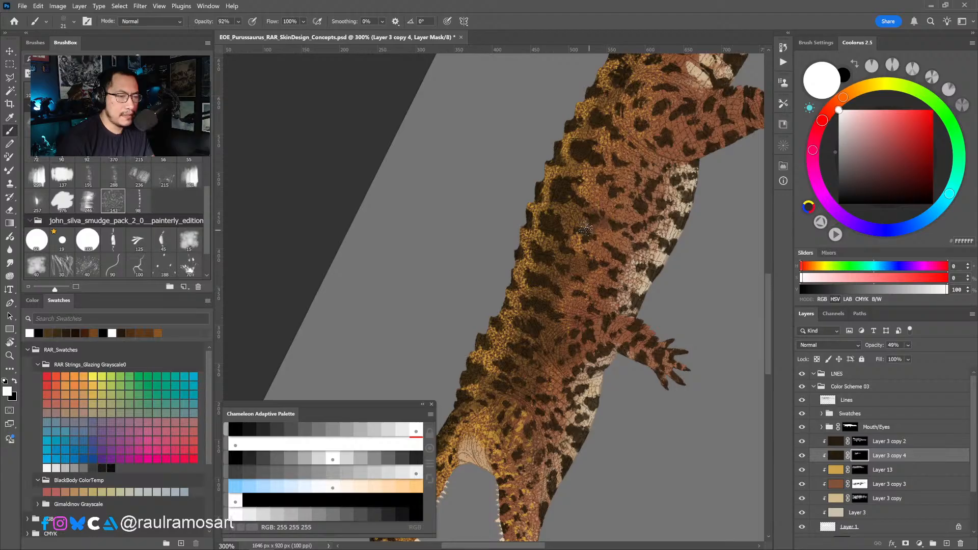
mouse_move(570, 190)
mouse_down()
mouse_move(595, 163)
mouse_move(619, 102)
mouse_move(566, 232)
mouse_move(573, 193)
mouse_move(613, 136)
mouse_up()
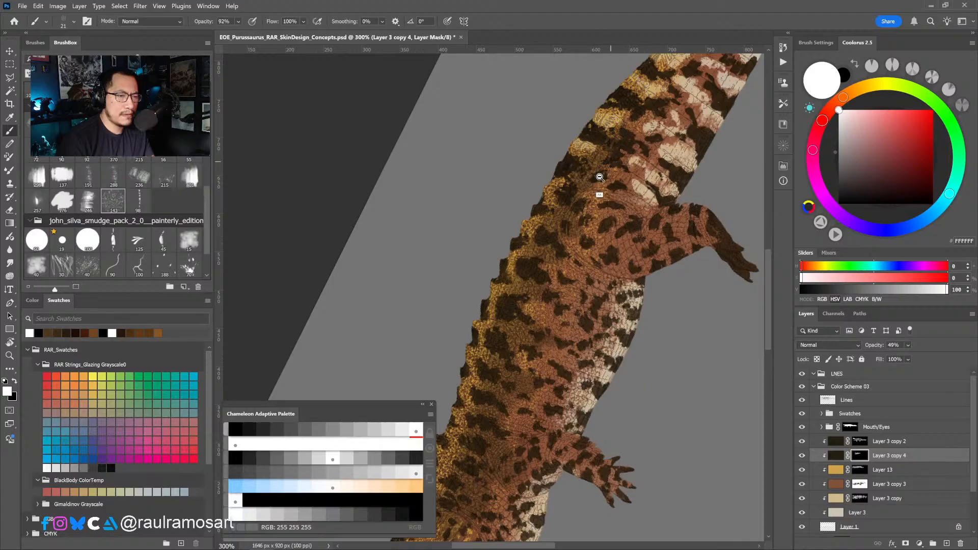
key(ctrl+minus)
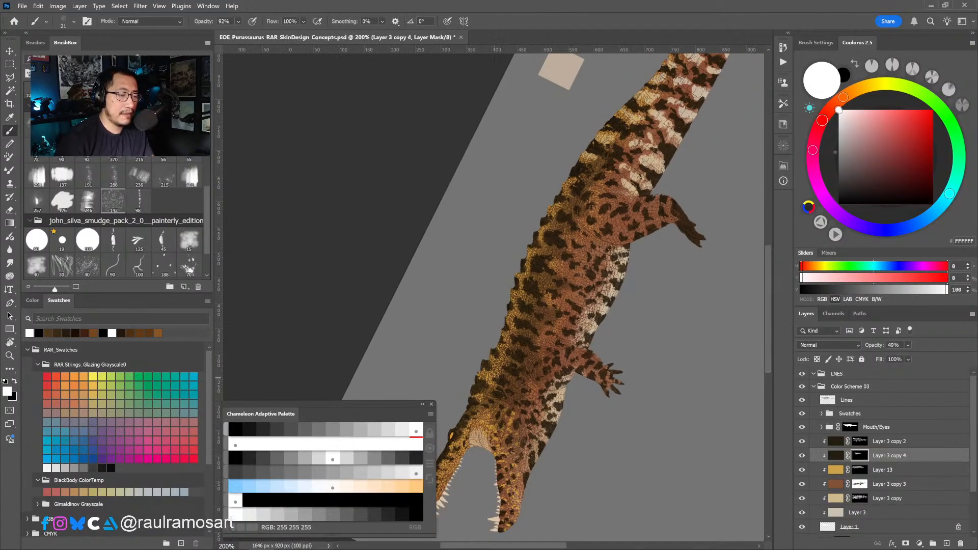
Target the colour fill of Layer 3 copy 4 instead of its mask and set the layer opacity to 100%.
click(835, 457)
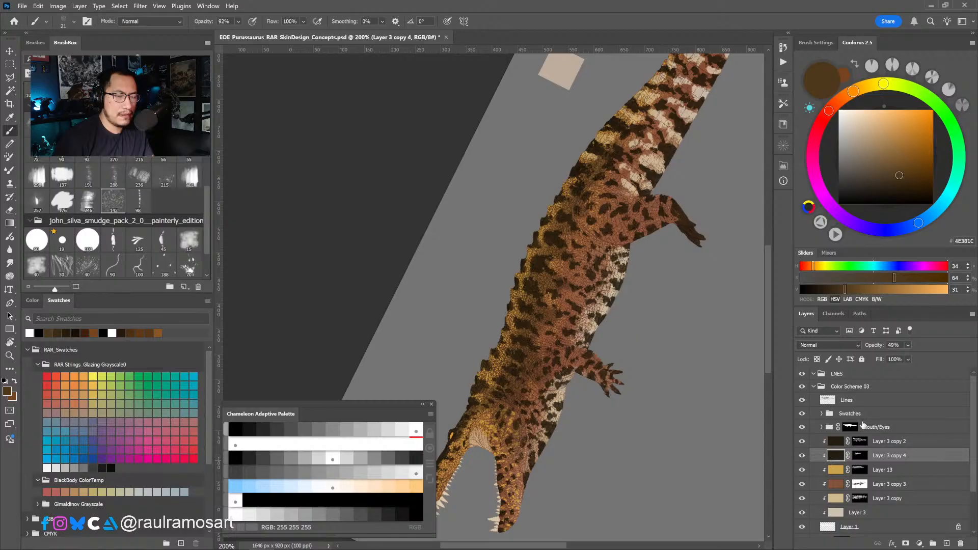
click(908, 346)
drag(921, 358, 947, 358)
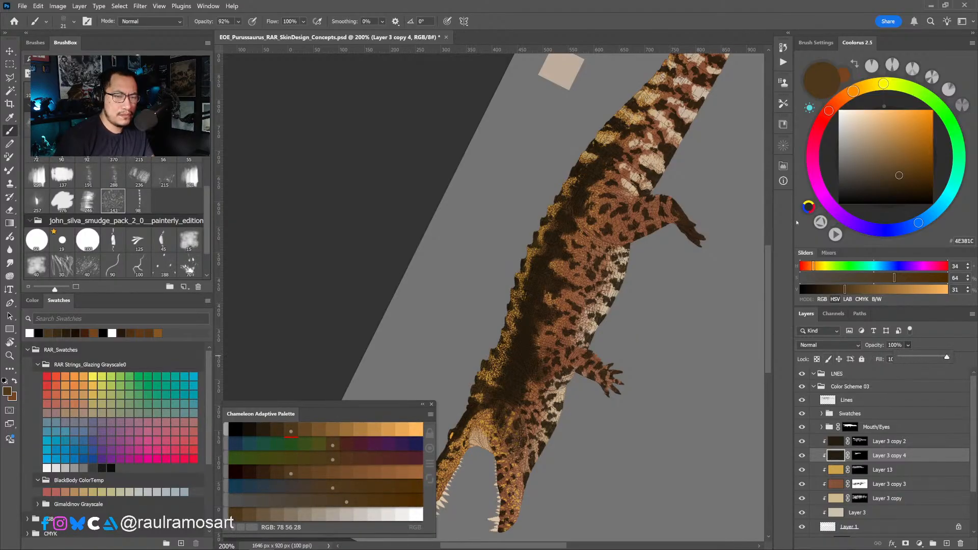
Try the golden brown fills #684518, #B67625 and #935C16 on Layer 3 copy 4.
click(835, 458)
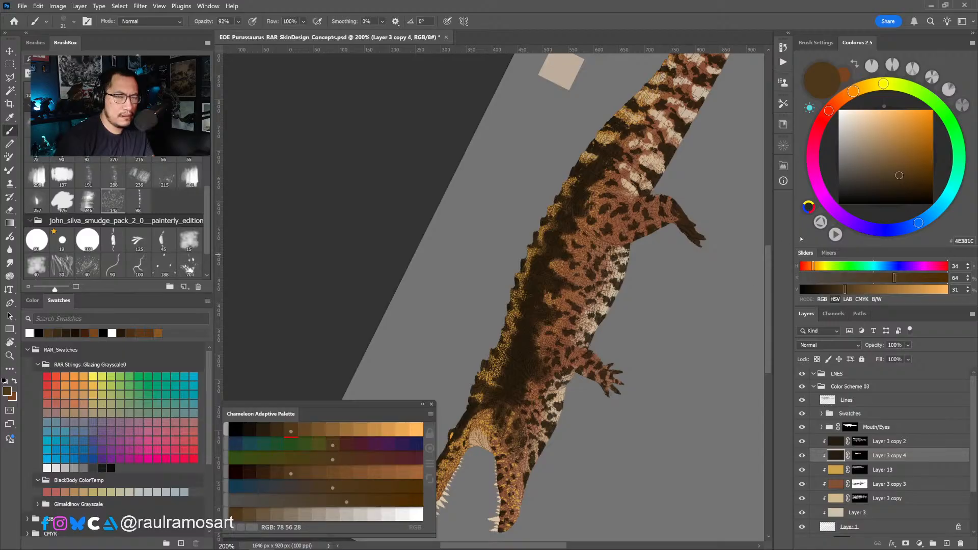
drag(901, 164, 911, 165)
key(alt+BackSpace)
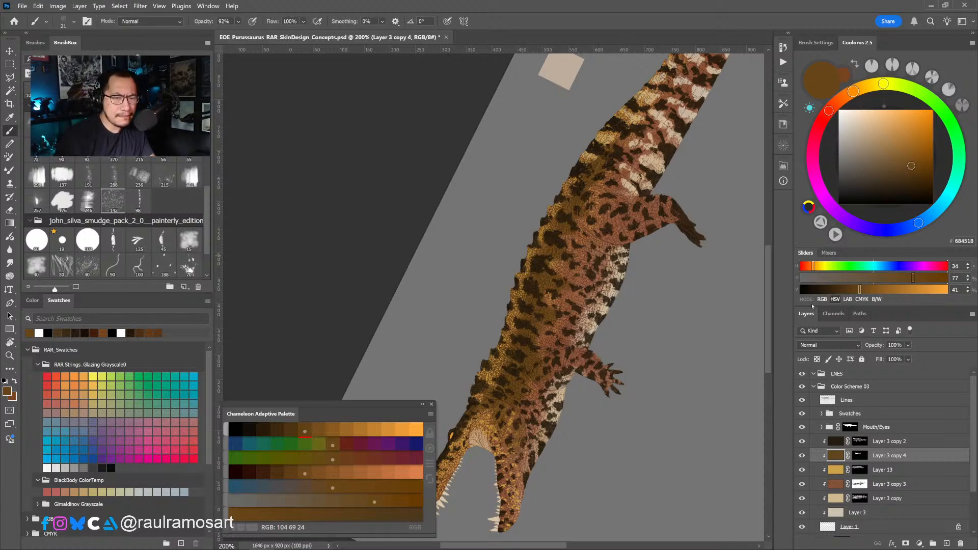
click(913, 135)
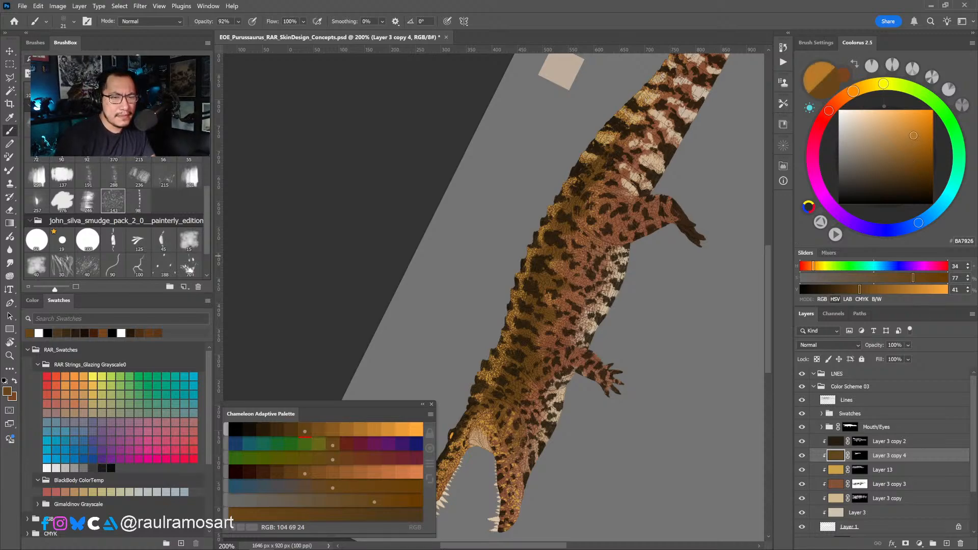
key(alt+BackSpace)
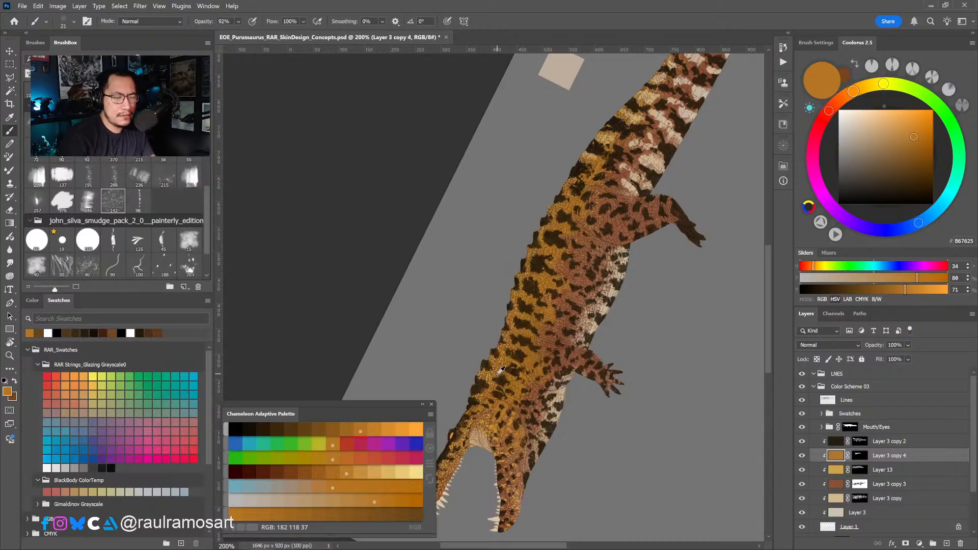
click(919, 149)
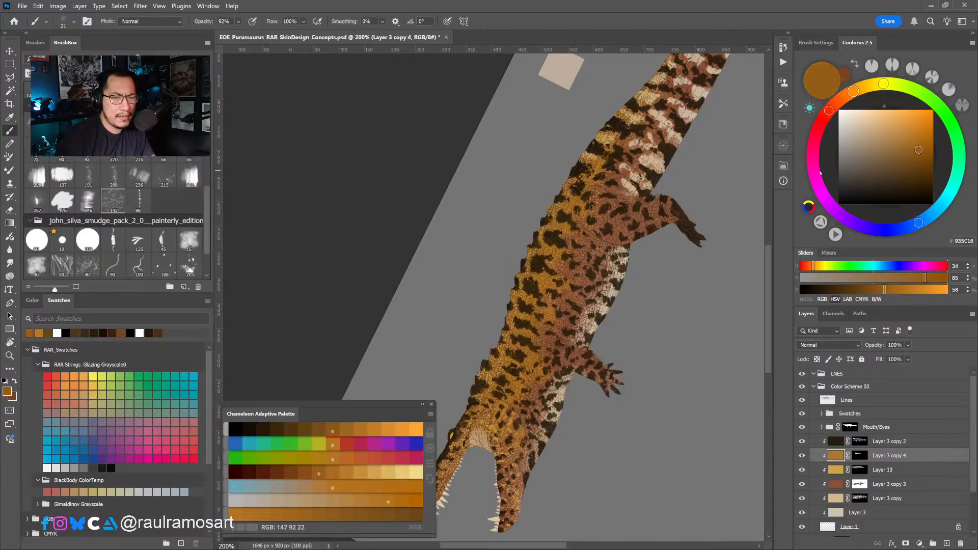
key(alt+BackSpace)
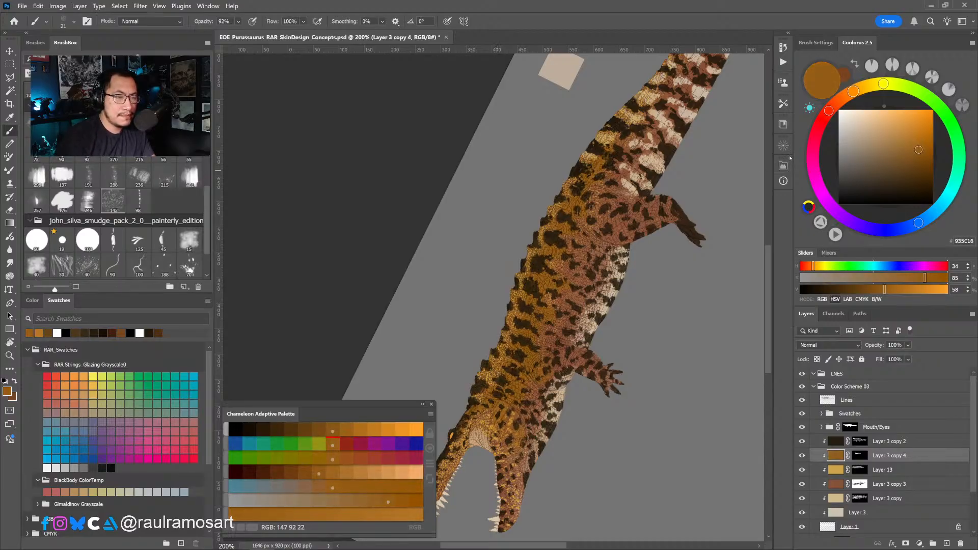
Shift the colour to hue 26 and fill Layer 3 copy 4 with the darker reddish brown #734019.
drag(853, 91, 845, 96)
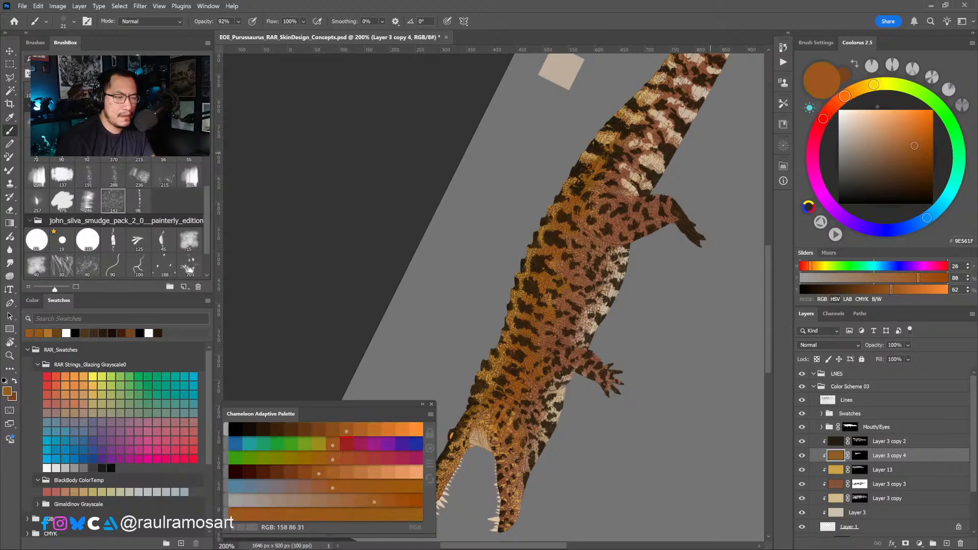
click(913, 162)
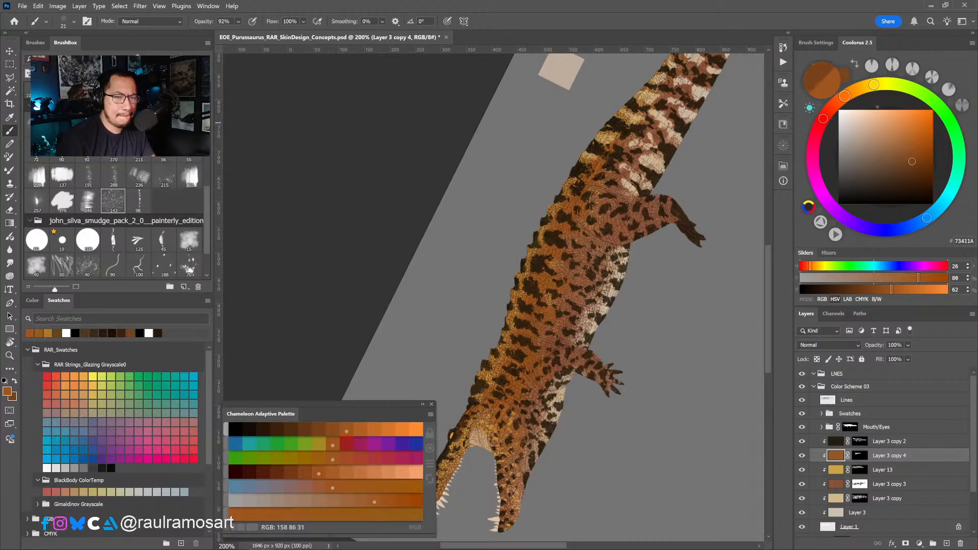
key(alt+BackSpace)
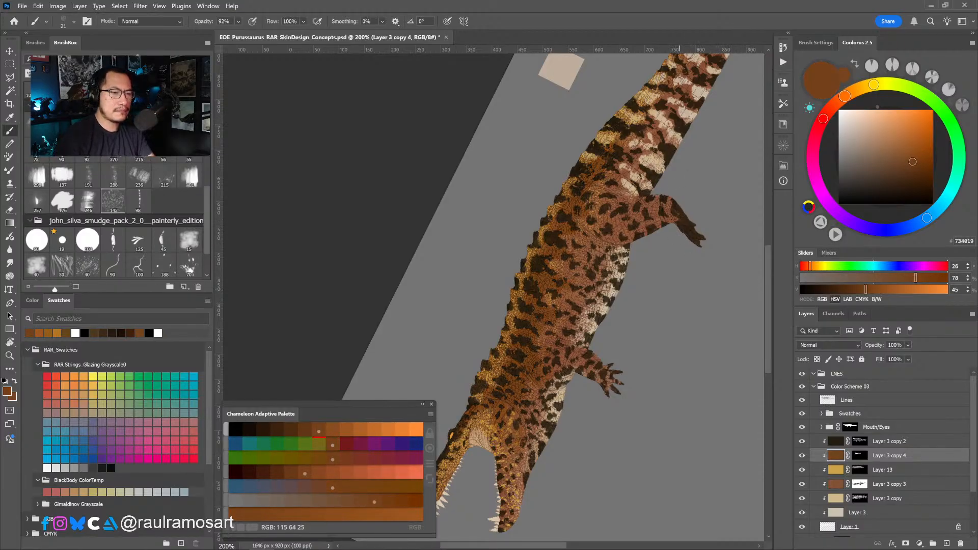
Level the canvas rotation and paint black on the Layer 3 copy 4 mask to break up the brown shading along the flank.
key(r)
drag(705, 306, 573, 345)
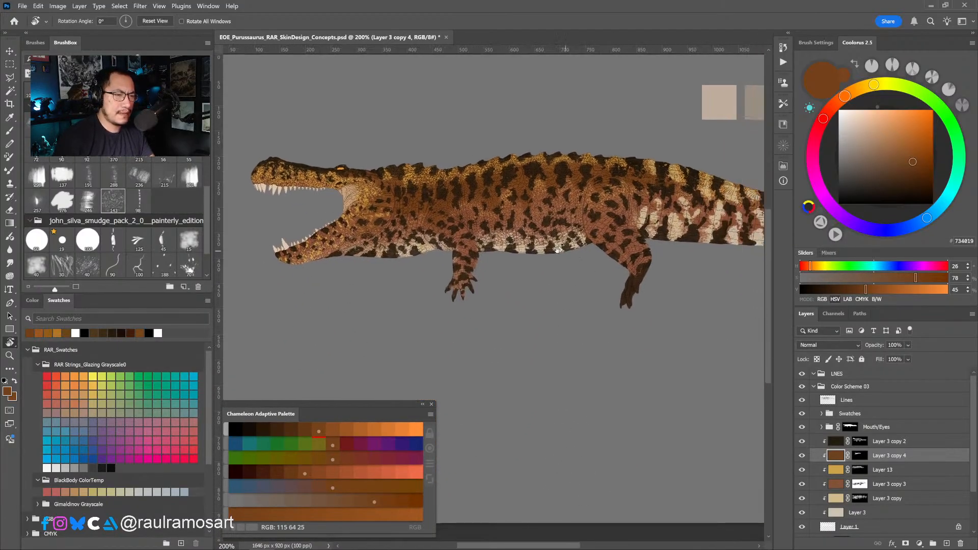
key(b)
alt+click(533, 187)
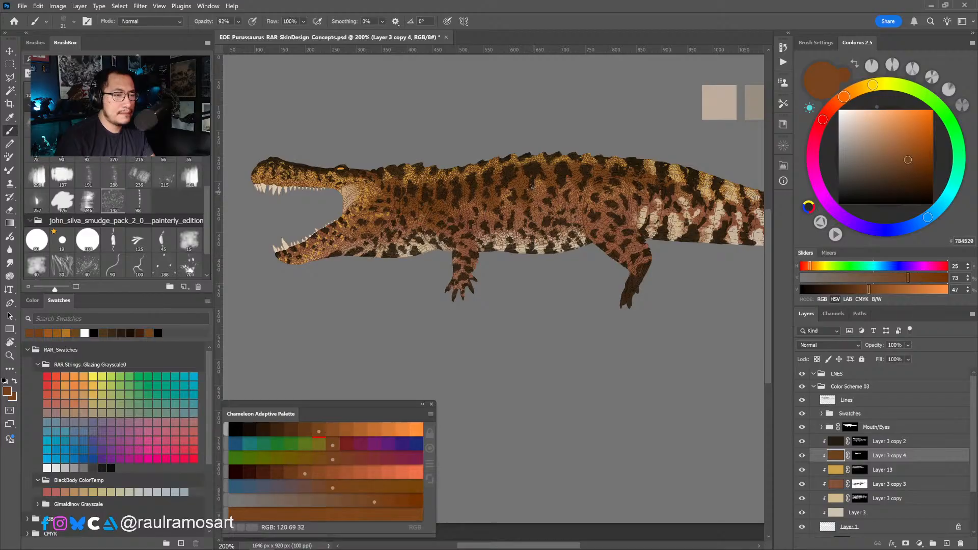
key(ctrl+backslash)
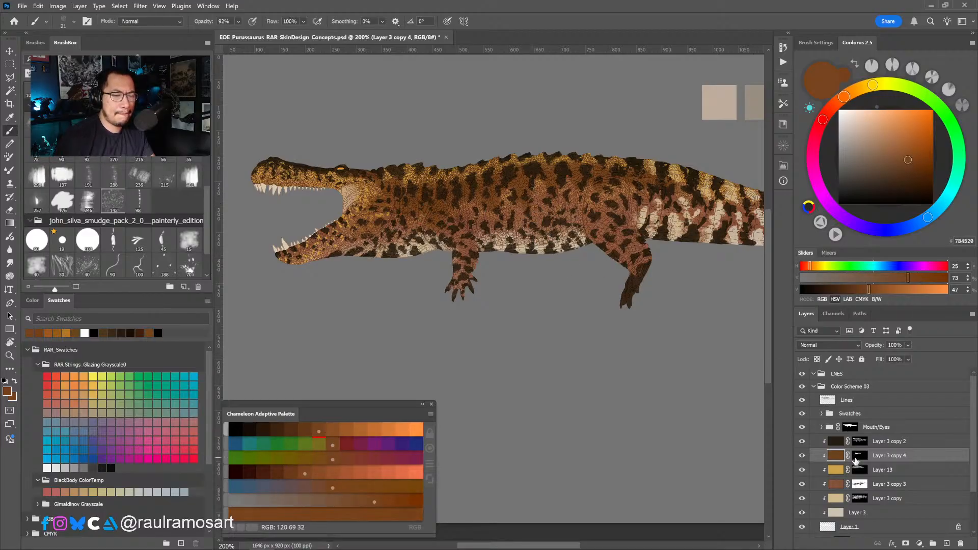
key(d)
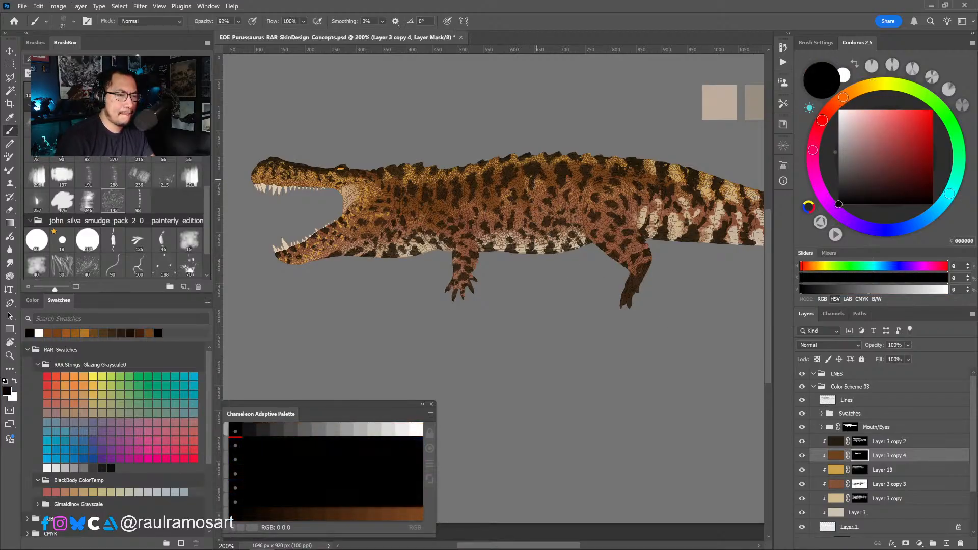
key(x)
key(x)
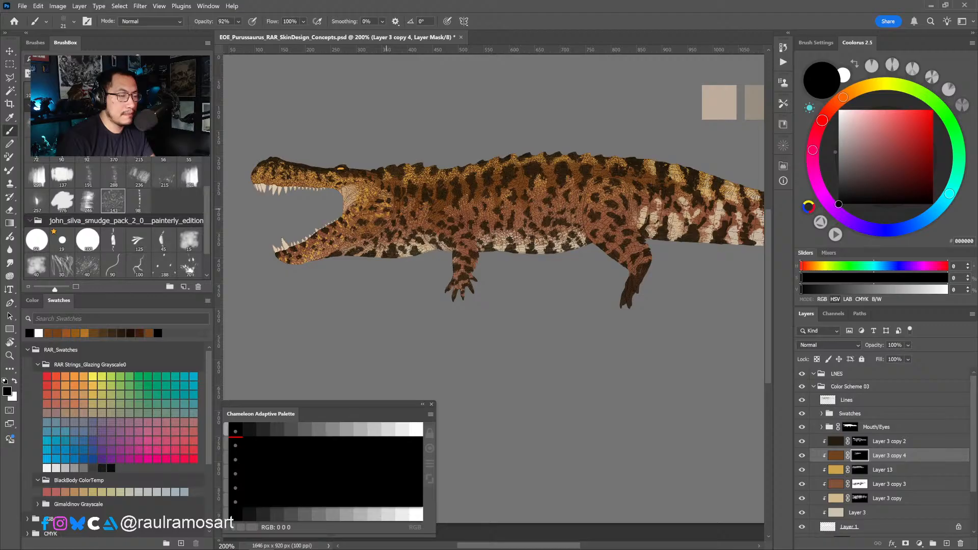
key(x)
key(x)
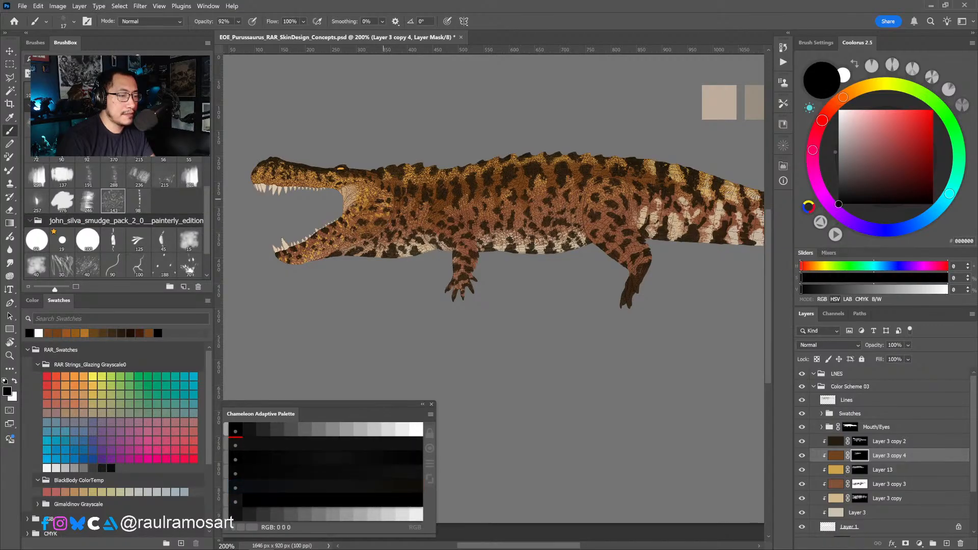
Refine the brown shading on the neck, shoulder and back with alternating white and black on the Layer 3 copy 4 mask, using a finer brush.
key(x)
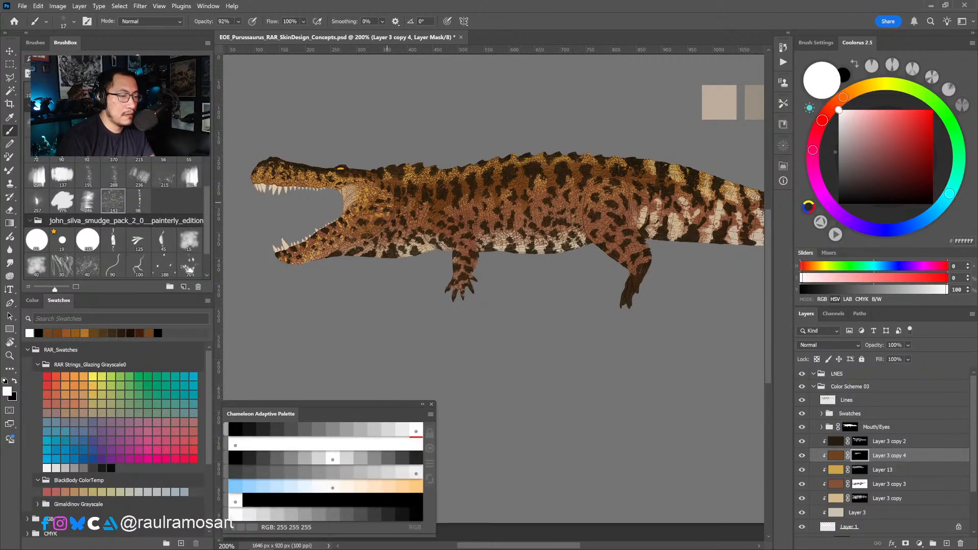
key(x)
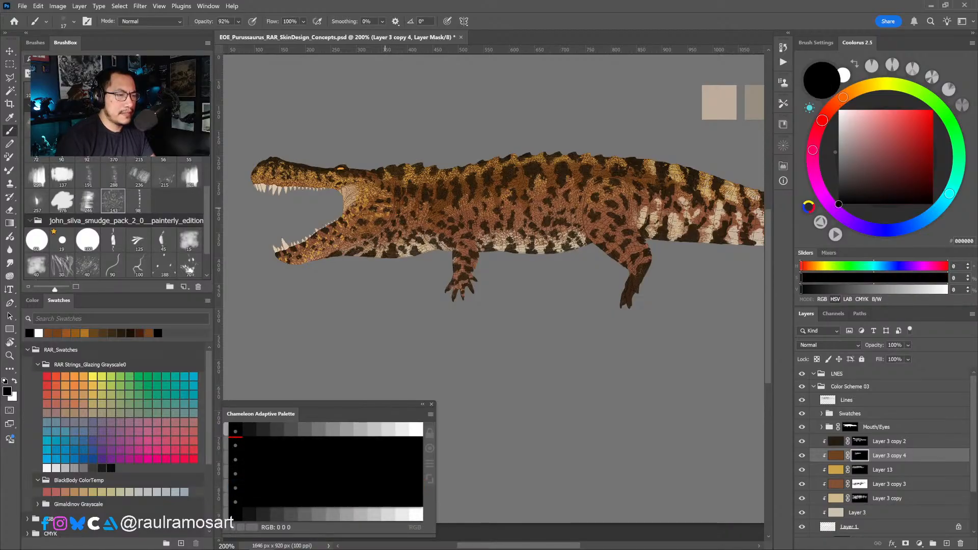
key(x)
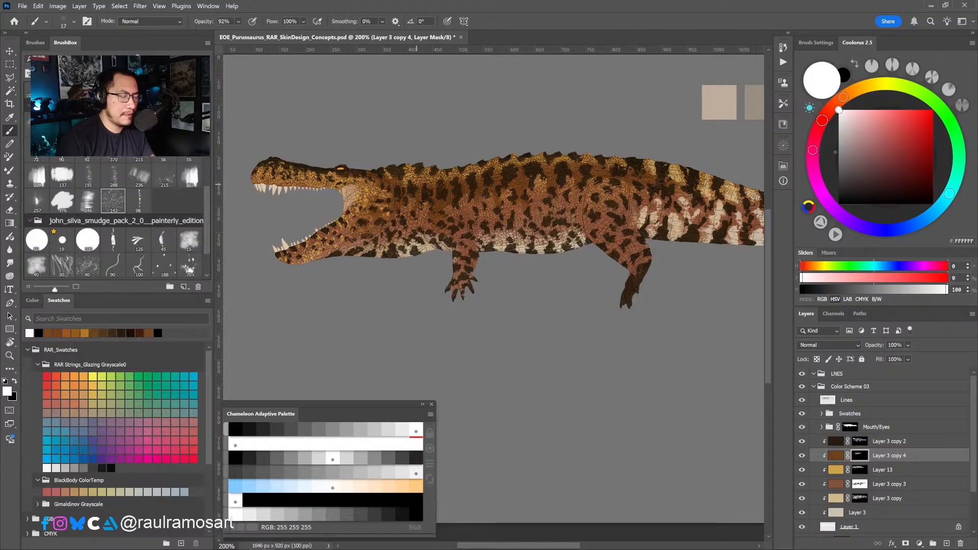
alt+right_click(439, 184)
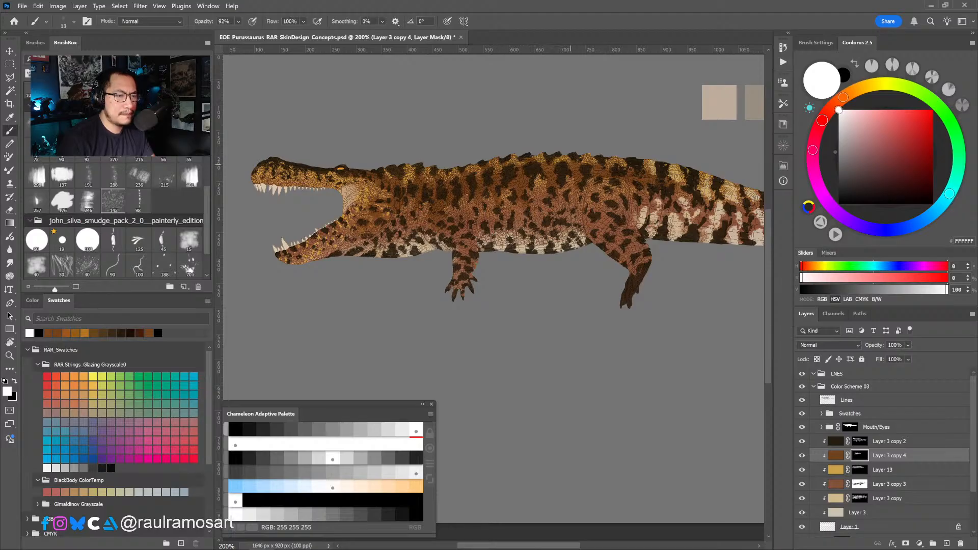
key(x)
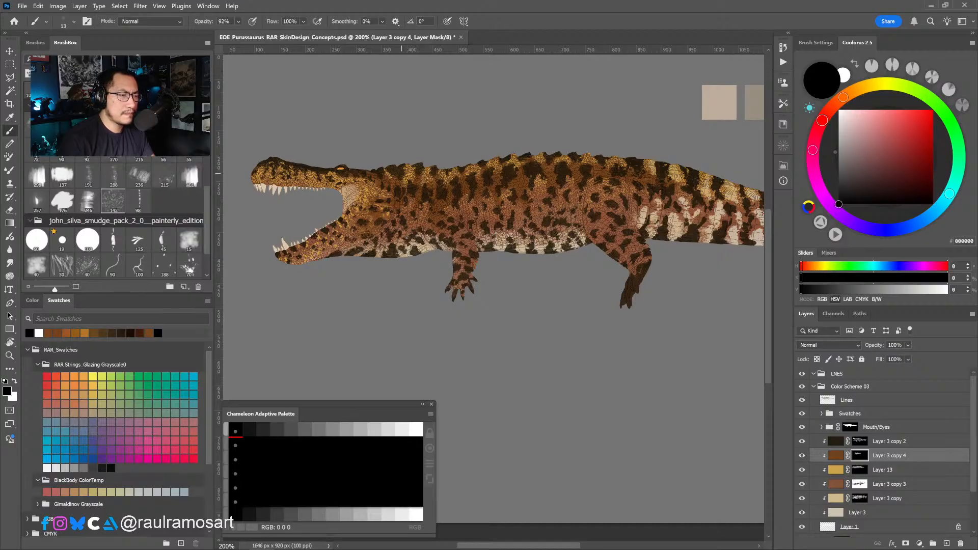
drag(478, 212, 391, 241)
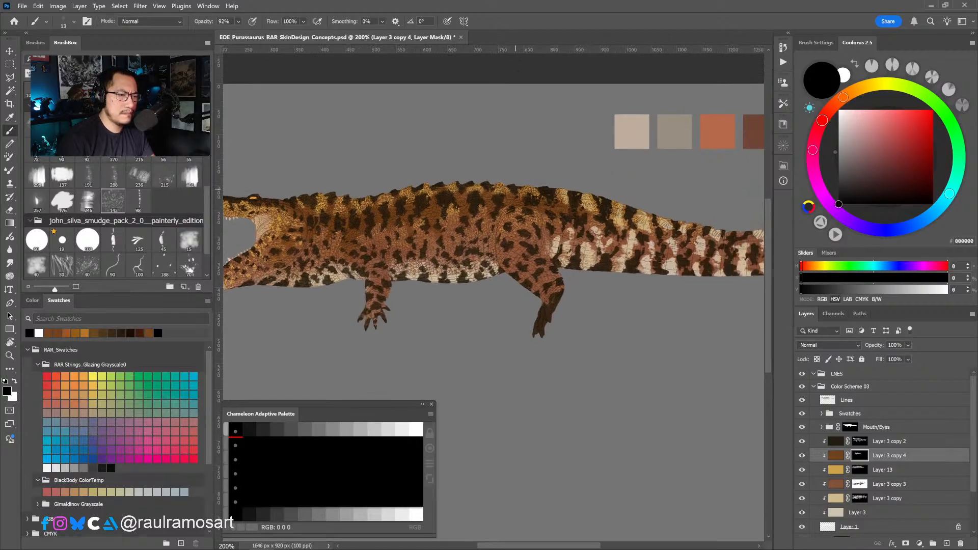
Paint white with a 37 px brush over the hip and thigh on the Layer 3 copy 4 mask to extend the brown shading.
key(x)
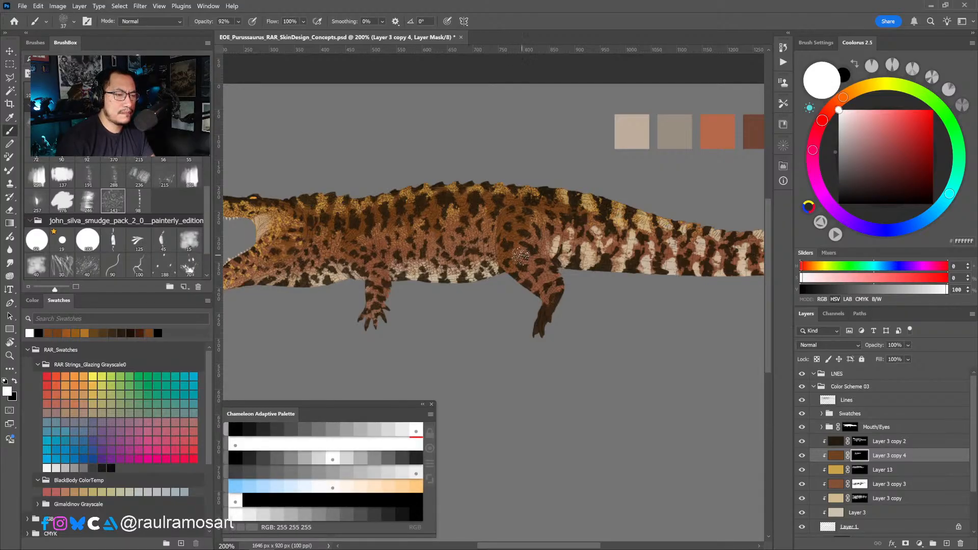
drag(529, 218, 531, 236)
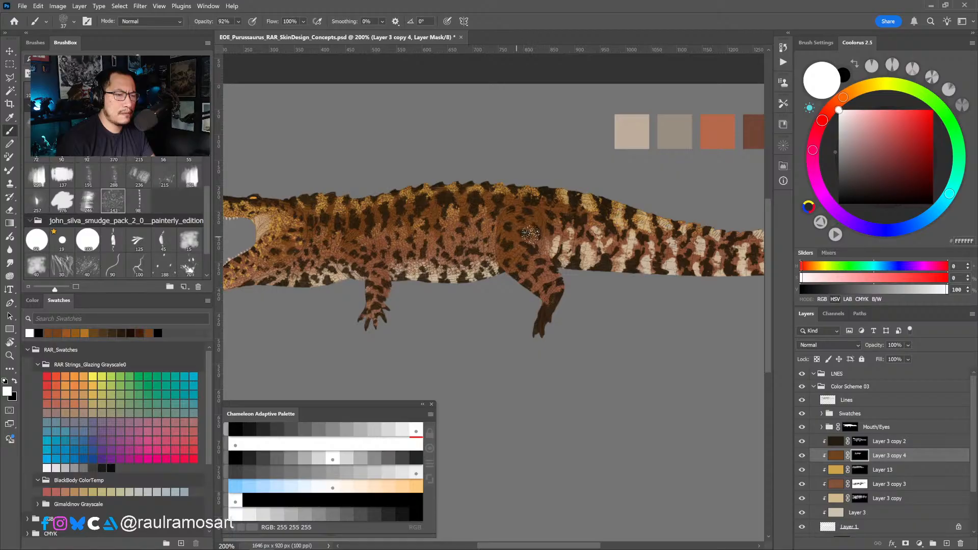
alt+click(535, 233)
alt+click(535, 234)
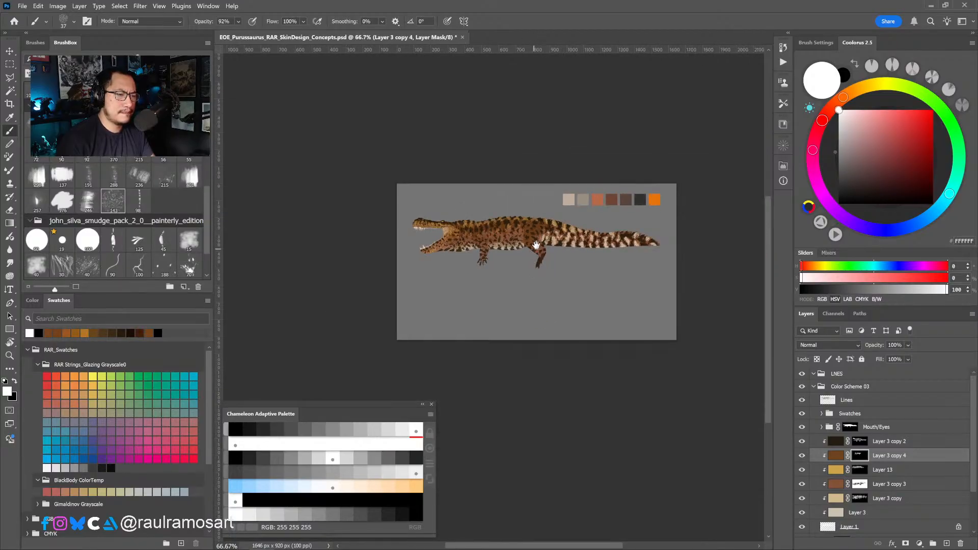
Paint on the Layer 3 copy 3 mask in white and black to work reddish brown into the pale bands near the tail base.
ctrl+click(547, 232)
ctrl+click(550, 231)
key(r)
drag(536, 402, 555, 276)
drag(457, 214, 463, 231)
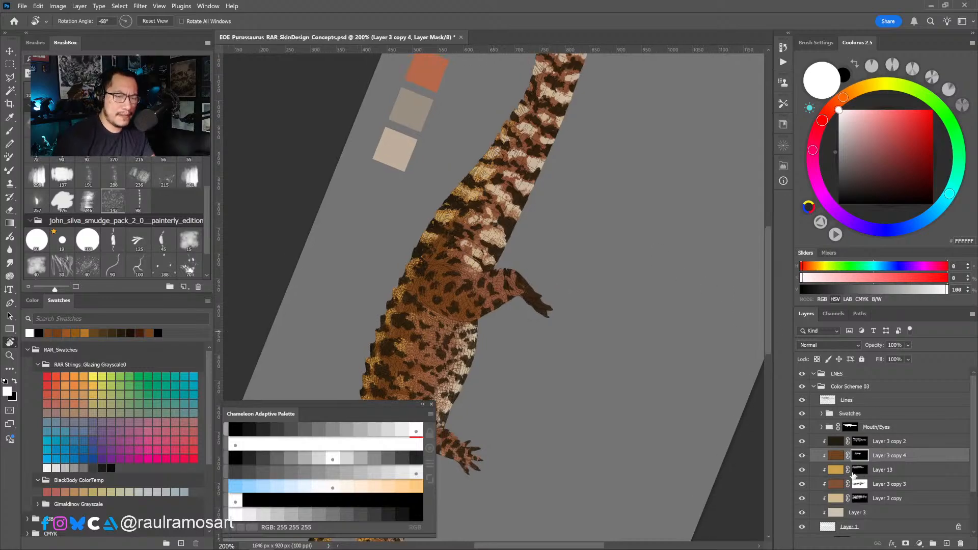
click(859, 485)
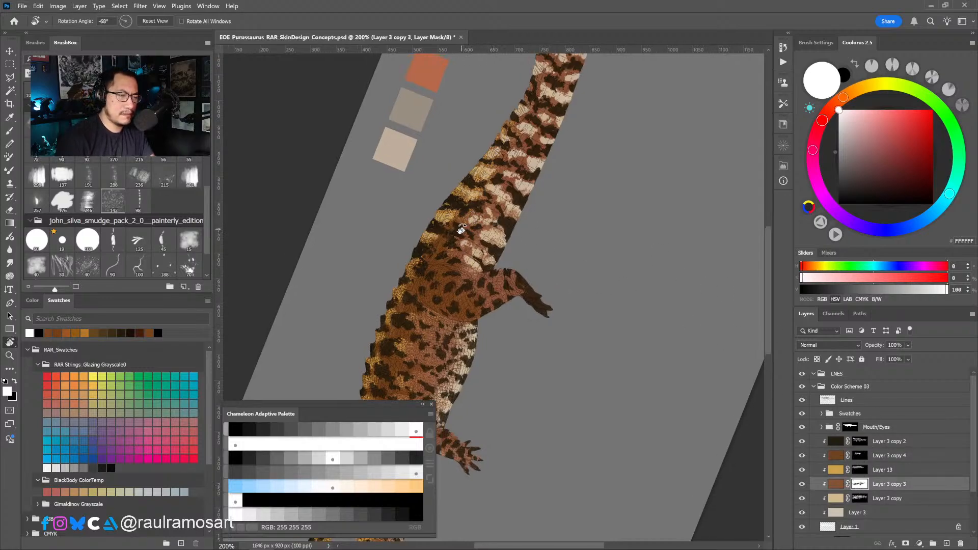
key(b)
drag(466, 216, 457, 215)
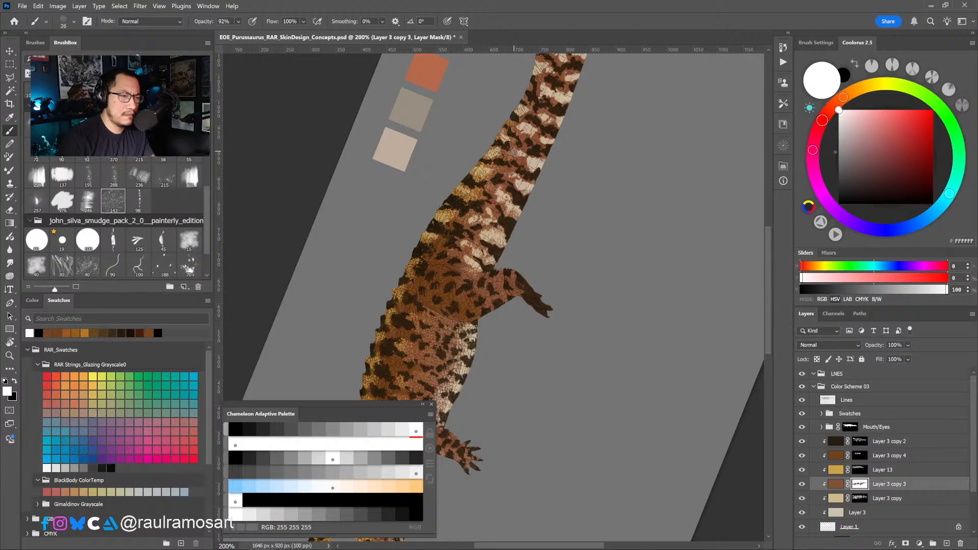
drag(518, 160, 483, 225)
key(x)
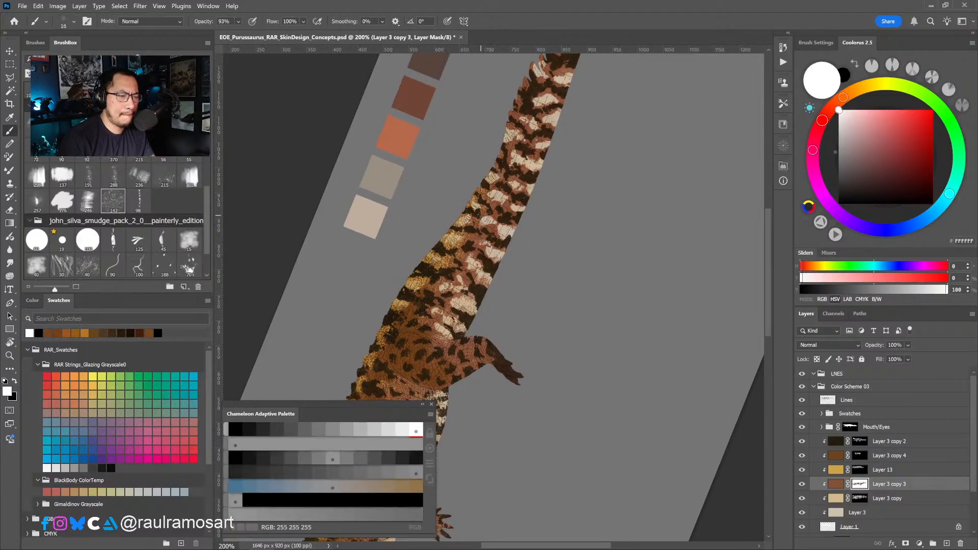
key(x)
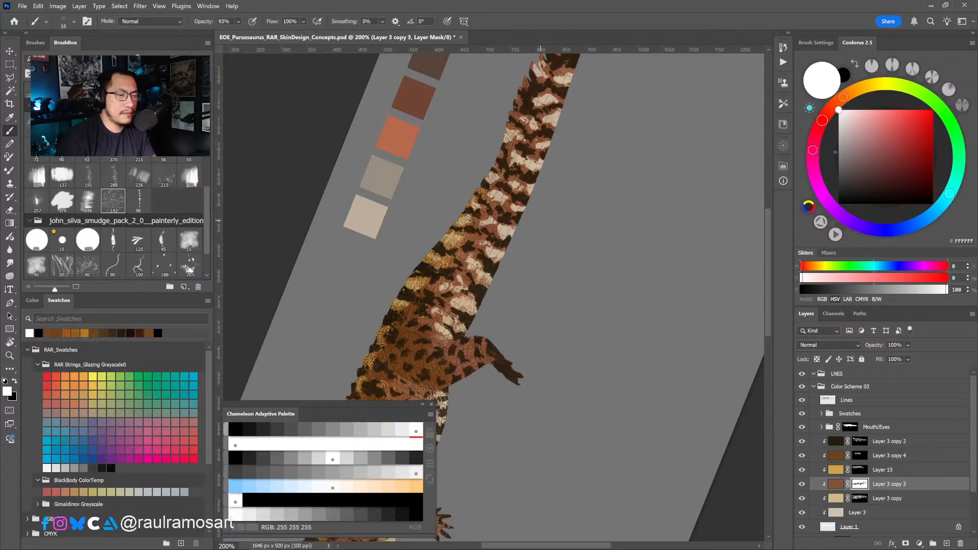
Extend the reddish-brown markings over the pale bands from mid-tail to the tail tip on the Layer 3 copy 3 mask, using mainly white.
drag(542, 218, 513, 279)
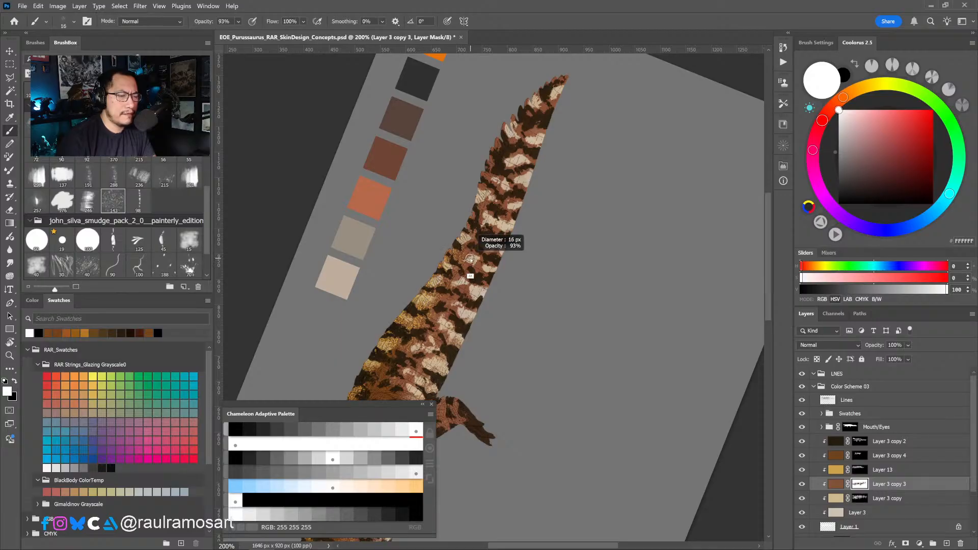
key(x)
key(x)
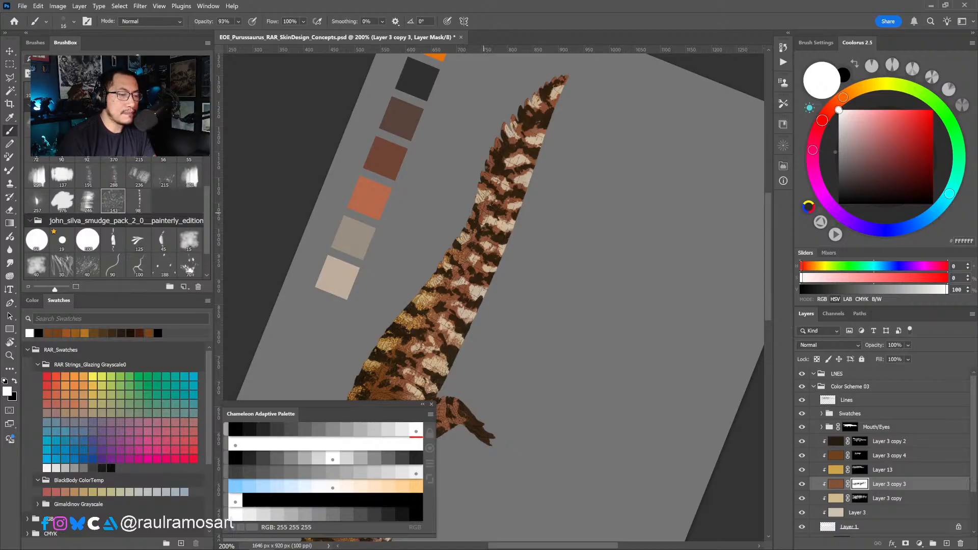
drag(503, 193, 508, 187)
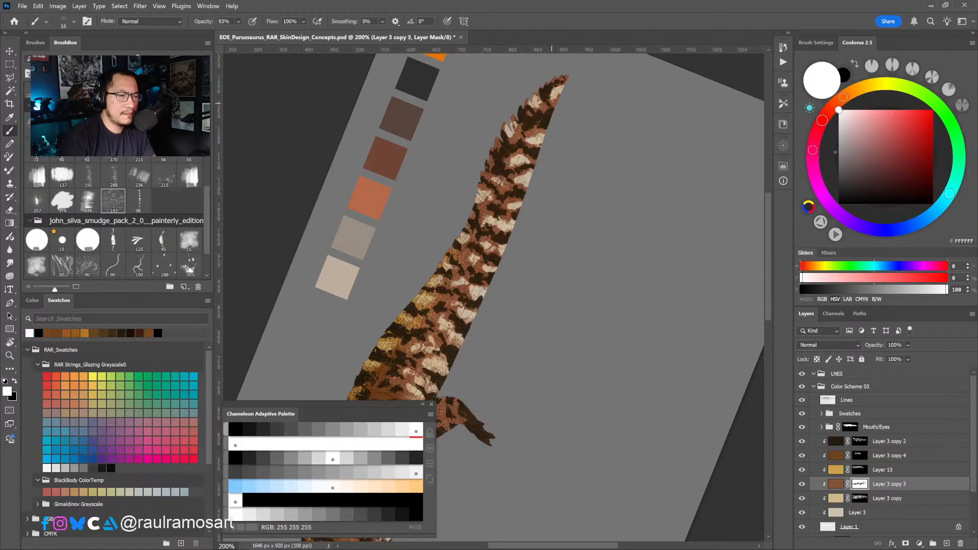
drag(552, 101, 549, 96)
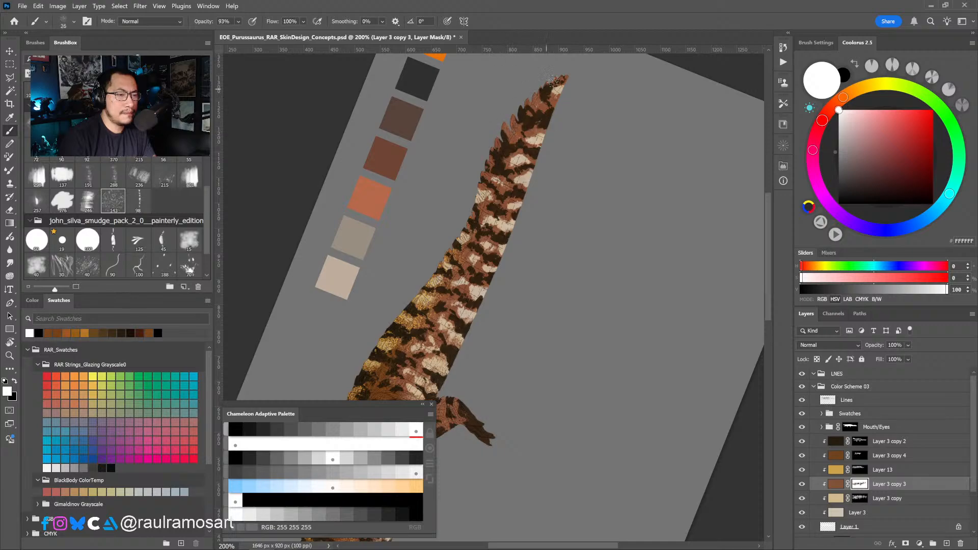
drag(554, 84, 539, 92)
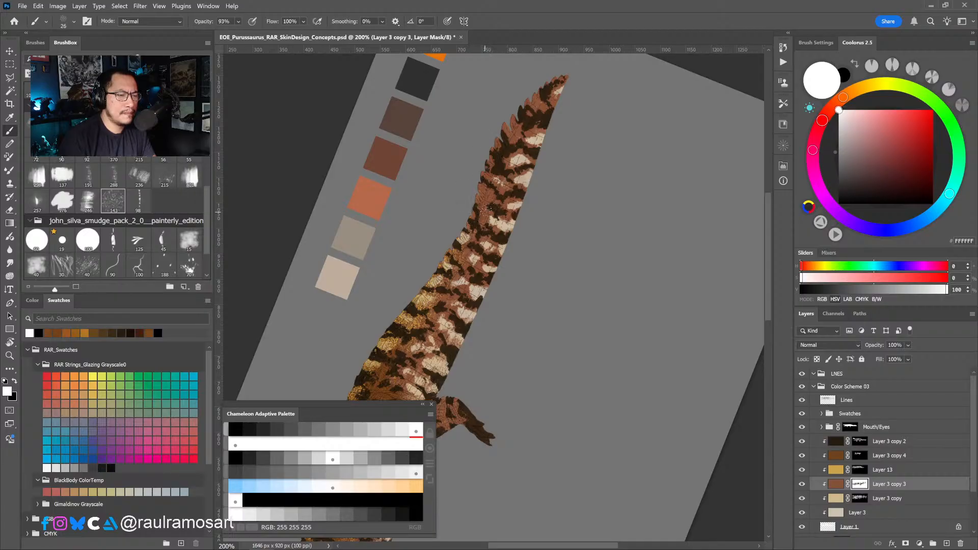
Level the canvas rotation and paint golden patches along the middle of the flank in white on the Layer 13 mask.
ctrl+alt+click(474, 246)
key(r)
drag(473, 246, 557, 322)
ctrl+click(481, 284)
drag(488, 290, 520, 313)
click(854, 472)
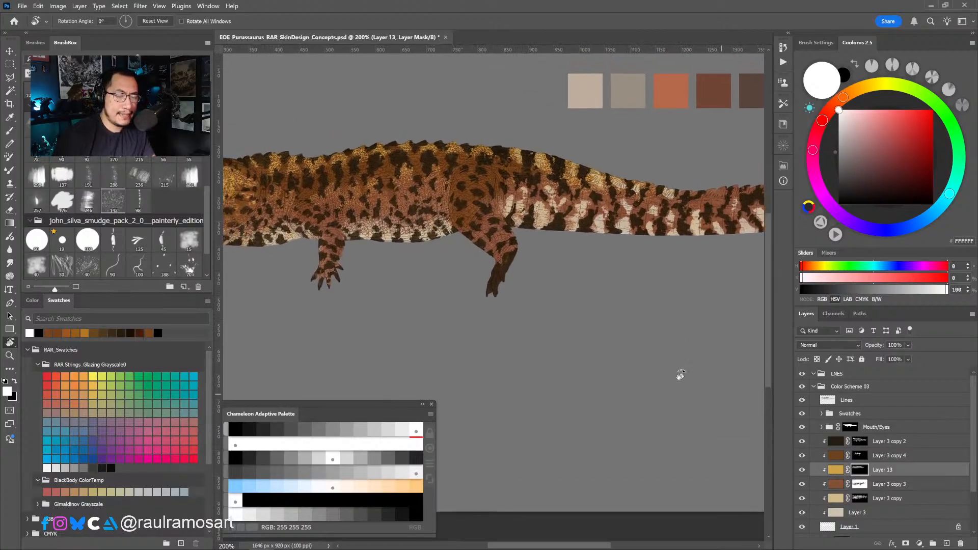
drag(427, 221, 541, 275)
key(b)
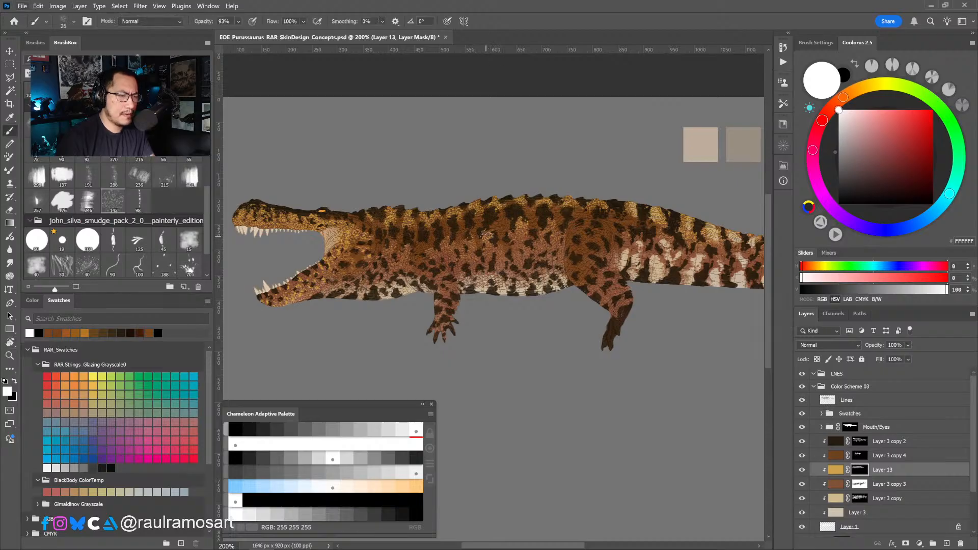
drag(488, 234, 481, 238)
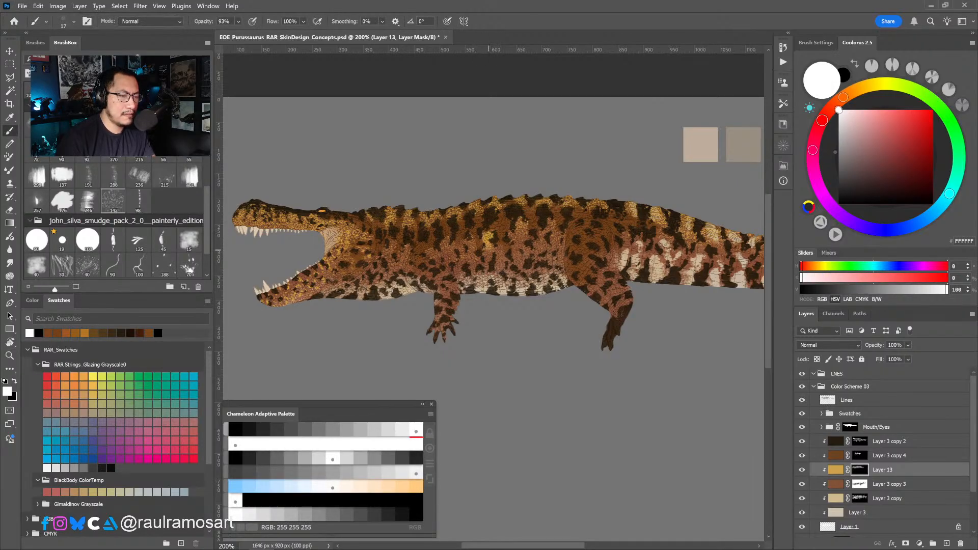
drag(516, 226, 518, 239)
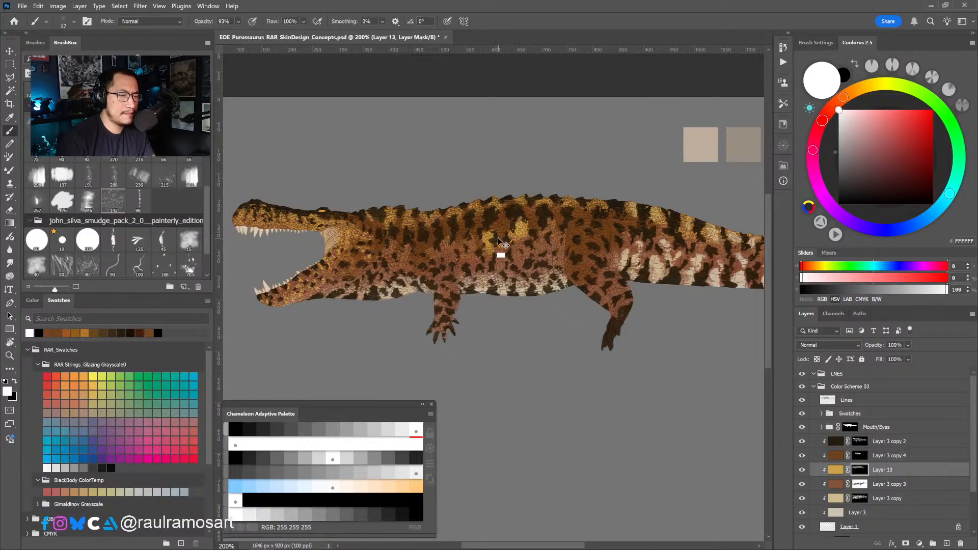
drag(500, 229, 507, 230)
drag(542, 234, 554, 225)
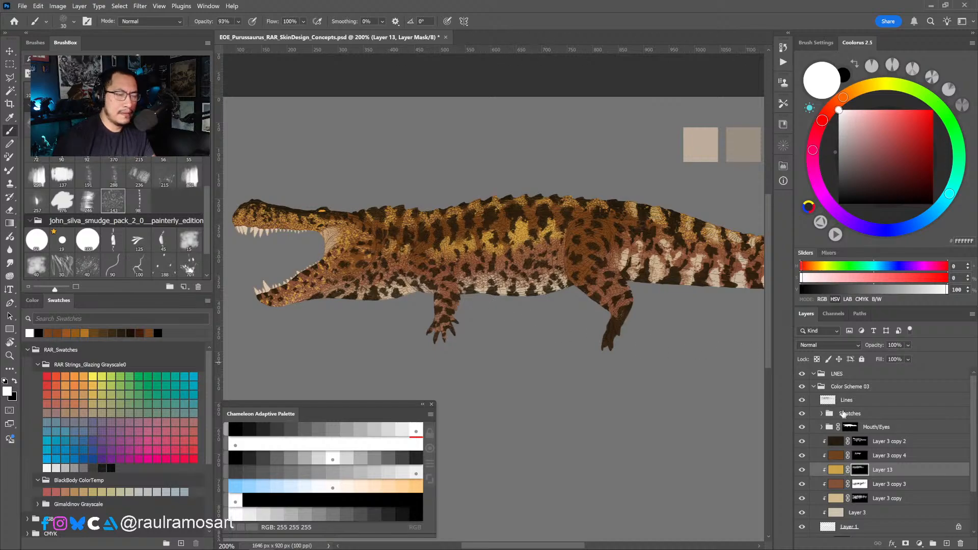
Paint black and white on the Layer 3 copy 4 mask with the textured brush at 26 px, reshaping golden patches above the front leg.
click(859, 458)
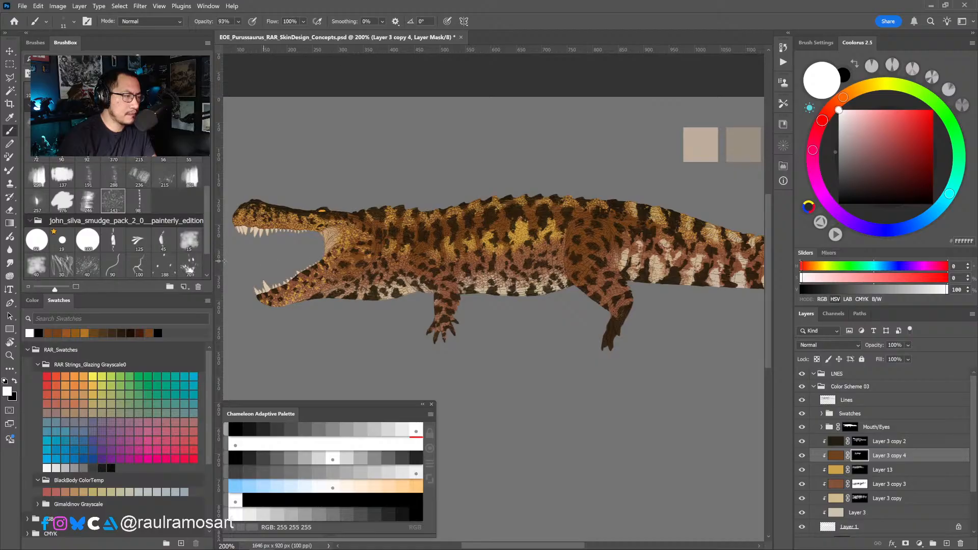
click(139, 175)
ctrl+click(450, 269)
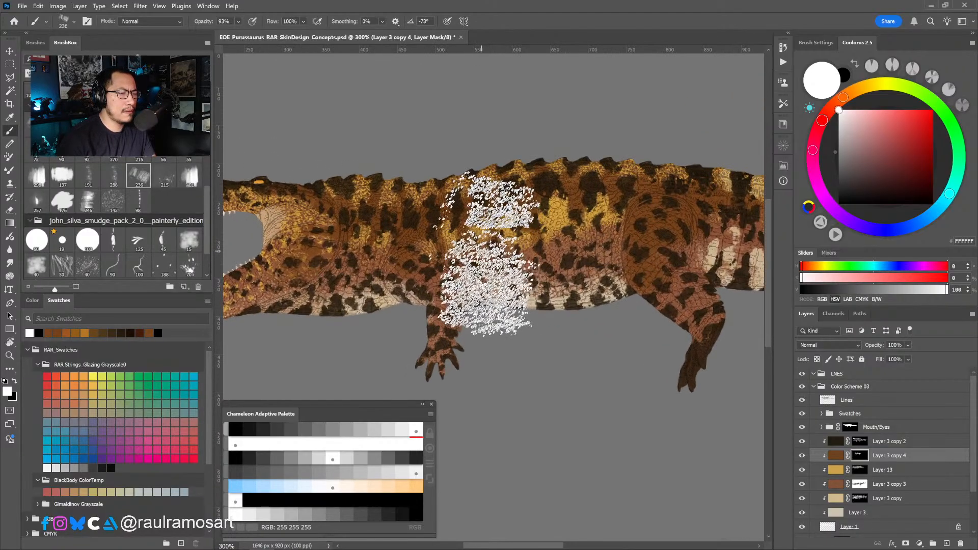
drag(468, 248, 339, 236)
key(x)
drag(454, 243, 418, 238)
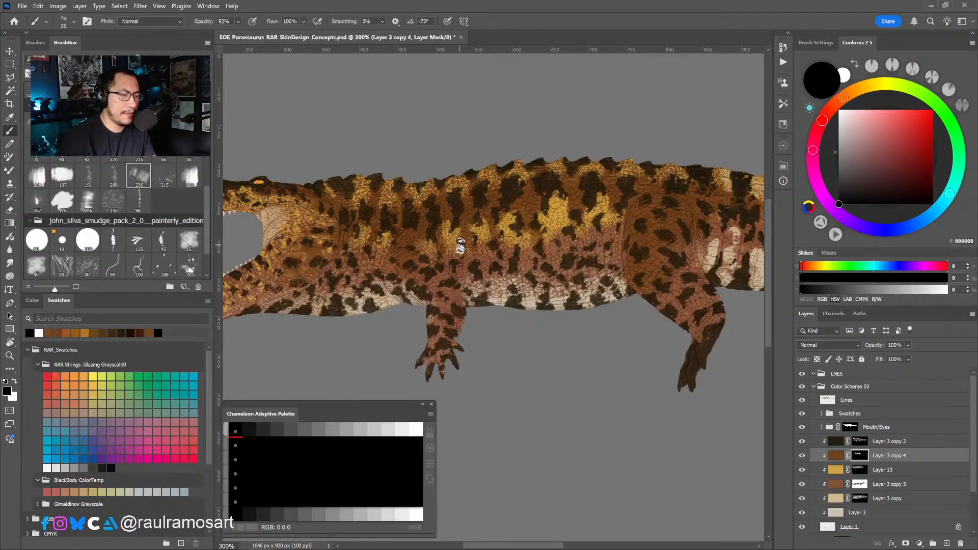
key(x)
key(x)
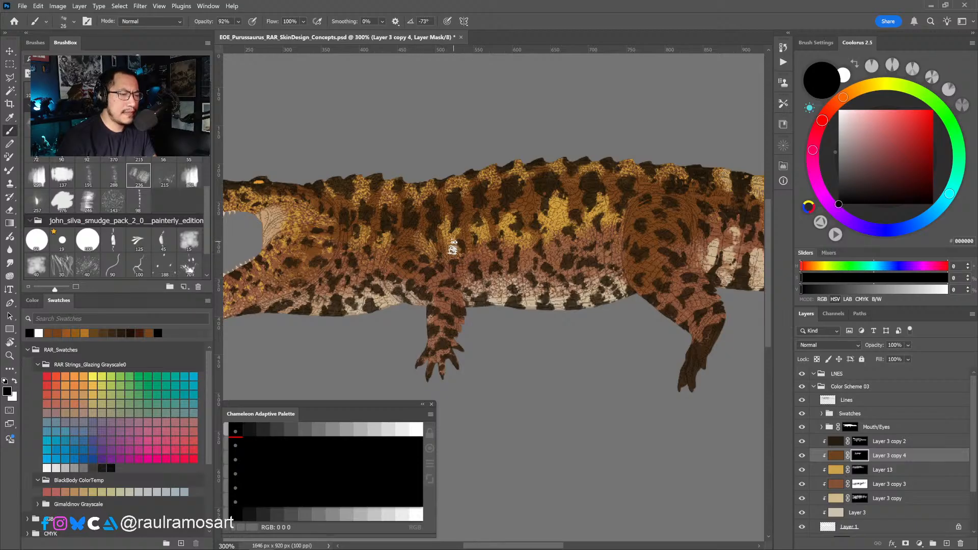
key(x)
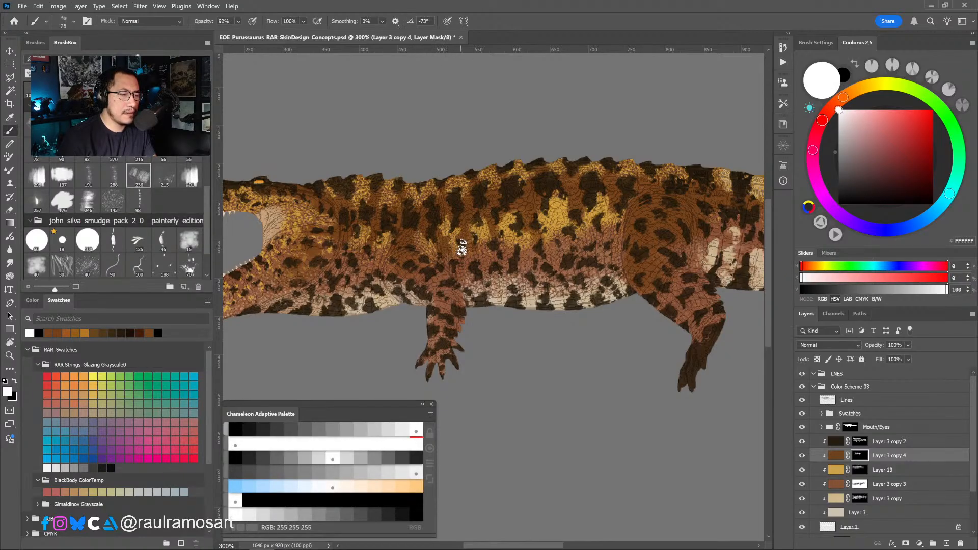
key(x)
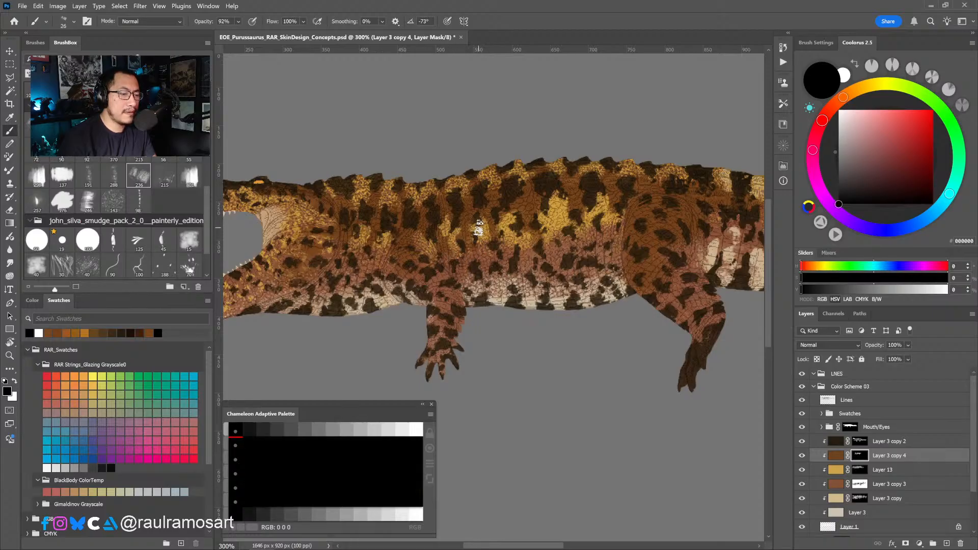
Break up the mid-flank golden patches with brown on the Layer 3 copy 4 mask, alternating black and white at 26 px.
key(x)
key(x)
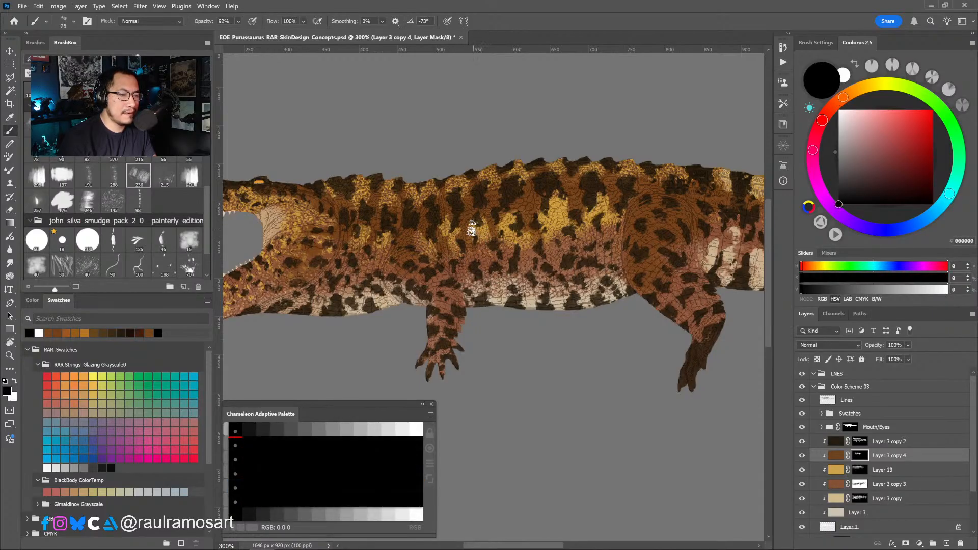
key(x)
key(x)
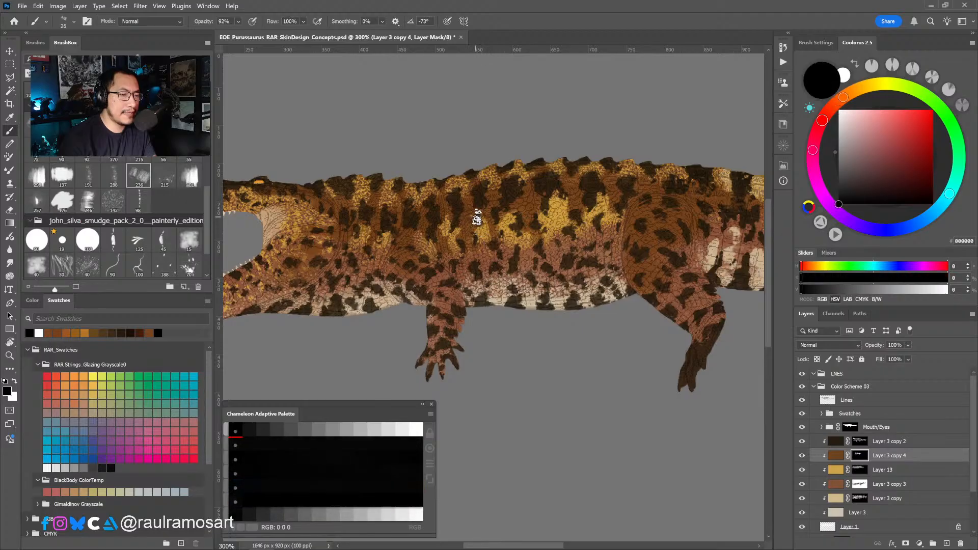
key(x)
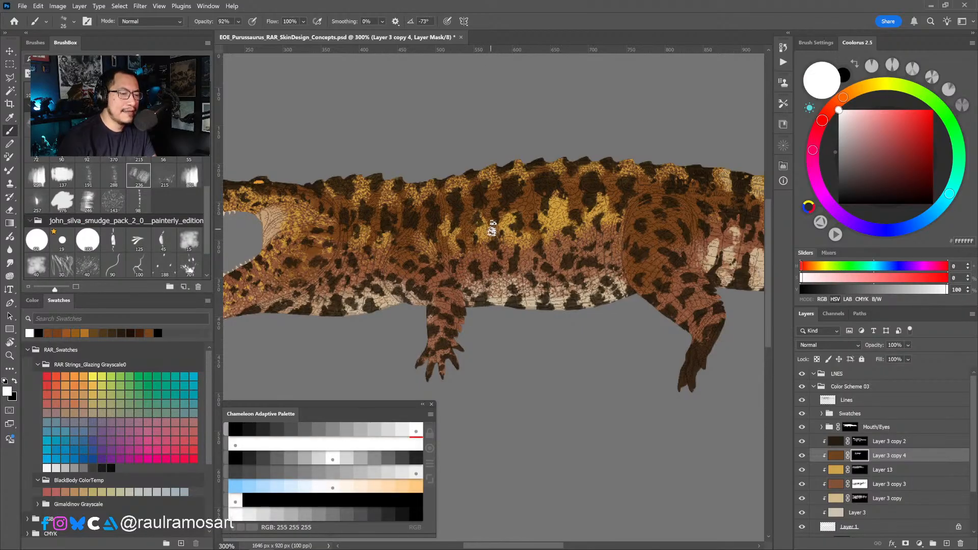
key(x)
key(x)
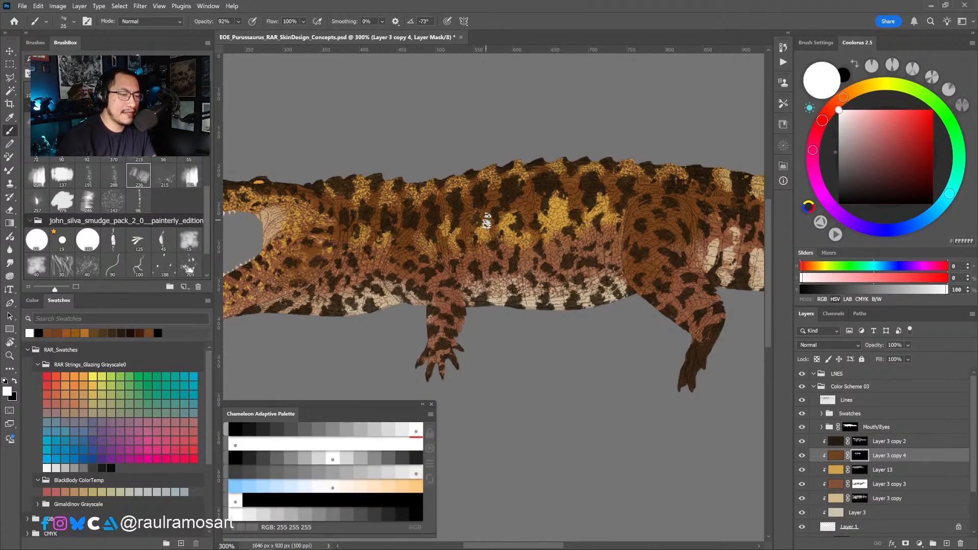
key(x)
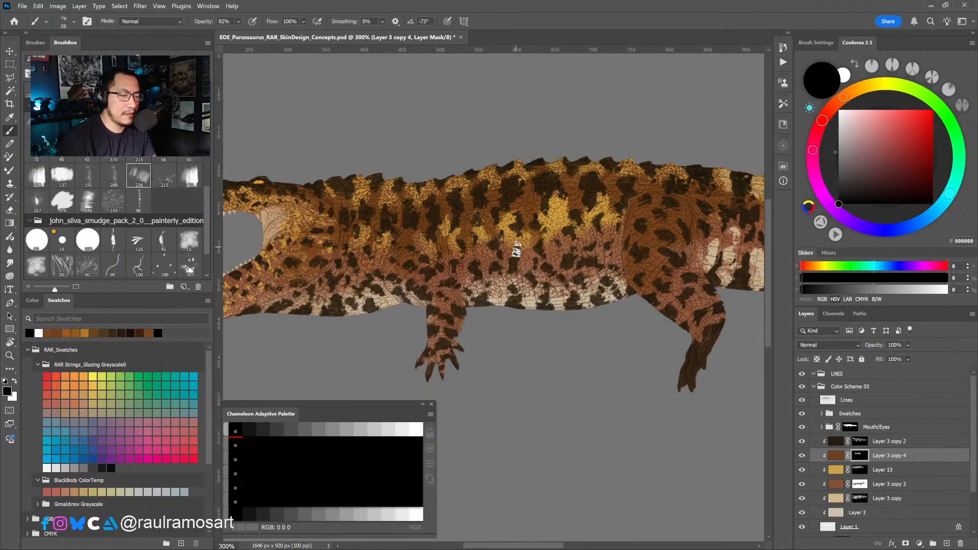
key(x)
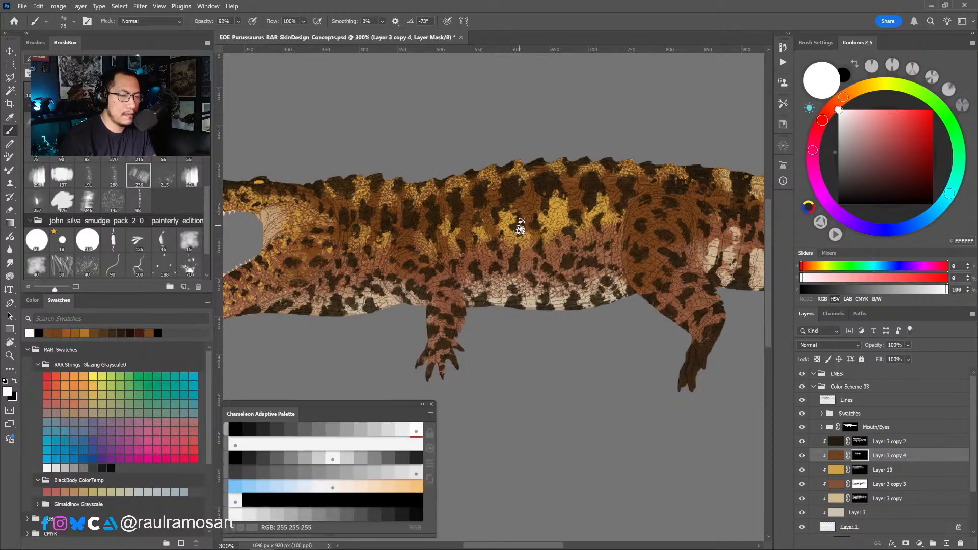
key(x)
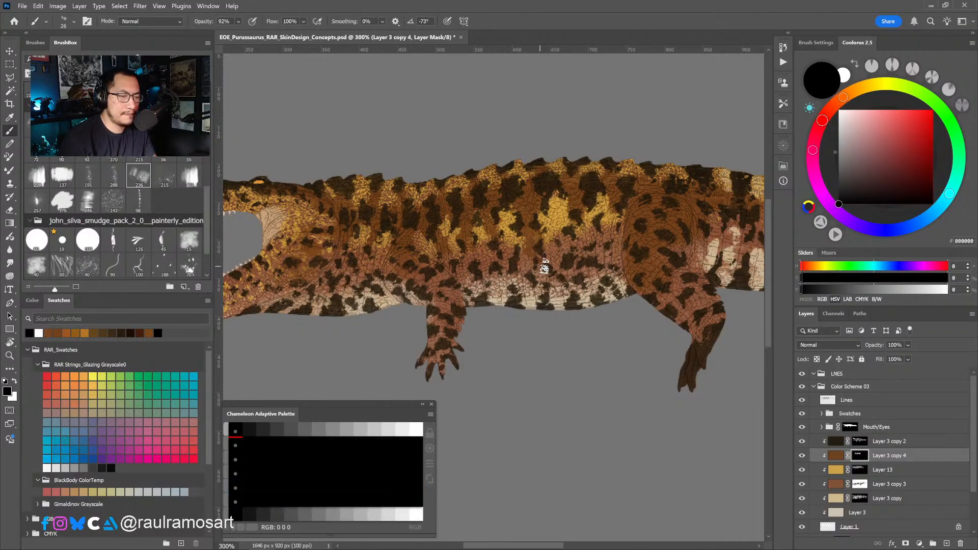
Refine the edges of the large golden patch on the rear flank in black and white on the Layer 3 copy 4 mask.
key(x)
key(x)
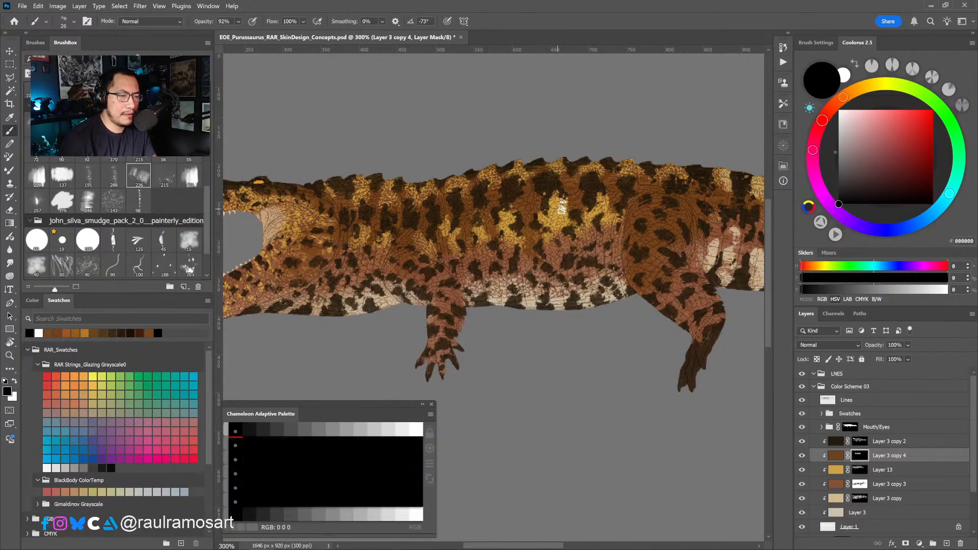
key(x)
key(x)
key(x)
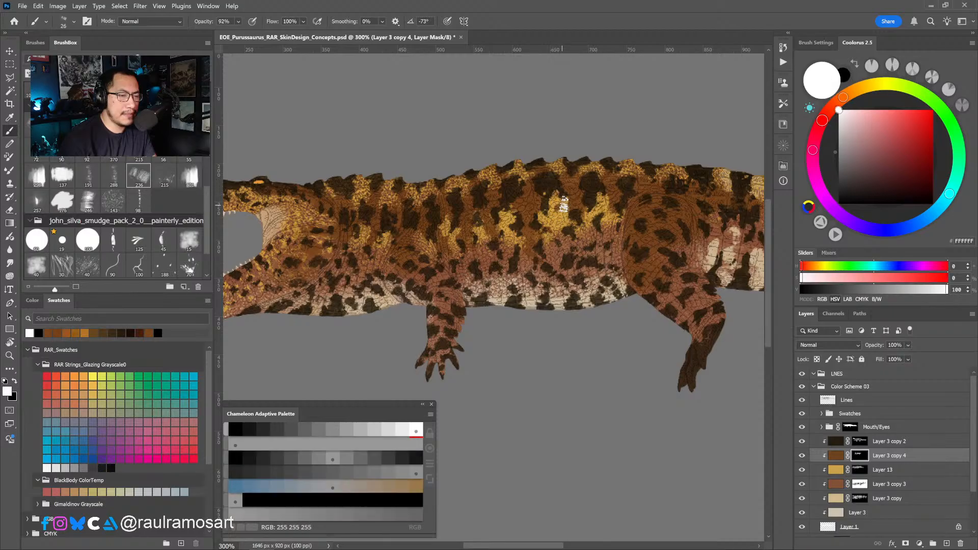
key(x)
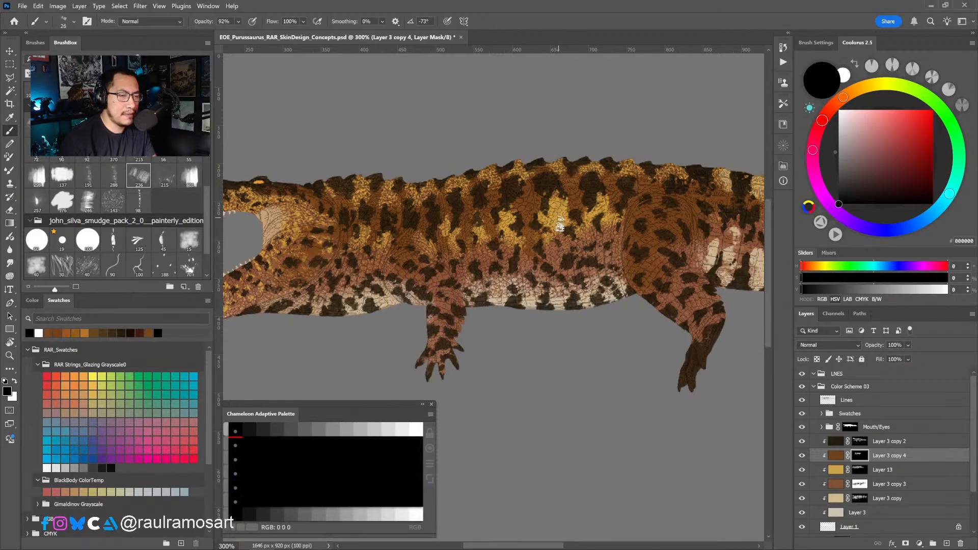
key(x)
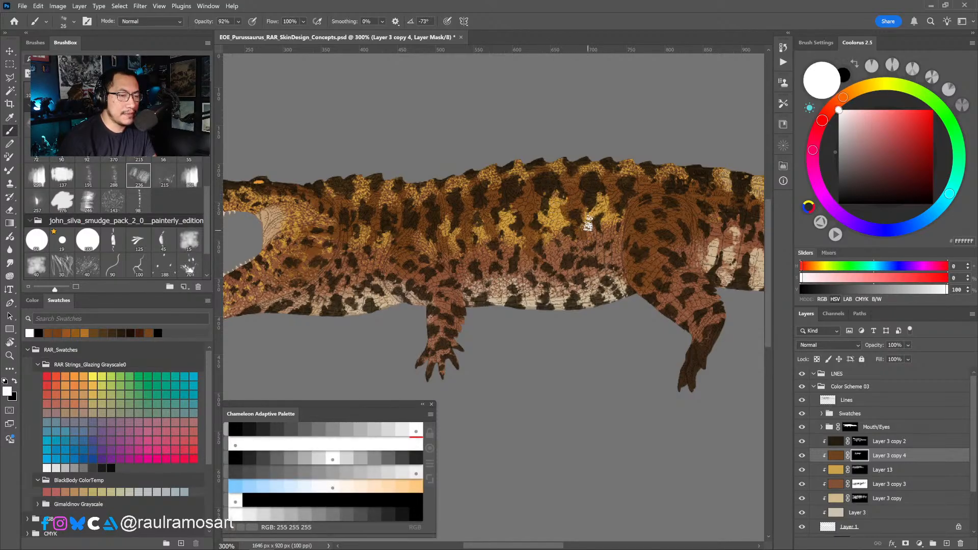
Blend brown around the rearmost golden patch ahead of the thigh with a 45 px brush, alternating white and black on the mask.
drag(588, 225, 592, 247)
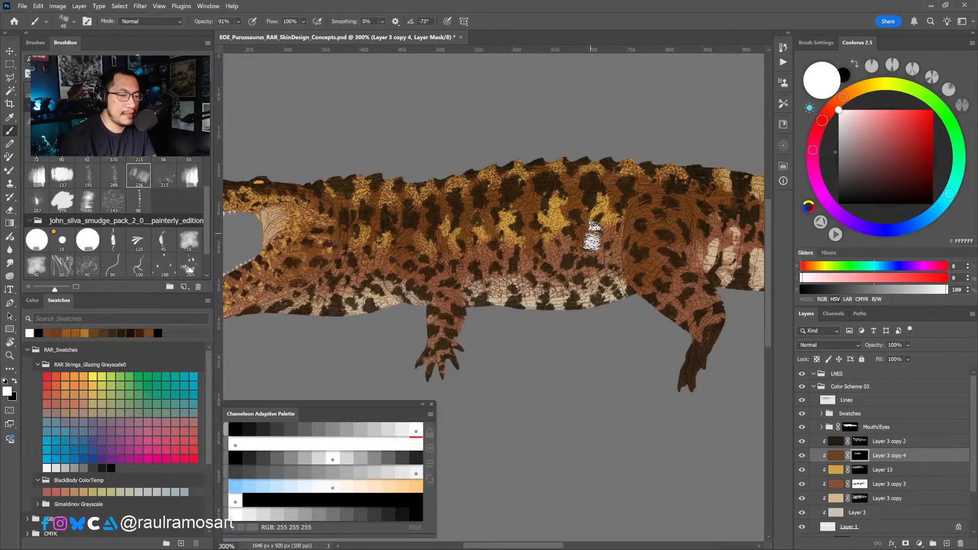
key(x)
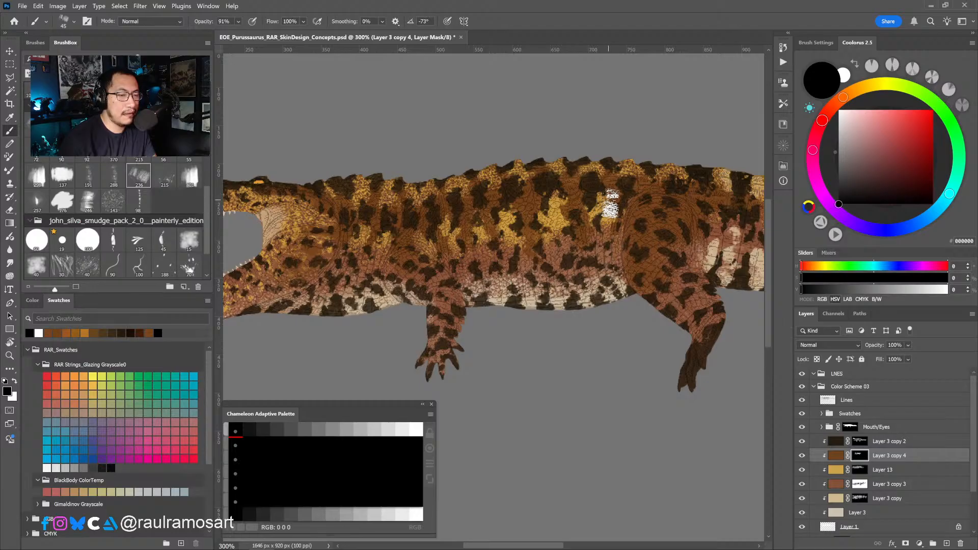
key(x)
key(x)
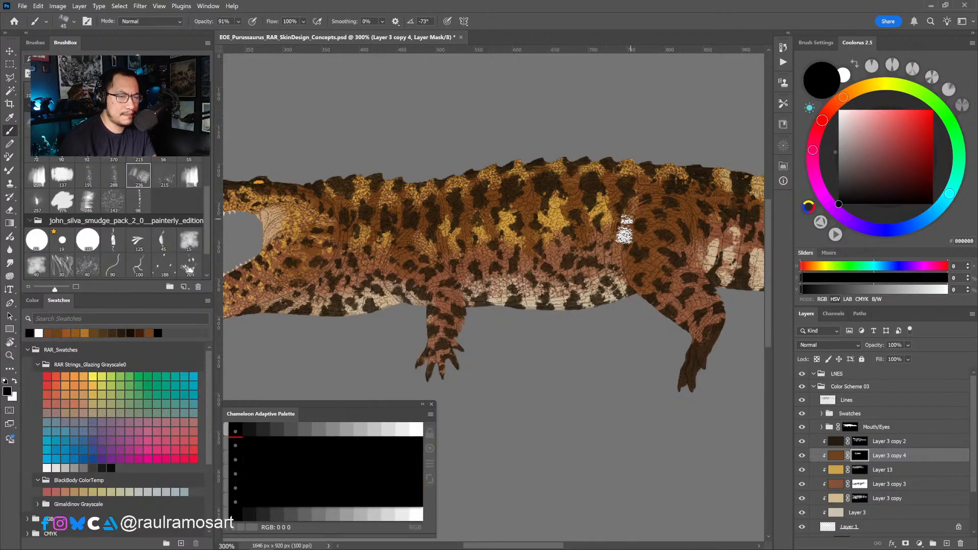
Rework the brown shading over the hip and towards the tail base in black and white, starting with a 30 px brush.
scroll(626, 229, up, 1)
scroll(626, 229, right, 2)
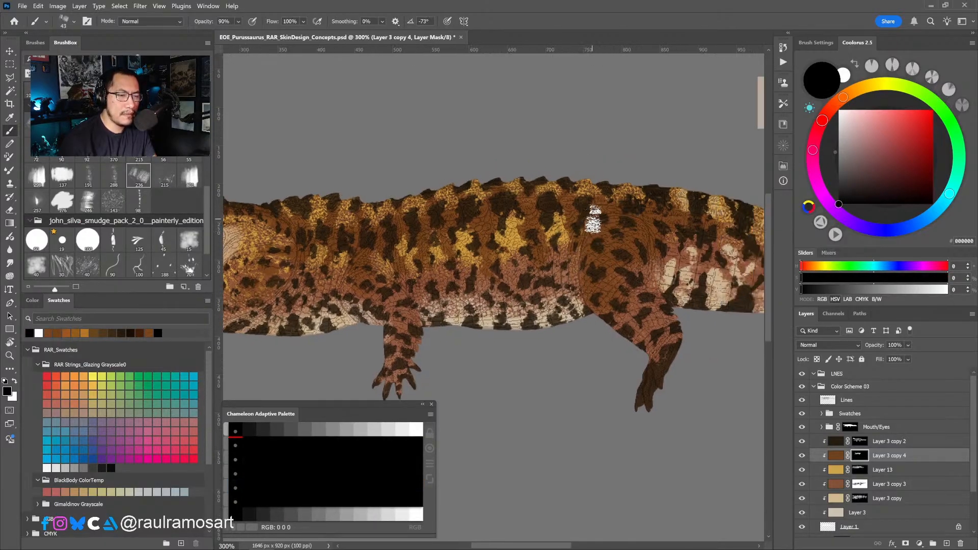
mouse_move(592, 219)
mouse_down()
mouse_move(583, 214)
mouse_move(587, 230)
mouse_move(625, 223)
mouse_up()
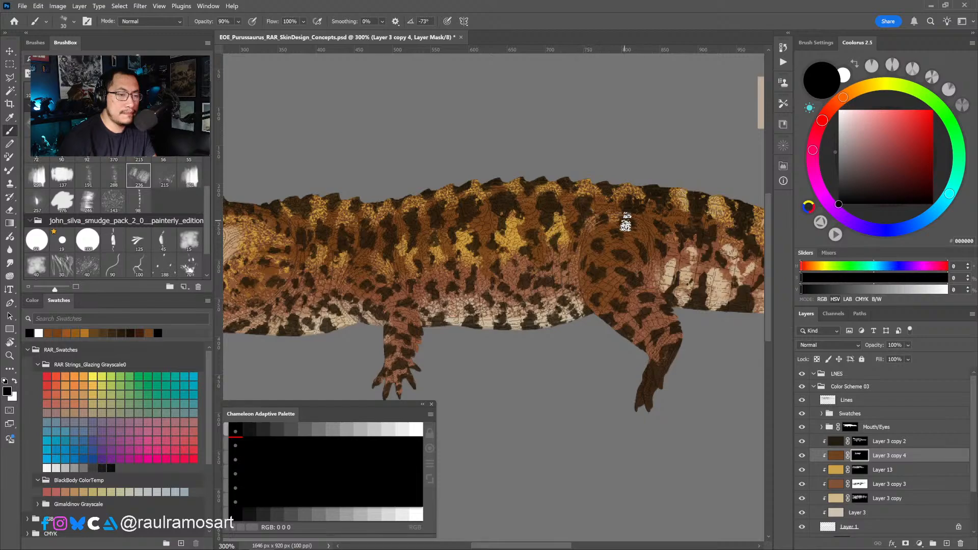
key(x)
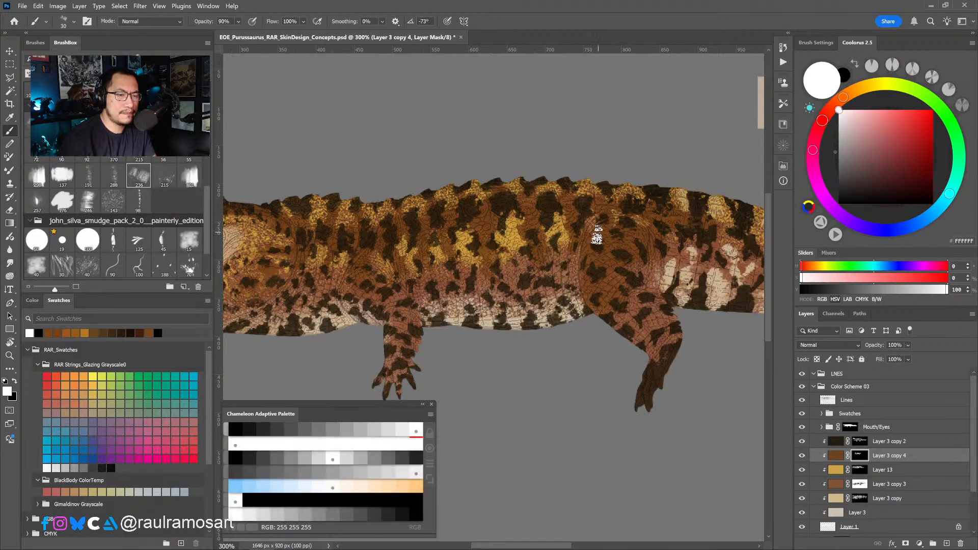
key(x)
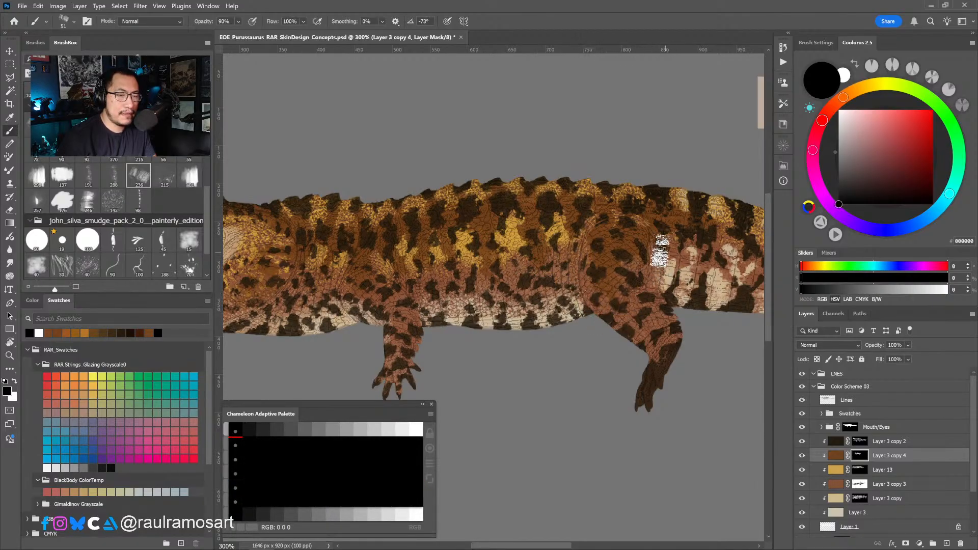
Adjust the brown shading on the shoulder and upper front leg with a 51 px brush in white and black on the mask.
drag(595, 323, 641, 323)
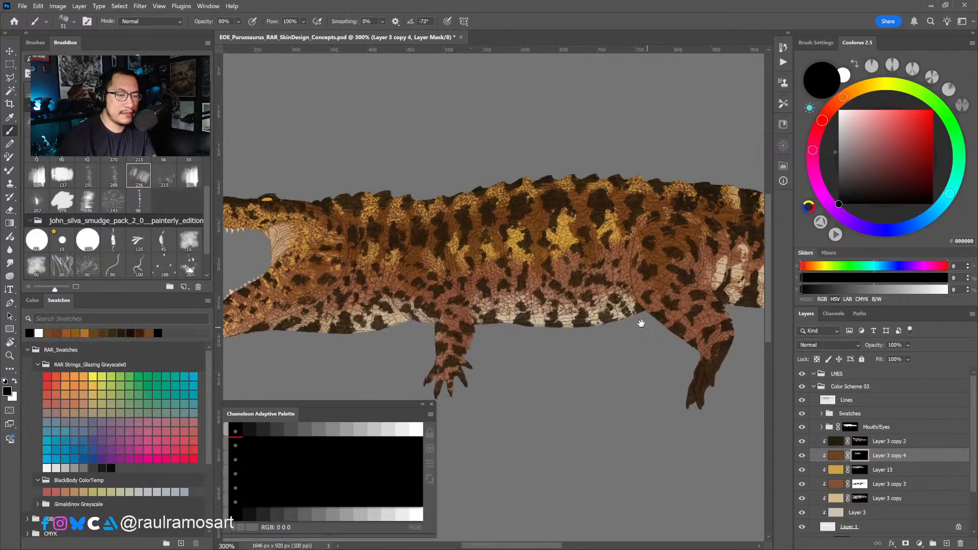
key(x)
drag(462, 300, 463, 320)
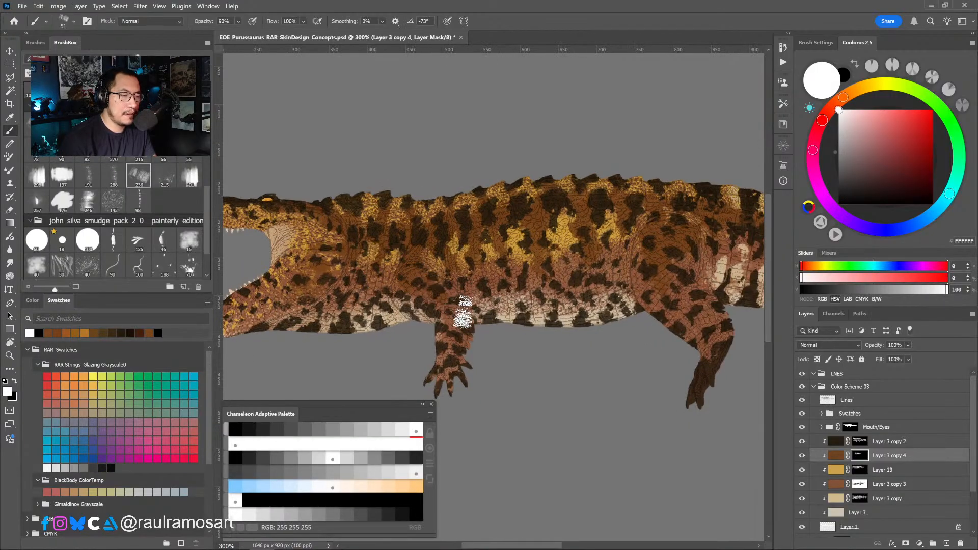
key(x)
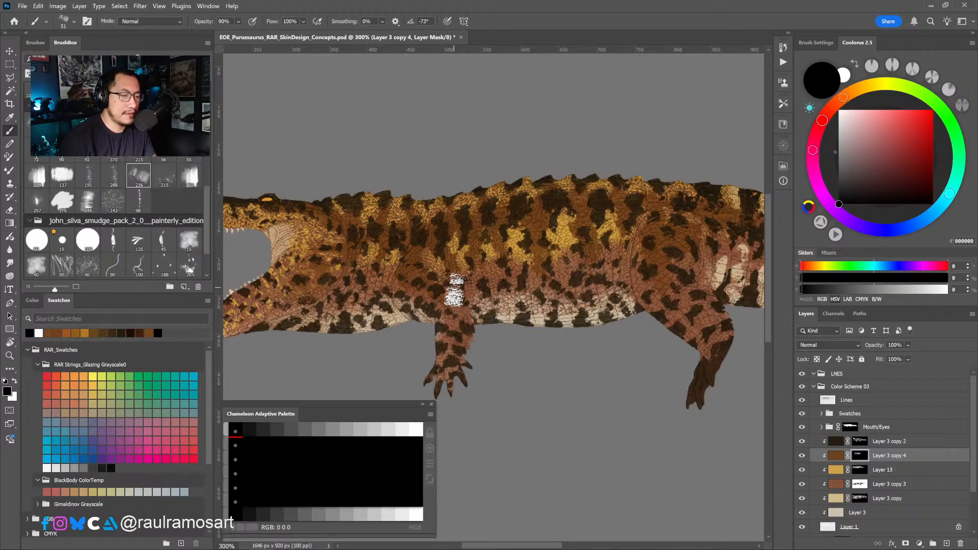
Refine the brown shading on the neck, jaw and snout on the Layer 3 copy 4 mask, using white at 12 px and 23 px.
drag(444, 301, 568, 310)
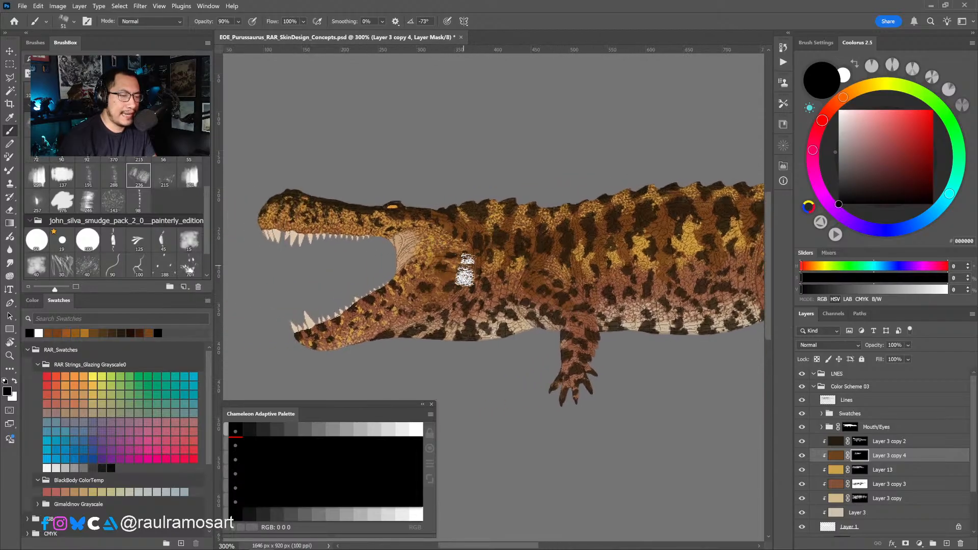
drag(464, 266, 445, 265)
key(x)
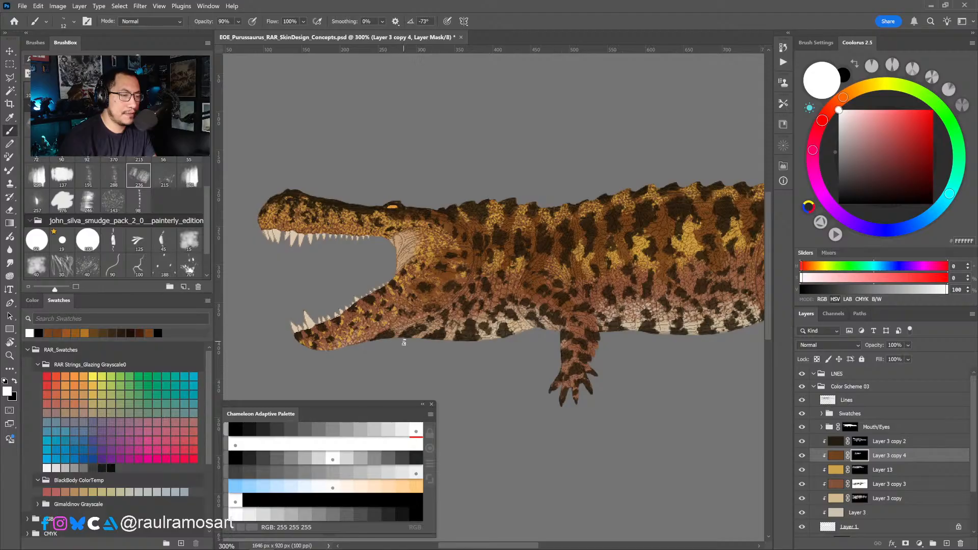
drag(371, 207, 376, 218)
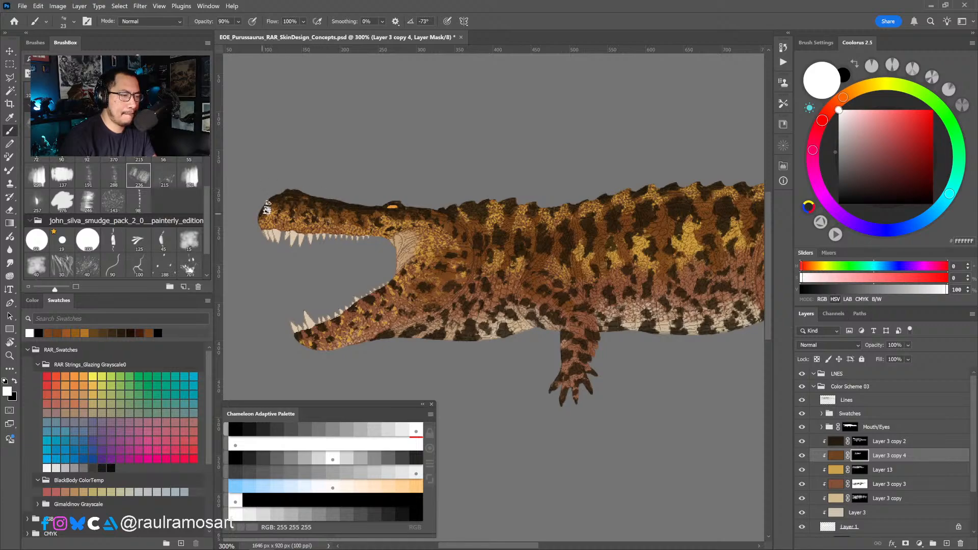
Paint golden highlights along the crest spikes of the rear tail in white on the Layer 13 mask with a 16 px brush.
scroll(465, 309, down, 3)
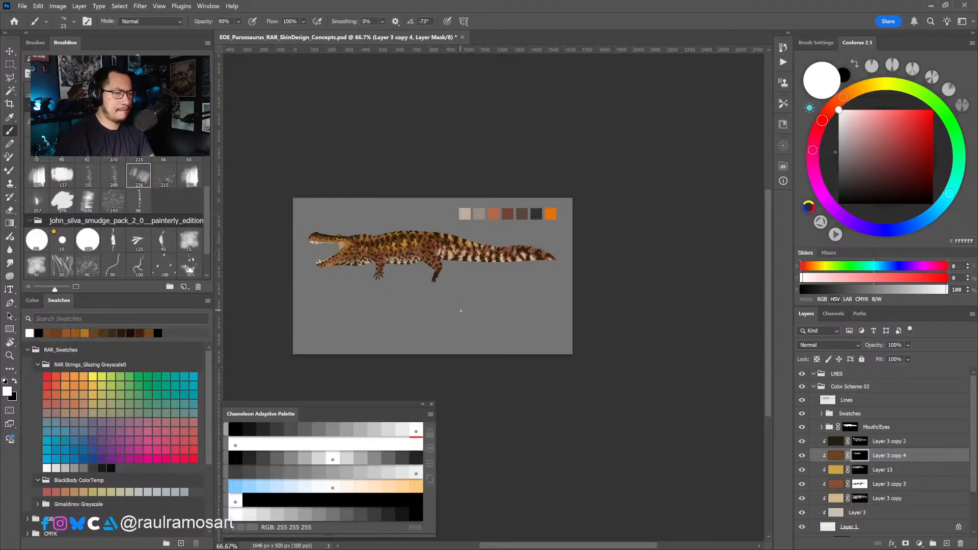
scroll(471, 246, up, 4)
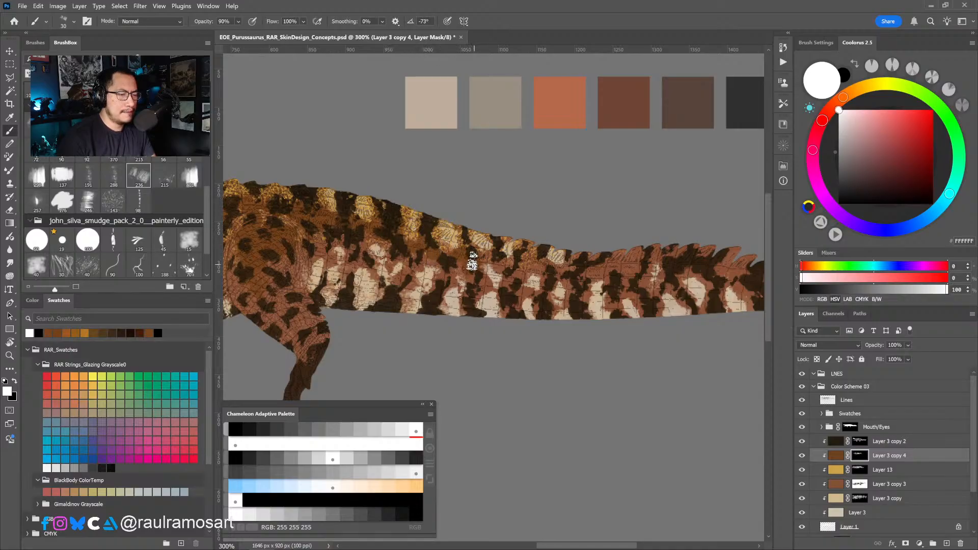
click(864, 469)
drag(621, 293, 562, 307)
drag(591, 259, 577, 265)
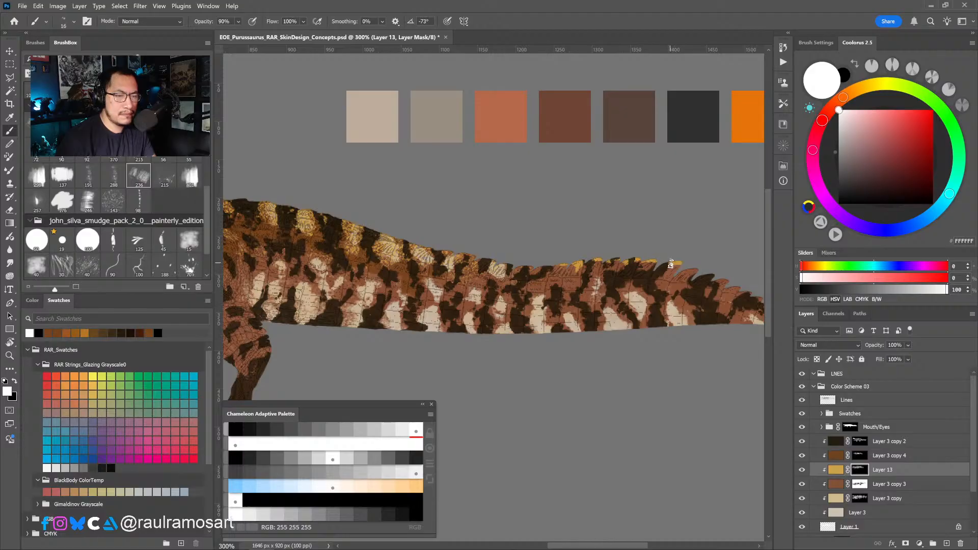
drag(661, 289, 624, 271)
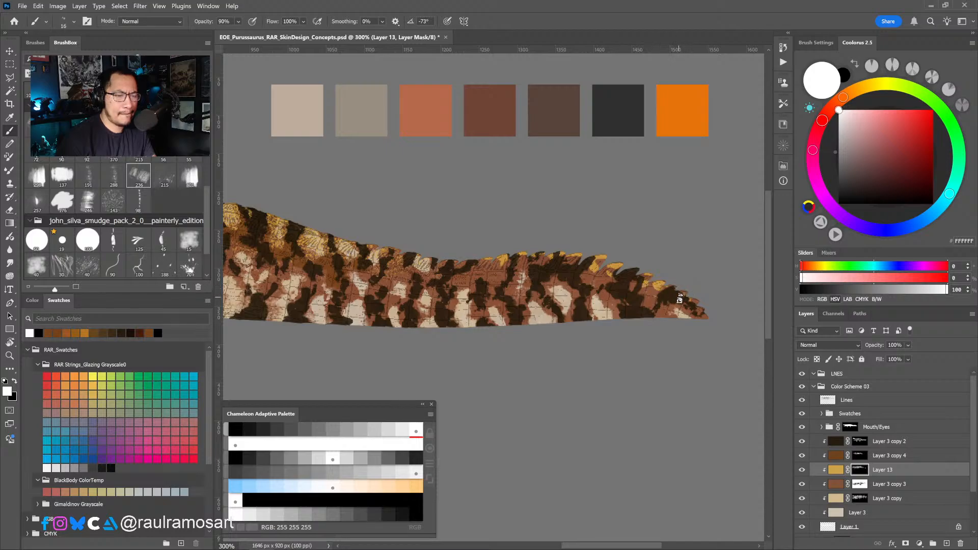
Build up a golden patch above the front leg with the speckled texture brush at 17 px, using black and white on the mask.
click(112, 201)
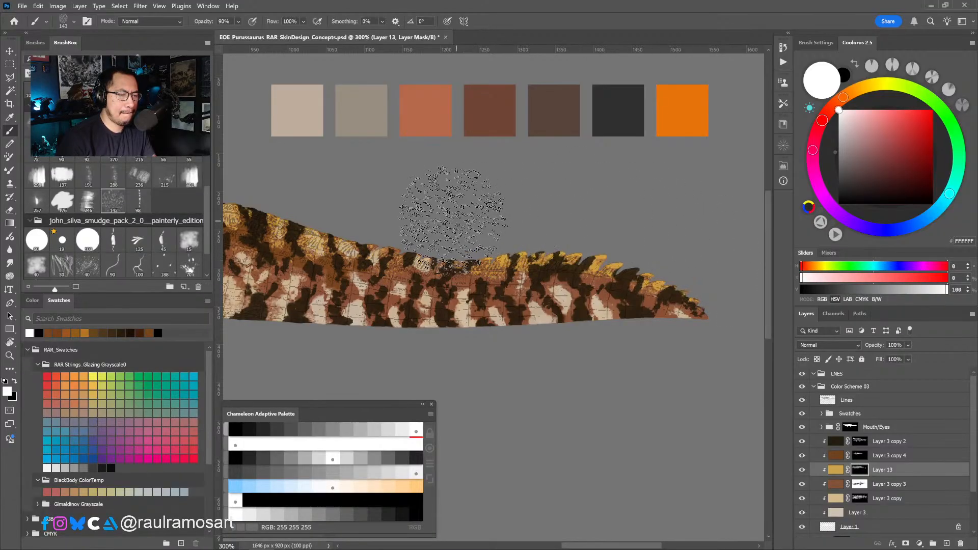
alt+click(460, 225)
alt+click(460, 225)
alt+click(460, 225)
drag(459, 224, 628, 221)
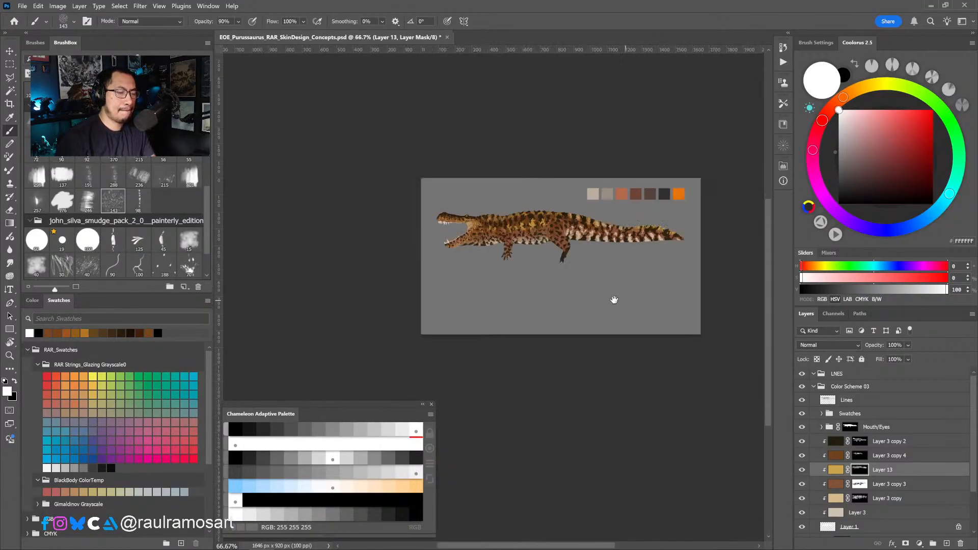
ctrl+click(553, 245)
drag(536, 285, 561, 288)
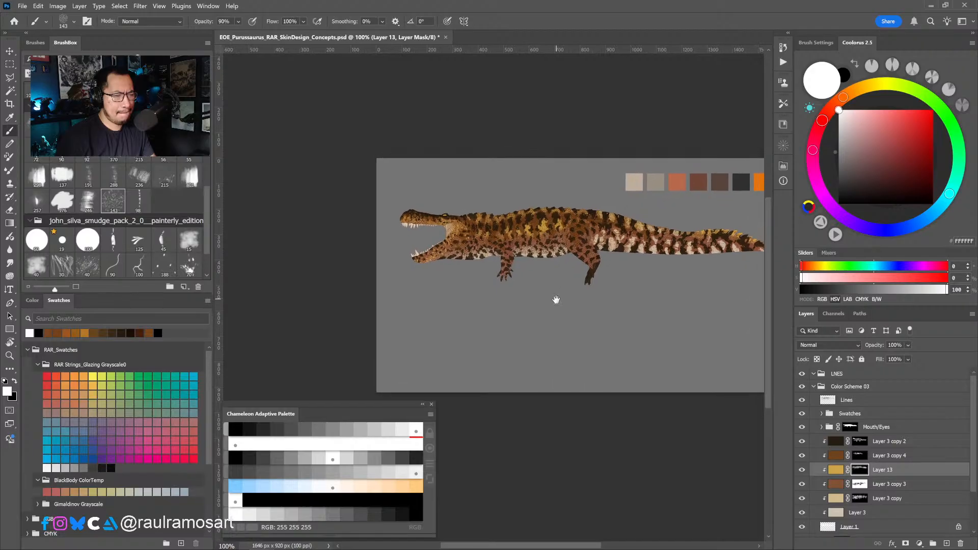
ctrl+click(503, 241)
ctrl+click(503, 241)
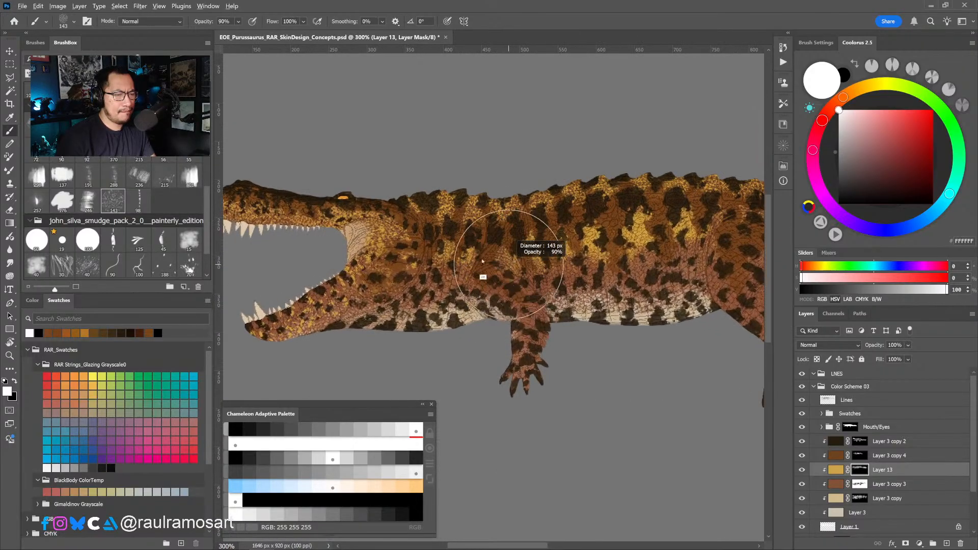
key(x)
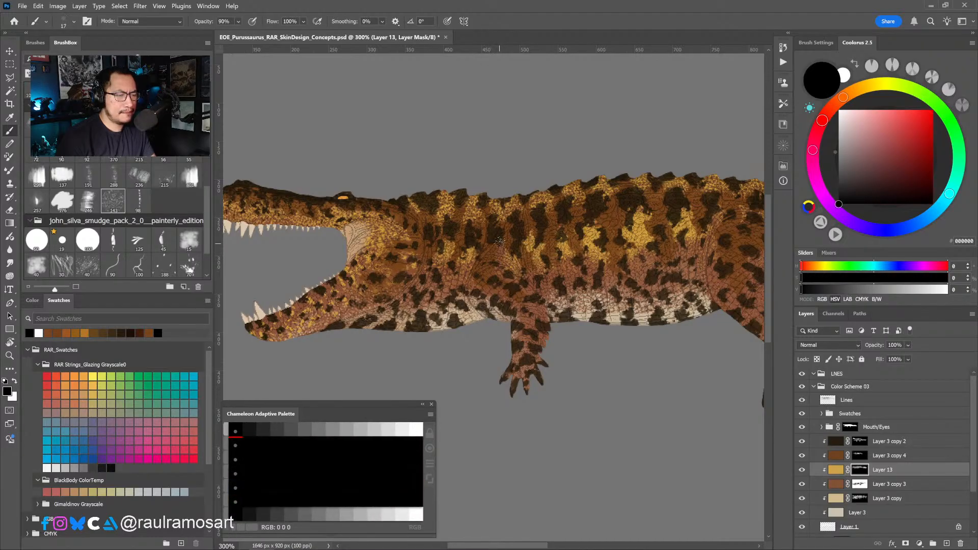
key(x)
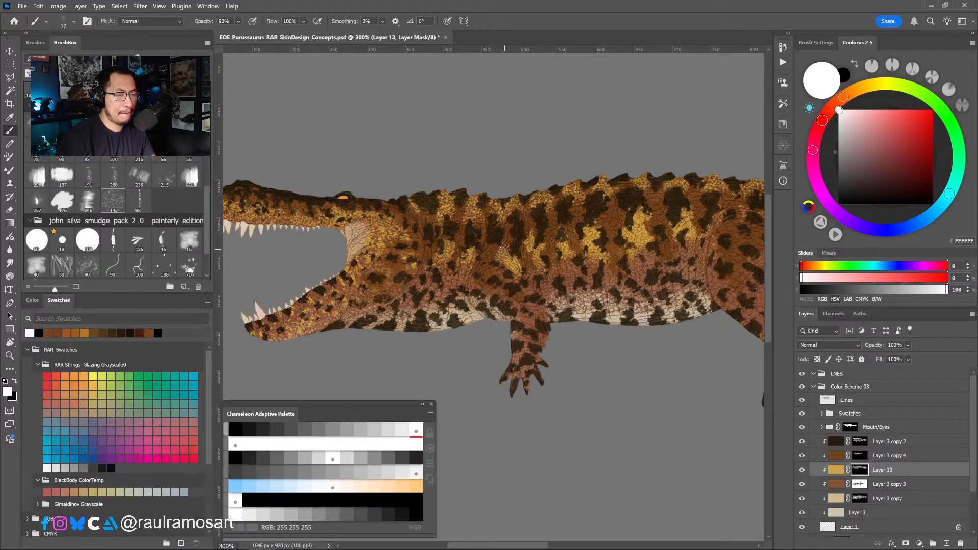
Shape the golden patches on the side of the neck with the 17 px speckled brush, alternating black and white.
key(x)
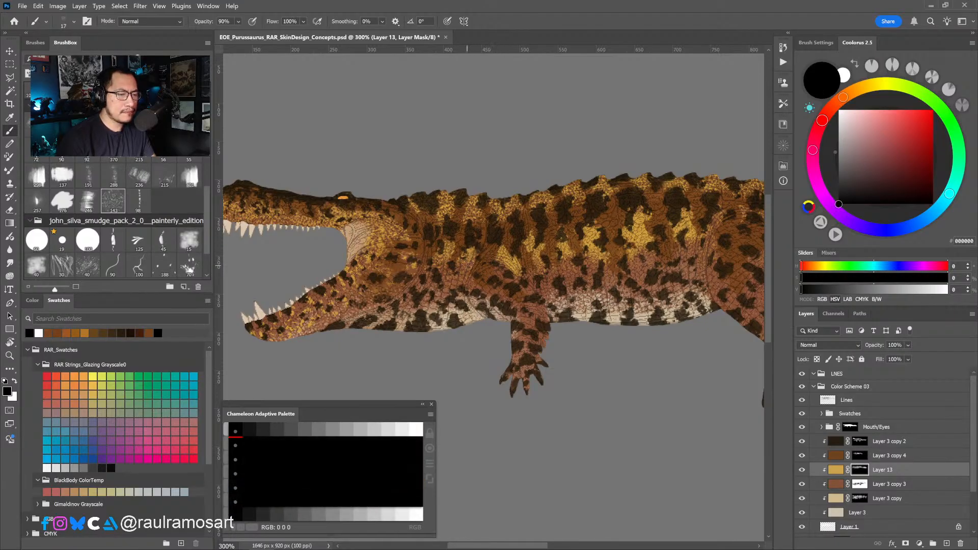
key(x)
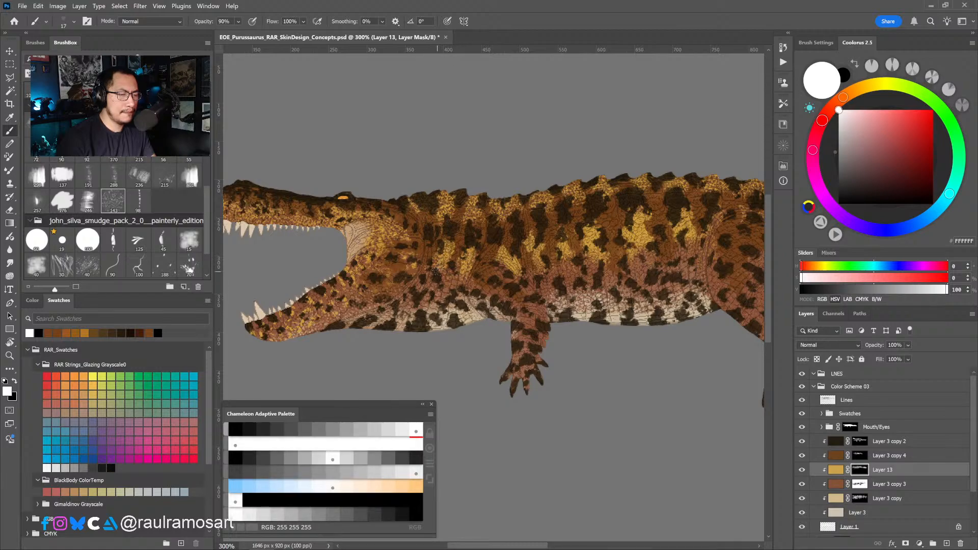
key(x)
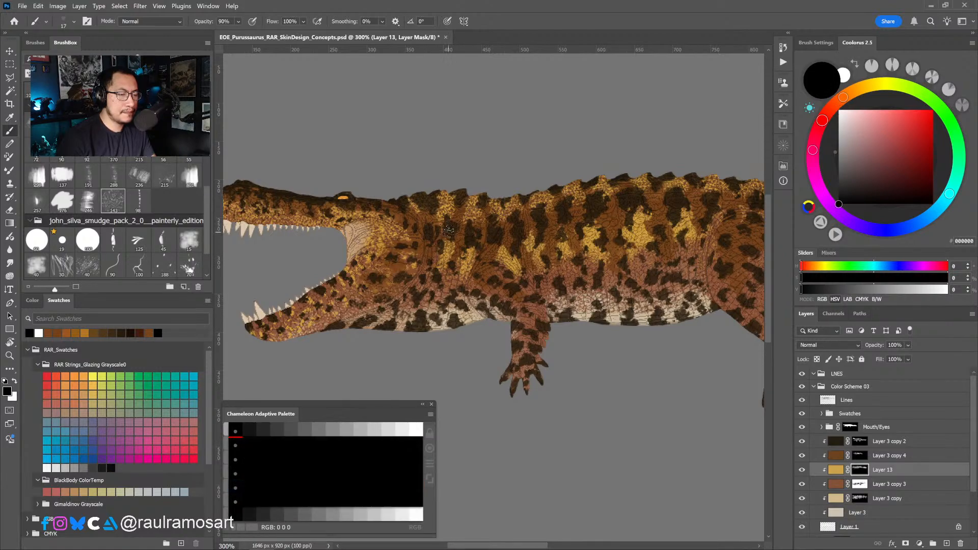
key(x)
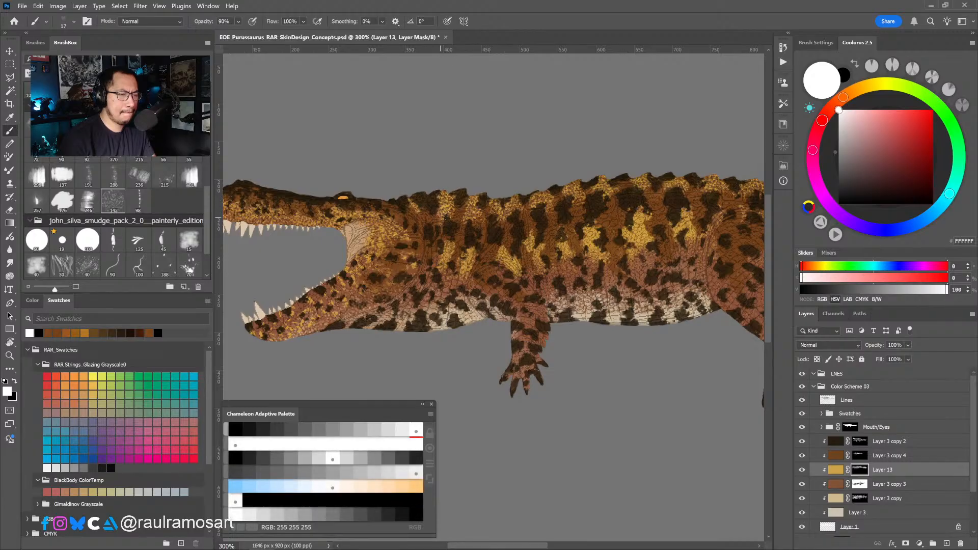
Refine the dark markings around the eye on the Layer 3 copy 2 mask with a 9 px brush in white and black.
alt+click(425, 230)
alt+click(425, 230)
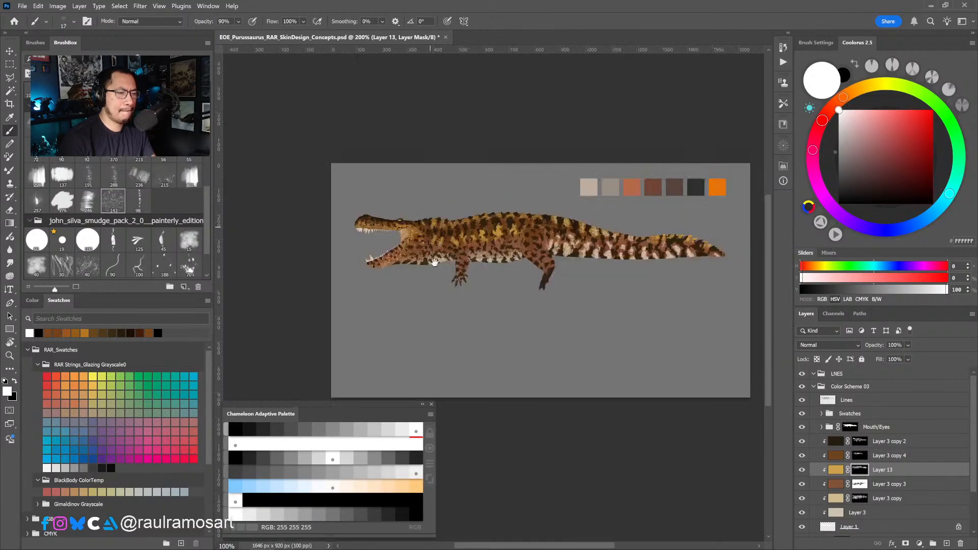
click(393, 219)
click(394, 219)
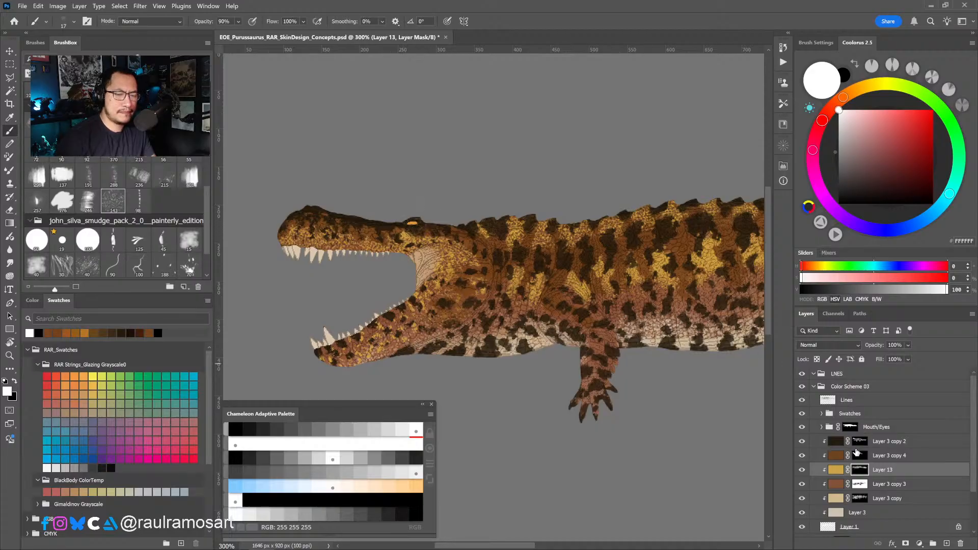
click(860, 443)
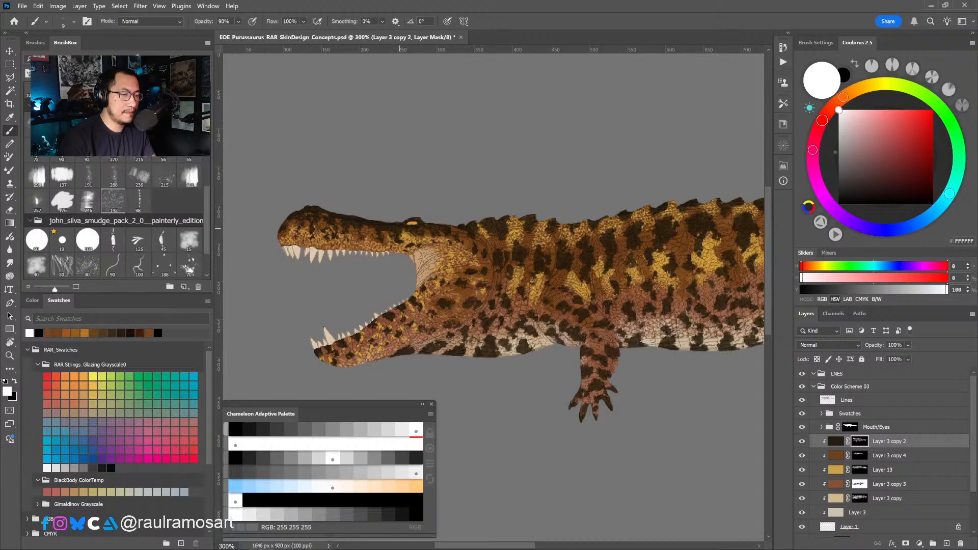
key(x)
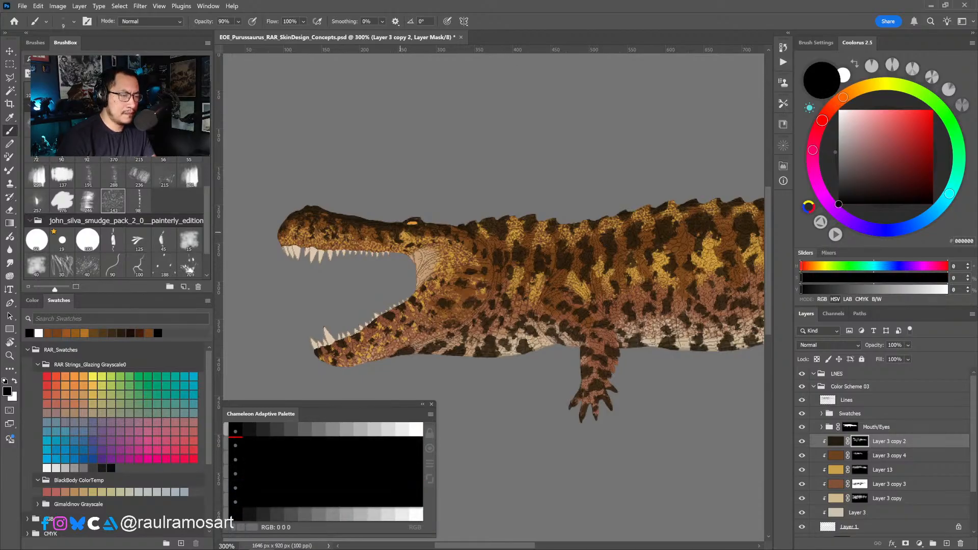
key(x)
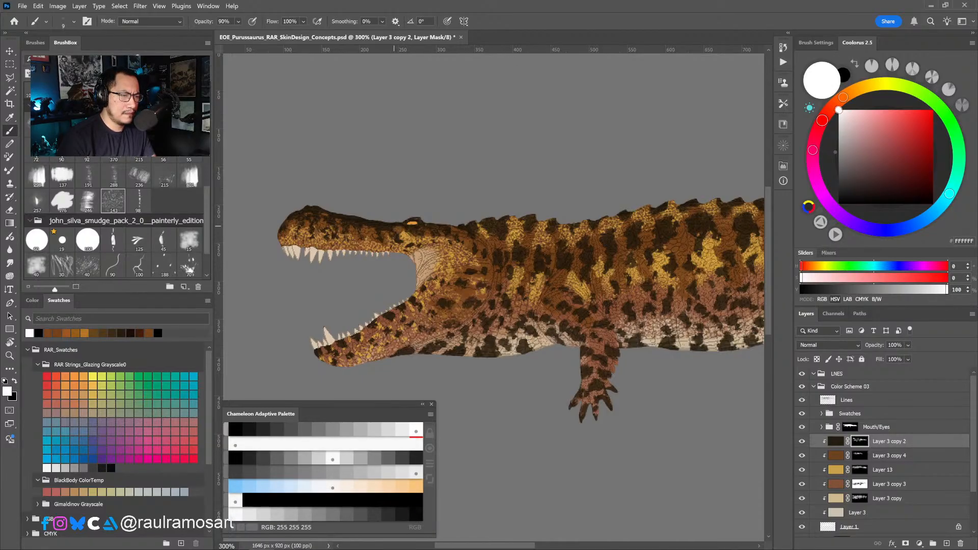
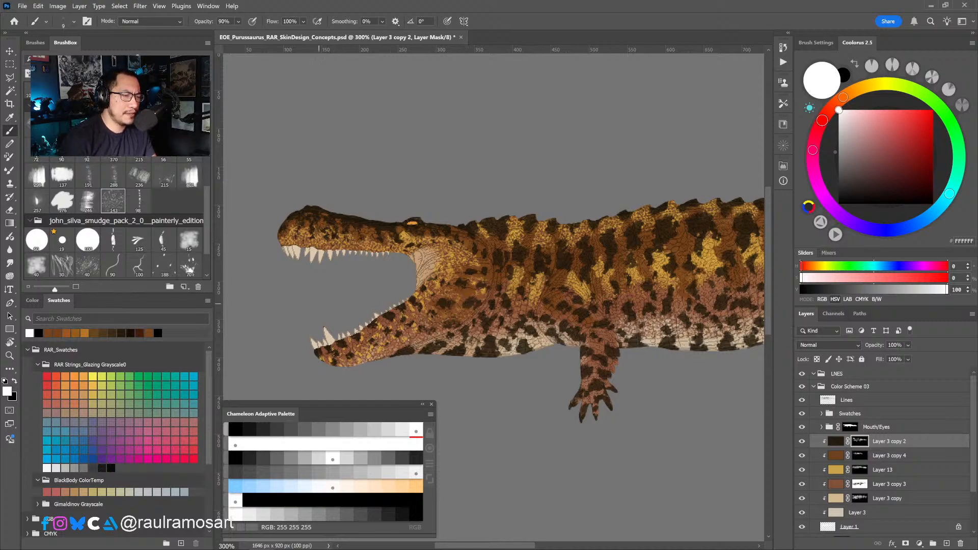
Check Layer 3 copy 2's visibility and soften the brown shading on the thigh in black on the Layer 3 copy 4 mask at 39 px.
mouse_move(525, 293)
mouse_down()
mouse_move(469, 270)
mouse_move(425, 269)
mouse_up()
mouse_move(537, 273)
mouse_down()
mouse_move(478, 269)
mouse_move(488, 282)
mouse_up()
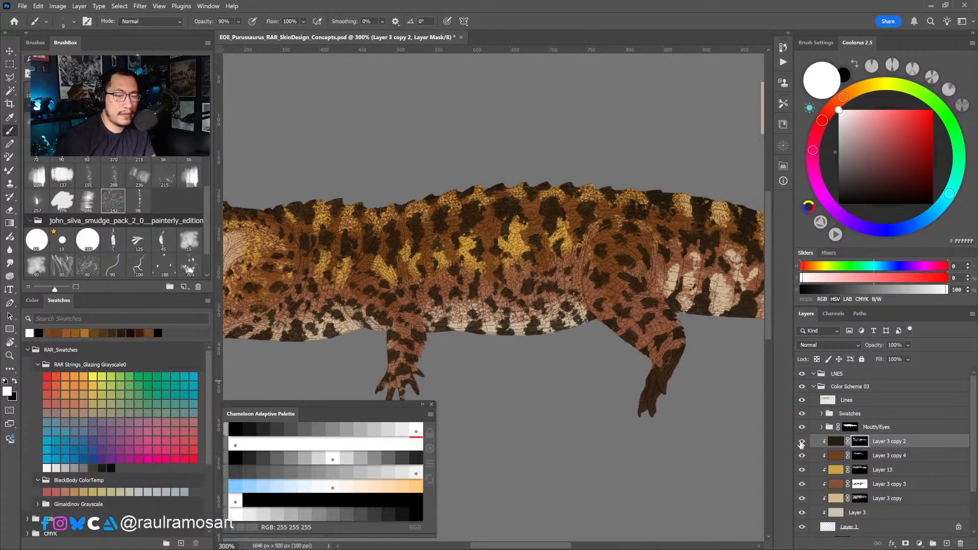
click(802, 441)
click(802, 441)
click(860, 458)
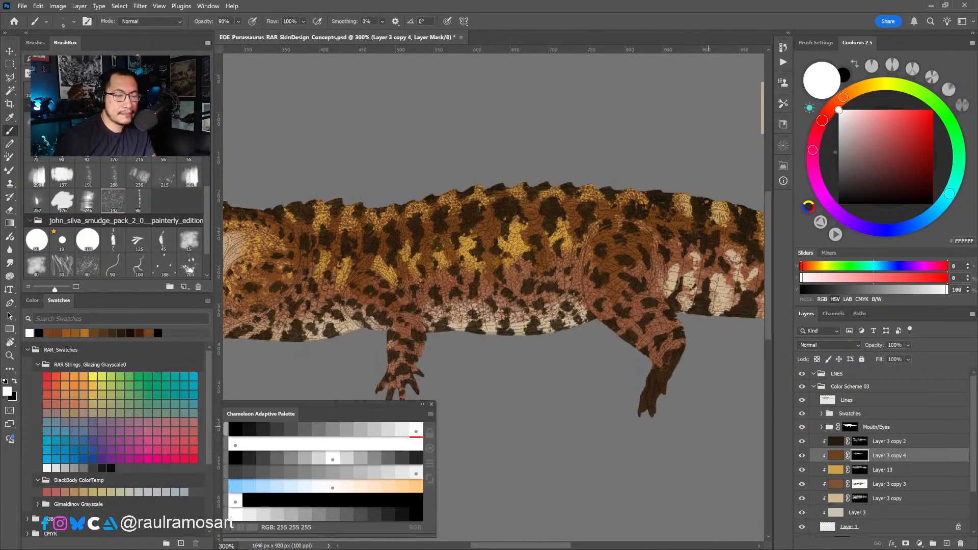
mouse_move(476, 280)
mouse_down()
mouse_move(494, 293)
mouse_move(501, 289)
mouse_move(491, 283)
mouse_move(492, 303)
mouse_move(497, 284)
mouse_up()
key(x)
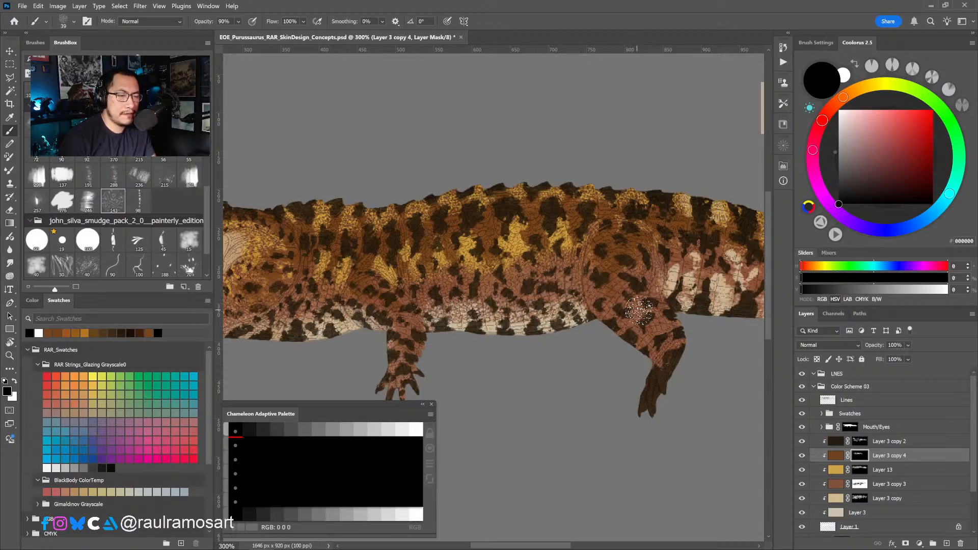
key(ctrl+minus)
drag(607, 327, 595, 315)
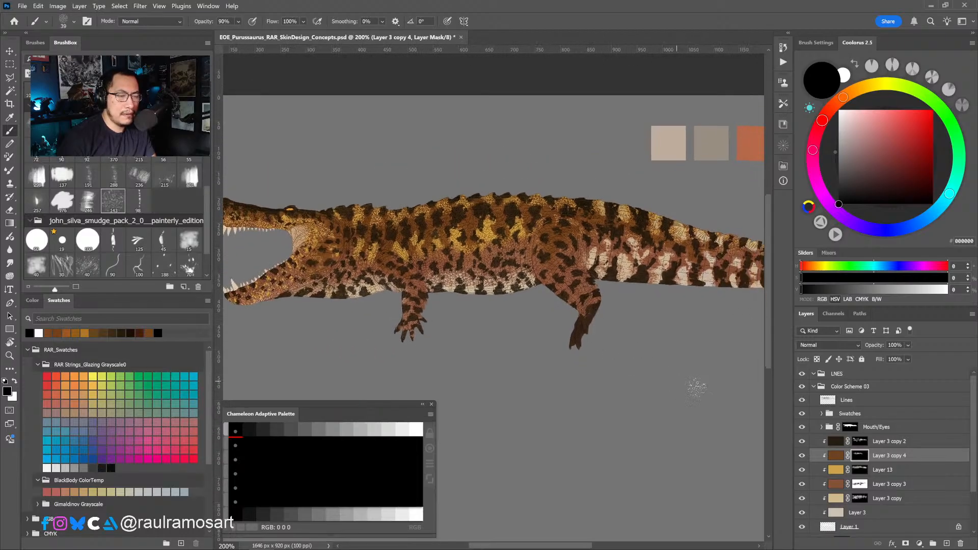
Hide Layer 3 copy 4 and paint more golden speckling across the back and flank in white on the Layer 13 mask.
click(802, 457)
click(802, 457)
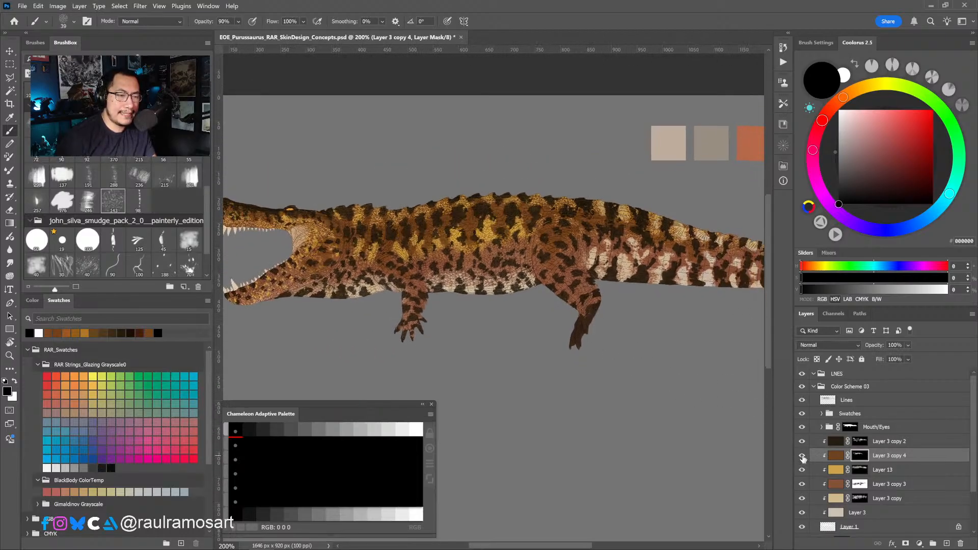
click(801, 456)
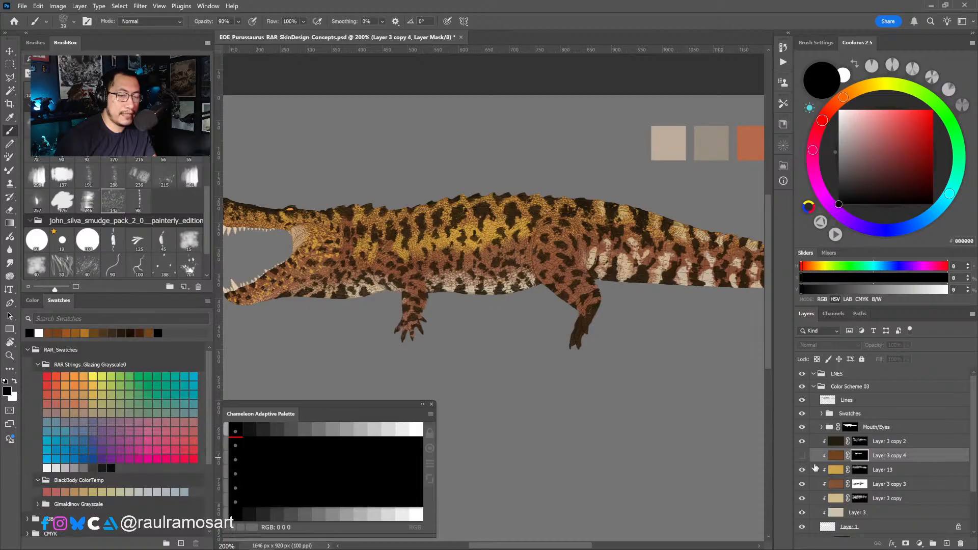
click(860, 469)
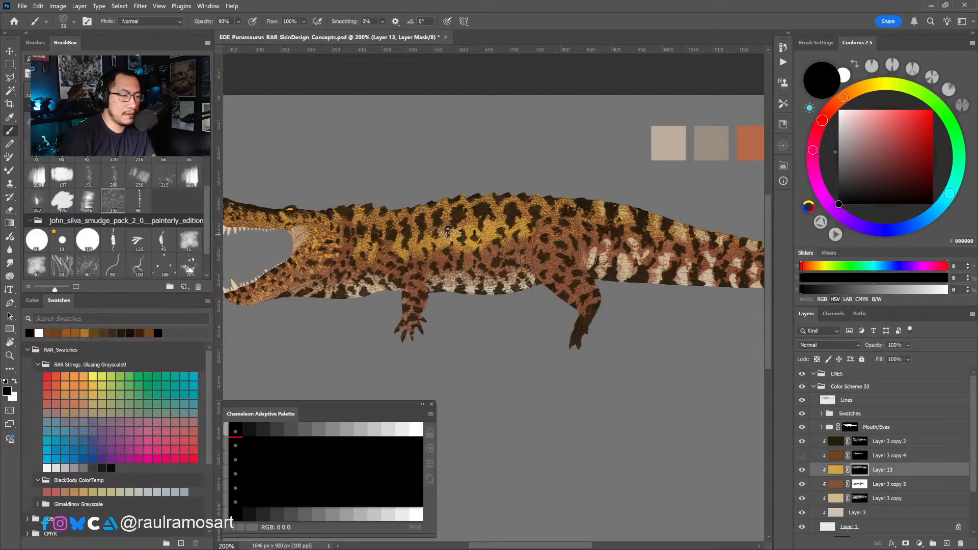
key(x)
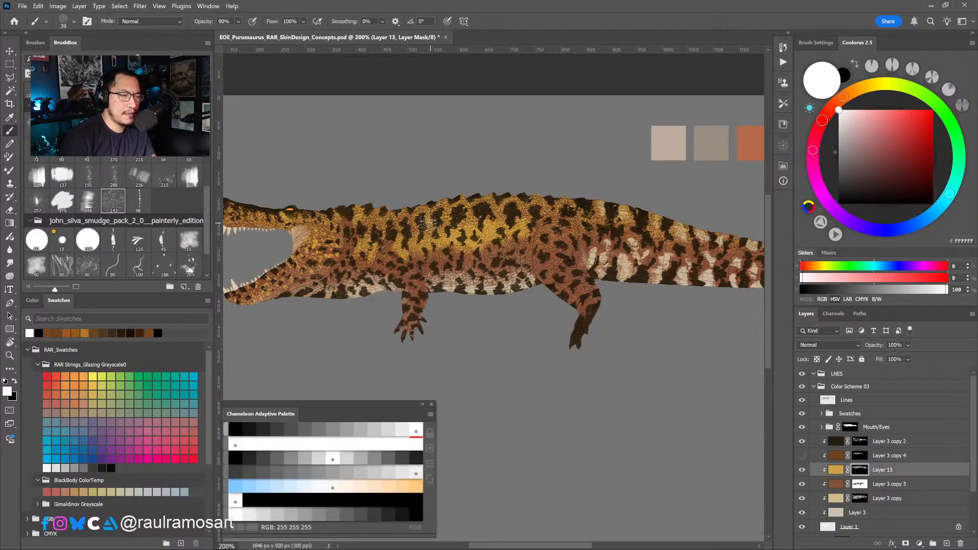
mouse_move(431, 223)
mouse_down()
mouse_move(410, 230)
mouse_move(402, 206)
mouse_move(391, 229)
mouse_move(374, 215)
mouse_up()
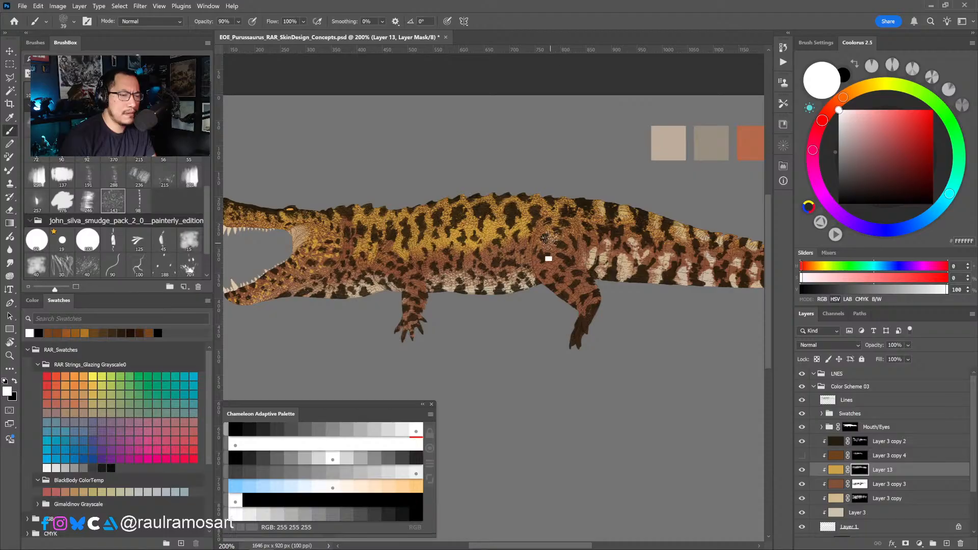
key(bracketleft)
mouse_move(551, 242)
mouse_down()
mouse_move(547, 259)
mouse_move(560, 234)
mouse_move(543, 223)
mouse_move(586, 214)
mouse_move(518, 231)
mouse_up()
Extend the golden speckling along the upper edge of the tail with an 81 px brush in white, and show Layer 3 copy 4 again.
key(space)
key(bracketright)
key(bracketright)
key(bracketright)
key(bracketright)
key(bracketright)
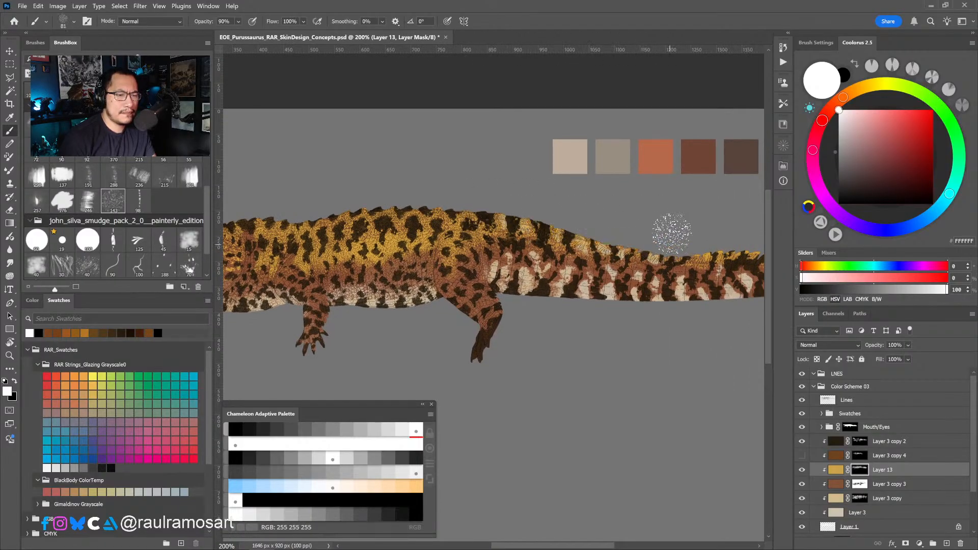
mouse_move(671, 233)
mouse_down()
mouse_move(611, 226)
mouse_move(688, 242)
mouse_move(624, 247)
mouse_move(646, 237)
mouse_move(680, 249)
mouse_up()
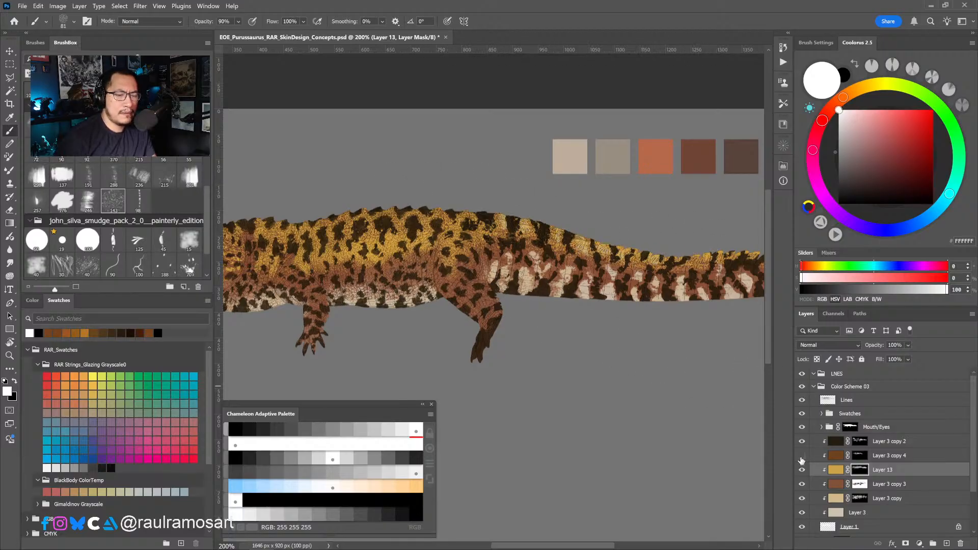
Check the whole design with the golden Layer 13 and the dark markings of Layer 3 copy 2 toggled off and on.
alt+click(640, 376)
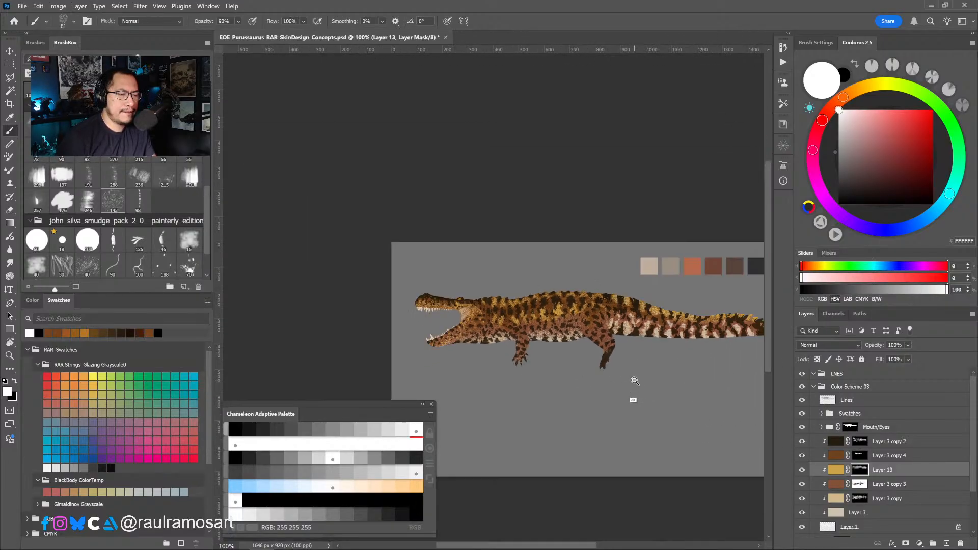
drag(627, 383, 601, 345)
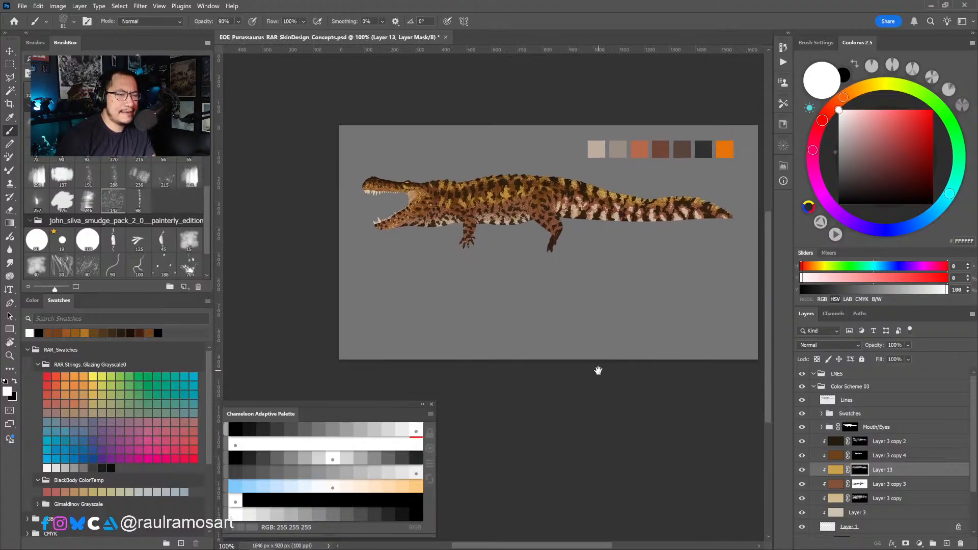
click(804, 469)
click(804, 470)
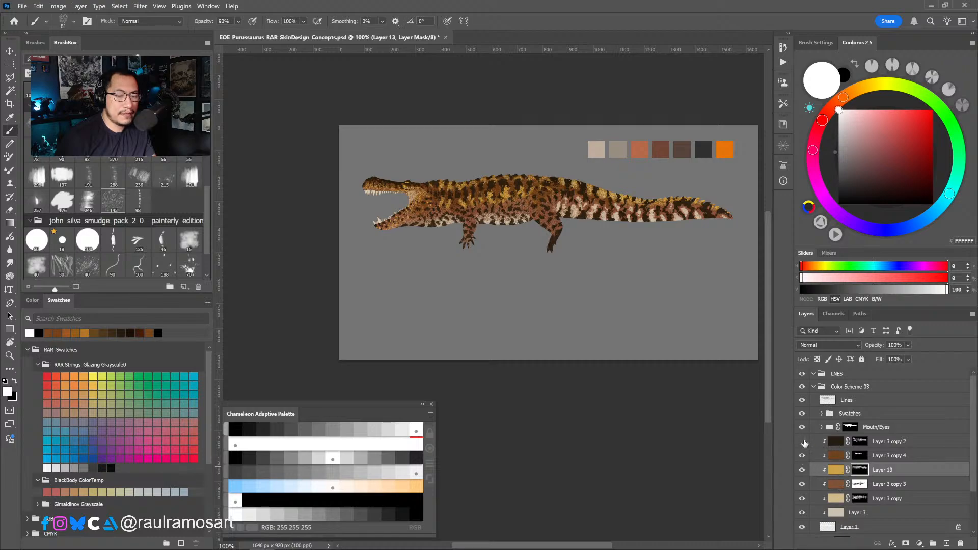
click(803, 441)
click(803, 442)
click(803, 442)
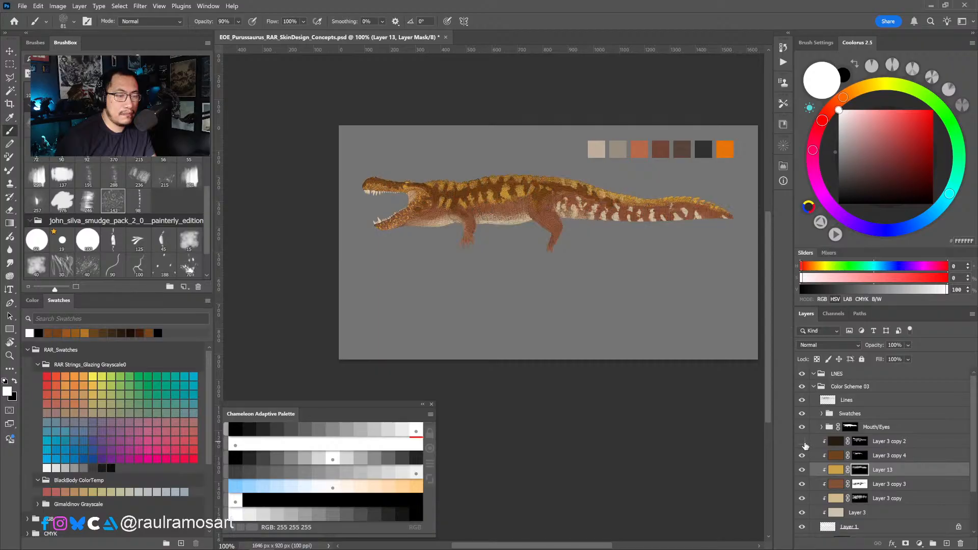
click(803, 442)
Duplicate the dark markings layer, Layer 3 copy 2, and toggle the duplicate's visibility to check it.
click(948, 447)
key(ctrl+j)
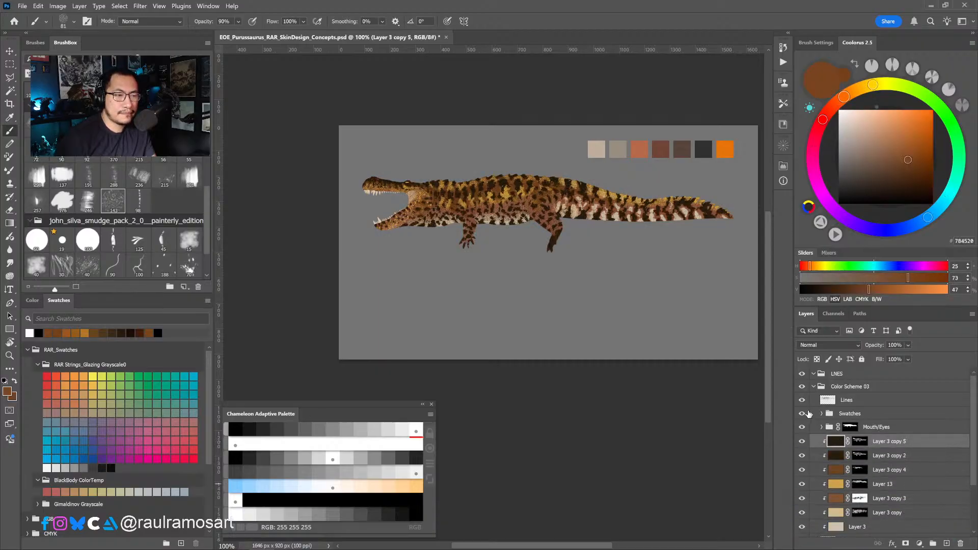
click(803, 442)
click(803, 442)
Hide the duplicate and try a Gaussian Blur on the Layer 3 copy 2 mask to soften the dark markings.
click(860, 456)
scroll(505, 257, up, 1)
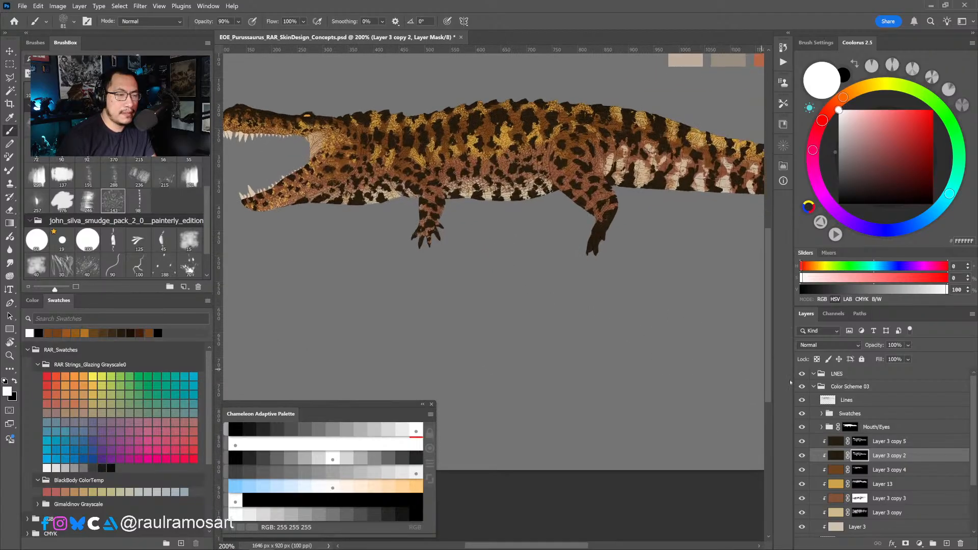
click(802, 441)
scroll(512, 290, up, 1)
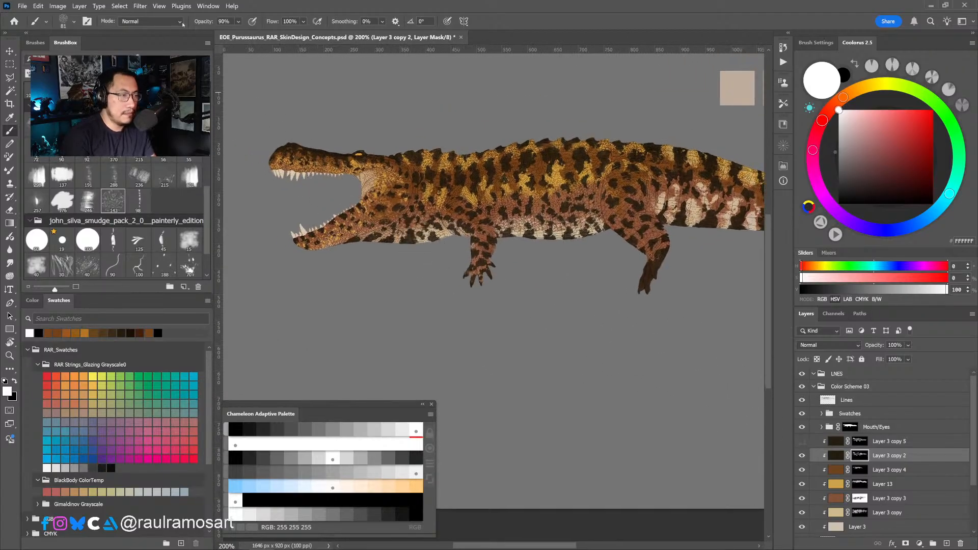
click(141, 6)
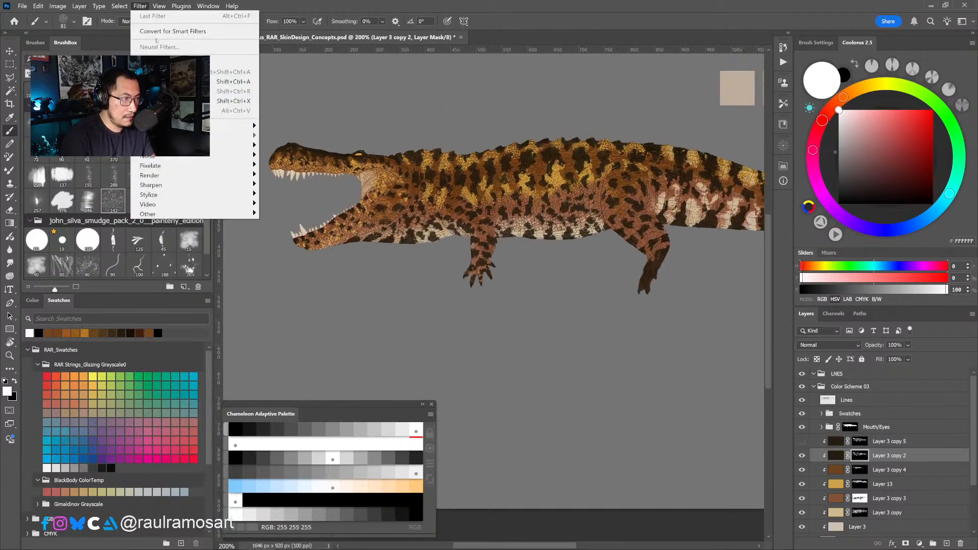
mouse_move(247, 126)
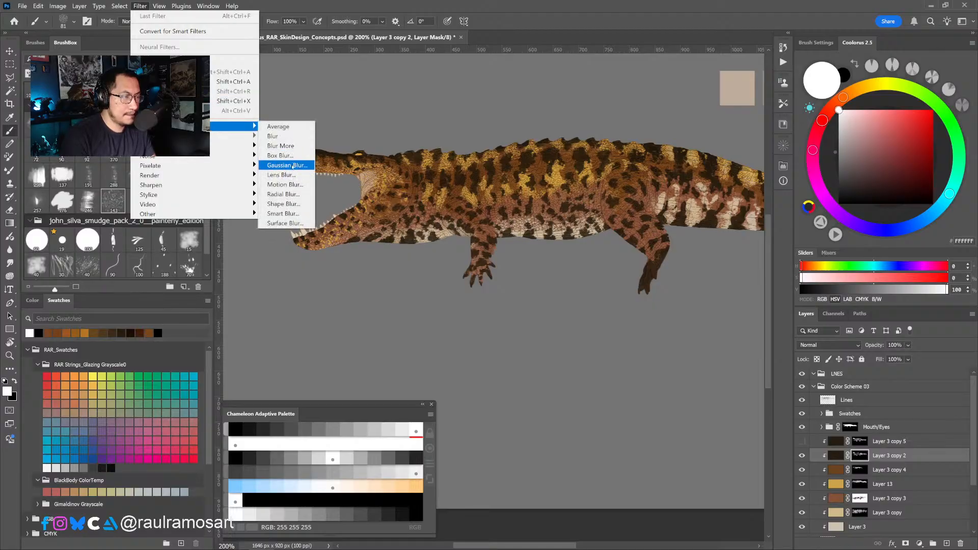
click(287, 165)
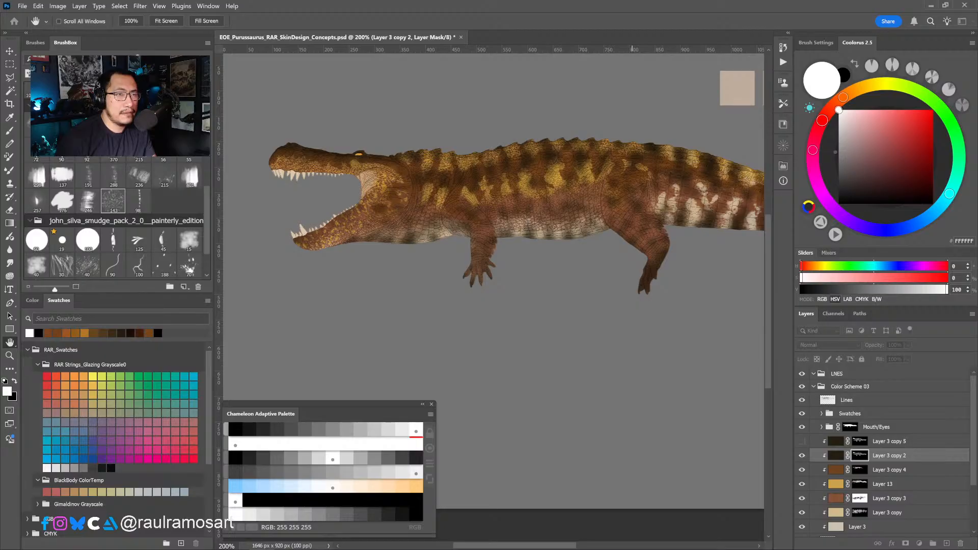
drag(633, 326, 422, 326)
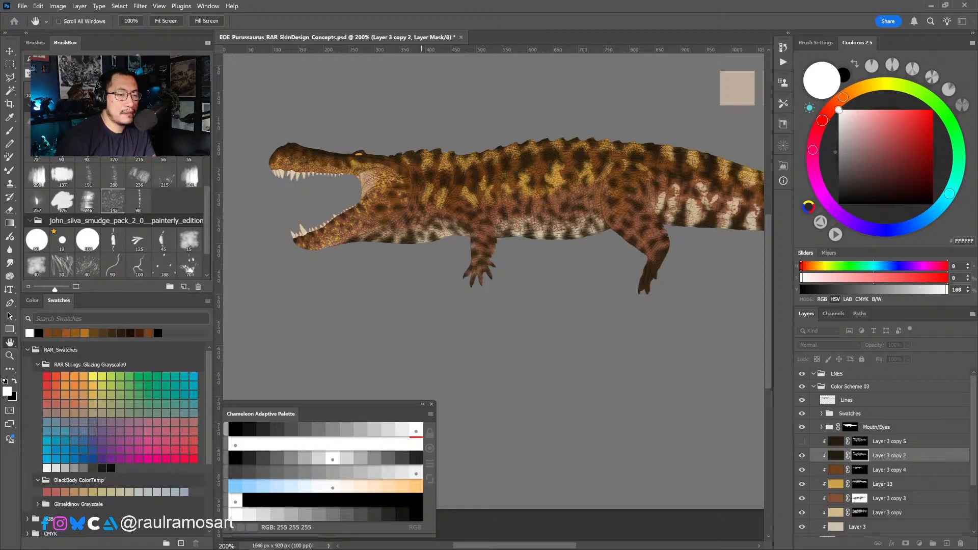
key(b)
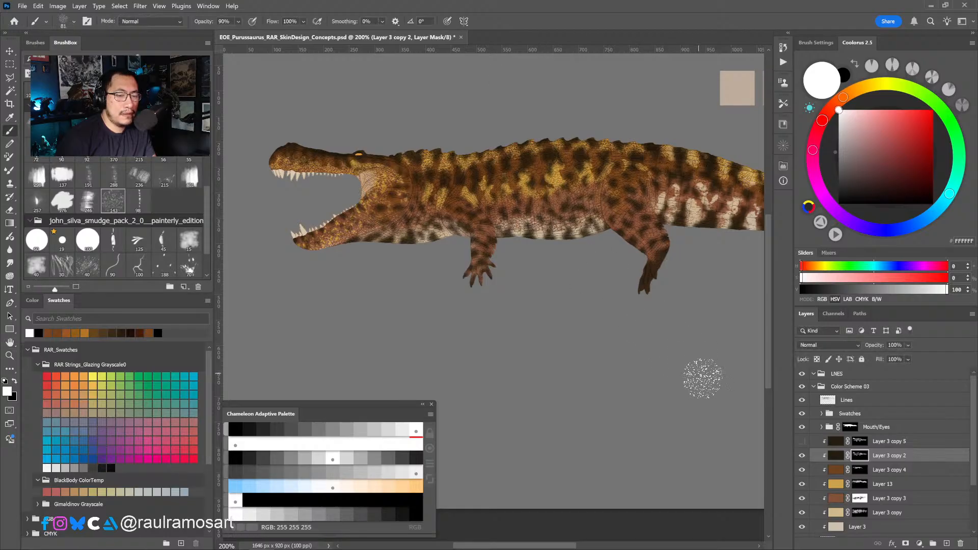
Fill Layer 3 copy 2 with a lighter, more saturated dark brown, #49300F.
click(838, 455)
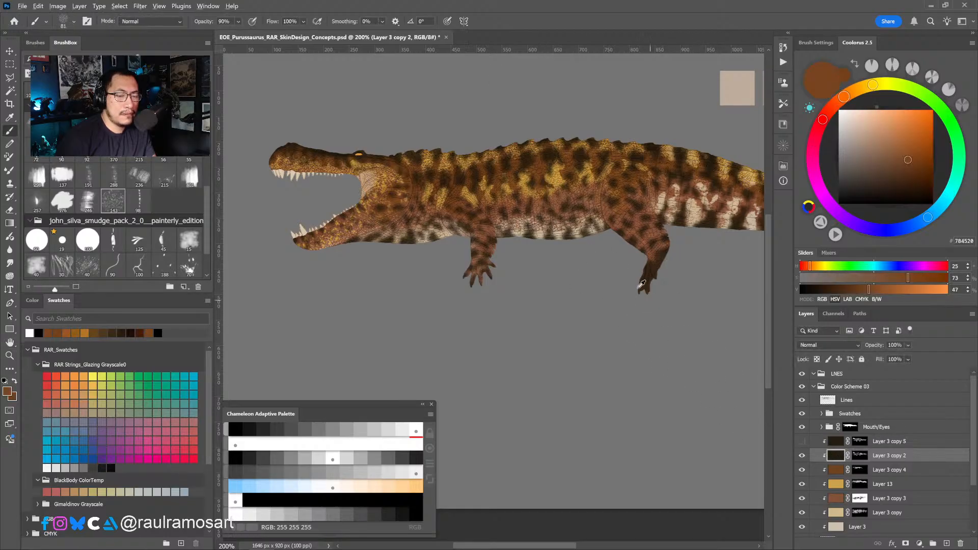
alt+click(595, 264)
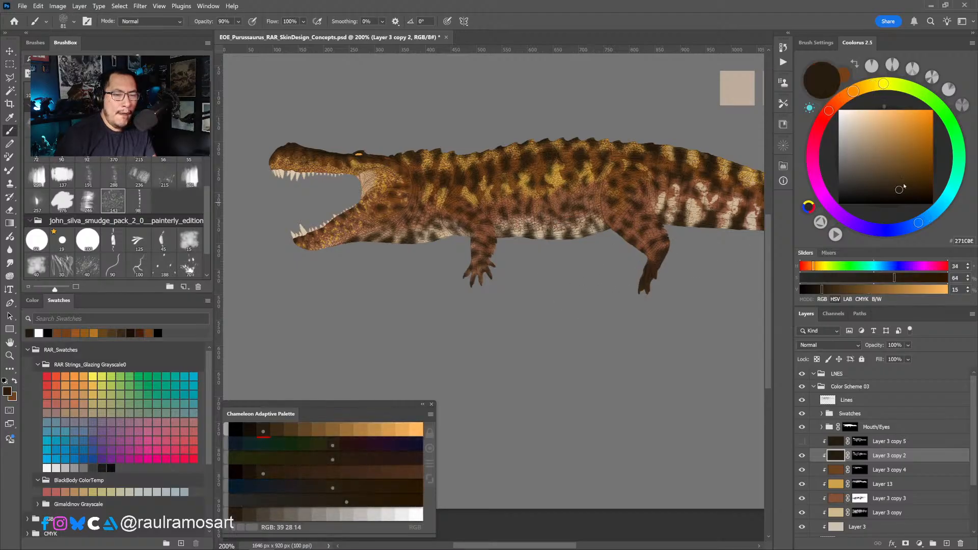
drag(904, 187, 914, 177)
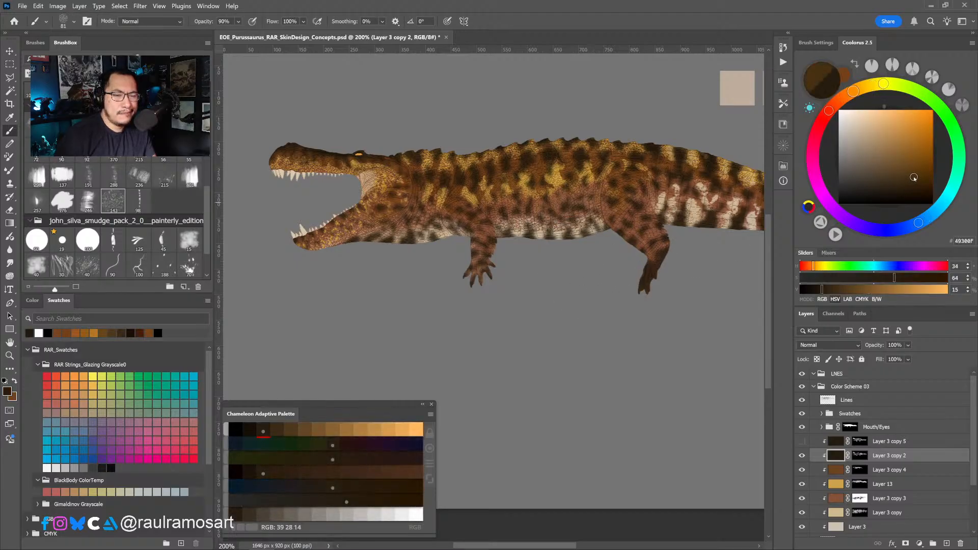
click(710, 207)
key(alt+BackSpace)
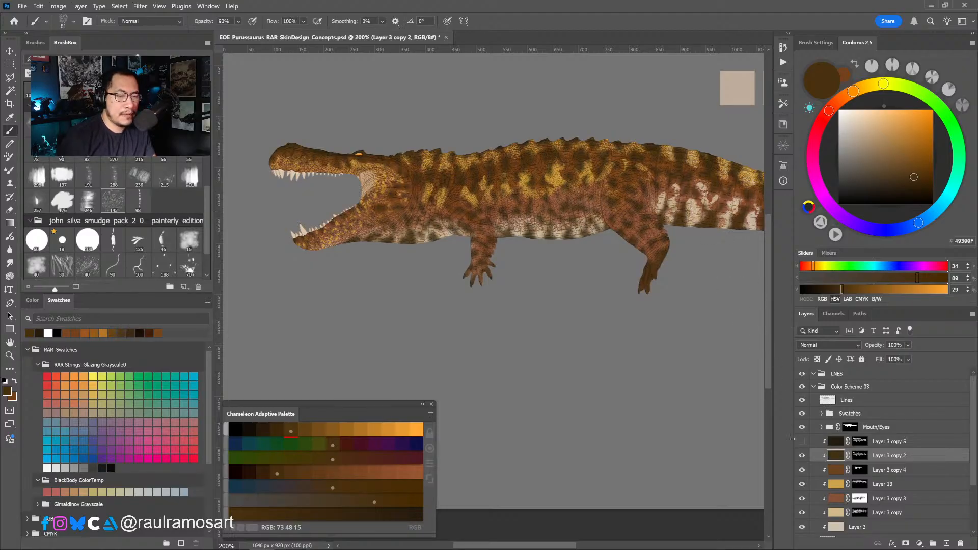
Show the duplicate again, compare the design with and without the blurred Layer 3 copy 2, and delete that blurred layer.
click(802, 442)
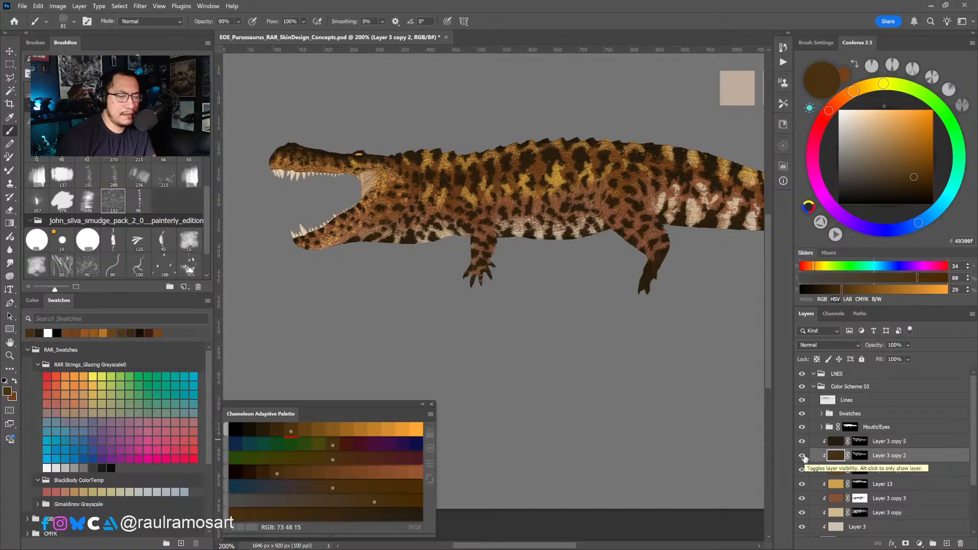
click(803, 456)
click(804, 457)
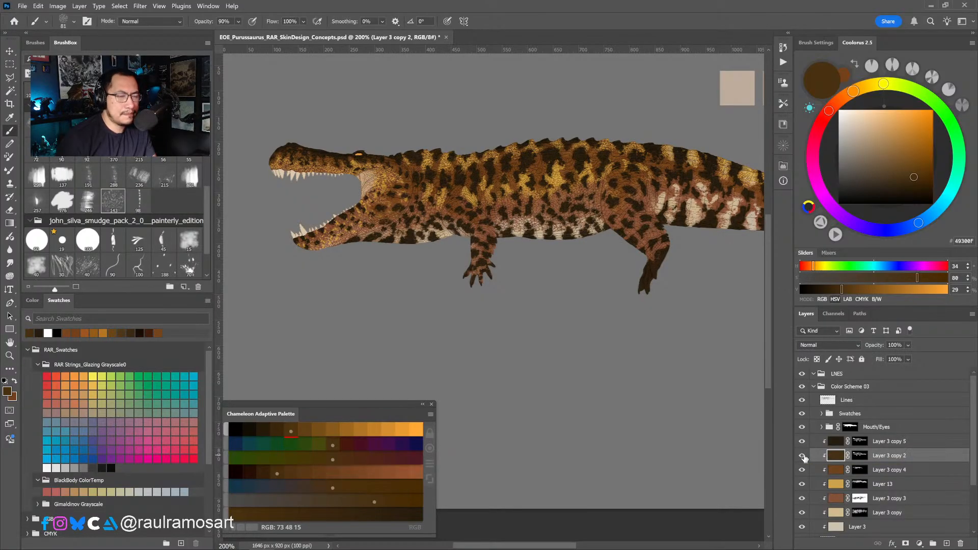
click(803, 457)
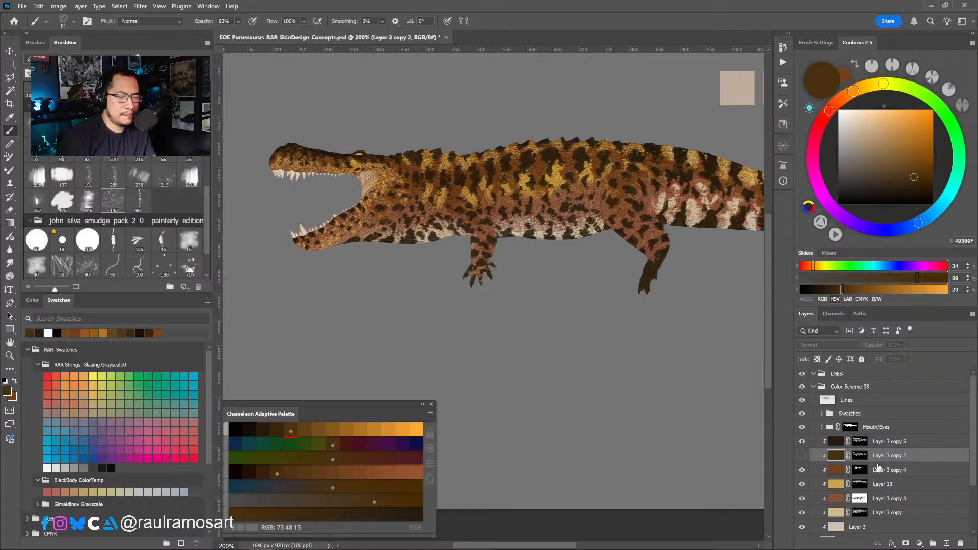
drag(954, 462, 964, 544)
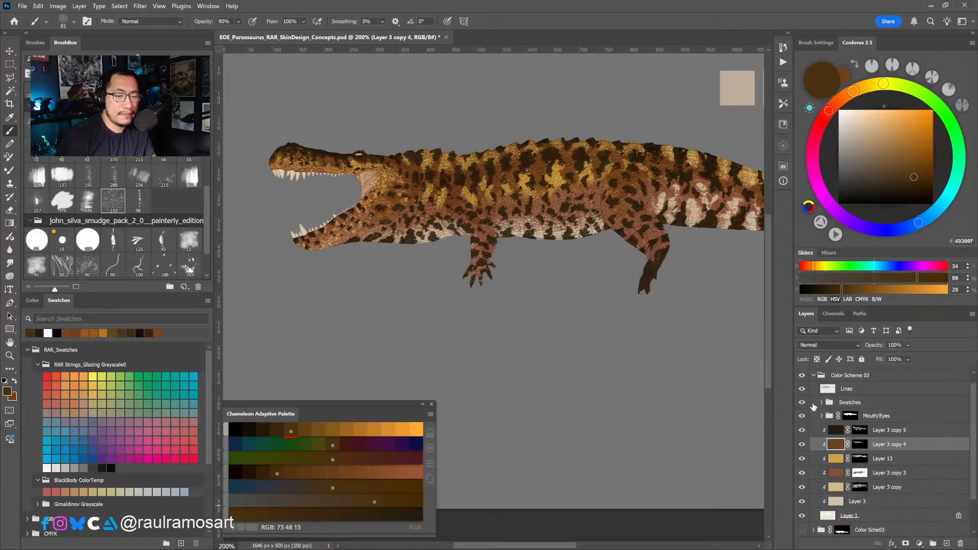
Collapse the Color Scheme 03 group, then show and expand the Color Sche03 group with the second crocodile.
scroll(869, 414, up, 1)
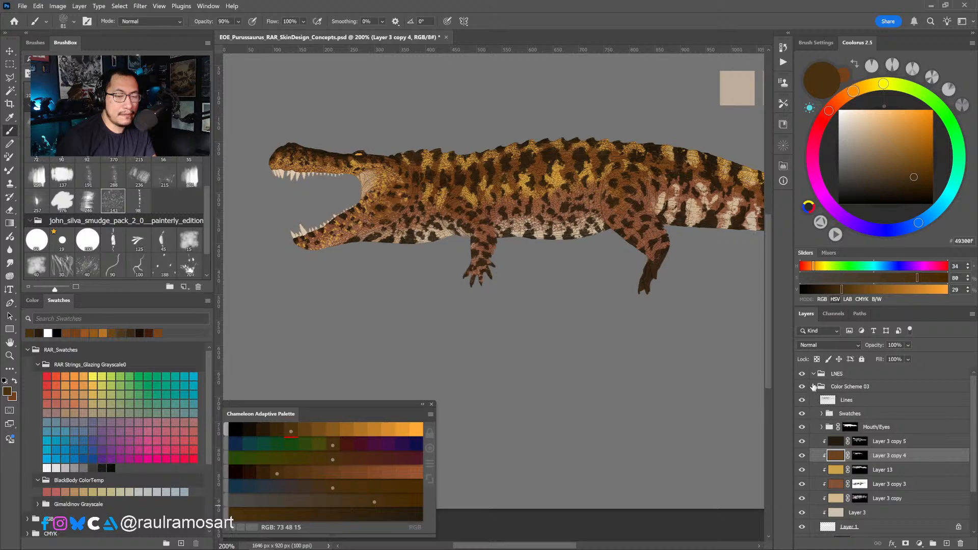
click(814, 388)
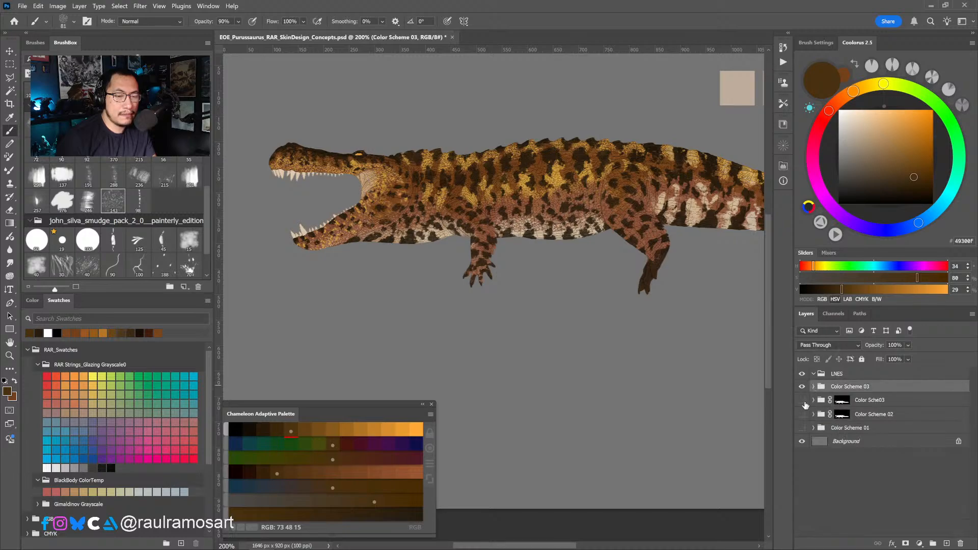
click(802, 400)
click(868, 405)
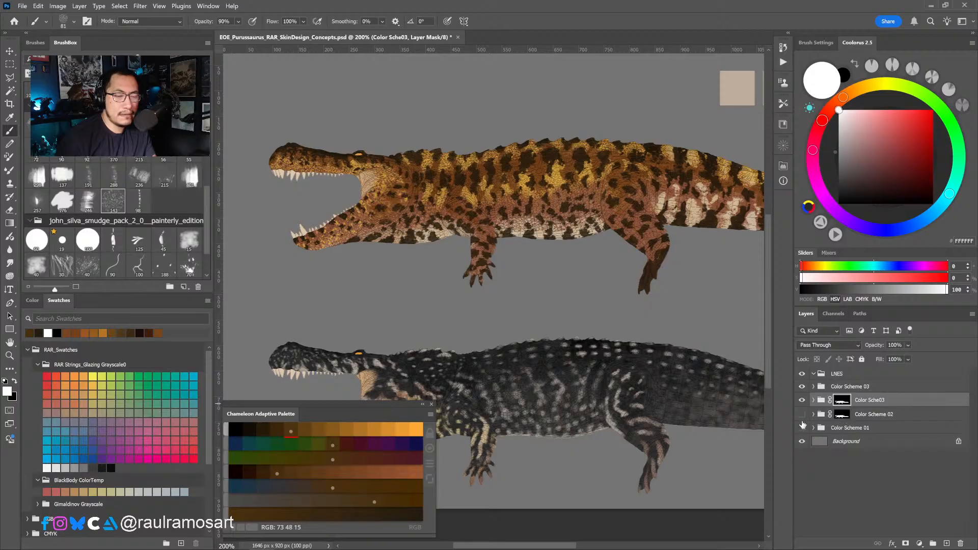
click(815, 400)
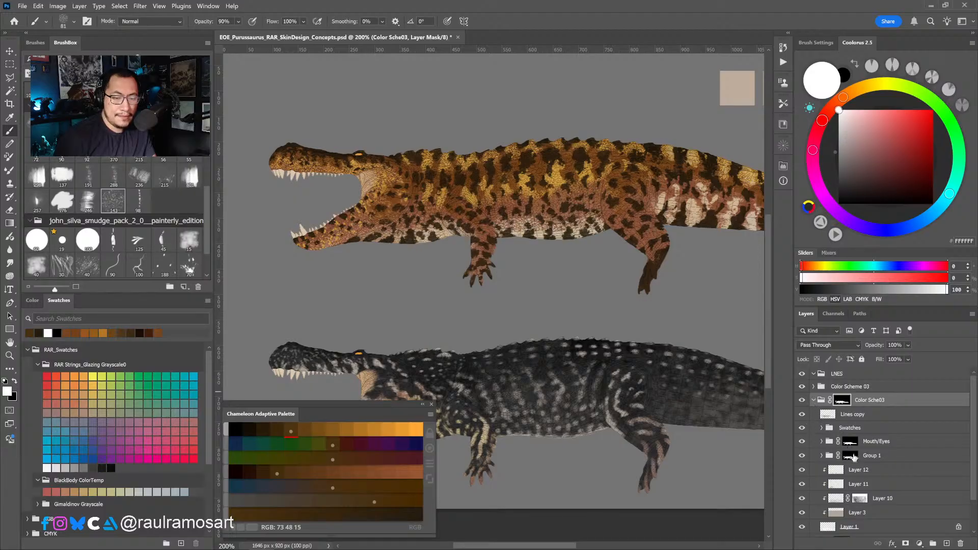
Check Group 1 inside Color Sche03 and delete its old skin layers from Layer 5 copy 3 down to Layer 3.
click(864, 461)
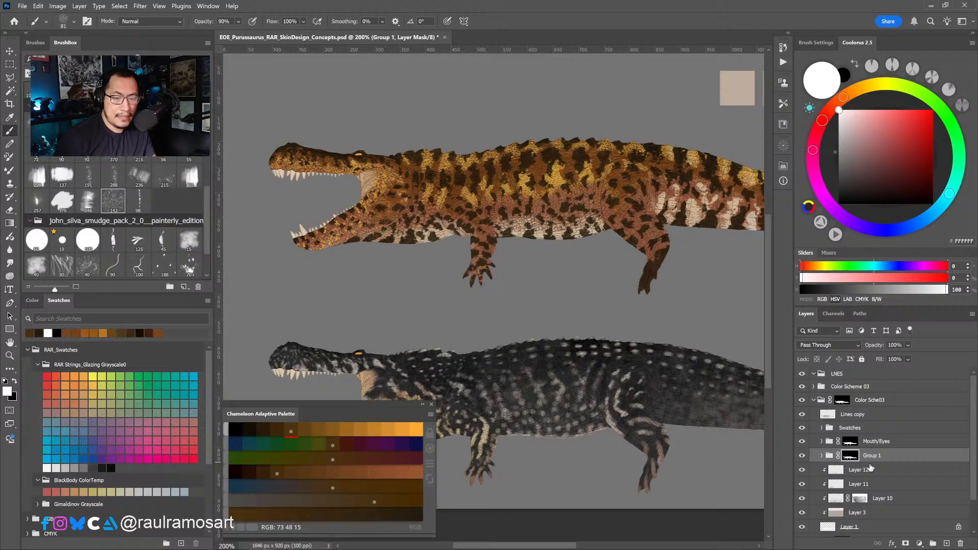
click(802, 456)
click(802, 455)
click(822, 456)
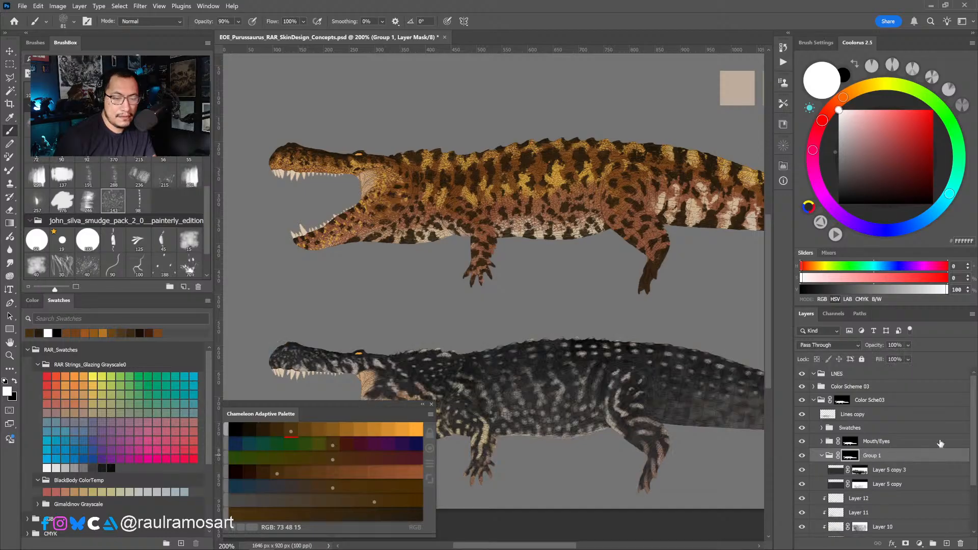
scroll(861, 448, down, 3)
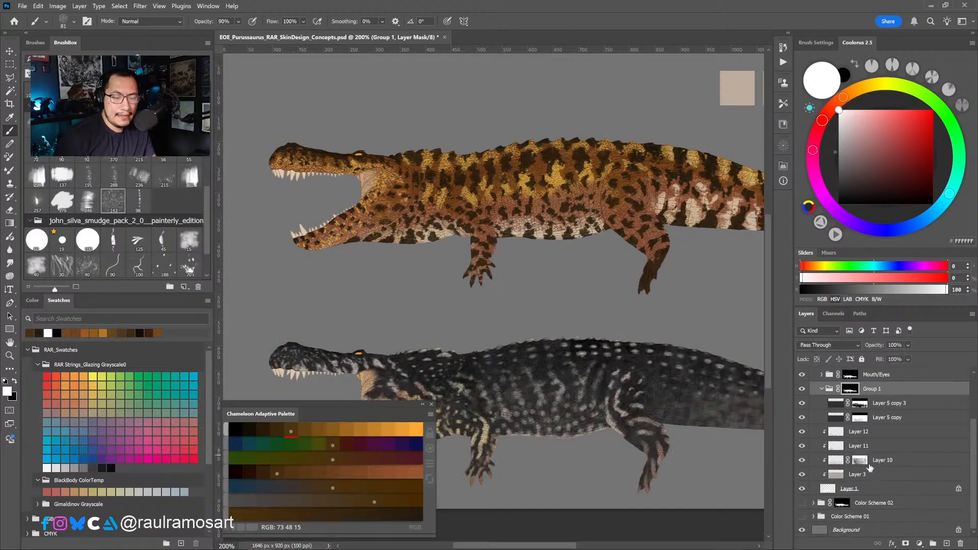
click(889, 405)
shift+click(881, 475)
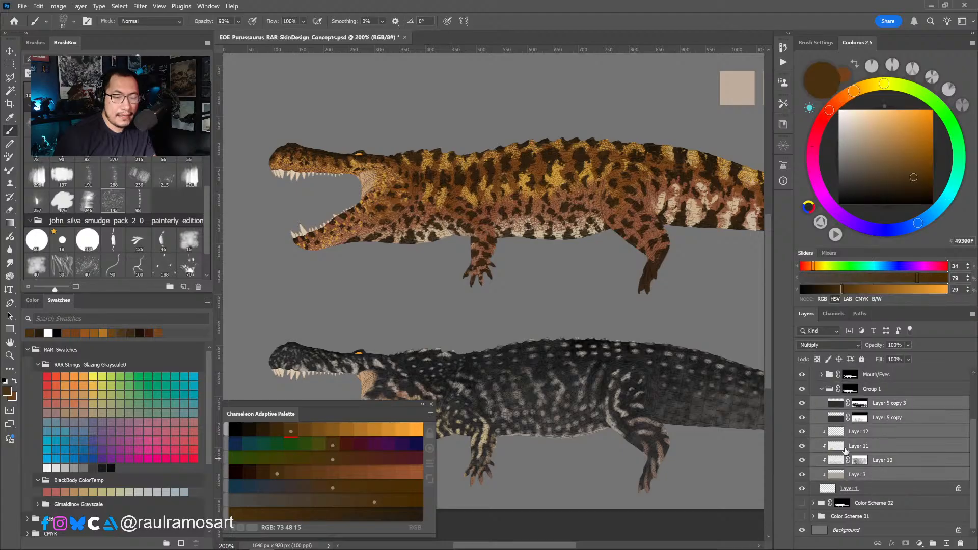
key(Delete)
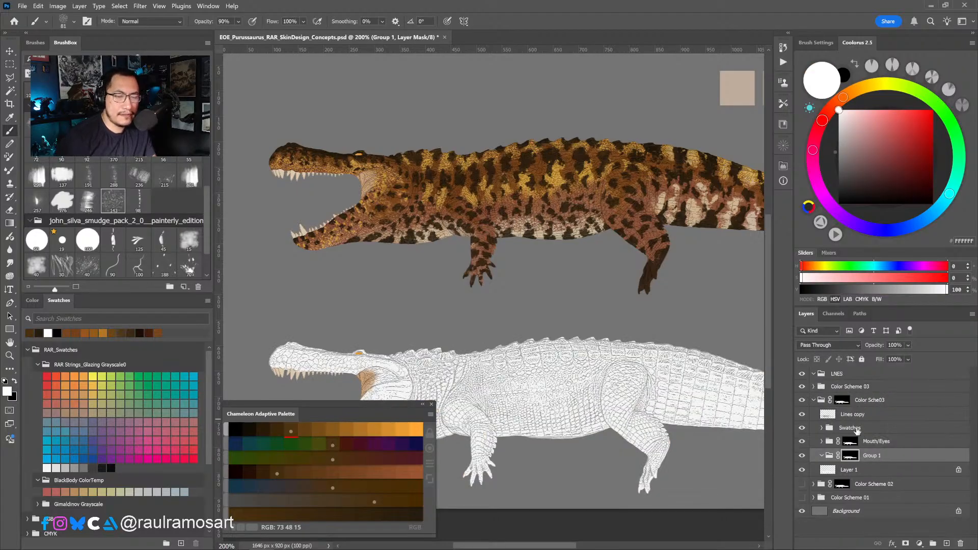
Check Layer 1's visibility, add a new layer above it and move the new layer into Group 1.
click(843, 470)
click(801, 470)
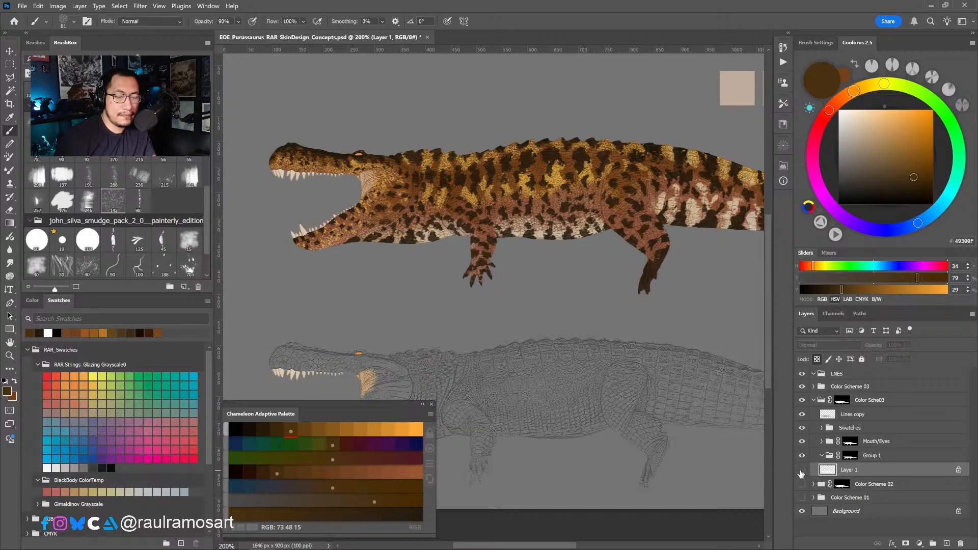
click(802, 469)
click(947, 543)
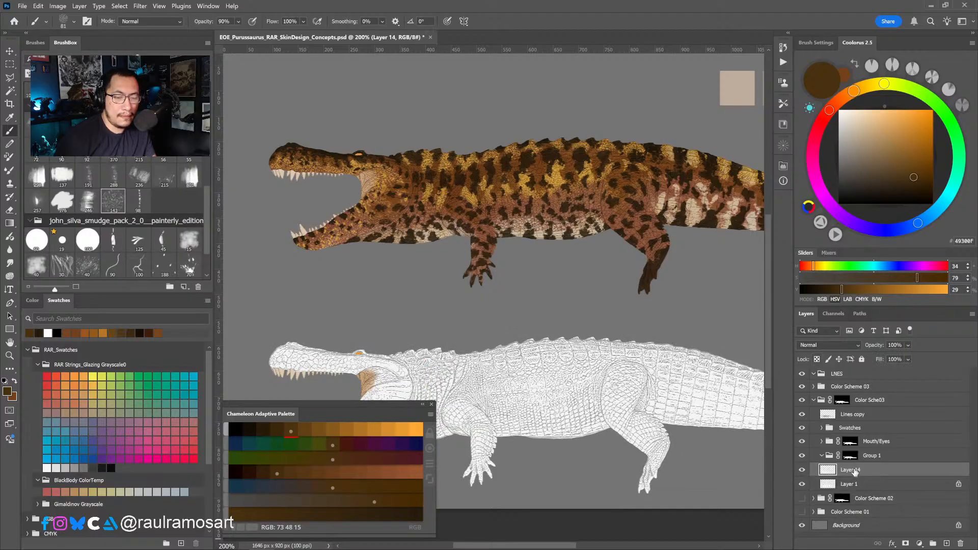
drag(855, 473, 862, 458)
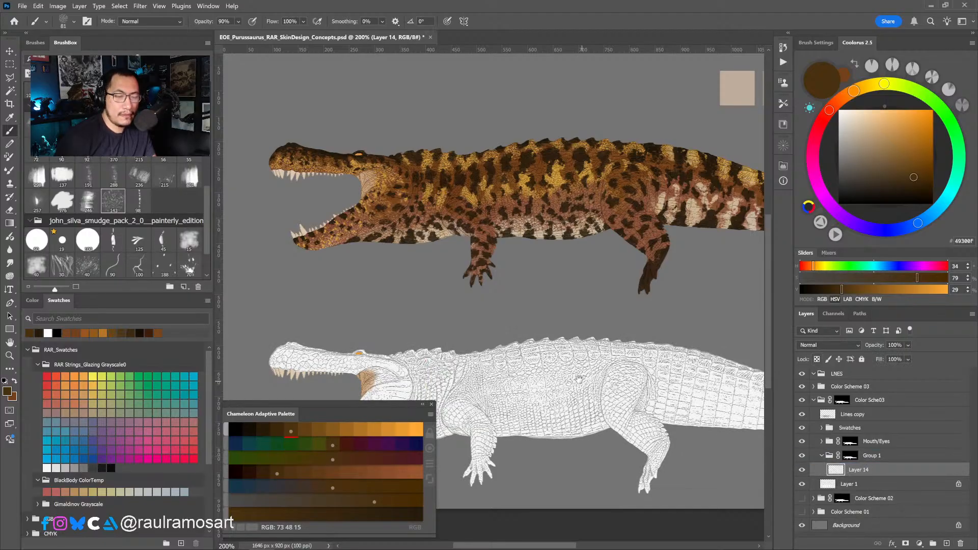
Mix a muted olive green (#596248) and fill Layer 14 in Group 1 with it as the second crocodile's base colour.
drag(580, 378, 570, 287)
drag(607, 324, 541, 327)
key(ctrl+minus)
mouse_move(598, 345)
mouse_down()
mouse_move(595, 312)
mouse_move(594, 333)
mouse_up()
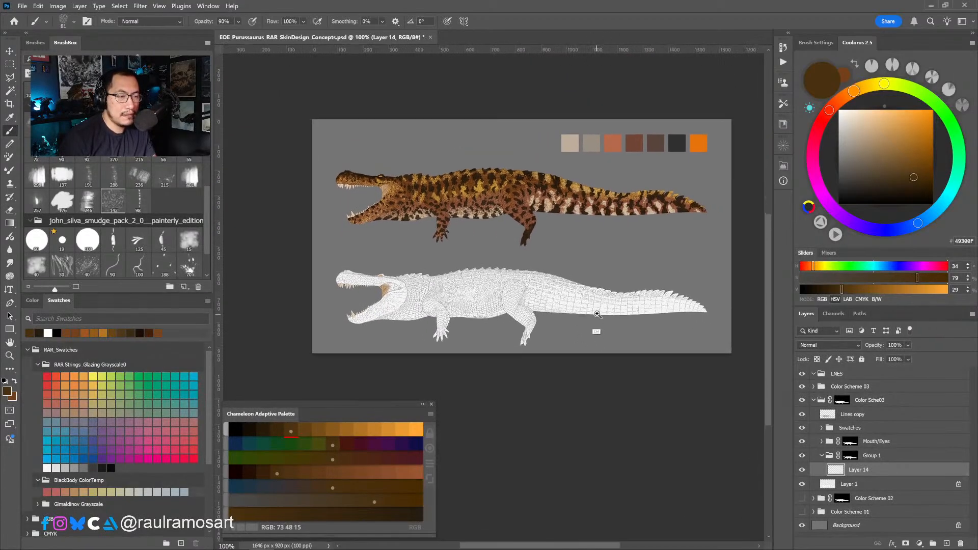
click(597, 315)
drag(625, 324, 622, 324)
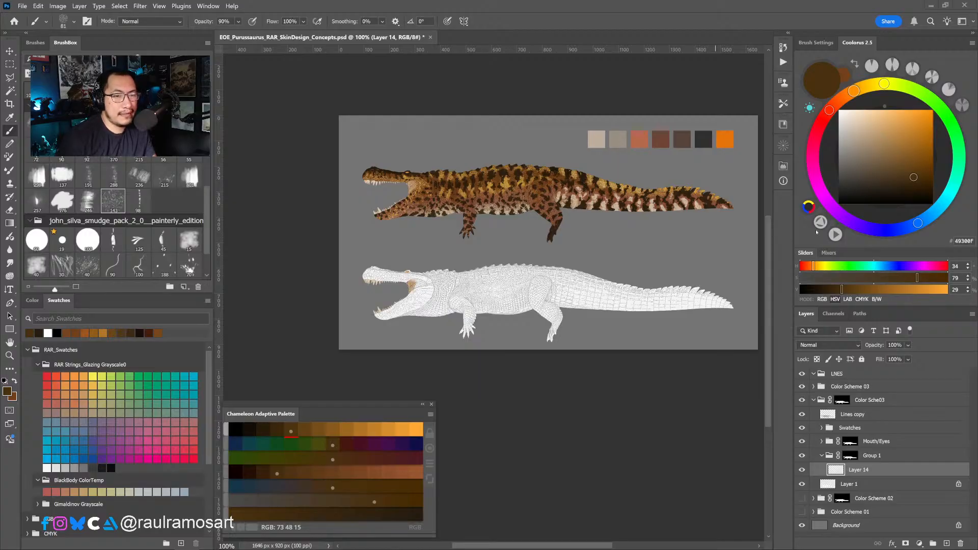
drag(909, 87, 910, 87)
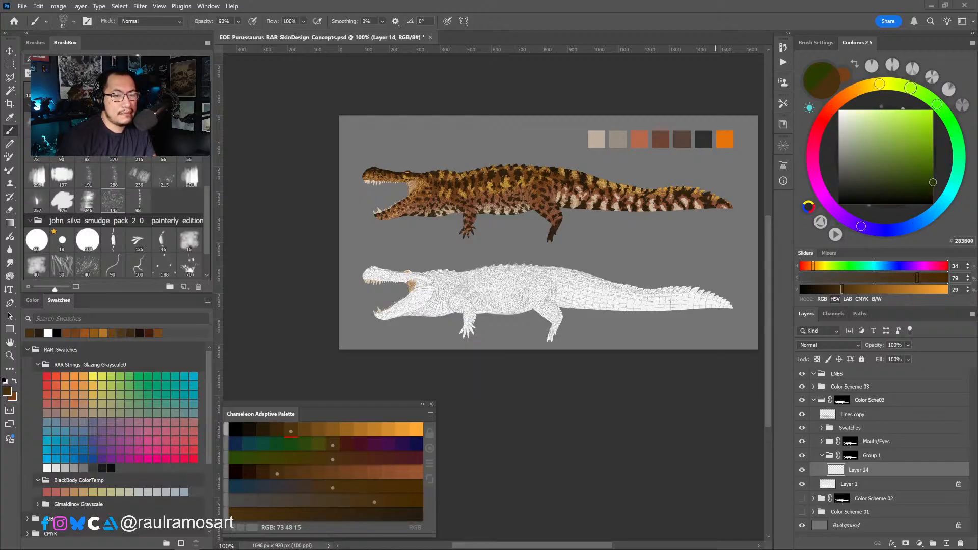
drag(897, 165, 863, 169)
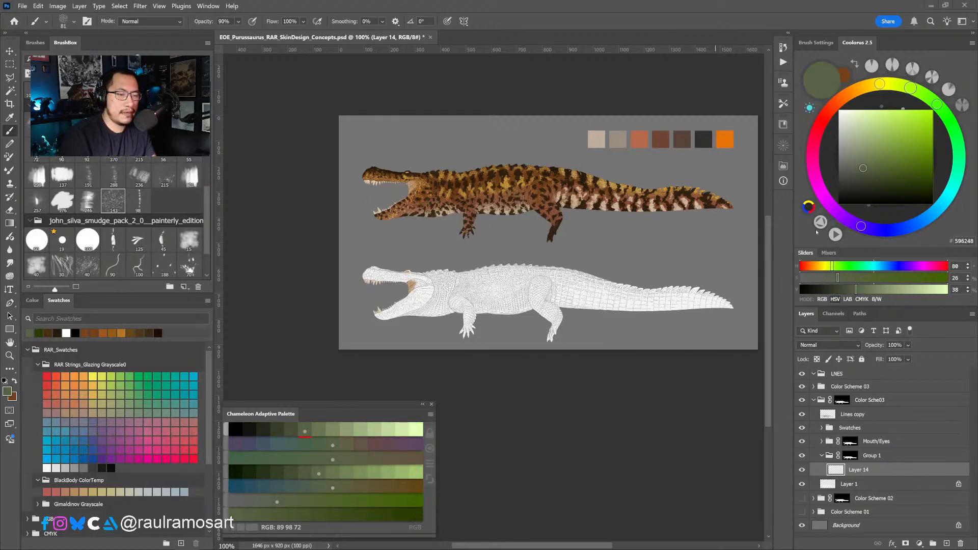
key(alt+BackSpace)
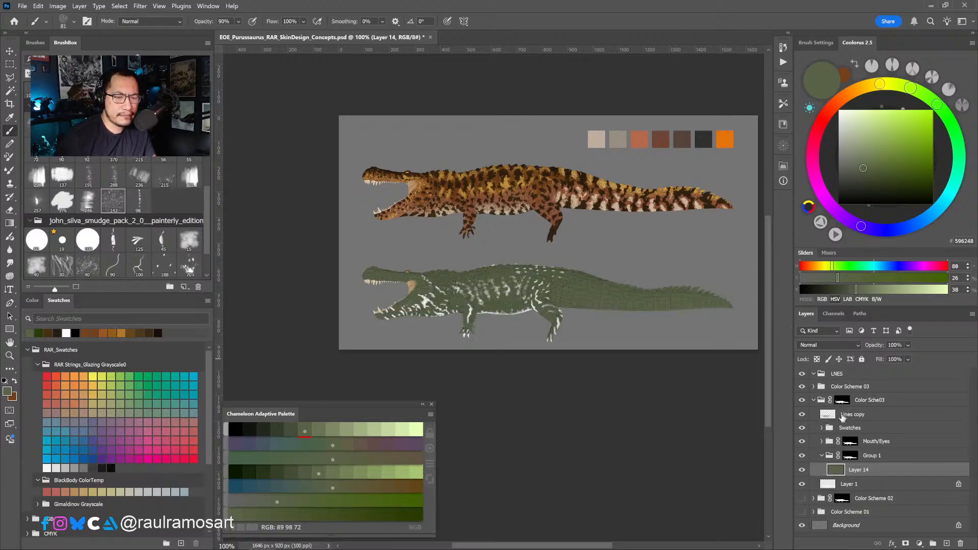
Inspect Group 1's layer mask on its own, check its mask options, and return to the normal artwork view.
alt+click(849, 456)
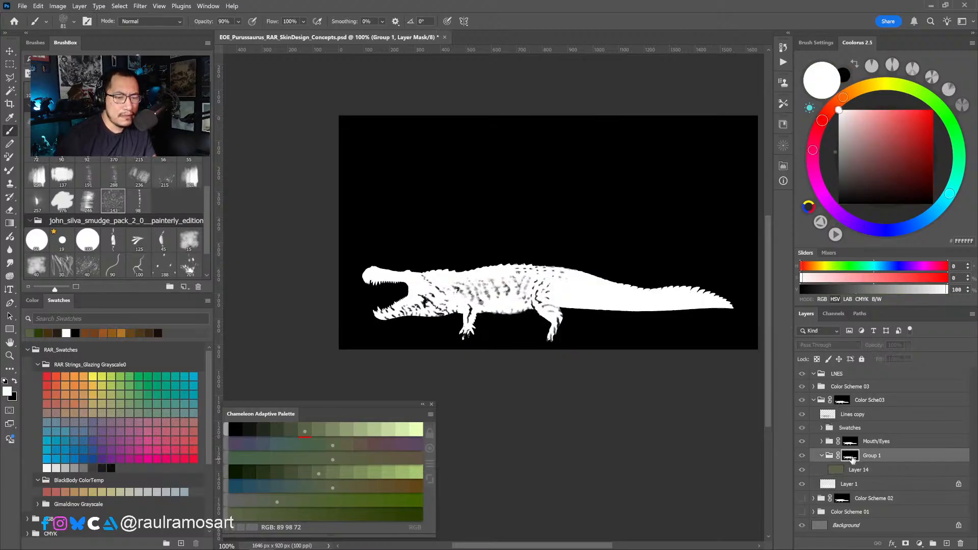
right_click(849, 456)
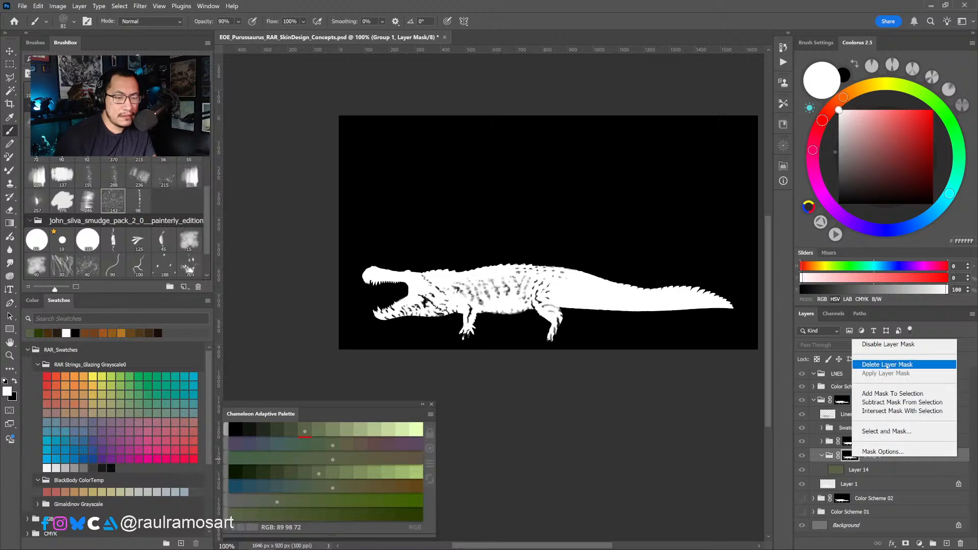
click(830, 455)
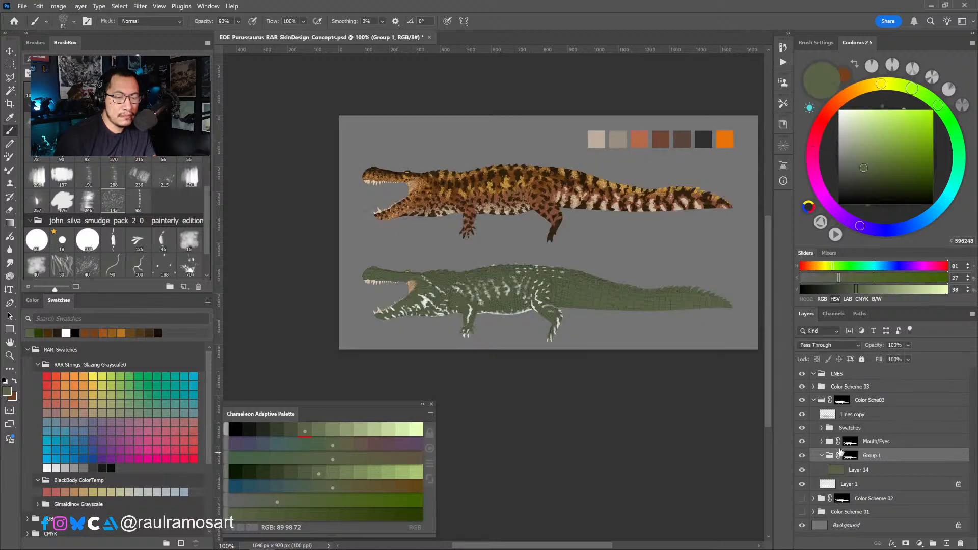
Load the outline of Layer 2 copy 6 in the Swatches group as a selection, and collapse the group again.
click(849, 429)
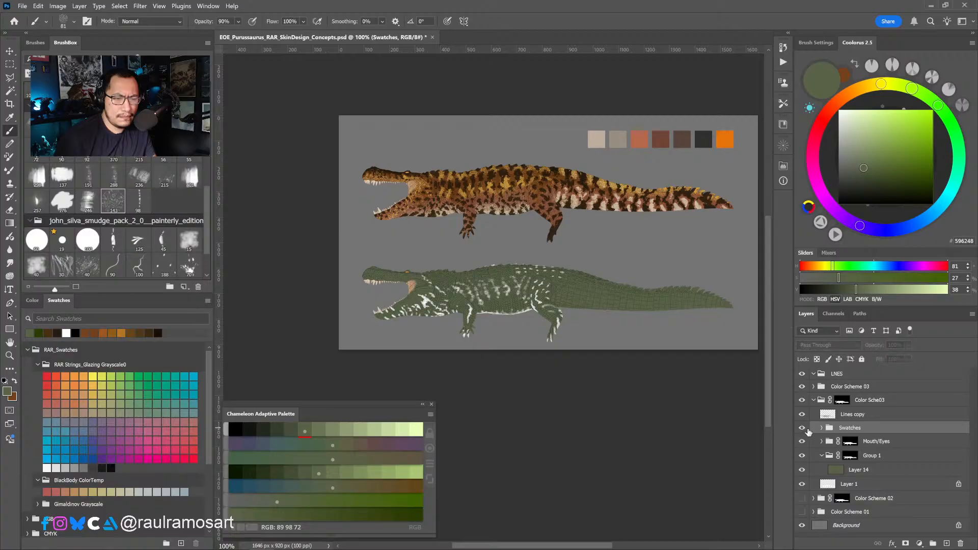
click(822, 429)
click(823, 429)
click(823, 429)
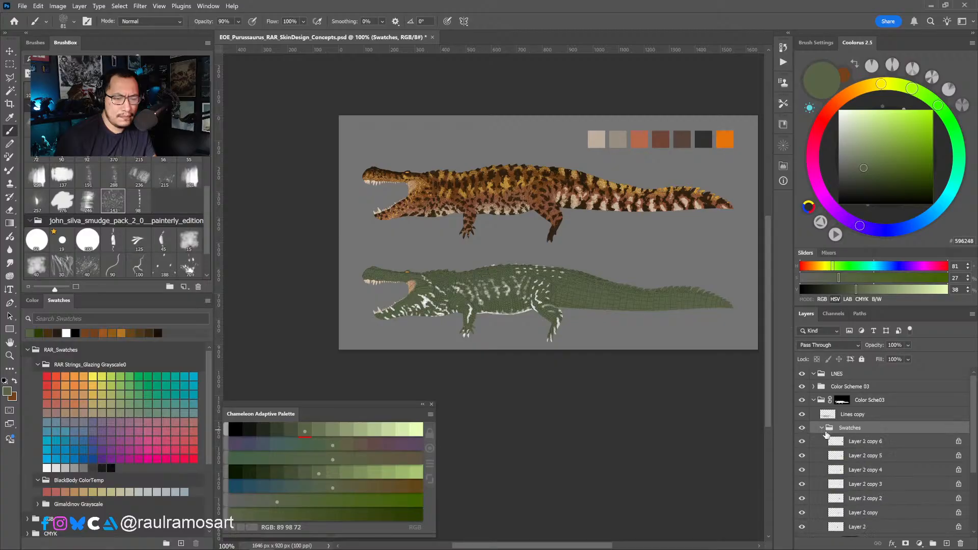
ctrl+click(836, 444)
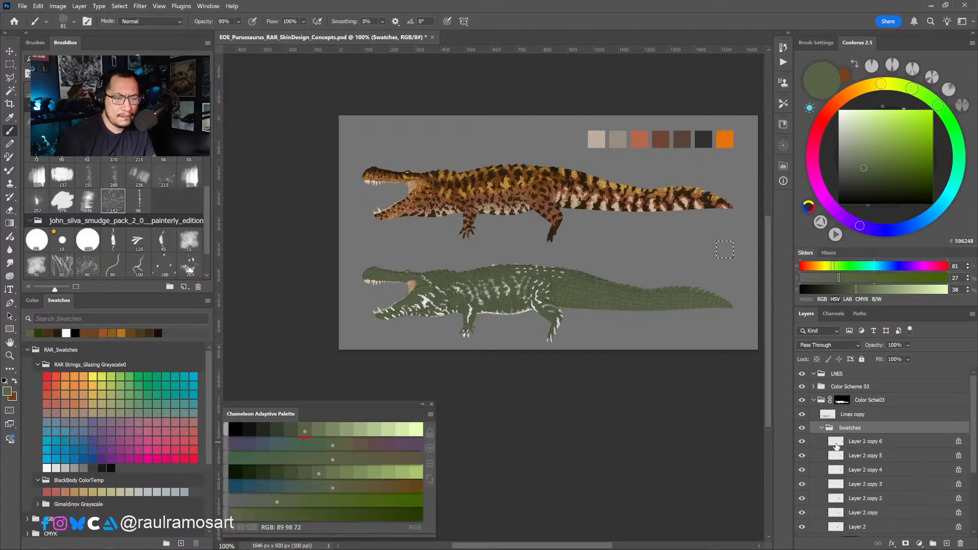
click(822, 429)
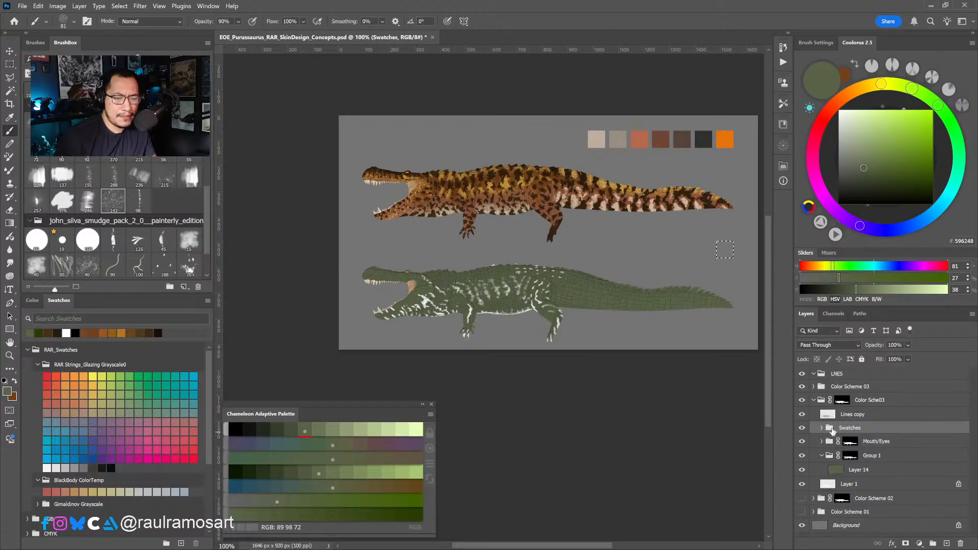
Select the second crocodile's full silhouette and fill it with white on Group 1's layer mask.
click(852, 455)
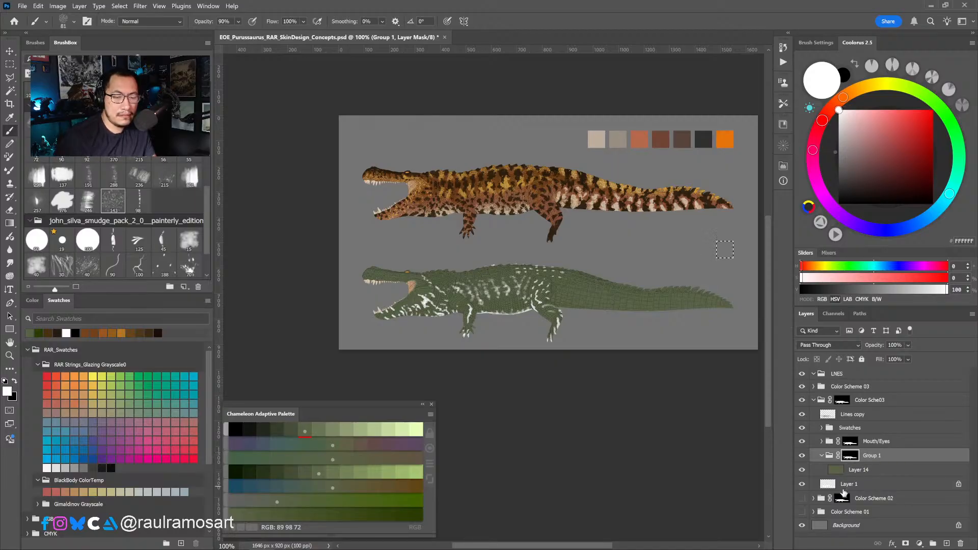
ctrl+click(846, 455)
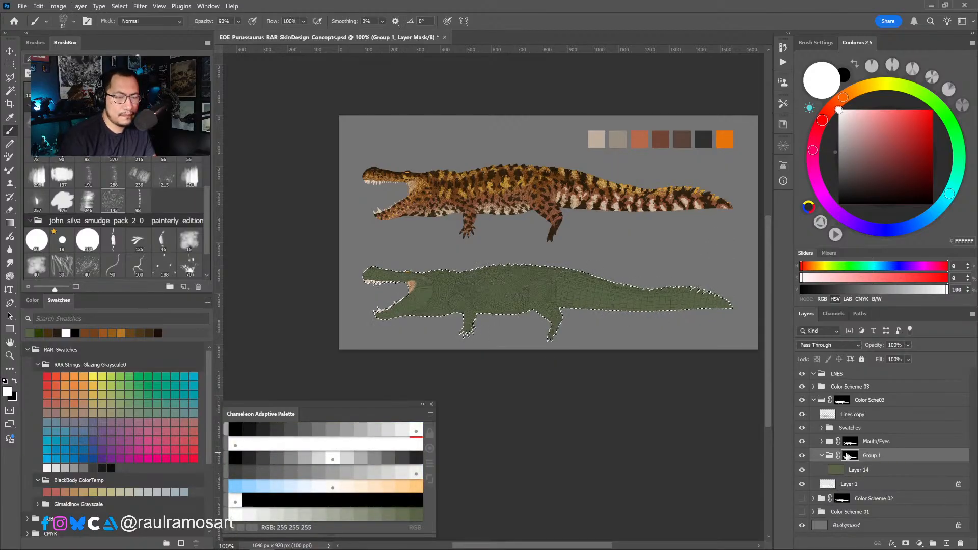
Deselect the silhouette and fill Layer 14 with a pale grey-green, #969A84, as the crocodile's base color.
key(ctrl+d)
click(860, 469)
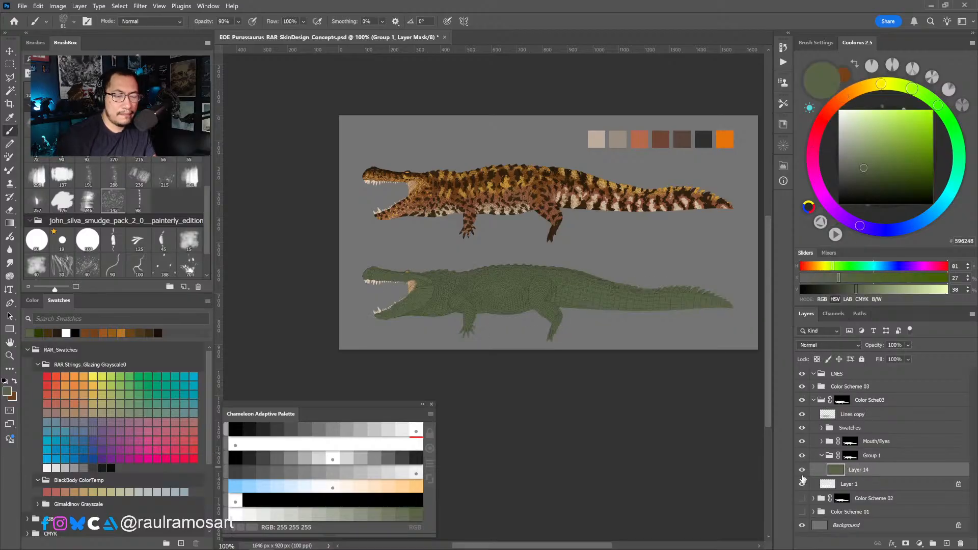
drag(512, 388, 547, 378)
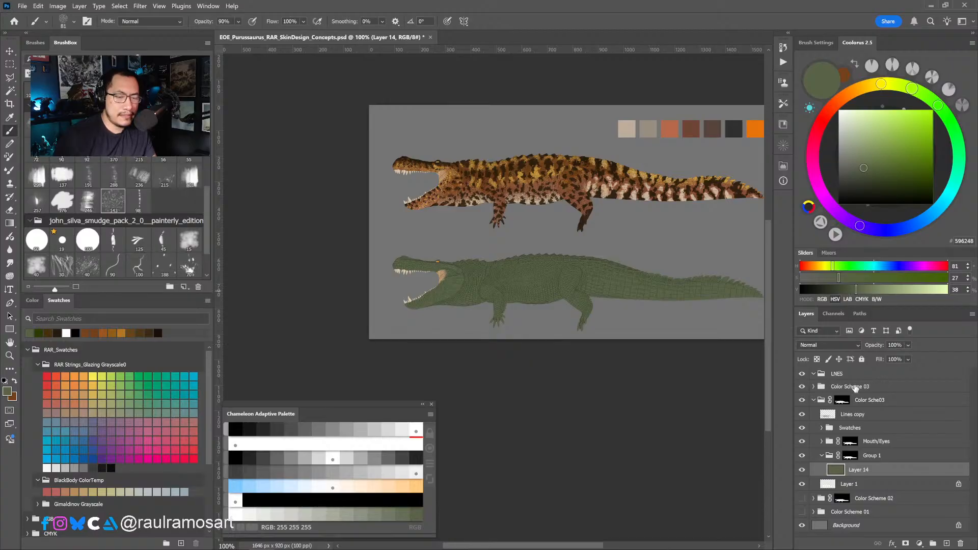
drag(856, 148, 852, 148)
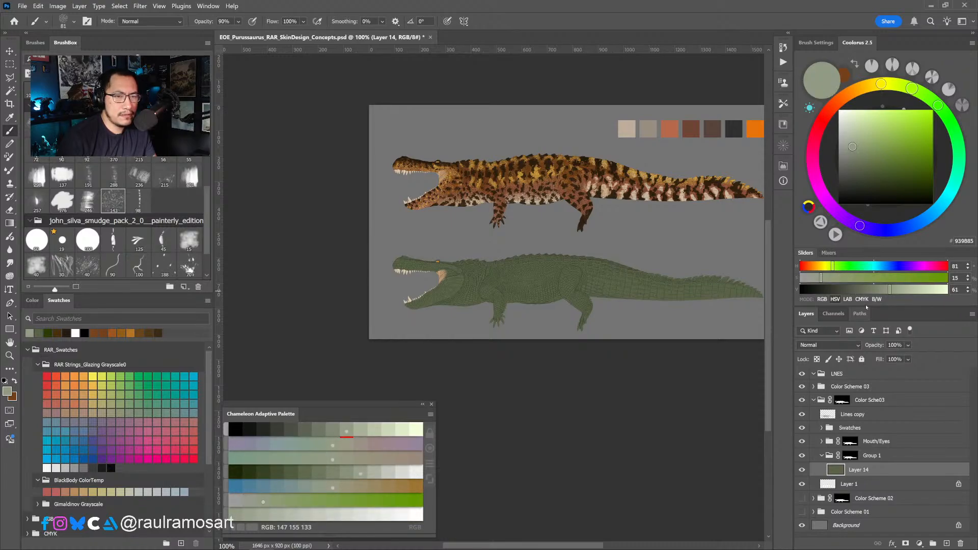
drag(912, 88, 900, 85)
key(alt+BackSpace)
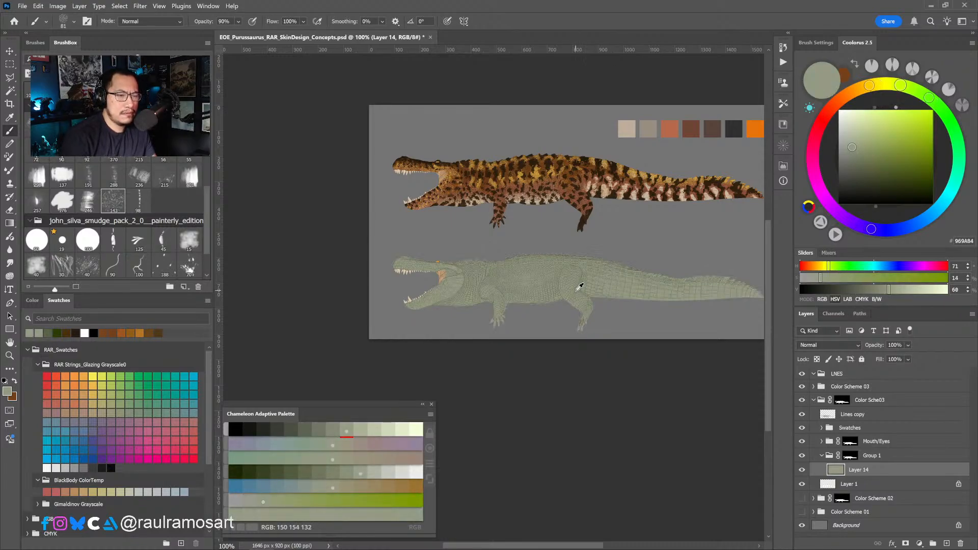
Add a new layer above Layer 14 in Group 1 and fill it with olive green #66733D.
click(947, 543)
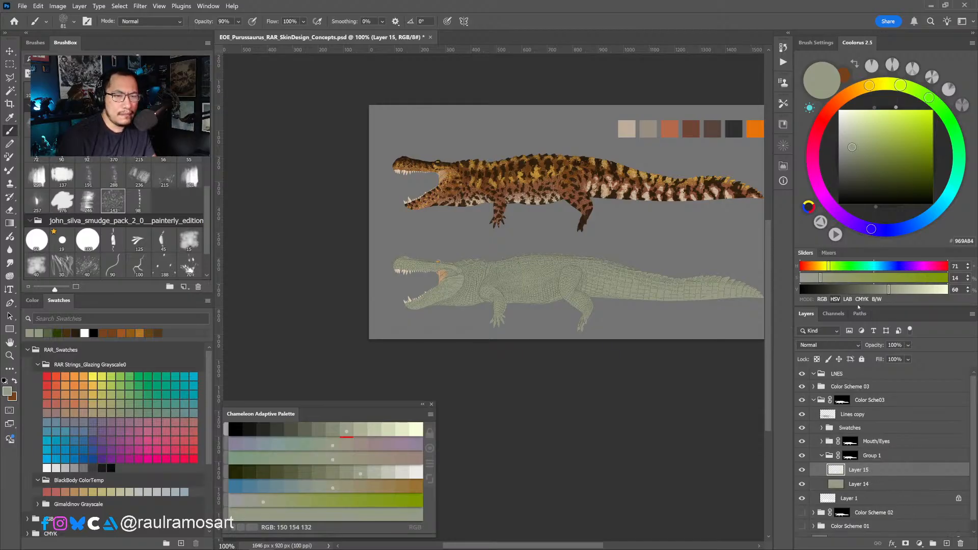
click(881, 138)
drag(900, 85, 905, 86)
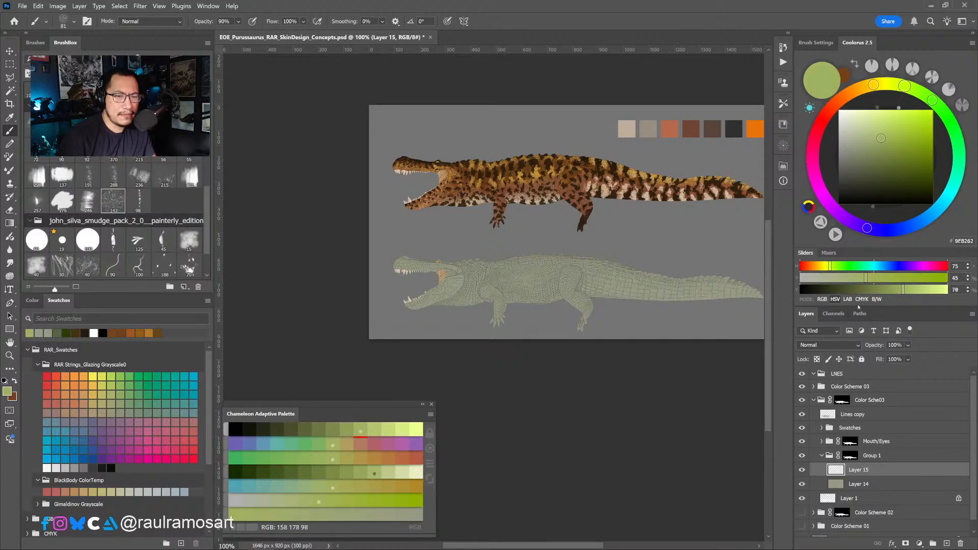
click(883, 142)
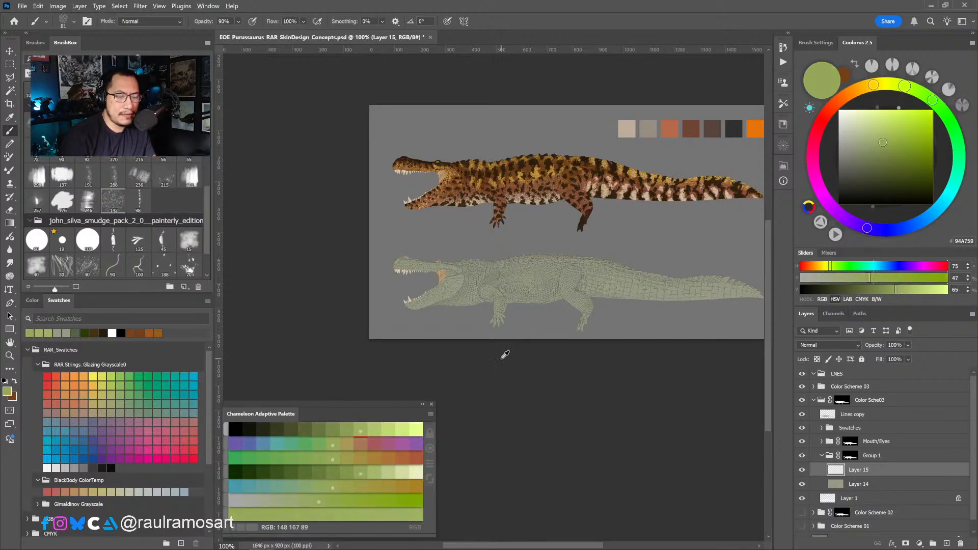
key(alt+BackSpace)
drag(897, 289, 866, 289)
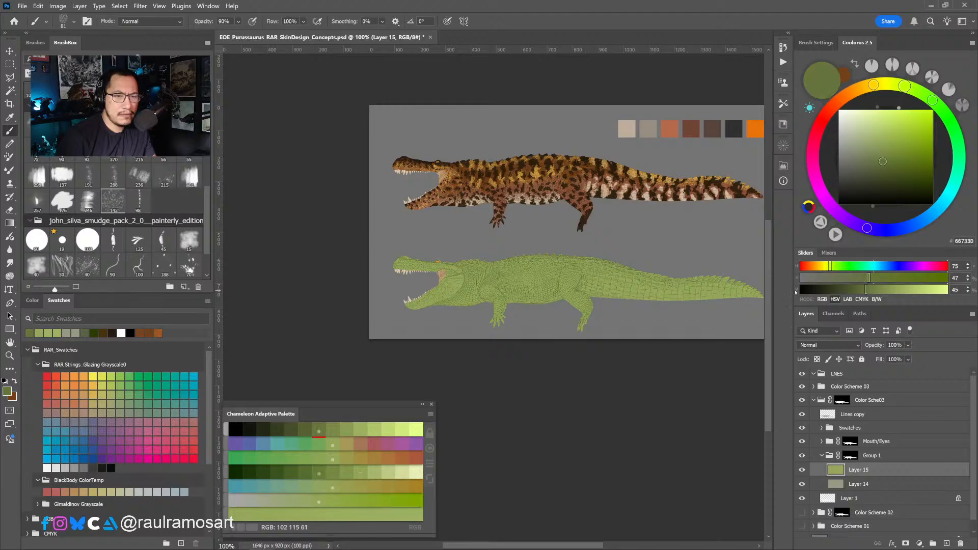
key(alt+BackSpace)
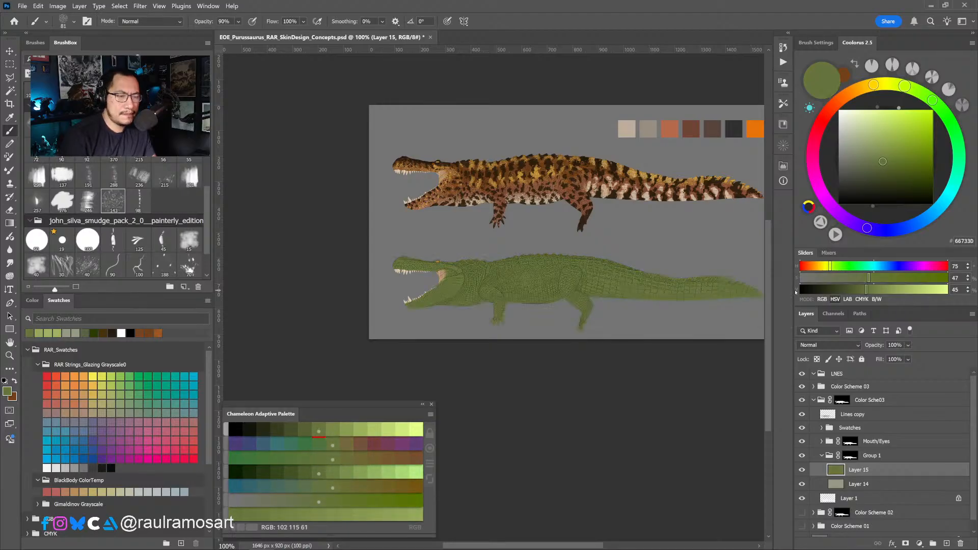
Add a layer mask to Layer 15 and darken and slightly desaturate its green fill with Hue/Saturation.
click(906, 544)
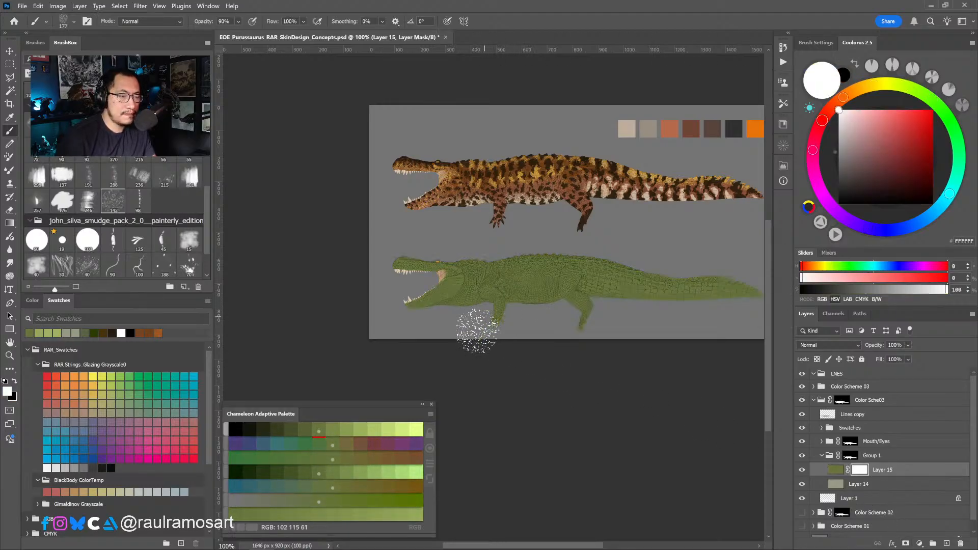
click(836, 473)
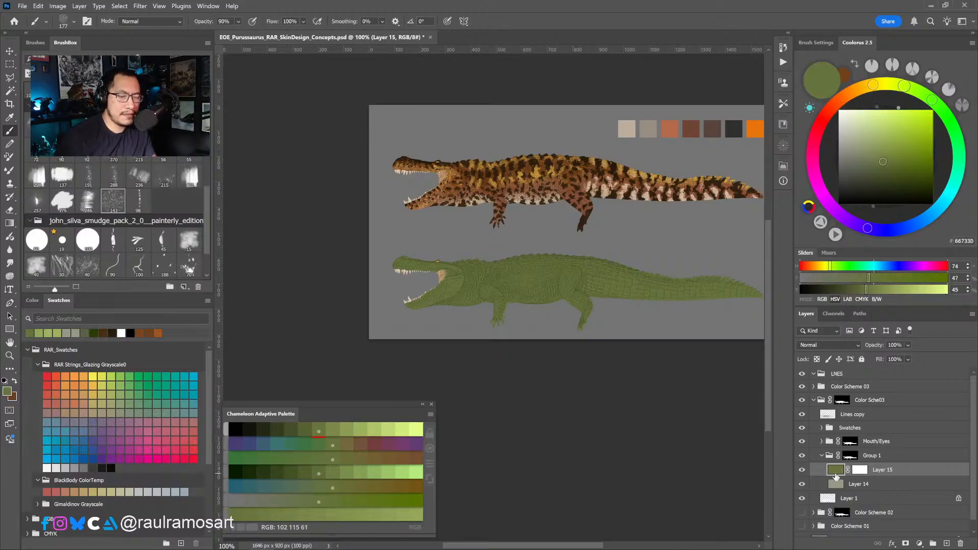
key(ctrl+u)
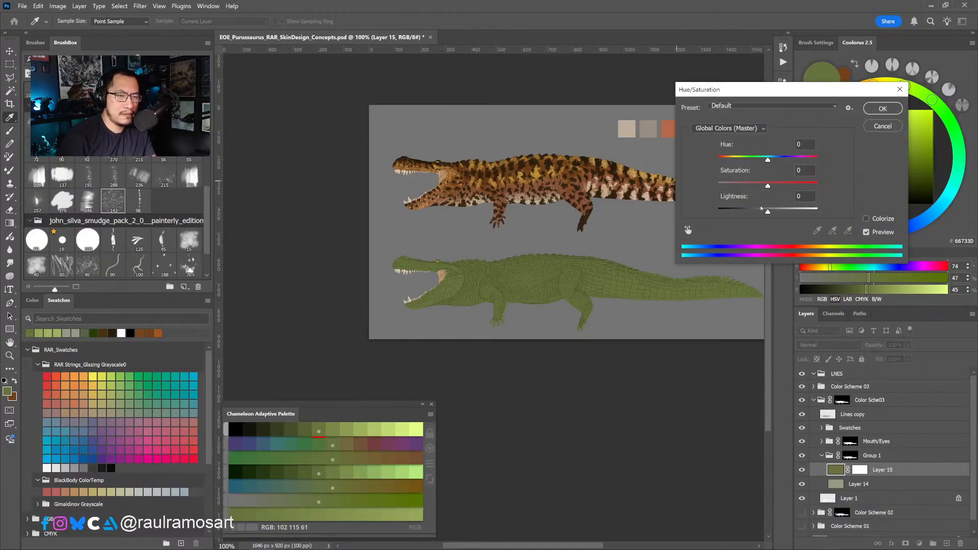
drag(762, 209, 759, 185)
click(883, 109)
Paint black on the Layer 15 mask with the large speckled brush to reveal the pale base along the belly, throat and legs.
click(860, 470)
key(b)
key(d)
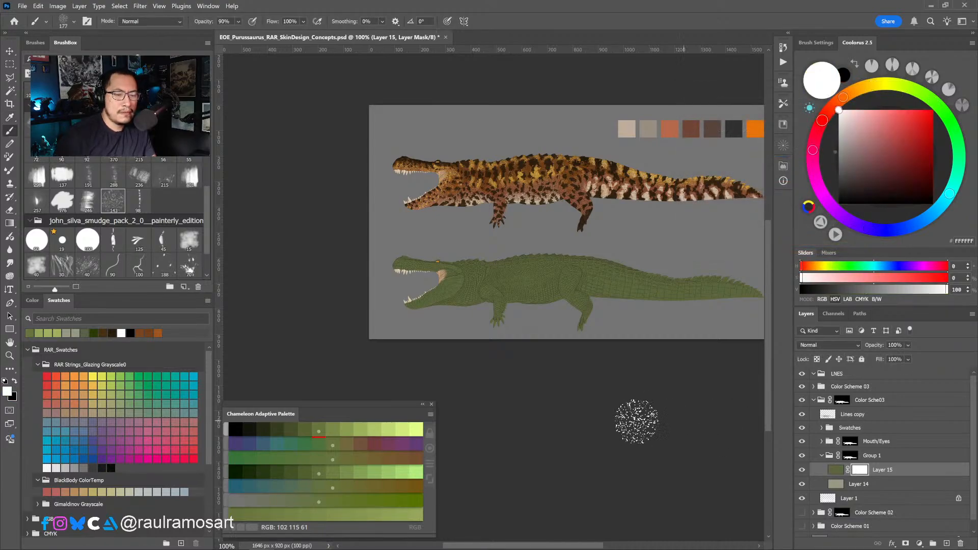
key(x)
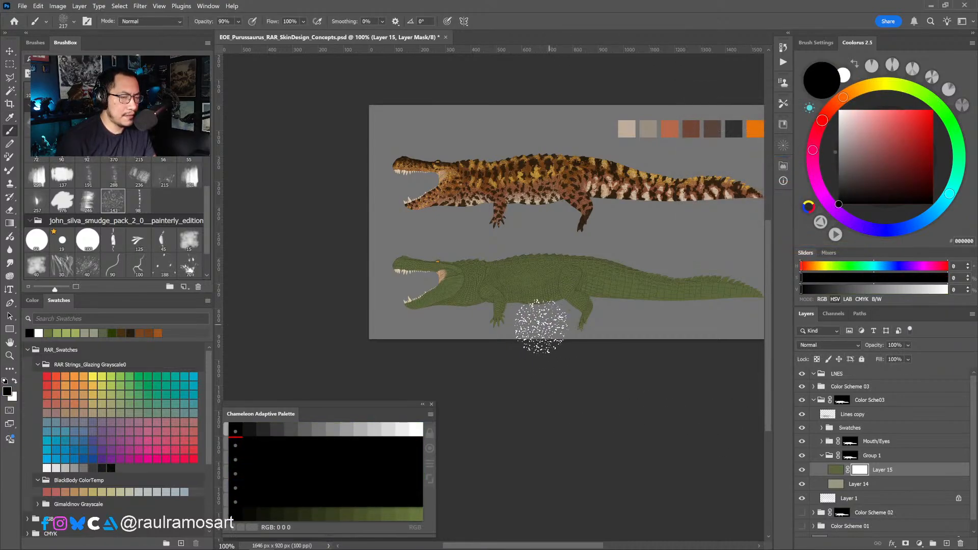
mouse_move(546, 320)
mouse_down()
mouse_move(521, 316)
mouse_move(499, 339)
mouse_move(485, 322)
mouse_move(466, 343)
mouse_move(467, 320)
mouse_move(444, 337)
mouse_move(447, 327)
mouse_move(437, 329)
mouse_move(482, 302)
mouse_move(469, 321)
mouse_move(449, 329)
mouse_move(452, 313)
mouse_move(439, 327)
mouse_move(456, 313)
mouse_move(436, 315)
mouse_move(425, 329)
mouse_move(441, 309)
mouse_move(455, 318)
mouse_move(468, 308)
mouse_move(497, 344)
mouse_move(490, 323)
mouse_move(542, 330)
mouse_move(522, 311)
mouse_move(537, 305)
mouse_move(496, 303)
mouse_move(552, 313)
mouse_move(563, 303)
mouse_move(639, 330)
mouse_move(584, 333)
mouse_move(700, 336)
mouse_move(571, 341)
mouse_move(621, 340)
mouse_move(494, 329)
mouse_move(574, 335)
mouse_up()
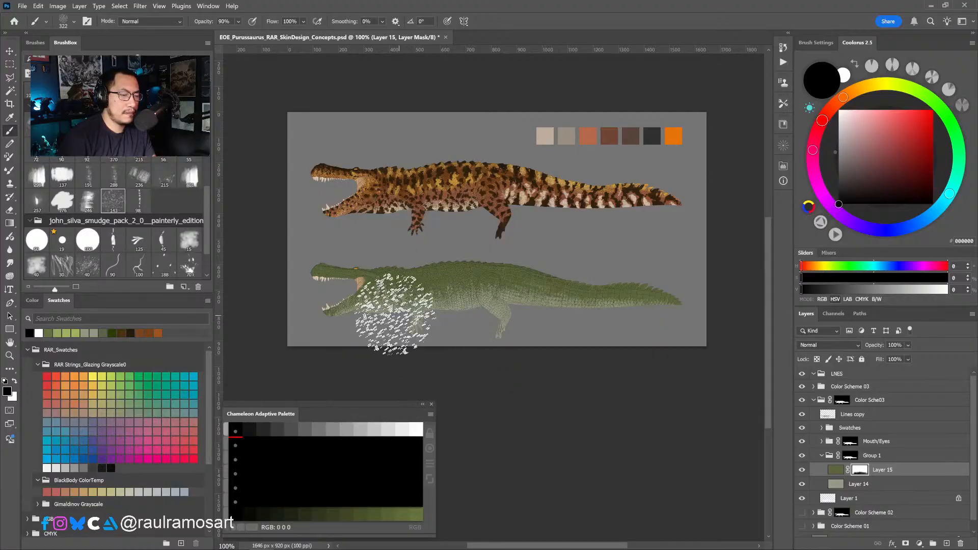
drag(441, 348, 539, 340)
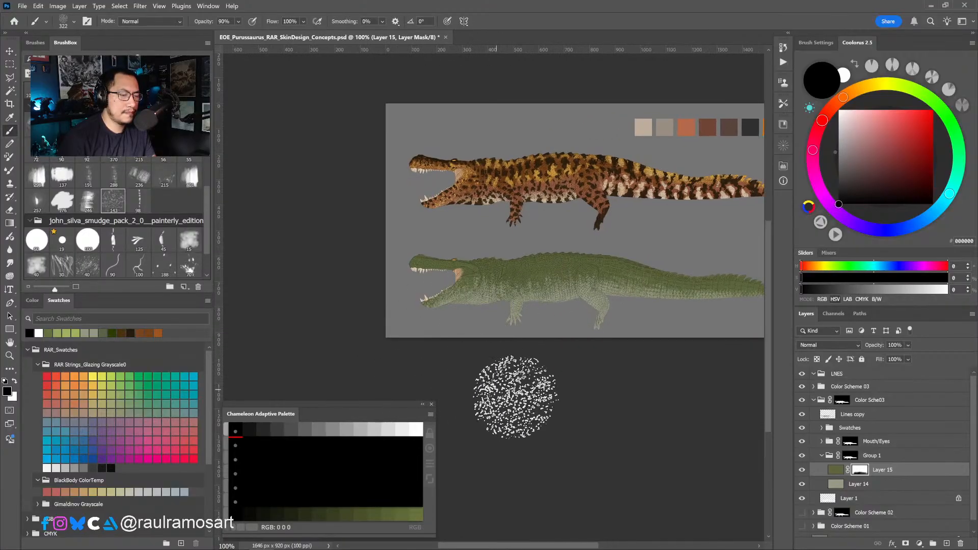
Paint white on the Layer 15 mask with the textured 236 px brush preset, reduced in size, to restore dark green on both legs.
scroll(528, 332, up, 1)
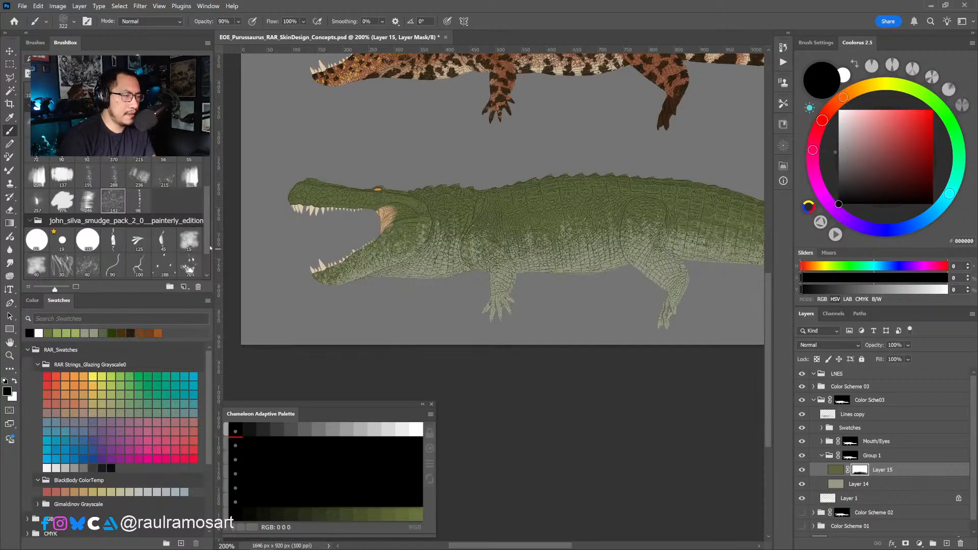
click(139, 176)
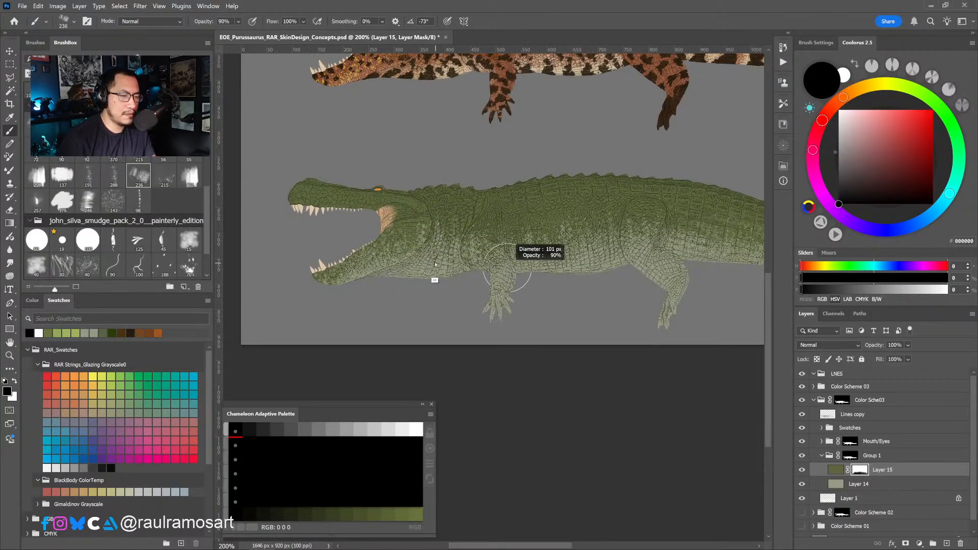
key(x)
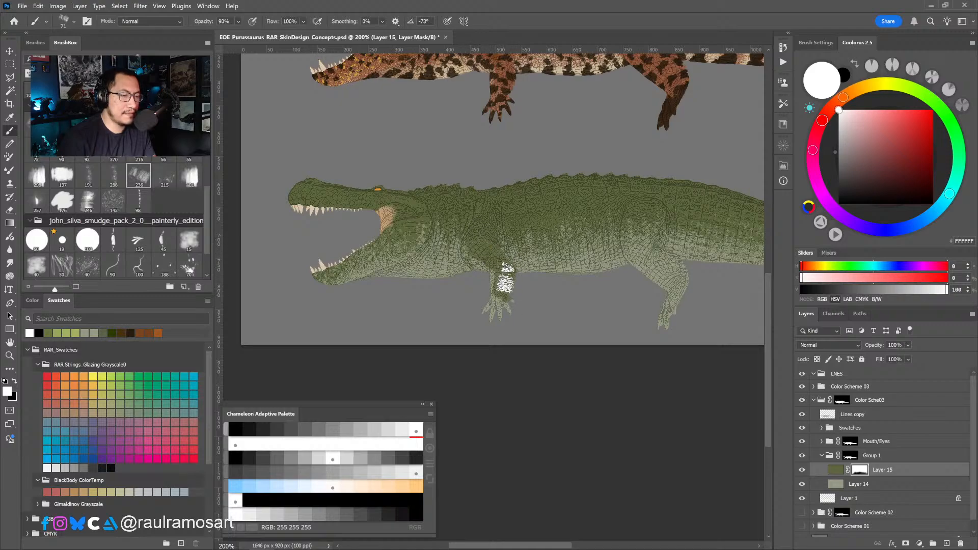
key(bracketleft)
key(bracketleft)
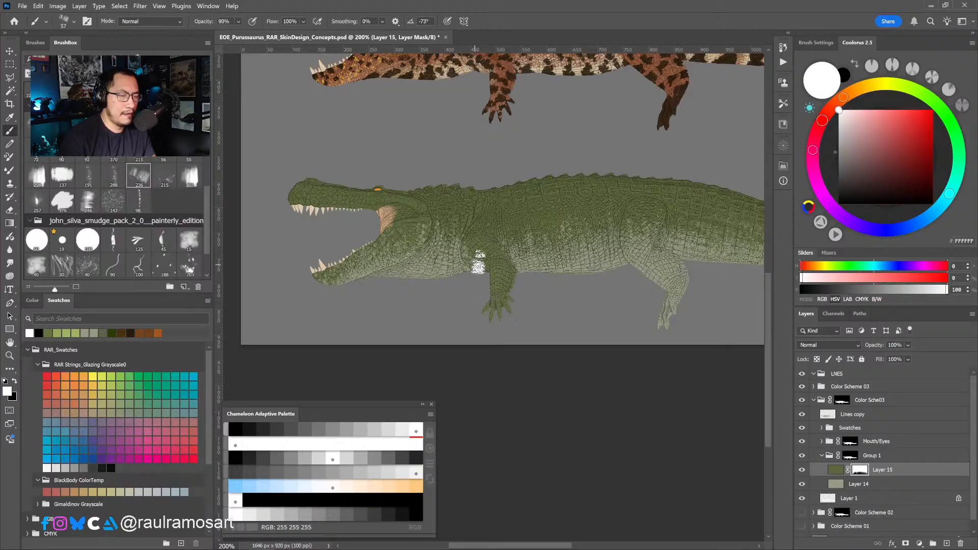
scroll(496, 270, right, 3)
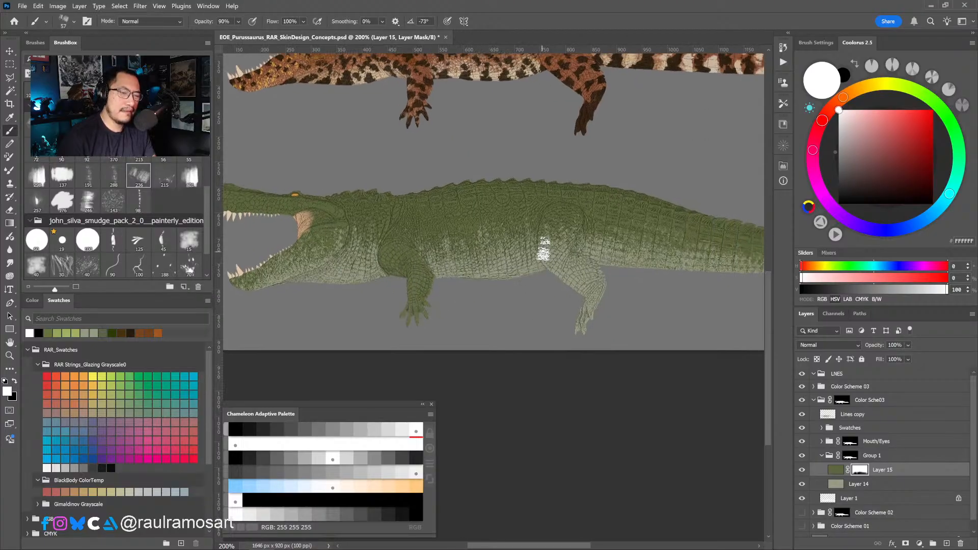
mouse_move(553, 253)
mouse_down()
mouse_move(556, 262)
mouse_move(560, 245)
mouse_move(577, 247)
mouse_move(587, 296)
mouse_move(587, 270)
mouse_move(595, 290)
mouse_move(587, 271)
mouse_move(577, 292)
mouse_up()
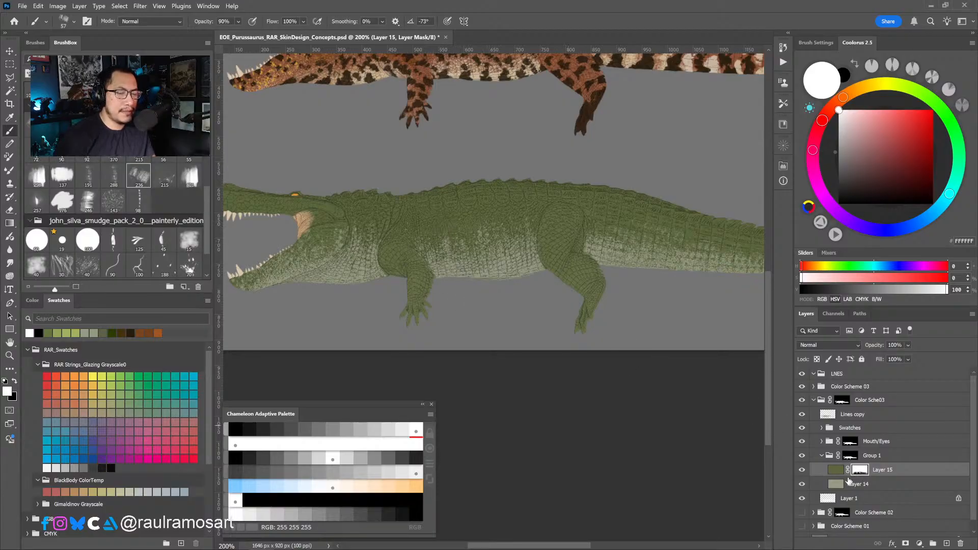
Restore darker green around the jaw corner and lower jaw by painting white on the Layer 15 mask.
click(801, 470)
click(802, 470)
drag(645, 396, 721, 405)
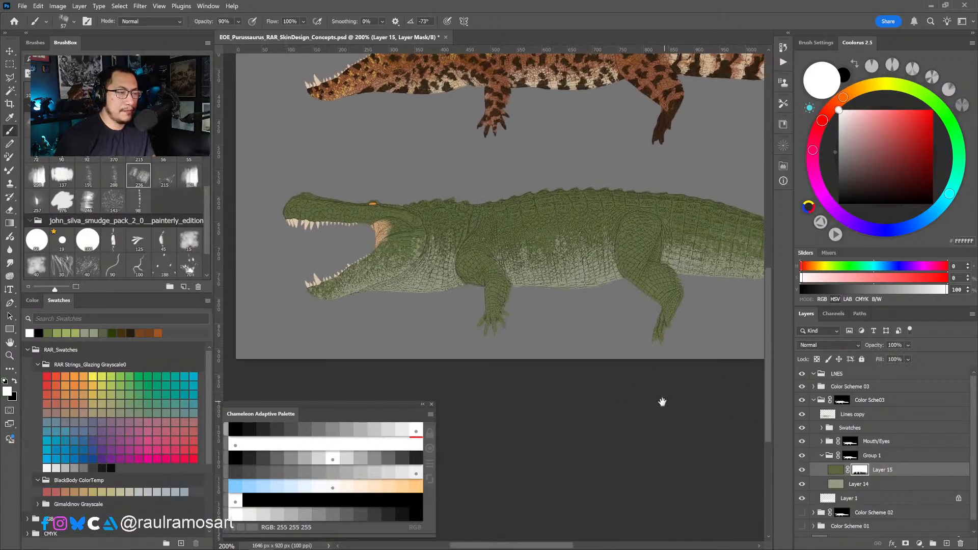
drag(388, 235, 391, 250)
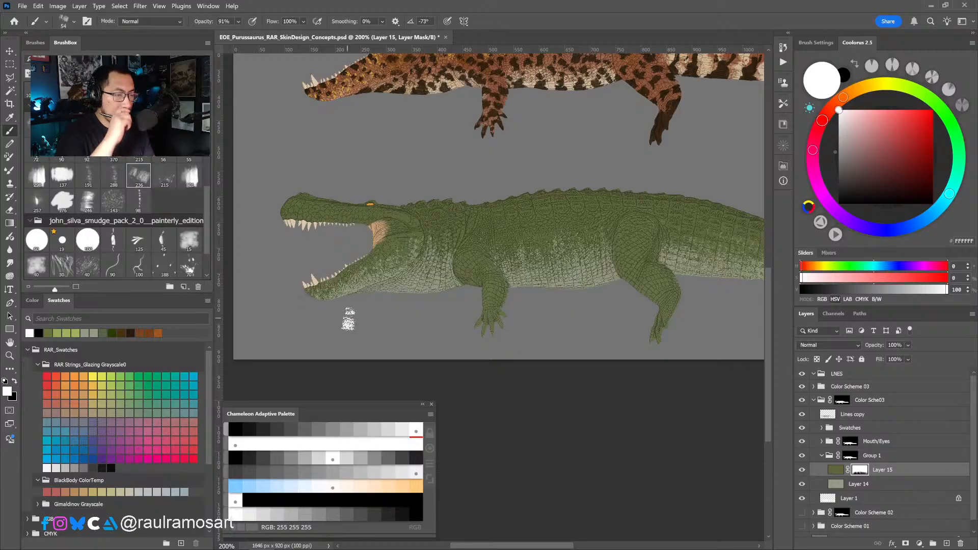
drag(463, 251, 421, 352)
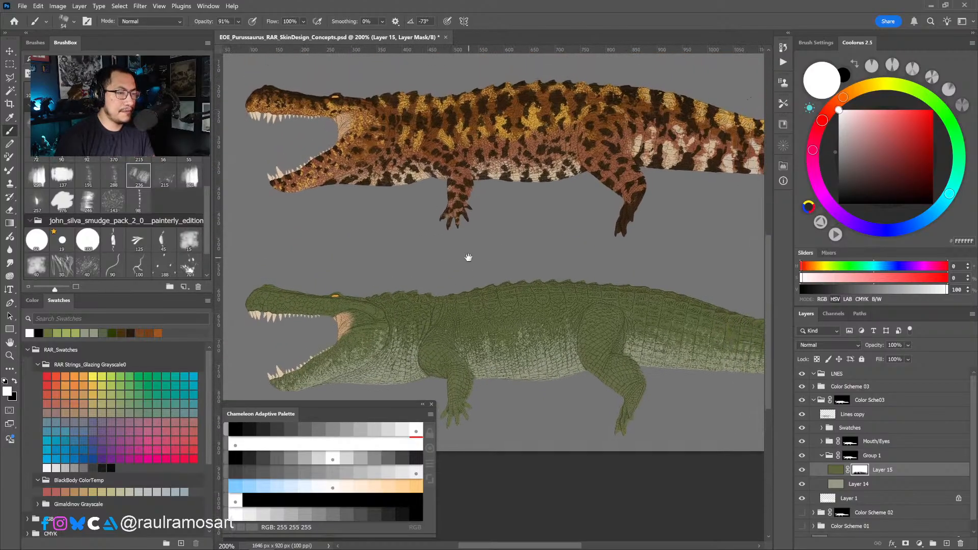
drag(485, 162, 463, 193)
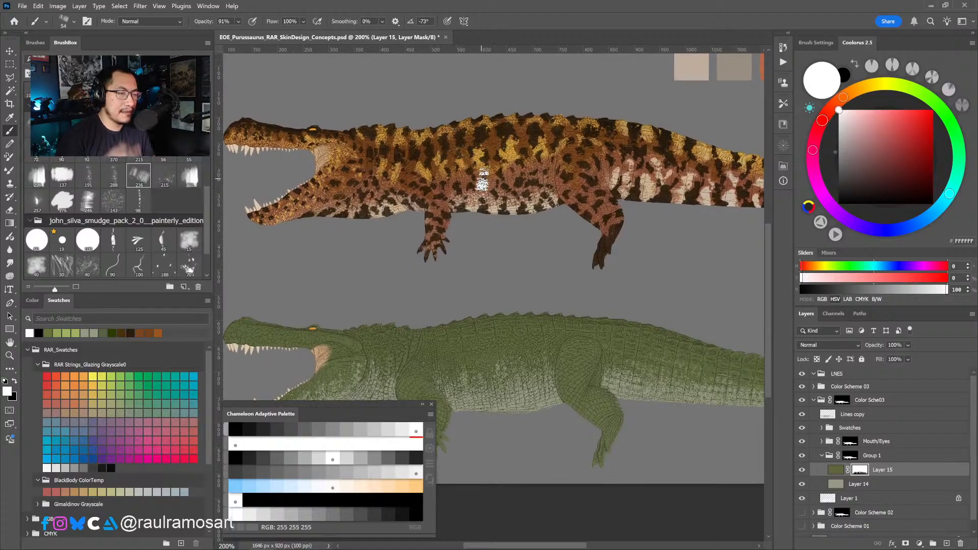
drag(475, 321, 527, 271)
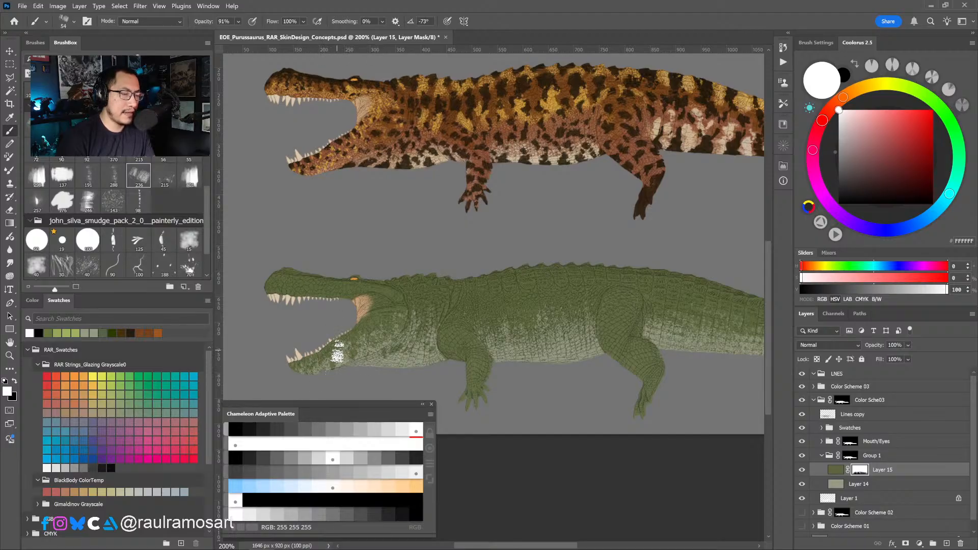
Refine the pale-to-green transition under the lower jaw and throat, alternating black and white on the Layer 15 mask.
key(x)
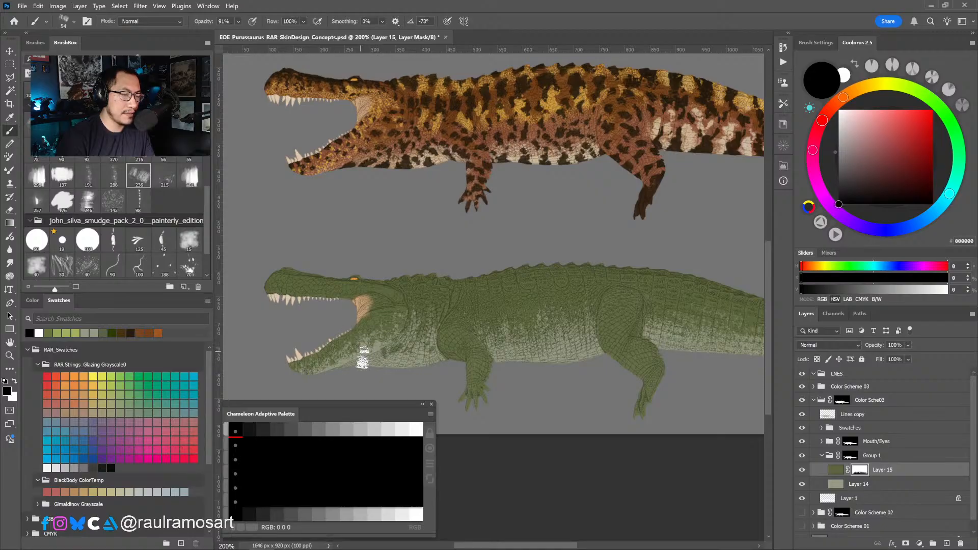
key(x)
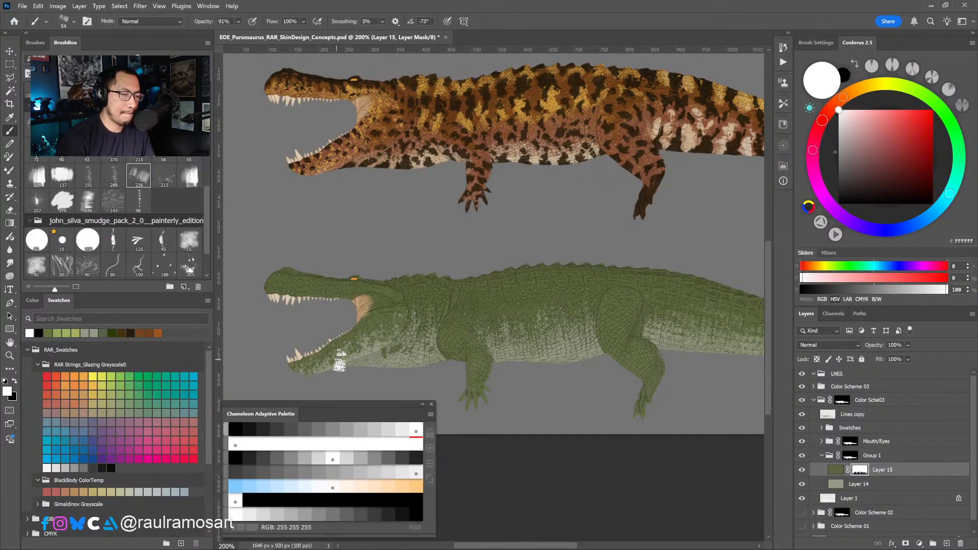
key(x)
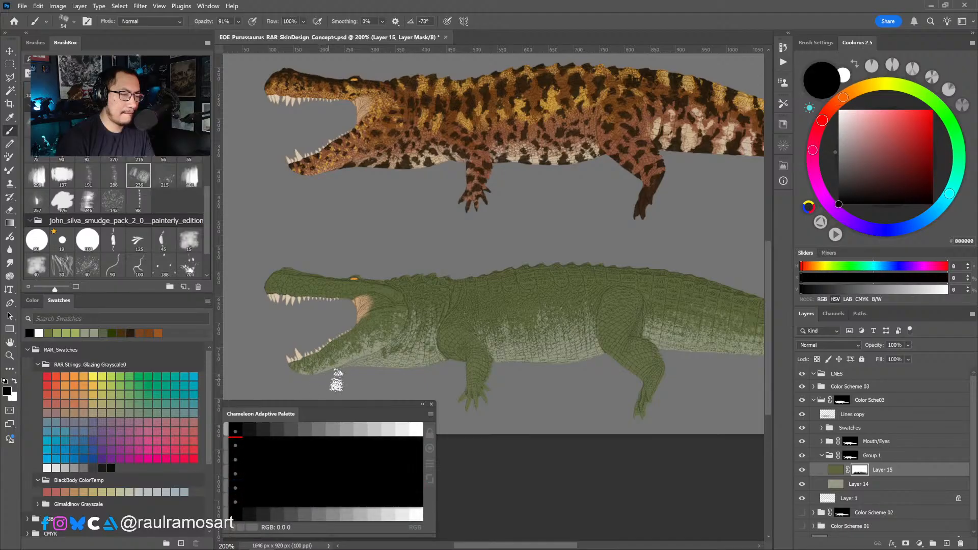
drag(365, 371, 372, 367)
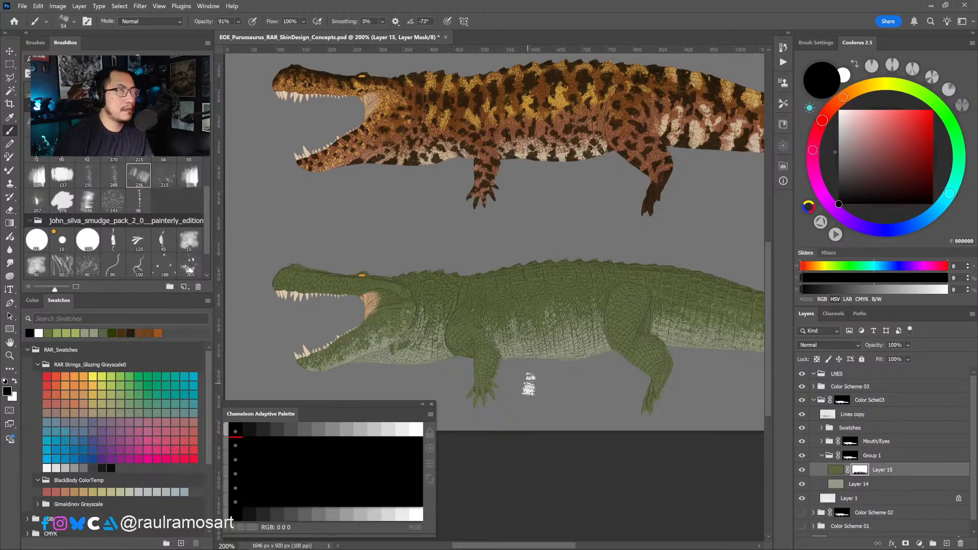
Examine the countershading along the body and tail, comparing it with Layer 15 hidden and shown.
scroll(529, 384, right, 5)
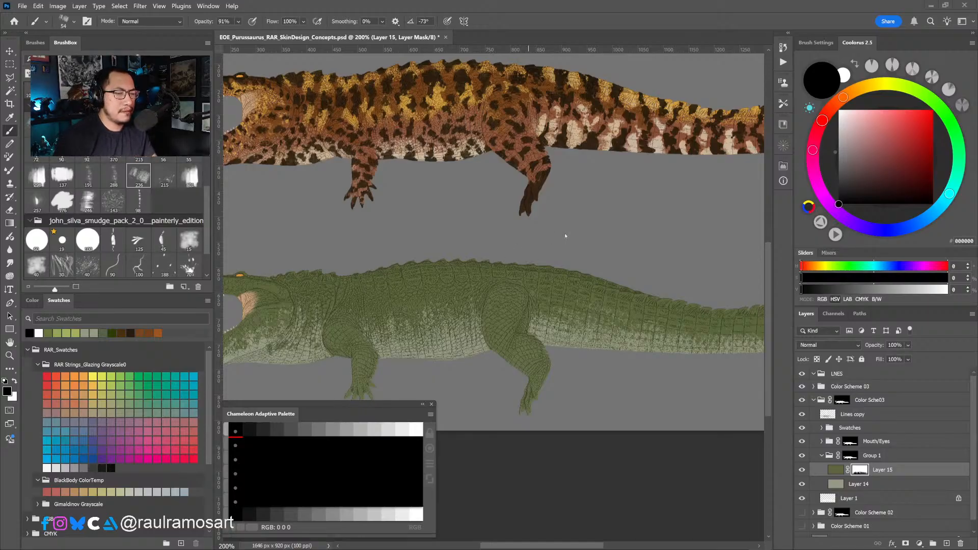
scroll(557, 231, left, 5)
scroll(546, 370, down, 1)
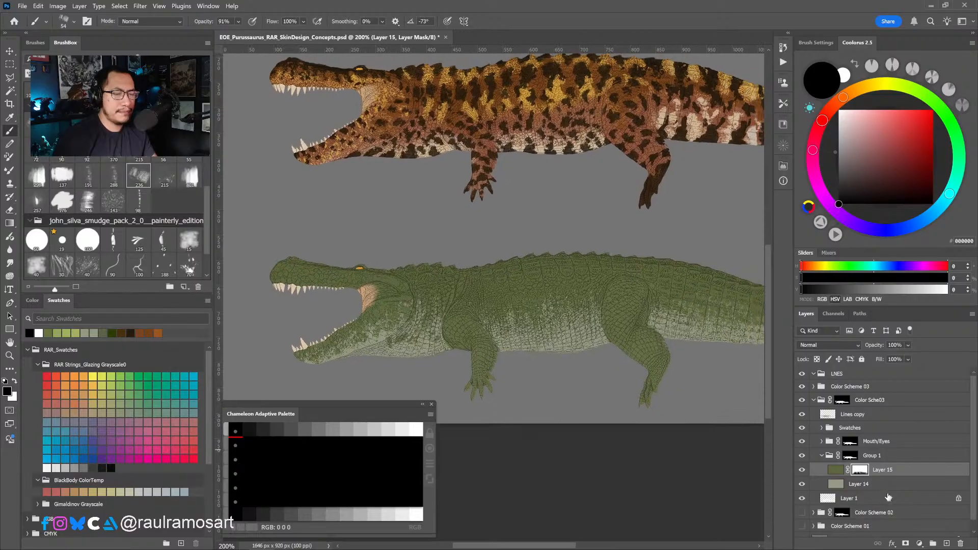
click(803, 471)
click(804, 471)
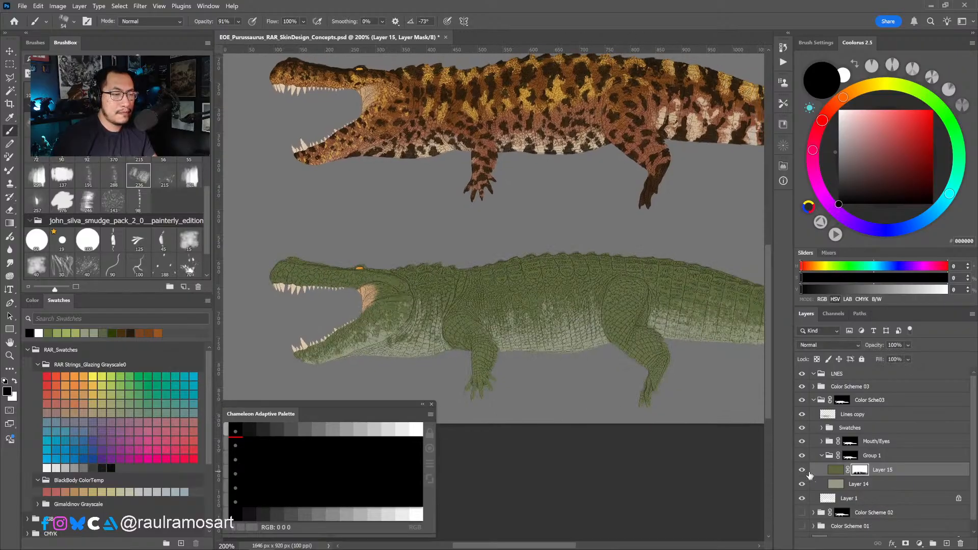
key(x)
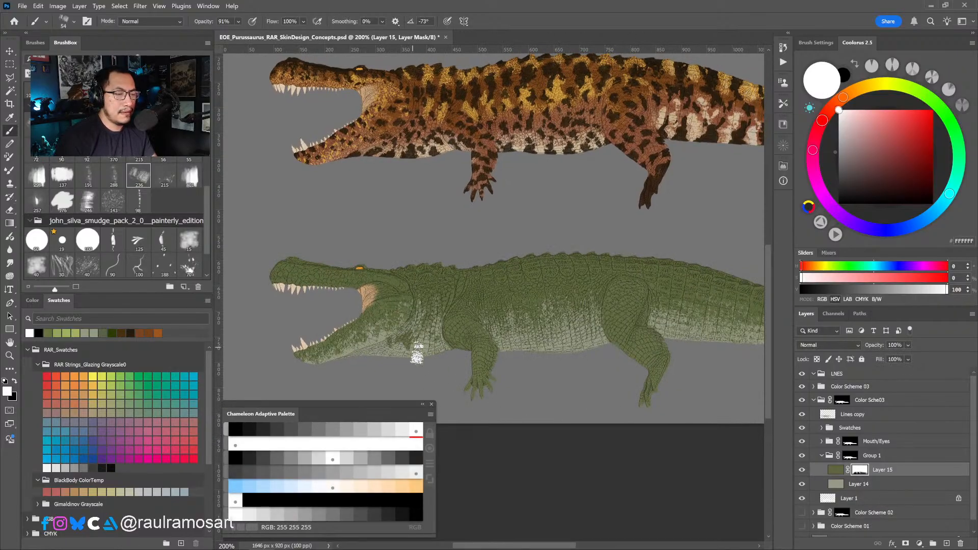
Touch up the edge of the throat and lower jaw on the Layer 15 mask, switching between black and white paint.
key(x)
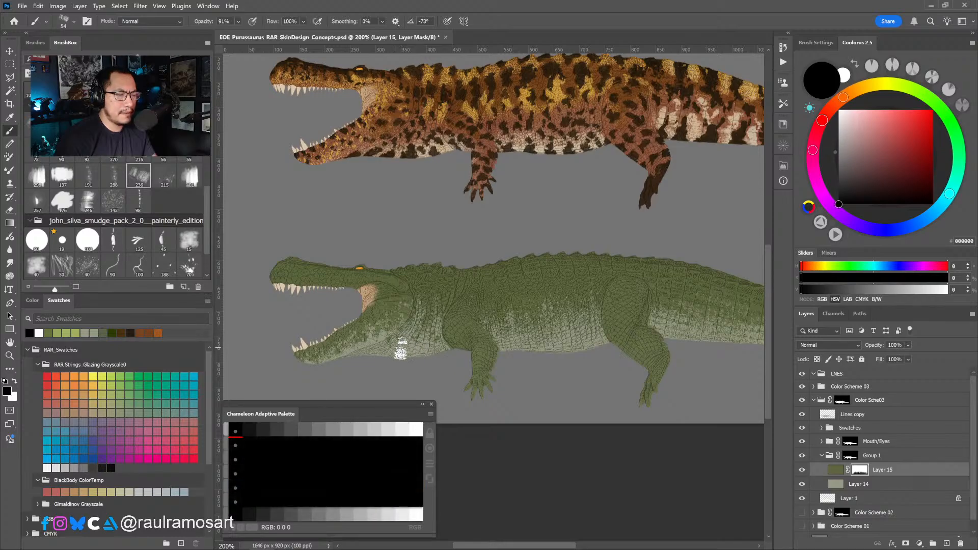
key(x)
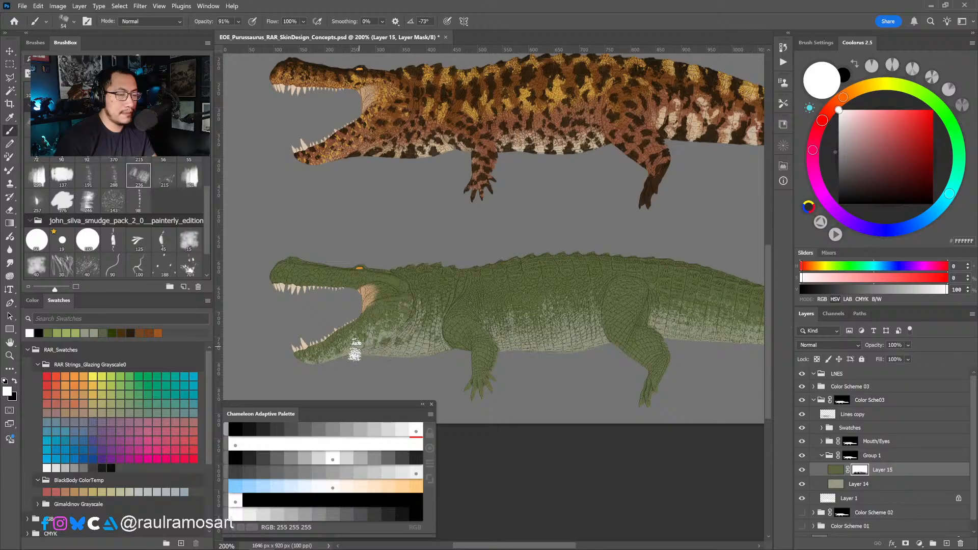
key(x)
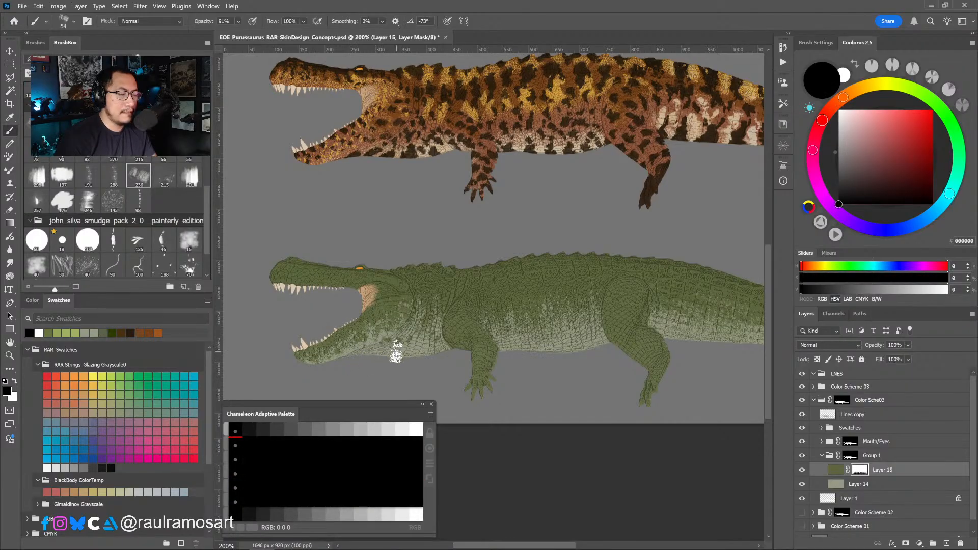
key(x)
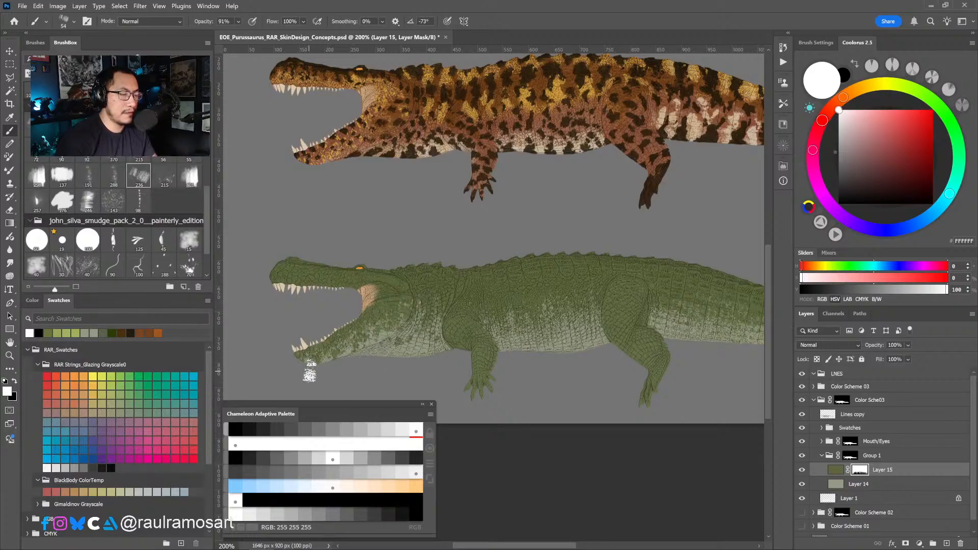
drag(408, 368, 390, 381)
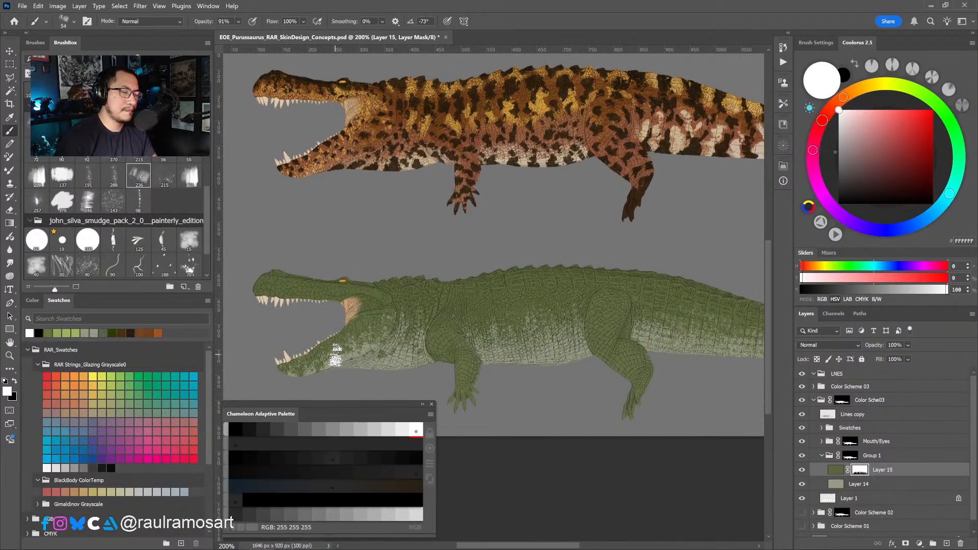
key(x)
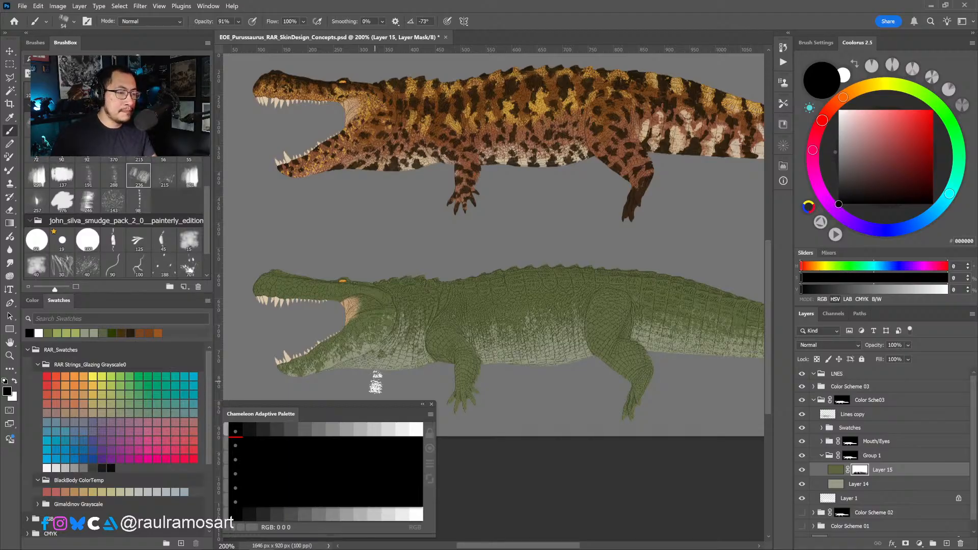
key(x)
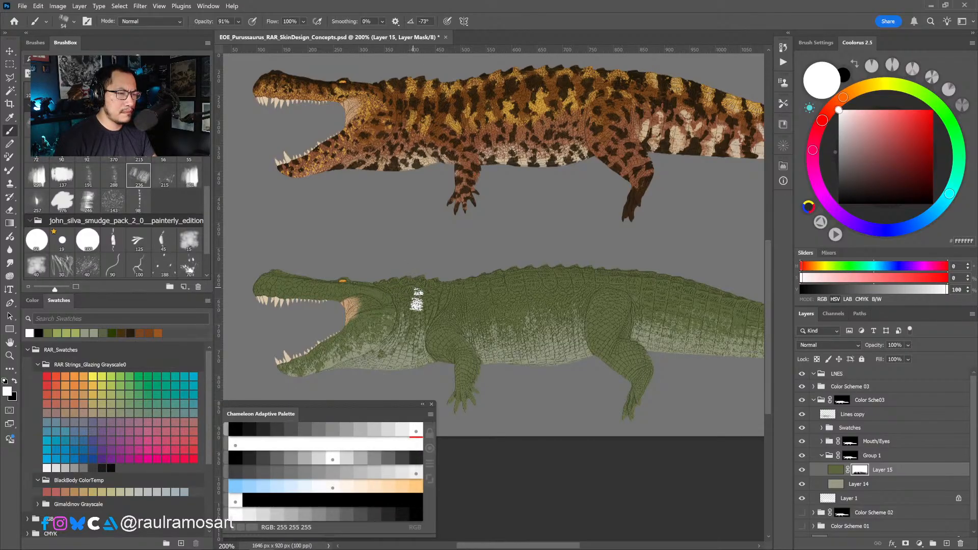
Try a pale patch across the upper neck on the Layer 15 mask and undo the stray strokes.
key(x)
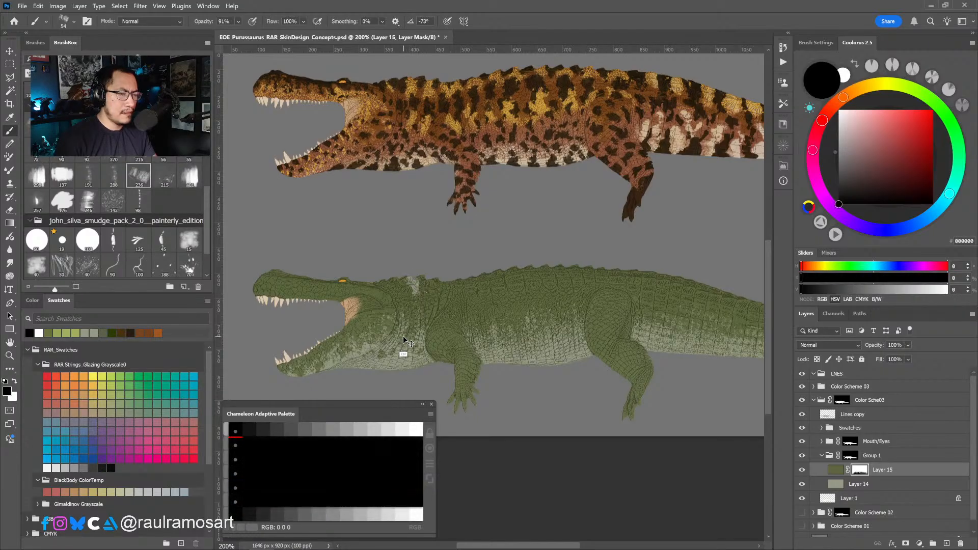
key(ctrl+z)
mouse_move(470, 318)
mouse_down()
mouse_move(450, 255)
mouse_move(443, 283)
mouse_up()
key(x)
click(459, 277)
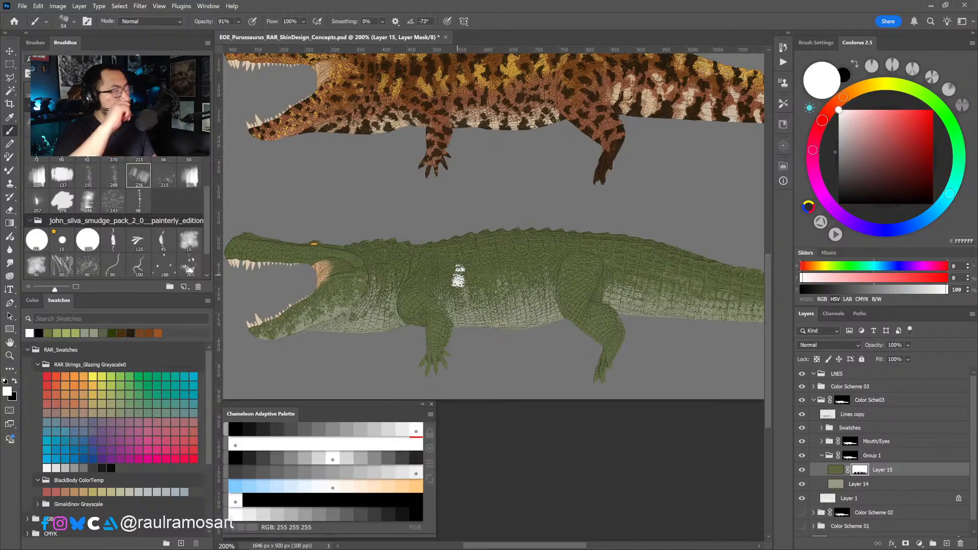
key(ctrl+z)
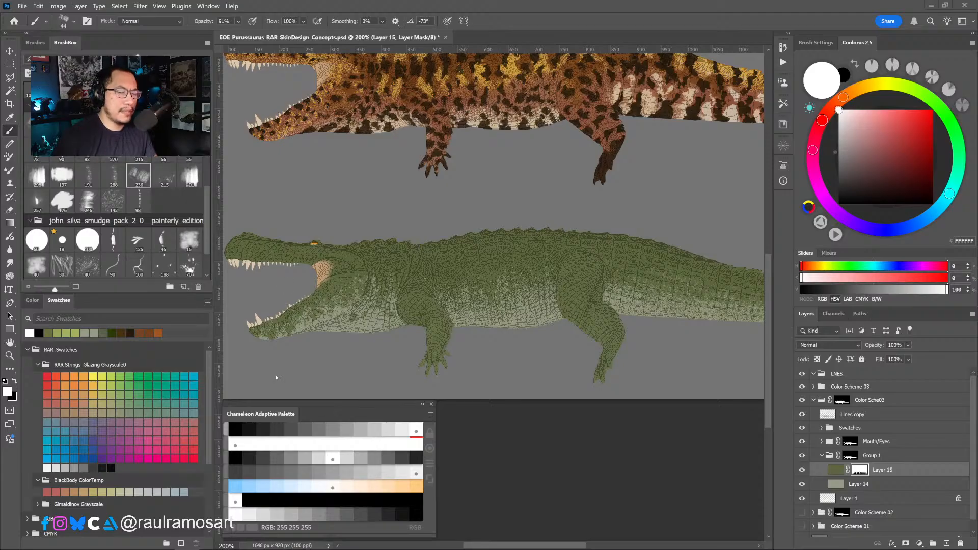
Duplicate Layer 15 and fill the copy's layer mask entirely with white.
drag(914, 475, 947, 543)
click(860, 470)
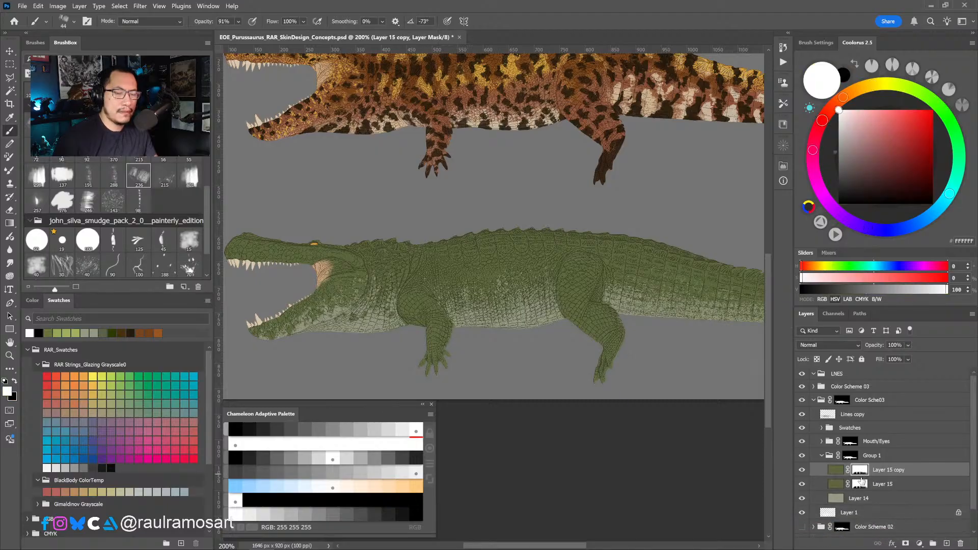
key(alt+BackSpace)
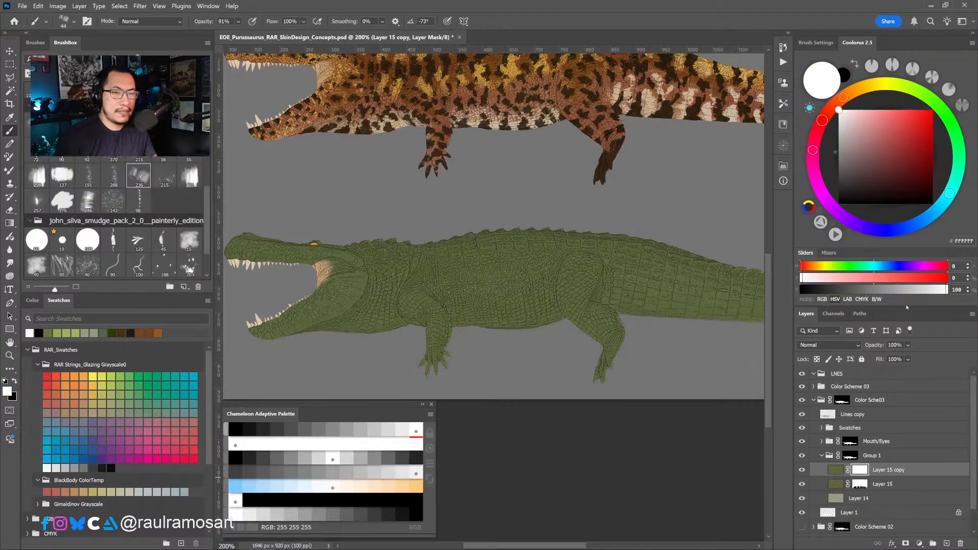
Fill the Layer 15 copy with dark brown #613A1F and invert its mask to hide the brown.
drag(850, 93, 853, 92)
drag(891, 150, 894, 161)
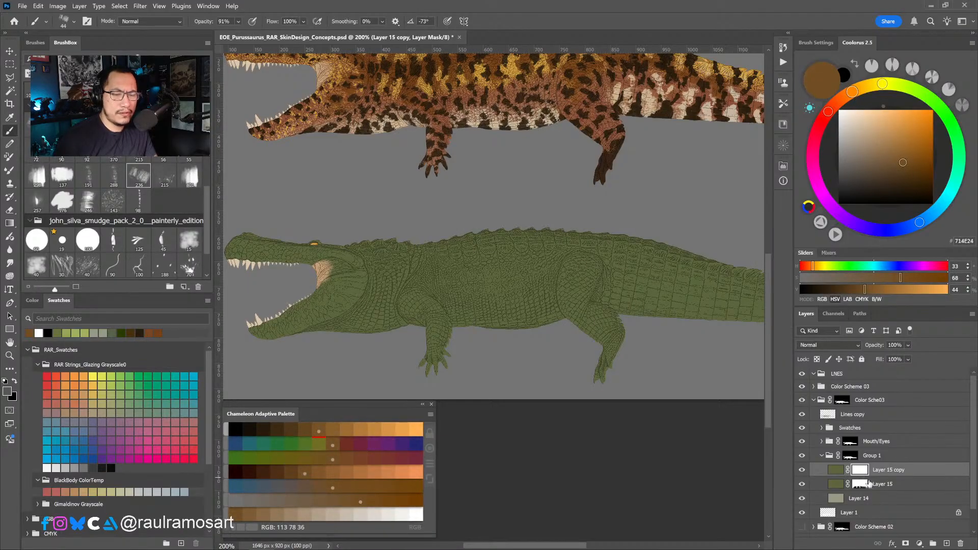
click(836, 470)
key(alt+BackSpace)
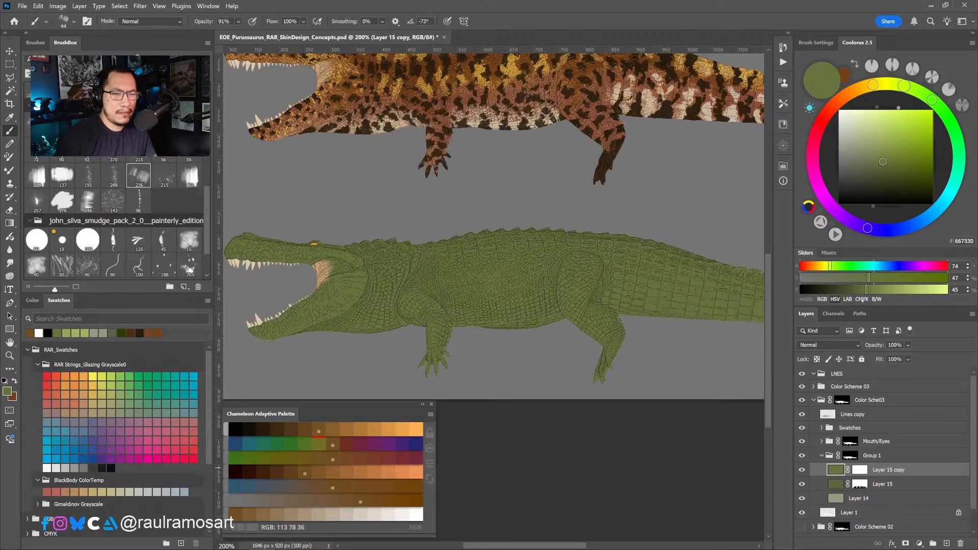
click(885, 157)
drag(873, 84, 844, 96)
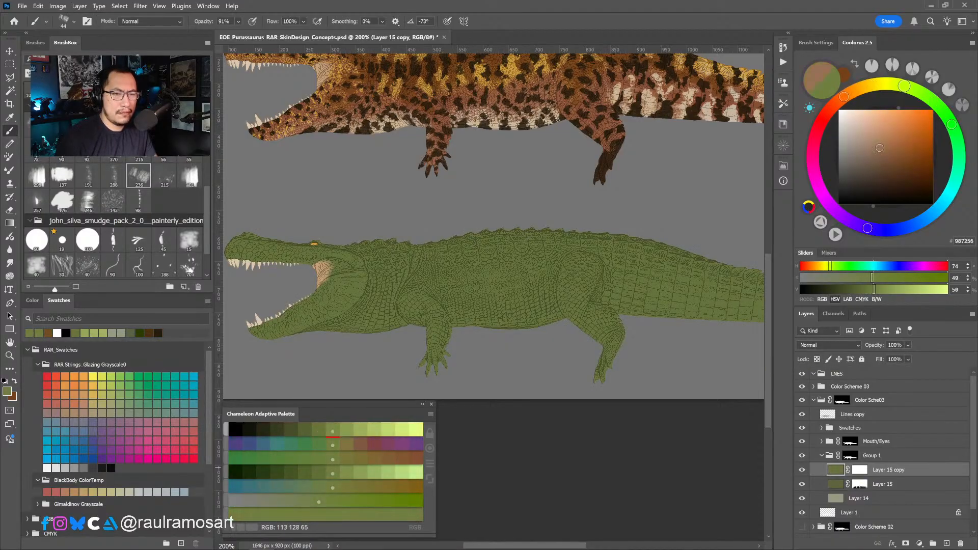
click(895, 160)
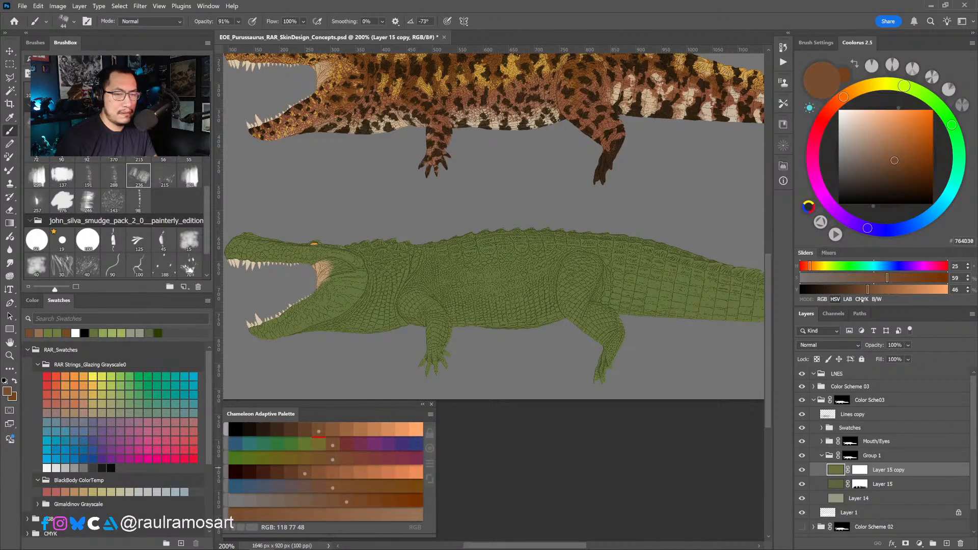
drag(887, 278, 891, 278)
key(alt+BackSpace)
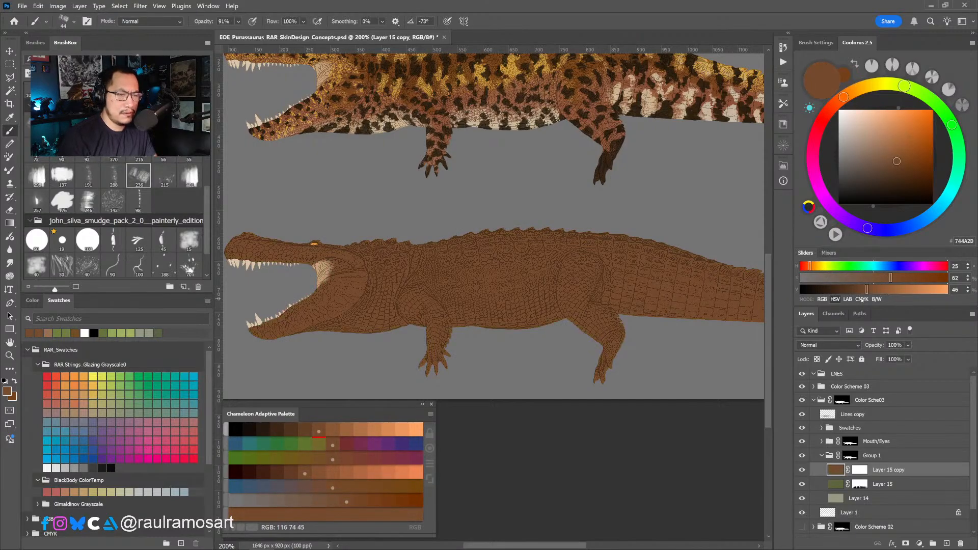
click(908, 172)
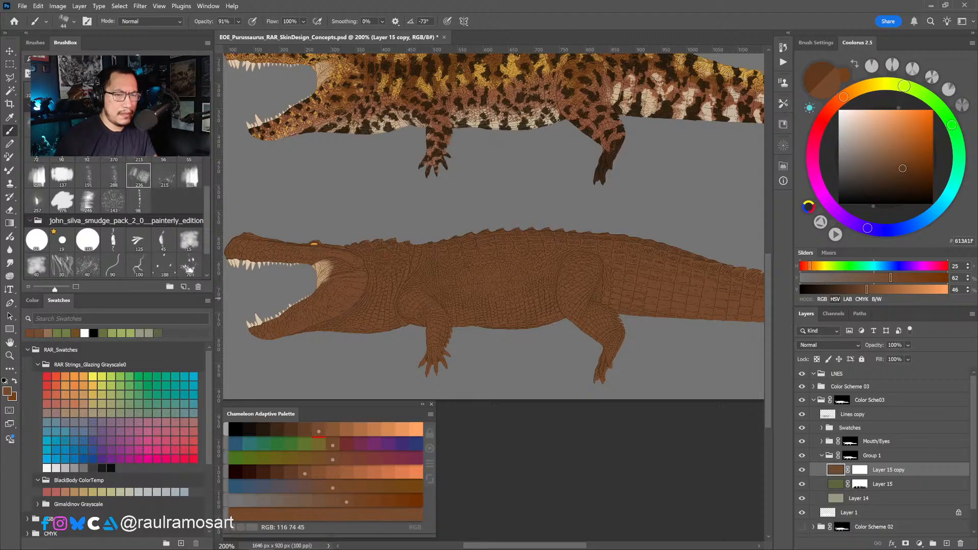
key(alt+BackSpace)
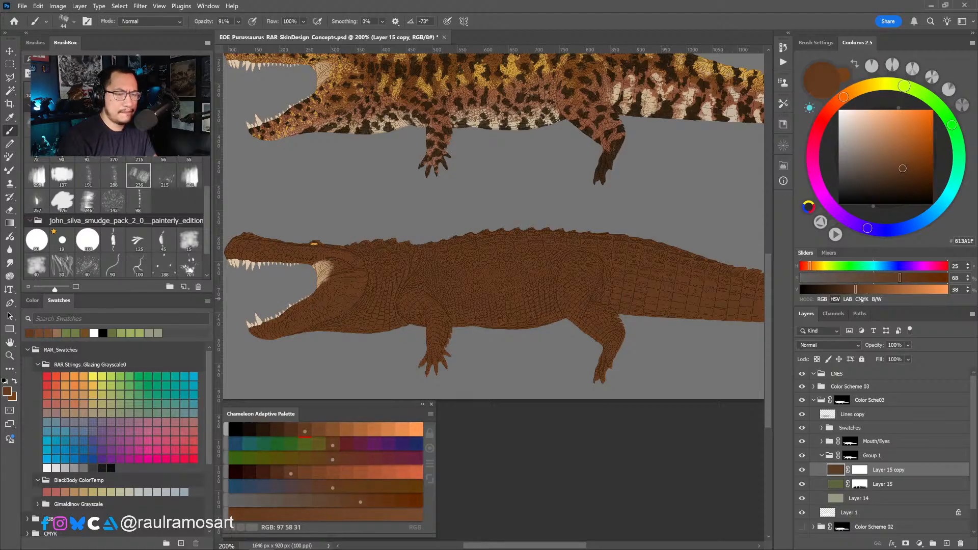
click(859, 473)
key(ctrl+i)
Try the textured 236 px brush preset at a small size on a back scute through the copy's mask, and undo the stroke.
key(r)
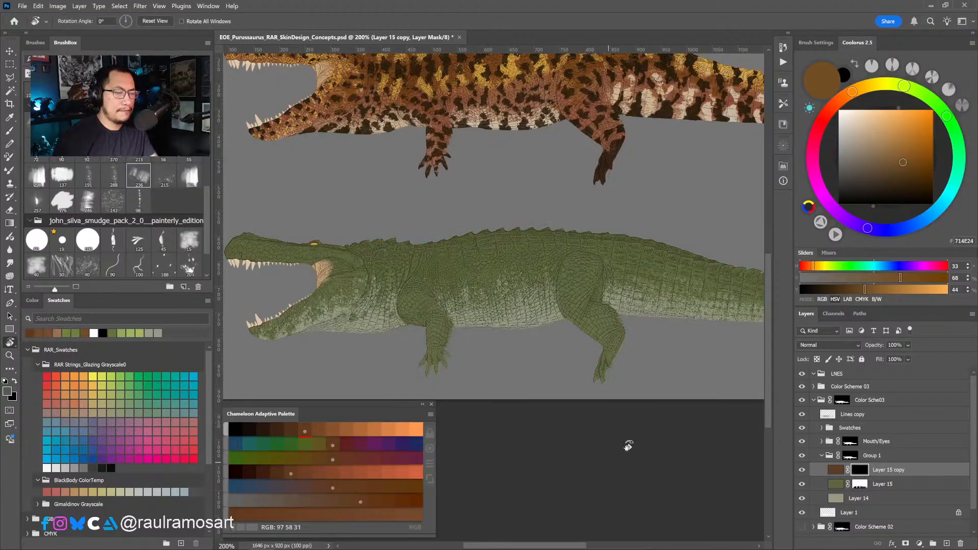
drag(627, 443, 729, 327)
ctrl+click(448, 256)
ctrl+click(449, 256)
ctrl+click(448, 255)
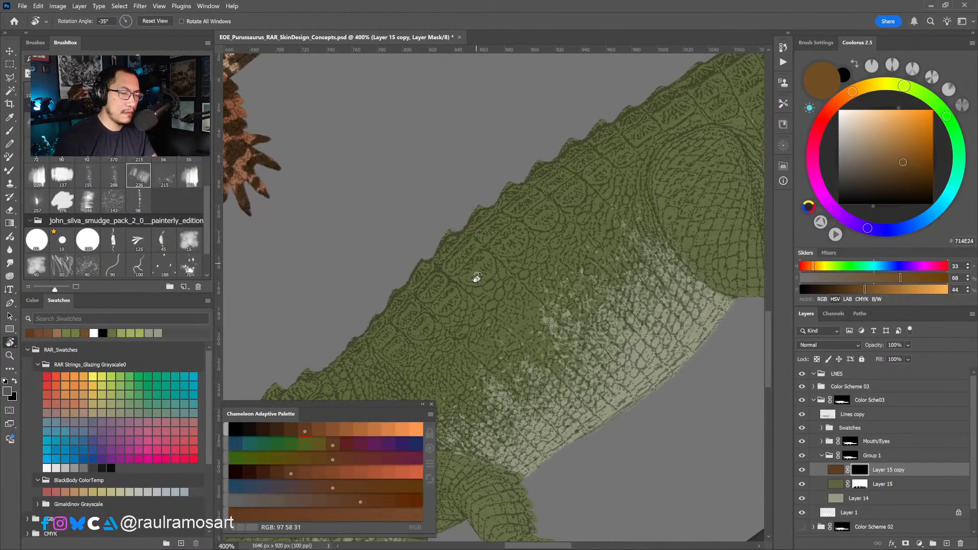
key(b)
drag(441, 270, 429, 269)
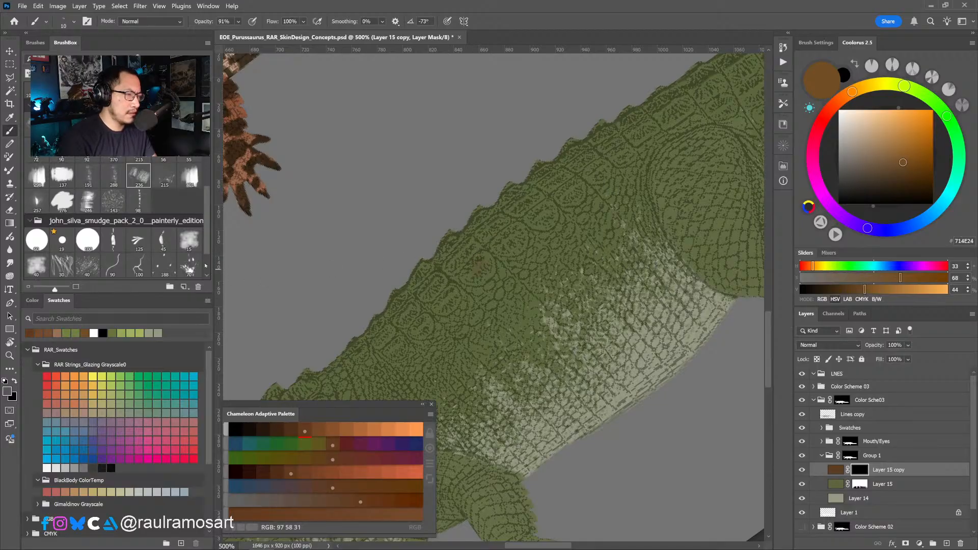
key(ctrl+z)
Switch to another brush preset at about 12 px and paint white on the Layer 15 copy mask to reveal brown on one back scute.
click(189, 148)
mouse_move(472, 266)
mouse_down()
mouse_move(445, 288)
mouse_move(475, 275)
mouse_up()
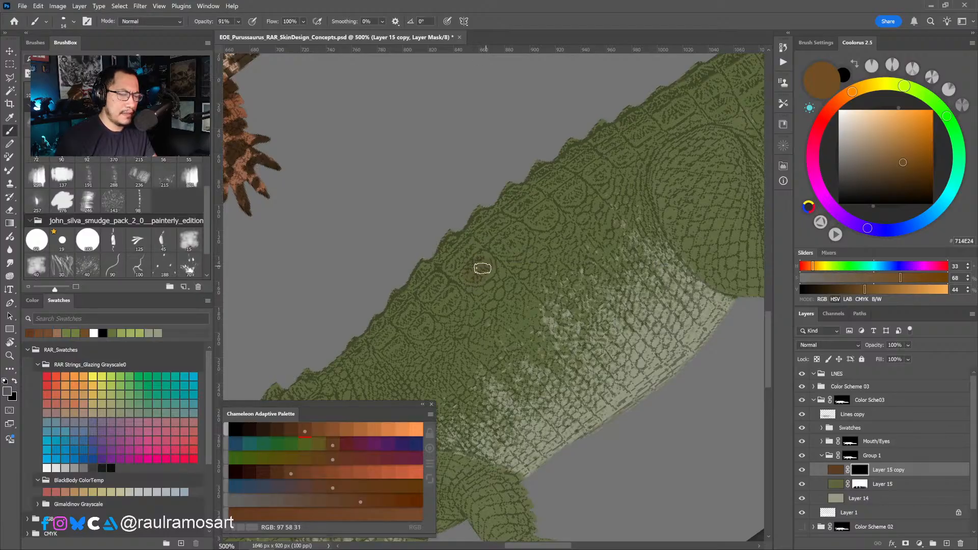
key(x)
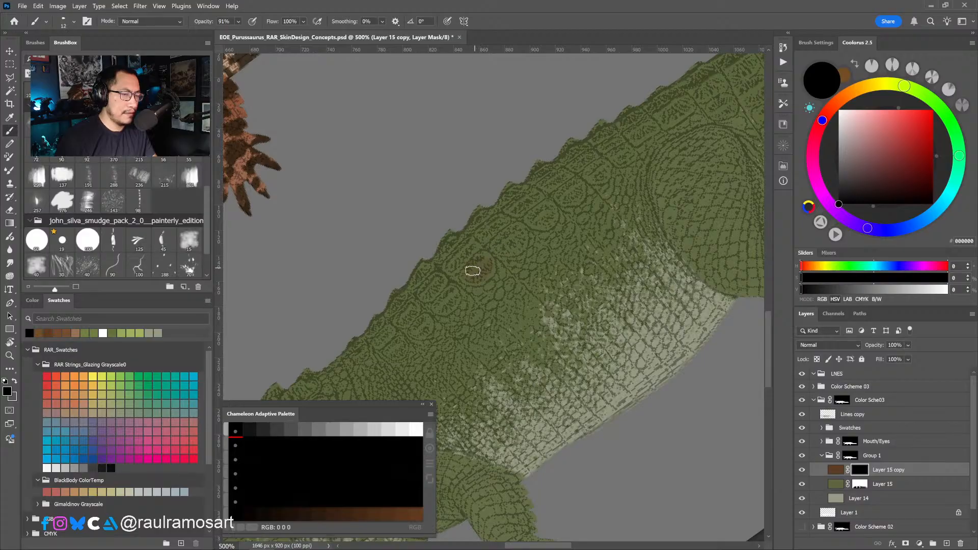
key(d)
key(x)
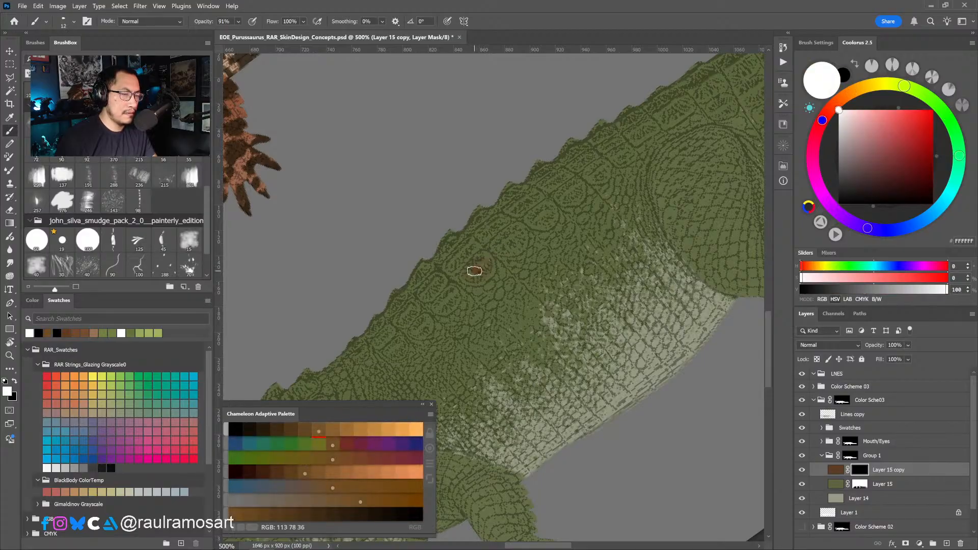
mouse_move(476, 271)
mouse_down()
mouse_move(485, 258)
mouse_move(475, 263)
mouse_up()
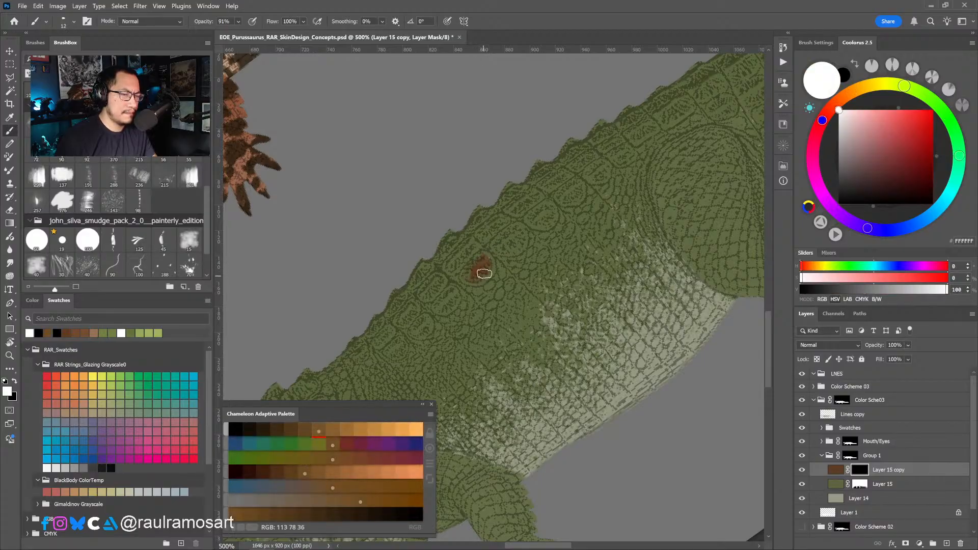
Reveal brown spots on the row of scutes along the back, from mid-body past the hind leg to the tail base.
mouse_move(514, 225)
mouse_down()
mouse_move(500, 249)
mouse_move(517, 239)
mouse_move(512, 229)
mouse_move(502, 249)
mouse_move(521, 237)
mouse_move(497, 238)
mouse_move(537, 222)
mouse_up()
drag(564, 193, 580, 192)
mouse_move(596, 160)
mouse_down()
mouse_move(593, 179)
mouse_move(611, 166)
mouse_move(600, 182)
mouse_move(564, 196)
mouse_move(578, 205)
mouse_move(602, 166)
mouse_move(583, 182)
mouse_move(634, 154)
mouse_move(612, 165)
mouse_up()
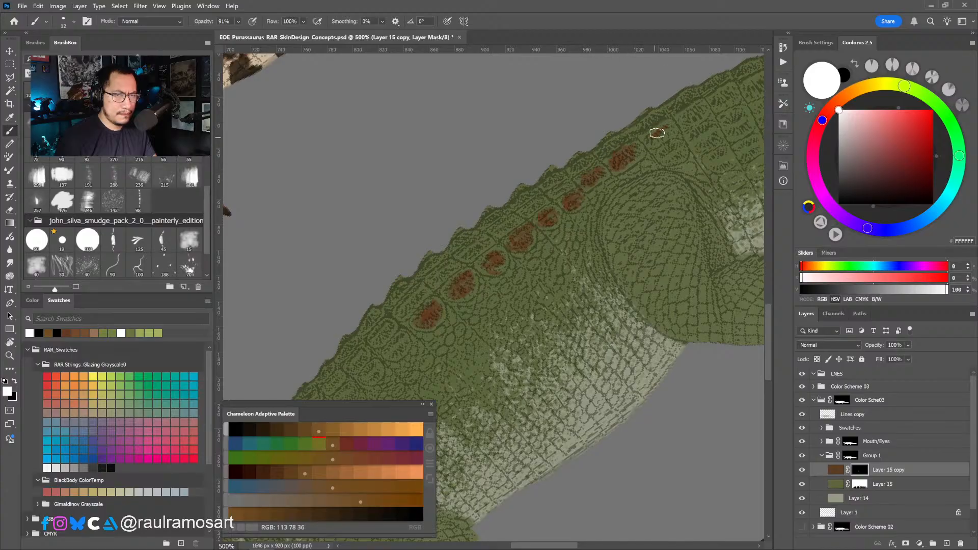
mouse_move(657, 133)
mouse_down()
mouse_move(607, 179)
mouse_move(617, 179)
mouse_move(622, 203)
mouse_move(648, 178)
mouse_move(660, 183)
mouse_move(670, 174)
mouse_move(633, 162)
mouse_move(637, 137)
mouse_move(588, 168)
mouse_move(603, 180)
mouse_up()
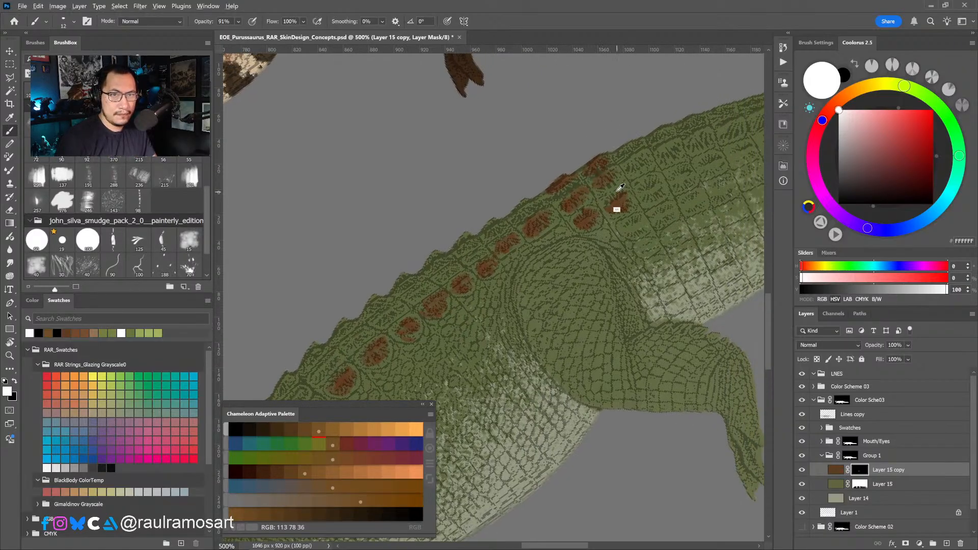
Enlarge the brush to 17 px and paint brown spots on the upper scute rows along the front part of the tail.
key(bracketright)
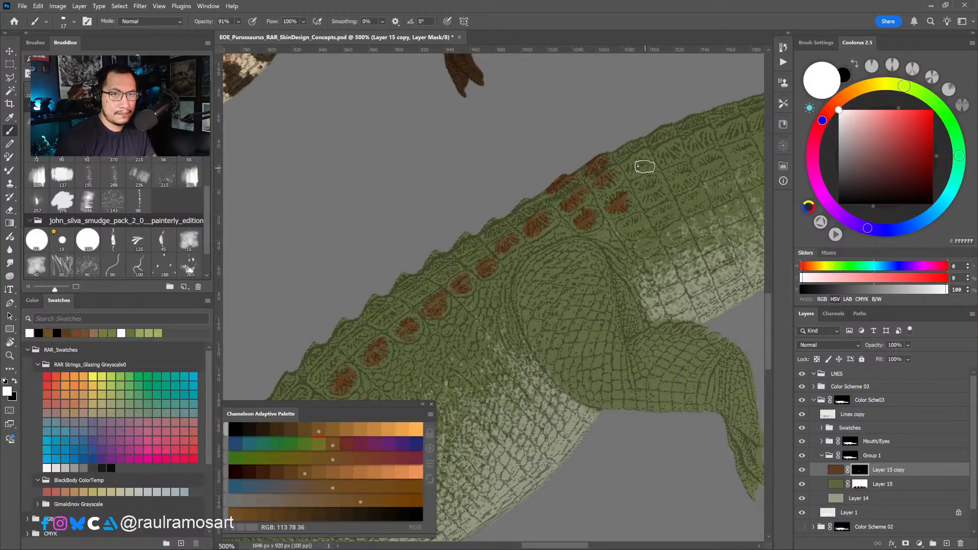
mouse_move(625, 145)
mouse_down()
mouse_move(617, 165)
mouse_move(644, 156)
mouse_move(651, 188)
mouse_move(674, 150)
mouse_move(647, 157)
mouse_up()
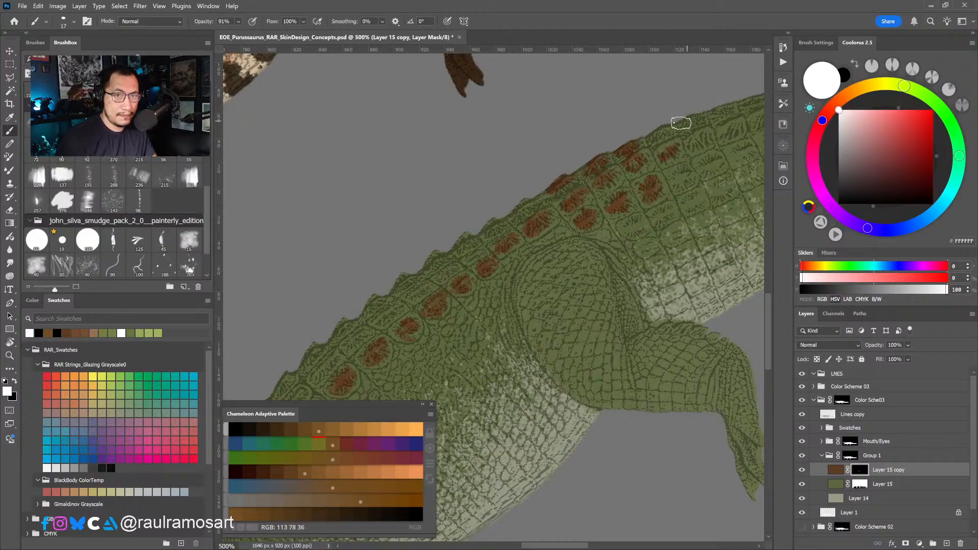
mouse_move(668, 152)
mouse_down()
mouse_move(629, 175)
mouse_move(613, 154)
mouse_up()
mouse_move(646, 203)
mouse_down()
mouse_move(679, 181)
mouse_move(669, 149)
mouse_move(666, 160)
mouse_move(653, 145)
mouse_move(688, 117)
mouse_move(687, 152)
mouse_move(696, 141)
mouse_move(698, 175)
mouse_up()
mouse_move(681, 180)
mouse_down()
mouse_move(627, 198)
mouse_move(669, 188)
mouse_move(664, 163)
mouse_move(647, 168)
mouse_move(662, 135)
mouse_move(696, 128)
mouse_move(705, 140)
mouse_move(654, 167)
mouse_move(657, 150)
mouse_move(632, 157)
mouse_move(700, 138)
mouse_move(667, 186)
mouse_move(673, 181)
mouse_move(623, 203)
mouse_move(642, 189)
mouse_move(617, 186)
mouse_move(676, 142)
mouse_move(651, 170)
mouse_up()
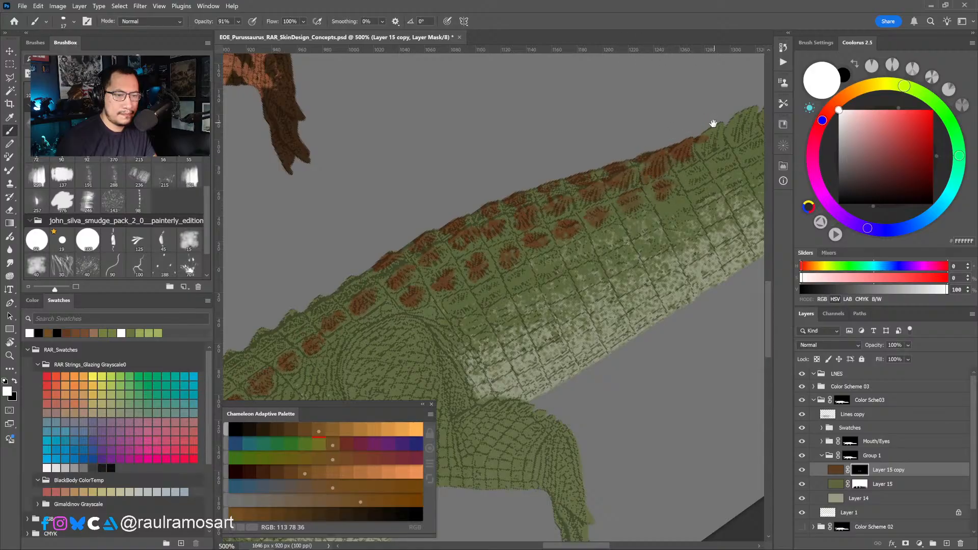
Extend the brown spots farther along the tail's ridge and add scattered ones on the lower scute rows.
mouse_move(712, 124)
mouse_down()
mouse_move(639, 174)
mouse_move(630, 200)
mouse_move(645, 197)
mouse_move(652, 240)
mouse_move(610, 229)
mouse_move(616, 235)
mouse_move(601, 211)
mouse_move(615, 250)
mouse_move(614, 214)
mouse_move(649, 228)
mouse_move(622, 249)
mouse_move(630, 253)
mouse_move(588, 259)
mouse_move(601, 261)
mouse_move(650, 198)
mouse_move(661, 167)
mouse_move(672, 188)
mouse_move(672, 160)
mouse_move(686, 230)
mouse_up()
drag(707, 186, 715, 214)
drag(704, 167, 696, 156)
ctrl+alt+click(690, 170)
ctrl+alt+click(689, 170)
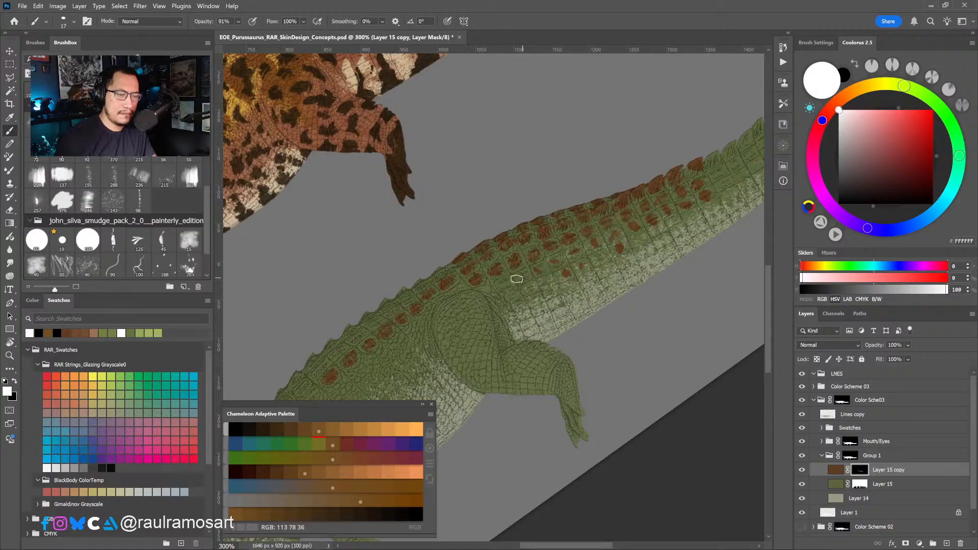
Examine the brown spot pattern on the whole figure, then the back and hind leg with the canvas rotated to about 71°.
key(ctrl+minus)
key(ctrl+minus)
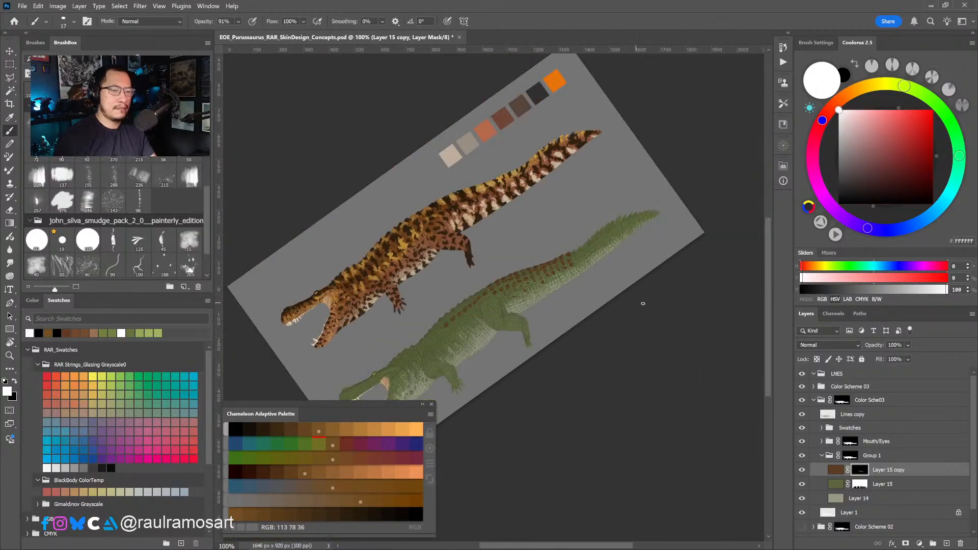
key(r)
drag(642, 302, 462, 374)
drag(546, 360, 592, 339)
ctrl+click(545, 232)
ctrl+click(545, 231)
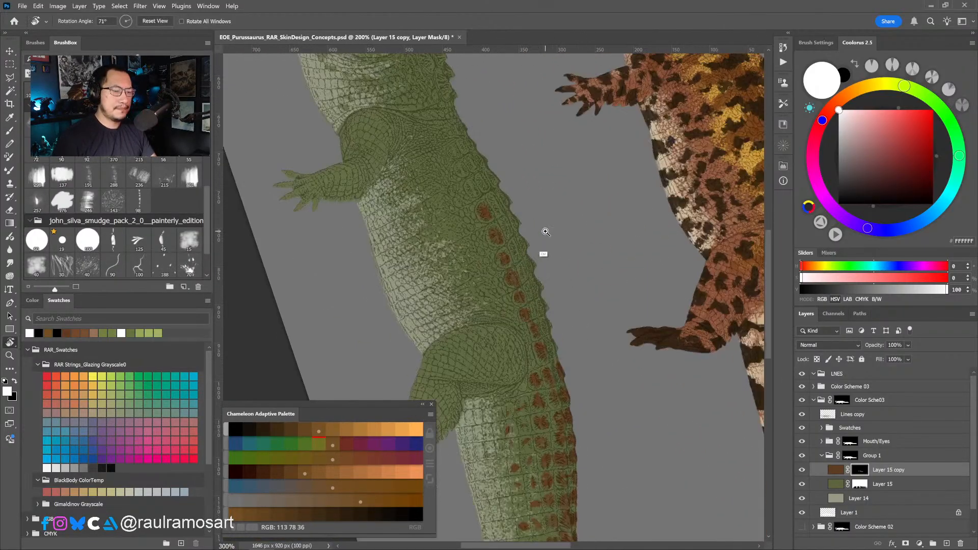
drag(547, 310, 563, 216)
key(b)
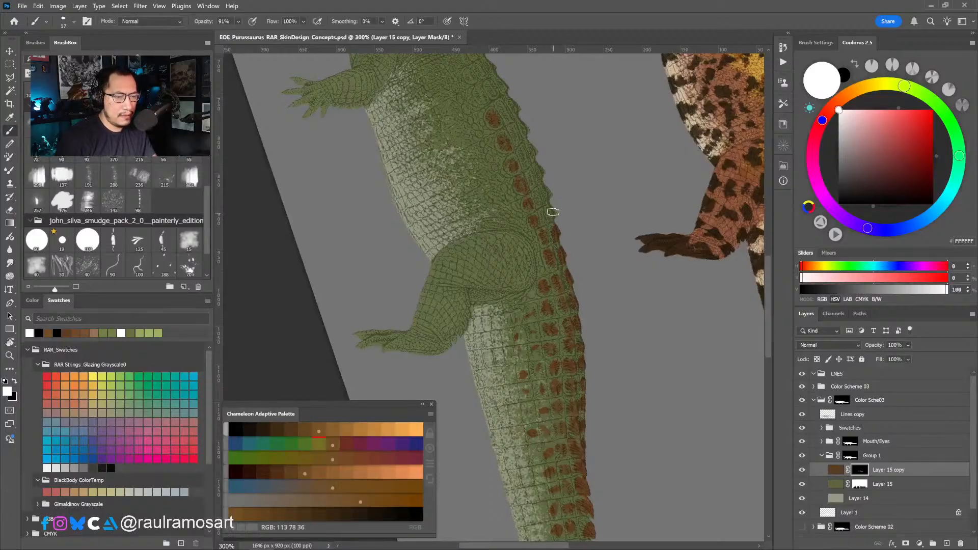
Paint brown spots on the scute rows along the front half of the back, past the shoulder and onto the neck.
drag(561, 211, 576, 240)
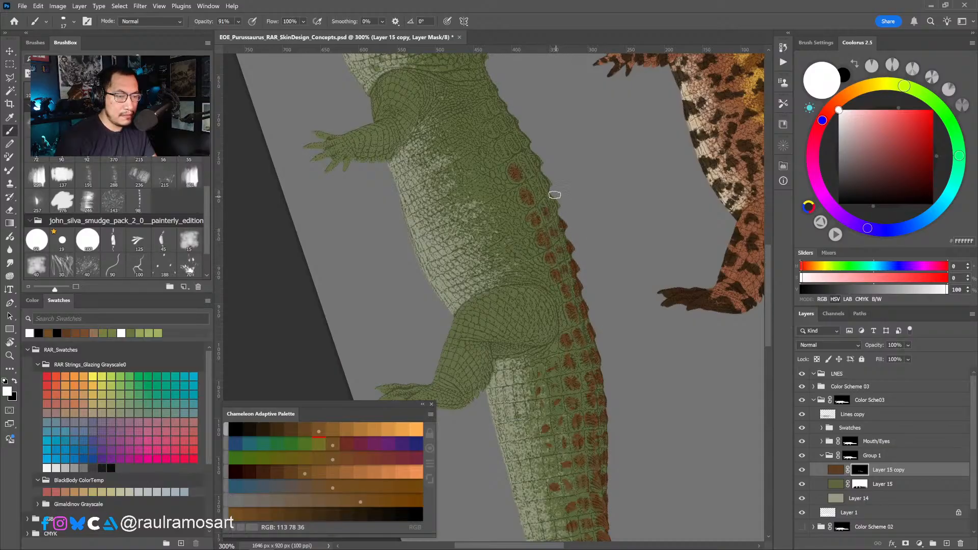
drag(556, 186, 568, 205)
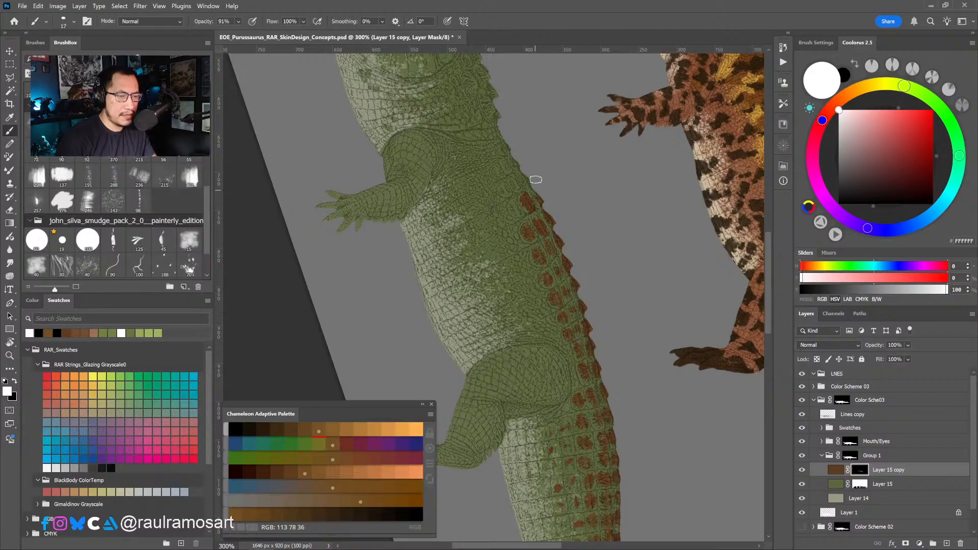
mouse_move(513, 201)
mouse_down()
mouse_move(525, 176)
mouse_move(498, 173)
mouse_up()
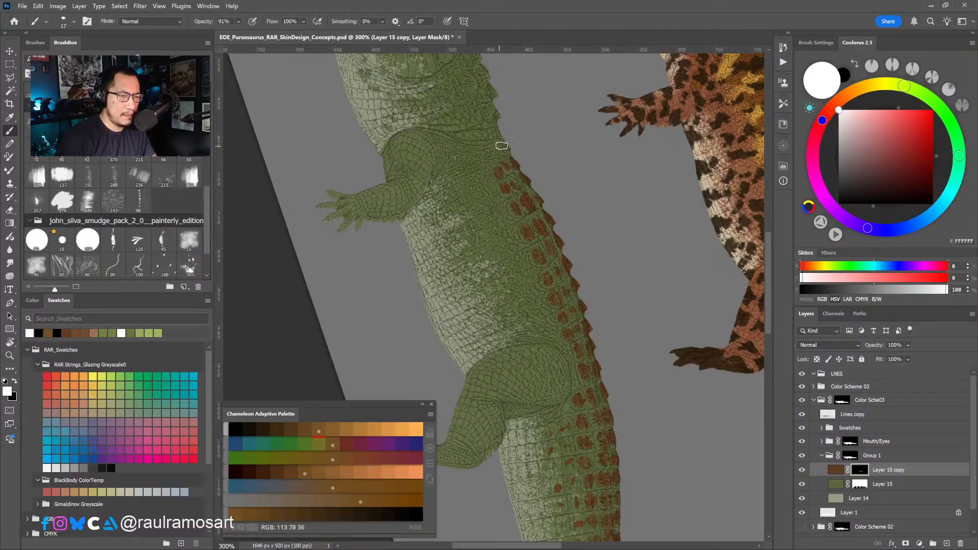
scroll(509, 148, up, 1)
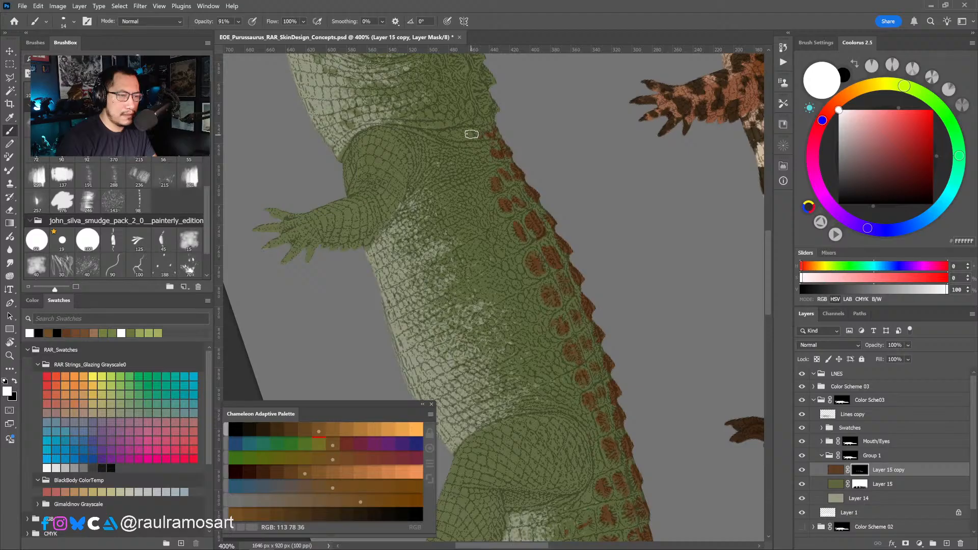
mouse_move(457, 135)
mouse_down()
mouse_move(490, 158)
mouse_move(483, 131)
mouse_move(457, 120)
mouse_move(486, 127)
mouse_move(506, 236)
mouse_move(499, 199)
mouse_move(500, 219)
mouse_move(514, 193)
mouse_move(515, 225)
mouse_move(479, 170)
mouse_move(478, 183)
mouse_move(491, 164)
mouse_move(501, 179)
mouse_move(500, 162)
mouse_move(486, 137)
mouse_move(484, 153)
mouse_move(476, 148)
mouse_move(467, 104)
mouse_move(467, 154)
mouse_up()
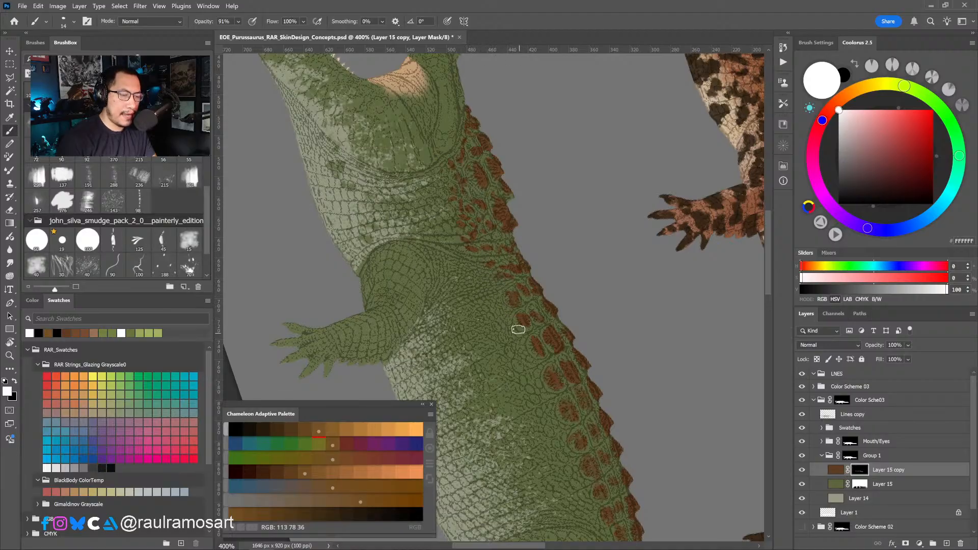
Rotate the canvas to about -62° and paint the ridge spikes along the rear part of the tail brown, up to the tip.
alt+click(526, 329)
key(r)
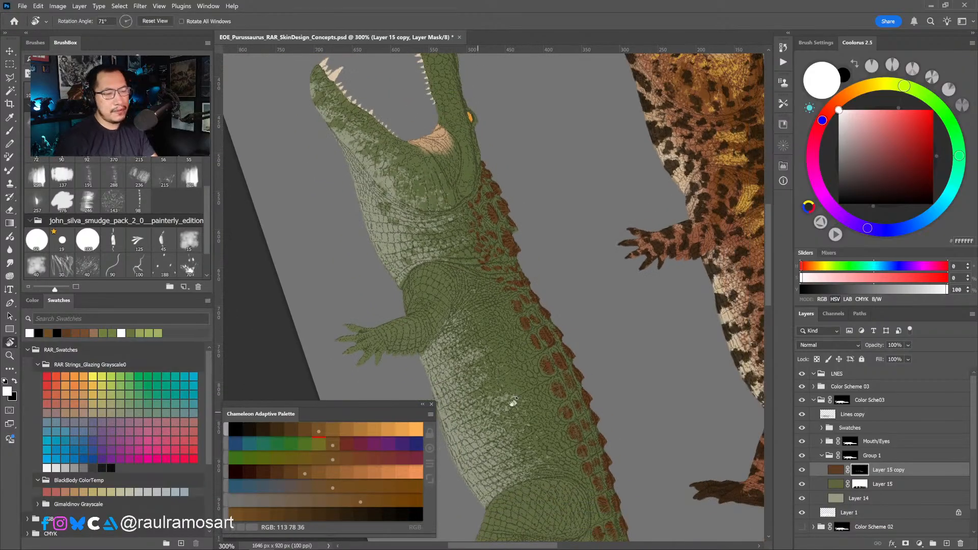
drag(502, 387, 568, 249)
scroll(526, 331, down, 3)
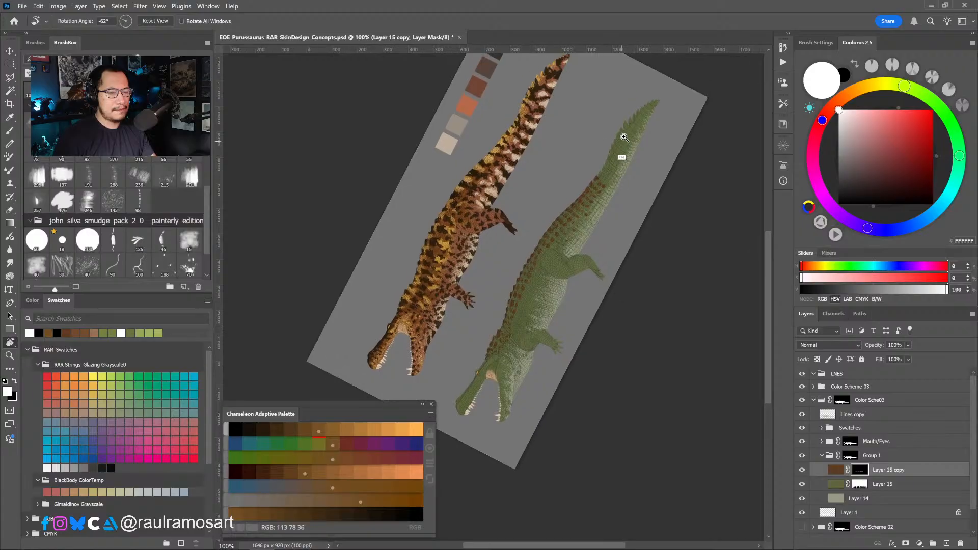
scroll(622, 153, up, 3)
scroll(594, 205, up, 1)
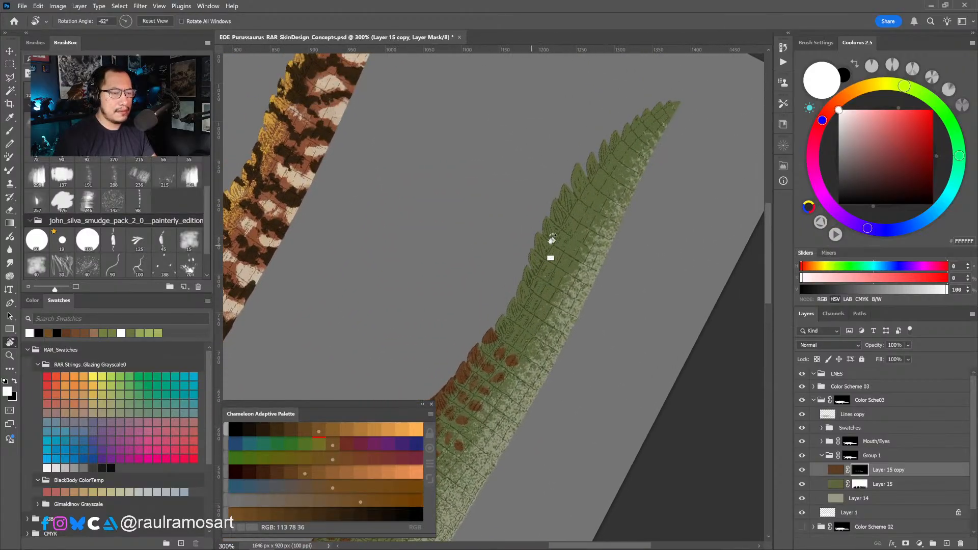
key(b)
mouse_move(505, 319)
mouse_down()
mouse_move(580, 161)
mouse_move(543, 224)
mouse_move(564, 187)
mouse_move(669, 97)
mouse_up()
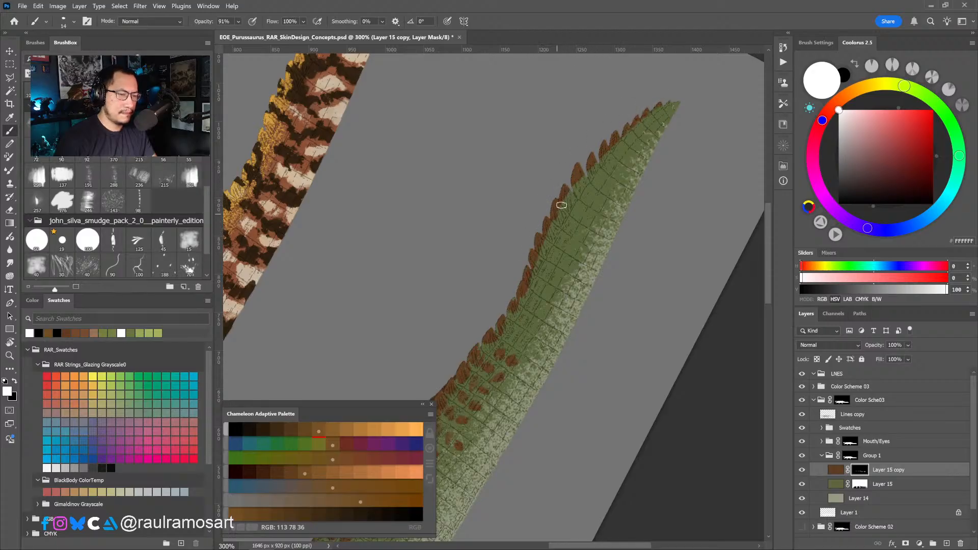
Add brown spots to the scute rows below the tail ridge, from near the tip back toward the hind leg.
drag(569, 198, 568, 206)
drag(579, 189, 592, 181)
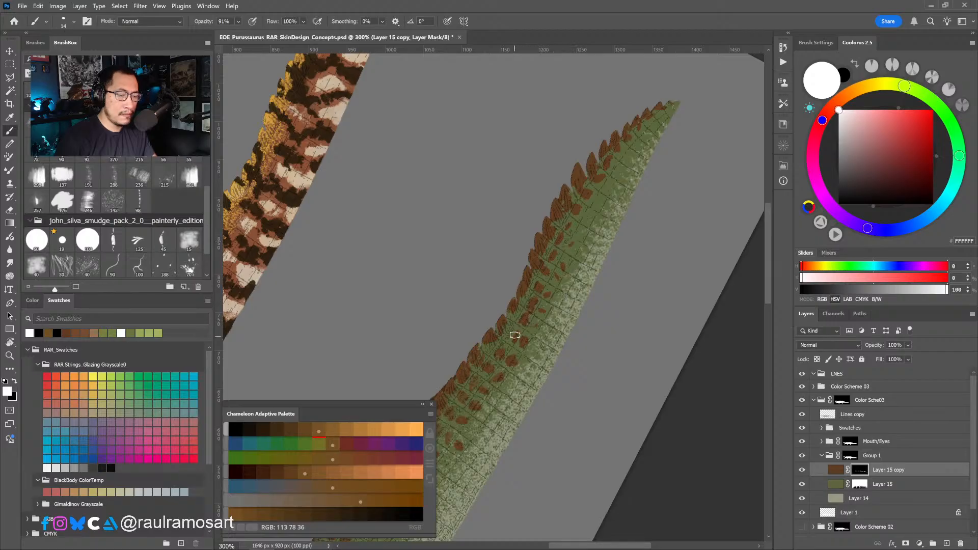
drag(515, 335, 570, 240)
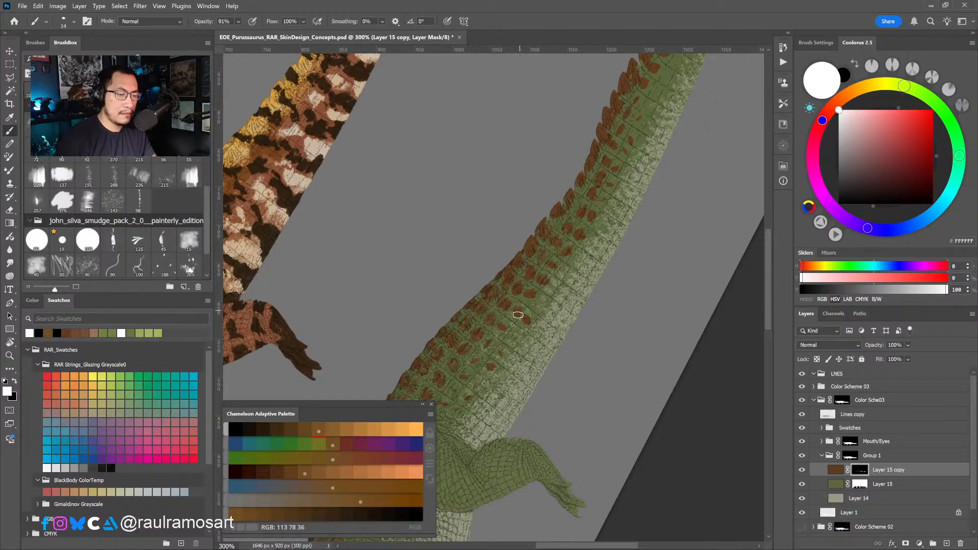
drag(506, 338, 553, 264)
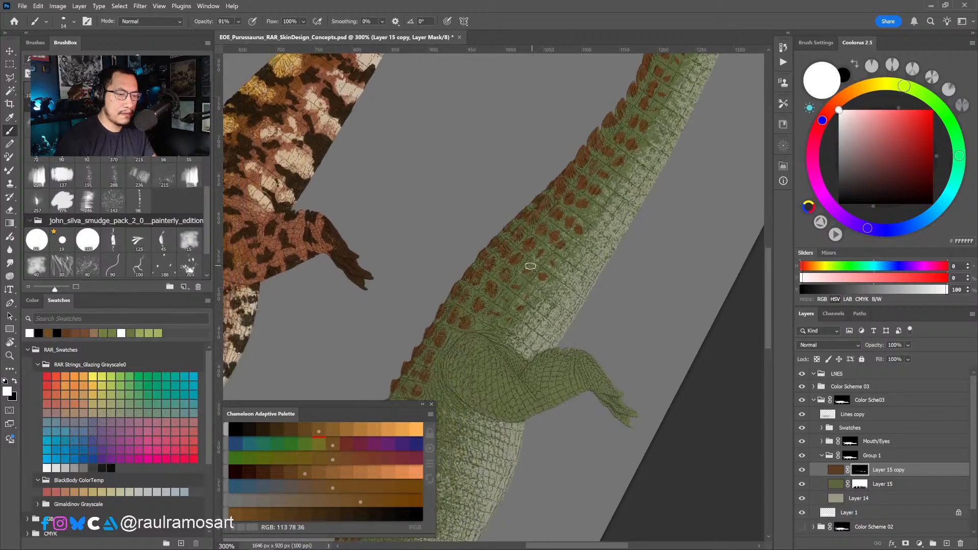
drag(520, 310, 534, 262)
Speckle brown over the upper snout and head with the 143 px speckle brush, masking back the excess in black.
alt+click(530, 260)
alt+click(530, 260)
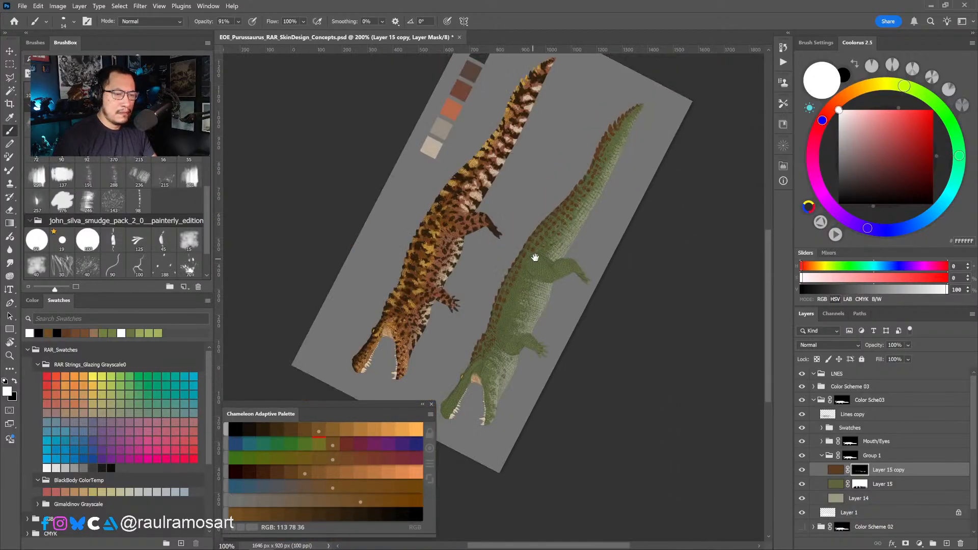
key(r)
drag(653, 354, 532, 357)
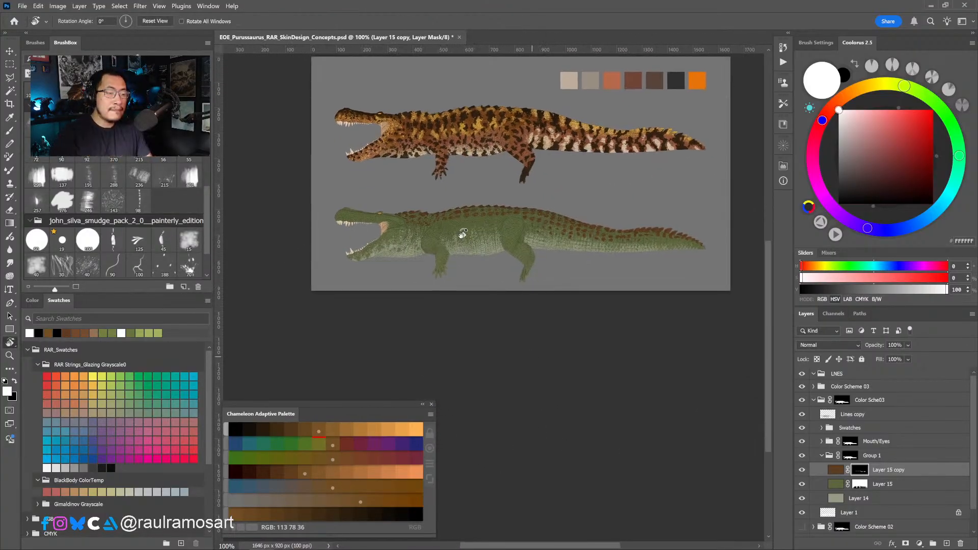
mouse_move(528, 396)
mouse_down()
mouse_move(570, 268)
mouse_move(443, 333)
mouse_move(573, 165)
mouse_up()
key(b)
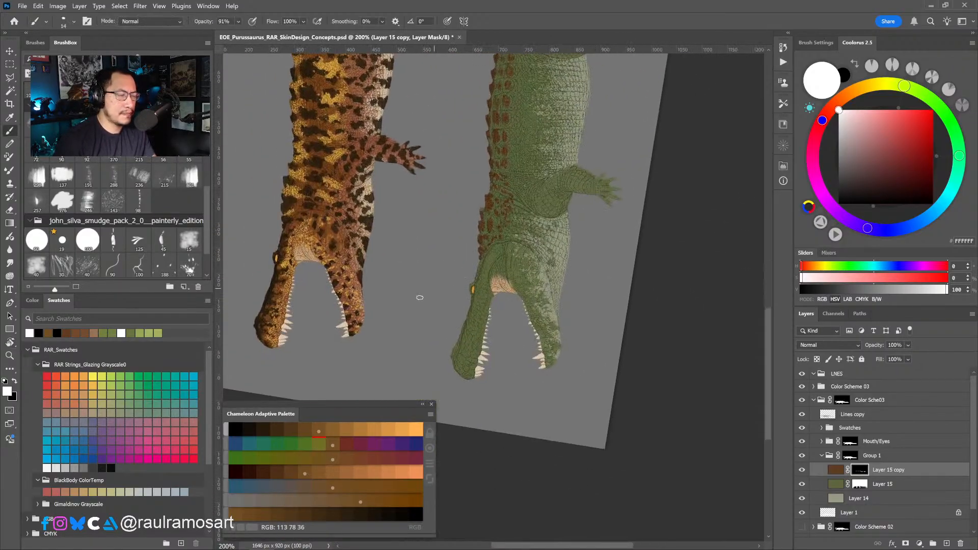
click(113, 200)
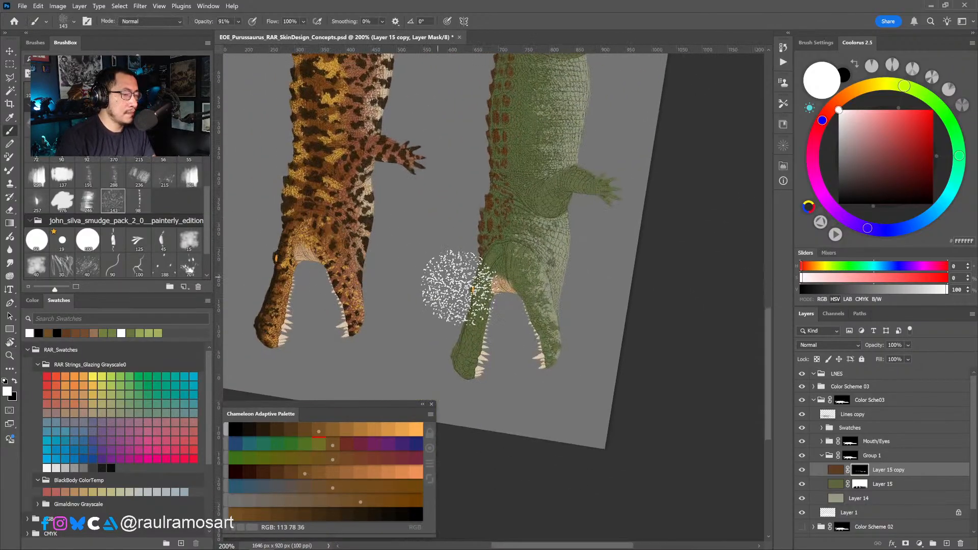
mouse_move(439, 311)
mouse_down()
mouse_move(463, 279)
mouse_move(428, 361)
mouse_move(442, 298)
mouse_move(449, 316)
mouse_move(455, 293)
mouse_move(447, 252)
mouse_move(461, 225)
mouse_move(467, 123)
mouse_move(466, 210)
mouse_move(436, 326)
mouse_up()
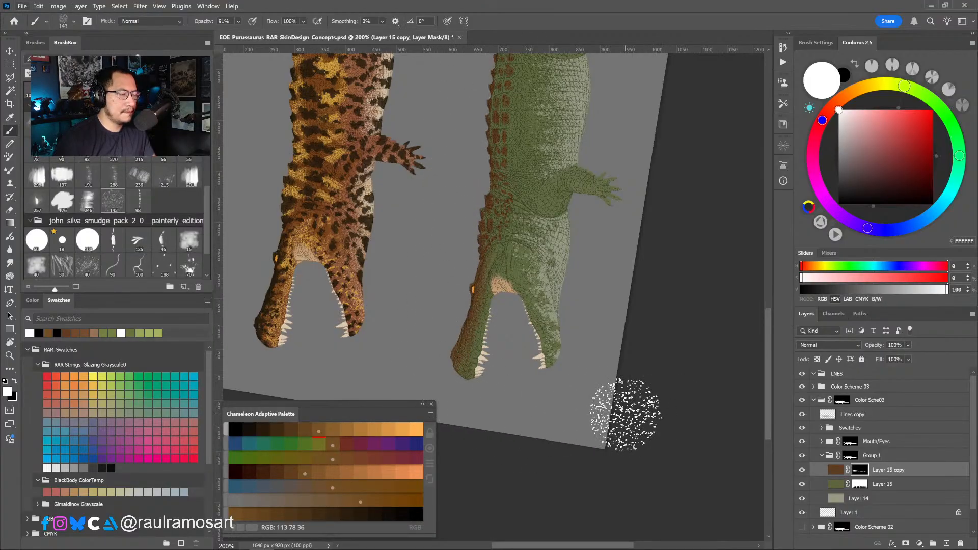
key(x)
mouse_move(522, 336)
mouse_down()
mouse_move(498, 342)
mouse_move(498, 333)
mouse_move(508, 359)
mouse_move(493, 367)
mouse_move(481, 345)
mouse_move(493, 384)
mouse_move(493, 323)
mouse_move(508, 326)
mouse_move(477, 372)
mouse_move(504, 316)
mouse_move(494, 373)
mouse_move(468, 374)
mouse_move(504, 280)
mouse_move(495, 356)
mouse_move(498, 328)
mouse_move(454, 380)
mouse_move(501, 378)
mouse_move(500, 295)
mouse_up()
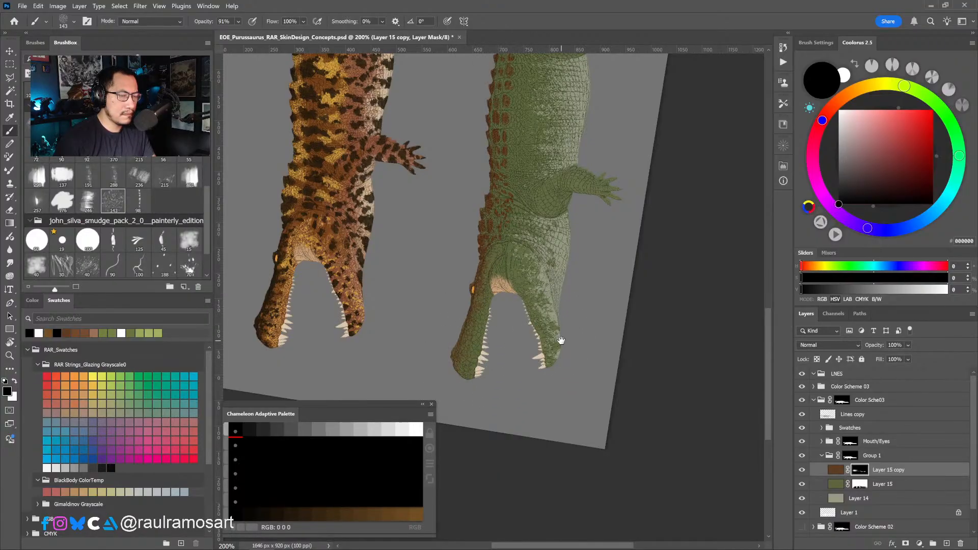
Adjust the pale belly color on Layer 14 with Hue/Saturation: Hue -22 and Lightness +12.
alt+click(566, 339)
key(r)
drag(584, 338, 442, 383)
drag(589, 435, 618, 356)
drag(601, 402, 559, 312)
click(856, 497)
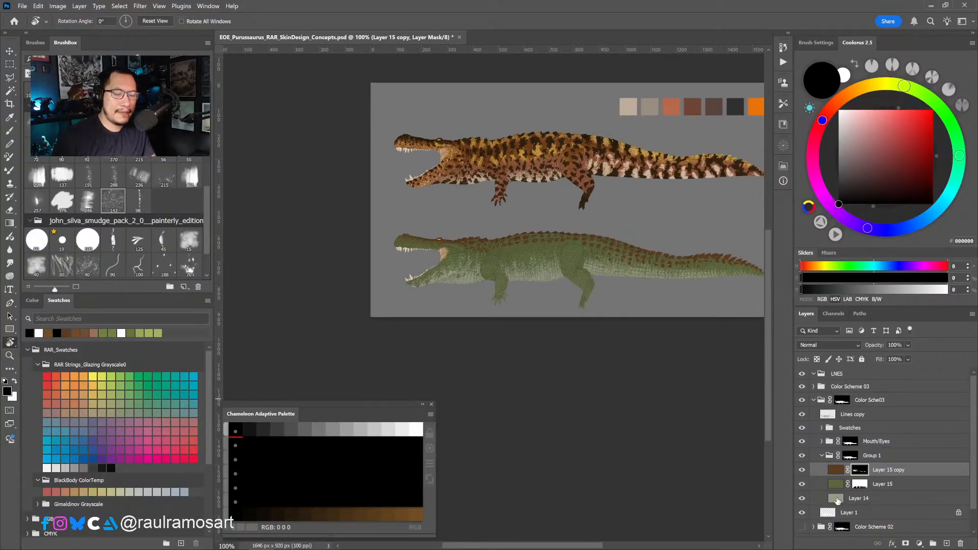
key(ctrl+u)
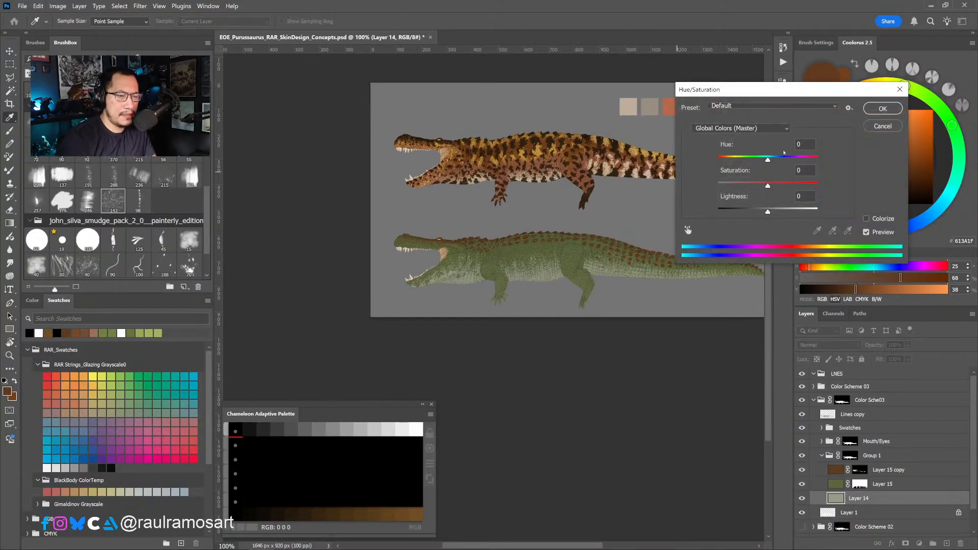
drag(768, 160, 757, 161)
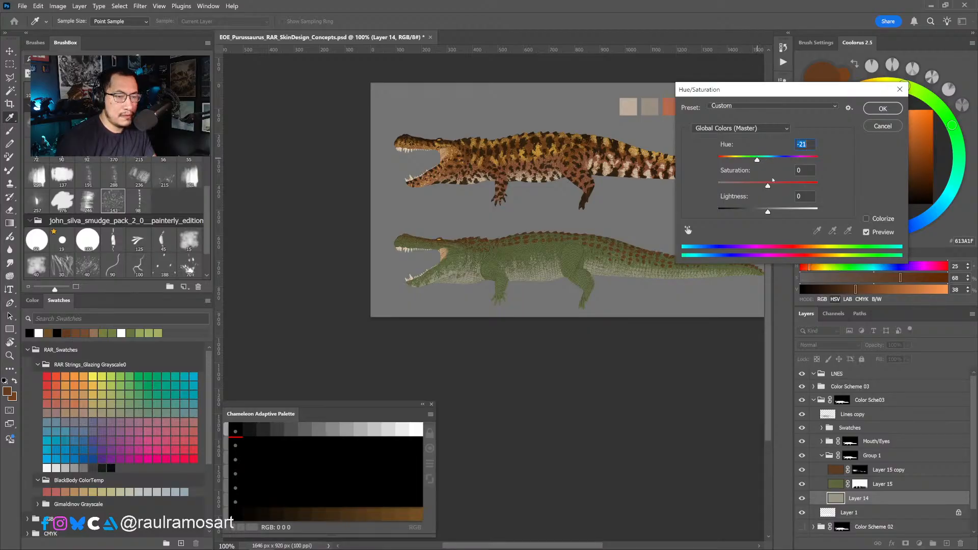
click(774, 208)
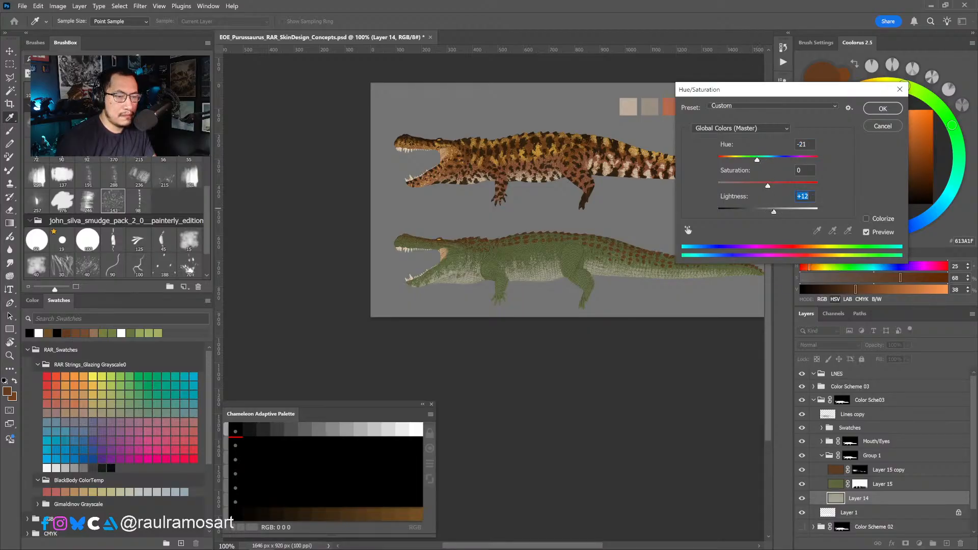
click(756, 160)
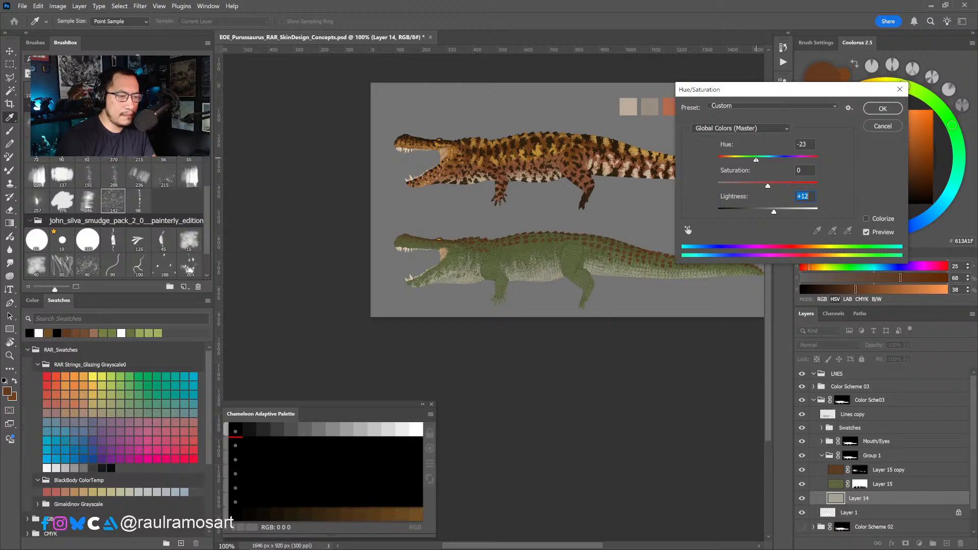
drag(756, 160, 757, 160)
key(Return)
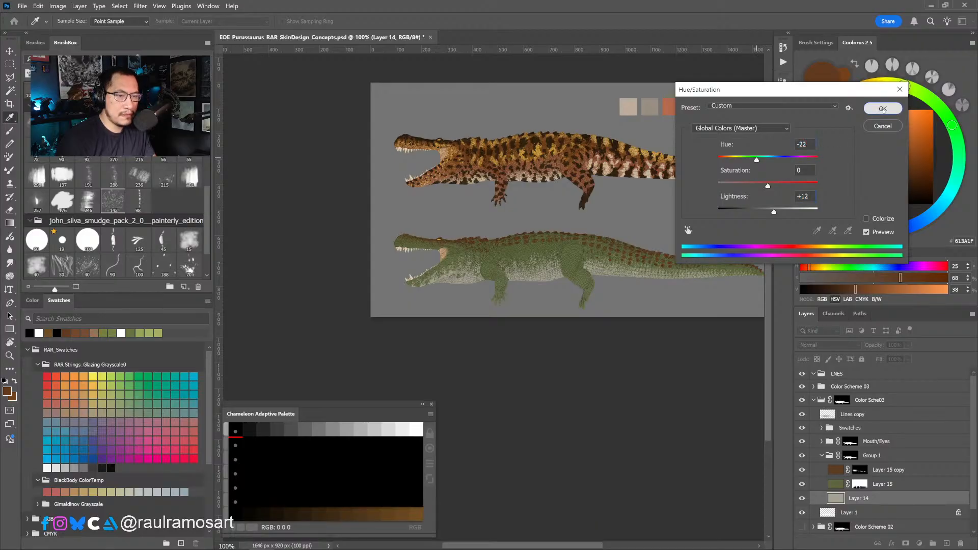
Duplicate the green Layer 15 and darken the copy with Hue +7, Saturation -7 and Lightness -17.
key(r)
click(892, 486)
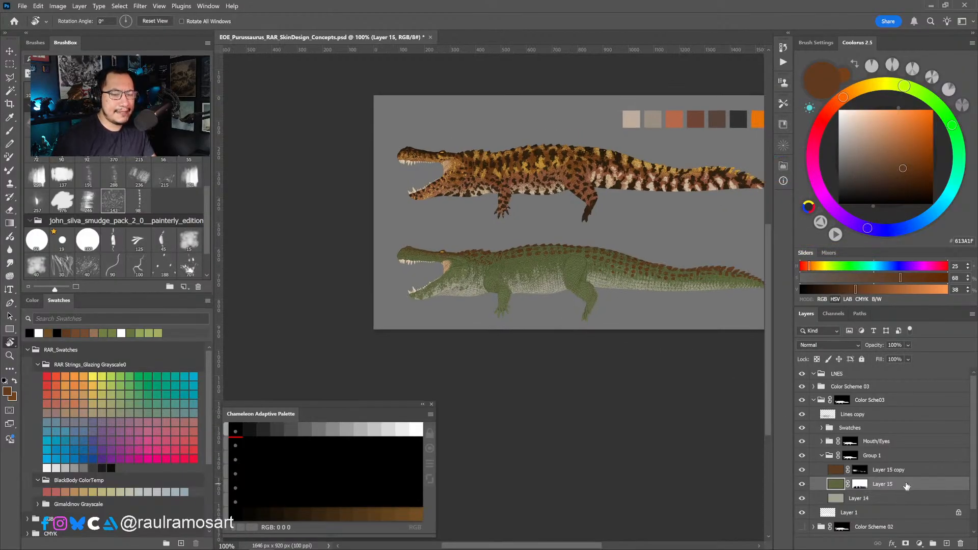
key(ctrl+j)
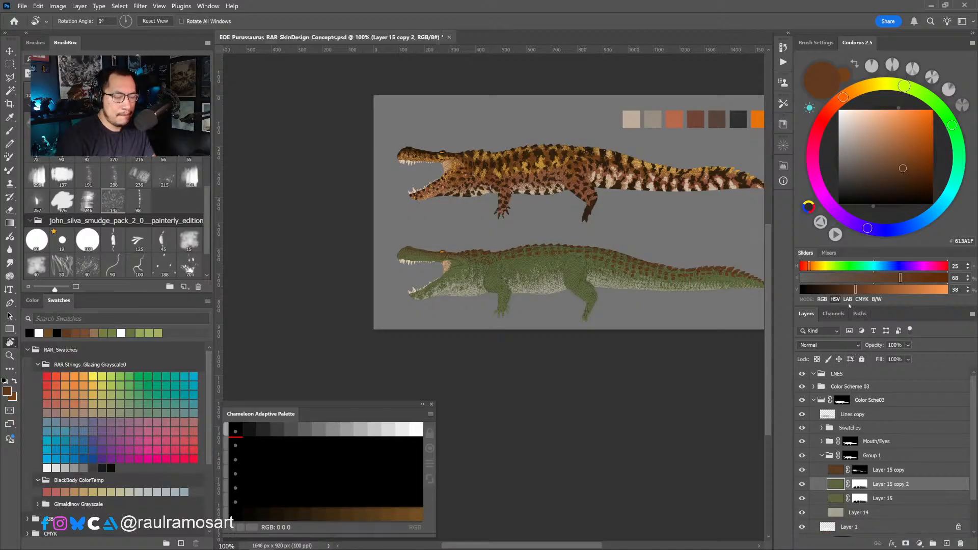
key(ctrl+u)
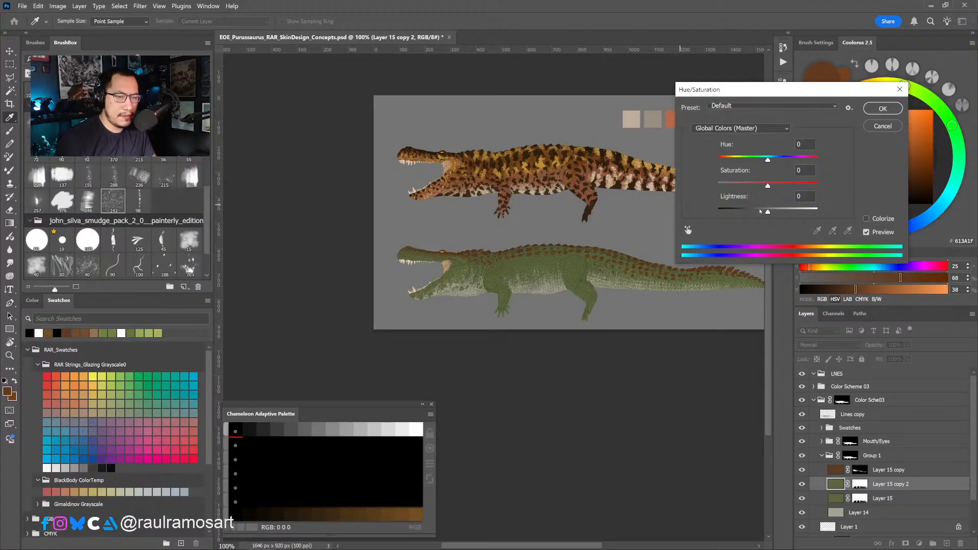
drag(761, 211, 760, 211)
drag(768, 159, 764, 186)
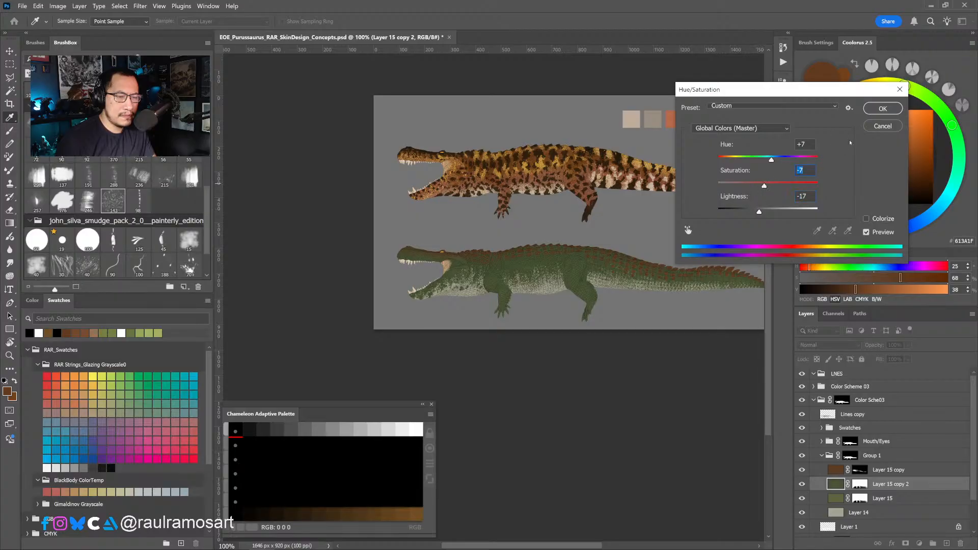
click(883, 108)
Fill the darker green copy's mask with black and reveal it in white along the back with the speckle brush.
click(860, 484)
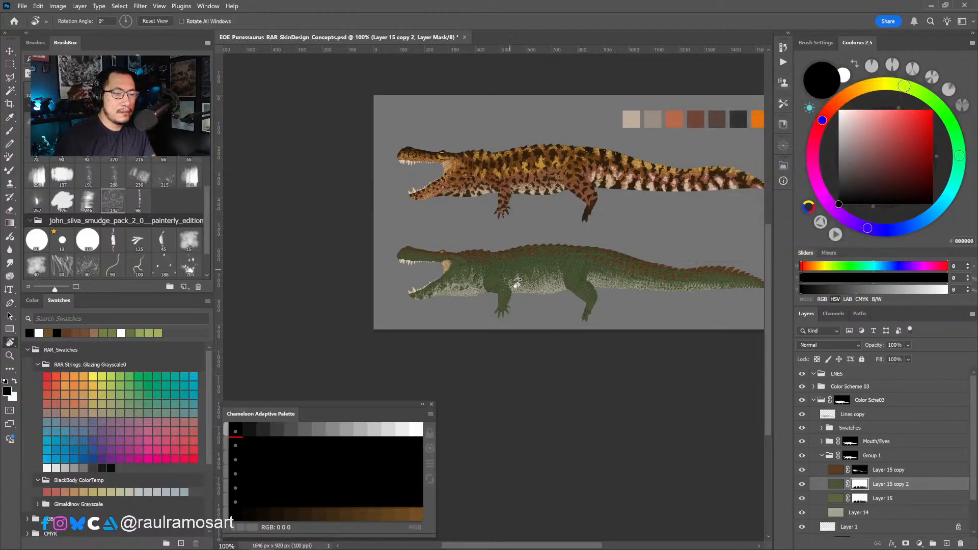
key(alt+BackSpace)
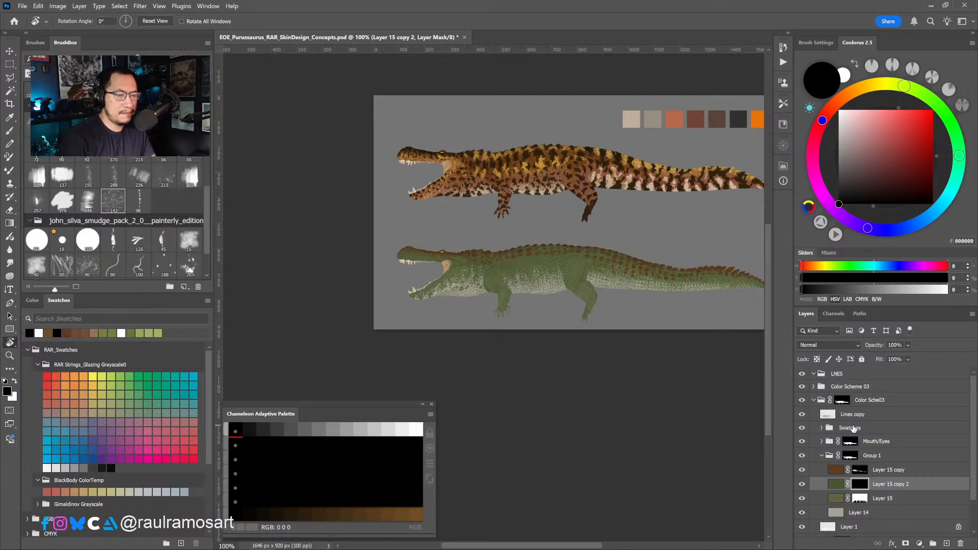
key(b)
scroll(498, 259, up, 1)
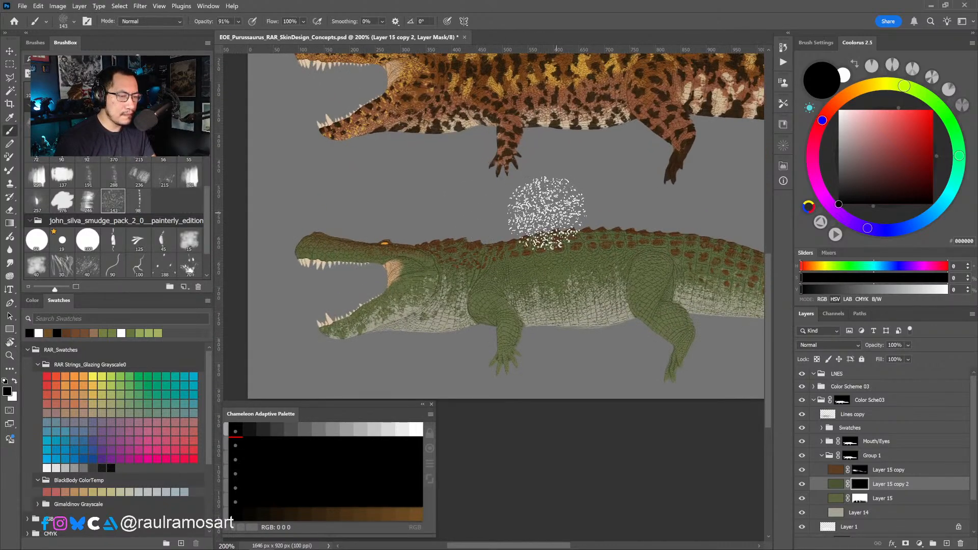
key(x)
click(546, 199)
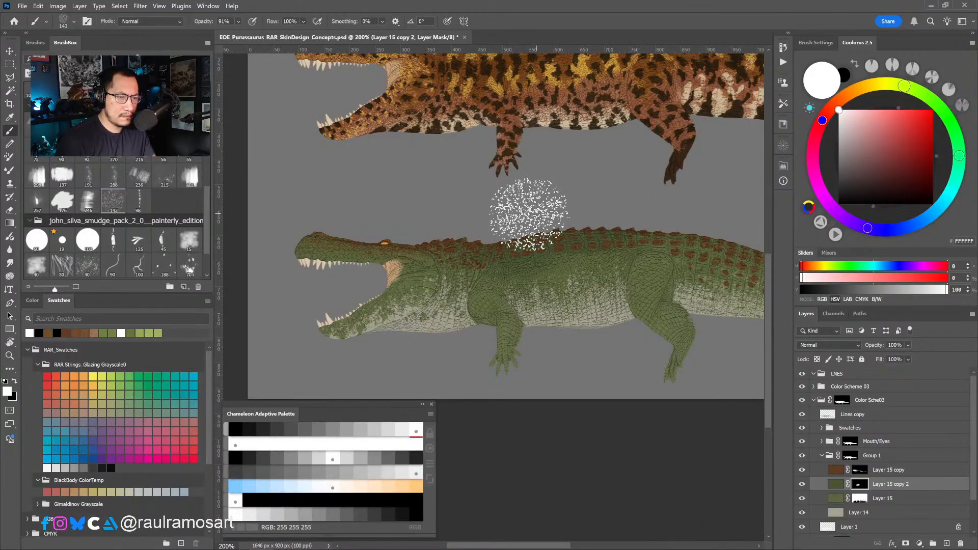
Speckle darker green over the shoulder, neck and snout, reducing the brush to 68 px and 35 px for smaller areas.
drag(477, 240, 485, 257)
mouse_move(452, 227)
mouse_down()
mouse_move(443, 229)
mouse_move(435, 260)
mouse_move(409, 231)
mouse_move(405, 245)
mouse_up()
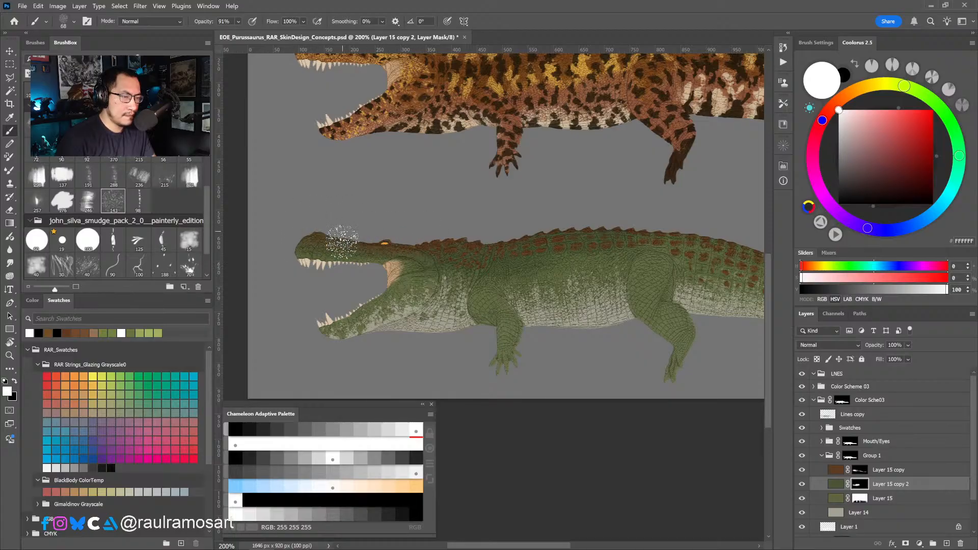
mouse_move(451, 259)
mouse_down()
mouse_move(438, 264)
mouse_move(441, 230)
mouse_up()
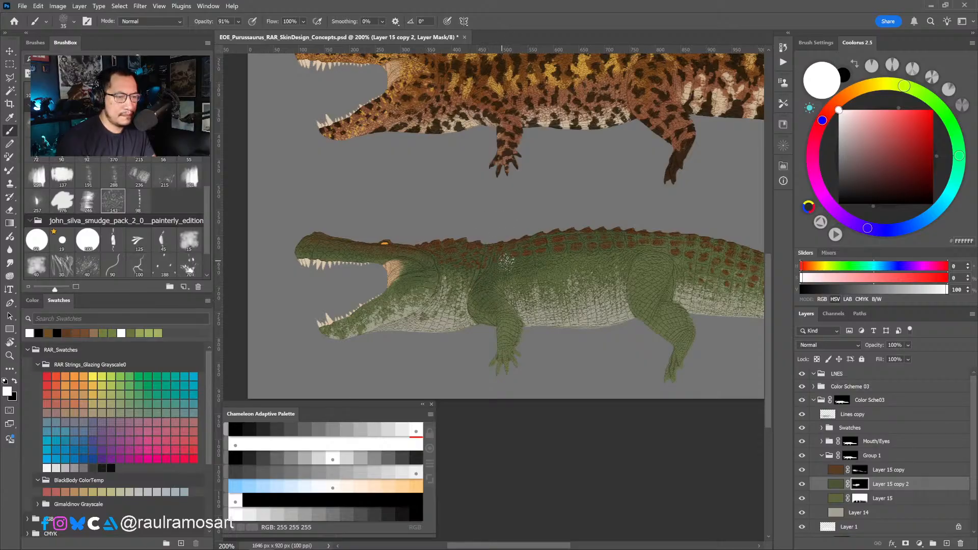
scroll(547, 255, up, 2)
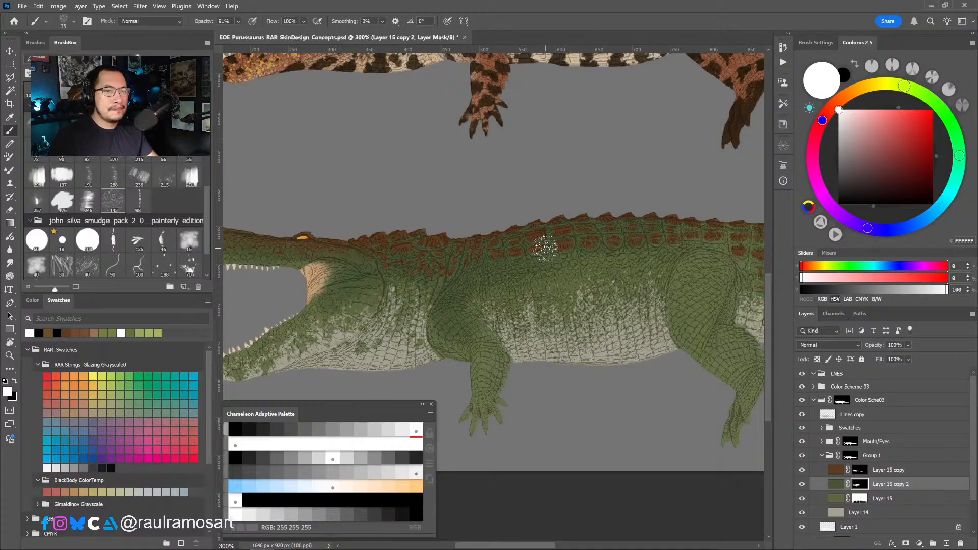
Speckle darker green on the Layer 15 copy 2 mask over the front leg, top of the head and snout.
drag(516, 311, 553, 301)
mouse_move(522, 263)
mouse_down()
mouse_move(518, 293)
mouse_move(497, 306)
mouse_up()
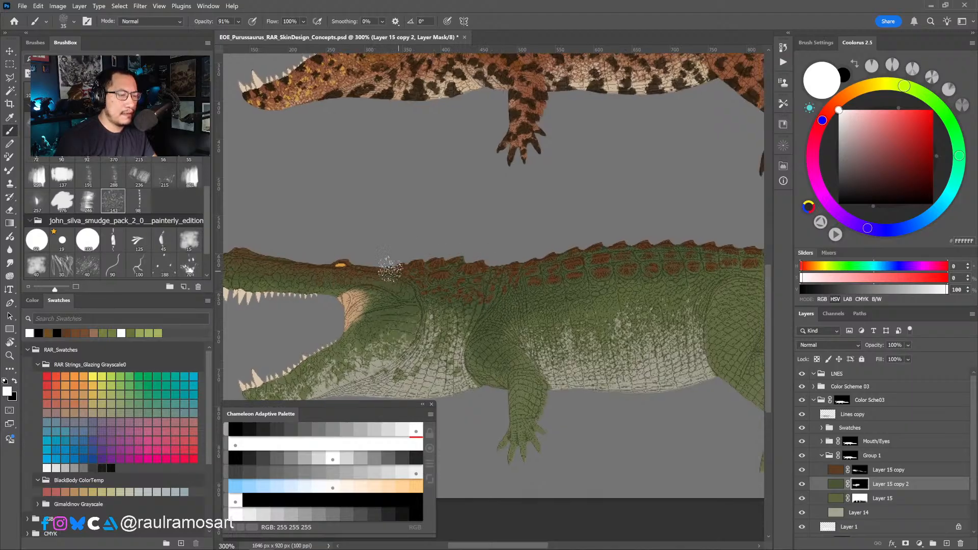
mouse_move(394, 271)
mouse_down()
mouse_move(537, 261)
mouse_move(528, 259)
mouse_up()
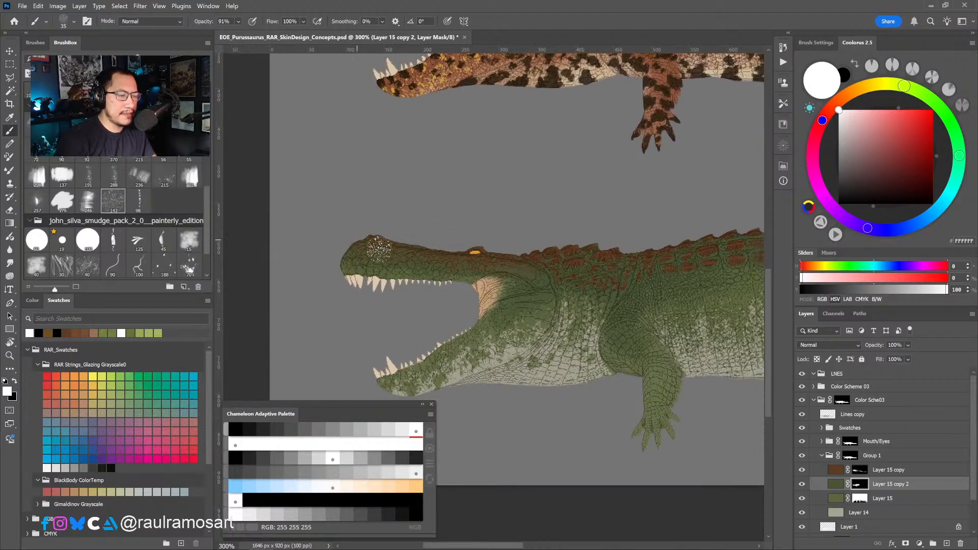
drag(611, 266, 462, 233)
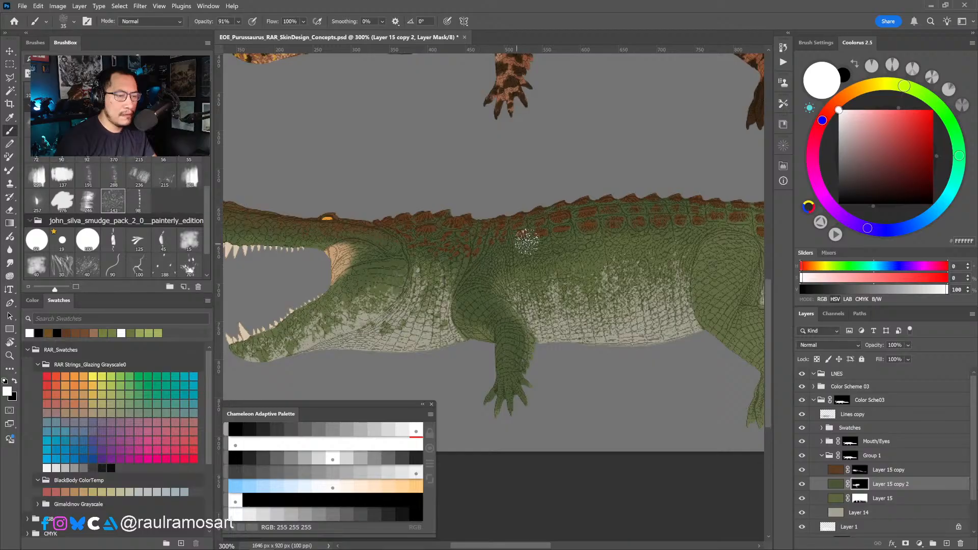
Speckle darker green over the upper flank and hind leg, using brush sizes of 23 px and 35 px.
scroll(525, 242, right, 3)
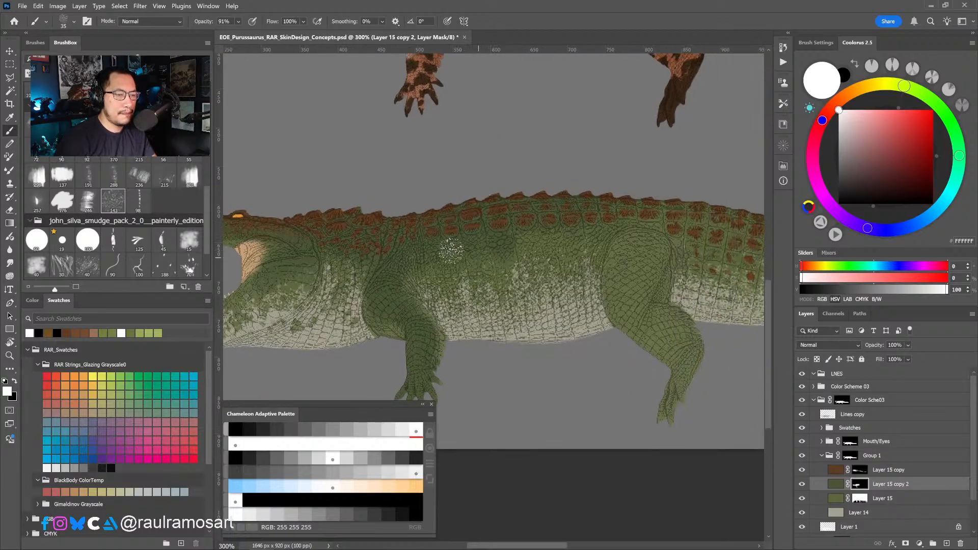
drag(521, 232, 507, 239)
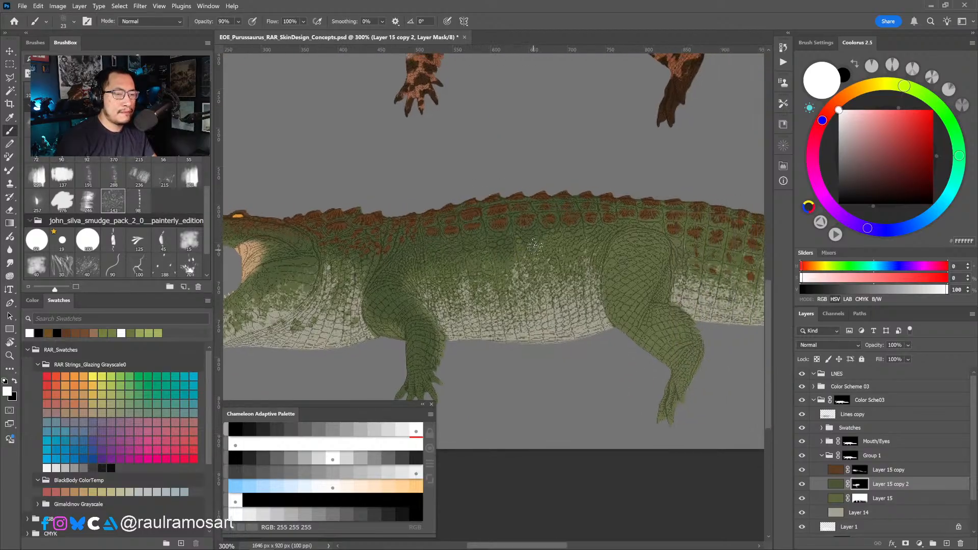
mouse_move(584, 207)
mouse_down()
mouse_move(635, 242)
mouse_move(634, 230)
mouse_move(646, 231)
mouse_move(628, 240)
mouse_move(635, 235)
mouse_move(628, 301)
mouse_move(638, 269)
mouse_move(625, 303)
mouse_move(684, 341)
mouse_move(683, 374)
mouse_move(655, 358)
mouse_move(672, 362)
mouse_move(677, 378)
mouse_move(683, 353)
mouse_up()
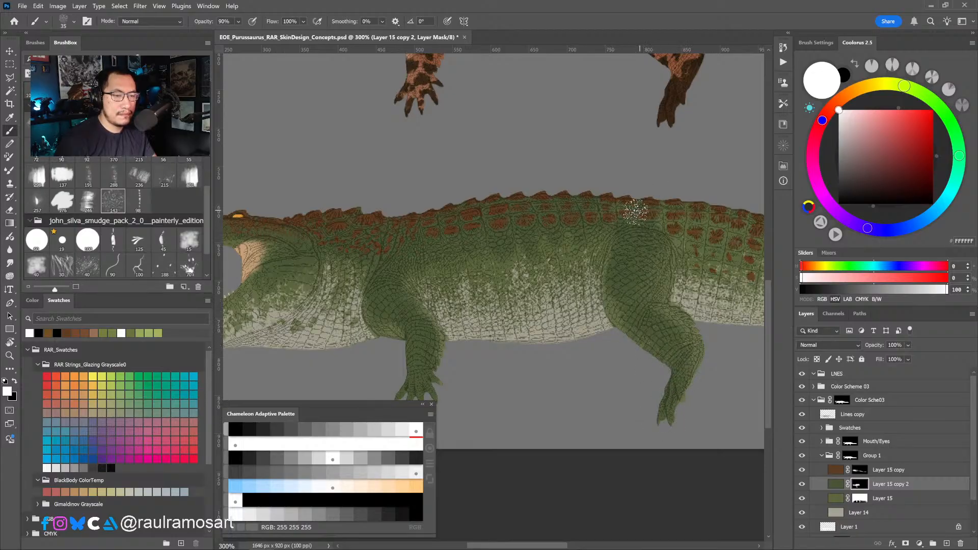
Rotate the canvas to about -76° and speckle darker green along the upper edge of the tail with a larger brush.
scroll(664, 211, down, 2)
drag(534, 220, 550, 199)
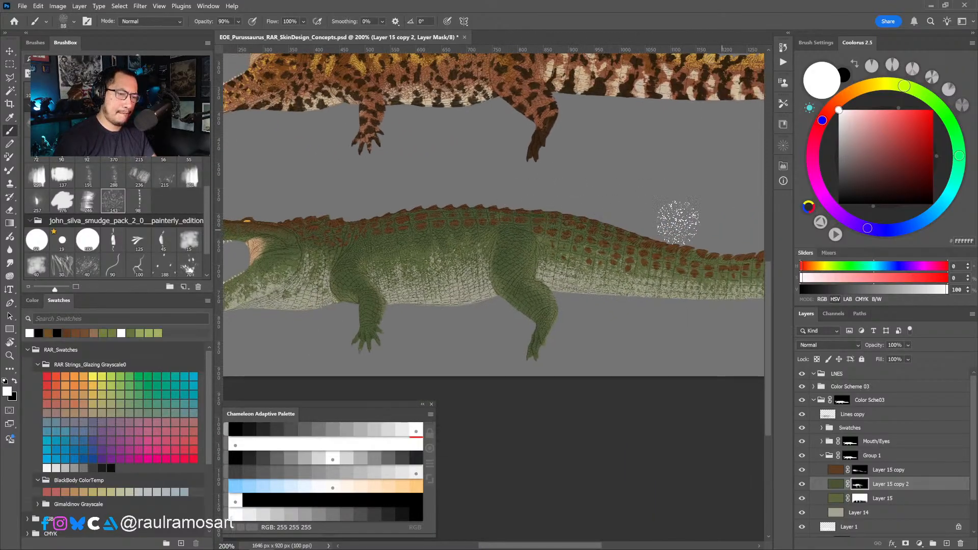
scroll(683, 227, down, 1)
key(r)
drag(601, 376, 585, 222)
drag(488, 340, 582, 383)
drag(543, 191, 545, 251)
key(ctrl+plus)
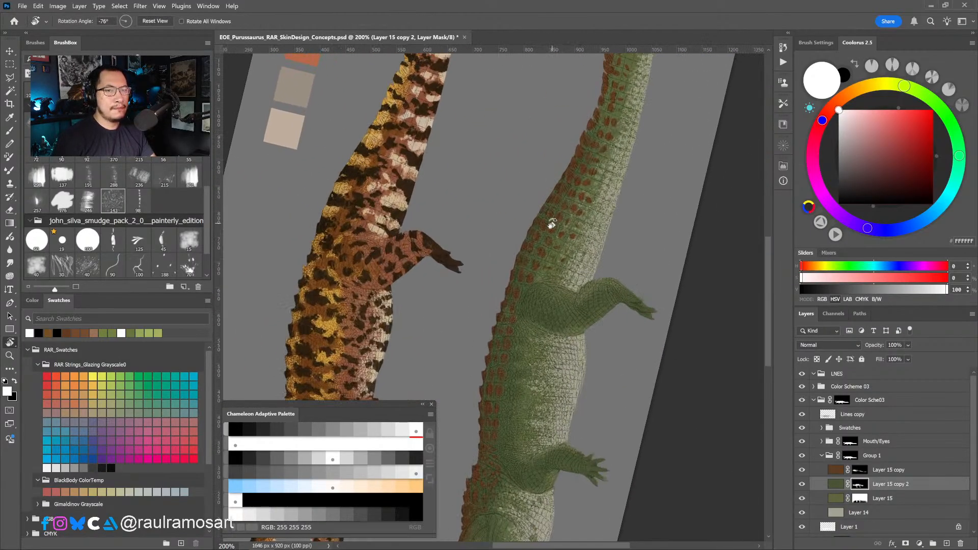
key(b)
drag(580, 172, 541, 253)
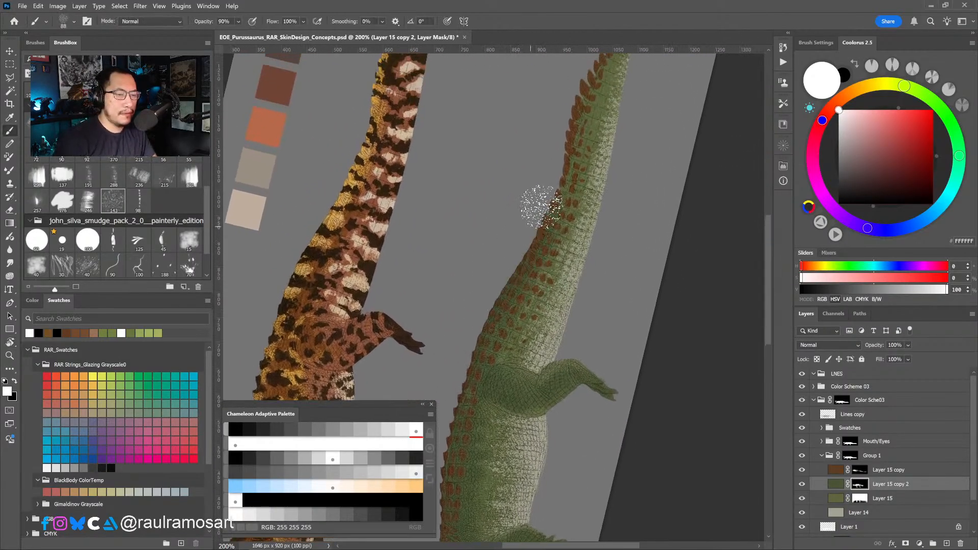
drag(558, 135, 543, 215)
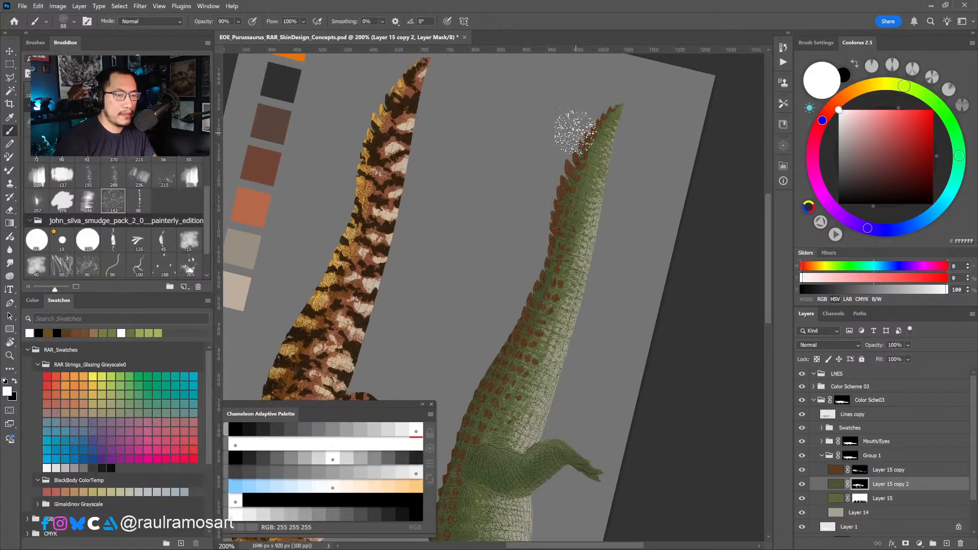
drag(502, 334, 528, 255)
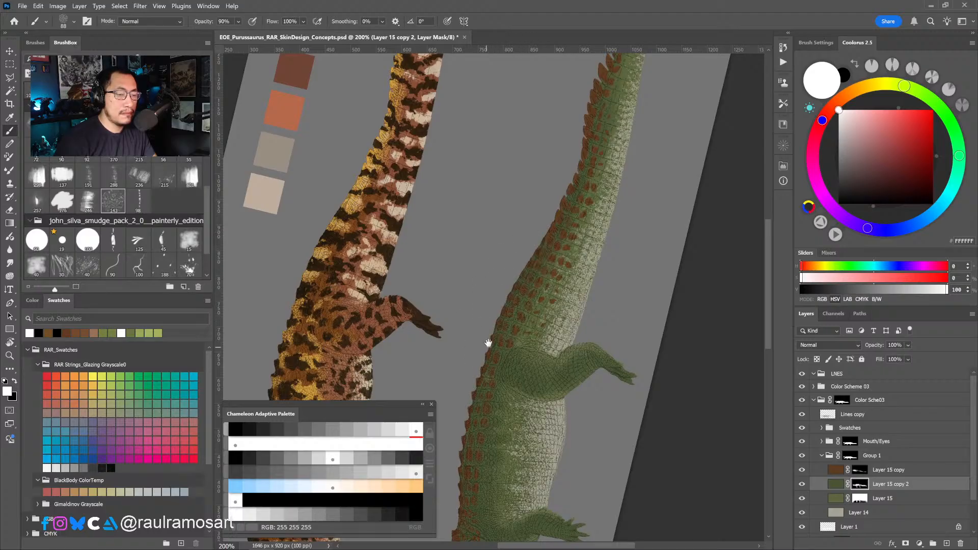
Touch up the darker green along the back, neck and snout with white and black mask paint, reducing the brush to 18 px.
drag(485, 343, 524, 218)
drag(500, 338, 513, 290)
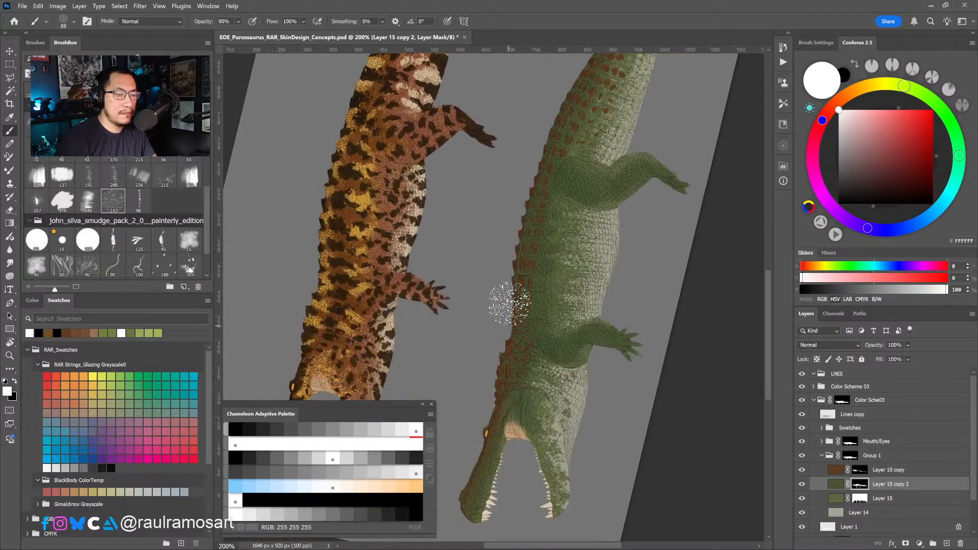
drag(484, 354, 499, 293)
mouse_move(516, 333)
mouse_down()
mouse_move(483, 338)
mouse_move(530, 340)
mouse_up()
key(x)
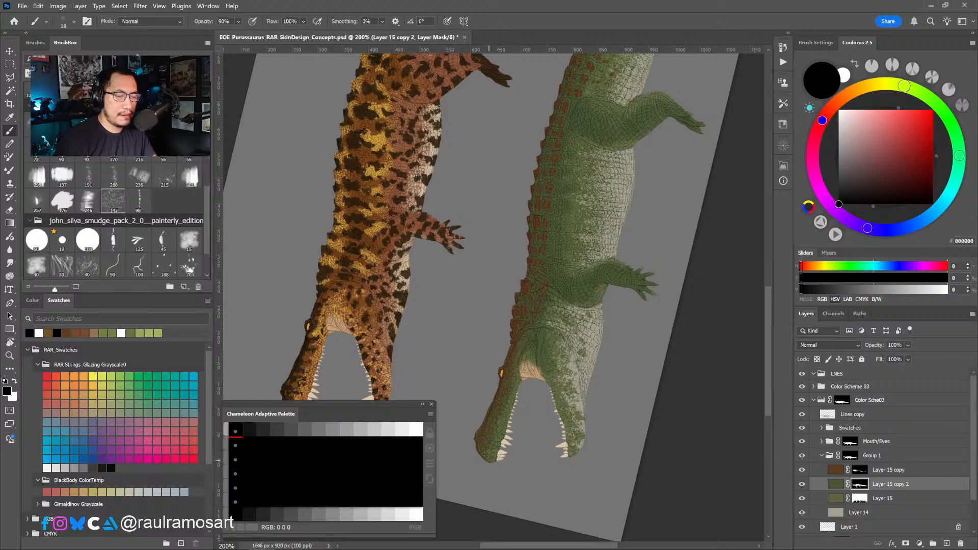
key(x)
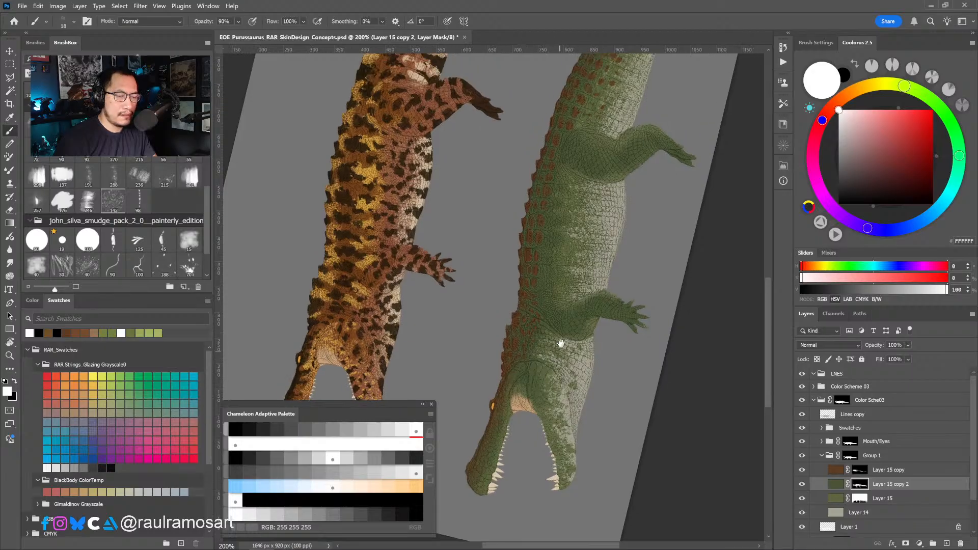
Start darker green bands on the flank between the legs, alternating black and white on the mask with an 18 px speckle brush.
key(x)
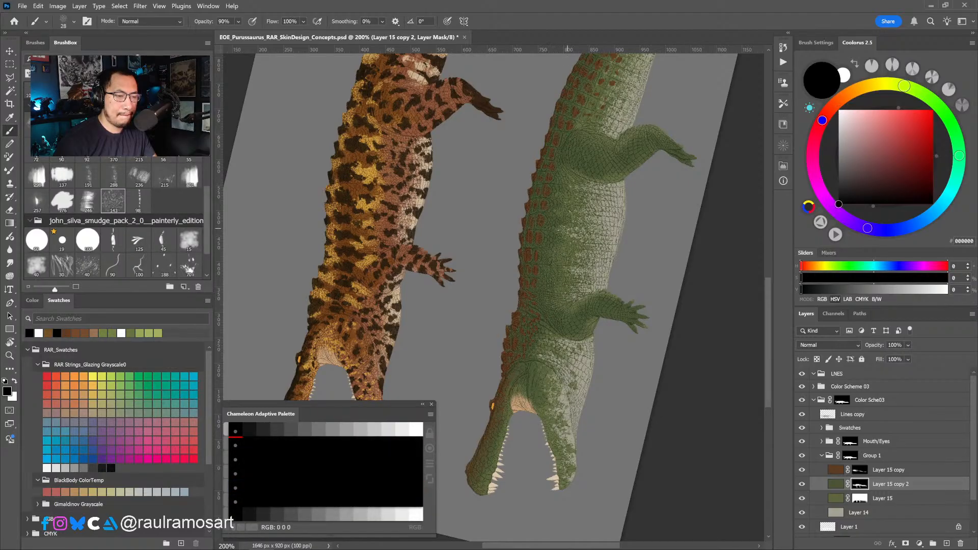
key(x)
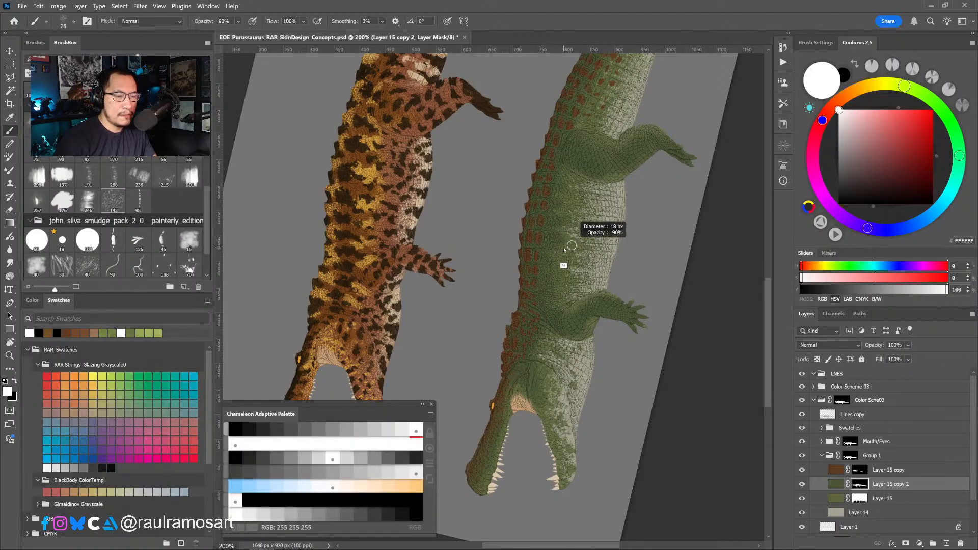
drag(571, 246, 564, 250)
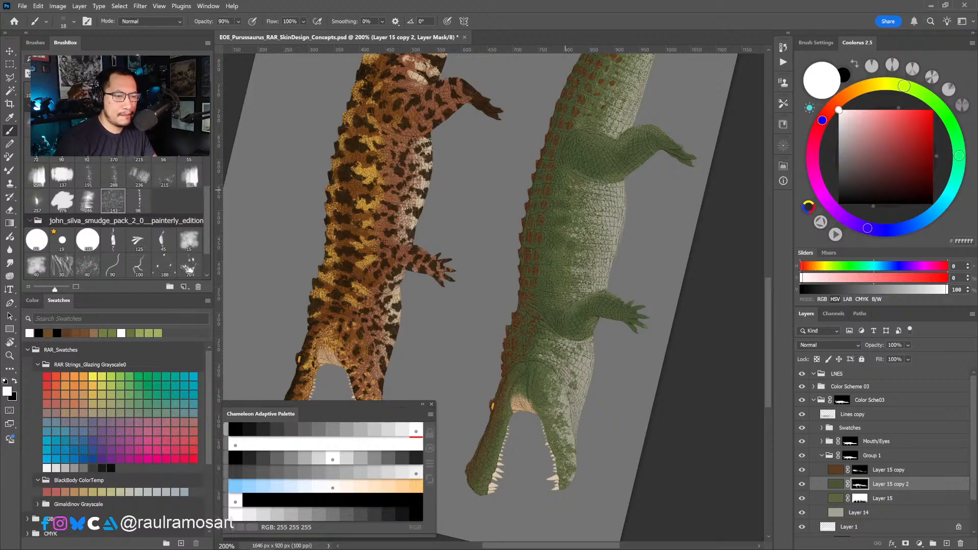
key(x)
key(x)
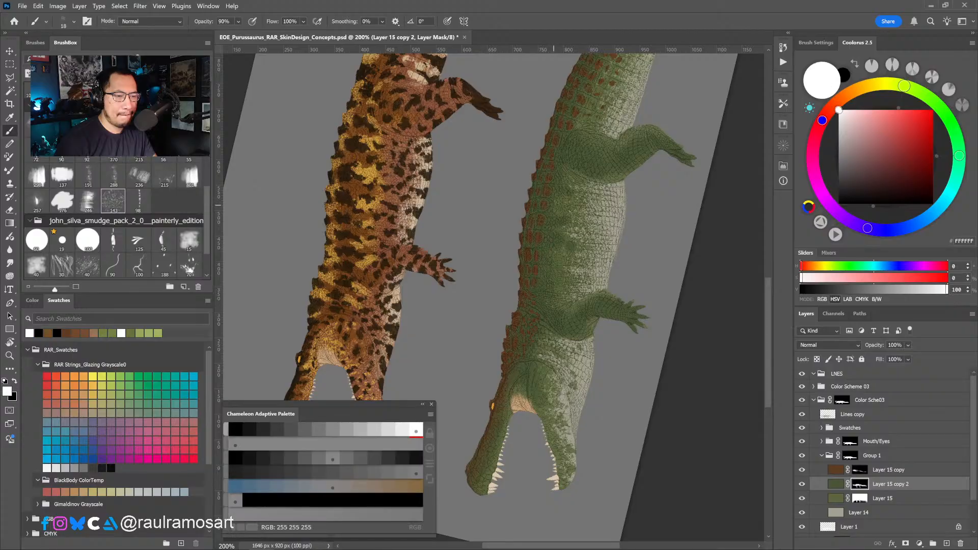
key(x)
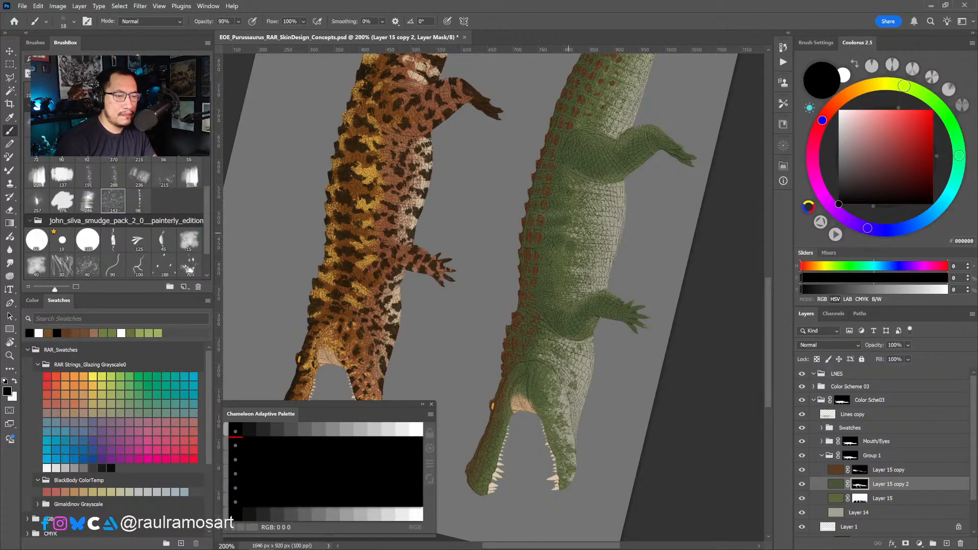
key(x)
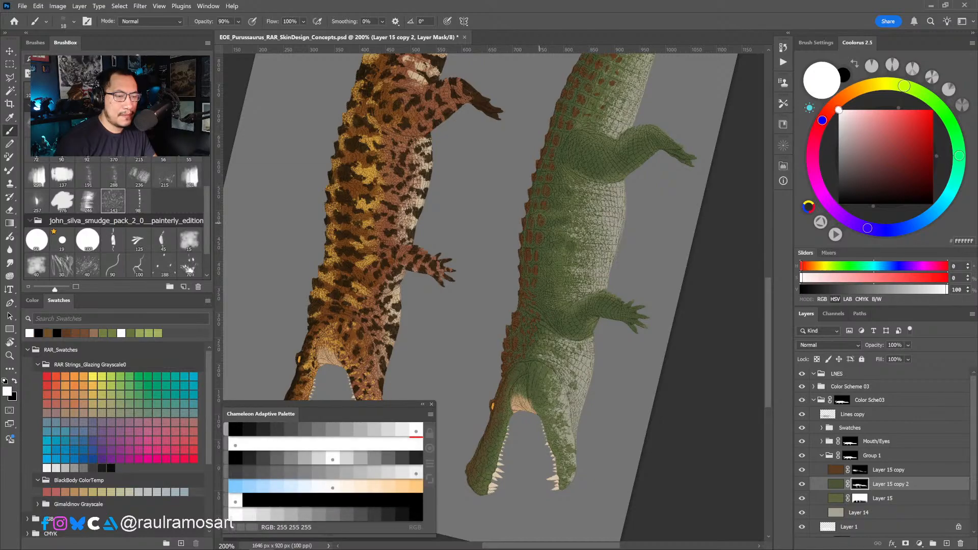
click(553, 272)
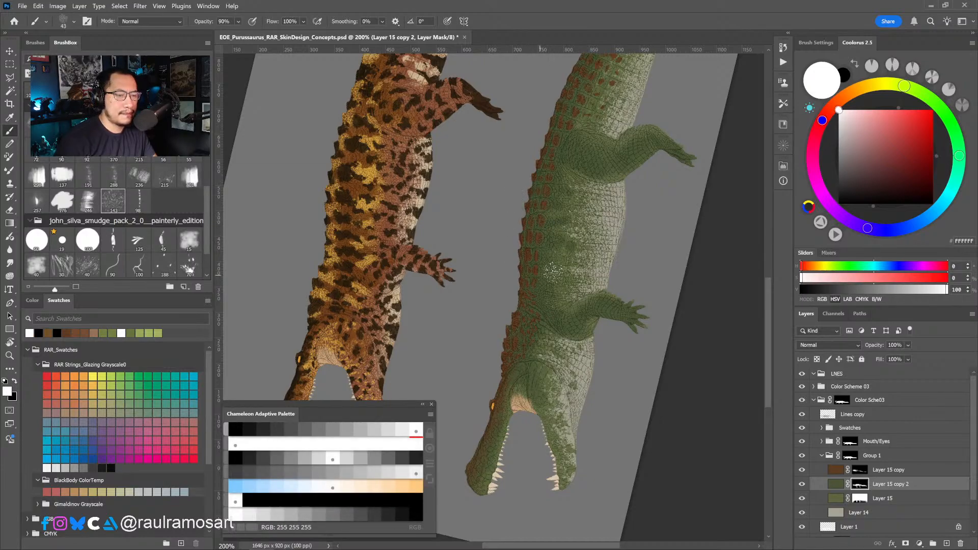
Define the flank bands behind the front leg with a 17 px speckle brush, revealing in white and erasing gaps in black.
drag(552, 272, 560, 278)
key(x)
key(x)
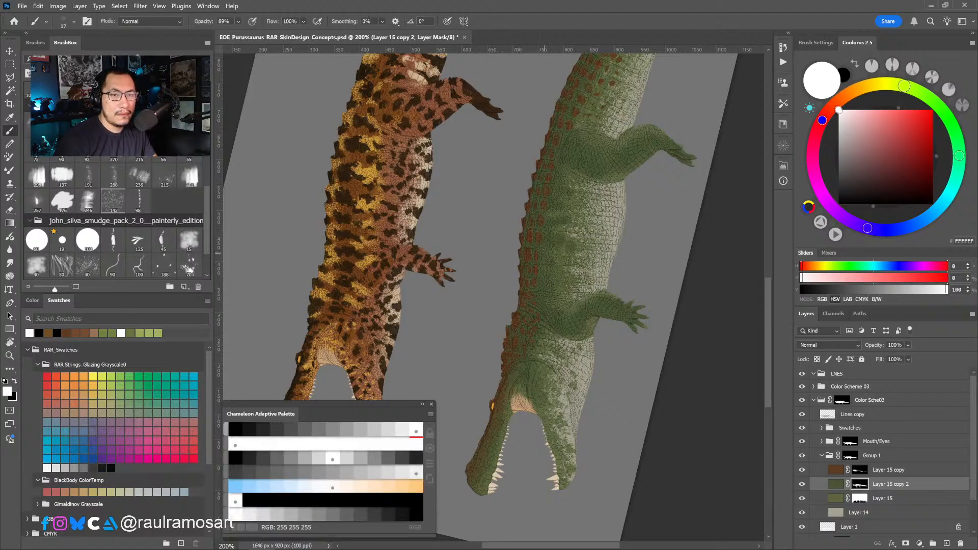
key(x)
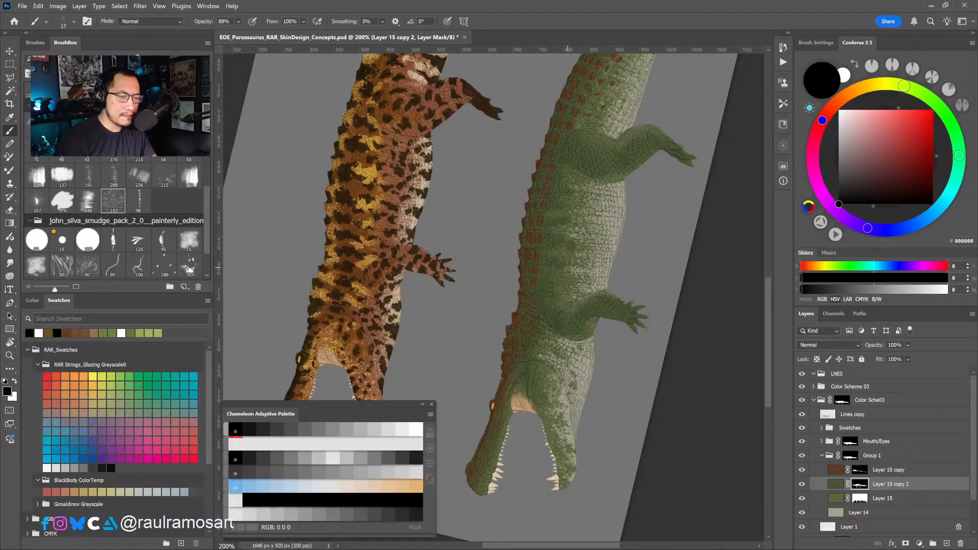
key(x)
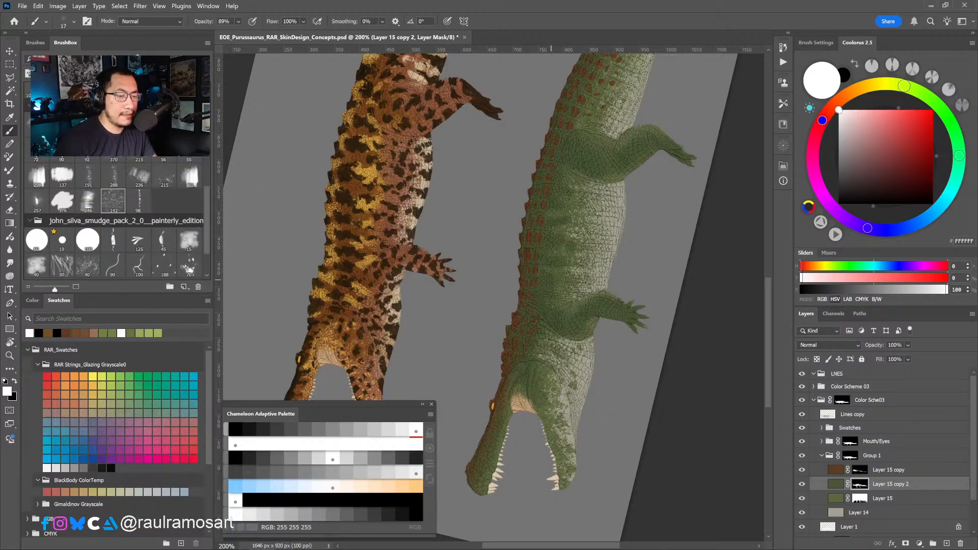
key(x)
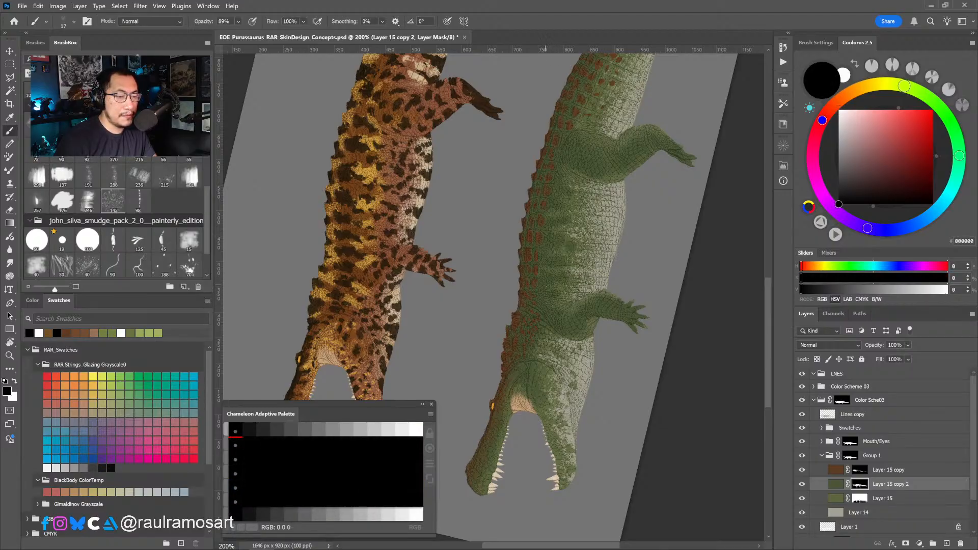
key(x)
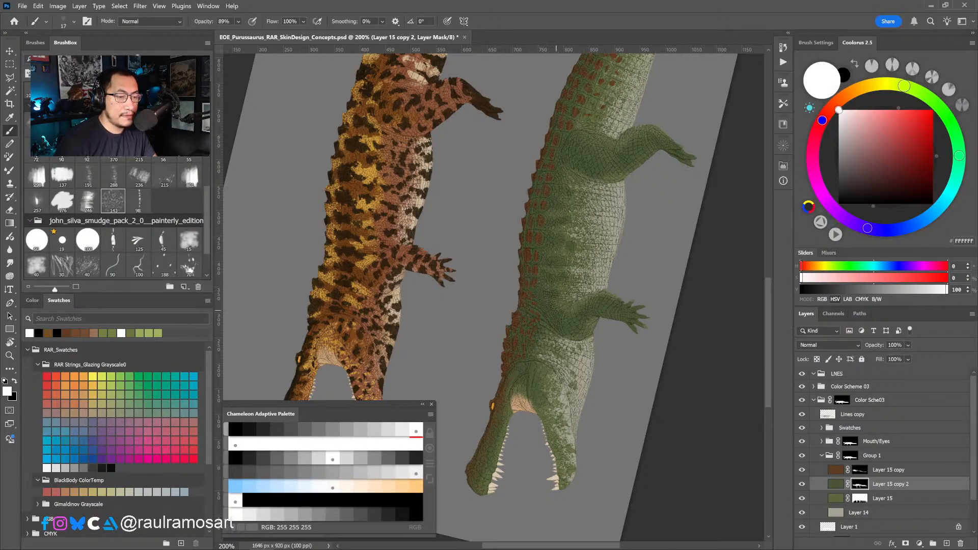
key(x)
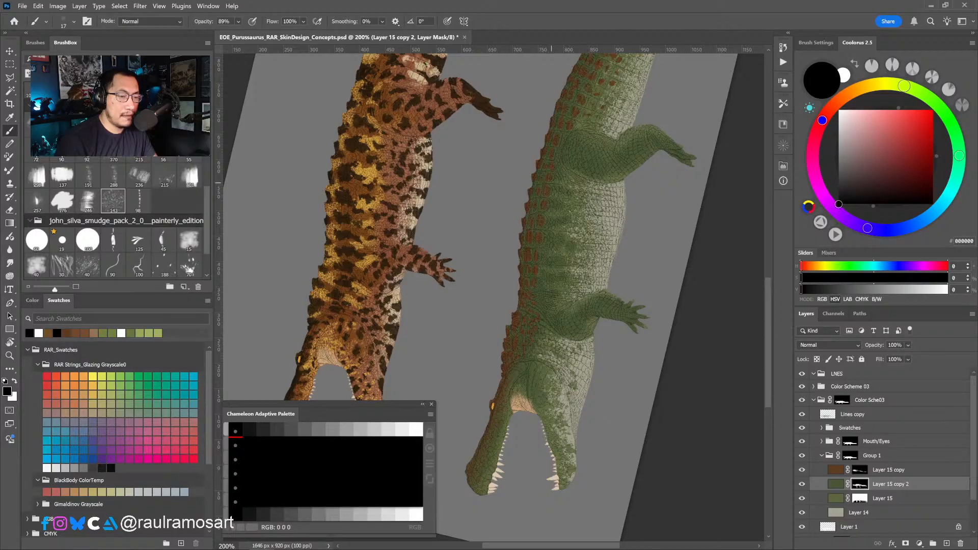
Refine the bands on the rear flank in front of the hind leg with white and black mask strokes.
drag(568, 180, 548, 216)
key(x)
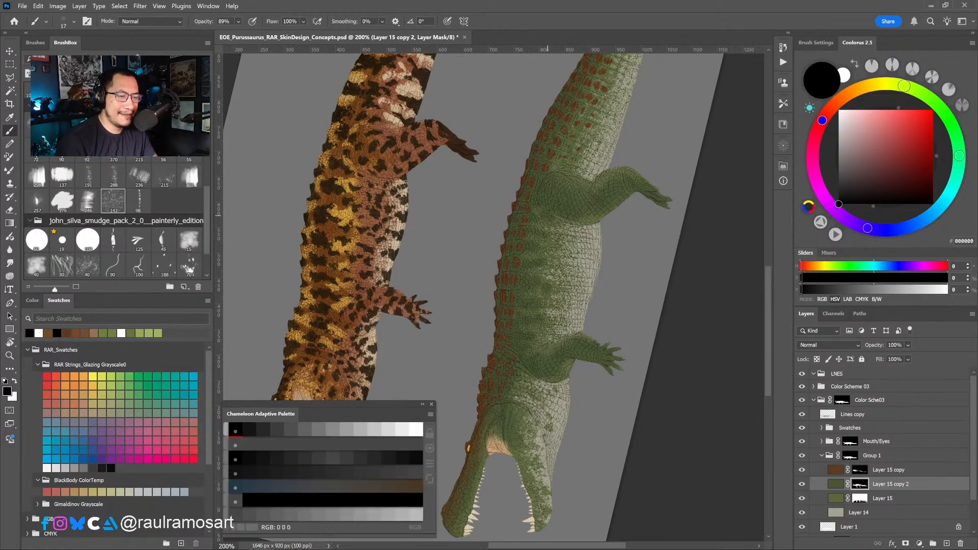
key(x)
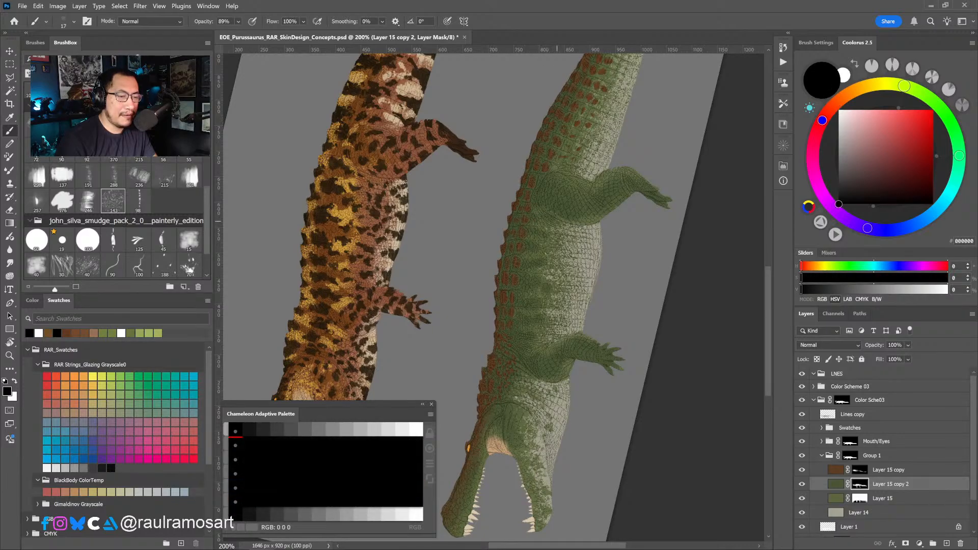
key(x)
key(x)
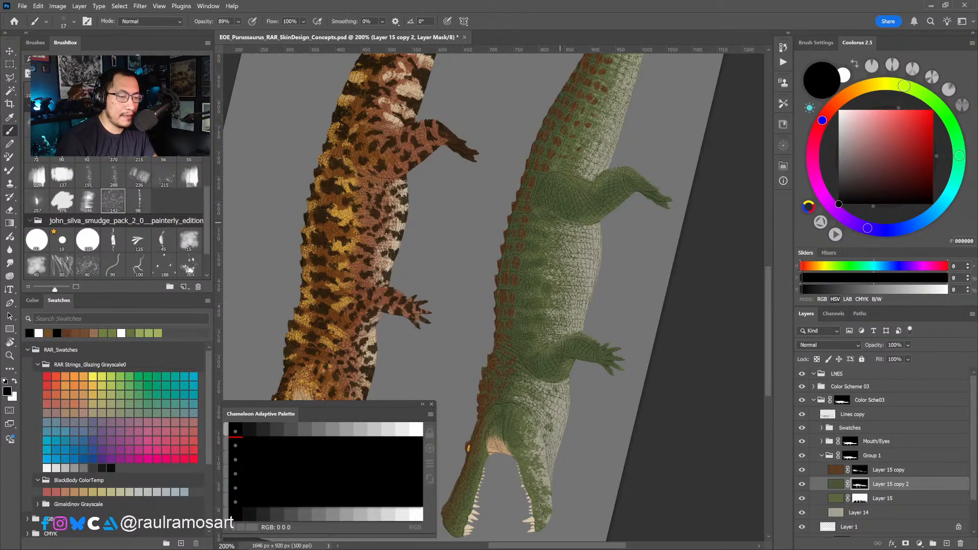
key(x)
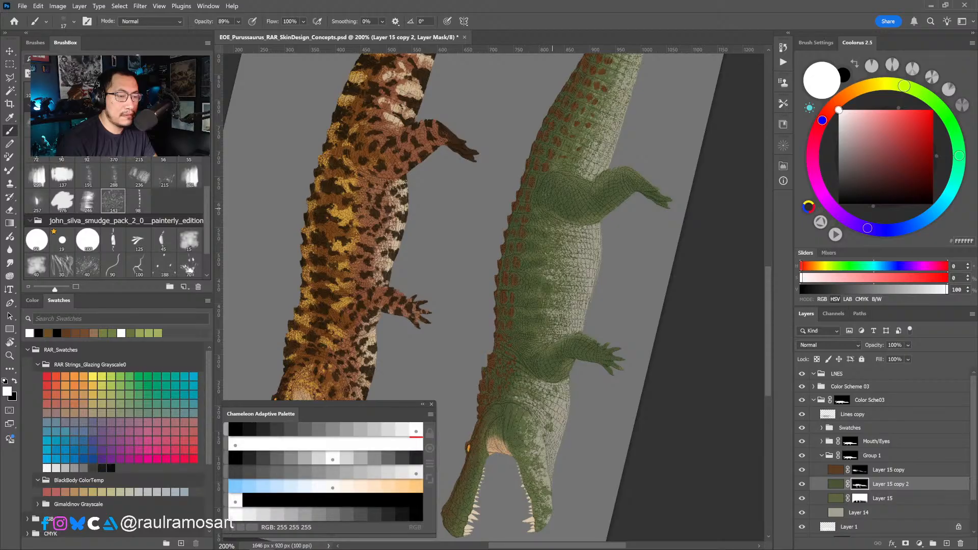
Break the darker green on the hind thigh into curved bands with alternating white and black mask strokes.
key(x)
key(x)
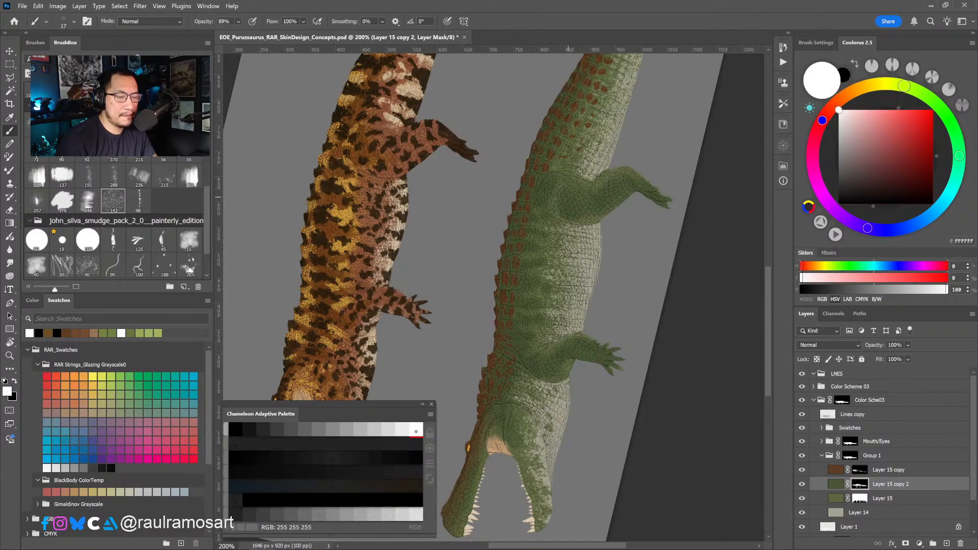
key(x)
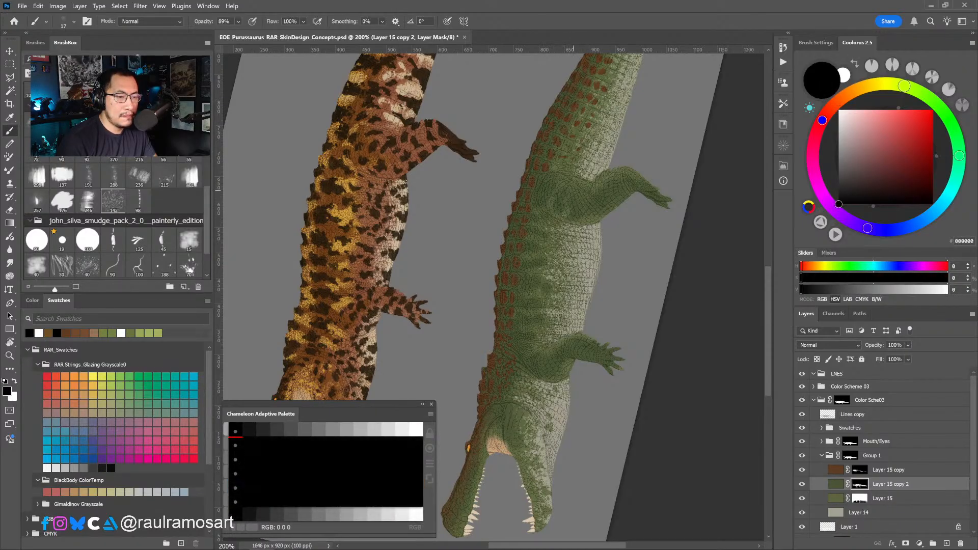
key(x)
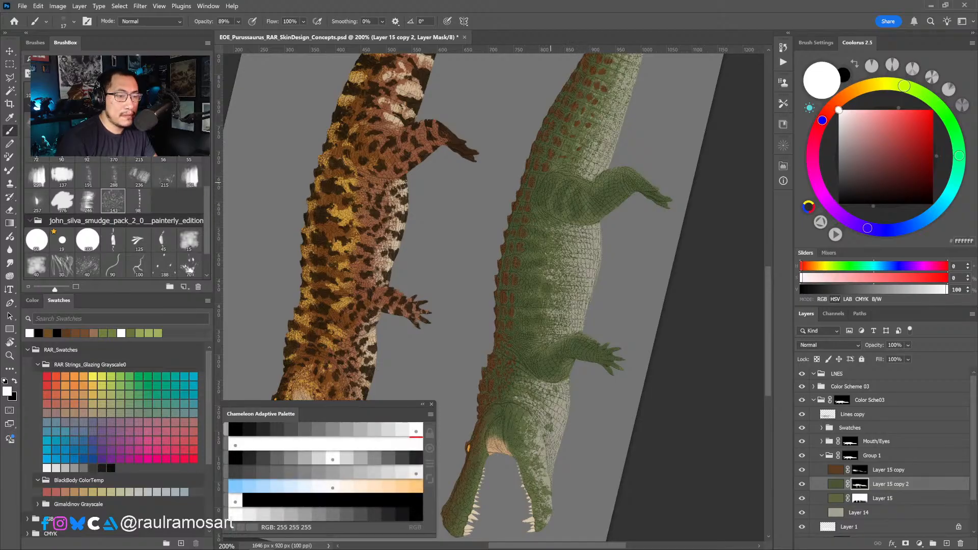
drag(553, 152, 543, 189)
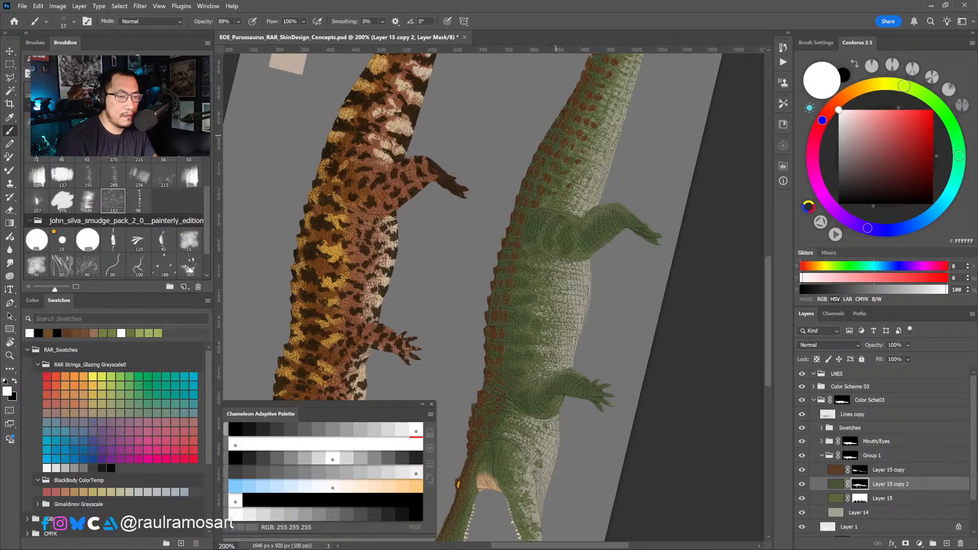
Sharpen the curved bands on the hind thigh with a 17 px speckle brush, alternating black and white on the mask.
key(x)
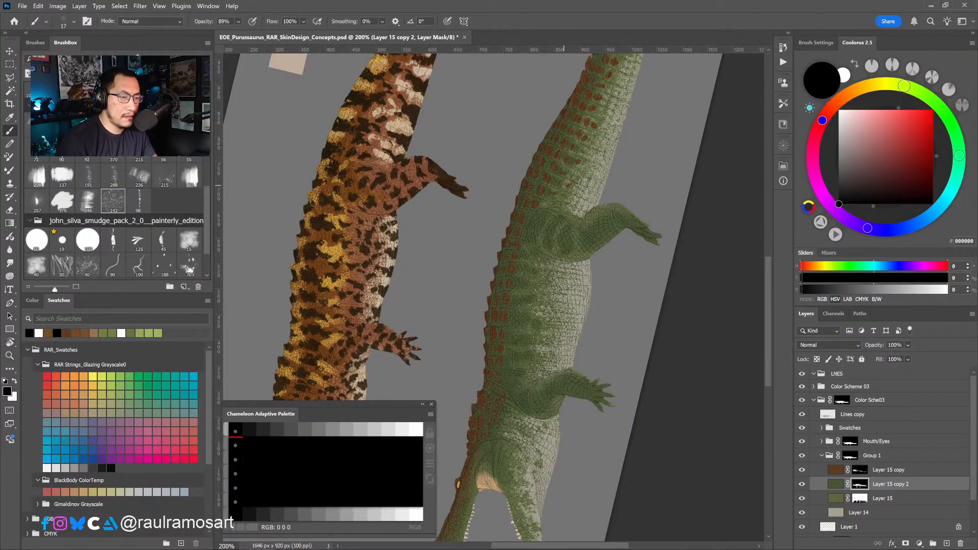
key(x)
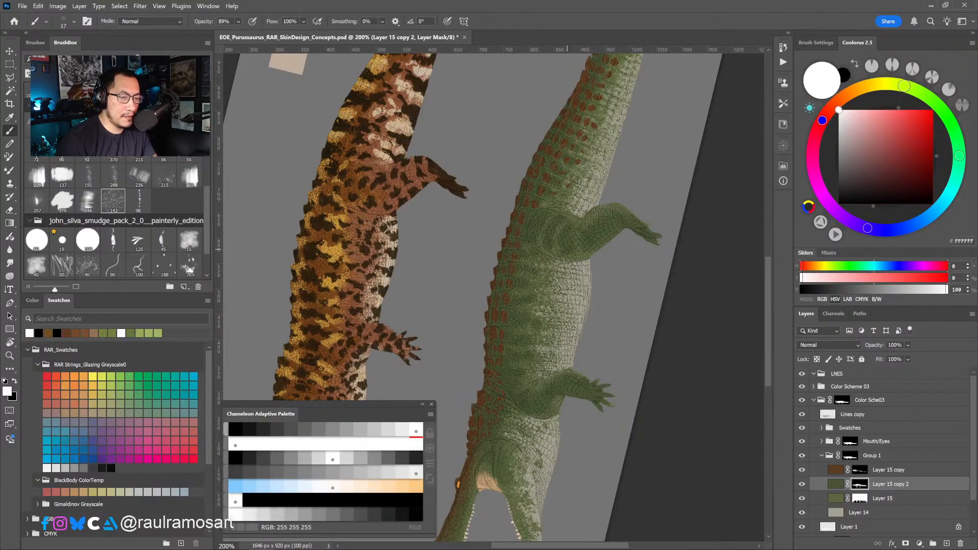
key(x)
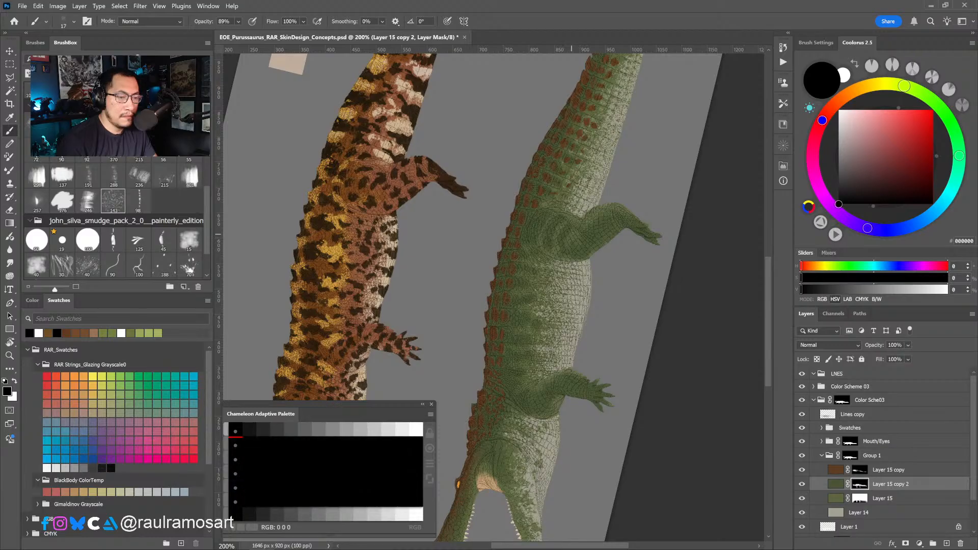
key(x)
Refine the darker green around the thigh and upper hind leg on the mask, using 15 px and 29 px speckle brushes.
drag(576, 260, 575, 261)
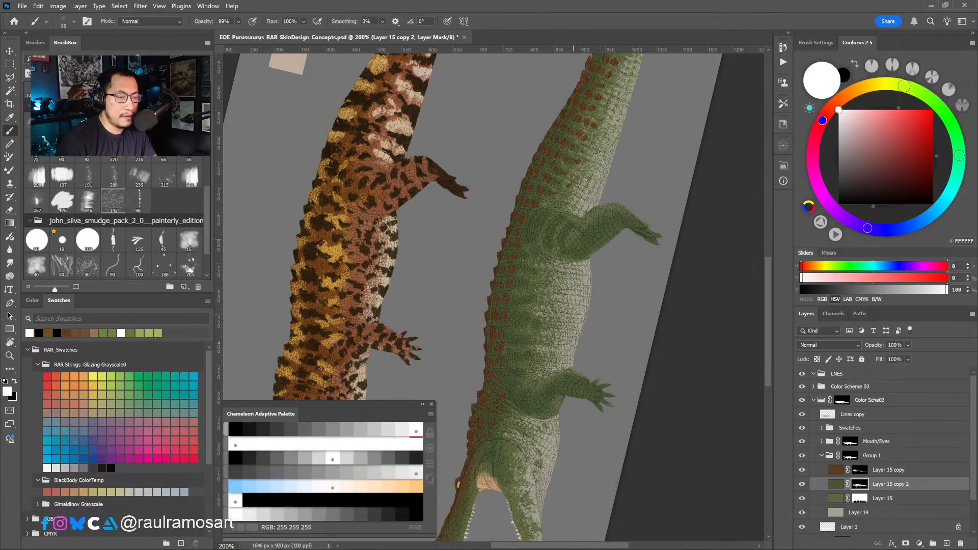
key(x)
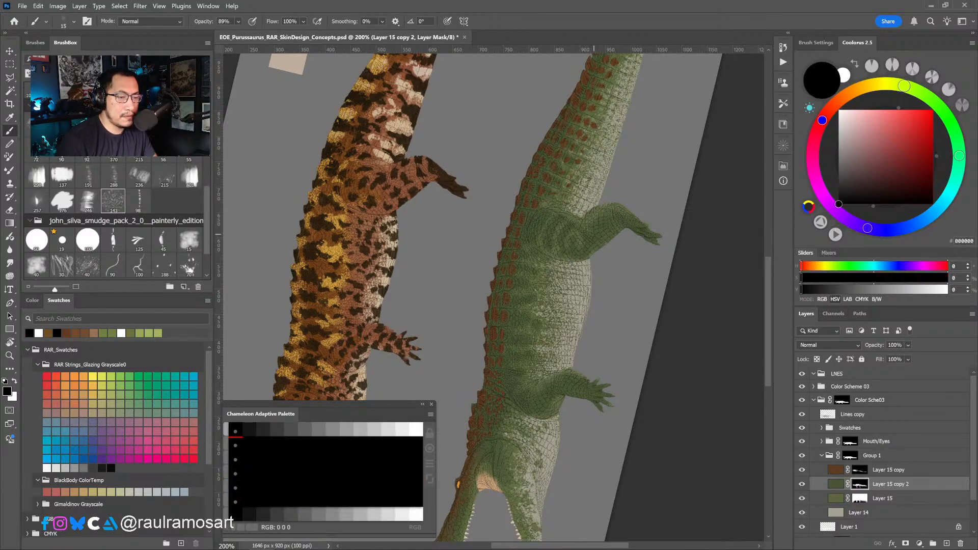
key(x)
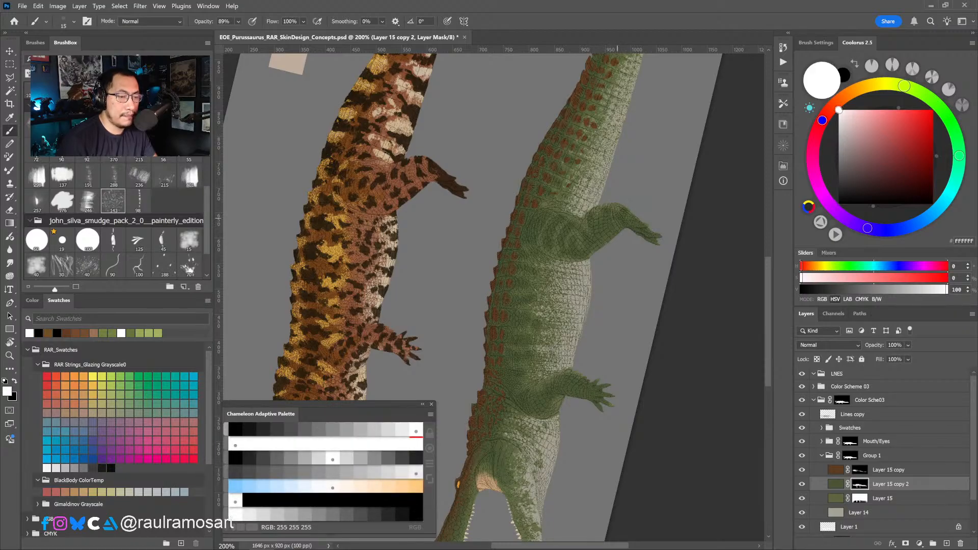
key(x)
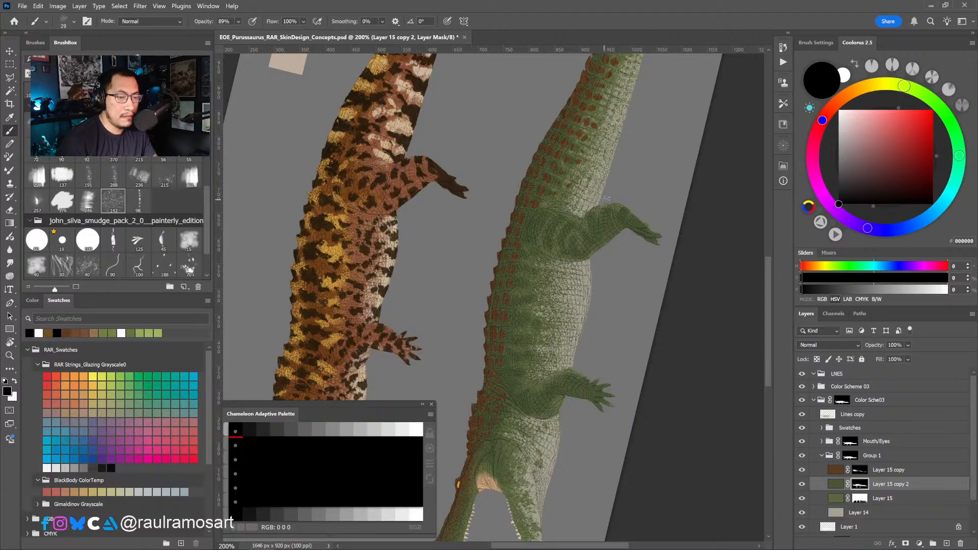
key(x)
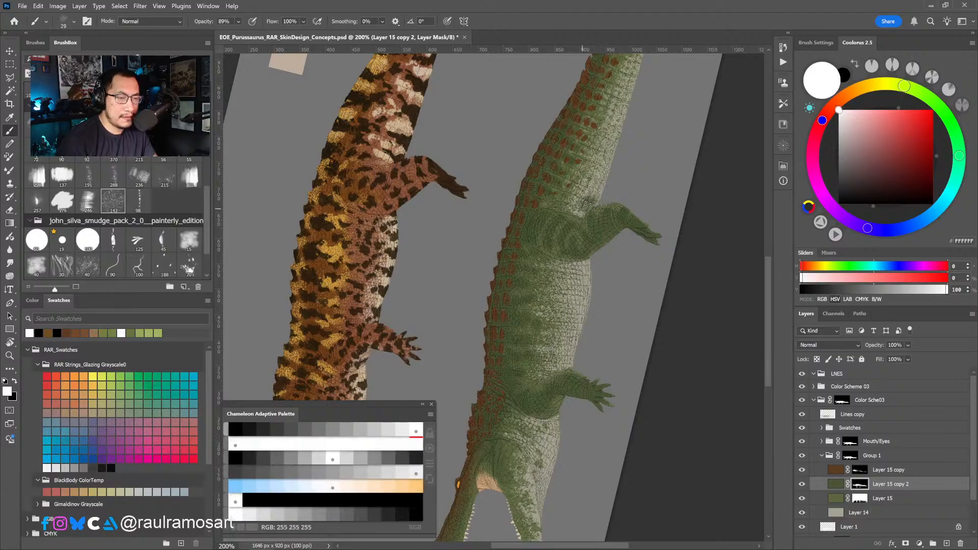
key(x)
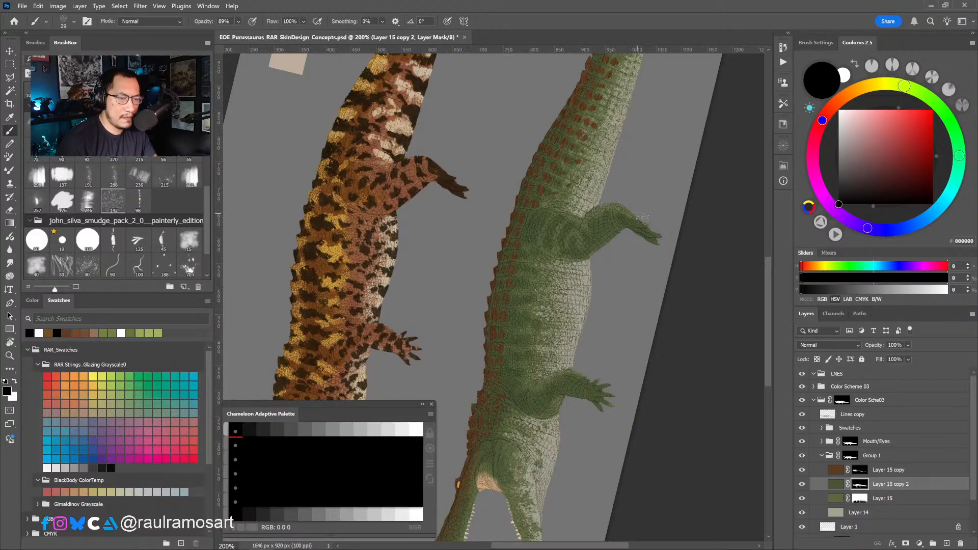
Rotate the canvas and begin breaking the darker green on the lower hind leg into bands with a 15 px brush.
alt+click(658, 262)
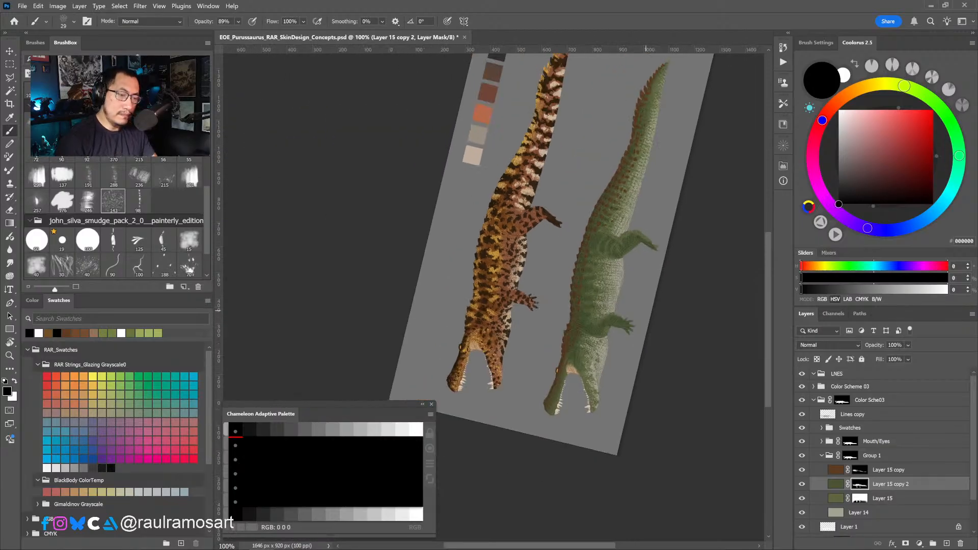
key(r)
drag(629, 370, 387, 360)
drag(507, 388, 508, 359)
scroll(466, 321, up, 4)
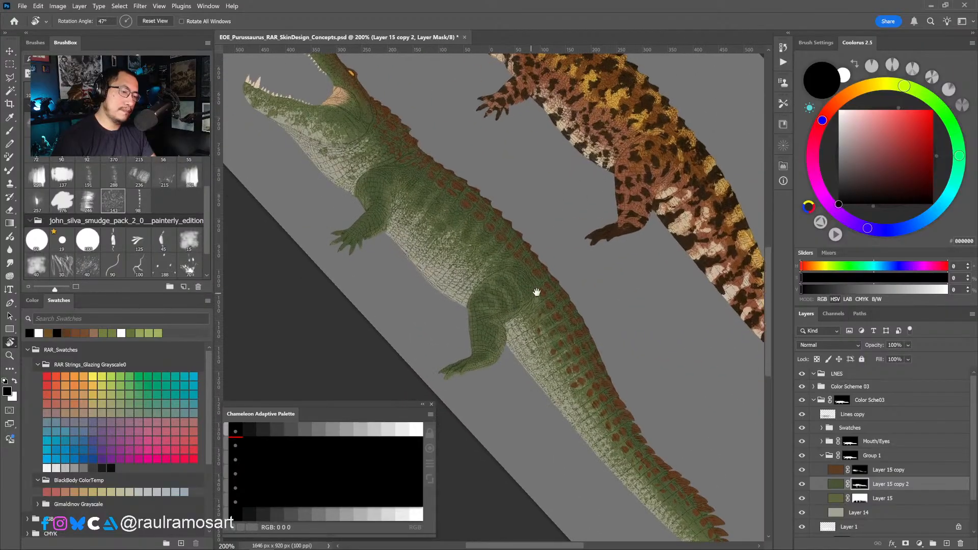
key(b)
drag(467, 316, 452, 334)
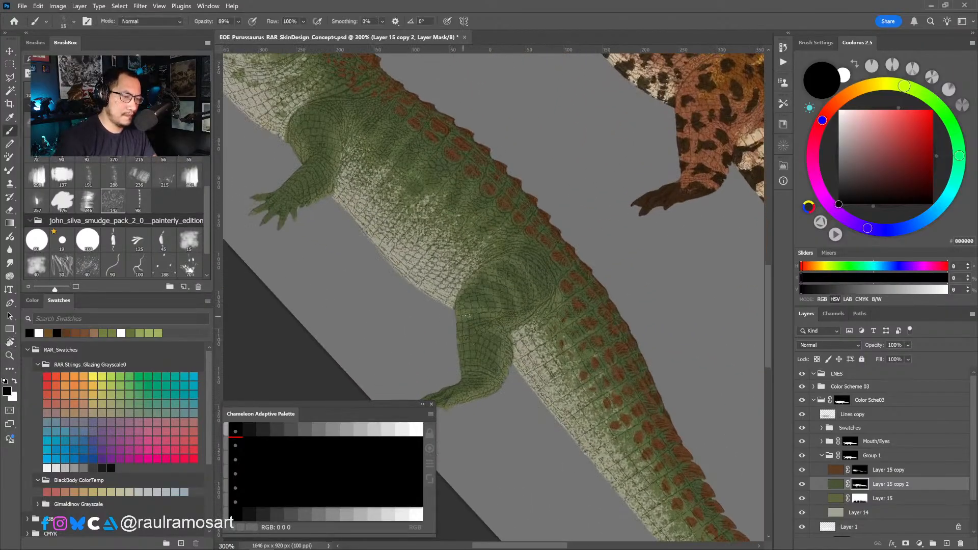
key(x)
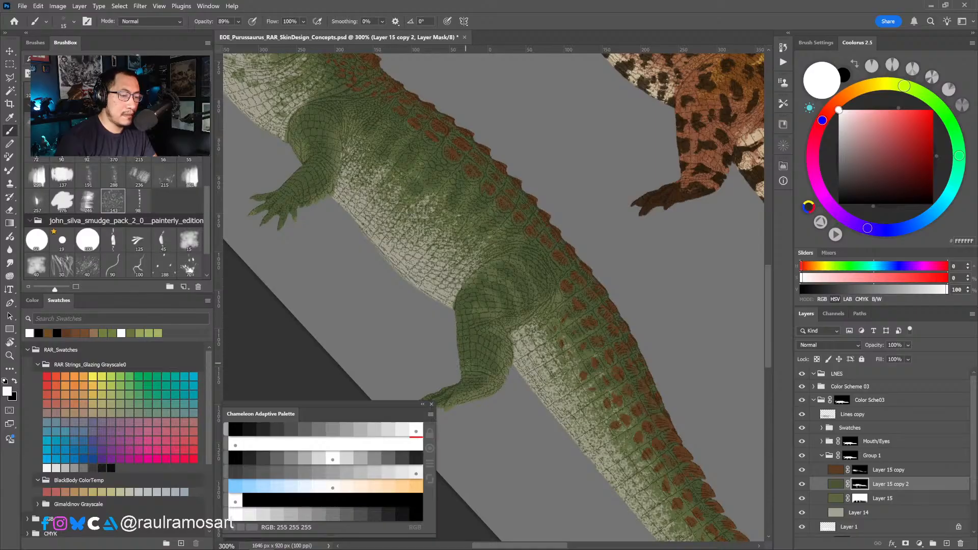
key(x)
Define crosswise bands on the knee and lower hind leg with a 10 px brush at 91% opacity, alternating black and white.
drag(486, 359, 494, 356)
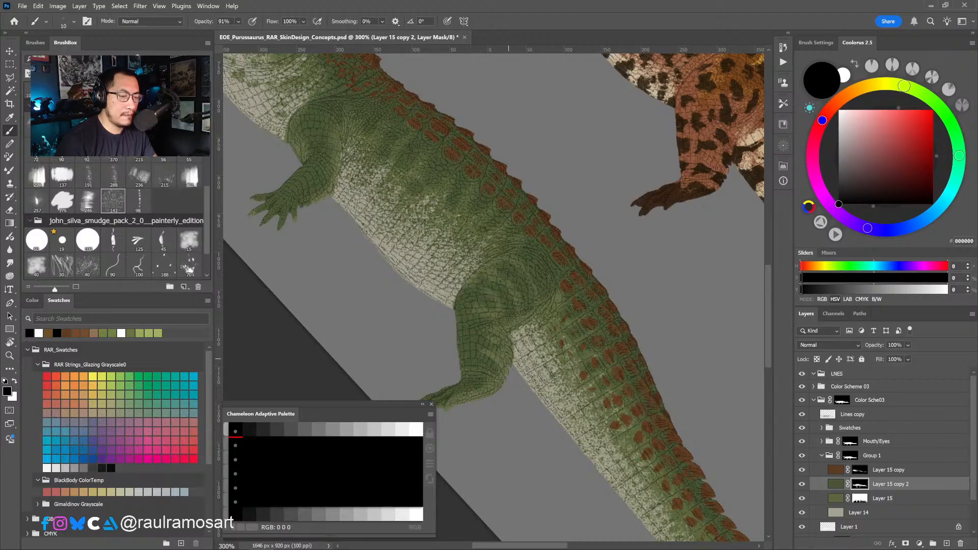
key(x)
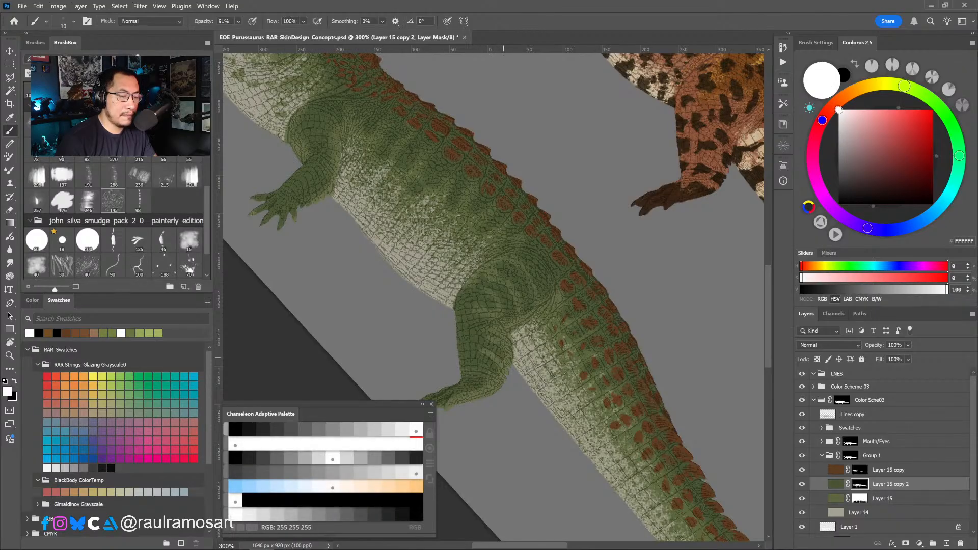
key(x)
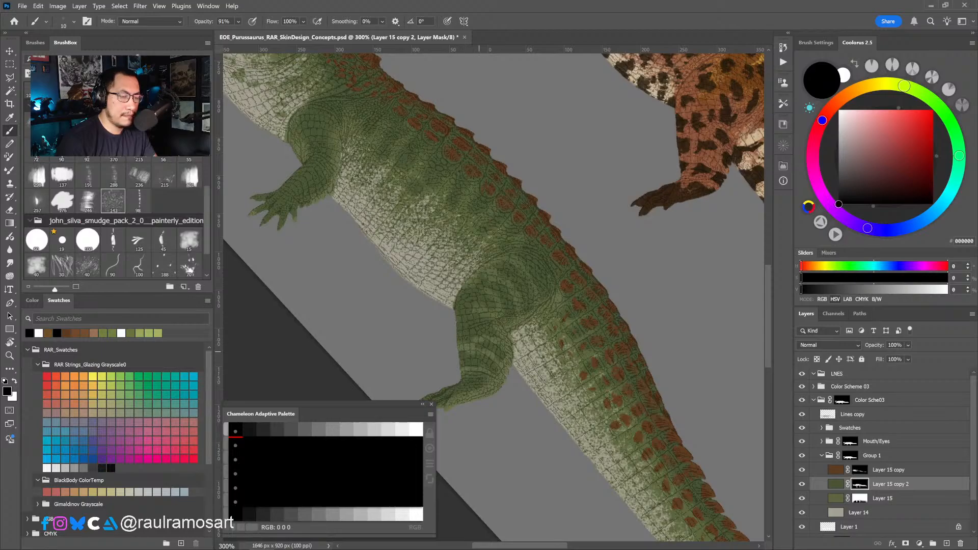
key(x)
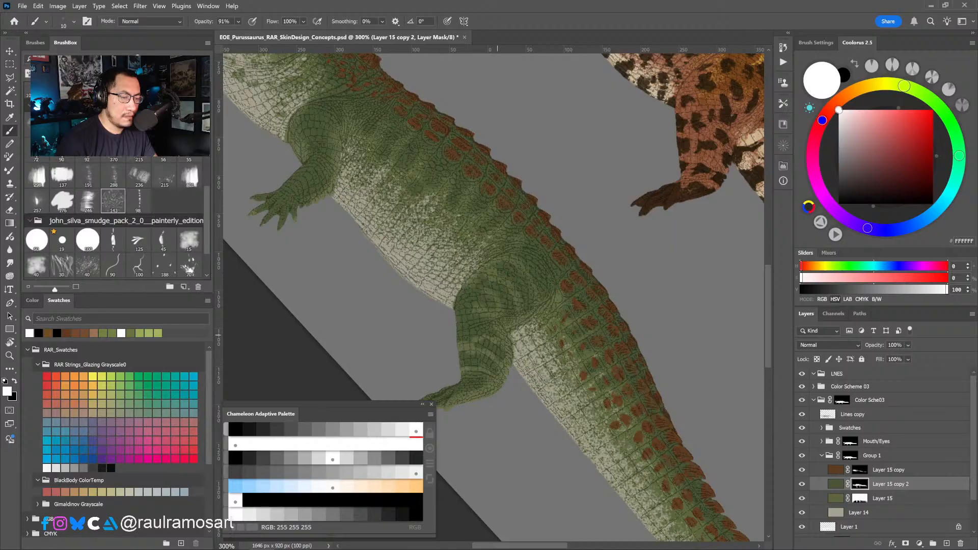
key(x)
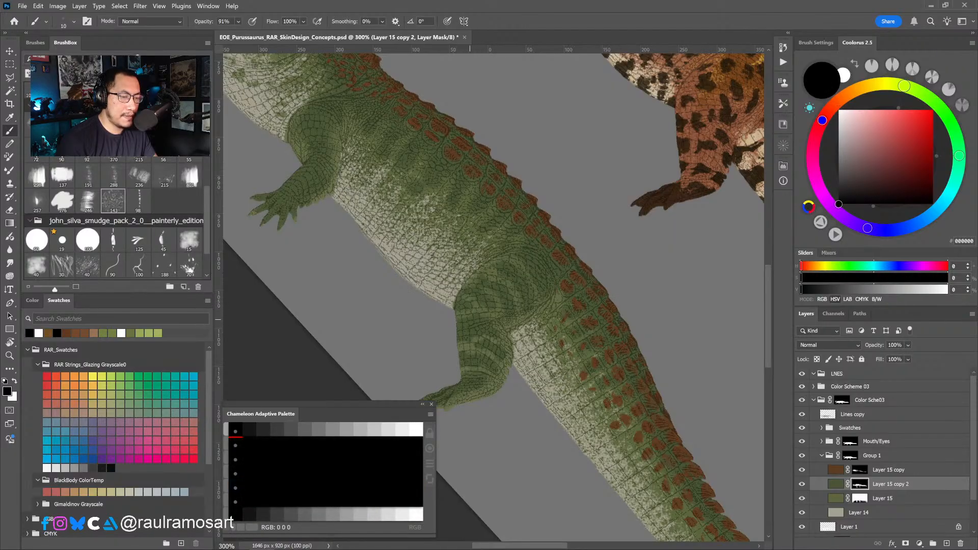
key(x)
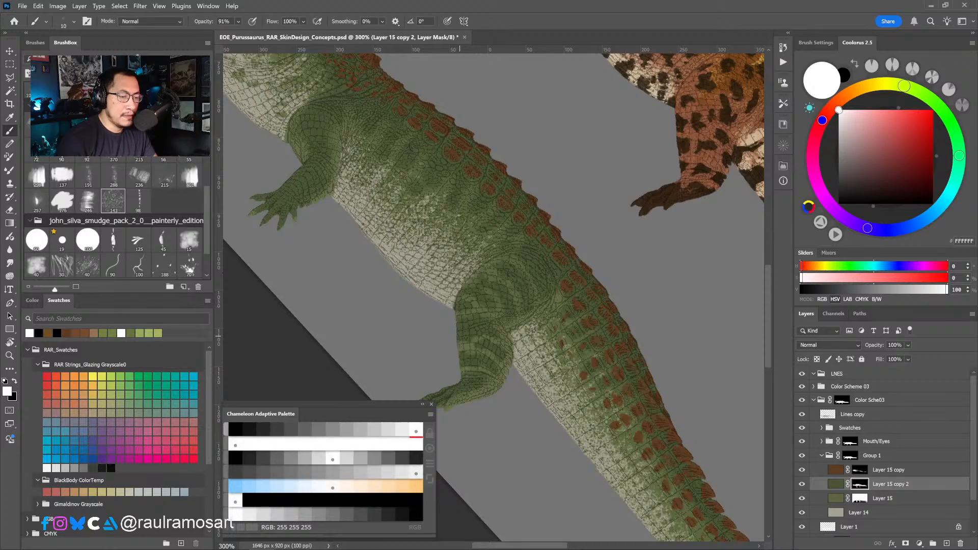
Clean up the curved thigh bands on the mask with 10 px strokes, erasing gaps in black and restoring green in white.
key(x)
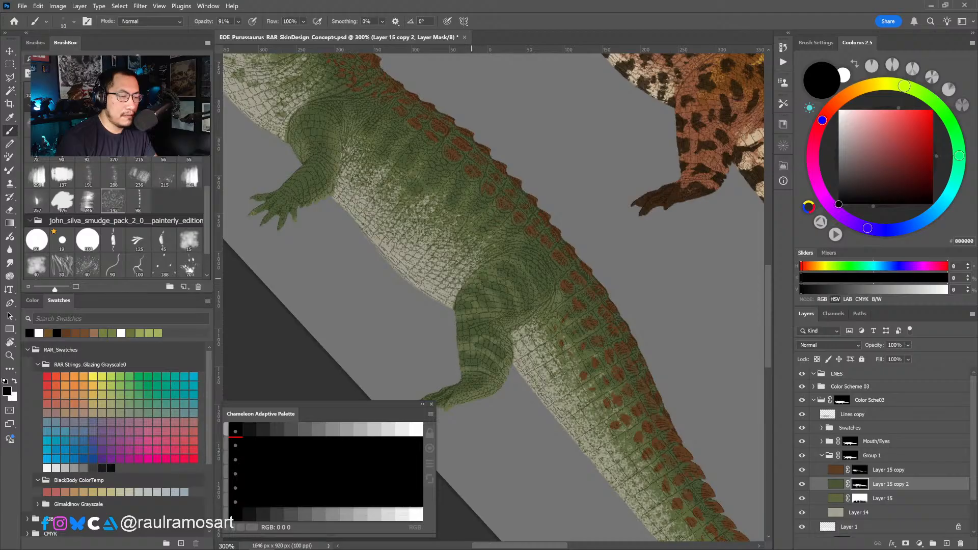
key(x)
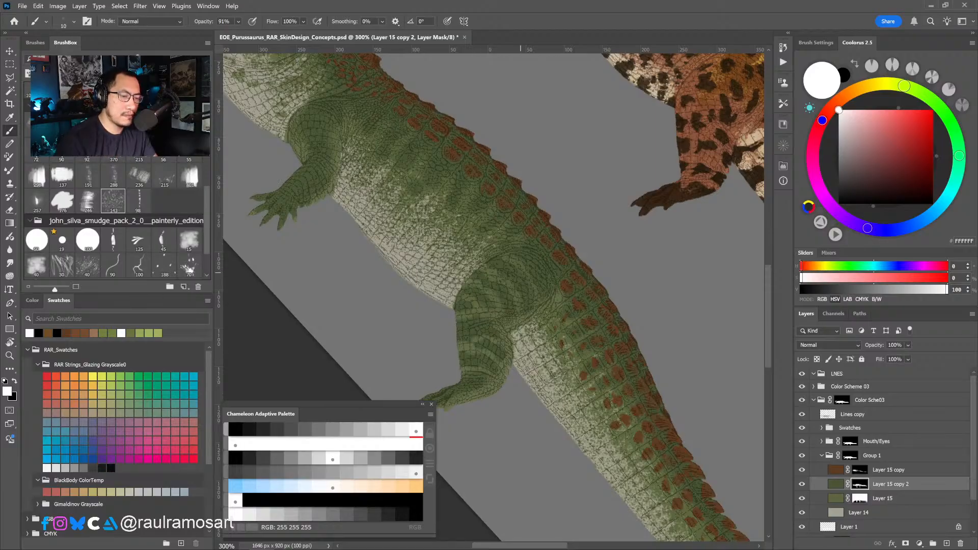
key(x)
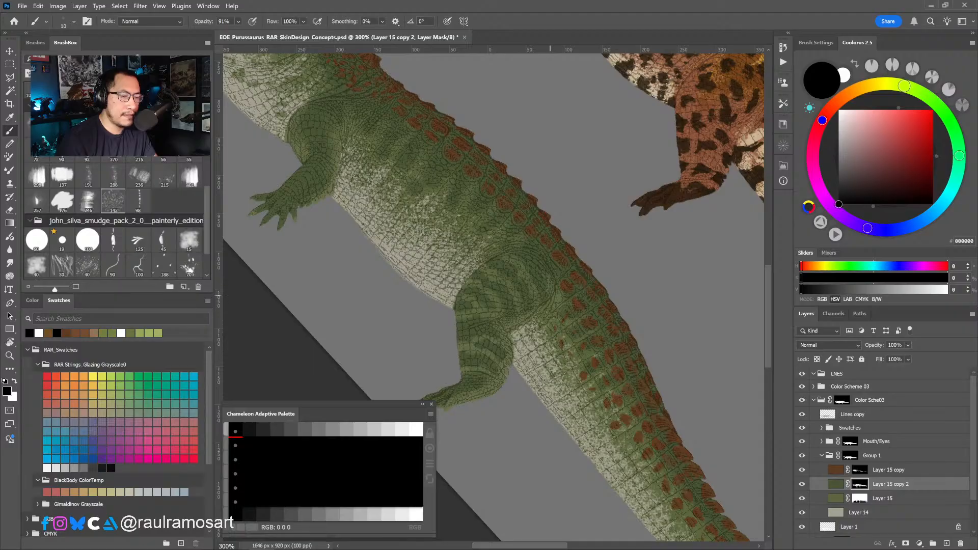
key(x)
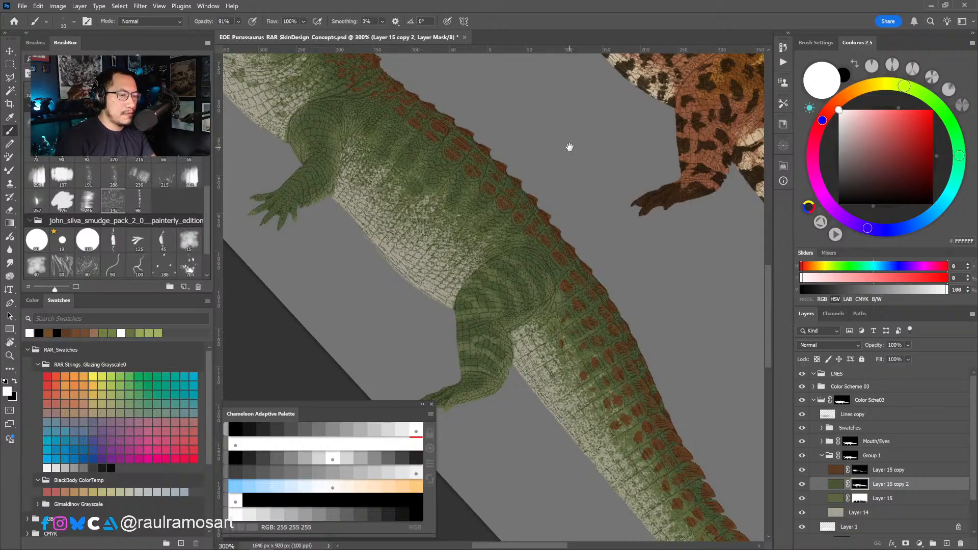
Rotate the canvas toward the flank and rework the bands just in front of the hind leg with a 15 px brush at 92% opacity.
drag(548, 138, 557, 188)
key(r)
drag(480, 393, 581, 295)
drag(469, 350, 480, 314)
key(bracketright)
key(bracketright)
key(bracketright)
key(bracketright)
key(bracketright)
key(bracketright)
key(bracketright)
key(bracketright)
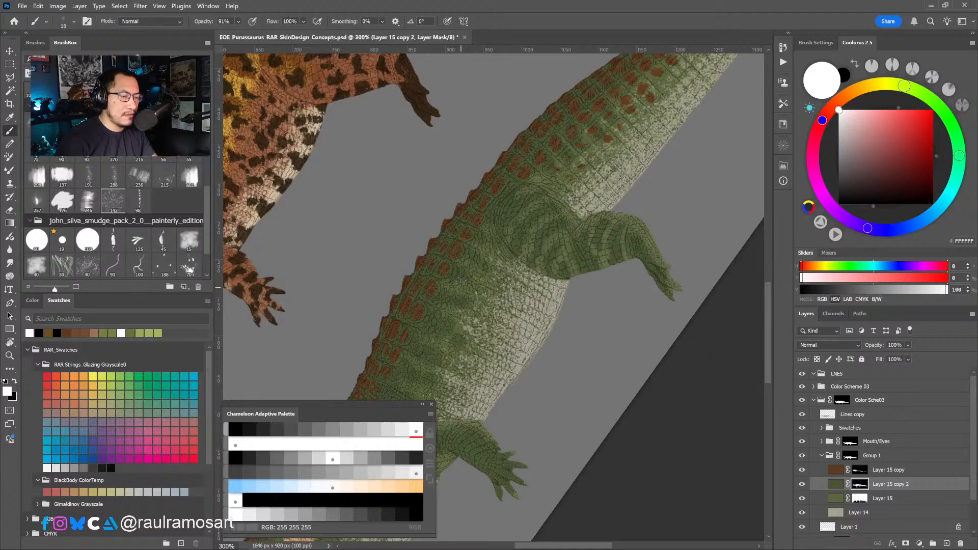
drag(480, 283, 478, 282)
key(x)
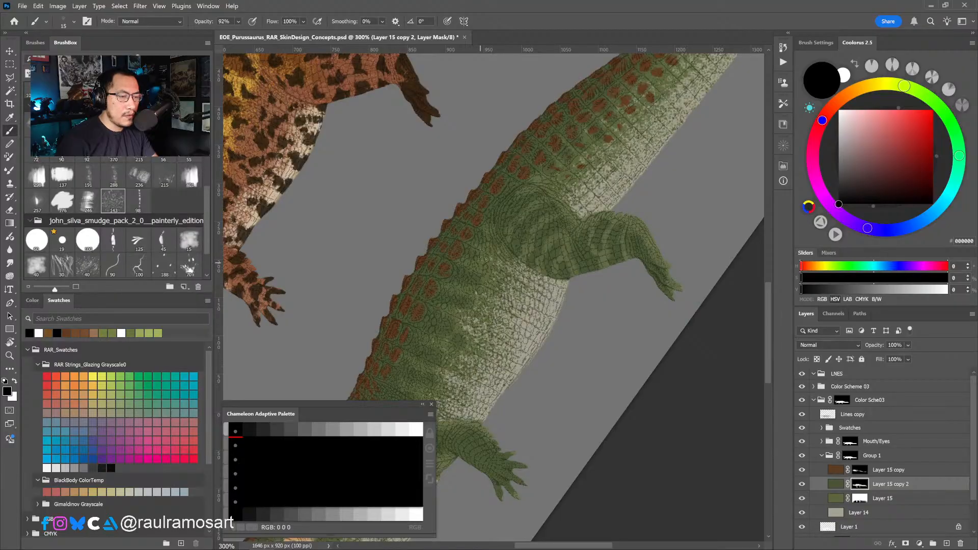
key(x)
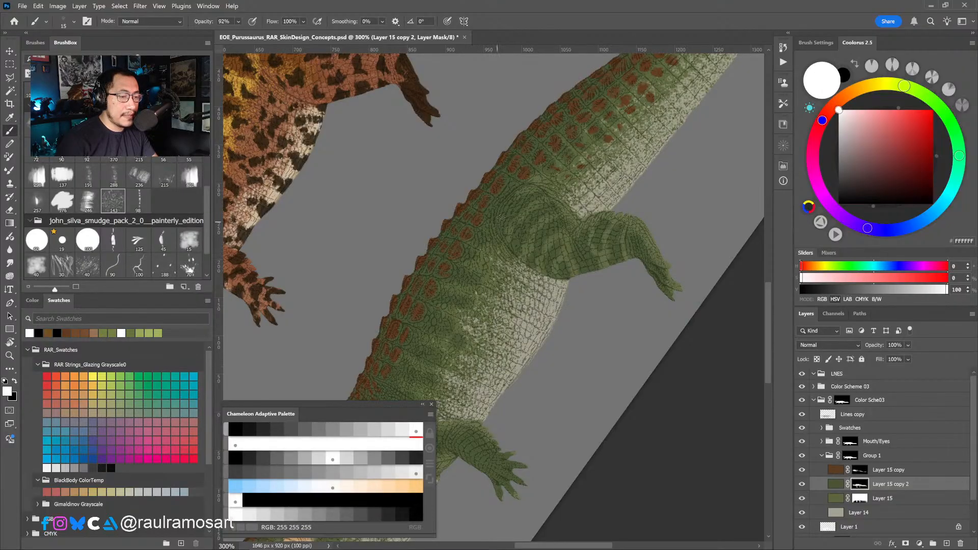
Detail the flank bands ahead of the hind leg with a 10 px brush at 93% opacity, adding dark patches toward the belly.
drag(481, 273, 479, 261)
key(x)
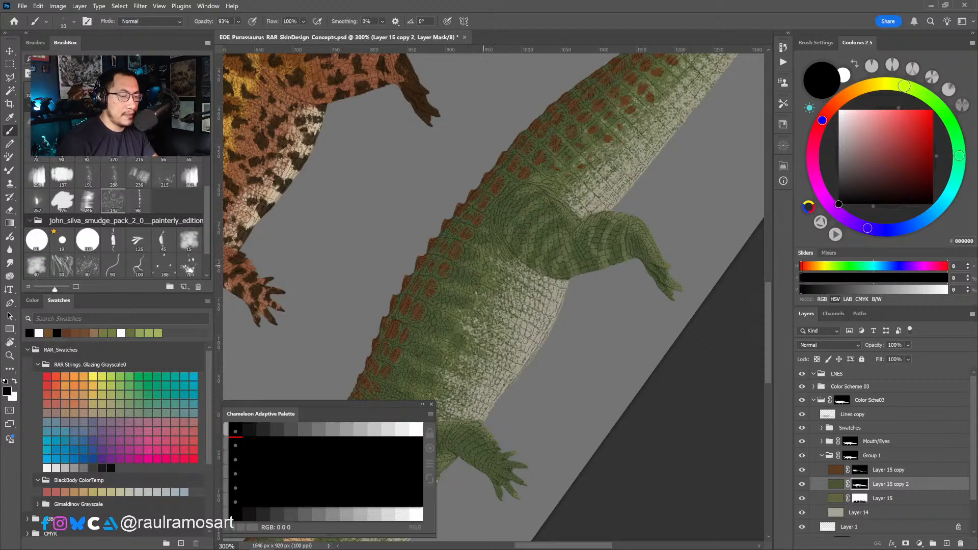
key(x)
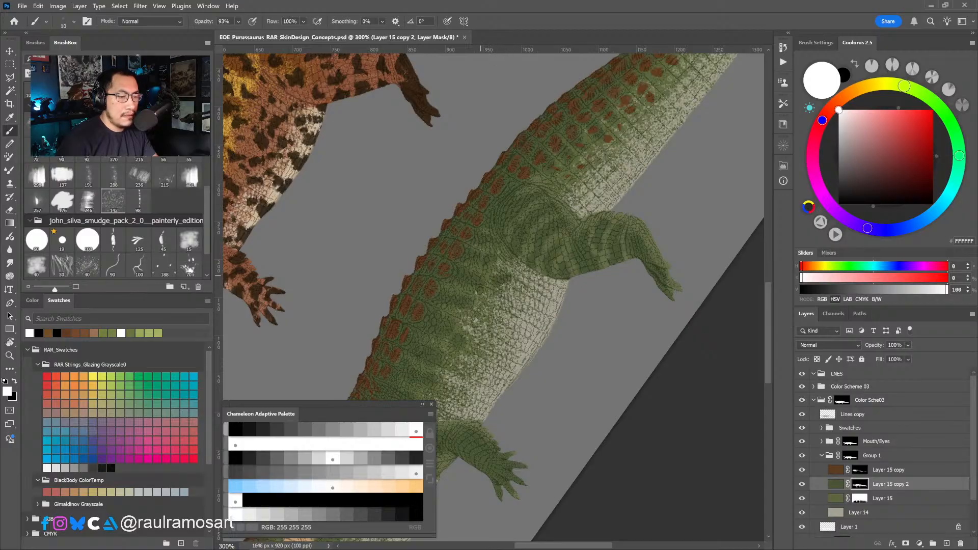
key(x)
key(x)
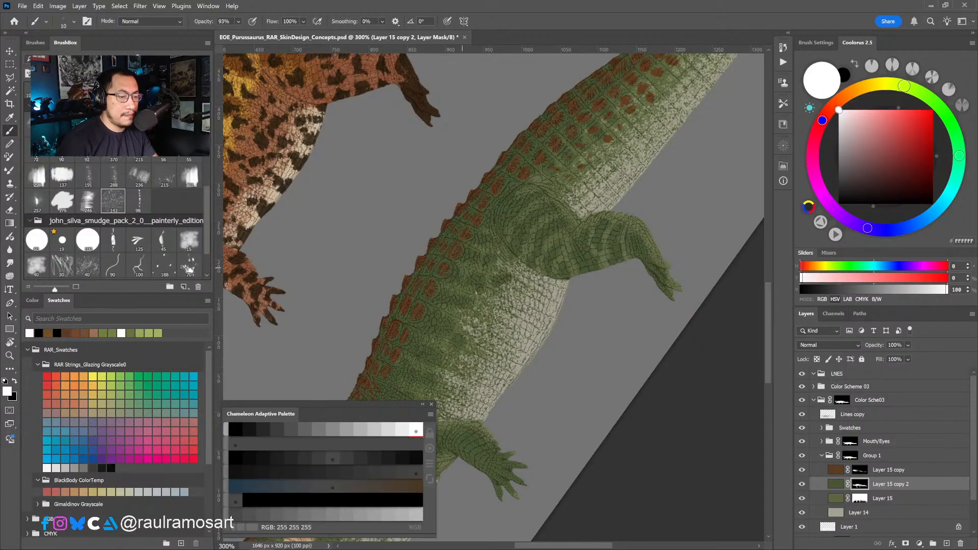
key(x)
key(x)
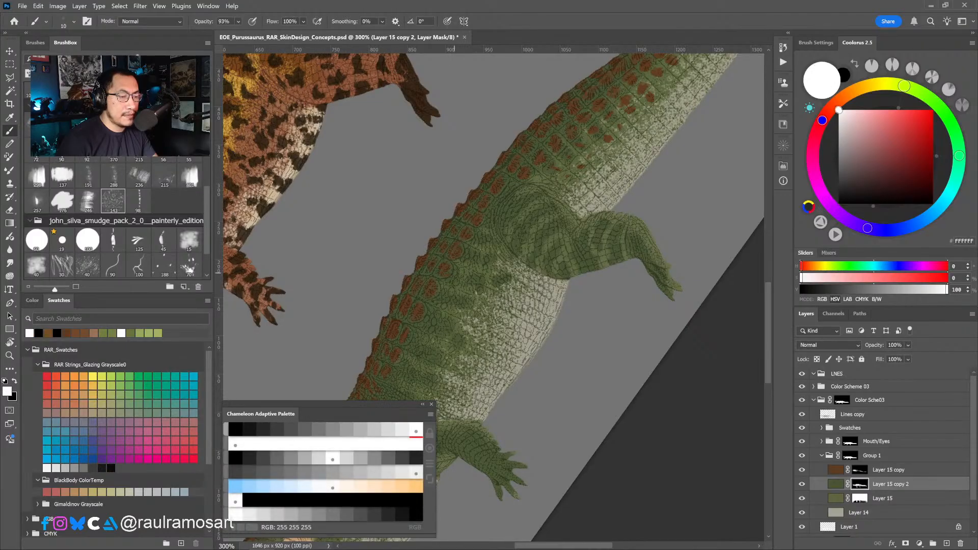
Extend the mid-flank bands toward the belly with broken dark patches, alternating black and white on the mask with the 10 px brush.
key(x)
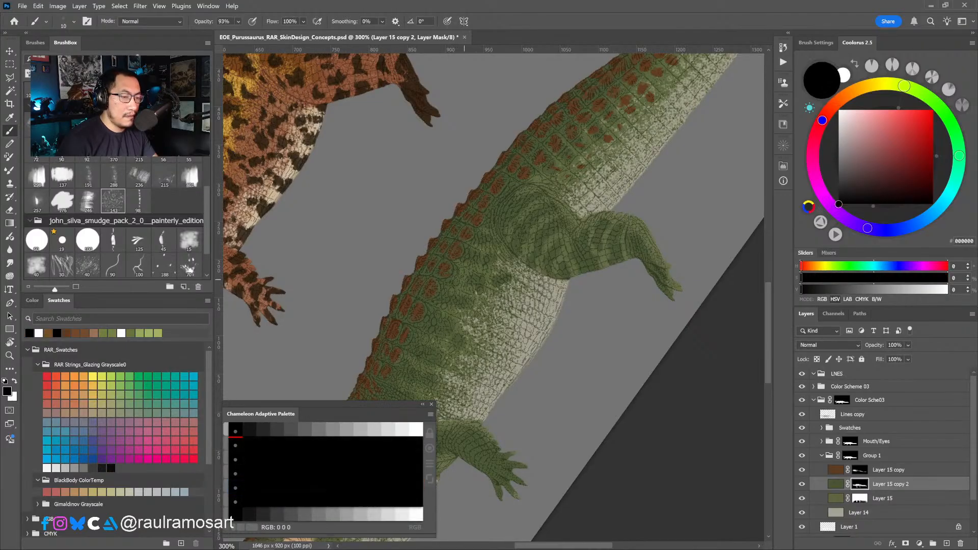
key(x)
key(x)
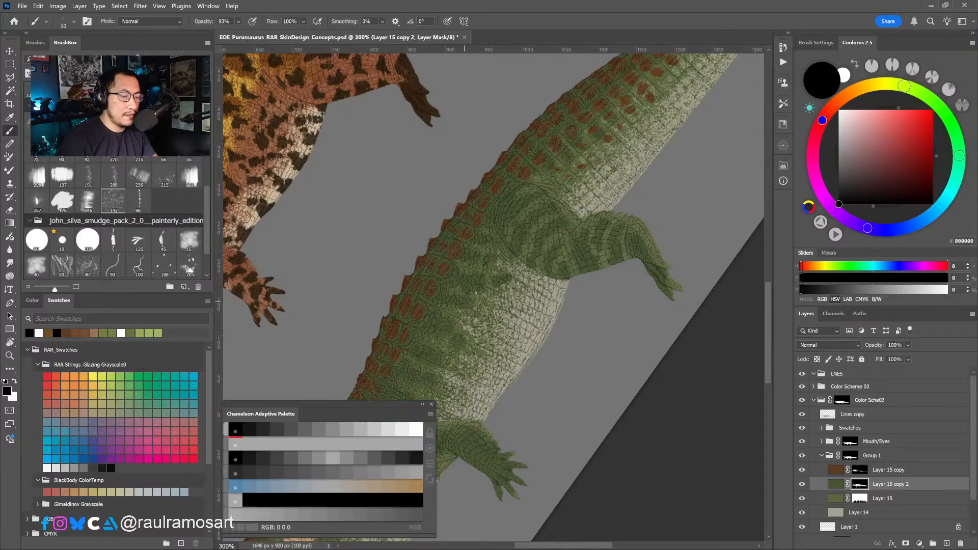
key(x)
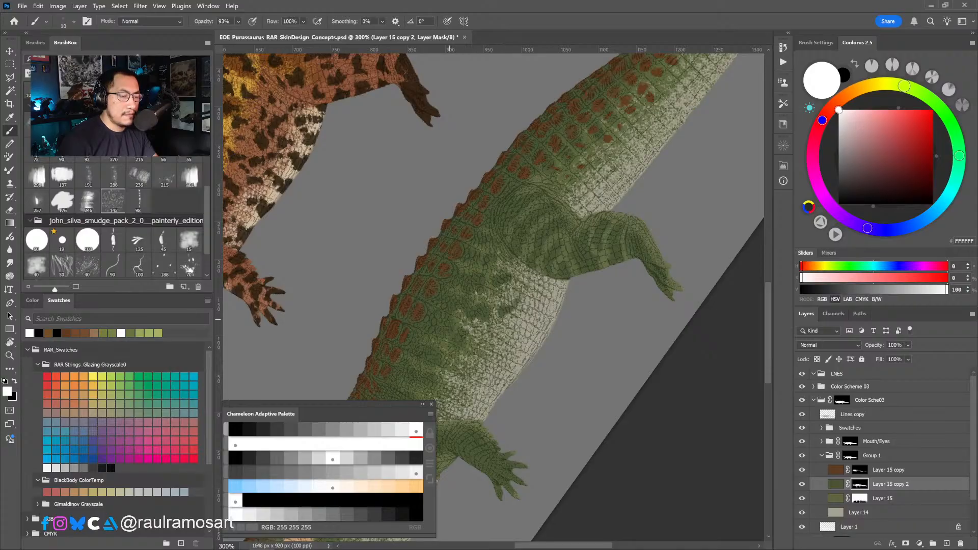
key(x)
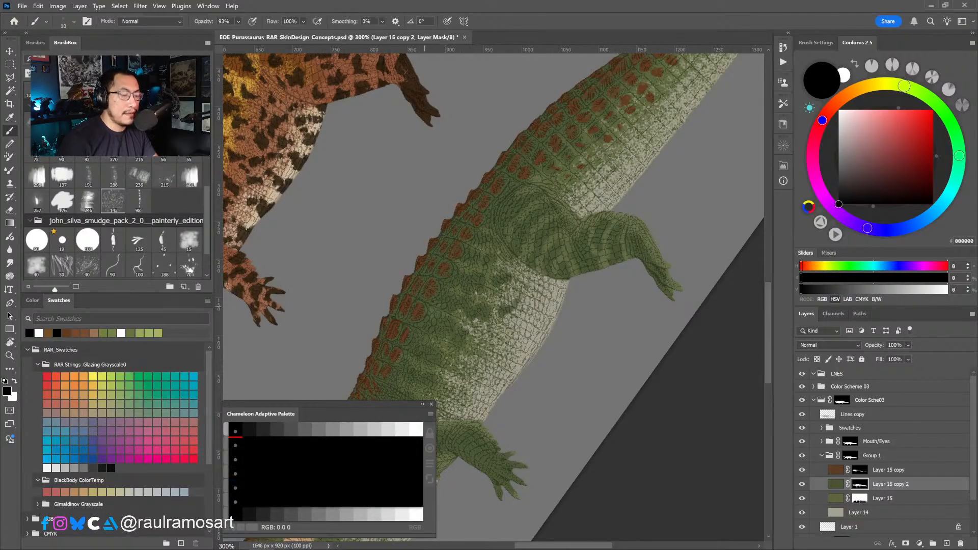
Shape the next flank band forward, painting dark green patches in white and opening lighter gaps in black at 93% opacity.
key(x)
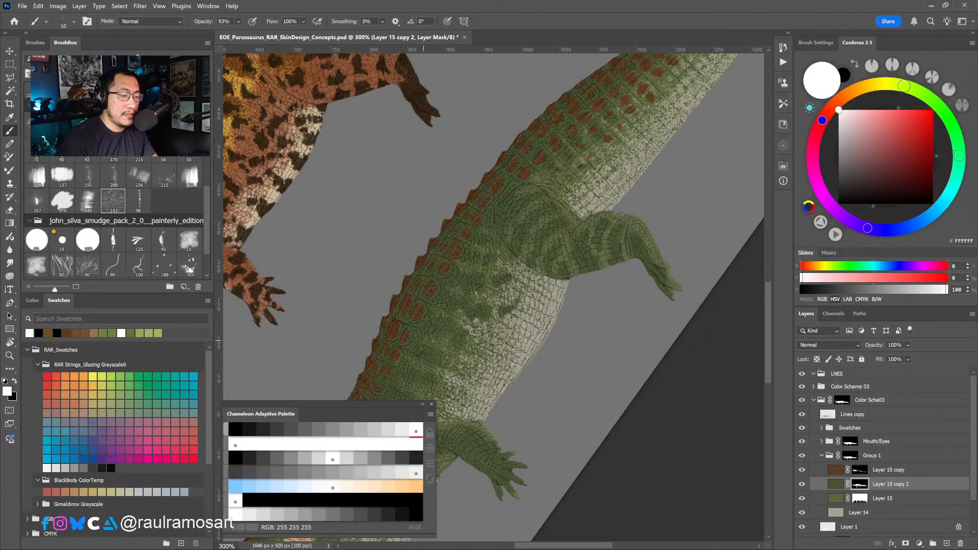
key(x)
key(x)
key(x)
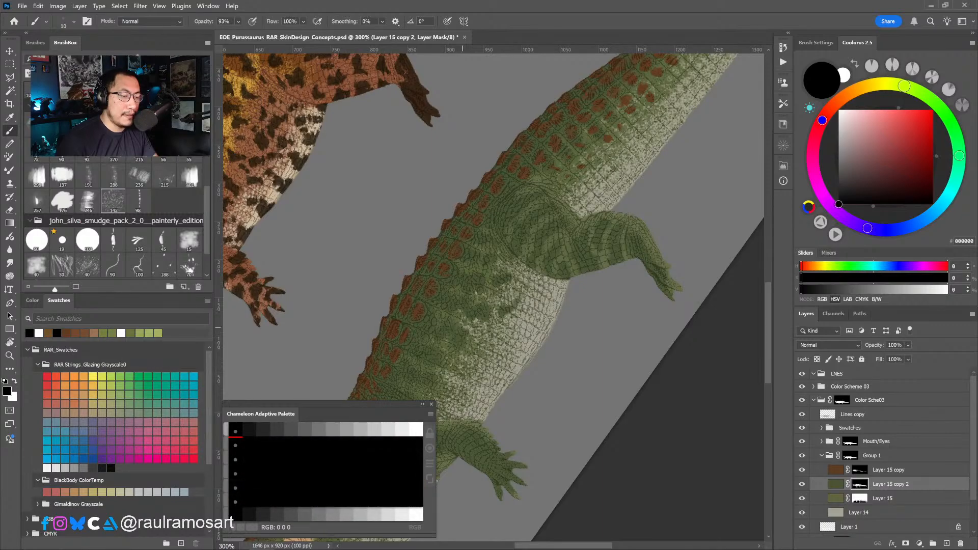
key(x)
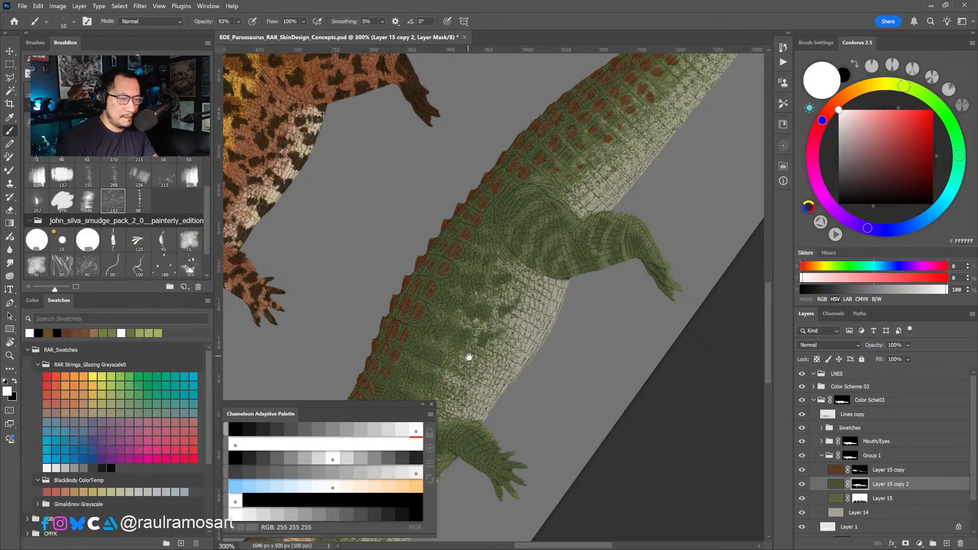
Continue the broken dark bands along the front flank up to the foreleg, alternating black and white 10 px mask strokes.
scroll(475, 354, down, 2)
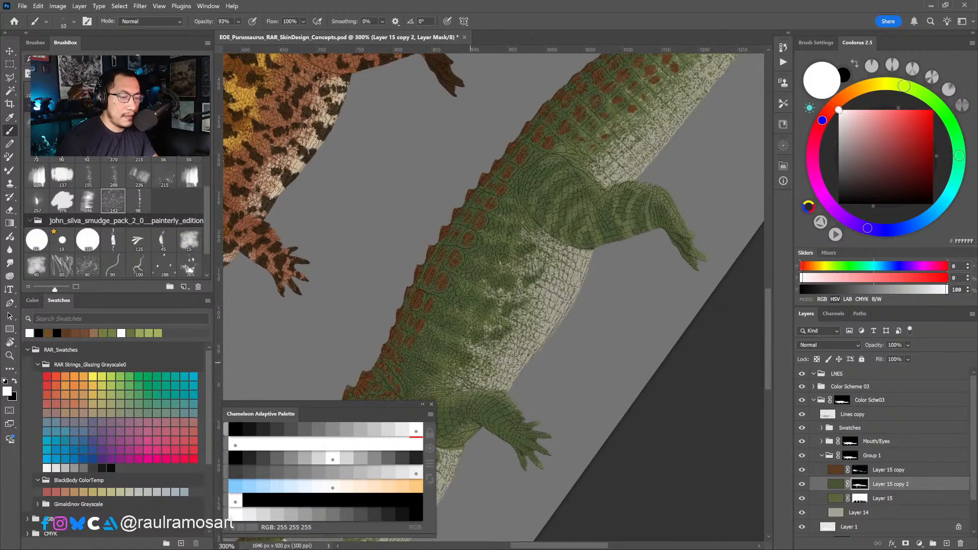
key(x)
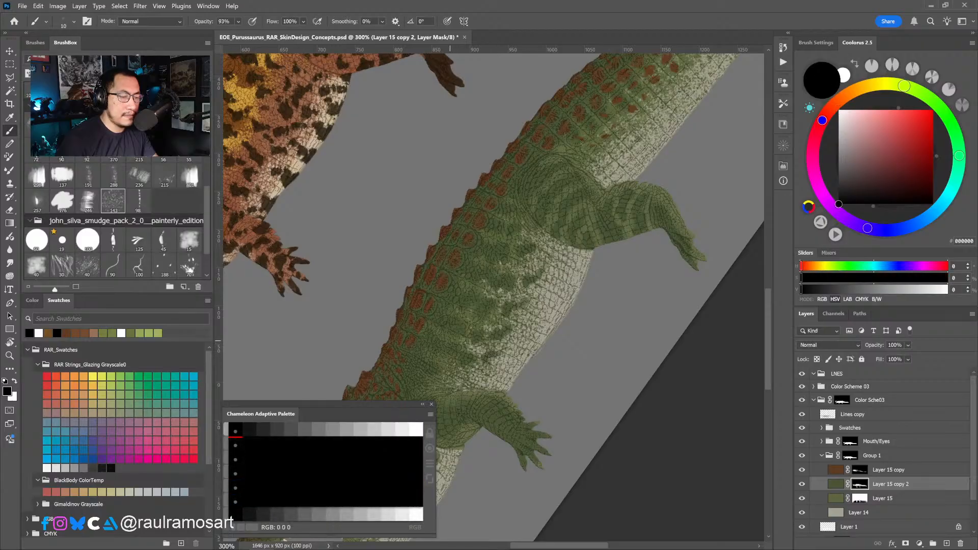
drag(440, 362, 476, 321)
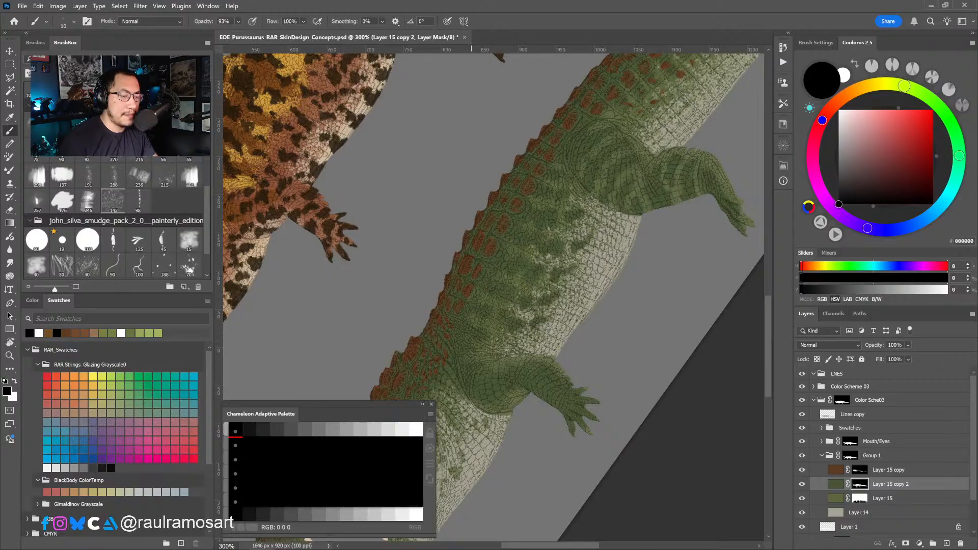
key(x)
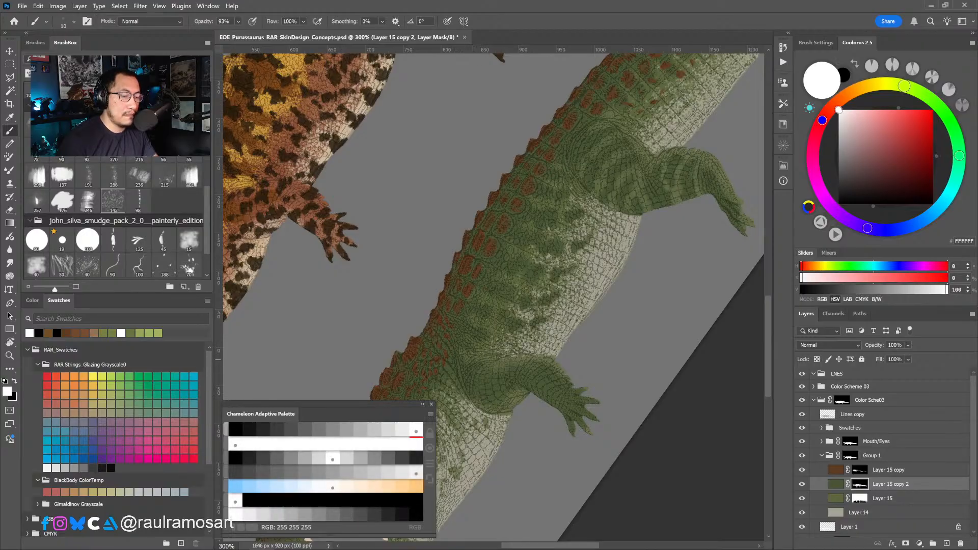
key(x)
key(x)
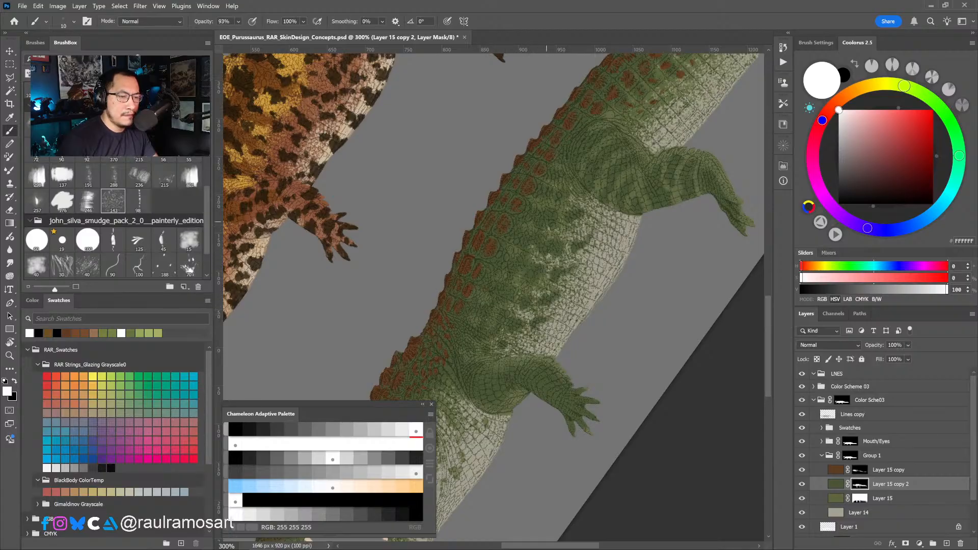
Rotate the canvas to -118° and refine the flank patches between the hind leg and foreleg at 400% zoom in black and white.
ctrl+alt+click(545, 242)
key(r)
drag(574, 409, 594, 271)
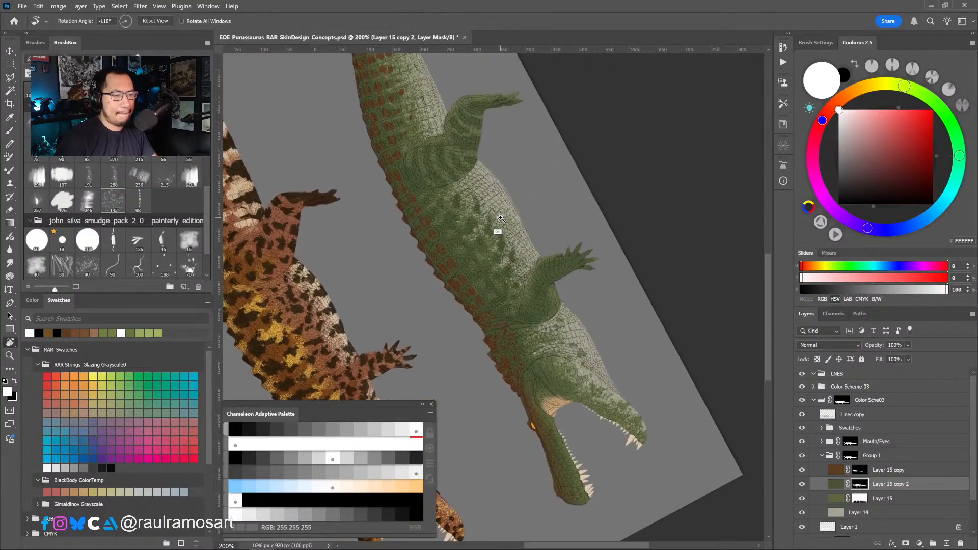
ctrl+click(500, 217)
key(b)
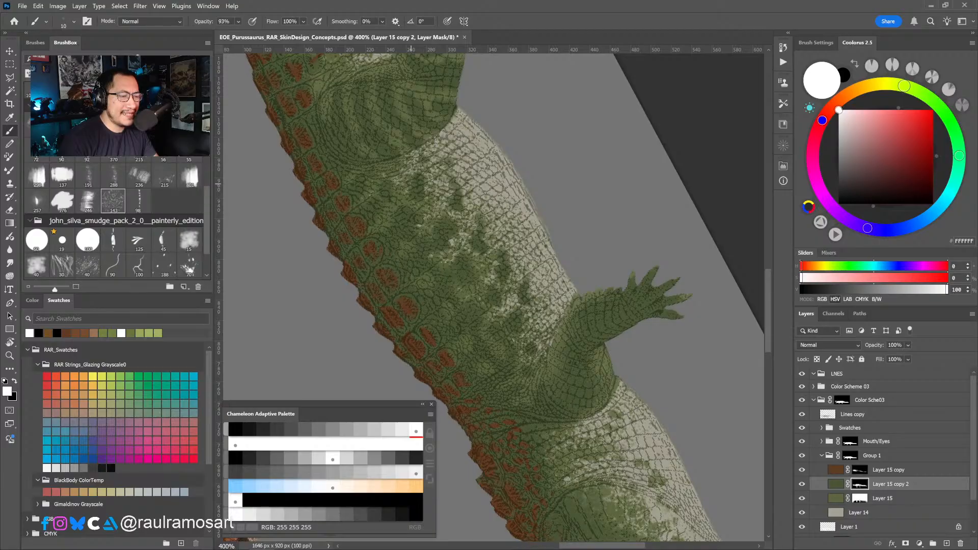
key(x)
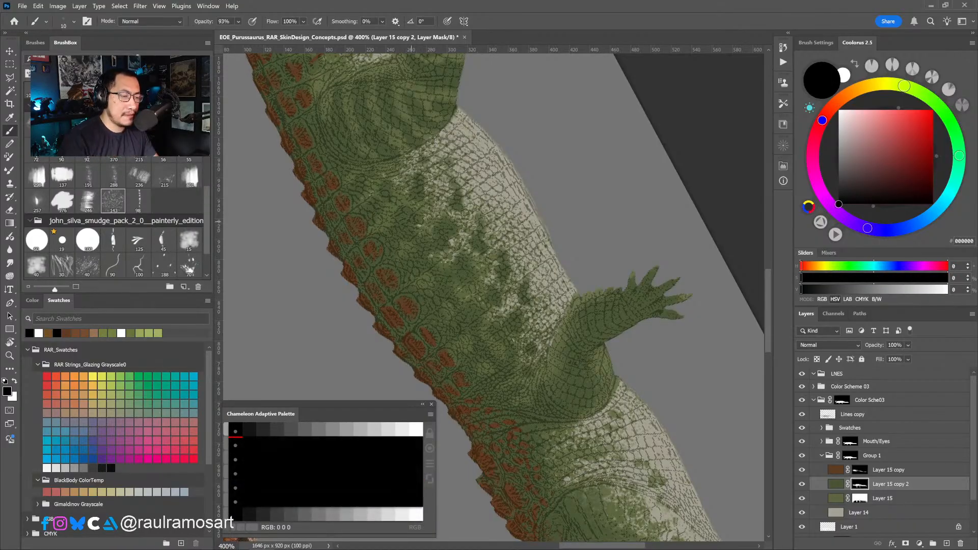
key(x)
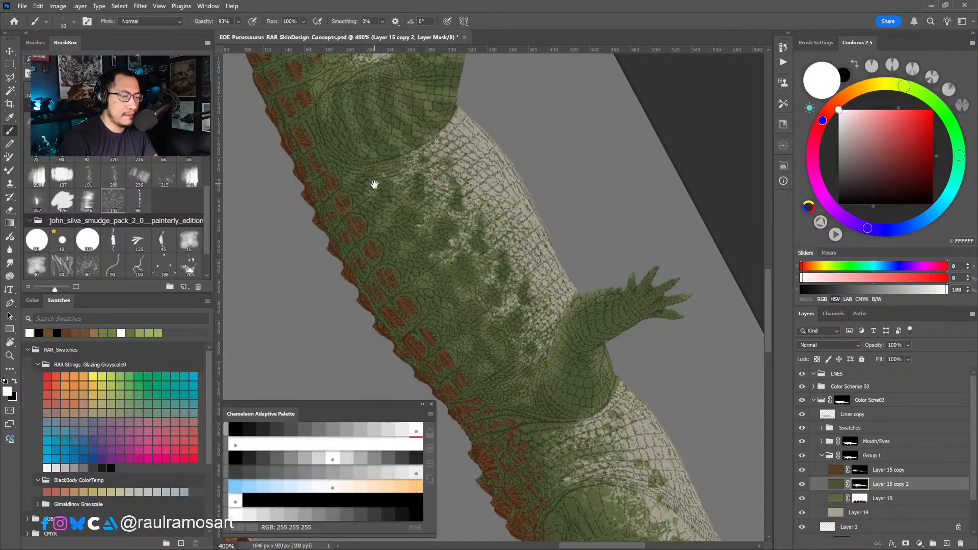
Dab dark green spots in white along the side of the tail behind the hind leg, beside the brown scute spots.
drag(328, 153, 367, 267)
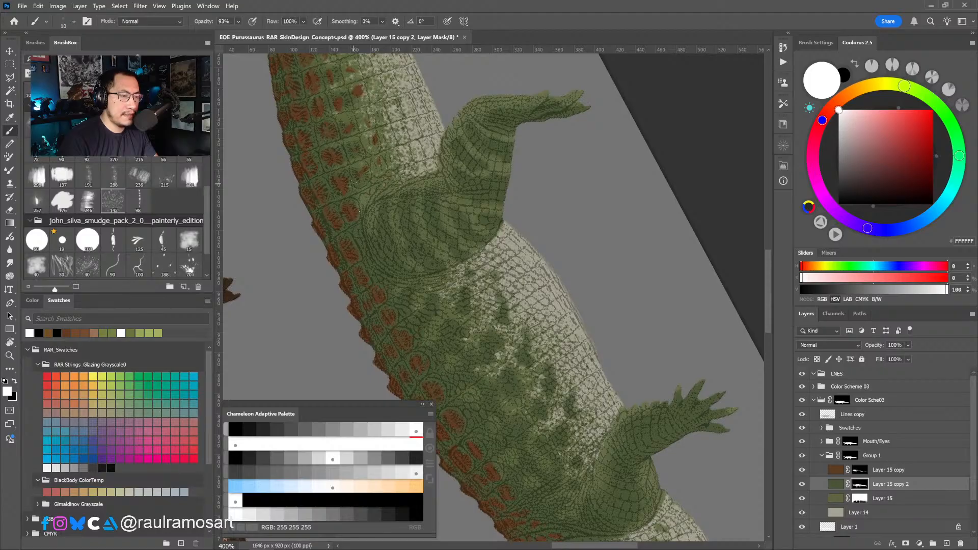
drag(361, 181, 382, 240)
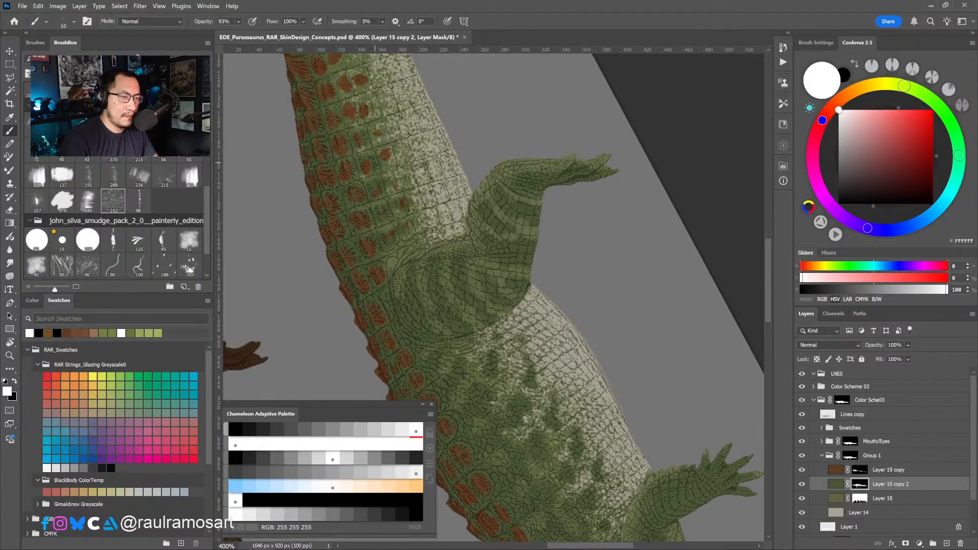
drag(381, 153, 403, 219)
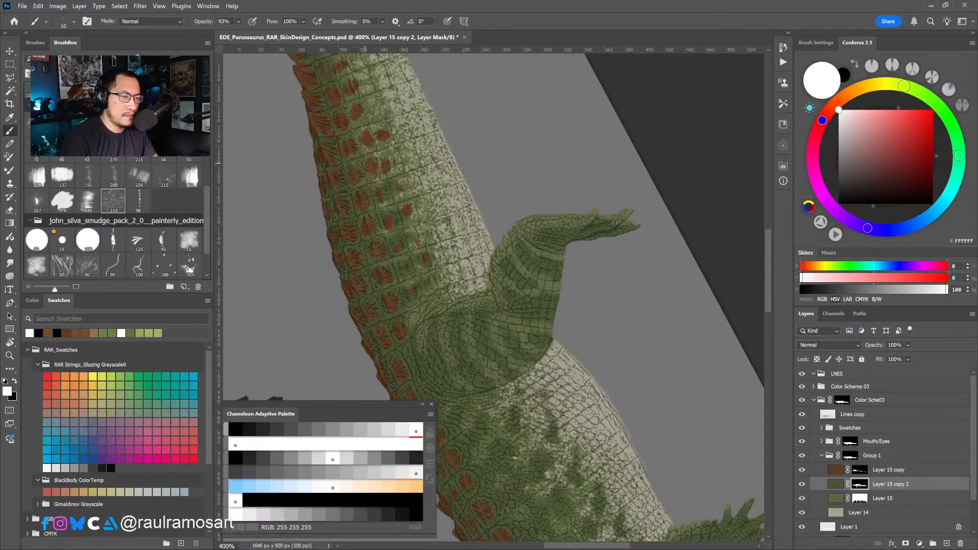
click(382, 162)
click(393, 161)
click(406, 157)
click(403, 152)
drag(372, 108, 407, 204)
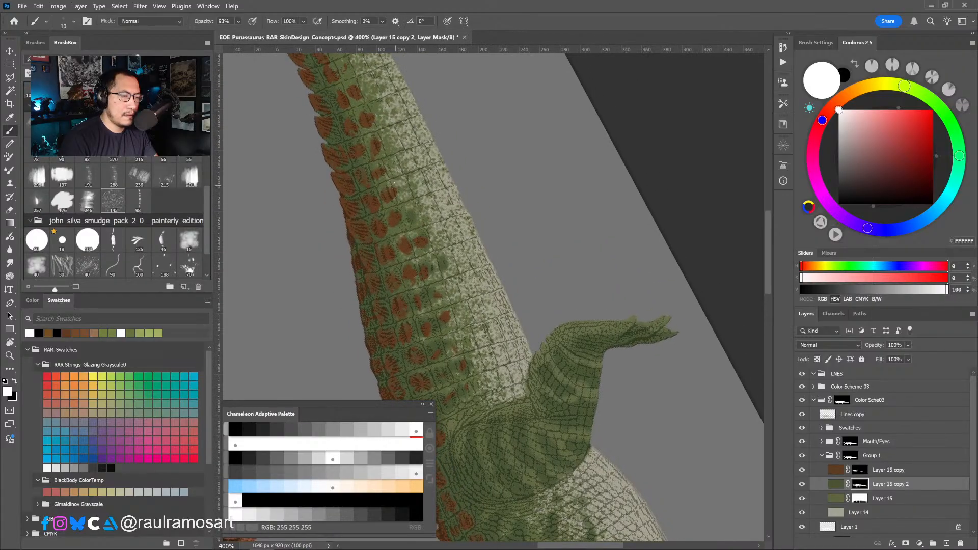
click(378, 170)
click(393, 168)
drag(367, 116, 390, 203)
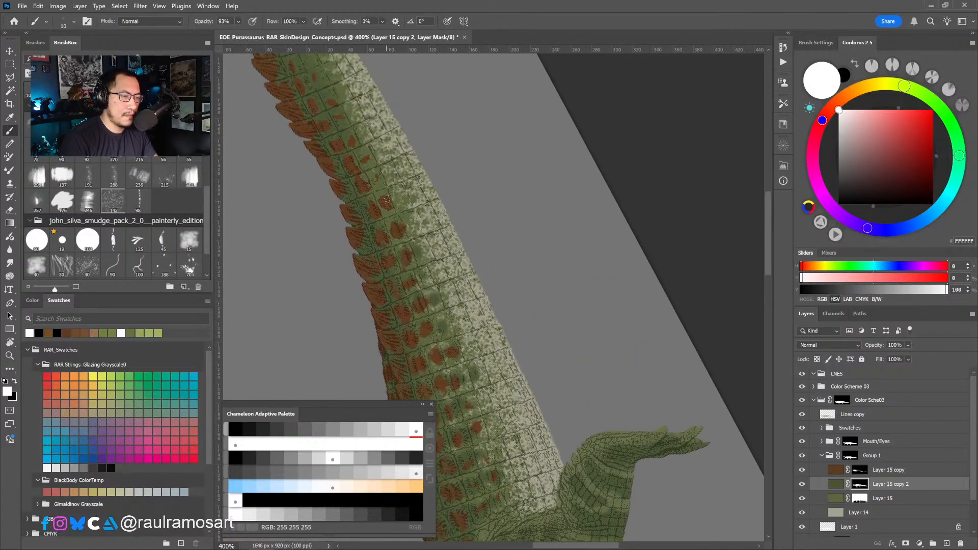
click(386, 209)
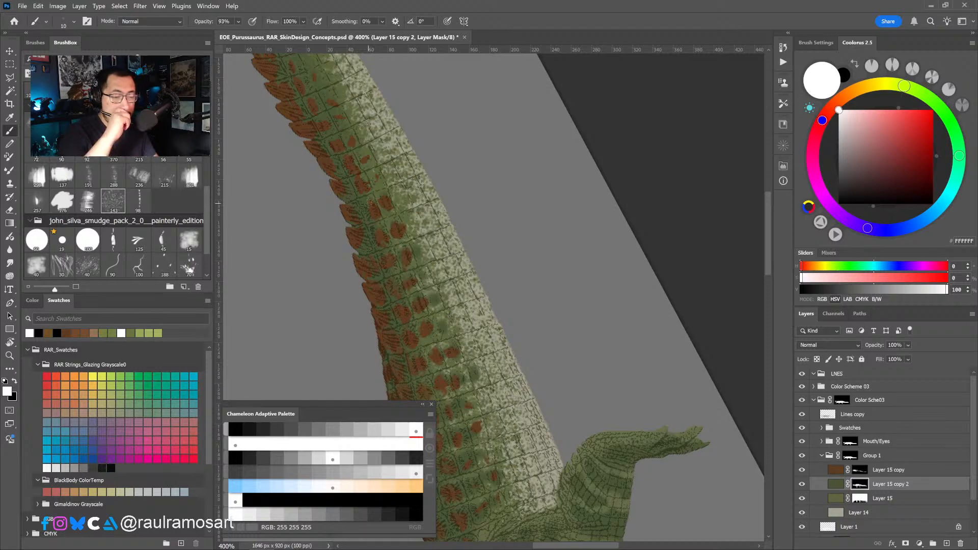
Return to the flank ahead of the hind leg and add small dark spots on the belly edge with a 7 px brush.
drag(460, 308, 466, 255)
key(x)
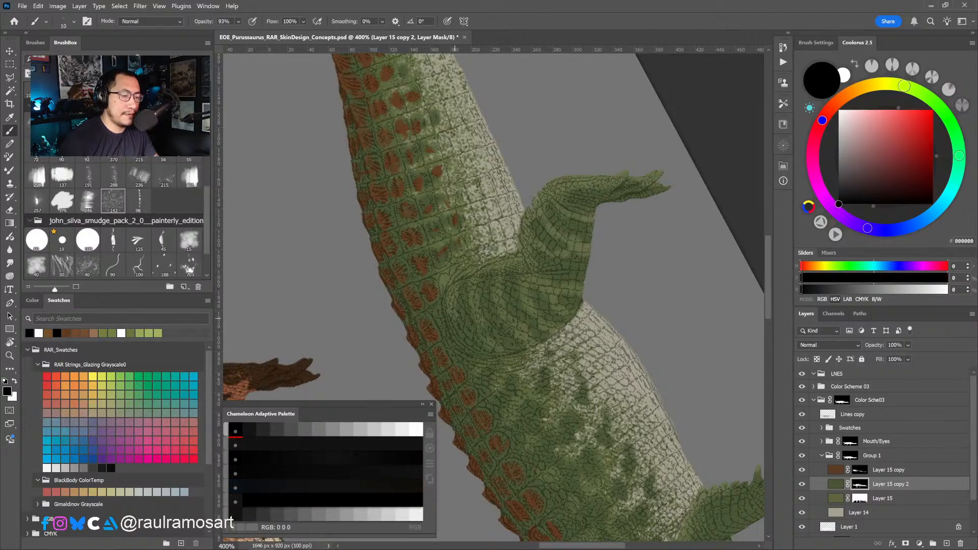
key(x)
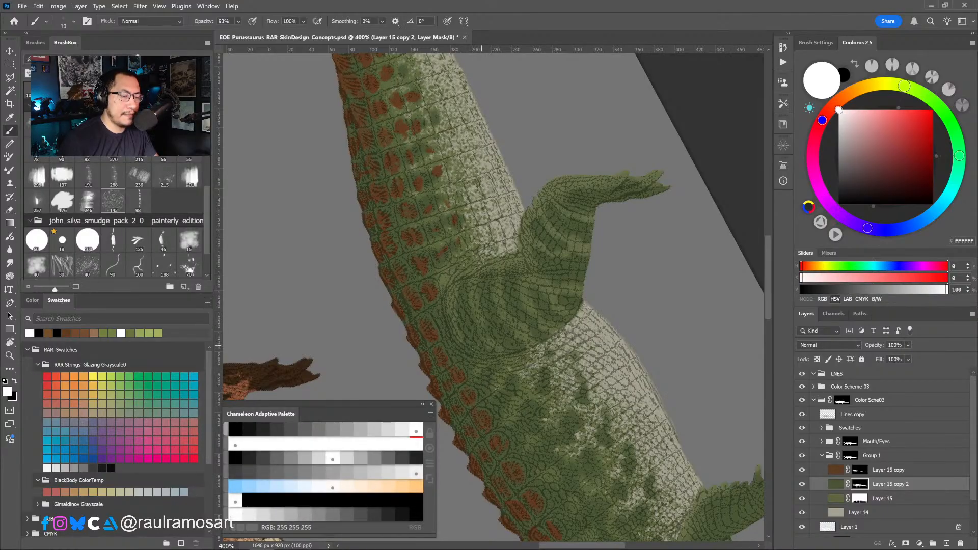
drag(504, 362, 476, 262)
drag(460, 350, 441, 318)
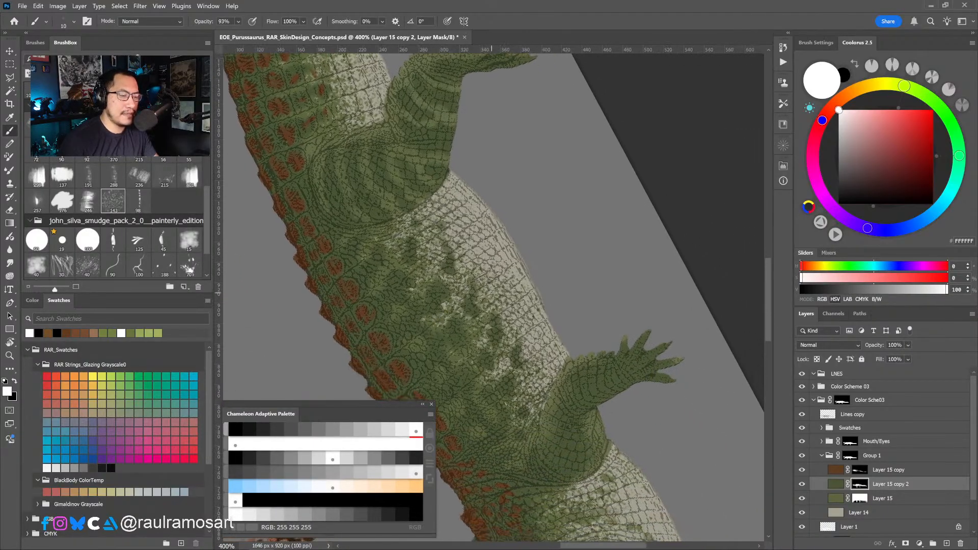
drag(477, 258, 474, 261)
drag(441, 207, 437, 206)
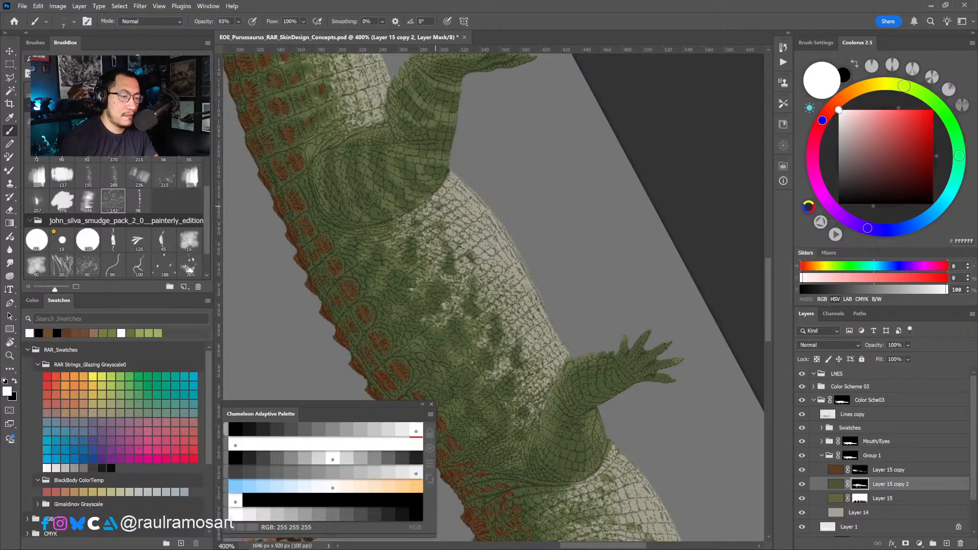
Refine the edges of the mid-flank patches on the mask with 7 to 9 px strokes, alternating black and white.
key(x)
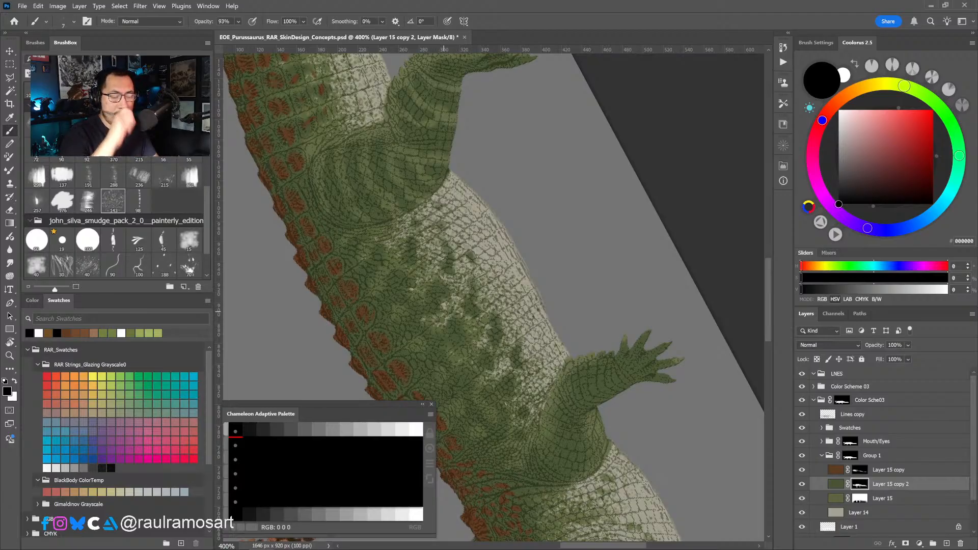
key(x)
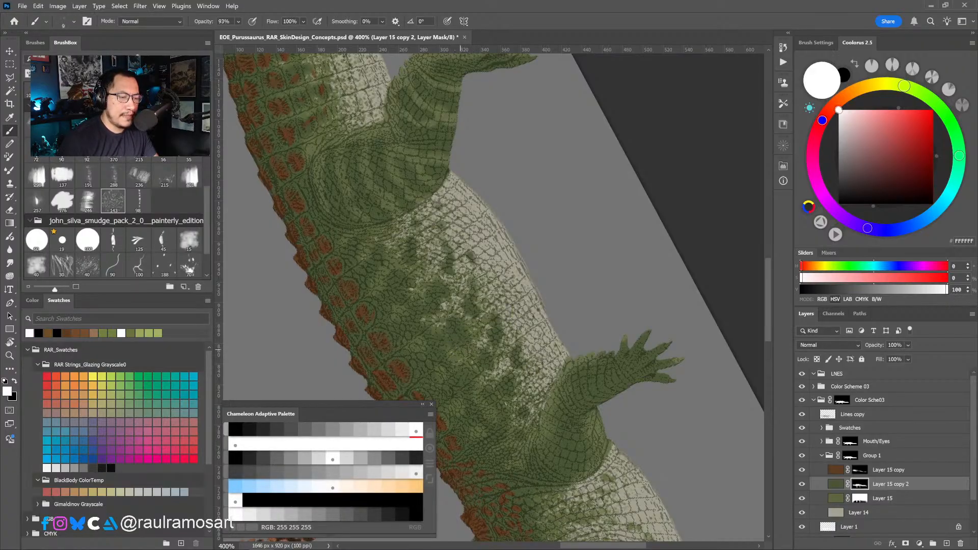
key(x)
key(x)
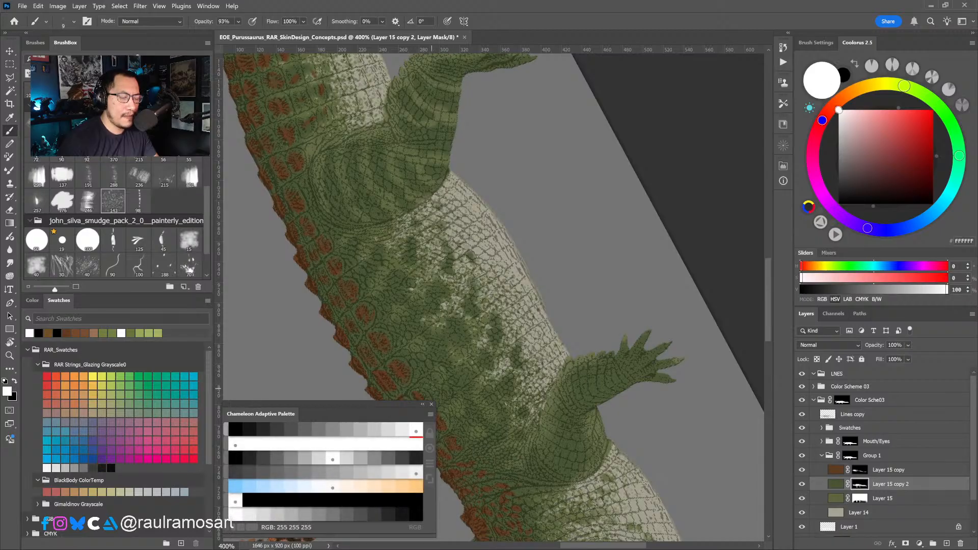
key(x)
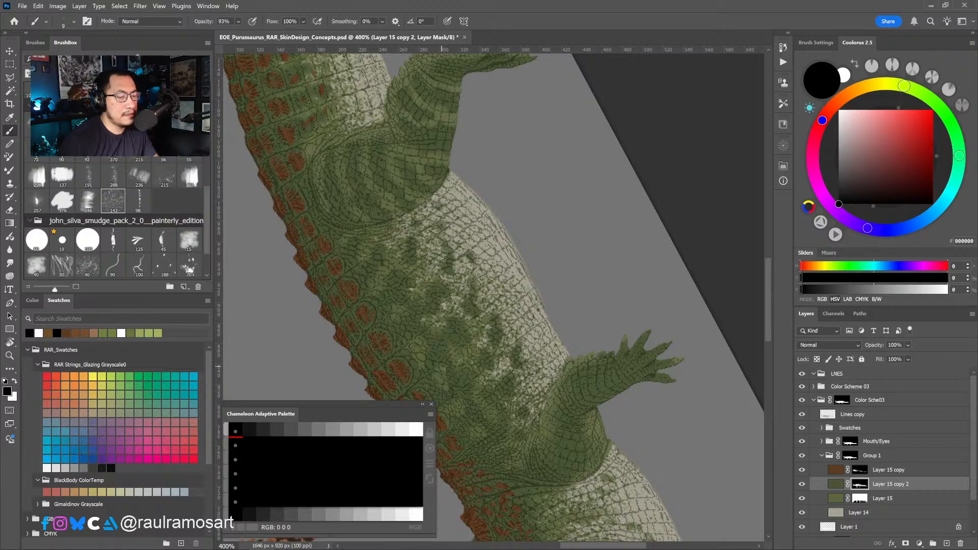
key(x)
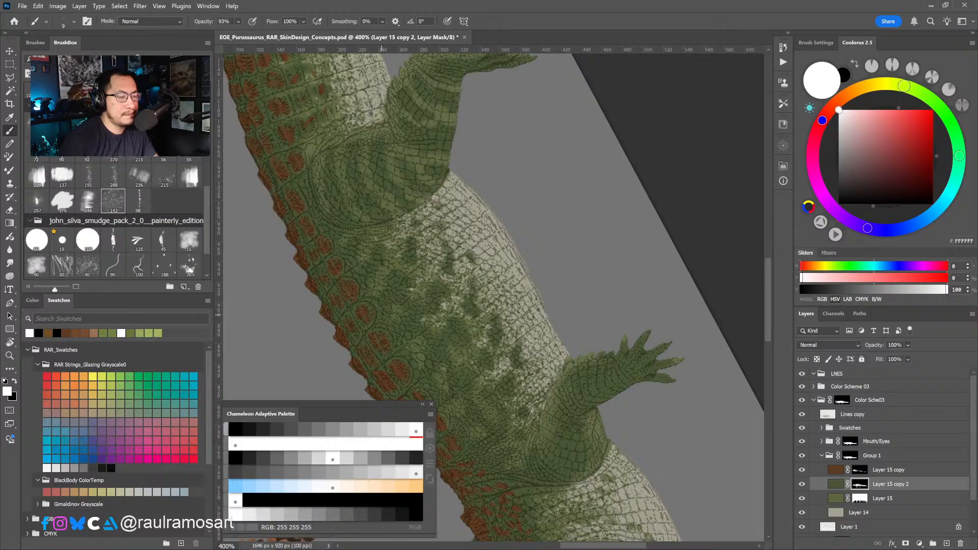
Touch up the dark patches on the flank behind the foreleg with a 9 px brush, erasing in black and restoring in white.
drag(445, 368, 425, 294)
key(x)
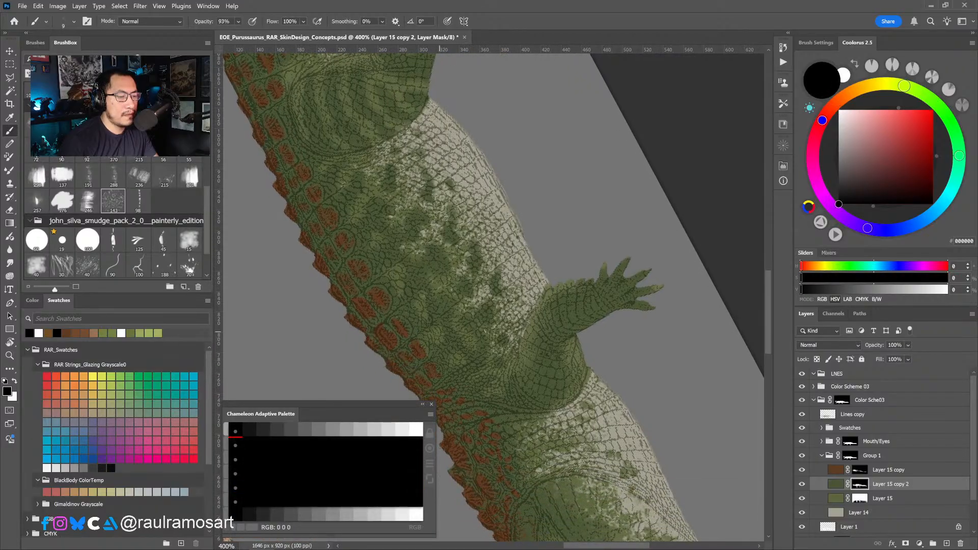
key(x)
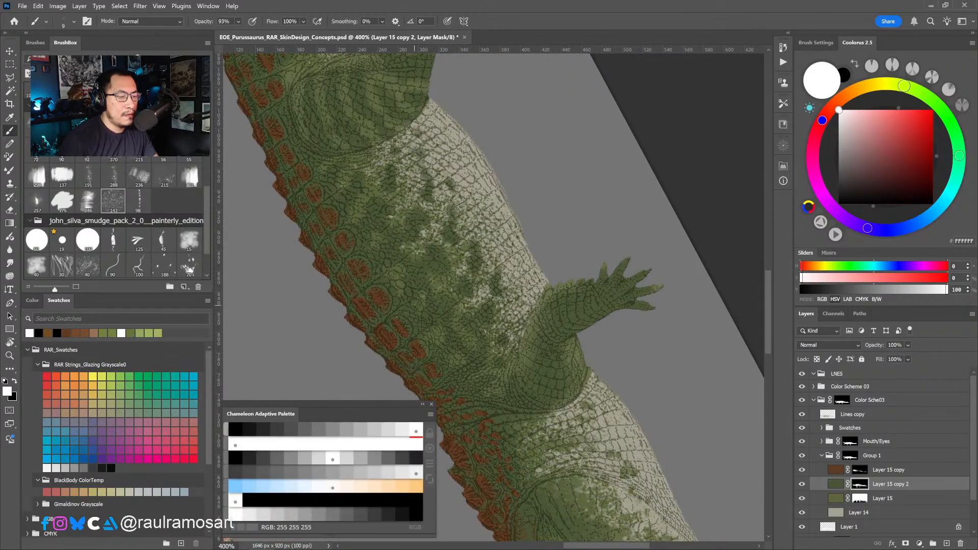
key(x)
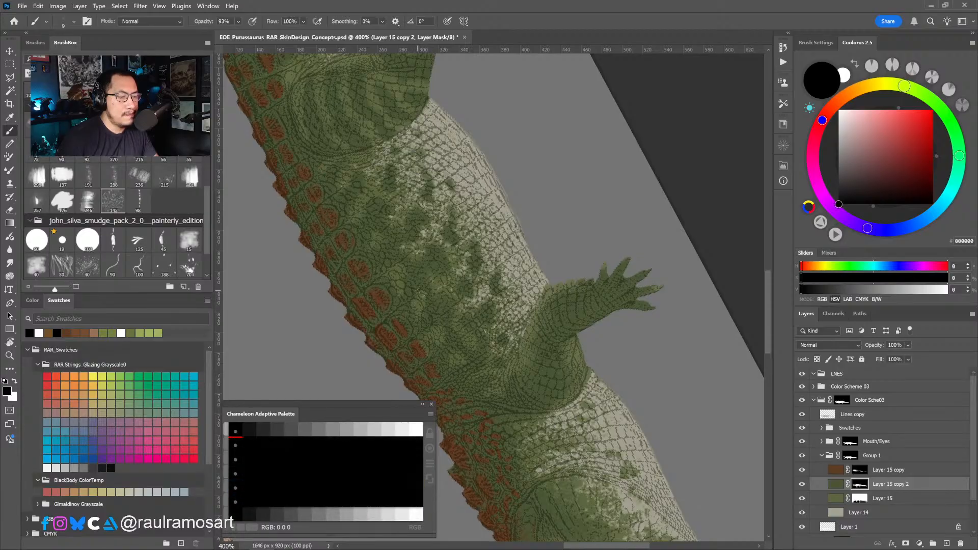
key(x)
key(x)
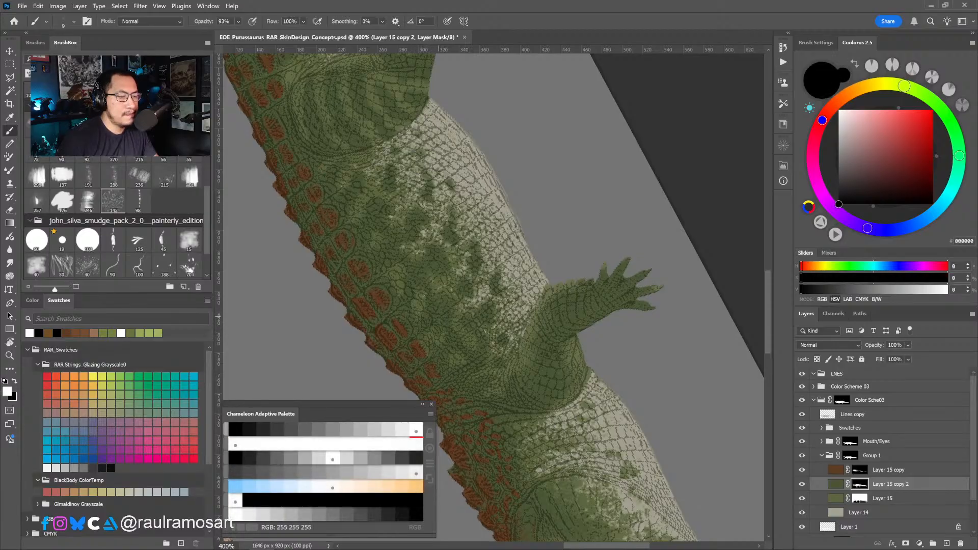
Refine the dark green patches between the scute rows and the foreleg on the mask with a 9 px brush, alternating white and black.
key(x)
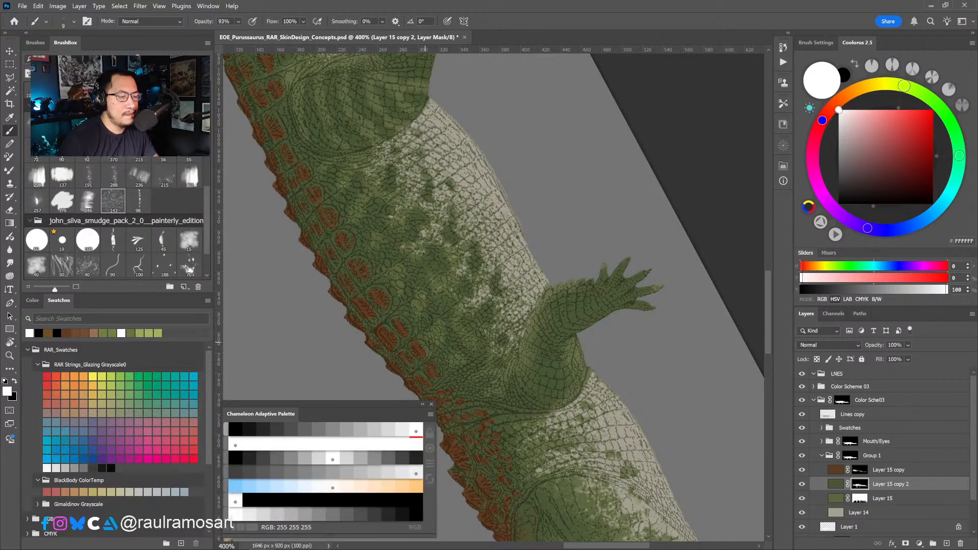
drag(476, 370, 466, 340)
key(x)
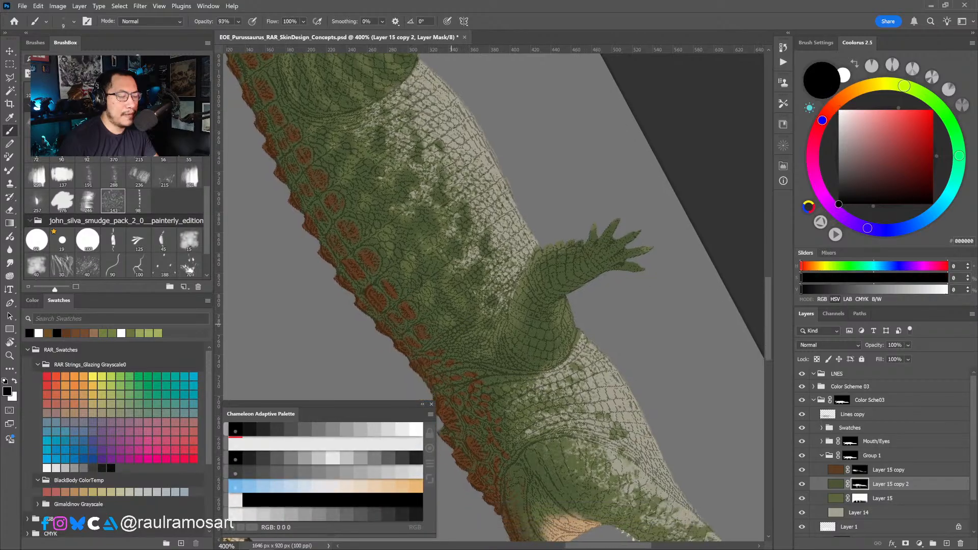
key(x)
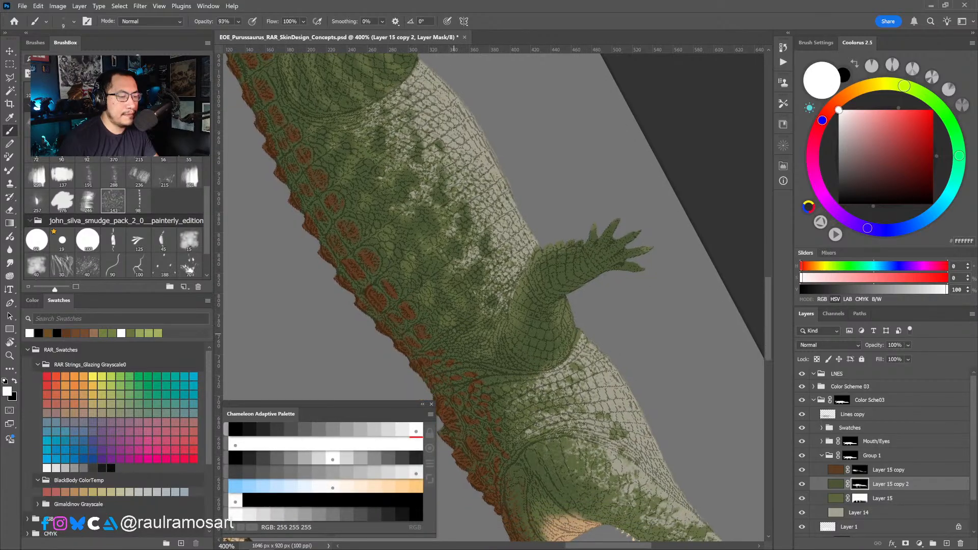
key(x)
key(x)
key(x)
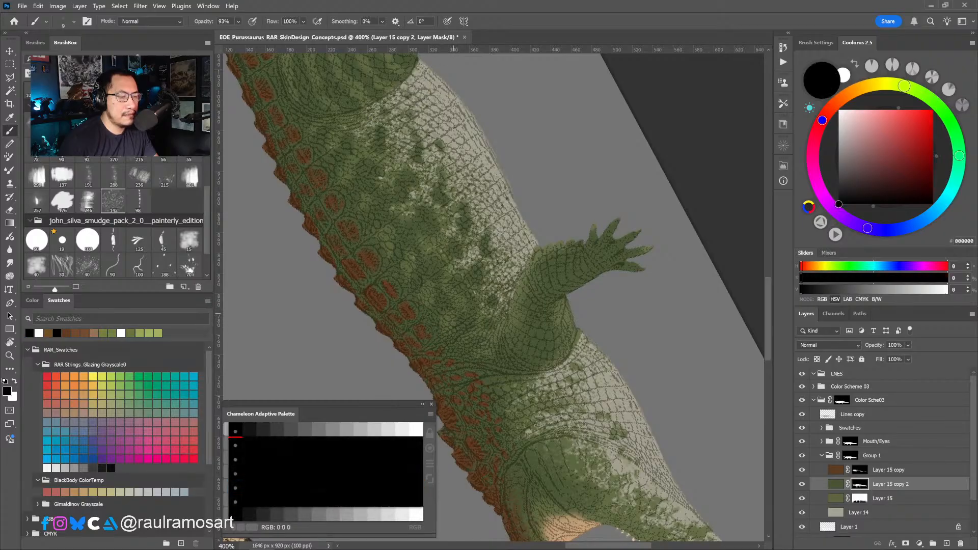
key(x)
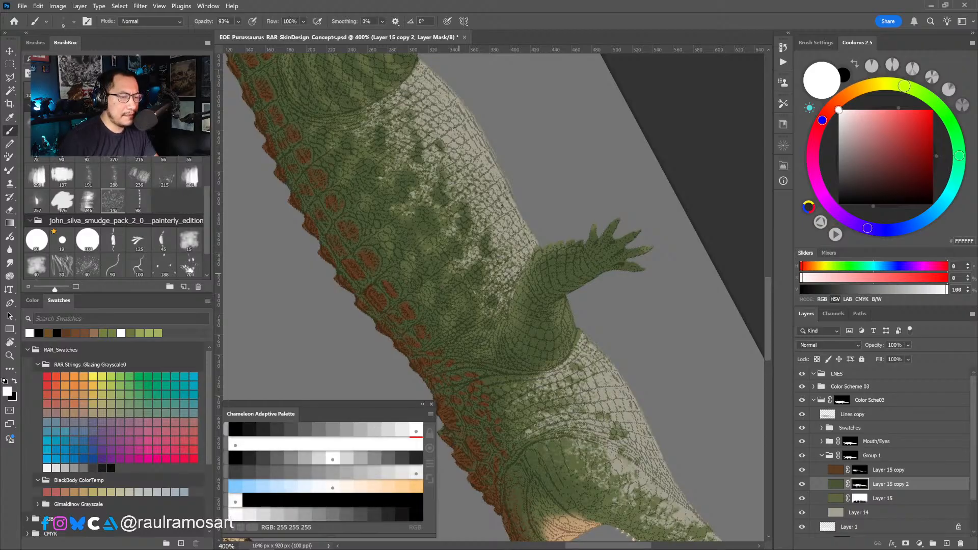
drag(484, 297, 455, 232)
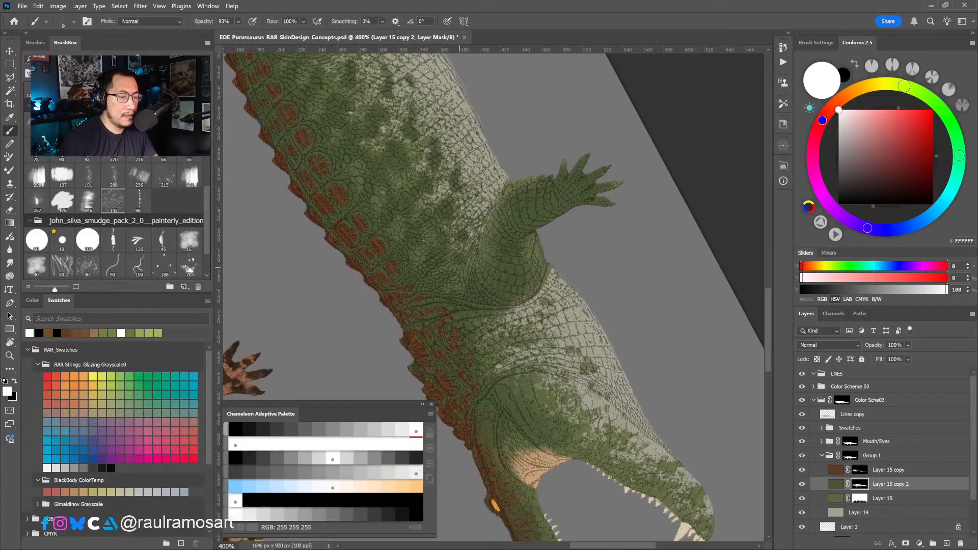
Break up the dark green patches on the upper flank above the foreleg with an 11 px brush, alternating black and white.
mouse_move(459, 267)
mouse_down()
mouse_move(455, 284)
mouse_move(458, 267)
mouse_up()
key(x)
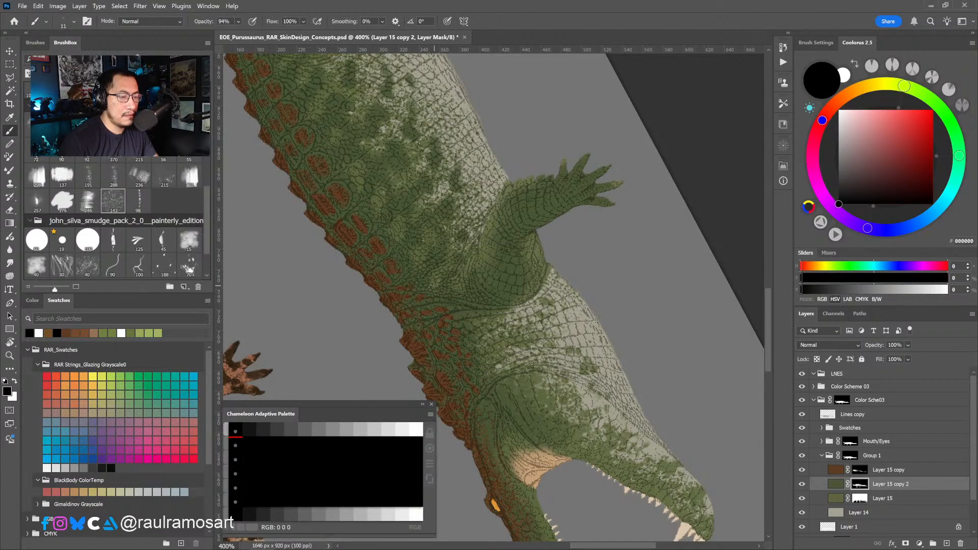
key(x)
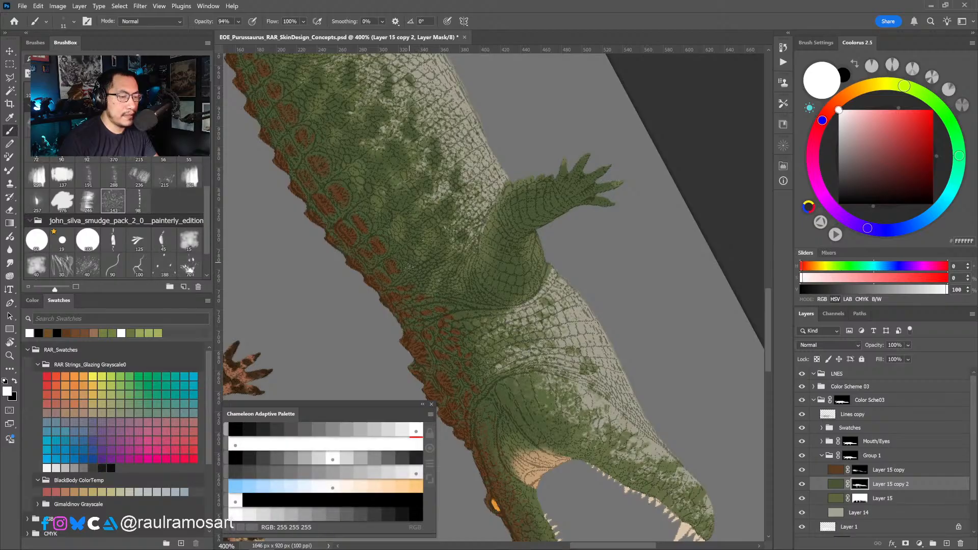
key(x)
key(x)
key(x)
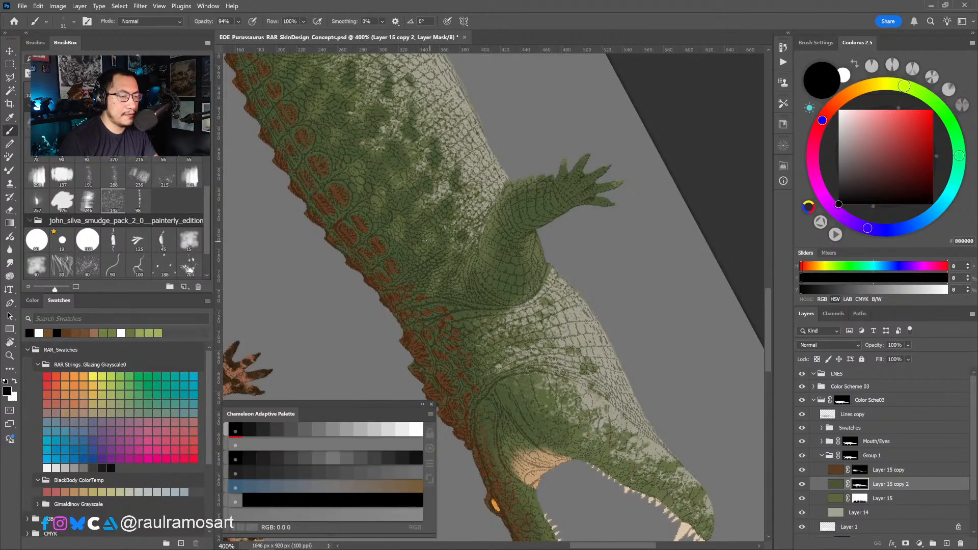
key(x)
drag(402, 257, 448, 290)
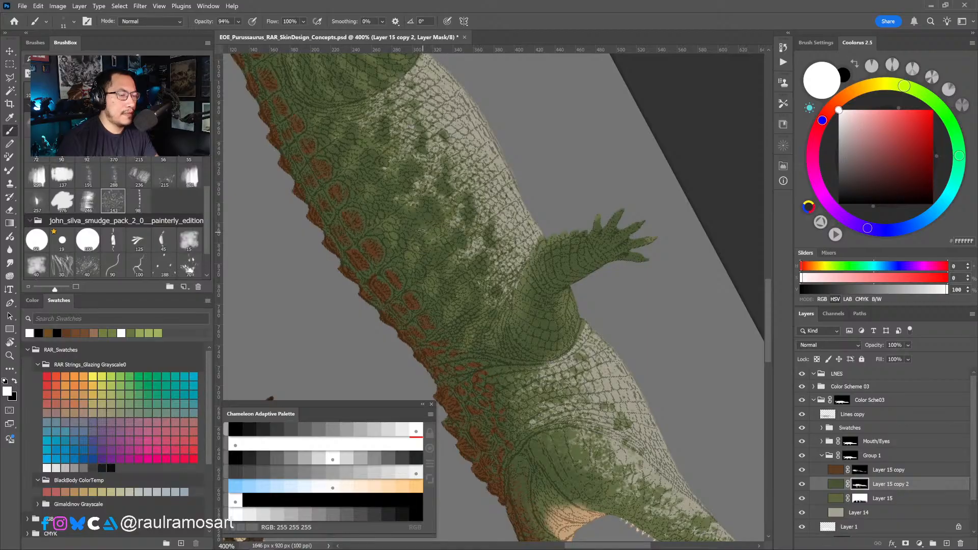
Rework the dark spots along the mid-flank below the scute rows with a 10 px brush, erasing in black and restoring in white.
key(x)
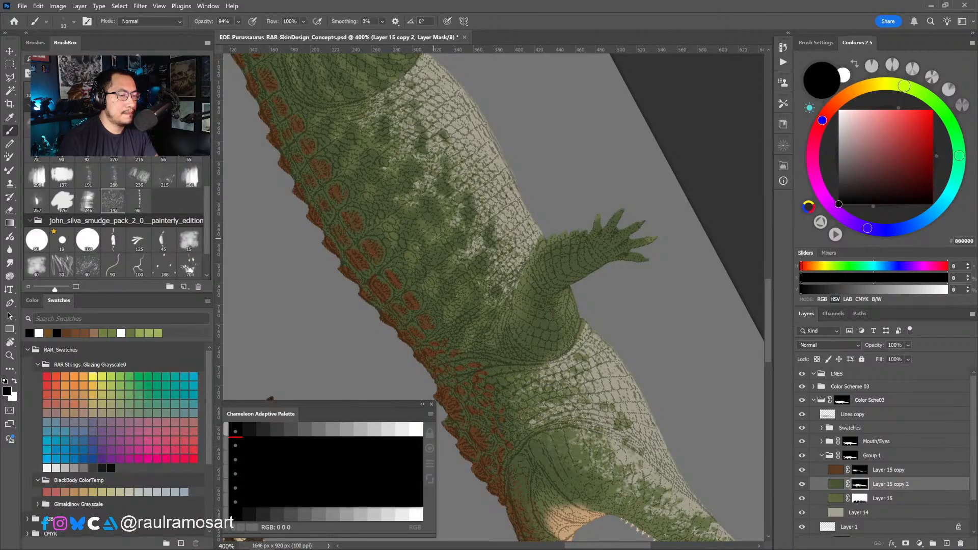
key(x)
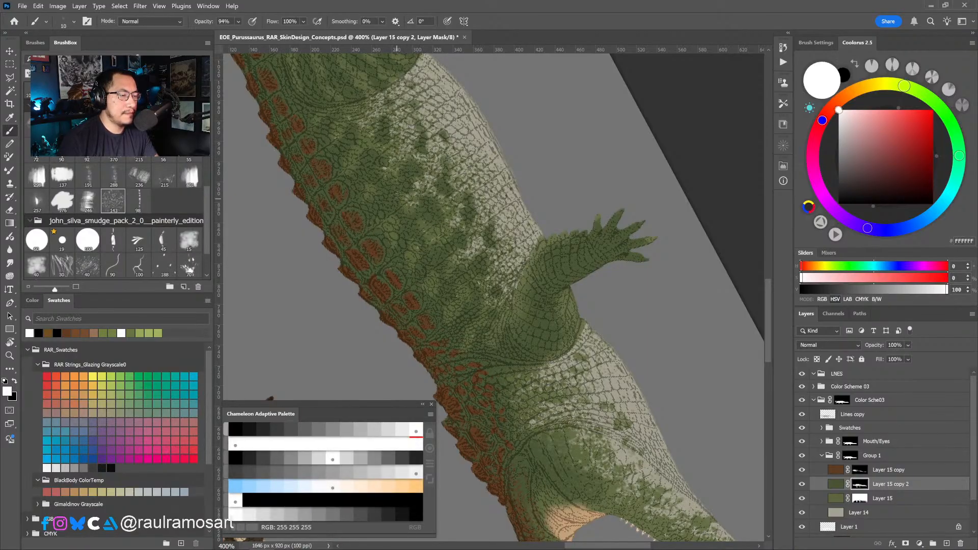
drag(393, 190, 439, 229)
key(x)
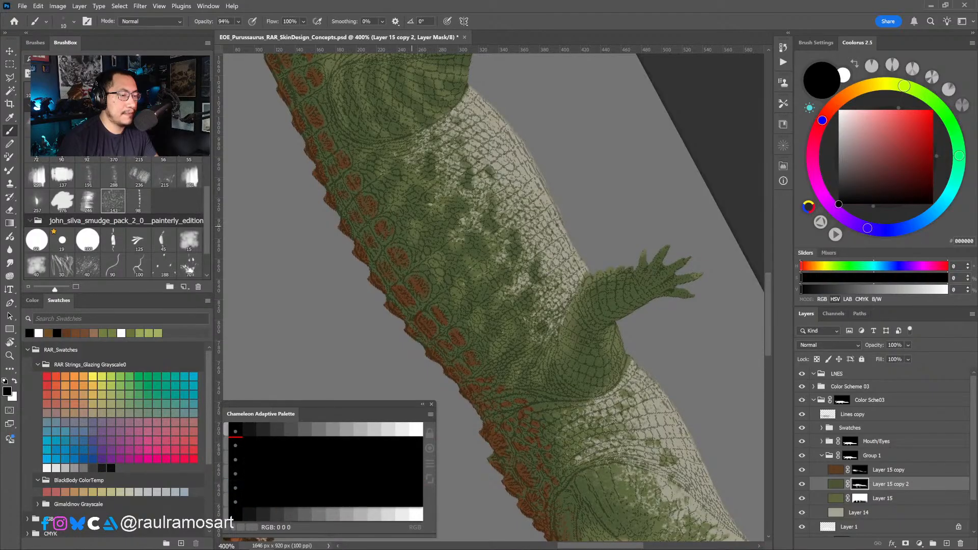
key(x)
key(x)
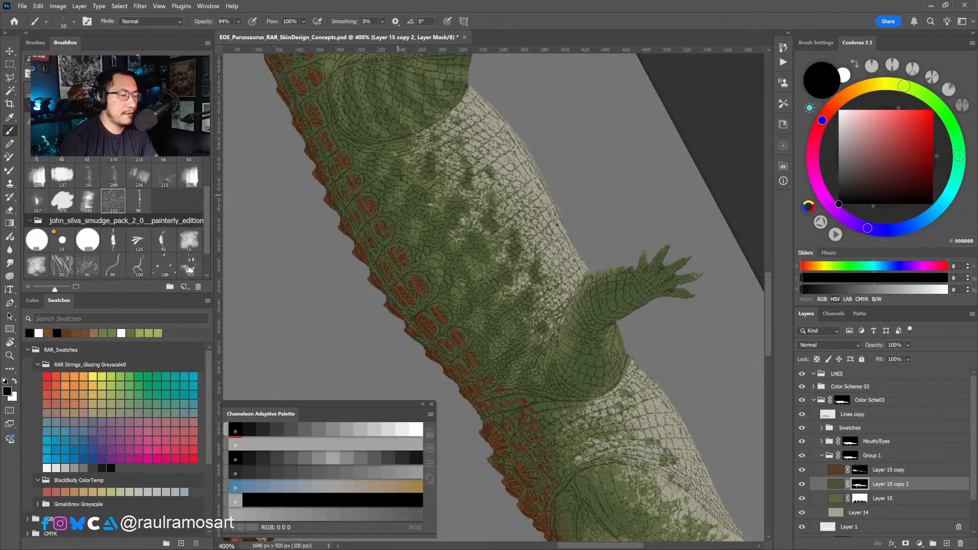
drag(391, 216, 424, 224)
key(x)
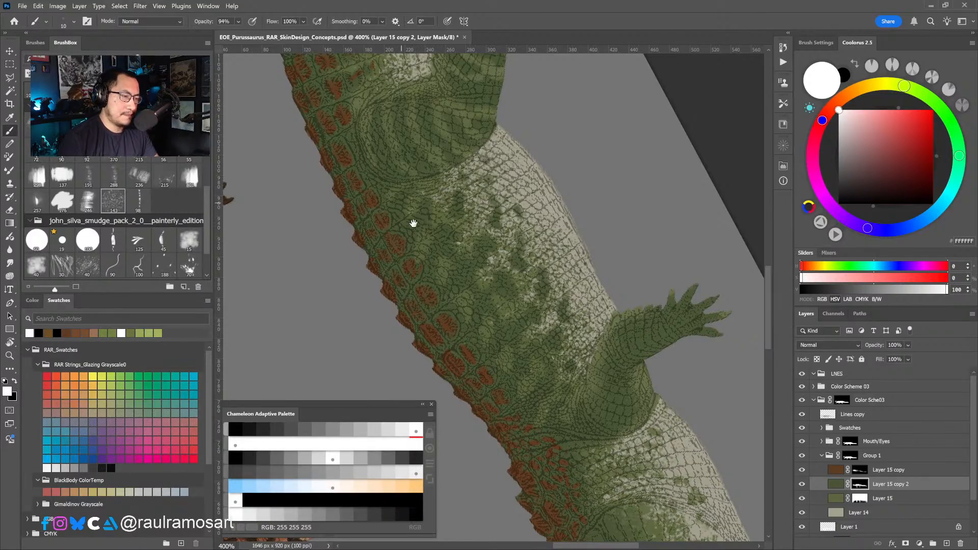
Touch up the dark markings from the rear flank to the hind leg and tail base with a 10 px brush in white and black.
drag(388, 181, 421, 231)
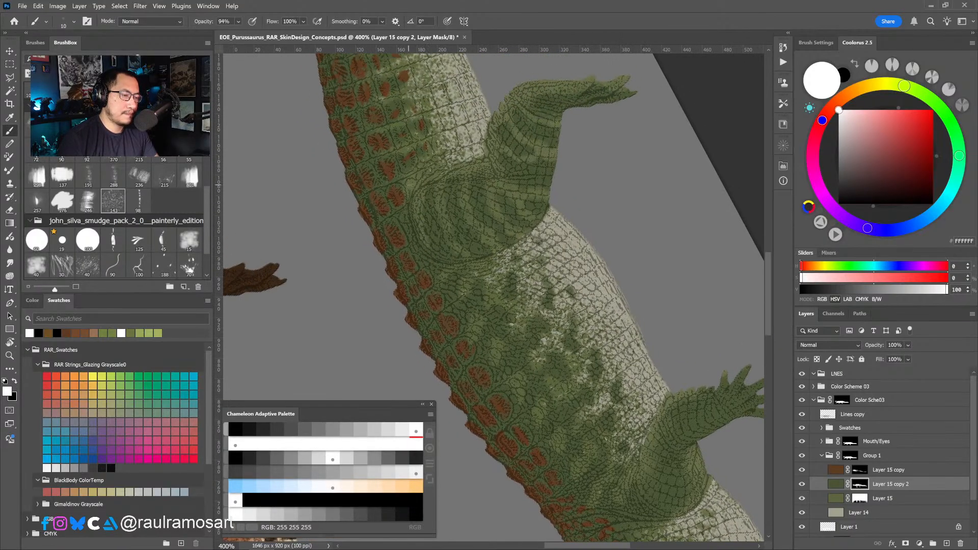
drag(412, 179, 423, 232)
key(x)
key(x)
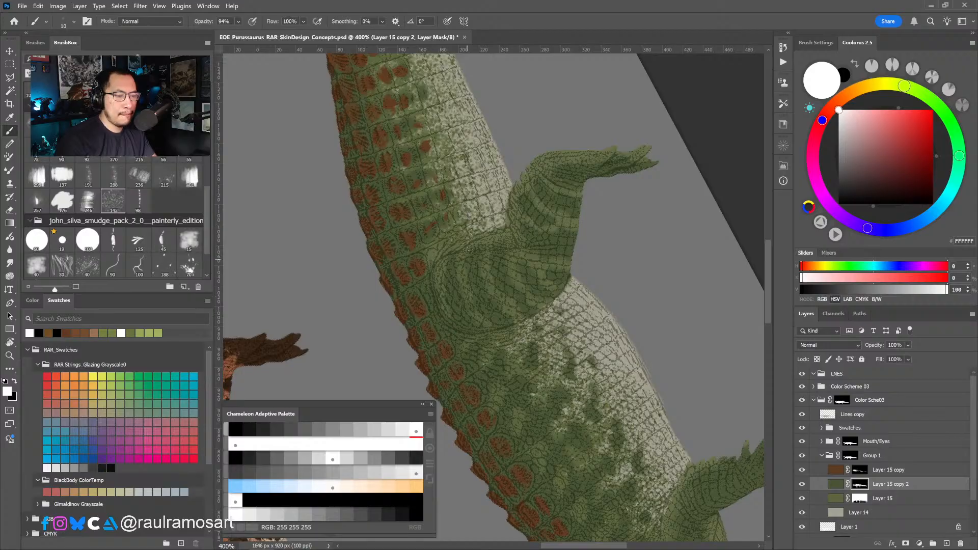
mouse_move(437, 165)
mouse_down()
mouse_move(461, 253)
mouse_move(466, 227)
mouse_up()
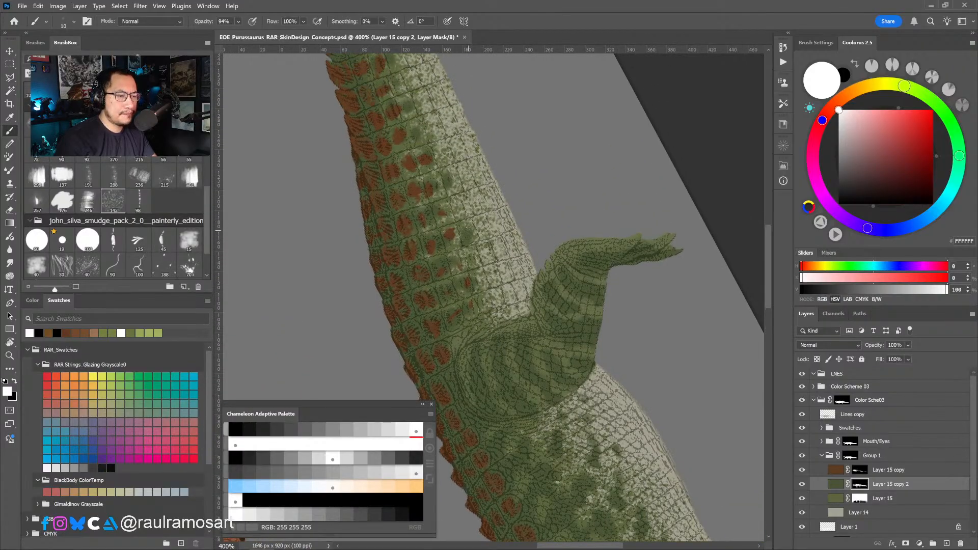
key(x)
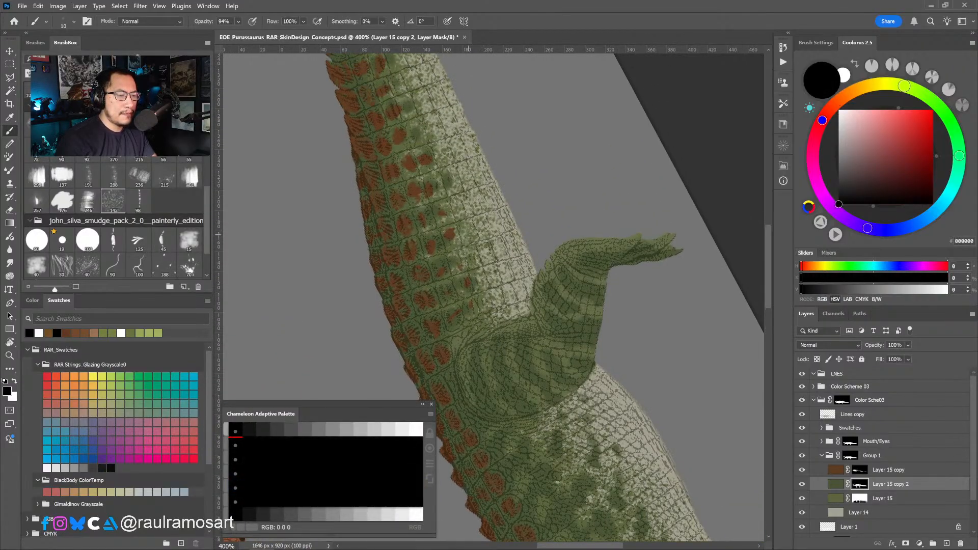
Examine the green crocodile's overall pattern beside the first color scheme, turning the canvas back upright at 0°.
scroll(463, 235, down, 2)
key(r)
drag(610, 352, 639, 336)
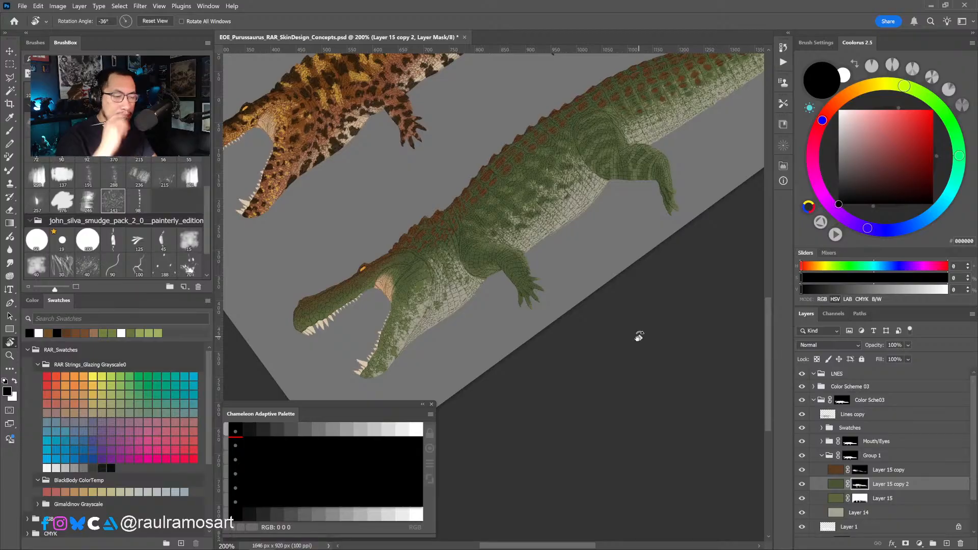
key(b)
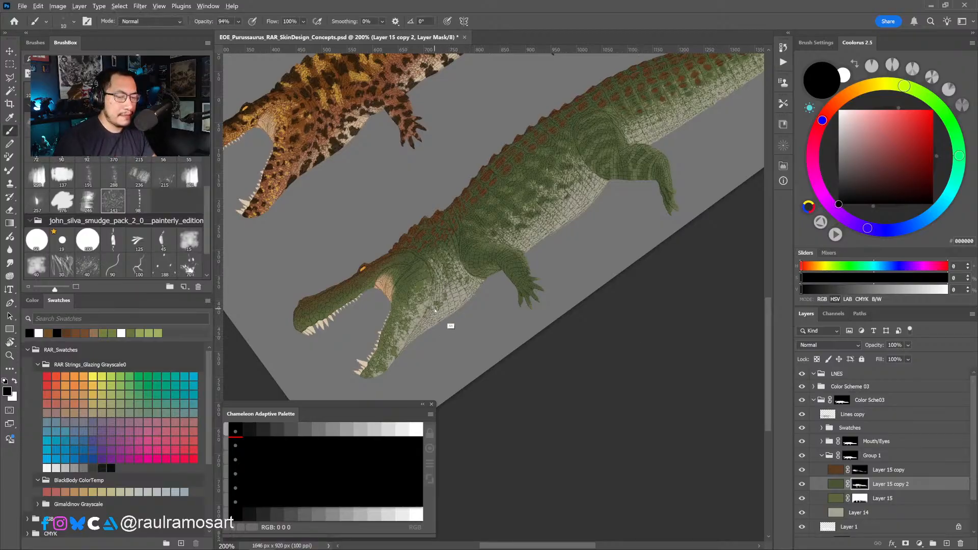
mouse_move(449, 307)
mouse_down()
mouse_move(429, 289)
mouse_move(434, 332)
mouse_move(420, 327)
mouse_move(420, 299)
mouse_move(409, 296)
mouse_move(406, 320)
mouse_move(415, 293)
mouse_move(439, 284)
mouse_move(447, 263)
mouse_move(410, 304)
mouse_up()
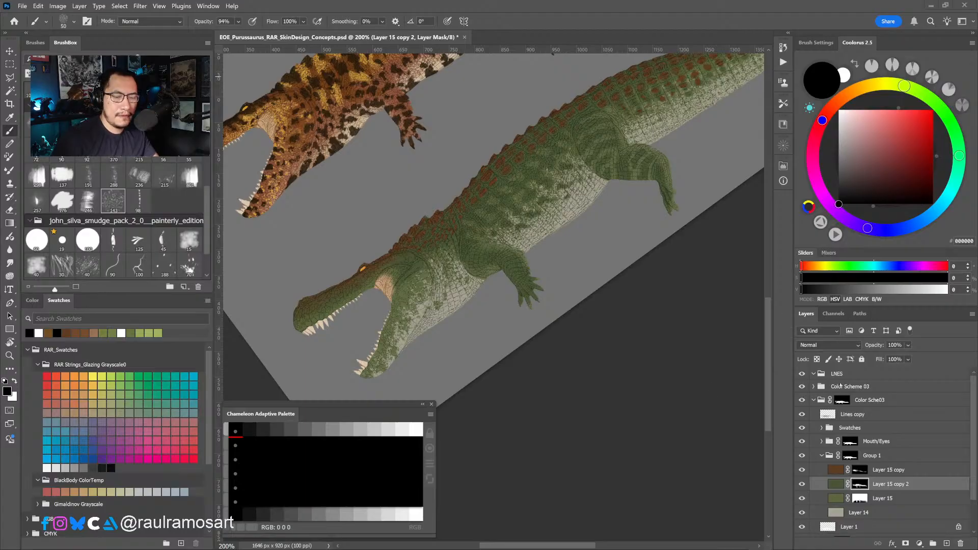
drag(601, 423, 672, 408)
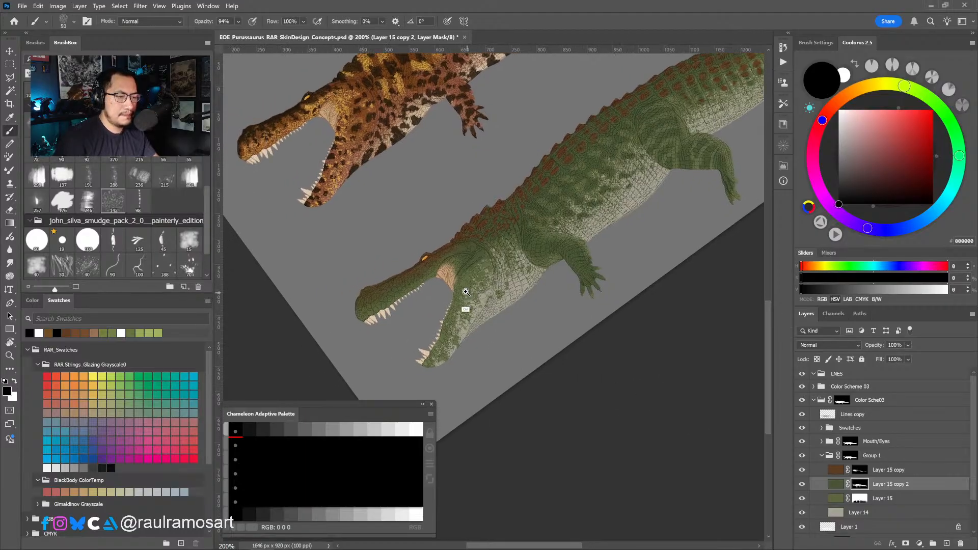
ctrl+click(479, 303)
key(r)
drag(613, 397, 582, 415)
key(ctrl+minus)
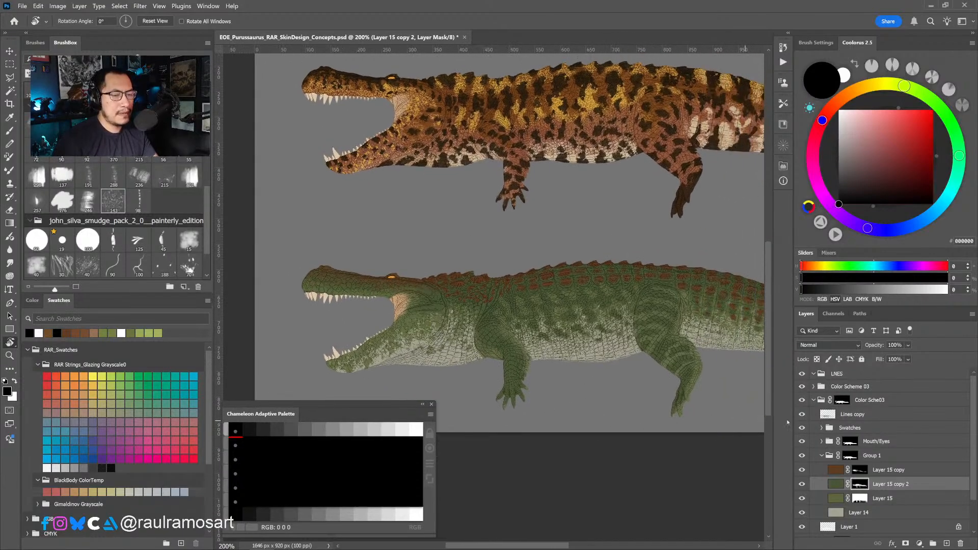
alt+click(625, 372)
drag(624, 372, 621, 360)
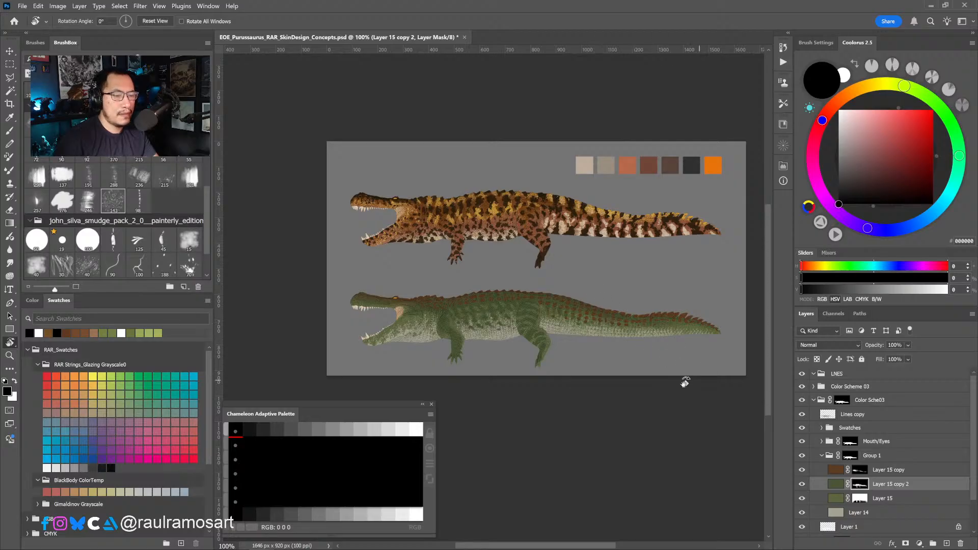
ctrl+click(564, 351)
drag(597, 363, 700, 360)
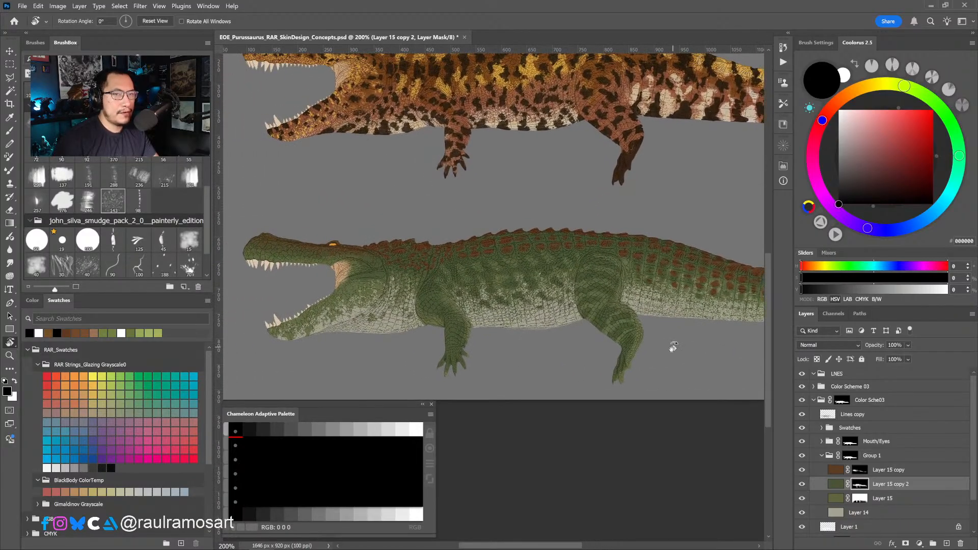
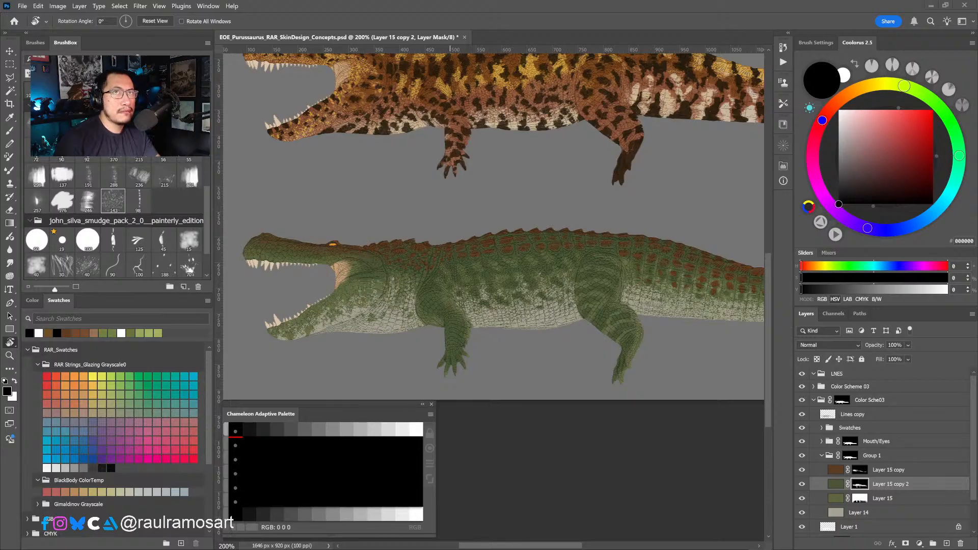
Switch to the browser and maximize the window to study the Chinese alligator reference photo.
key(alt+Tab)
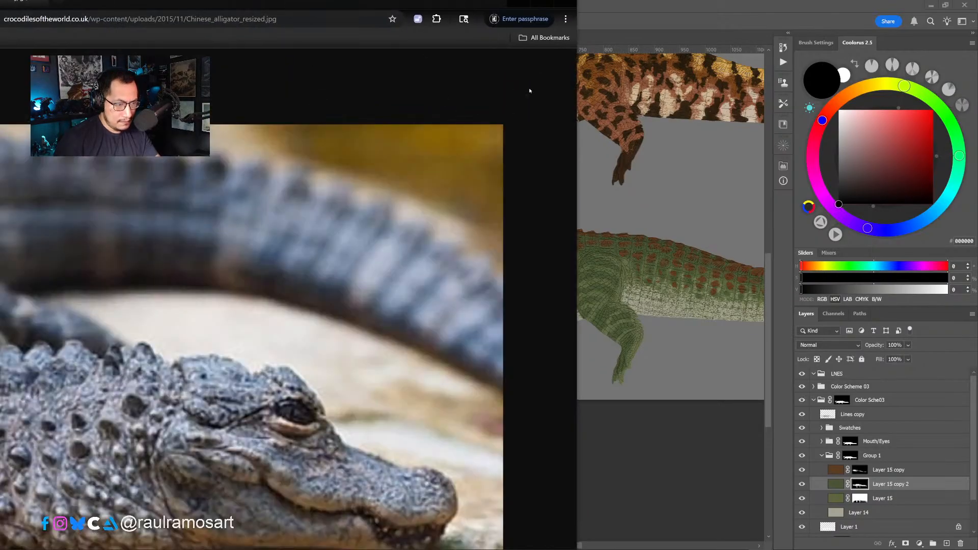
drag(519, 6, 600, 63)
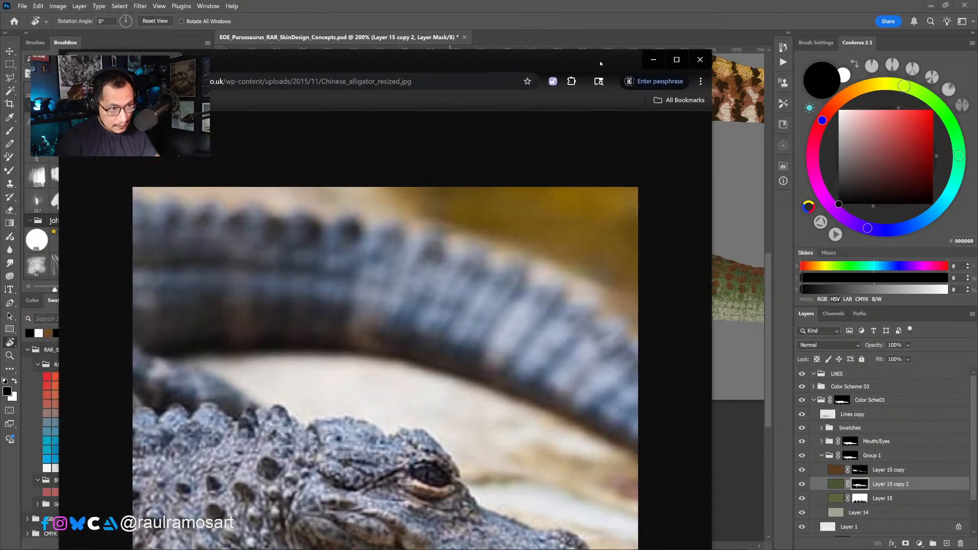
click(676, 60)
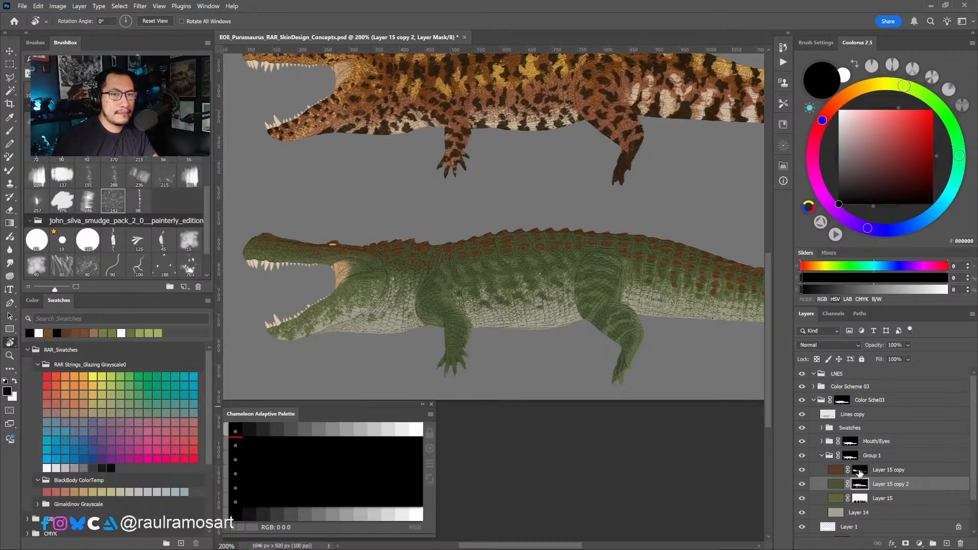
Try muting the brown scute color on Layer 15 copy with Hue/Saturation at saturation -43 and lightness -11.
click(884, 472)
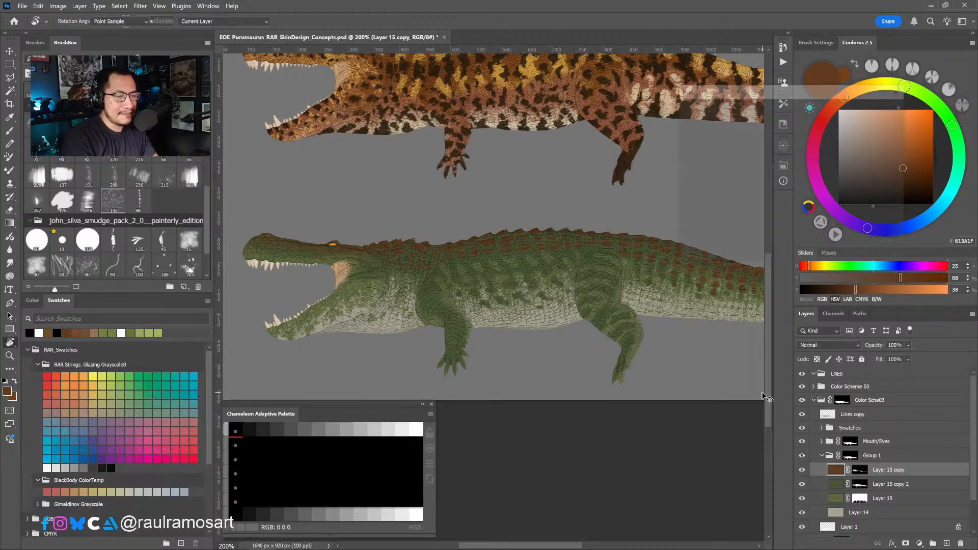
key(ctrl+u)
click(882, 126)
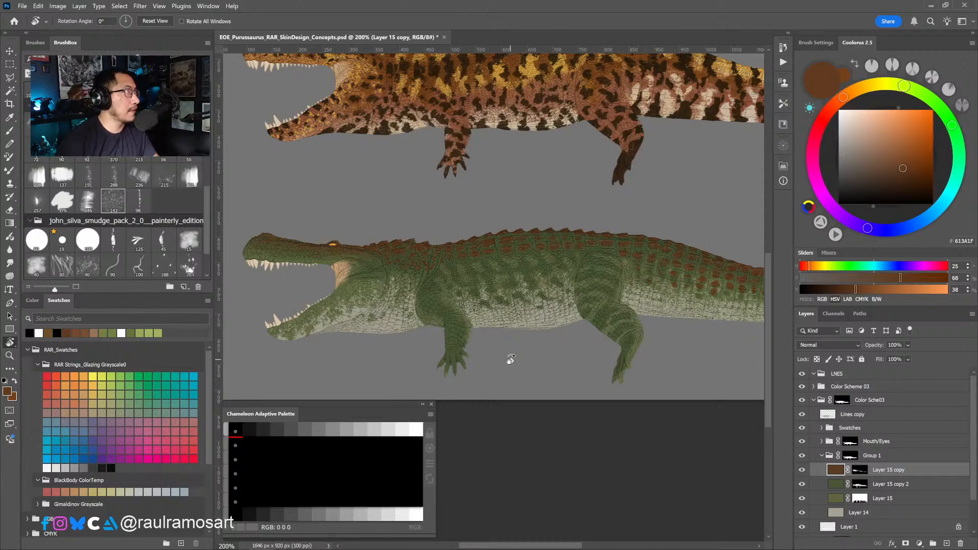
click(803, 470)
click(803, 469)
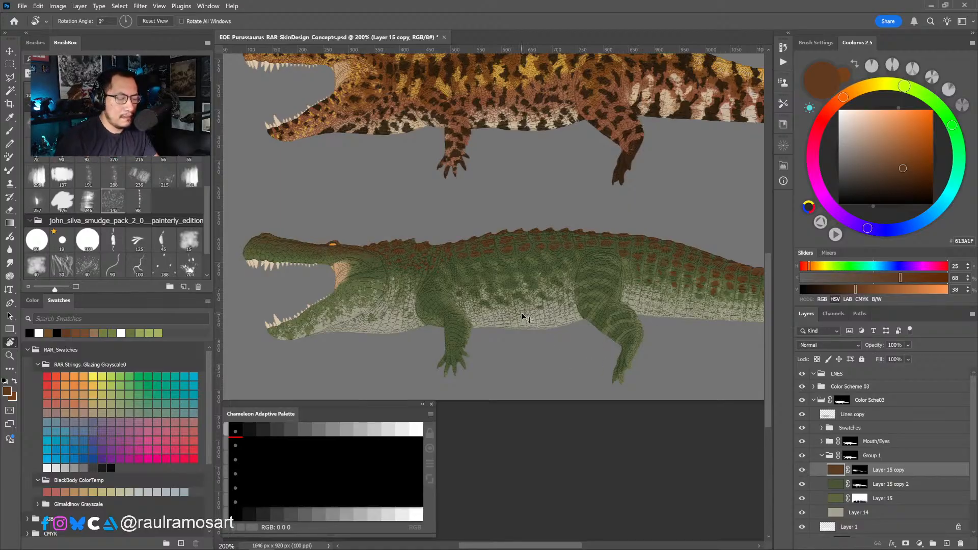
key(i)
key(ctrl+u)
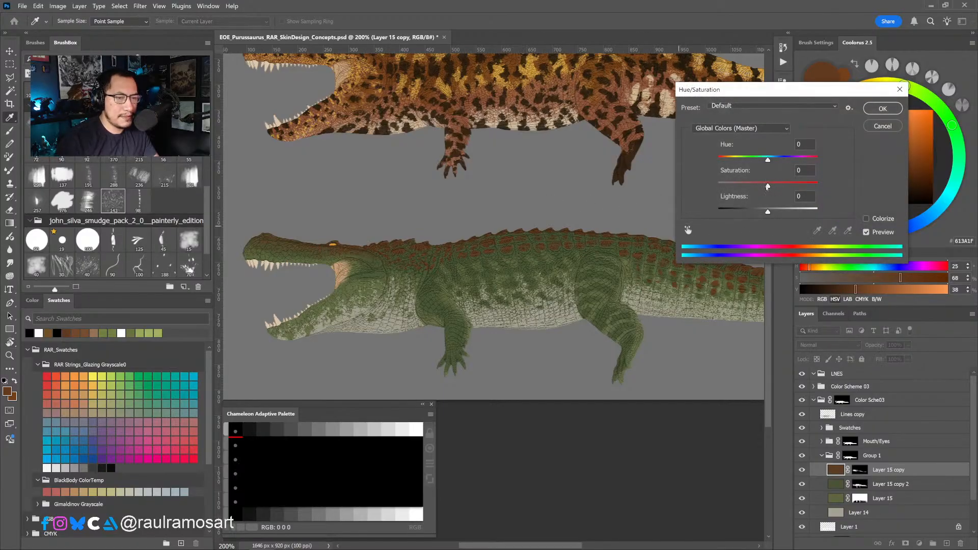
drag(768, 187, 762, 212)
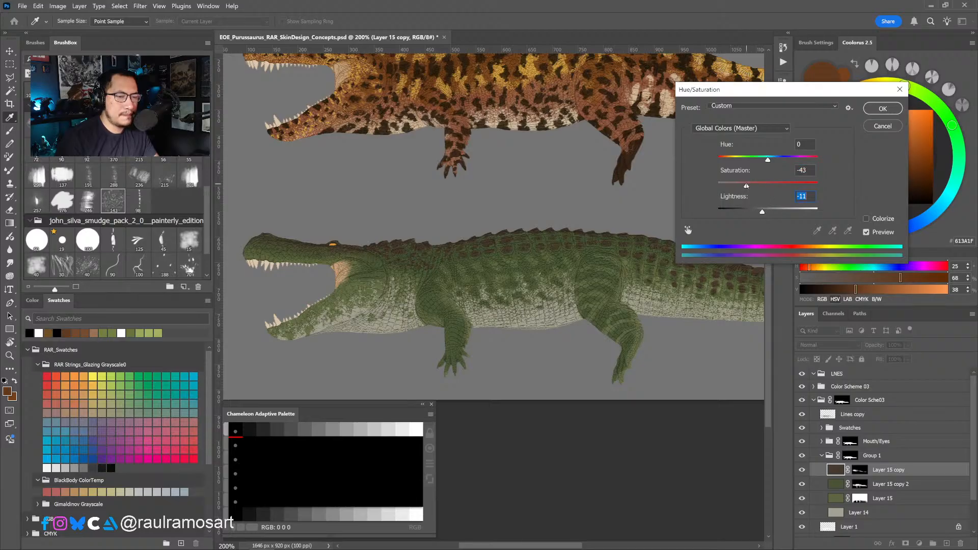
click(747, 185)
click(883, 126)
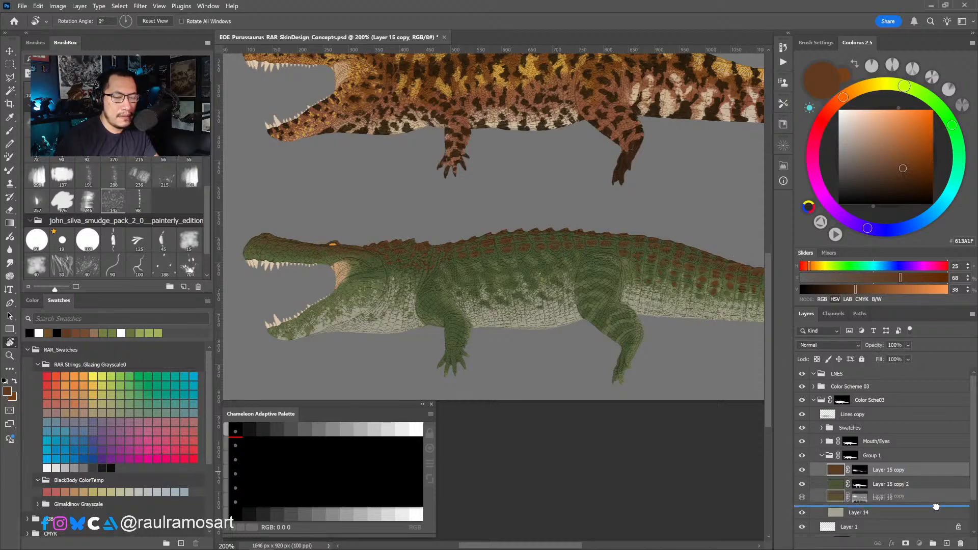
Duplicate the brown scute layer, hide the duplicate, and target the color fill of the original Layer 15 copy.
key(ctrl+j)
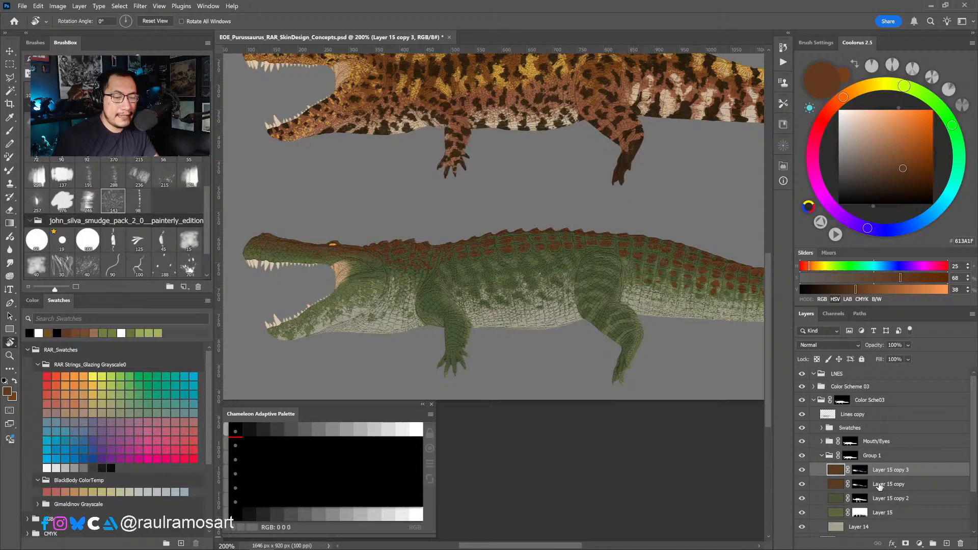
click(802, 470)
click(836, 484)
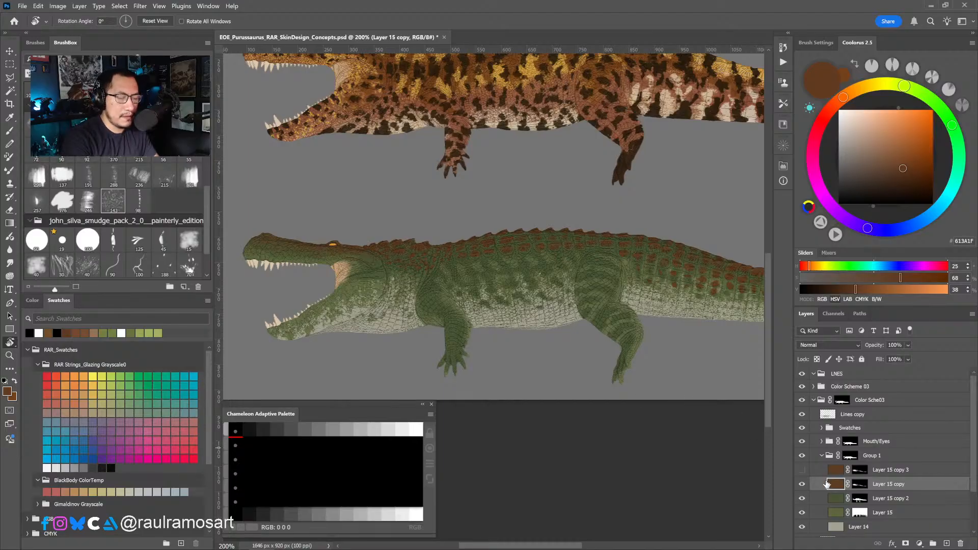
Darken and mute the original brown scute layer with Hue/Saturation, setting saturation to -11 and lightness to -20.
key(ctrl+u)
mouse_move(768, 212)
mouse_down()
mouse_move(754, 212)
mouse_move(764, 186)
mouse_move(756, 186)
mouse_move(756, 213)
mouse_up()
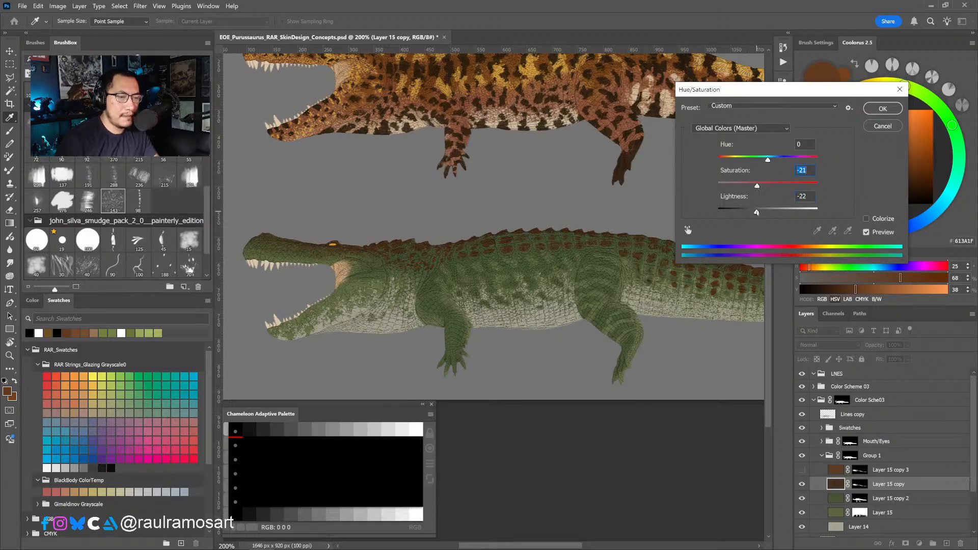
drag(756, 211, 759, 188)
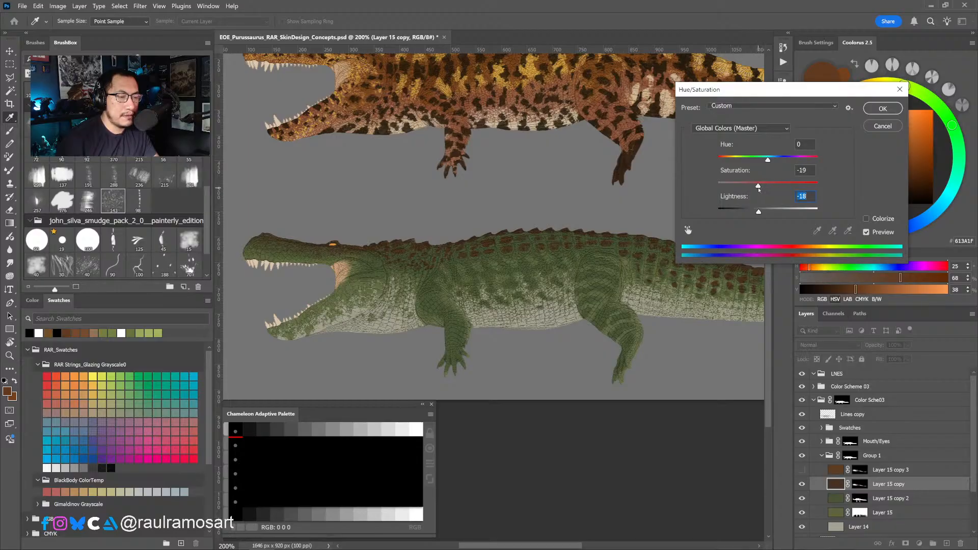
click(758, 187)
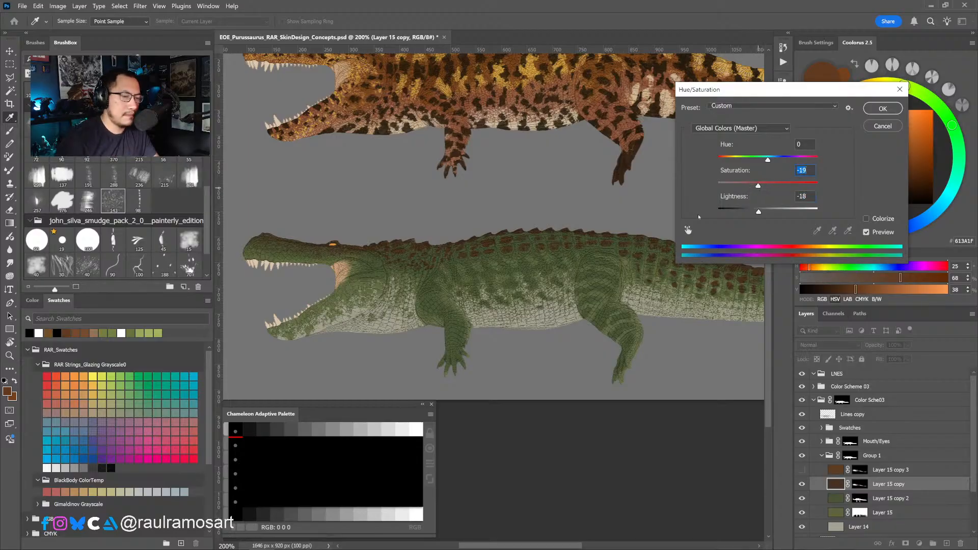
mouse_move(757, 186)
mouse_down()
mouse_move(749, 188)
mouse_move(758, 187)
mouse_up()
text(-13)
key(Tab)
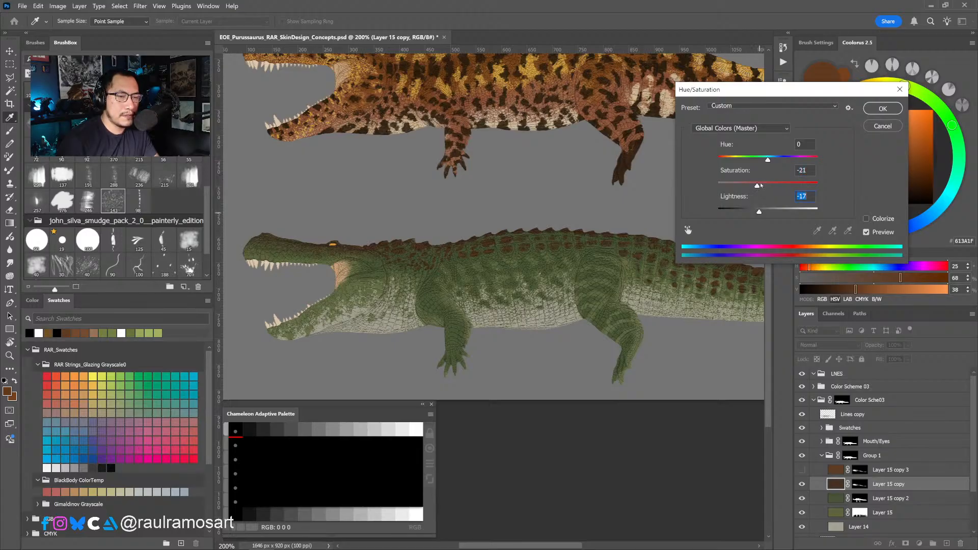
key(shift+Tab)
text(-12)
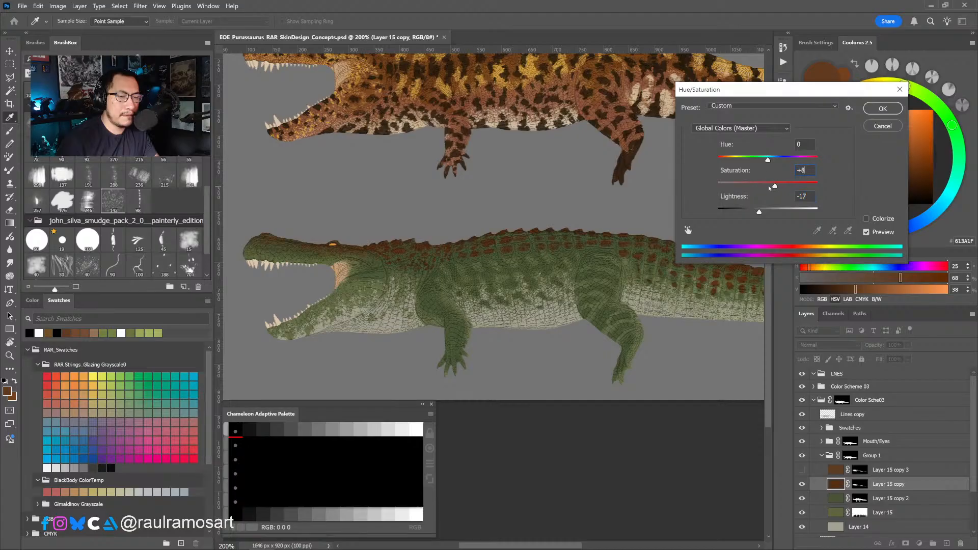
key(BackSpace)
text(3)
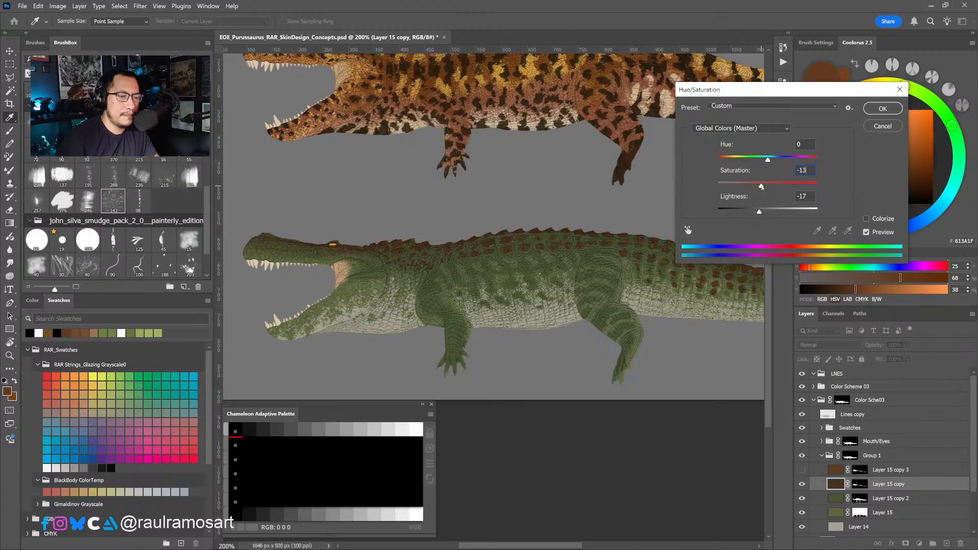
key(Tab)
key(shift+Tab)
drag(760, 211, 757, 211)
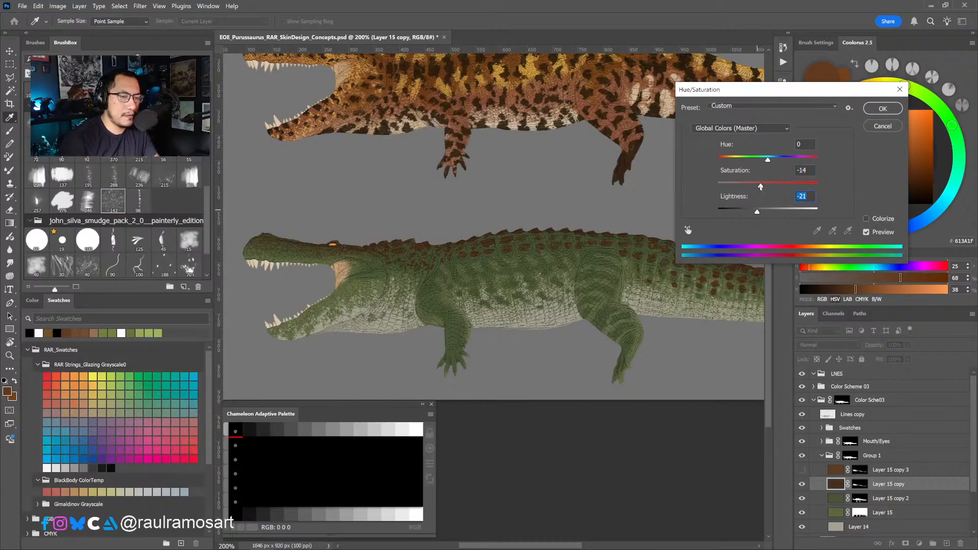
drag(761, 187, 757, 213)
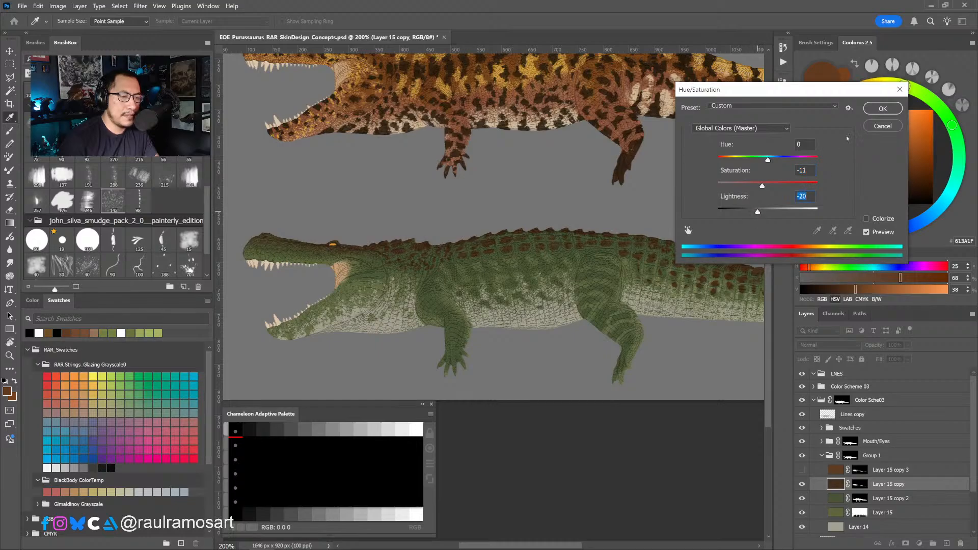
click(882, 108)
key(r)
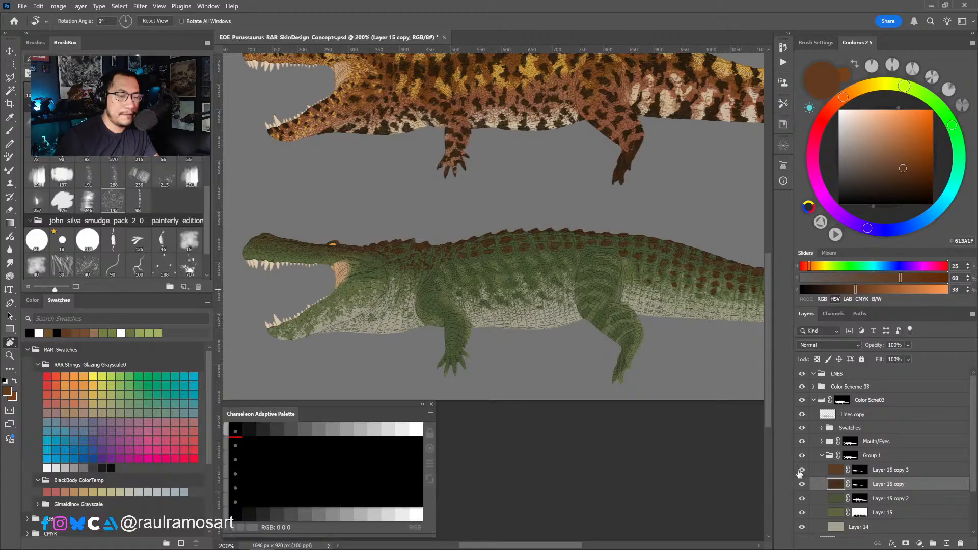
Compare the brighter and darker brown scute layers on the green crocodile by toggling the visibility of each.
click(859, 471)
key(d)
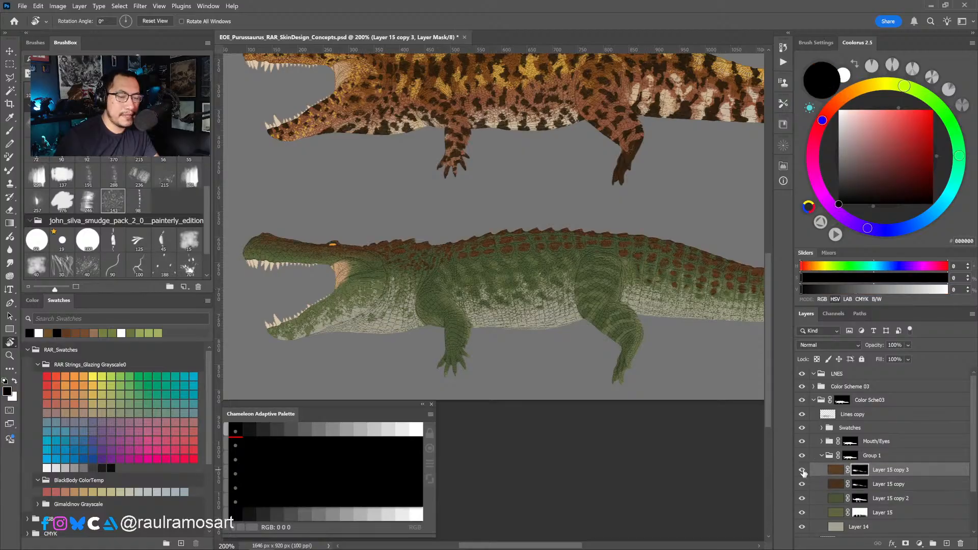
click(803, 471)
click(802, 471)
click(803, 470)
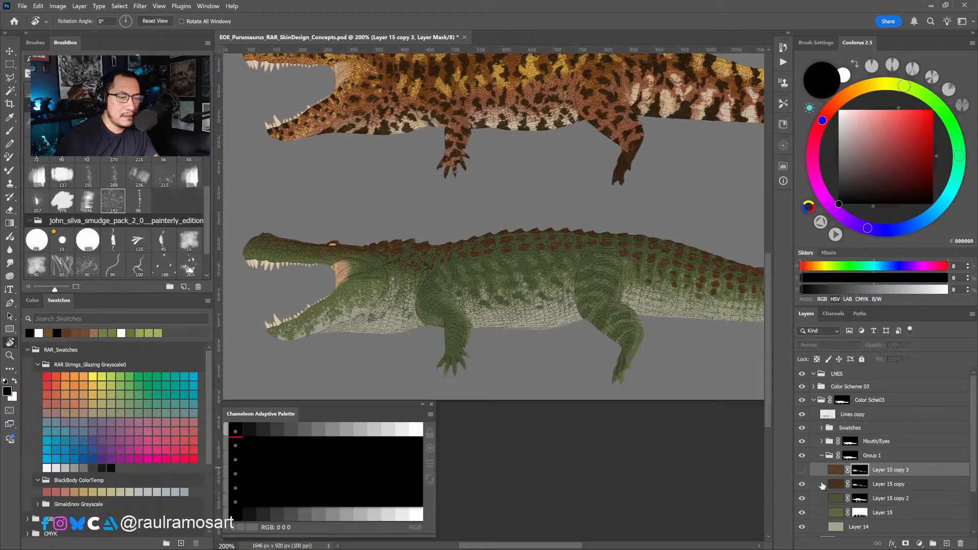
click(803, 484)
click(802, 484)
click(803, 484)
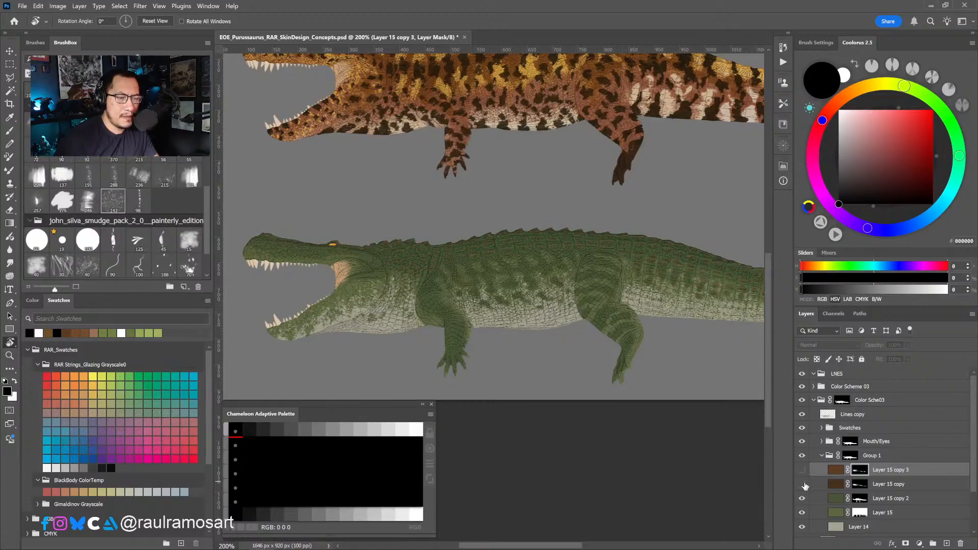
click(804, 484)
click(803, 484)
click(803, 485)
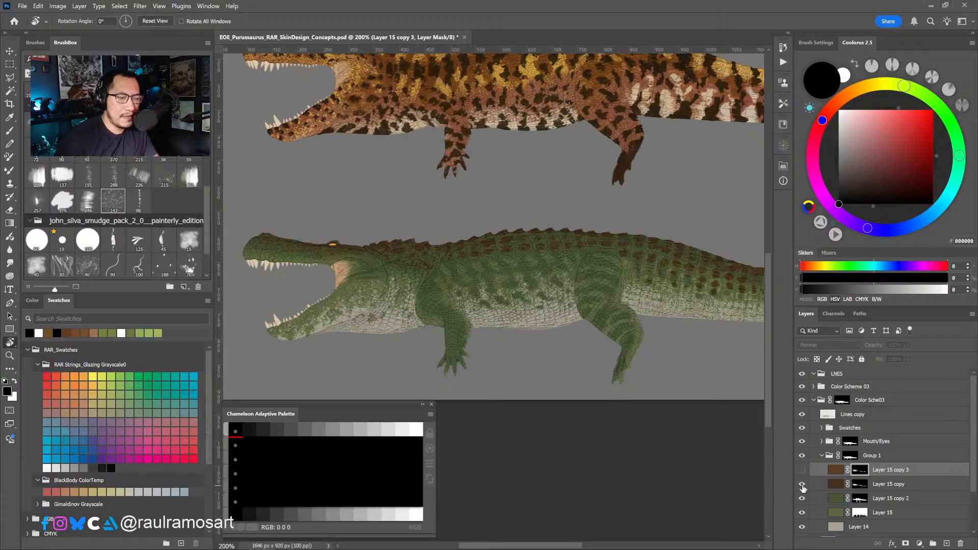
click(802, 470)
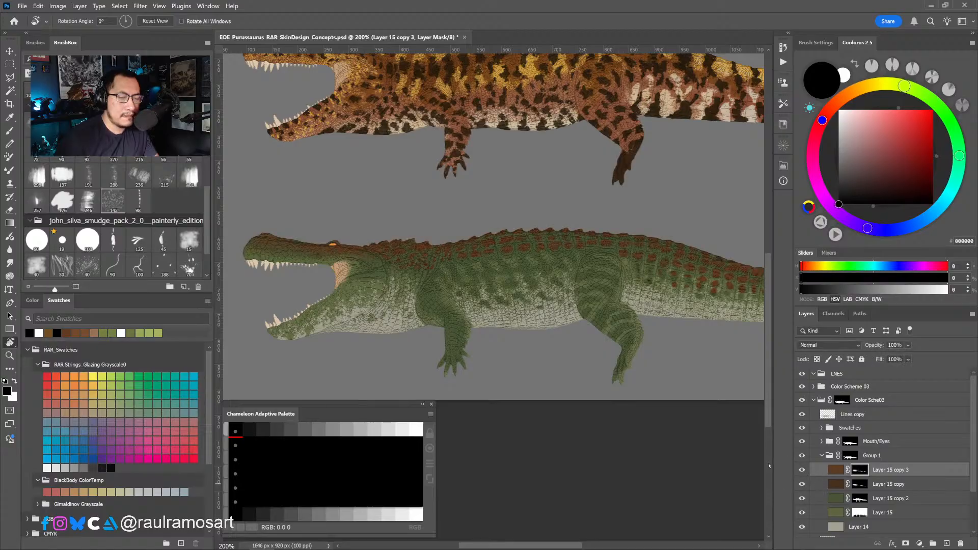
Using a temporary grayscale proof, hide Layer 15 copy and darken Layer 15 copy 3 with Hue/Saturation at lightness -18.
key(ctrl+y)
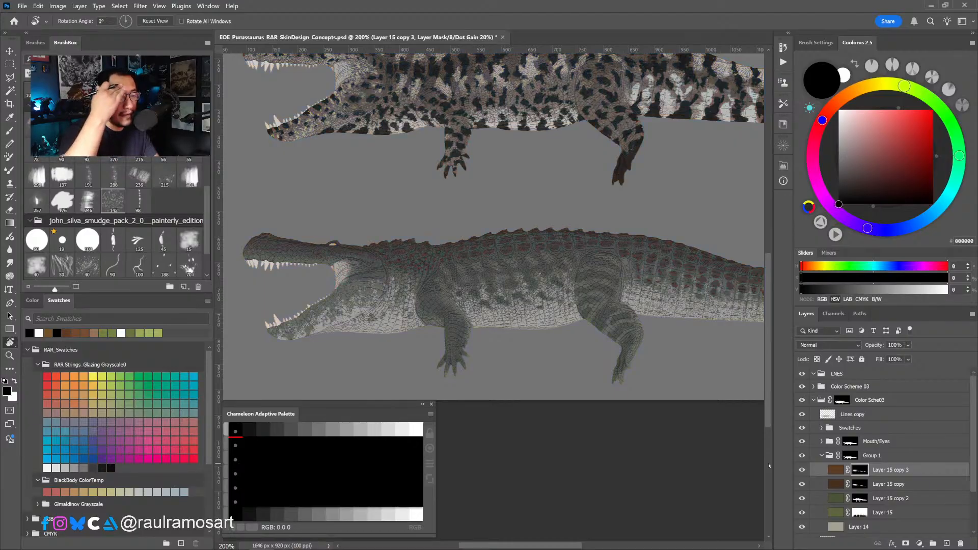
click(801, 484)
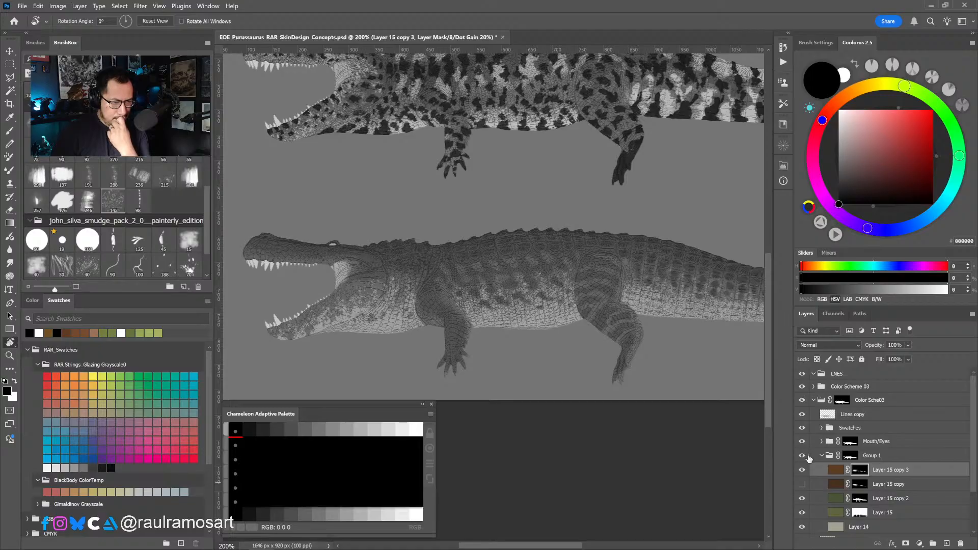
click(834, 471)
key(ctrl+u)
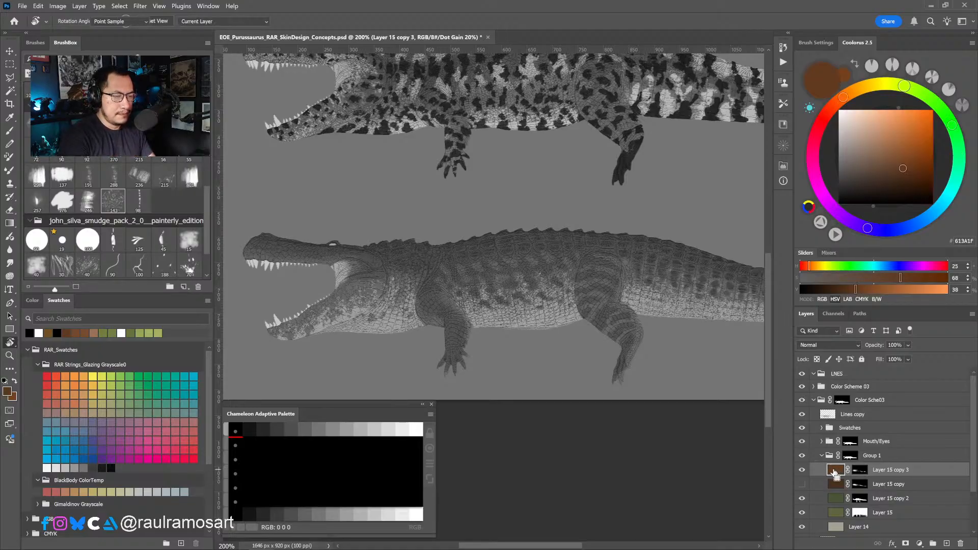
drag(768, 213, 759, 213)
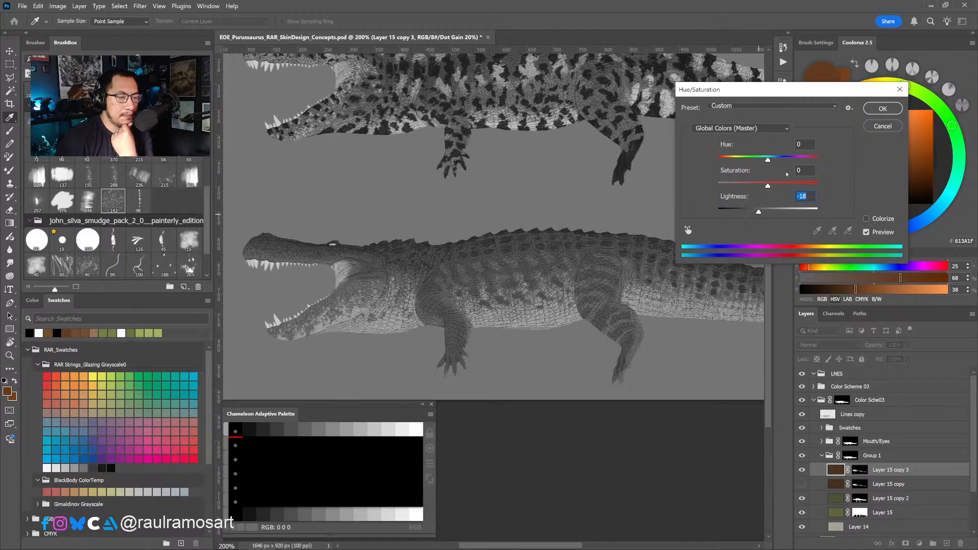
key(Return)
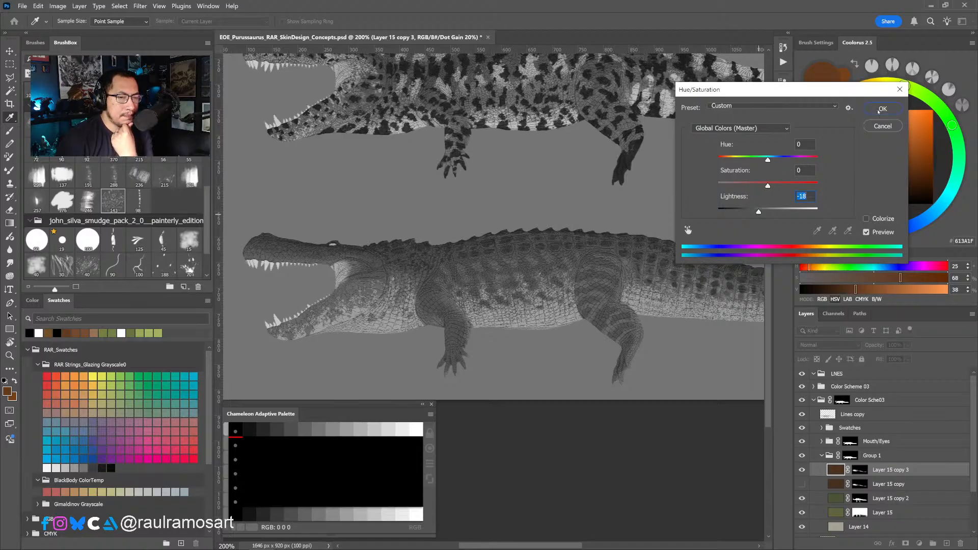
key(ctrl+y)
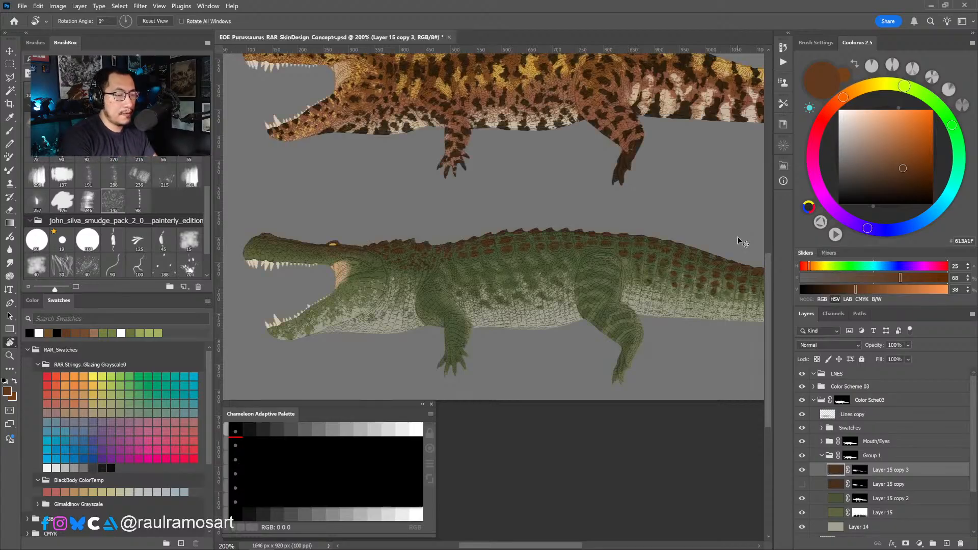
Compare the two brown scute versions beside the first color scheme, leaving only Layer 15 copy 3 of them visible.
key(ctrl+1)
drag(591, 308, 543, 354)
alt+click(587, 323)
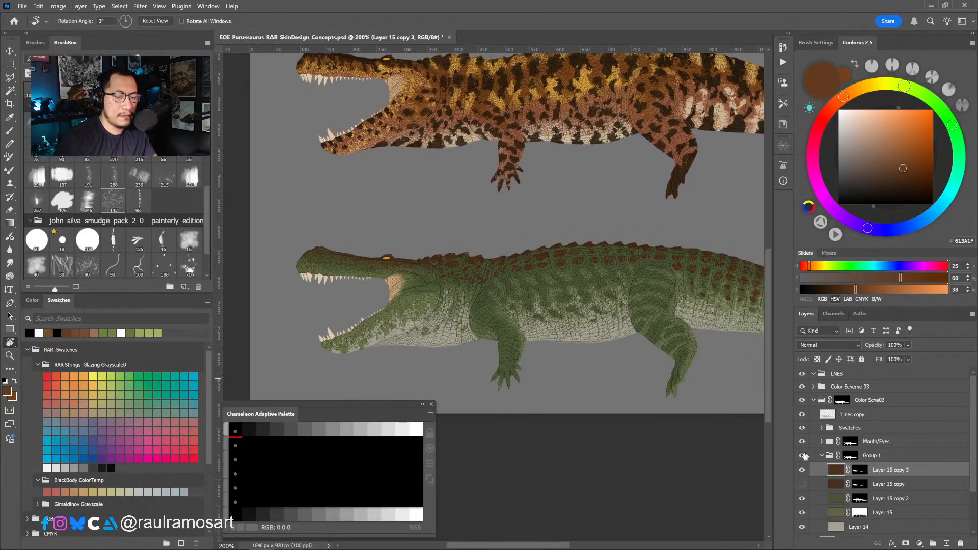
click(801, 470)
click(801, 484)
click(802, 484)
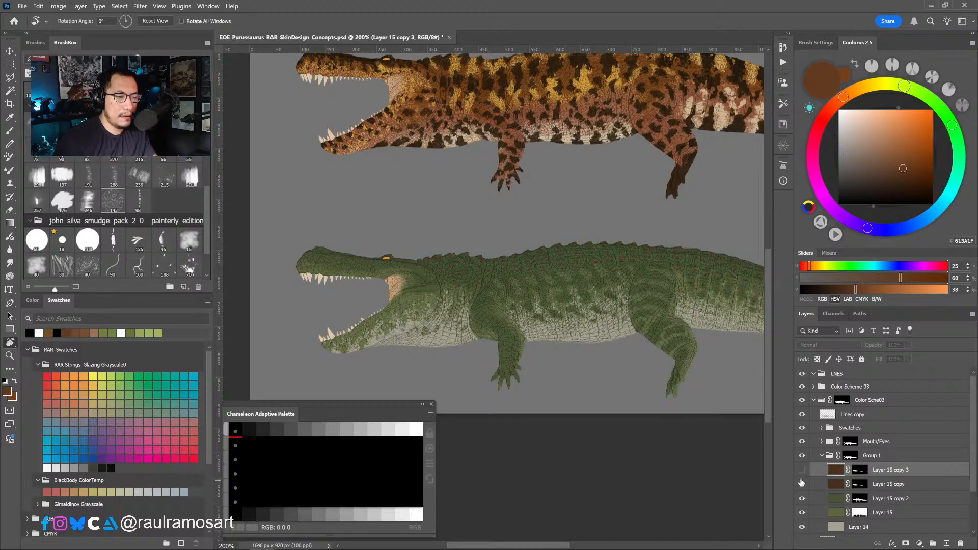
click(802, 470)
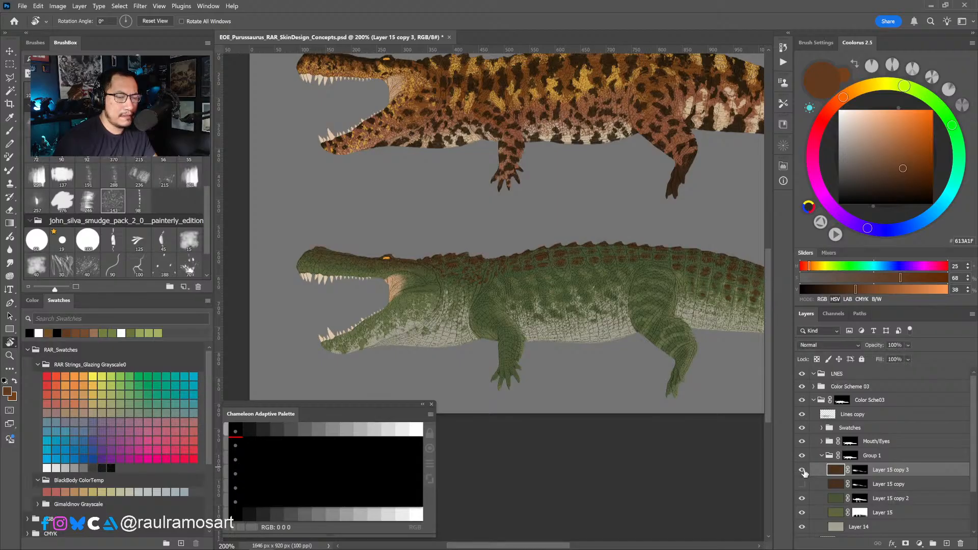
click(802, 469)
click(802, 470)
Adjust the green of Layer 15 with Hue/Saturation, setting hue to -15 and lightness to +3 and reducing saturation slightly.
click(836, 513)
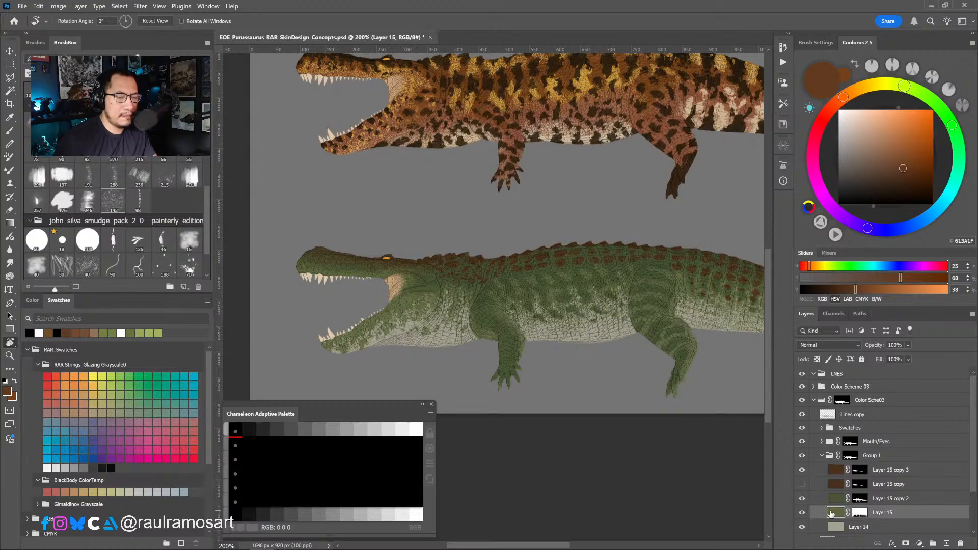
key(ctrl+u)
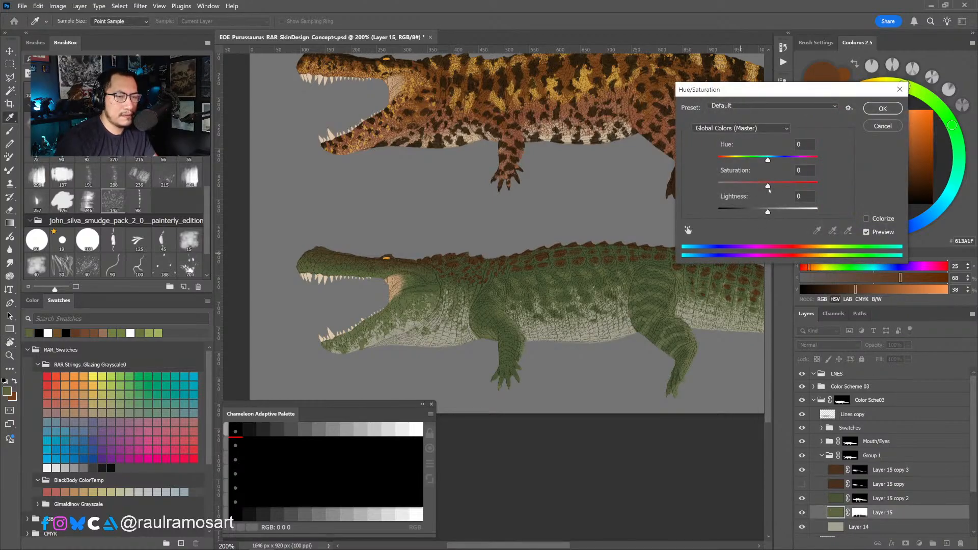
drag(768, 213, 761, 162)
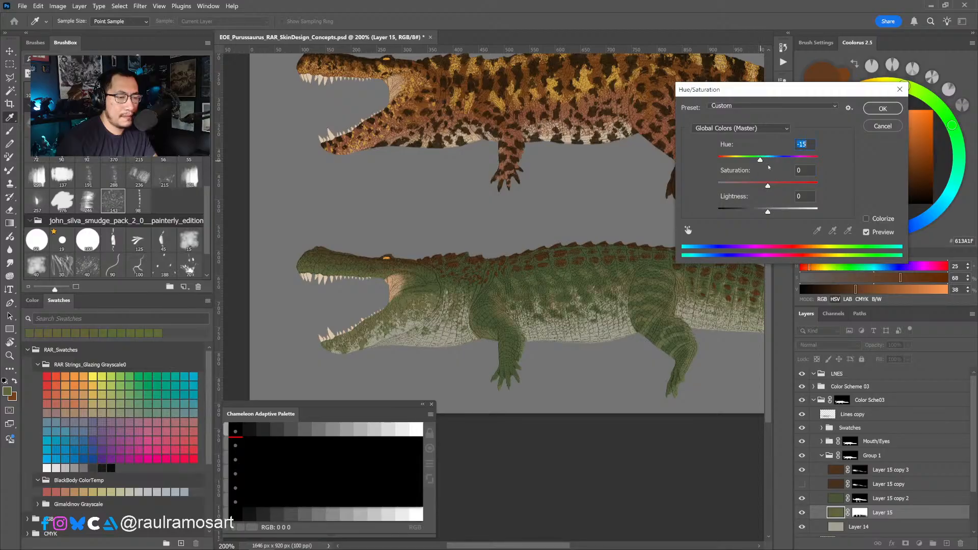
click(770, 186)
drag(771, 187, 770, 212)
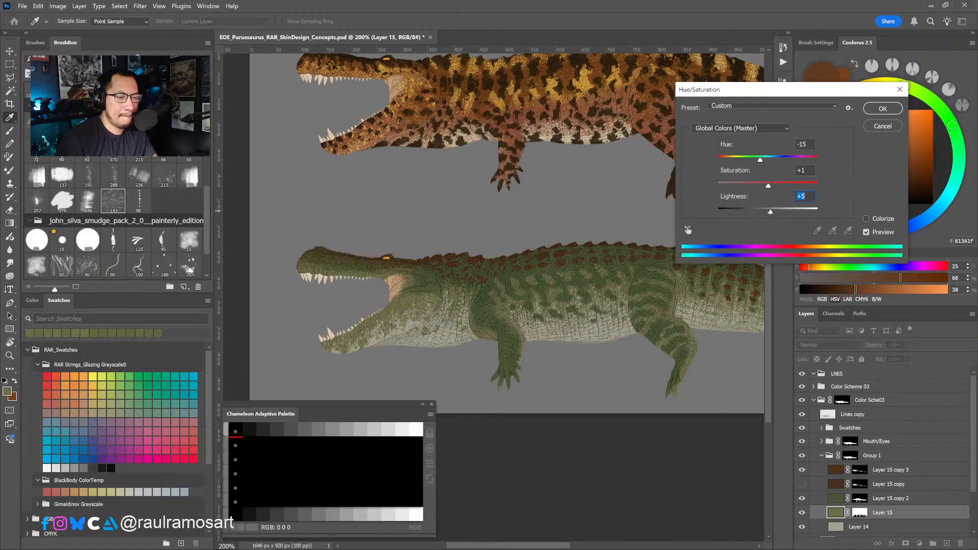
key(Down)
key(Down)
key(shift+Tab)
key(Down)
key(Down)
key(Down)
key(Down)
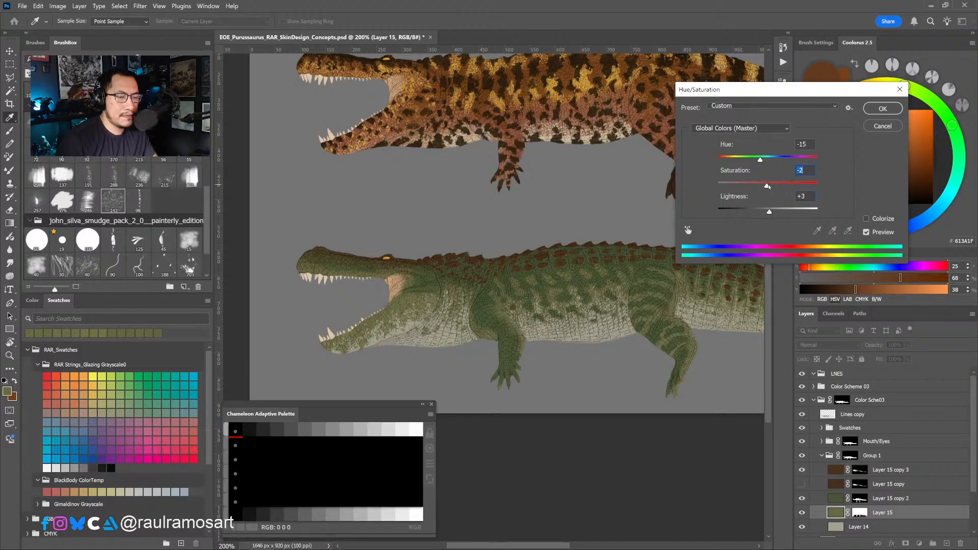
drag(766, 186, 767, 187)
click(883, 109)
key(r)
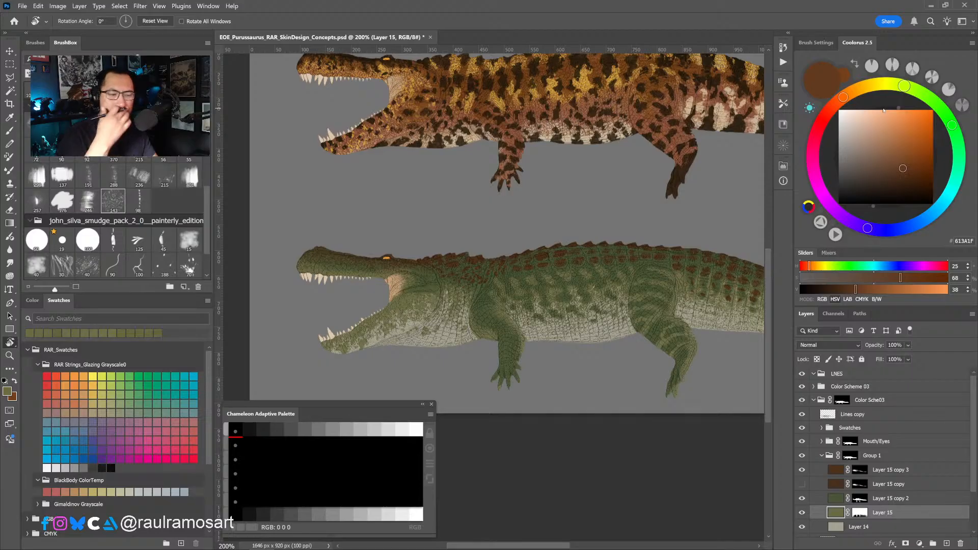
Add a new layer above Layer 15 copy 2 and mix a golden-brown foreground color, 9C772E.
drag(624, 280, 580, 272)
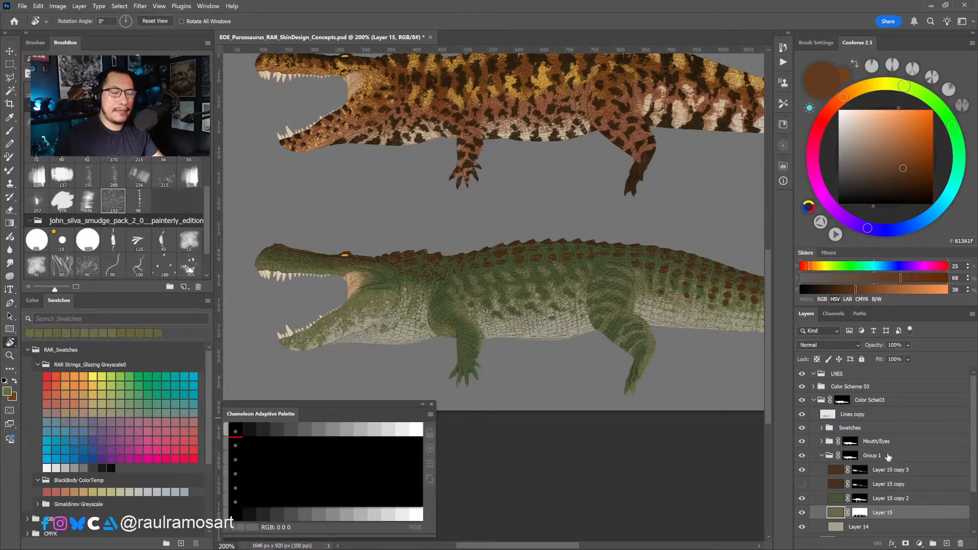
click(946, 543)
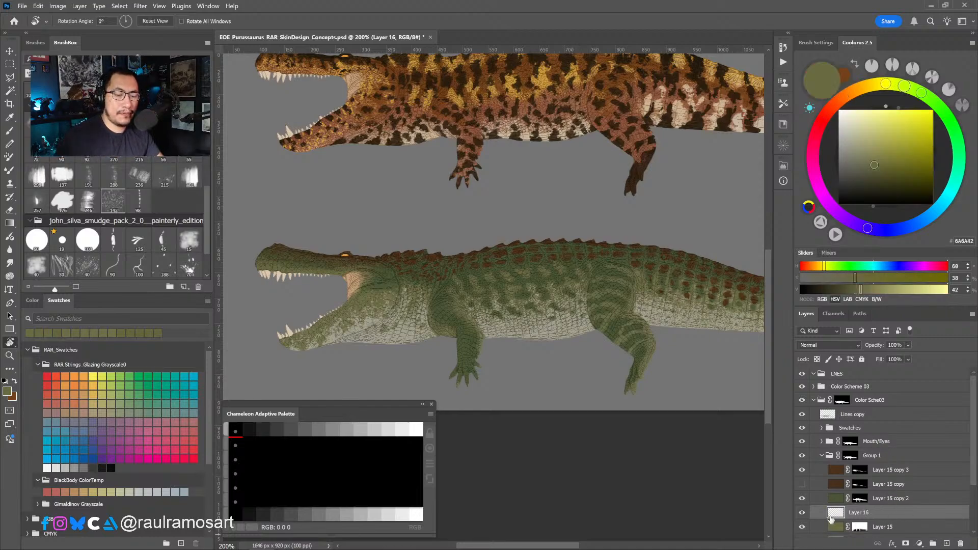
scroll(969, 445, down, 3)
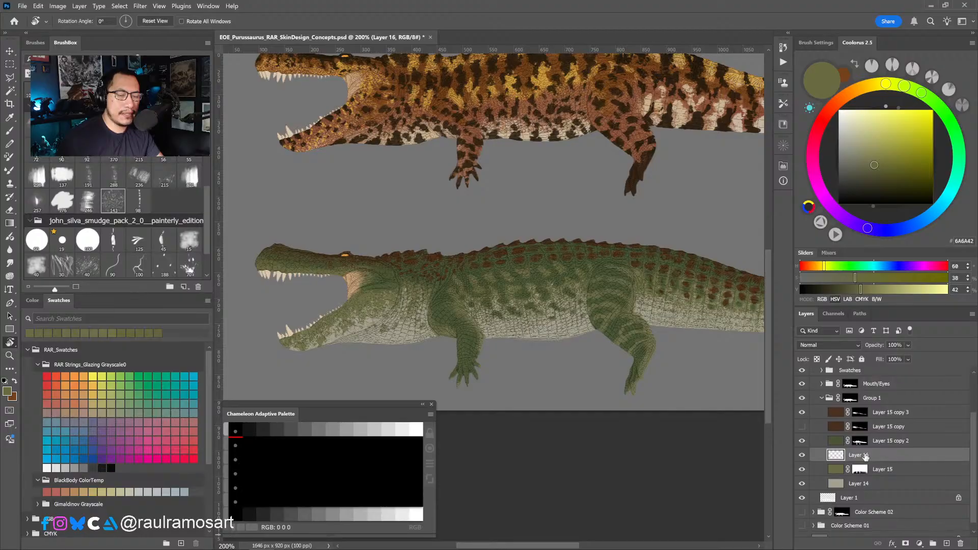
mouse_move(866, 457)
mouse_down()
mouse_move(868, 476)
mouse_move(866, 440)
mouse_up()
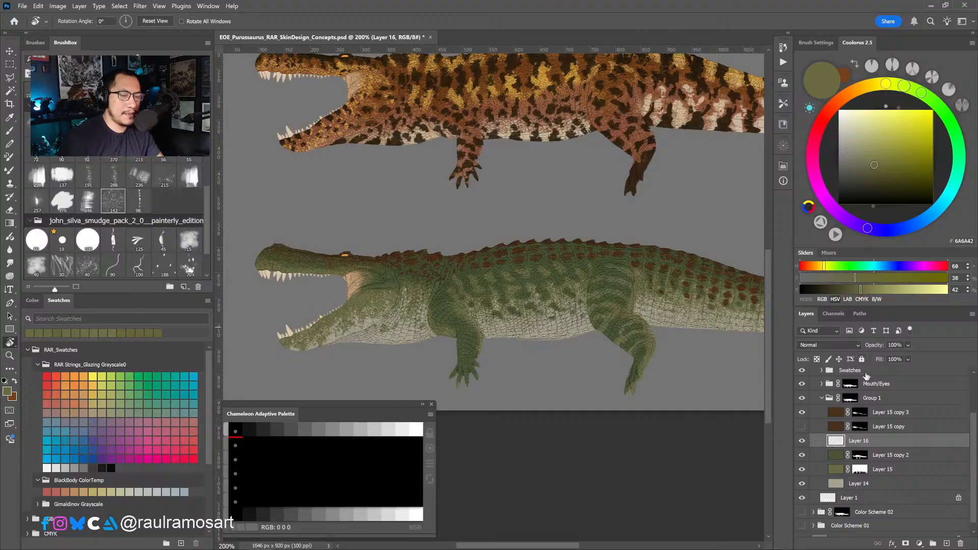
drag(886, 83, 871, 85)
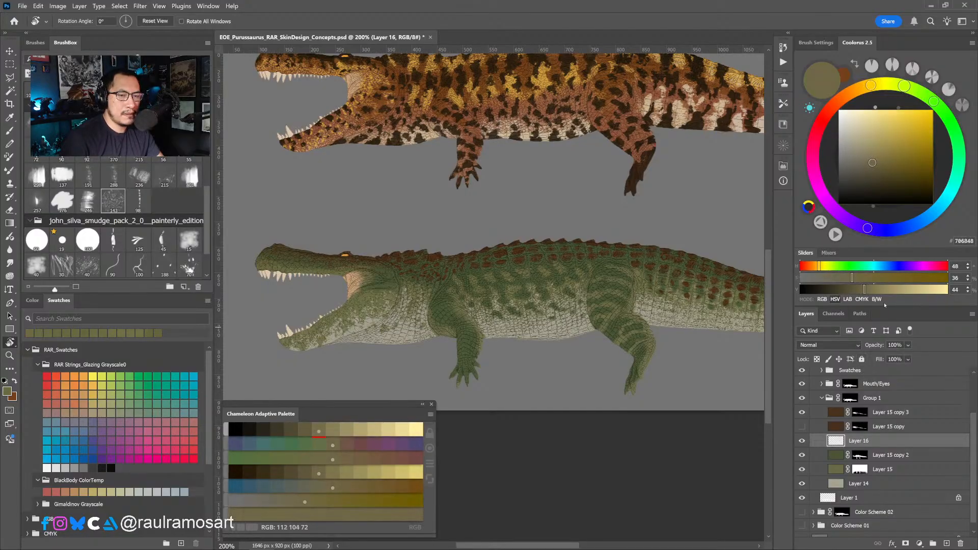
drag(873, 162, 890, 140)
drag(871, 85, 860, 89)
drag(891, 140, 905, 147)
Paint golden brown over the green crocodile's throat and lower jaw on Layer 16 with textured brushes.
key(b)
mouse_move(423, 352)
mouse_down()
mouse_move(410, 332)
mouse_move(380, 335)
mouse_move(367, 352)
mouse_move(364, 335)
mouse_move(316, 361)
mouse_move(287, 358)
mouse_move(333, 325)
mouse_move(336, 332)
mouse_move(344, 323)
mouse_move(347, 341)
mouse_move(362, 320)
mouse_move(382, 318)
mouse_move(420, 332)
mouse_move(428, 348)
mouse_move(414, 356)
mouse_move(395, 331)
mouse_move(379, 345)
mouse_move(407, 305)
mouse_move(415, 342)
mouse_move(400, 312)
mouse_move(385, 325)
mouse_up()
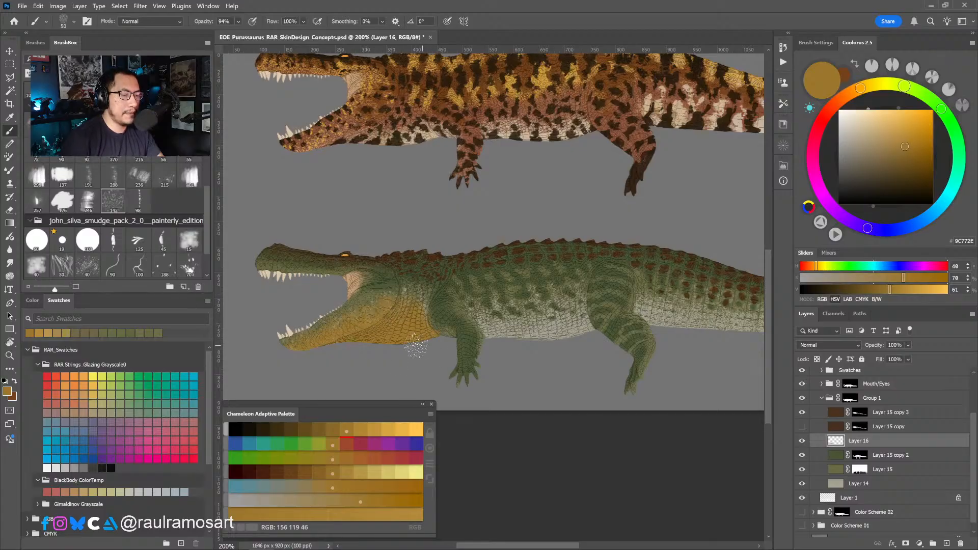
click(63, 175)
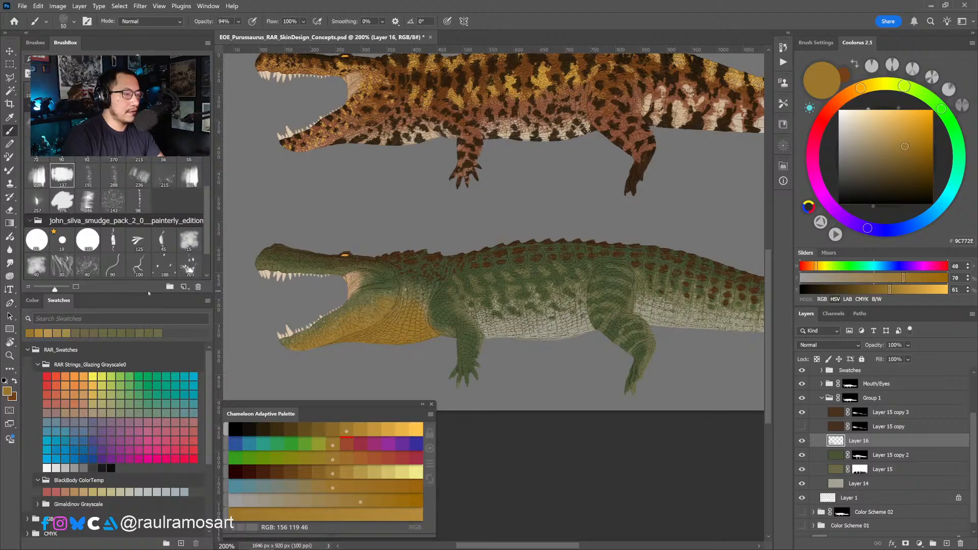
mouse_move(389, 317)
mouse_down()
mouse_move(356, 312)
mouse_move(337, 292)
mouse_move(316, 294)
mouse_up()
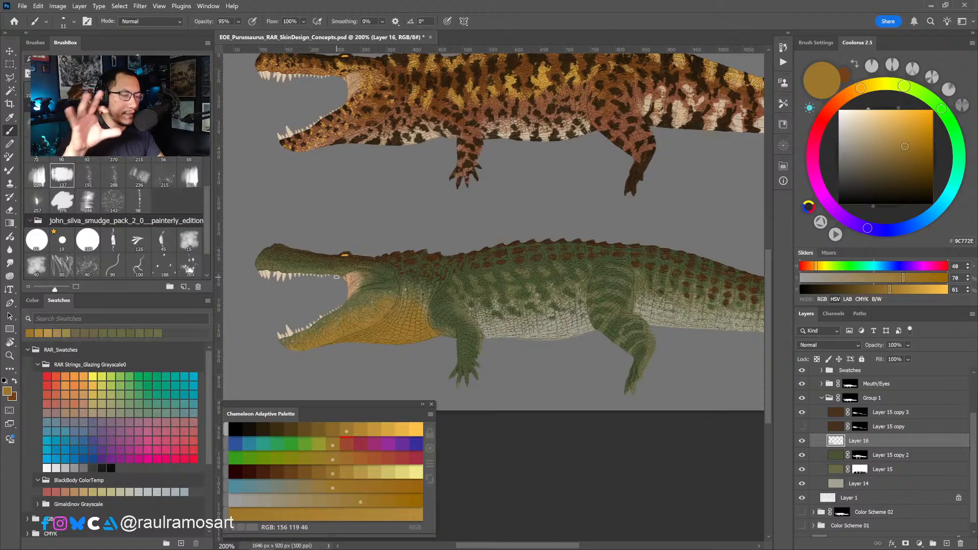
Compare the throat with Layer 16 hidden and shown, and move that layer directly below Layer 15.
click(802, 441)
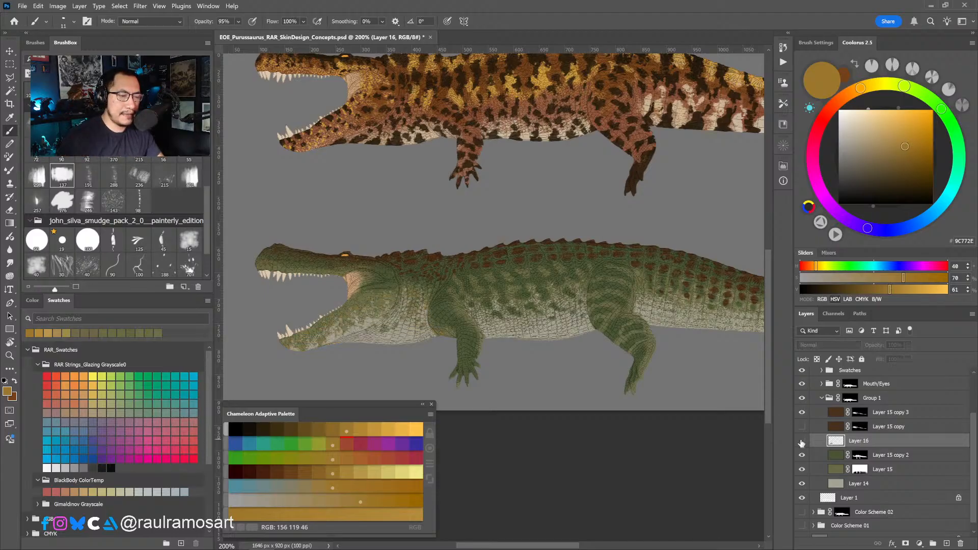
click(802, 441)
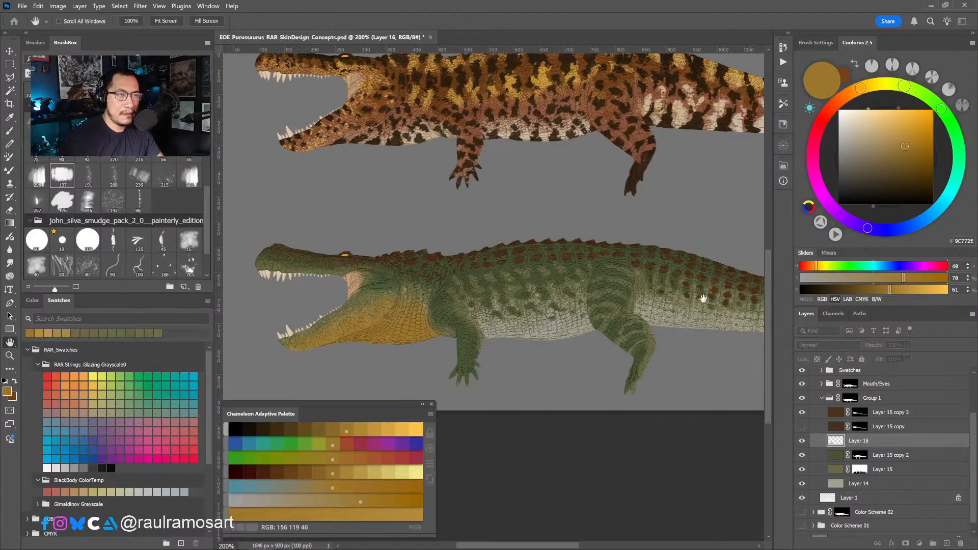
key(space)
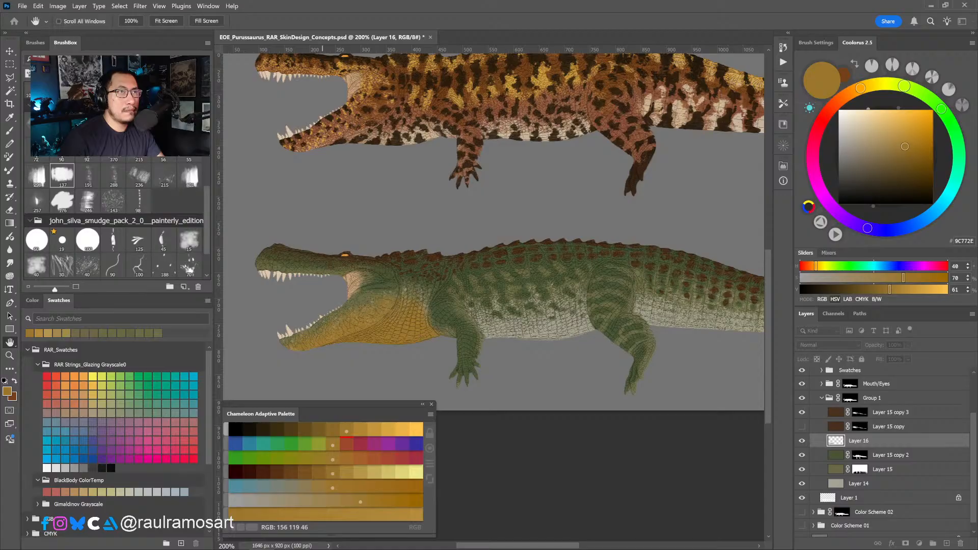
drag(915, 448, 923, 483)
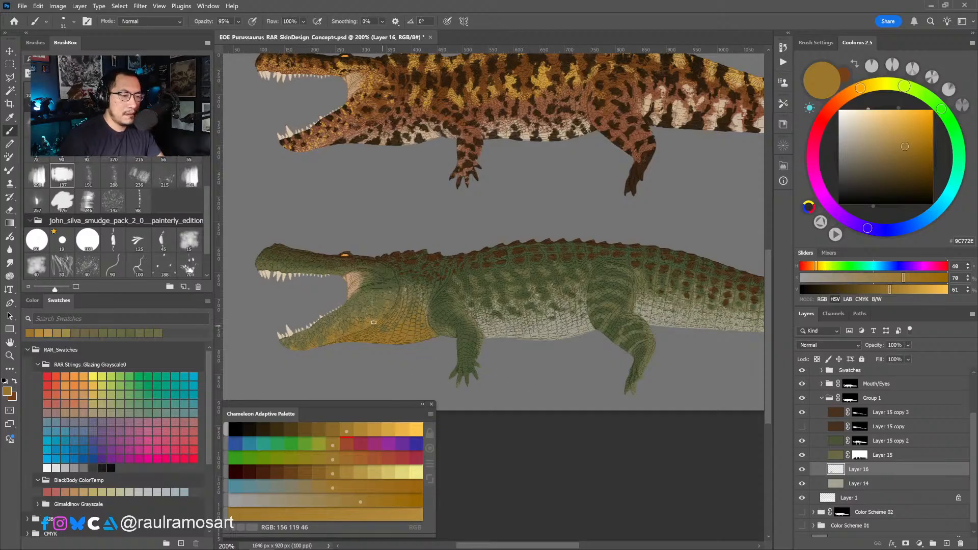
Extend the golden-brown throat paint with a larger brush and check it by toggling Layer 16's visibility.
key(bracketright)
key(bracketright)
key(bracketright)
key(bracketright)
key(bracketright)
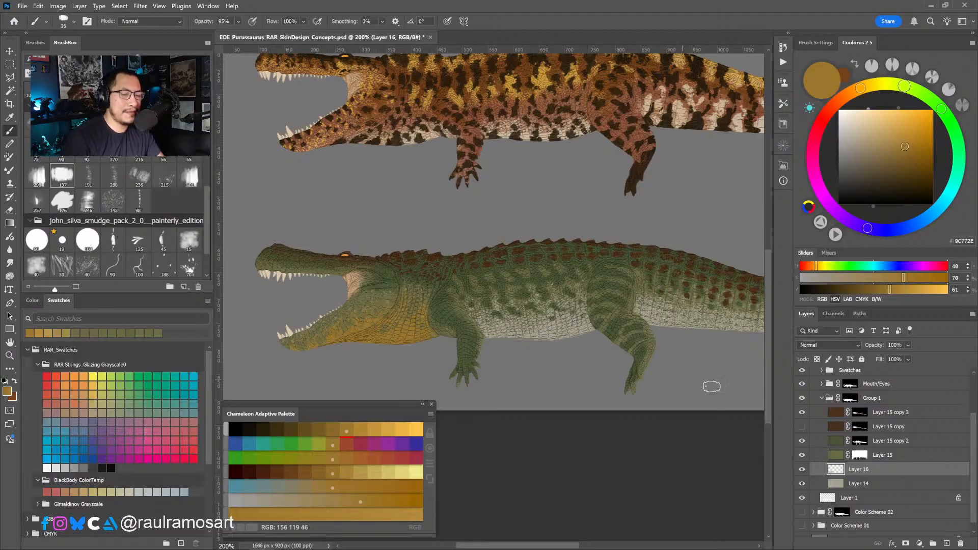
click(802, 469)
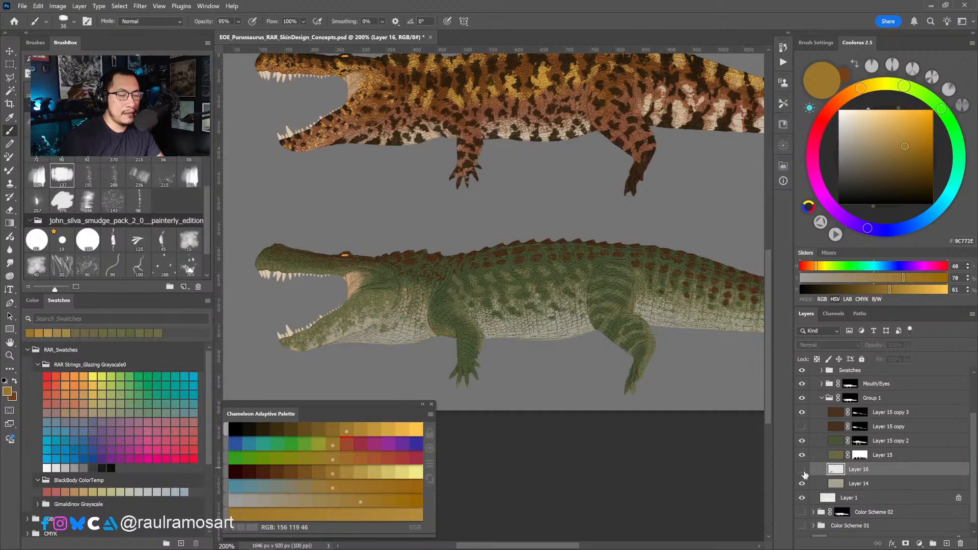
click(802, 470)
Fill all of Layer 16 with the golden brown, reset the colors to black and white, and add a layer mask.
key(alt+BackSpace)
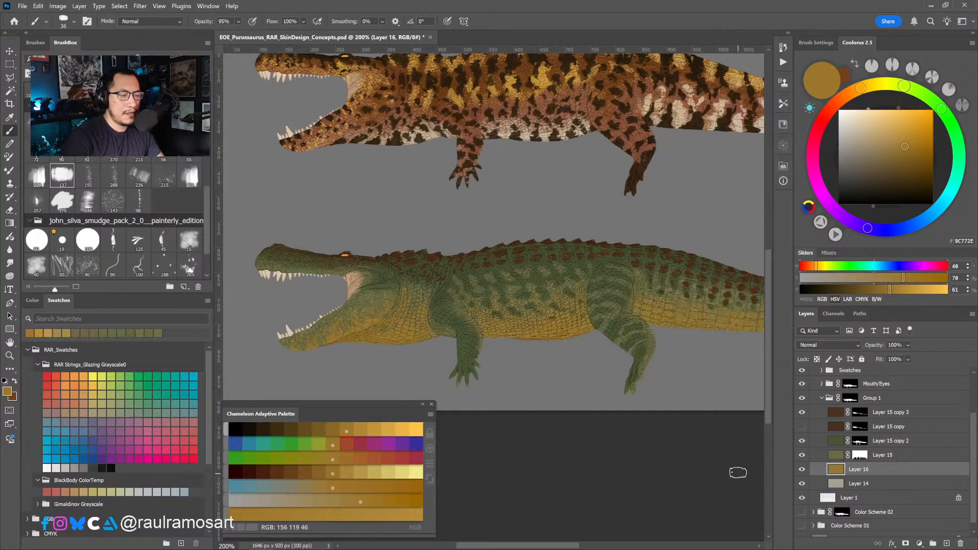
key(d)
click(905, 543)
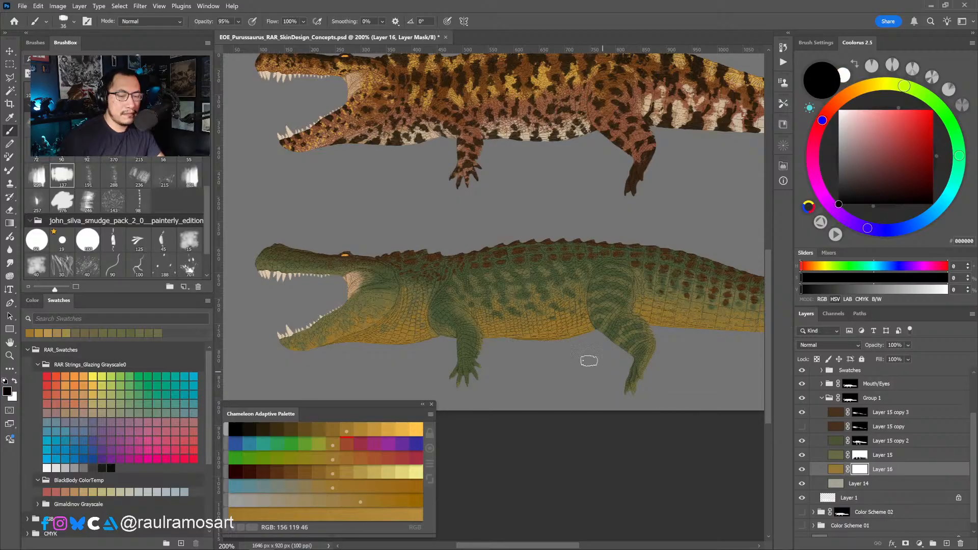
Paint black on Layer 16's mask to remove the golden brown from the belly, legs and tail, leaving it on the throat.
scroll(494, 325, down, 3)
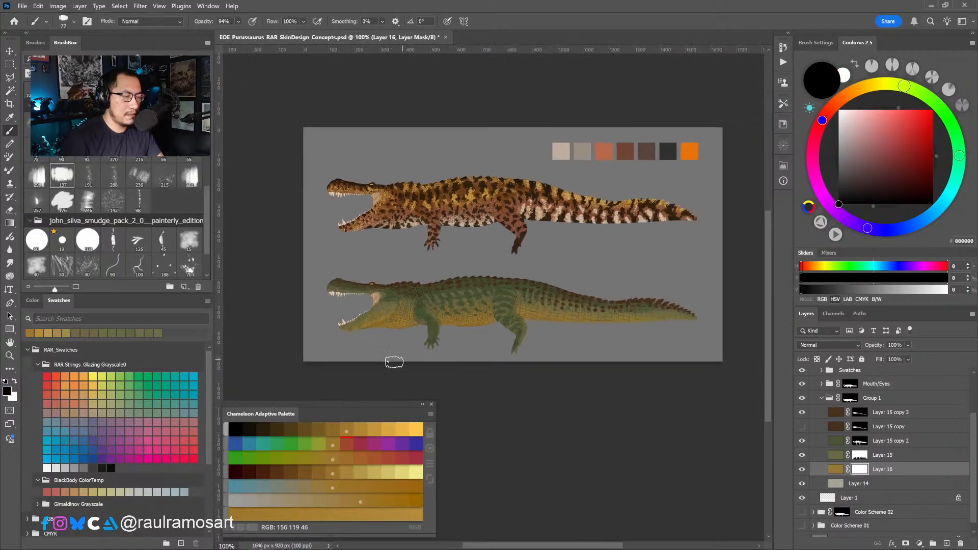
mouse_move(613, 322)
mouse_down()
mouse_move(691, 314)
mouse_move(676, 304)
mouse_move(553, 317)
mouse_up()
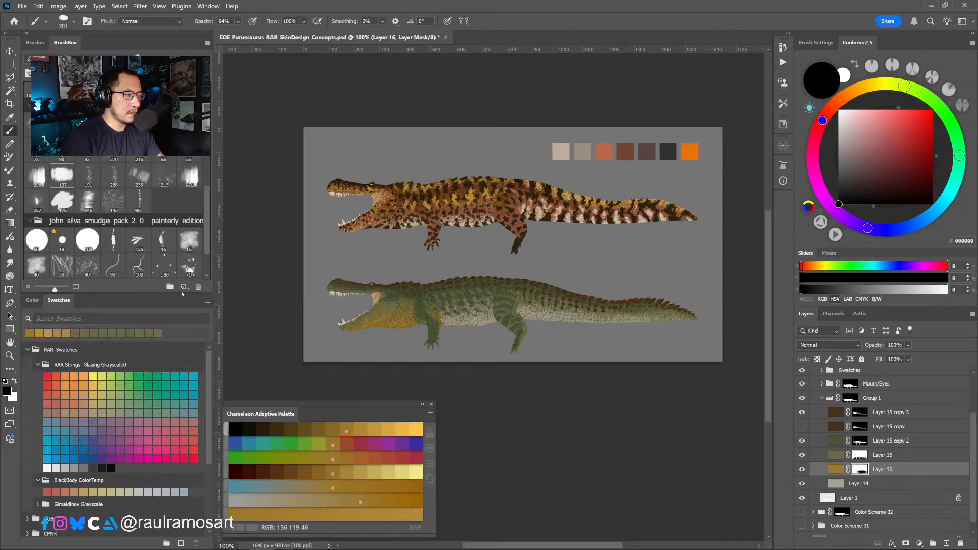
click(114, 151)
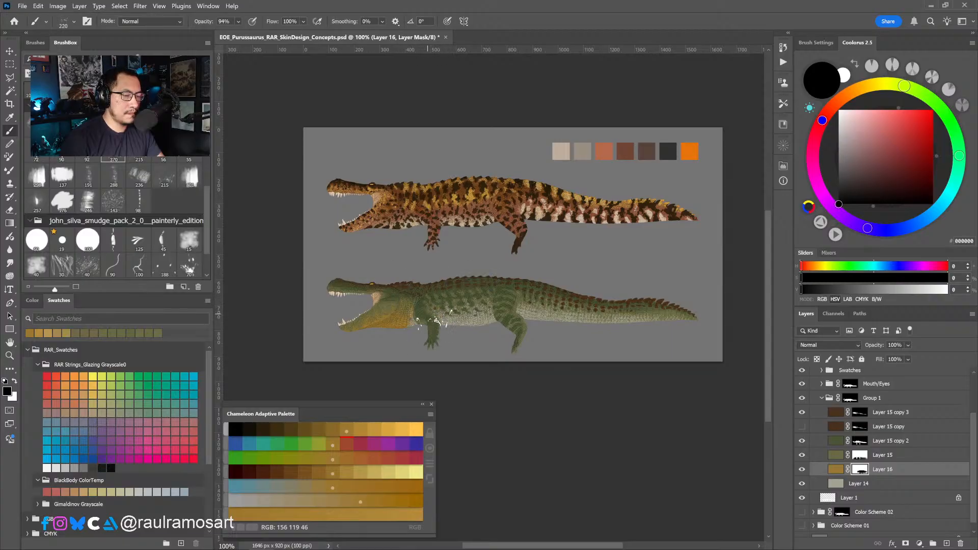
drag(397, 323, 404, 323)
Refine the golden-brown throat and jaw edges on Layer 16's mask with a speckled brush, alternating white and black.
ctrl+click(404, 323)
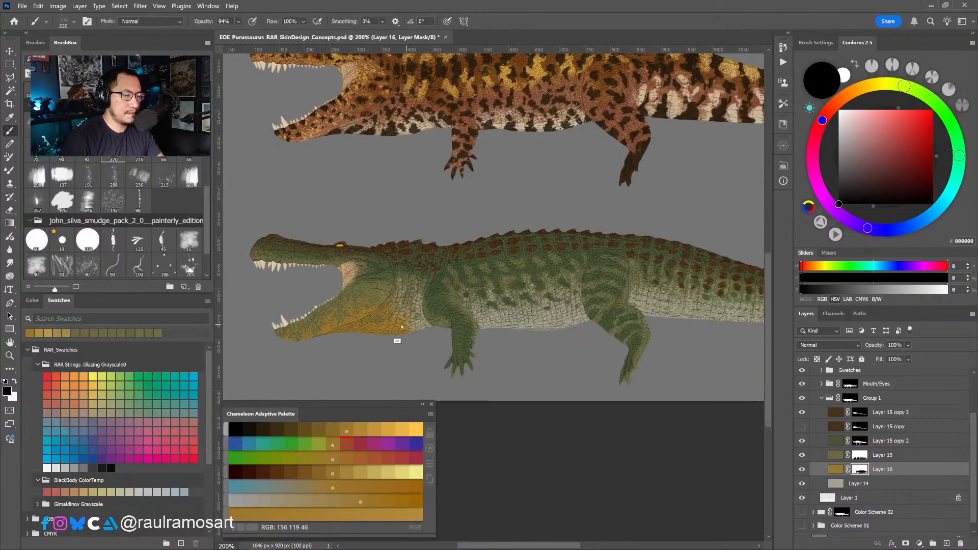
key(x)
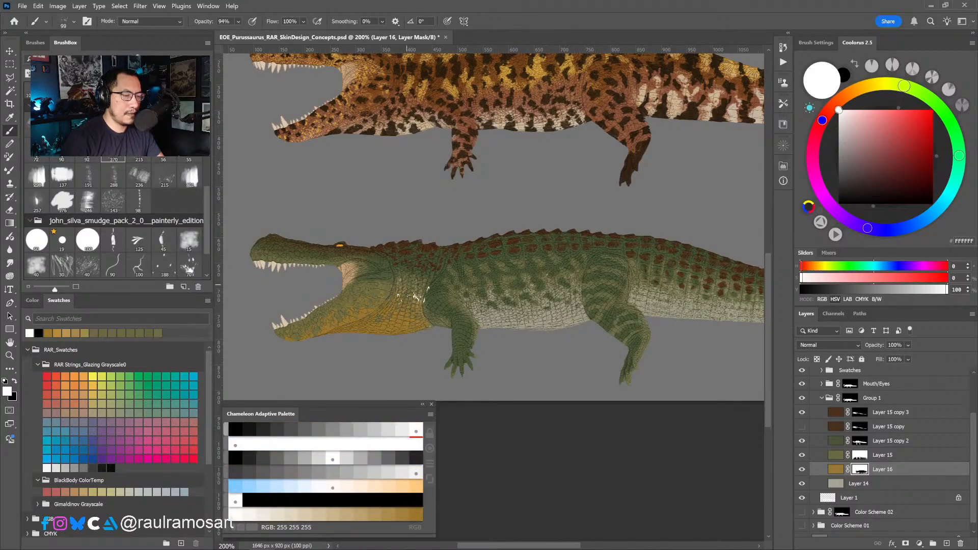
key(x)
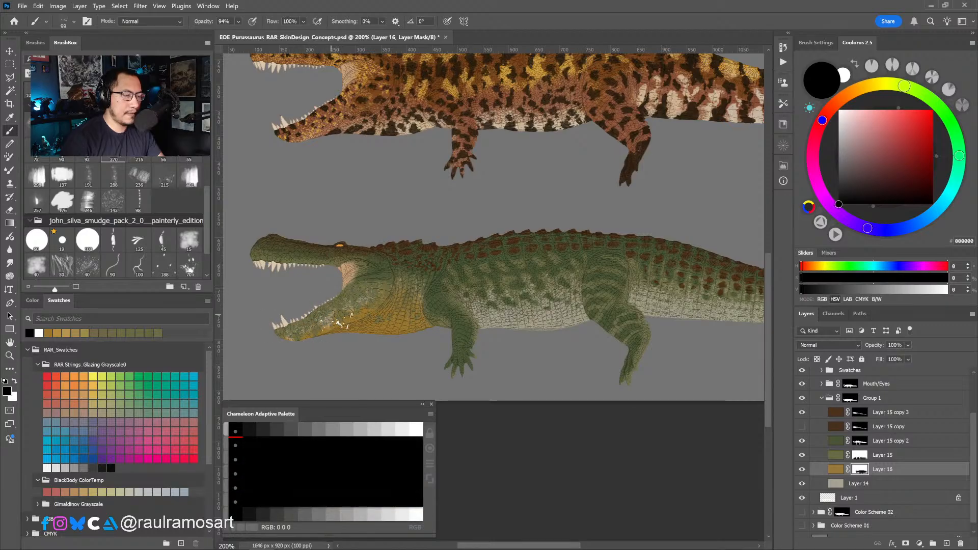
key(x)
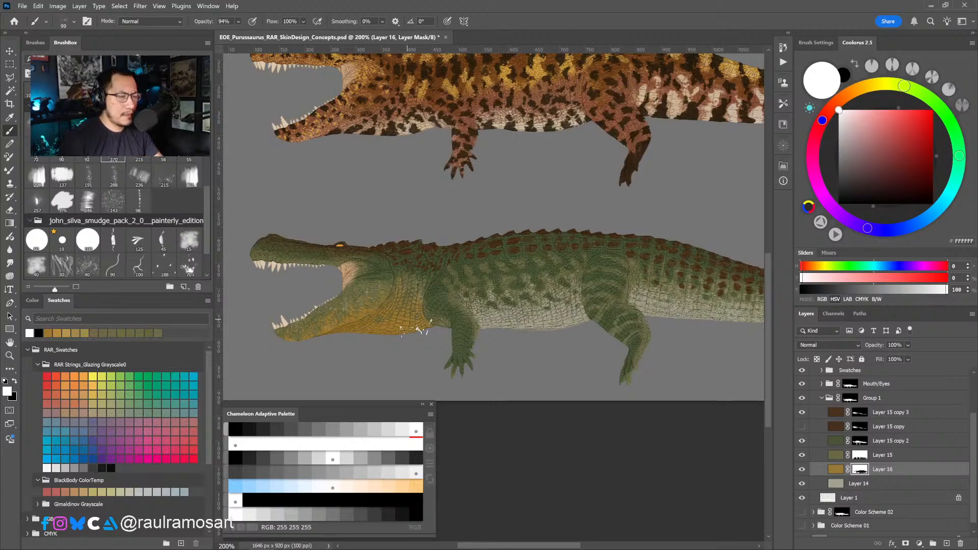
drag(435, 325, 439, 296)
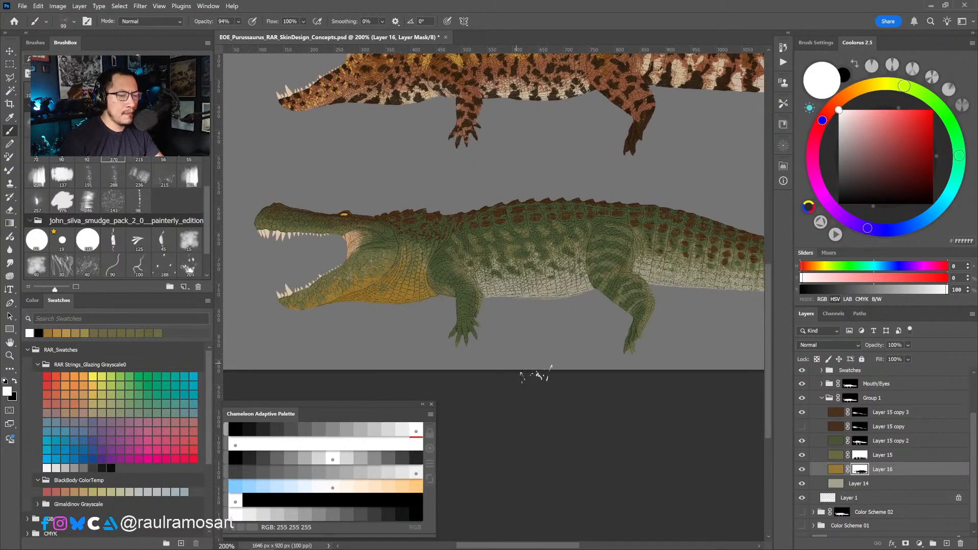
Raise the saturation of Layer 16's golden brown to +10 with Hue/Saturation and check the throat by toggling the layer's visibility.
click(828, 471)
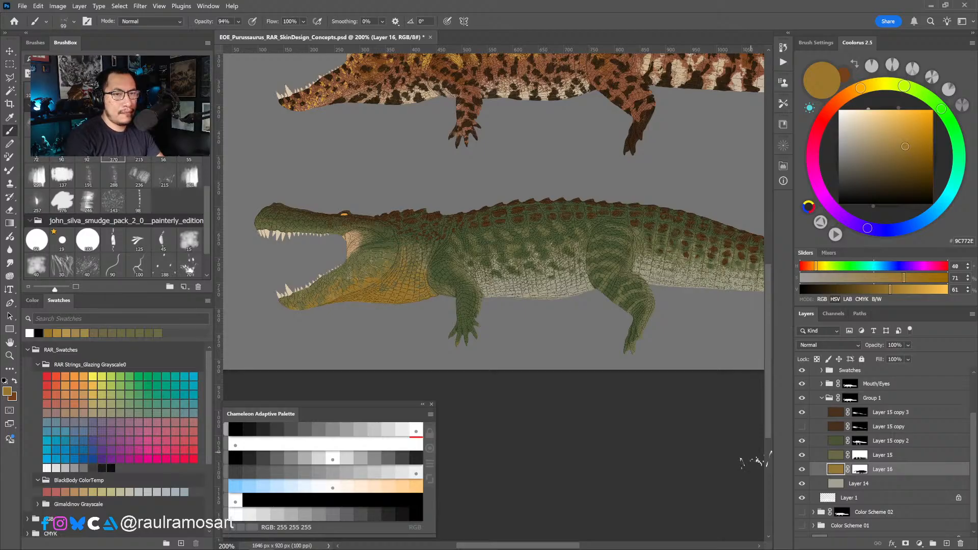
key(ctrl+u)
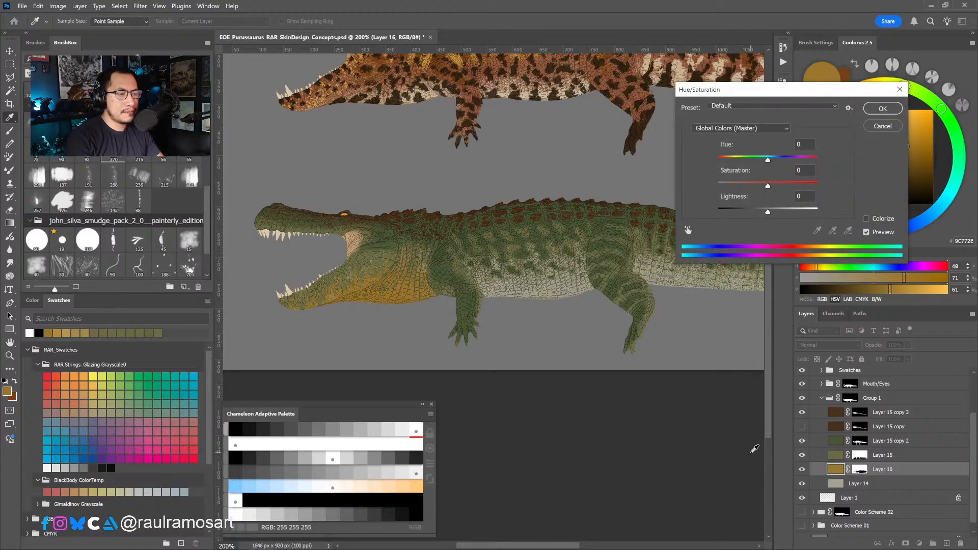
drag(768, 186, 772, 188)
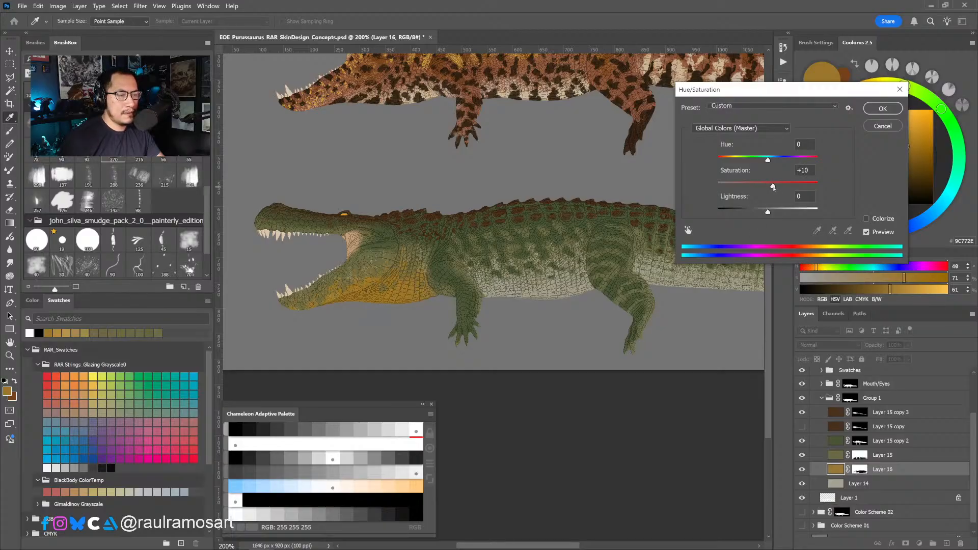
click(873, 112)
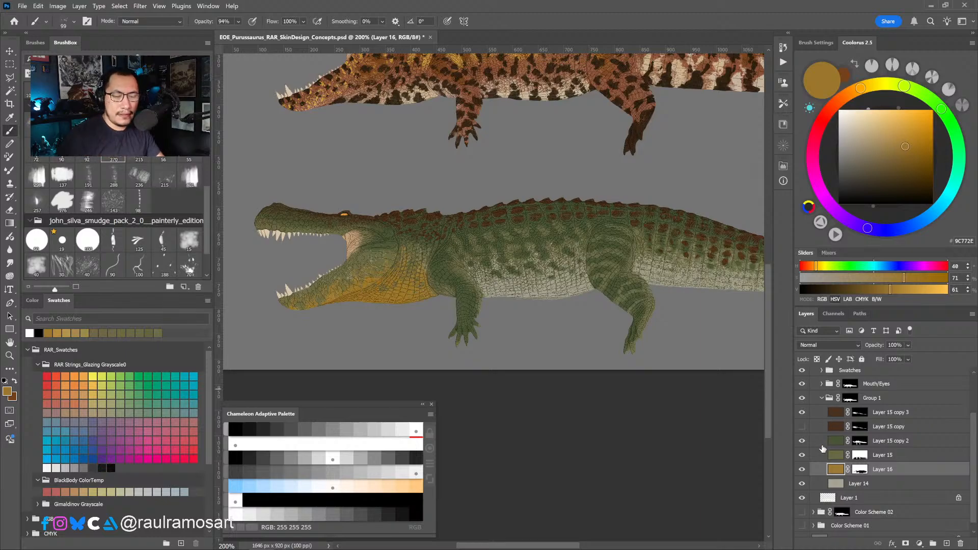
click(802, 469)
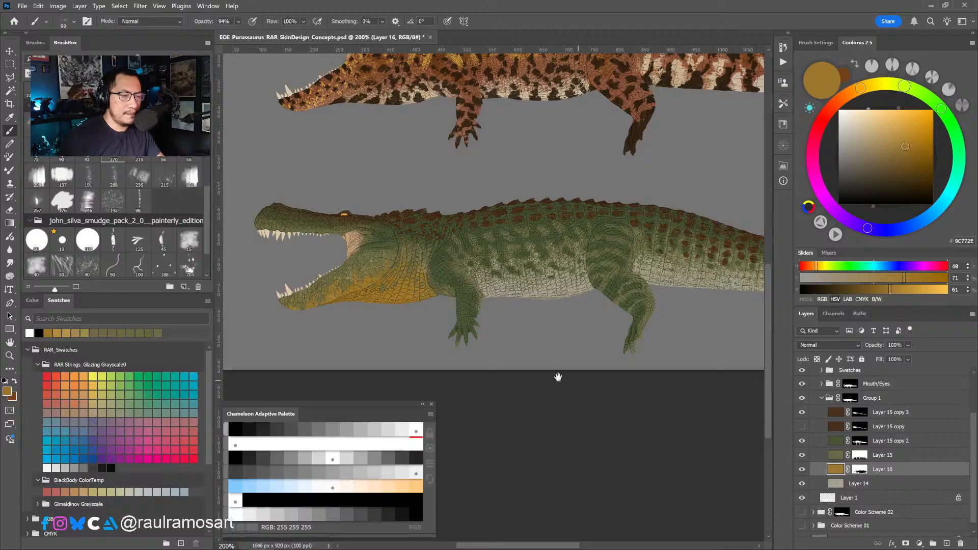
Paint white on Layer 16's mask to extend the golden brown along the lower belly behind the front leg, trimming with black.
drag(559, 377, 576, 399)
drag(530, 331, 520, 333)
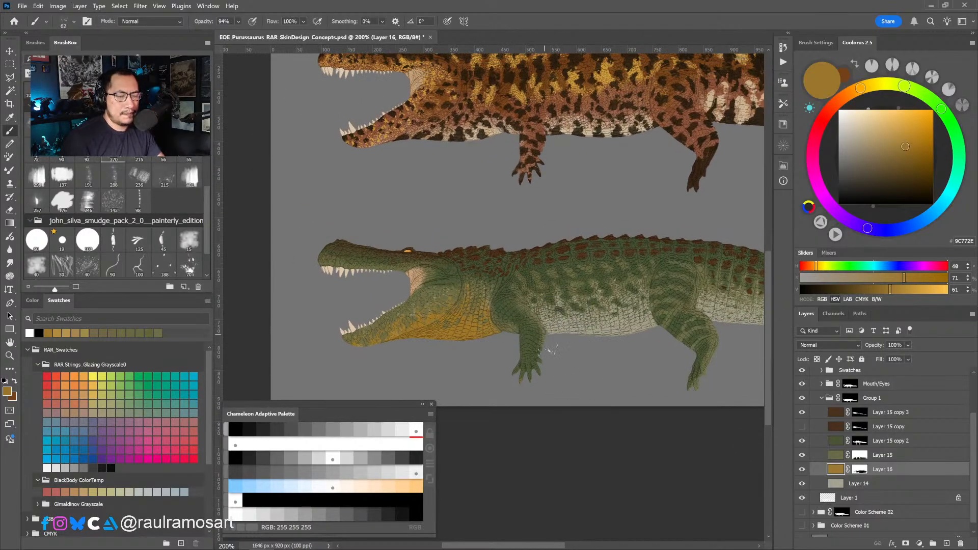
key(ctrl+backslash)
key(d)
key(x)
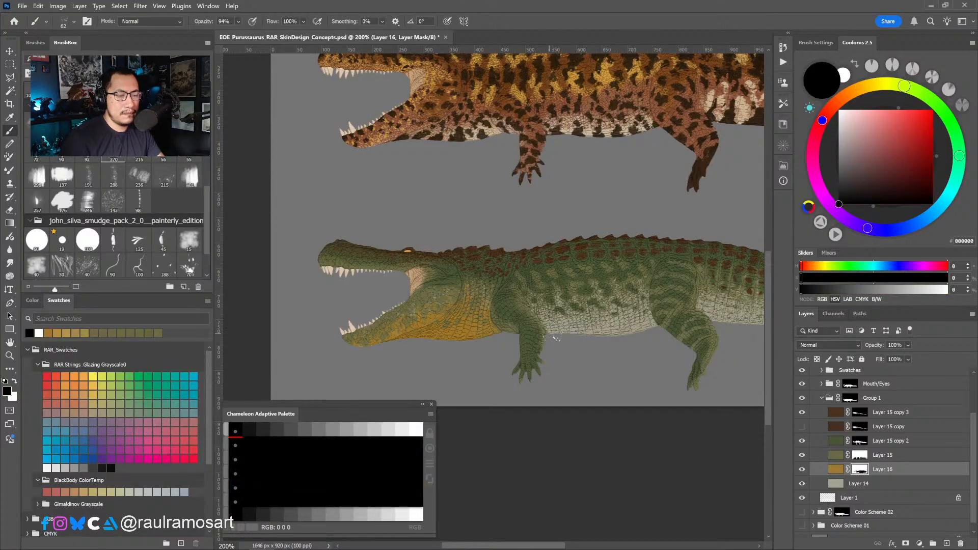
key(x)
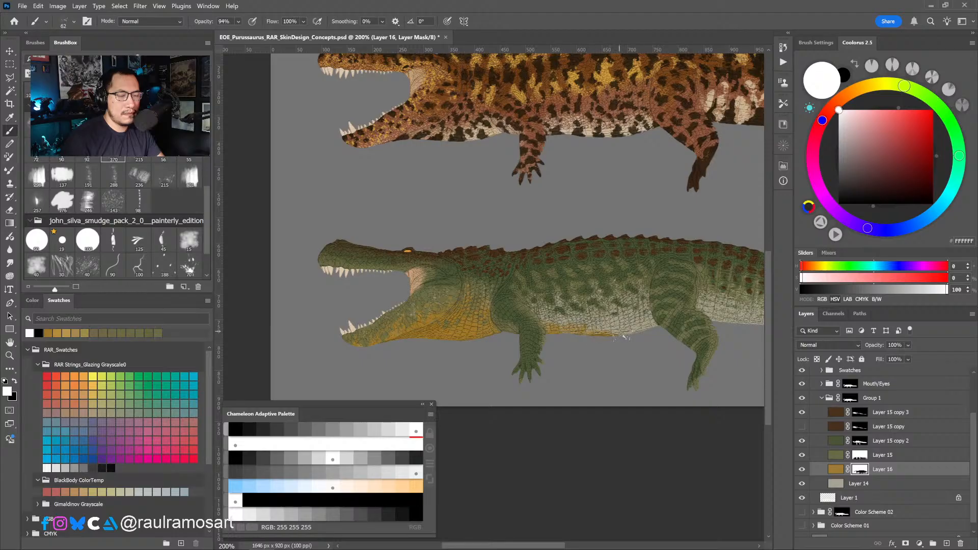
key(x)
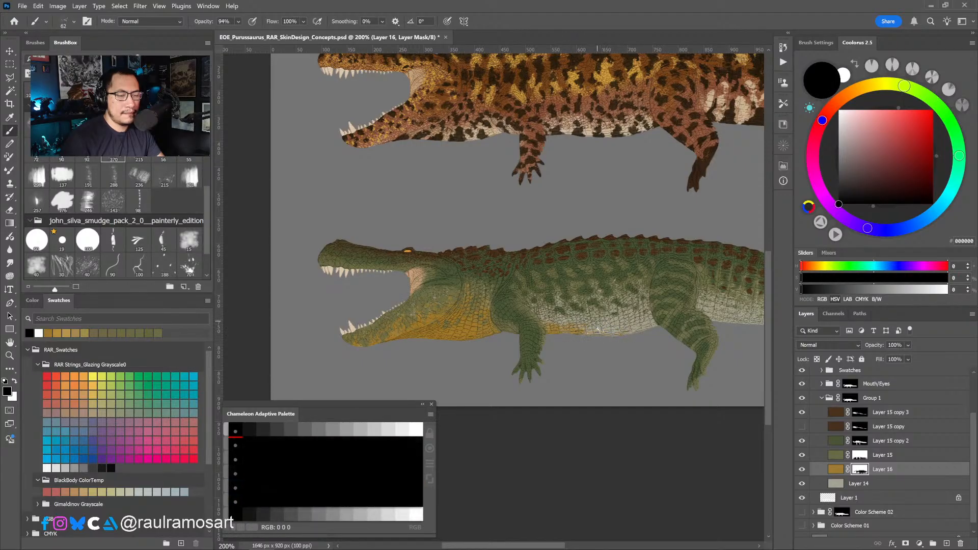
Blend the belly's golden-brown strip on Layer 16's mask with a larger speckled brush, alternating black and white.
key(bracketright)
key(bracketright)
key(bracketright)
key(bracketright)
key(ctrl+minus)
key(ctrl+minus)
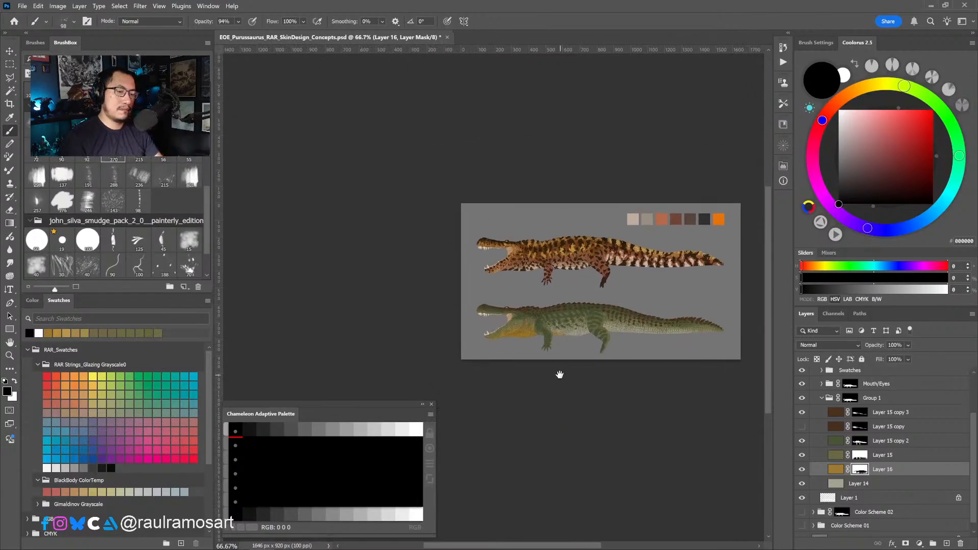
ctrl+click(540, 330)
ctrl+click(540, 330)
drag(562, 334, 540, 344)
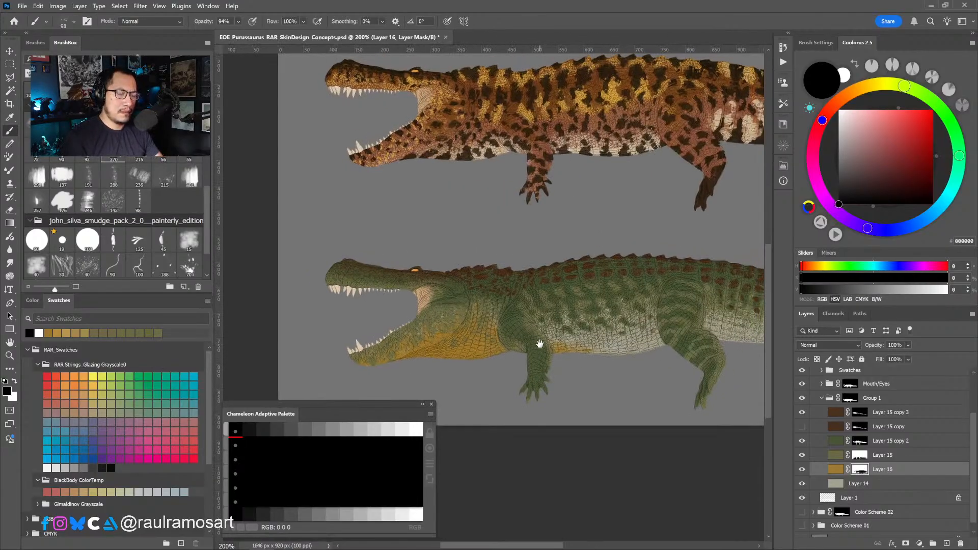
key(x)
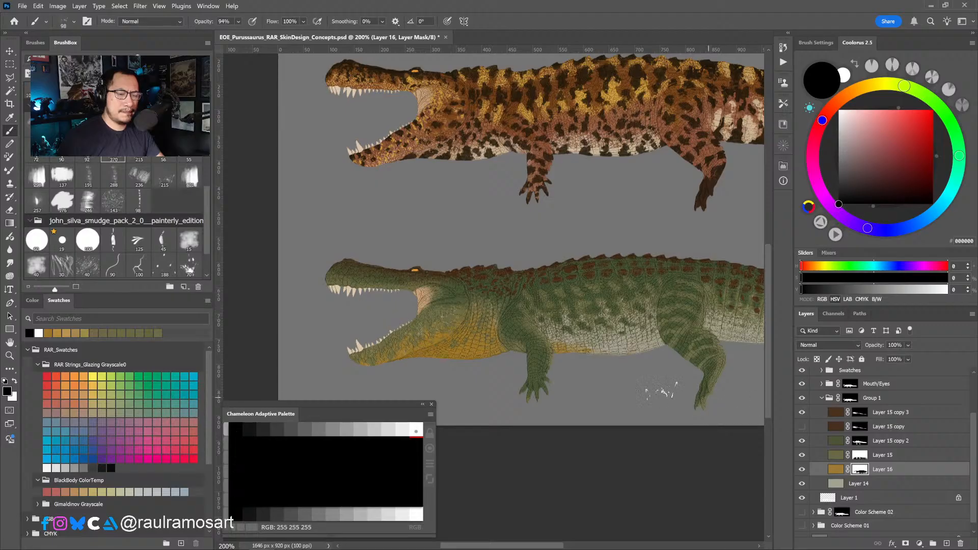
key(x)
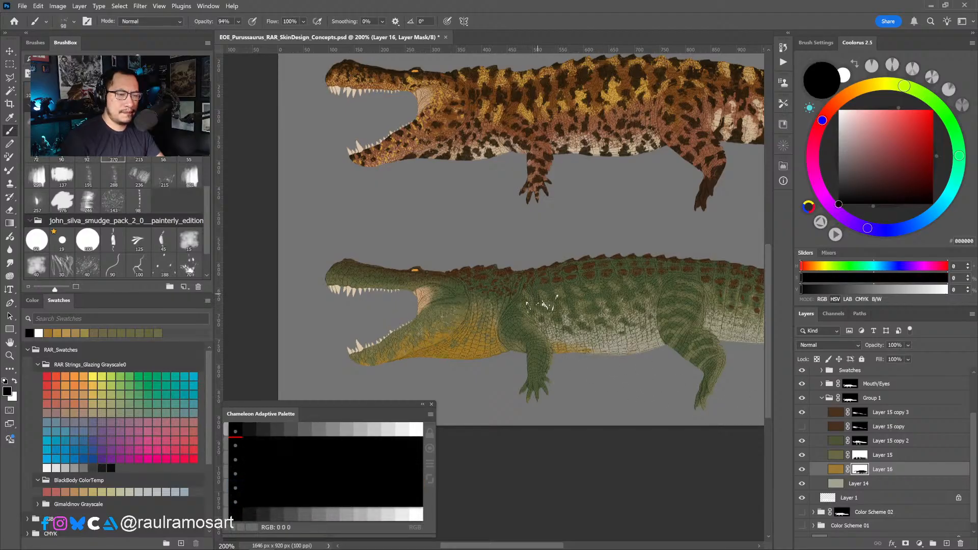
key(x)
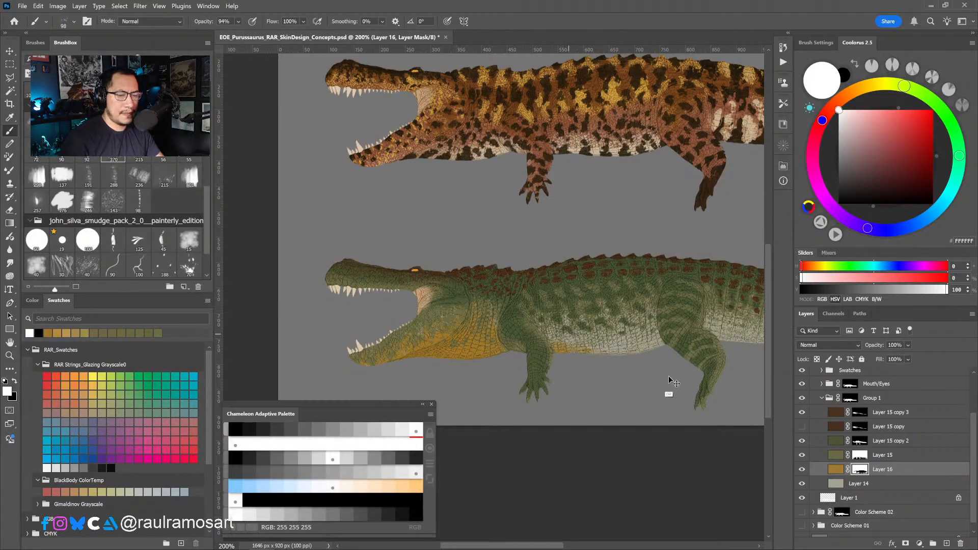
Try Layer 16 above Layer 15, undo the reordering, and toggle Layer 15's visibility for comparison.
drag(888, 472, 887, 450)
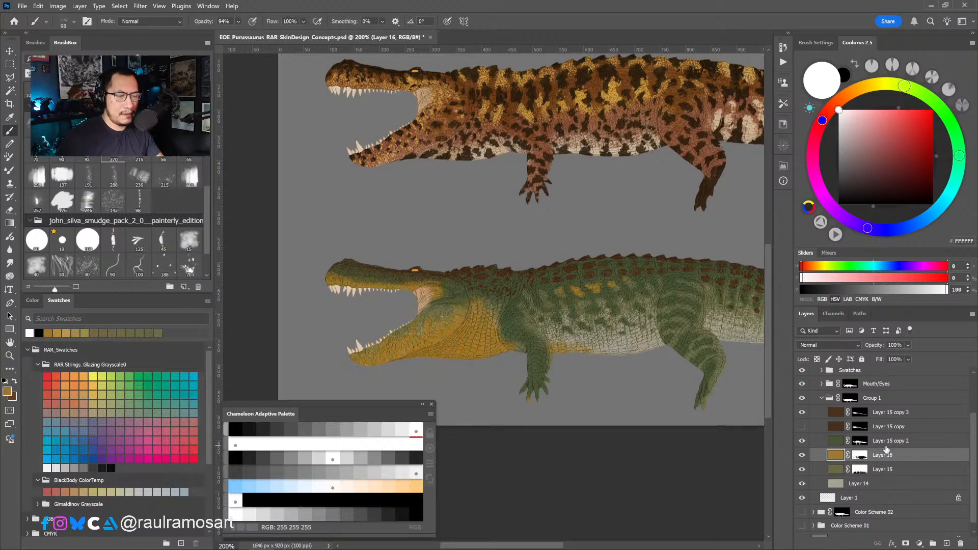
key(ctrl+z)
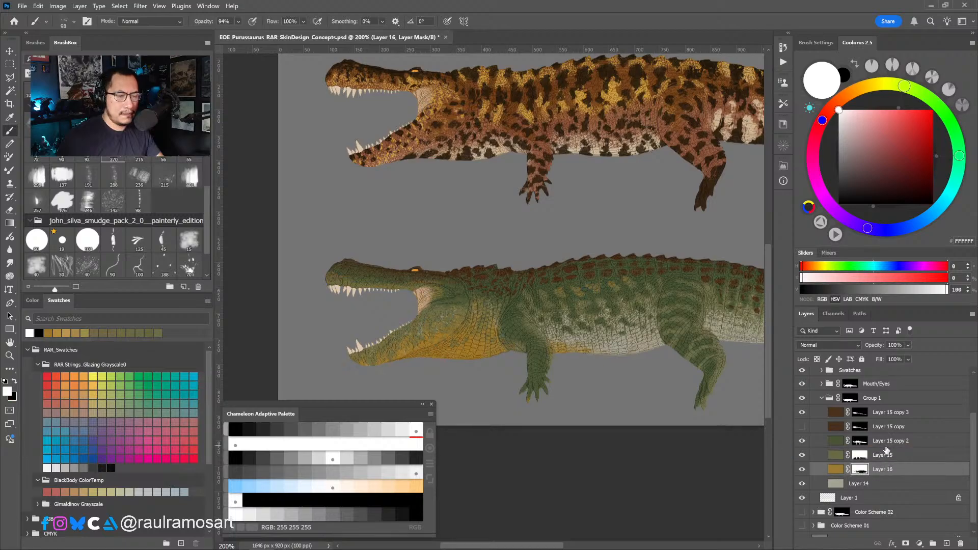
click(803, 456)
click(804, 458)
Paint black on Layer 16's mask to shorten the golden-brown strip on the belly behind the front leg.
key(x)
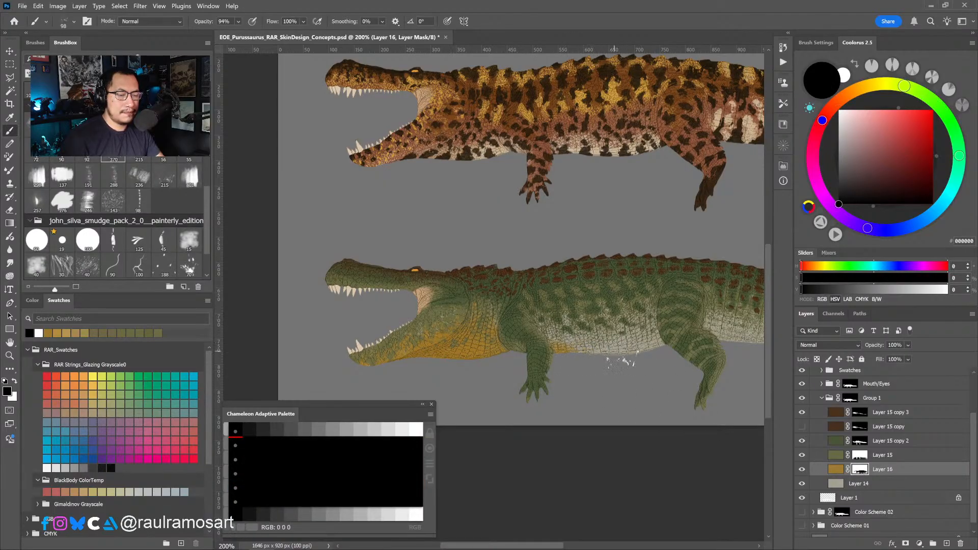
drag(588, 386, 624, 383)
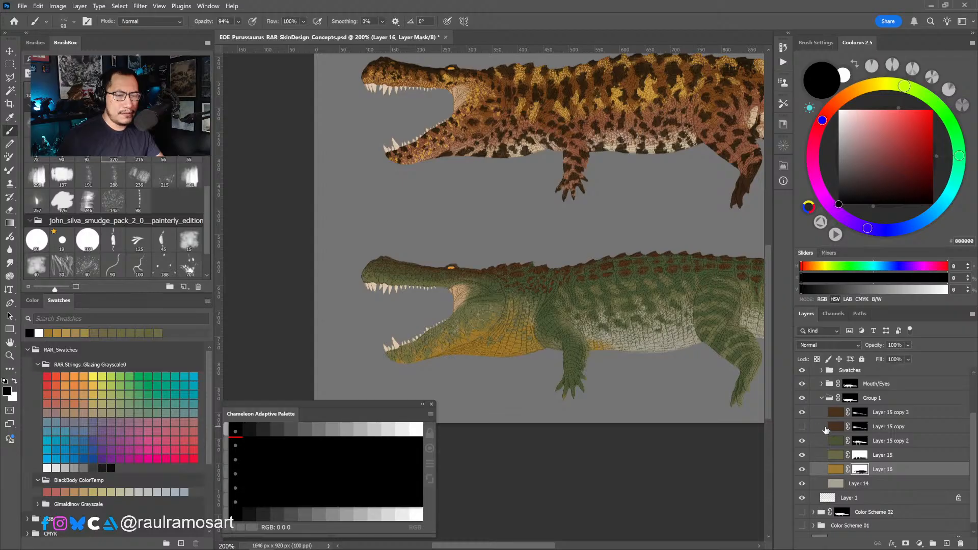
Compare the brown scutes of Layer 15 copy 3 and Layer 15 copy by toggling their visibility and the proof colors.
click(899, 431)
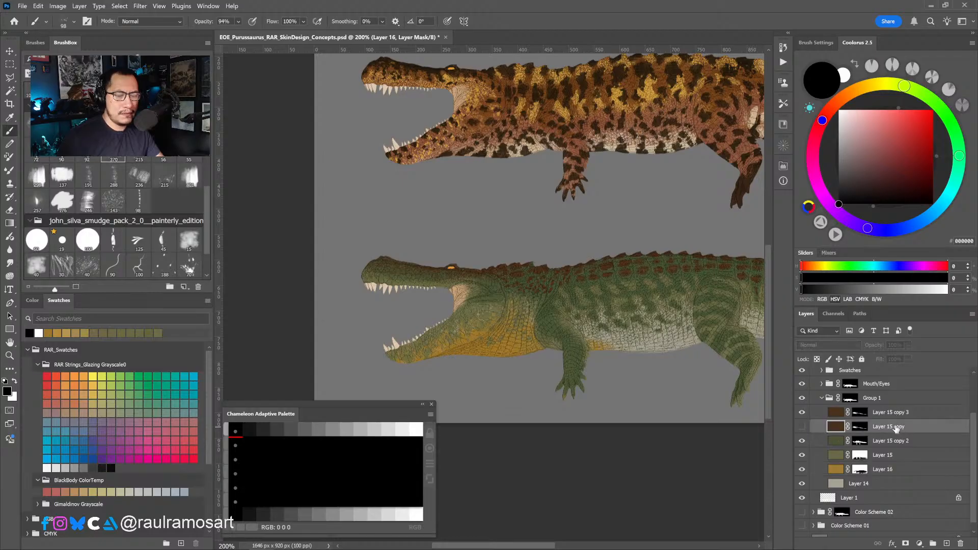
click(802, 412)
click(802, 427)
click(802, 428)
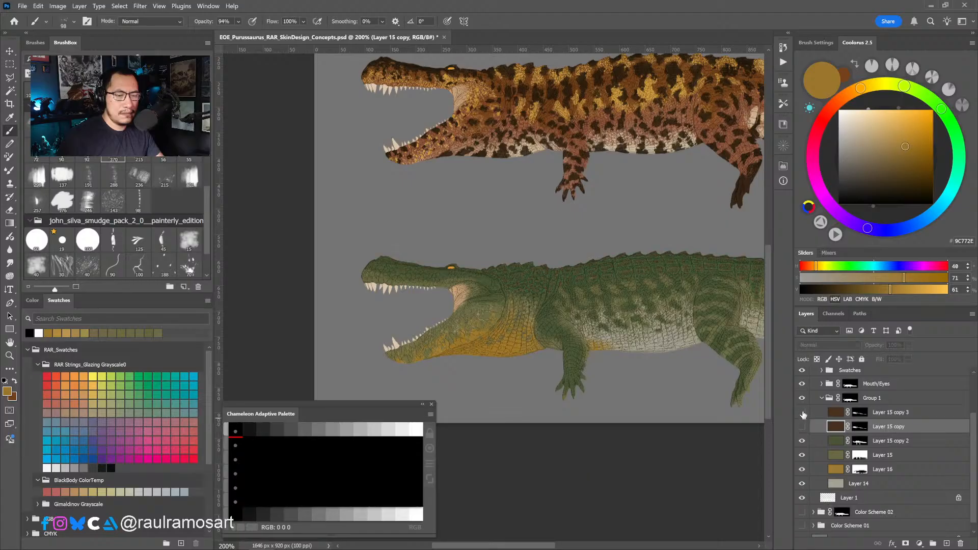
click(802, 413)
click(802, 413)
click(802, 427)
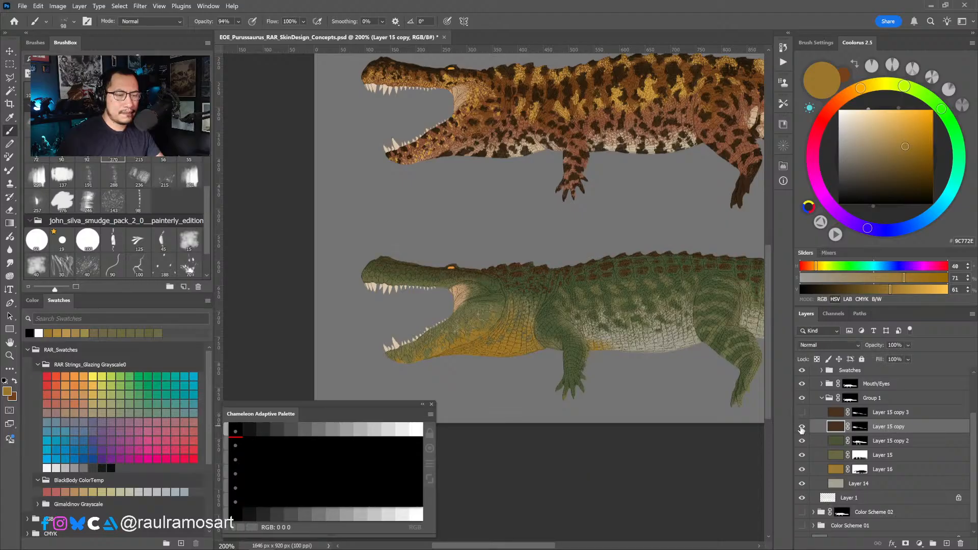
key(ctrl+y)
key(ctrl+y)
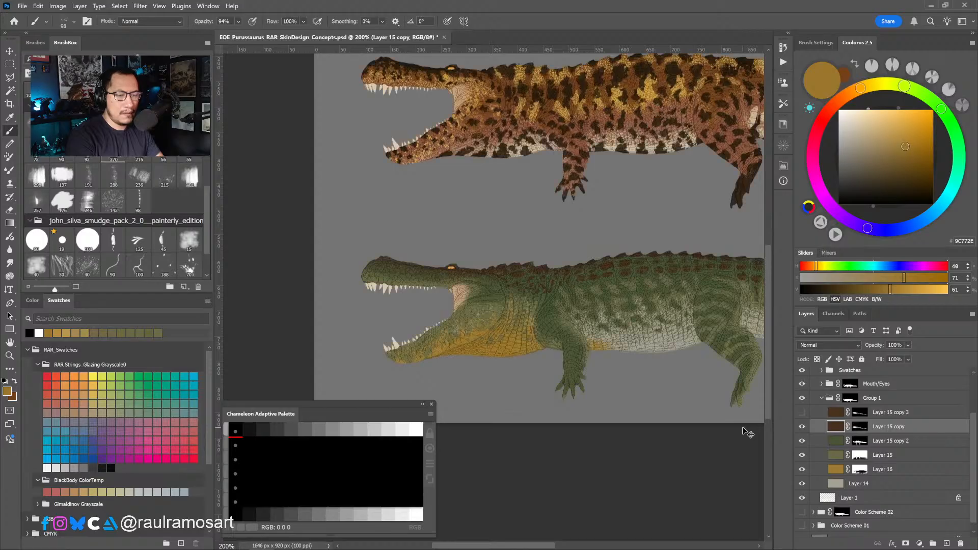
Keep Layer 15 copy 3 visible, recheck the scutes with proof colors, and delete Layer 15 copy.
click(803, 412)
click(802, 427)
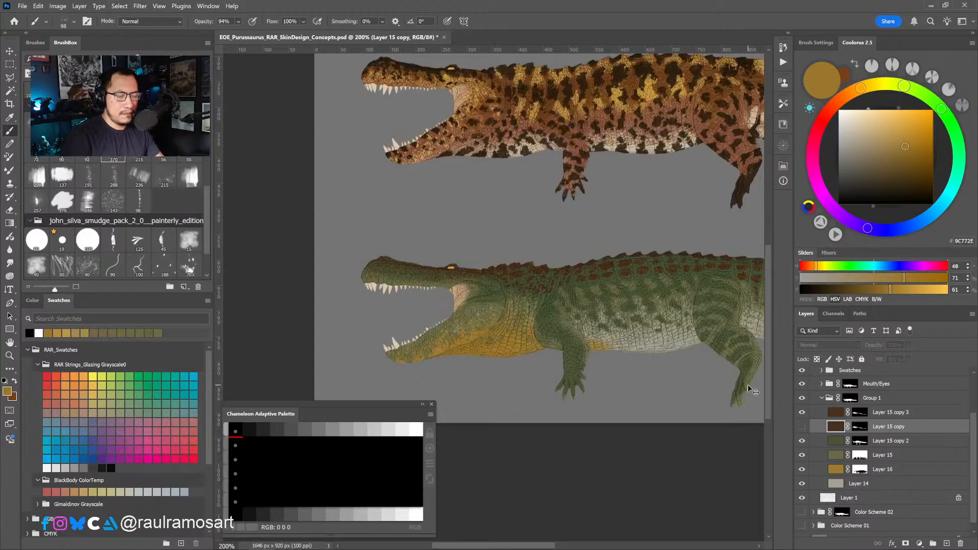
key(ctrl+y)
key(ctrl+y)
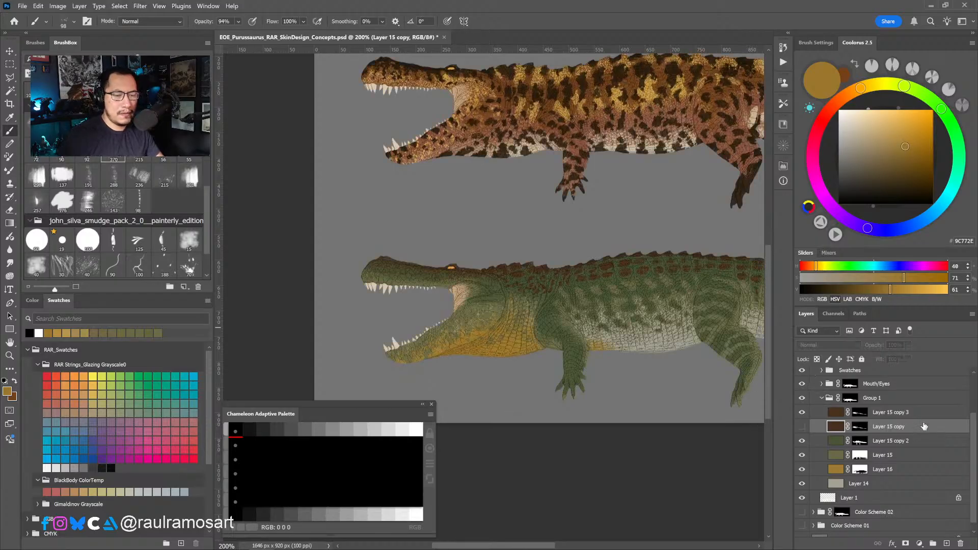
key(Delete)
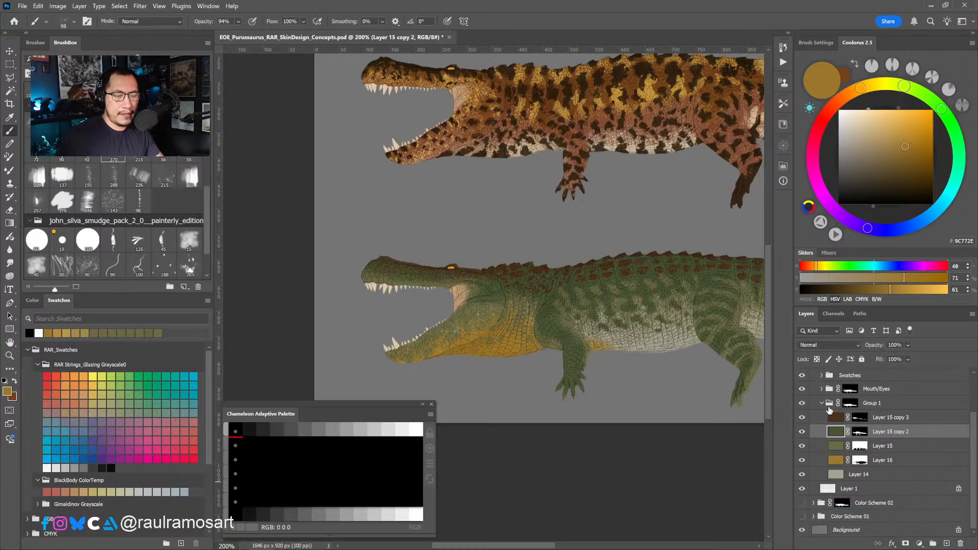
Target Layer 15 copy 3's mask, rotate the canvas to about -80° around the tail, and choose the Sampled Brush 17 30 brush.
drag(657, 406, 620, 401)
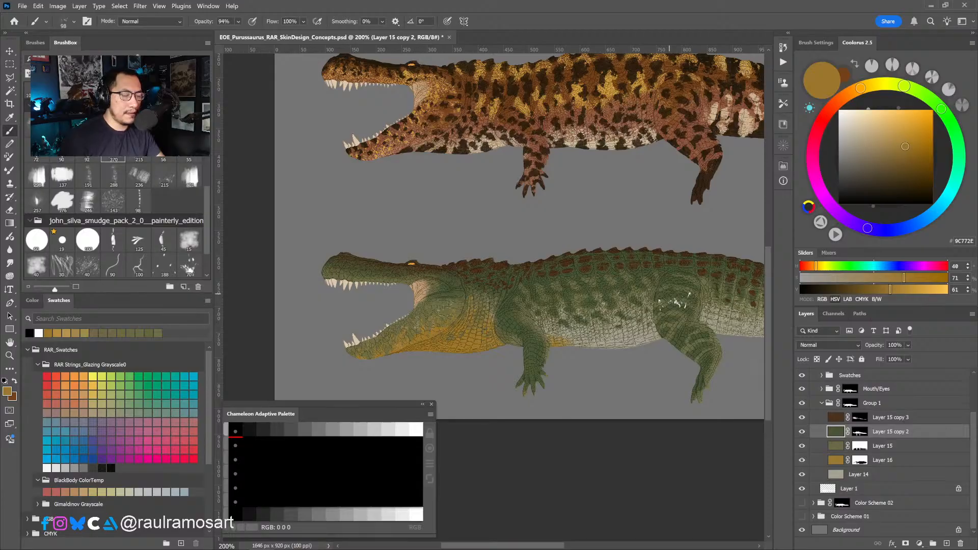
drag(550, 322, 408, 304)
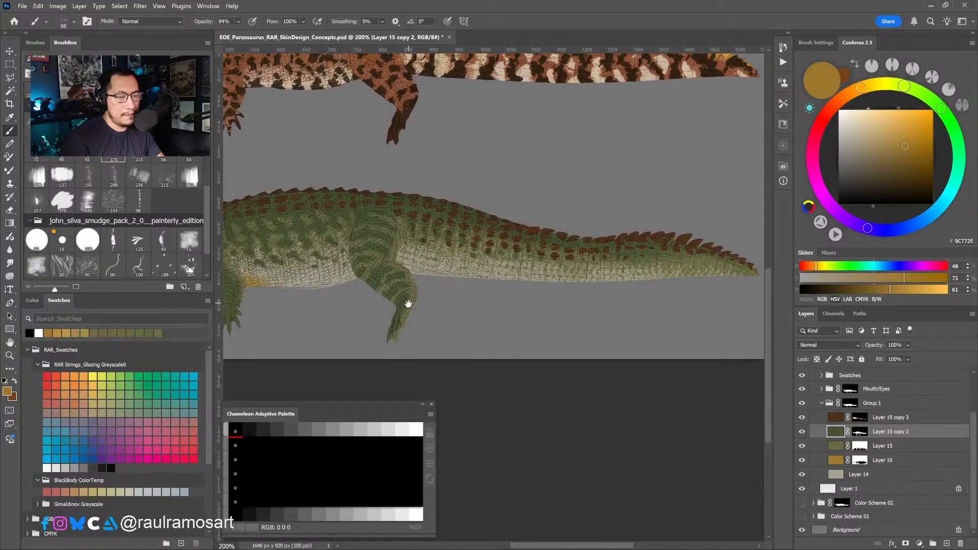
click(860, 419)
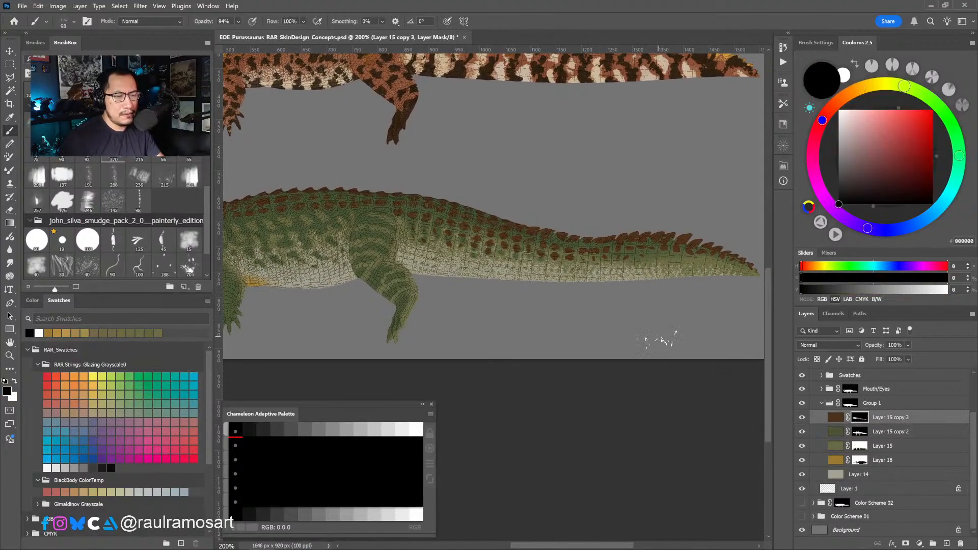
key(r)
drag(593, 395, 566, 228)
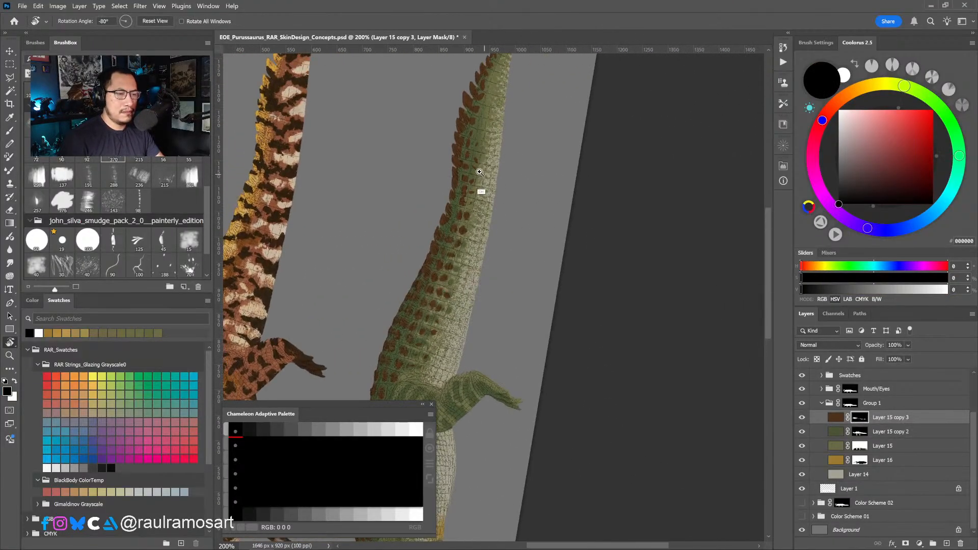
scroll(482, 190, up, 4)
drag(483, 200, 547, 307)
scroll(547, 306, up, 2)
key(b)
right_click(524, 282)
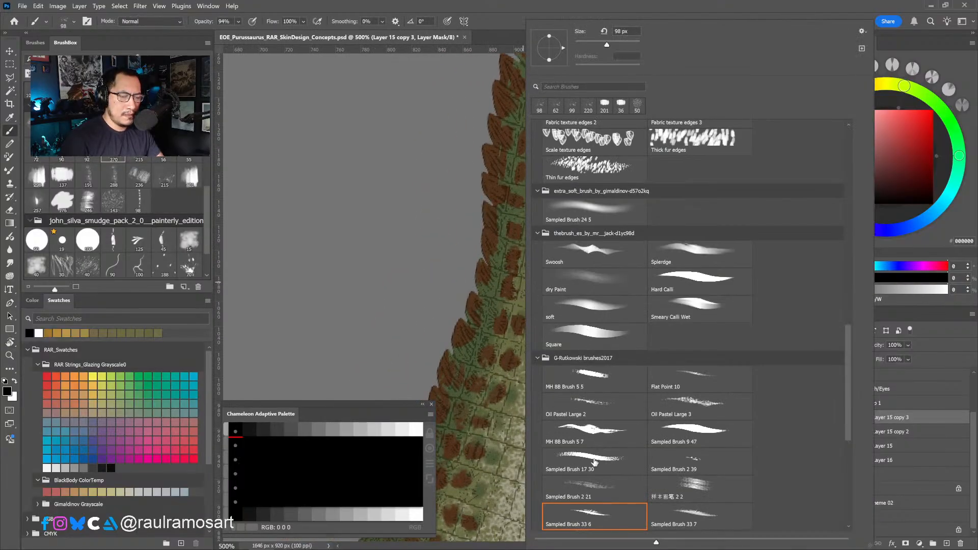
click(594, 462)
key(Return)
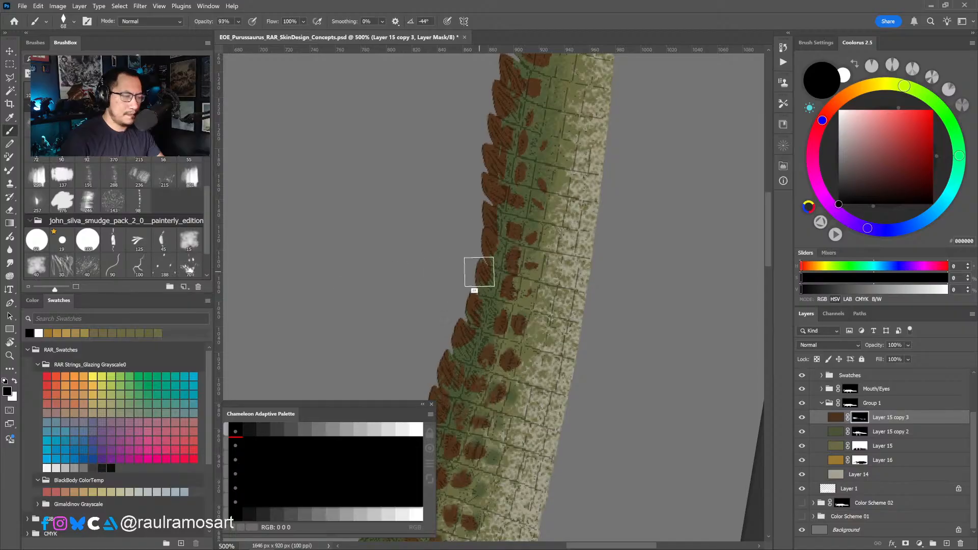
Paint white on Layer 15 copy 3's mask with a 27 px brush to fill in the brown scutes along the tail.
drag(479, 272, 470, 272)
key(x)
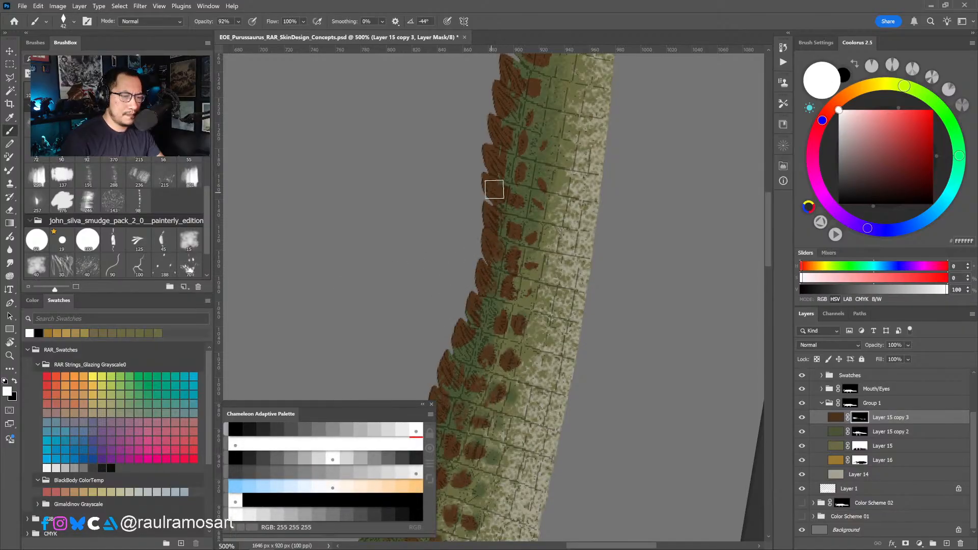
drag(513, 198, 497, 287)
drag(500, 284, 500, 299)
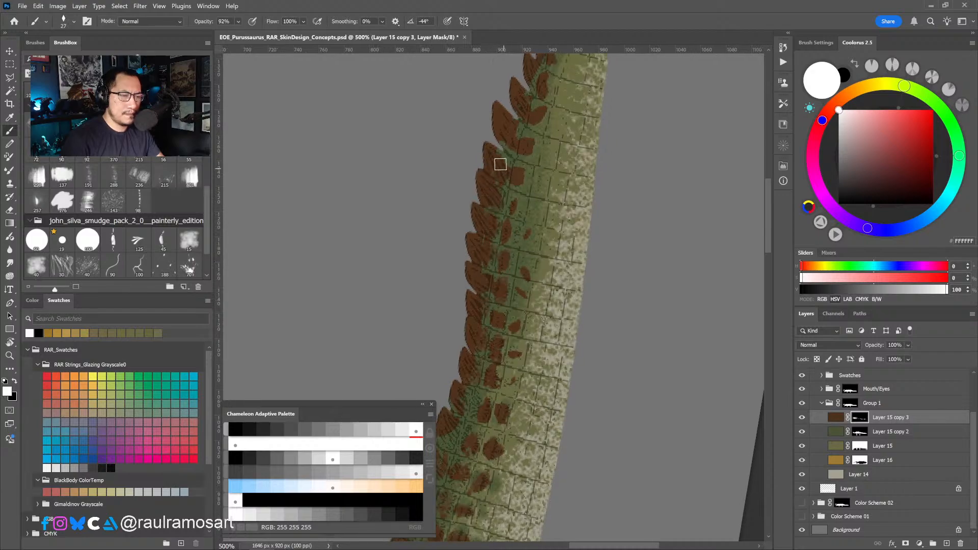
drag(508, 105, 508, 218)
key(x)
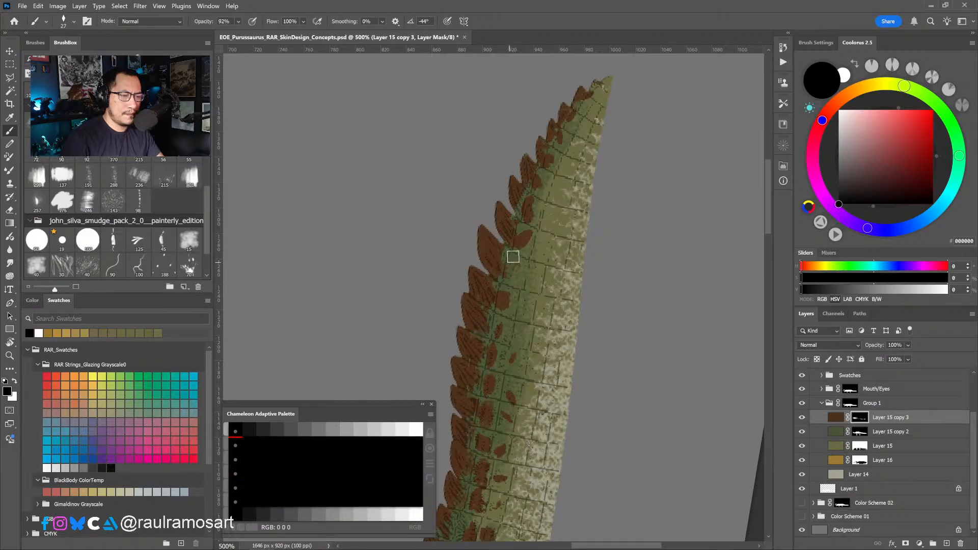
key(x)
mouse_move(516, 259)
mouse_down()
mouse_move(509, 292)
mouse_move(525, 304)
mouse_move(520, 345)
mouse_move(495, 376)
mouse_move(511, 388)
mouse_move(504, 433)
mouse_move(500, 332)
mouse_up()
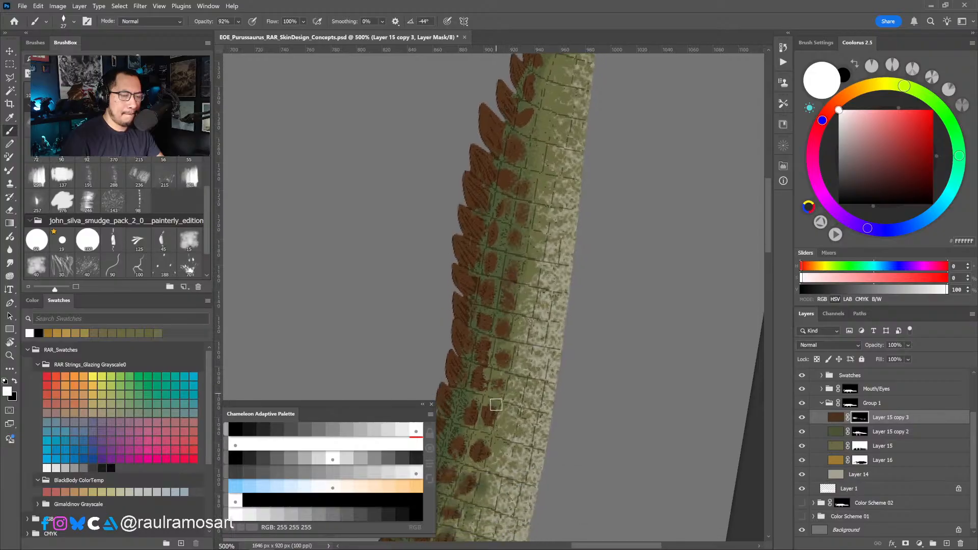
mouse_move(496, 405)
mouse_down()
mouse_move(485, 429)
mouse_move(508, 418)
mouse_move(501, 449)
mouse_move(523, 363)
mouse_move(545, 127)
mouse_move(554, 134)
mouse_move(541, 146)
mouse_move(531, 218)
mouse_up()
mouse_move(528, 181)
mouse_down()
mouse_move(536, 133)
mouse_move(525, 137)
mouse_move(545, 86)
mouse_move(500, 199)
mouse_move(467, 235)
mouse_move(568, 144)
mouse_up()
Paint white on Layer 15 copy 3's mask with a 22 px brush to fill the brown scutes along the back's outer edge.
alt+click(526, 210)
alt+click(525, 210)
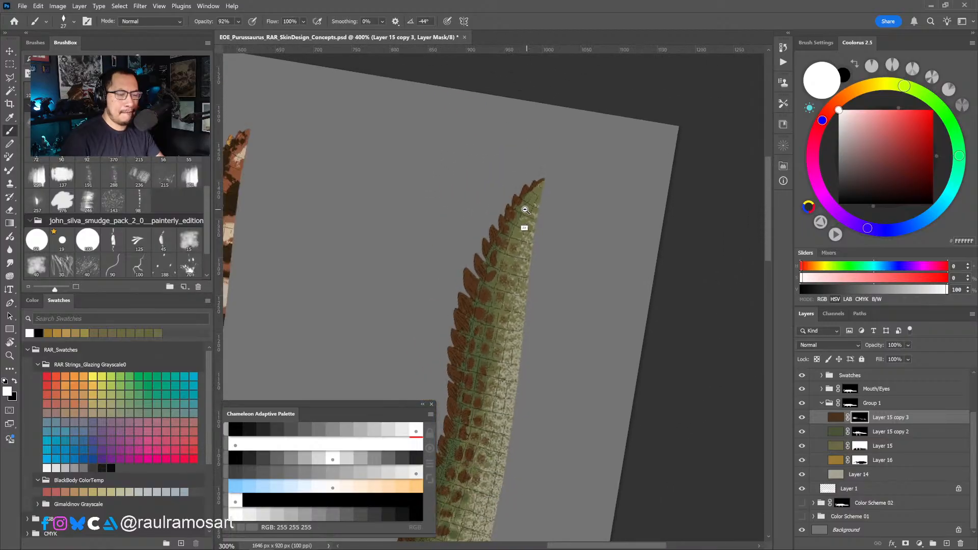
alt+click(526, 210)
alt+click(526, 210)
drag(539, 327, 586, 216)
ctrl+click(525, 228)
ctrl+click(525, 228)
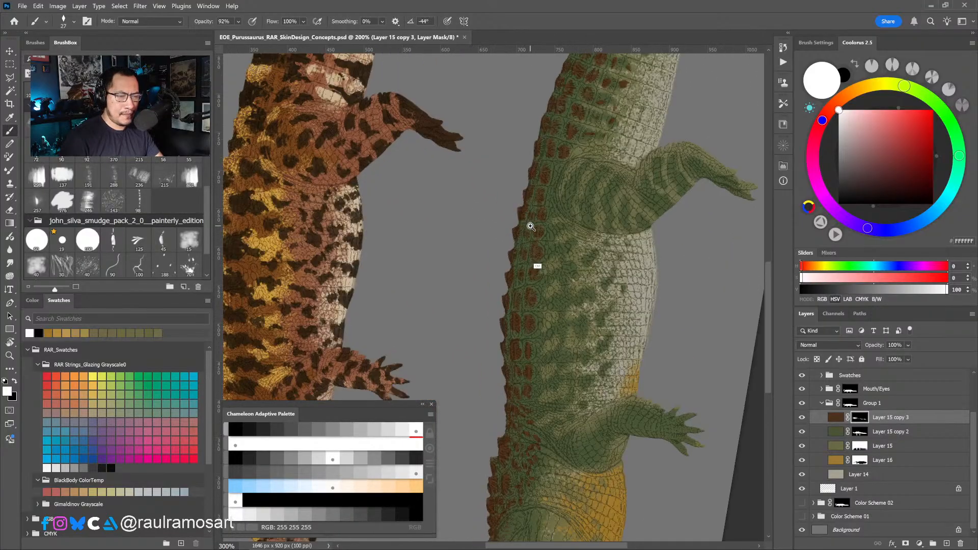
ctrl+click(556, 185)
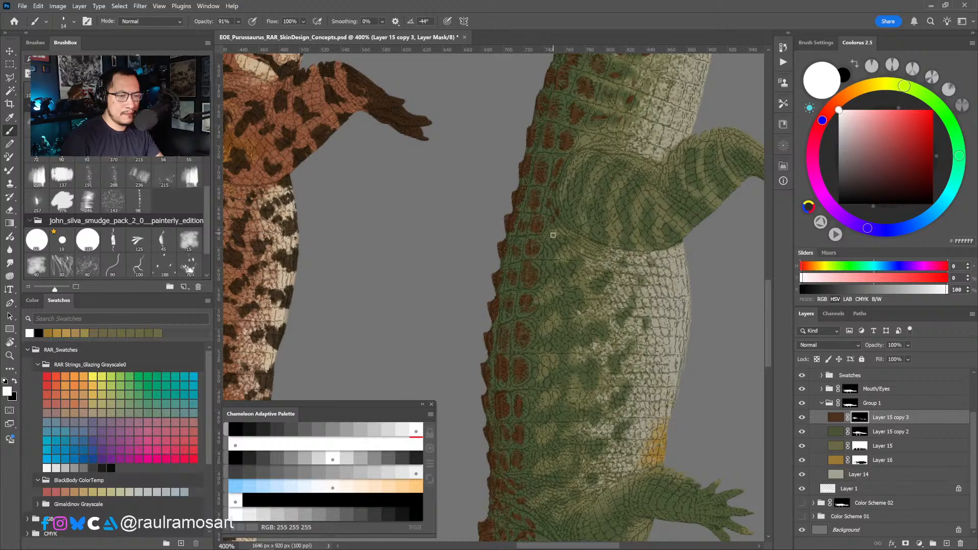
mouse_move(531, 252)
mouse_down()
mouse_move(519, 243)
mouse_move(505, 257)
mouse_up()
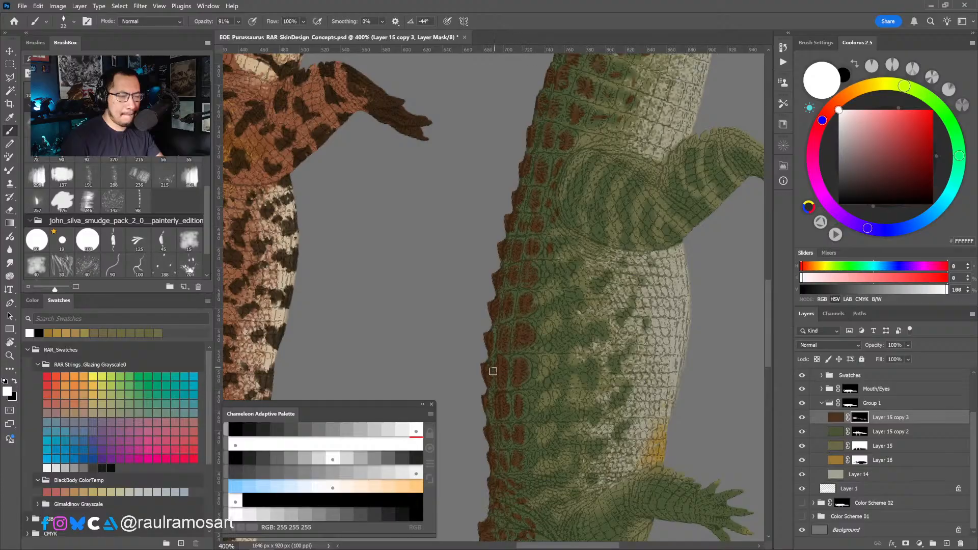
scroll(519, 399, down, 4)
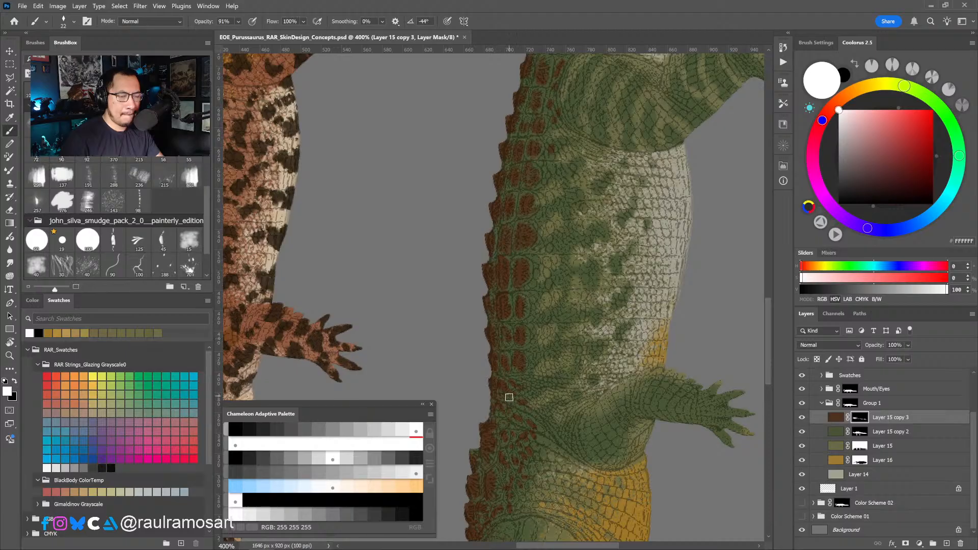
scroll(507, 423, down, 4)
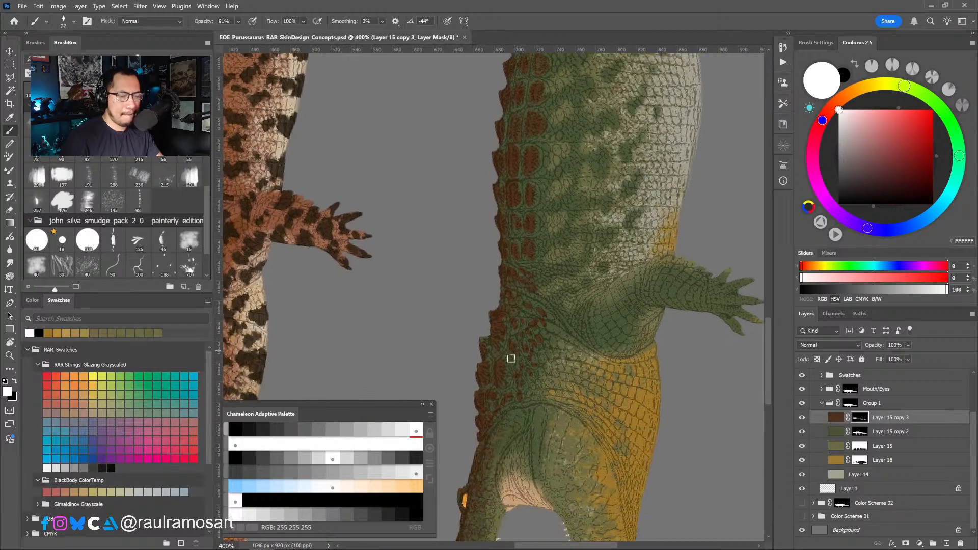
scroll(509, 356, down, 4)
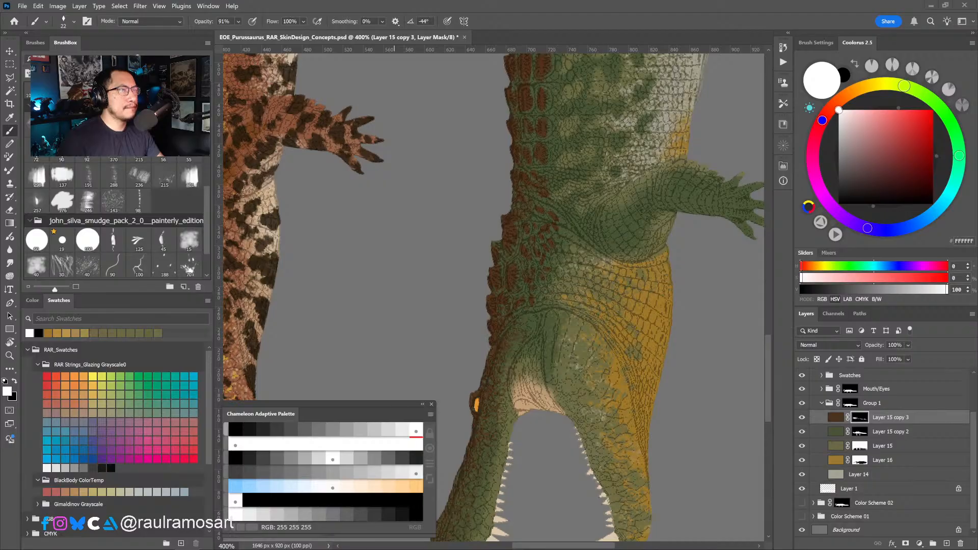
Paint black on Layer 15's mask with the 22 px brush to reveal the paler colors along the cheek and lower jaw.
drag(596, 368, 576, 318)
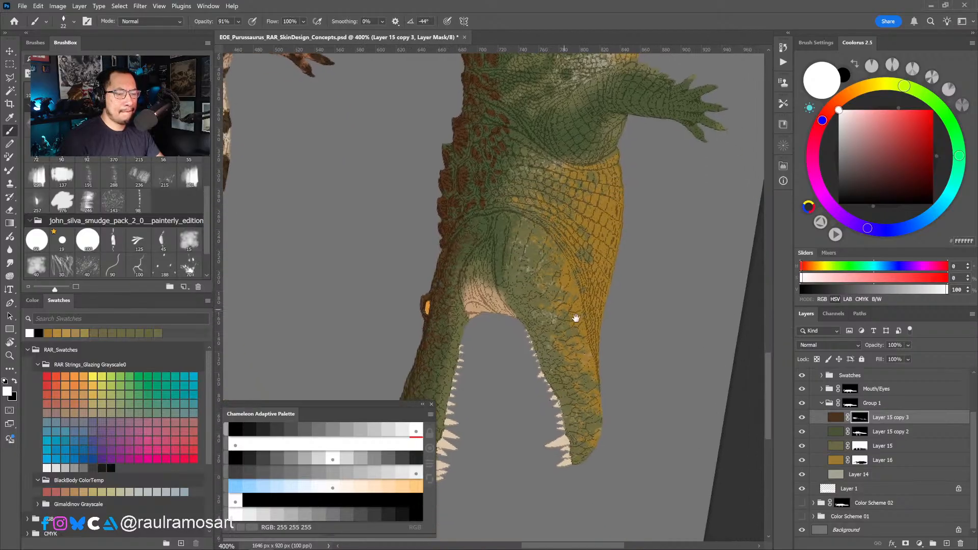
click(838, 476)
click(860, 447)
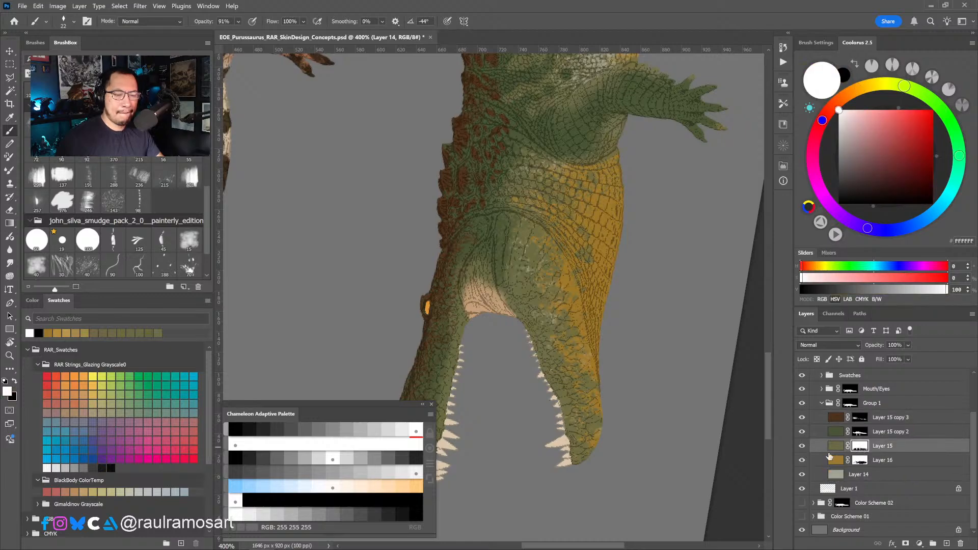
key(d)
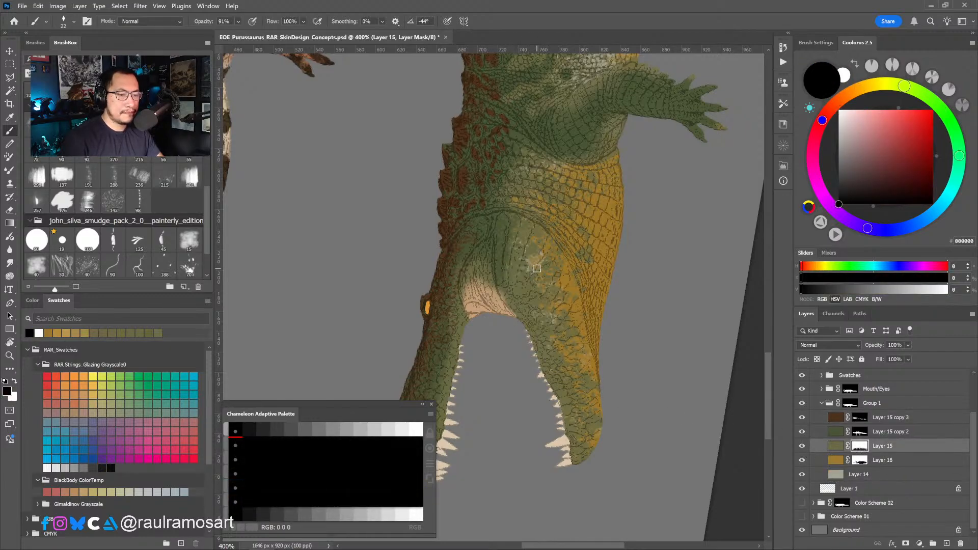
mouse_move(536, 261)
mouse_down()
mouse_move(513, 312)
mouse_move(541, 248)
mouse_move(527, 233)
mouse_move(518, 243)
mouse_move(528, 225)
mouse_move(517, 247)
mouse_up()
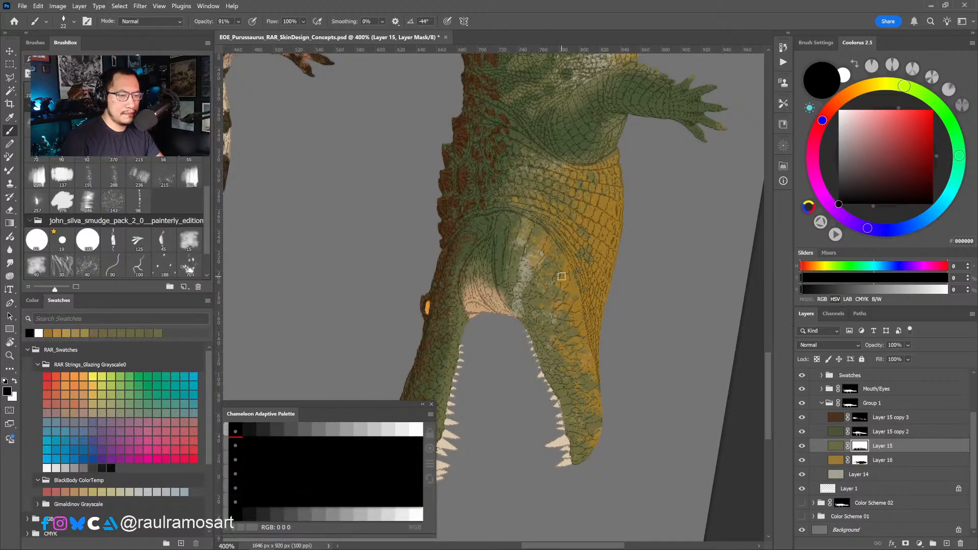
mouse_move(552, 317)
mouse_down()
mouse_move(559, 298)
mouse_move(546, 312)
mouse_move(549, 293)
mouse_move(532, 340)
mouse_move(538, 347)
mouse_move(547, 315)
mouse_move(559, 339)
mouse_move(564, 328)
mouse_move(541, 376)
mouse_move(574, 366)
mouse_move(554, 397)
mouse_move(581, 346)
mouse_move(632, 416)
mouse_move(605, 385)
mouse_up()
Rotate the canvas so the open jaws point upward and brush black on Layer 15's mask along the upper jaw's tooth line.
key(r)
mouse_move(655, 343)
mouse_down()
mouse_move(492, 288)
mouse_move(579, 328)
mouse_move(498, 295)
mouse_move(498, 258)
mouse_up()
key(b)
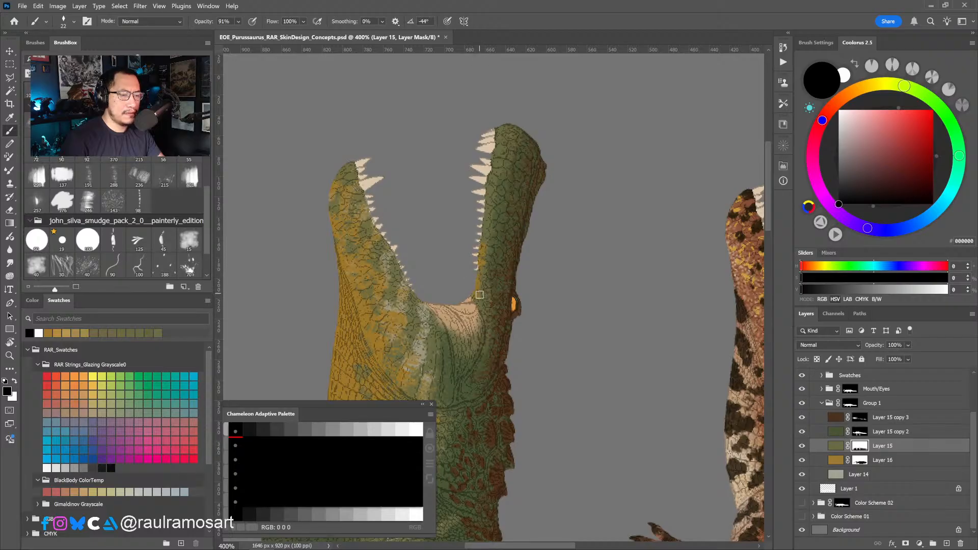
Group Layer 15 and Layer 16 and add a white layer mask to the new group.
shift+click(874, 460)
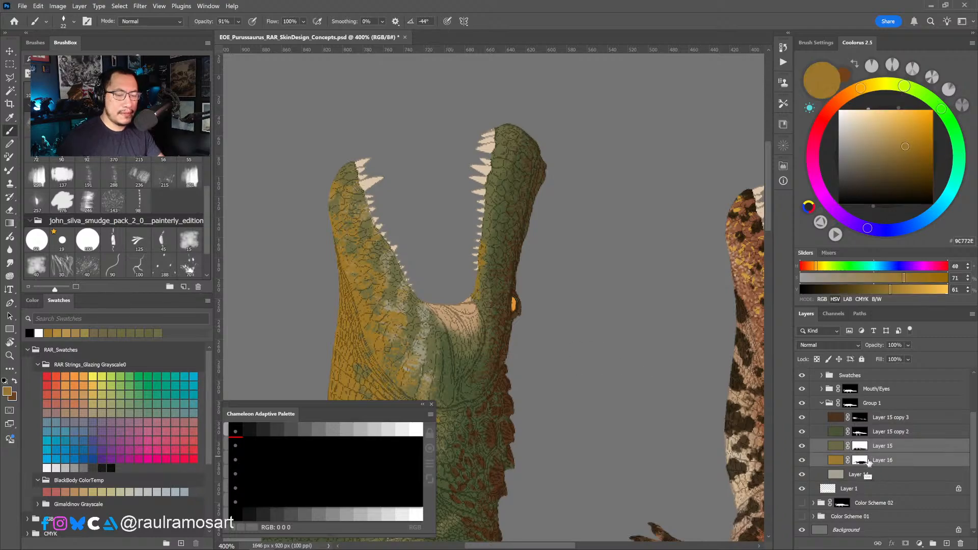
key(ctrl+g)
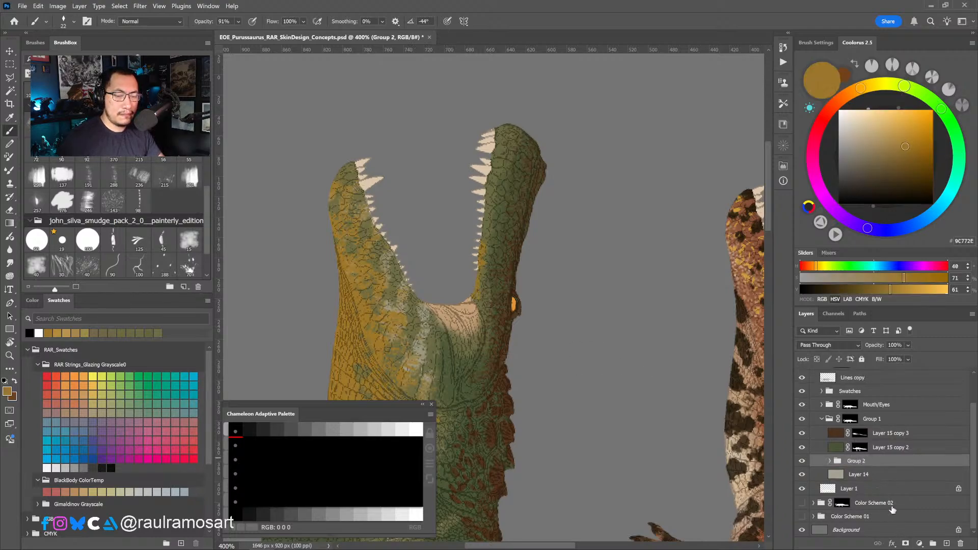
key(d)
click(905, 543)
Paint black on the Group 2 mask along the lower jaw's tooth line and at the upper snout tip to reveal the pale base color.
key(x)
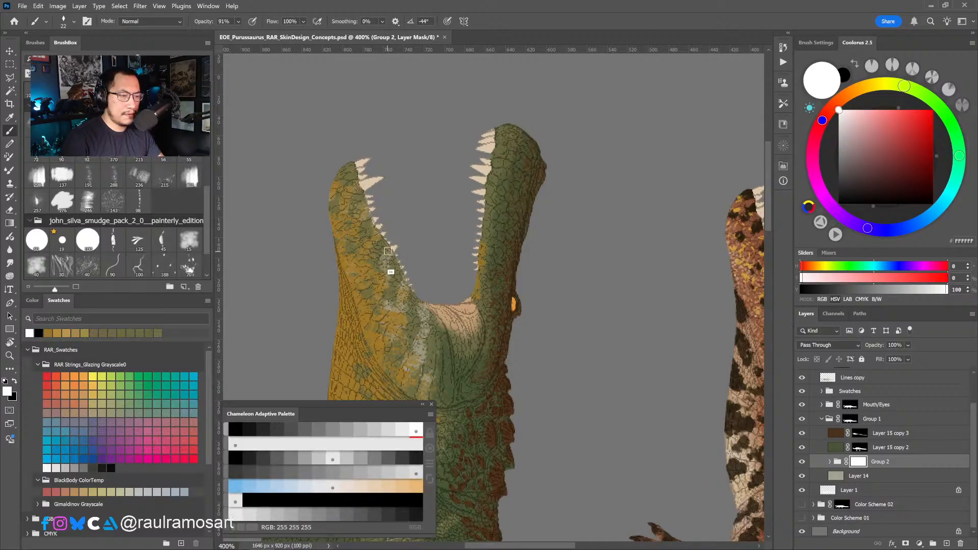
key(x)
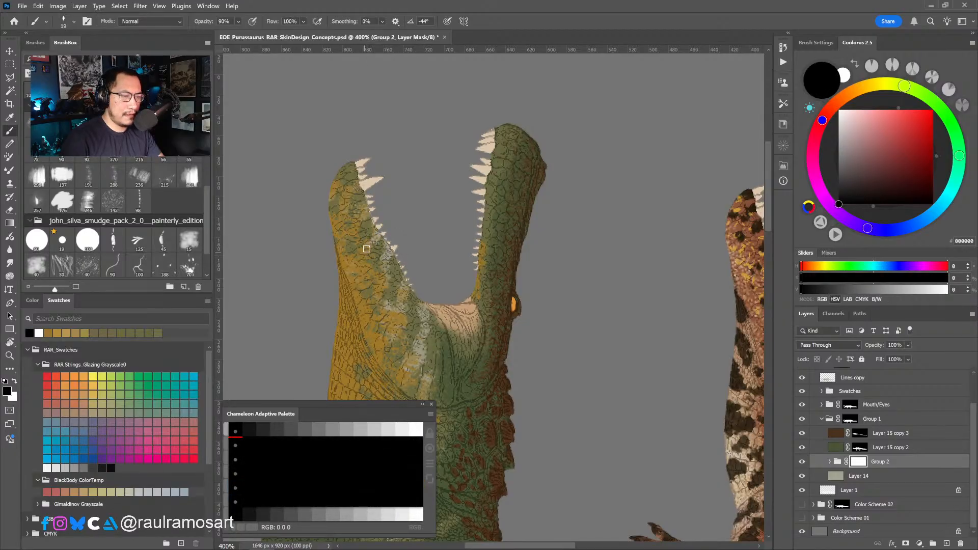
mouse_move(367, 208)
mouse_down()
mouse_move(357, 226)
mouse_move(365, 208)
mouse_up()
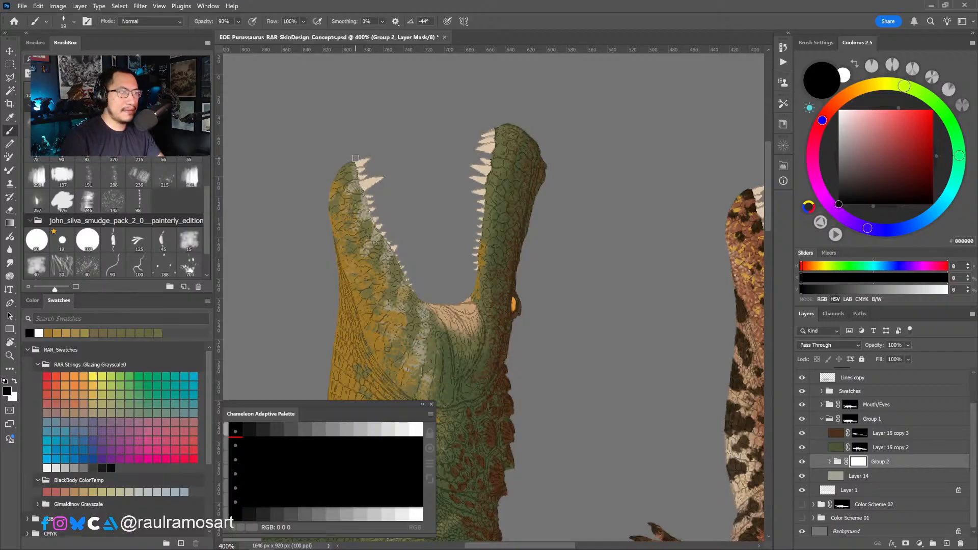
drag(354, 175, 355, 166)
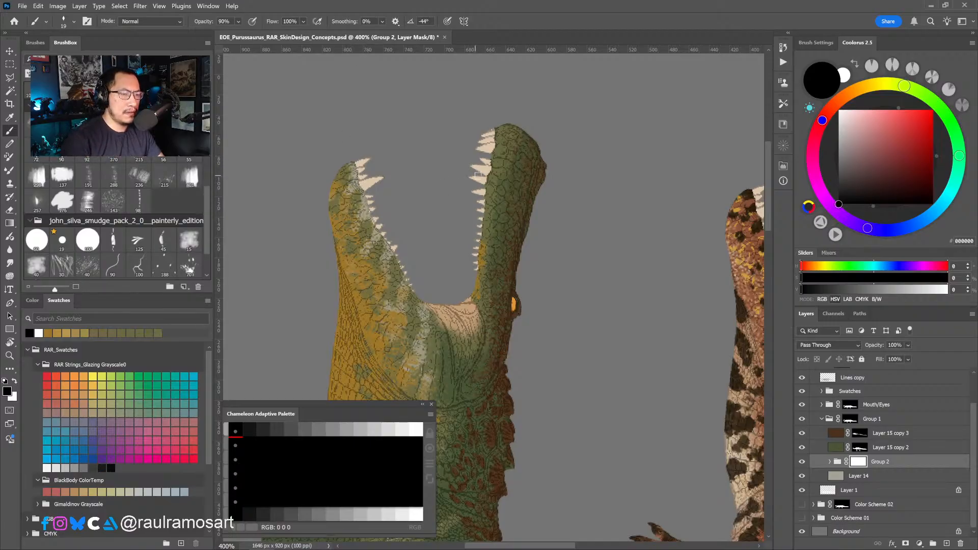
drag(493, 155, 498, 141)
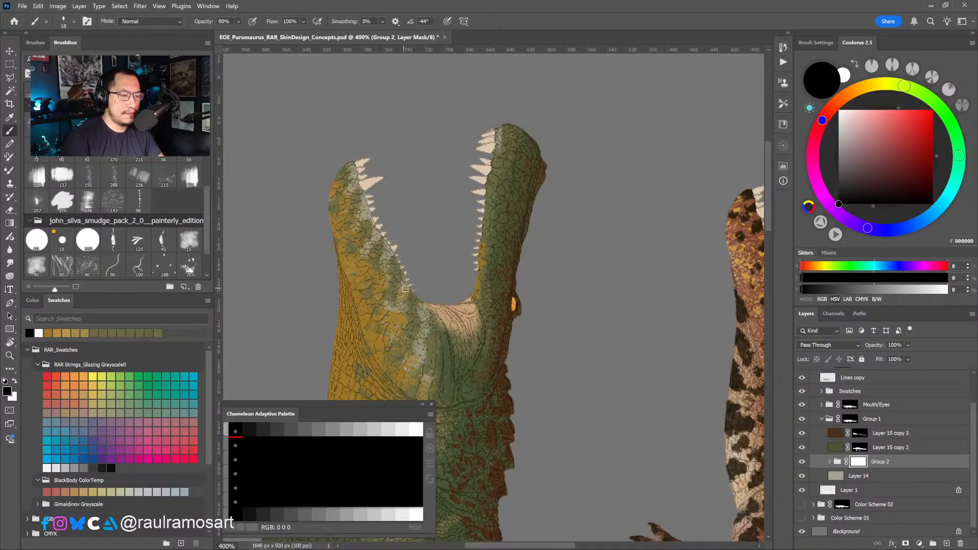
drag(406, 288, 404, 294)
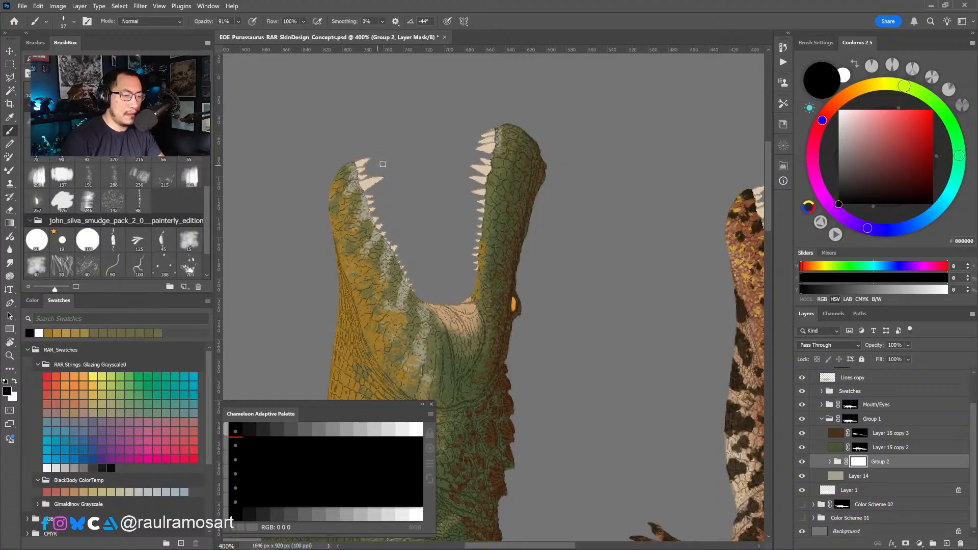
drag(430, 322, 431, 315)
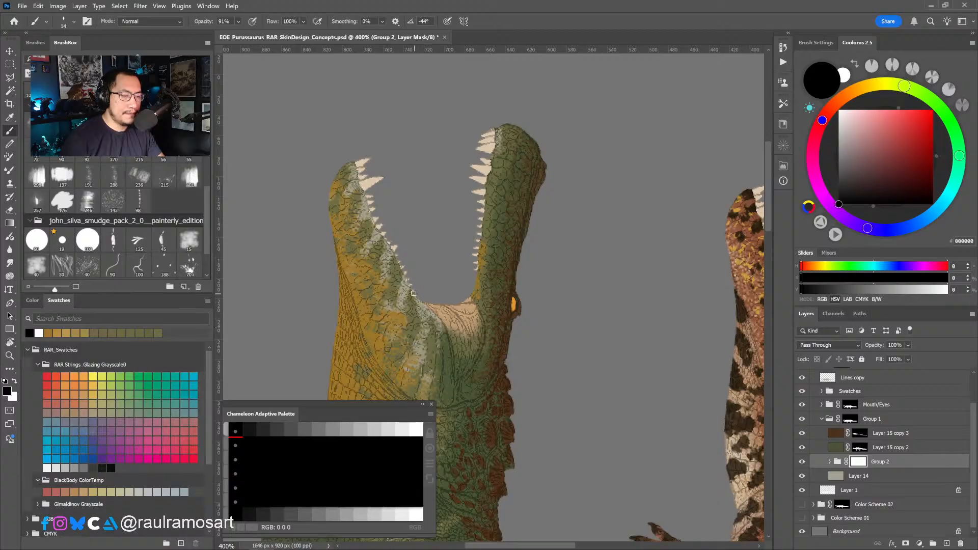
Refine the pale patches near the back of the lower jaw's tooth line with alternating white and black strokes on the group mask.
key(x)
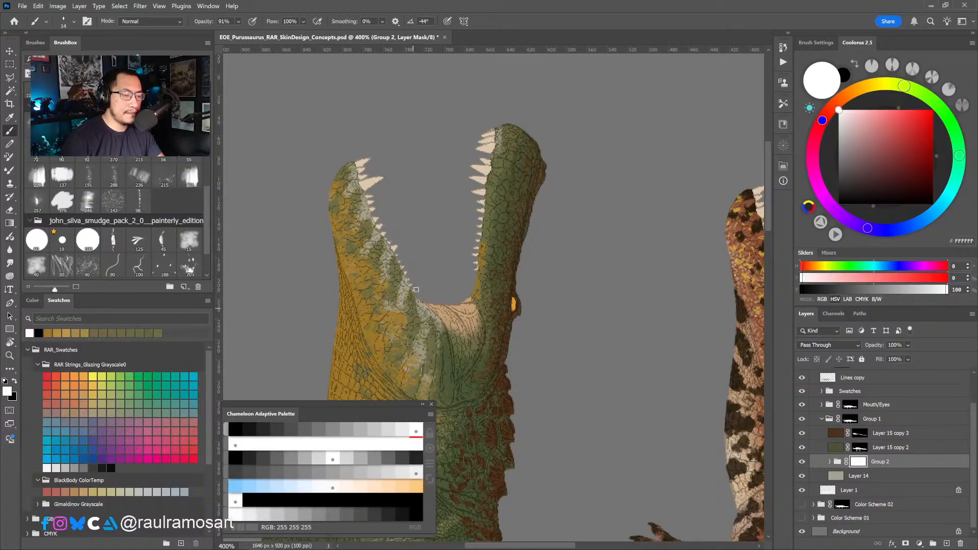
key(x)
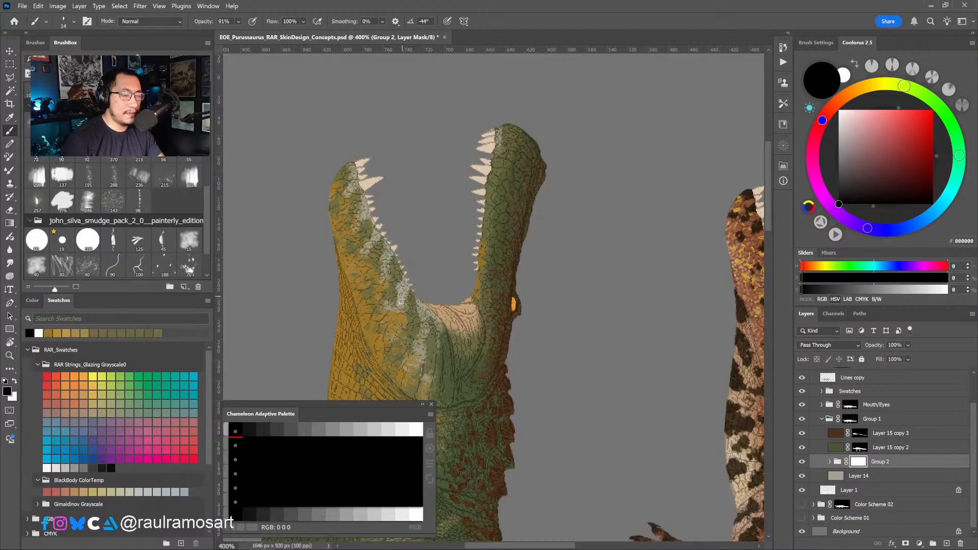
key(x)
key(x)
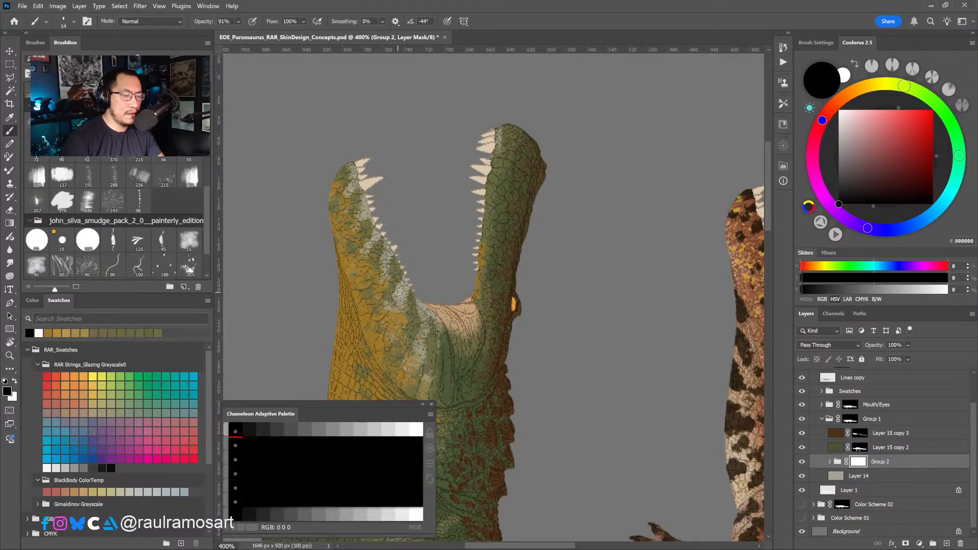
key(x)
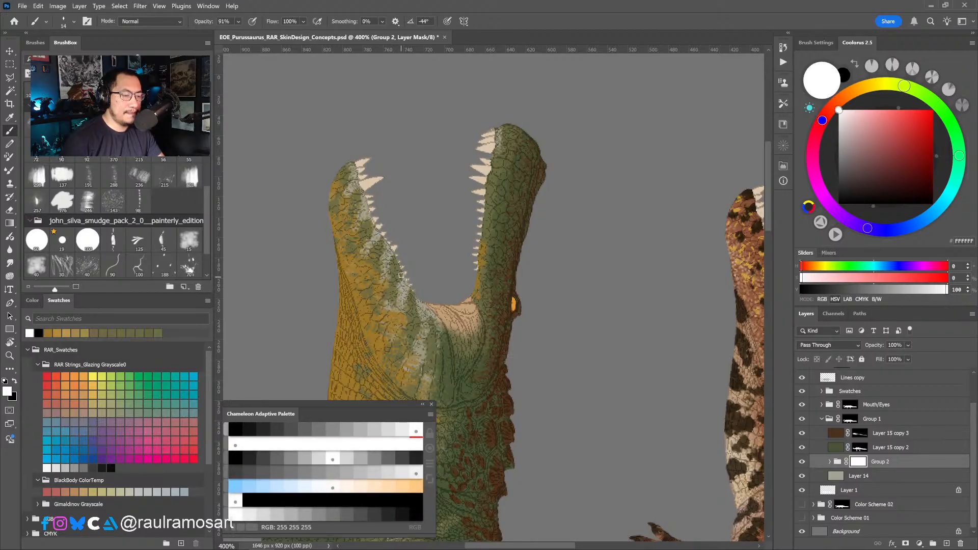
key(x)
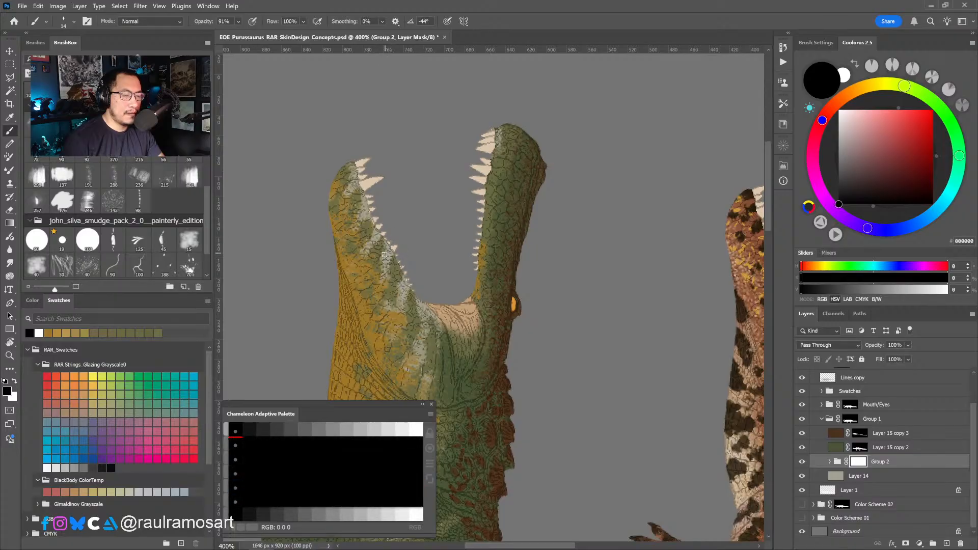
Paint black on the Group 2 mask along the upper jaw's tooth line up to the mouth corner, revealing pale scales.
key(r)
drag(484, 285, 553, 292)
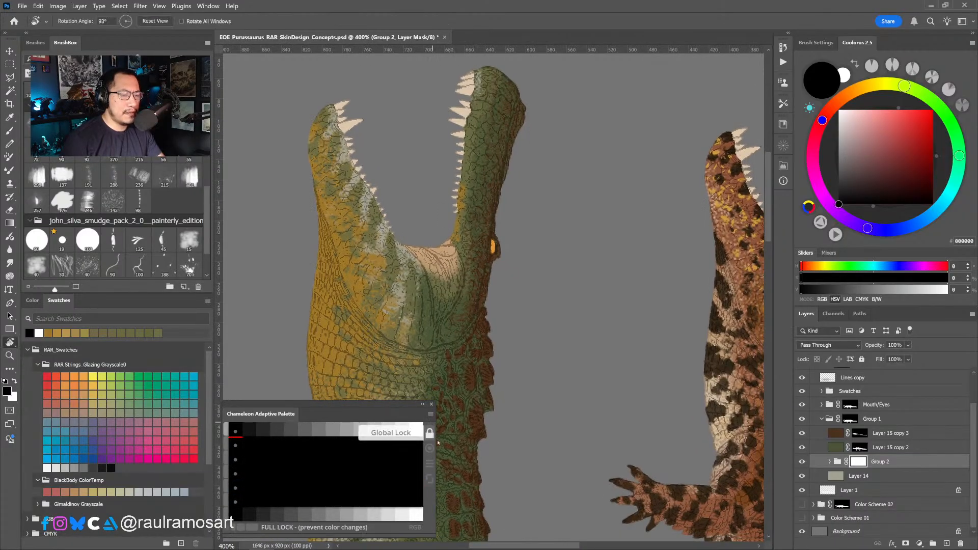
drag(525, 345, 595, 248)
key(b)
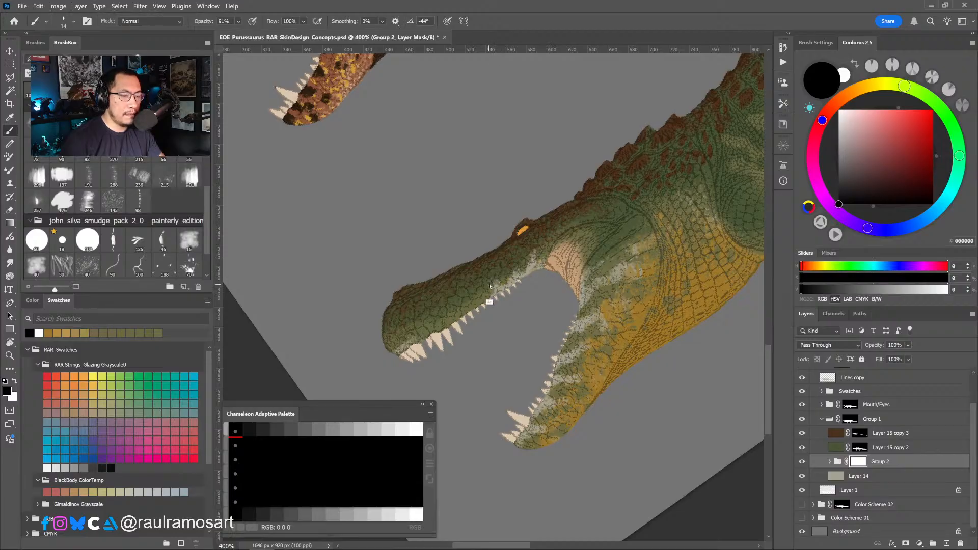
key(bracketright)
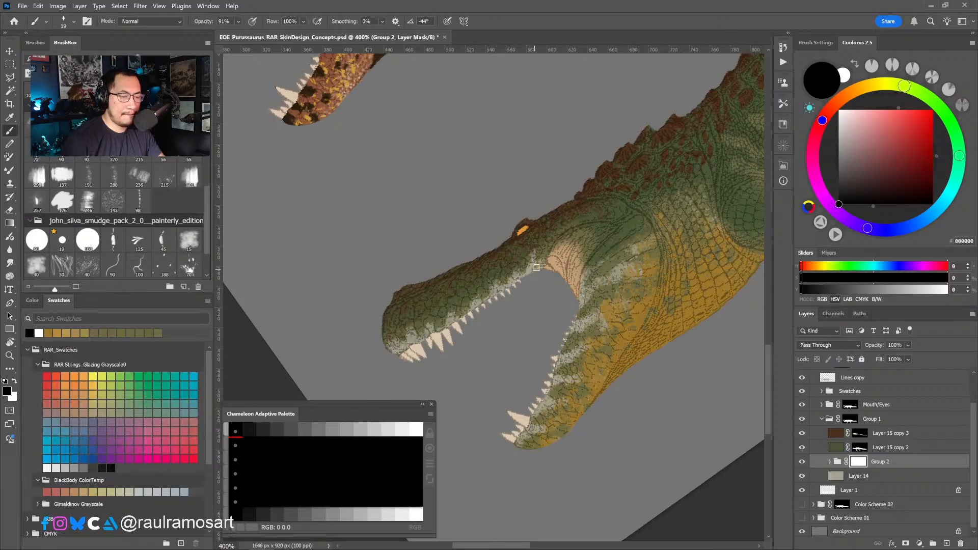
drag(522, 294, 502, 305)
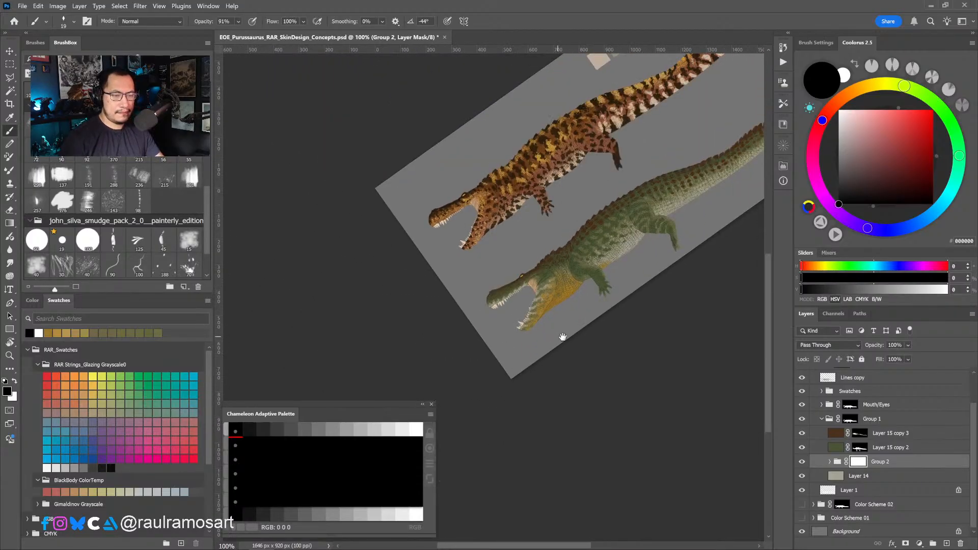
Duplicate the brown fill layer Layer 15 copy 3 together with its mask.
drag(563, 338, 525, 338)
drag(514, 285, 526, 318)
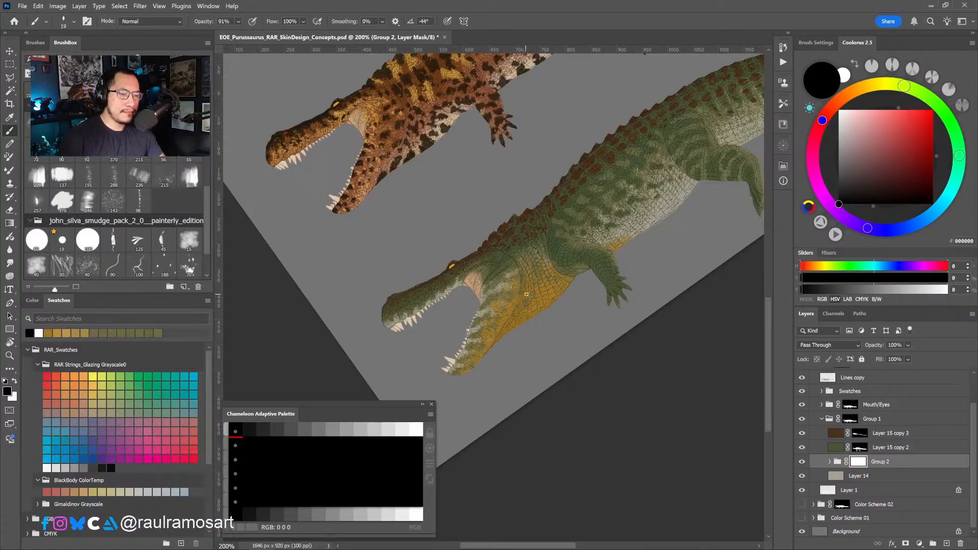
click(889, 433)
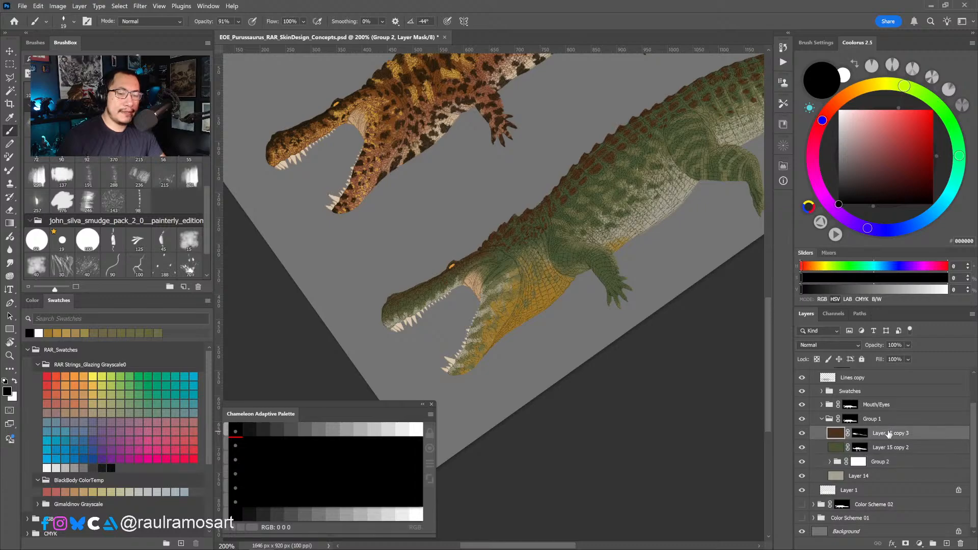
click(802, 433)
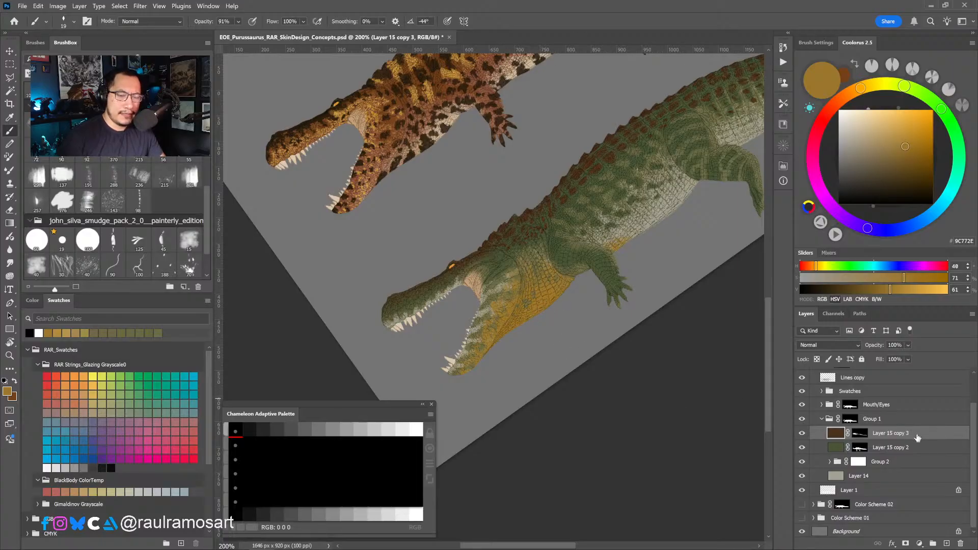
drag(927, 438, 947, 544)
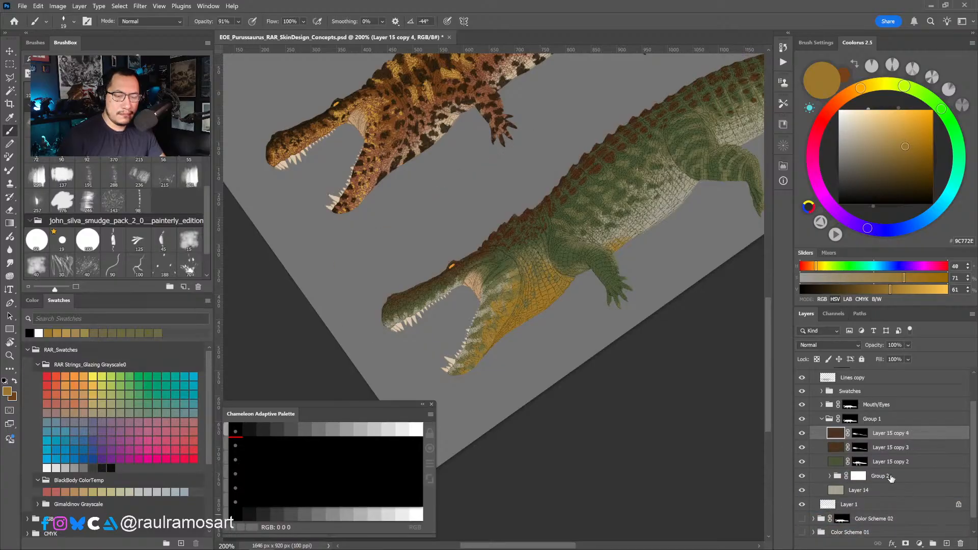
Darken the duplicated brown layer with Hue/Saturation, using Saturation +9 and Lightness -24.
key(ctrl+u)
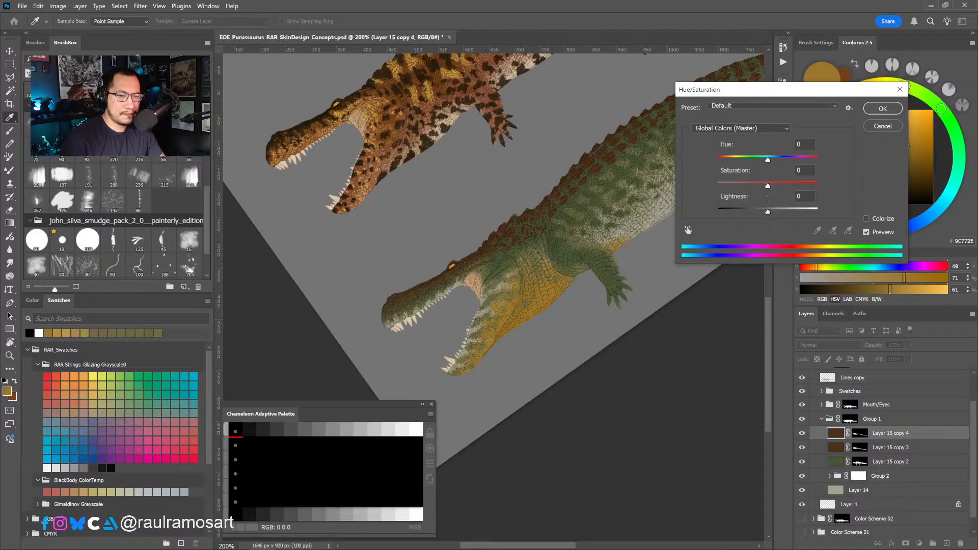
mouse_move(768, 211)
mouse_down()
mouse_move(748, 213)
mouse_move(773, 186)
mouse_move(759, 212)
mouse_up()
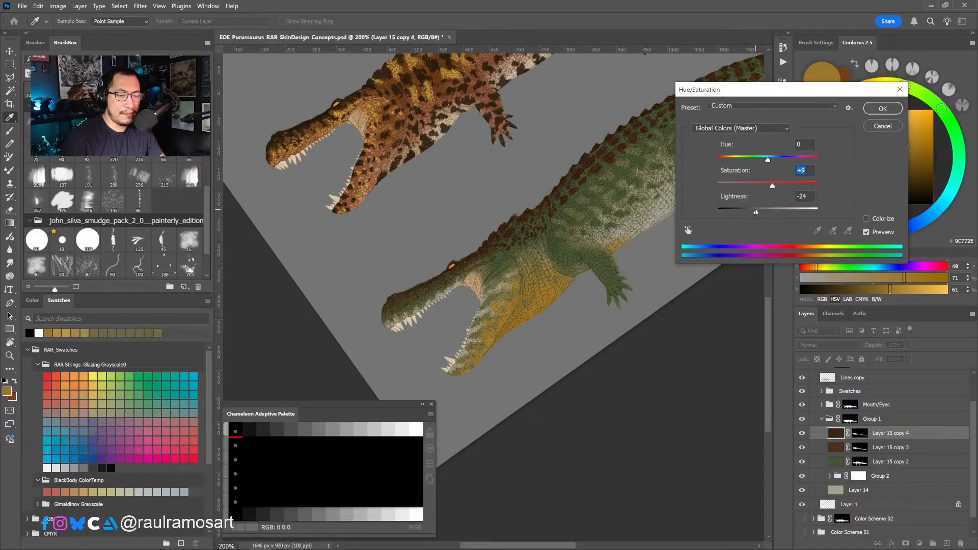
click(883, 108)
Fill the mask of Layer 15 copy 4 with black to hide the dark brown color.
click(860, 433)
key(d)
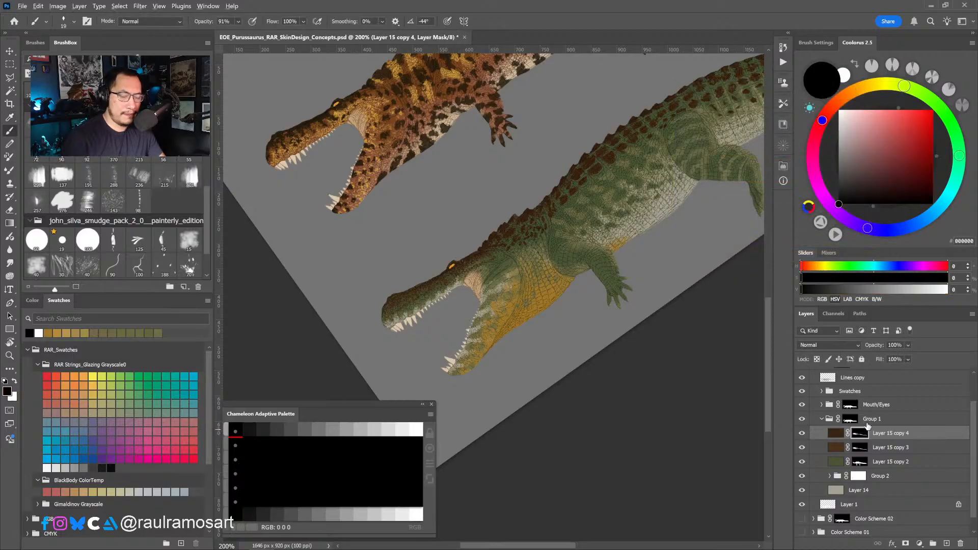
key(ctrl+BackSpace)
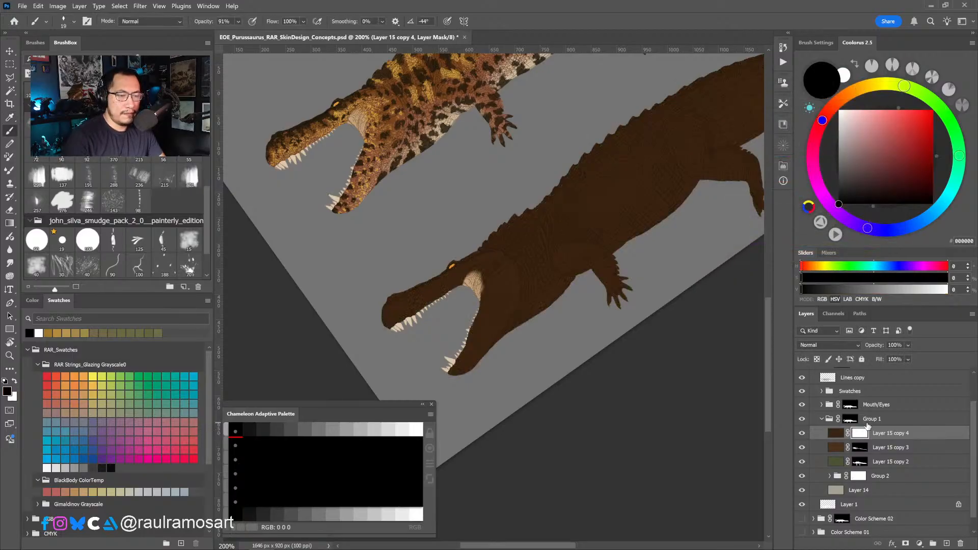
key(alt+BackSpace)
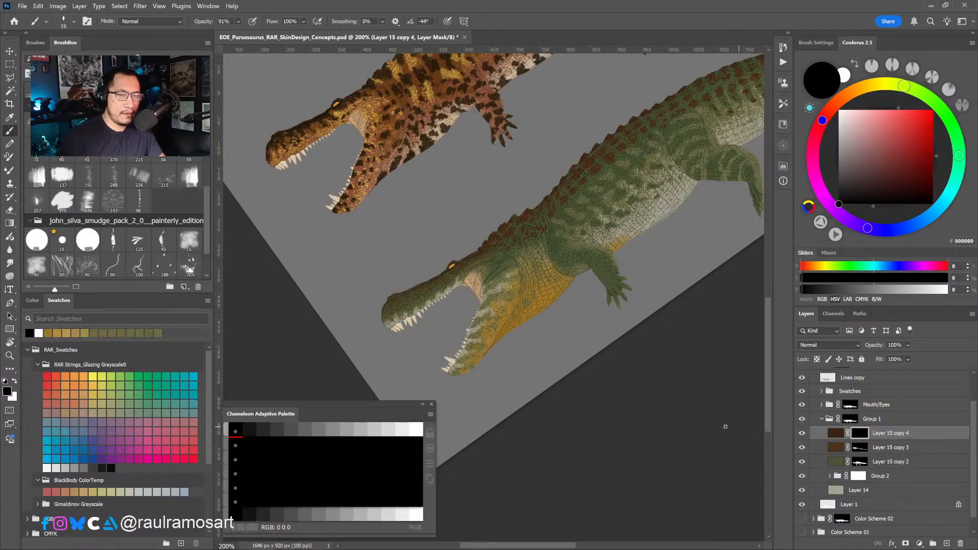
Paint white on the Layer 15 copy 4 mask to add dark brown stripes and spots across the yellow throat.
scroll(555, 394, up, 1)
drag(564, 389, 543, 406)
key(r)
key(b)
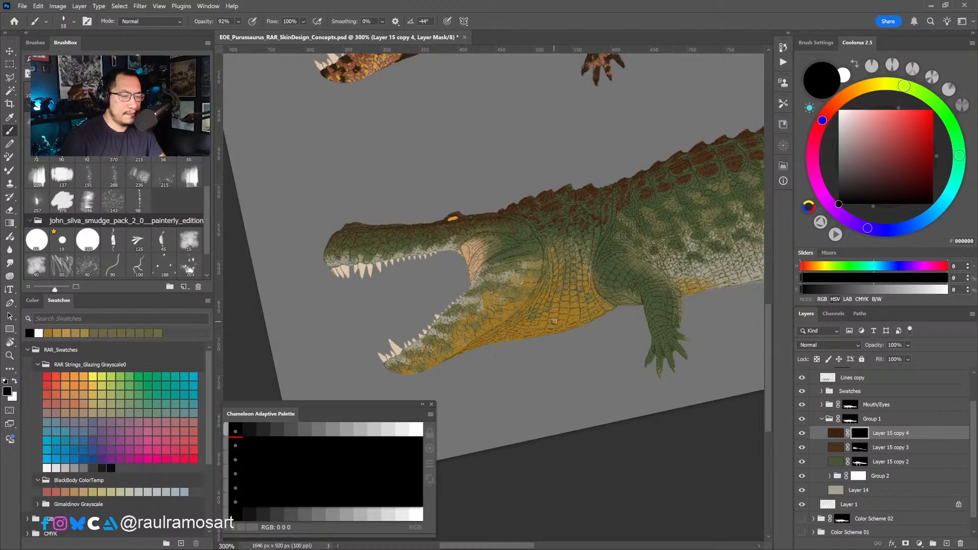
key(x)
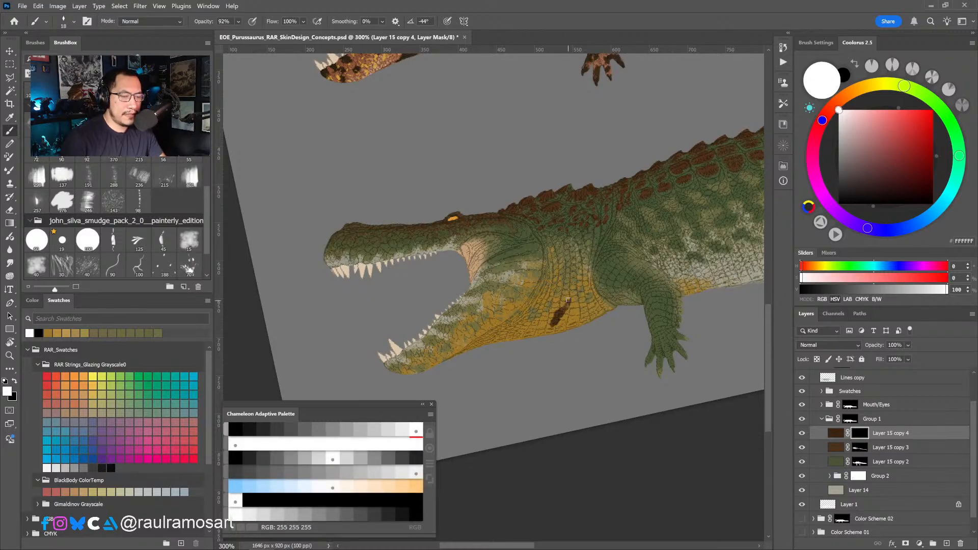
mouse_move(569, 303)
mouse_down()
mouse_move(571, 286)
mouse_move(558, 326)
mouse_move(542, 337)
mouse_move(578, 322)
mouse_up()
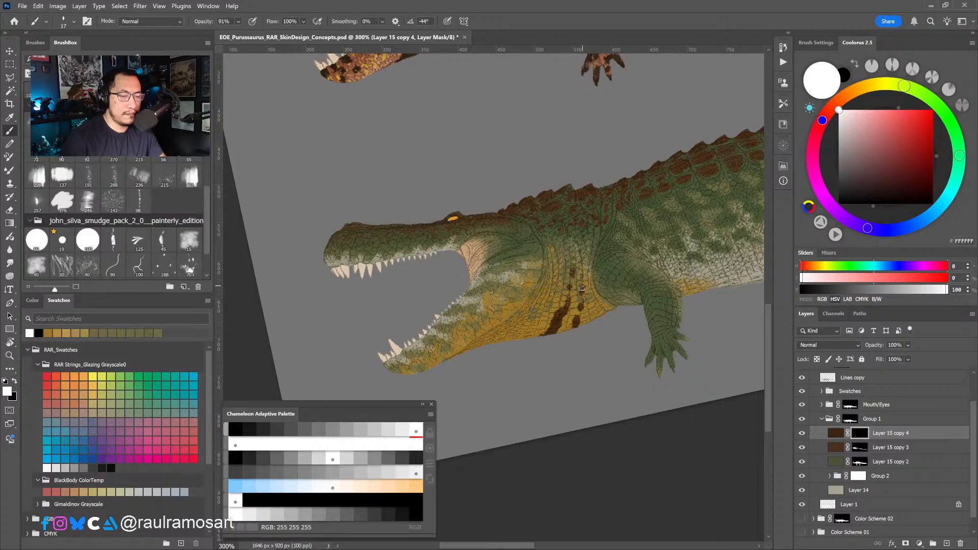
mouse_move(582, 309)
mouse_down()
mouse_move(501, 335)
mouse_move(552, 307)
mouse_move(559, 287)
mouse_move(518, 342)
mouse_move(539, 316)
mouse_move(503, 339)
mouse_move(523, 313)
mouse_move(500, 340)
mouse_move(421, 352)
mouse_move(492, 348)
mouse_up()
Touch up the dark brown stripes in the middle of the throat with smaller white strokes on the same mask.
key(ctrl+minus)
key(r)
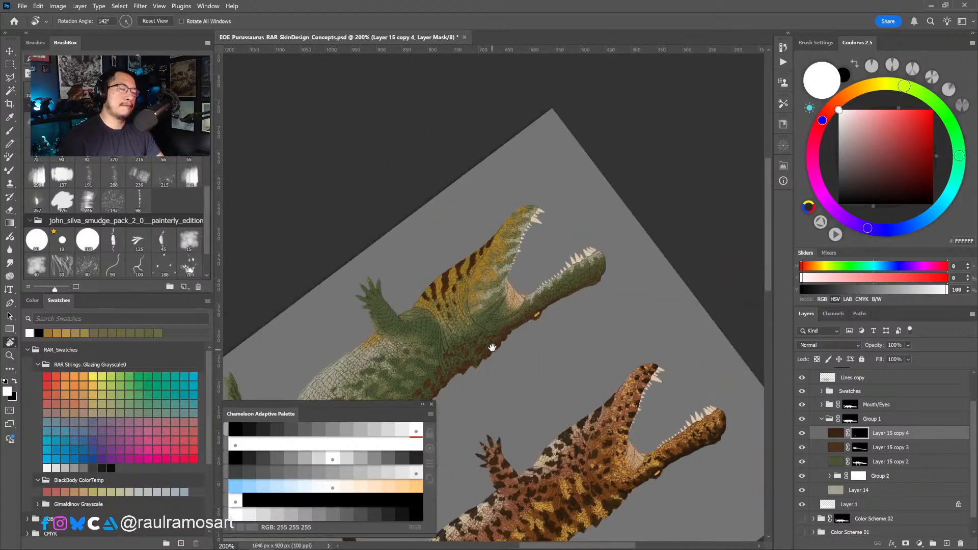
key(ctrl+plus)
key(ctrl+plus)
key(b)
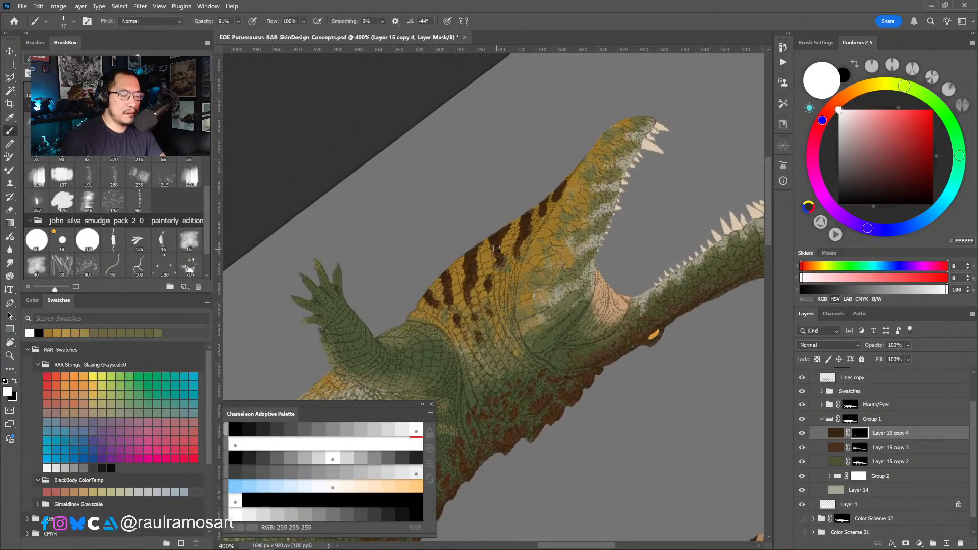
drag(497, 249, 493, 247)
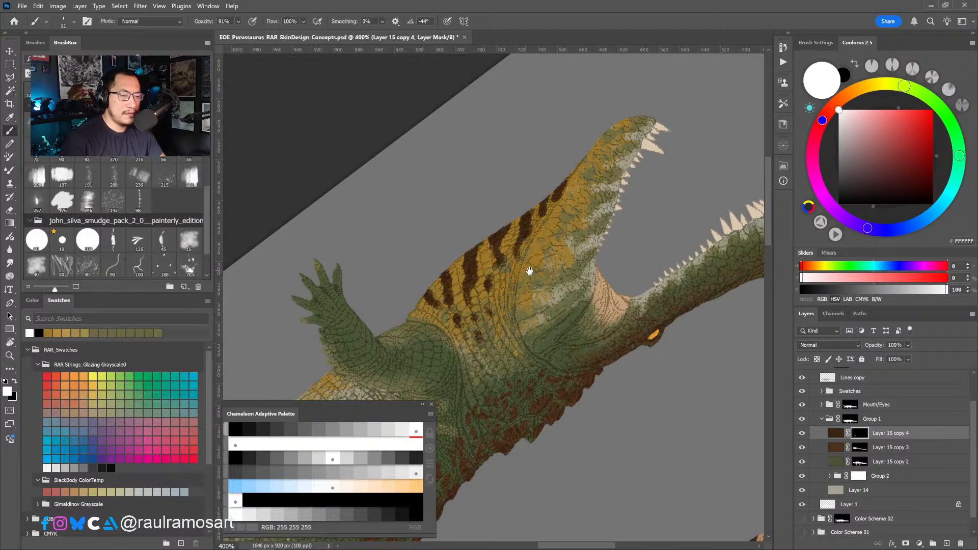
scroll(532, 257, down, 2)
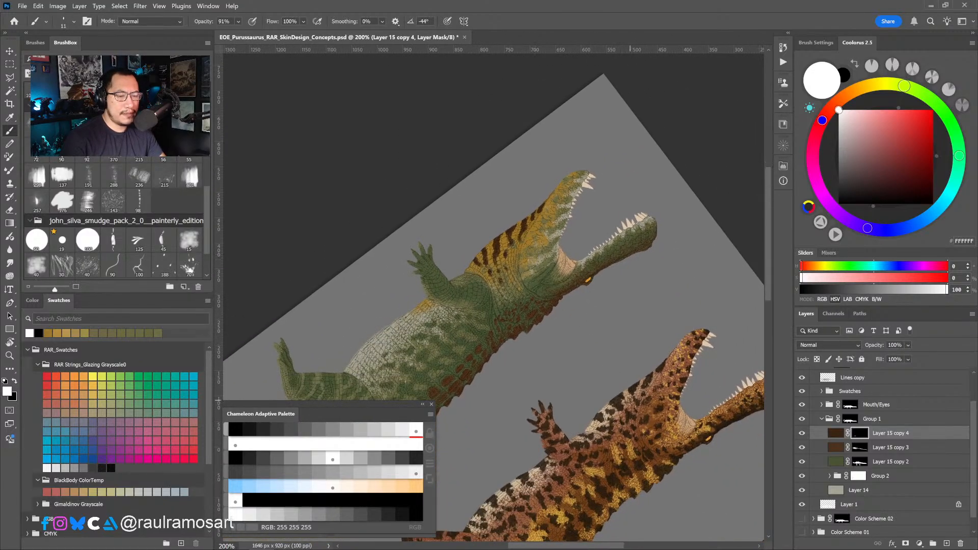
scroll(486, 237, up, 2)
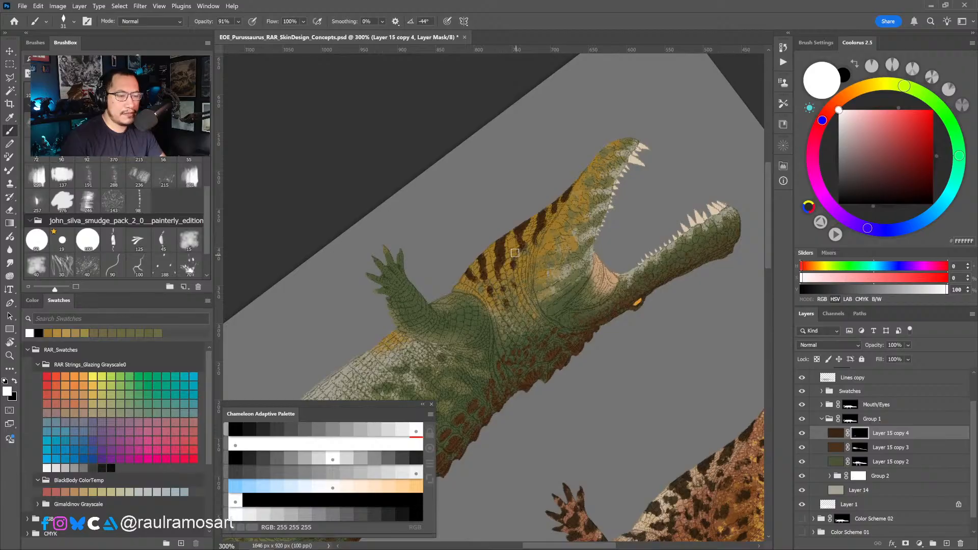
Paint black with a larger brush on the Layer 15 copy 4 mask to remove the dark brown stripes from the throat.
key(e)
key(b)
key(x)
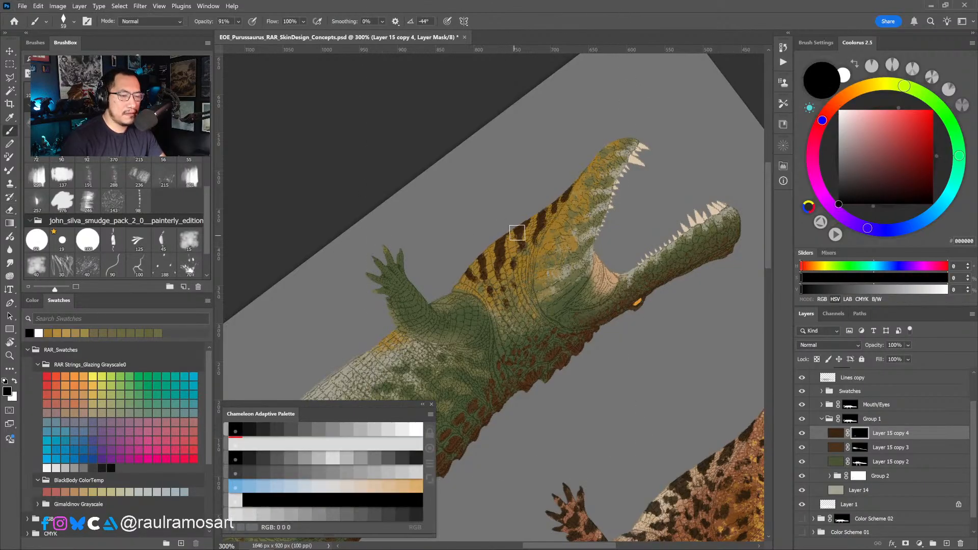
scroll(556, 204, up, 1)
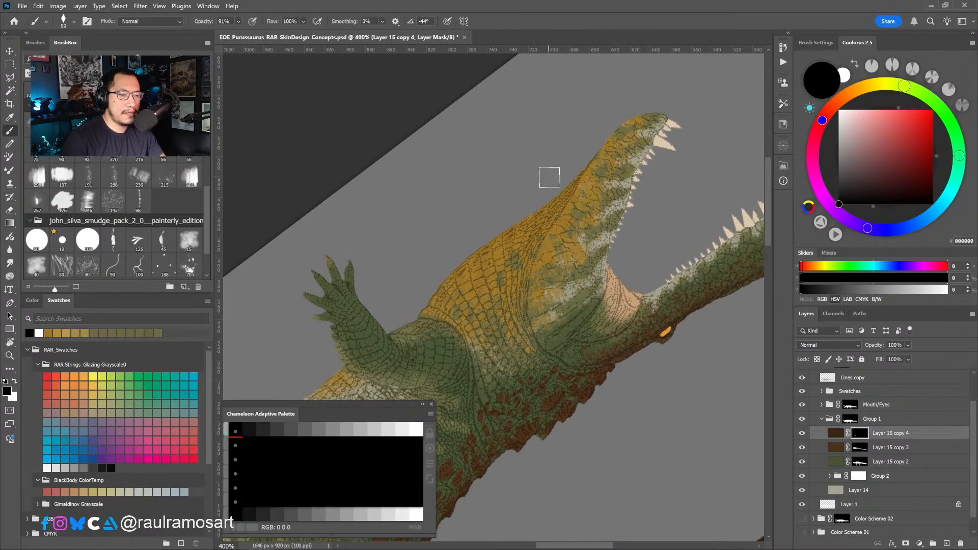
Paint white on the Layer 15 copy 4 mask with a small brush to add dark brown spots to individual scales across the yellow throat.
mouse_move(563, 206)
mouse_down()
mouse_move(543, 201)
mouse_move(569, 206)
mouse_move(549, 194)
mouse_up()
scroll(554, 206, up, 1)
key(x)
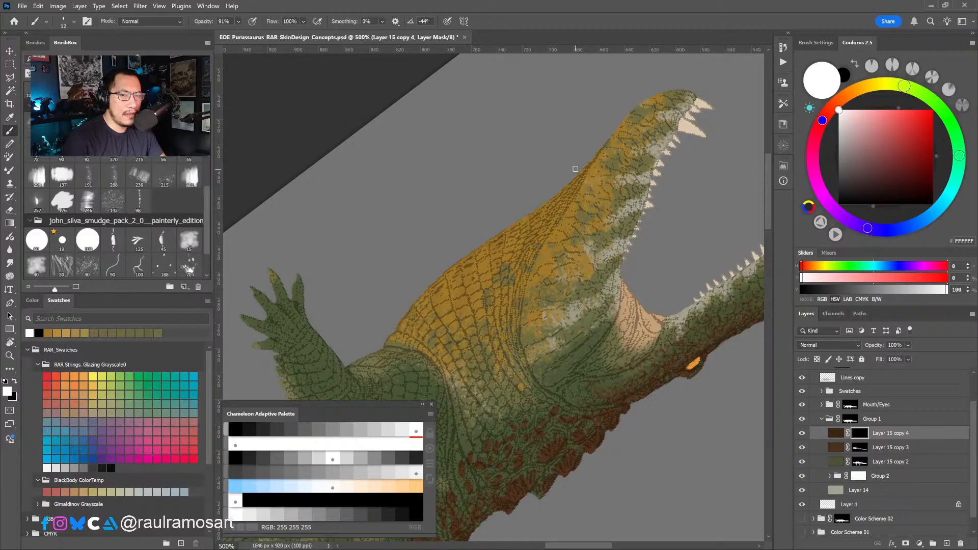
mouse_move(570, 185)
mouse_down()
mouse_move(549, 200)
mouse_move(545, 222)
mouse_move(531, 215)
mouse_move(538, 210)
mouse_move(531, 239)
mouse_move(514, 223)
mouse_move(522, 217)
mouse_move(501, 226)
mouse_move(511, 256)
mouse_move(503, 260)
mouse_move(506, 244)
mouse_move(495, 234)
mouse_move(491, 257)
mouse_move(476, 247)
mouse_move(494, 269)
mouse_move(487, 278)
mouse_move(509, 273)
mouse_move(504, 280)
mouse_move(528, 266)
mouse_move(532, 250)
mouse_move(504, 304)
mouse_move(498, 297)
mouse_move(481, 313)
mouse_move(477, 298)
mouse_move(470, 306)
mouse_move(479, 262)
mouse_move(462, 275)
mouse_up()
scroll(491, 260, down, 1)
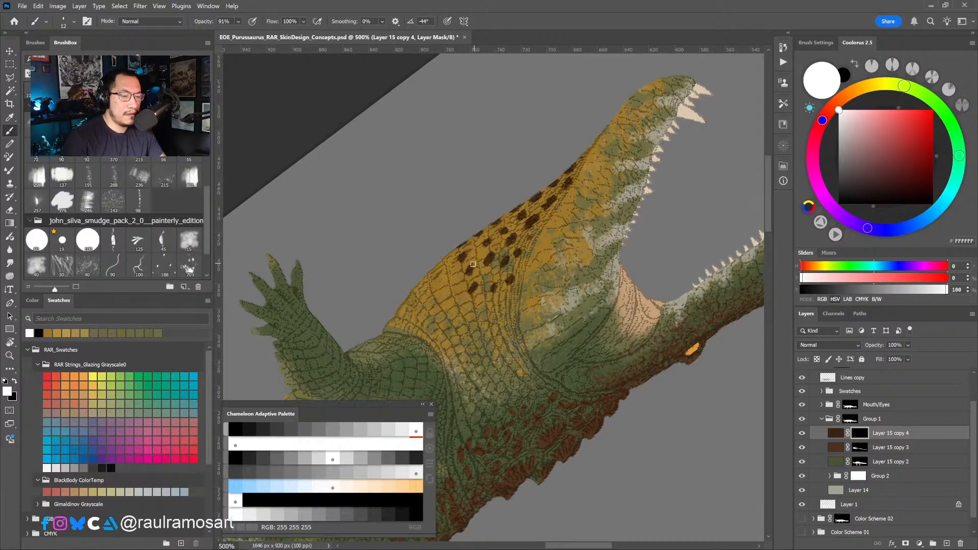
mouse_move(465, 255)
mouse_down()
mouse_move(439, 262)
mouse_move(444, 275)
mouse_move(457, 256)
mouse_move(439, 337)
mouse_move(436, 306)
mouse_move(459, 281)
mouse_move(449, 292)
mouse_move(458, 320)
mouse_move(469, 310)
mouse_move(474, 325)
mouse_move(490, 304)
mouse_up()
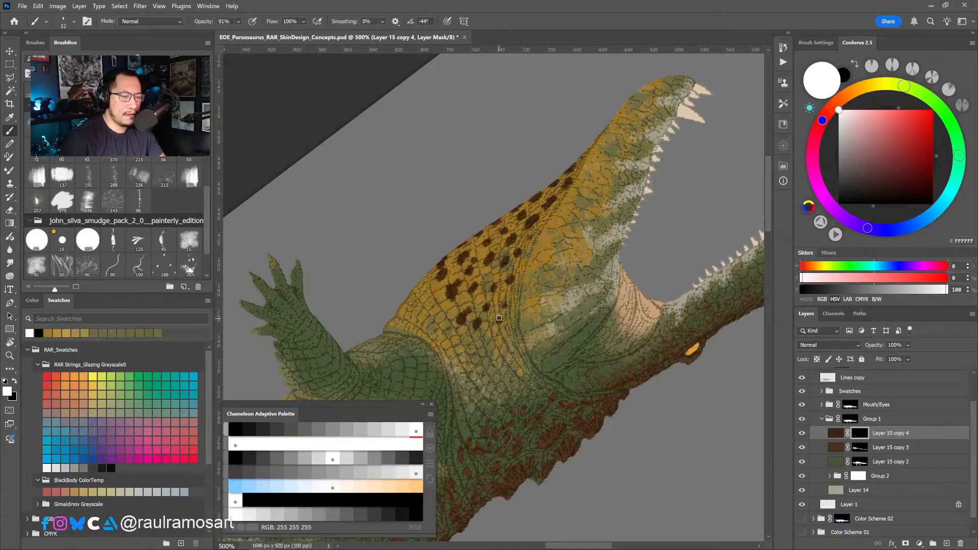
click(498, 324)
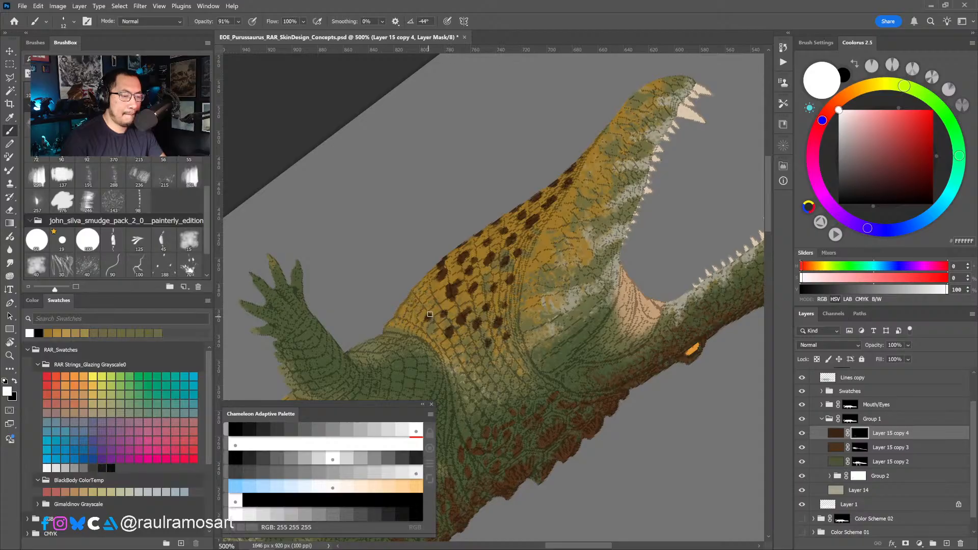
click(427, 316)
click(426, 300)
Refine the throat spots near the front leg by alternating small black and white strokes on the mask.
key(x)
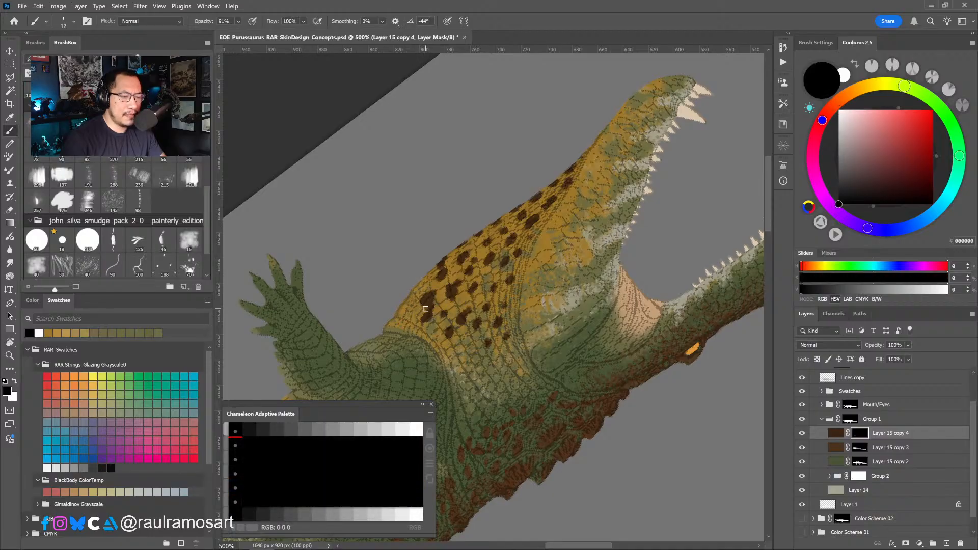
key(x)
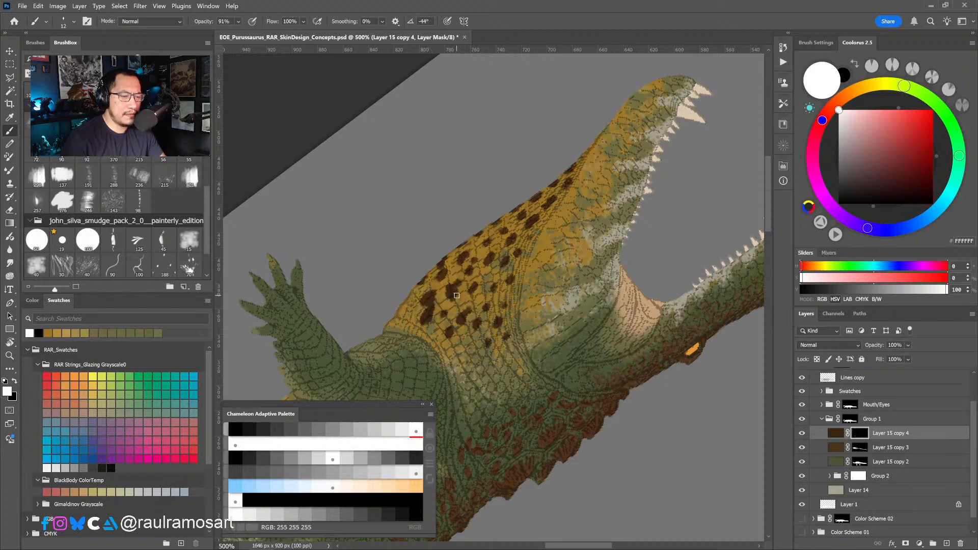
key(x)
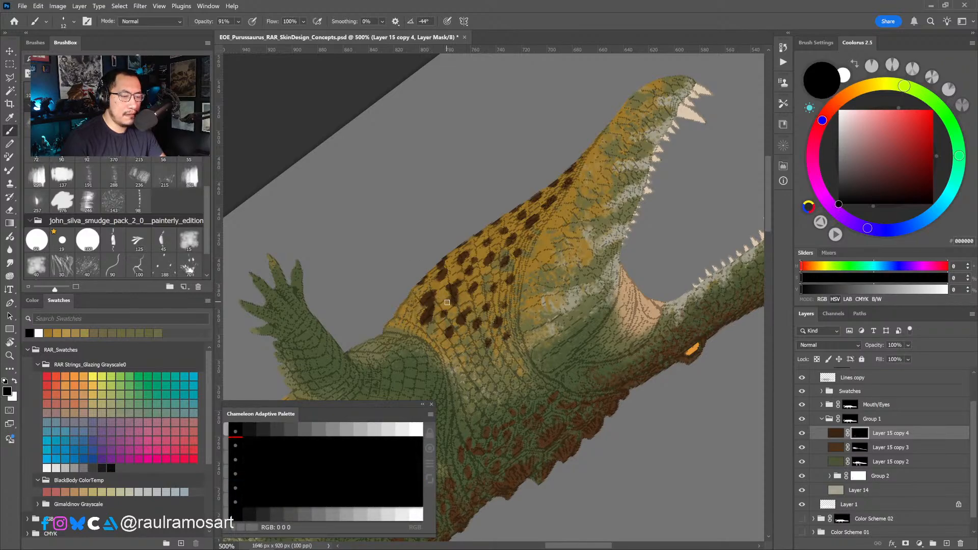
key(x)
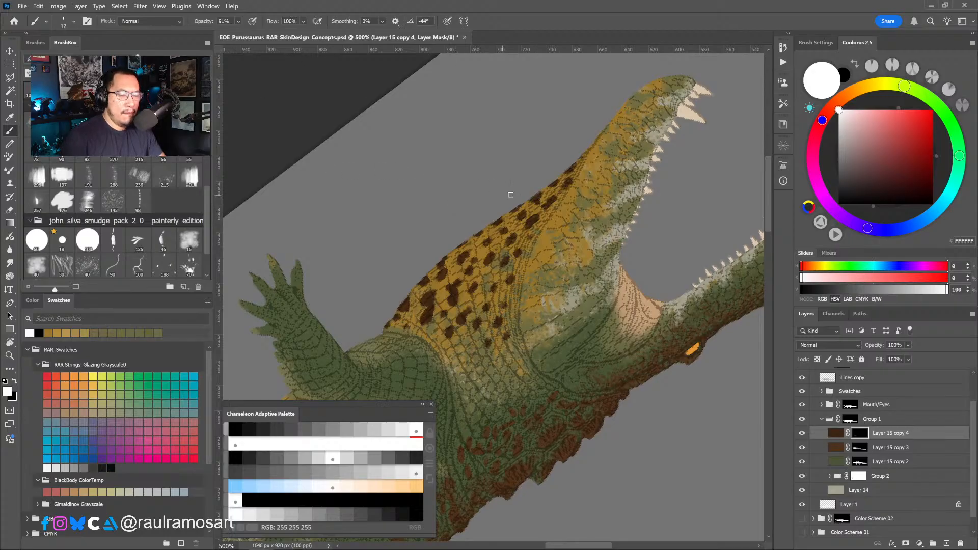
Undo the last fine stroke, enlarge the brush to 11, and dab dark brown spots along the yellow side of the lower jaw.
drag(588, 178, 539, 200)
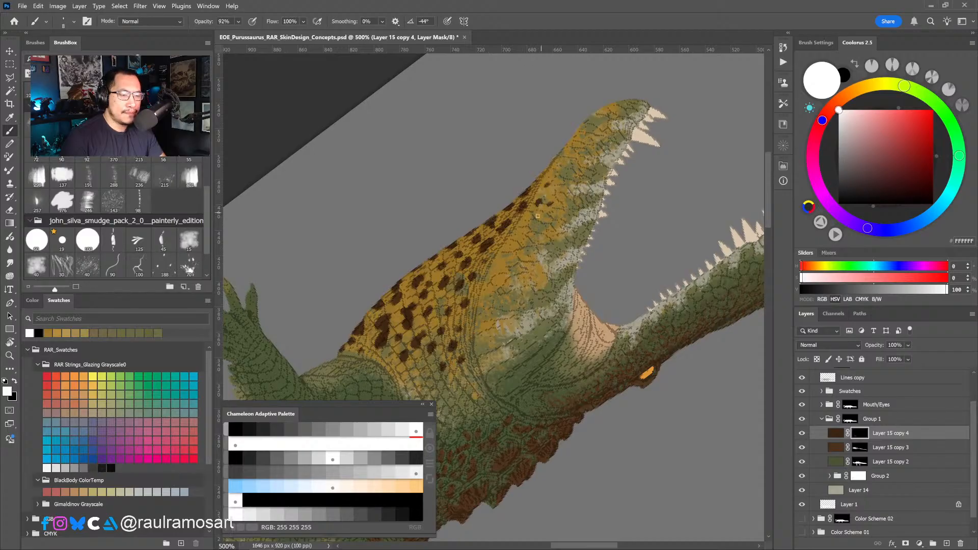
key(ctrl+z)
key(bracketright)
key(bracketright)
key(bracketright)
click(526, 223)
click(512, 240)
click(498, 263)
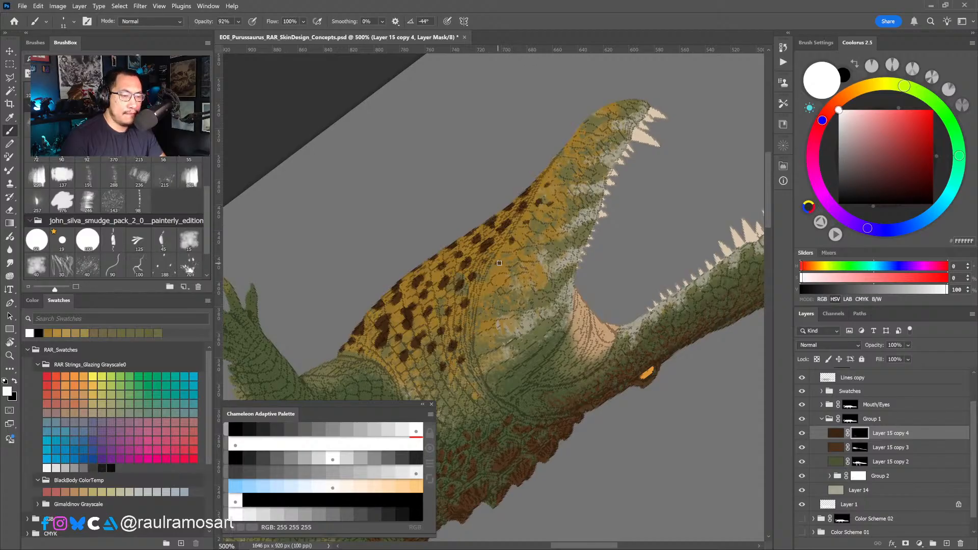
click(491, 281)
Fill gaps between the spots along the throat fold and lower throat edge with additional white dabs on the mask.
click(490, 248)
click(479, 243)
click(465, 257)
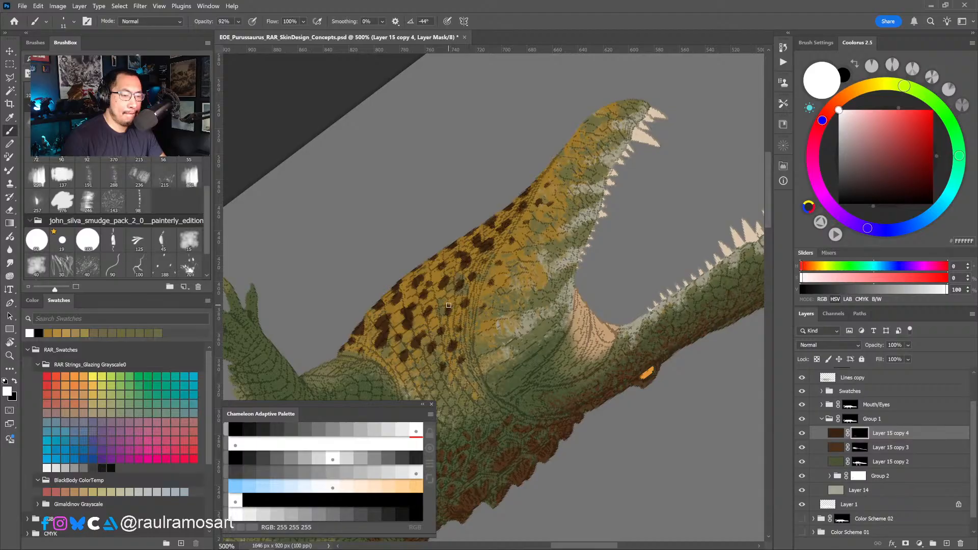
click(445, 301)
drag(435, 265, 452, 261)
key(bracketleft)
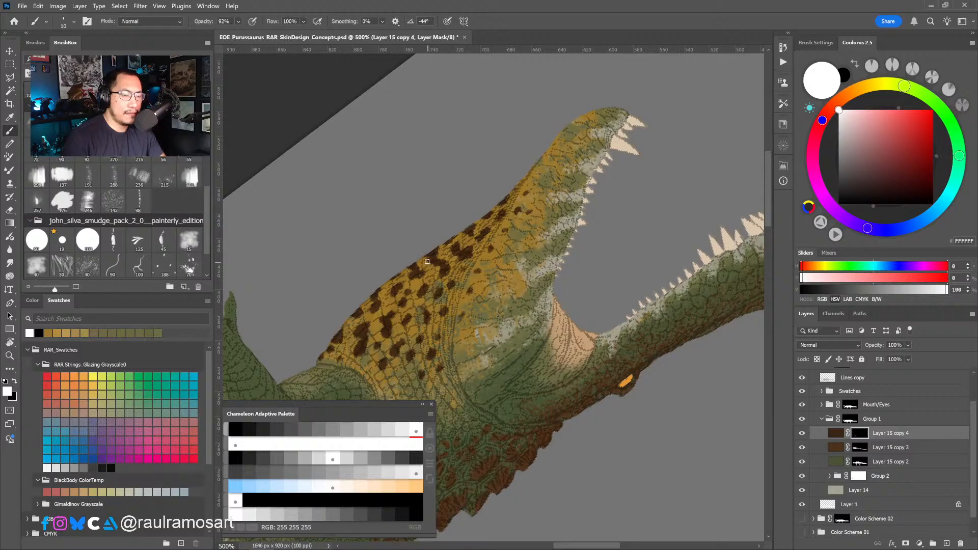
Rotate the canvas and clean up the spots on the upper throat with small black and white mask strokes.
key(x)
key(x)
scroll(471, 280, down, 1)
key(r)
drag(484, 328, 563, 298)
scroll(566, 275, up, 1)
key(b)
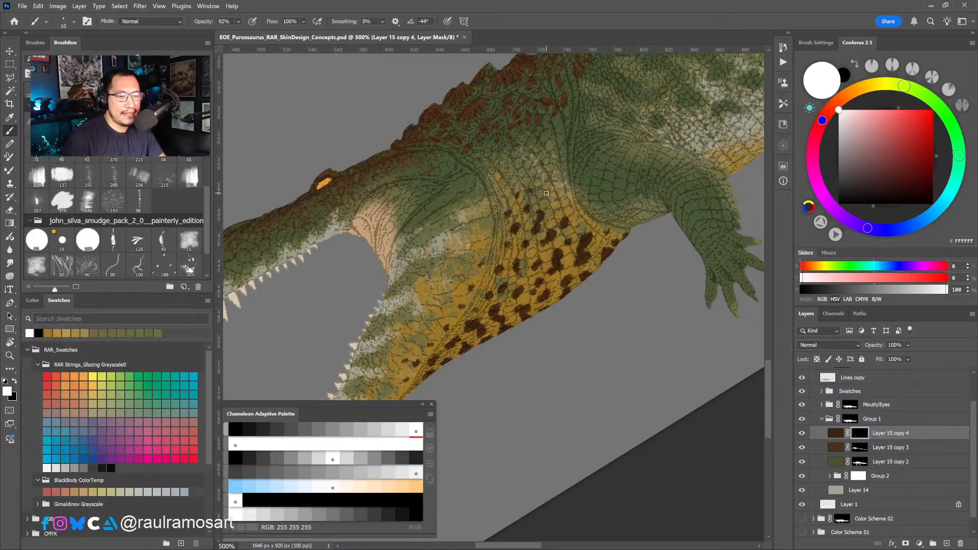
key(x)
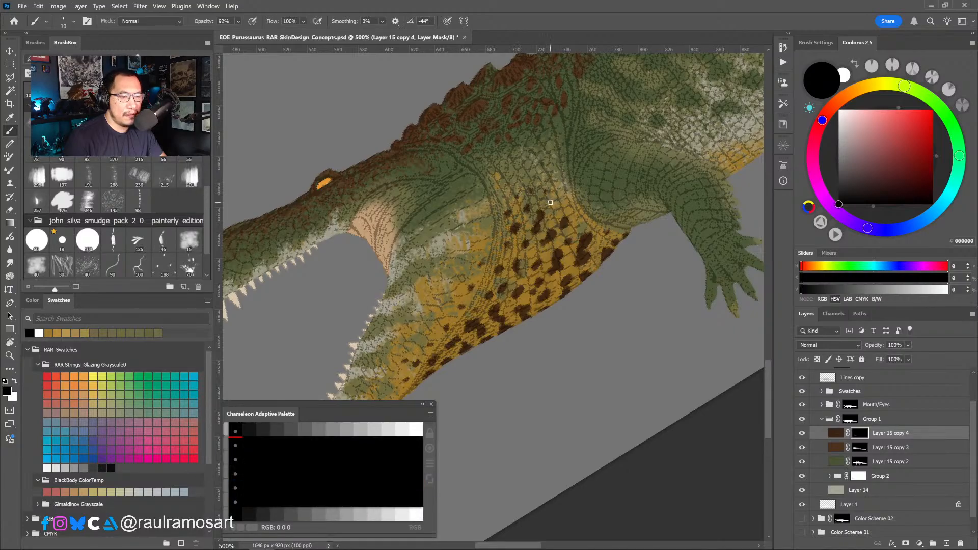
key(x)
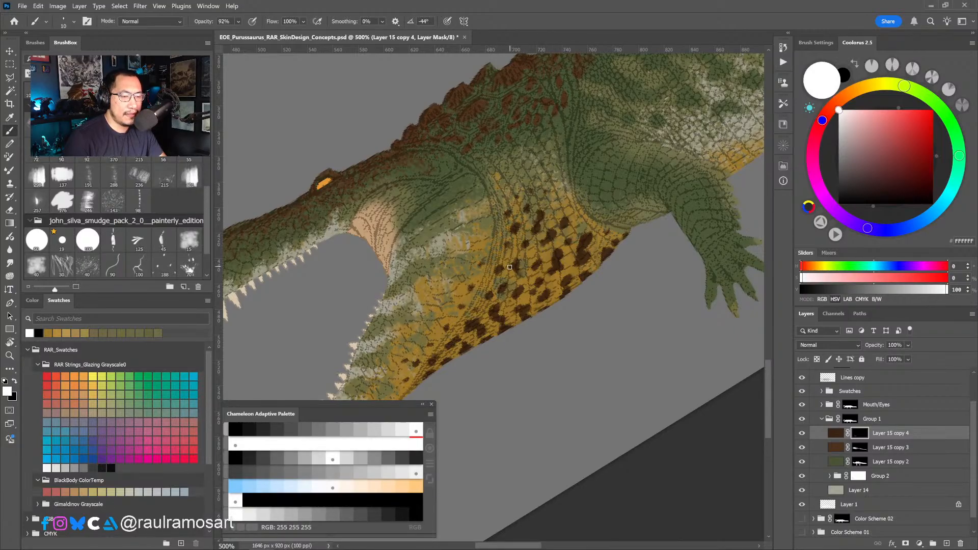
key(x)
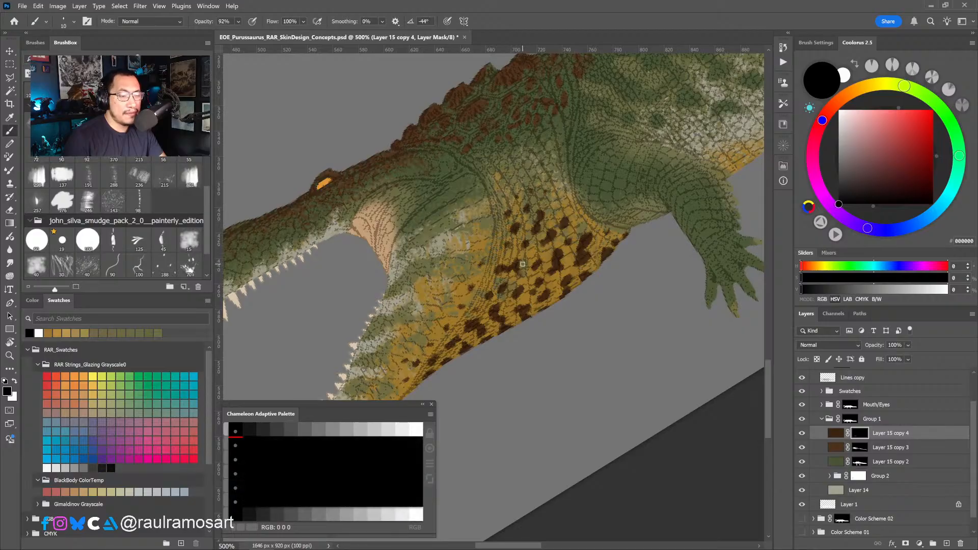
Extend the dark brown spots forward along the underside of the lower jaw, refining them with black and white mask strokes.
drag(513, 293, 535, 260)
key(x)
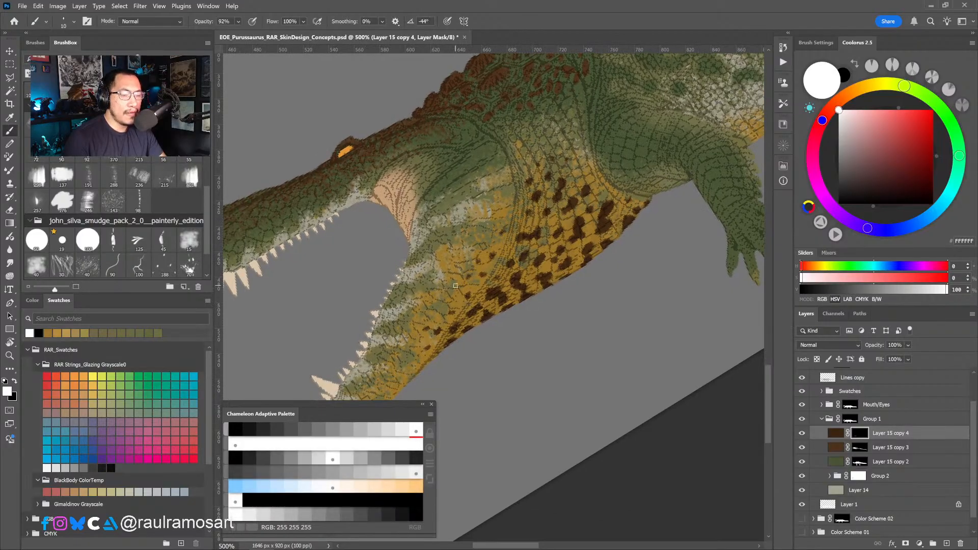
drag(438, 342, 460, 310)
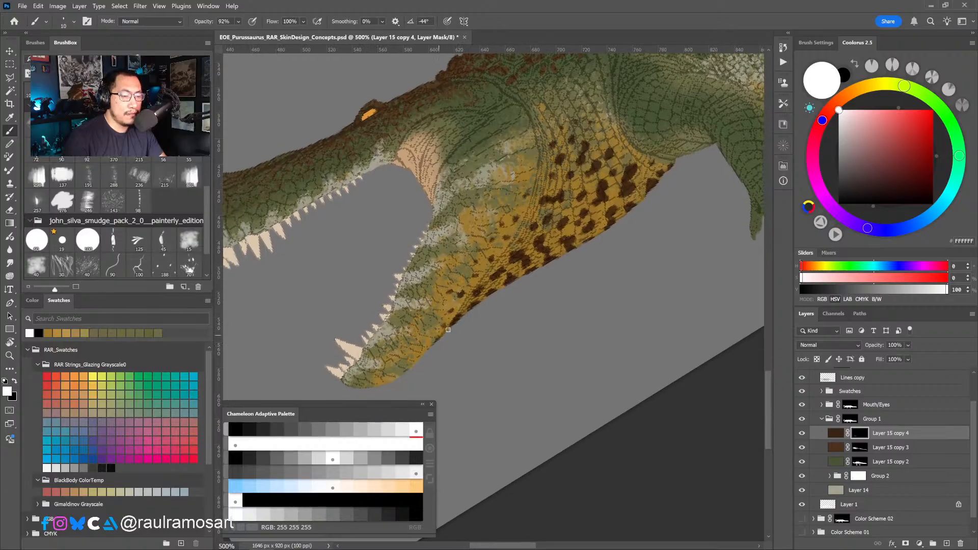
key(x)
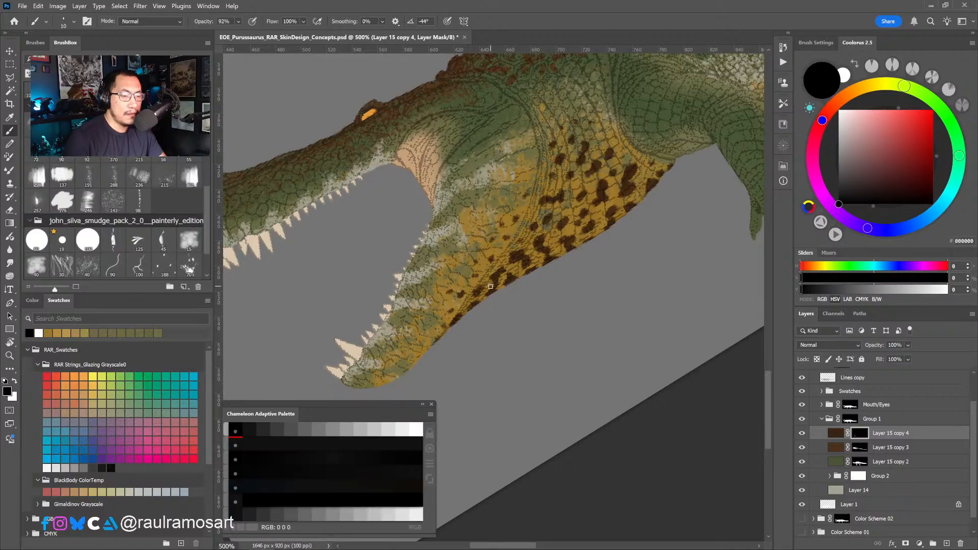
key(x)
Add a dark brown spot to the yellow belly patch just behind the front leg.
drag(514, 299, 458, 332)
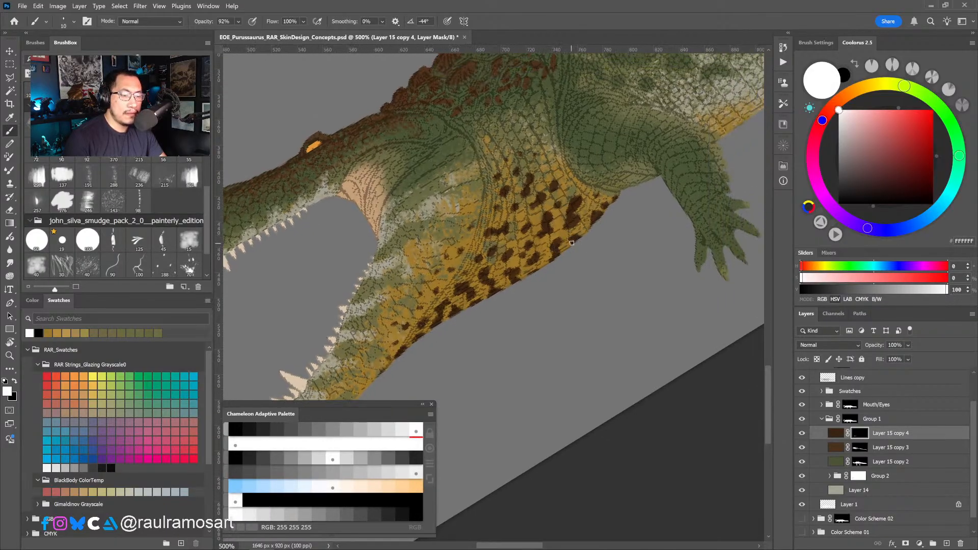
drag(612, 201, 526, 266)
drag(614, 191, 613, 200)
alt+click(614, 211)
alt+click(614, 212)
alt+click(613, 212)
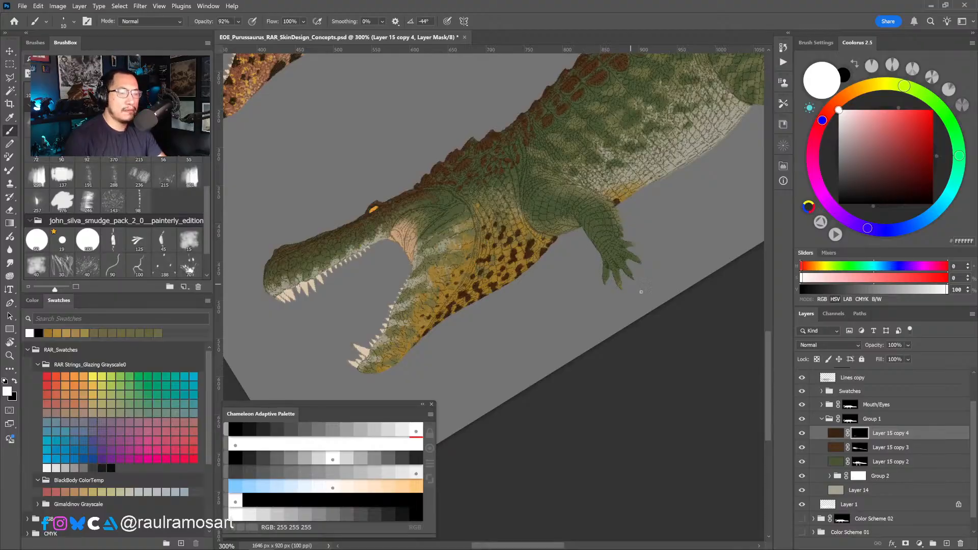
Examine the spotted throat pattern on the green Purussaurus from different rotations and zoom levels.
key(r)
drag(619, 376, 422, 401)
alt+click(637, 390)
alt+click(637, 390)
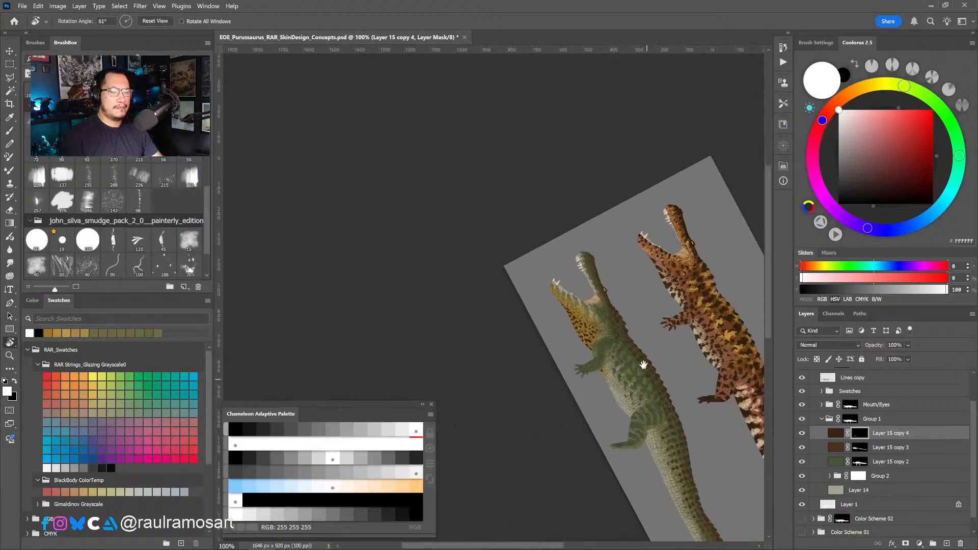
drag(637, 391, 637, 348)
ctrl+click(622, 281)
ctrl+click(622, 282)
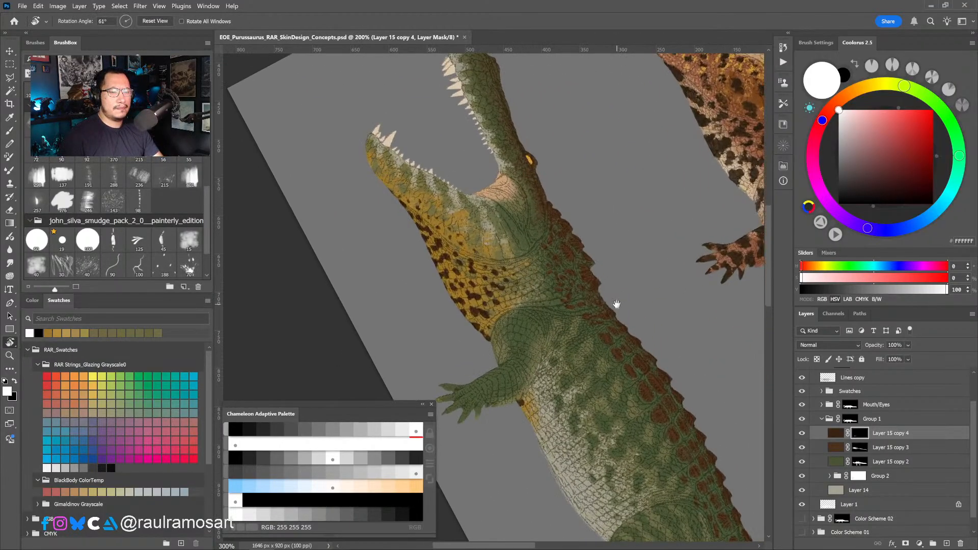
drag(616, 303, 628, 344)
ctrl+click(477, 317)
drag(464, 345, 552, 393)
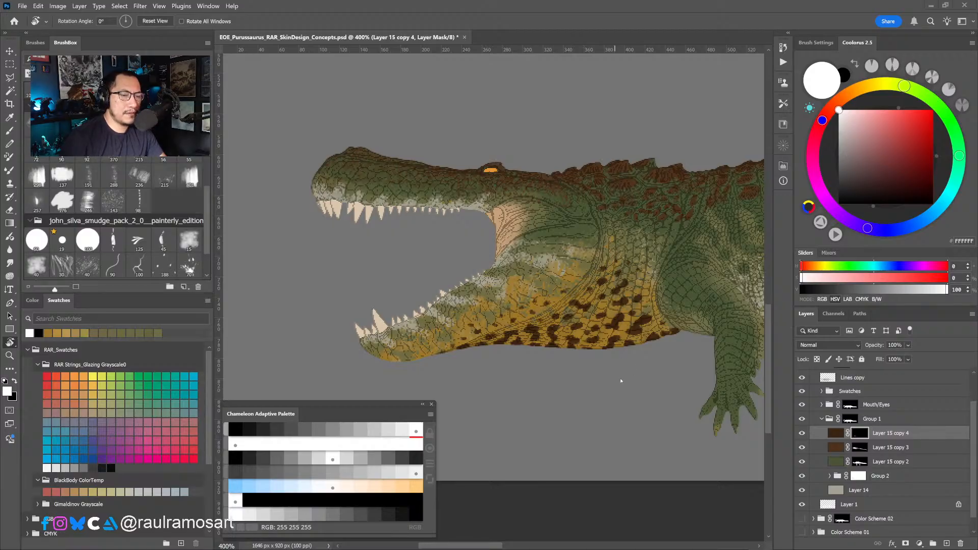
Paint more dark brown spots along the yellow belly patch behind the front leg, using brush size 11 on the mask.
key(b)
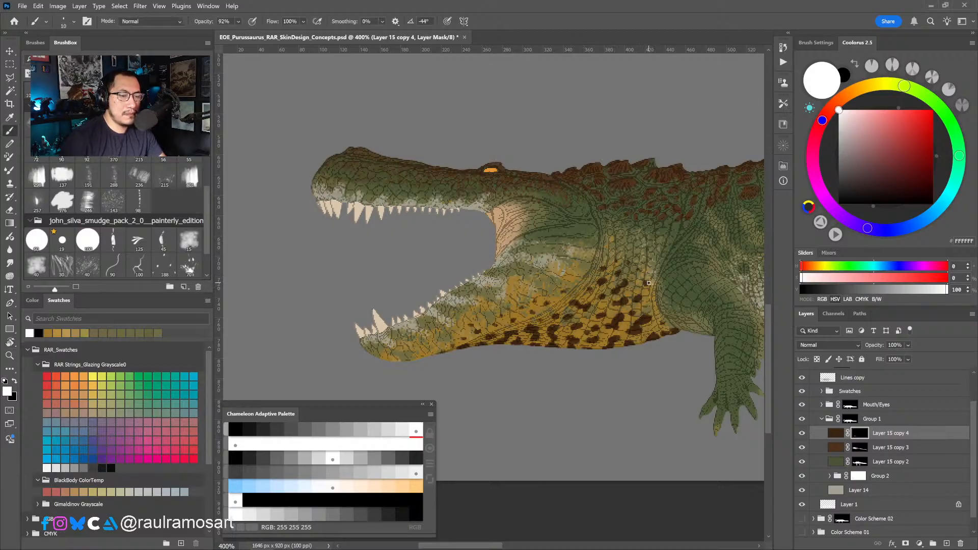
drag(571, 269, 507, 276)
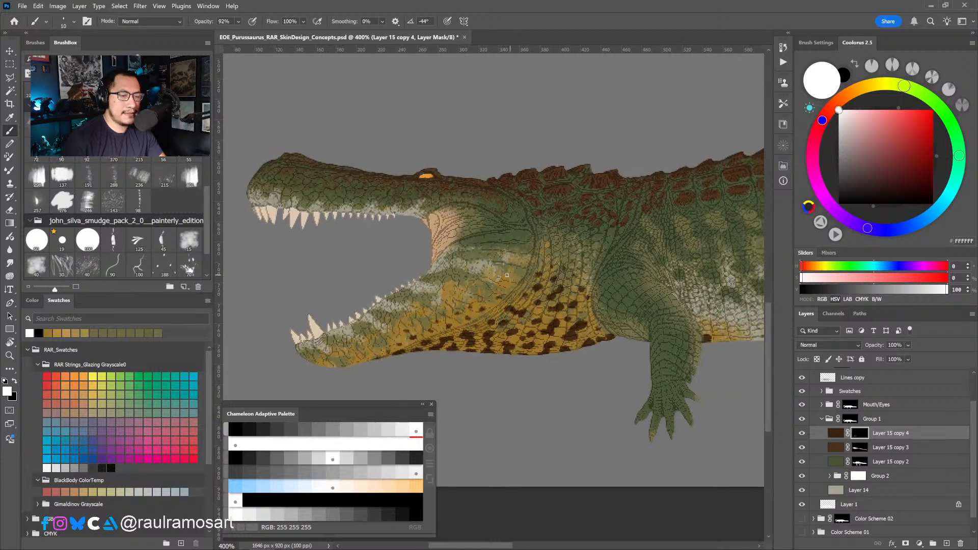
click(508, 280)
scroll(616, 352, right, 3)
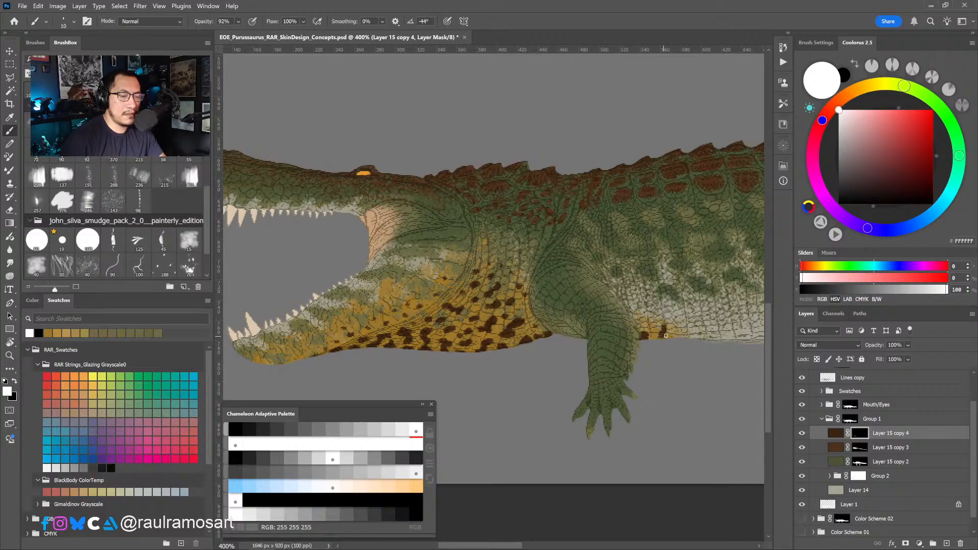
key(bracketright)
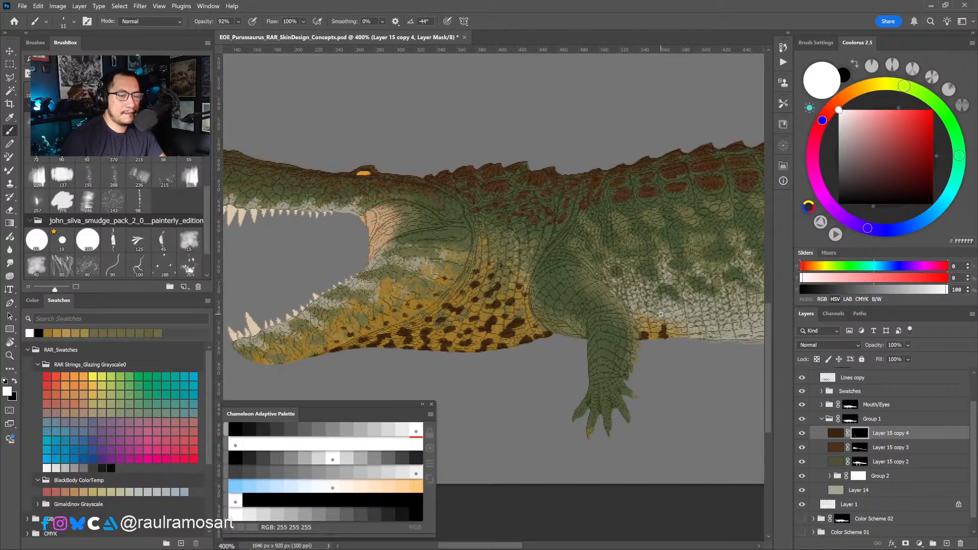
mouse_move(662, 328)
mouse_down()
mouse_move(658, 338)
mouse_move(692, 332)
mouse_up()
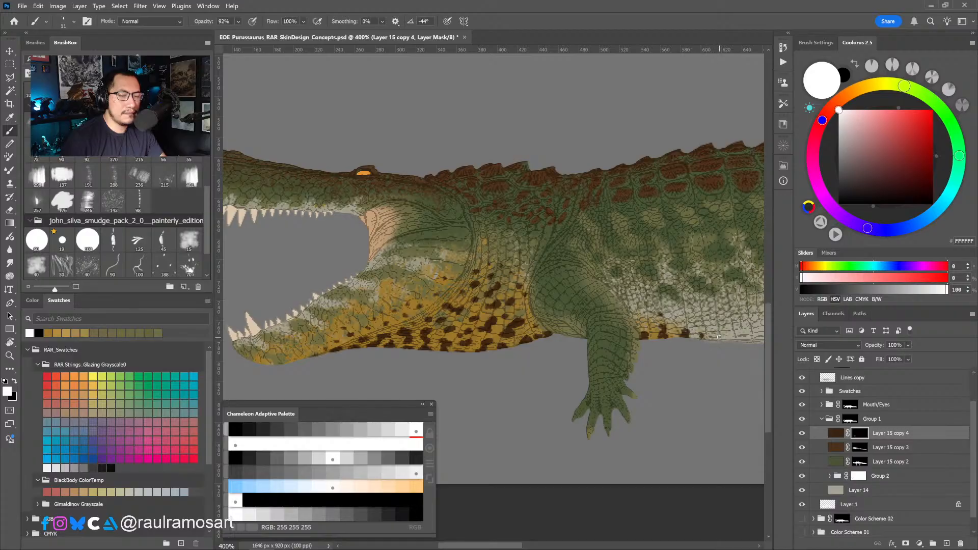
click(719, 338)
Compare the whole design at 100% zoom with the Layer 15 copy 4 spots hidden and shown.
ctrl+alt+click(676, 350)
ctrl+alt+click(676, 350)
drag(665, 363, 483, 323)
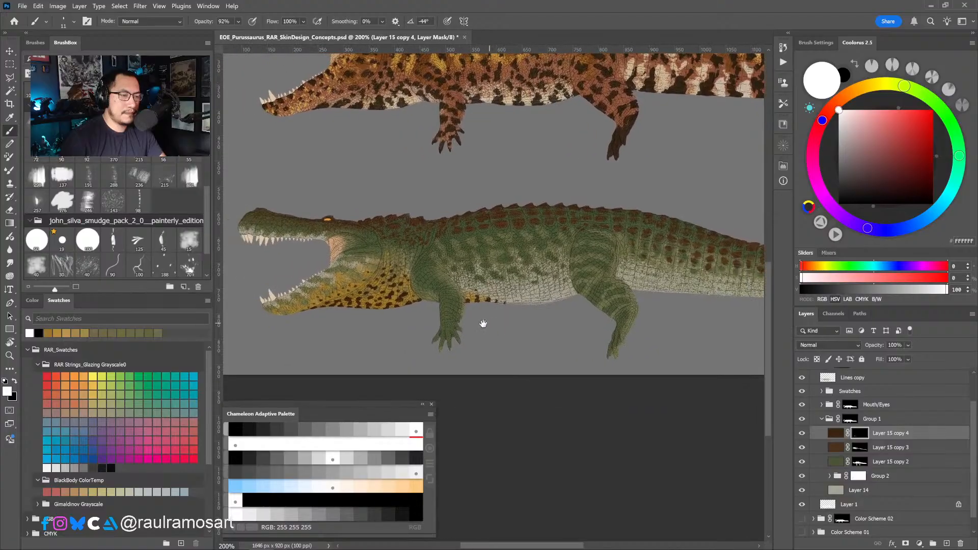
drag(396, 329, 424, 313)
ctrl+alt+click(378, 328)
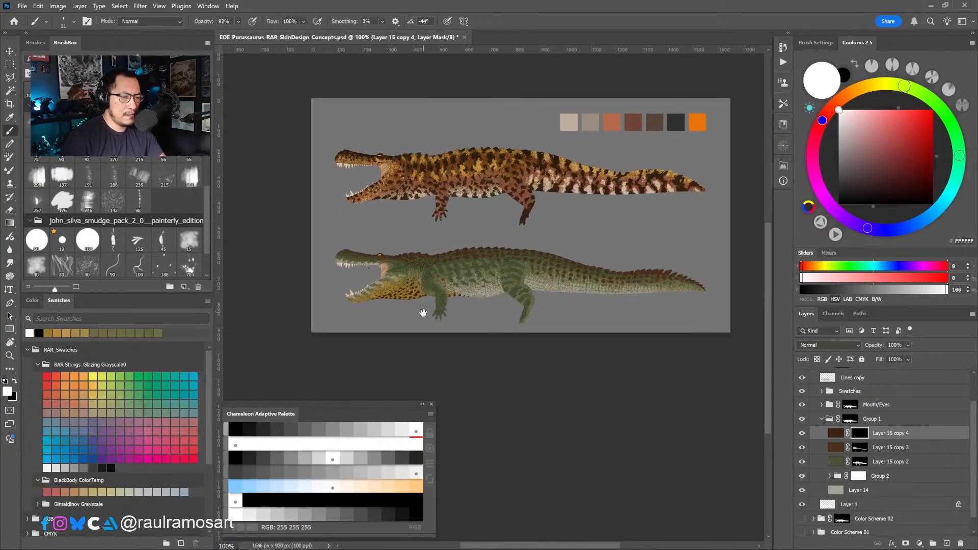
click(802, 434)
click(803, 434)
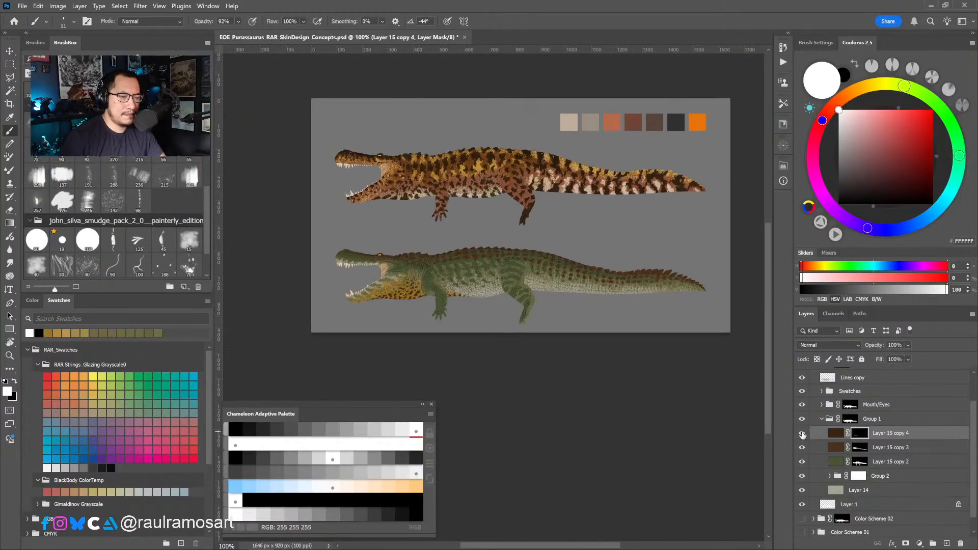
Rename Layer 15 copy 4 as "Throat spots".
click(835, 433)
double_click(889, 433)
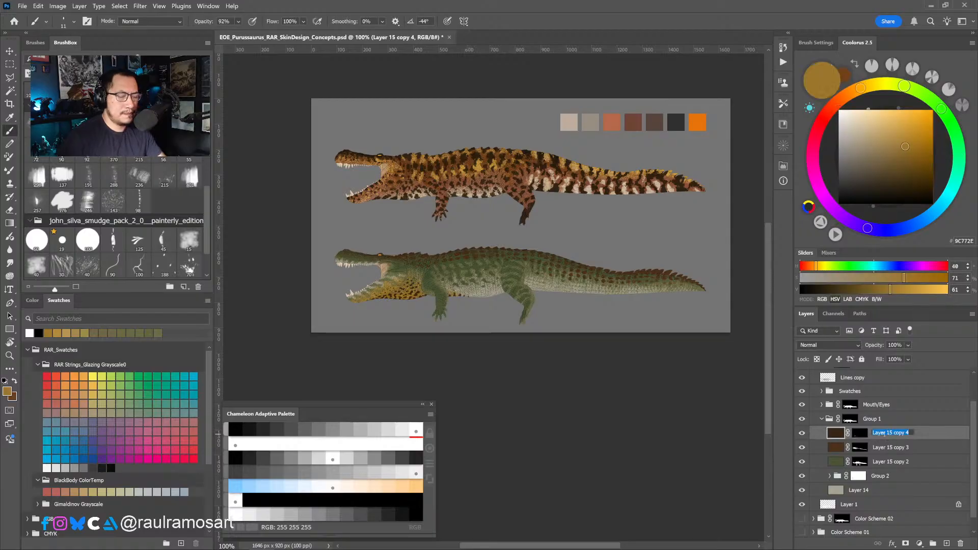
text(T)
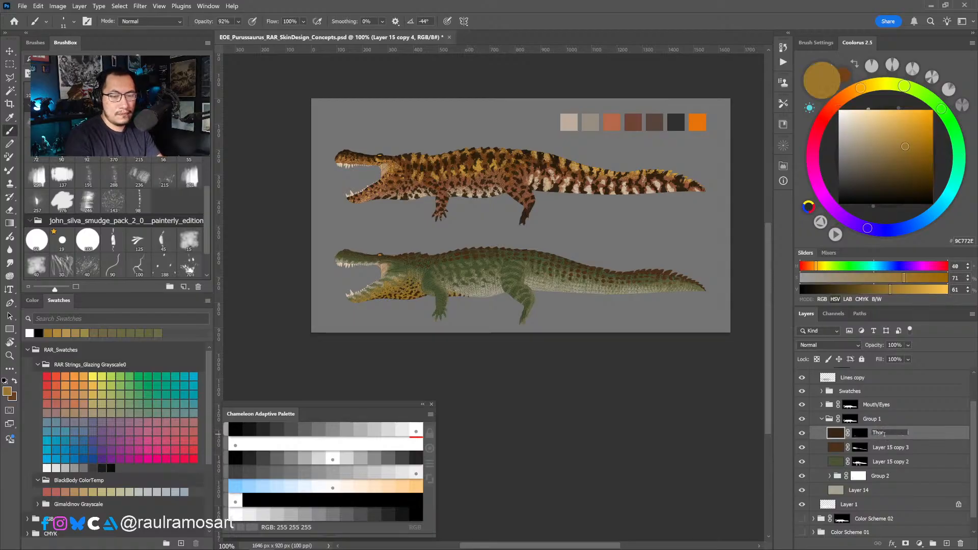
text(hroat spot)
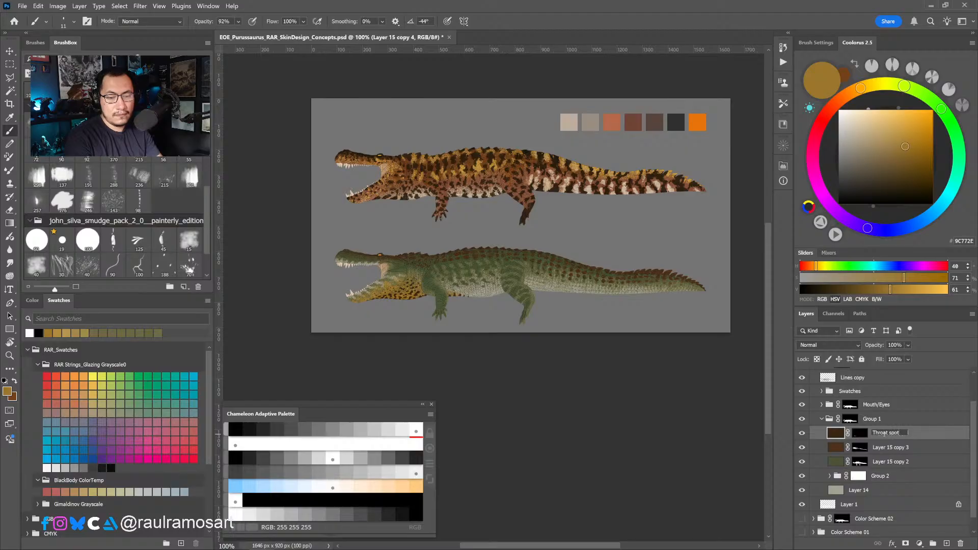
text(s)
key(Return)
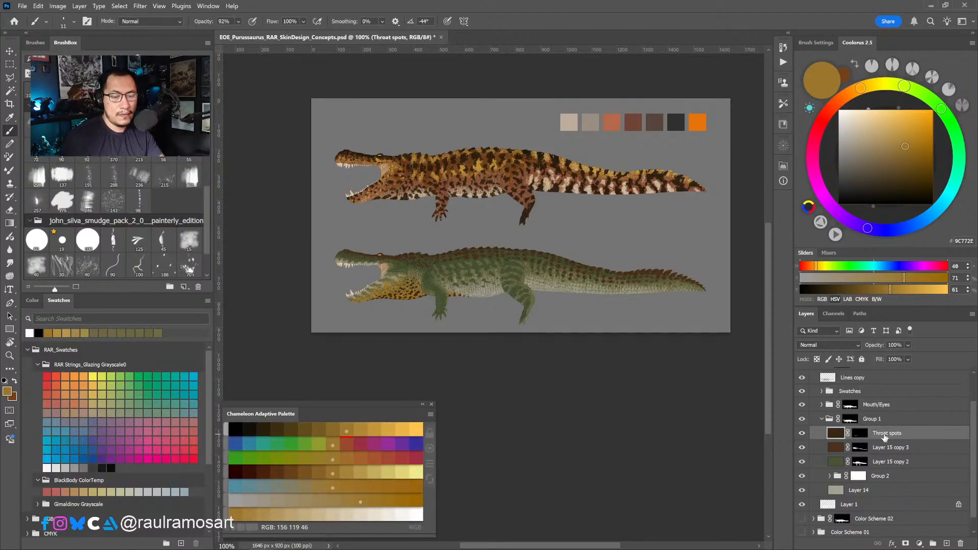
Try other blend modes on the reddish-brown Layer 15 copy 3 and keep it at Normal.
click(802, 448)
click(803, 450)
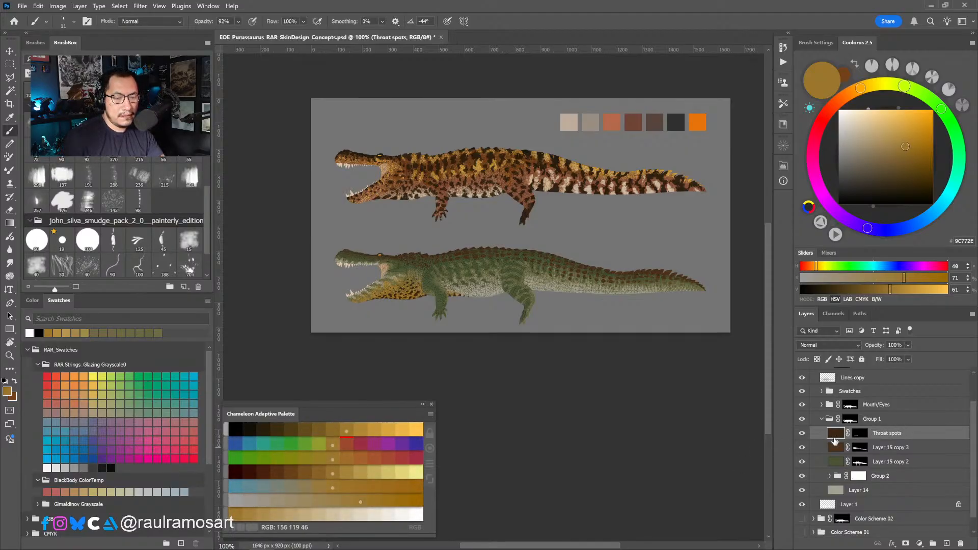
click(872, 448)
click(834, 346)
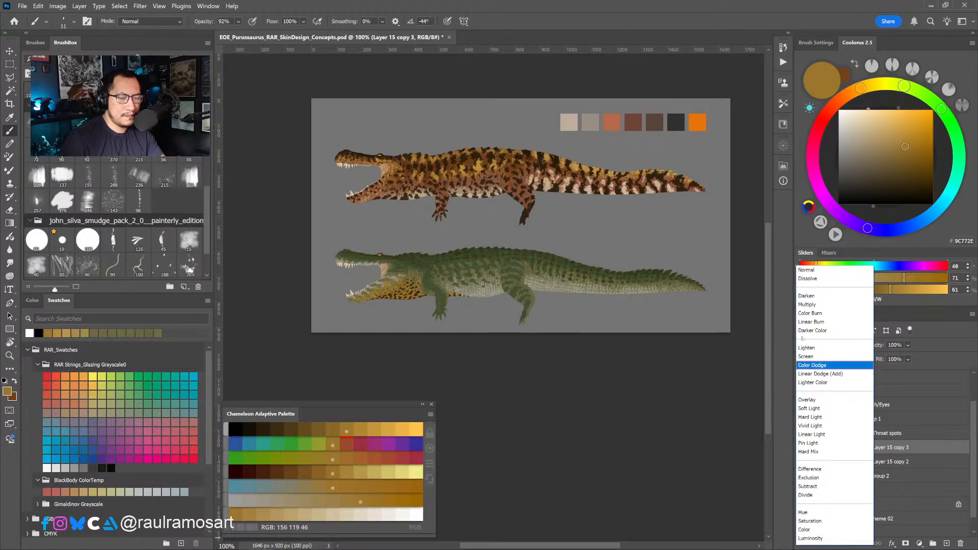
click(813, 271)
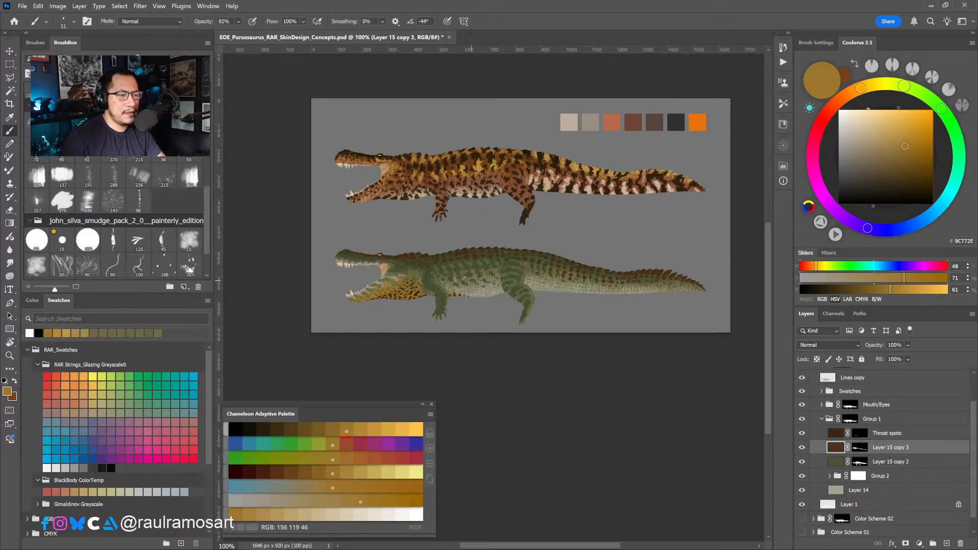
Compare the green Purussaurus with the reddish-brown back markings of Layer 15 copy 3 hidden and shown.
scroll(440, 254, up, 2)
scroll(440, 253, down, 1)
drag(441, 255, 504, 279)
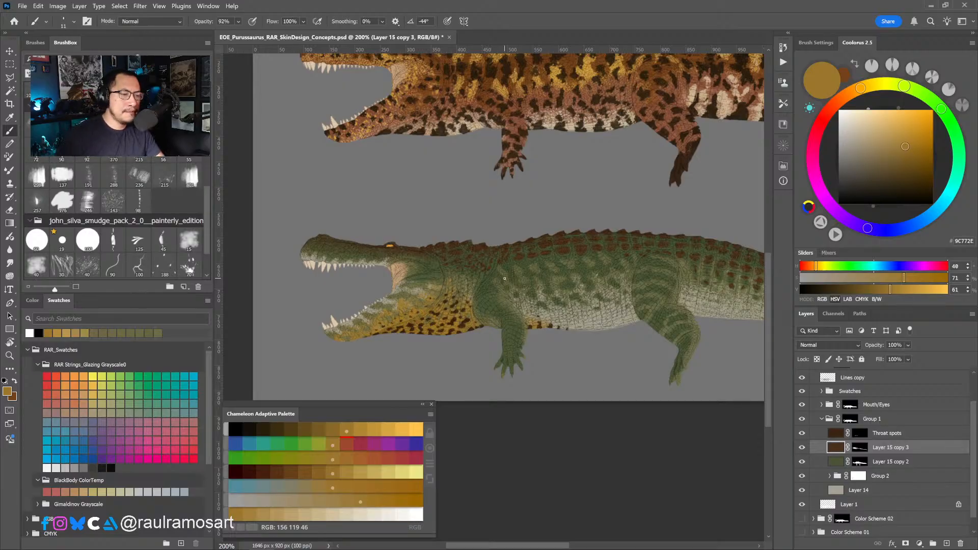
scroll(570, 452, down, 3)
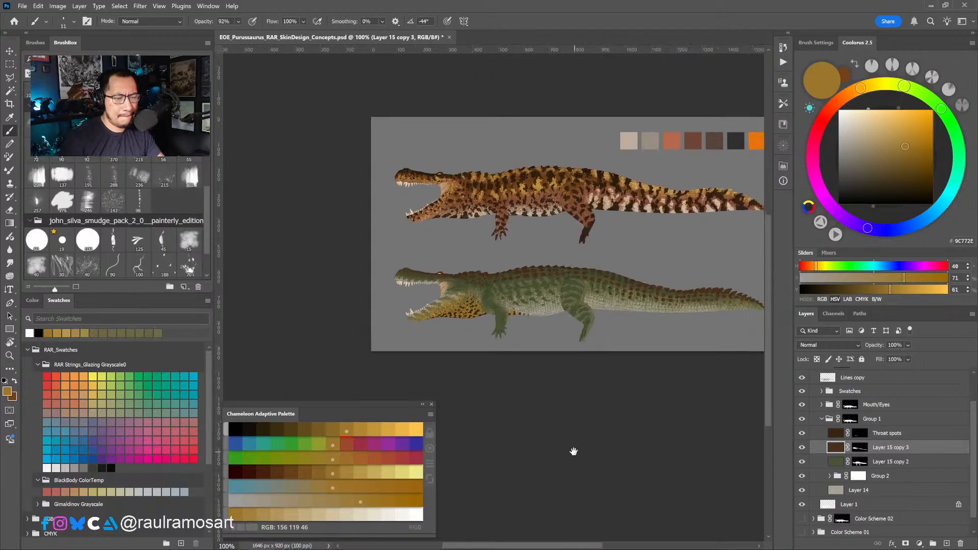
click(802, 447)
click(802, 448)
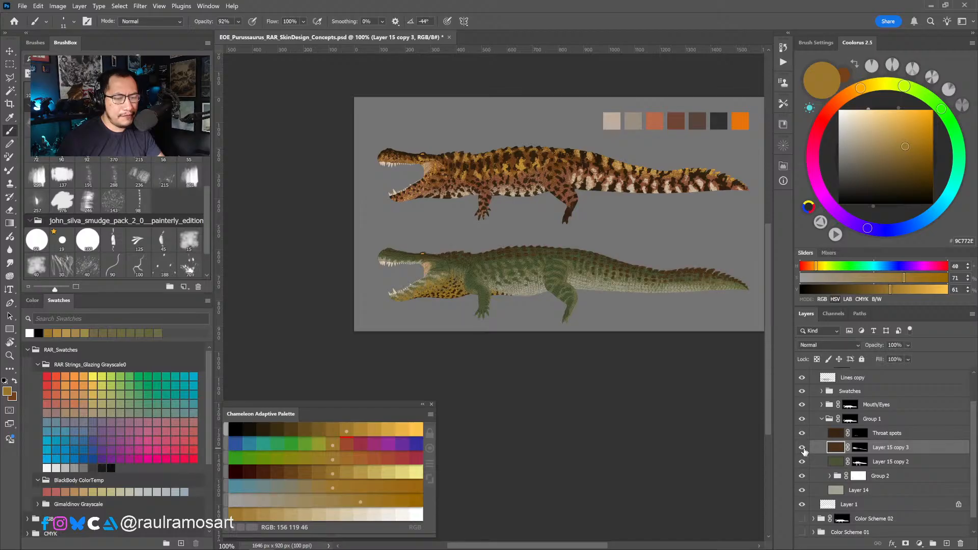
click(802, 448)
click(802, 448)
click(802, 448)
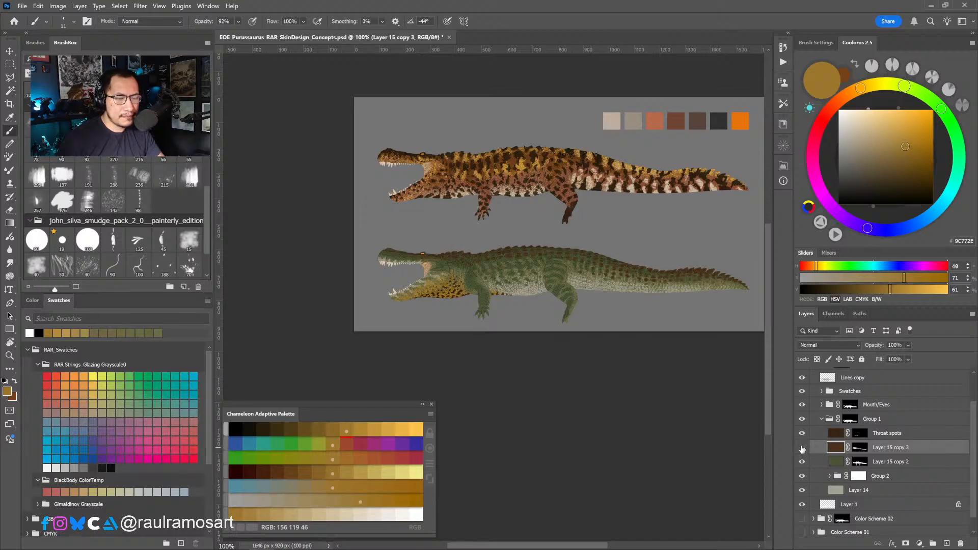
click(802, 448)
click(802, 448)
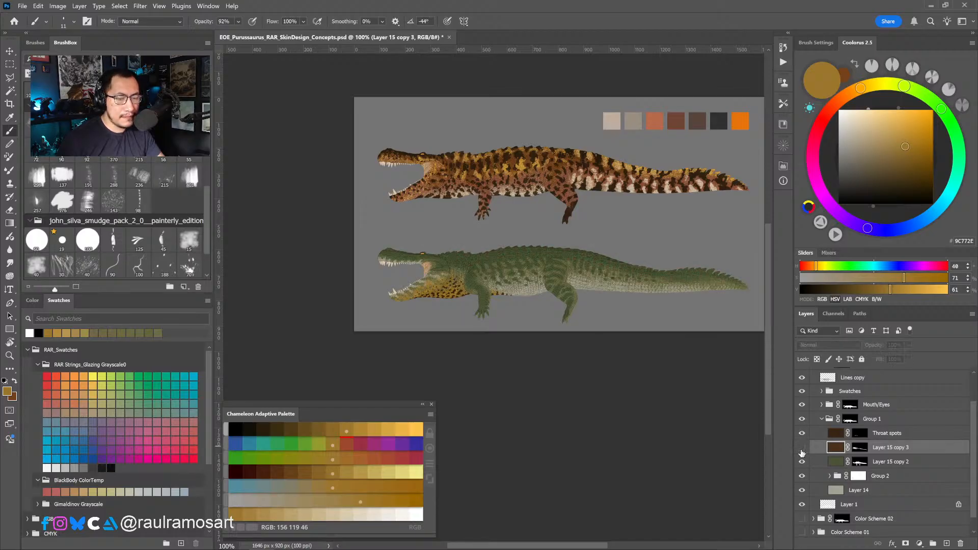
click(803, 449)
click(803, 449)
click(802, 448)
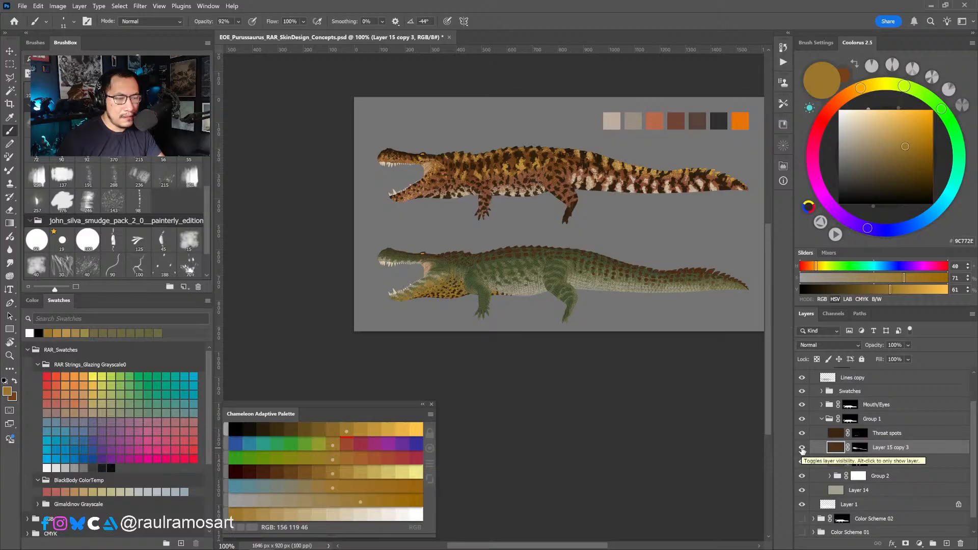
Collapse Group 1 and the Color Sche03 group, and check the group's content by hiding and showing it.
click(822, 419)
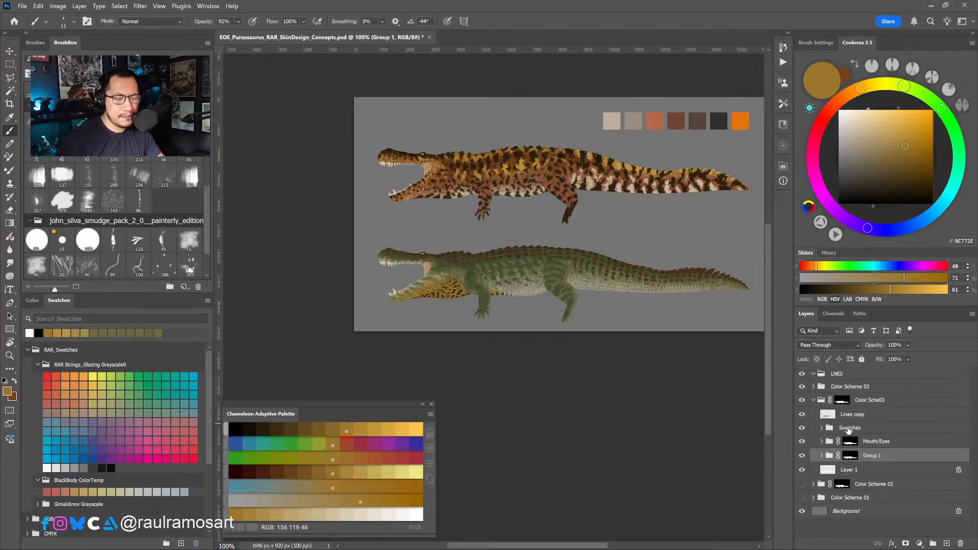
click(814, 401)
click(803, 401)
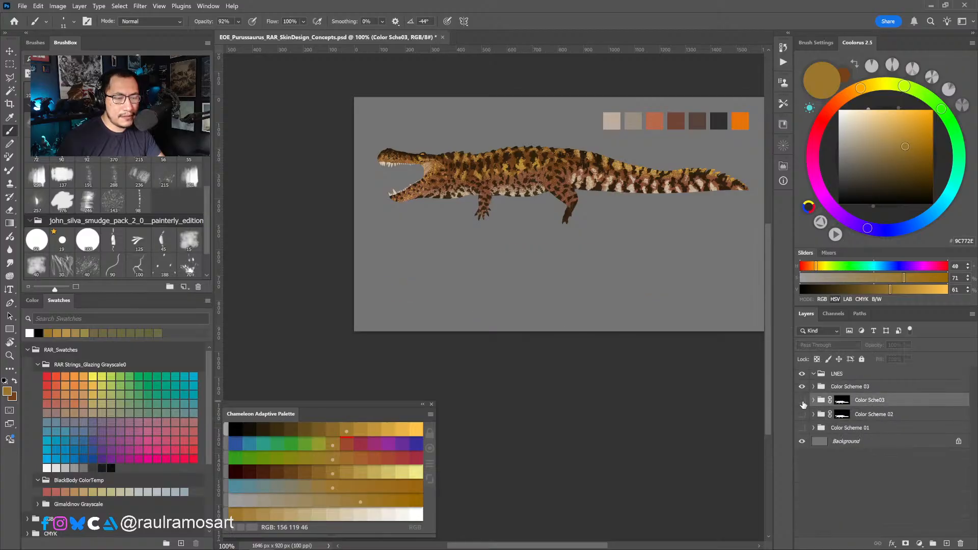
click(802, 402)
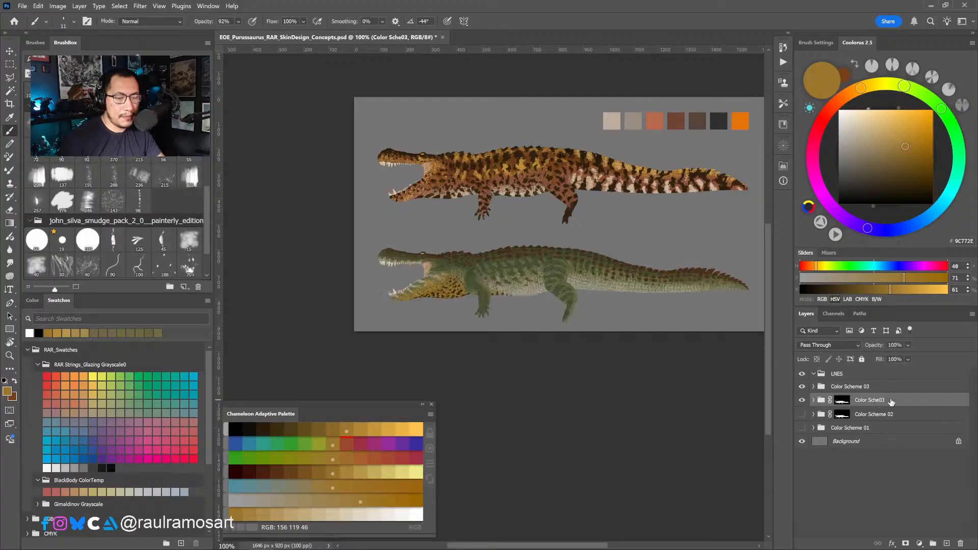
right_click(855, 462)
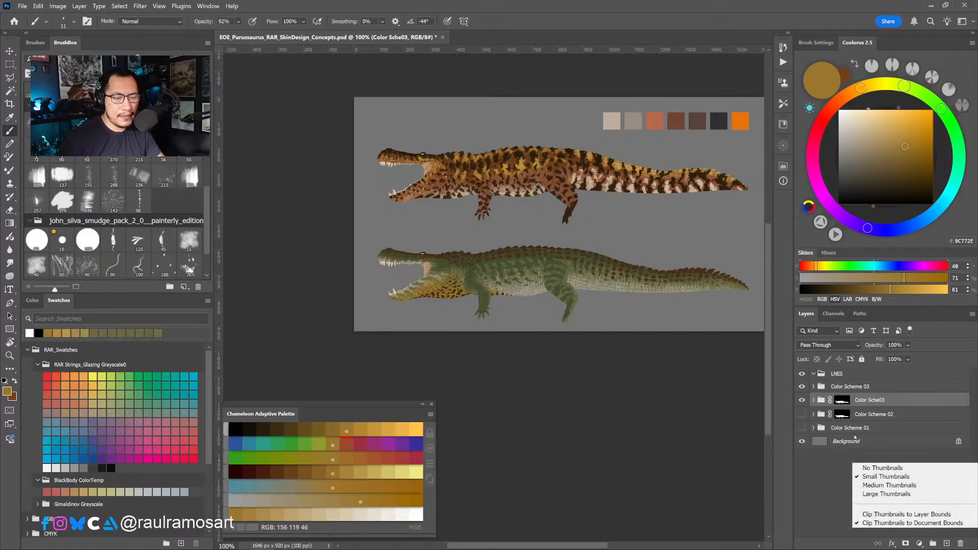
click(877, 401)
drag(911, 399, 947, 542)
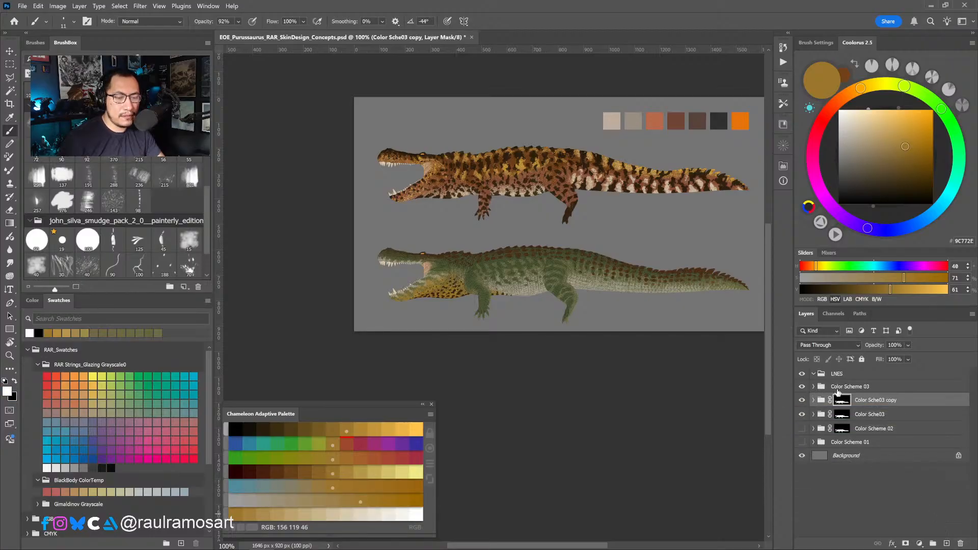
click(802, 401)
click(803, 402)
click(802, 402)
click(803, 401)
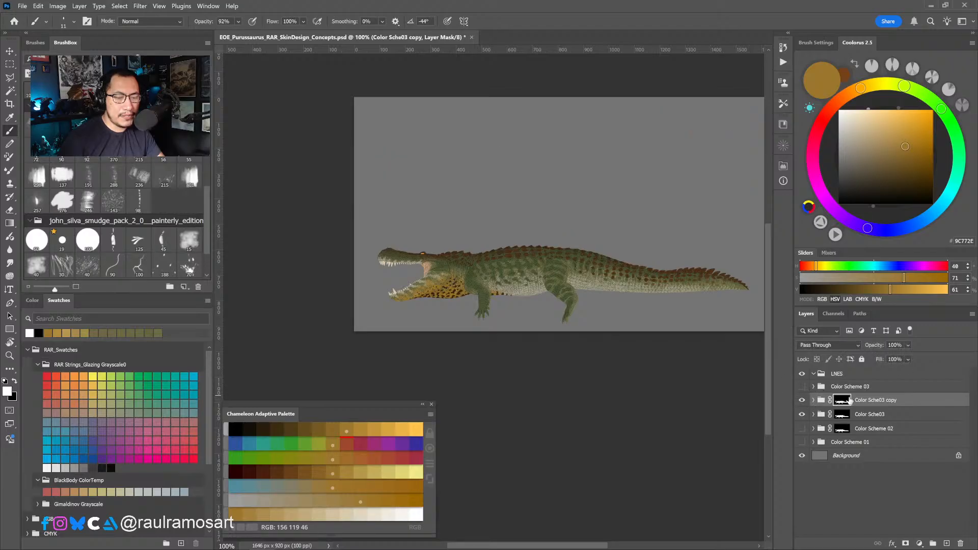
drag(906, 404, 961, 544)
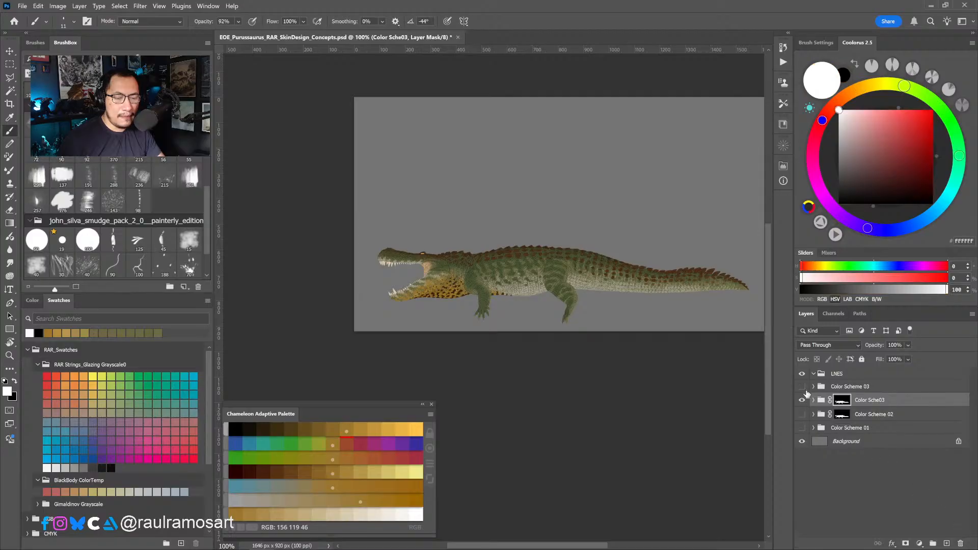
Duplicate the Color Scheme 03 group and rename the copy as "Color Scheme 05".
click(802, 387)
click(906, 389)
drag(907, 390, 947, 543)
click(814, 387)
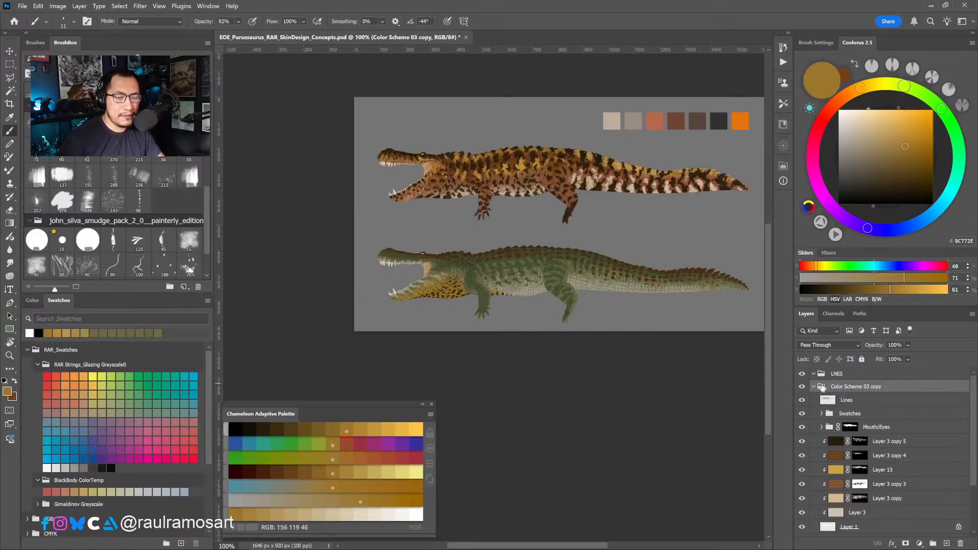
double_click(865, 387)
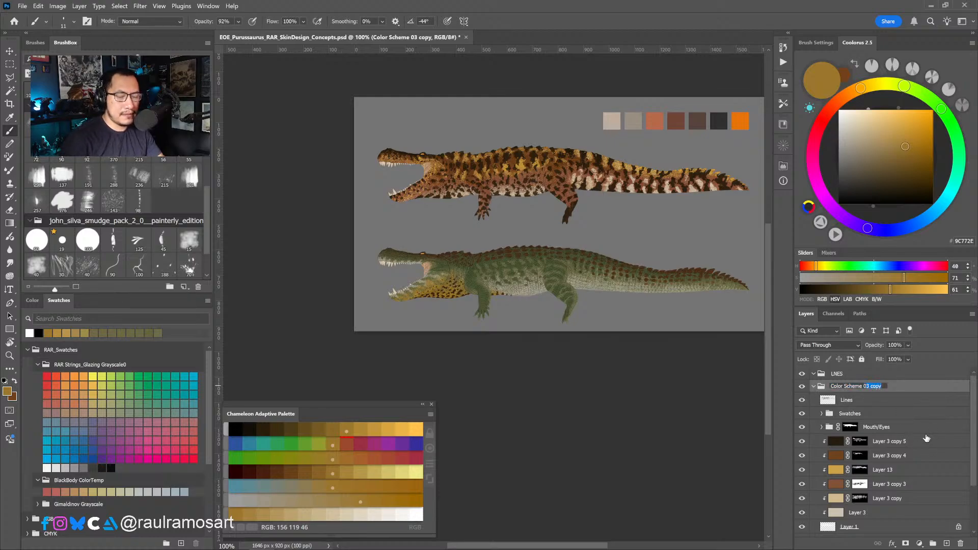
text(05)
key(Return)
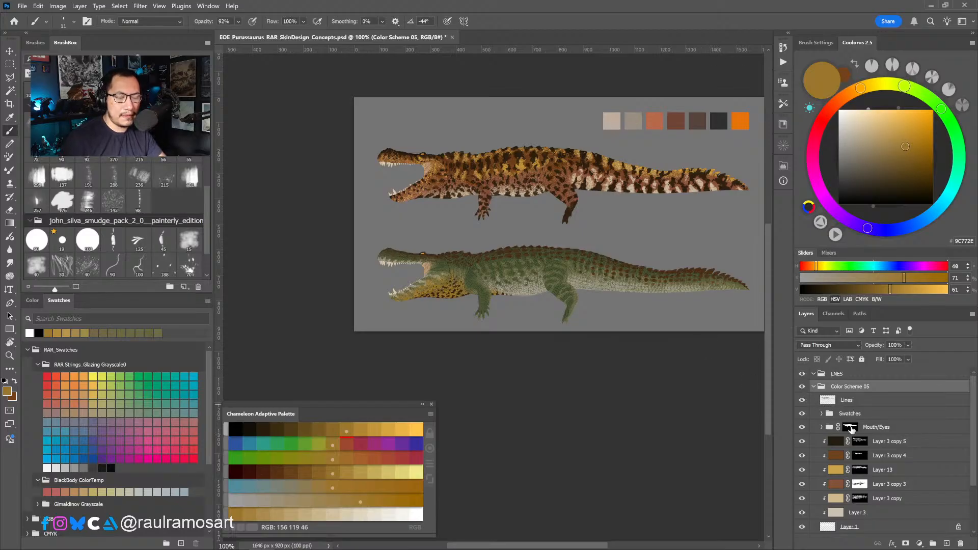
Delete the pattern layers from Layer 3 copy 5 through Layer 3 copy in Color Scheme 05, keeping the Layer 3 base.
scroll(841, 409, down, 1)
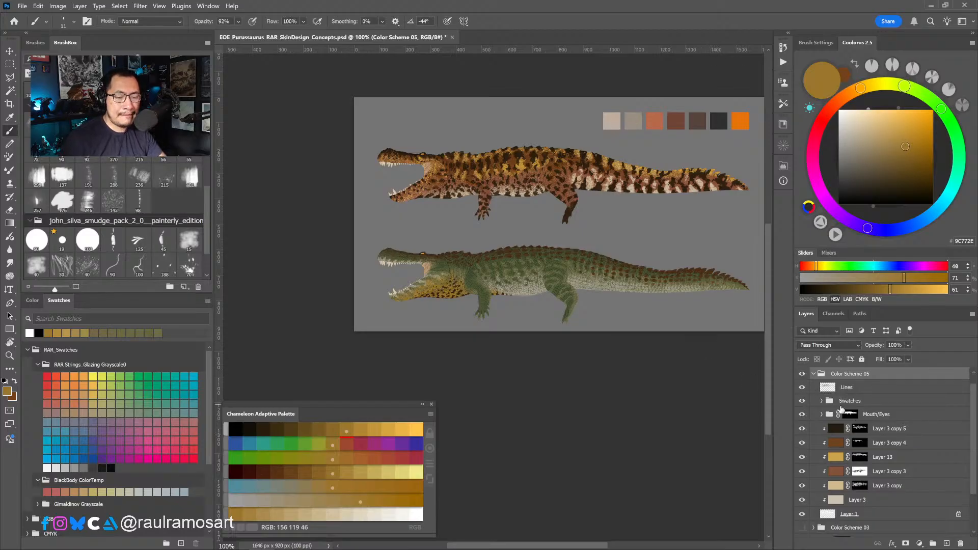
click(929, 431)
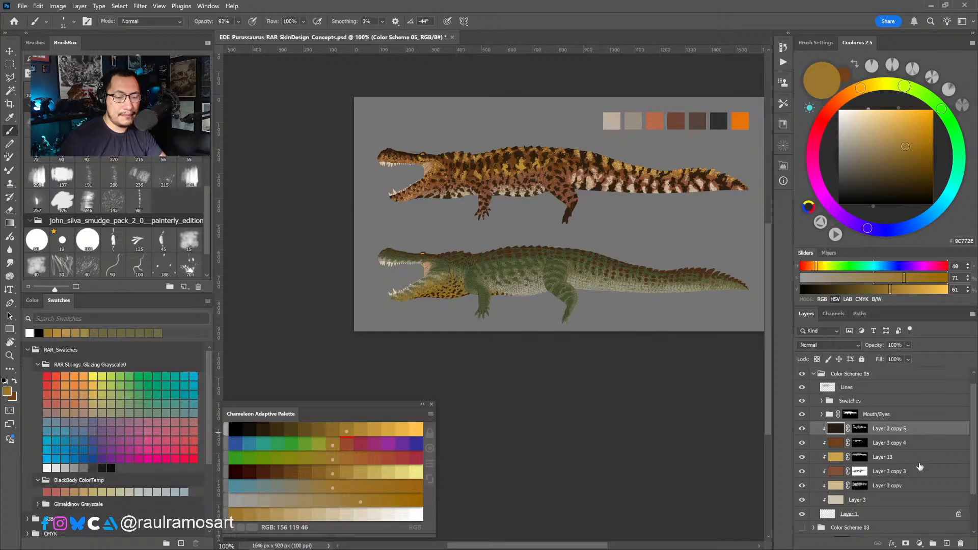
shift+click(904, 487)
key(Delete)
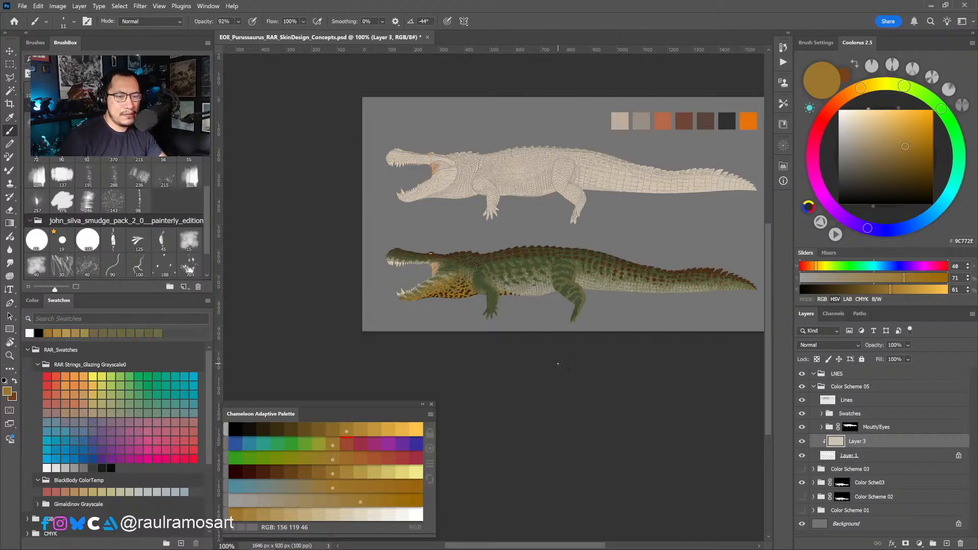
Fill the Layer 3 base of Color Scheme 05 with blue-grey, RGB 141, 149, 155.
drag(869, 144, 850, 146)
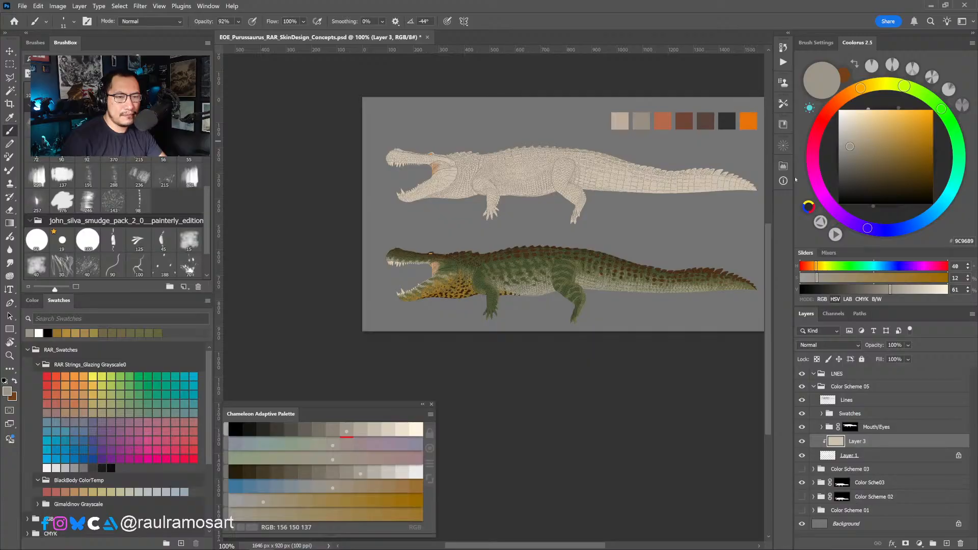
drag(904, 86, 929, 217)
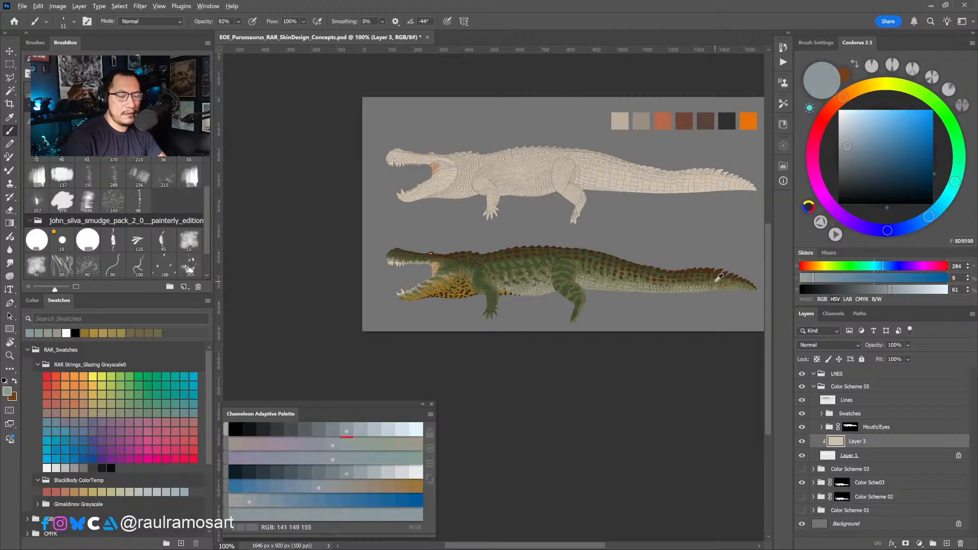
key(alt+BackSpace)
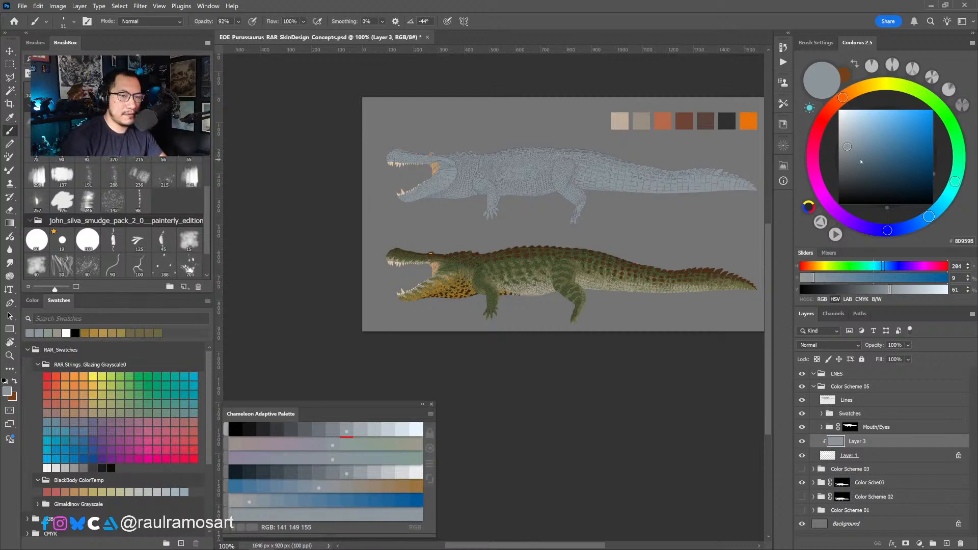
Fill Layer 3 with a light warm grey, about RGB 187, 184, 172.
click(868, 86)
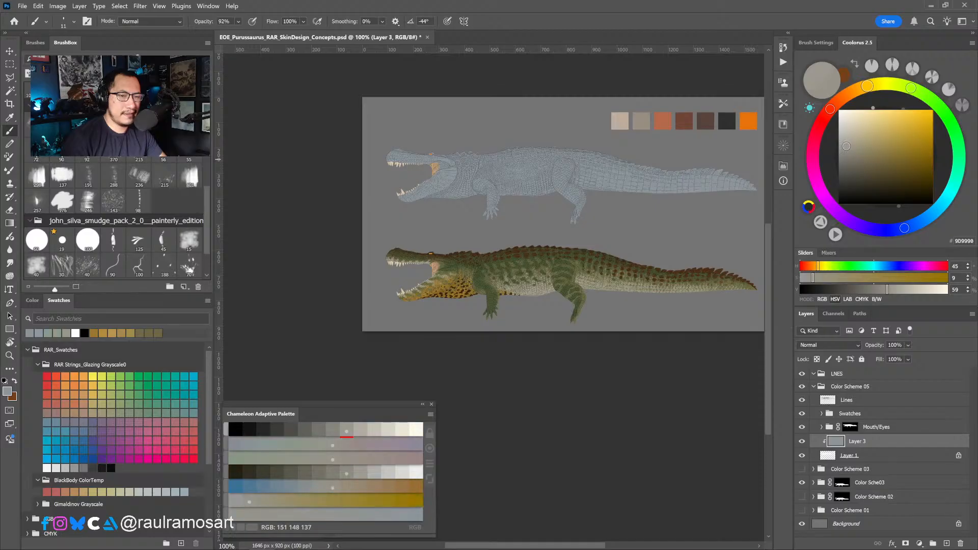
click(847, 144)
click(847, 140)
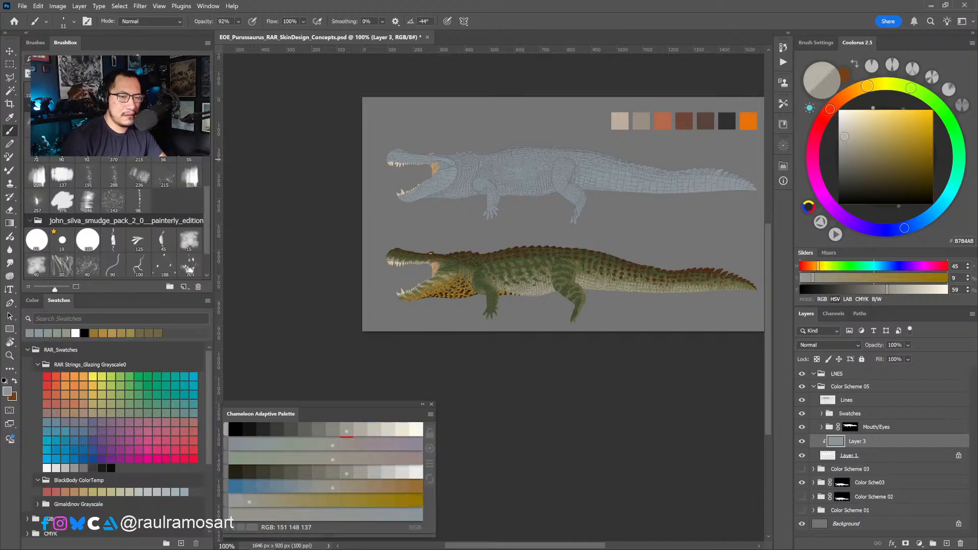
click(846, 134)
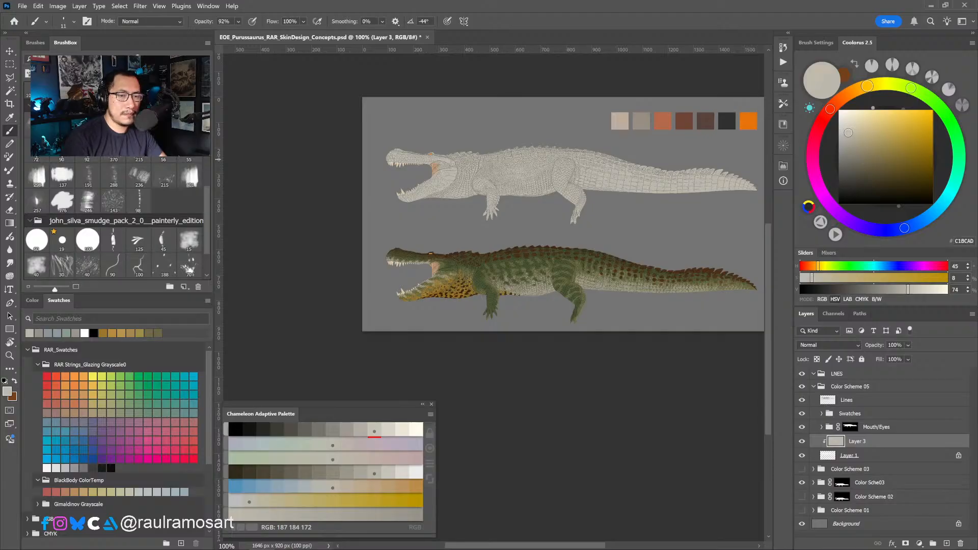
Add a new layer clipped above Layer 3 in Color Scheme 05 and fill it with blue-grey, RGB 131, 137, 138.
mouse_move(867, 86)
mouse_down()
mouse_move(914, 88)
mouse_move(905, 86)
mouse_move(940, 107)
mouse_up()
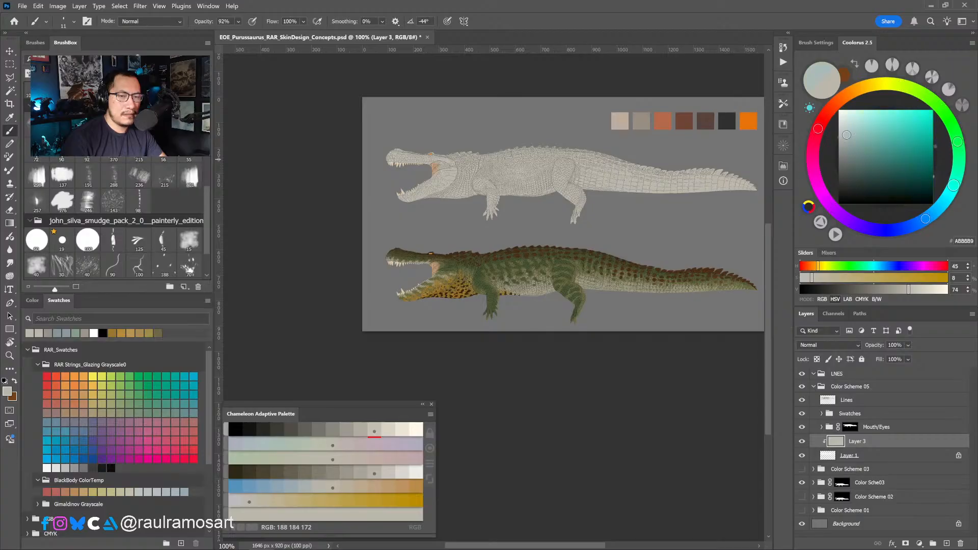
mouse_move(958, 143)
mouse_down()
mouse_move(957, 168)
mouse_move(895, 84)
mouse_move(852, 92)
mouse_up()
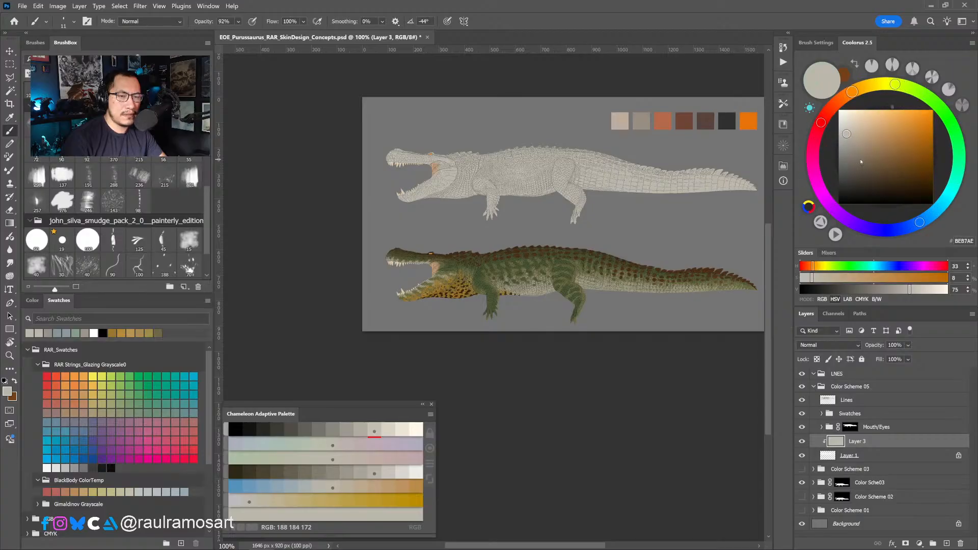
drag(848, 141, 844, 155)
drag(949, 191, 939, 206)
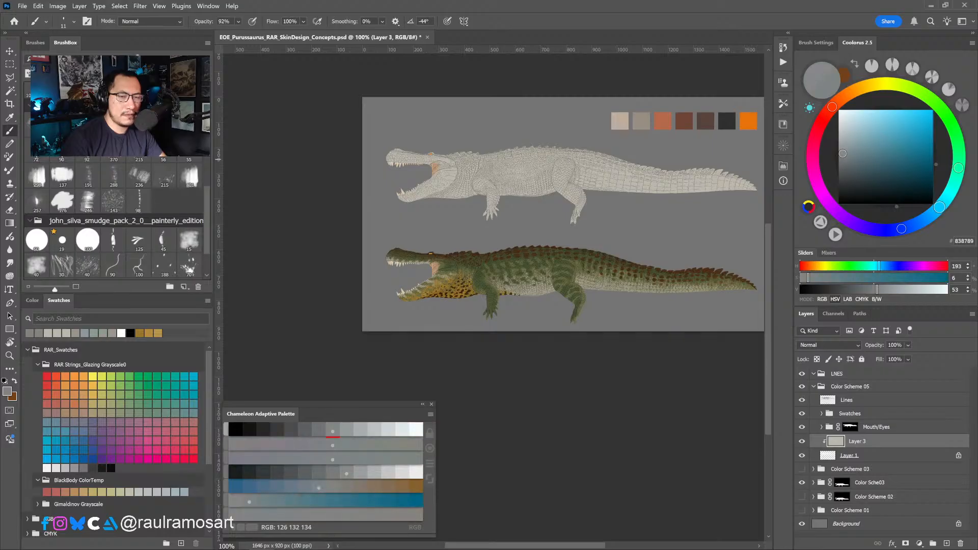
click(844, 153)
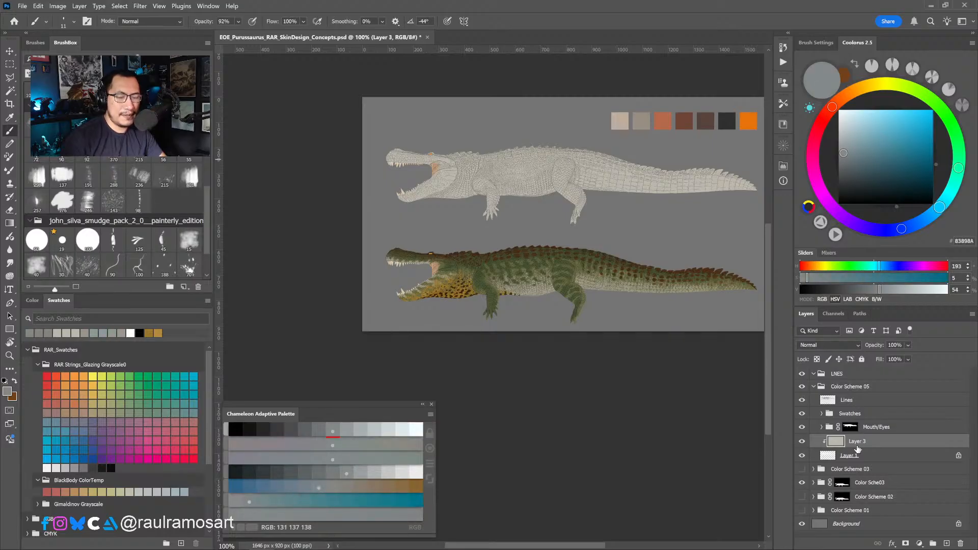
click(947, 545)
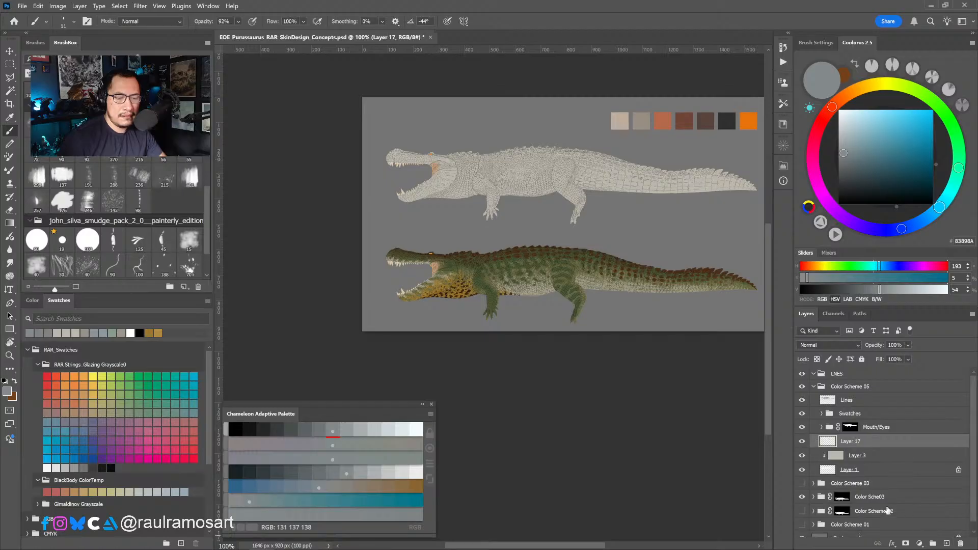
key(alt+BackSpace)
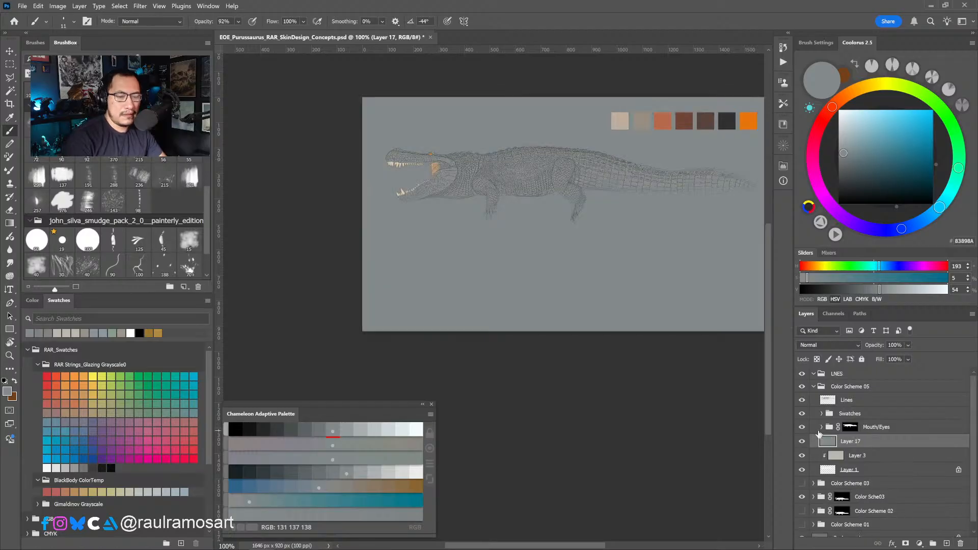
alt+click(877, 446)
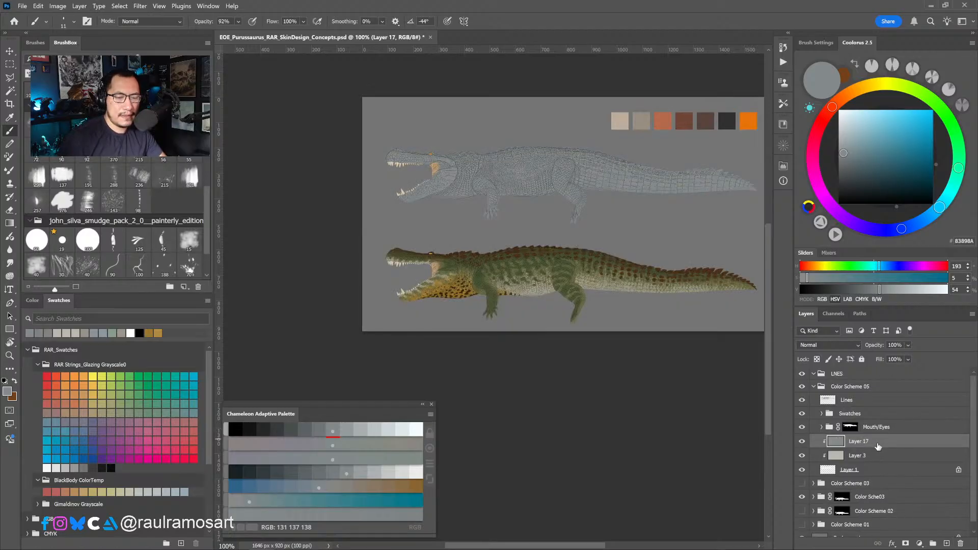
Add a layer mask to the blue-grey layer and mask out mottled patches over the body with a black splatter brush.
click(906, 544)
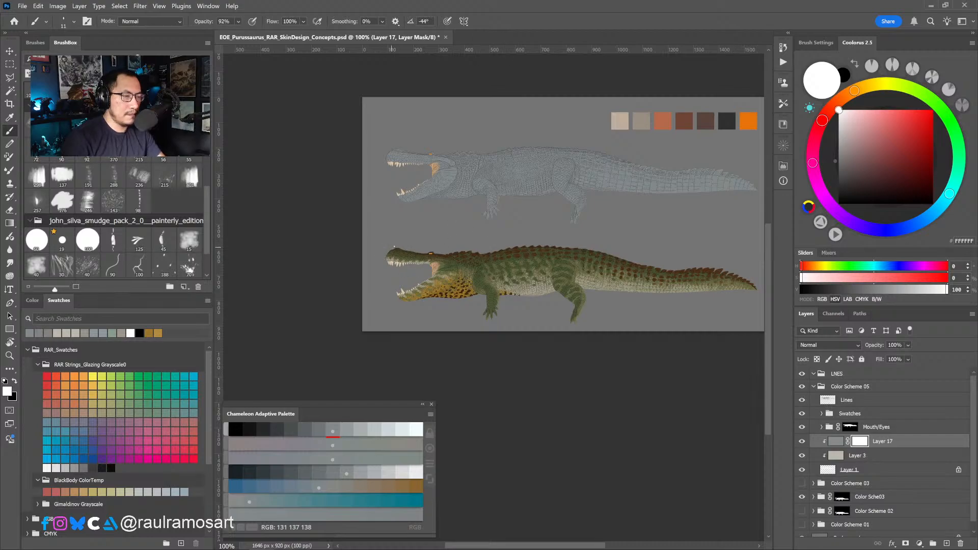
click(189, 265)
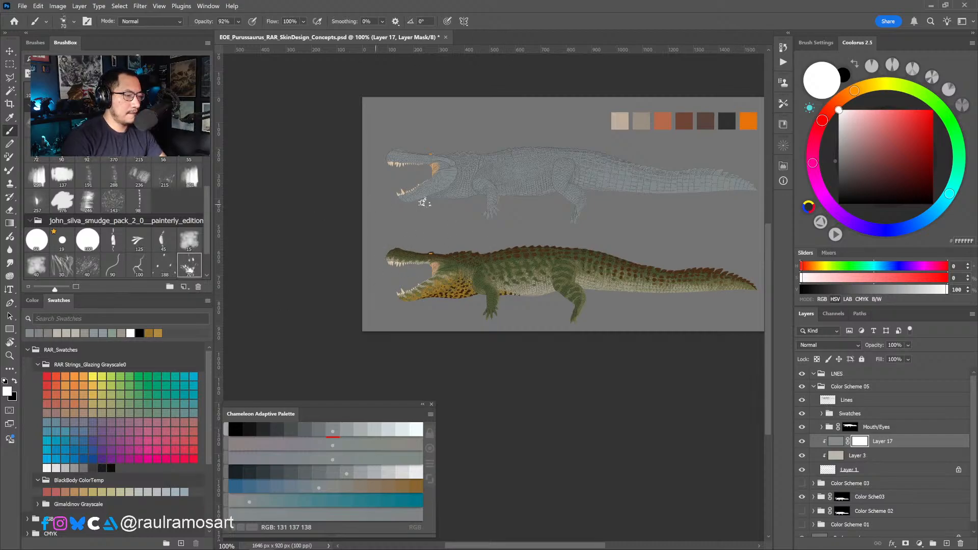
key(x)
mouse_move(507, 200)
mouse_down()
mouse_move(485, 210)
mouse_move(503, 190)
mouse_move(470, 195)
mouse_move(509, 177)
mouse_move(458, 210)
mouse_move(444, 204)
mouse_move(455, 187)
mouse_move(386, 219)
mouse_move(479, 190)
mouse_move(485, 210)
mouse_move(637, 201)
mouse_move(589, 211)
mouse_move(596, 205)
mouse_move(599, 252)
mouse_move(614, 271)
mouse_move(601, 293)
mouse_up()
Blend the mask with a scratchy texture brush at 127 px, revealing the light underside from tail to jaw and keeping the back blue-grey.
key(r)
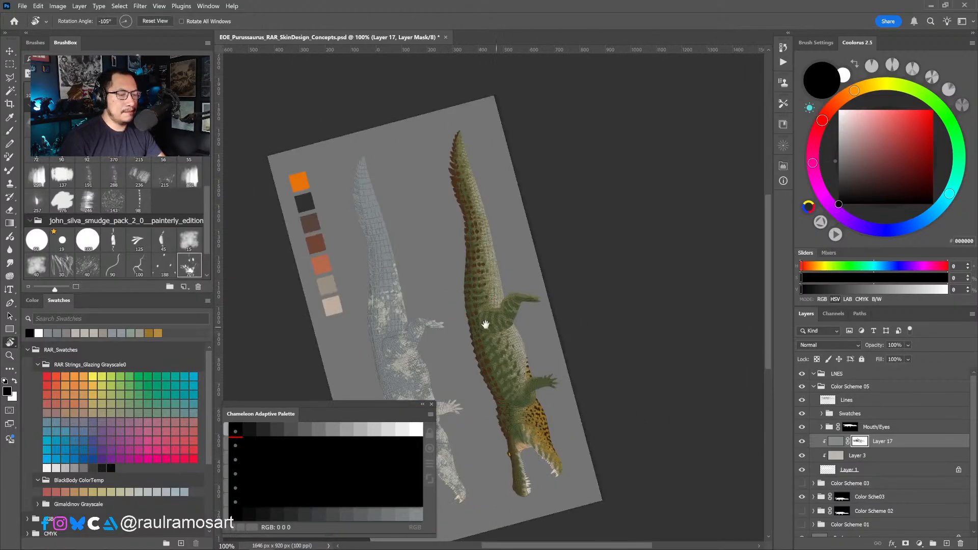
drag(484, 325, 614, 277)
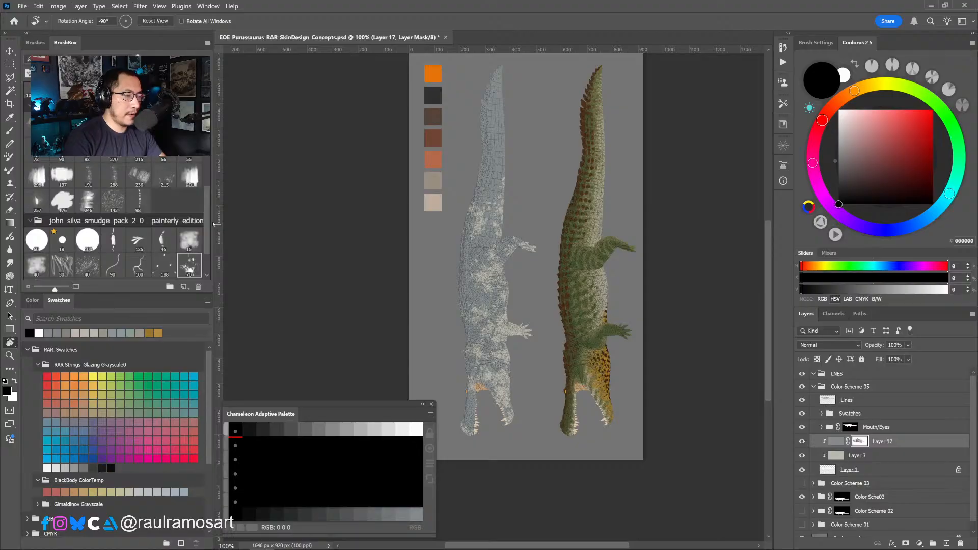
click(87, 265)
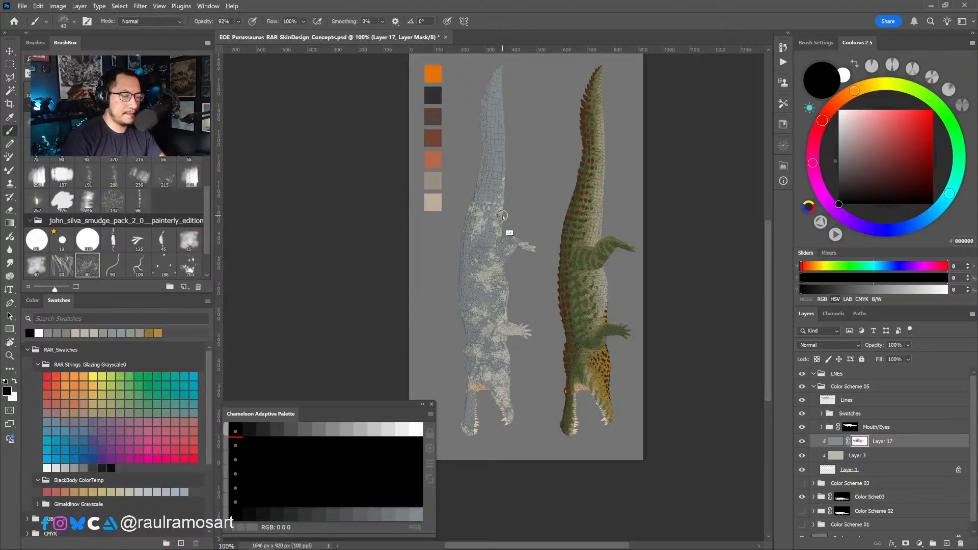
drag(520, 236, 533, 236)
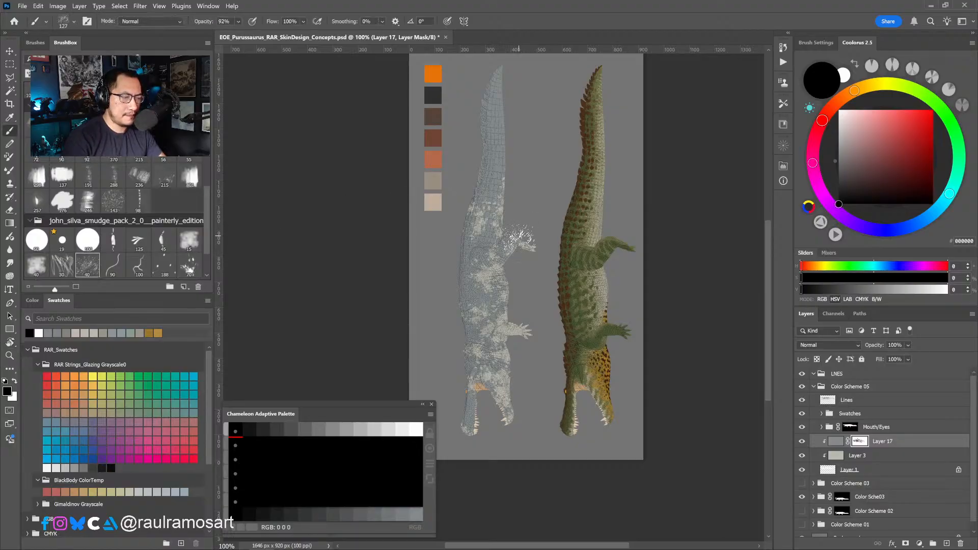
key(x)
key(x)
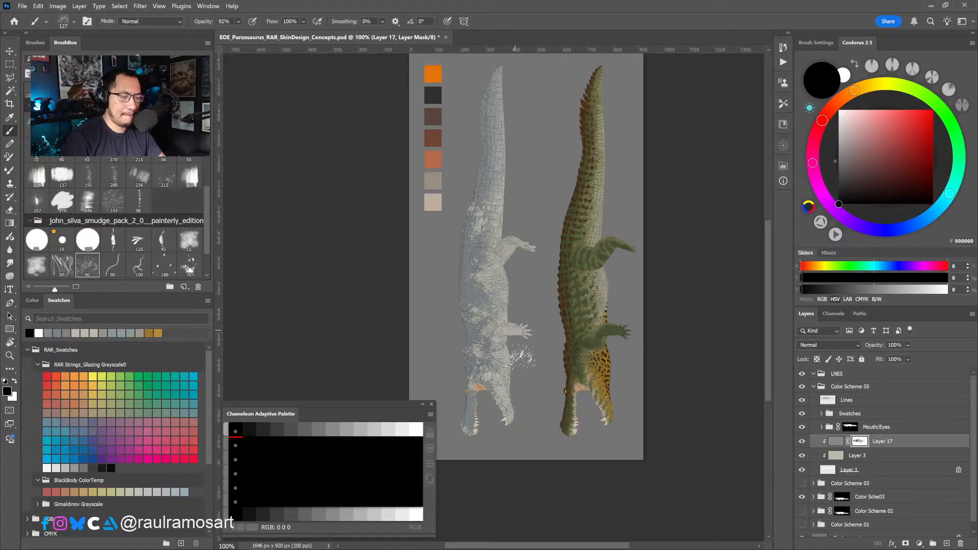
key(x)
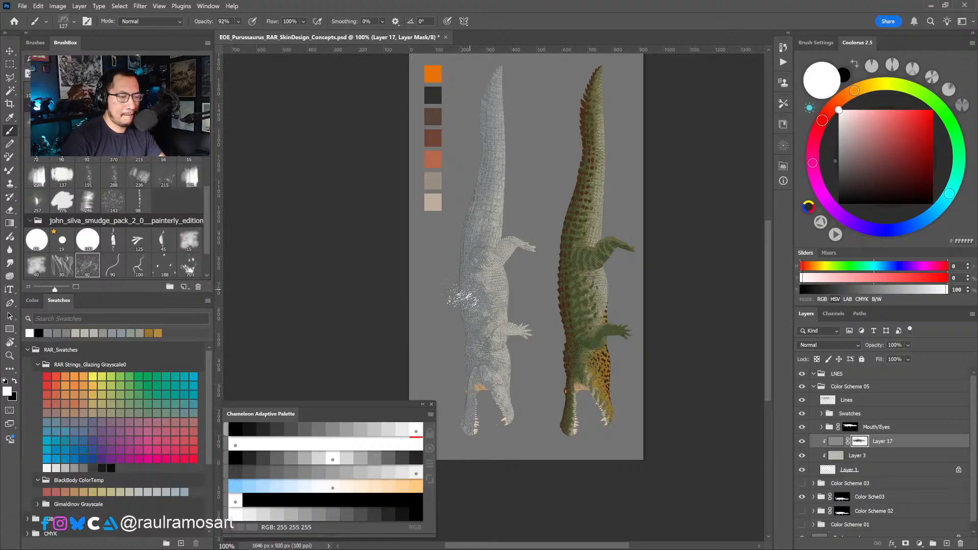
key(x)
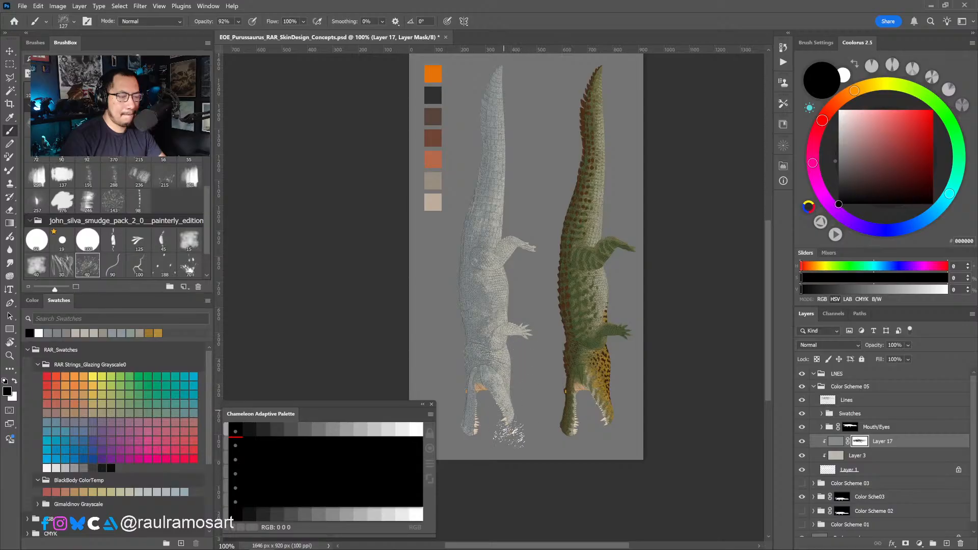
key(x)
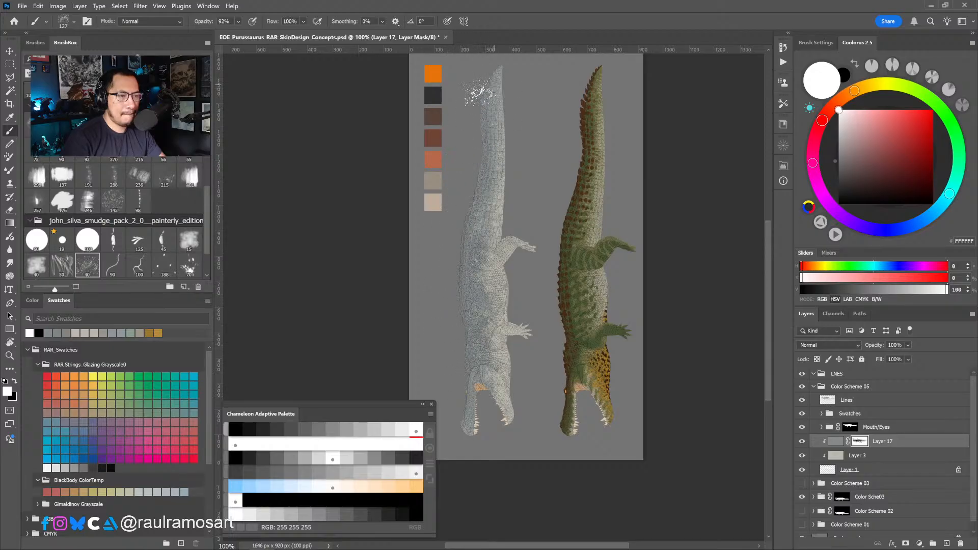
key(x)
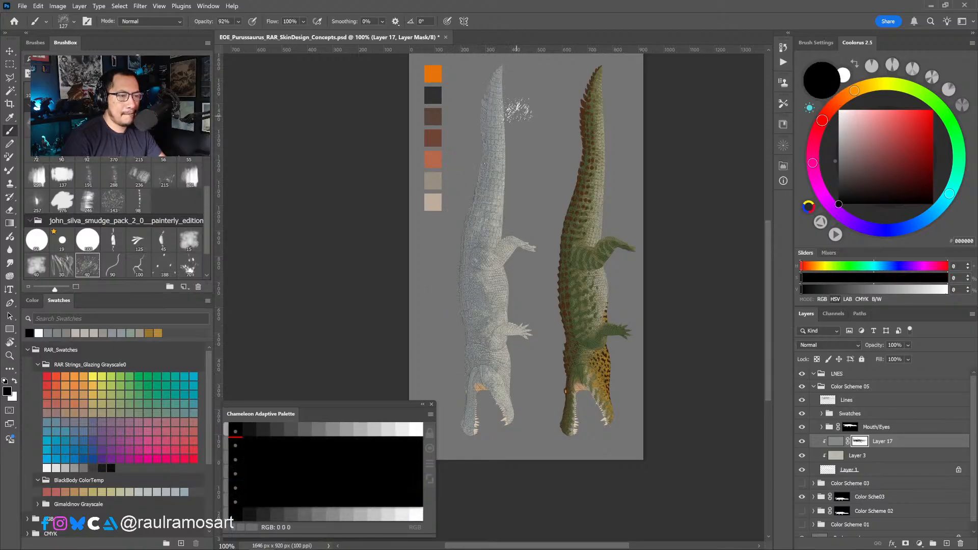
Paint the blue-grey back over the hind leg down to the foot in white on the mask, using a bristle-textured brush at 62 px.
scroll(519, 265, down, 1)
key(r)
drag(582, 364, 448, 428)
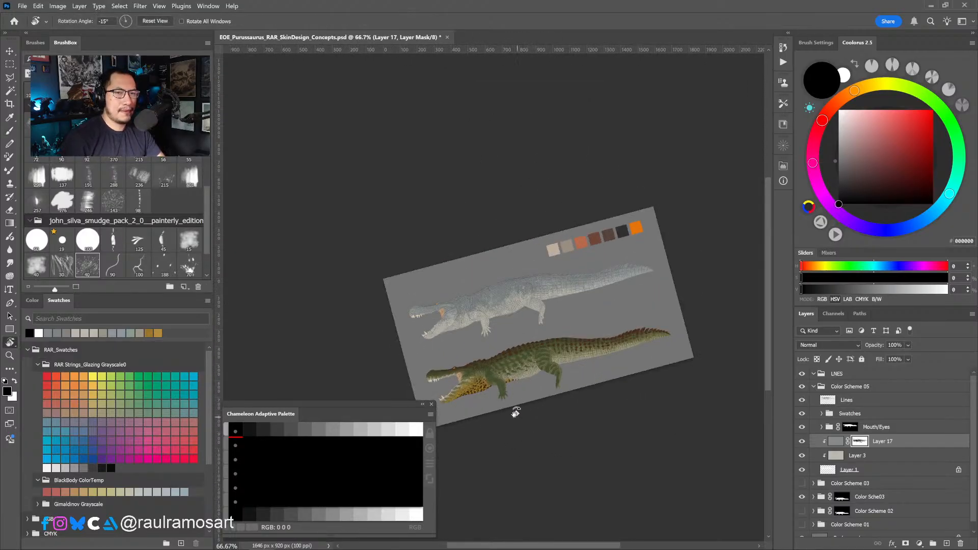
scroll(515, 411, up, 1)
drag(537, 399, 530, 439)
scroll(551, 319, up, 1)
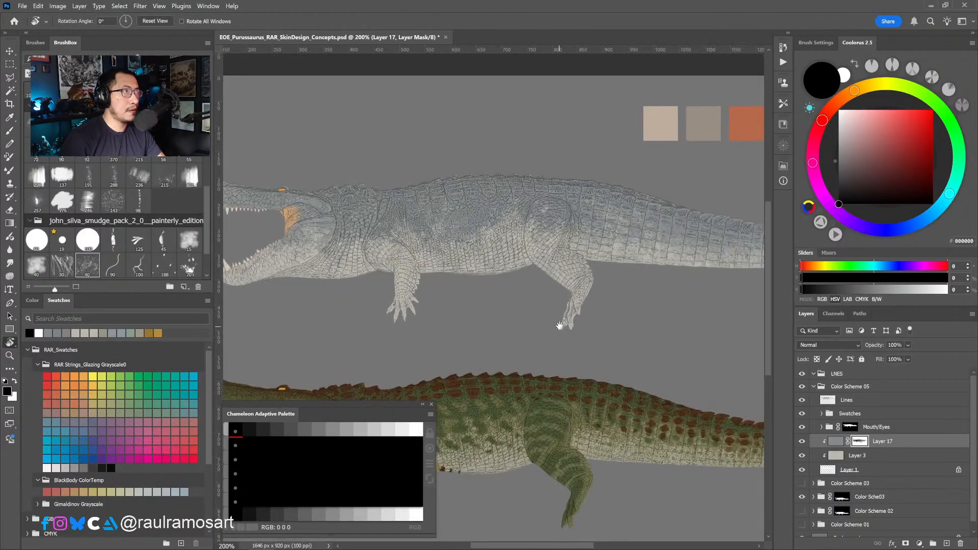
key(b)
click(139, 176)
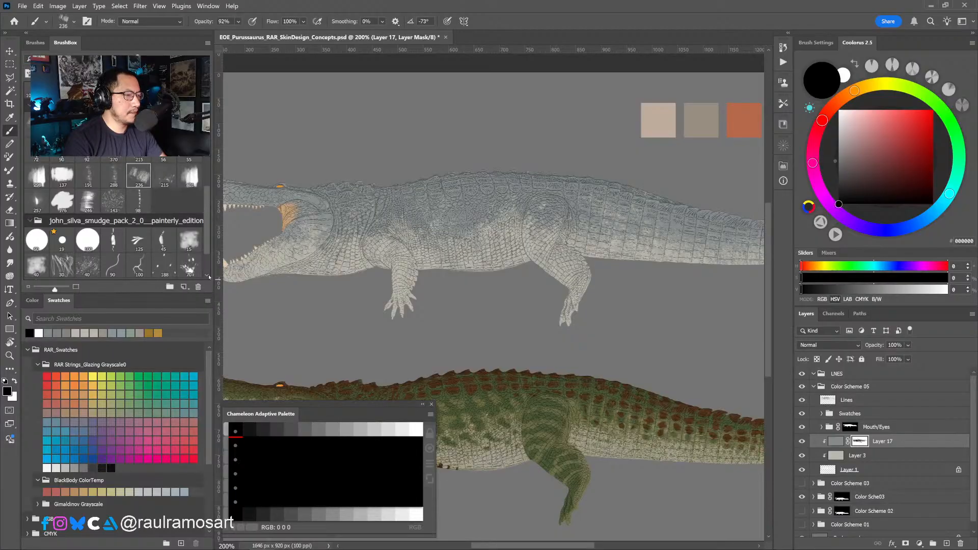
click(189, 175)
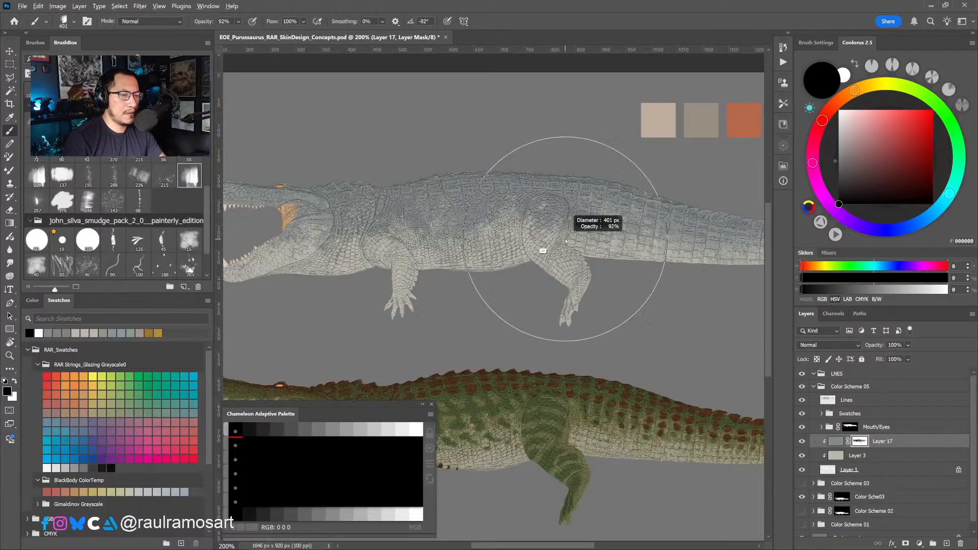
drag(523, 245, 512, 244)
key(x)
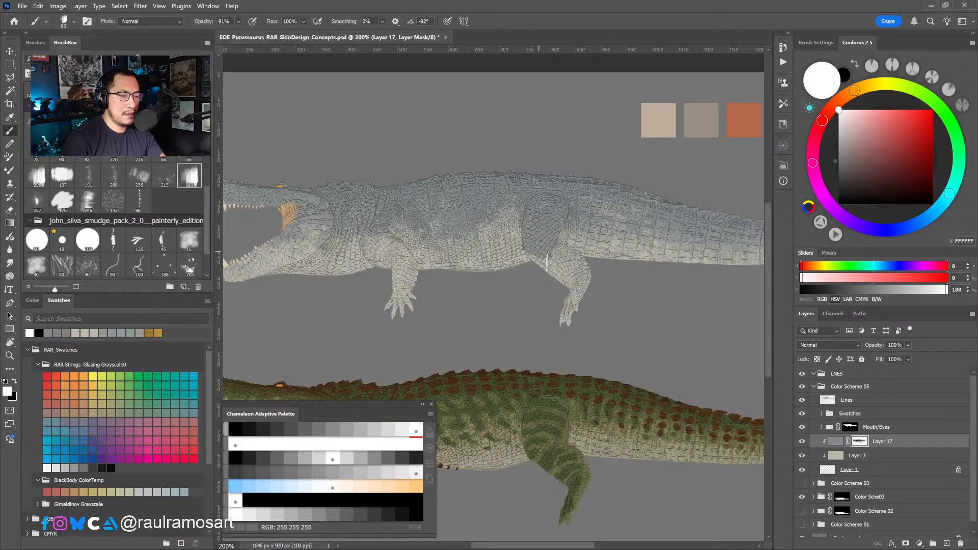
drag(566, 269, 582, 291)
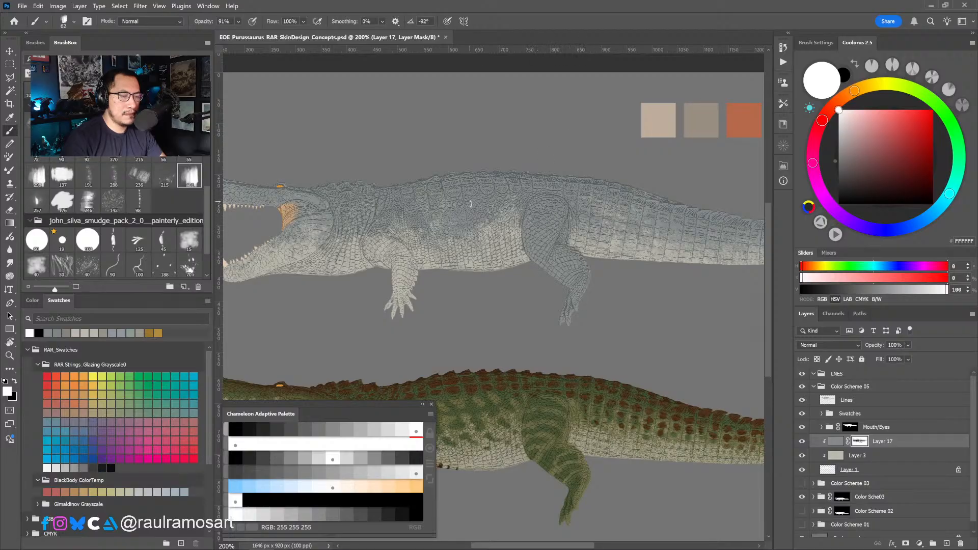
Extend the blue-grey over the flank and down the front leg by painting white on the layer mask.
drag(466, 219, 481, 217)
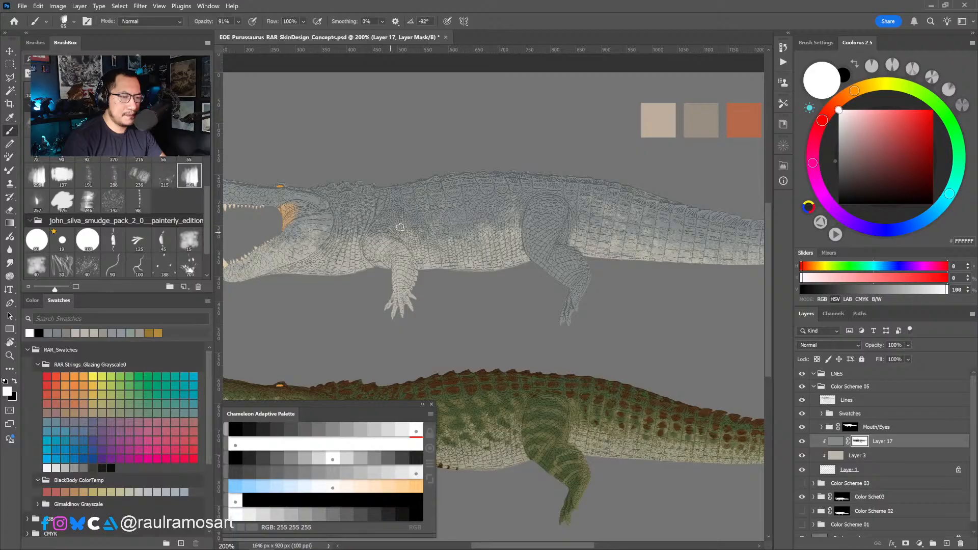
mouse_move(400, 227)
mouse_down()
mouse_move(376, 233)
mouse_move(373, 250)
mouse_move(390, 241)
mouse_move(406, 315)
mouse_up()
mouse_move(397, 272)
mouse_down()
mouse_move(520, 289)
mouse_move(486, 282)
mouse_move(493, 268)
mouse_move(528, 314)
mouse_up()
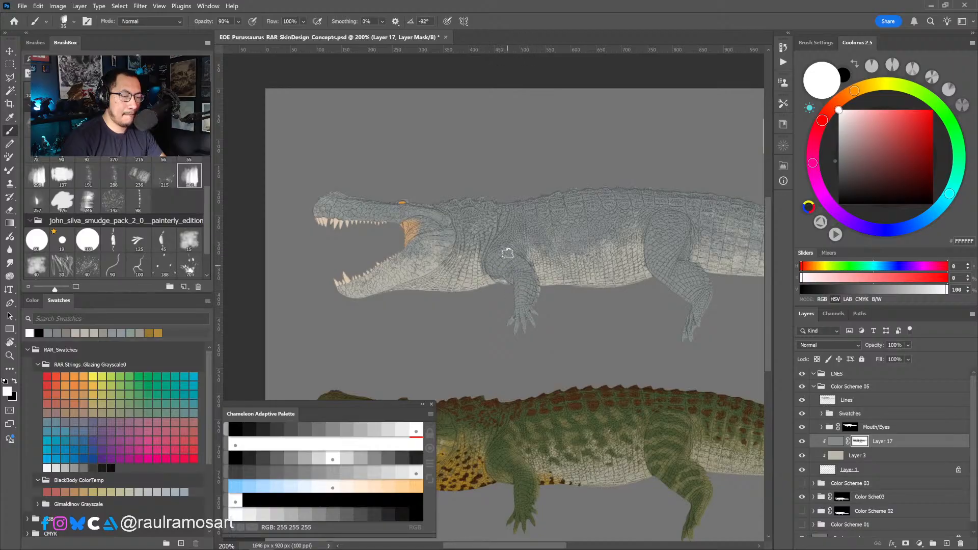
Paint blue-grey over the cheek and along the toothed edge of the lower jaw on the layer mask.
drag(464, 256, 416, 251)
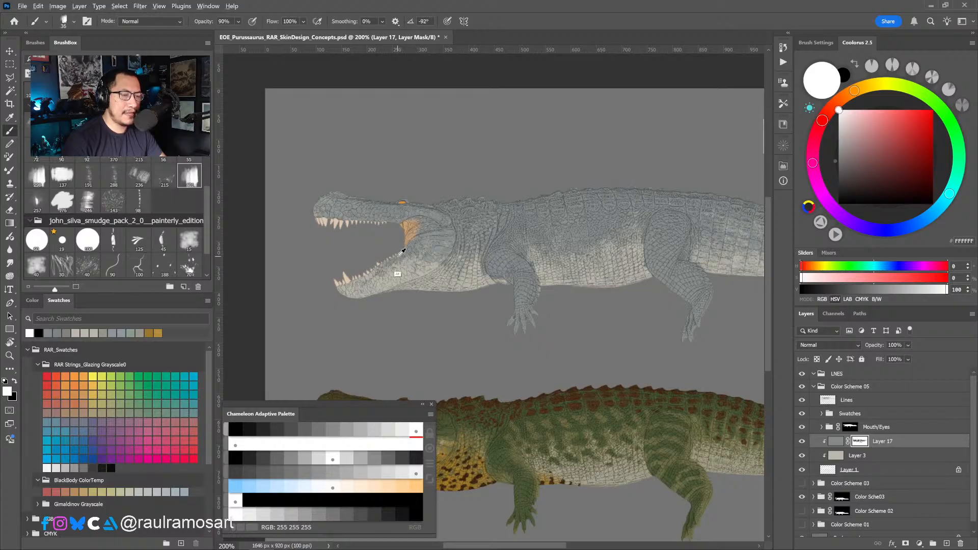
mouse_move(403, 257)
mouse_down()
mouse_move(497, 189)
mouse_move(488, 180)
mouse_move(489, 200)
mouse_move(465, 201)
mouse_move(462, 157)
mouse_up()
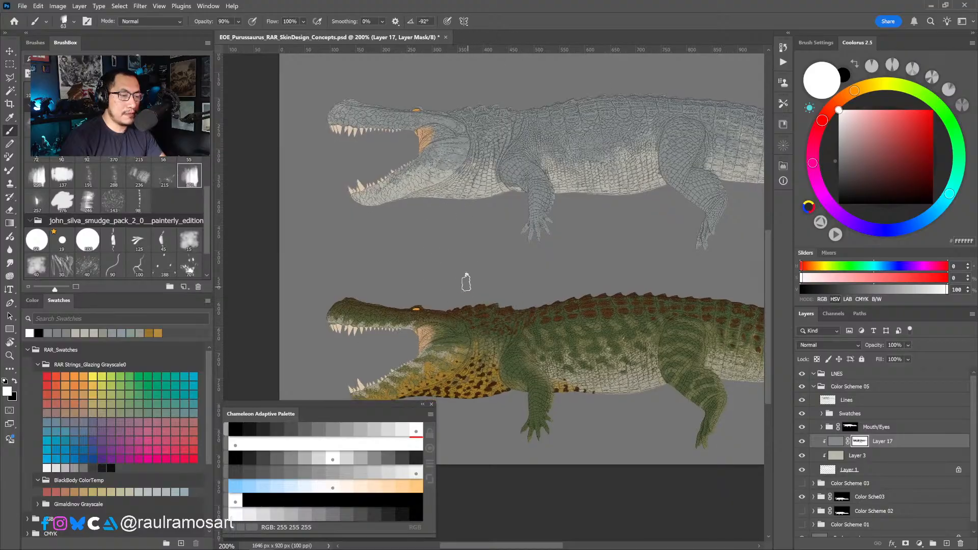
drag(460, 257, 456, 280)
mouse_move(416, 164)
mouse_down()
mouse_move(406, 162)
mouse_move(421, 156)
mouse_move(413, 190)
mouse_up()
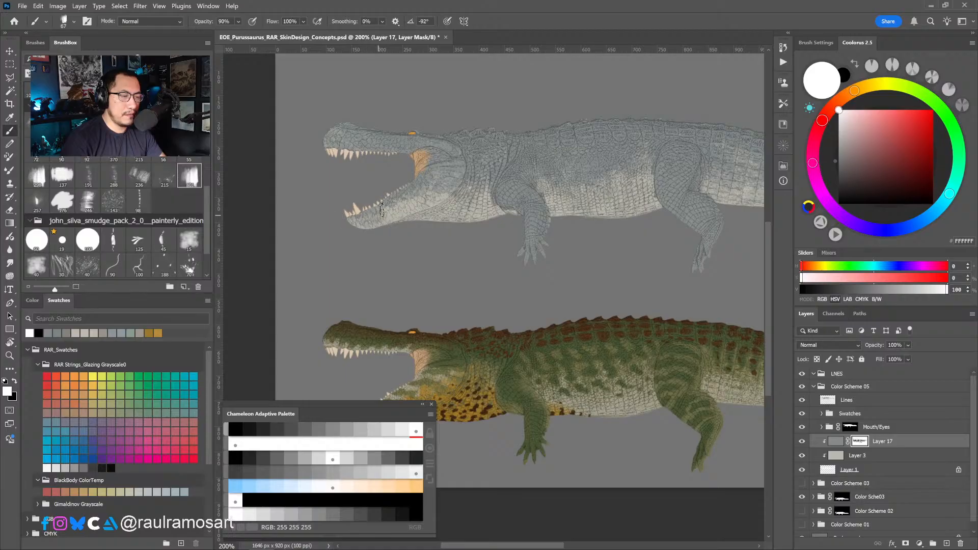
mouse_move(400, 203)
mouse_down()
mouse_move(419, 211)
mouse_move(395, 218)
mouse_up()
Break up the blue-grey edge behind the lower teeth, alternating black and white bristle strokes on the layer mask.
key(x)
key(x)
drag(424, 166, 421, 154)
key(x)
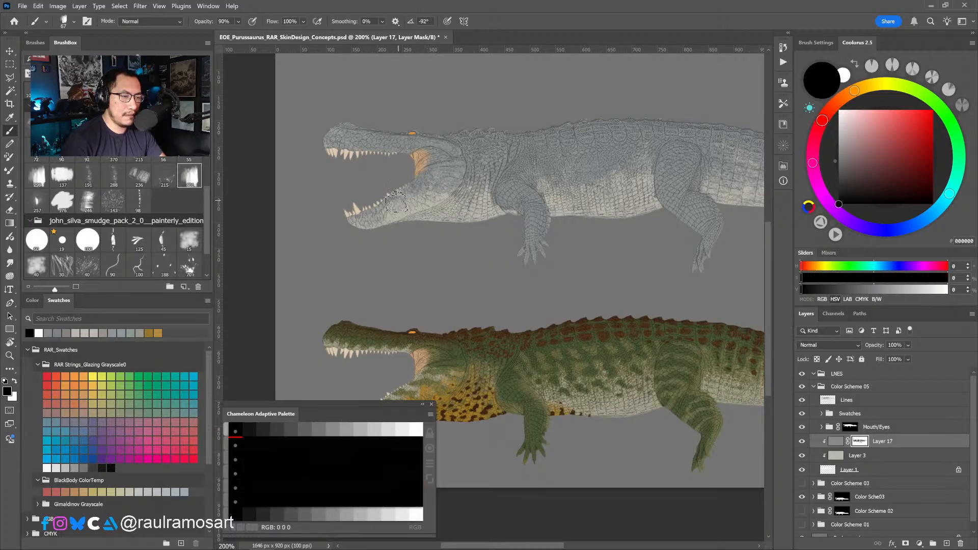
key(x)
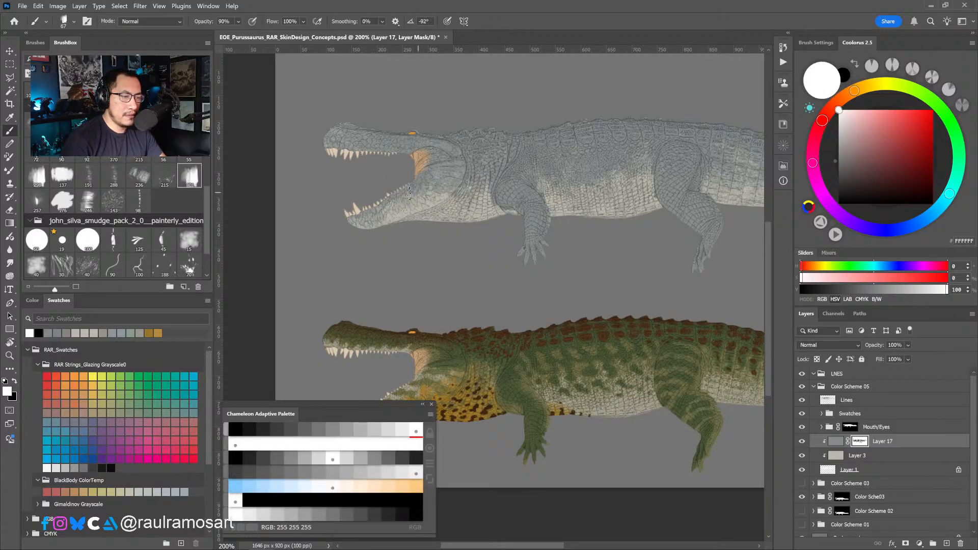
key(x)
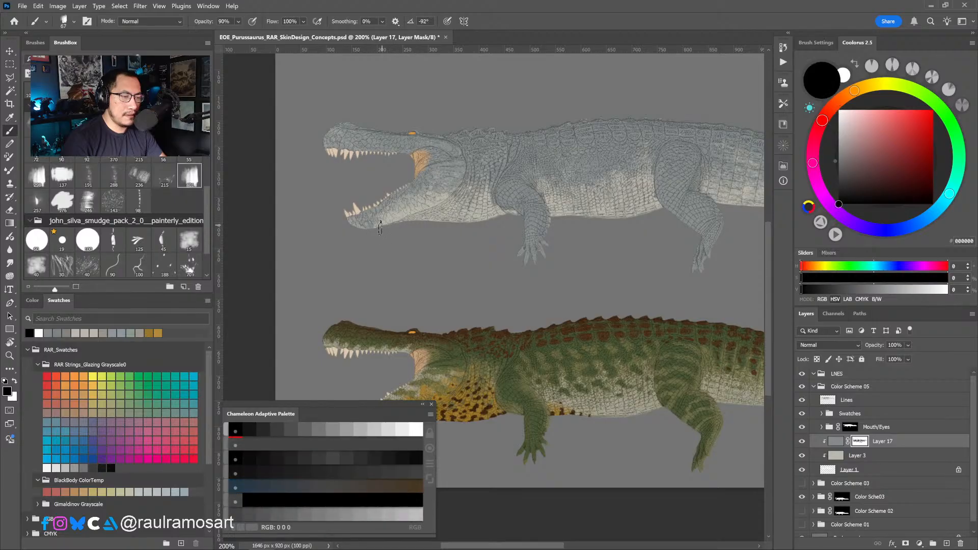
key(x)
key(x)
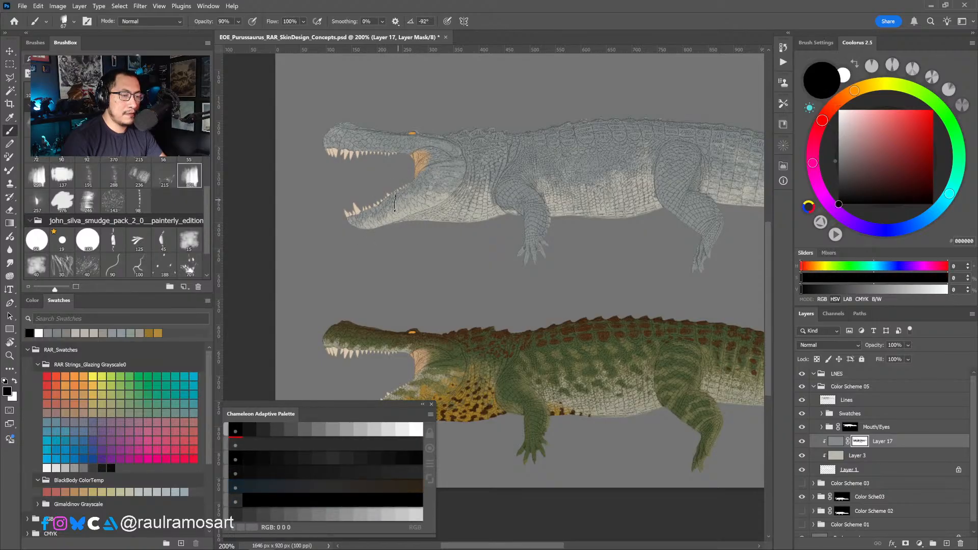
Refine the blue-grey transition at the lower jaw's tip and across the throat with white and black on the mask.
key(x)
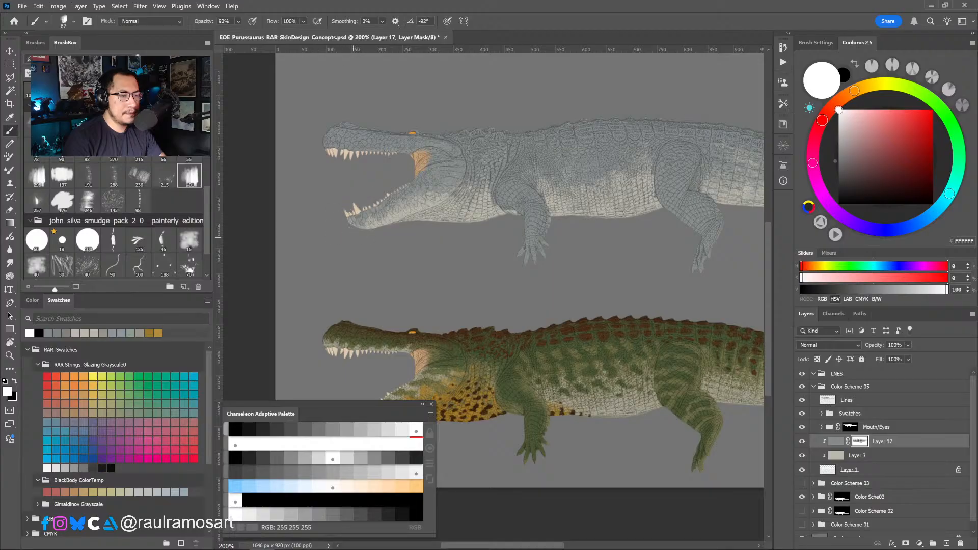
key(x)
key(x)
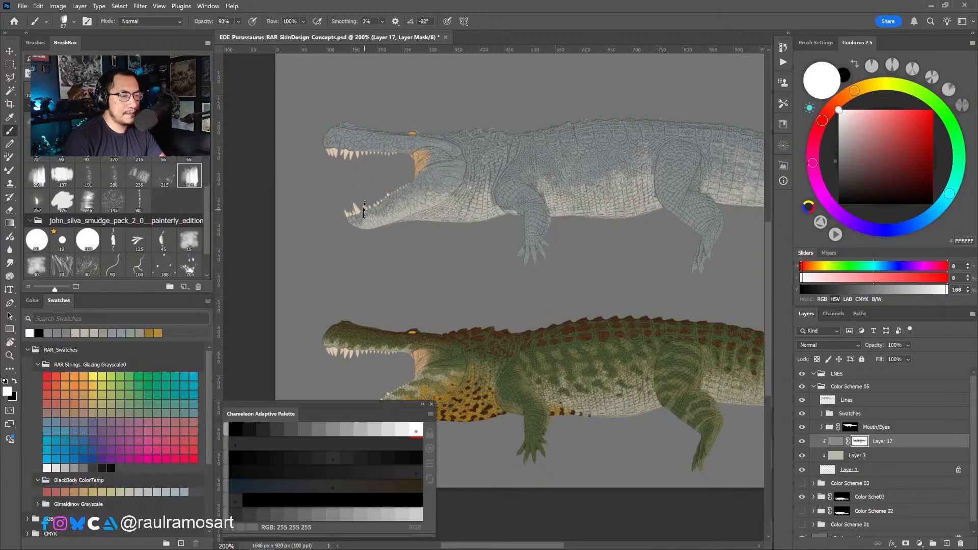
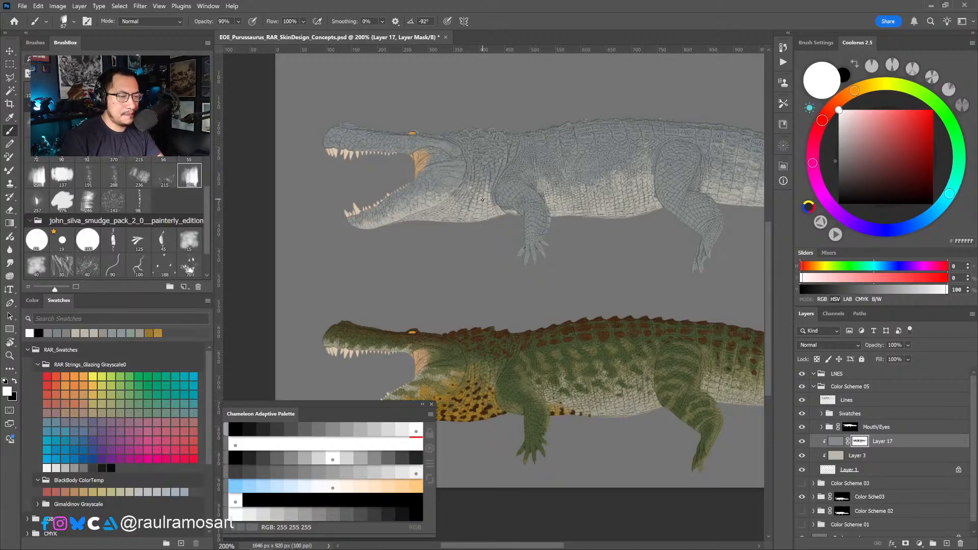
key(x)
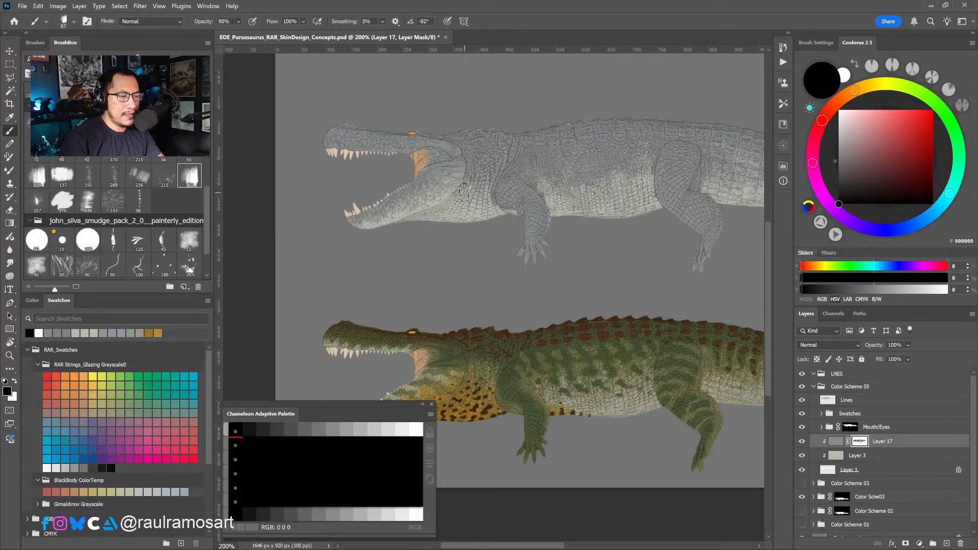
key(x)
Soften the boundary between blue-grey flank and light belly with a brush of about 40 px, alternating black and white on the mask.
drag(496, 160, 477, 180)
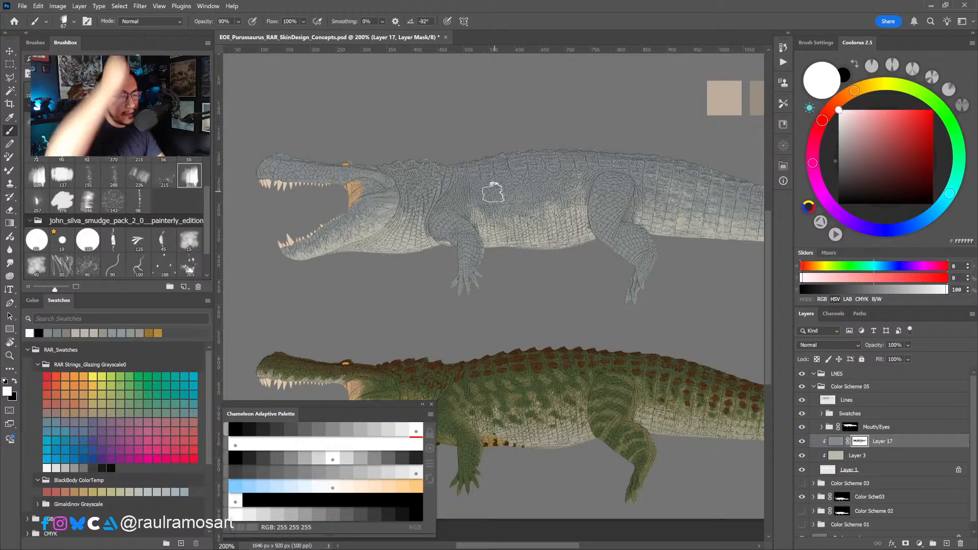
drag(494, 188, 459, 189)
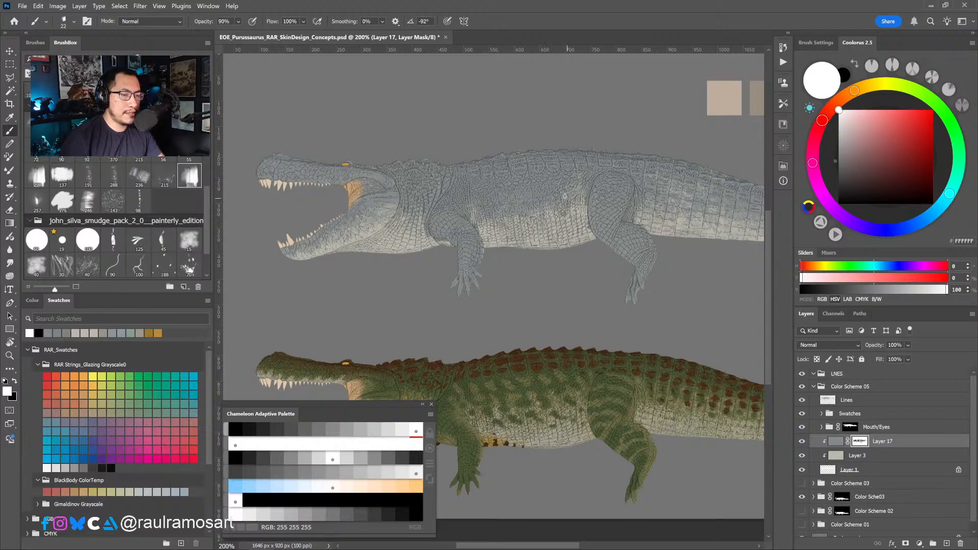
drag(566, 214, 571, 214)
key(x)
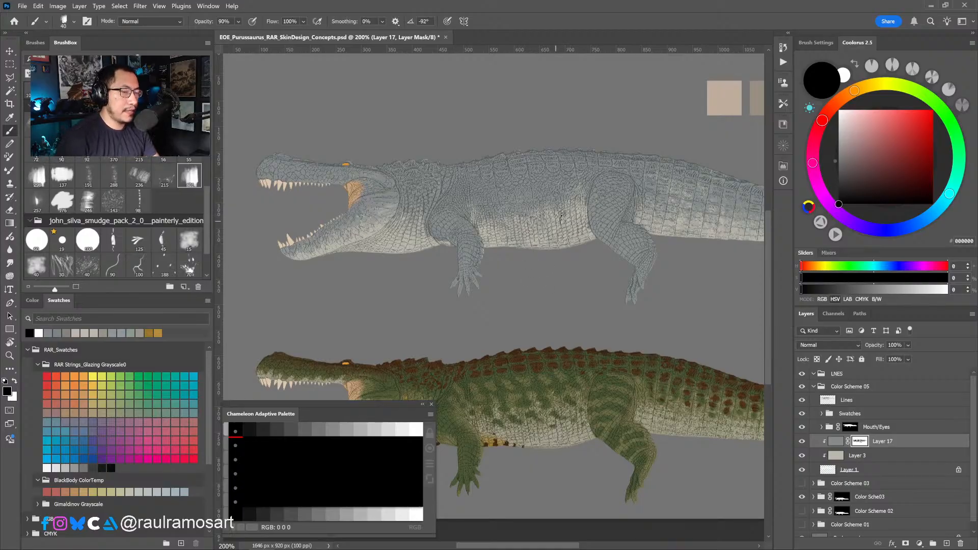
key(x)
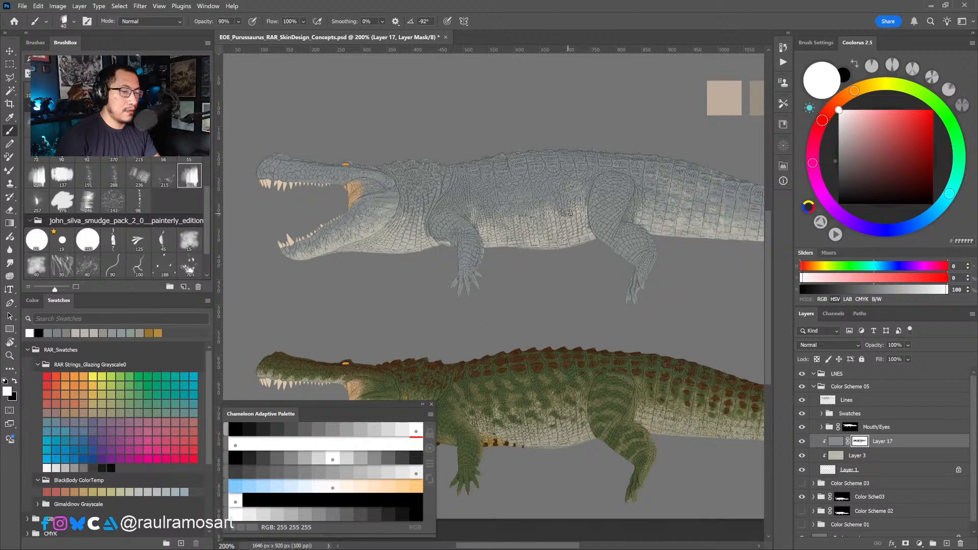
key(x)
key(x)
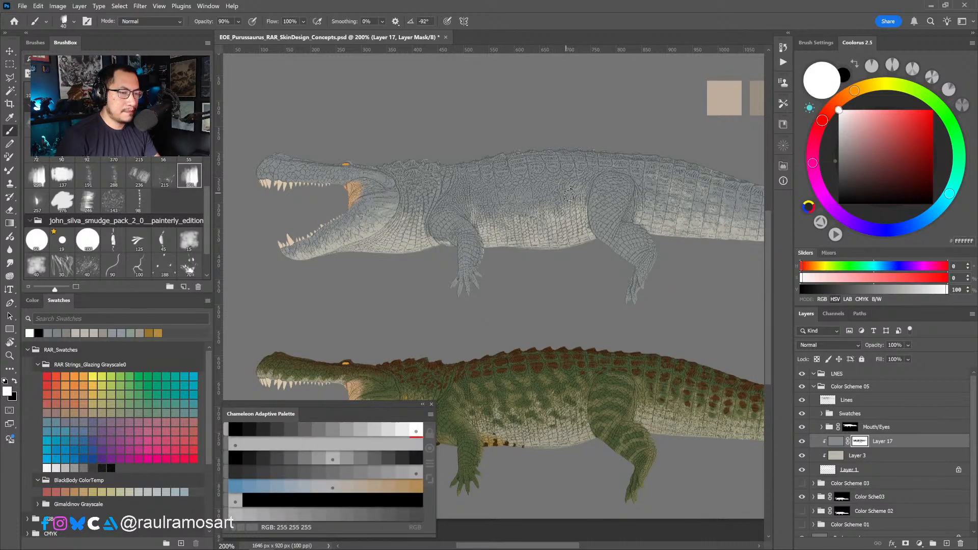
Extend blue-grey over the tail's side and restore its light underside out to the tip with white and black on the mask.
drag(684, 176, 559, 175)
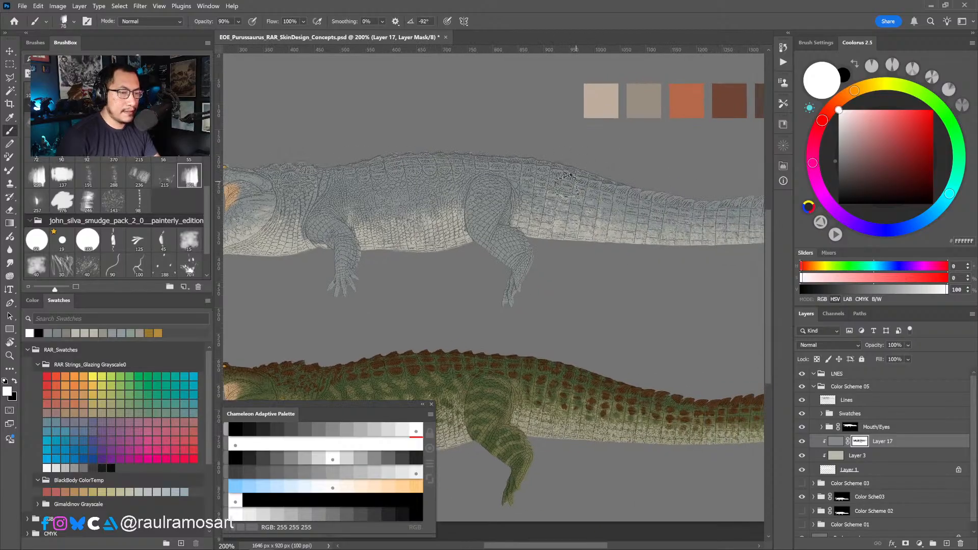
key(x)
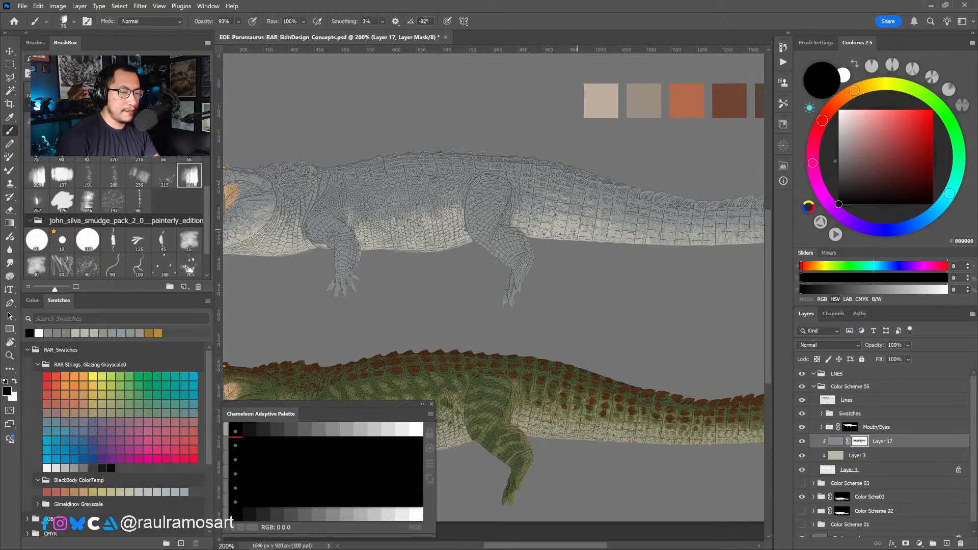
drag(647, 245, 560, 245)
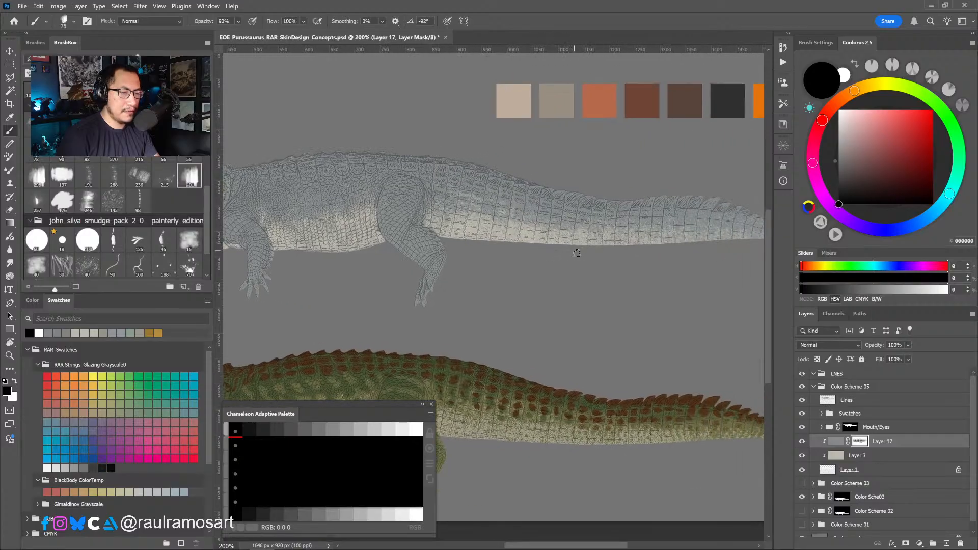
key(x)
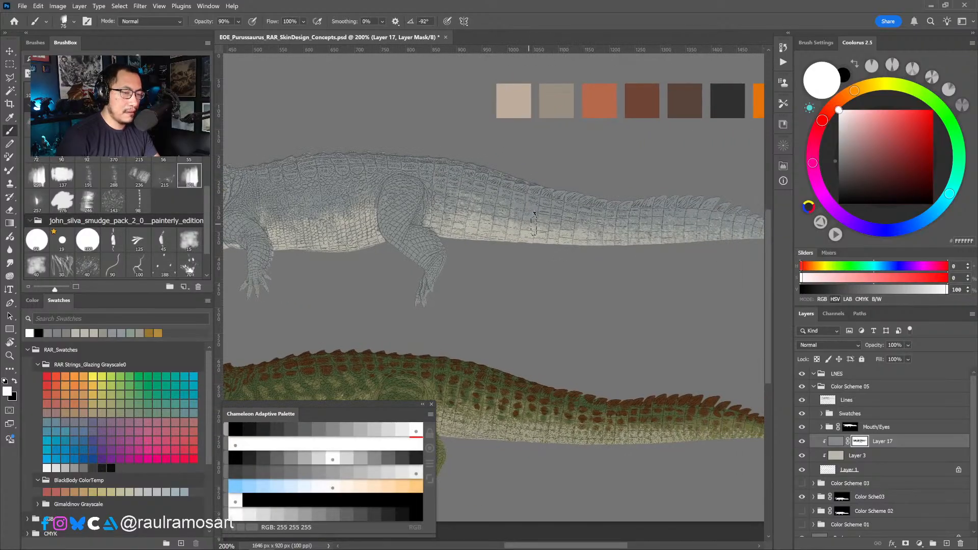
key(x)
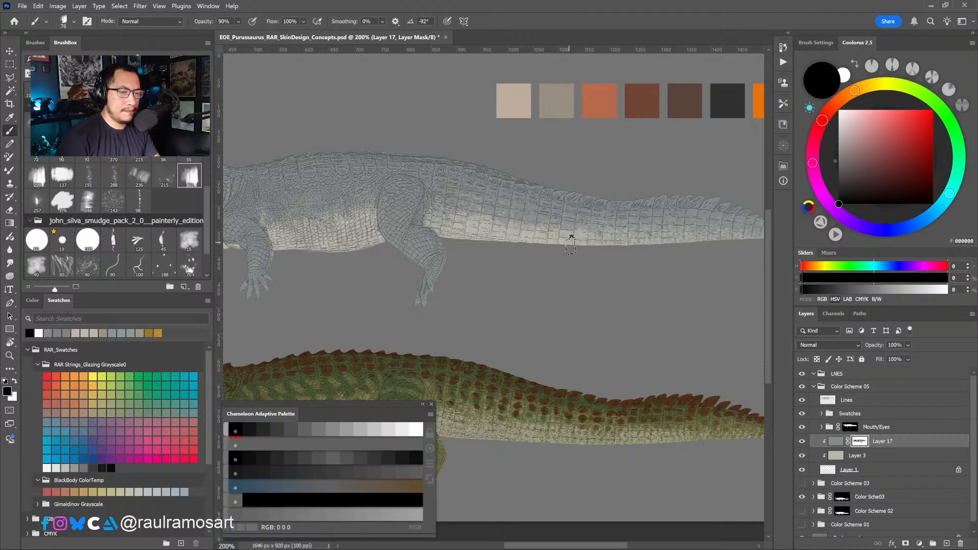
drag(579, 246, 479, 250)
key(x)
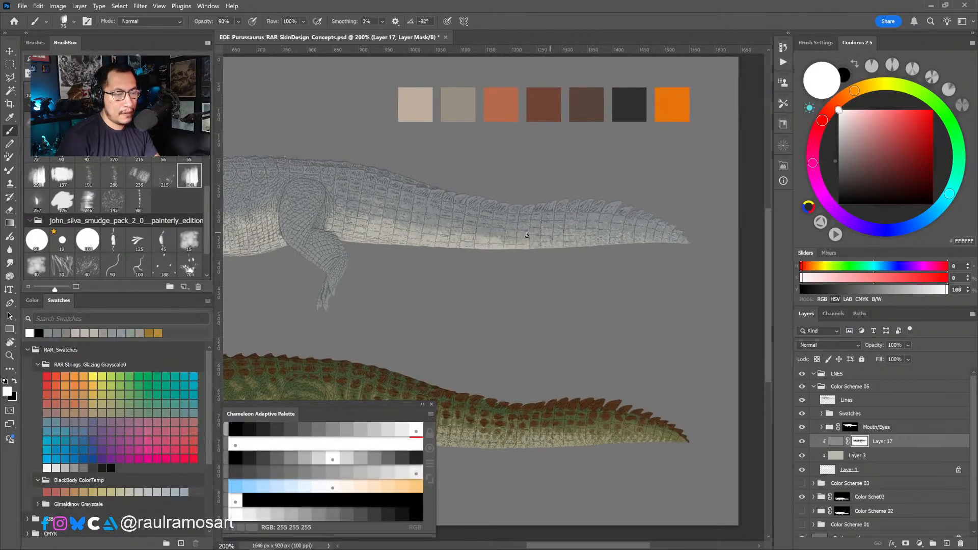
key(x)
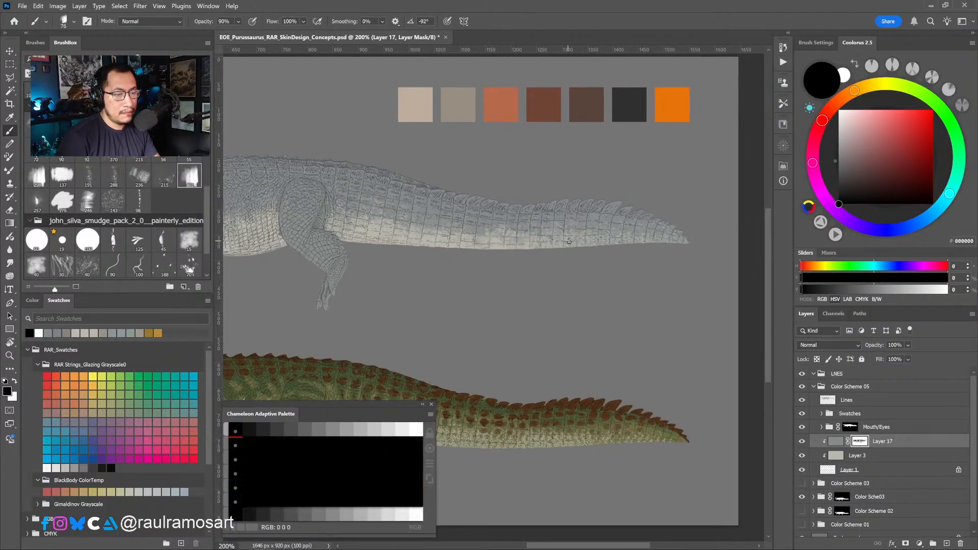
key(x)
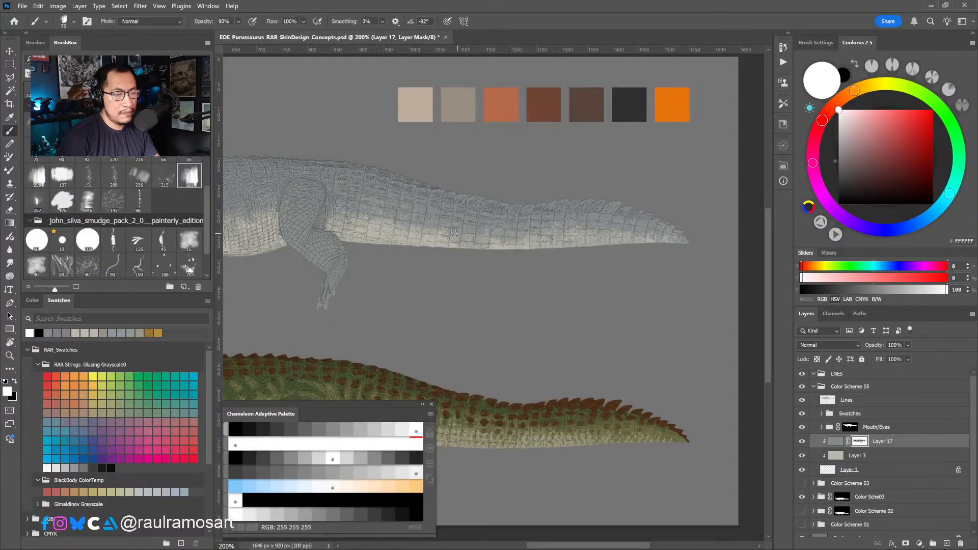
key(x)
Duplicate Layer 17 together with its layer mask in the Color Scheme 05 group.
drag(481, 253, 516, 259)
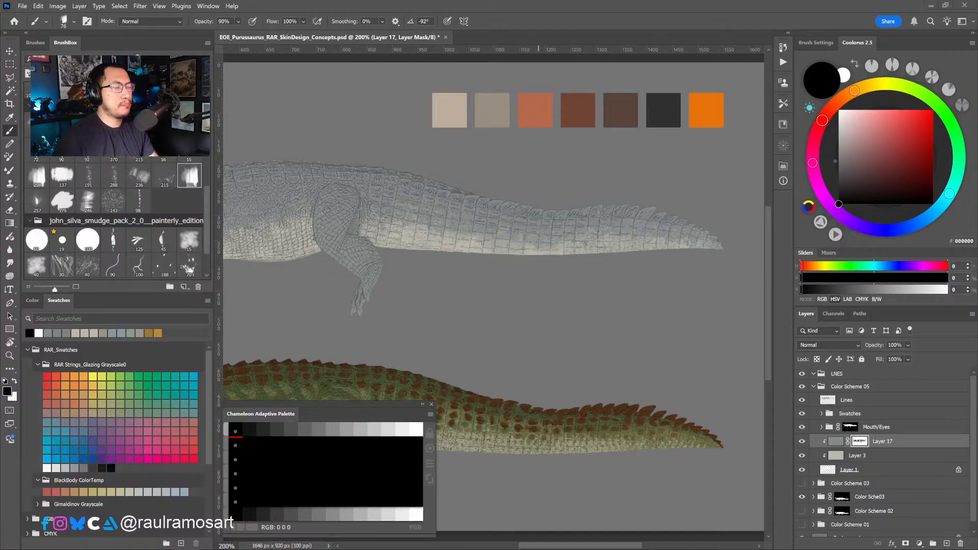
drag(505, 334, 698, 321)
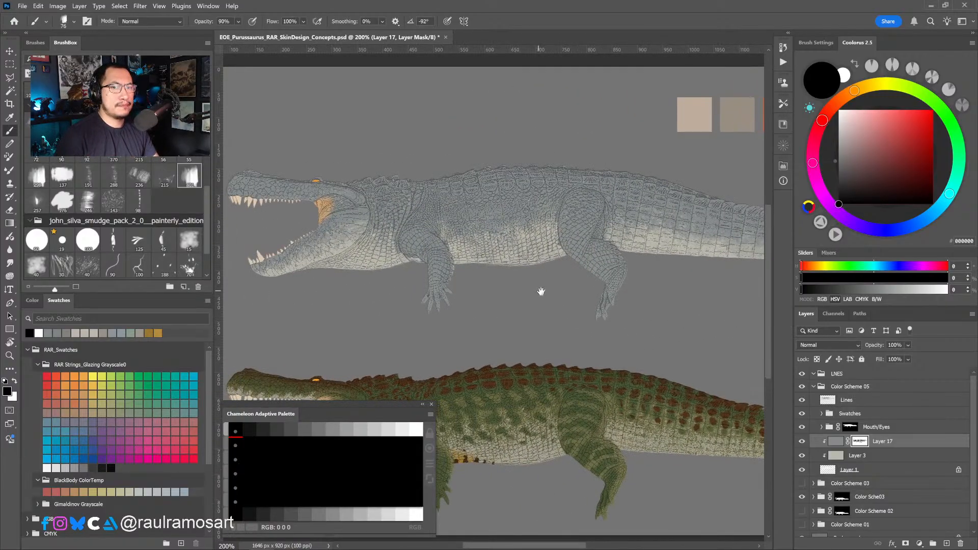
drag(542, 292, 562, 295)
key(ctrl+plus)
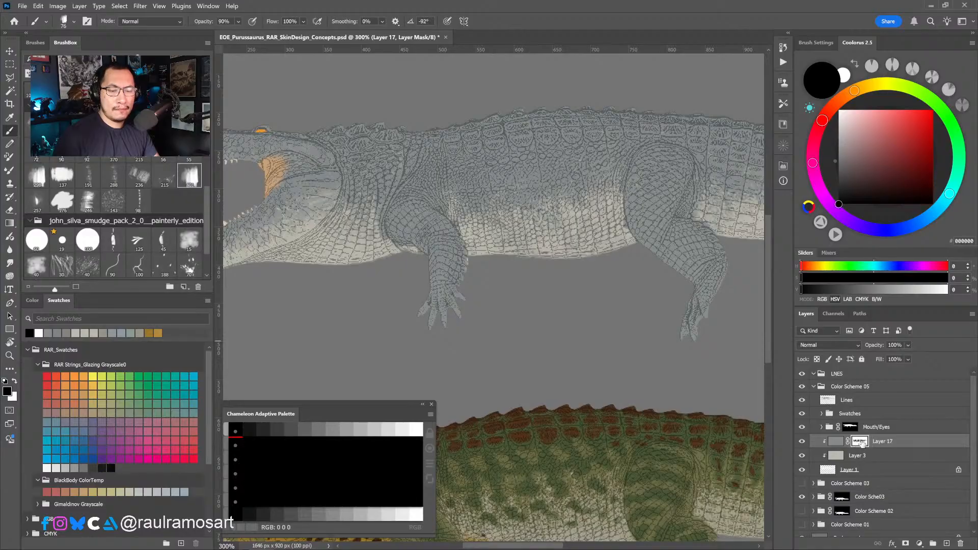
drag(916, 446, 948, 541)
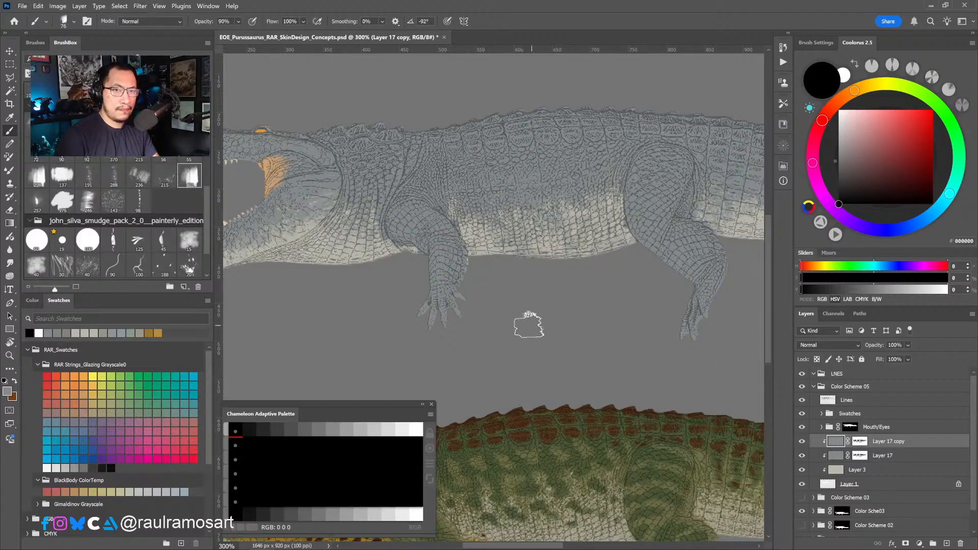
alt+click(530, 325)
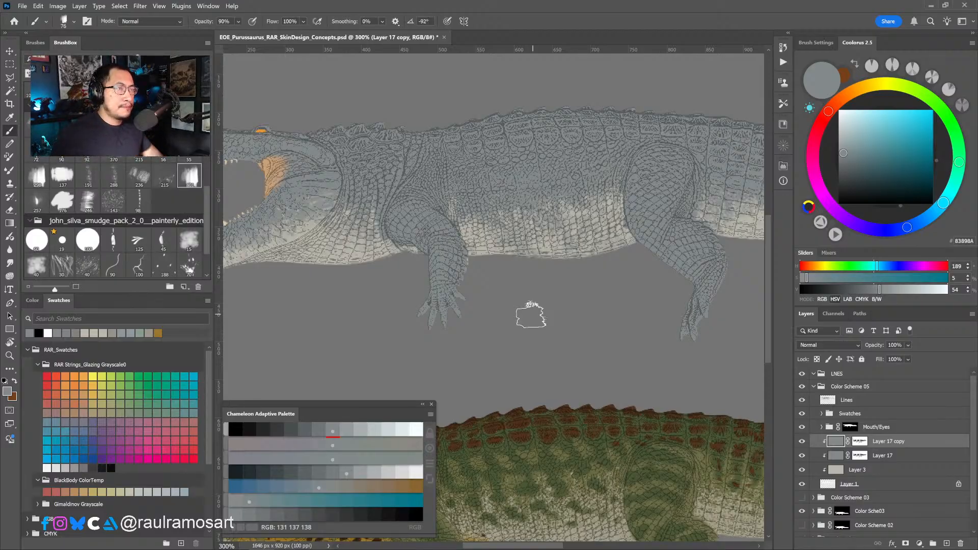
mouse_move(503, 220)
mouse_down()
mouse_move(463, 218)
mouse_move(511, 188)
mouse_up()
alt+click(509, 204)
key(ctrl+z)
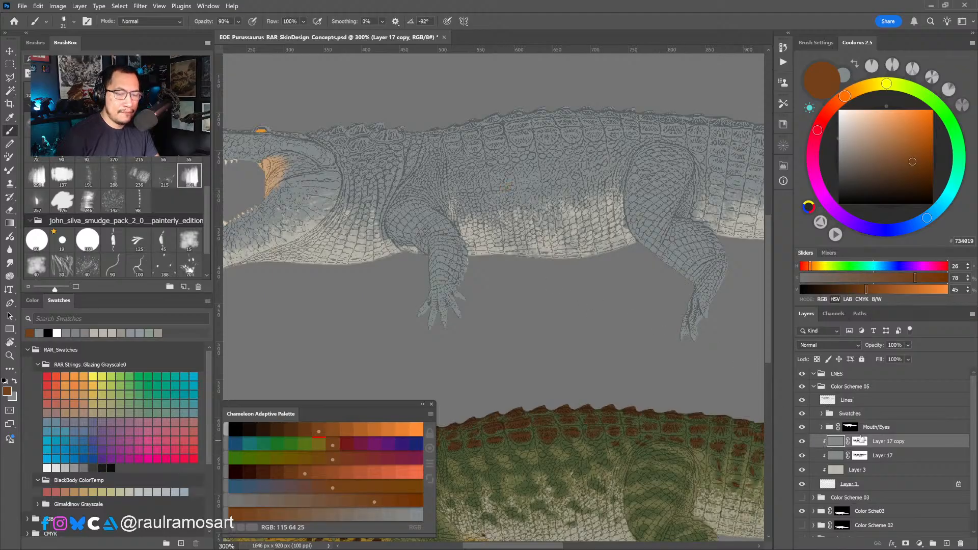
Fill the mask of Layer 17 copy with black and choose a darker shade of the sampled blue-grey, RGB 93 97 98.
click(860, 442)
key(alt+BackSpace)
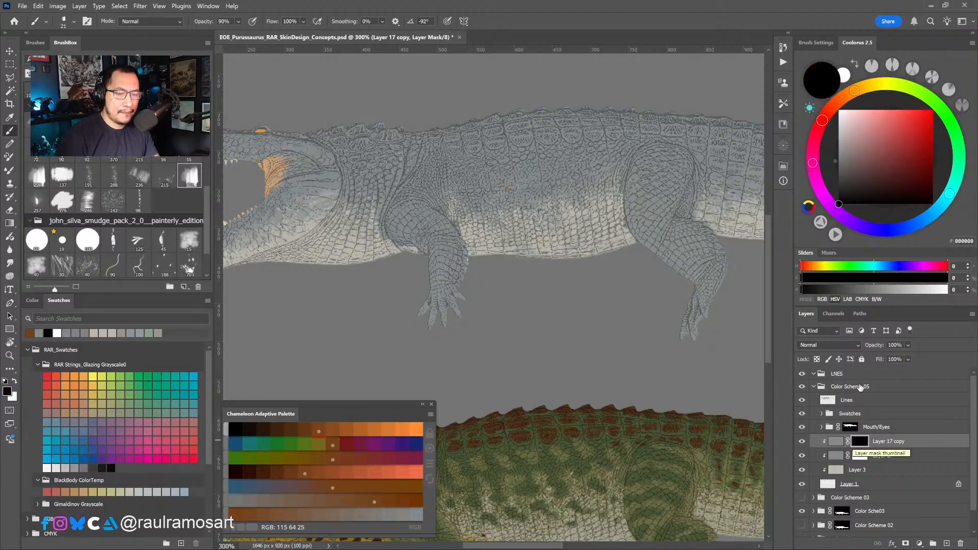
click(836, 441)
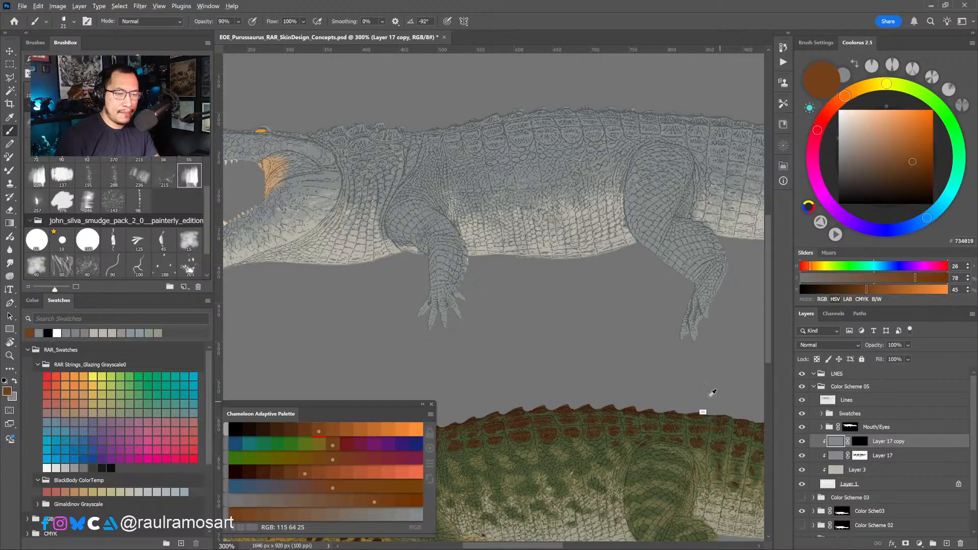
alt+click(518, 206)
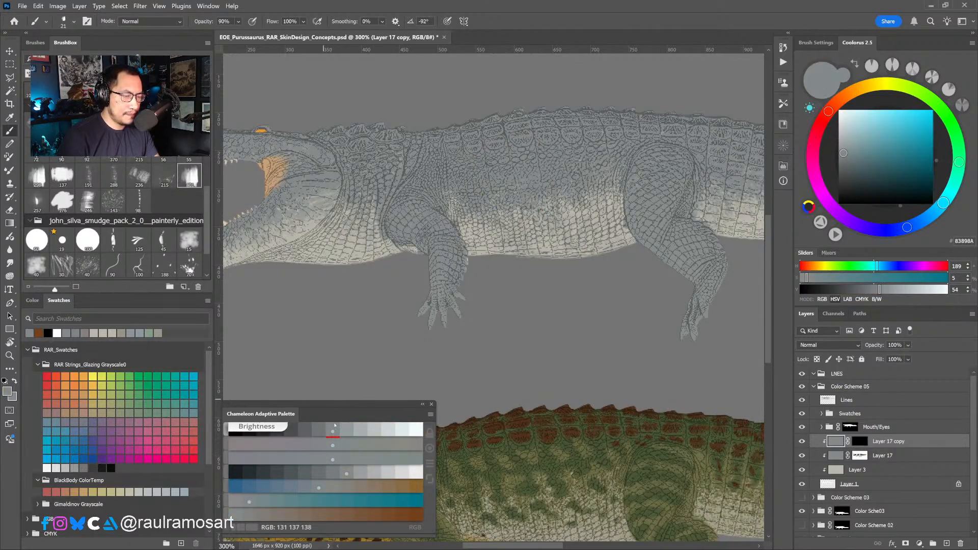
click(335, 424)
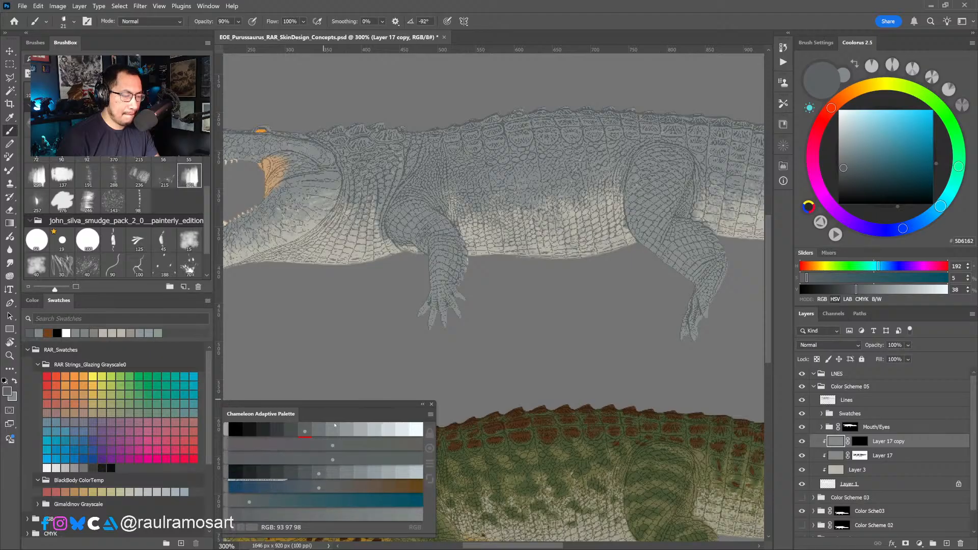
Target the mask of Layer 17 copy and prepare the bristle brush at 18 px with white as the foreground colour.
key(ctrl+backslash)
key(d)
key(bracketleft)
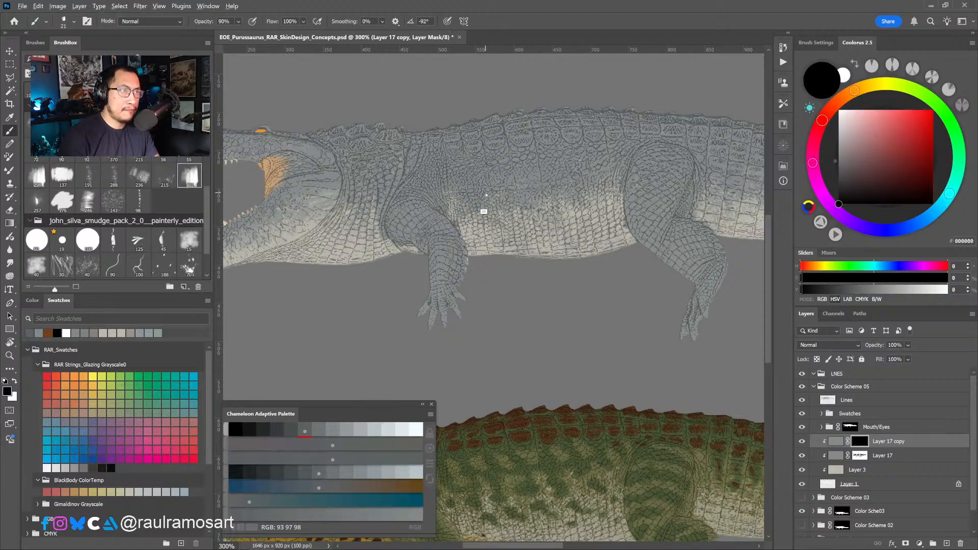
drag(491, 201, 492, 197)
key(x)
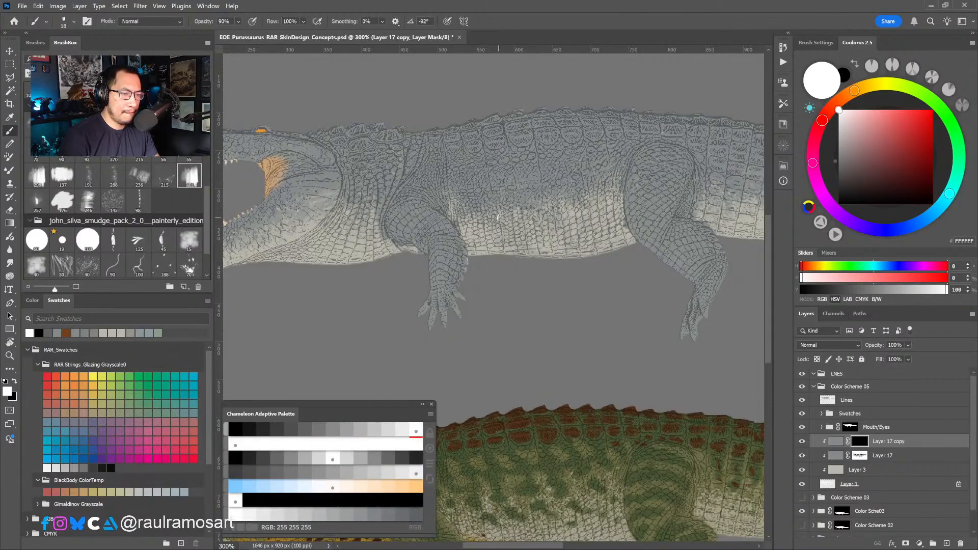
Fill the pixels of Layer 17 copy with the darker blue-grey RGB 93 97 98 and reactivate its mask.
key(ctrl+2)
alt+click(483, 372)
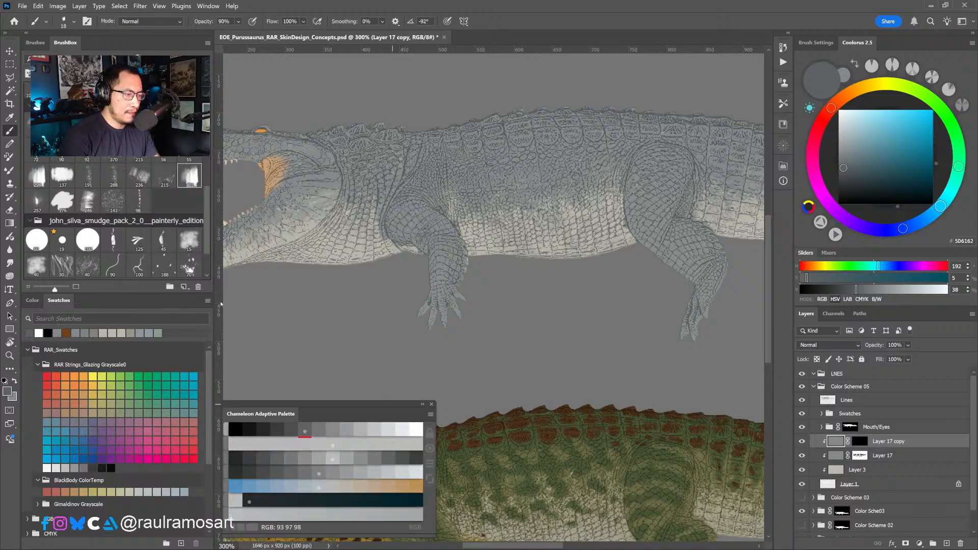
click(860, 445)
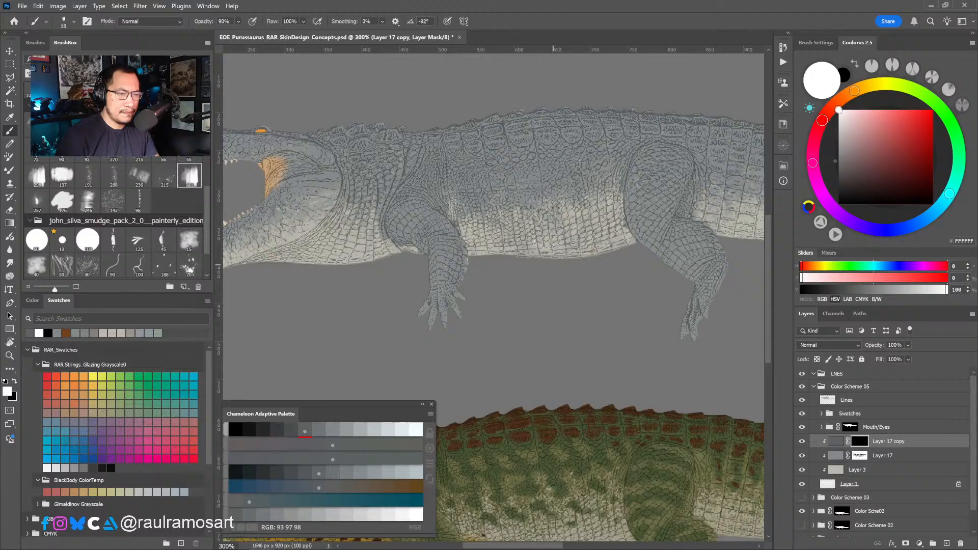
Paint the first small dark spots on the flank just behind the front leg in the mask of Layer 17 copy.
click(509, 188)
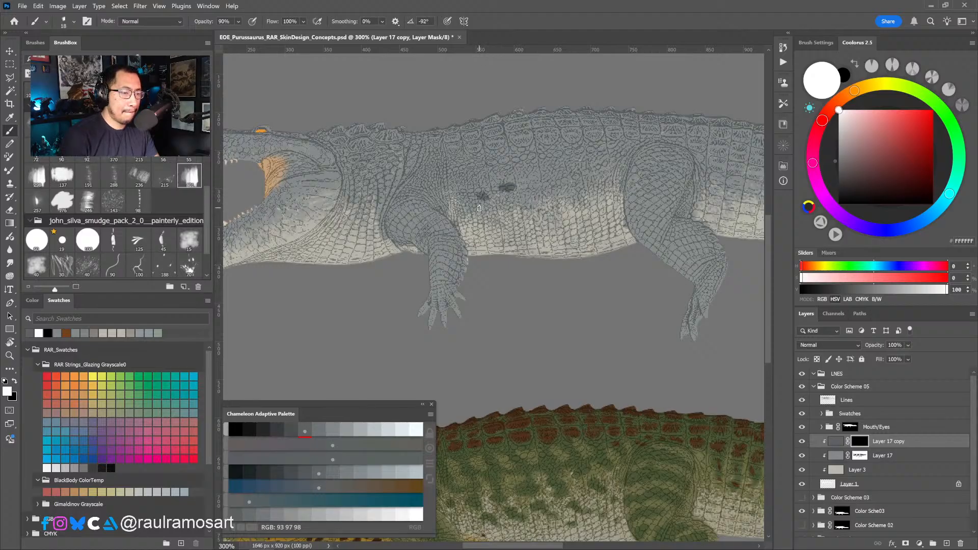
click(490, 209)
click(507, 202)
click(516, 215)
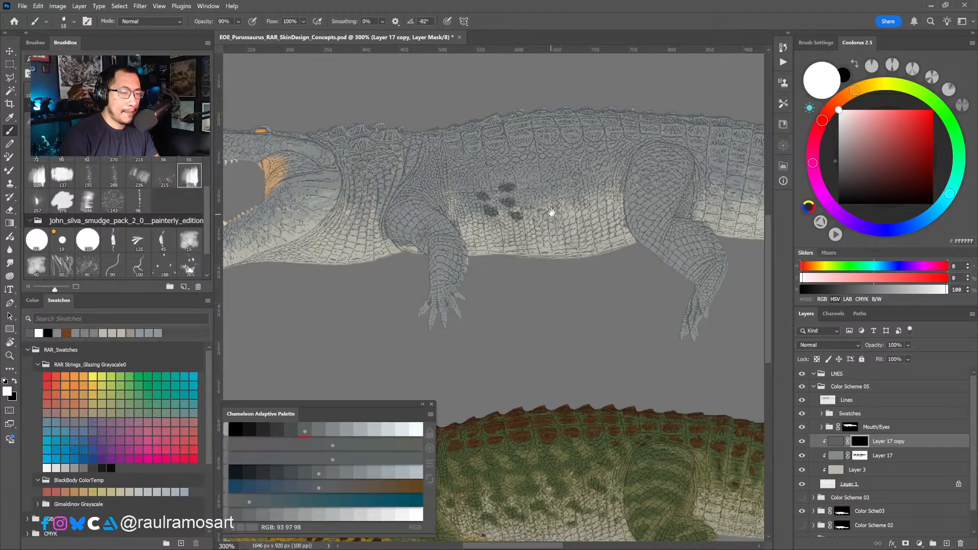
drag(551, 212, 511, 218)
click(514, 203)
click(500, 201)
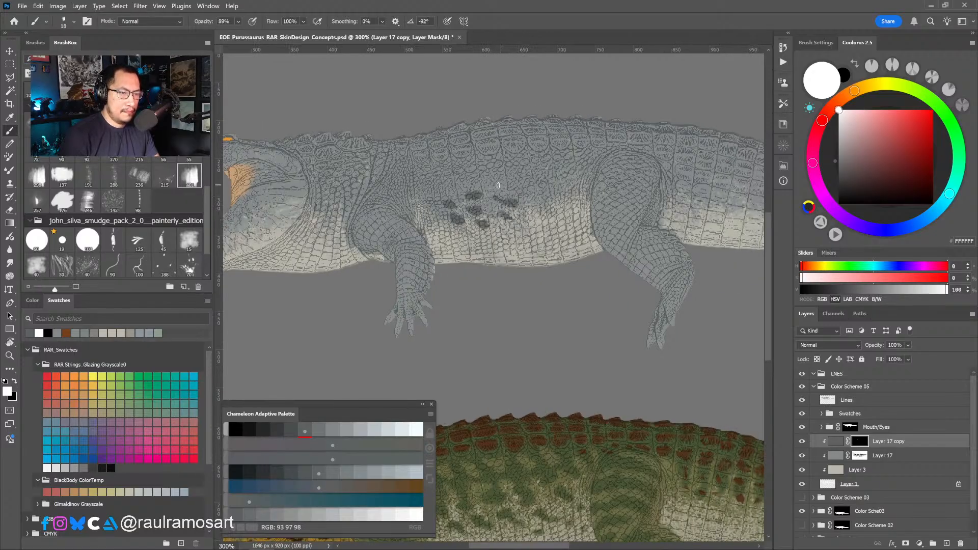
Extend the dark spots across the middle and upper flank up to the hind leg.
click(498, 184)
click(527, 192)
click(533, 214)
drag(538, 219, 542, 225)
mouse_move(541, 203)
mouse_down()
mouse_move(557, 208)
mouse_move(564, 189)
mouse_move(529, 176)
mouse_up()
click(568, 172)
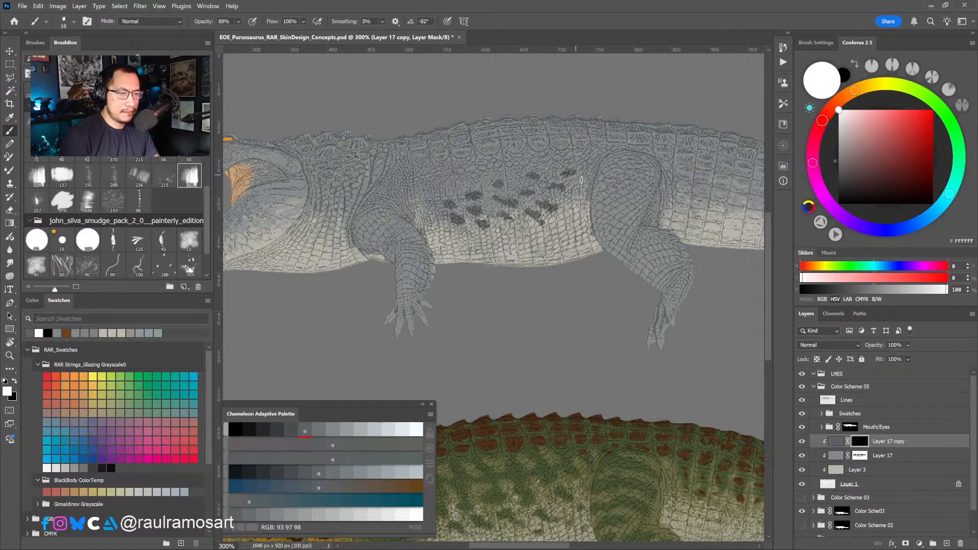
click(577, 193)
click(575, 230)
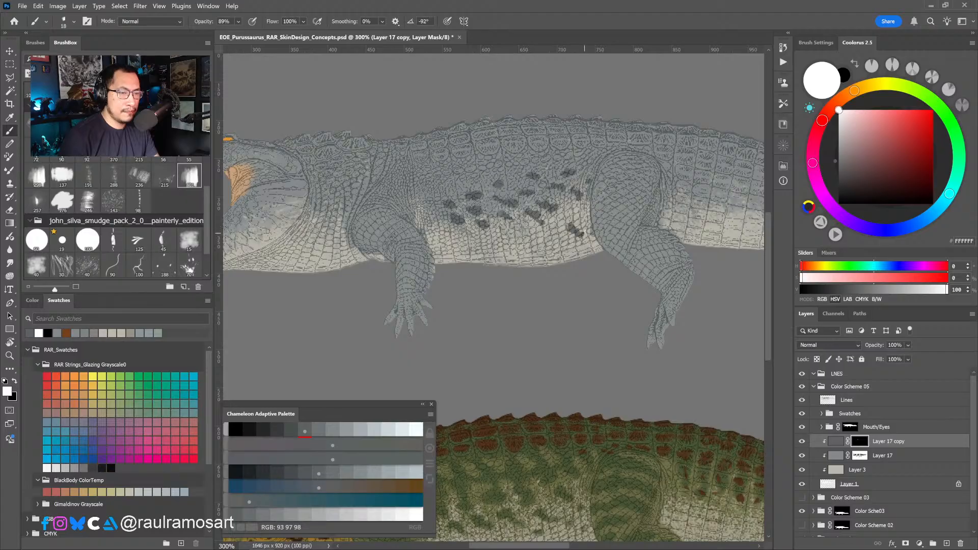
Fill the lower flank and rear belly in front of the hind leg with small dark spots.
click(578, 213)
click(554, 236)
click(561, 240)
click(557, 220)
click(532, 232)
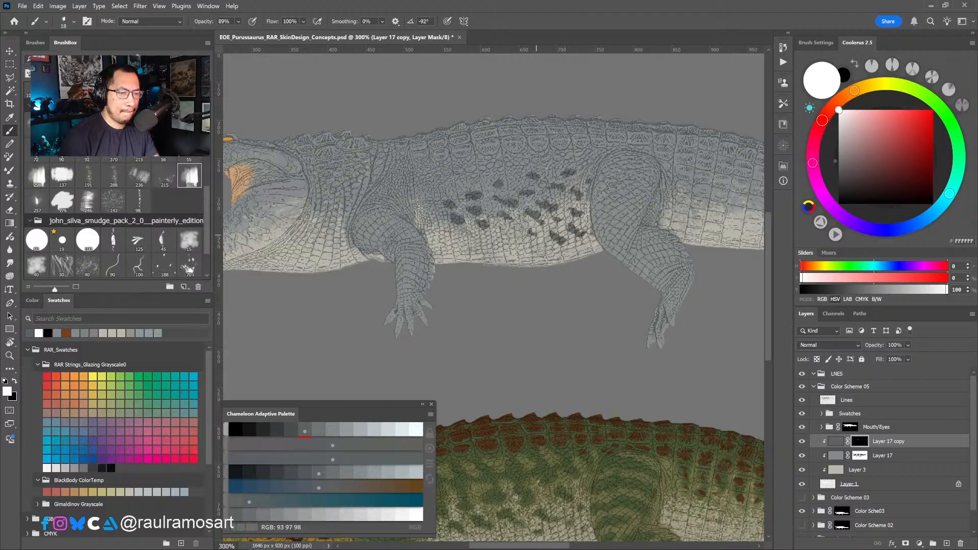
click(534, 238)
click(510, 240)
click(521, 222)
click(528, 250)
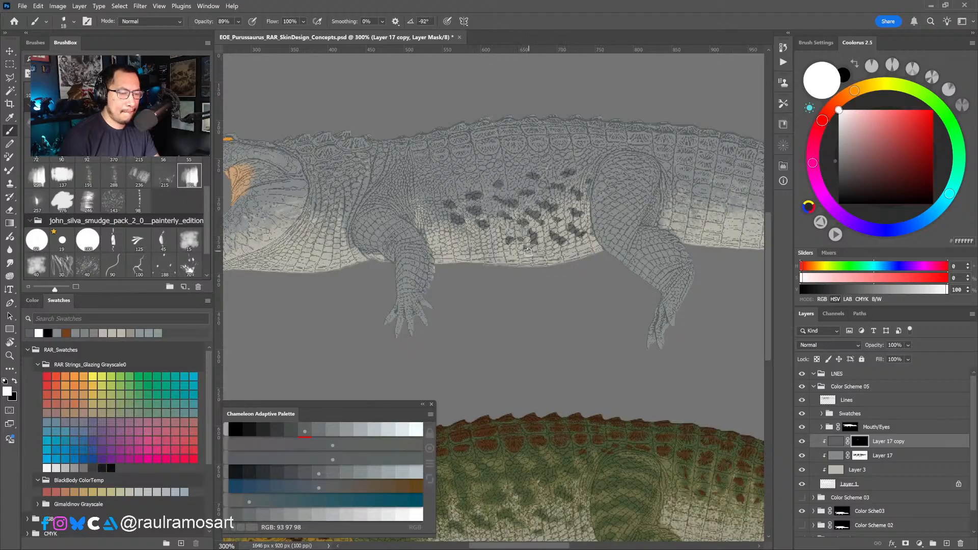
click(550, 251)
click(576, 249)
click(587, 250)
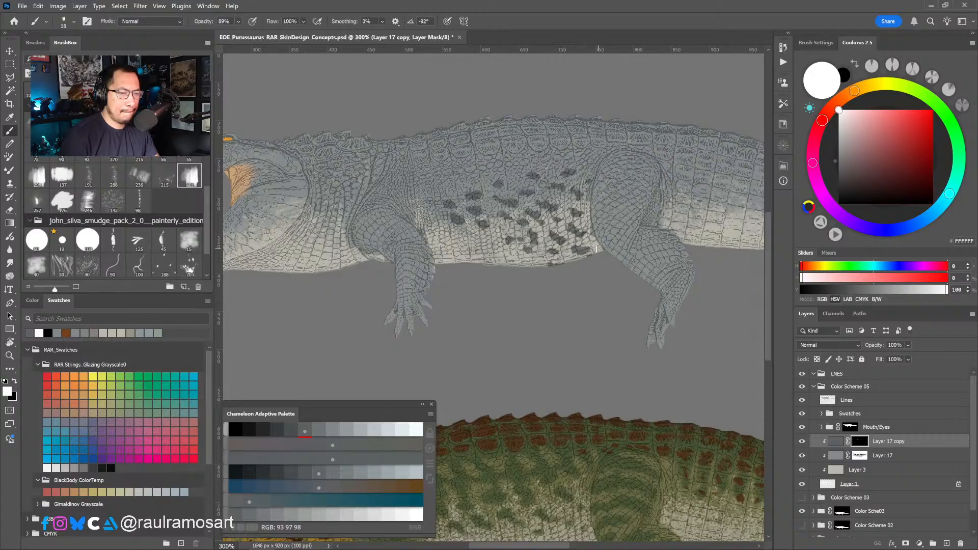
Continue the spots along the belly's lower edge forward to the front leg.
click(488, 240)
click(501, 254)
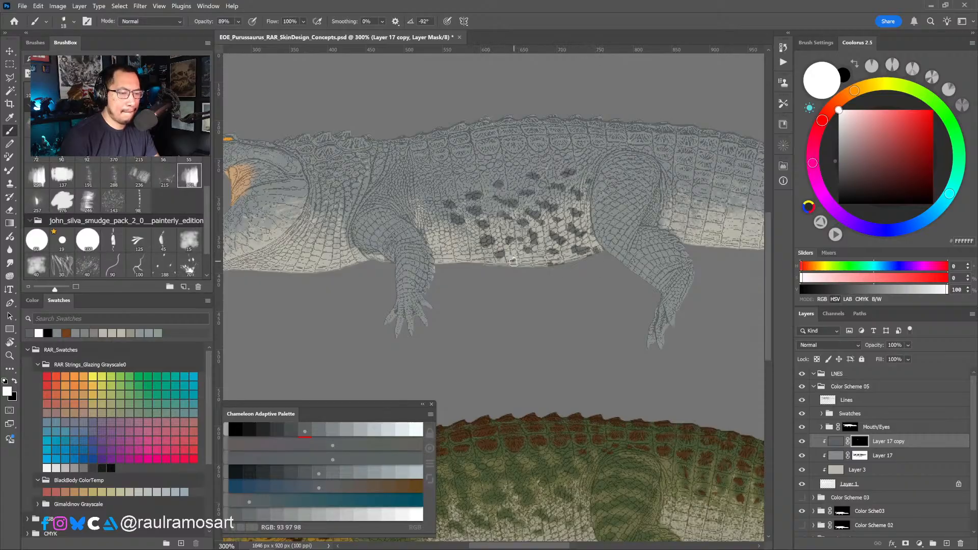
click(515, 262)
click(536, 265)
click(468, 255)
drag(457, 245, 507, 256)
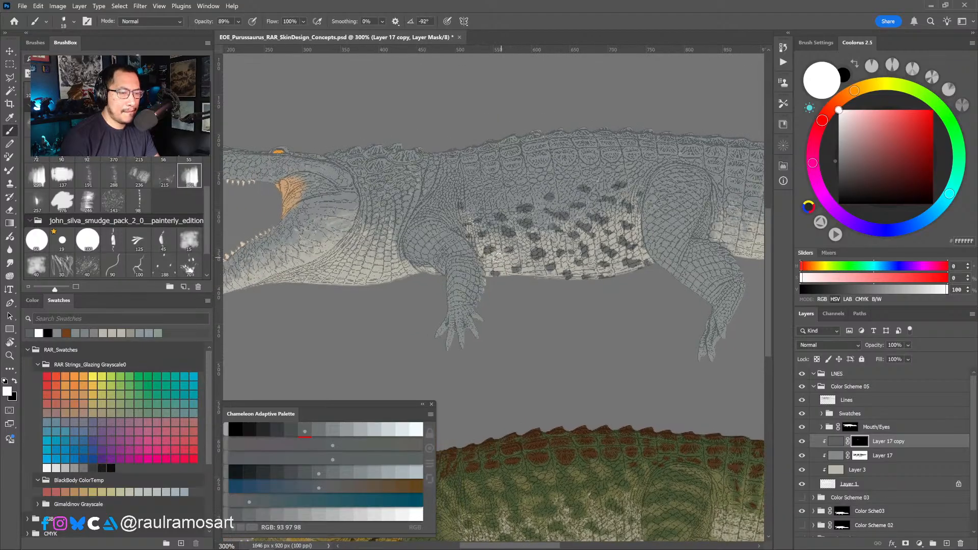
drag(569, 308, 489, 322)
drag(453, 287, 463, 292)
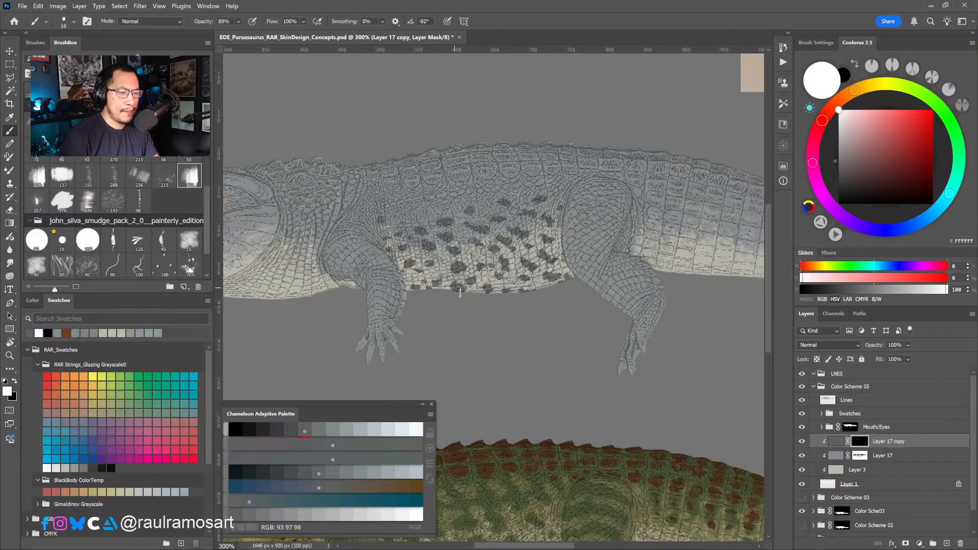
Enlarge the brush to 27 px and paint bigger dark spots on the tail base behind the hind leg.
drag(515, 320, 437, 333)
mouse_move(606, 247)
mouse_down()
mouse_move(517, 244)
mouse_move(498, 227)
mouse_move(496, 271)
mouse_move(516, 280)
mouse_move(530, 248)
mouse_up()
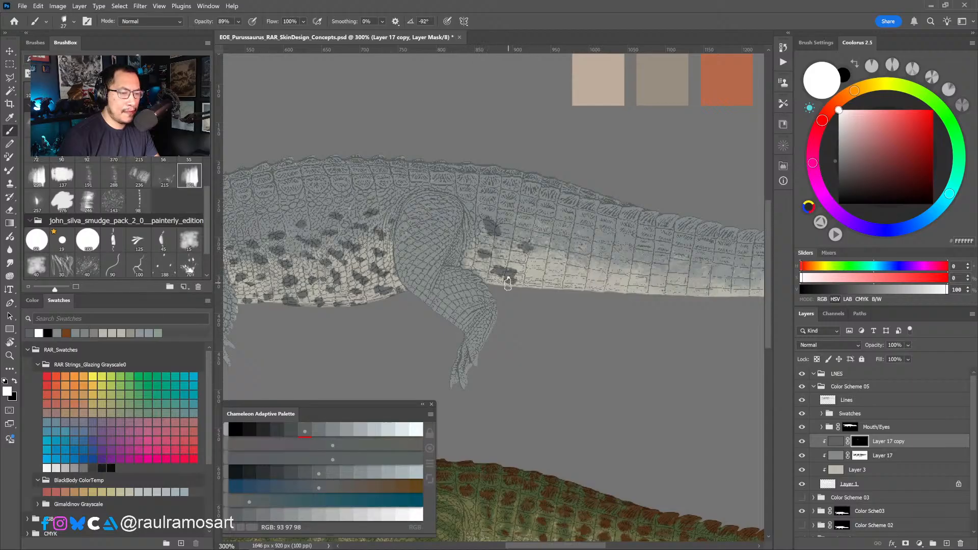
drag(502, 282, 511, 282)
mouse_move(517, 216)
mouse_down()
mouse_move(541, 265)
mouse_move(533, 269)
mouse_move(553, 283)
mouse_up()
right_click(541, 274)
click(522, 285)
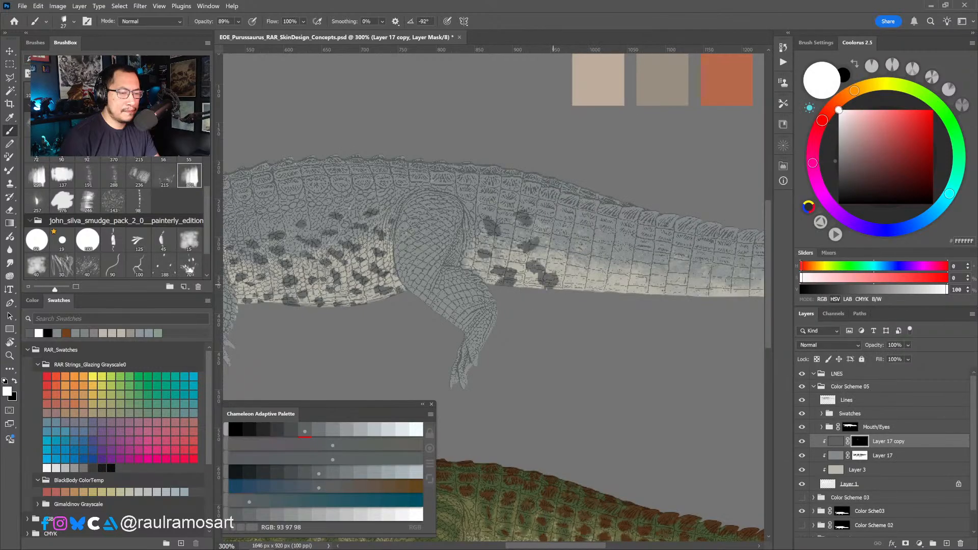
drag(568, 243, 566, 261)
mouse_move(583, 269)
mouse_down()
mouse_move(590, 277)
mouse_move(579, 285)
mouse_up()
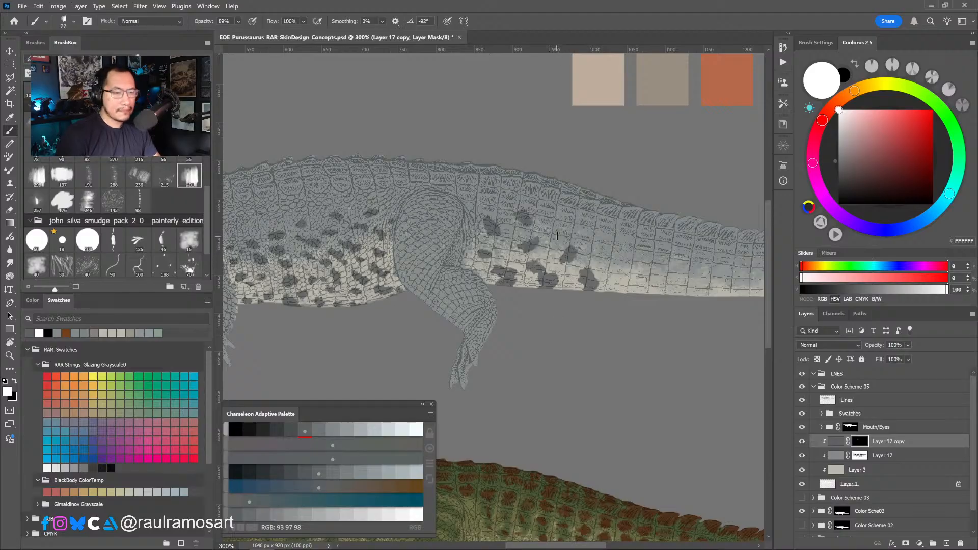
Set the brush opacity to 90% and add larger spots on the side and underside of the front part of the tail.
mouse_move(563, 230)
mouse_down()
mouse_move(513, 213)
mouse_move(532, 242)
mouse_move(578, 251)
mouse_move(555, 221)
mouse_up()
key(9)
mouse_move(567, 253)
mouse_down()
mouse_move(576, 261)
mouse_move(601, 244)
mouse_move(589, 228)
mouse_up()
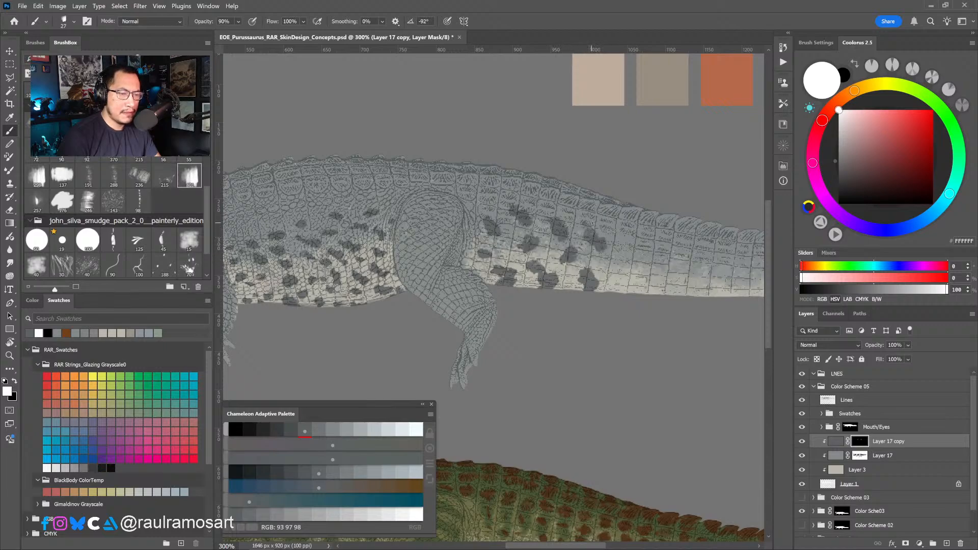
mouse_move(613, 259)
mouse_down()
mouse_move(623, 287)
mouse_move(643, 255)
mouse_move(625, 232)
mouse_move(517, 214)
mouse_up()
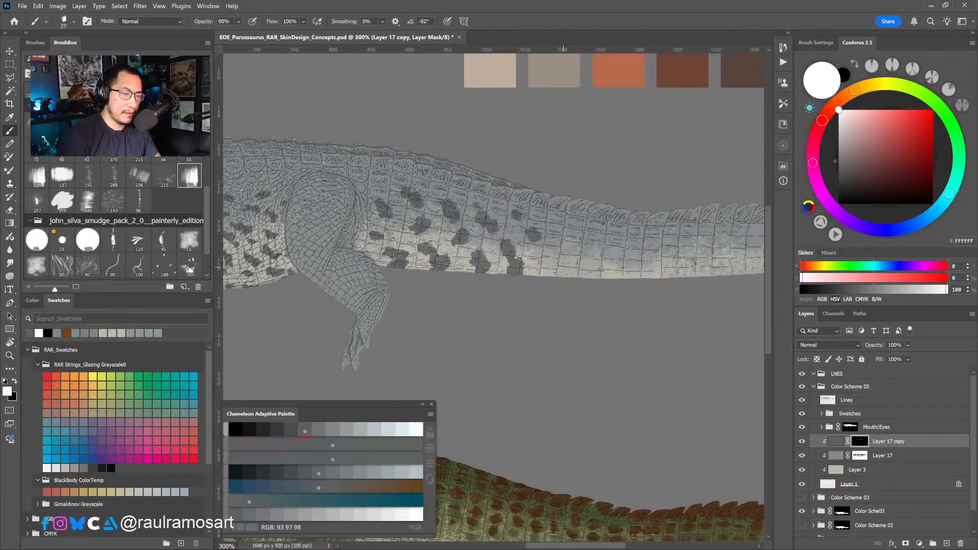
mouse_move(547, 250)
mouse_down()
mouse_move(567, 277)
mouse_move(550, 275)
mouse_up()
drag(560, 269, 556, 261)
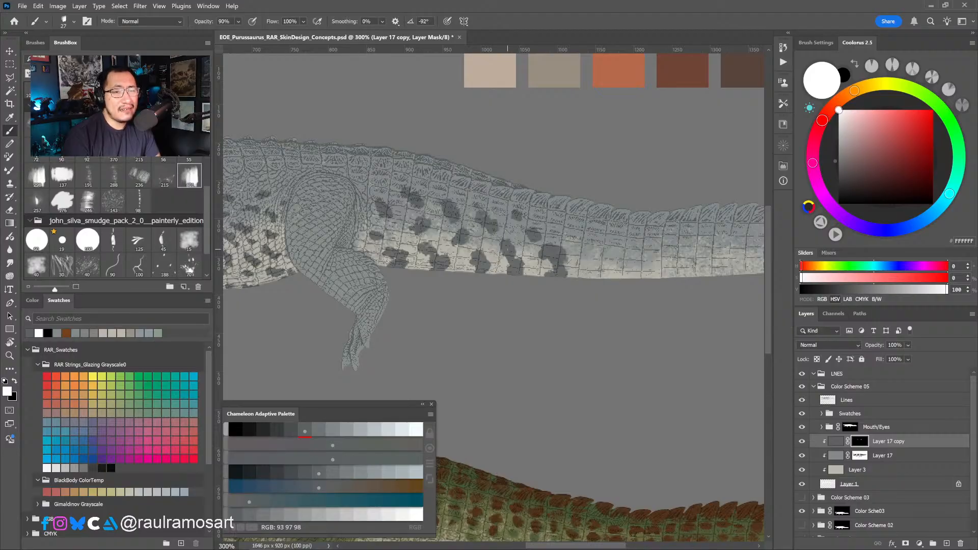
drag(531, 232, 523, 233)
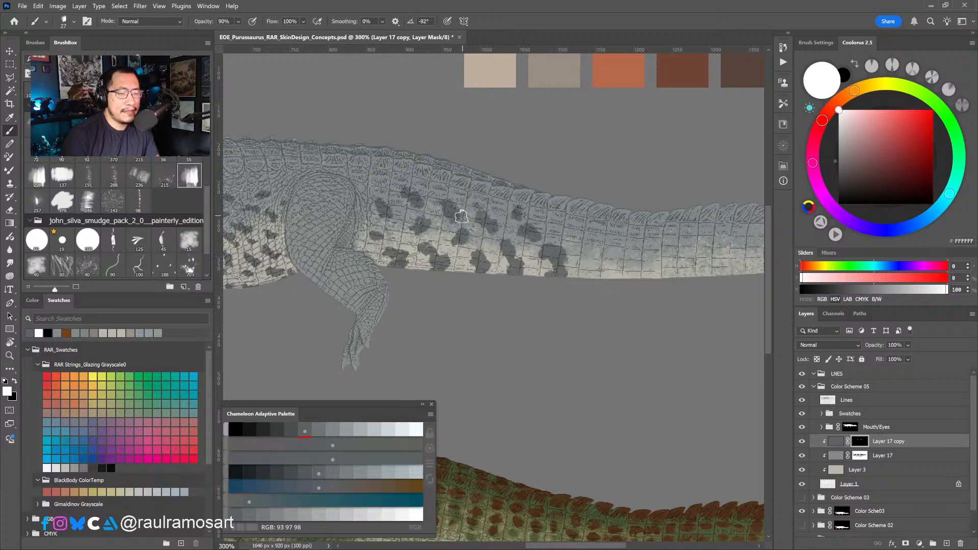
Paint tall blotches up the underside of the mid tail and smaller spots toward its upper ridge.
mouse_move(570, 227)
mouse_down()
mouse_move(594, 258)
mouse_move(580, 279)
mouse_up()
click(555, 220)
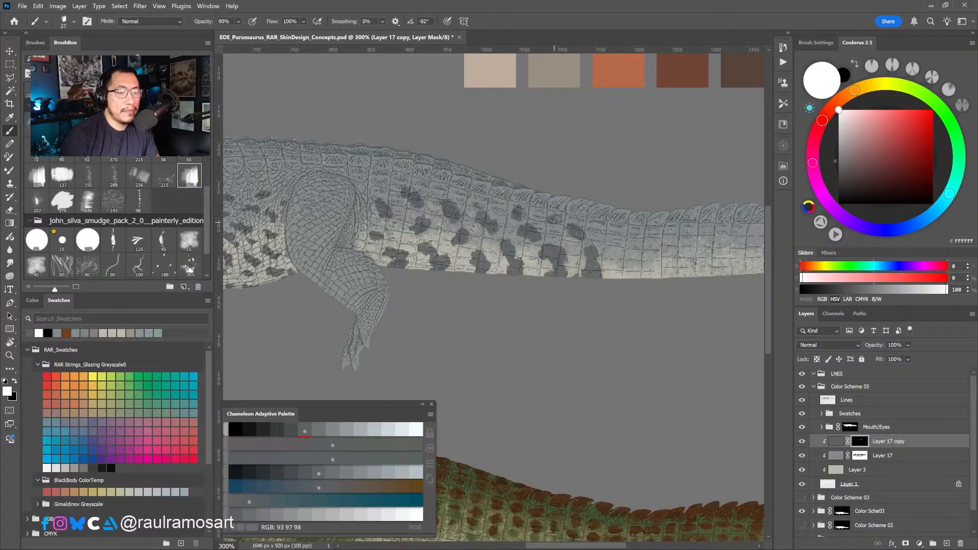
drag(620, 240, 631, 278)
drag(601, 226, 573, 199)
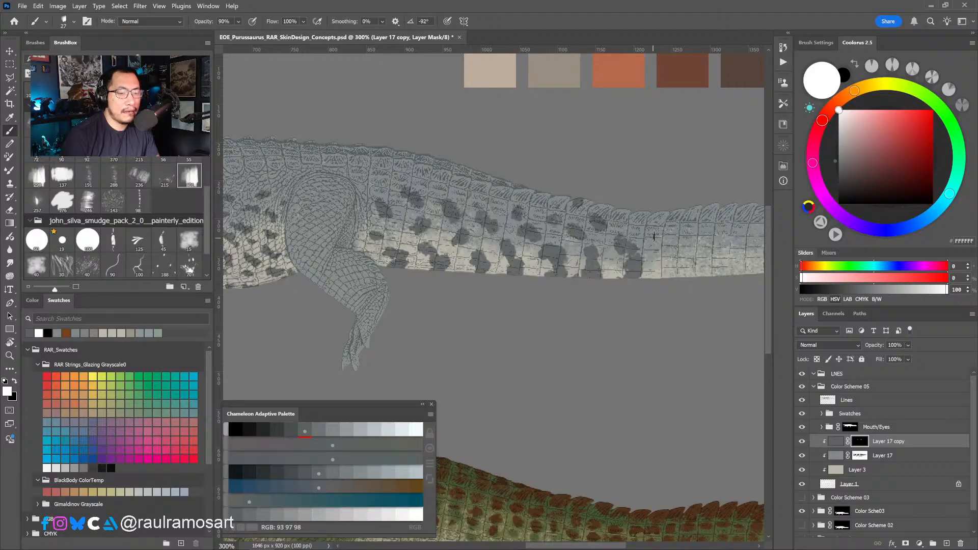
drag(663, 257, 671, 277)
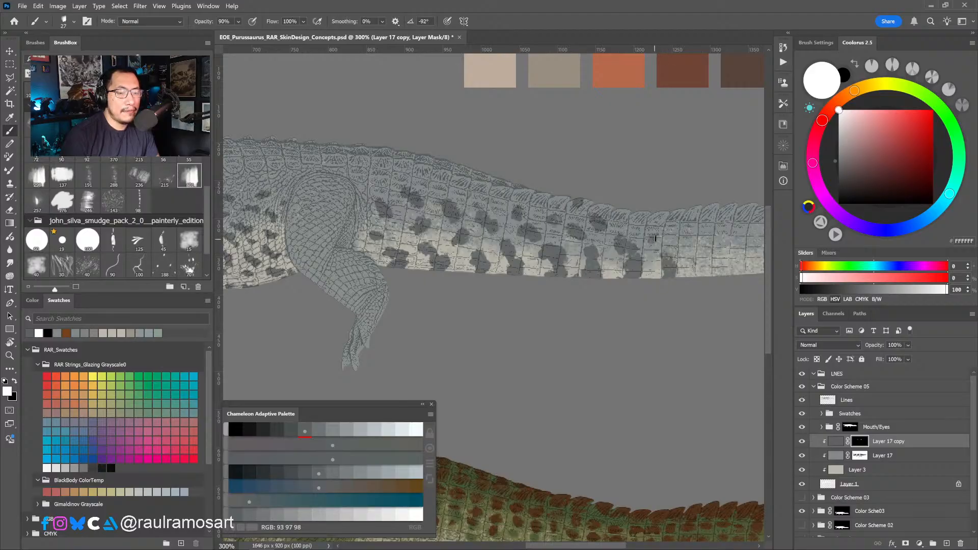
drag(637, 223, 621, 210)
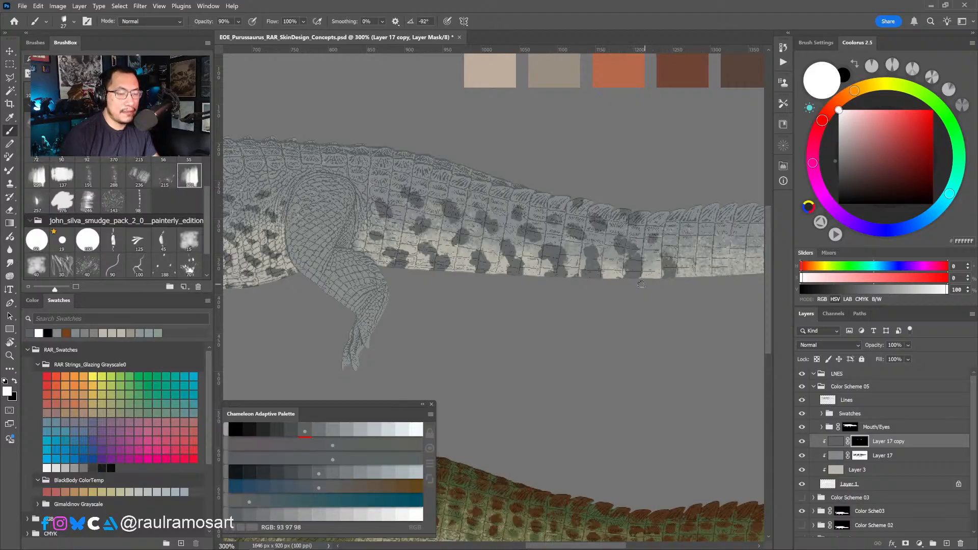
Continue the dark blotches along the rear tail, from the pale underside up to the raised crest.
scroll(642, 284, right, 5)
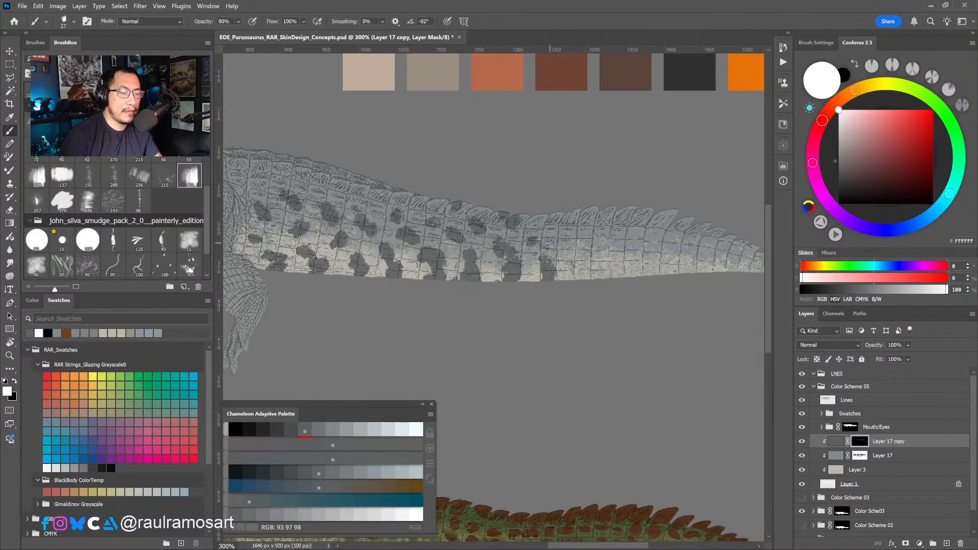
drag(550, 243, 541, 283)
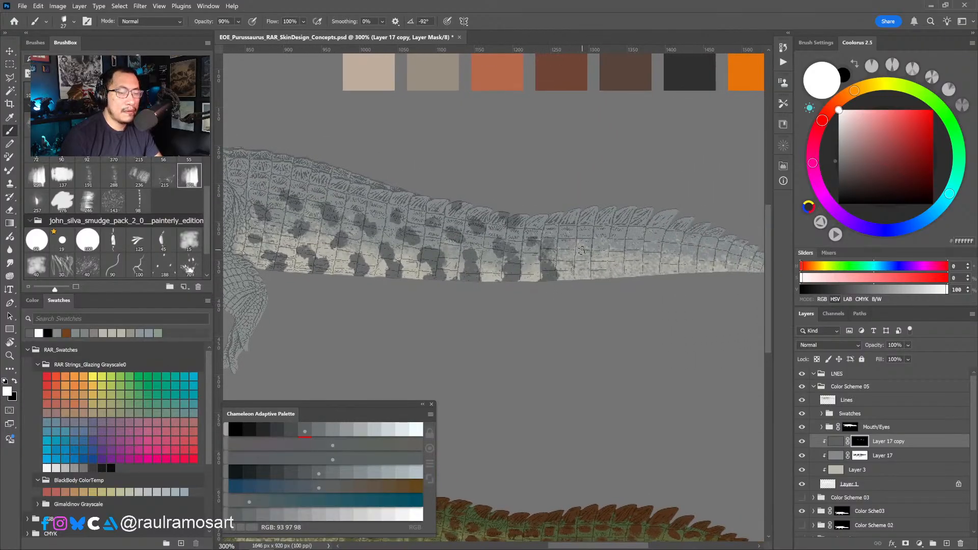
mouse_move(582, 251)
mouse_down()
mouse_move(597, 270)
mouse_move(580, 284)
mouse_up()
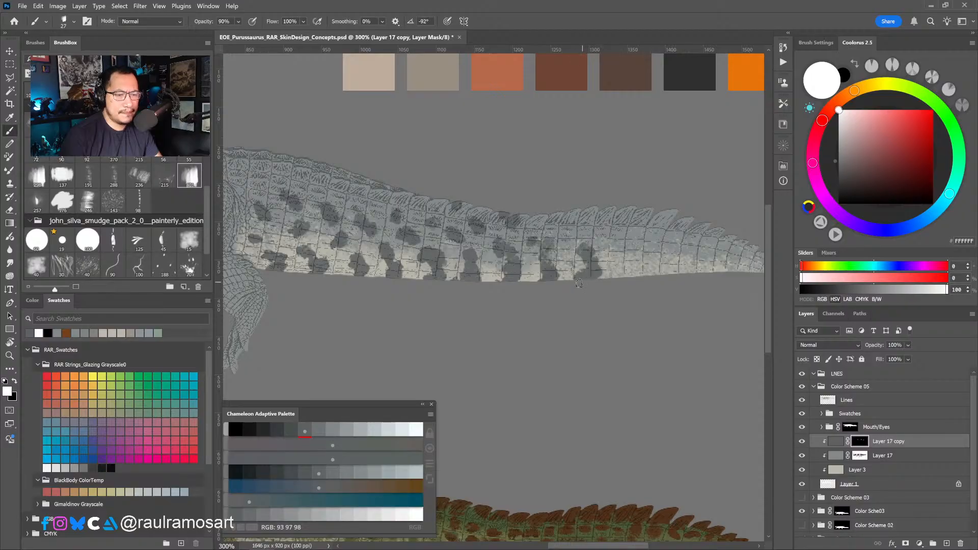
drag(567, 233, 557, 219)
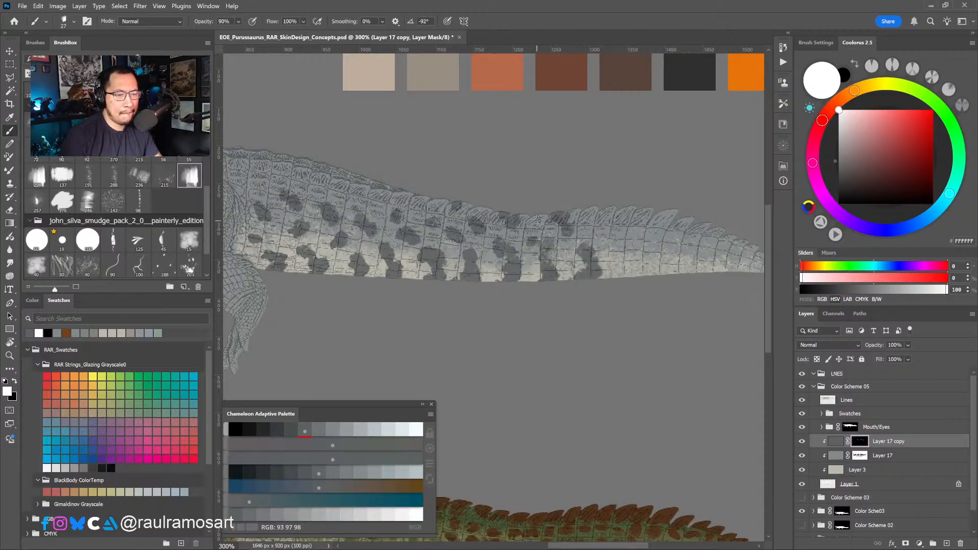
mouse_move(618, 241)
mouse_down()
mouse_move(631, 278)
mouse_move(636, 258)
mouse_move(621, 251)
mouse_up()
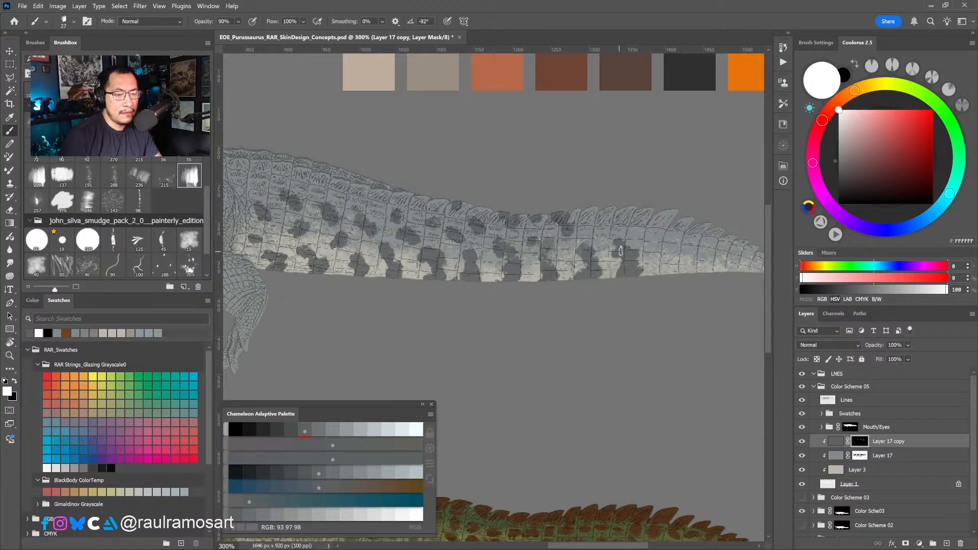
mouse_move(599, 207)
mouse_down()
mouse_move(605, 216)
mouse_move(594, 214)
mouse_move(602, 204)
mouse_move(635, 218)
mouse_move(640, 210)
mouse_move(664, 248)
mouse_move(617, 262)
mouse_move(599, 234)
mouse_move(613, 221)
mouse_move(607, 282)
mouse_up()
Paint broad dark bands across the tail tip with a 40 px brush and refine the underside at 33 px.
key(bracketright)
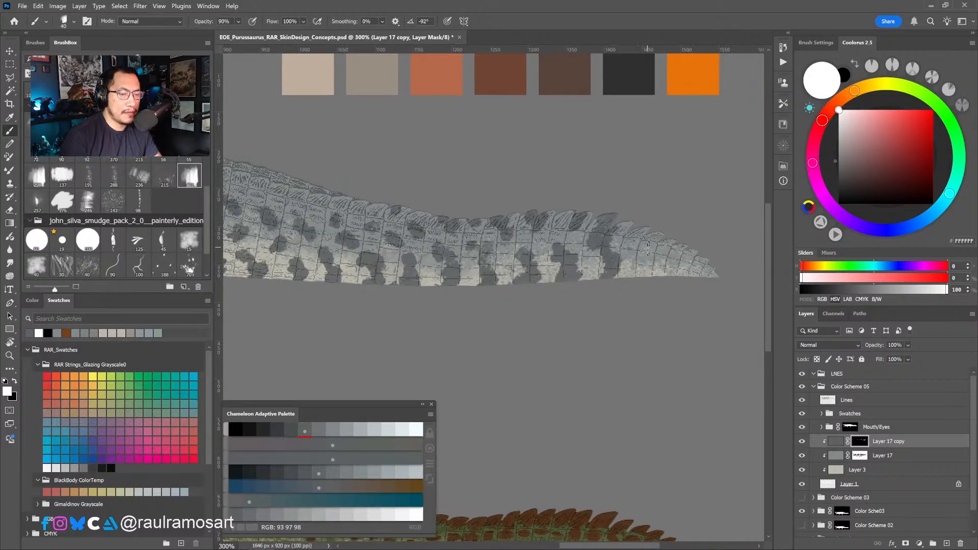
mouse_move(649, 248)
mouse_down()
mouse_move(643, 276)
mouse_move(669, 275)
mouse_move(680, 254)
mouse_move(683, 277)
mouse_move(706, 262)
mouse_up()
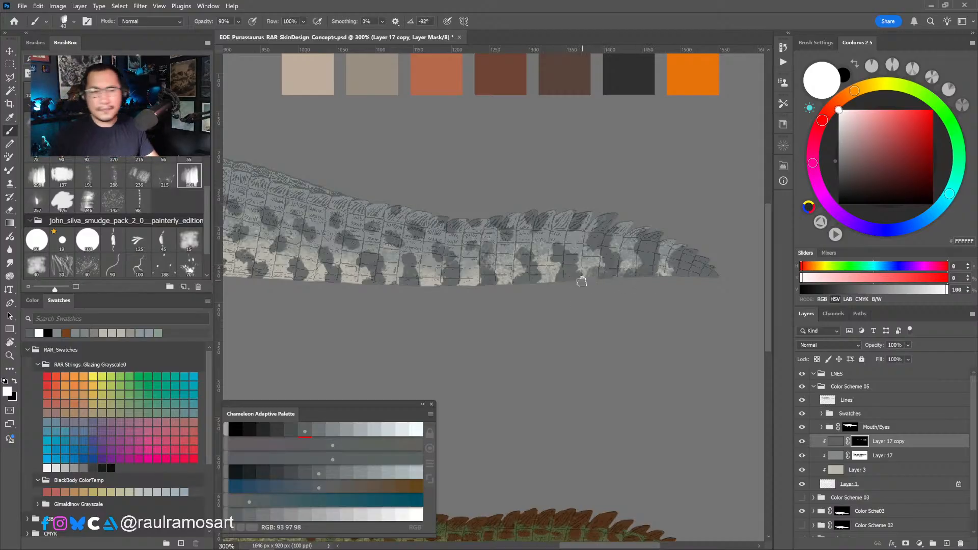
drag(594, 282, 587, 274)
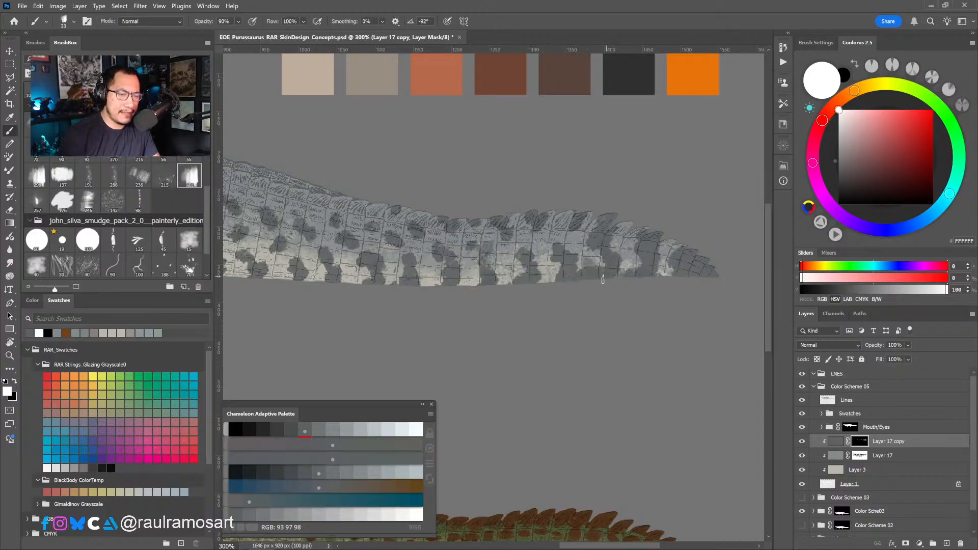
key(x)
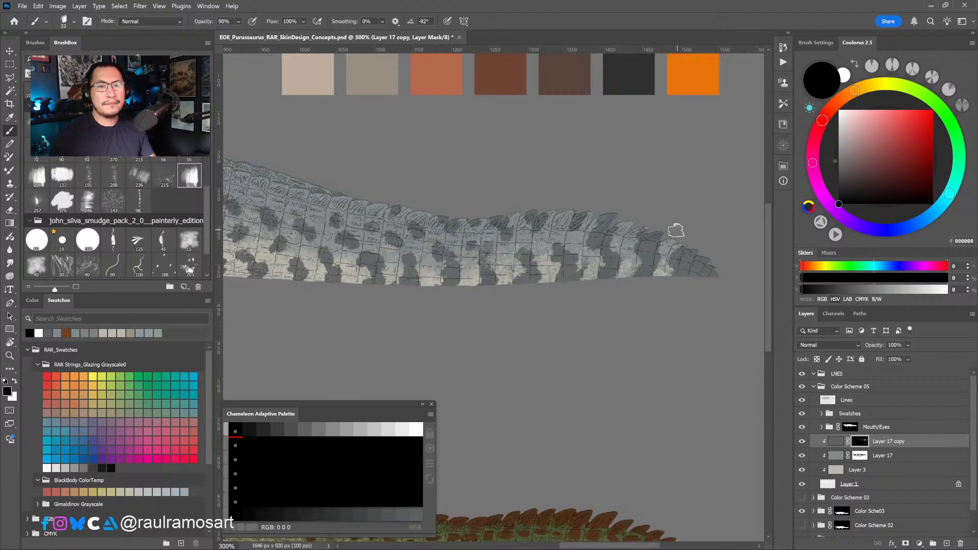
Restore white as the foreground colour, reduce the brush to 23 px and fill gaps between the spots on the front half of the tail.
mouse_move(524, 377)
mouse_down()
mouse_move(603, 364)
mouse_move(601, 376)
mouse_up()
alt+right_click(506, 258)
key(x)
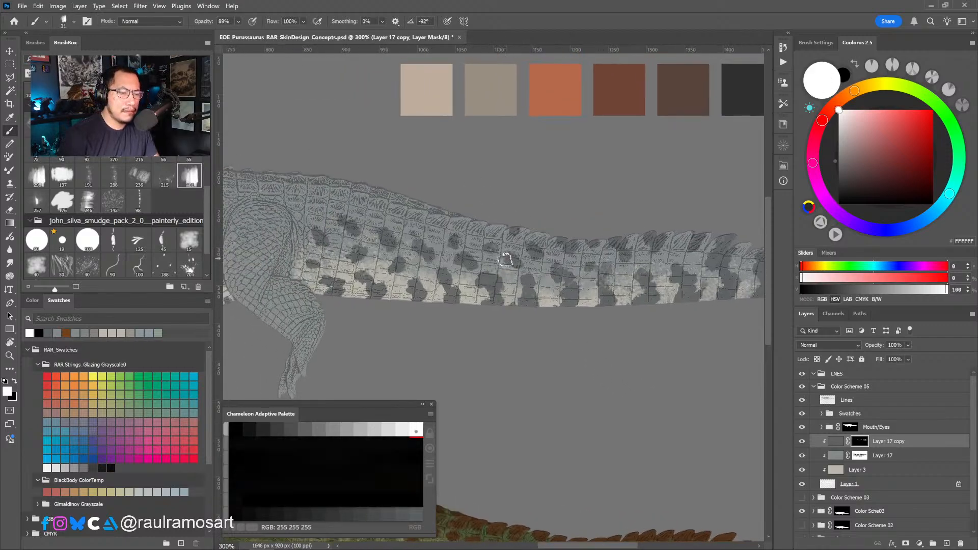
alt+right_click(504, 258)
alt+right_click(493, 257)
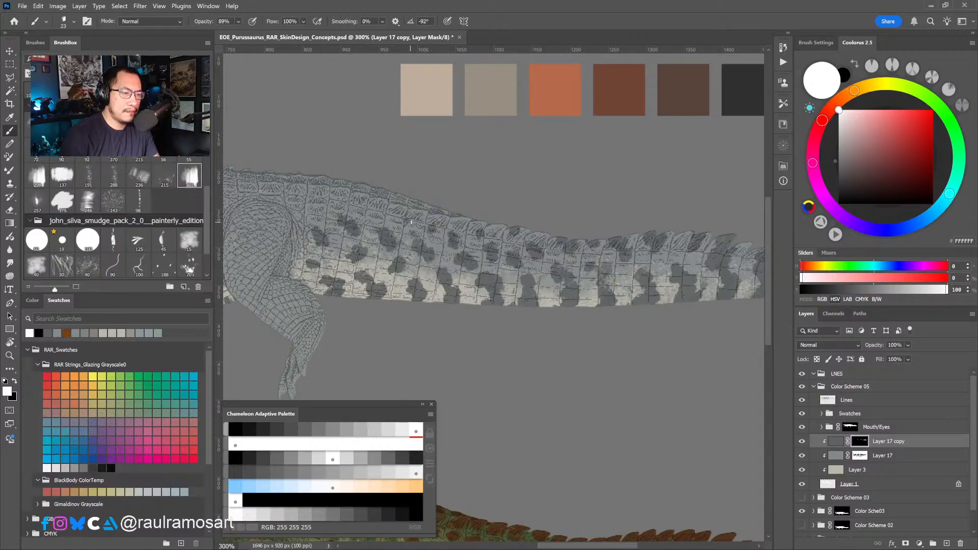
Touch up the dark spots at the tail base behind the hind leg, alternating black and white on the layer mask.
drag(424, 245, 530, 266)
key(x)
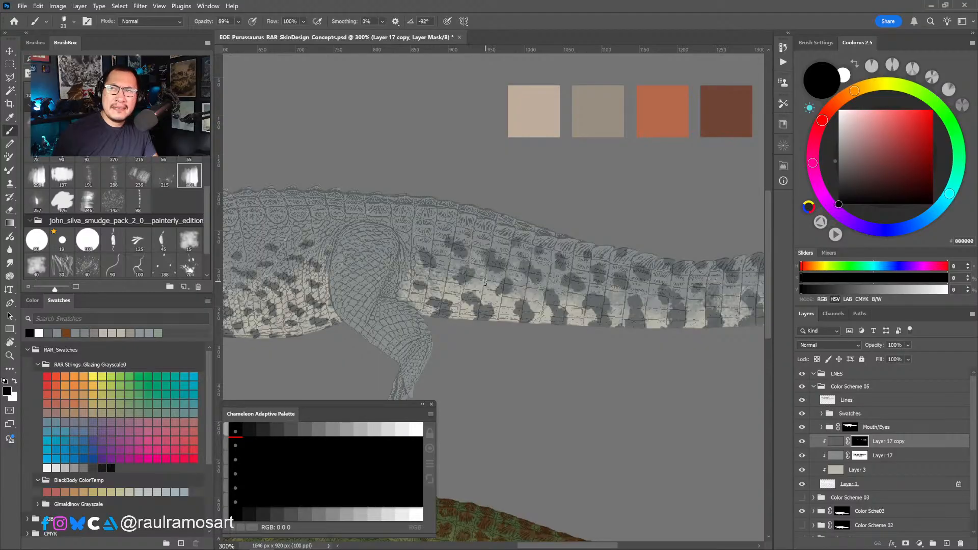
drag(491, 393, 595, 370)
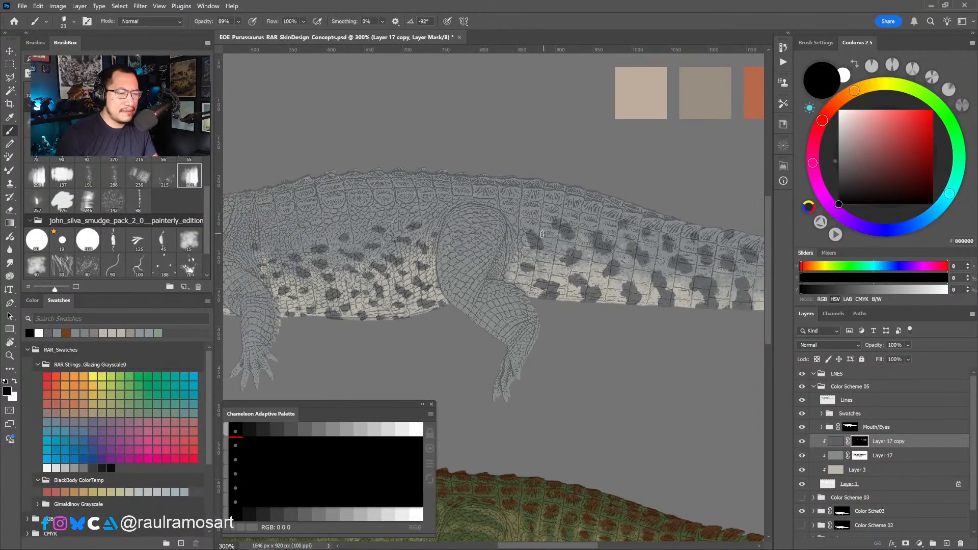
key(x)
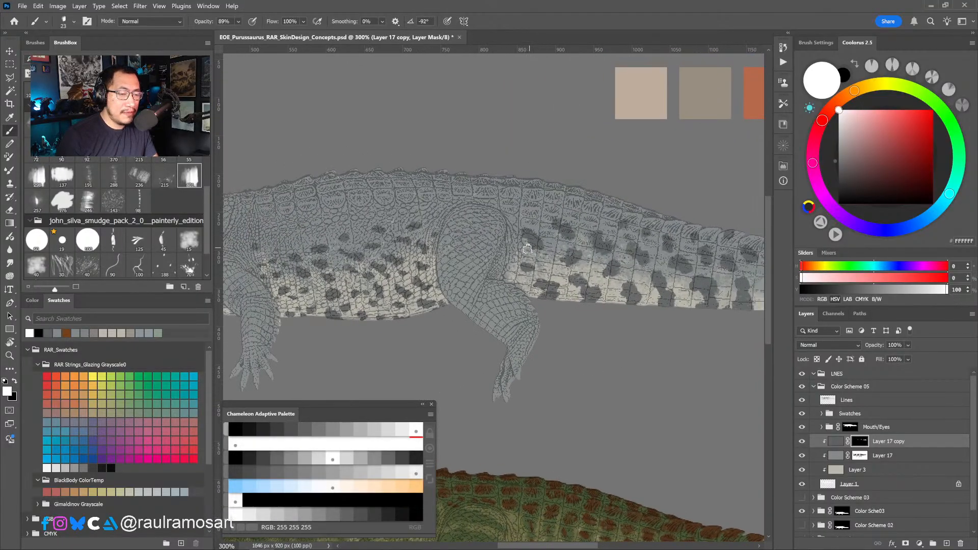
key(x)
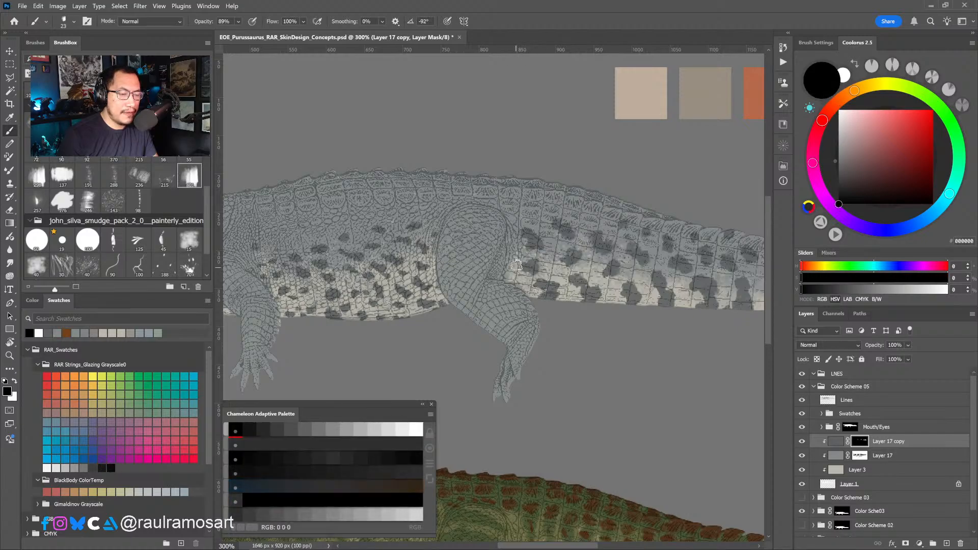
drag(516, 265, 618, 275)
Paint small dark spots across the throat and underside of the neck on the mask, using white and a 13 px brush.
mouse_move(290, 283)
mouse_down()
mouse_move(456, 293)
mouse_move(501, 314)
mouse_up()
key(x)
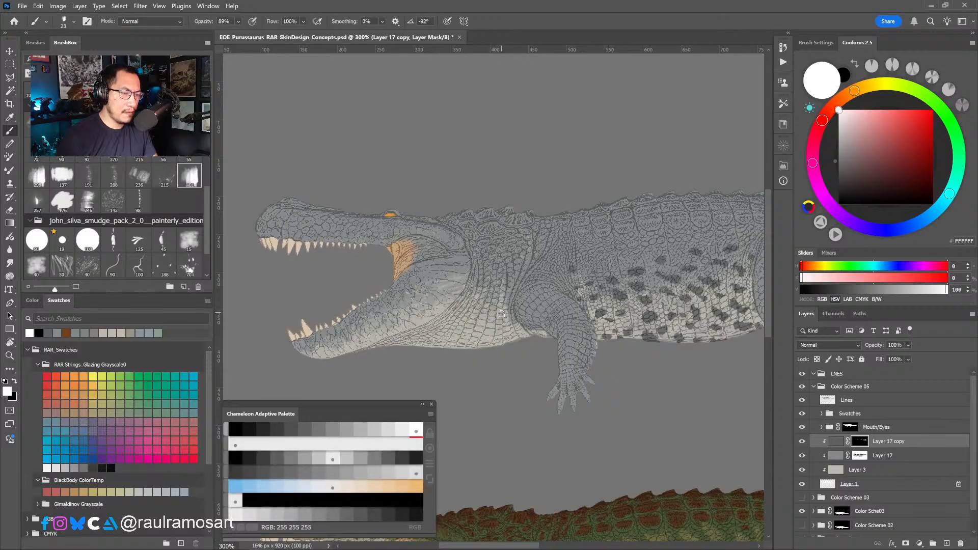
key(bracketleft)
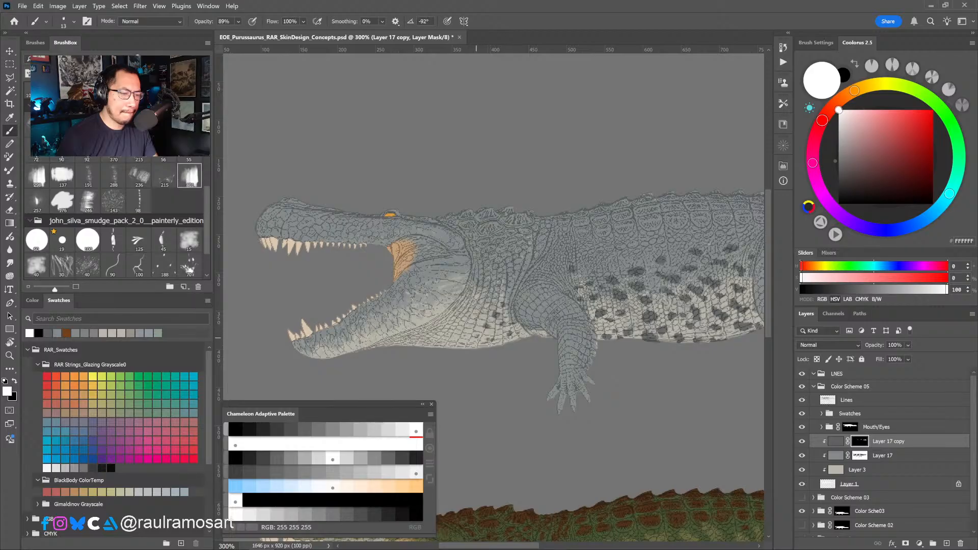
drag(477, 315, 469, 315)
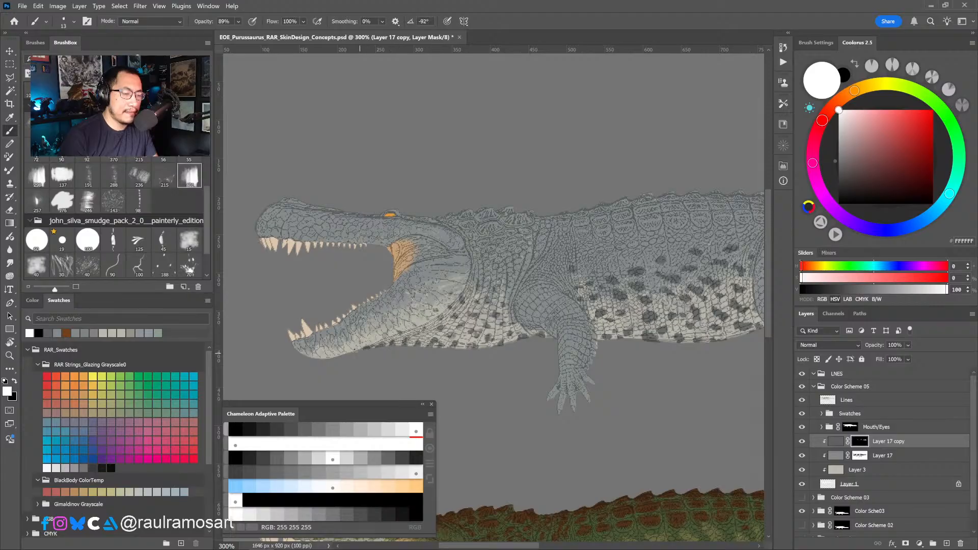
Refine the spots at the rear of the lower jaw and throat, alternating black and white on the mask.
drag(558, 330, 483, 326)
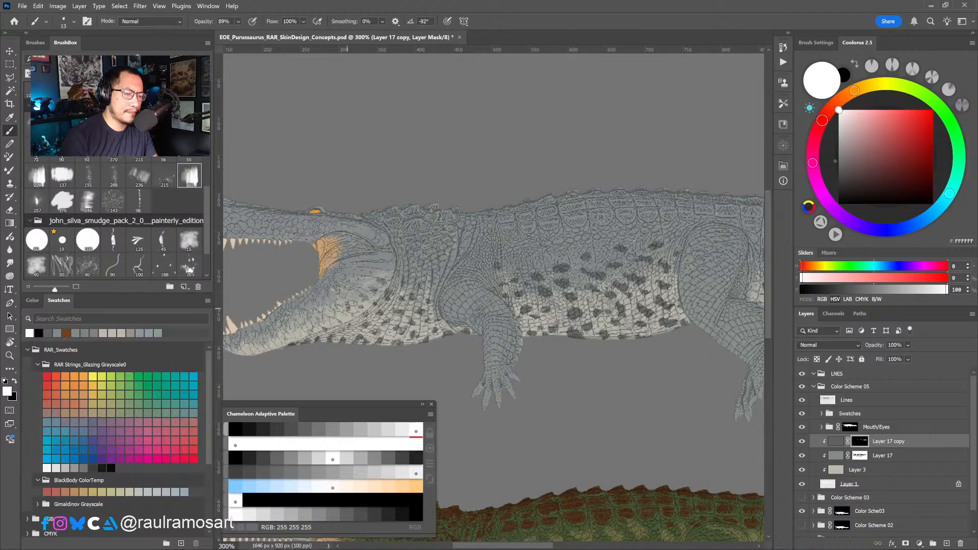
key(x)
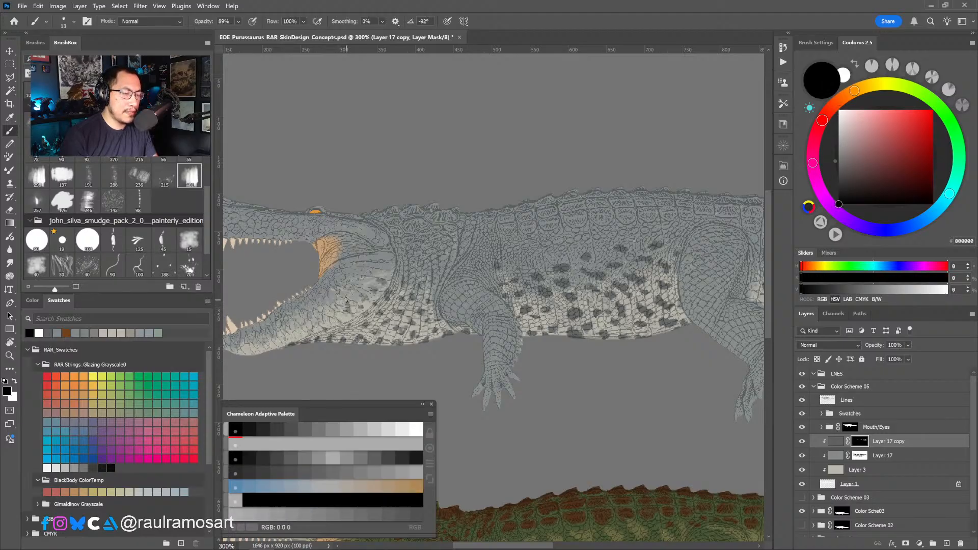
key(x)
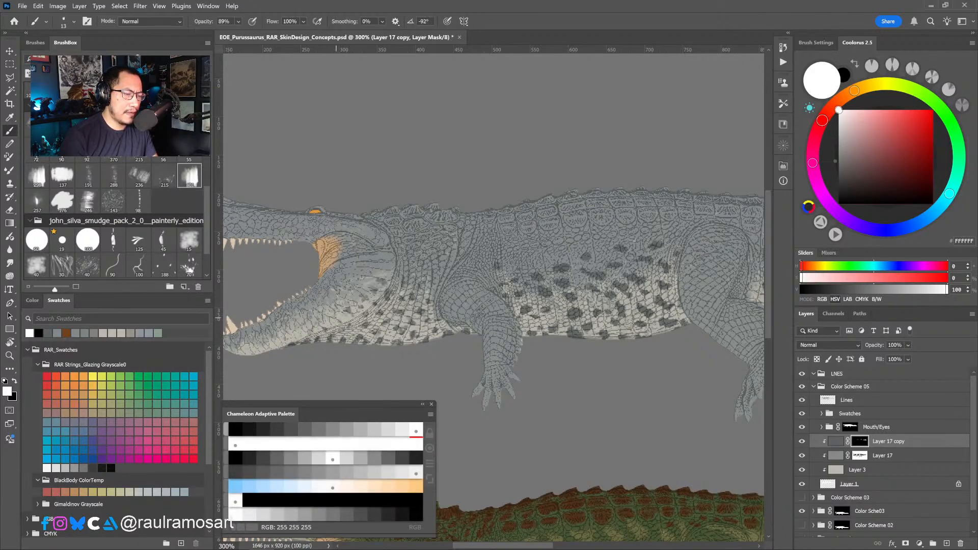
key(x)
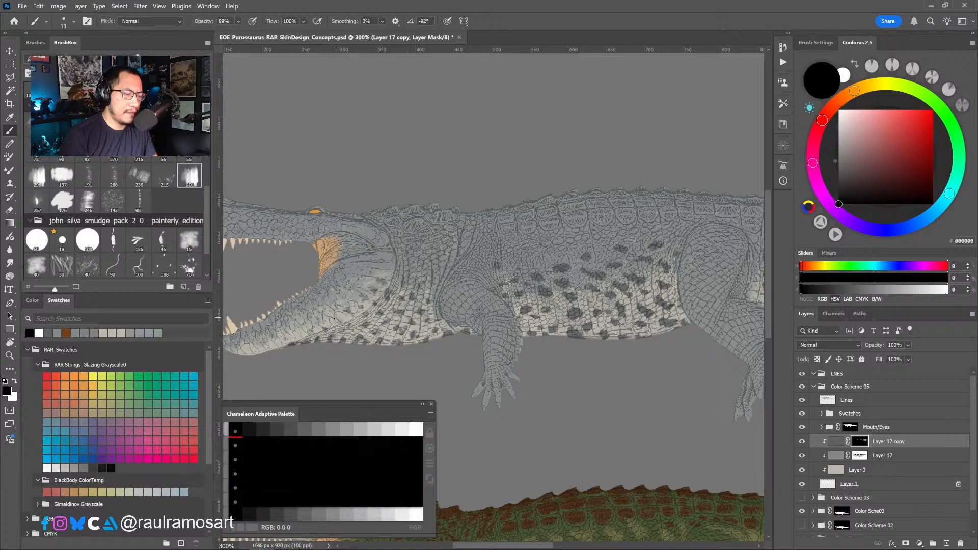
key(x)
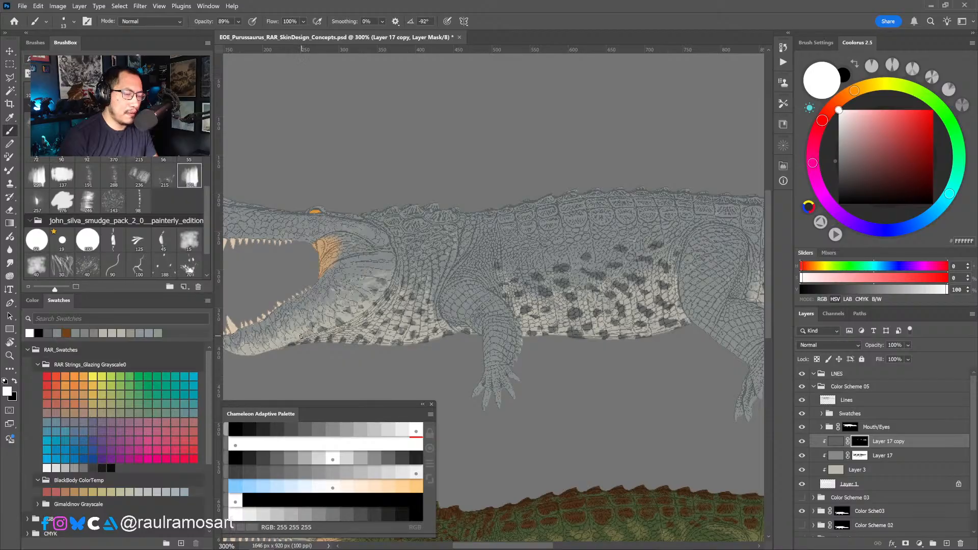
Extend the small spots forward along the lower jaw toward the chin and trim their edges with black.
drag(335, 341, 445, 334)
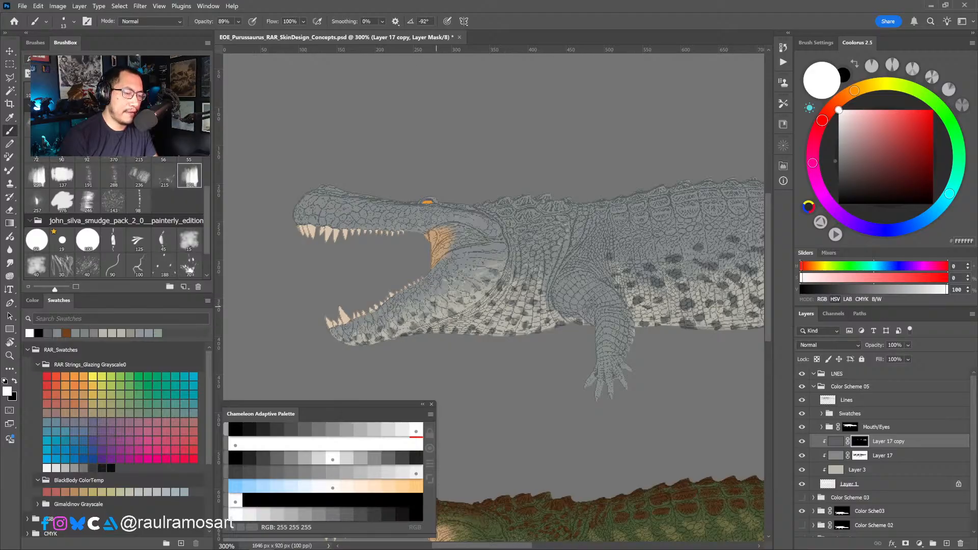
key(x)
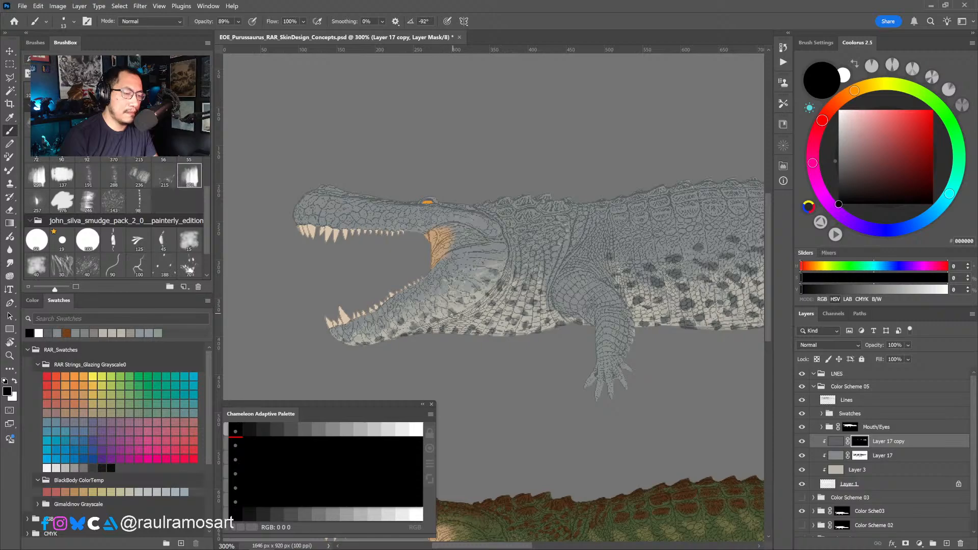
key(x)
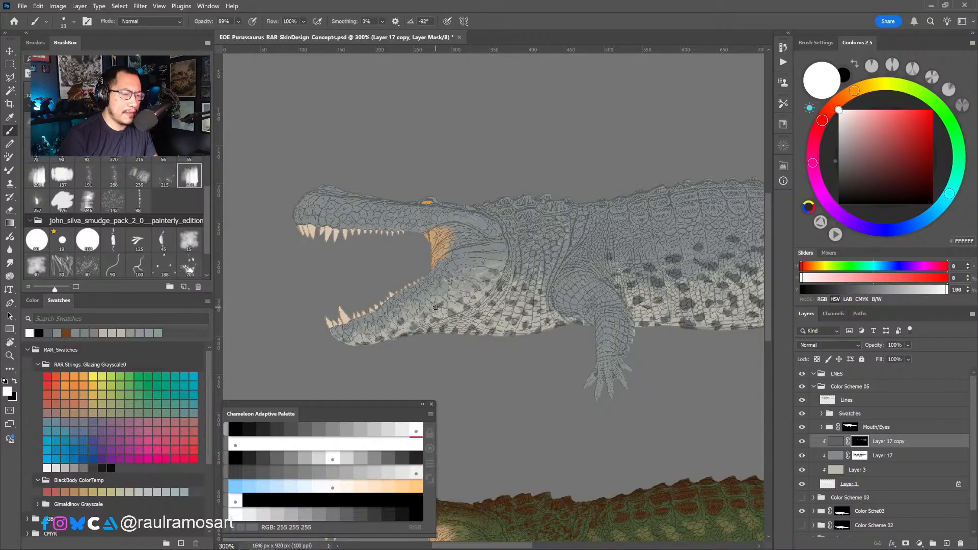
key(x)
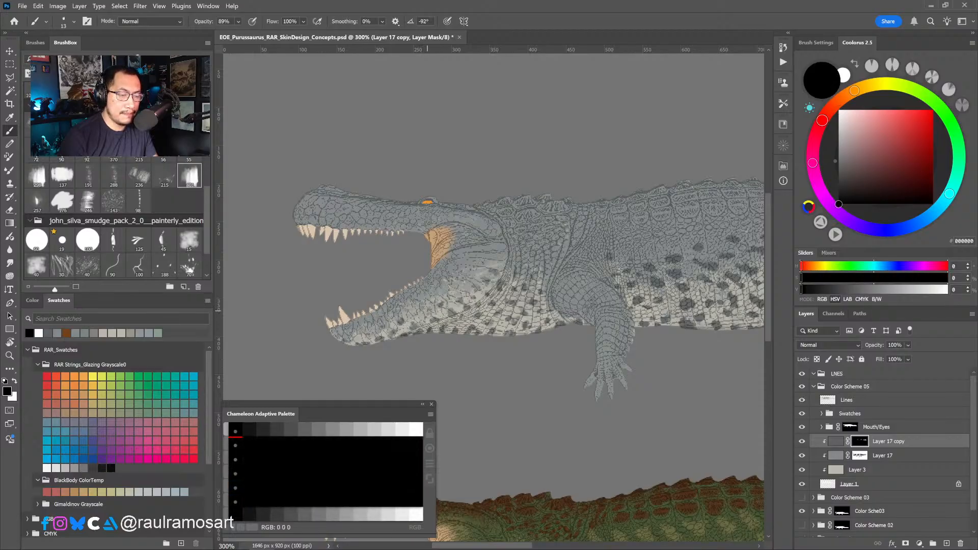
Clean up the spots on the cheek and side of the neck with black and white, then reduce the brush to 11 px.
scroll(448, 301, right, 2)
scroll(448, 301, up, 1)
key(x)
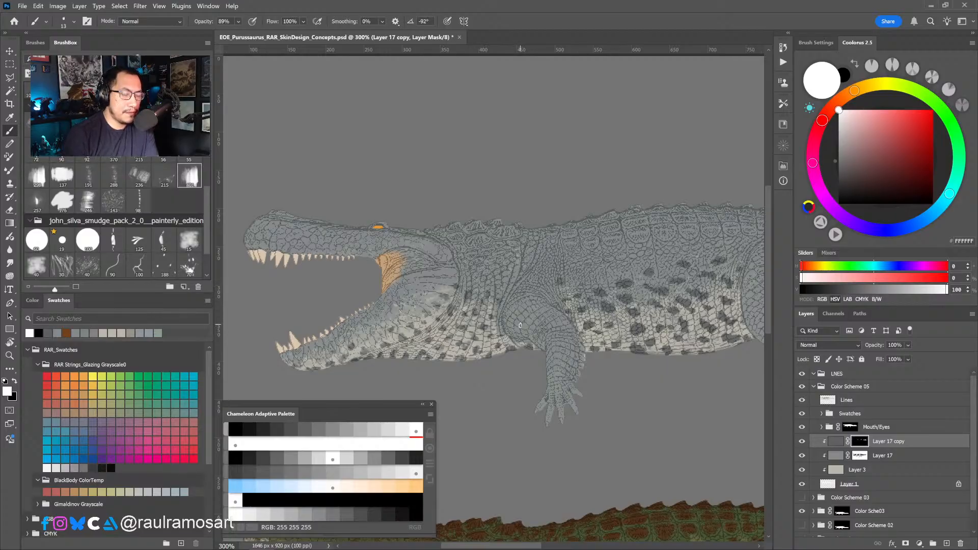
key(x)
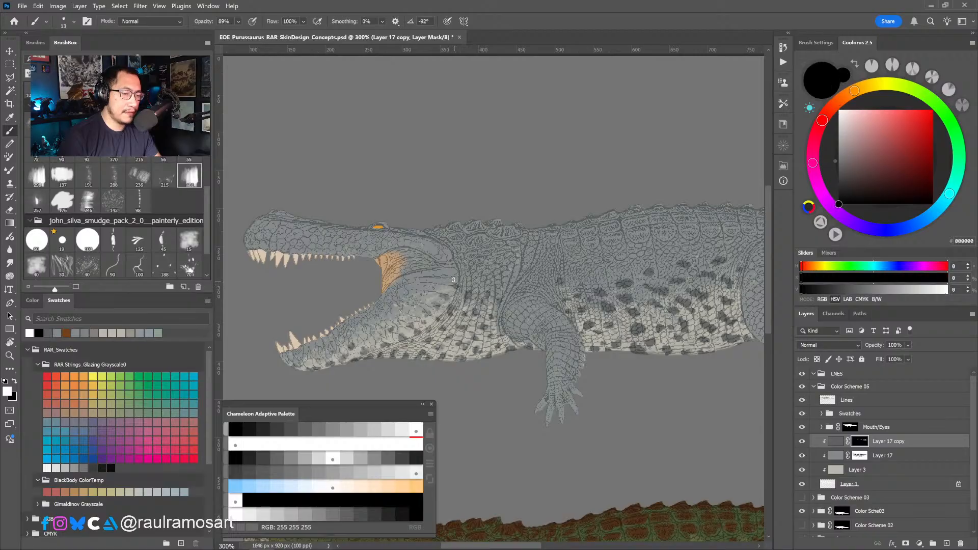
key(x)
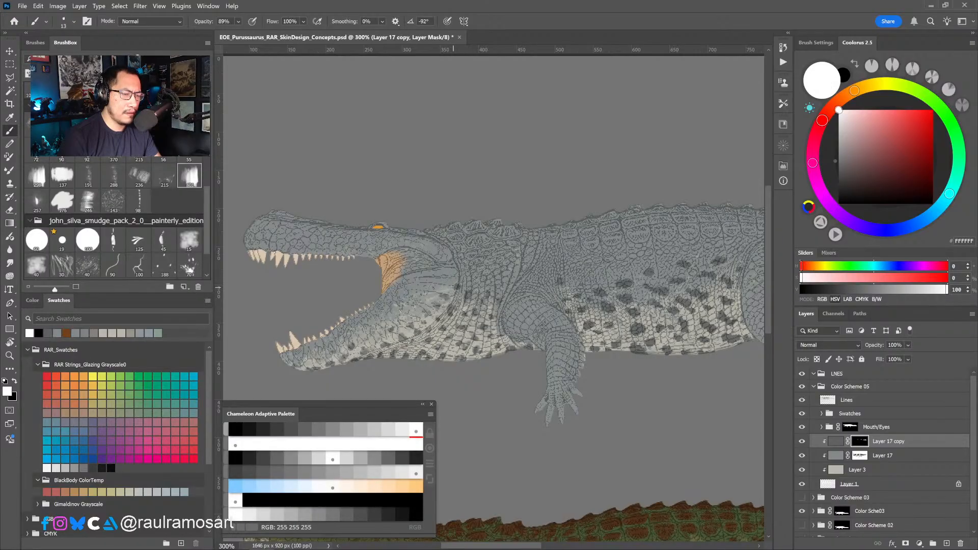
key(x)
key(x)
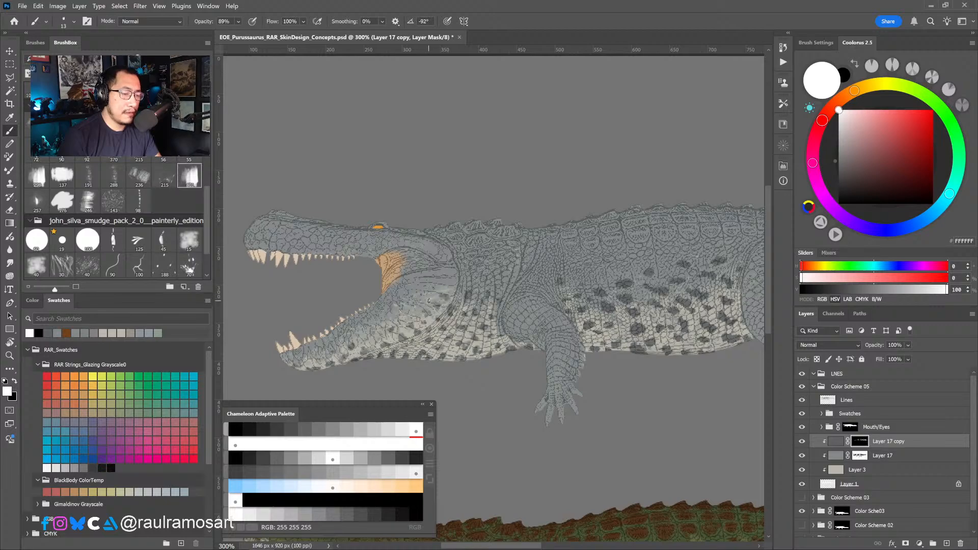
drag(436, 308, 428, 296)
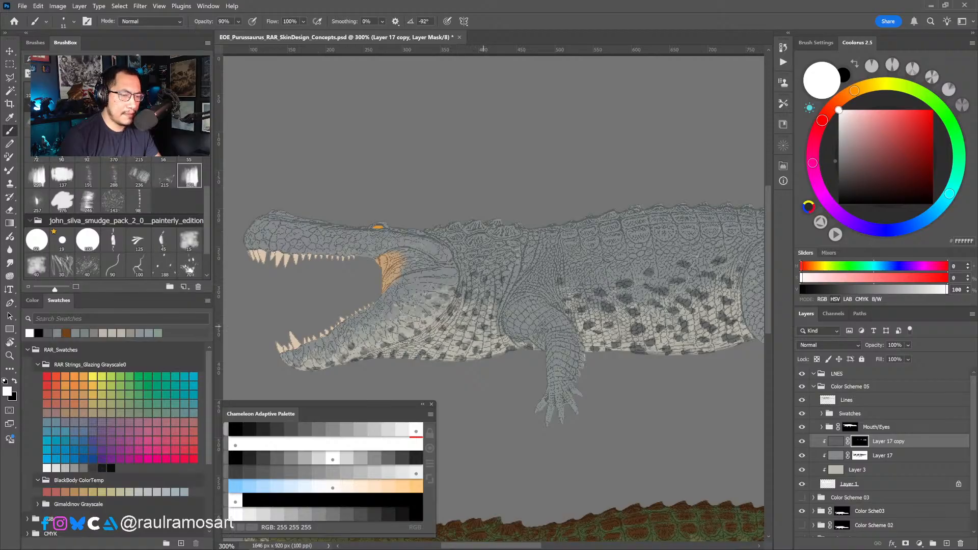
Paint dark spots down the front leg from the shoulder and darken the foot with a 20 px brush.
scroll(523, 299, right, 1)
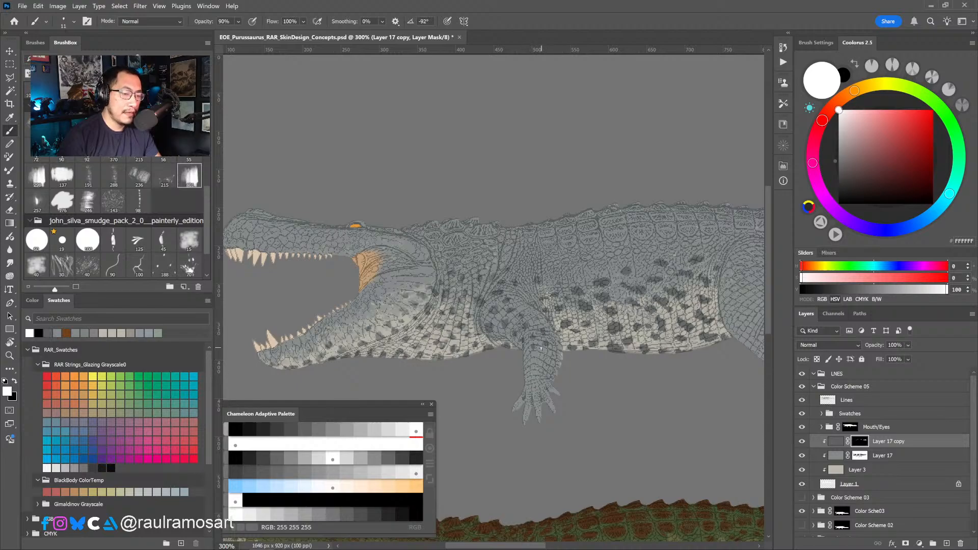
key(bracketright)
key(bracketright)
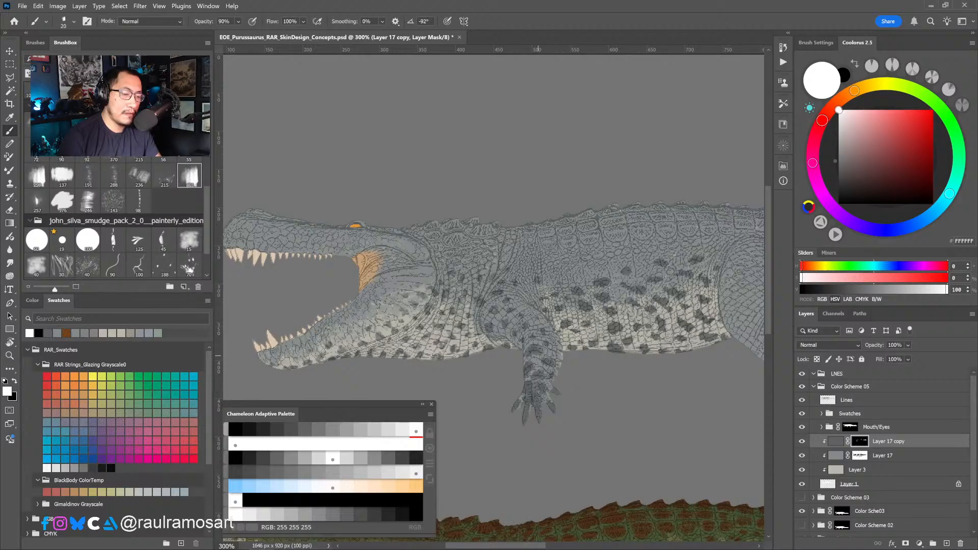
drag(560, 407, 521, 396)
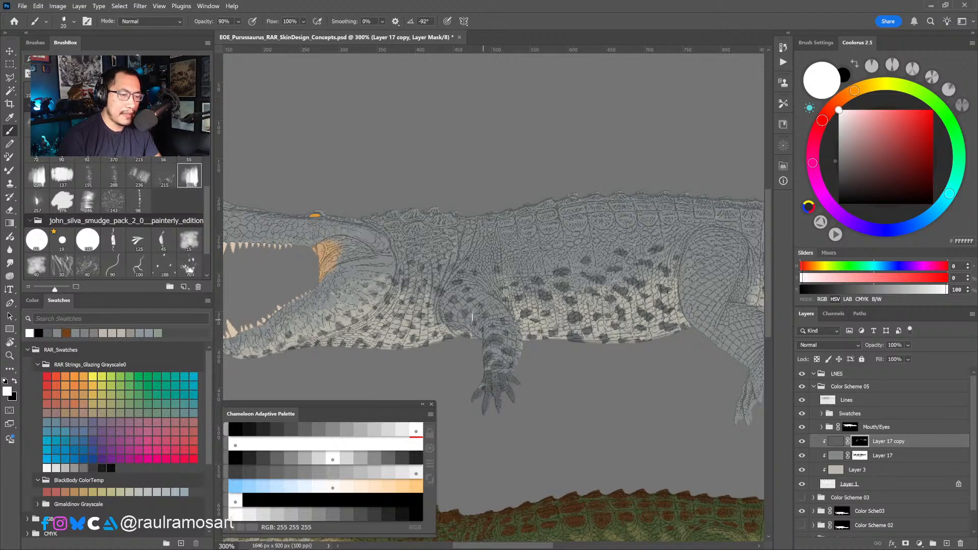
Reshape the spots on the shoulder and upper front leg with an 11 px brush, alternating white and black.
drag(455, 306, 454, 300)
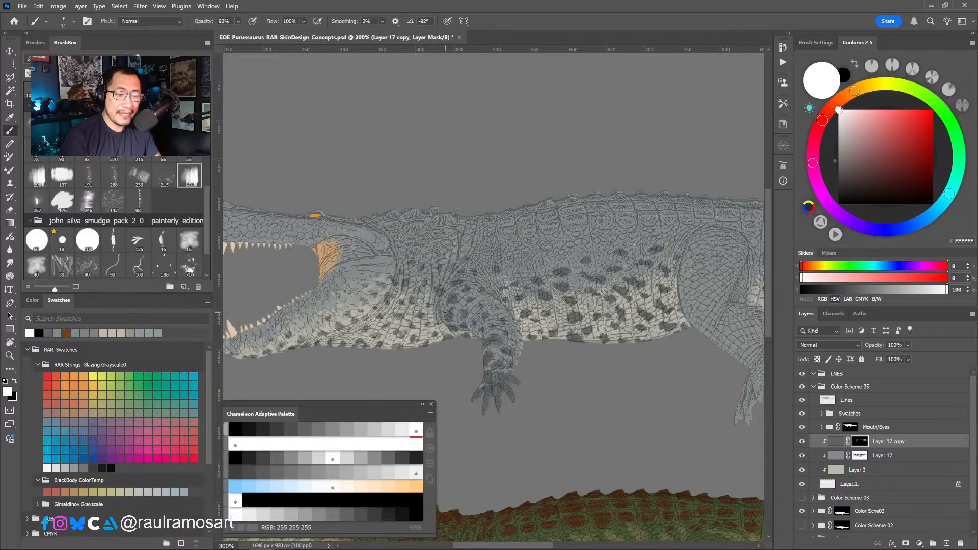
key(x)
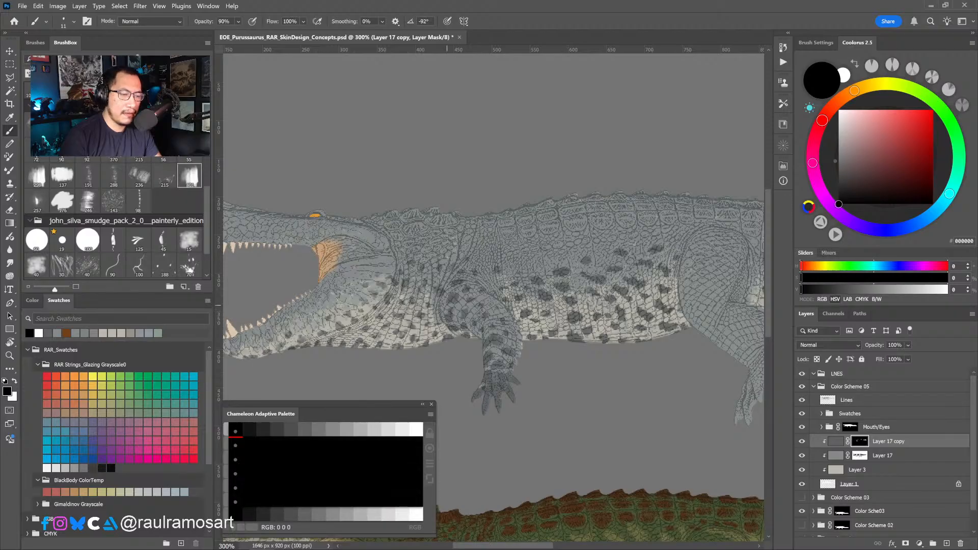
key(x)
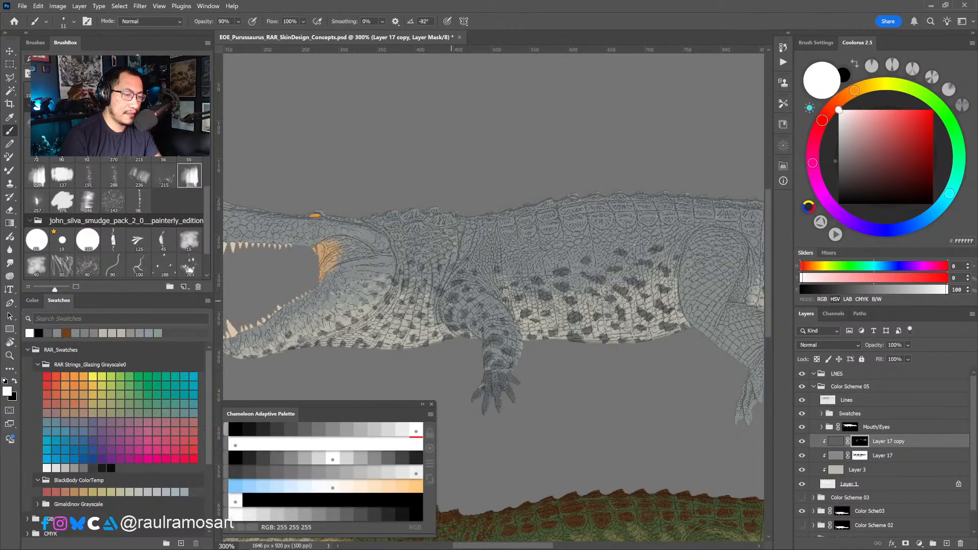
key(x)
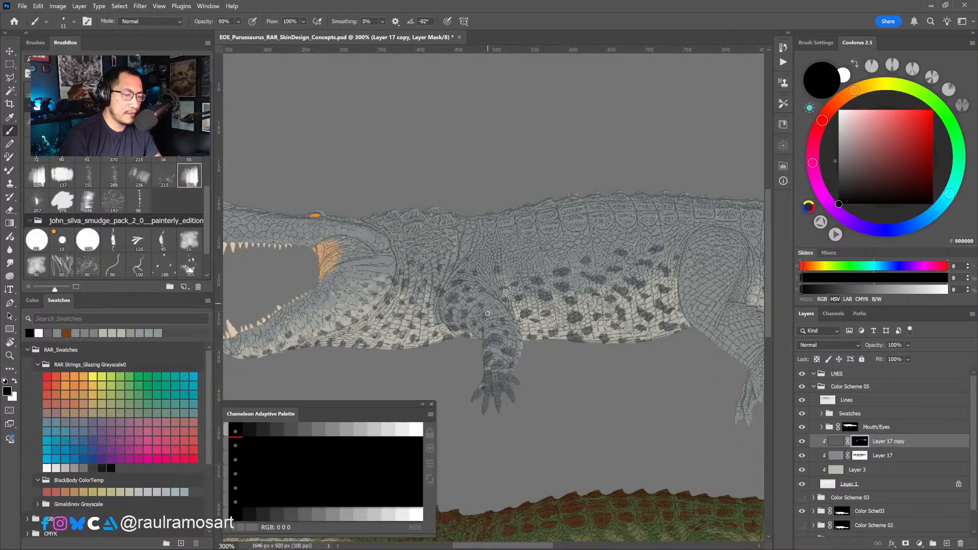
Refine the markings around the front leg's elbow and forearm with a smaller brush, then strengthen the leg's rear edge at 18 px.
scroll(488, 309, down, 1)
scroll(488, 309, right, 1)
key(x)
drag(483, 323, 481, 322)
key(x)
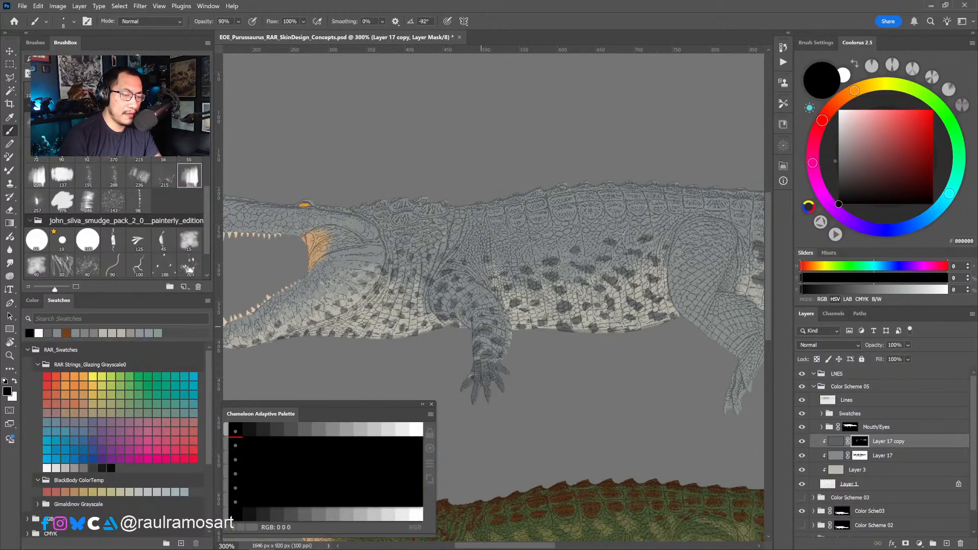
key(x)
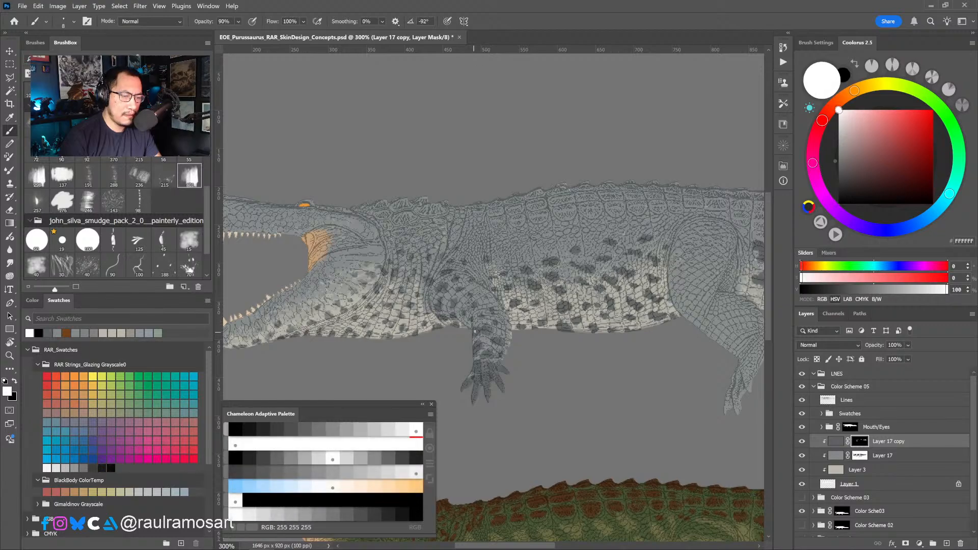
drag(503, 334, 512, 336)
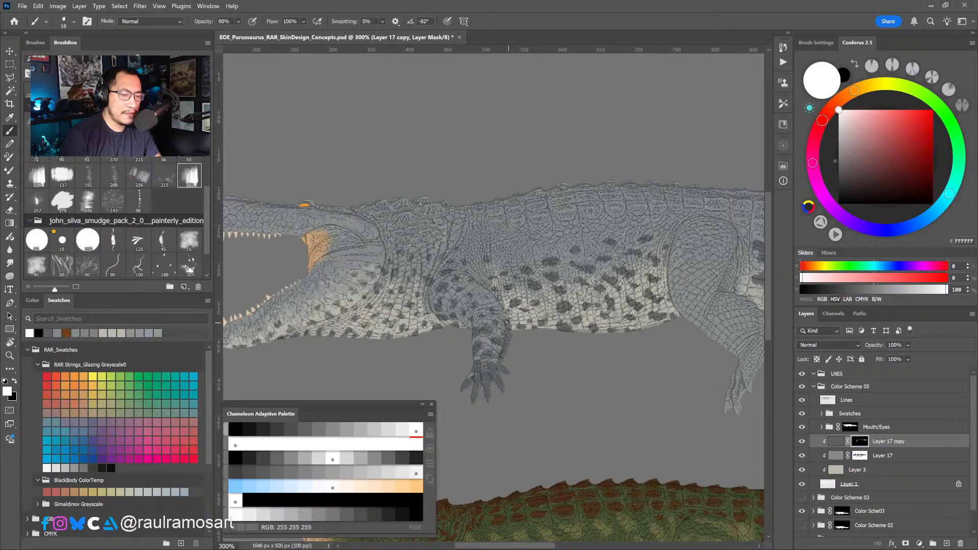
key(x)
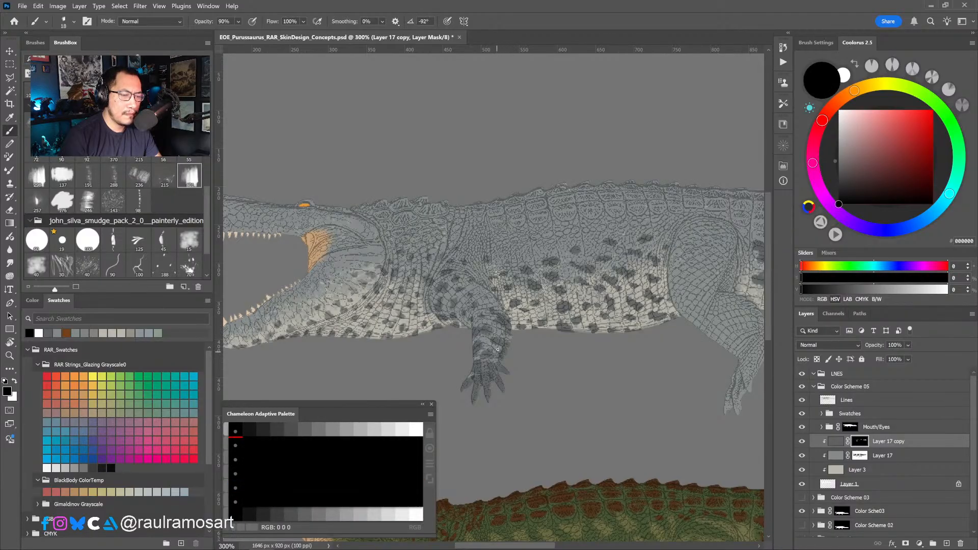
Zoom to 500% on the head and add finer dark spots on the cheek and lower jaw with a smaller white brush.
alt+click(516, 405)
drag(502, 416, 596, 305)
ctrl+click(535, 244)
ctrl+click(514, 232)
drag(512, 230, 497, 234)
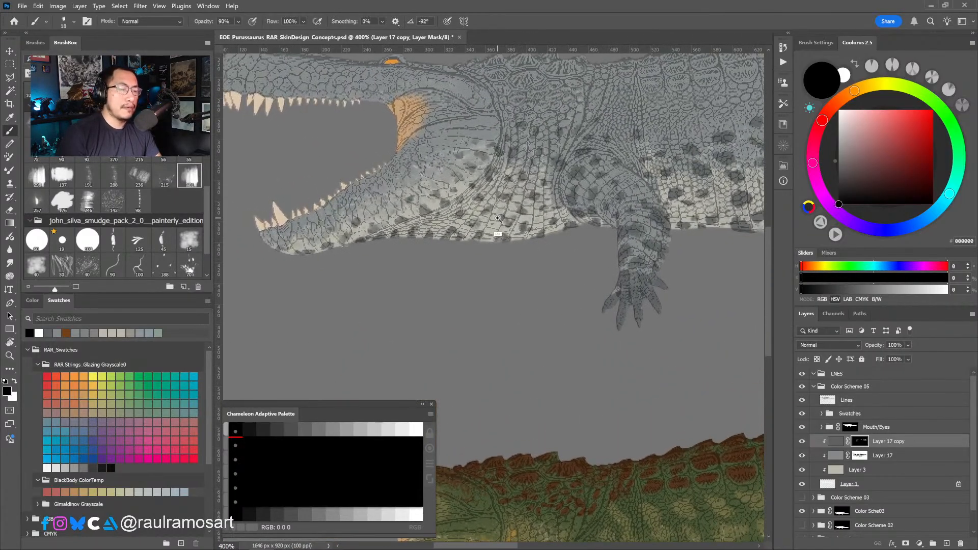
ctrl+click(511, 223)
key(x)
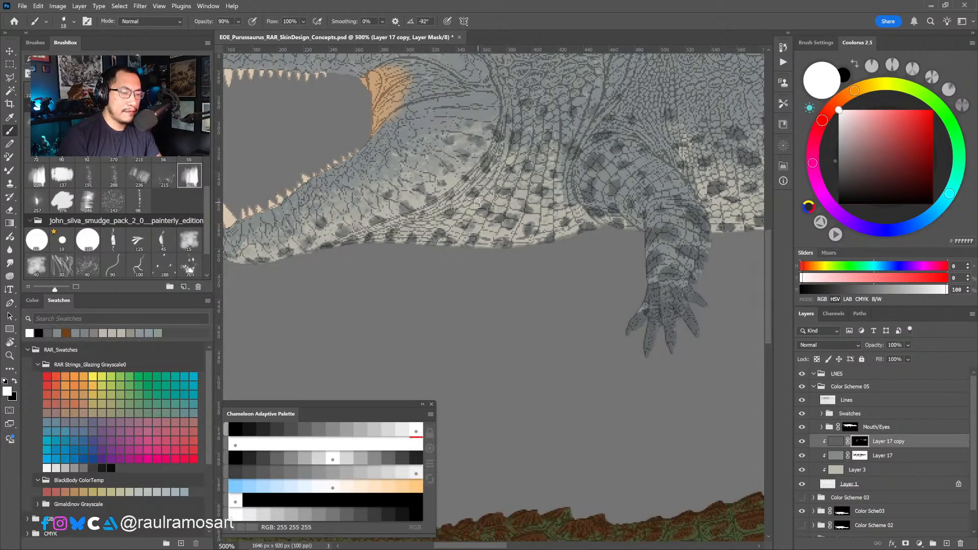
drag(494, 271, 540, 317)
key(bracketleft)
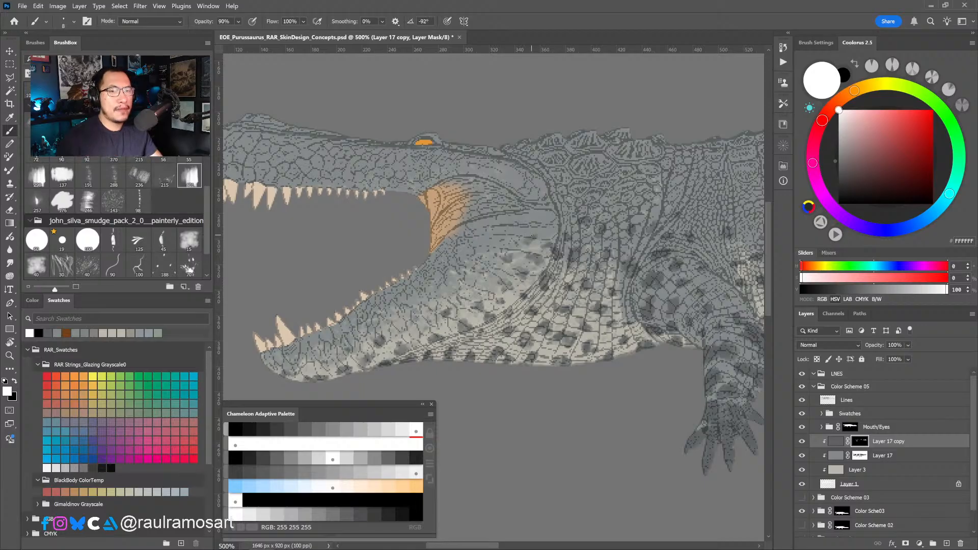
Touch up the spots on the throat and around the front shoulder on the layer mask, alternating black and white.
drag(581, 320, 544, 300)
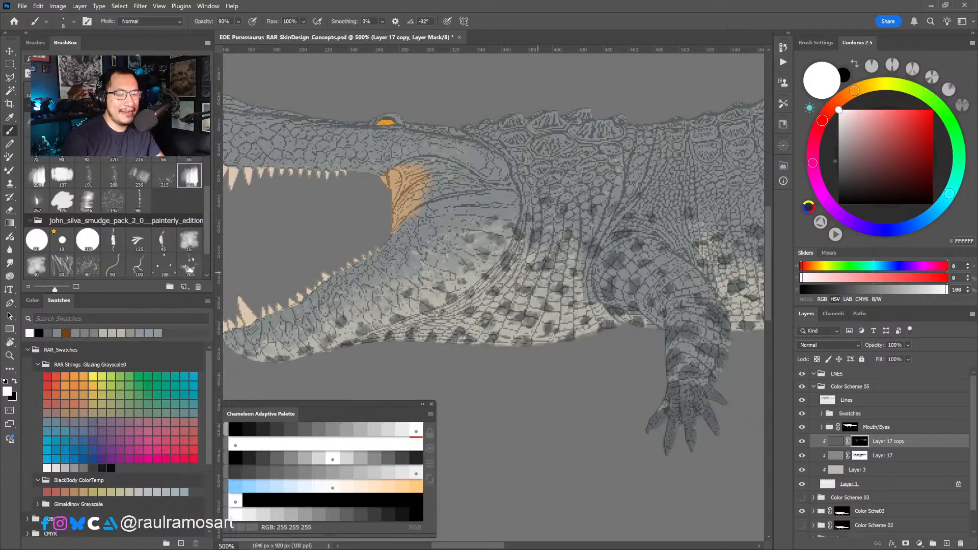
key(x)
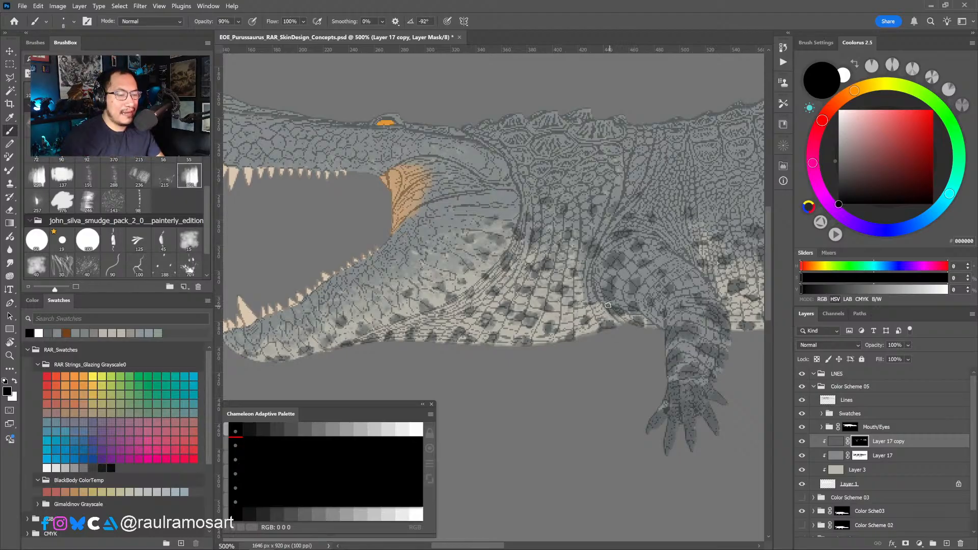
key(x)
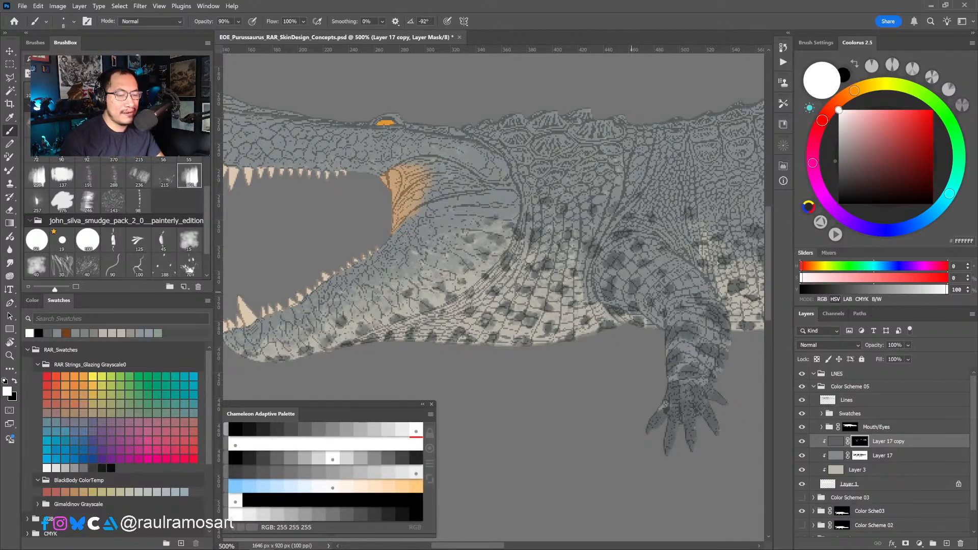
Darken the hind foot and paint dark markings on the lower hind leg at 400% zoom with a 15 px white brush.
scroll(637, 300, down, 2)
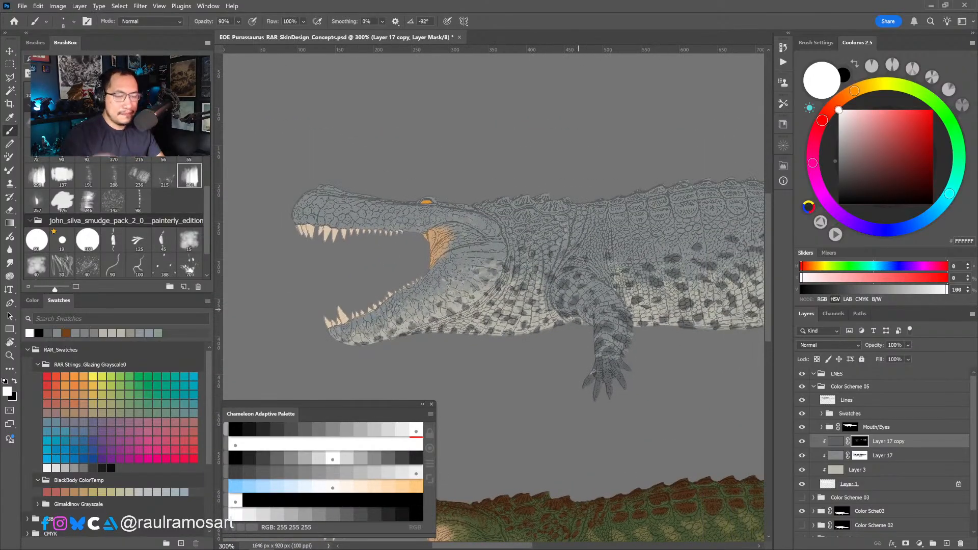
drag(619, 438, 496, 429)
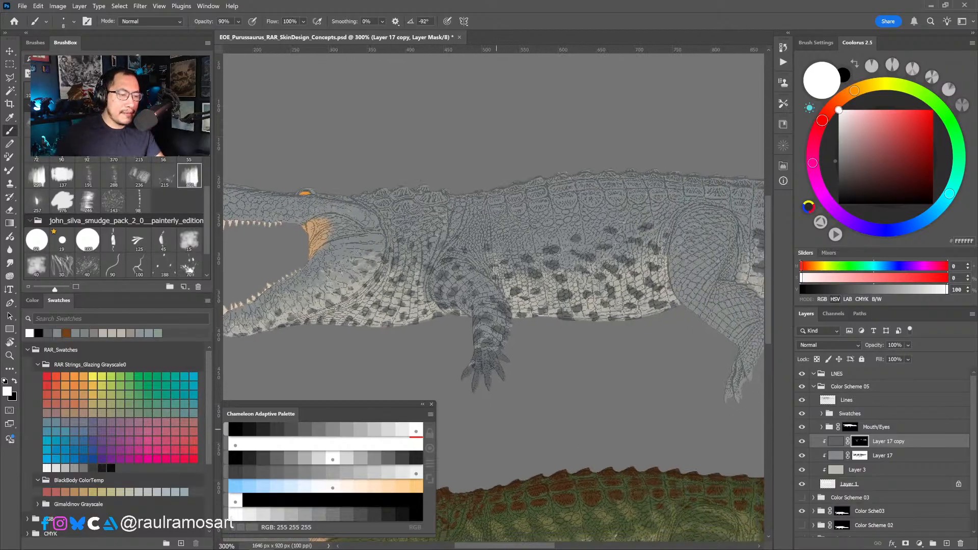
ctrl+click(471, 302)
ctrl+click(469, 288)
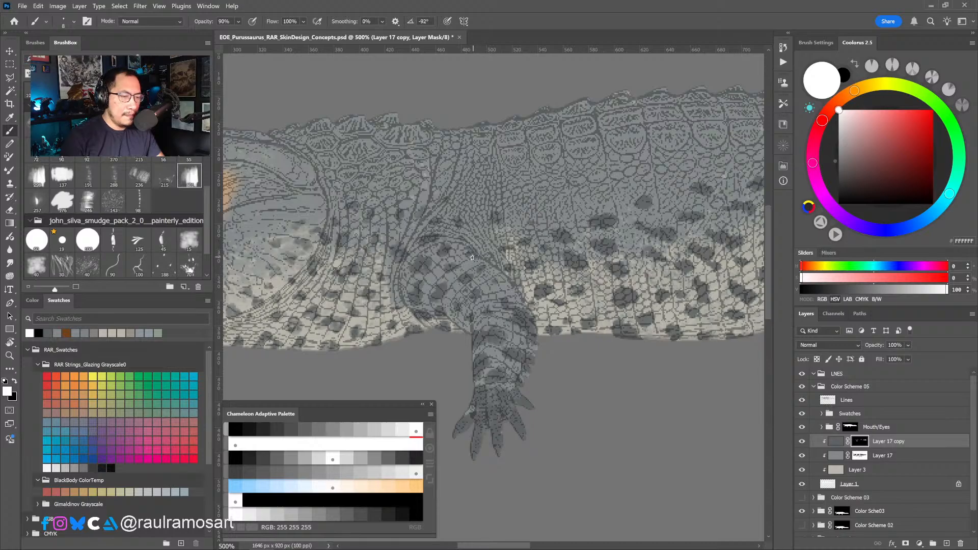
drag(479, 260, 400, 246)
alt+click(473, 284)
alt+click(510, 320)
alt+click(509, 321)
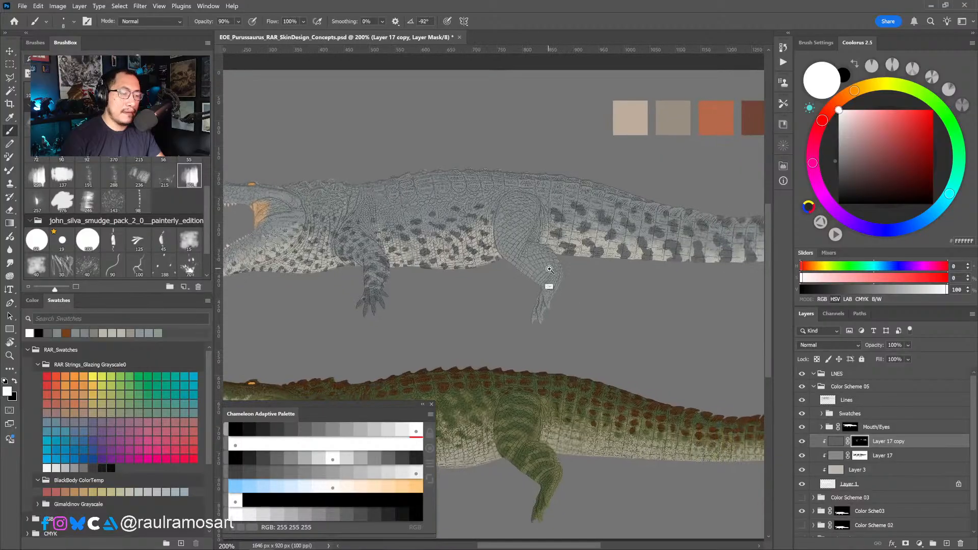
click(550, 269)
click(532, 312)
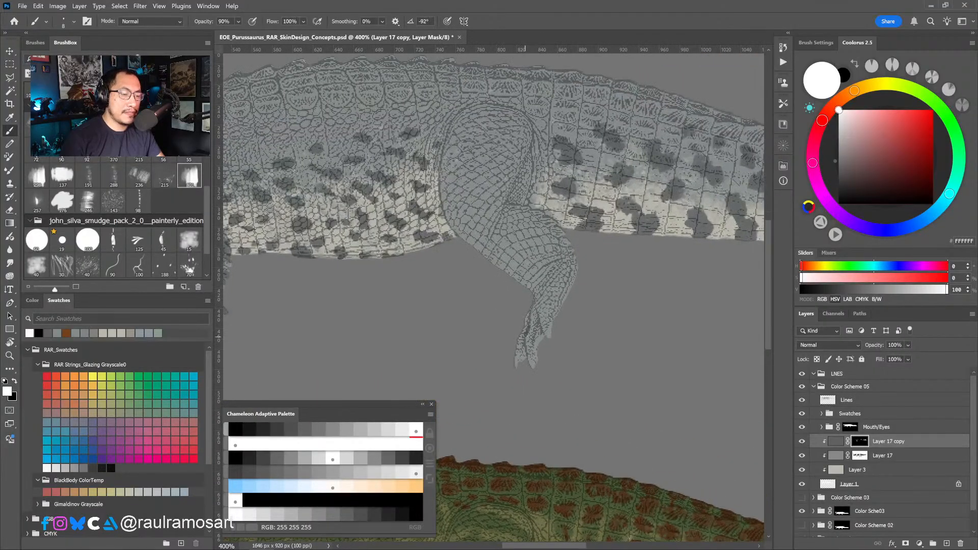
alt+right_click(525, 335)
mouse_move(528, 331)
mouse_down()
mouse_move(532, 367)
mouse_move(516, 354)
mouse_move(525, 313)
mouse_move(536, 306)
mouse_move(549, 336)
mouse_move(542, 291)
mouse_up()
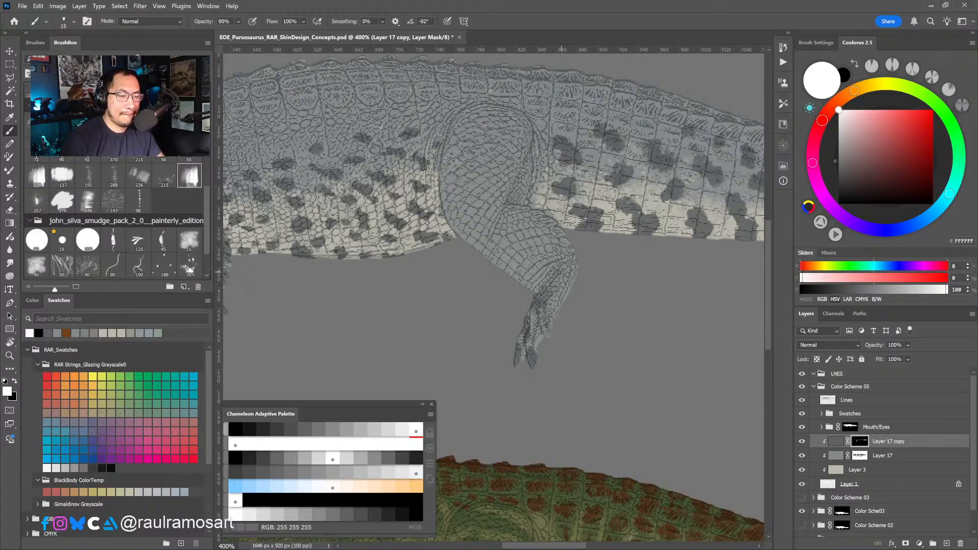
mouse_move(533, 274)
mouse_down()
mouse_move(524, 281)
mouse_move(533, 289)
mouse_move(539, 253)
mouse_move(557, 264)
mouse_move(553, 295)
mouse_up()
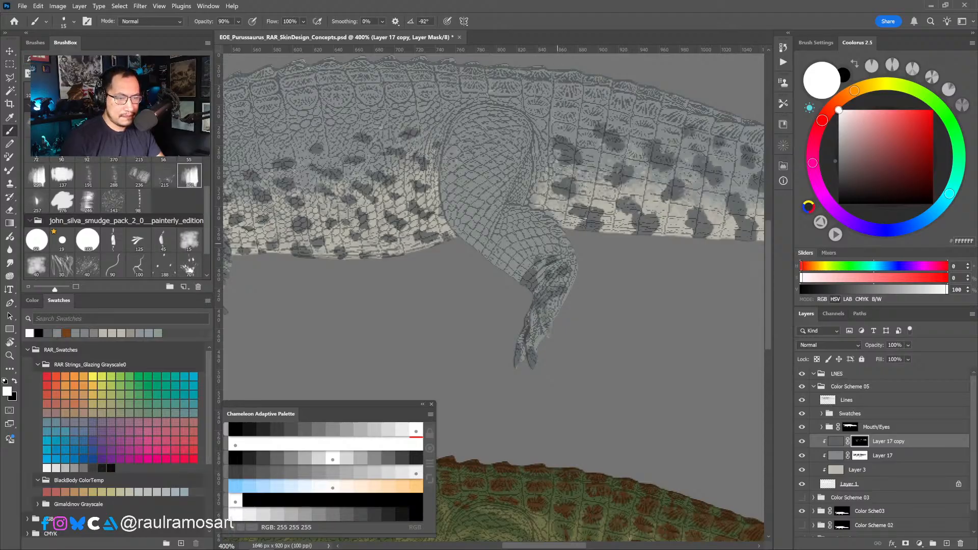
Paint dark spots up the hind leg from the knee over the thigh, reducing the brush to 13 px.
drag(557, 242, 575, 254)
mouse_move(532, 229)
mouse_down()
mouse_move(561, 234)
mouse_move(523, 248)
mouse_move(507, 277)
mouse_move(499, 250)
mouse_move(481, 259)
mouse_move(540, 213)
mouse_move(468, 241)
mouse_move(461, 224)
mouse_move(456, 232)
mouse_move(455, 207)
mouse_move(476, 212)
mouse_move(477, 194)
mouse_move(501, 191)
mouse_move(520, 210)
mouse_up()
mouse_move(480, 180)
mouse_down()
mouse_move(534, 264)
mouse_move(581, 233)
mouse_up()
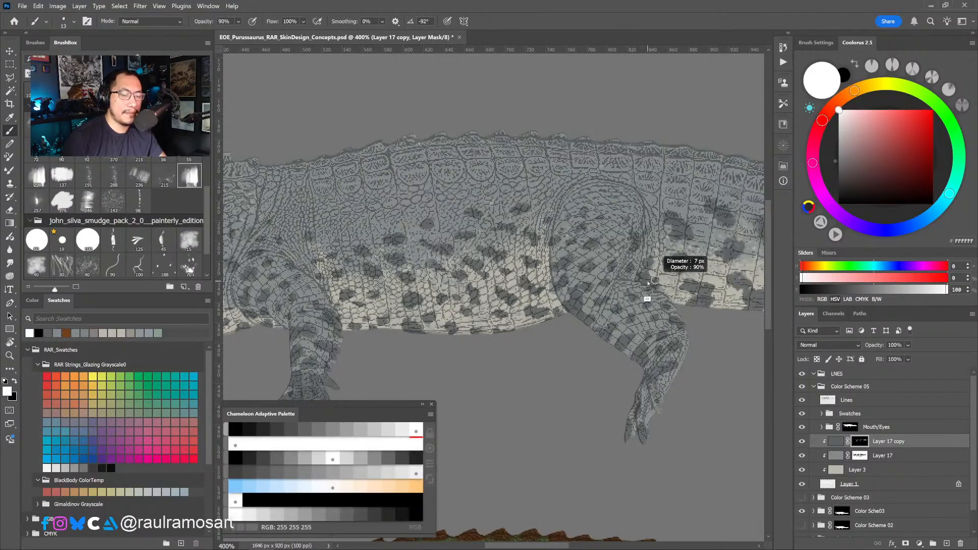
Refine the spots where the hind leg meets the tail base with 7 px and 18 px brushes, alternating black and white.
key(x)
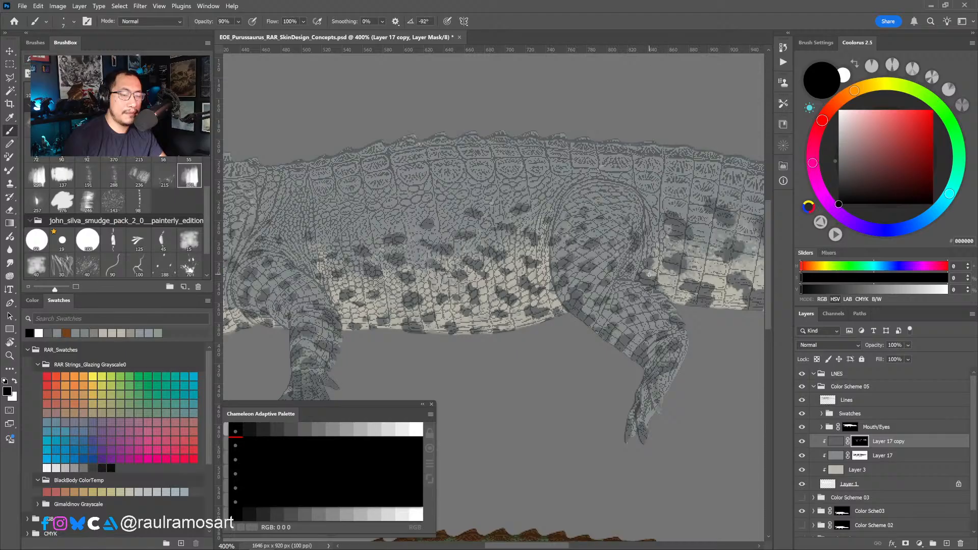
key(x)
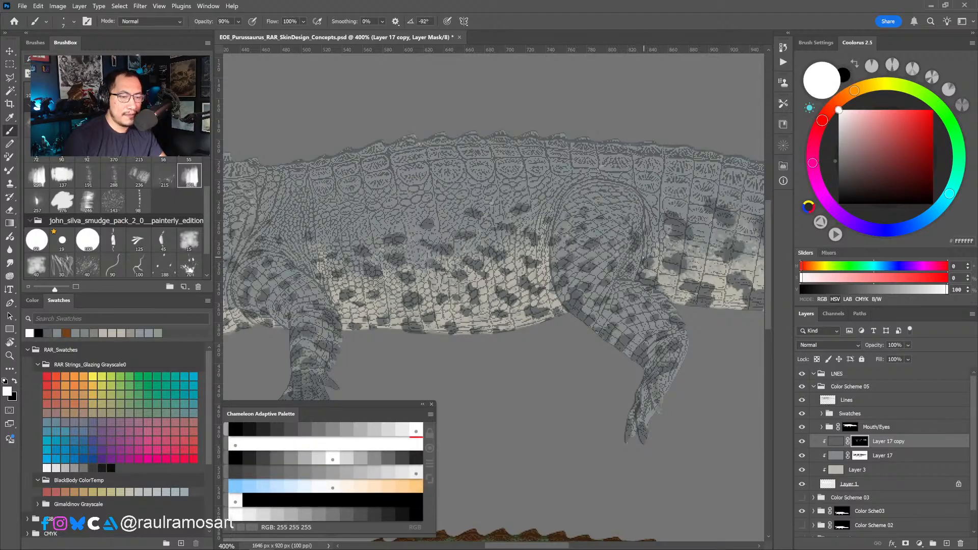
key(x)
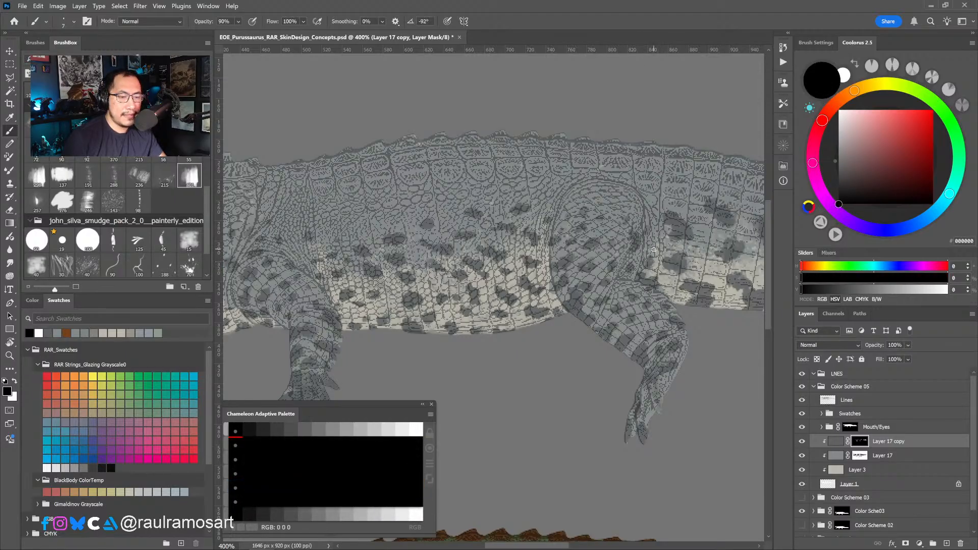
key(x)
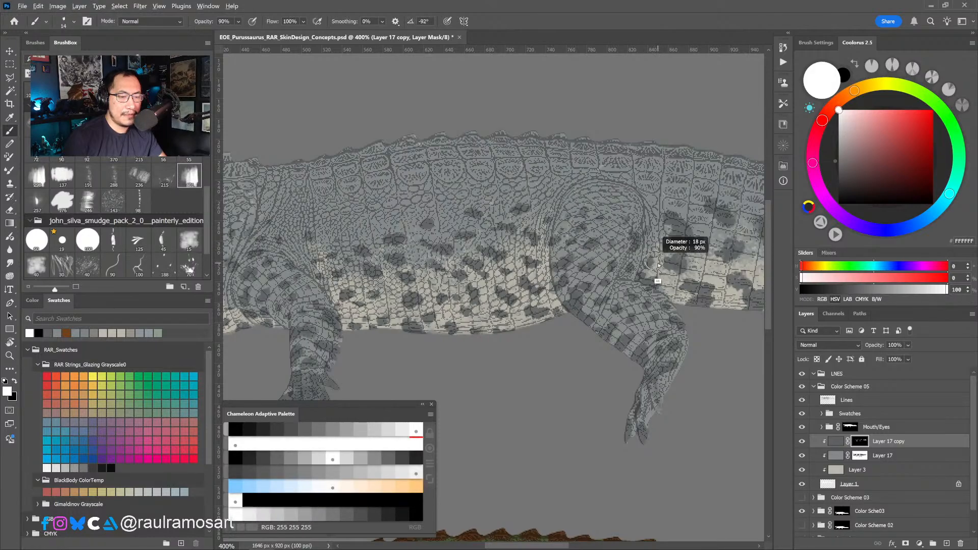
key(x)
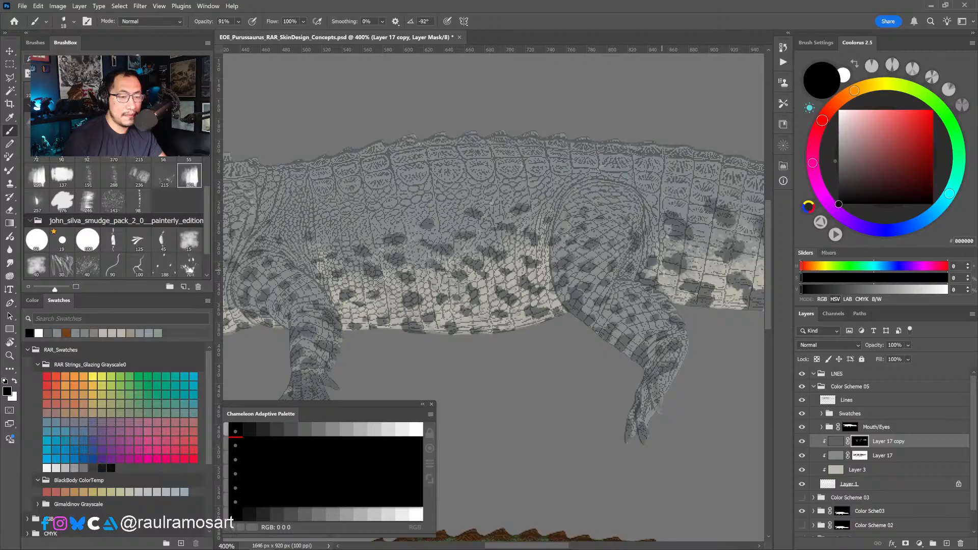
key(x)
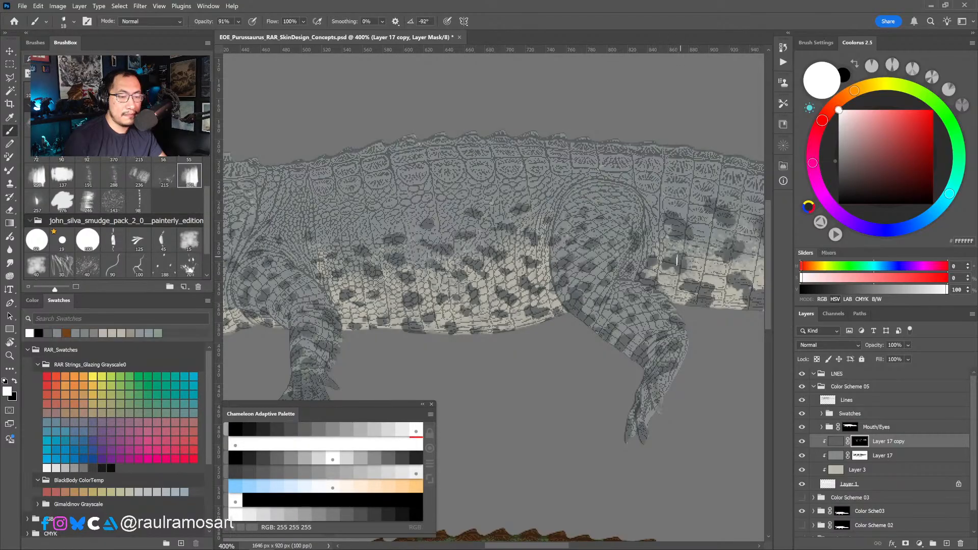
Reshape the spots on the lower tail just behind the hind leg with an 18 px brush, alternating black and white.
drag(679, 270, 648, 268)
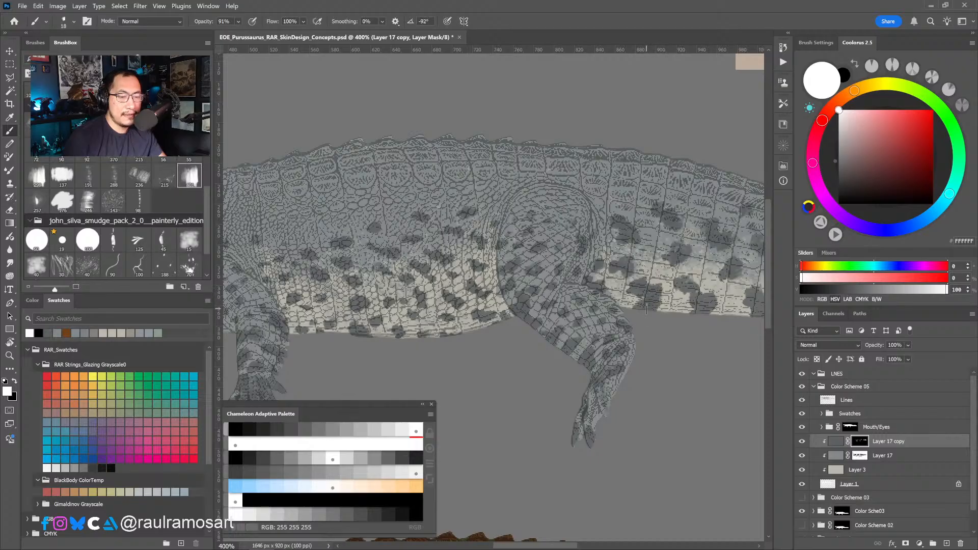
key(x)
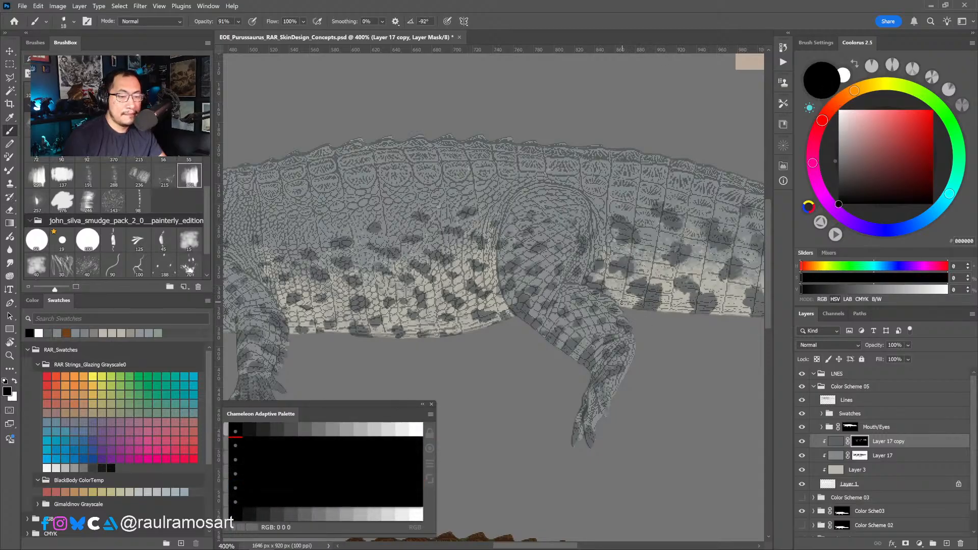
key(x)
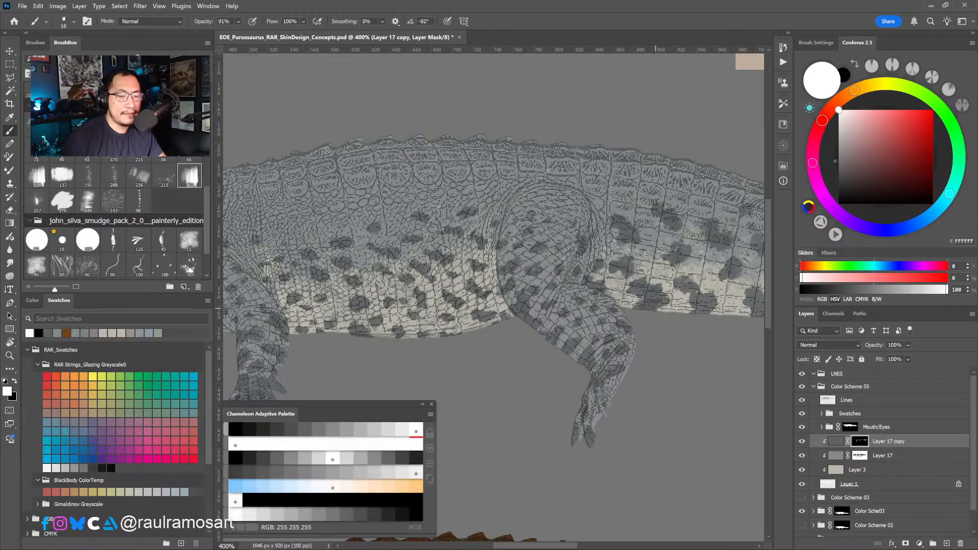
drag(684, 308, 635, 305)
key(x)
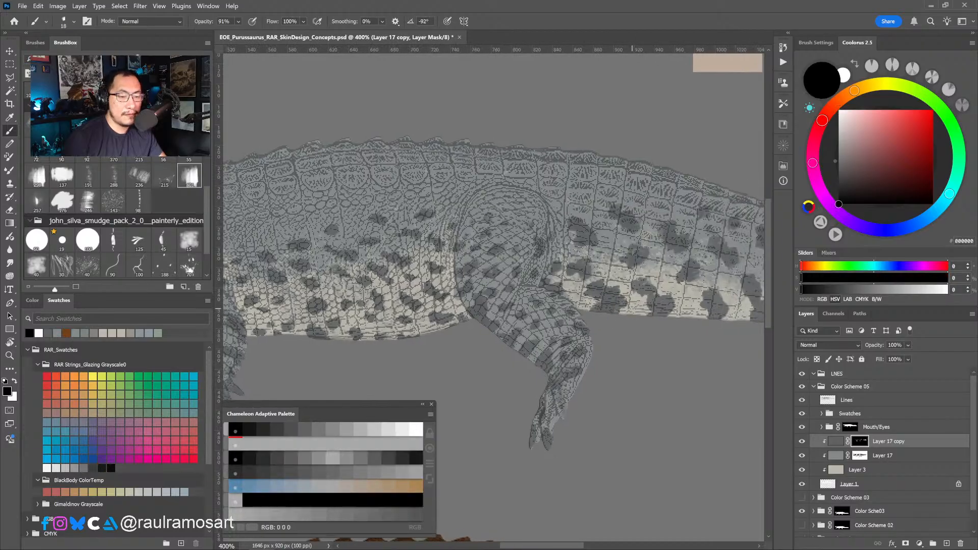
key(x)
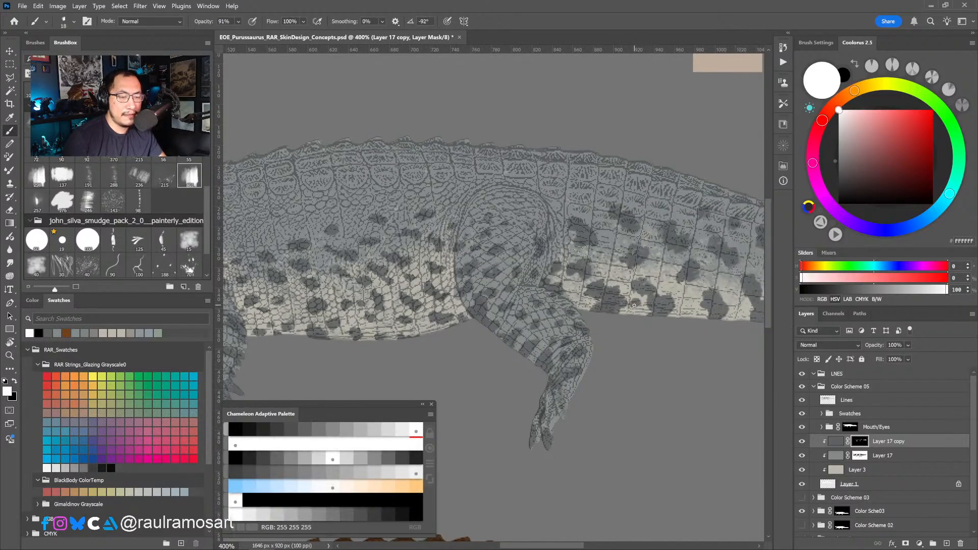
key(x)
key(x)
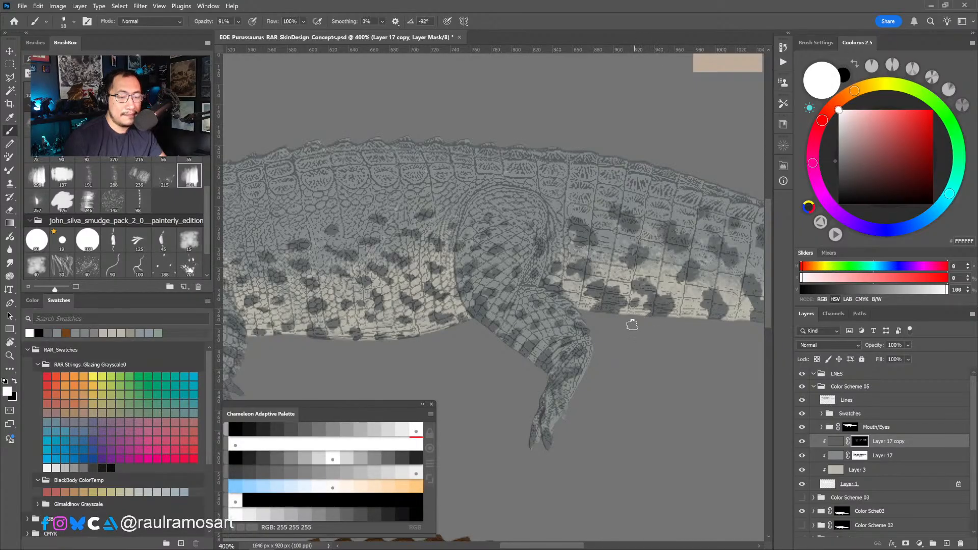
Add dark spots along the upper flank from the hind thigh toward the front leg with a 13 px white brush.
scroll(649, 274, up, 2)
key(bracketleft)
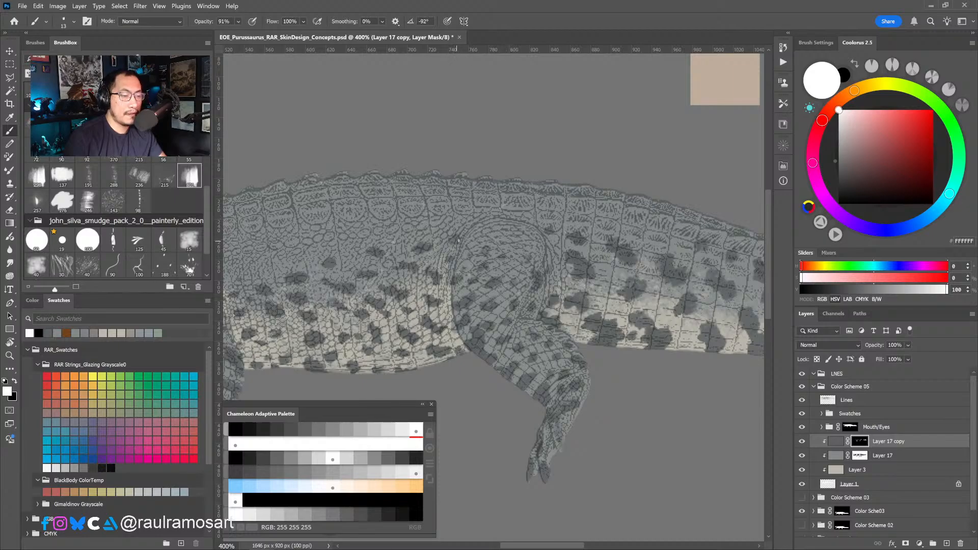
scroll(442, 254, left, 5)
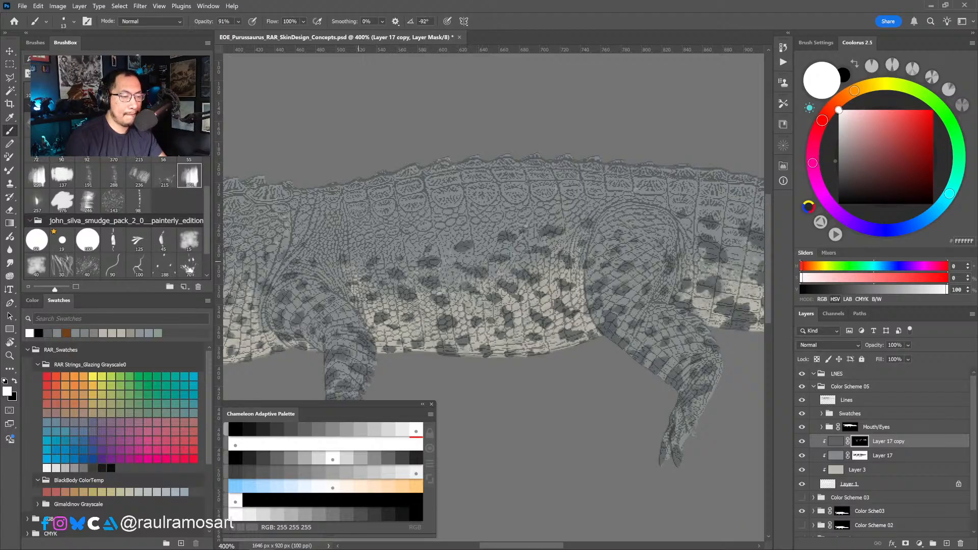
drag(380, 268, 552, 261)
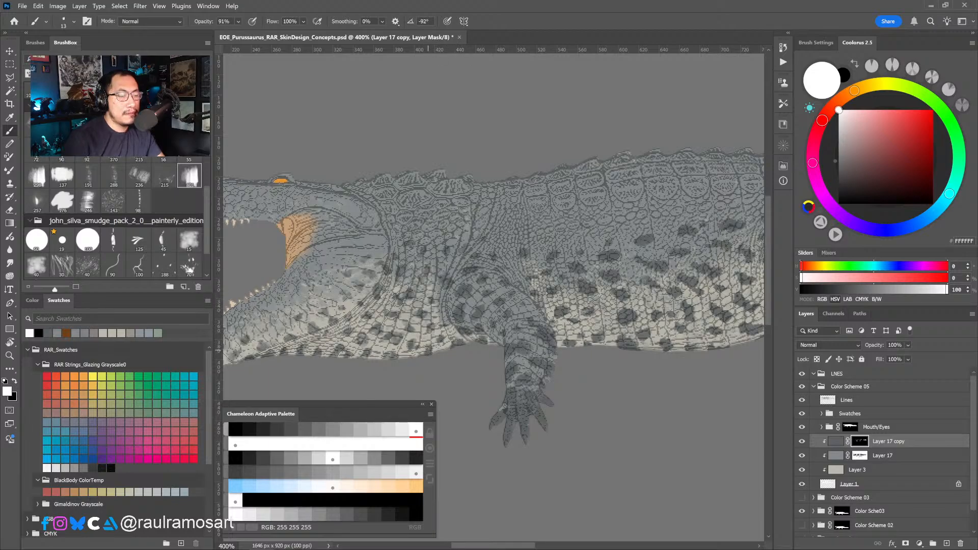
Refine the spots along the throat's lower edge and the tip of the lower jaw, alternating black and white with a smaller brush.
key(x)
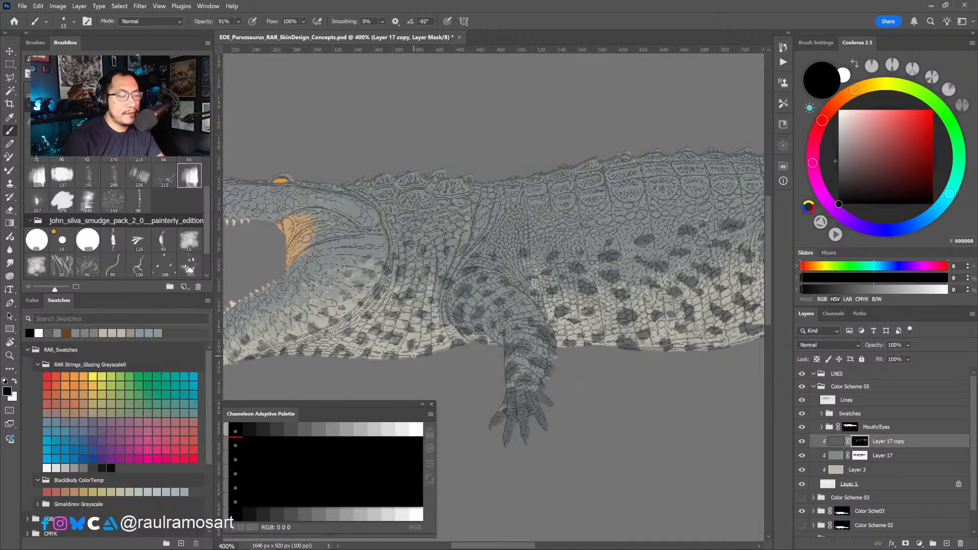
key(x)
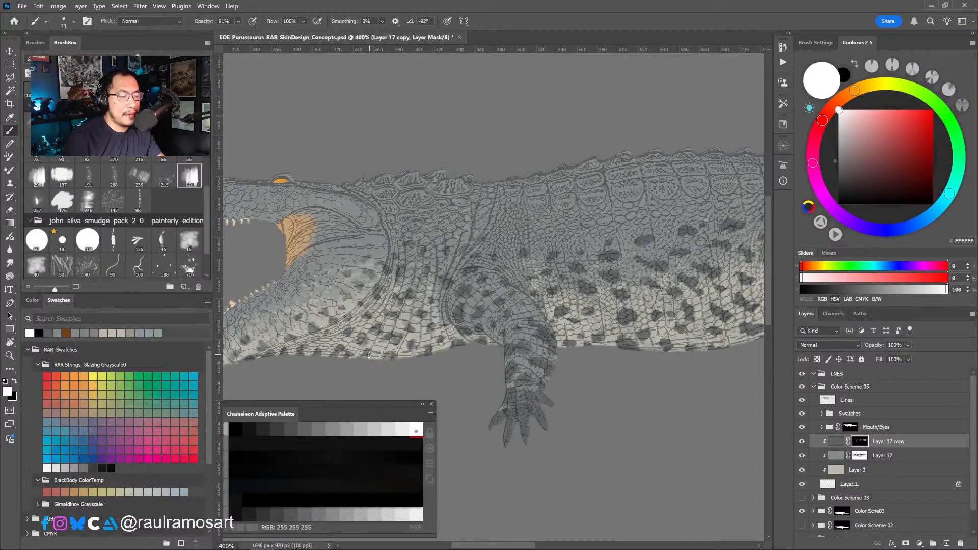
drag(358, 362, 428, 338)
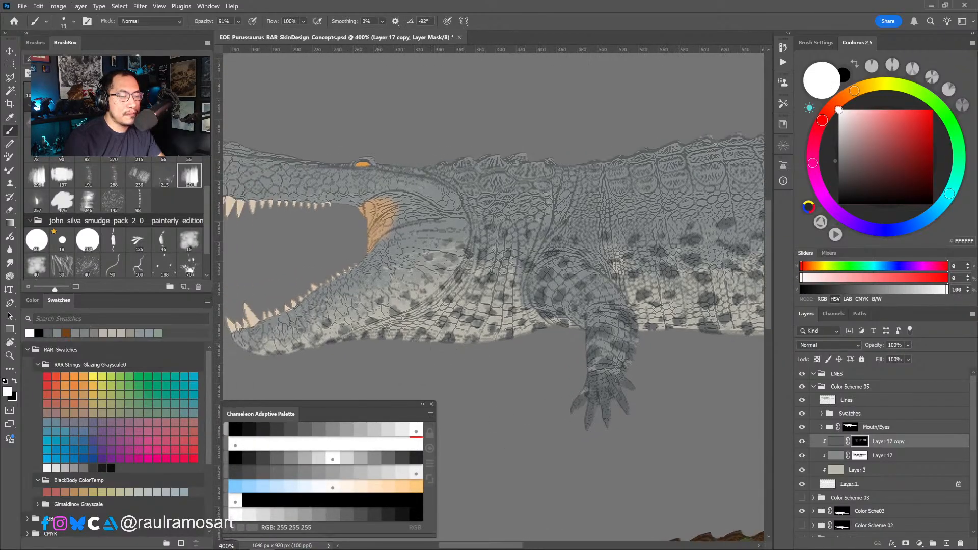
key(x)
key(x)
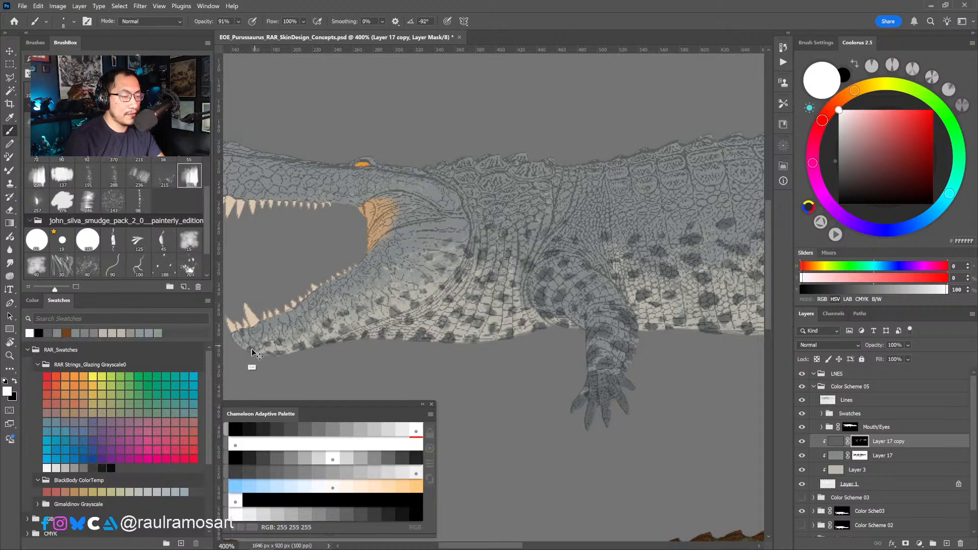
Add more dark spots along the side of the lower jaw and the cheek, enlarging the white brush to 12 px.
drag(362, 313, 406, 318)
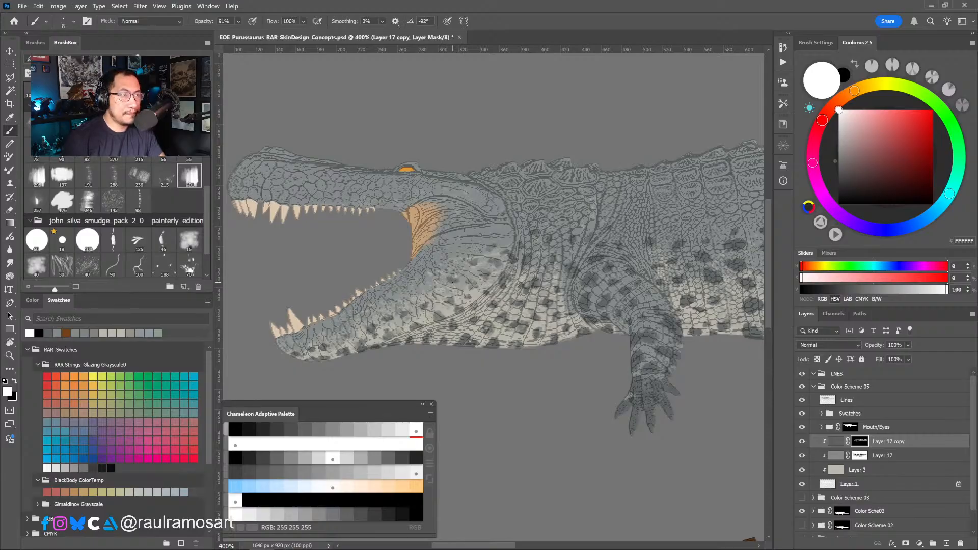
key(bracketright)
key(bracketright)
key(bracketright)
key(bracketright)
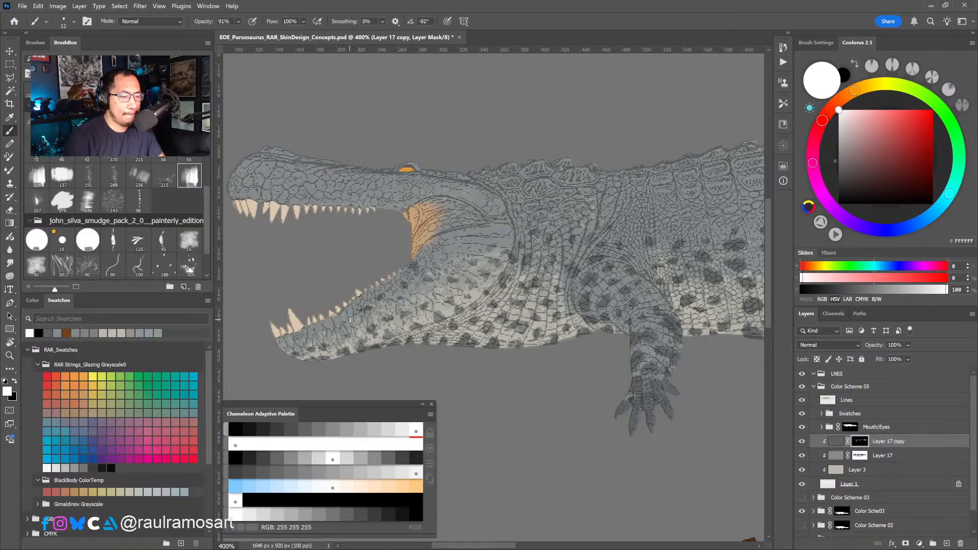
Add more dark spots along the upper tail from the hind leg toward the tip with a 23 px white brush.
scroll(423, 303, down, 2)
drag(437, 300, 401, 242)
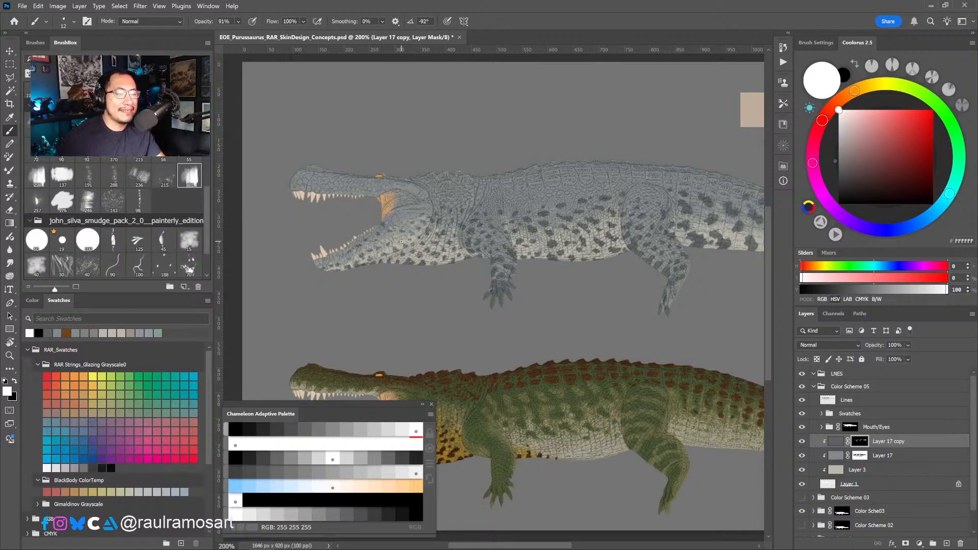
drag(557, 319, 419, 357)
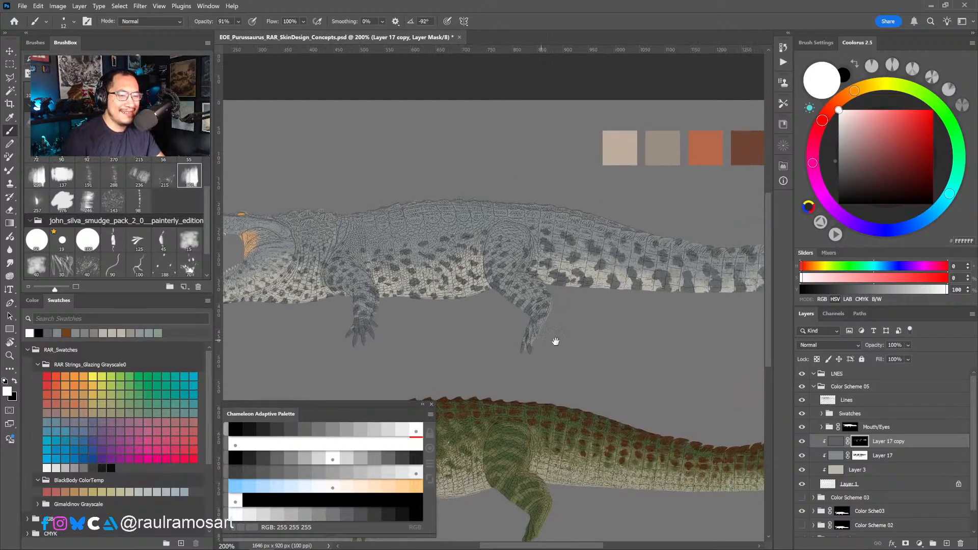
drag(554, 341, 420, 324)
ctrl+click(448, 225)
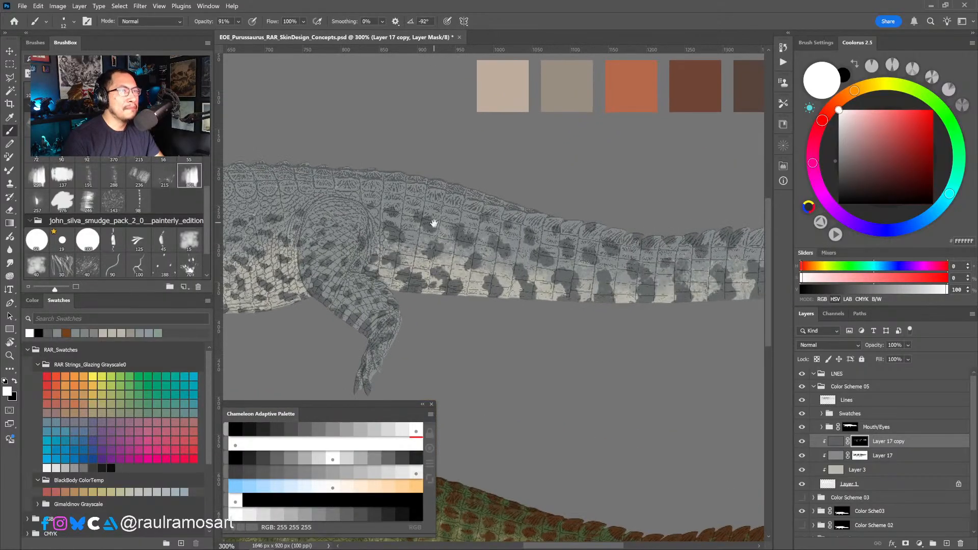
drag(434, 223, 513, 240)
key(bracketright)
key(bracketright)
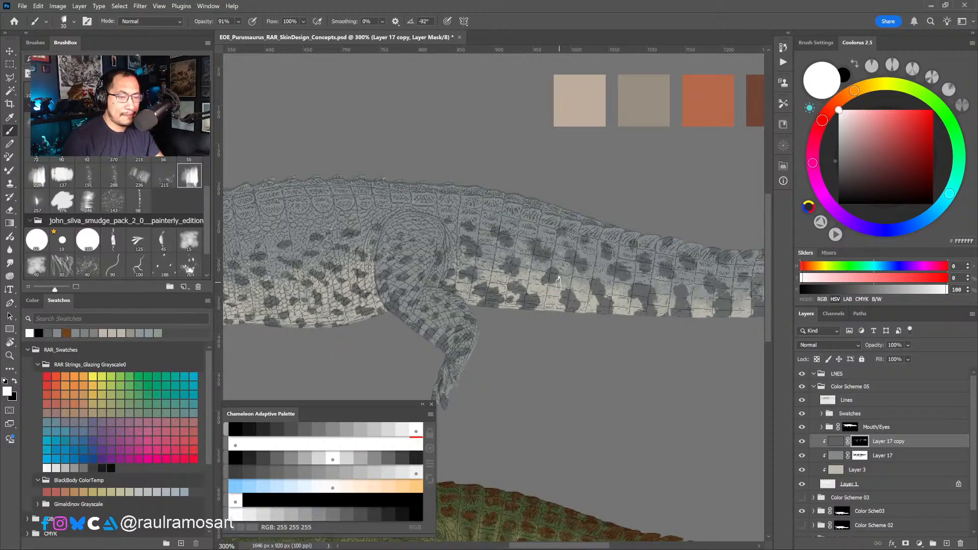
drag(552, 280, 555, 289)
mouse_move(641, 294)
mouse_down()
mouse_move(574, 281)
mouse_move(647, 271)
mouse_move(694, 282)
mouse_move(587, 268)
mouse_up()
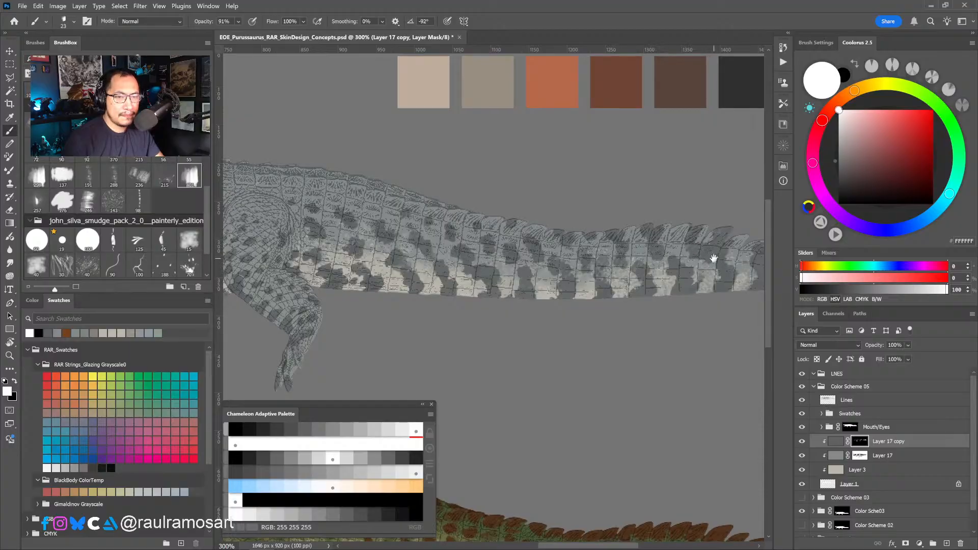
drag(691, 252, 607, 243)
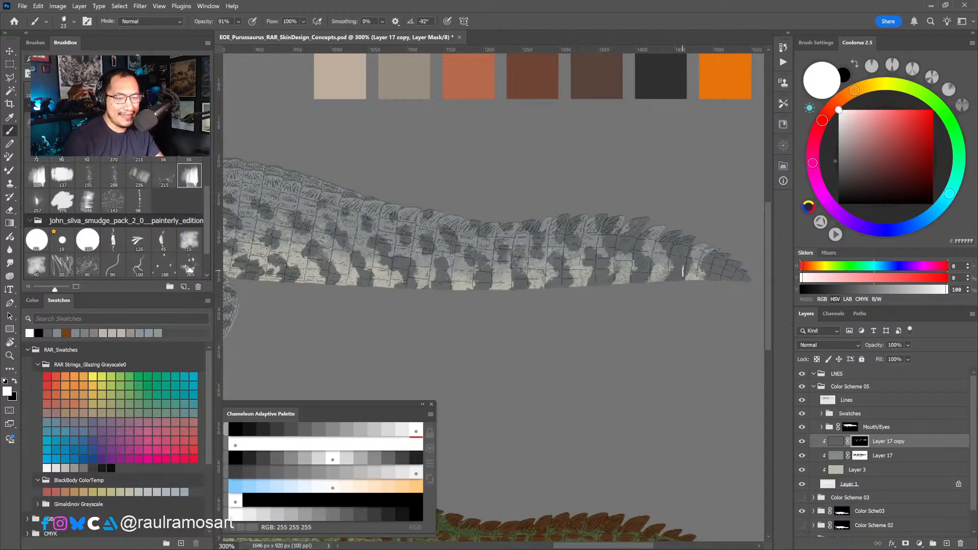
ctrl+alt+click(709, 256)
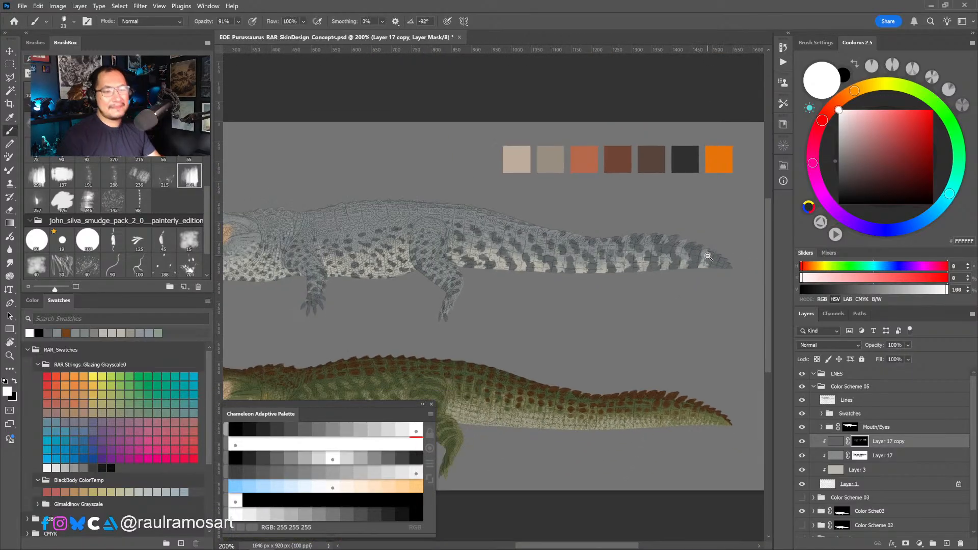
ctrl+alt+click(709, 256)
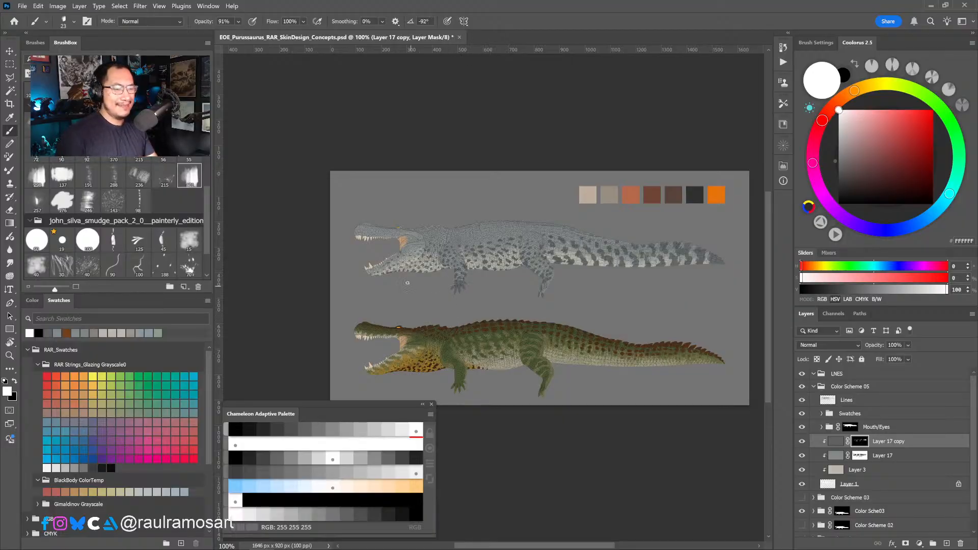
Refine the spots around the neck, shoulder and front leg with a 10 px brush, switching from white to black.
ctrl+click(431, 270)
ctrl+click(431, 270)
ctrl+click(433, 271)
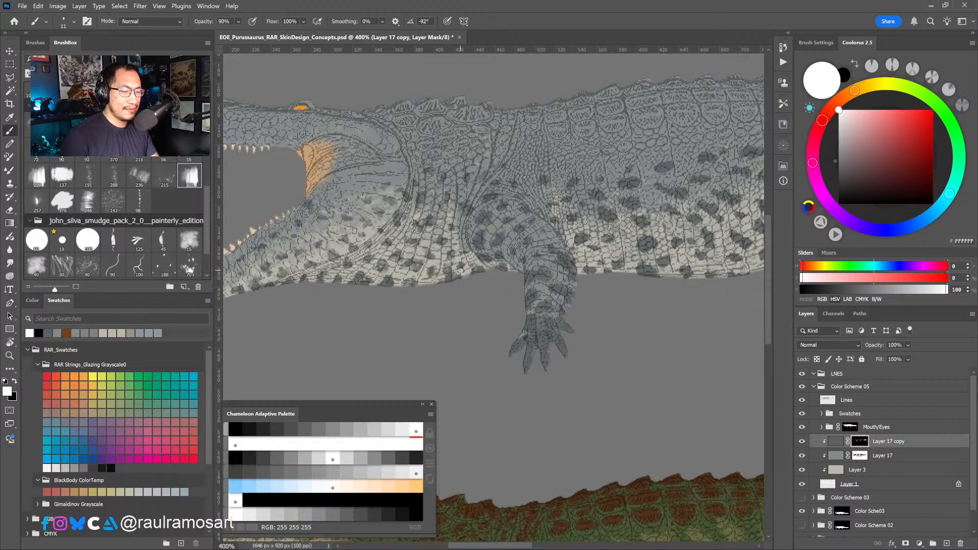
key(bracketleft)
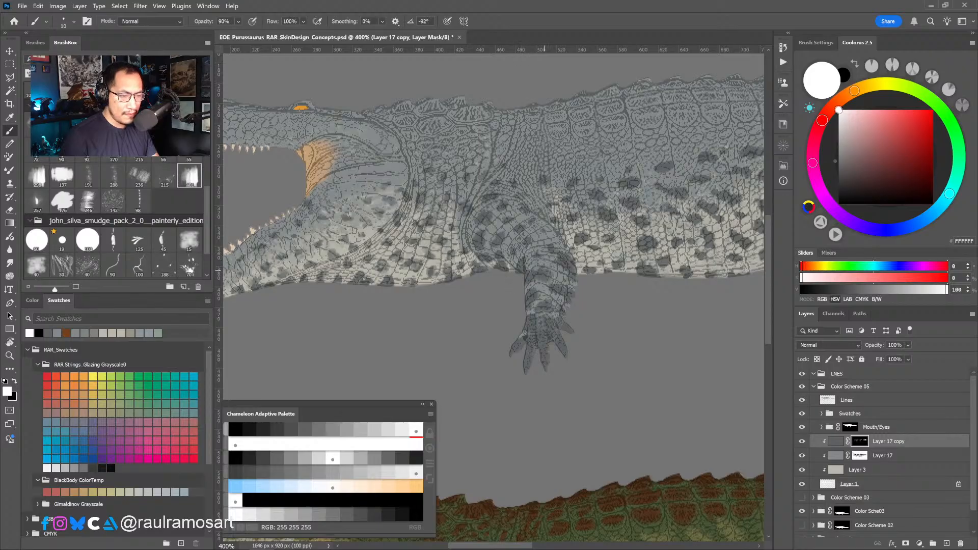
key(x)
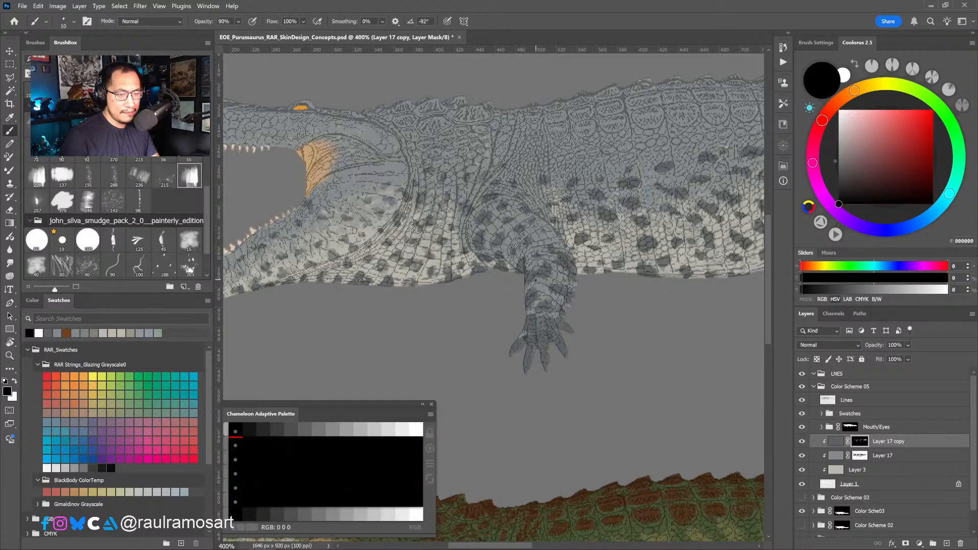
drag(499, 230, 522, 262)
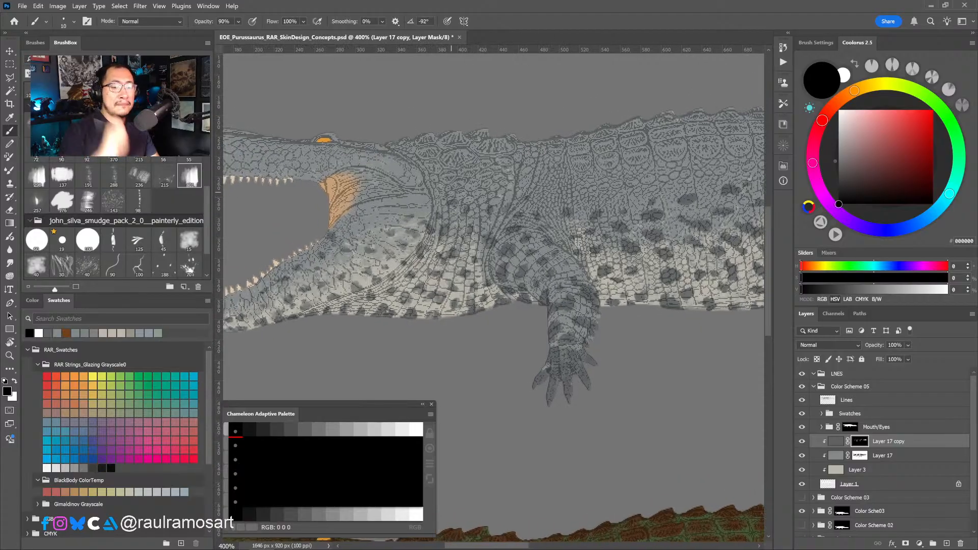
alt+click(557, 411)
alt+click(557, 410)
drag(577, 428, 590, 247)
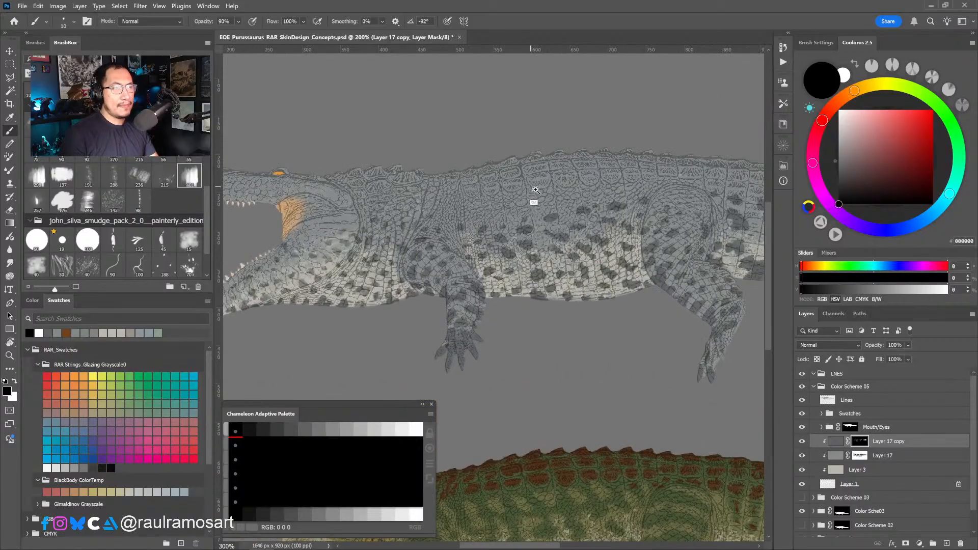
Paint larger dark spots across the upper back from behind the neck to mid-back with a 16 px white brush, redoing the first attempts.
ctrl+click(530, 189)
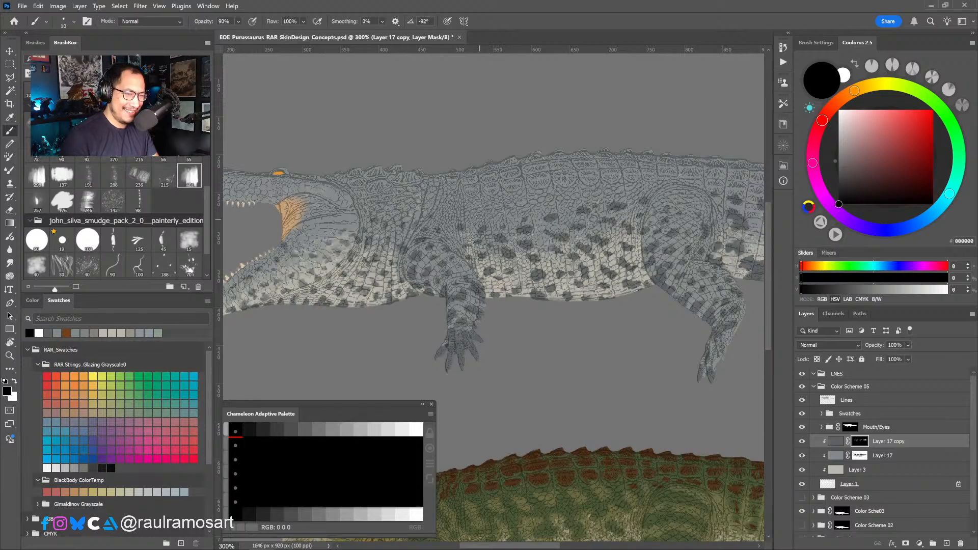
key(x)
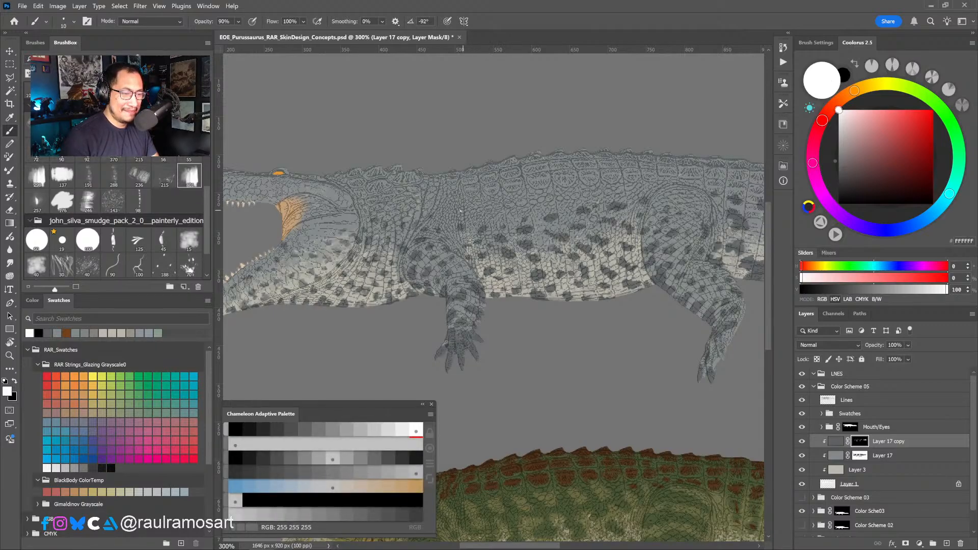
key(])
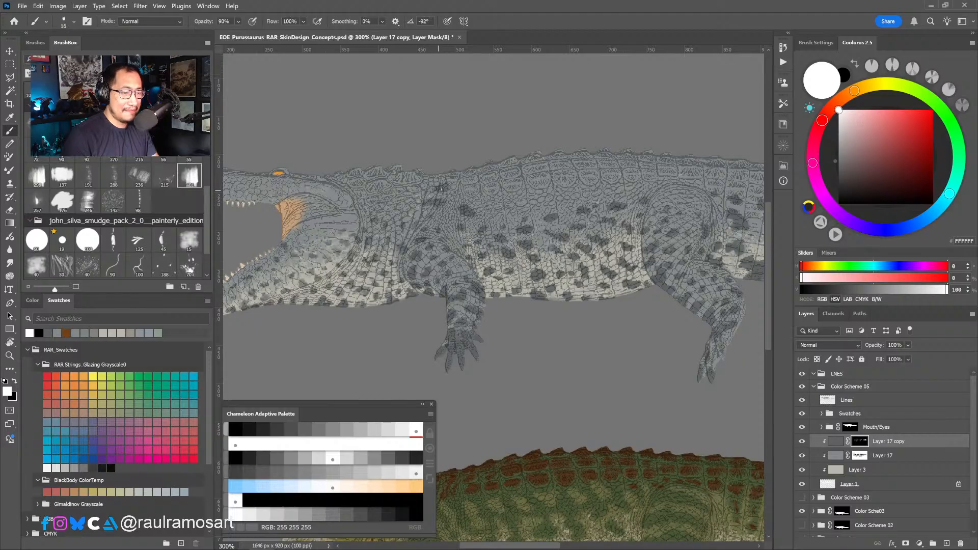
drag(498, 214, 503, 212)
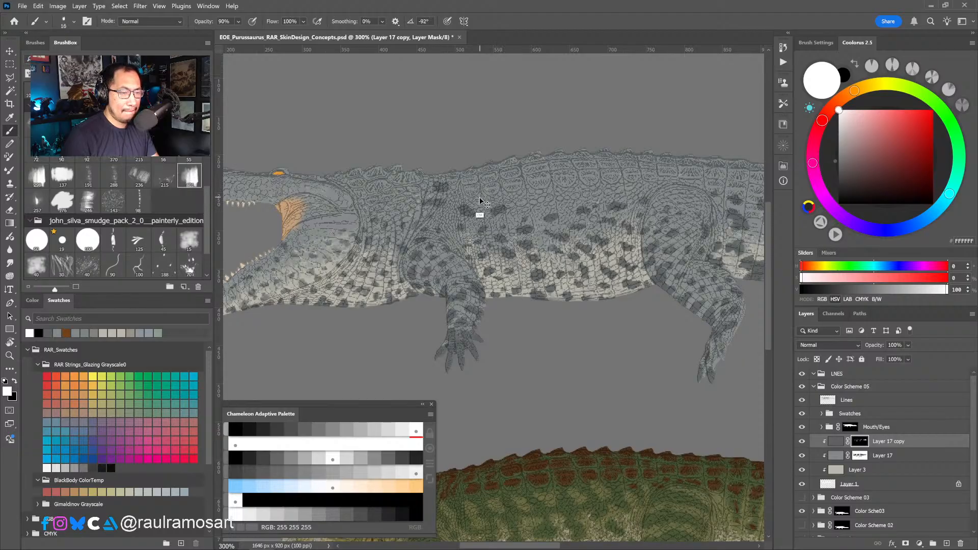
key(ctrl+z)
key(ctrl+z)
key(ctrl+z)
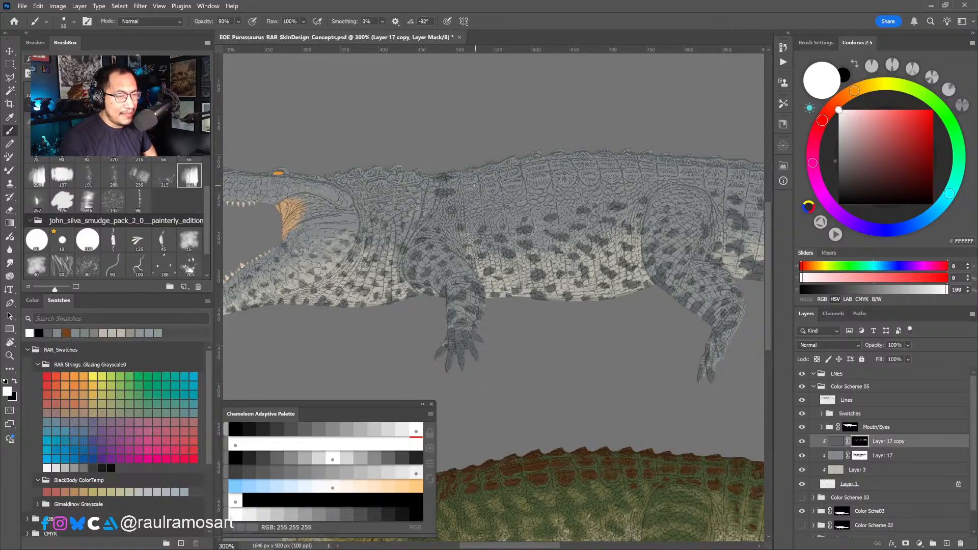
drag(474, 185, 477, 181)
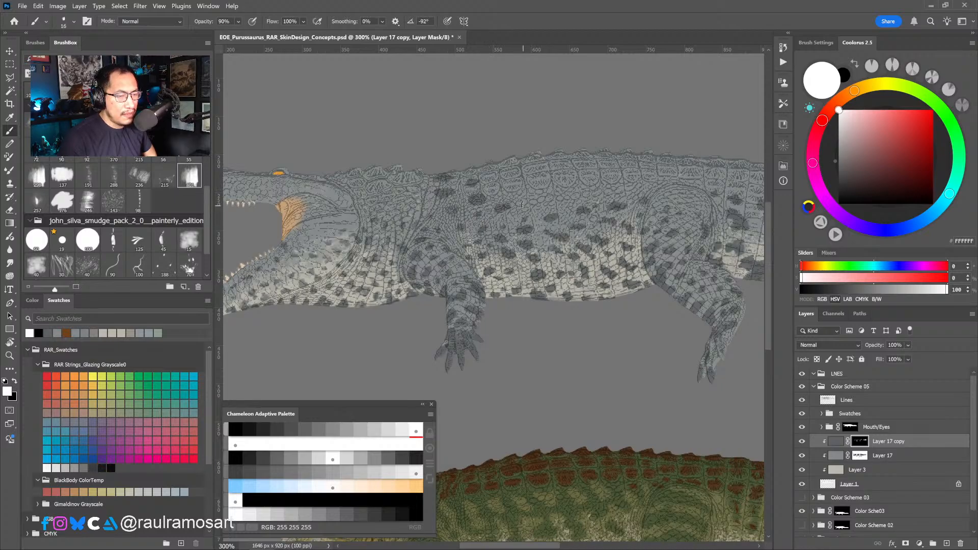
mouse_move(526, 202)
mouse_down()
mouse_move(514, 210)
mouse_move(523, 206)
mouse_move(504, 186)
mouse_move(524, 189)
mouse_move(490, 169)
mouse_move(501, 166)
mouse_move(482, 168)
mouse_up()
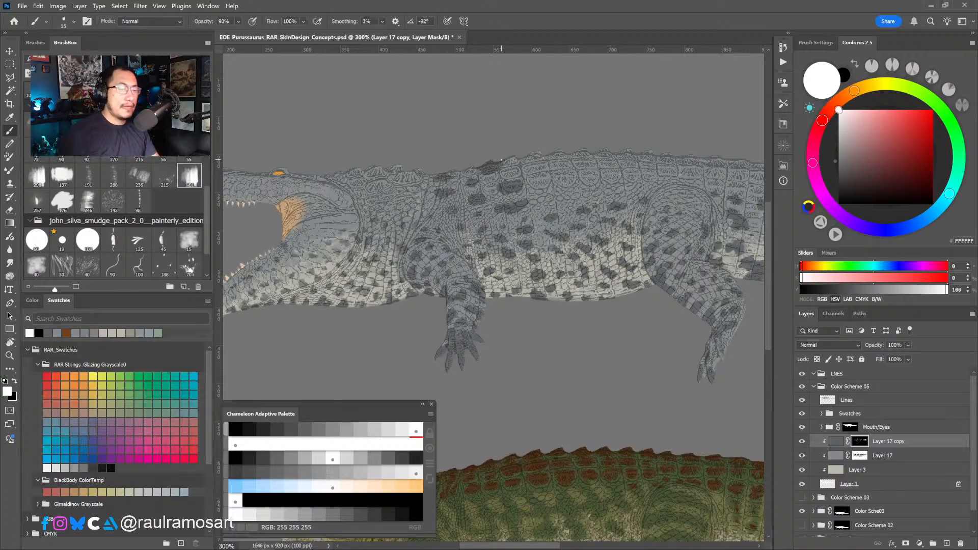
mouse_move(506, 179)
mouse_down()
mouse_move(526, 150)
mouse_move(520, 160)
mouse_move(545, 159)
mouse_move(550, 174)
mouse_move(539, 178)
mouse_move(568, 177)
mouse_move(554, 183)
mouse_move(565, 175)
mouse_move(575, 195)
mouse_up()
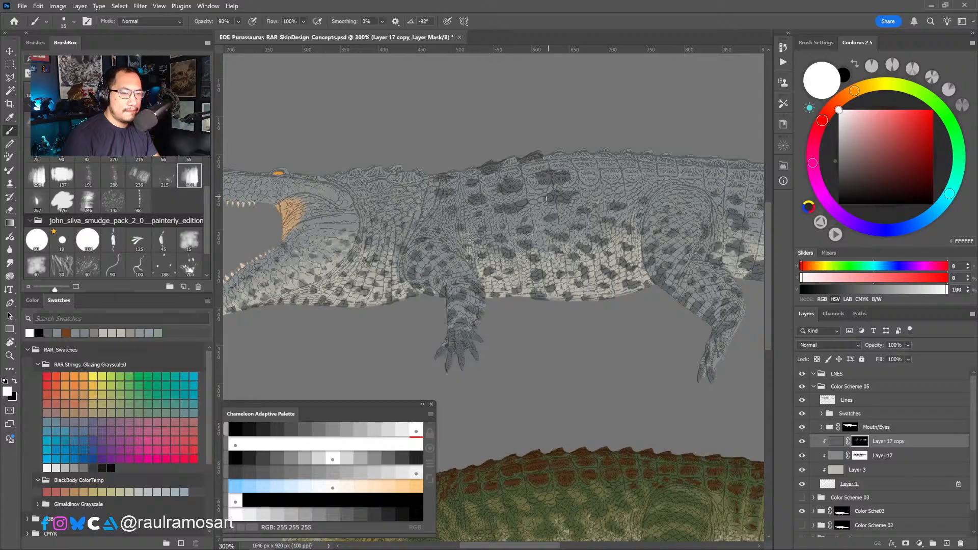
mouse_move(558, 152)
mouse_down()
mouse_move(617, 169)
mouse_move(600, 187)
mouse_move(607, 194)
mouse_up()
Rotate the canvas to 84° and extend the dark spots along the back past the hind thigh, alternating white and black.
scroll(611, 189, down, 1)
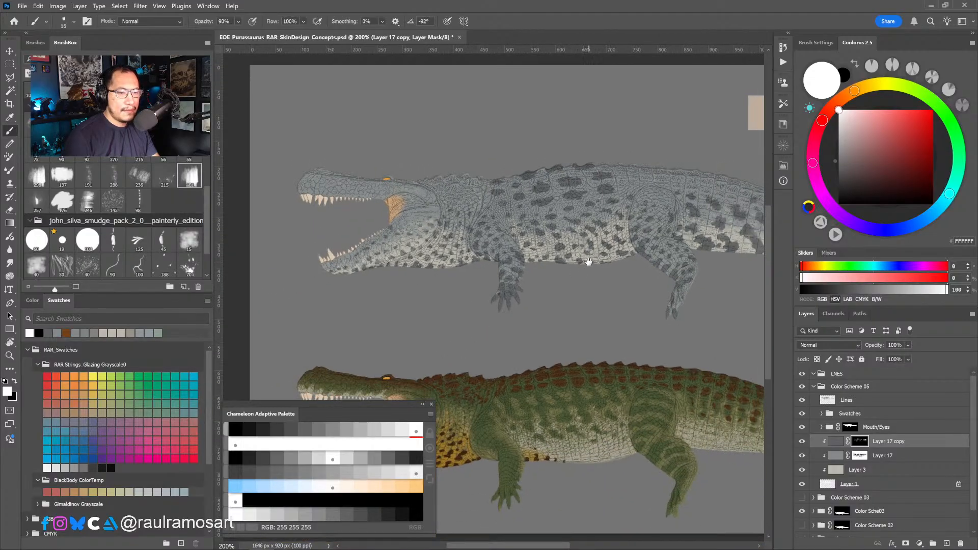
drag(588, 262, 515, 242)
key(r)
drag(637, 284, 515, 388)
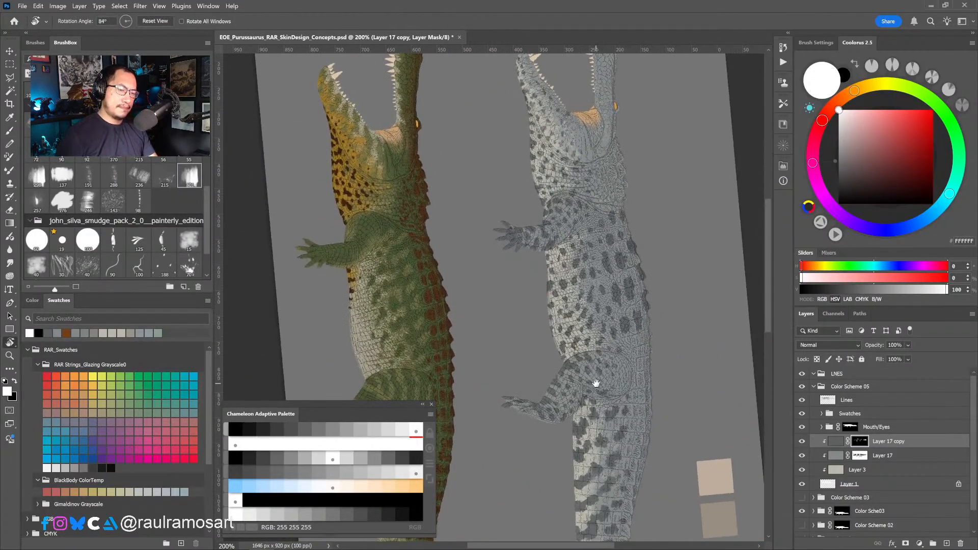
drag(597, 383, 528, 339)
drag(571, 316, 578, 314)
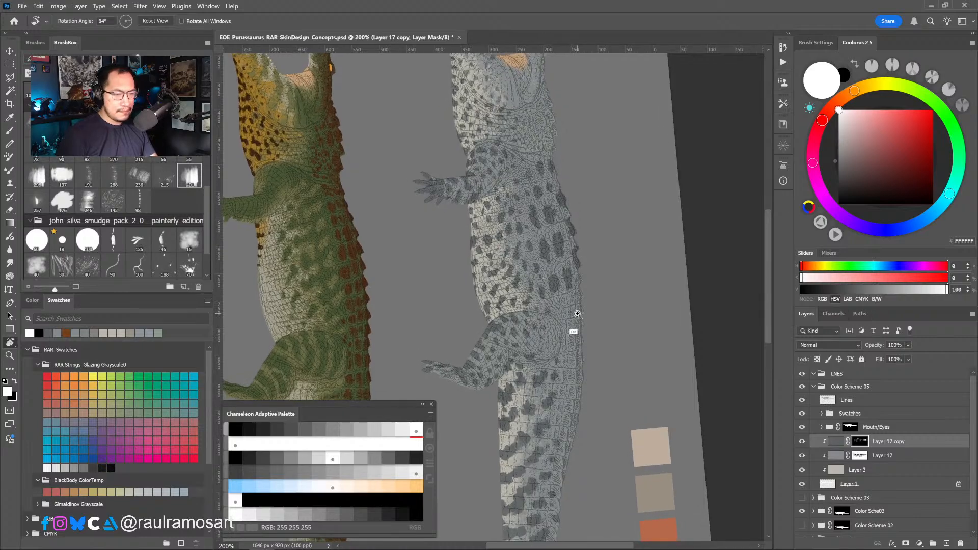
scroll(577, 314, up, 1)
key(b)
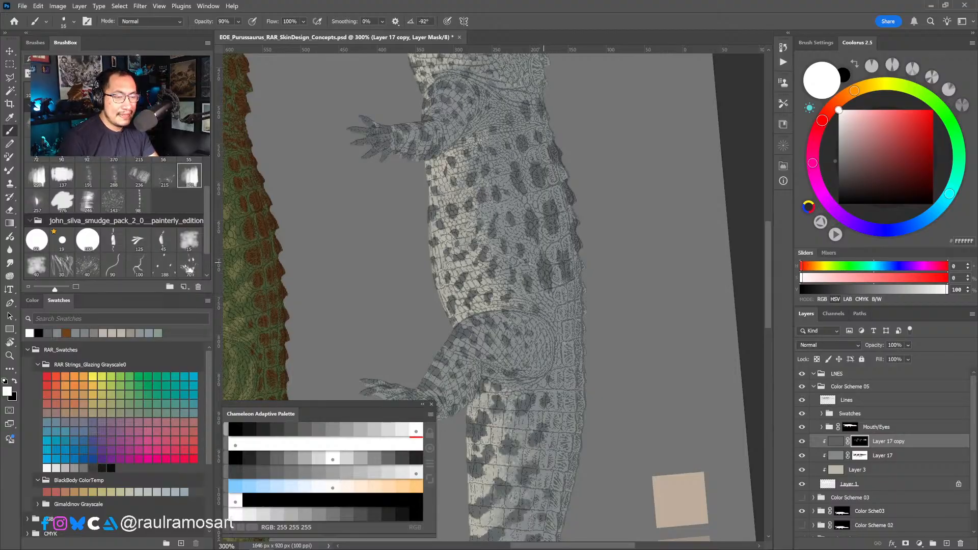
key(x)
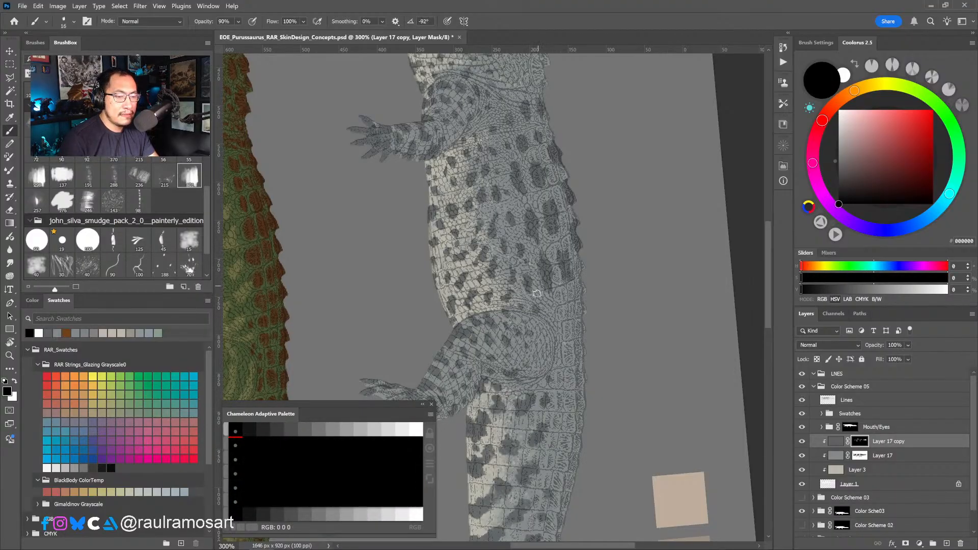
key(x)
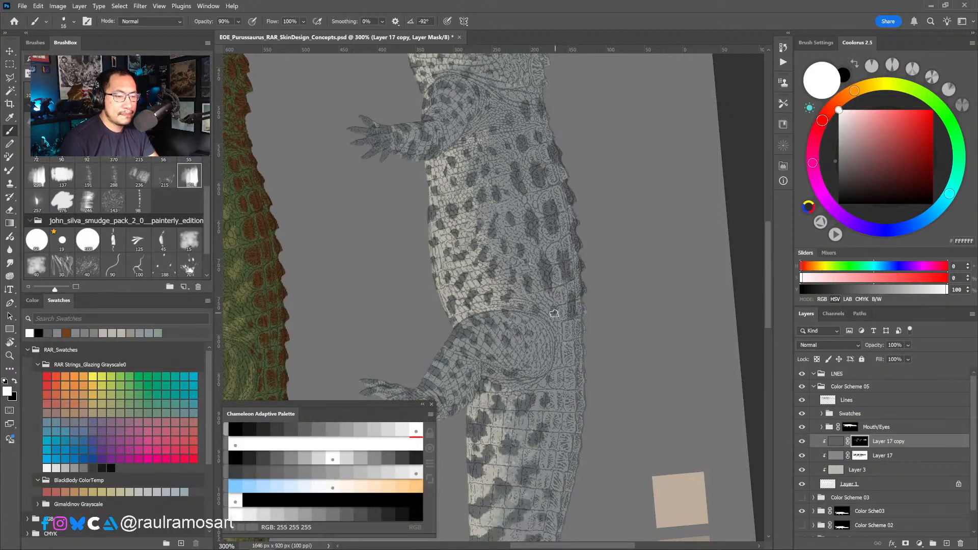
mouse_move(546, 358)
mouse_down()
mouse_move(568, 363)
mouse_move(569, 376)
mouse_up()
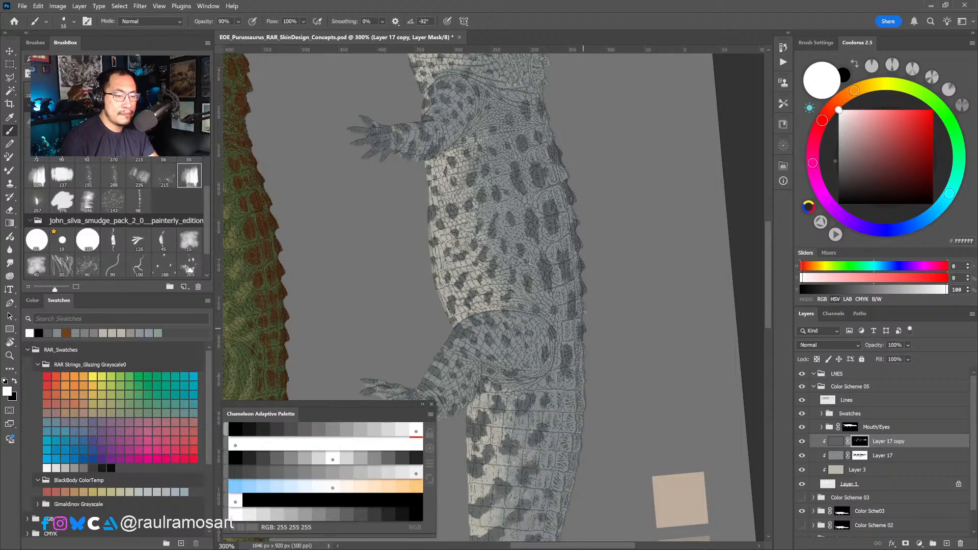
Rotate the canvas to -45° and toggle the spot layer, Layer 17 copy, off and on to compare the pattern.
key(ctrl+1)
drag(597, 259, 592, 247)
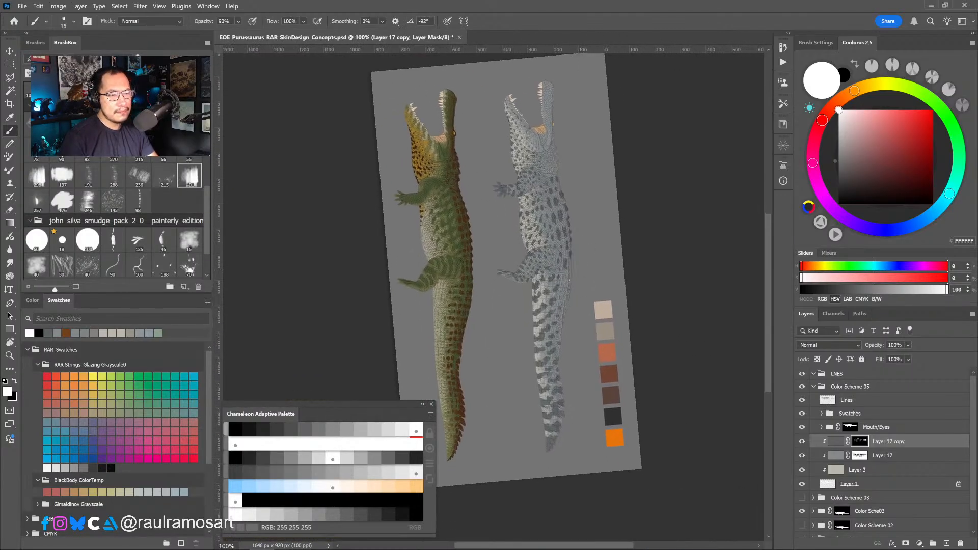
key(r)
drag(538, 395, 545, 198)
drag(528, 298, 606, 222)
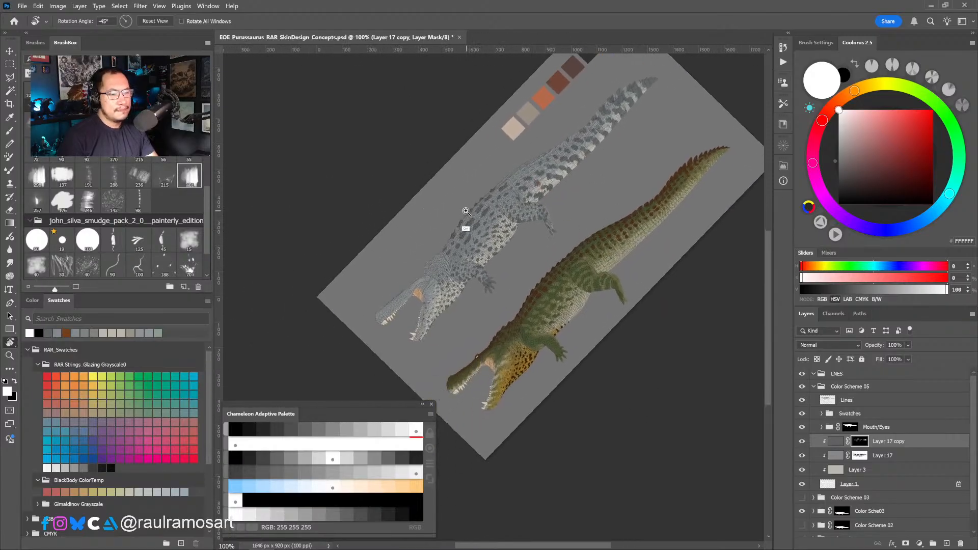
drag(465, 227, 586, 182)
click(803, 441)
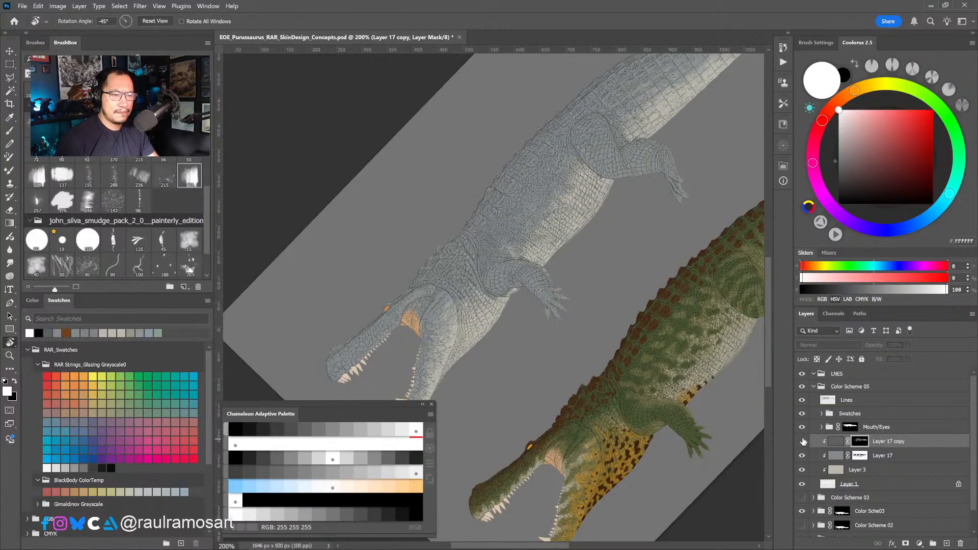
click(803, 441)
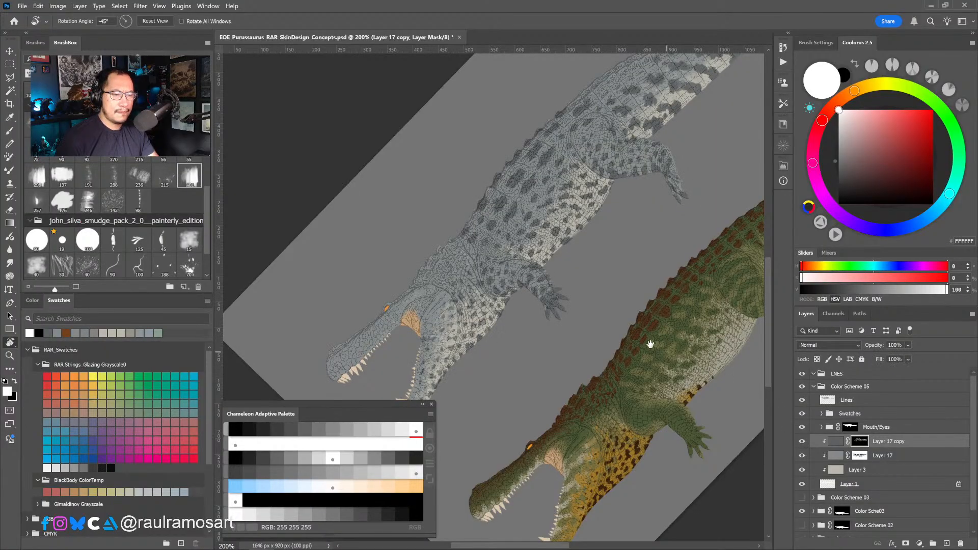
Paint dark spots along the scale ridge on the nape, from the shoulders to the back of the head, enlarging the white brush to 20 px.
mouse_move(649, 343)
mouse_down()
mouse_move(568, 245)
mouse_move(607, 287)
mouse_move(572, 345)
mouse_move(572, 332)
mouse_move(561, 373)
mouse_up()
key(b)
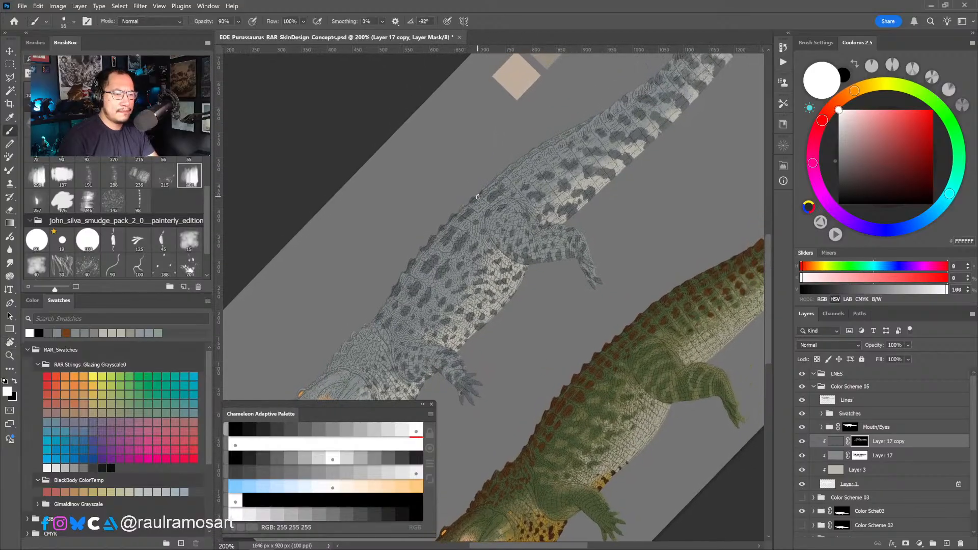
drag(474, 227, 535, 131)
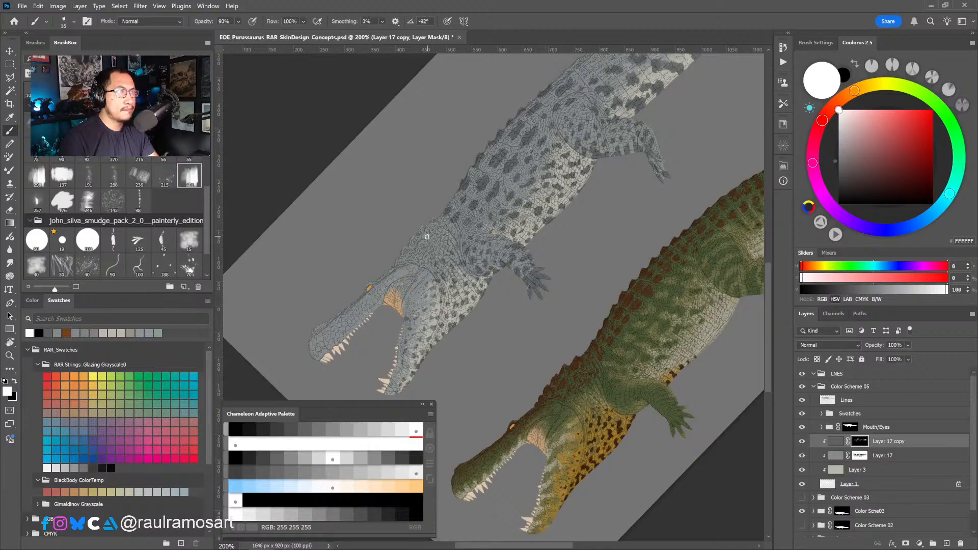
drag(425, 241, 461, 223)
ctrl+click(460, 223)
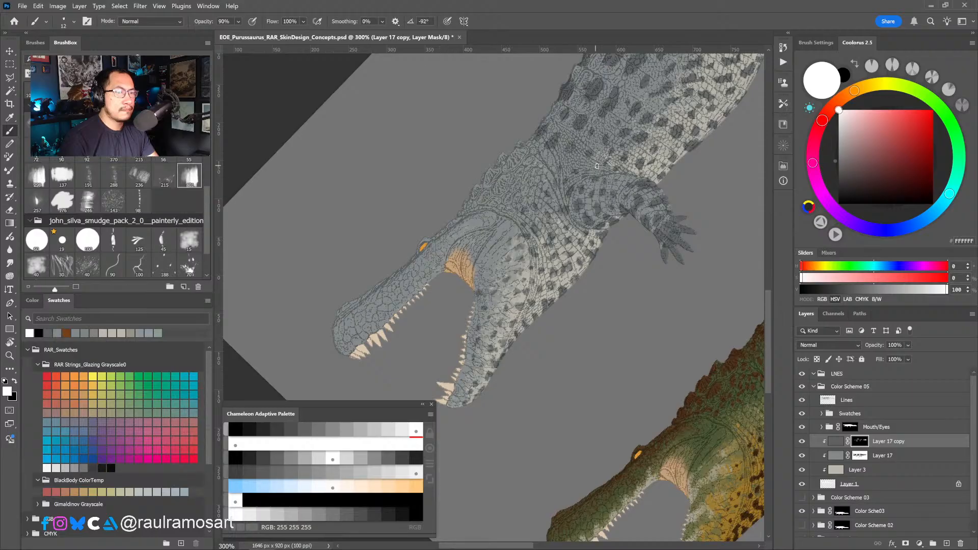
mouse_move(530, 190)
mouse_down()
mouse_move(519, 160)
mouse_move(511, 170)
mouse_move(526, 151)
mouse_move(530, 162)
mouse_move(502, 177)
mouse_move(497, 197)
mouse_move(485, 182)
mouse_move(506, 150)
mouse_up()
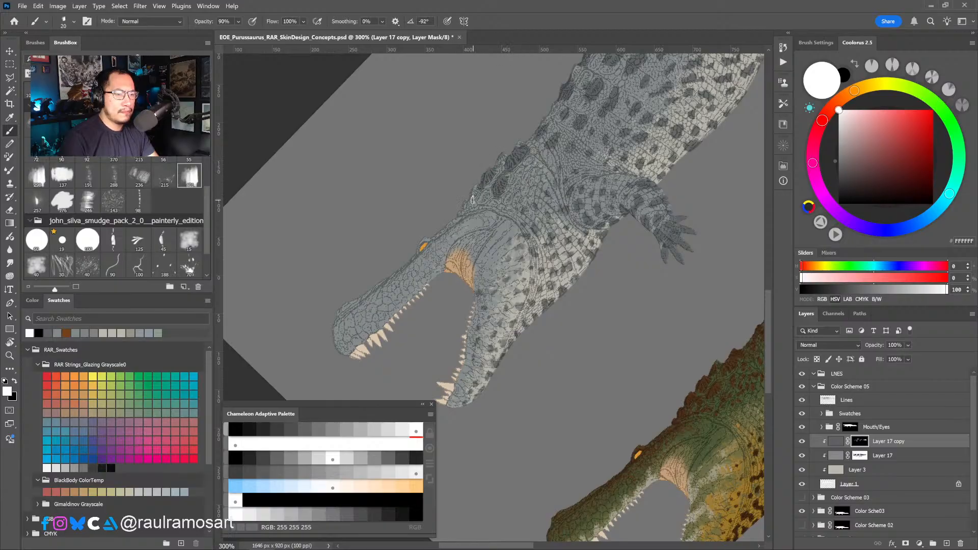
drag(477, 186, 456, 218)
drag(483, 193, 474, 205)
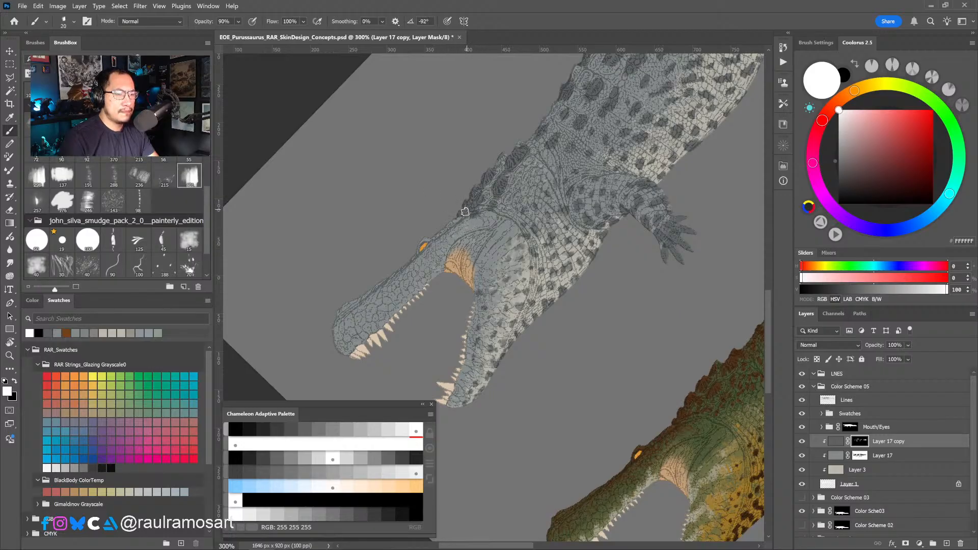
Darken the top of the head from behind the eye along the snout to its tip with a larger white brush.
alt+right_click(452, 232)
mouse_move(478, 208)
mouse_down()
mouse_move(426, 251)
mouse_move(440, 250)
mouse_up()
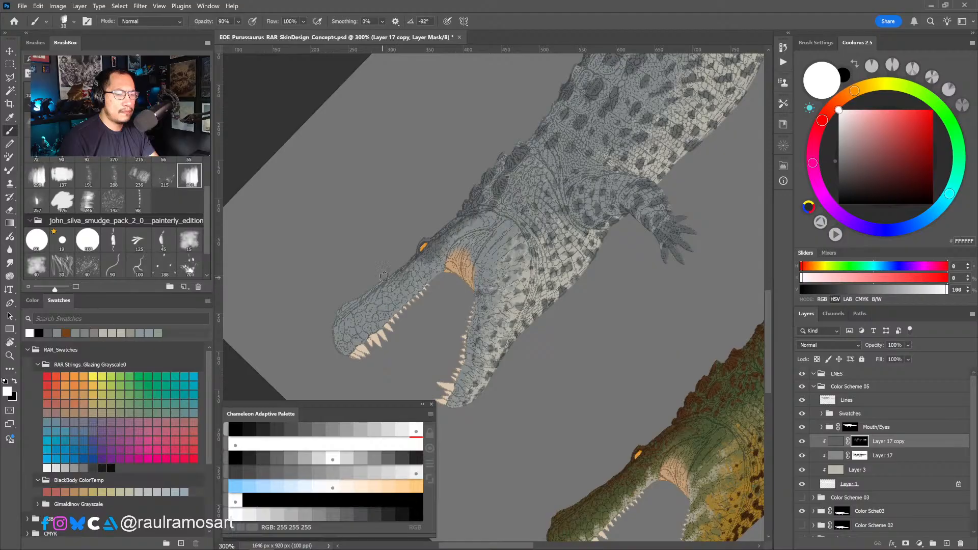
mouse_move(386, 281)
mouse_down()
mouse_move(343, 305)
mouse_move(338, 321)
mouse_move(348, 325)
mouse_up()
key(bracketleft)
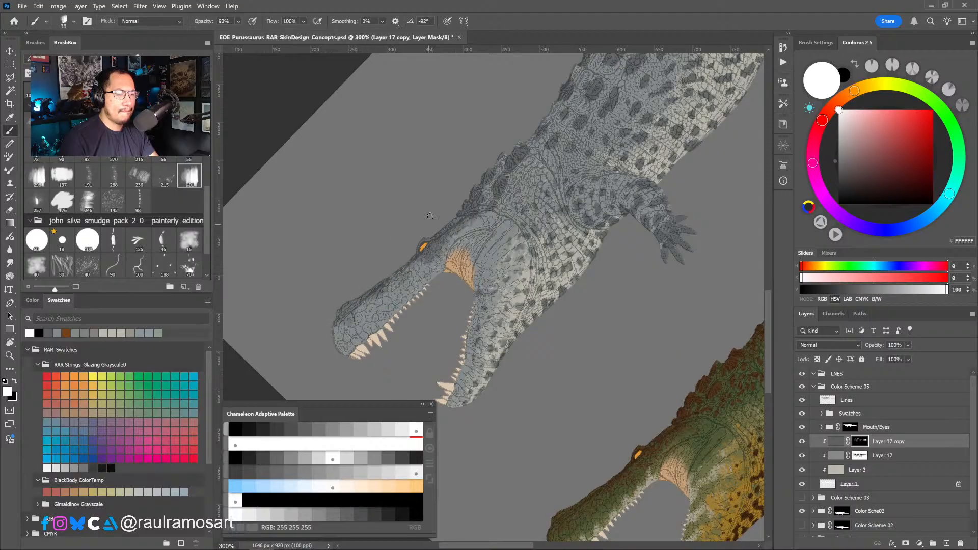
Rotate the canvas until the head points upward and refine the dark tone on the upper jaw and snout, switching from white to black.
scroll(423, 242, down, 1)
drag(424, 242, 428, 236)
key(r)
mouse_move(550, 293)
mouse_down()
mouse_move(511, 337)
mouse_move(449, 300)
mouse_up()
scroll(562, 268, up, 1)
key(b)
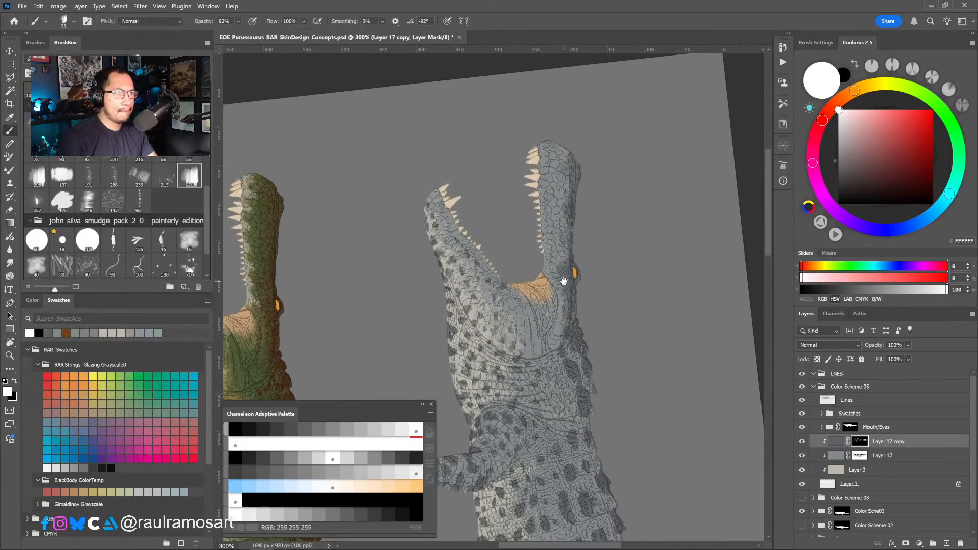
drag(561, 268, 543, 259)
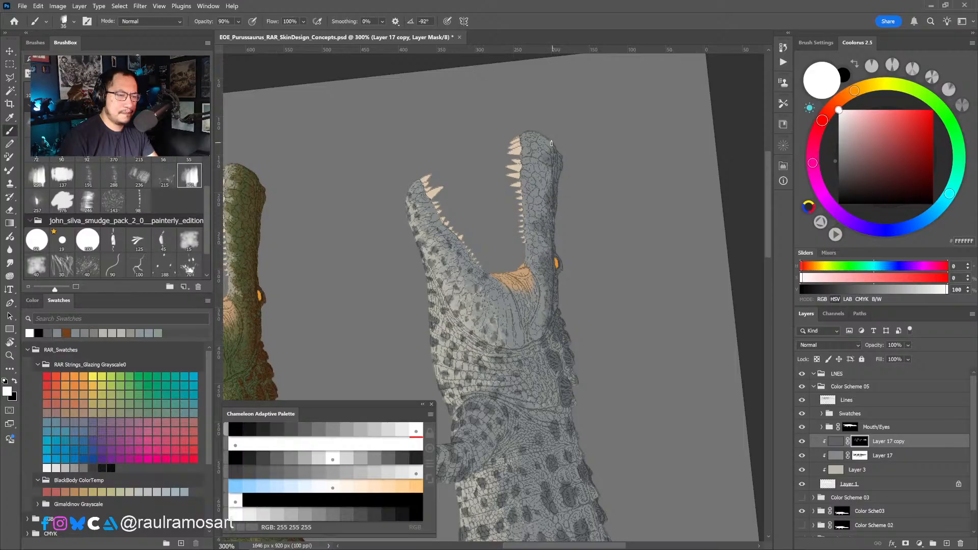
key(x)
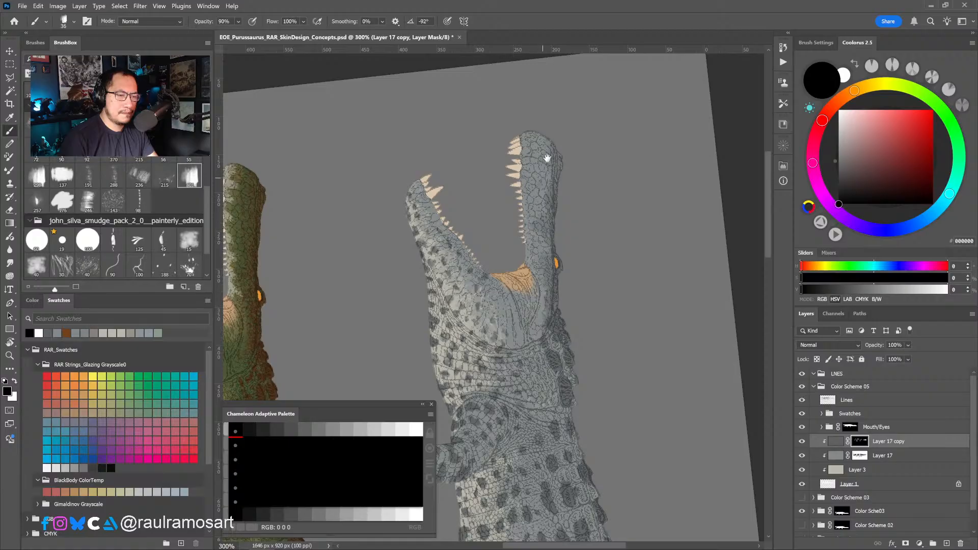
Refine the dark spots on the side of the neck above the front leg with a 14 px brush, switching from black to white.
scroll(550, 226, down, 1)
drag(550, 226, 518, 145)
scroll(523, 269, up, 1)
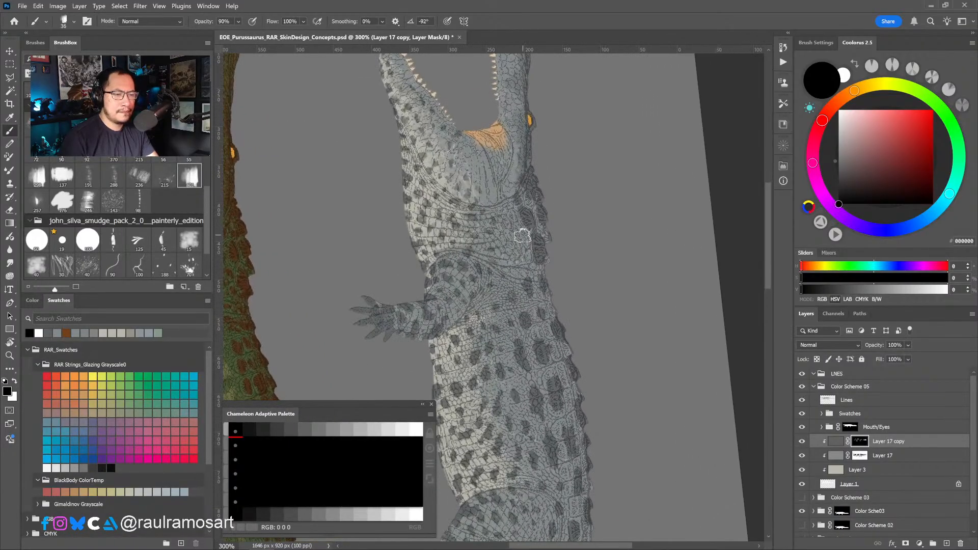
drag(522, 252, 517, 257)
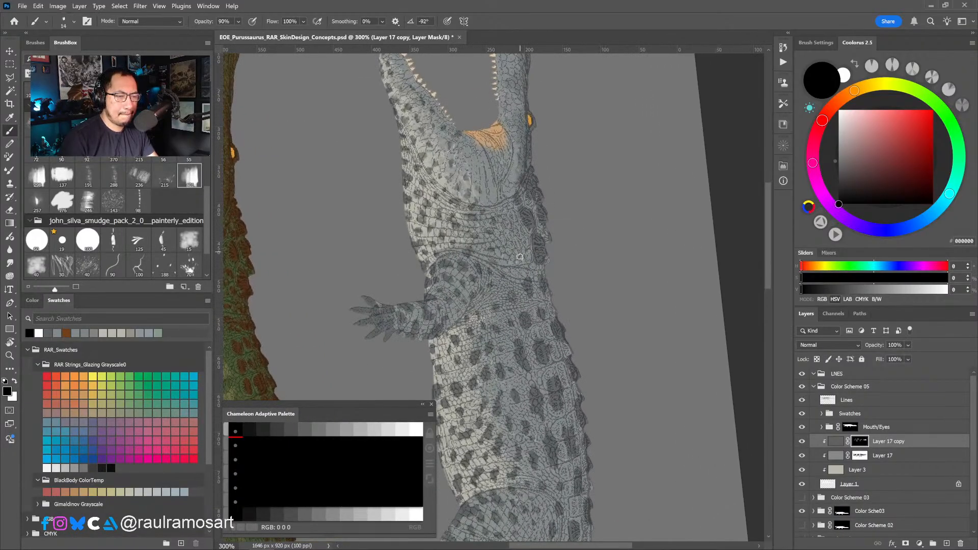
key(x)
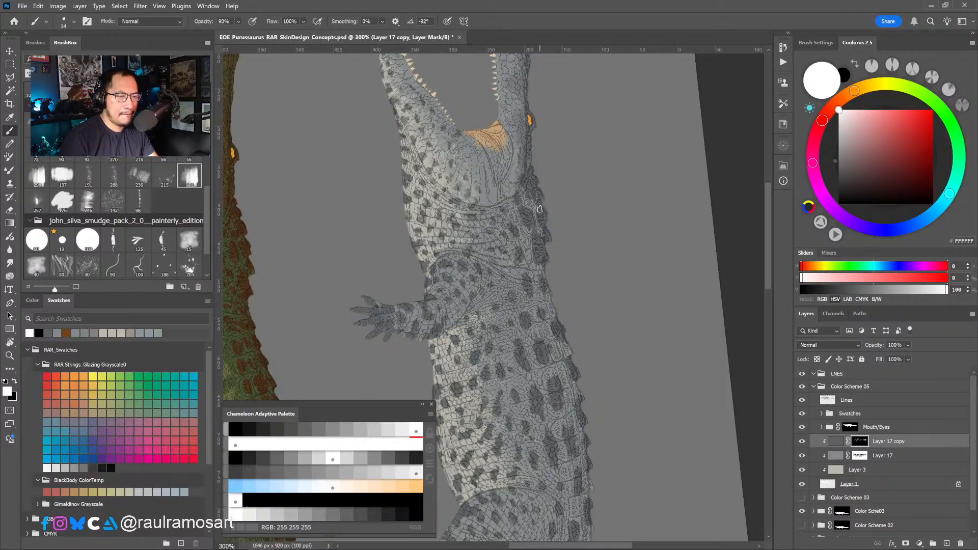
Add dark spots along the back at the hips and tail base with an 18 px white brush.
key(ctrl+1)
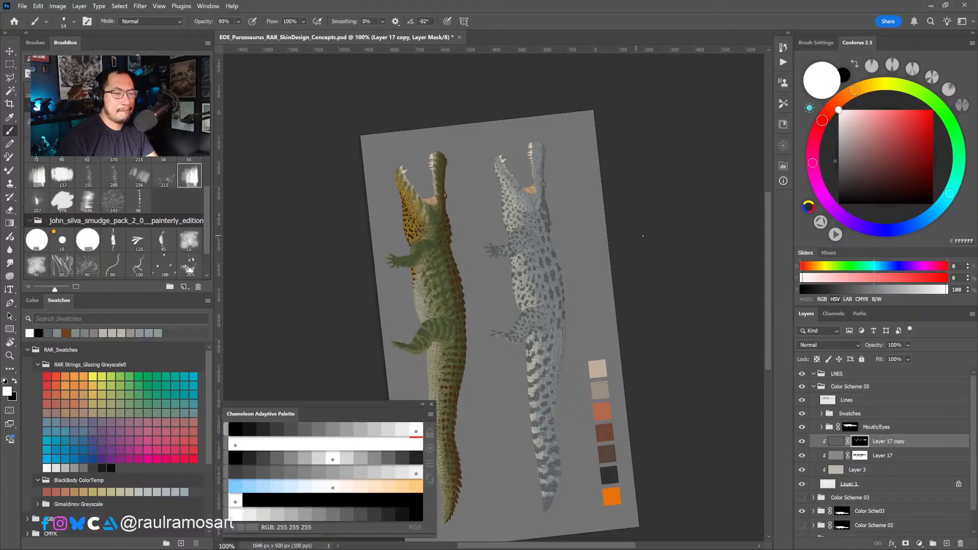
scroll(557, 306, up, 2)
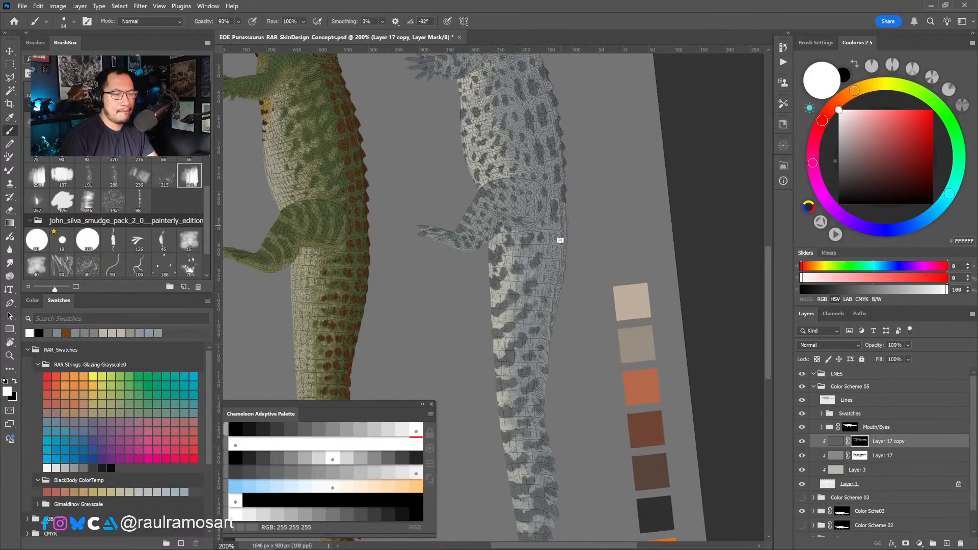
drag(568, 223, 569, 224)
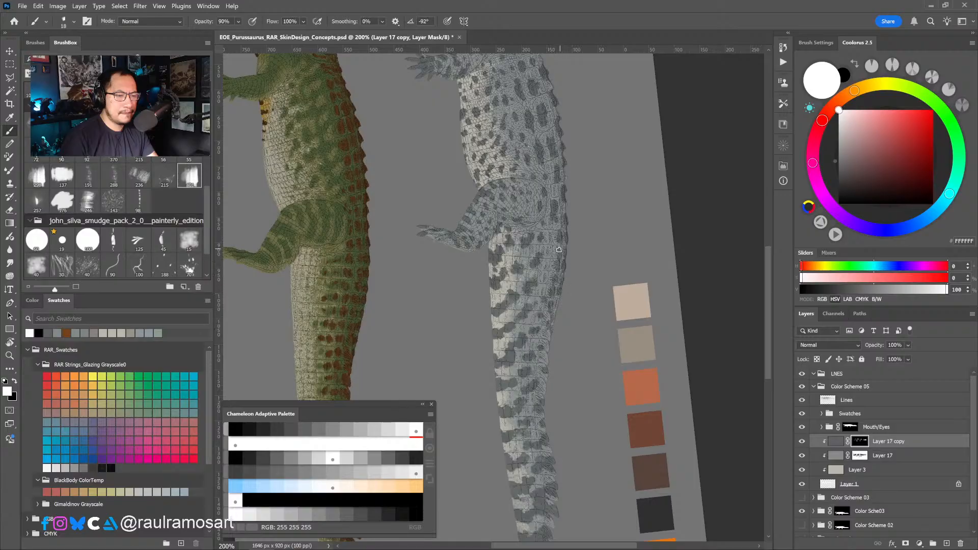
mouse_move(561, 263)
mouse_down()
mouse_move(561, 275)
mouse_move(561, 262)
mouse_up()
Rework the spots along the upper edge of the tail, alternating black and white, with a 17 px brush enlarged to 30 px.
key(x)
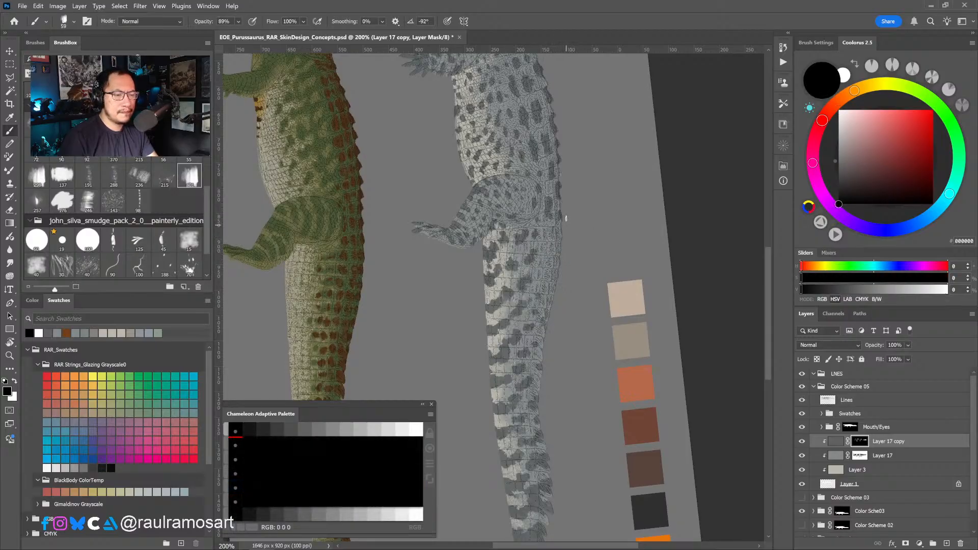
mouse_move(547, 257)
mouse_down()
mouse_move(524, 265)
mouse_move(563, 233)
mouse_up()
key(x)
mouse_move(545, 288)
mouse_down()
mouse_move(555, 275)
mouse_move(555, 299)
mouse_move(529, 305)
mouse_move(541, 329)
mouse_move(550, 321)
mouse_up()
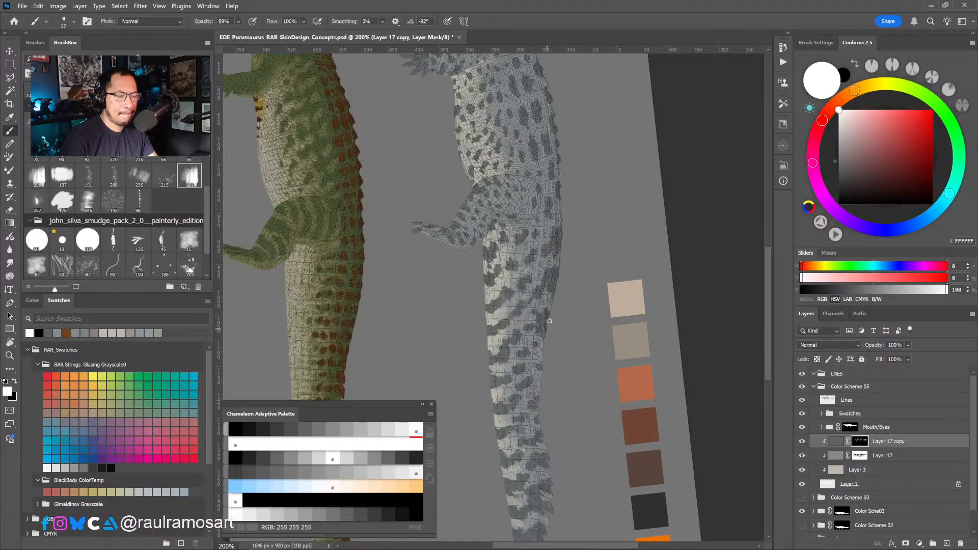
drag(535, 357, 536, 371)
key(bracketright)
key(bracketright)
key(bracketright)
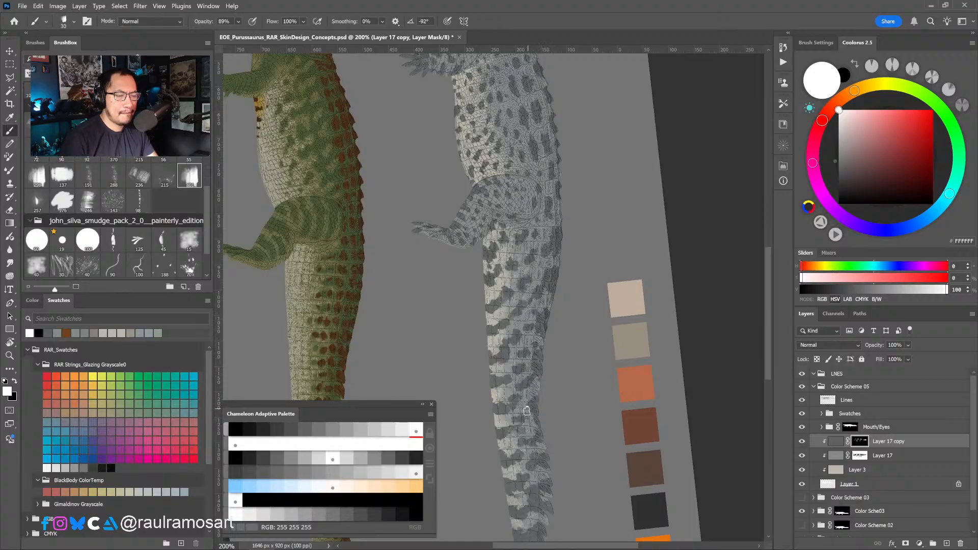
Rotate the canvas to -49° and examine the spot pattern along the whole body between the tail and the head.
key(ctrl+minus)
key(r)
drag(559, 352, 586, 165)
key(ctrl+plus)
key(ctrl+minus)
drag(512, 279, 523, 252)
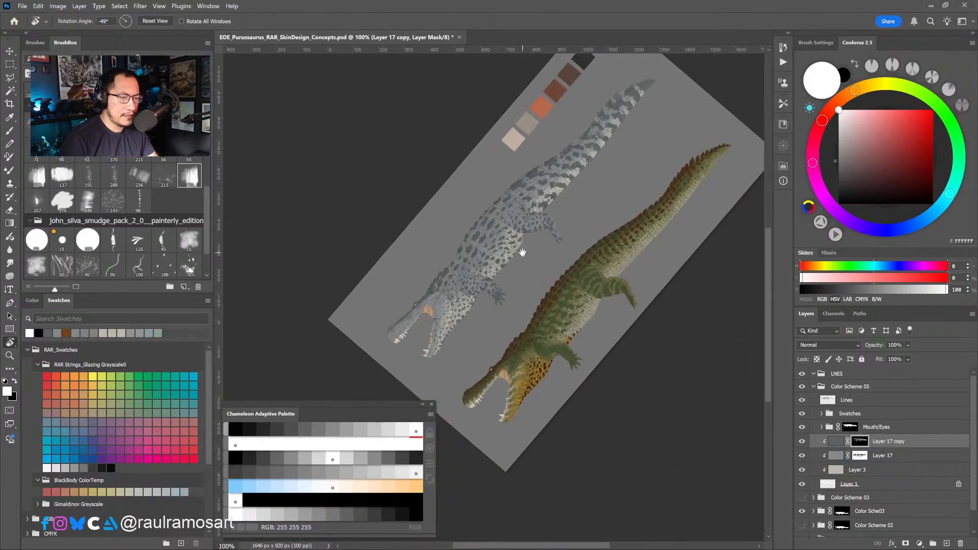
ctrl+click(595, 133)
mouse_move(616, 126)
mouse_down()
mouse_move(554, 212)
mouse_move(613, 120)
mouse_up()
key(b)
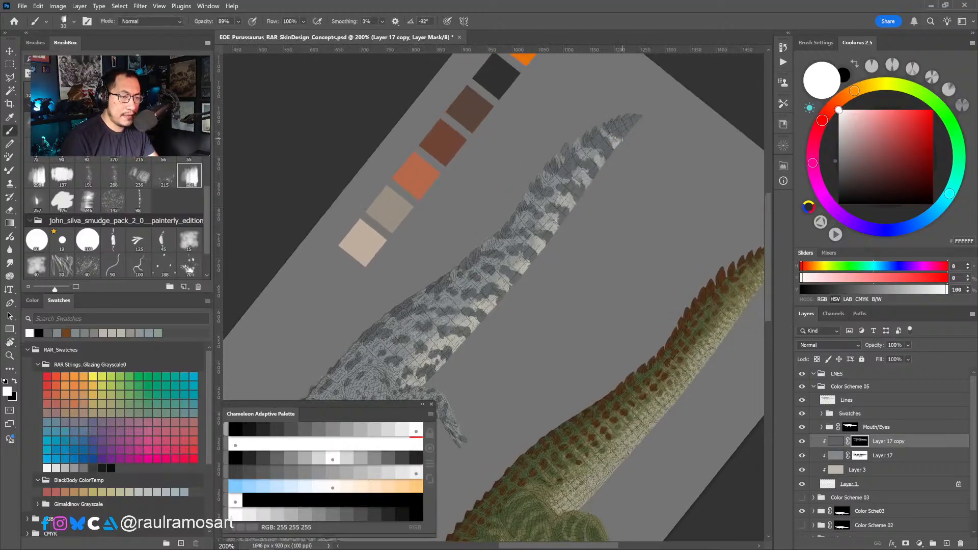
mouse_move(590, 200)
mouse_down()
mouse_move(509, 266)
mouse_move(517, 240)
mouse_up()
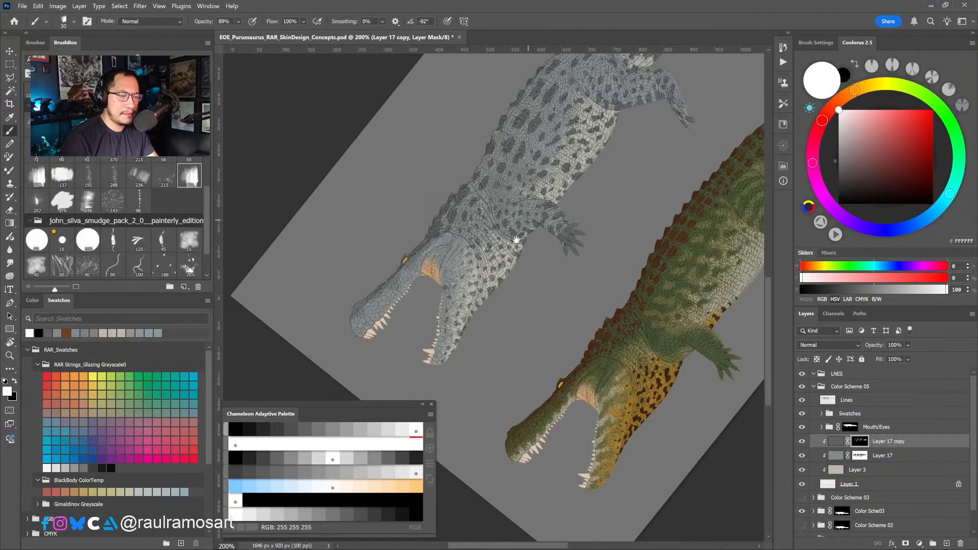
drag(539, 197, 527, 201)
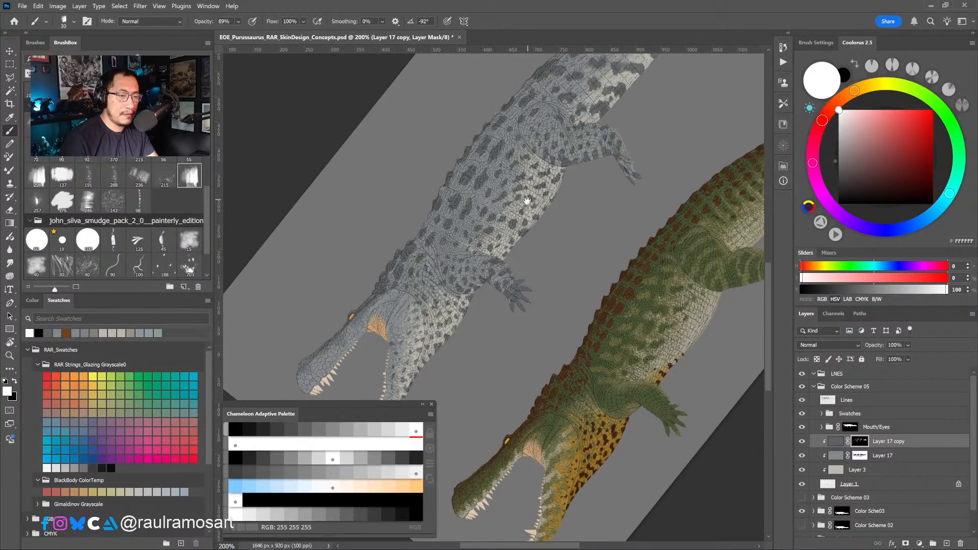
drag(570, 148, 553, 197)
drag(632, 121, 543, 177)
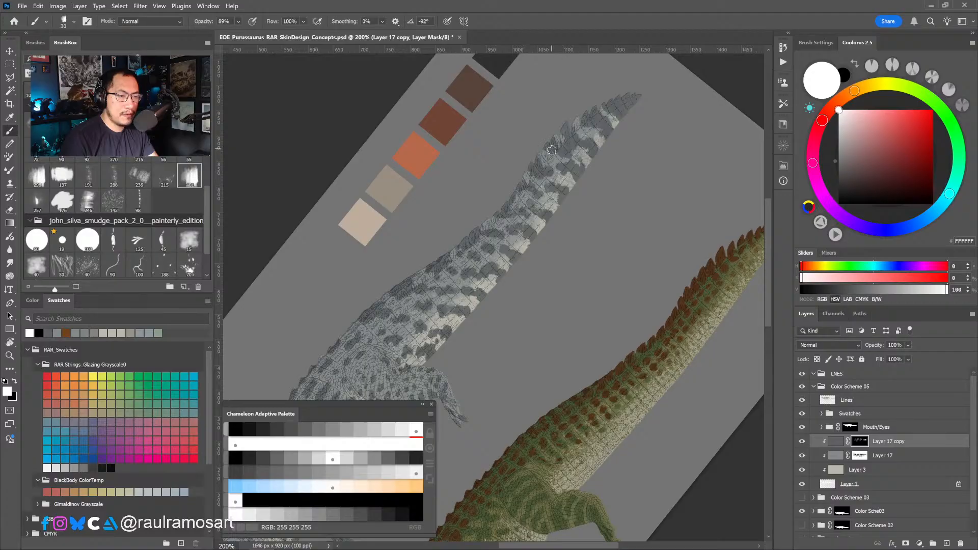
drag(547, 175, 637, 58)
drag(507, 250, 623, 113)
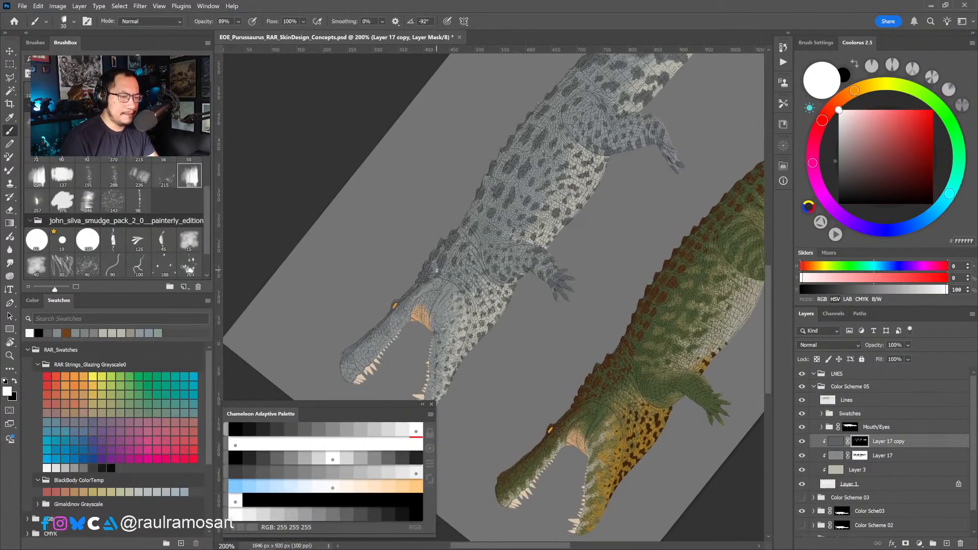
Soften the dark tone on the head and nape with a larger brush on the spot layer's mask, alternating black and white.
key(x)
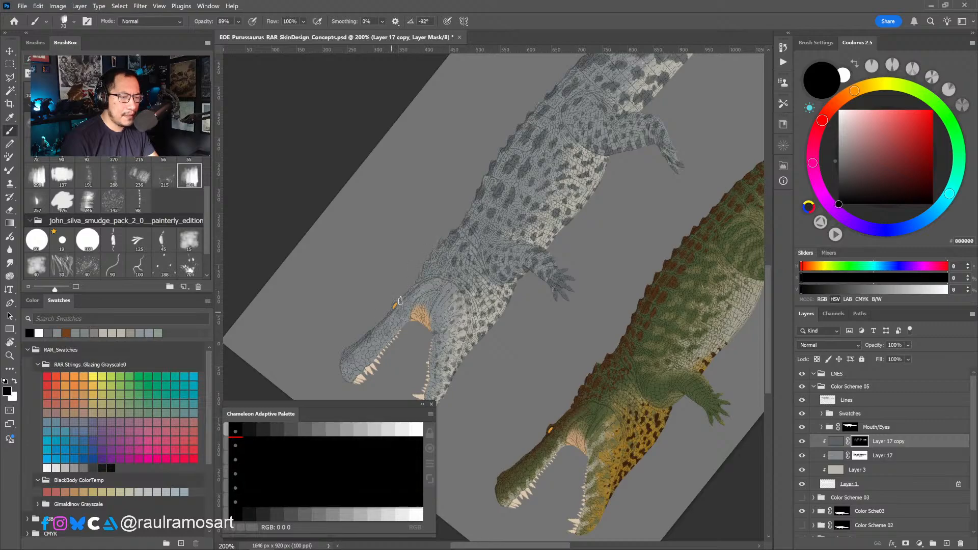
key(x)
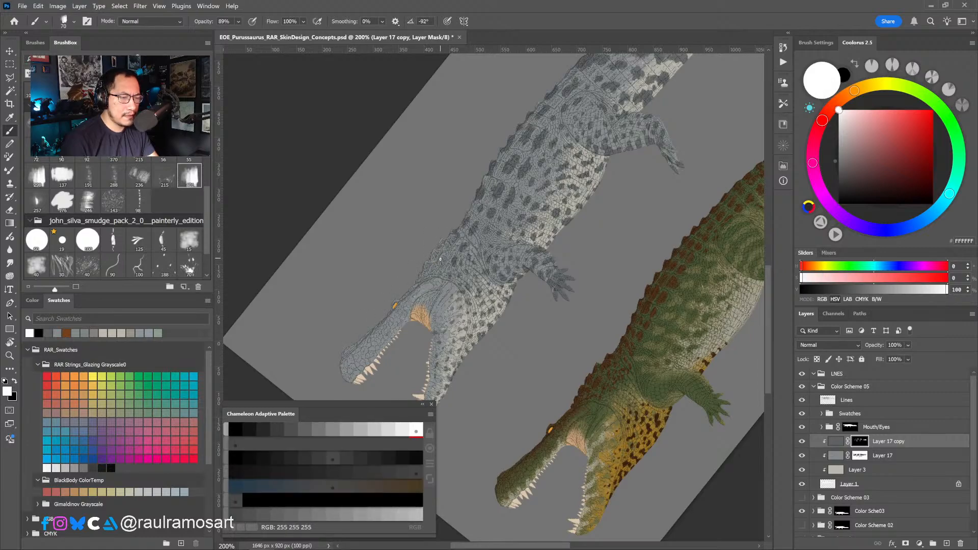
key(x)
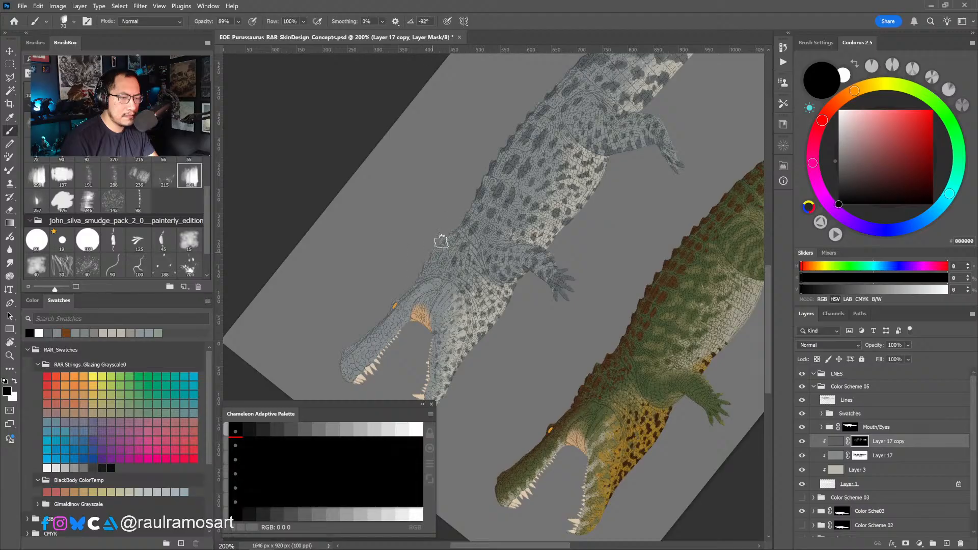
drag(396, 311, 414, 239)
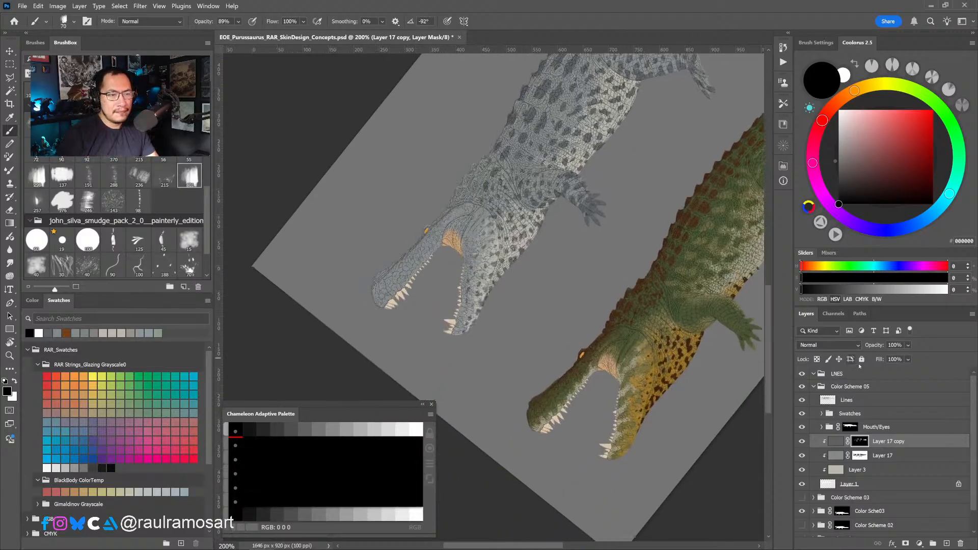
Duplicate Layer 17 with its mask and clip Layer 17 copy to the layers below again.
click(889, 461)
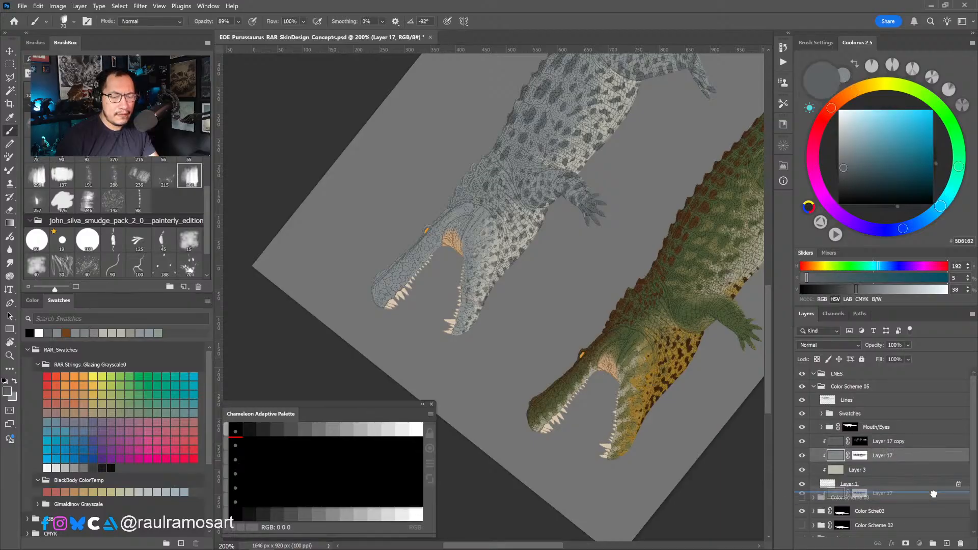
key(ctrl+j)
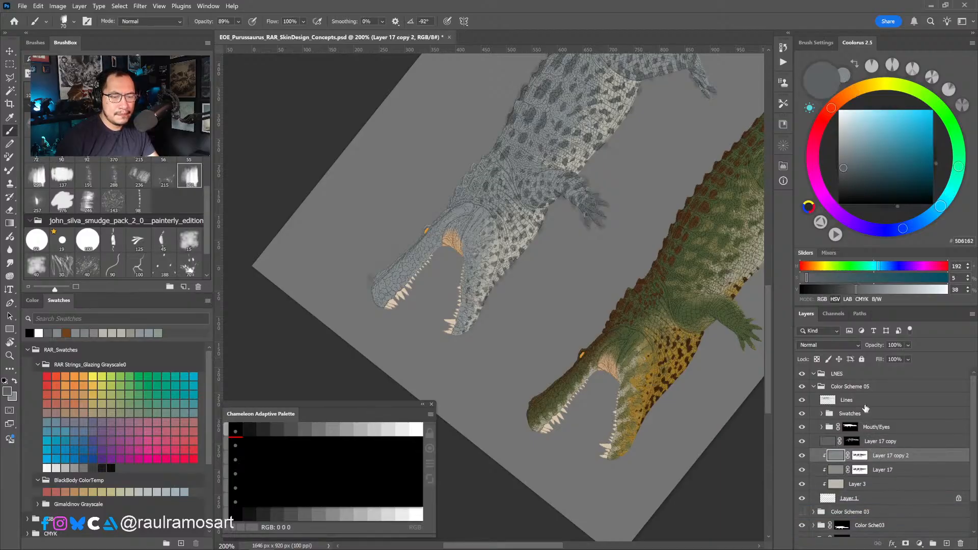
alt+click(883, 447)
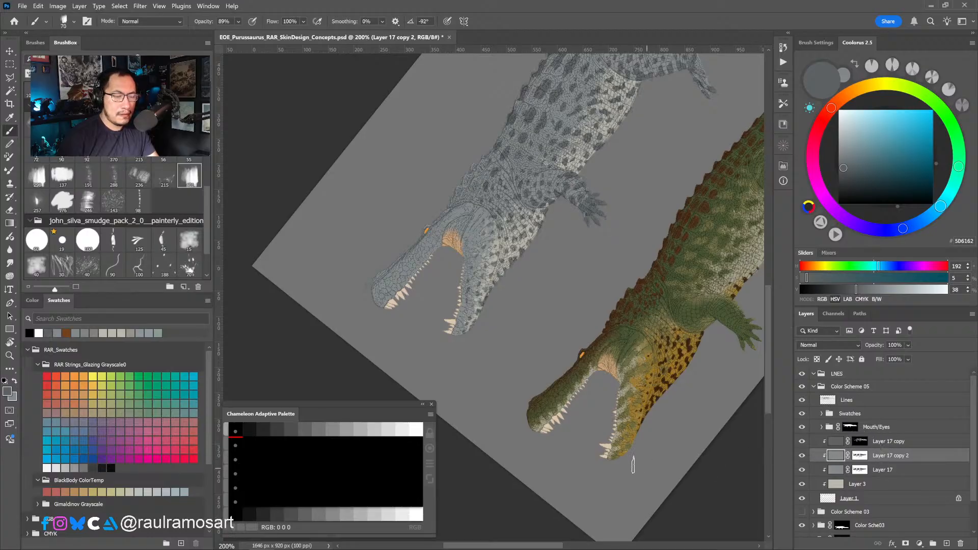
Mix a darker, slightly cooler blue-grey, RGB 108 115 118, from a sampled grey and fill Layer 17 copy 2 with it.
alt+click(524, 329)
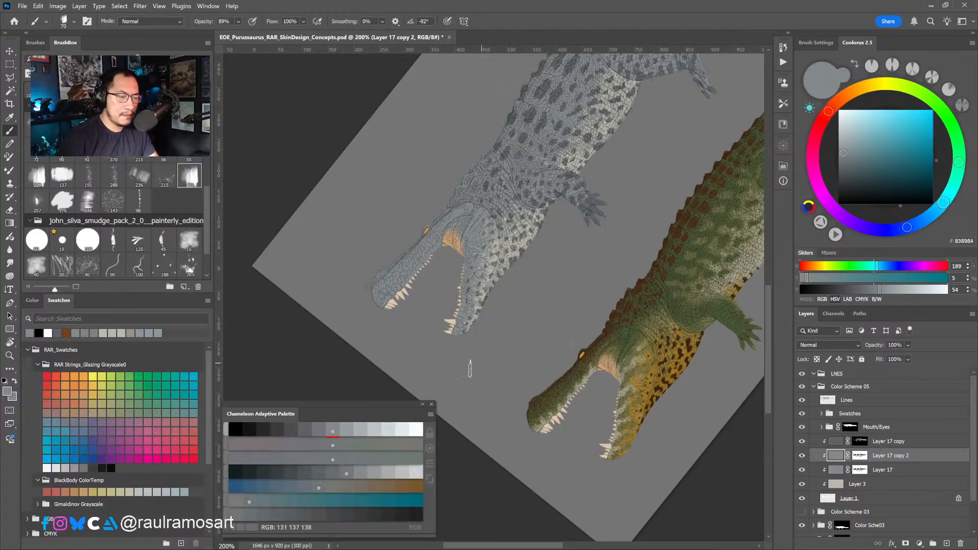
click(309, 424)
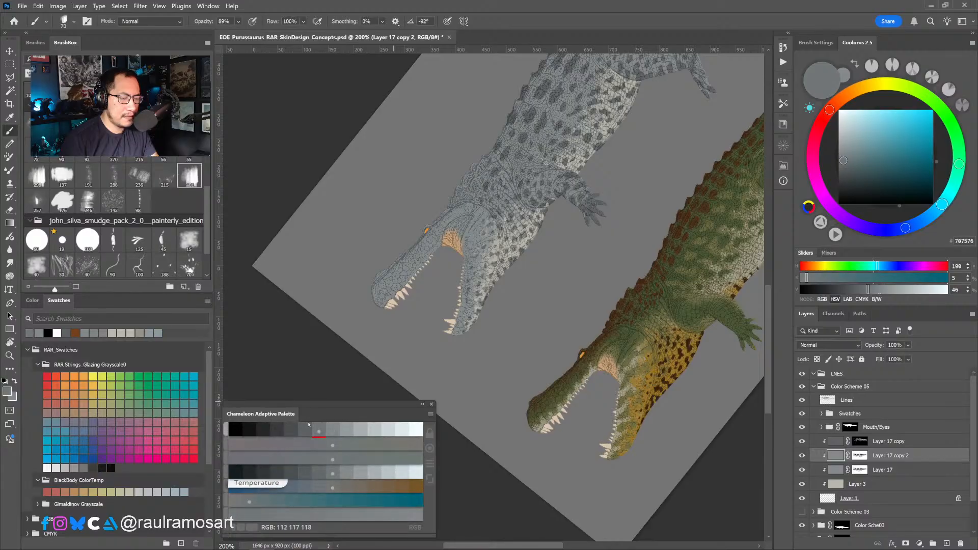
click(309, 424)
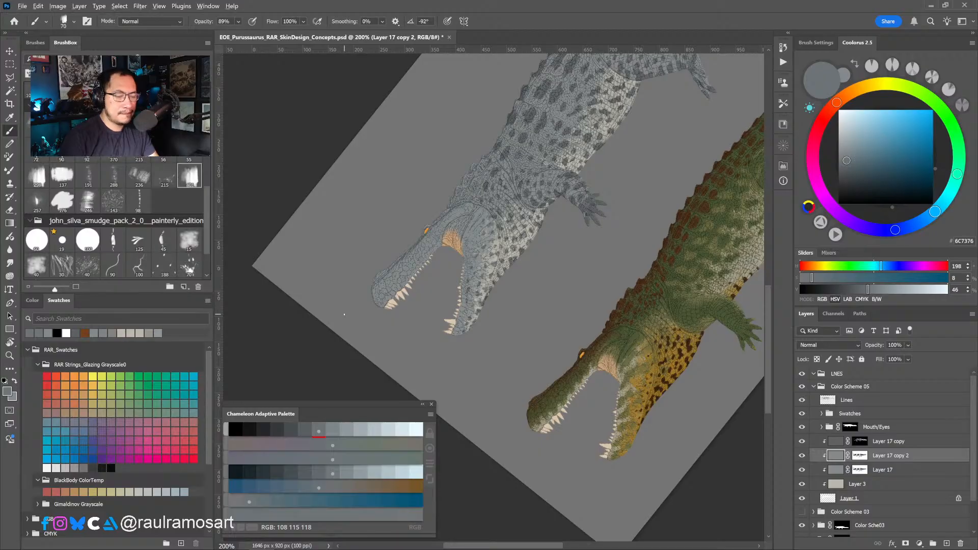
key(alt+BackSpace)
Replace the mask of Layer 17 copy 2 with a new mask inverted to solid black.
click(861, 456)
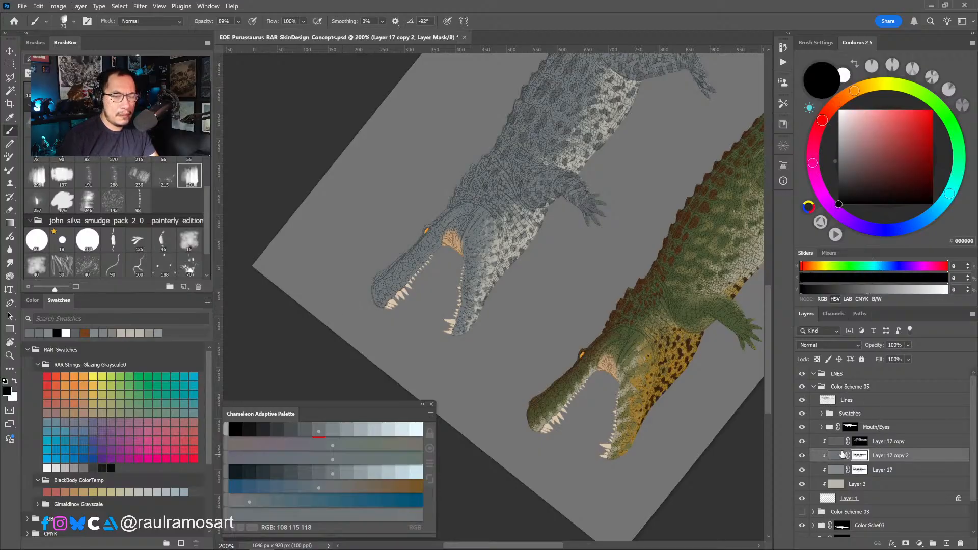
key(d)
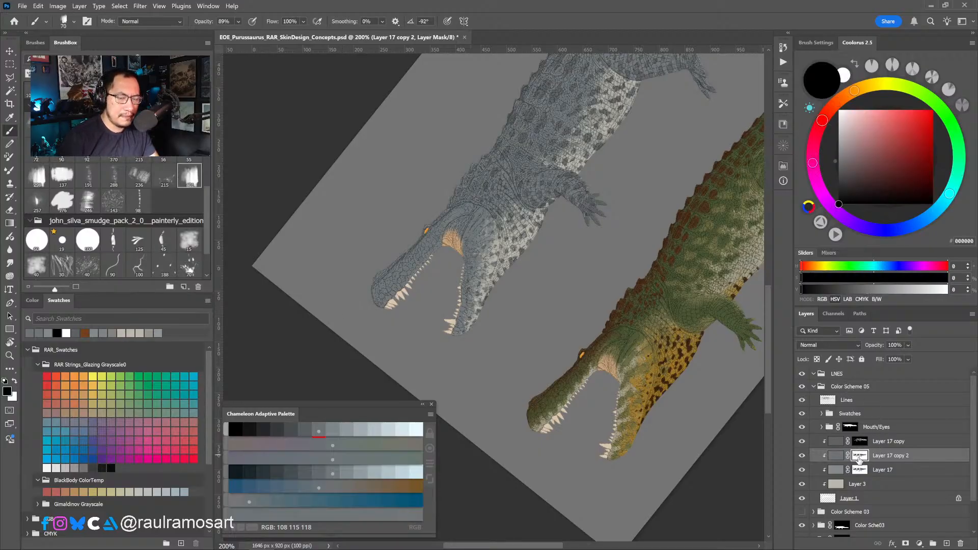
right_click(860, 458)
click(660, 474)
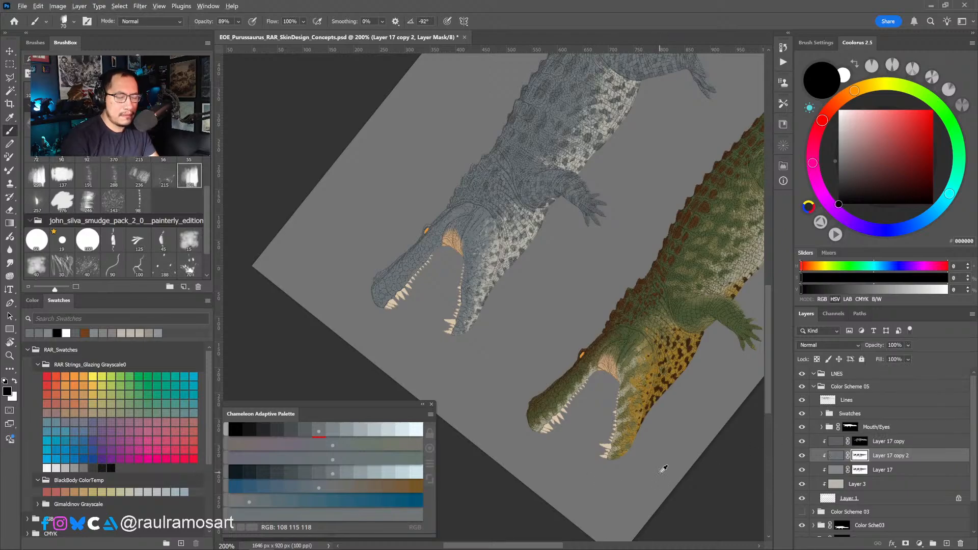
key(ctrl+alt+z)
key(ctrl+alt+z)
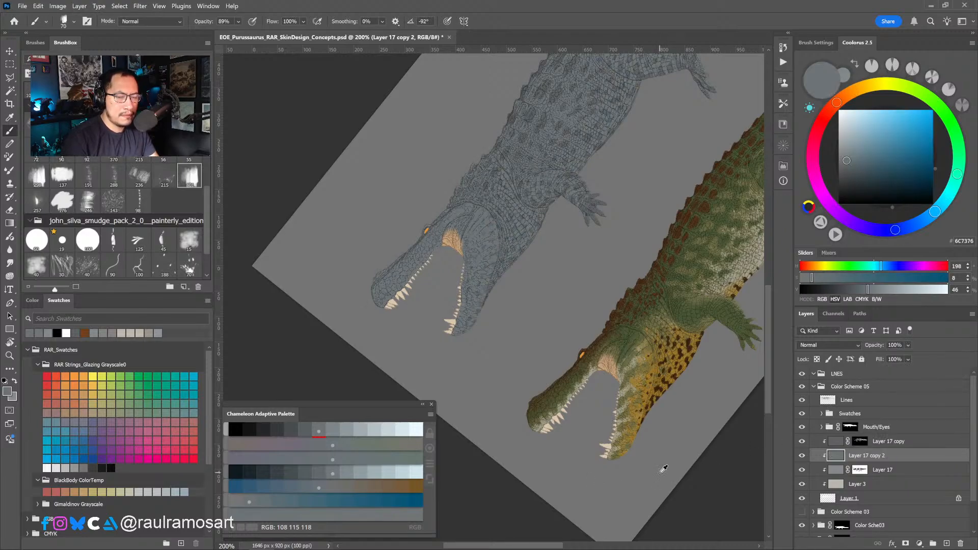
key(d)
click(905, 544)
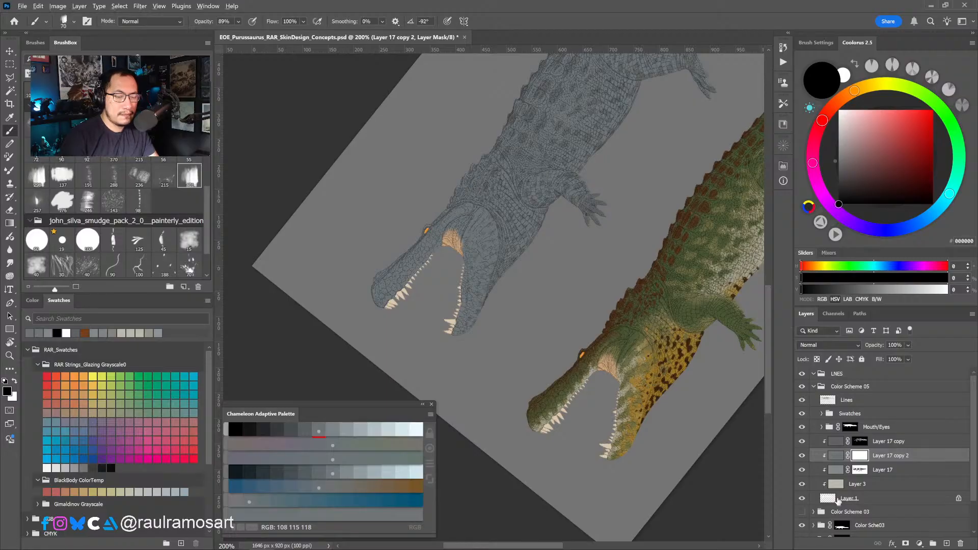
key(ctrl+i)
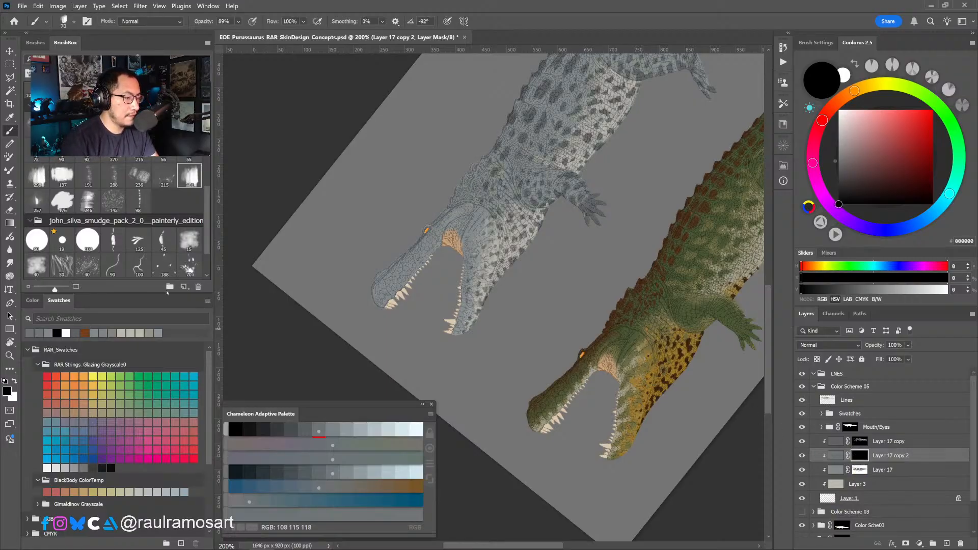
Choose the 188 px scattered-dots brush and set its tip spacing to 22%.
click(165, 264)
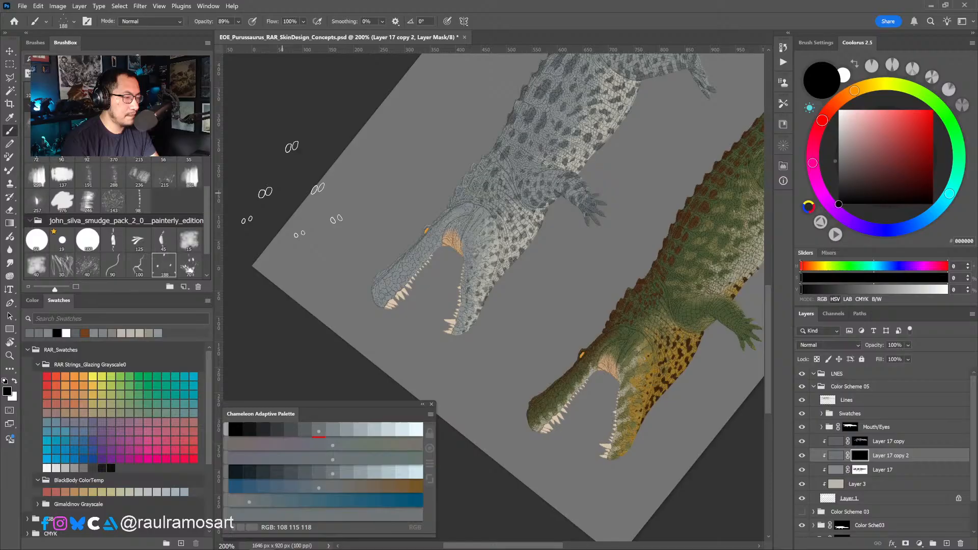
click(817, 43)
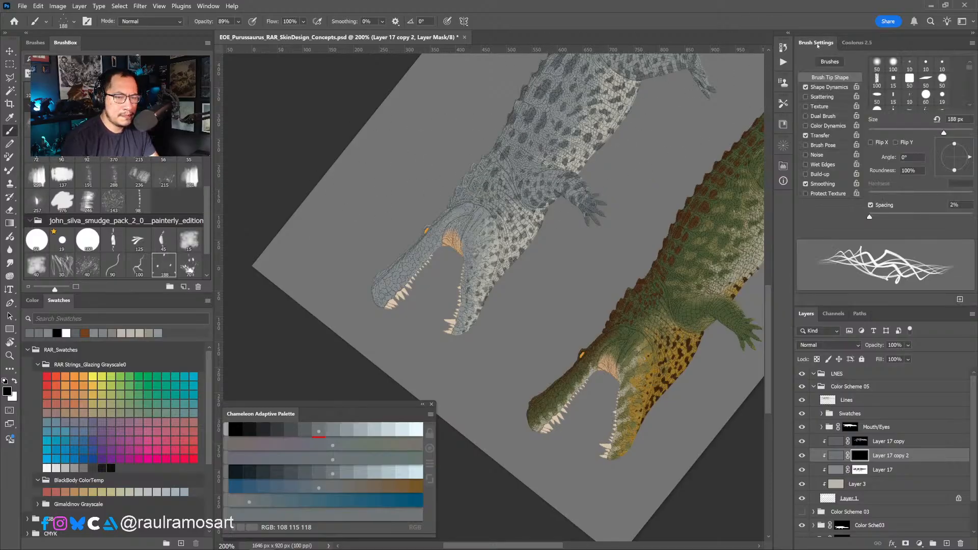
click(822, 88)
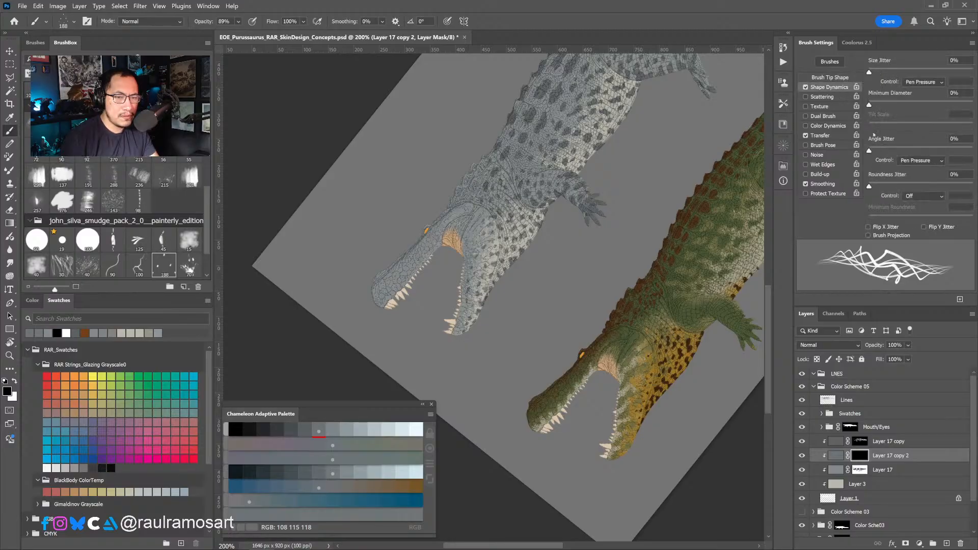
click(832, 78)
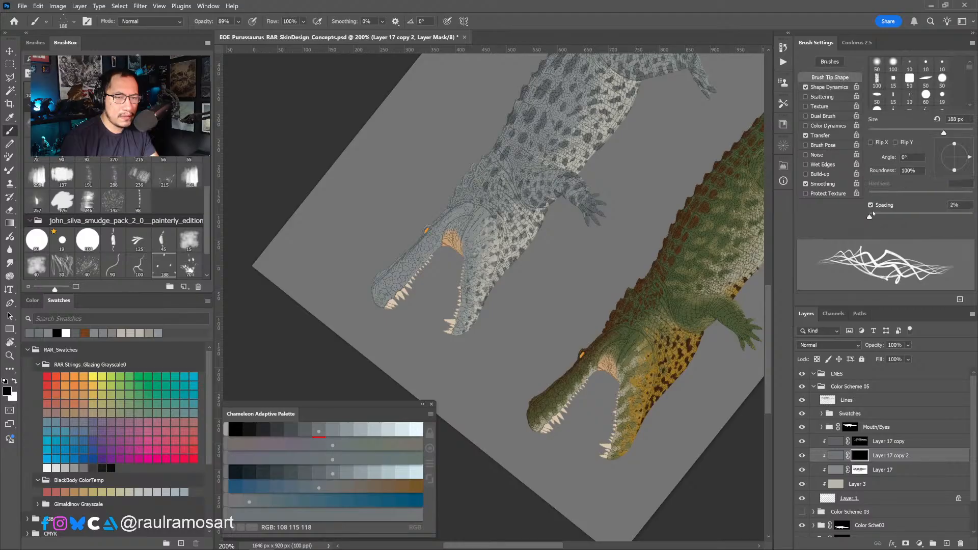
drag(870, 216, 880, 216)
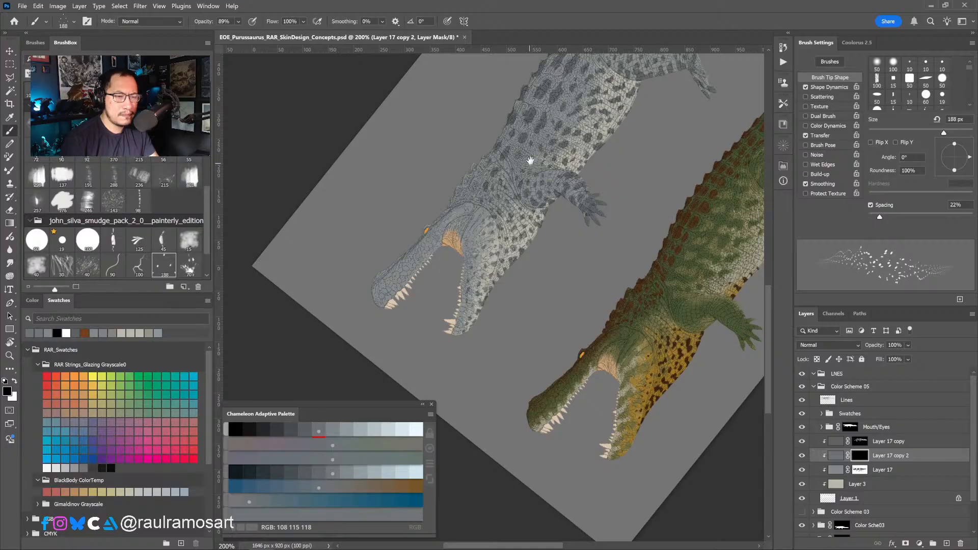
Paint white scale texture with an 84 px brush on the Layer 17 copy 2 mask along the grey crocodile's neck and back.
mouse_move(530, 160)
mouse_down()
mouse_move(535, 221)
mouse_move(446, 216)
mouse_up()
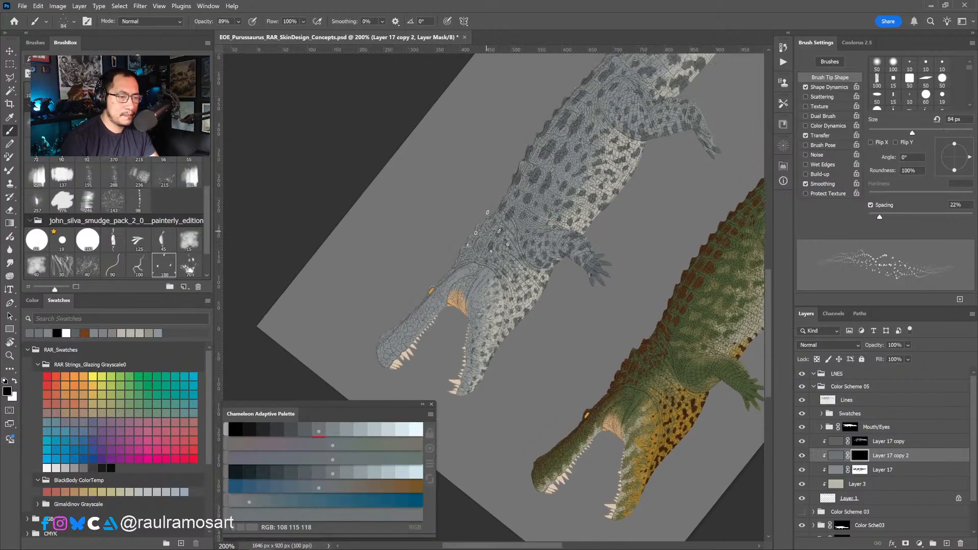
key(x)
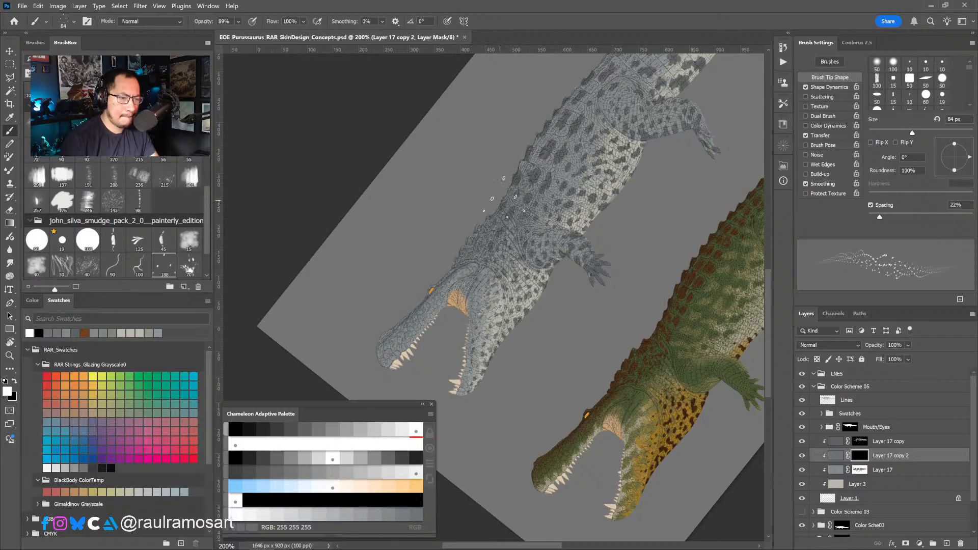
drag(562, 121, 512, 219)
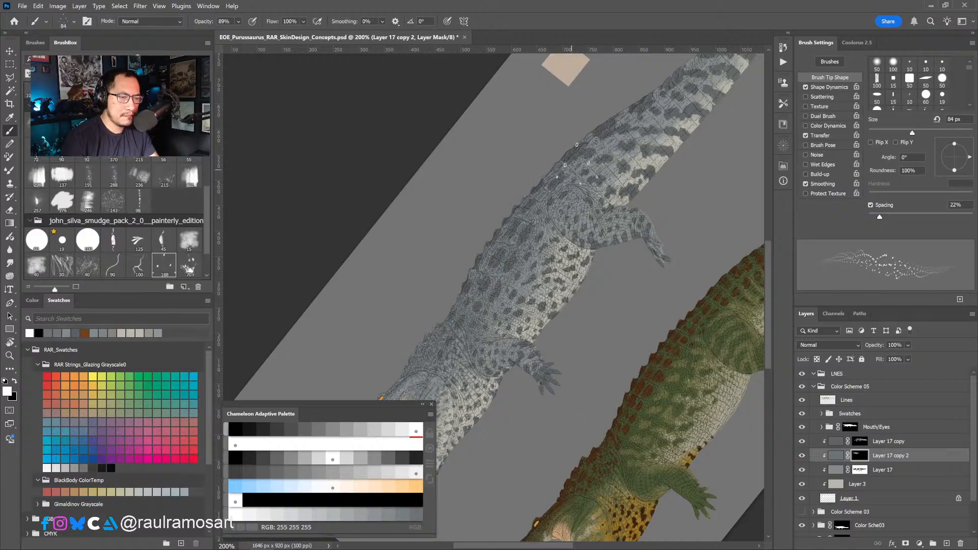
drag(614, 116, 521, 211)
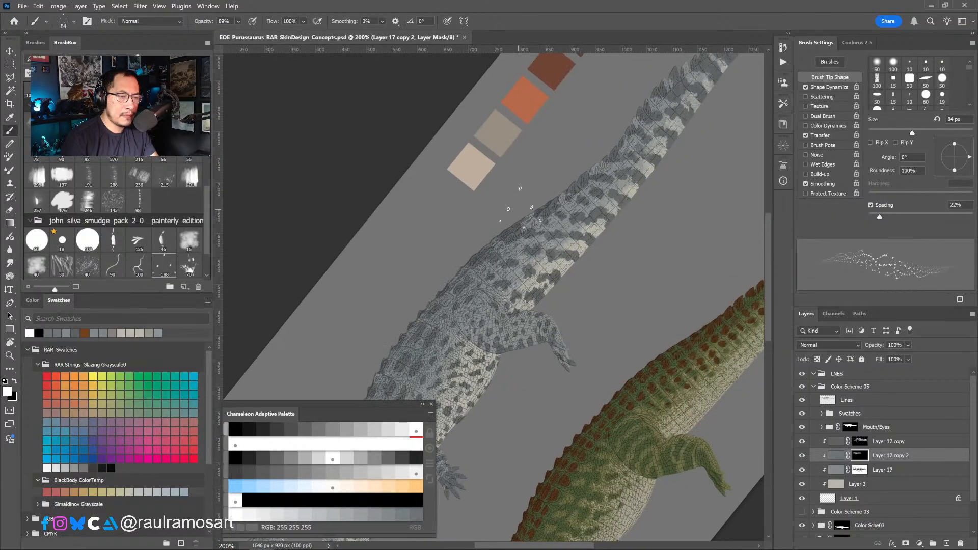
Hide the Layer 17 copy and Lines layers, and paint more scale texture on the Layer 17 copy 2 mask across the torso.
click(802, 441)
drag(540, 194, 514, 234)
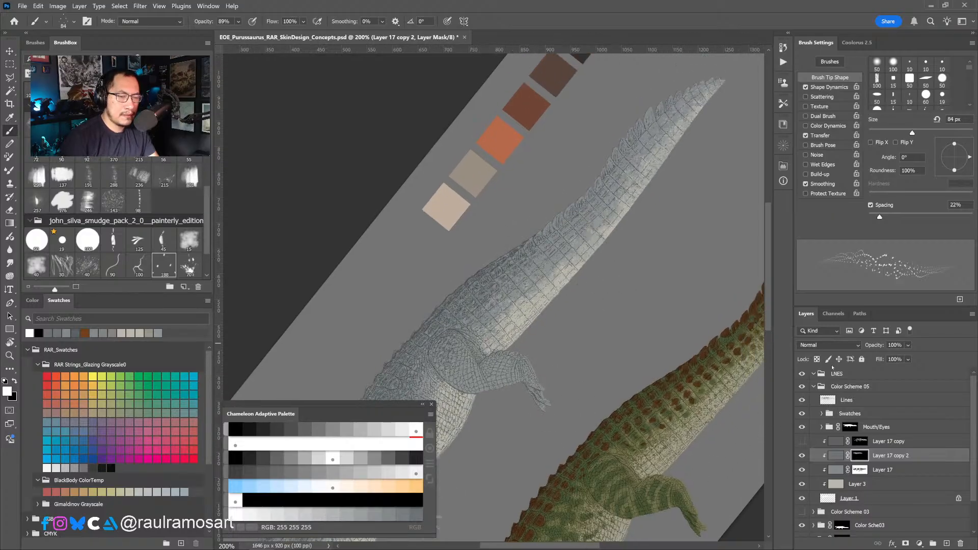
click(803, 401)
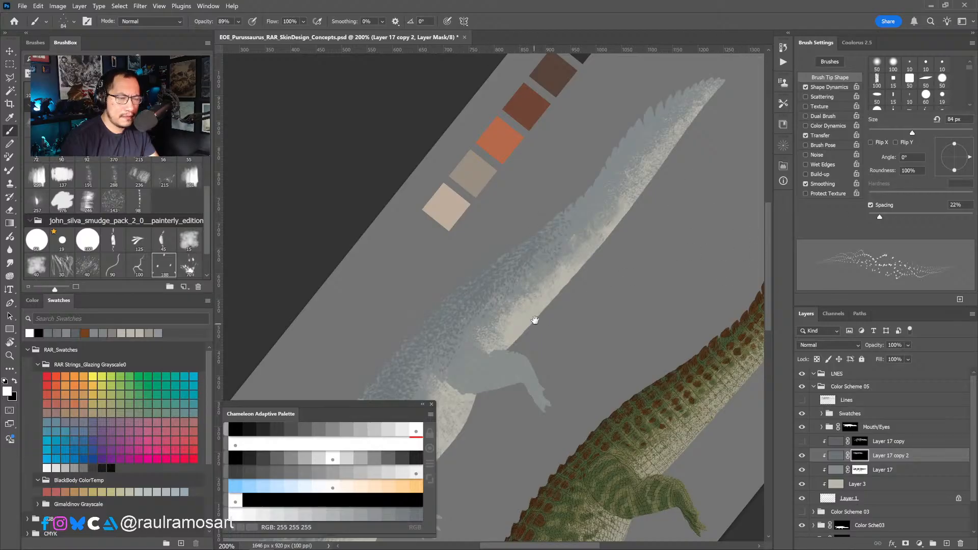
drag(534, 323, 540, 234)
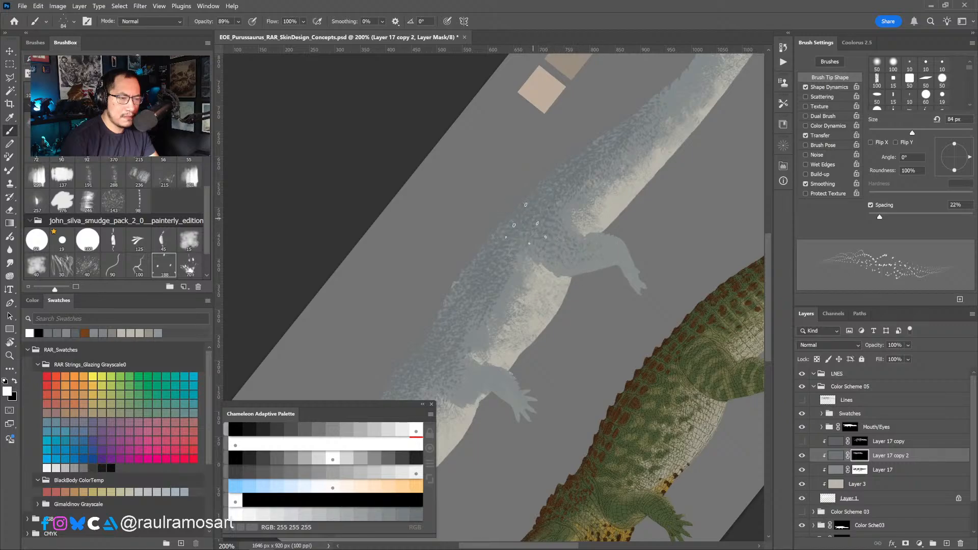
drag(461, 291, 508, 235)
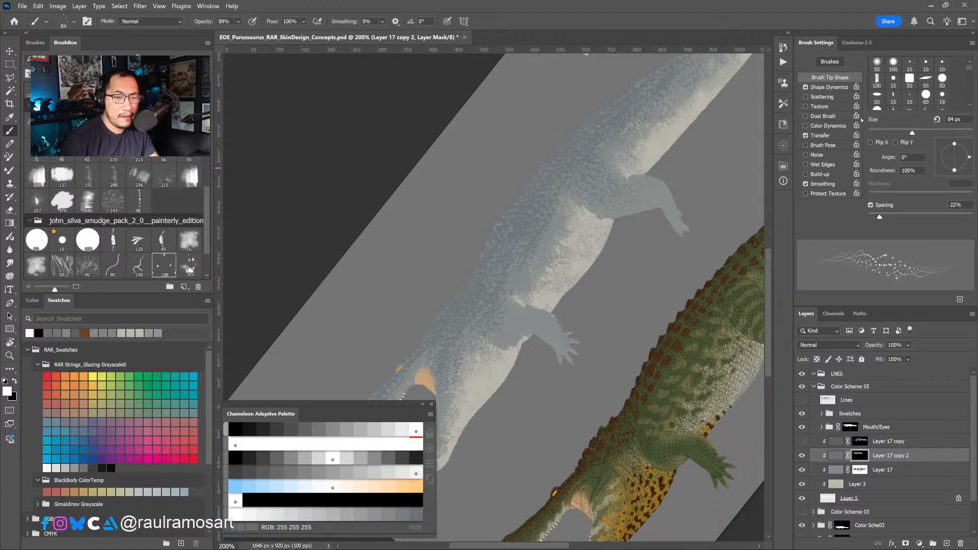
Set the brush's size jitter to 28% and its angle jitter to 23% in the shape dynamics.
click(830, 87)
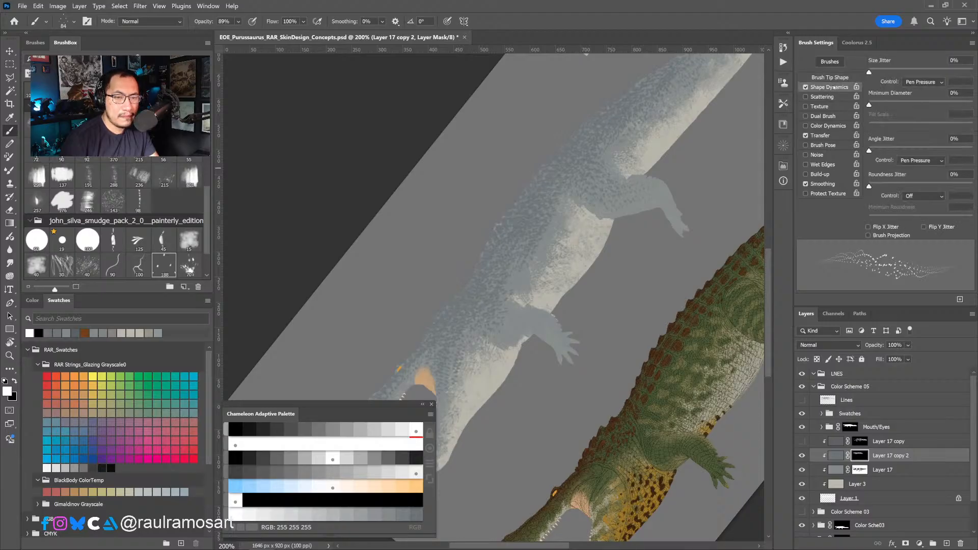
click(840, 78)
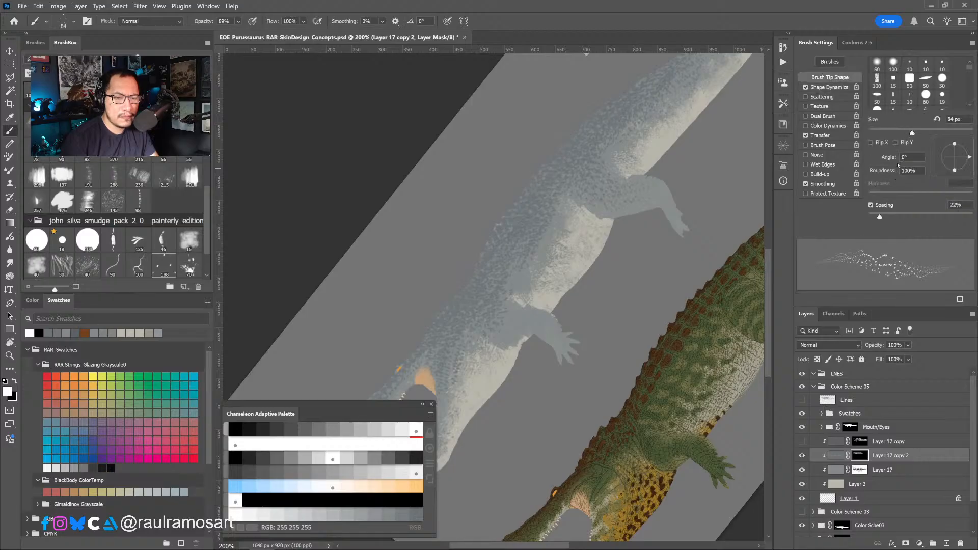
click(871, 143)
click(870, 142)
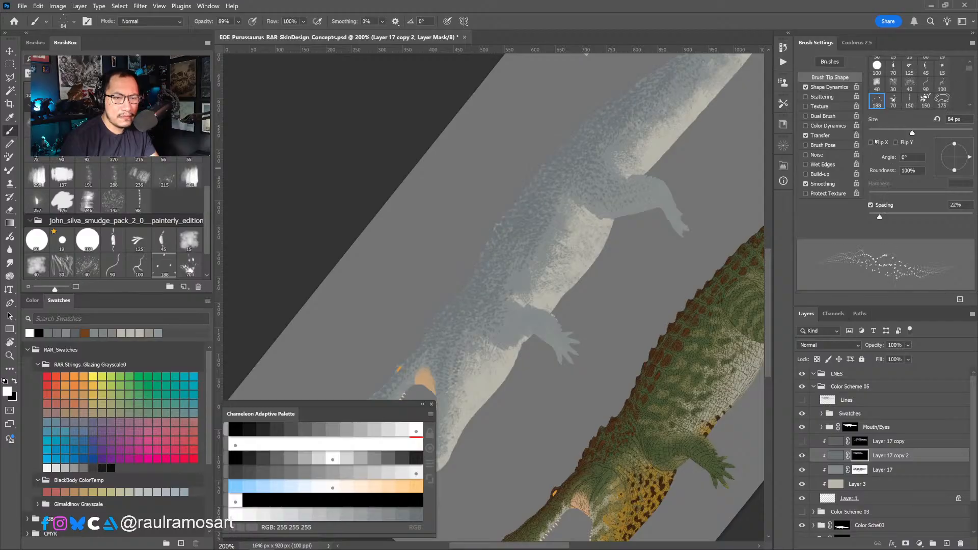
click(871, 143)
click(838, 88)
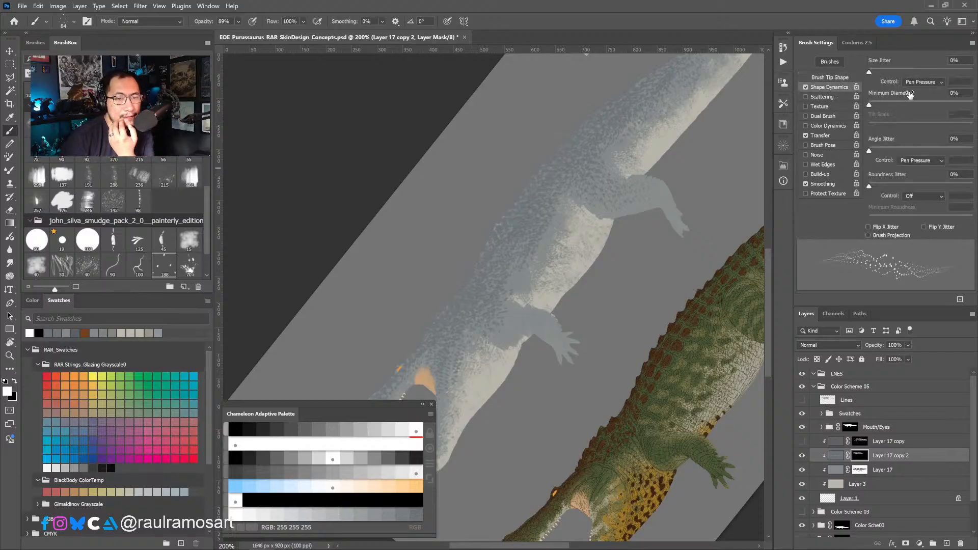
drag(871, 72, 898, 71)
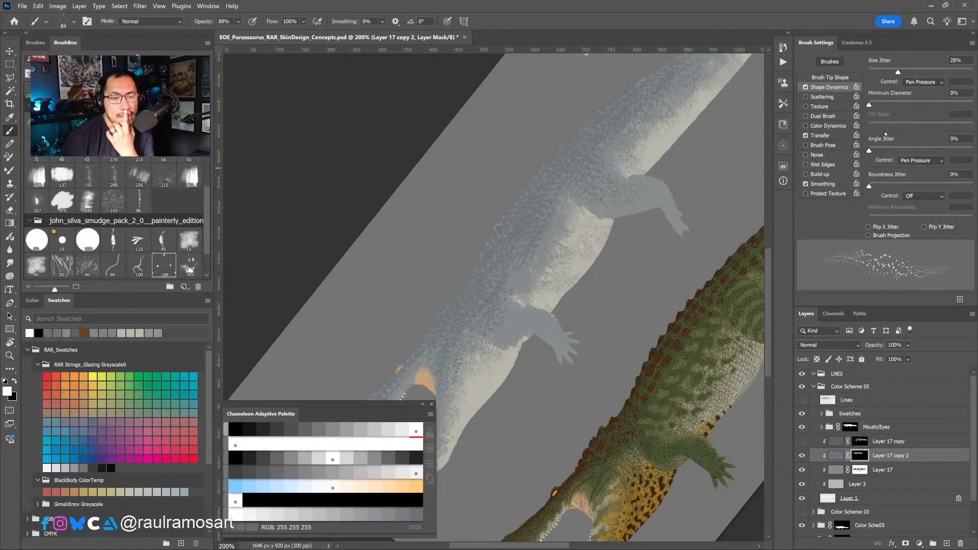
drag(869, 151, 893, 153)
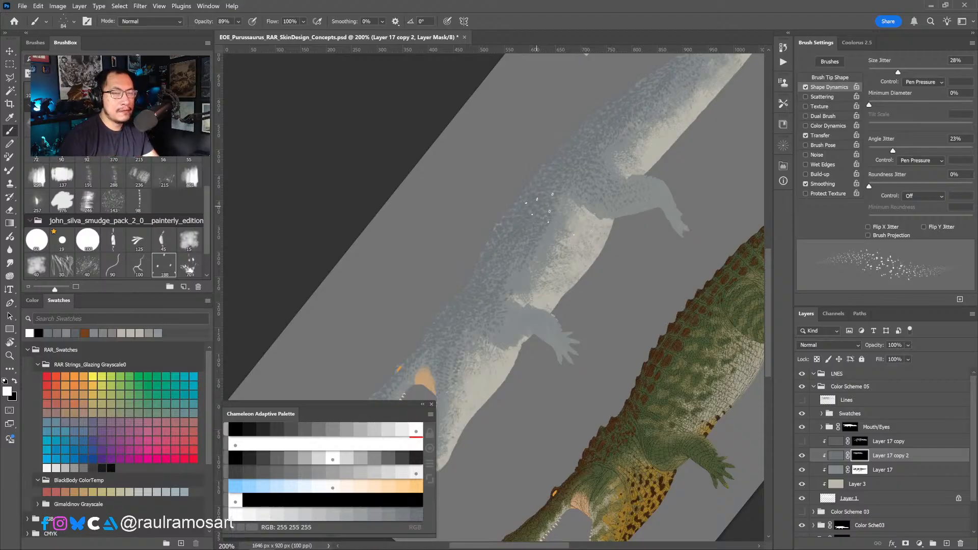
Paint varied scale speckles over the torso and shoulder on the Layer 17 copy 2 mask, sizing the brush between 81 and 113 px.
drag(537, 206, 546, 204)
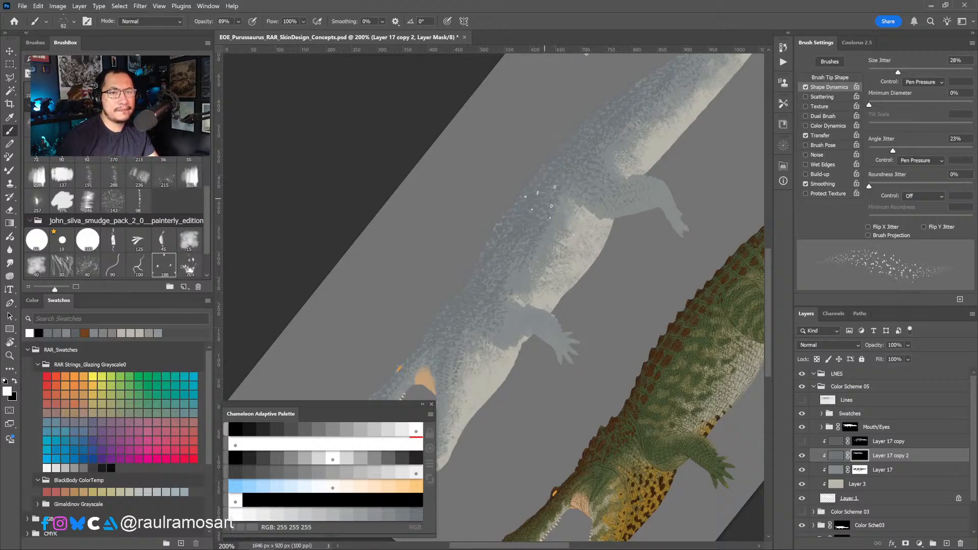
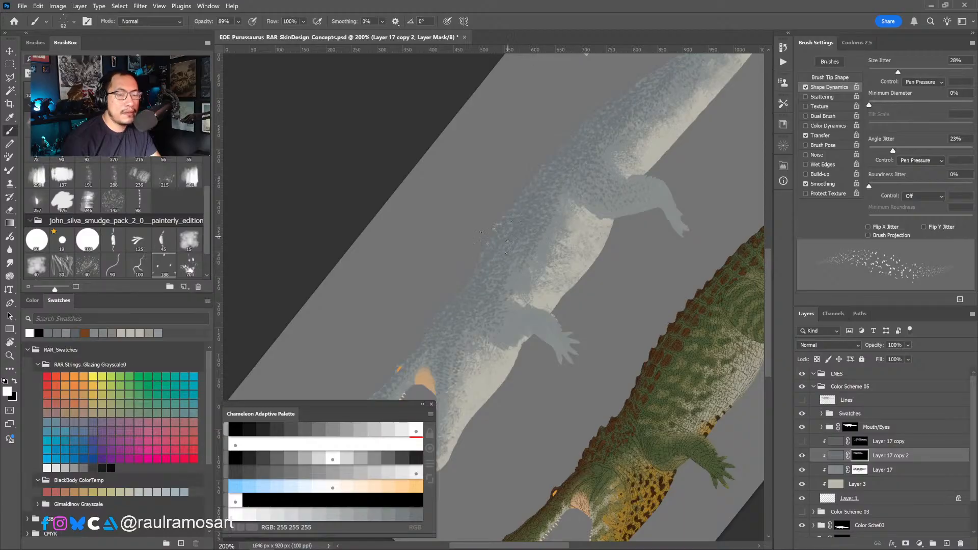
drag(512, 230, 523, 230)
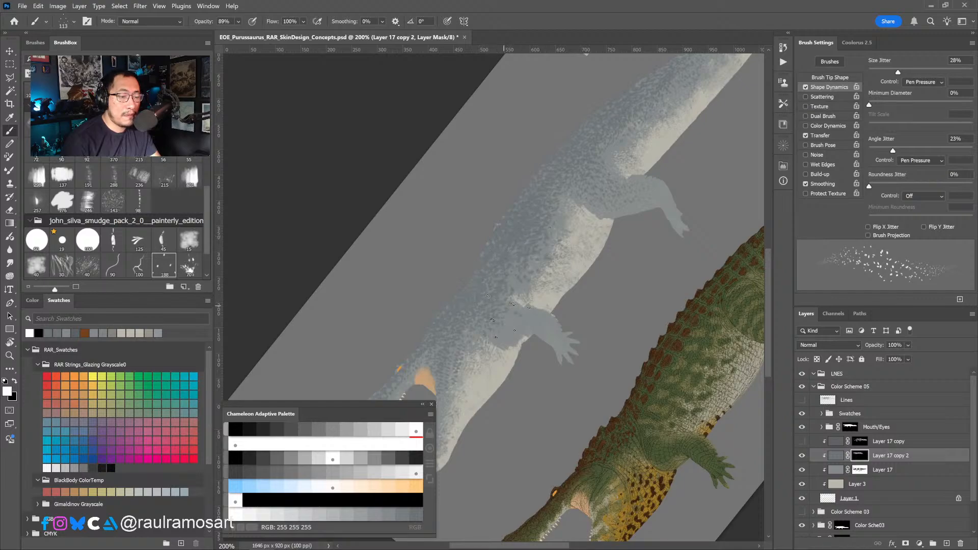
drag(507, 315, 497, 317)
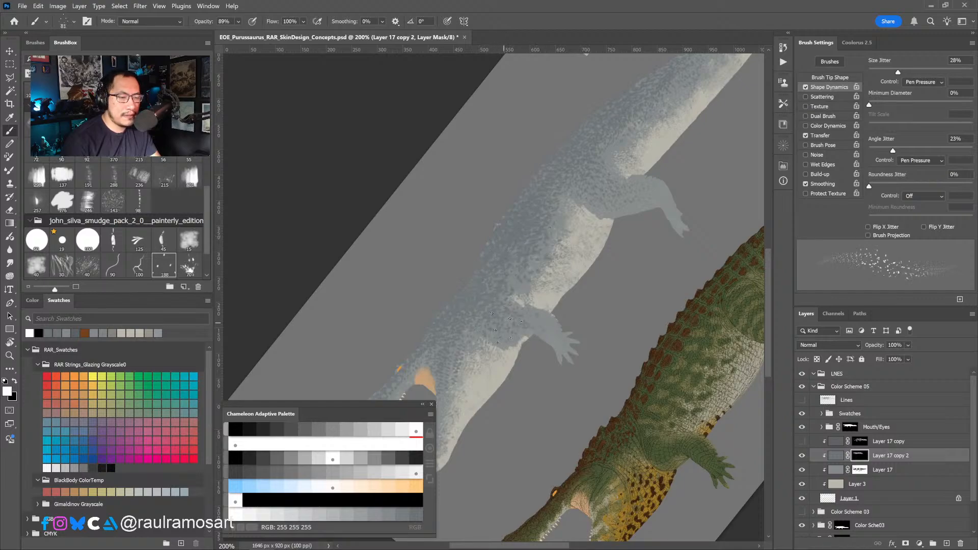
drag(420, 320, 486, 255)
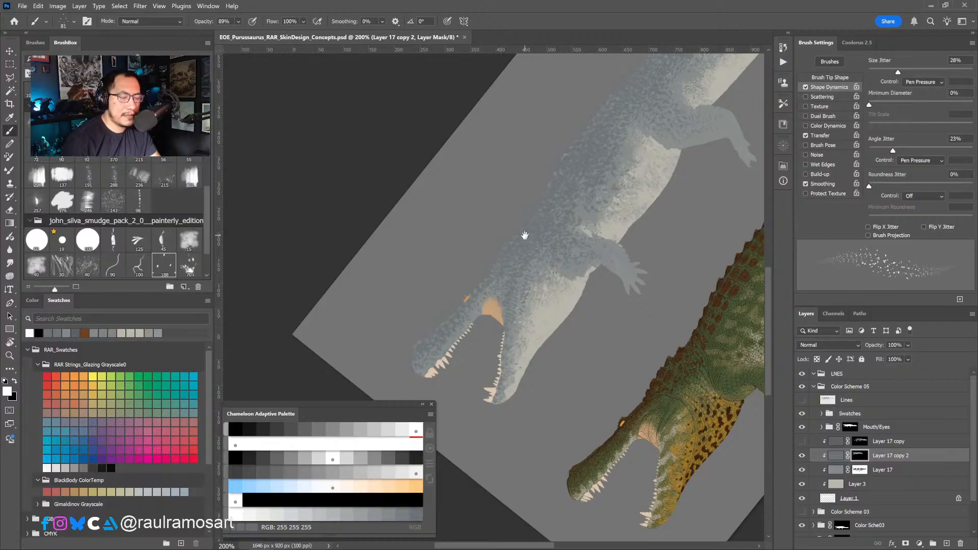
Extend the white scale speckles with a 113 px brush across the hips, tail and back on the Layer 17 copy 2 mask.
mouse_move(553, 152)
mouse_down()
mouse_move(485, 268)
mouse_move(538, 258)
mouse_up()
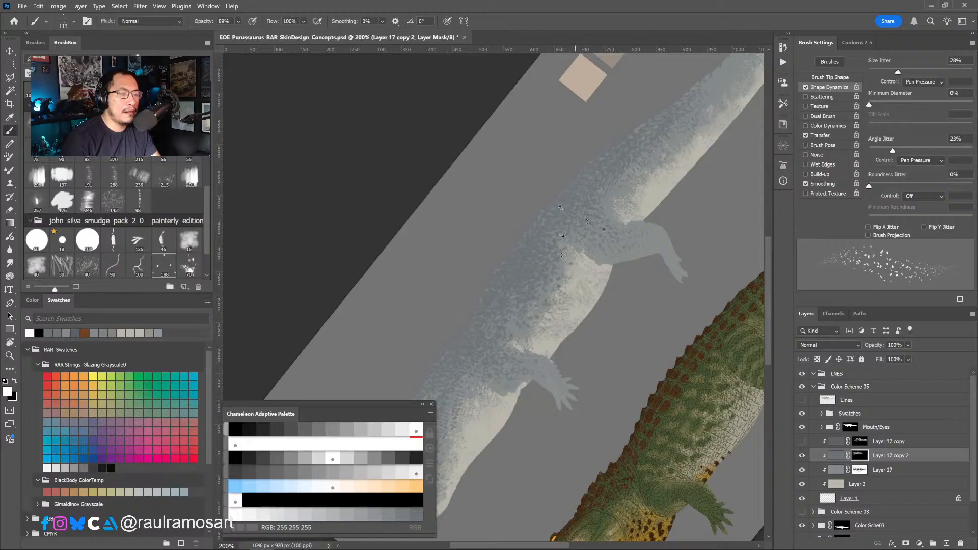
drag(619, 168, 548, 240)
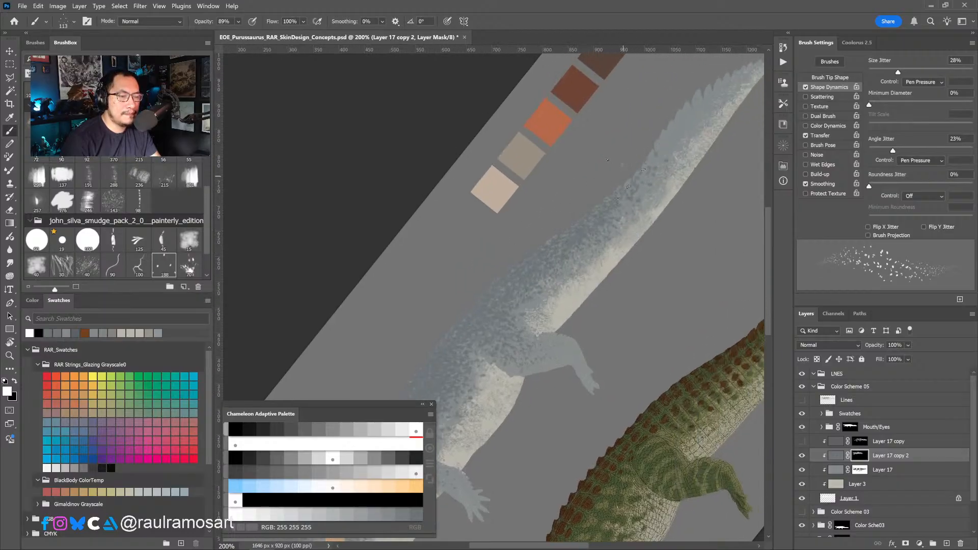
drag(629, 174, 566, 215)
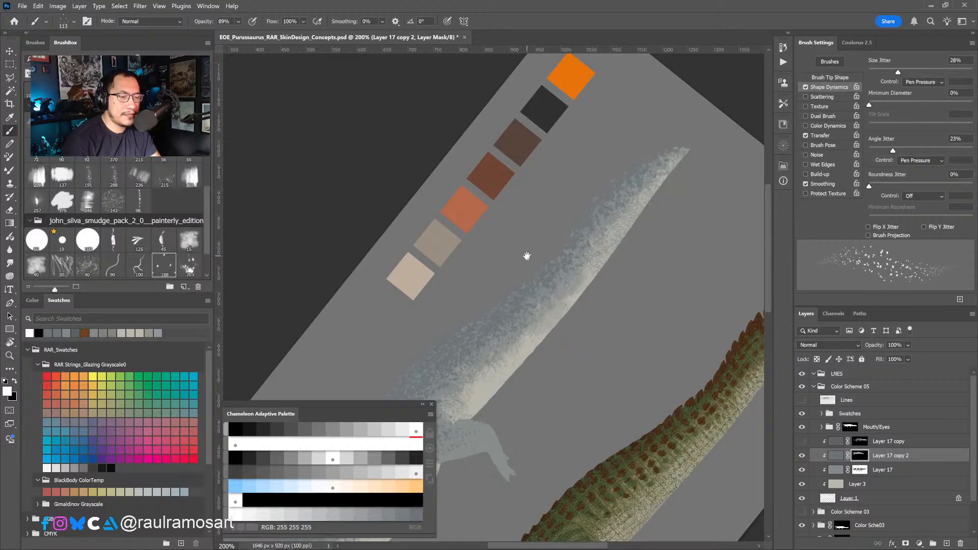
drag(526, 258, 606, 171)
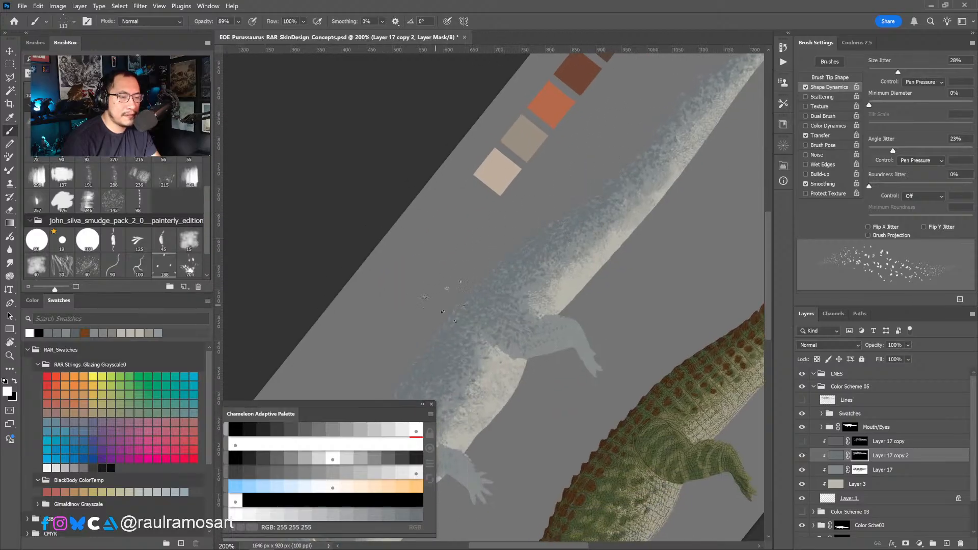
drag(445, 301, 544, 212)
drag(497, 296, 555, 214)
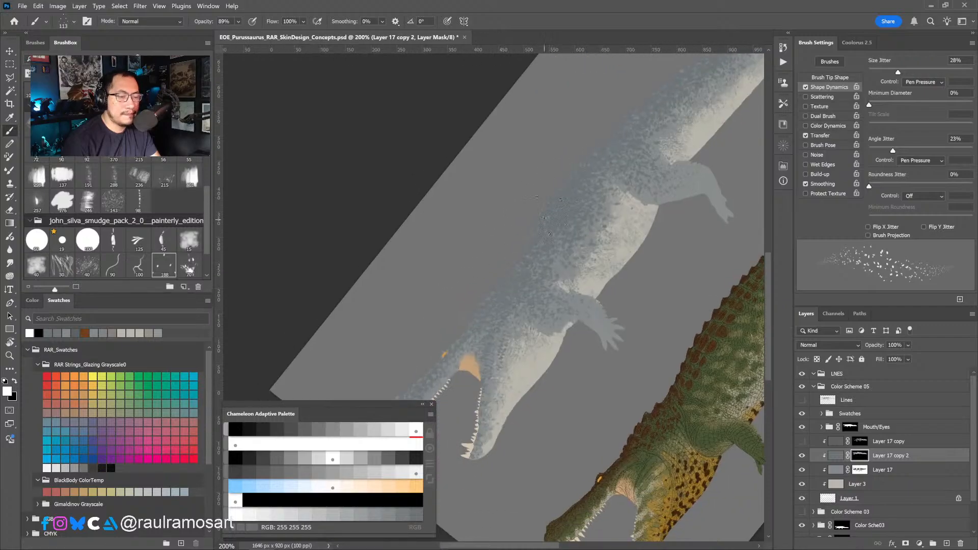
drag(475, 290, 546, 204)
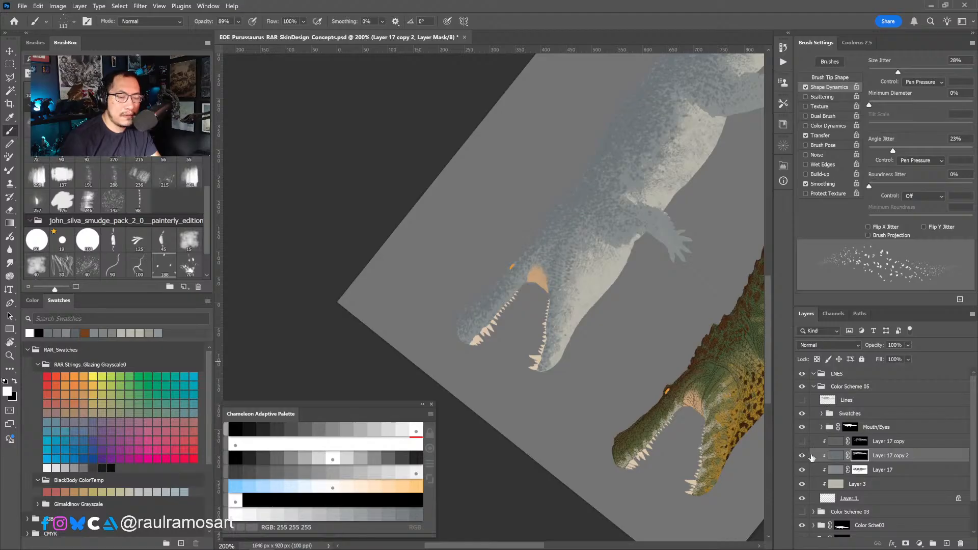
Show the Layer 17 copy and Lines layers, and touch up the head's texture on the Layer 17 copy 2 mask with a 72 px black brush.
click(801, 441)
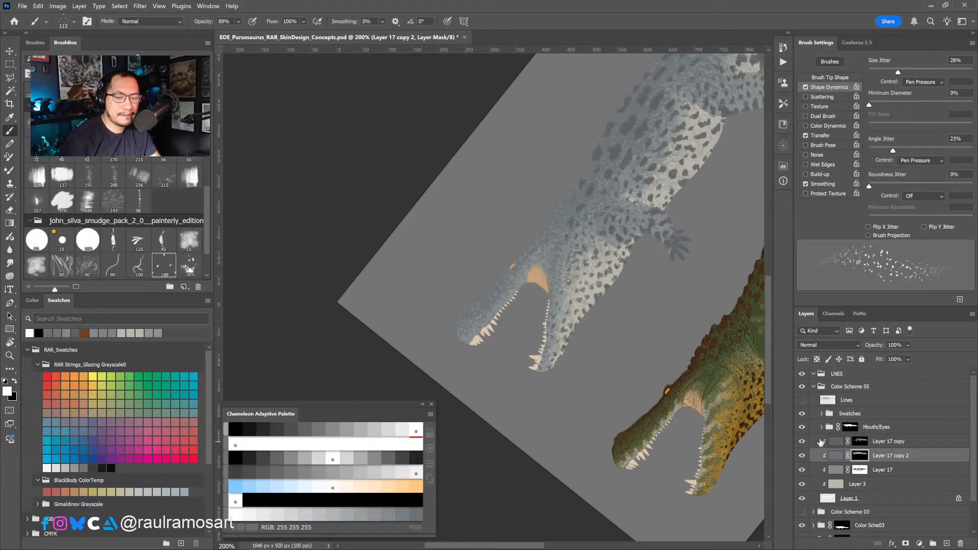
click(802, 400)
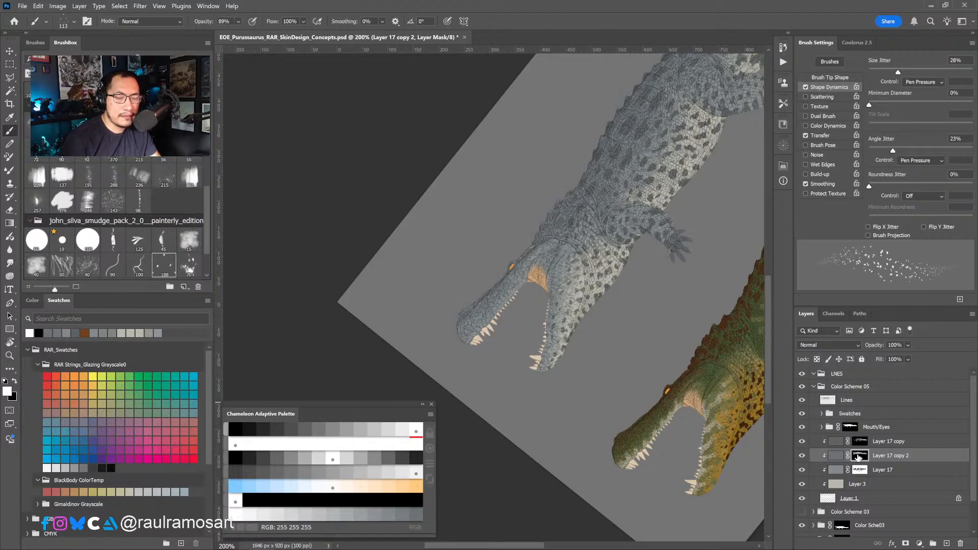
drag(498, 315, 479, 321)
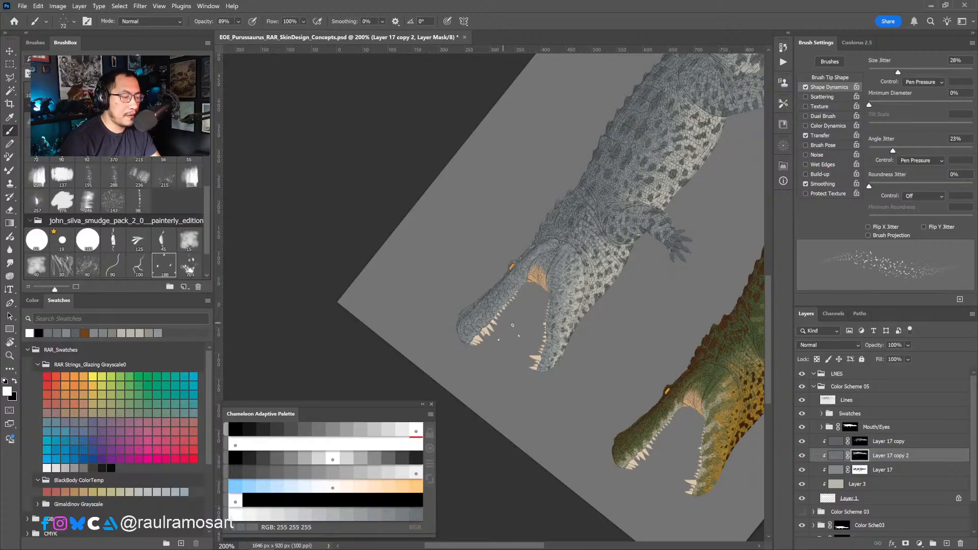
key(x)
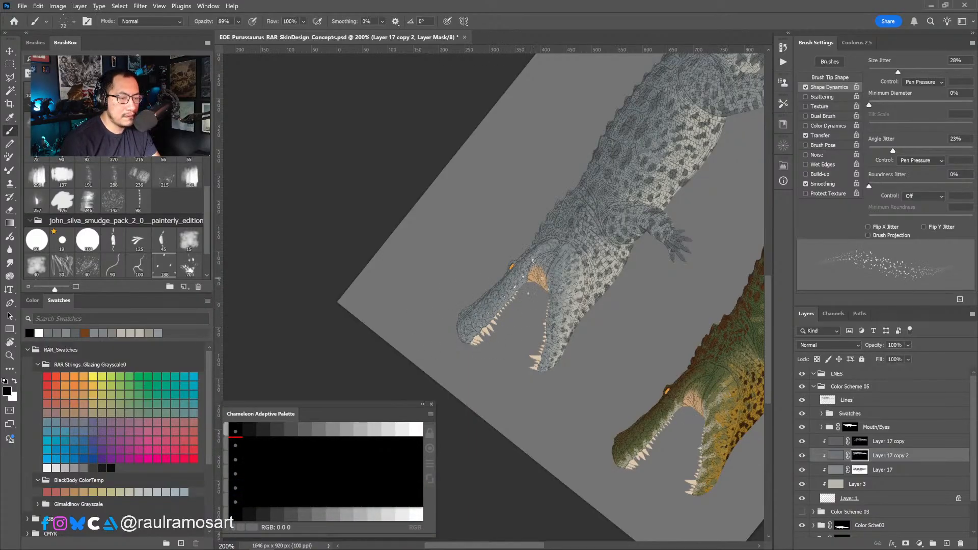
drag(531, 280, 508, 304)
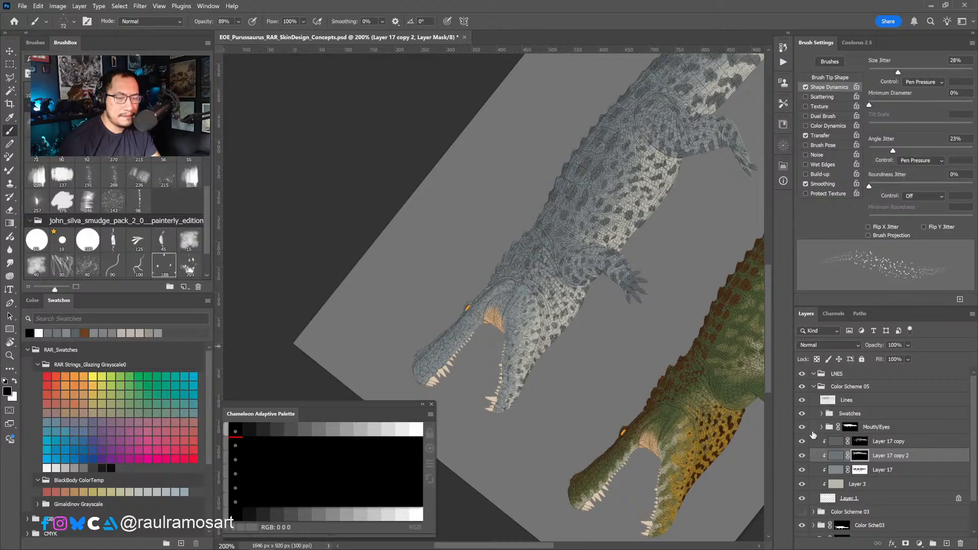
Hide the Lines layer and break up the scale texture with black on the Layer 17 copy 2 mask from the torso to the tail.
click(802, 400)
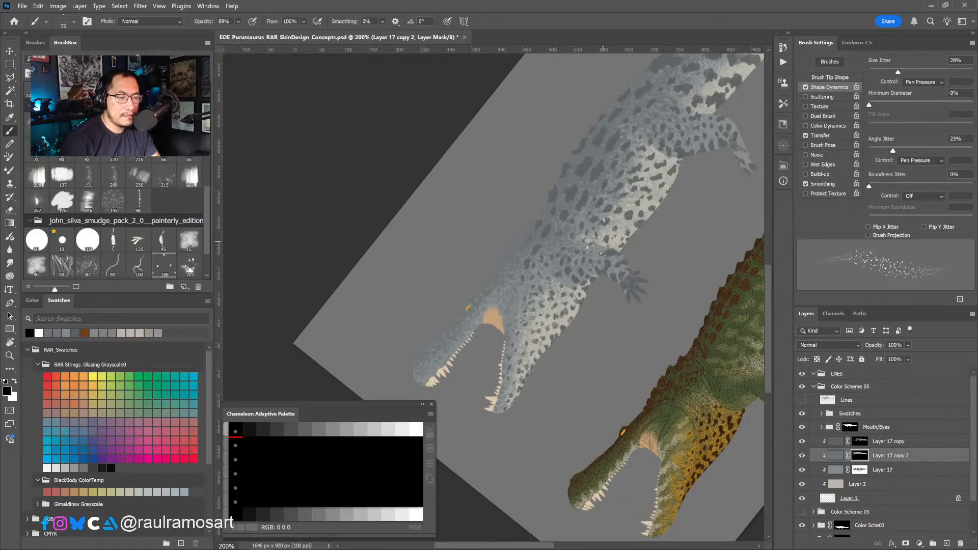
drag(626, 161, 550, 292)
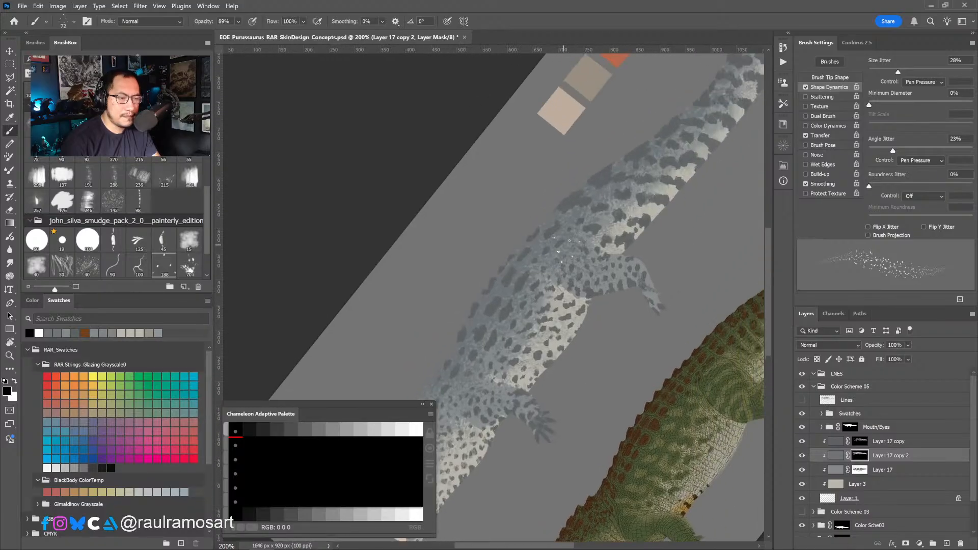
drag(621, 293, 546, 351)
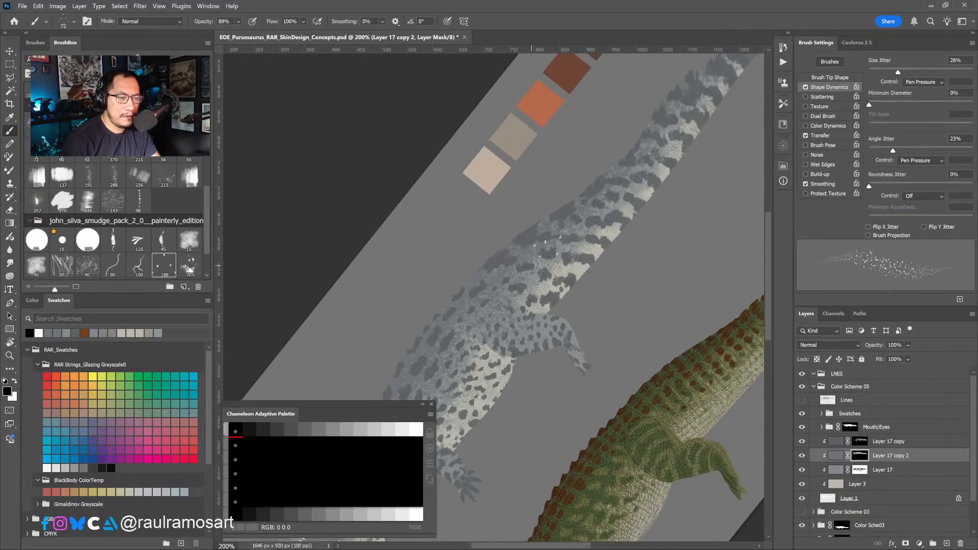
drag(619, 209, 541, 300)
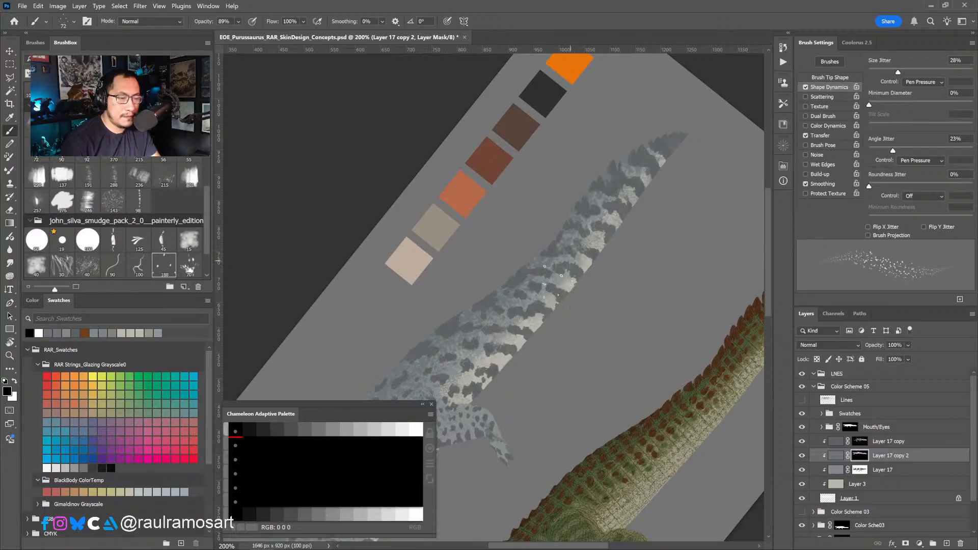
scroll(581, 279, down, 2)
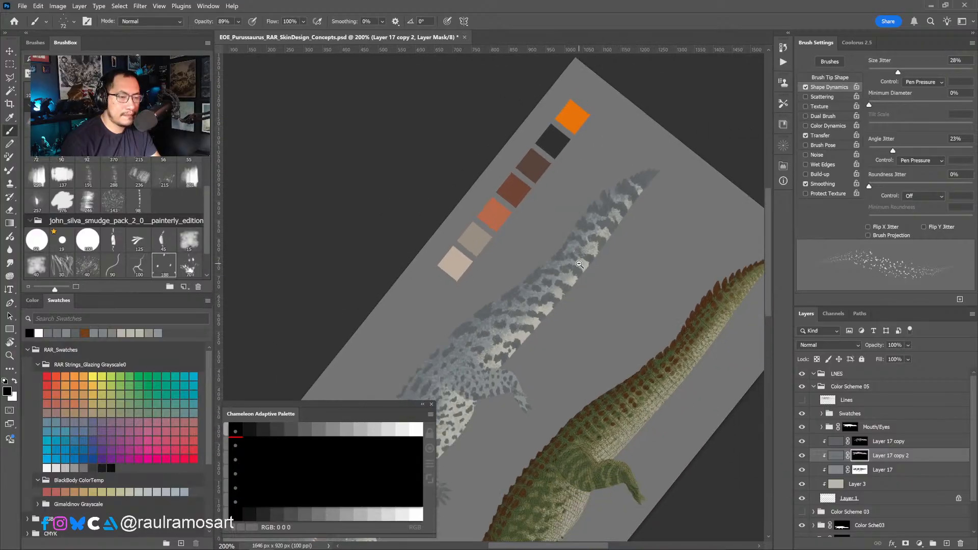
Compare the skin markings with Layer 17 copy hidden and shown, and turn the Lines layer back on.
drag(548, 329, 626, 188)
key(r)
drag(618, 349, 489, 414)
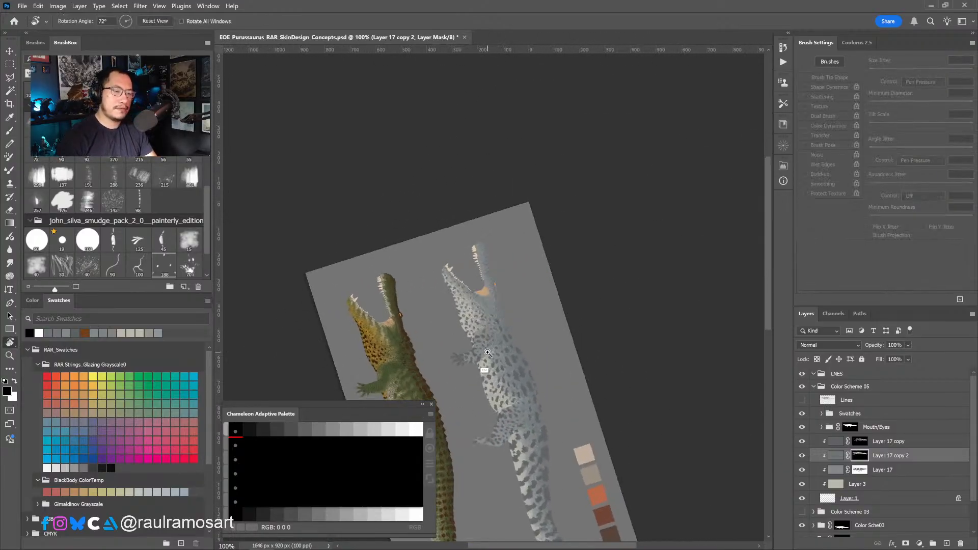
scroll(486, 372, up, 1)
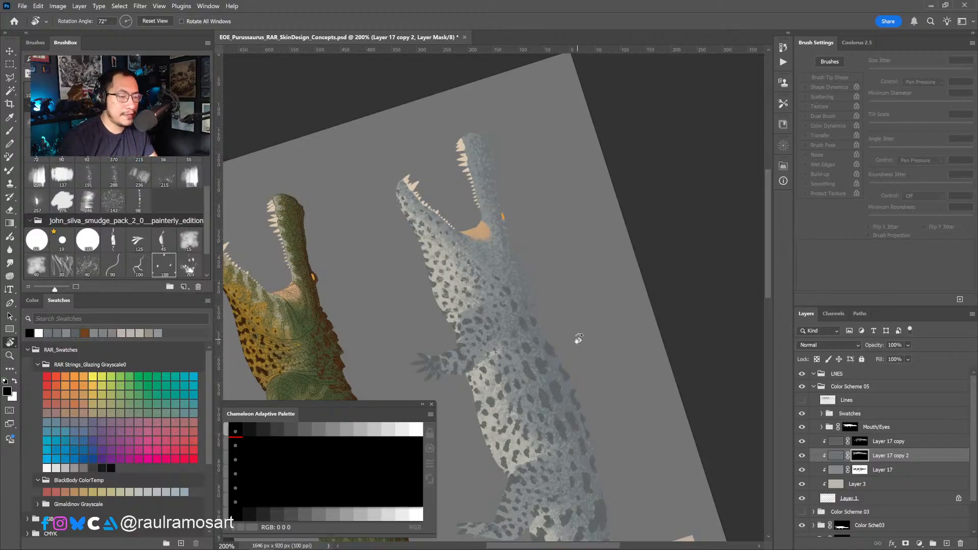
drag(606, 348, 600, 296)
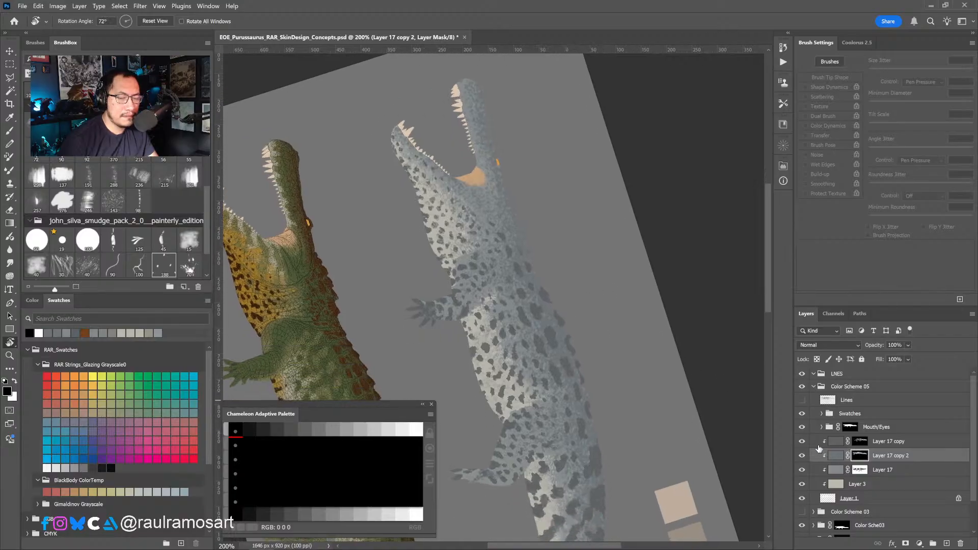
click(803, 442)
click(803, 442)
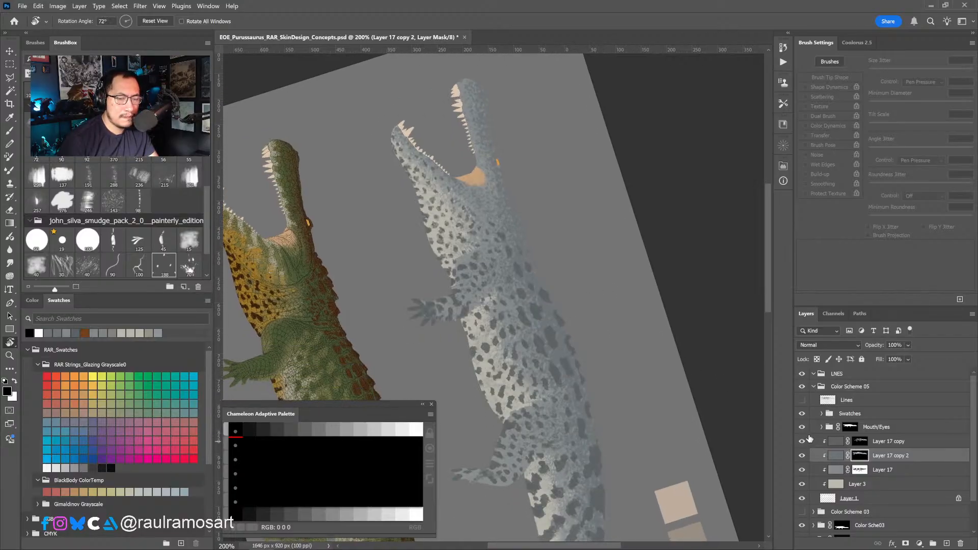
click(803, 400)
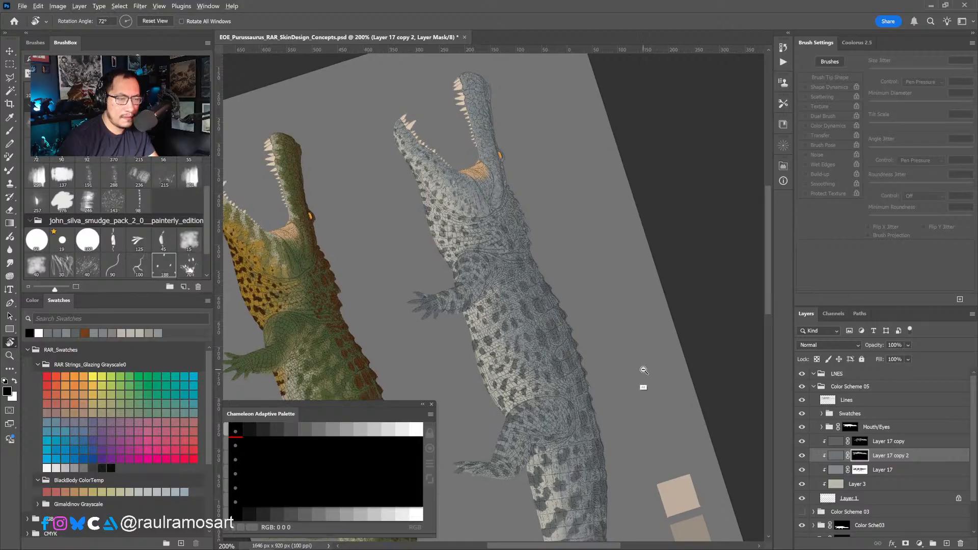
Review the grey Purussaurus upright and up close, checking what Layer 17 copy, Layer 17 copy 2 and Layer 17 each contribute.
scroll(644, 389, down, 3)
drag(610, 419, 623, 311)
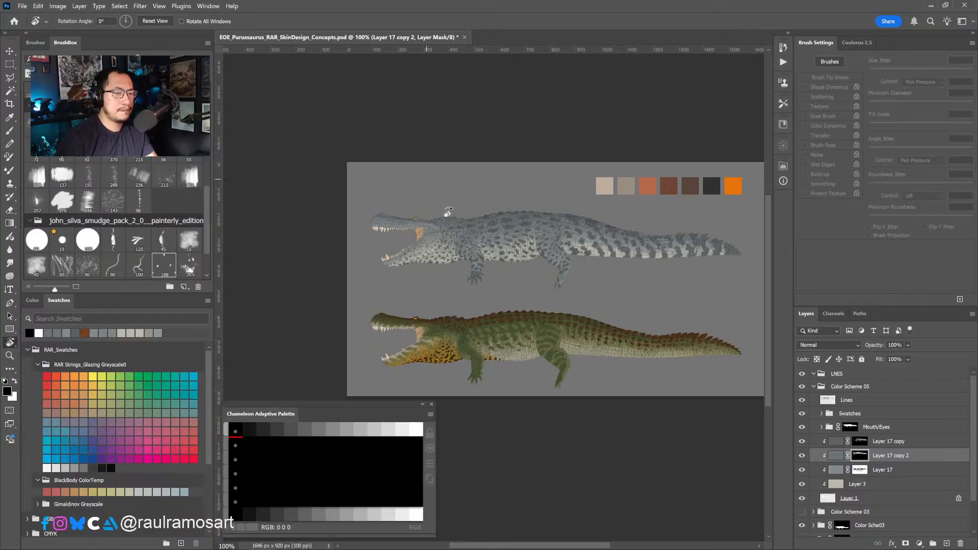
key(ctrl+plus)
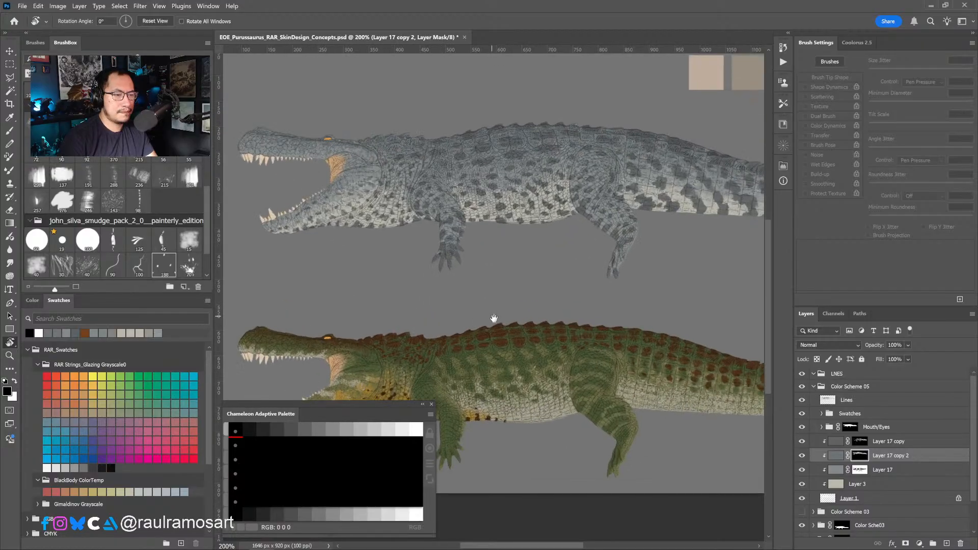
drag(496, 325, 599, 339)
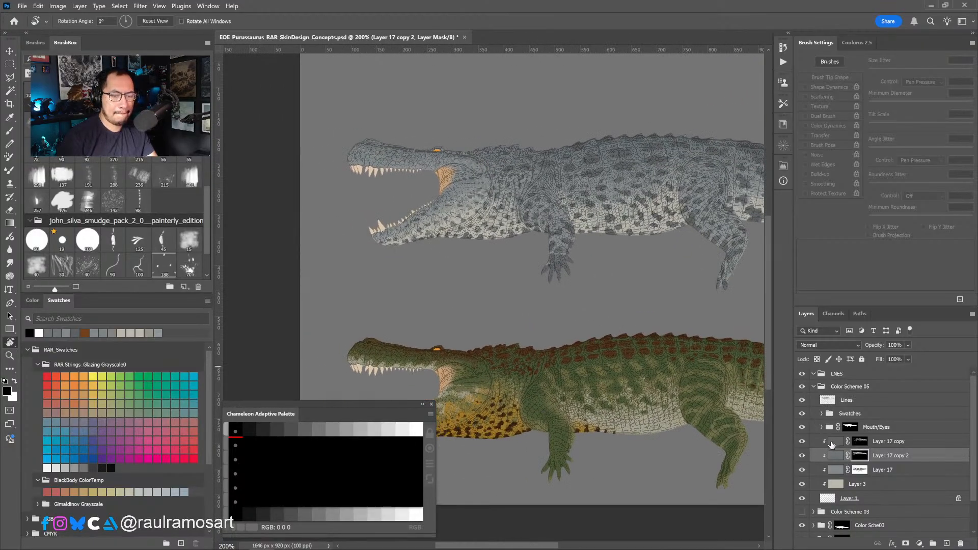
alt+click(836, 448)
click(803, 443)
click(803, 442)
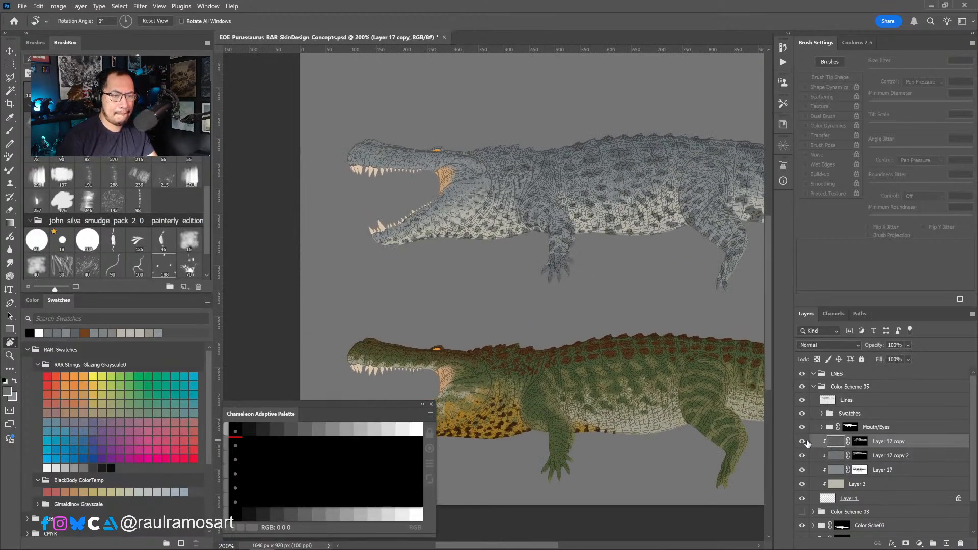
click(836, 484)
click(841, 470)
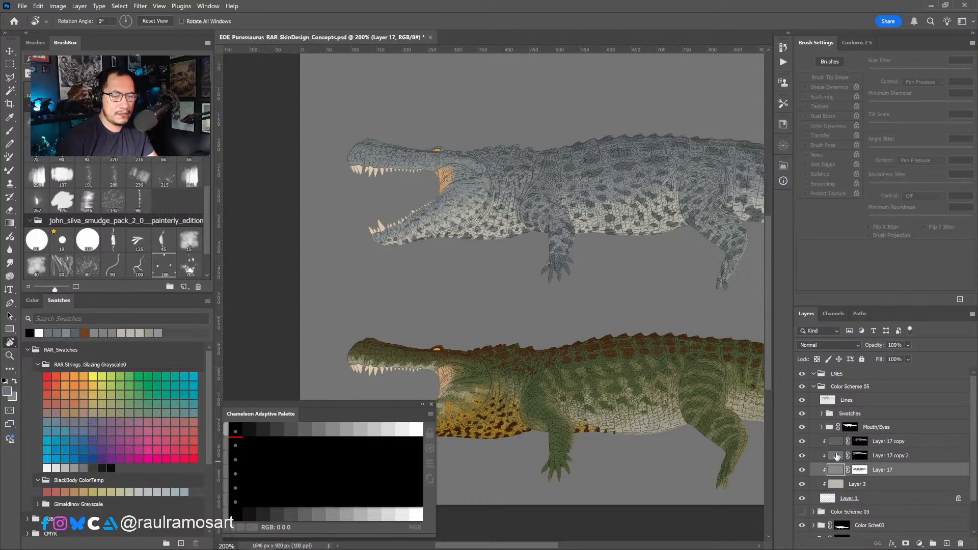
click(849, 456)
click(871, 442)
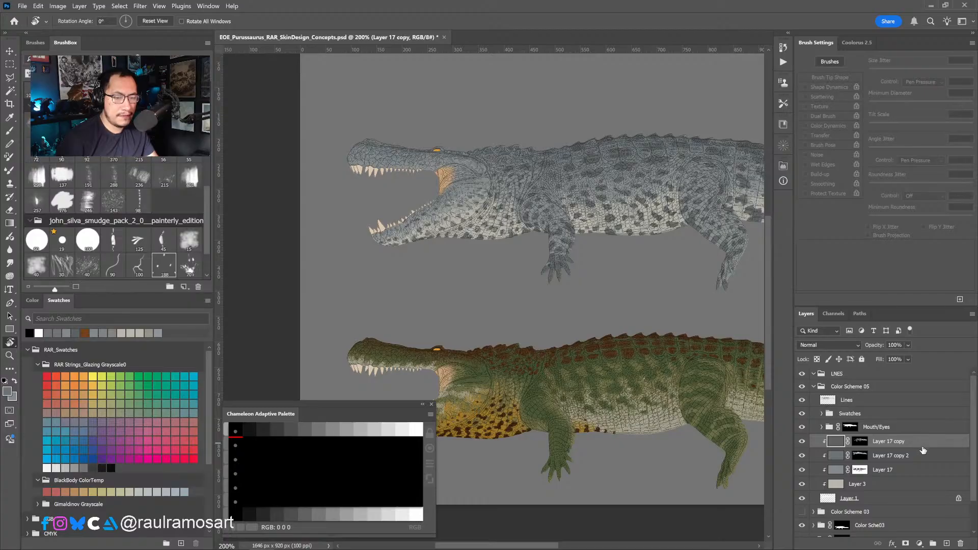
Add a new empty clipped layer directly above Layer 3, beneath Layer 17.
click(917, 488)
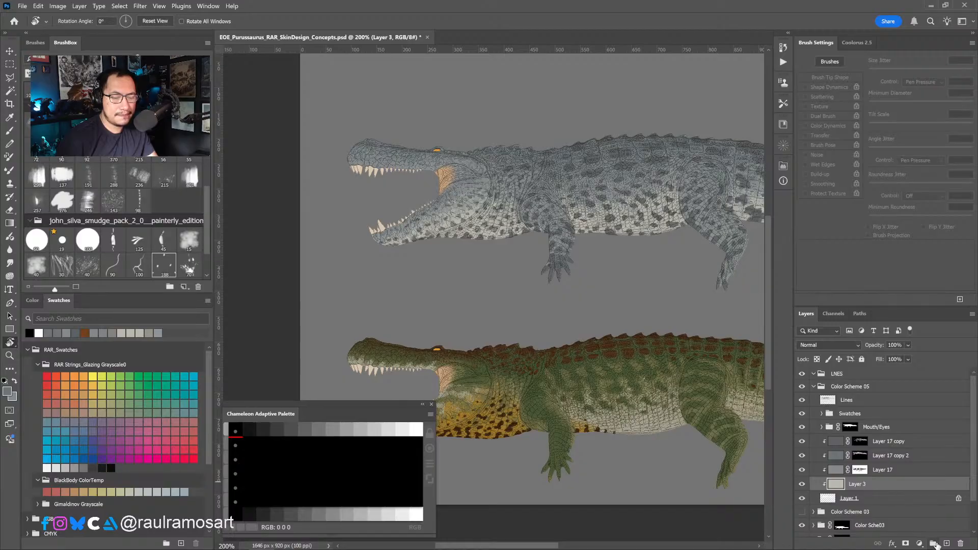
click(947, 544)
mouse_move(613, 334)
mouse_down()
mouse_move(588, 295)
mouse_move(564, 289)
mouse_up()
key(b)
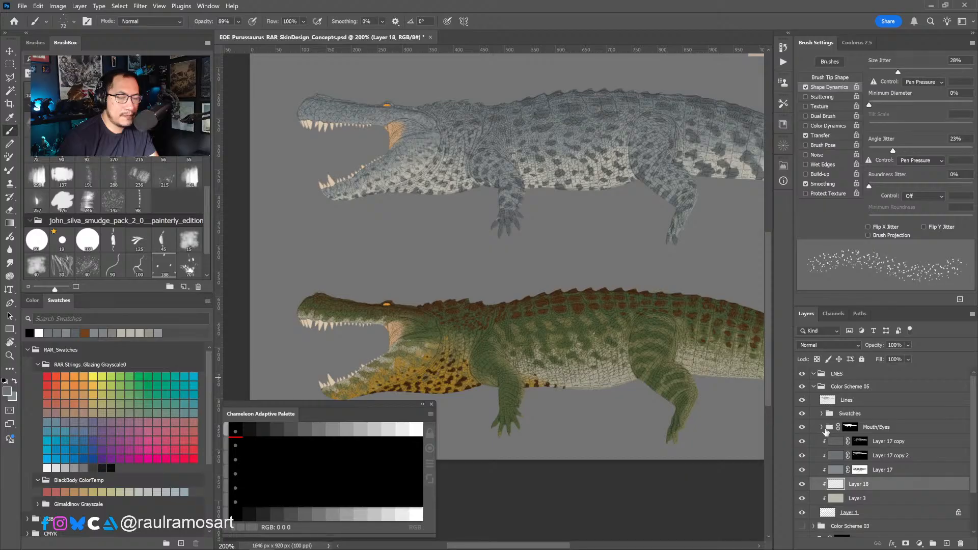
Recolor the mouth lining on Layer 6 of the Mouth/Eyes group with a warm orange, RGB 189, 117, 74.
click(821, 427)
click(873, 475)
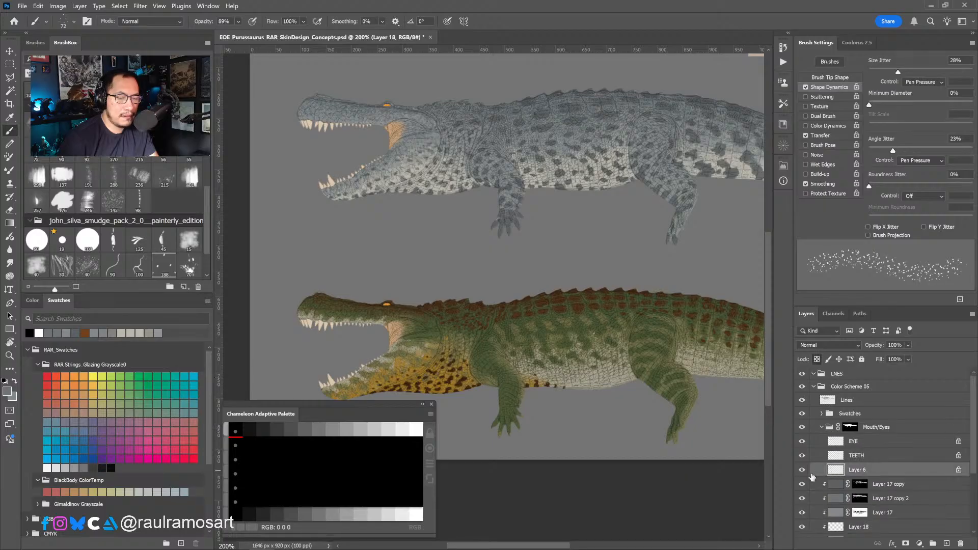
click(803, 471)
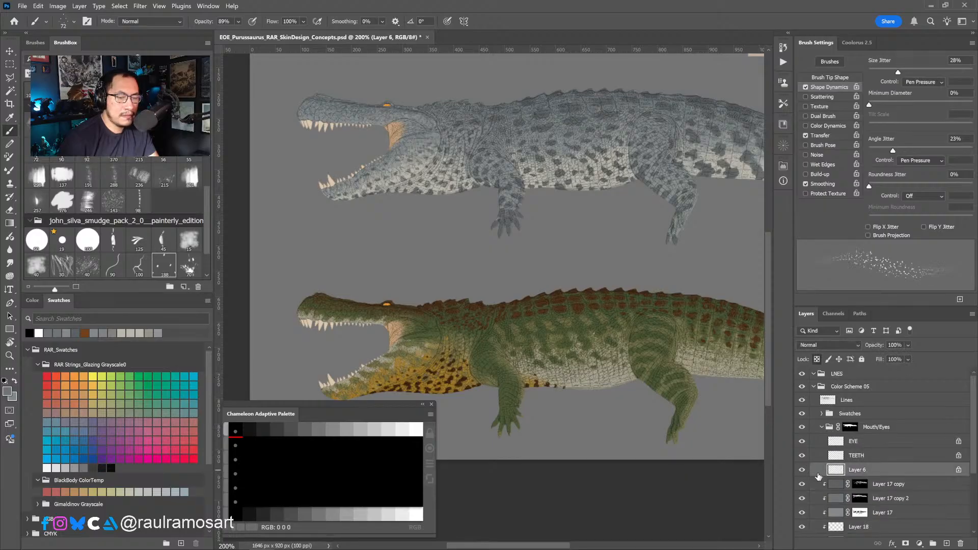
click(67, 334)
click(858, 43)
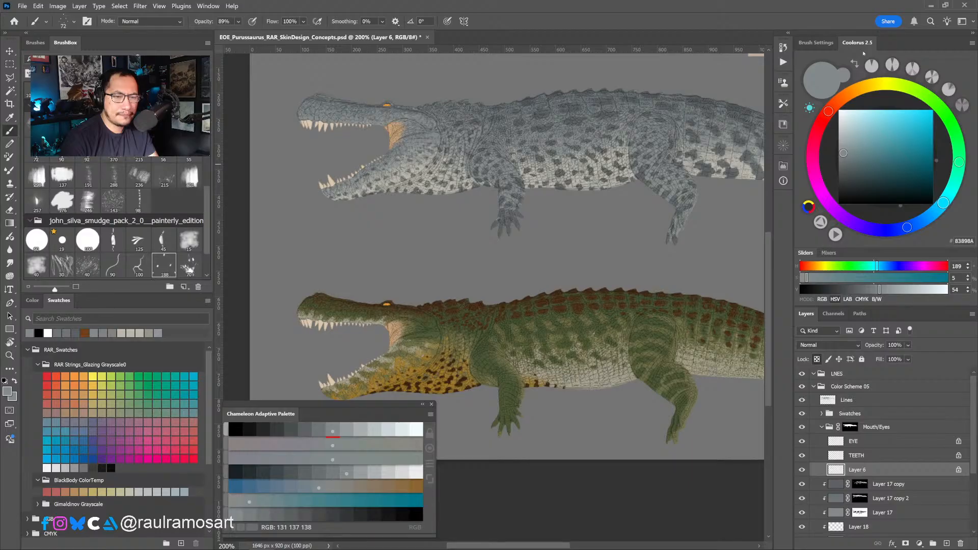
drag(852, 92, 842, 99)
drag(880, 146, 891, 148)
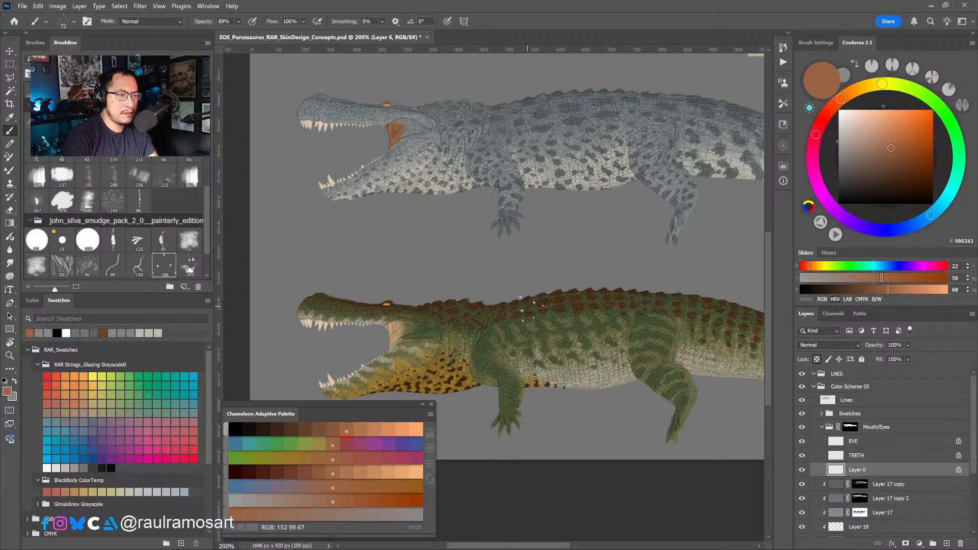
drag(894, 140, 896, 134)
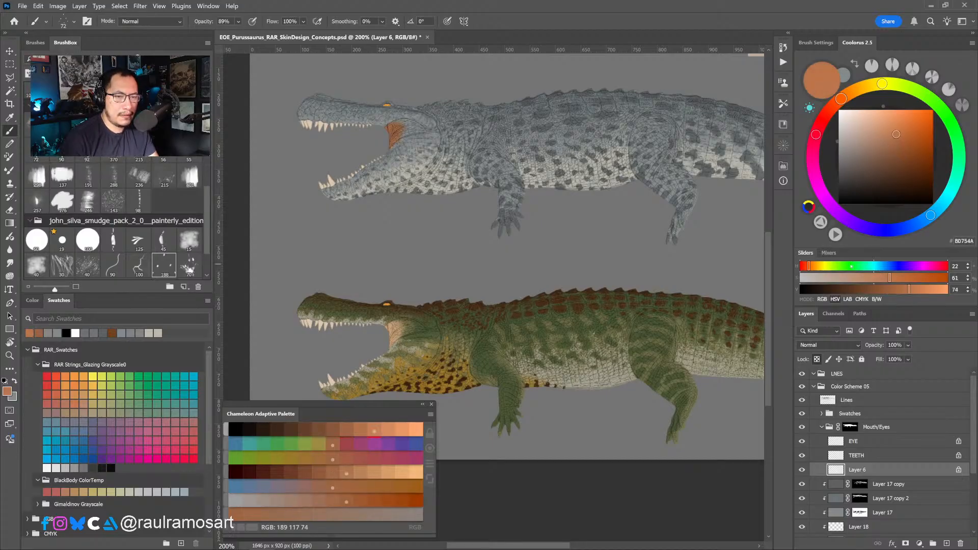
key(alt+BackSpace)
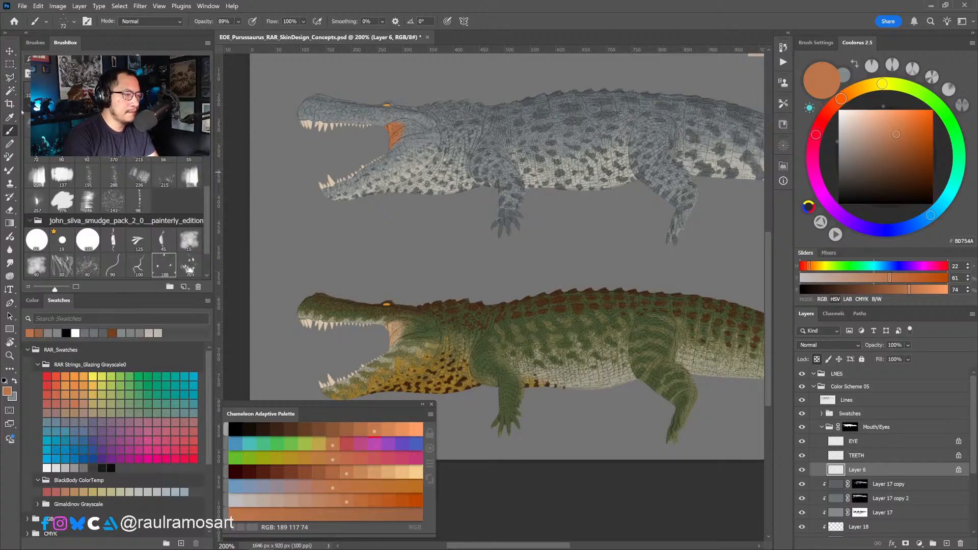
Add a new layer above Layer 6 in the Mouth/Eyes group and clip it to the mouth lining.
click(61, 201)
scroll(408, 147, up, 2)
drag(390, 111, 492, 235)
click(492, 236)
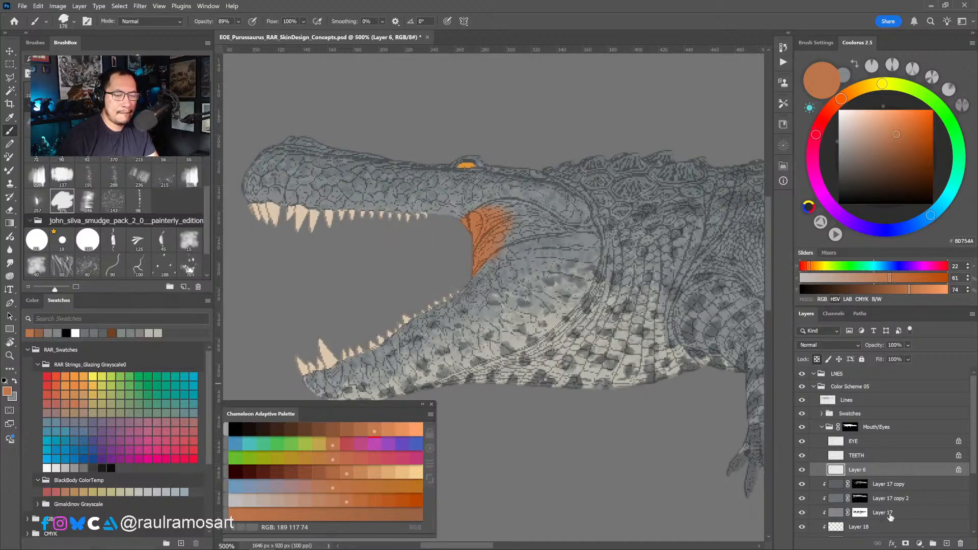
drag(587, 371, 434, 375)
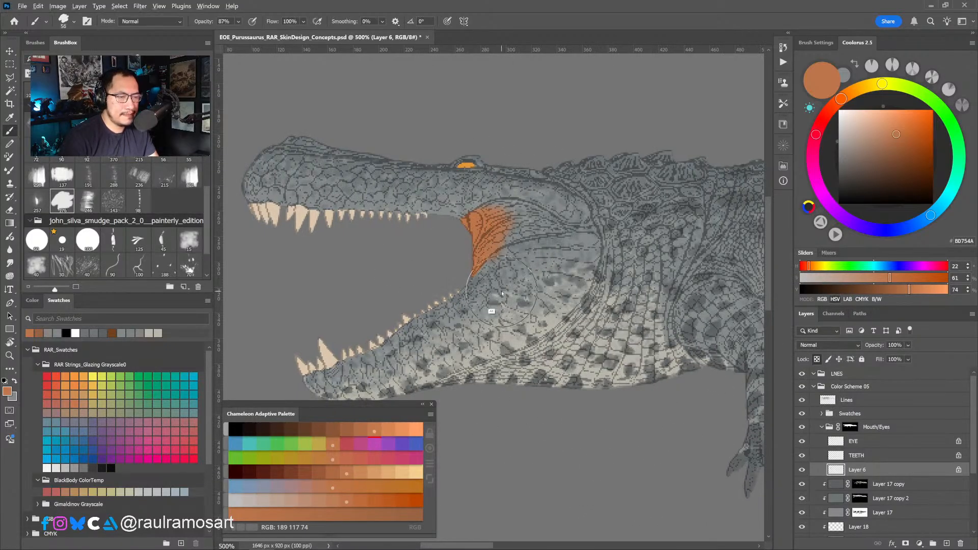
drag(502, 291, 461, 294)
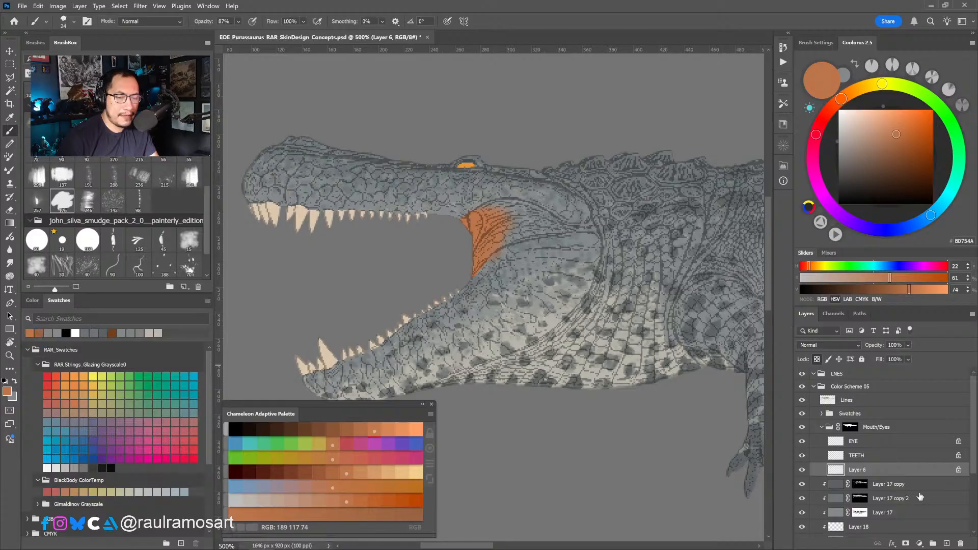
click(947, 543)
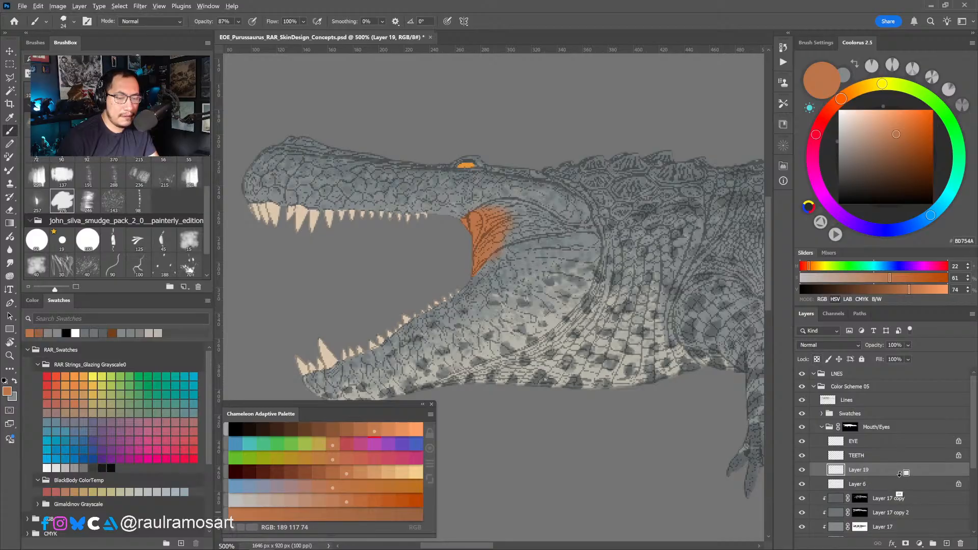
key(ctrl+alt+g)
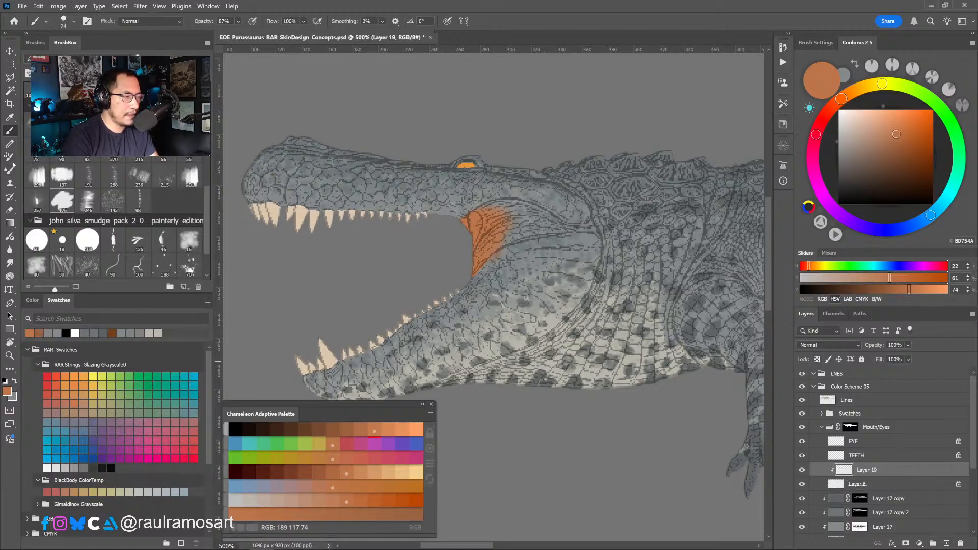
Try a small textured brush on the mouth lining with a dark blue-grey, RGB 59, 74, 83.
click(62, 125)
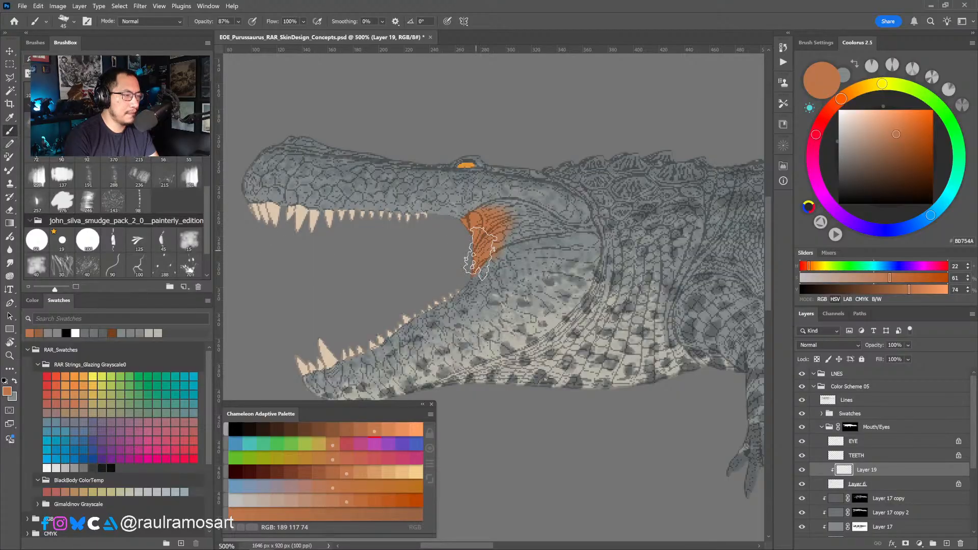
drag(489, 228, 451, 229)
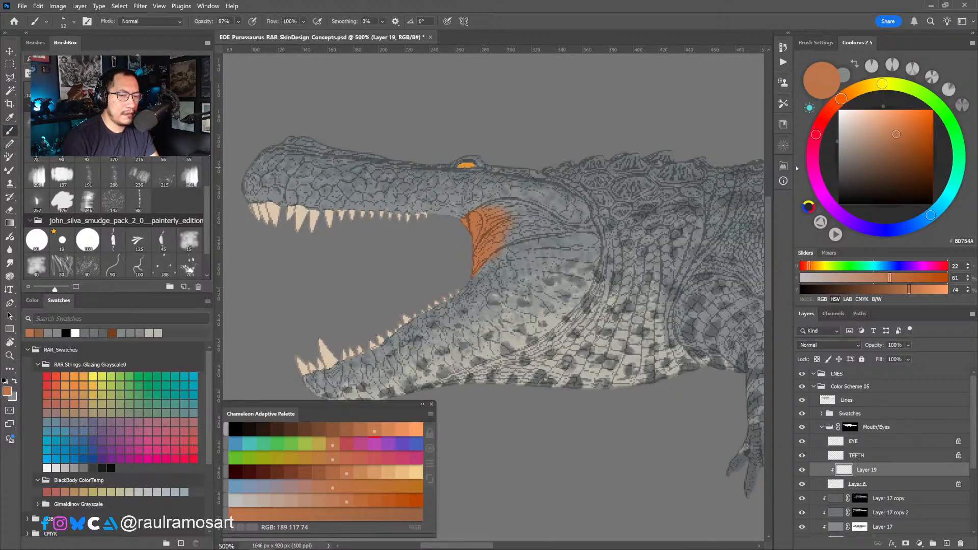
drag(895, 172, 895, 166)
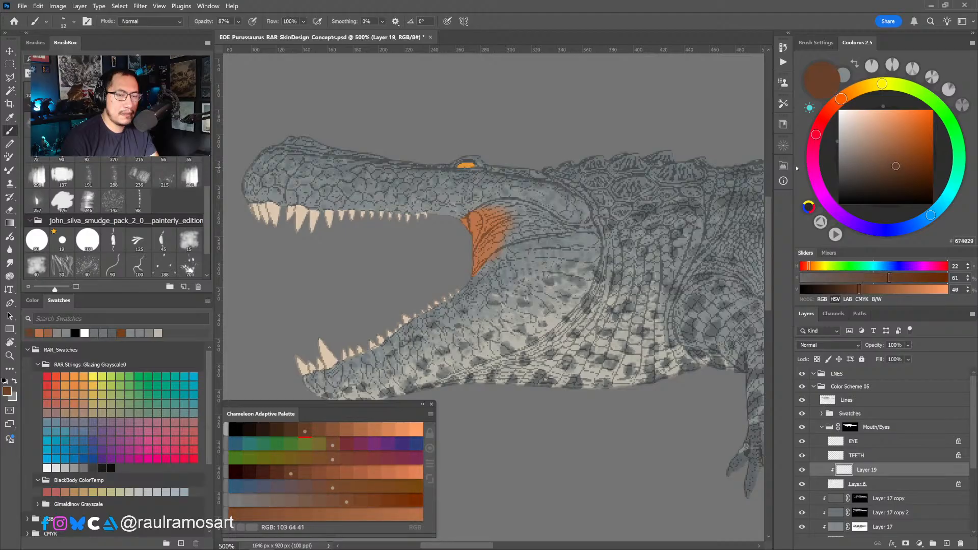
key(x)
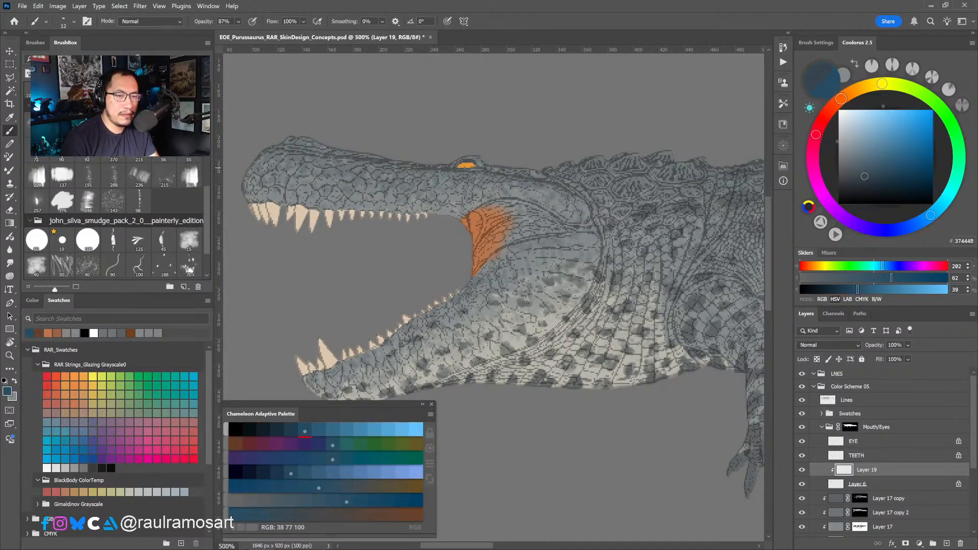
drag(864, 176, 866, 173)
drag(485, 225, 476, 245)
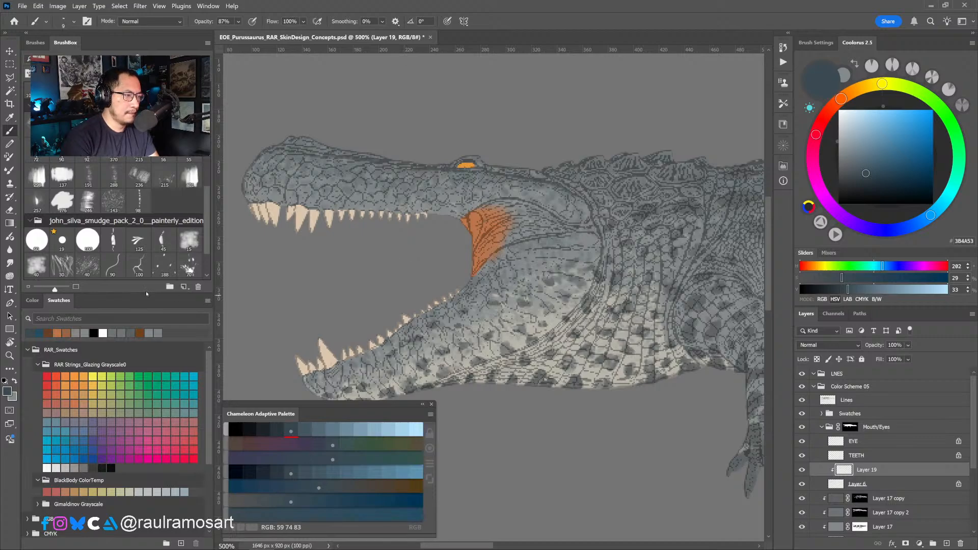
Switch from the textured brush to a small round brush from the brush library.
scroll(117, 219, down, 3)
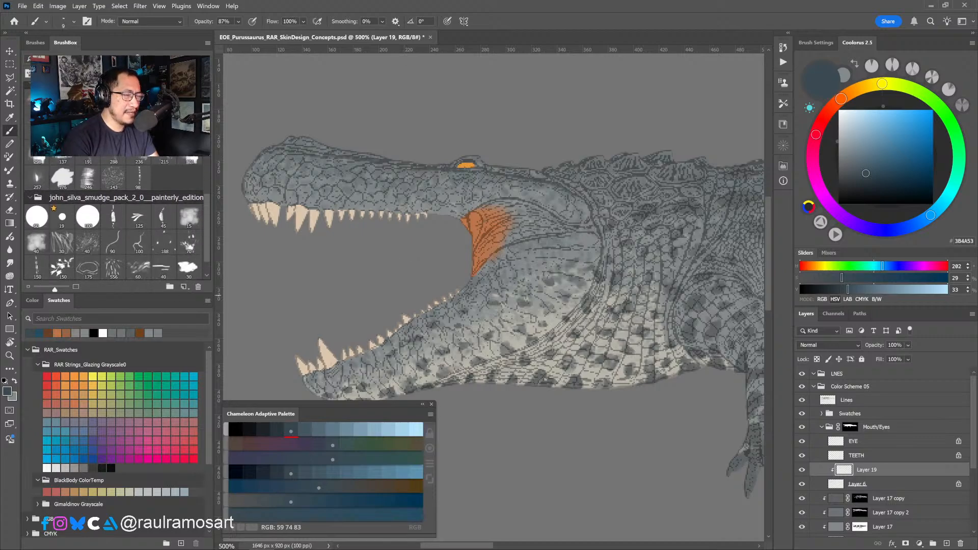
scroll(213, 207, down, 1)
click(163, 218)
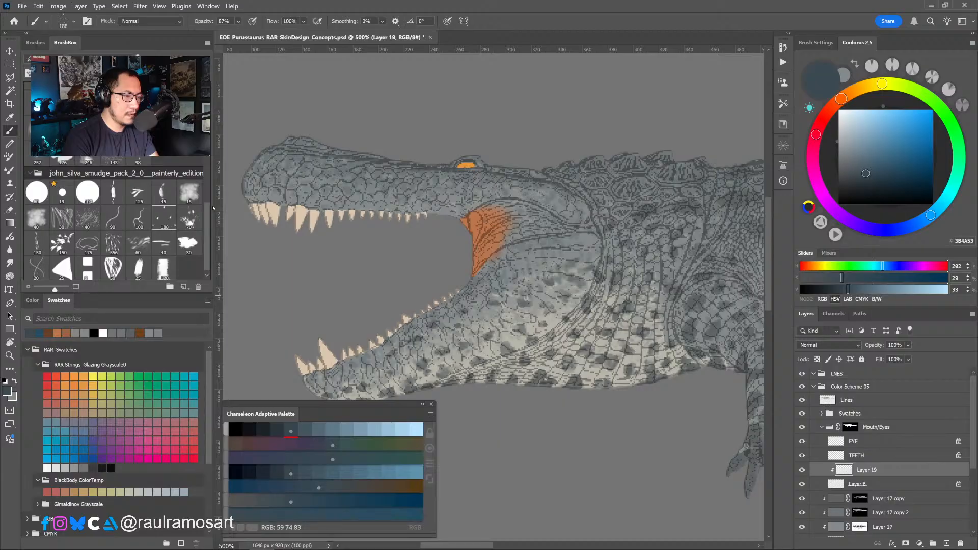
scroll(163, 217, down, 1)
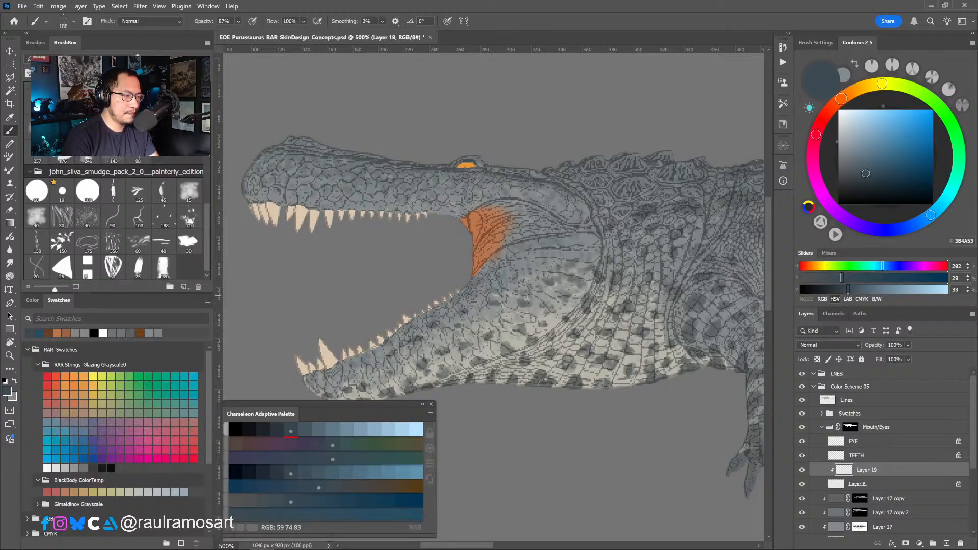
scroll(164, 218, down, 10)
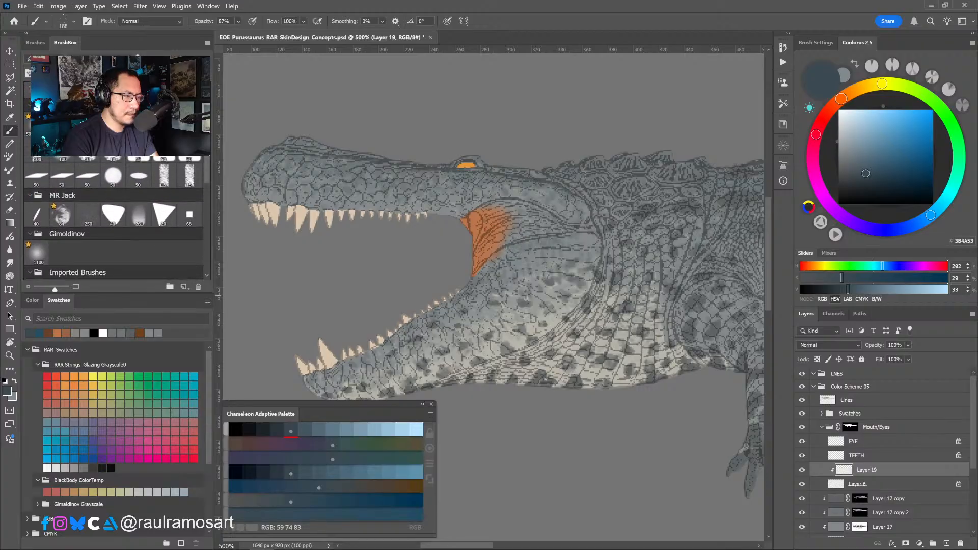
scroll(164, 218, up, 3)
key(bracketright)
key(bracketright)
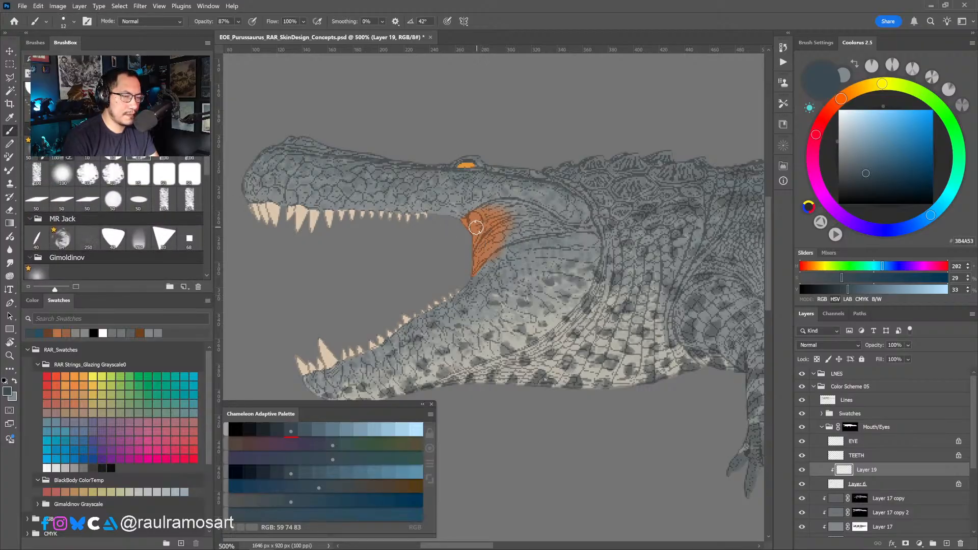
Sample a dark grey, RGB 80, 85, 88, from the body and paint small spots over the orange mouth lining on Layer 19.
click(475, 225)
key(ctrl+z)
alt+click(754, 169)
key(bracketleft)
key(bracketleft)
drag(480, 223, 476, 237)
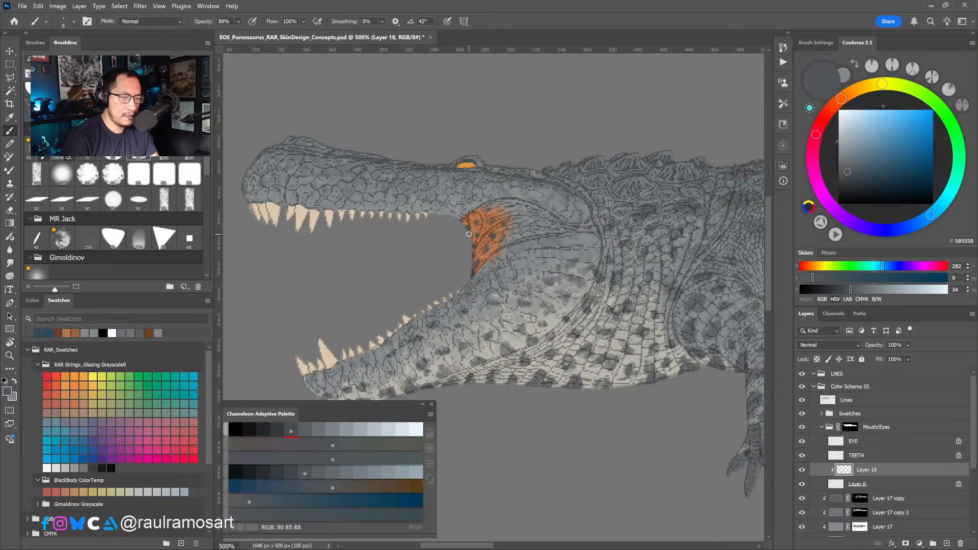
Select Layer 6 and sample the mouth lining's orange, RGB 189, 117, 74, as the brush colour.
scroll(476, 252, down, 3)
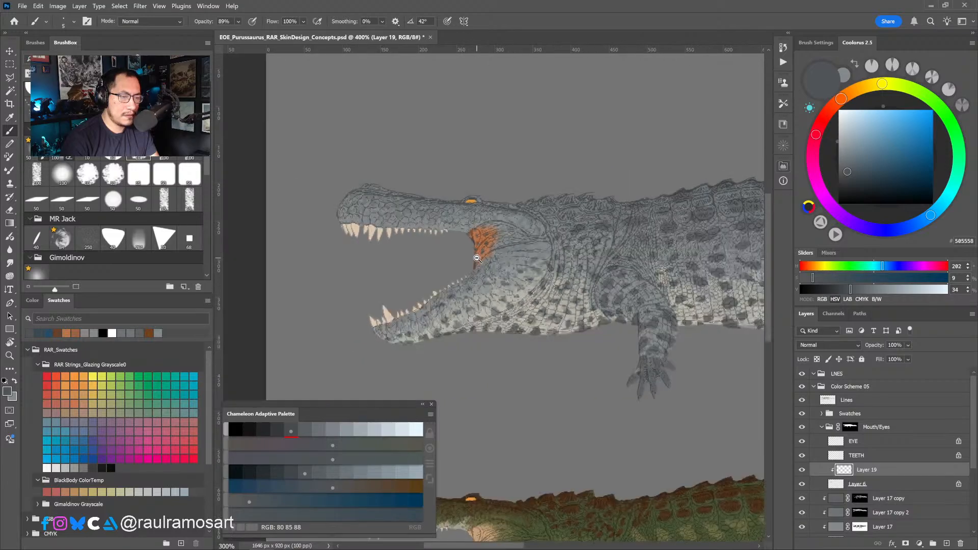
click(902, 484)
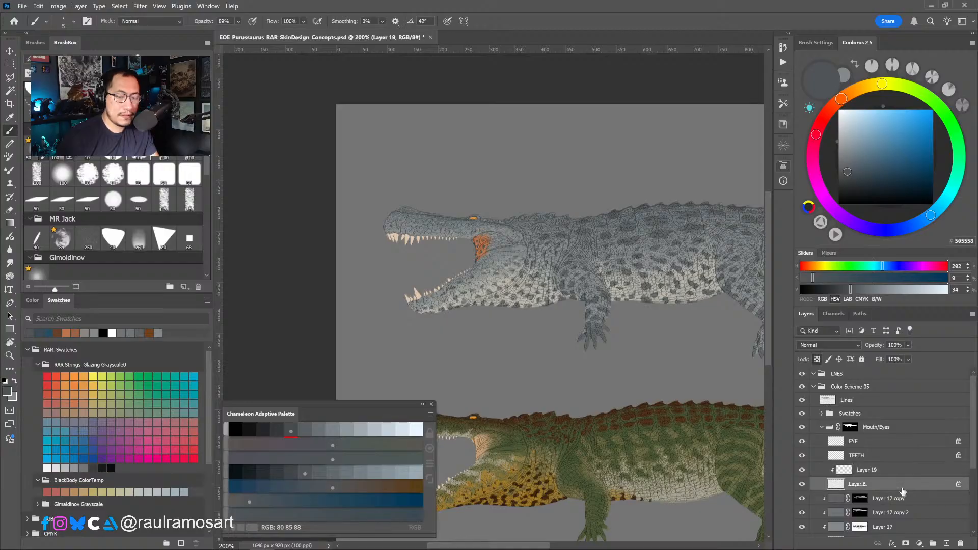
scroll(454, 255, up, 2)
key(r)
mouse_move(524, 396)
mouse_down()
mouse_move(597, 312)
mouse_move(586, 306)
mouse_up()
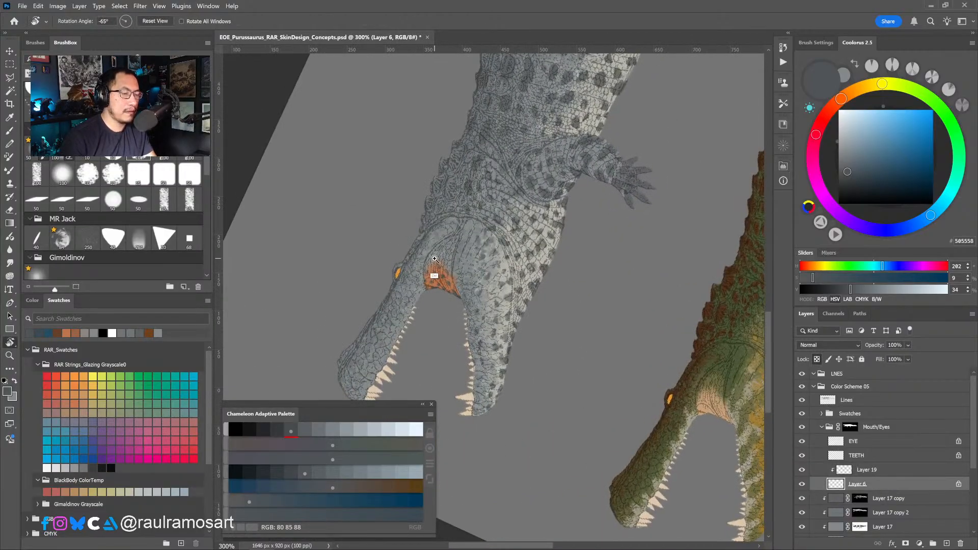
scroll(448, 275, up, 1)
key(b)
alt+click(446, 274)
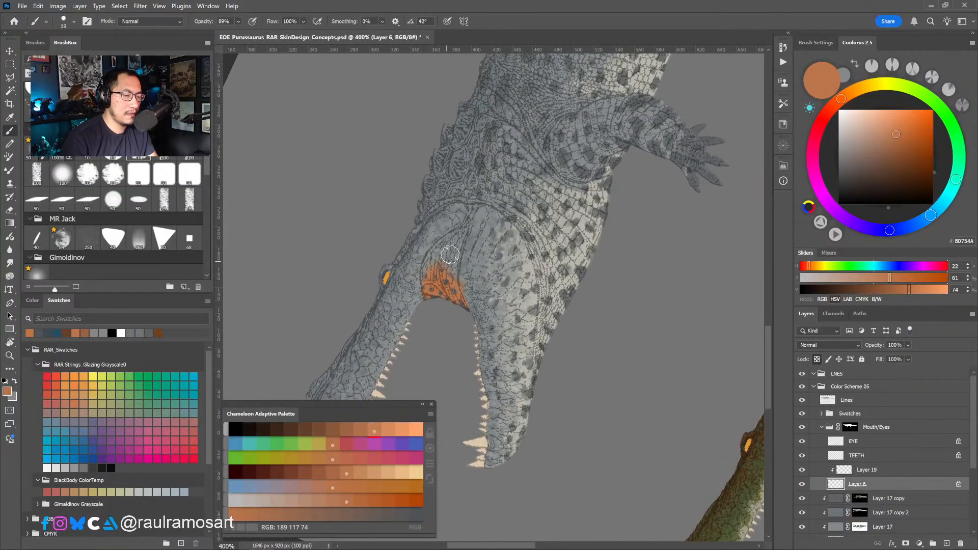
Unlock Layer 6's transparent pixels and extend the orange mouth lining deeper into the jaw corner with a larger brush.
alt+click(454, 287)
click(818, 359)
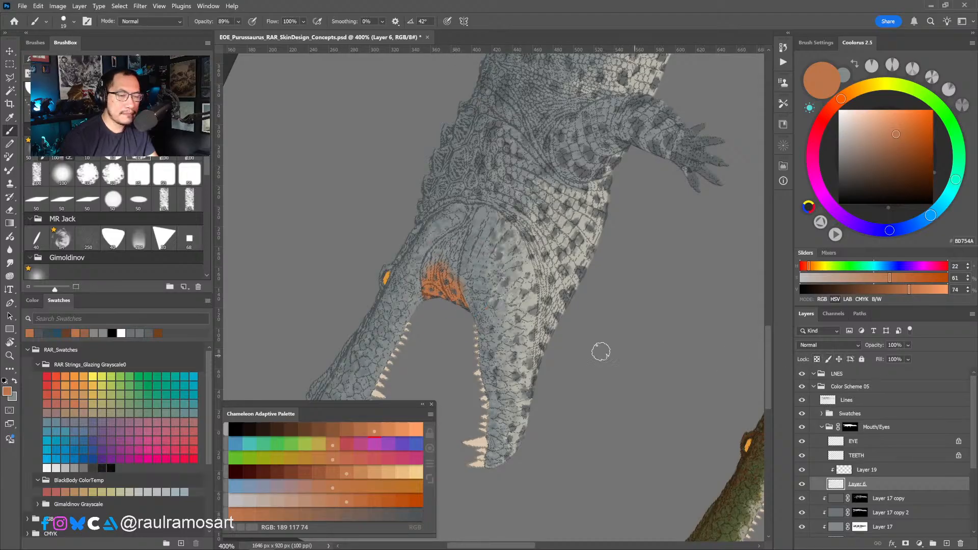
alt+click(452, 285)
mouse_move(451, 278)
mouse_down()
mouse_move(453, 251)
mouse_move(426, 277)
mouse_move(432, 257)
mouse_move(452, 247)
mouse_move(453, 277)
mouse_move(442, 284)
mouse_move(426, 268)
mouse_move(414, 324)
mouse_move(473, 248)
mouse_up()
key(bracketright)
key(bracketright)
mouse_move(473, 208)
mouse_down()
mouse_move(465, 233)
mouse_move(473, 196)
mouse_move(492, 216)
mouse_move(515, 214)
mouse_move(521, 235)
mouse_move(507, 171)
mouse_up()
scroll(488, 221, down, 6)
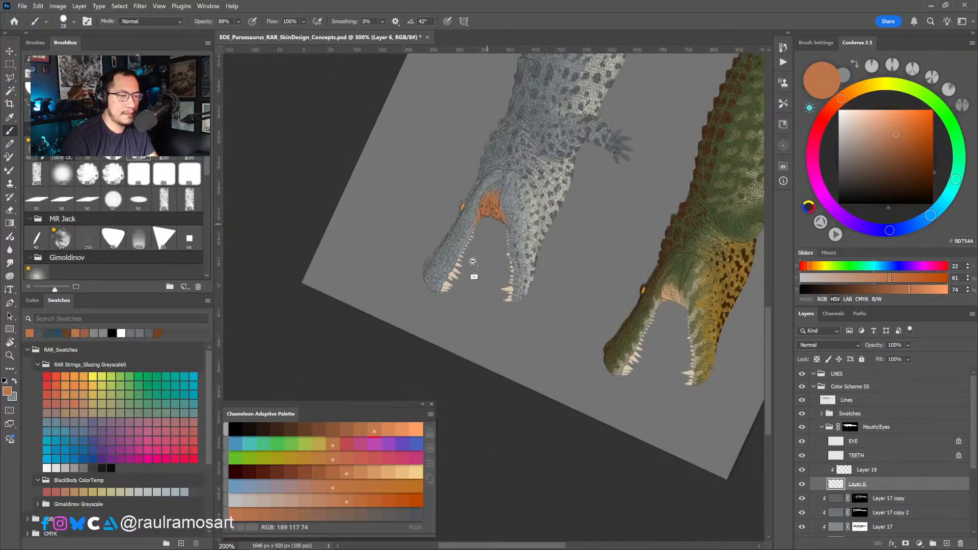
Darken the mouth spots on Layer 19 with a Hue/Saturation adjustment, Lightness -22.
key(r)
drag(636, 393, 522, 318)
ctrl+click(522, 318)
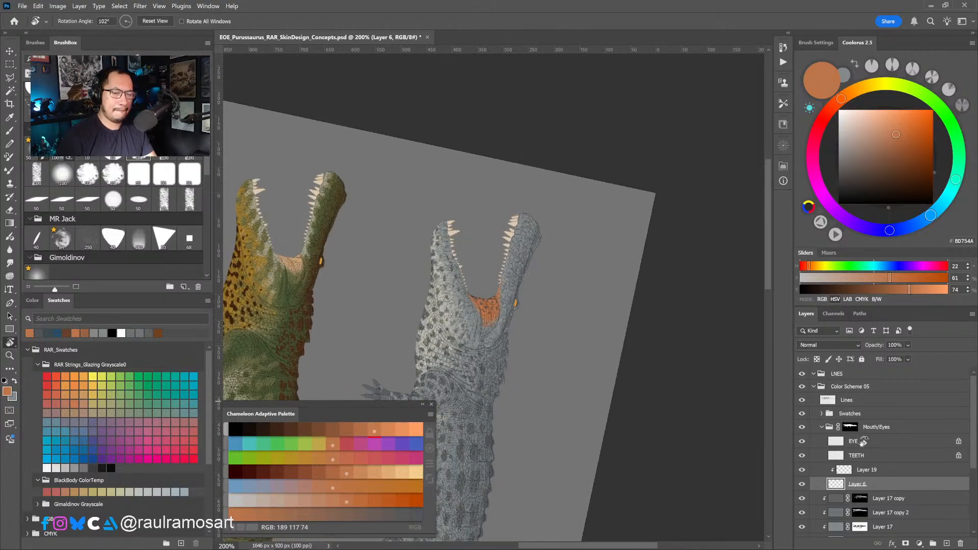
key(alt+bracketright)
key(ctrl+u)
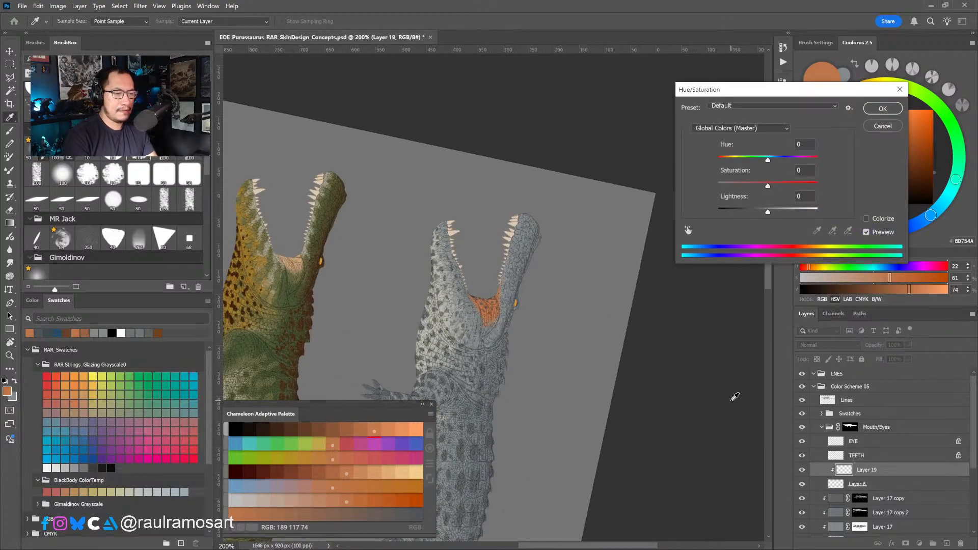
mouse_move(768, 212)
mouse_down()
mouse_move(748, 212)
mouse_move(757, 212)
mouse_up()
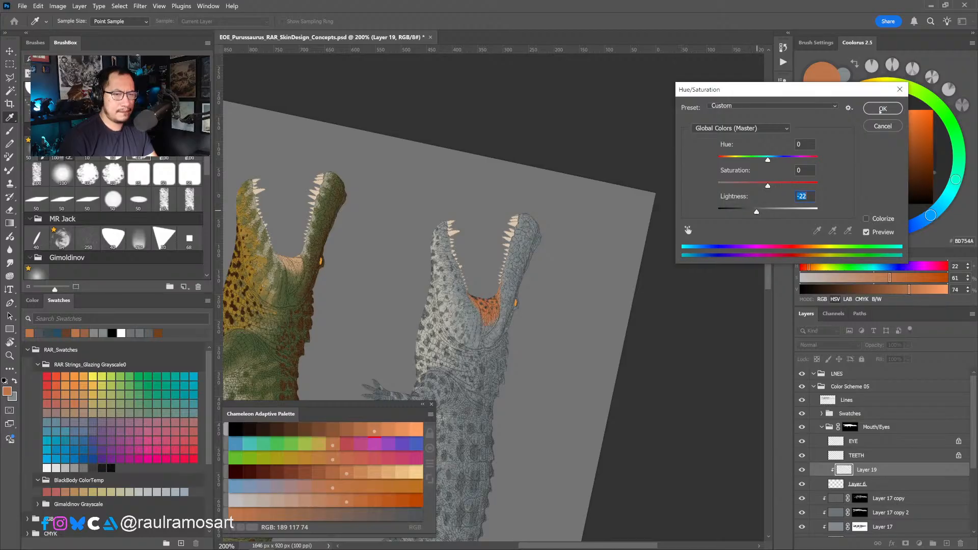
click(882, 110)
Return the canvas to 0° rotation, select Layer 6 and choose a redder orange, RGB 181, 99, 64, for the mouth lining.
key(r)
key(ctrl+minus)
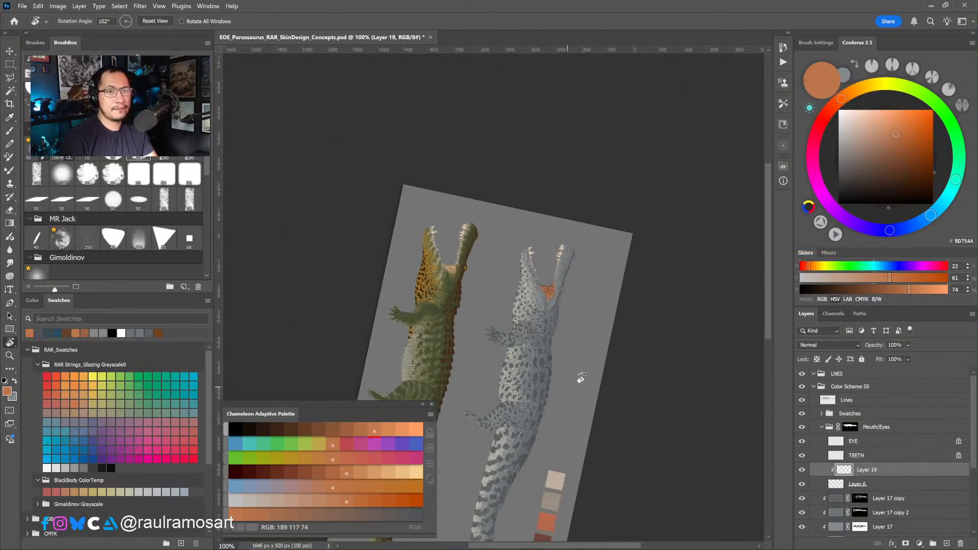
drag(581, 378, 629, 260)
ctrl+click(597, 276)
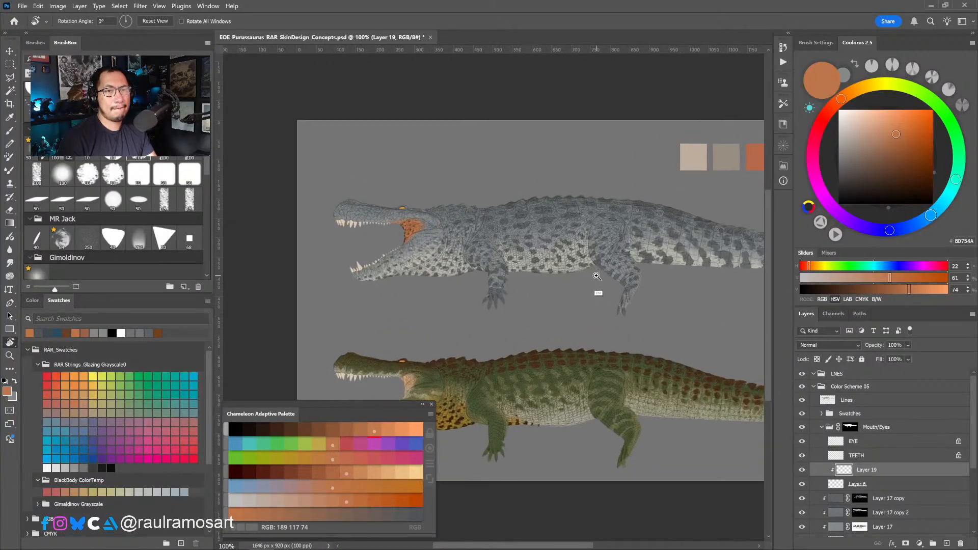
drag(604, 296, 640, 286)
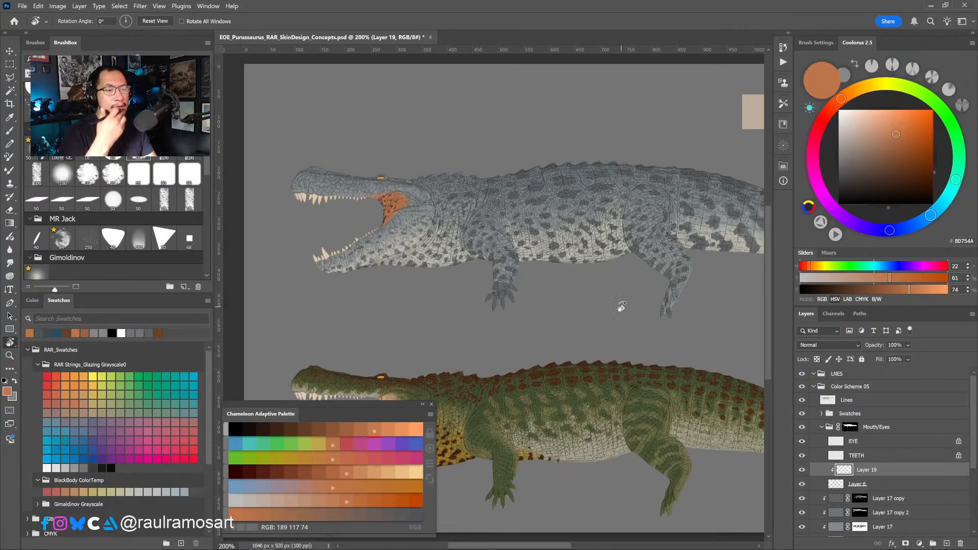
click(858, 485)
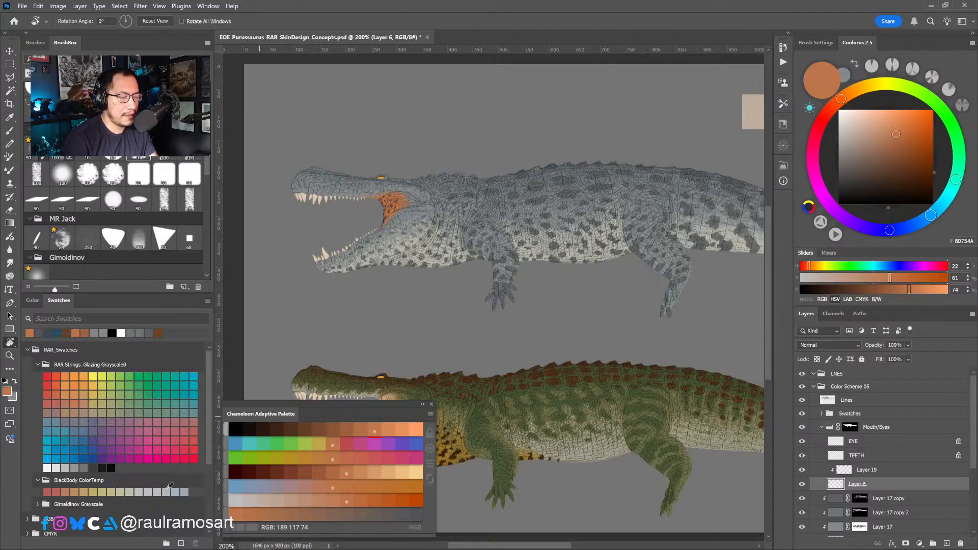
click(131, 333)
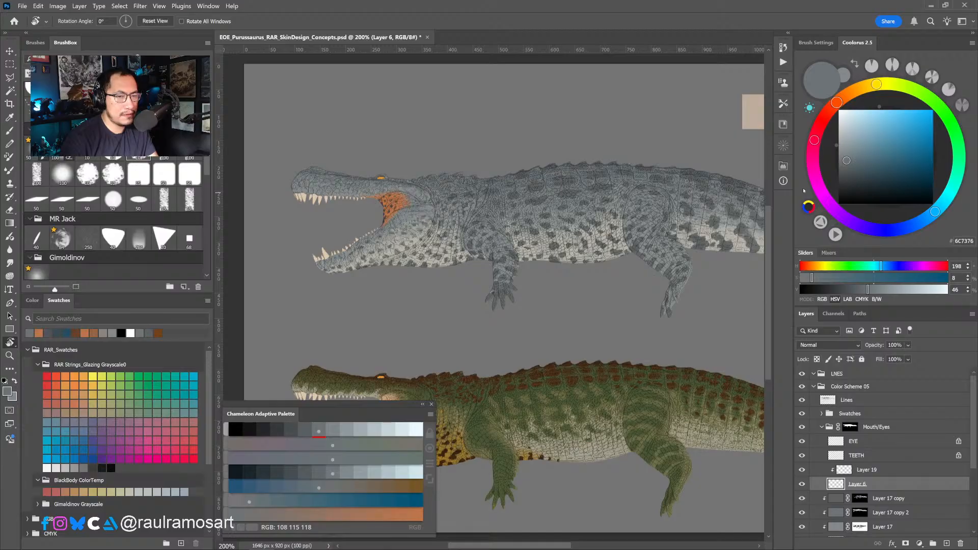
click(836, 103)
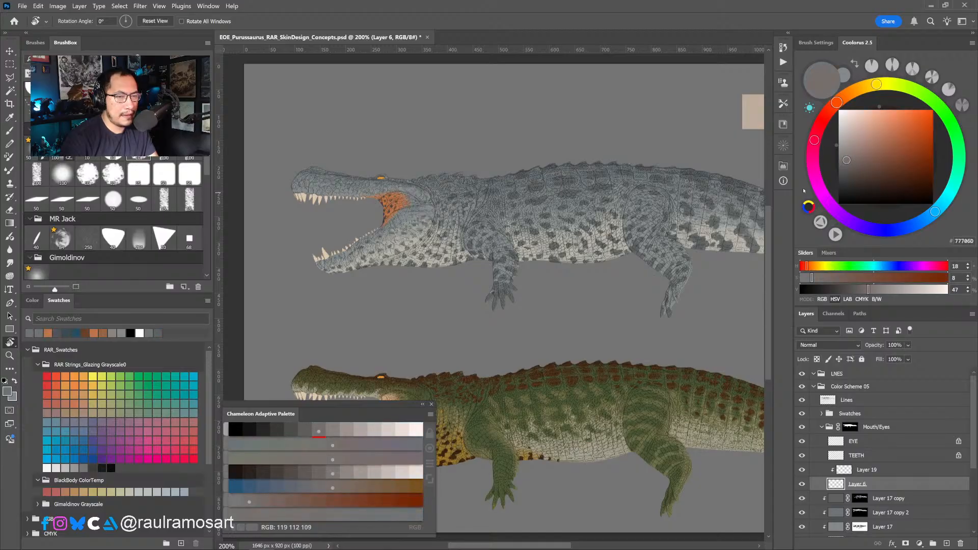
click(907, 153)
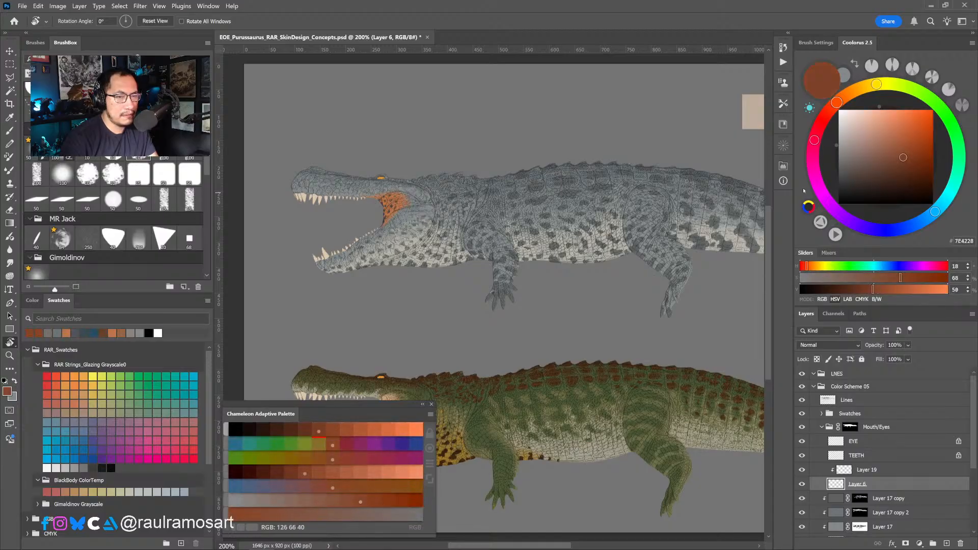
click(902, 142)
click(906, 136)
click(906, 154)
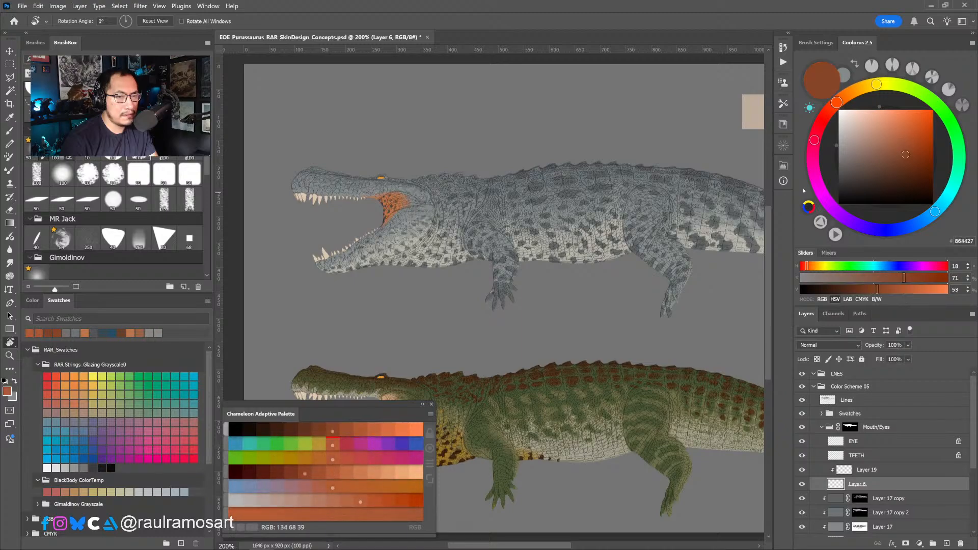
click(913, 143)
click(900, 138)
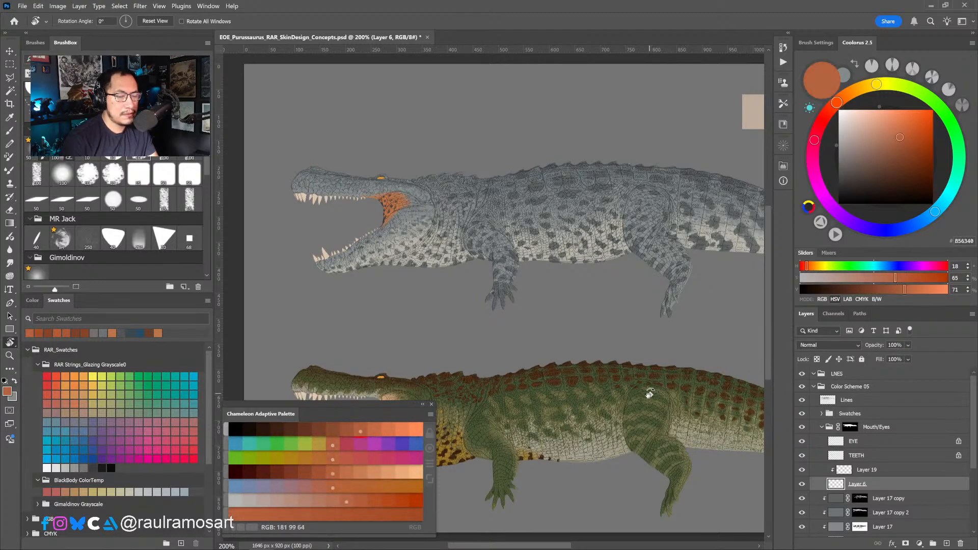
Lock Layer 6's transparent pixels and recolour the mouth lining with the redder orange.
click(816, 359)
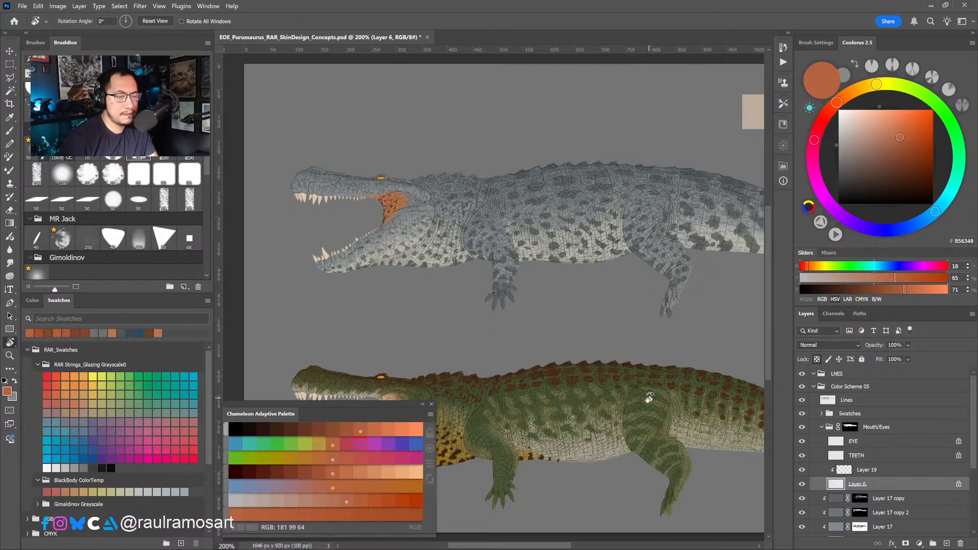
ctrl+alt+click(464, 302)
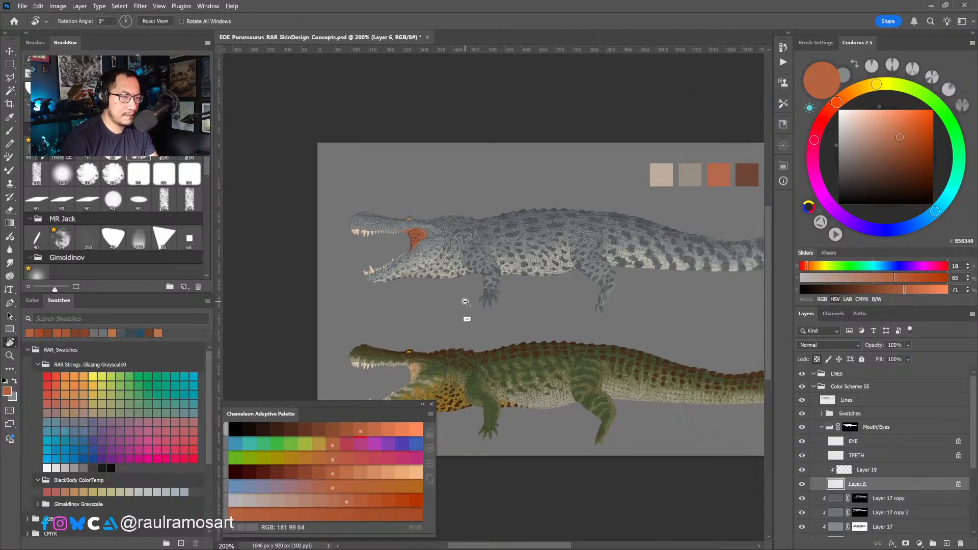
ctrl+alt+click(464, 301)
ctrl+click(432, 247)
ctrl+click(454, 263)
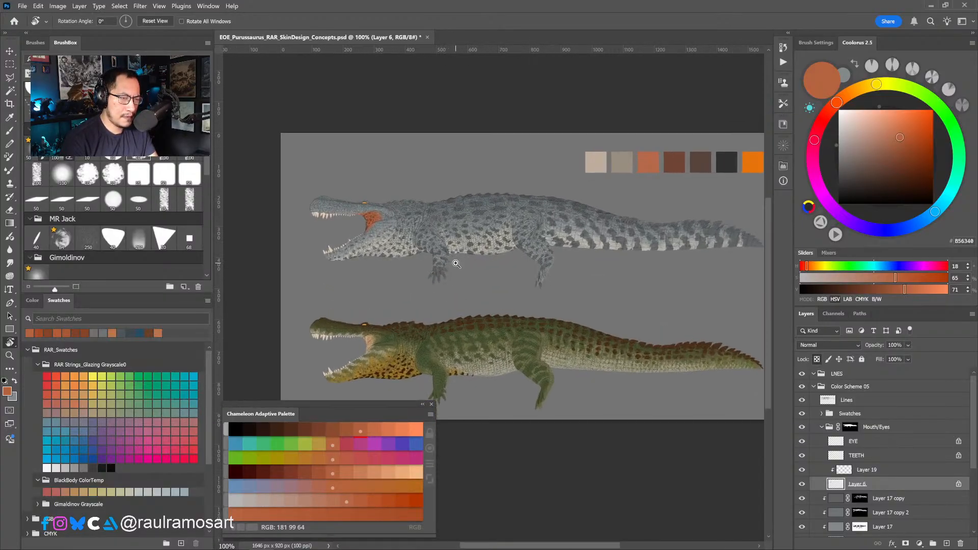
drag(464, 265, 535, 286)
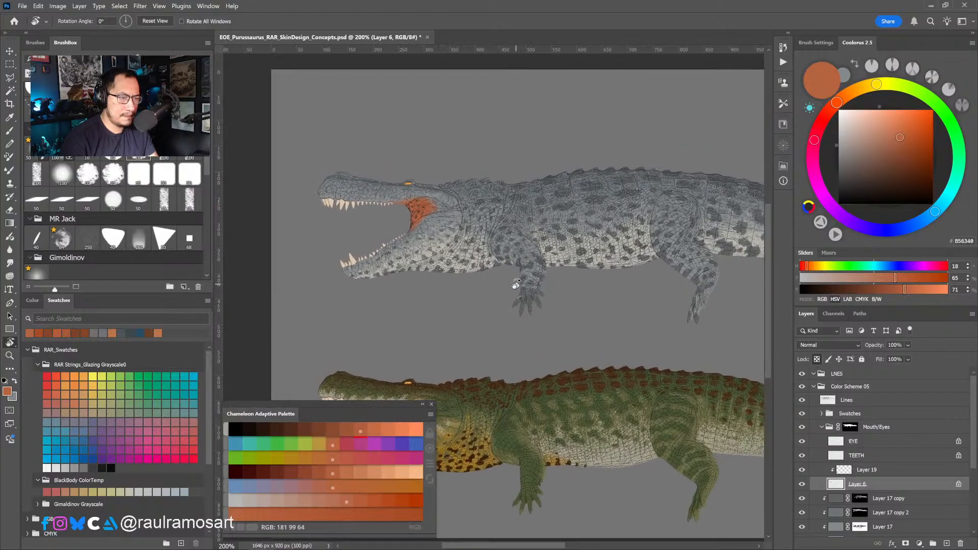
Collapse the Mouth/Eyes group and toggle the visibility of Layer 17 copy and the Lines layer to examine the skin pattern.
scroll(974, 436, down, 4)
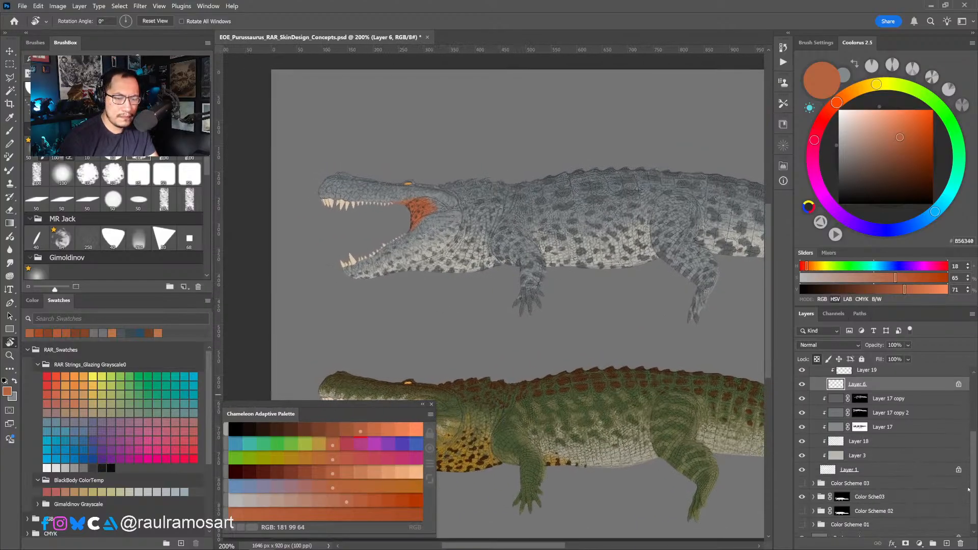
click(821, 370)
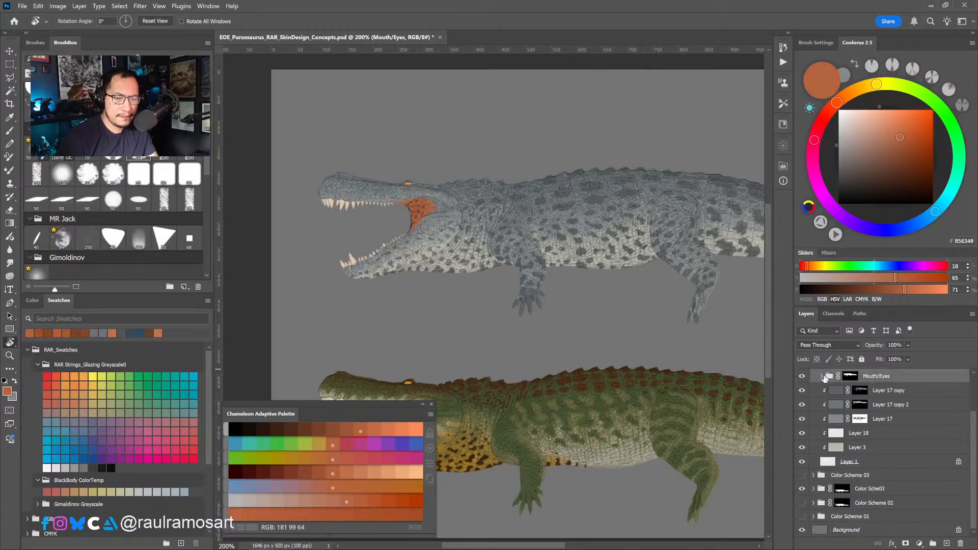
click(907, 392)
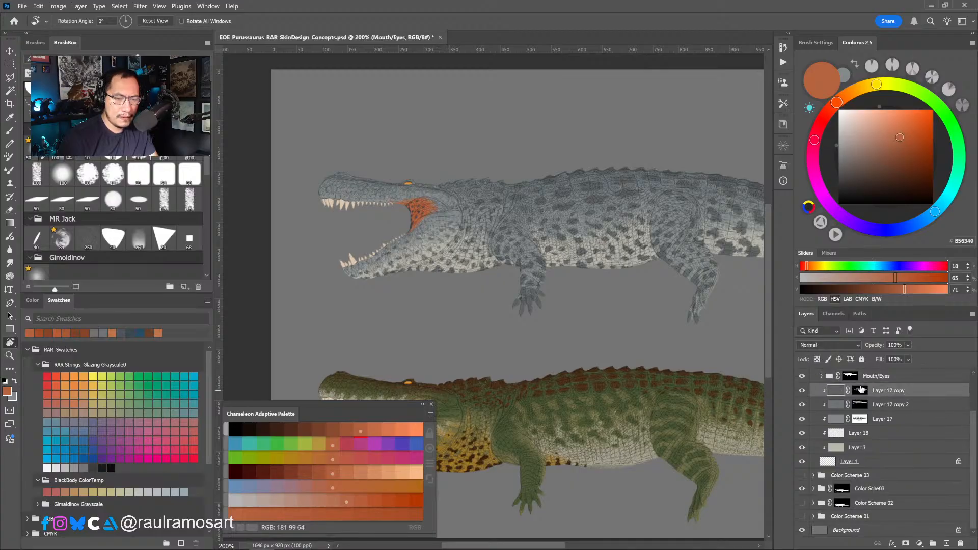
click(802, 390)
click(803, 390)
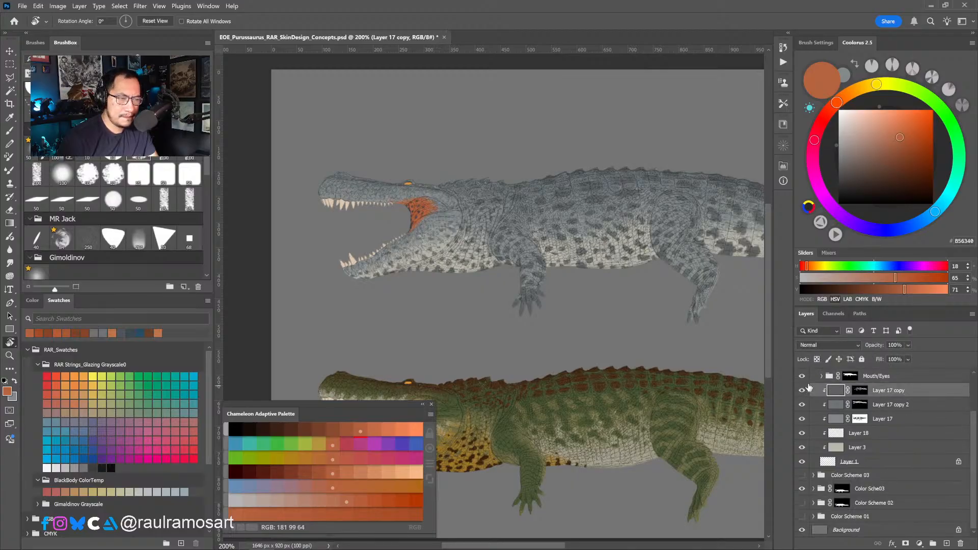
click(803, 390)
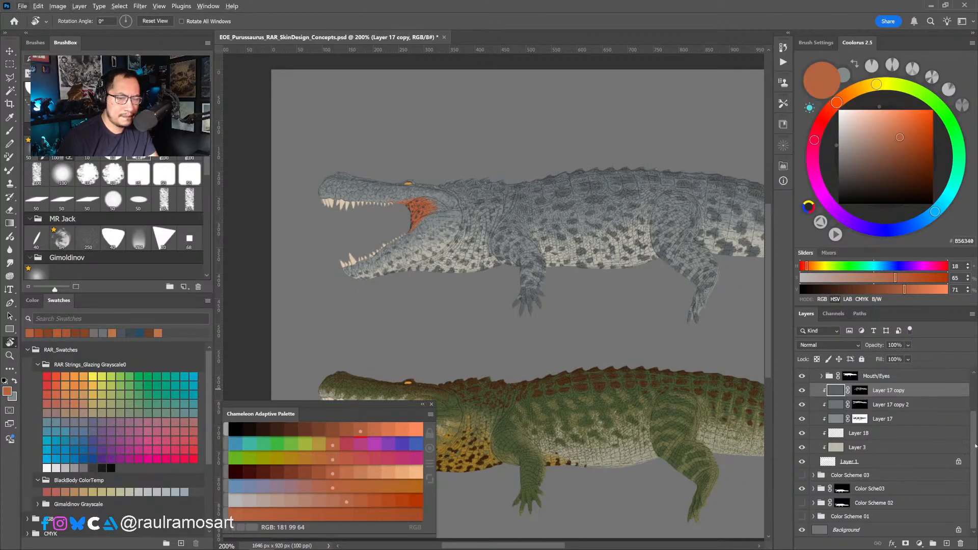
scroll(975, 446, up, 3)
click(803, 401)
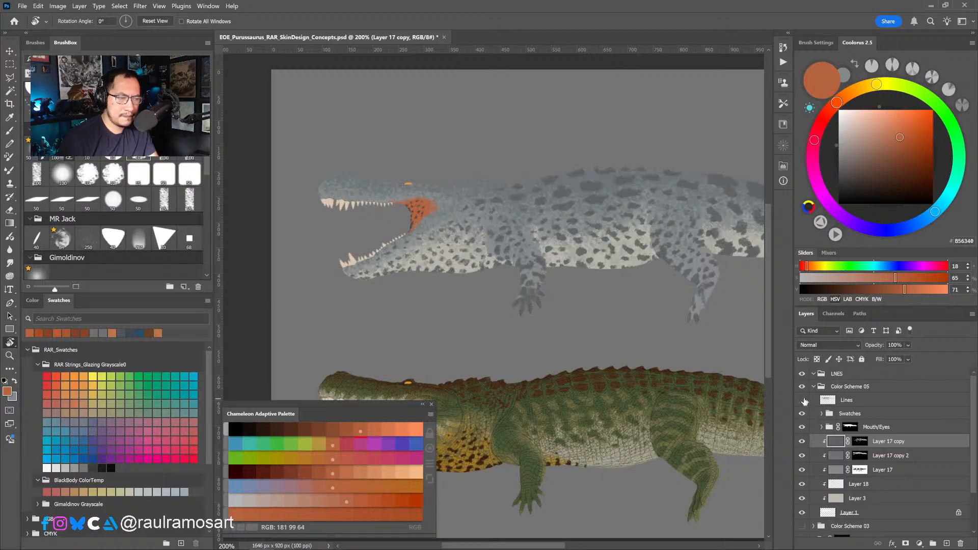
click(803, 400)
Activate the Layer 17 copy mask and paint it white over the upper snout to reveal the darker skin markings.
click(860, 441)
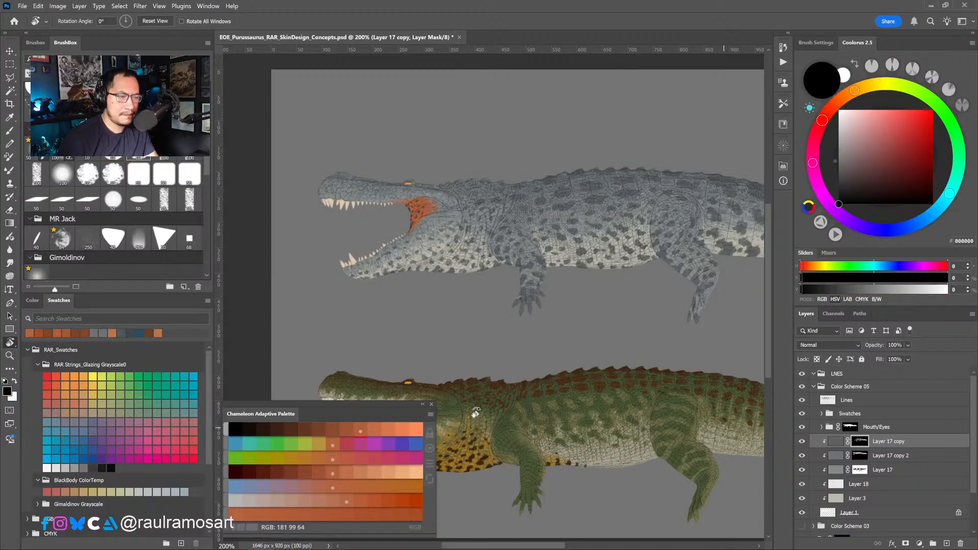
mouse_move(560, 306)
mouse_down()
mouse_move(515, 352)
mouse_move(502, 350)
mouse_up()
key(b)
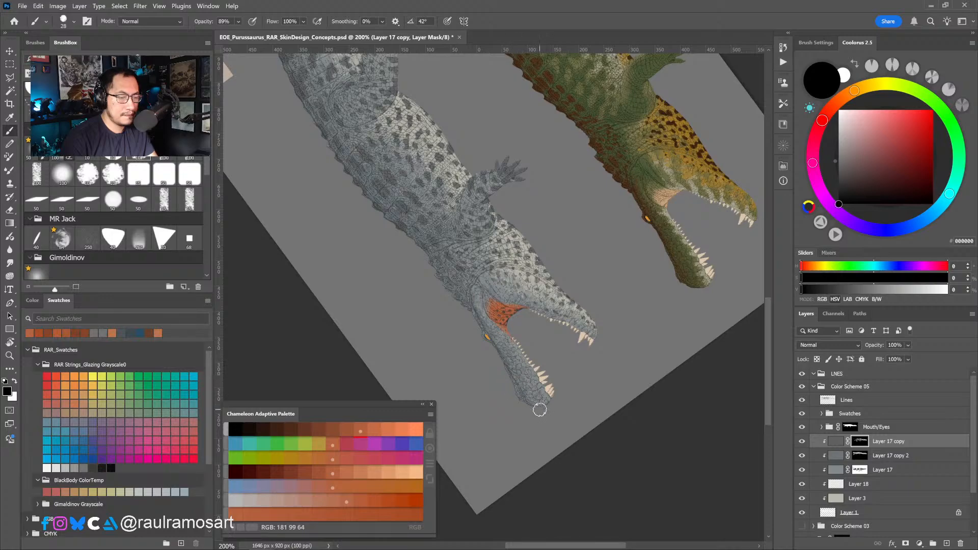
key(x)
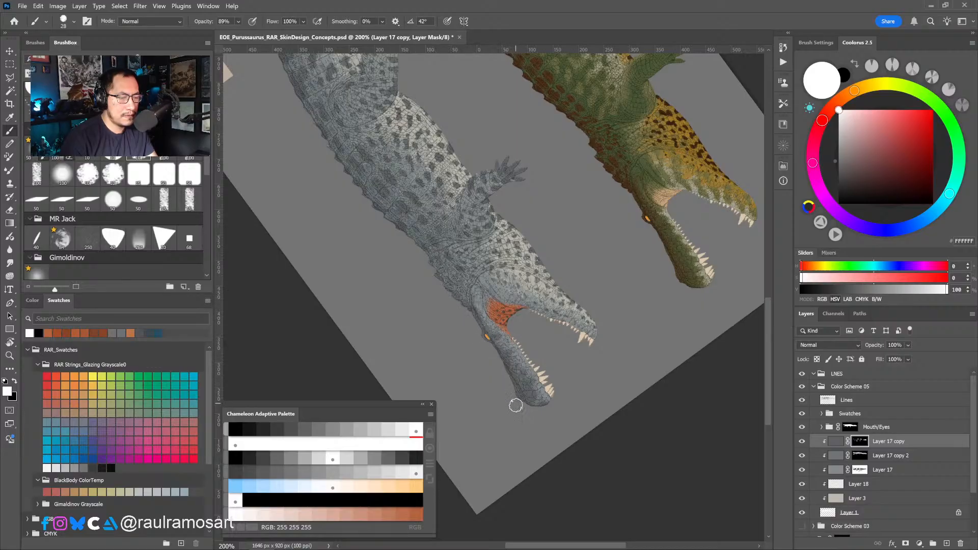
Reduce the brush size to 11 px, return the canvas to 0° rotation and frame the grey Purussaurus's head.
alt+click(518, 427)
ctrl+click(511, 394)
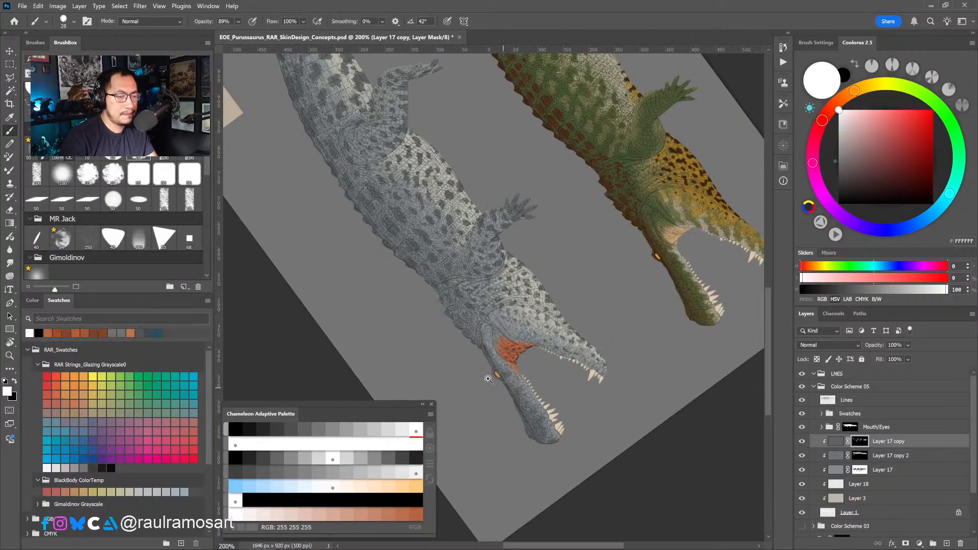
alt+right_click(503, 386)
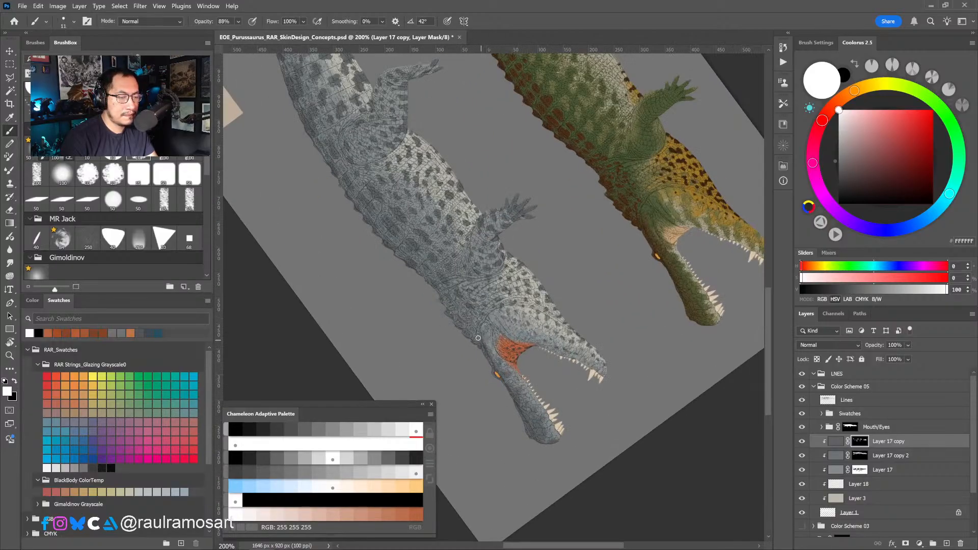
drag(448, 322, 491, 345)
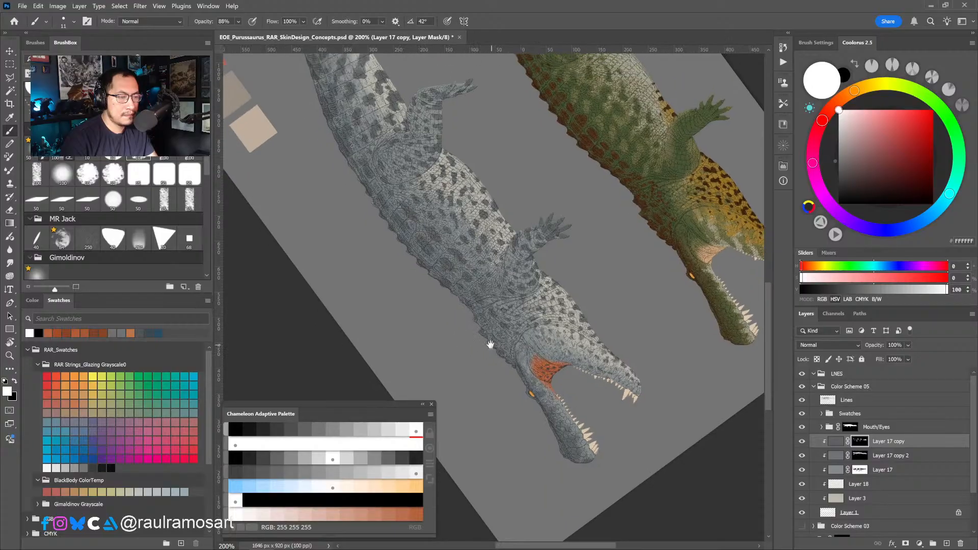
key(ctrl+minus)
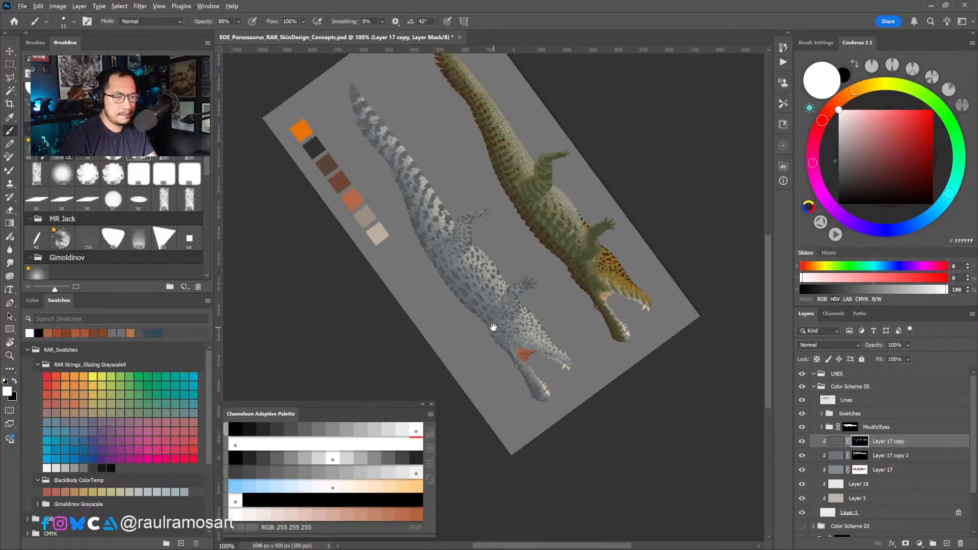
key(r)
drag(637, 423, 423, 387)
drag(574, 366, 529, 362)
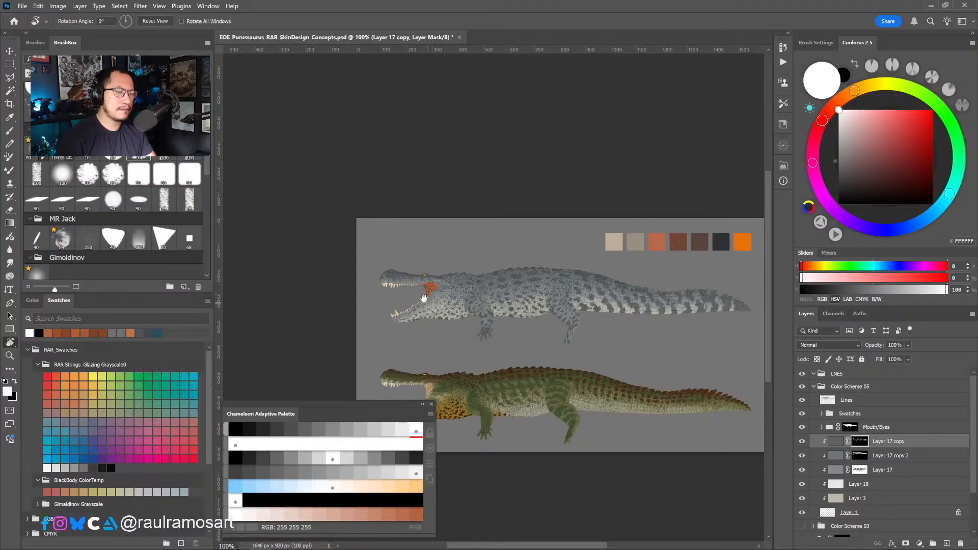
ctrl+click(434, 293)
ctrl+click(435, 293)
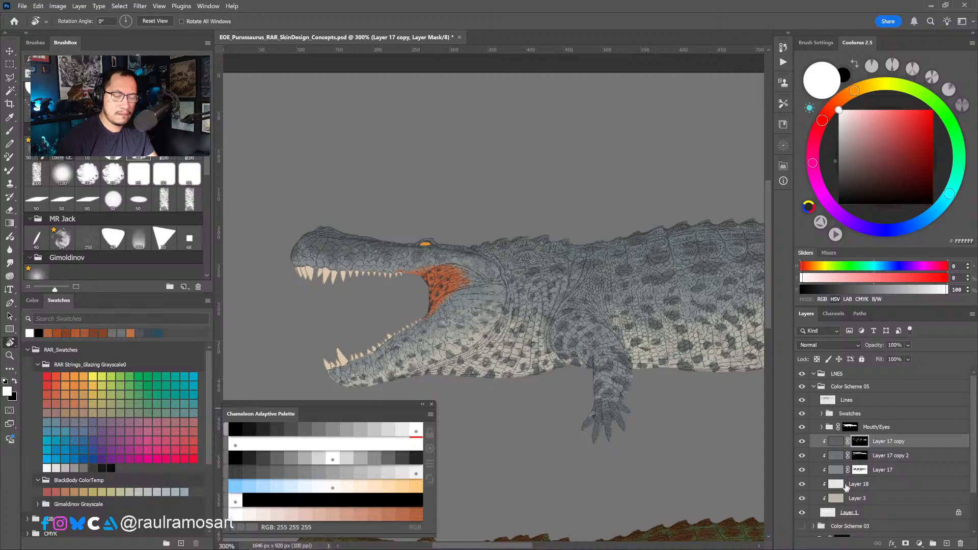
Toggle the visibility of Layer 3 and Layer 17 copy to examine the underside colour and the dark spot pattern.
click(802, 499)
click(803, 499)
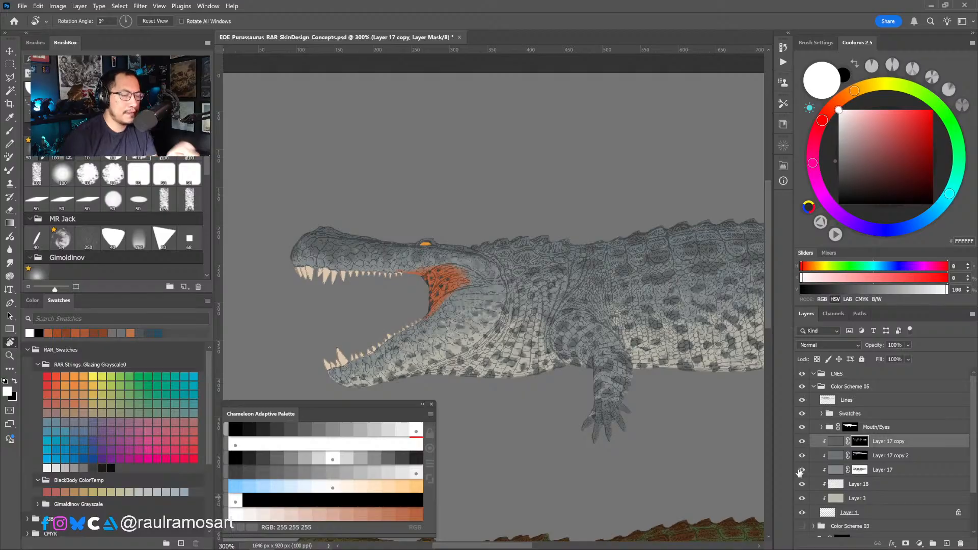
click(802, 441)
click(801, 442)
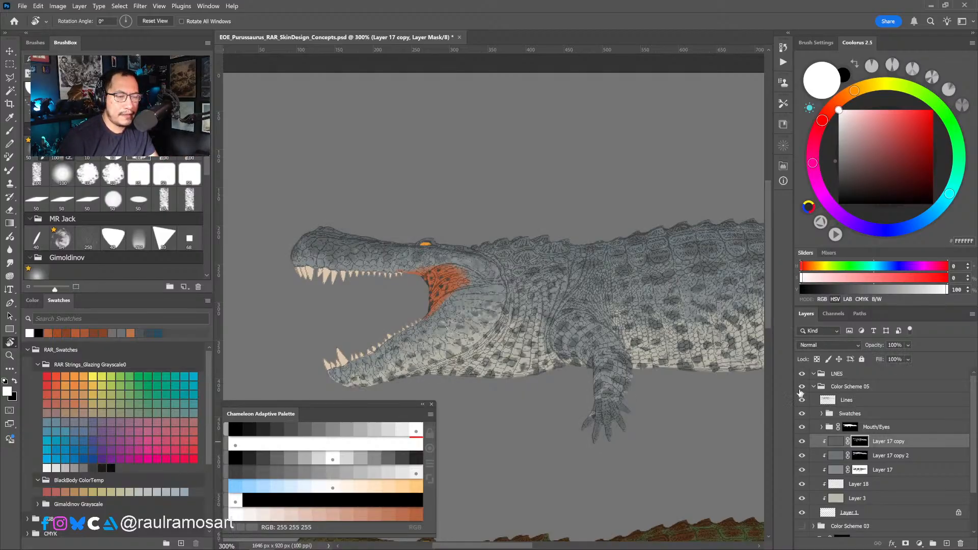
click(803, 441)
click(802, 442)
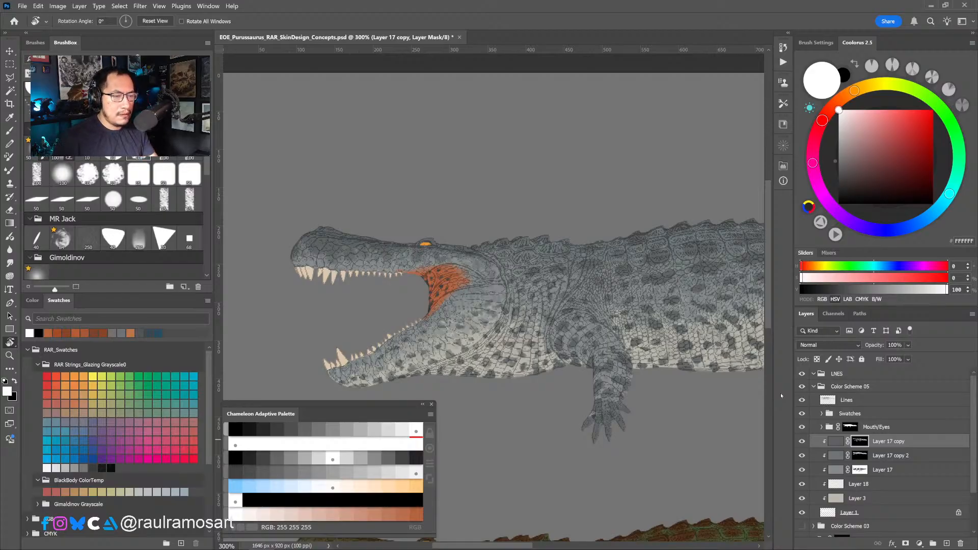
click(802, 442)
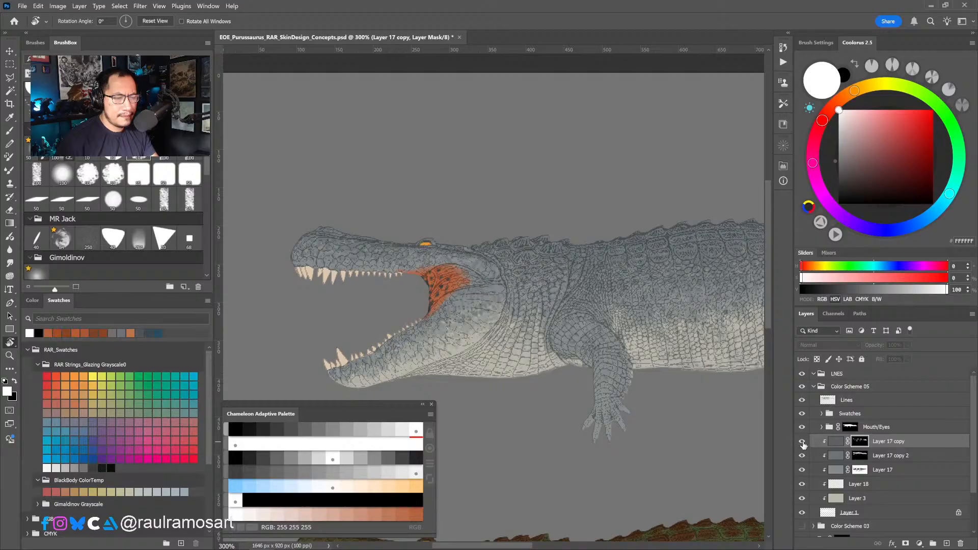
click(804, 444)
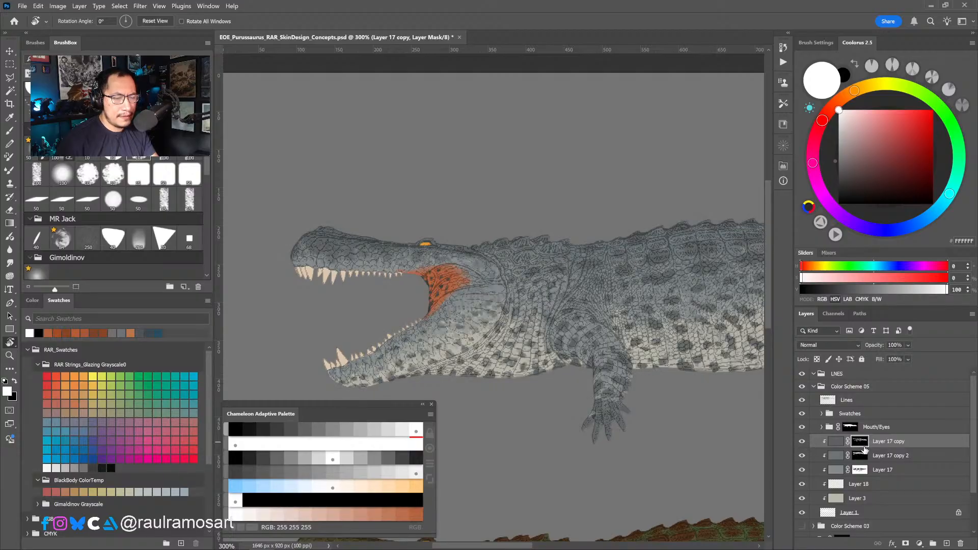
click(802, 444)
click(802, 446)
Duplicate Layer 17 copy together with its mask, and hide Layer 18.
drag(741, 453, 592, 443)
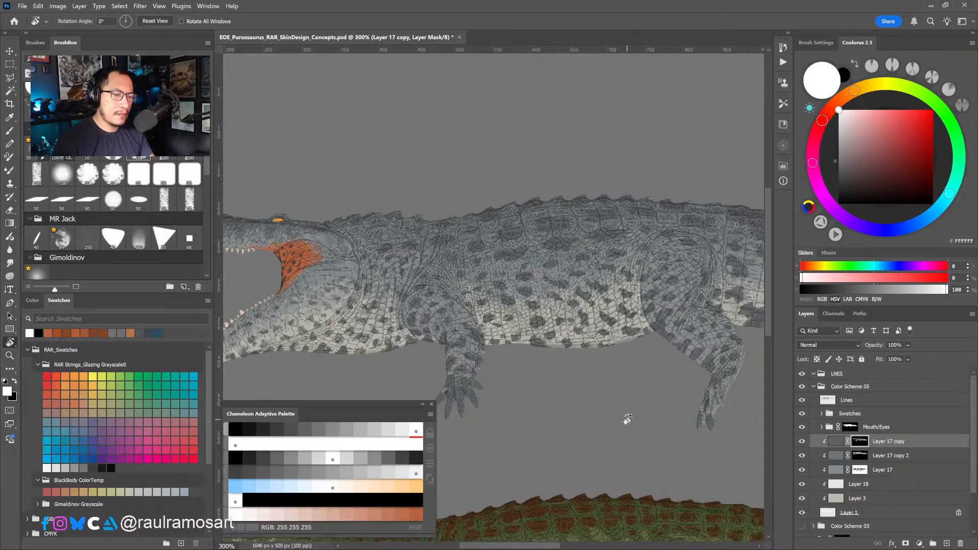
scroll(624, 429, down, 2)
ctrl+click(861, 446)
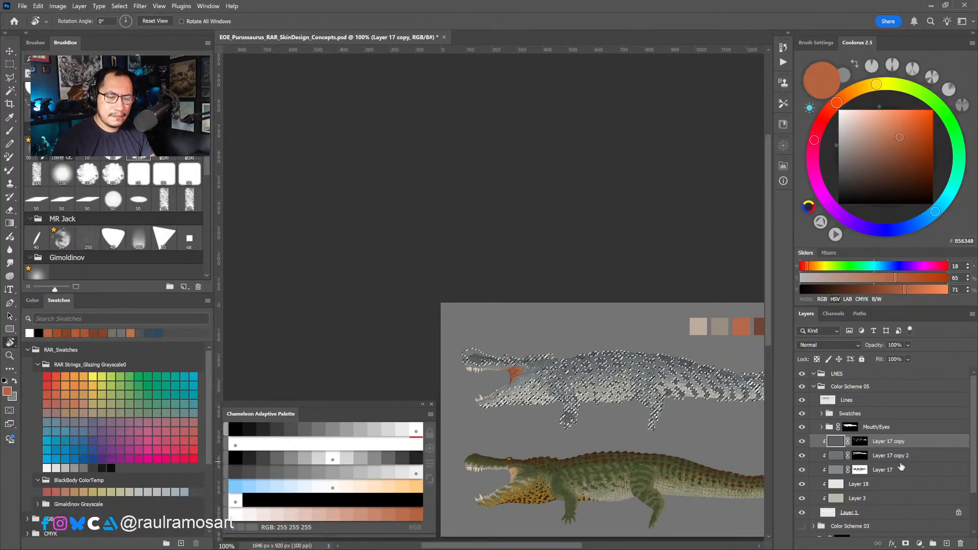
key(ctrl+d)
drag(907, 443, 946, 543)
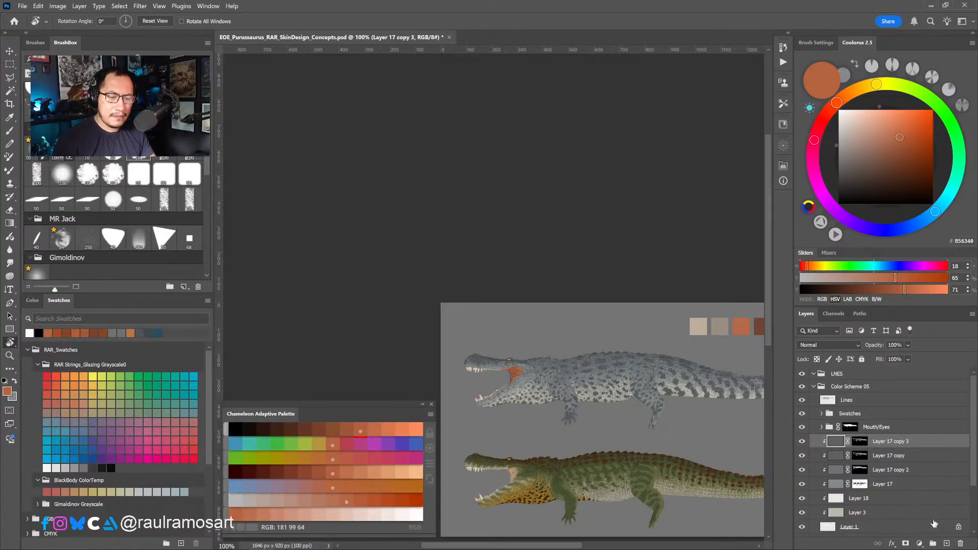
click(837, 500)
click(802, 499)
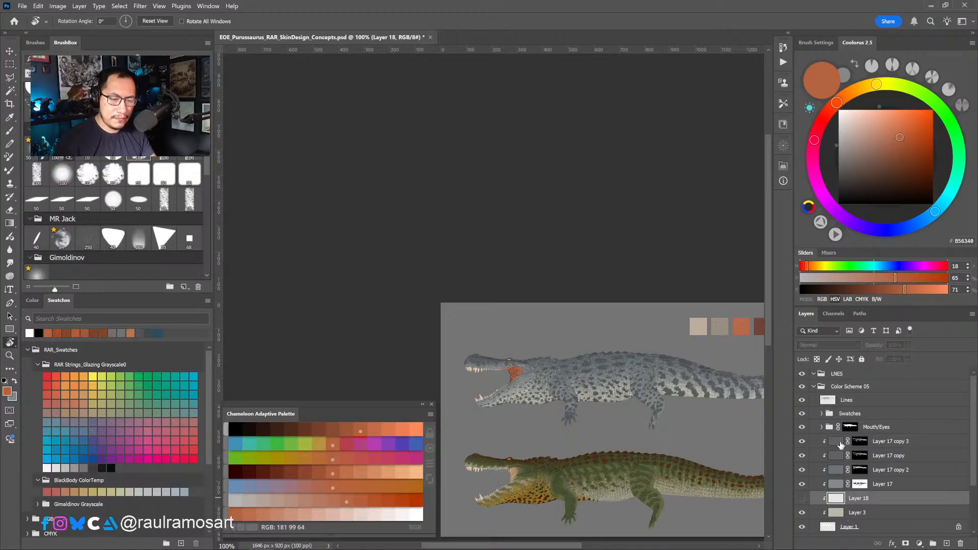
Recolour the spots on Layer 17 copy 3 with a darker cool grey, RGB 54, 56, 59.
click(836, 443)
key(b)
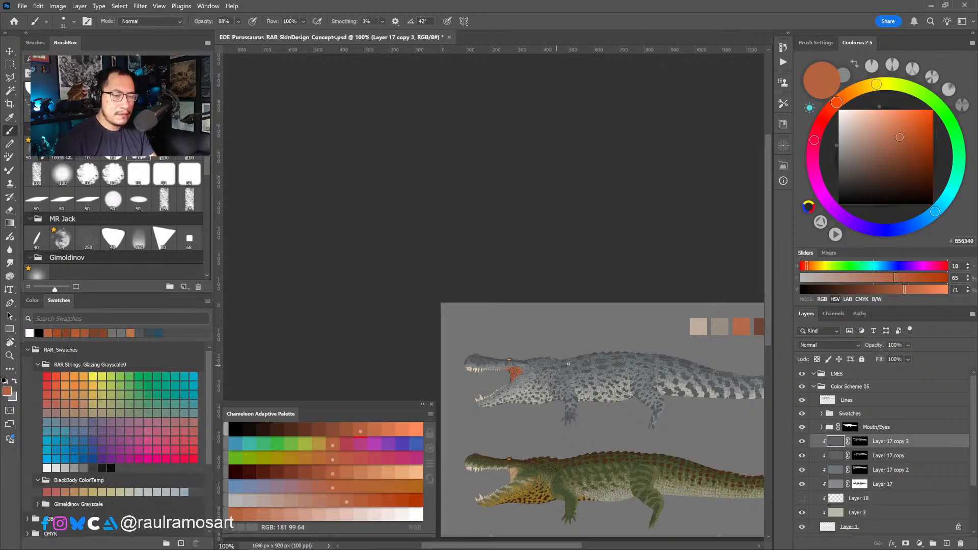
alt+click(586, 362)
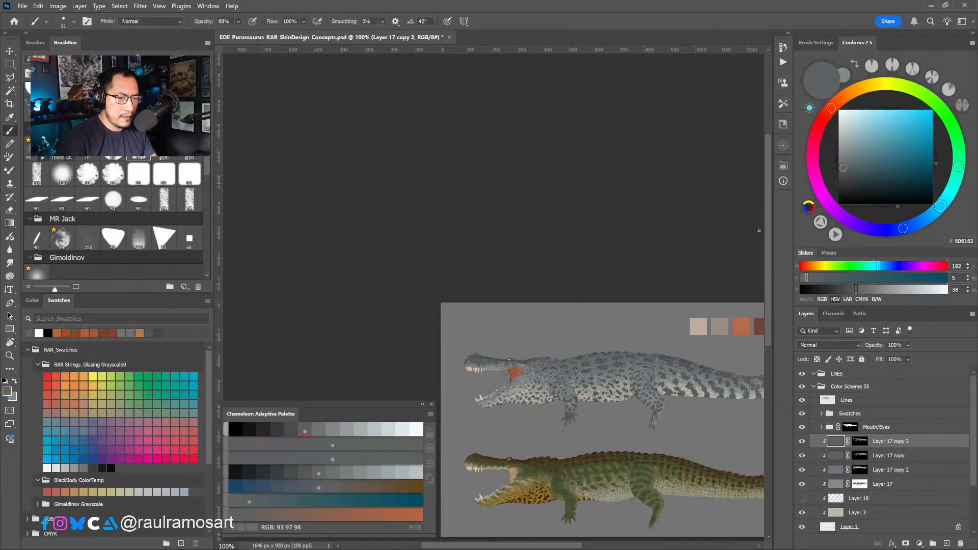
click(291, 426)
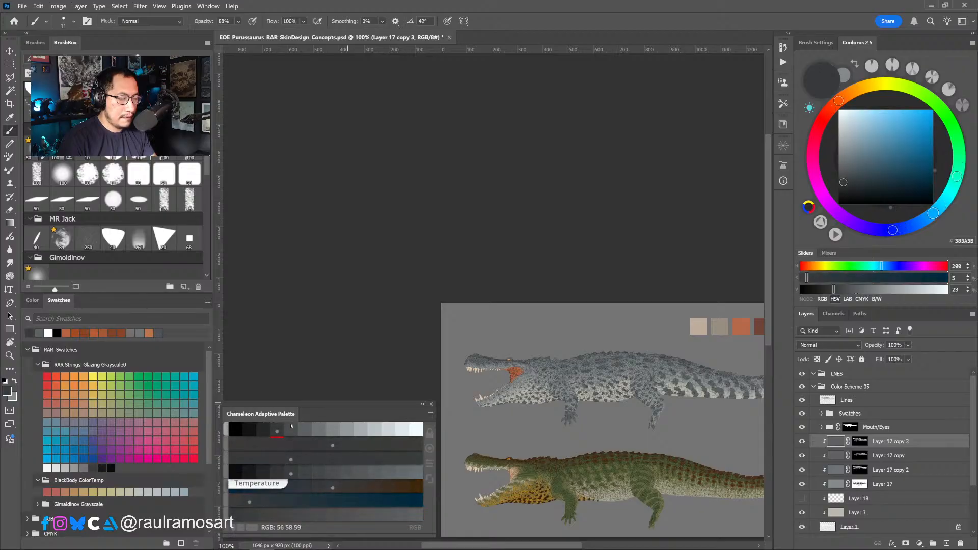
click(292, 426)
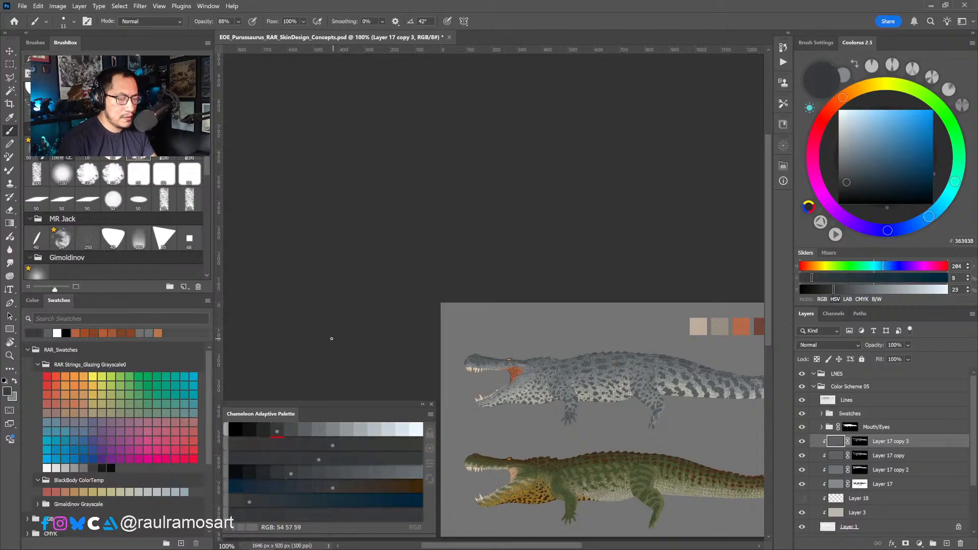
click(321, 426)
drag(580, 374, 561, 330)
scroll(562, 330, up, 1)
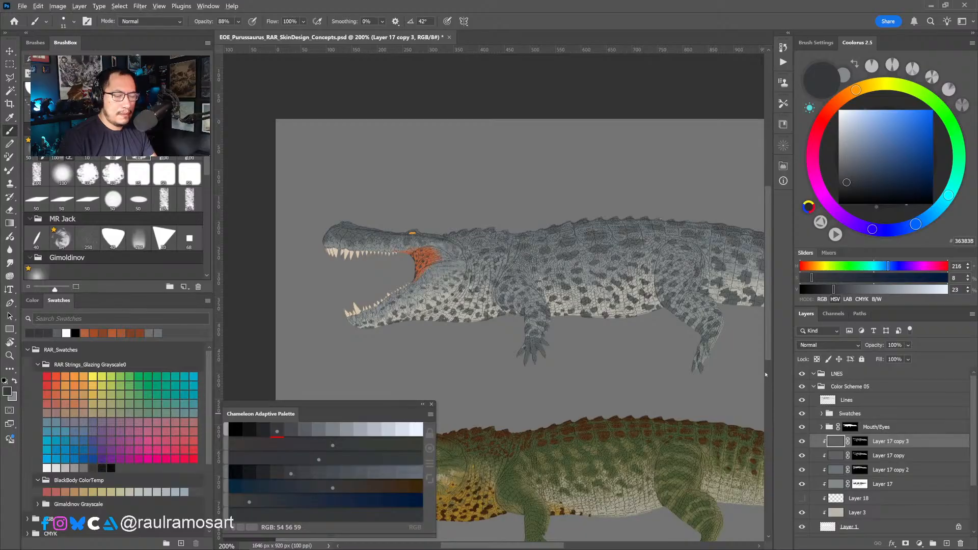
scroll(648, 389, down, 1)
Paint Layer 17 copy 3's mask black with a textured brush to soften the darkest spots on head, body and legs.
click(858, 442)
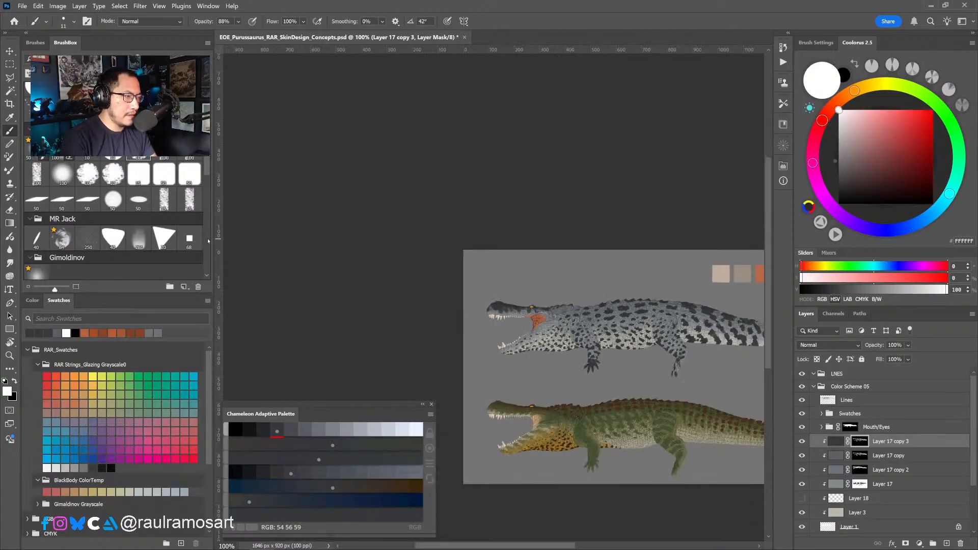
drag(613, 362, 560, 351)
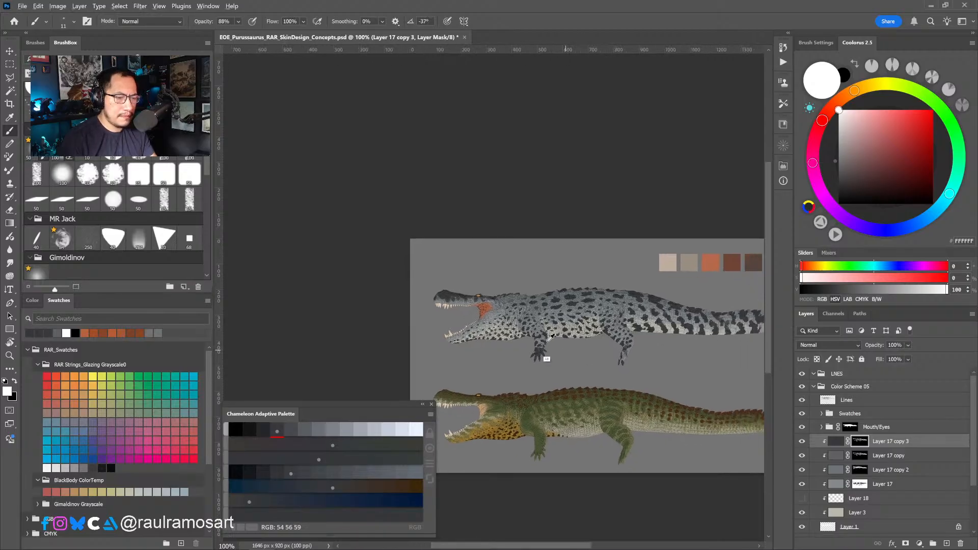
key(period)
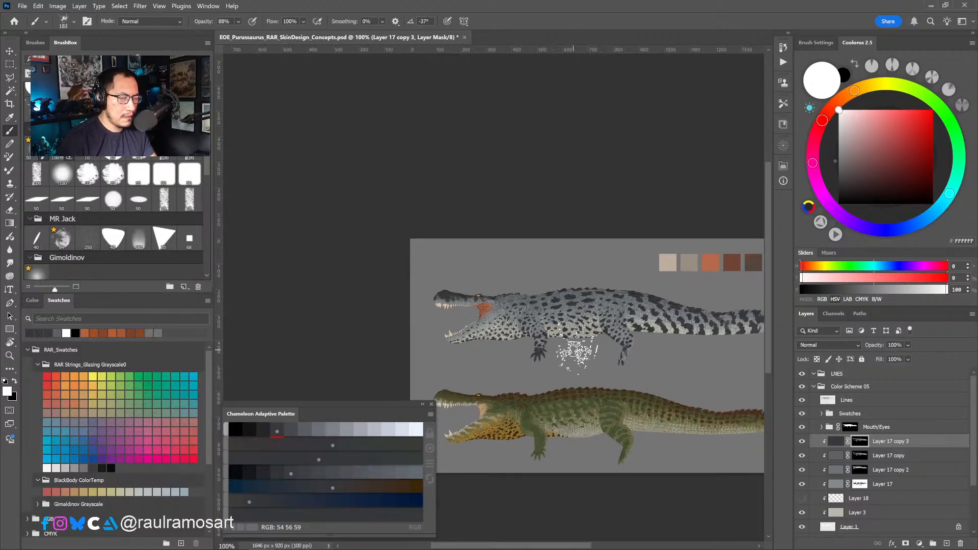
key(x)
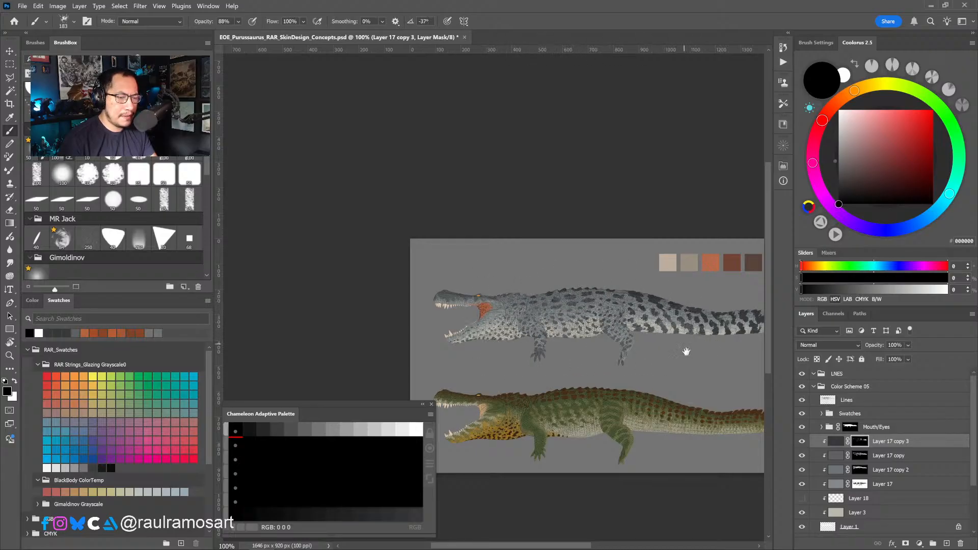
drag(674, 334, 564, 334)
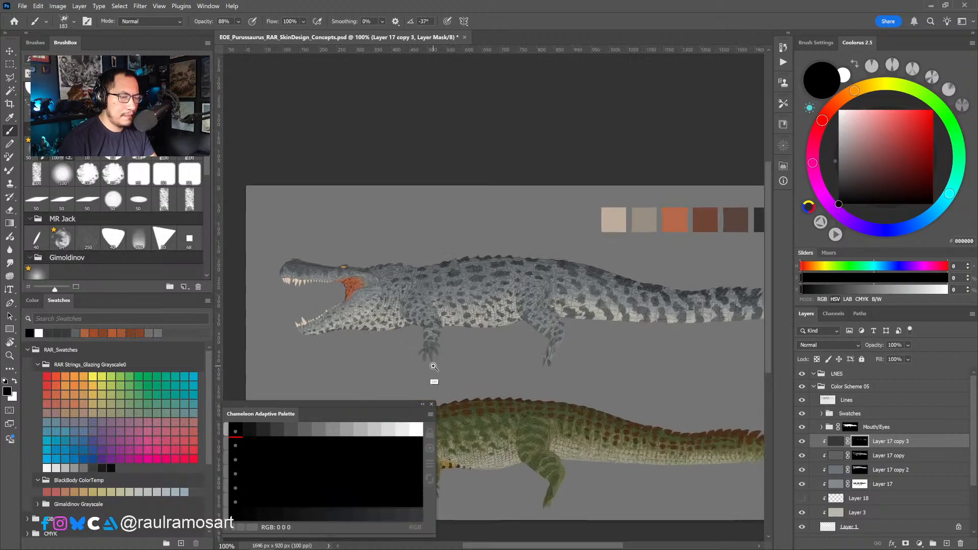
Load Layer 17 copy's mask as a selection and paint Layer 17 copy 3's mask white over the front and hind feet.
scroll(446, 367, up, 2)
ctrl+click(846, 455)
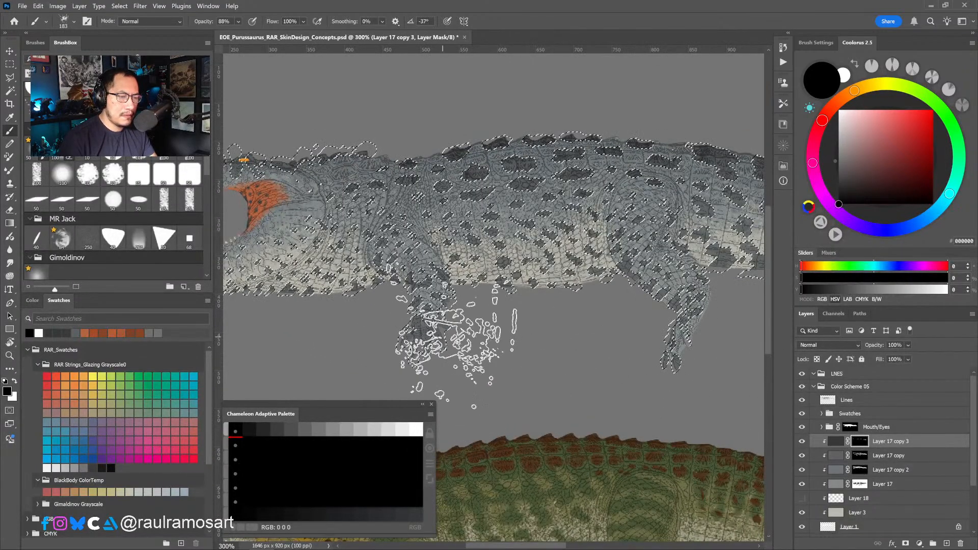
key(x)
mouse_move(428, 338)
mouse_down()
mouse_move(422, 385)
mouse_move(406, 379)
mouse_move(432, 312)
mouse_move(483, 354)
mouse_move(424, 272)
mouse_up()
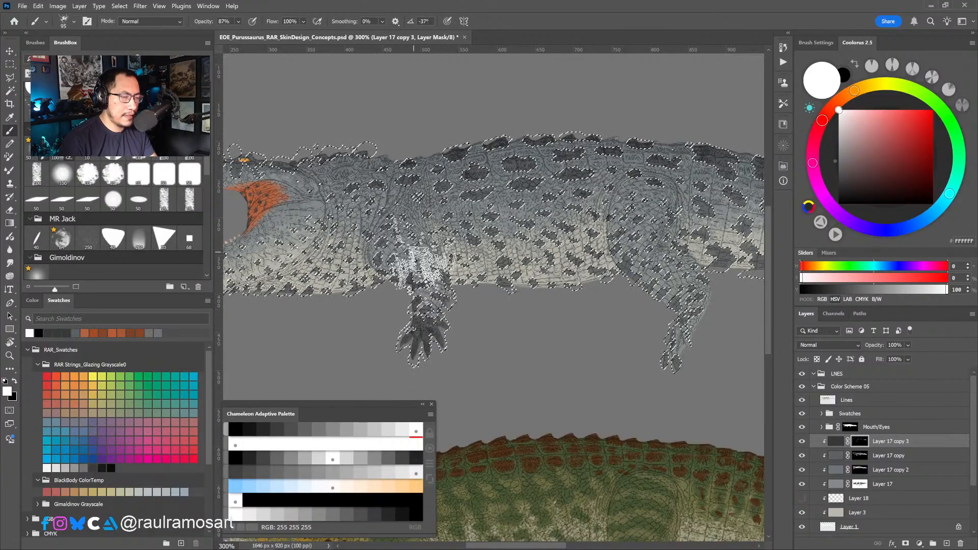
mouse_move(677, 357)
mouse_down()
mouse_move(690, 352)
mouse_move(691, 278)
mouse_up()
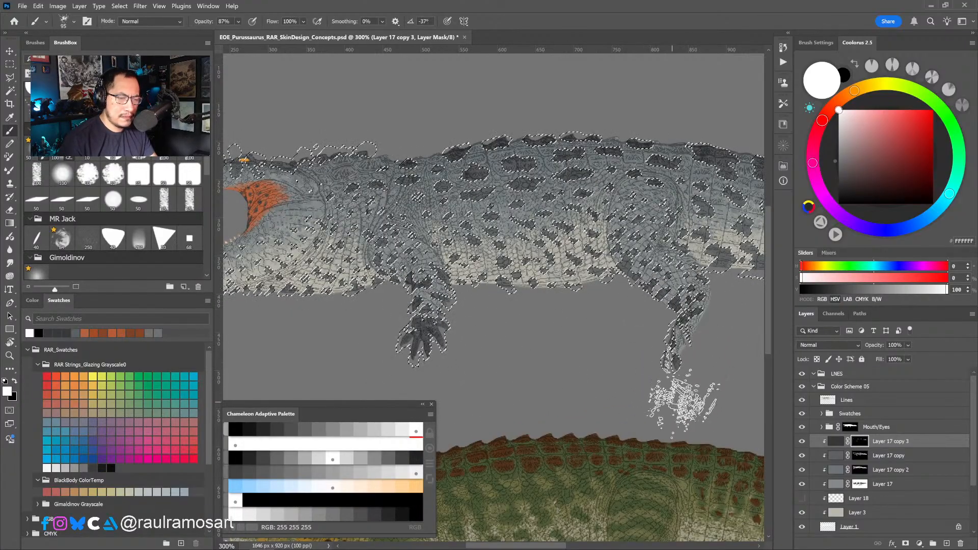
drag(641, 358, 677, 397)
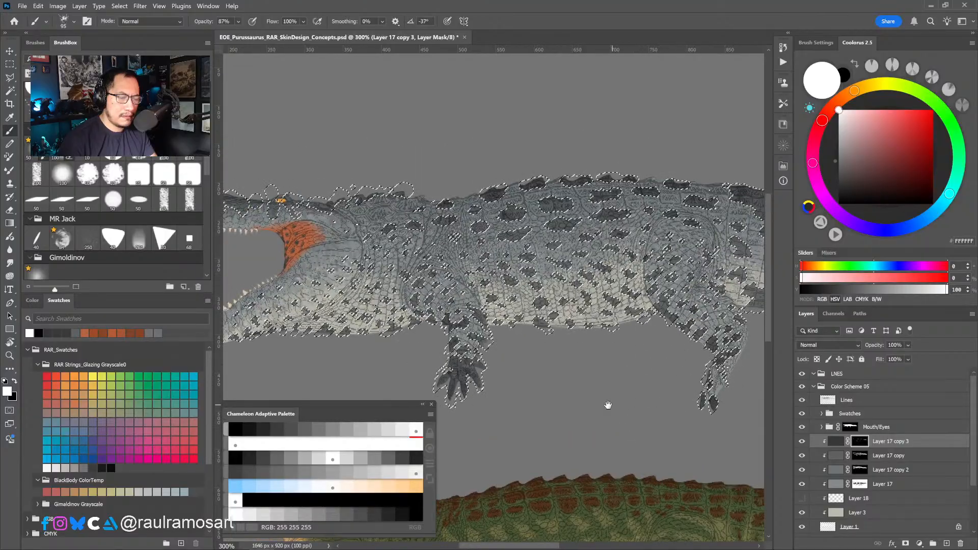
Paint the mask white over the upper snout to darken its markings, and clear the selection.
drag(485, 304, 565, 329)
drag(477, 259, 604, 253)
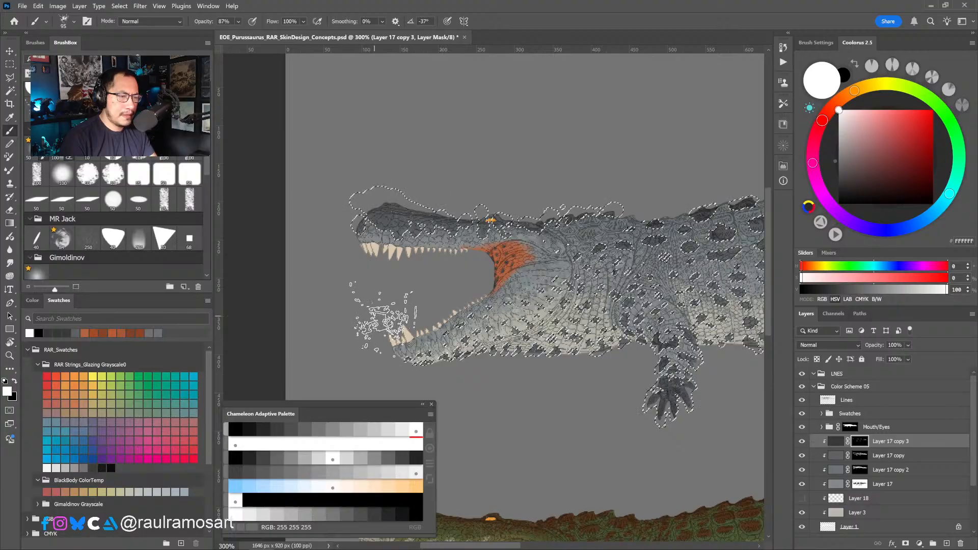
key(ctrl+d)
key(ctrl+minus)
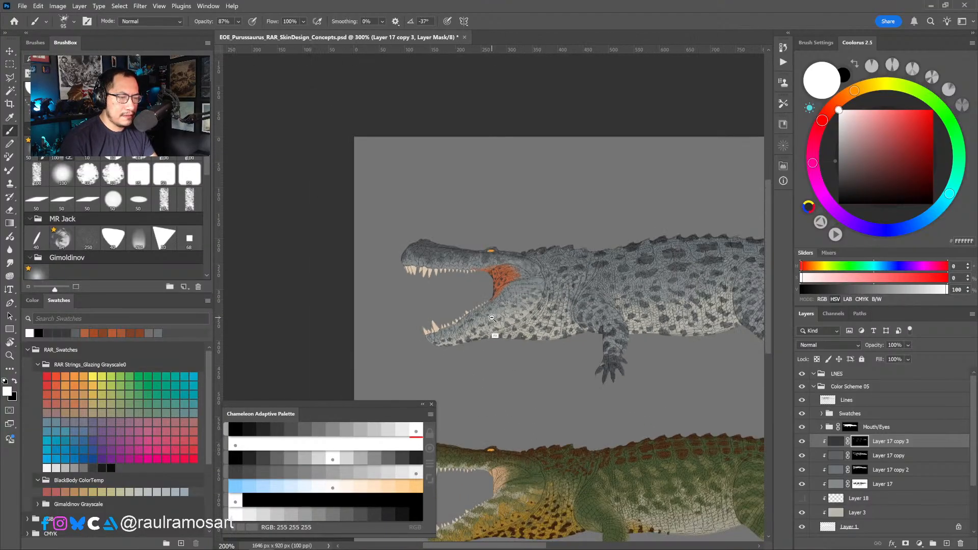
drag(519, 346, 475, 323)
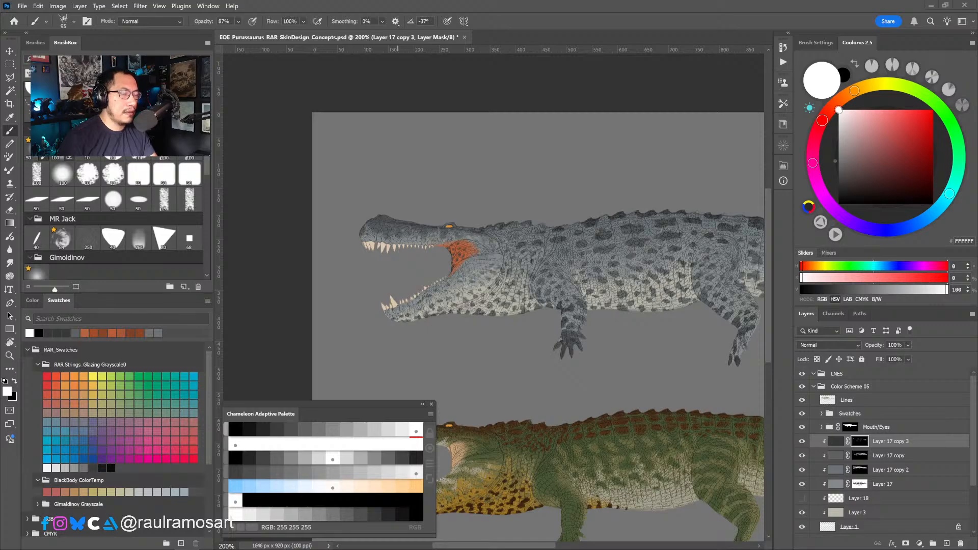
Toggle the visibility of Layer 17 copy 3 to examine the dark markings on the snout up close.
scroll(444, 239, up, 3)
mouse_move(445, 239)
mouse_down()
mouse_move(556, 245)
mouse_move(472, 240)
mouse_move(519, 240)
mouse_up()
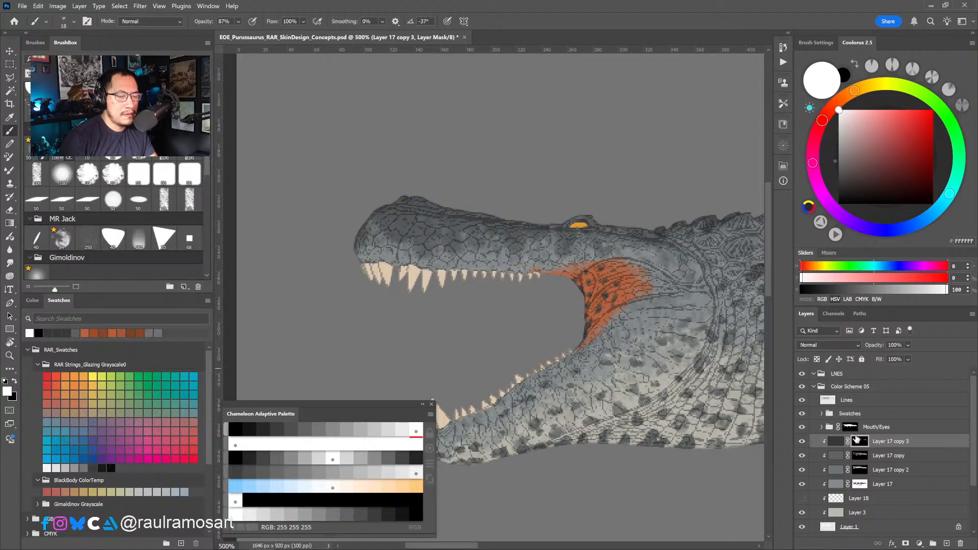
click(802, 443)
click(803, 441)
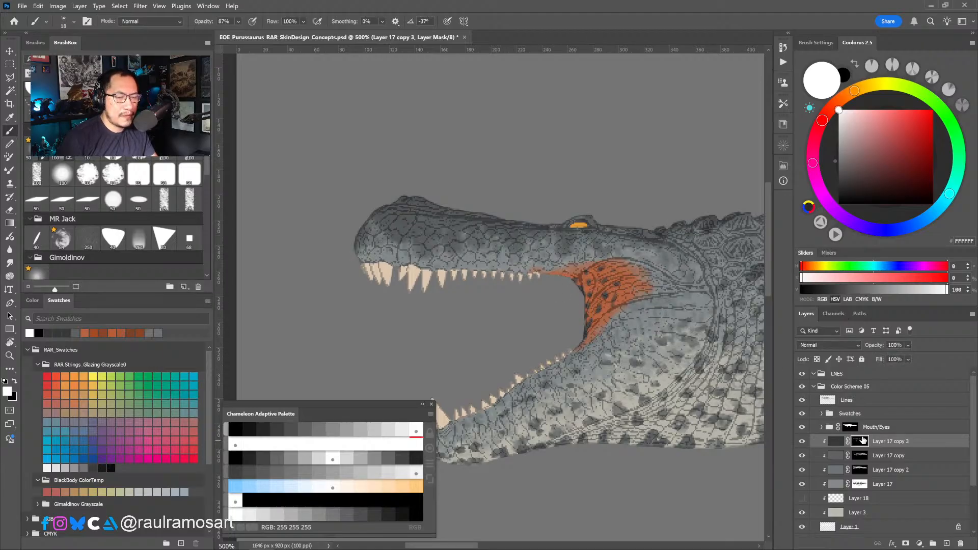
scroll(563, 214, up, 1)
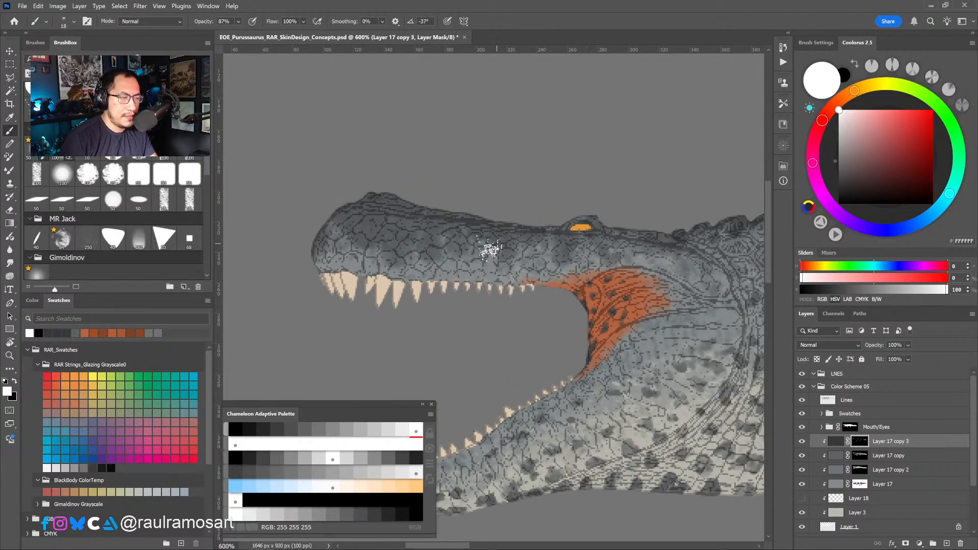
Paint Layer 17 copy 3's mask white with a small MR Jack textured brush to add dark markings around and behind the eye.
click(61, 238)
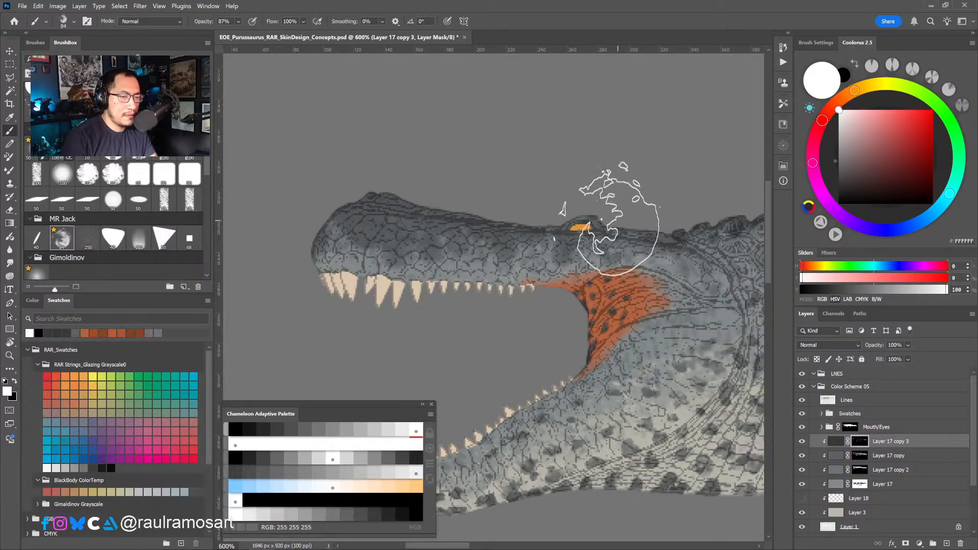
drag(602, 208, 489, 203)
mouse_move(576, 219)
mouse_down()
mouse_move(602, 224)
mouse_move(579, 214)
mouse_move(560, 225)
mouse_move(581, 244)
mouse_up()
key(bracketright)
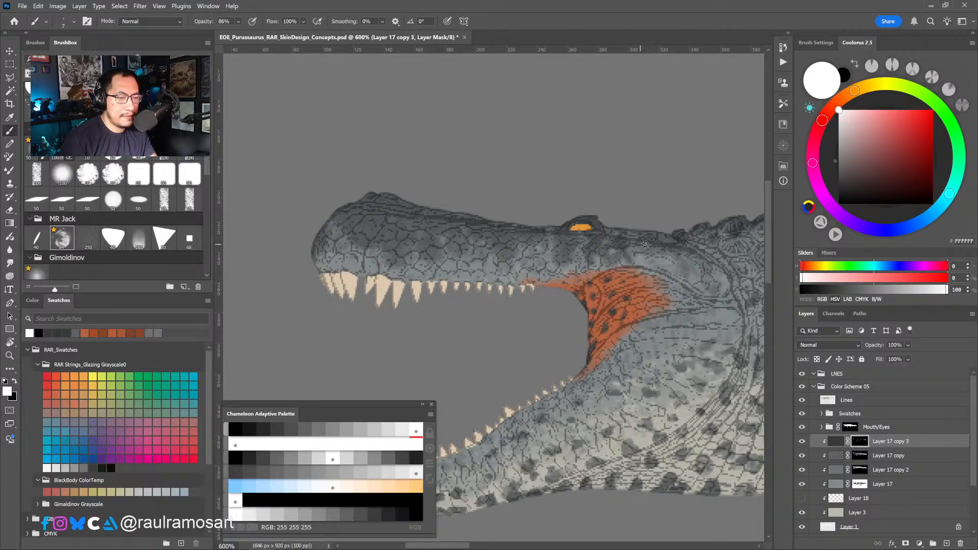
drag(655, 269, 573, 267)
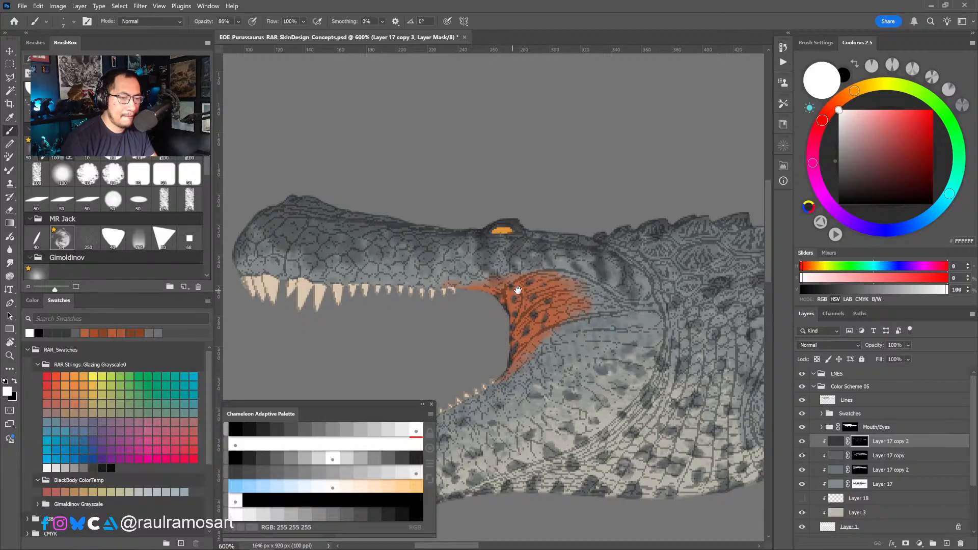
drag(518, 290, 597, 281)
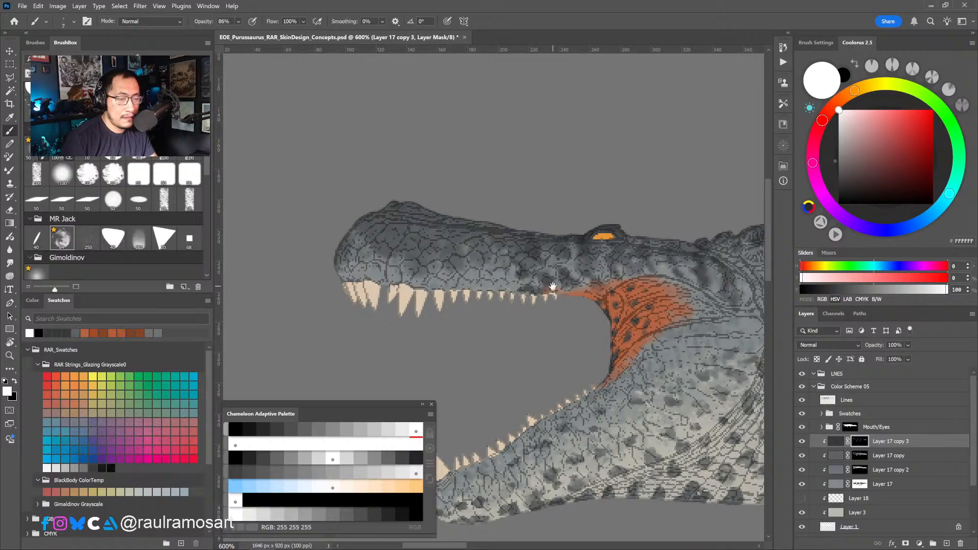
Add dark spots along the middle and rear of the upper snout by painting Layer 17 copy 3's mask white.
drag(554, 287, 518, 319)
key(x)
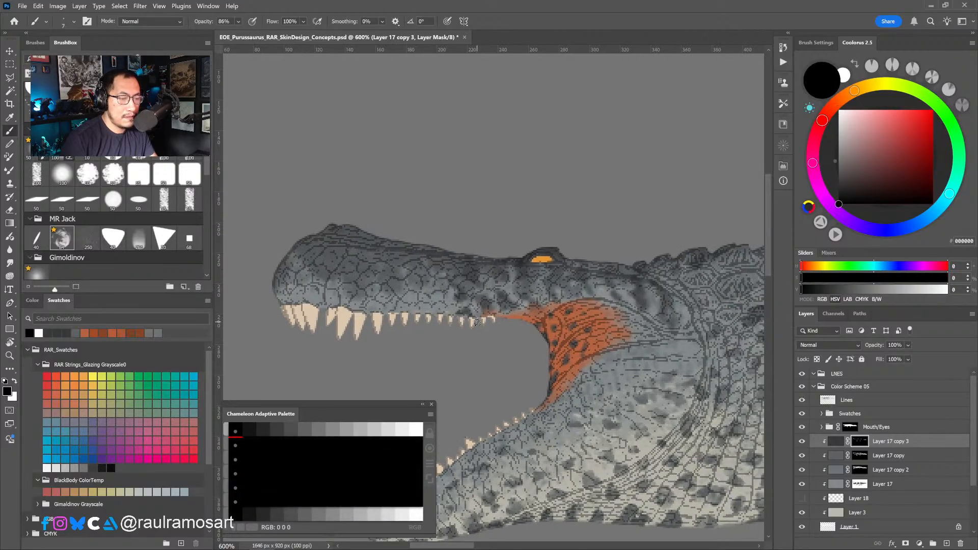
key(x)
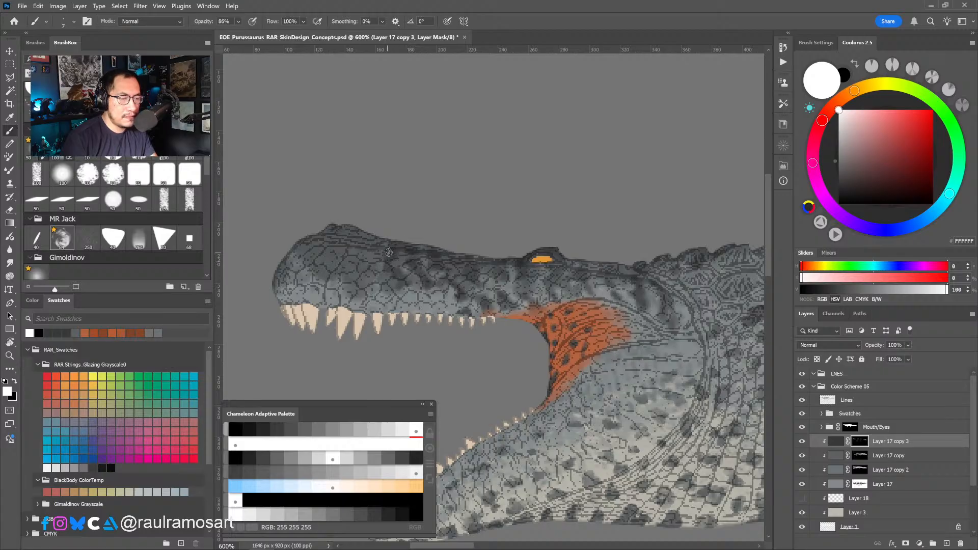
key(bracketright)
key(bracketright)
key(bracketright)
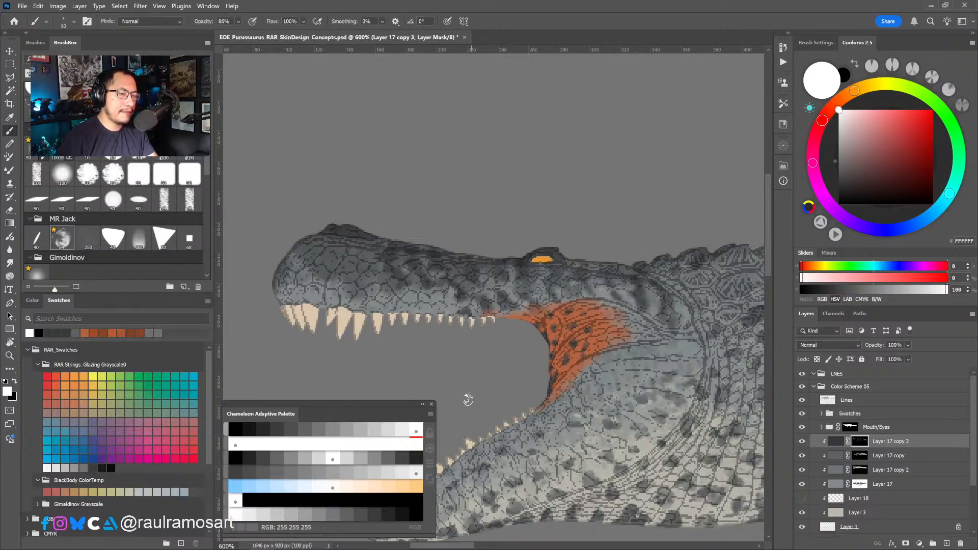
Rotate the canvas to about -95° and extend the dark scale spots to the tip of the upper snout on the same mask.
key(r)
drag(465, 400, 555, 333)
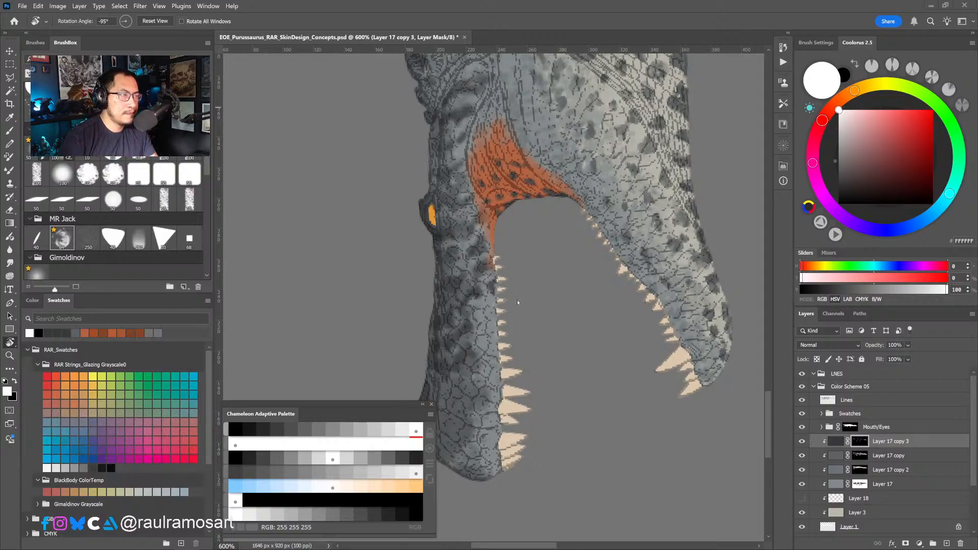
drag(462, 313, 469, 343)
key(b)
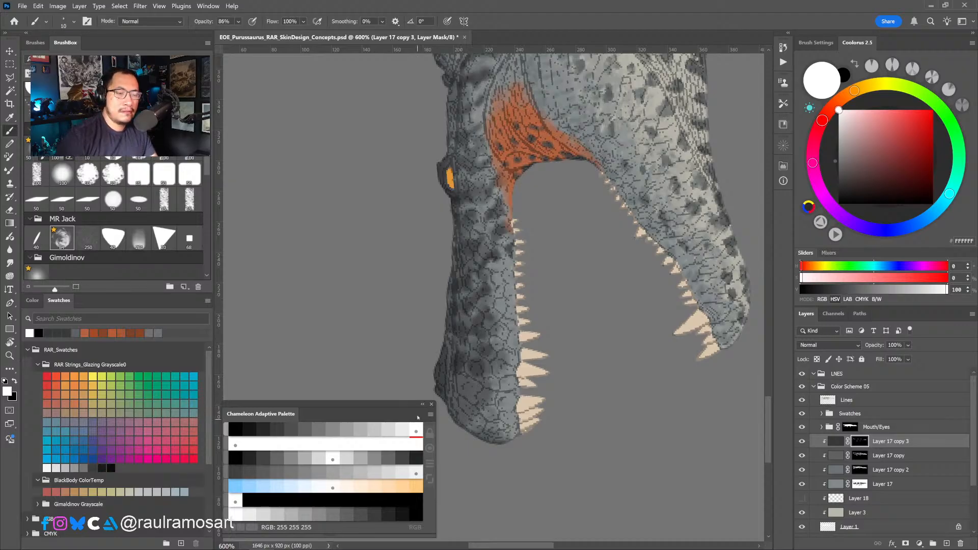
alt+right_click(465, 390)
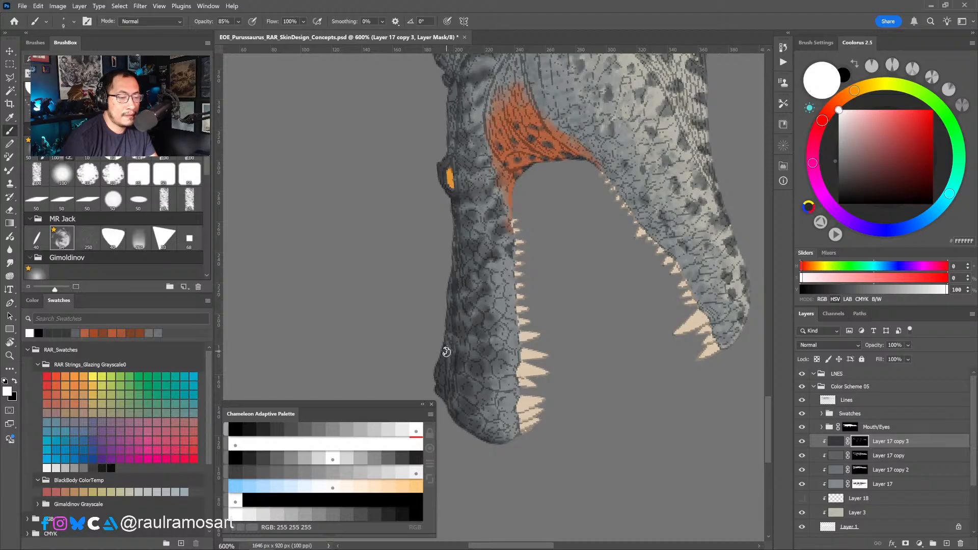
key(bracketleft)
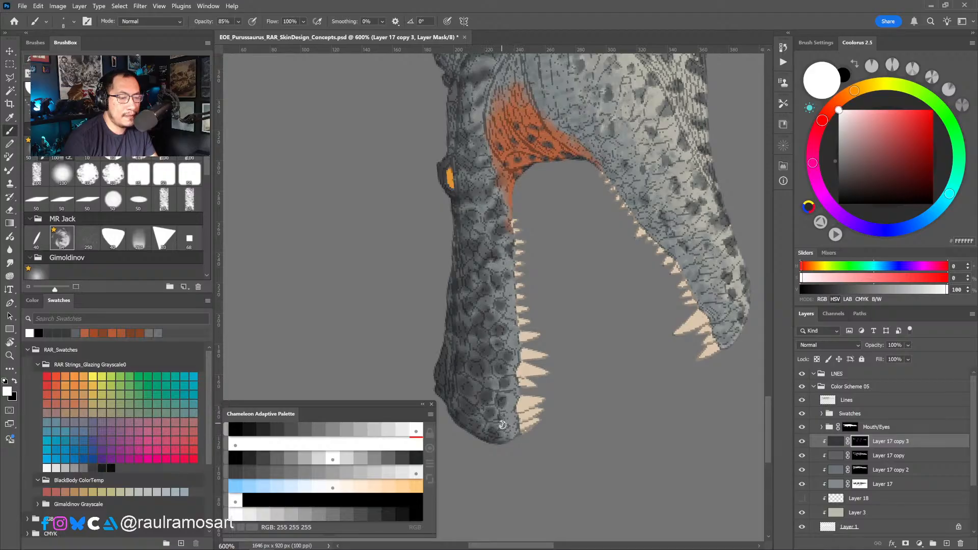
drag(466, 257, 459, 306)
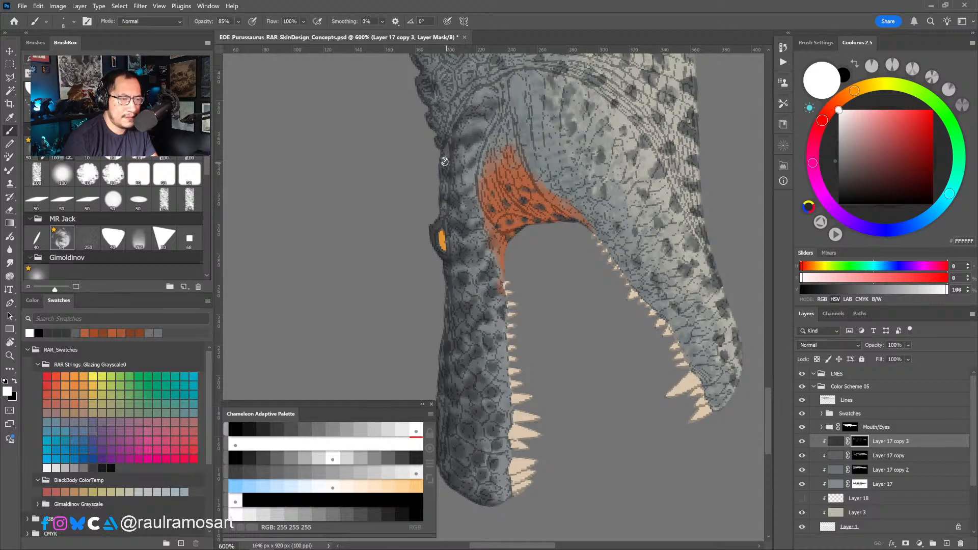
Rotate the canvas to about 44° and refine the snout-tip spots on Layer 17 copy 3's mask with white and black paint.
key(ctrl+minus)
drag(479, 186, 577, 301)
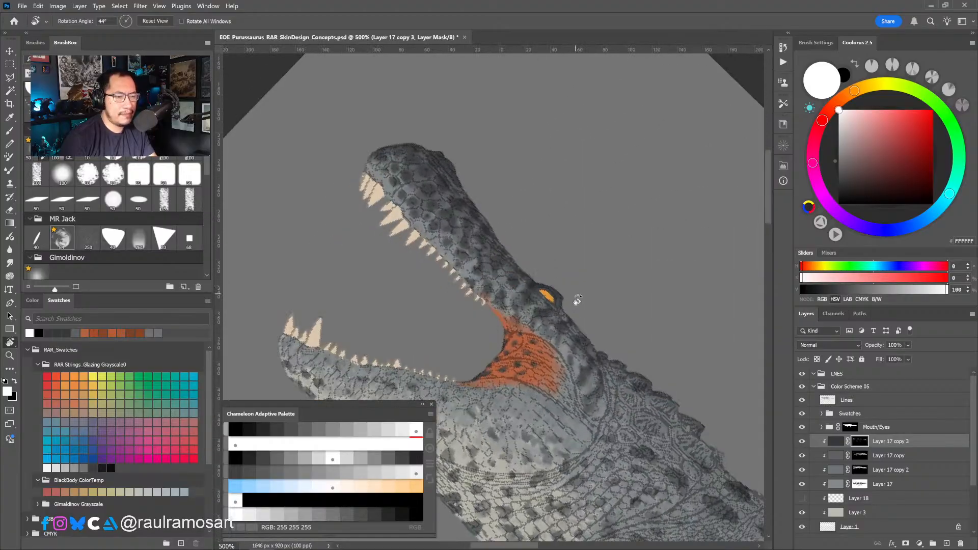
key(b)
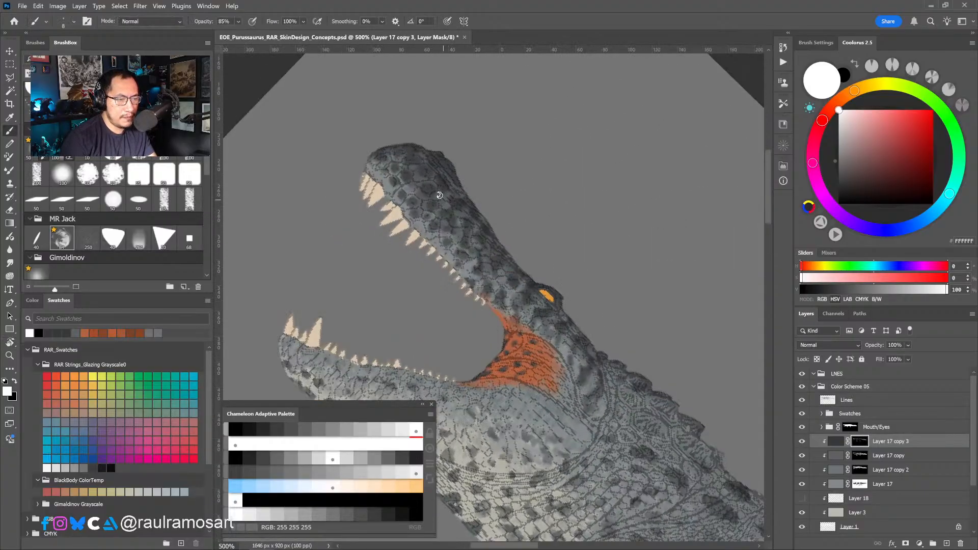
scroll(440, 196, up, 1)
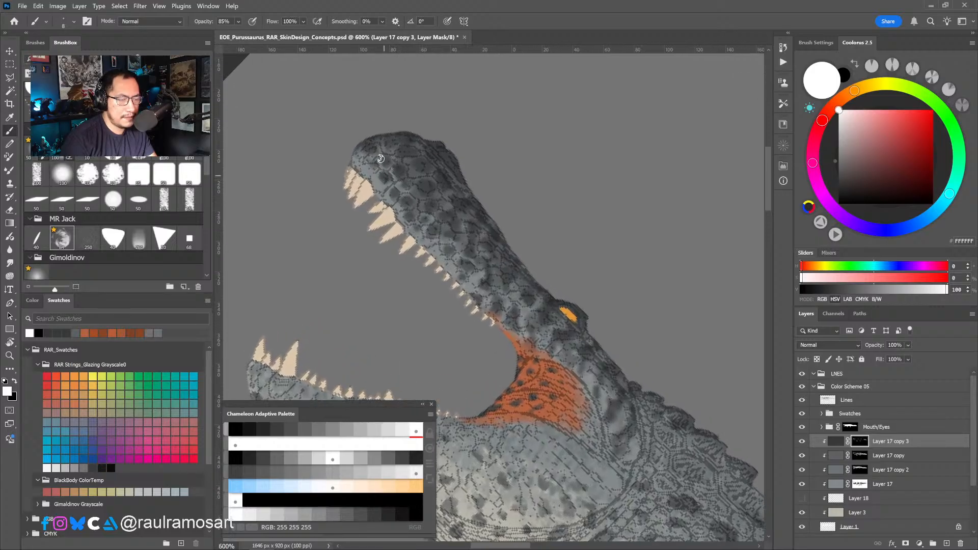
key(x)
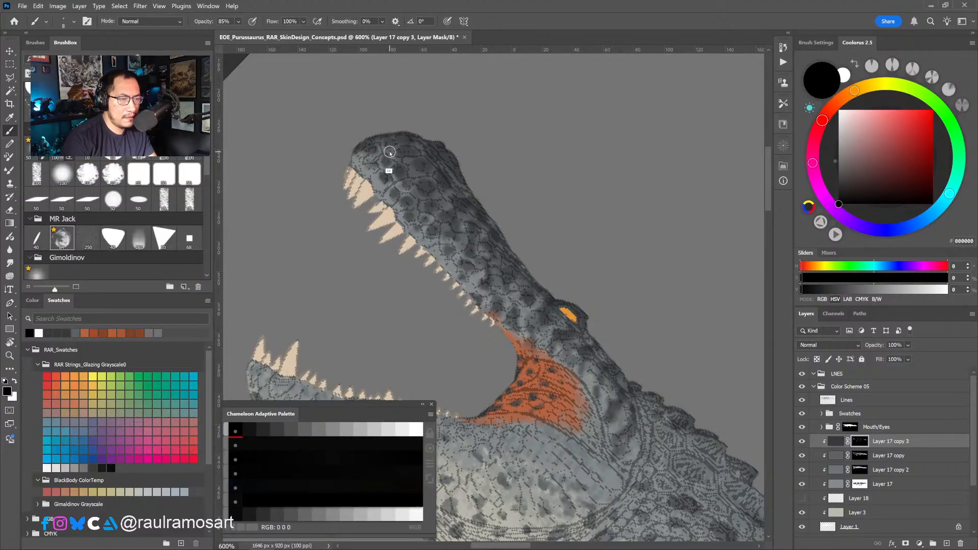
scroll(378, 142, up, 2)
drag(381, 147, 377, 151)
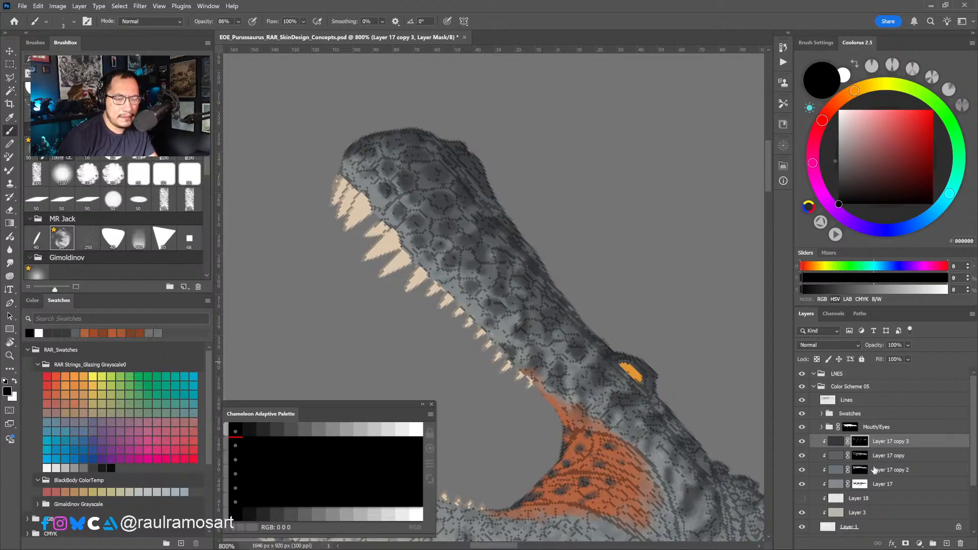
Group Layer 17 copy 3, copy and copy 2, and mask the group using the Mouth/Eyes mask as the selection.
click(803, 474)
shift+click(885, 472)
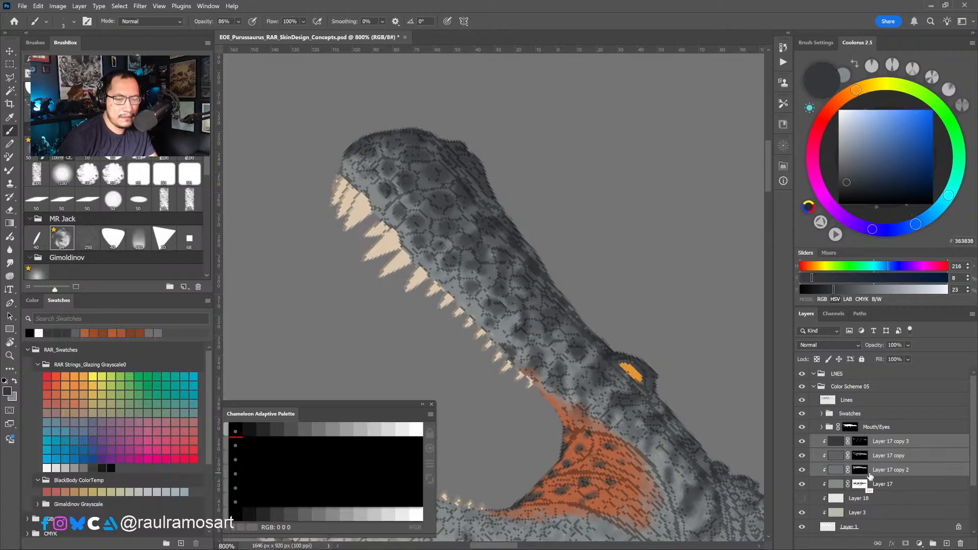
key(ctrl+g)
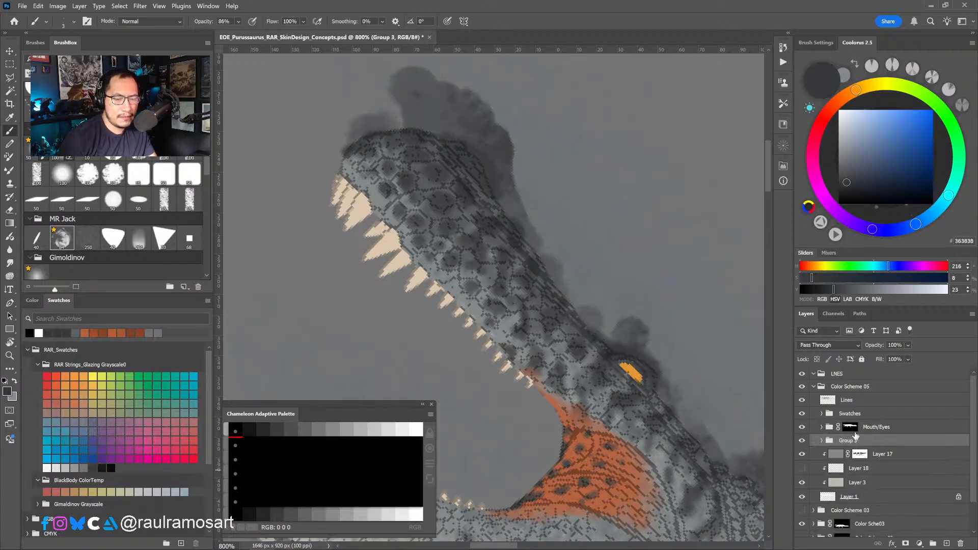
ctrl+click(850, 427)
click(905, 543)
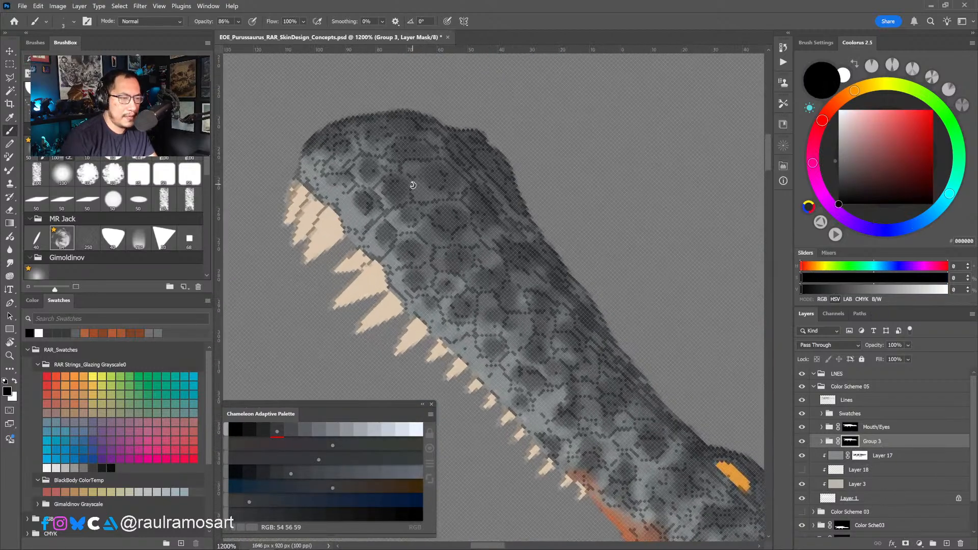
Paint Group 3's mask black between the snout scales to separate the dark spots, temporarily hiding the Lines layer to check them.
key(x)
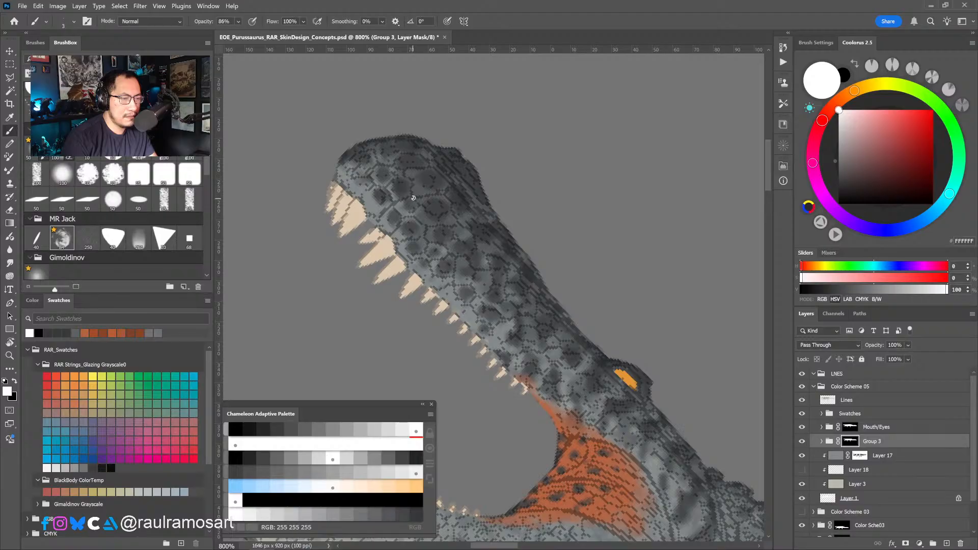
key(x)
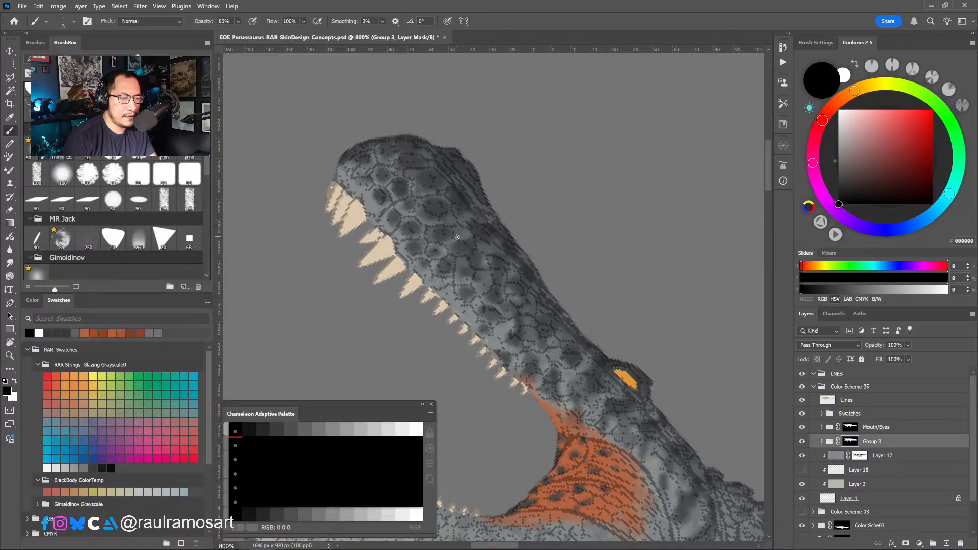
click(802, 400)
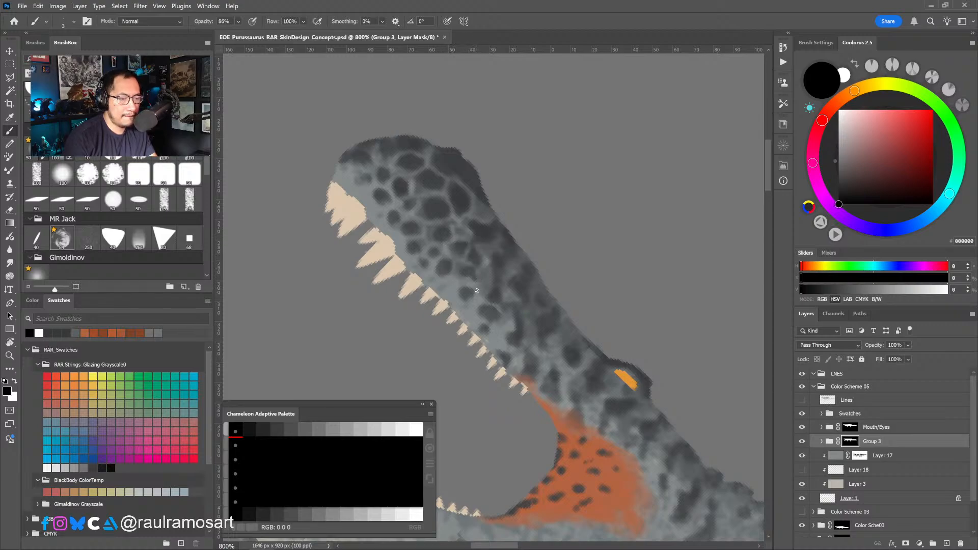
click(802, 400)
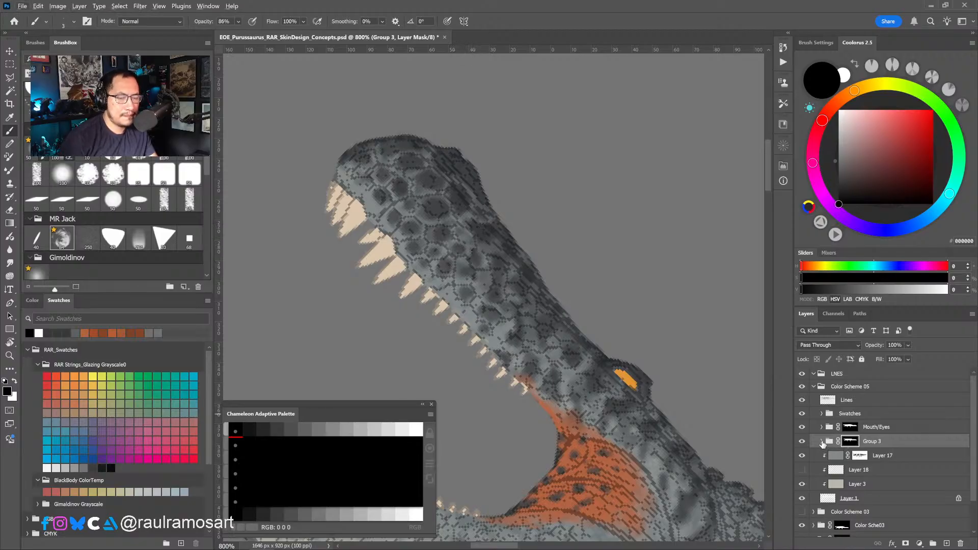
Expand Group 3 and paint Layer 17 copy 3's mask white to darken the scale spots on the rear snout.
click(823, 441)
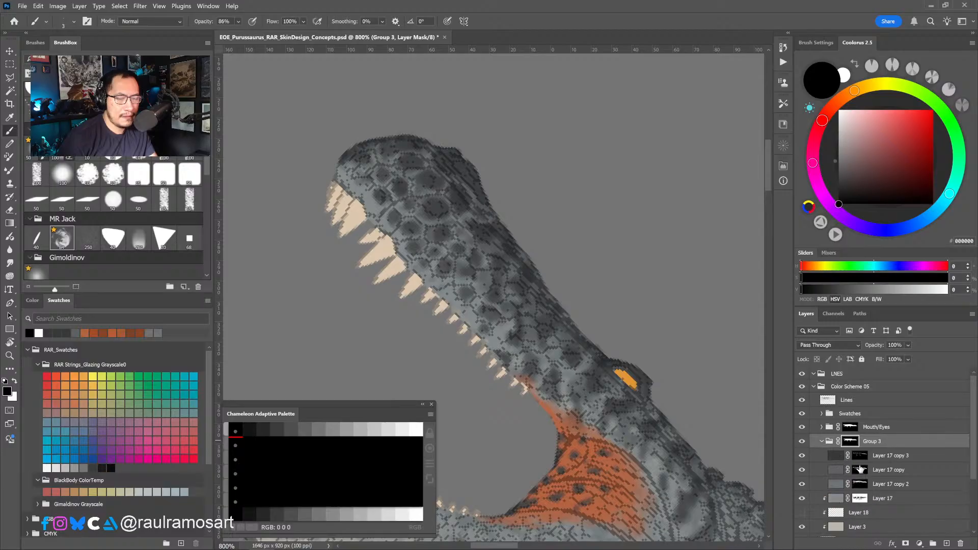
click(860, 456)
key(x)
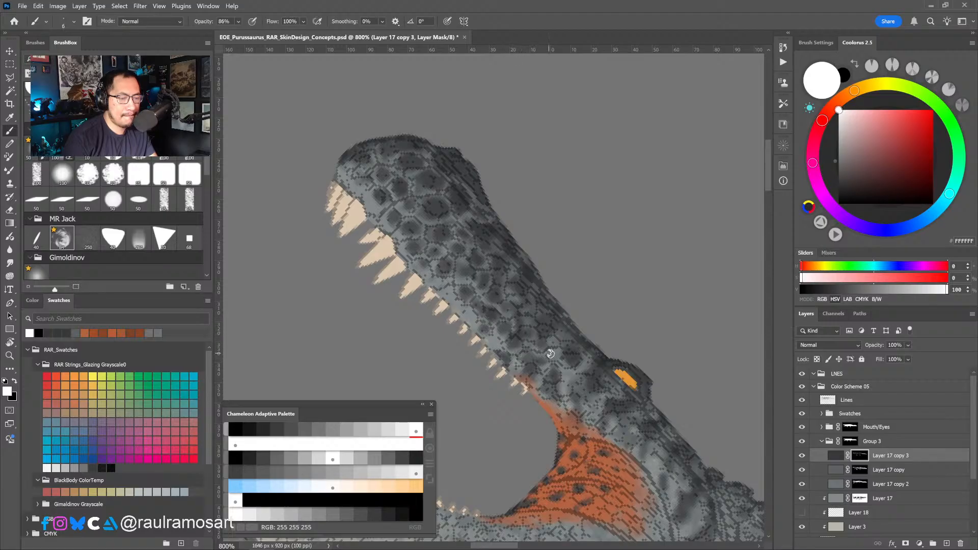
drag(556, 355, 524, 322)
key(x)
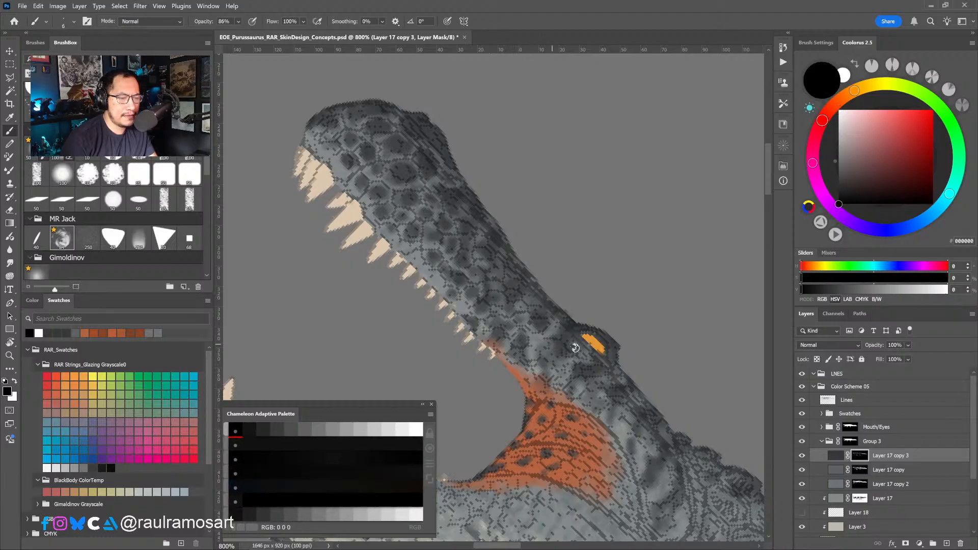
Paint Group 3's mask black to lighten the gaps between spots on the snout in front of the eye.
click(850, 442)
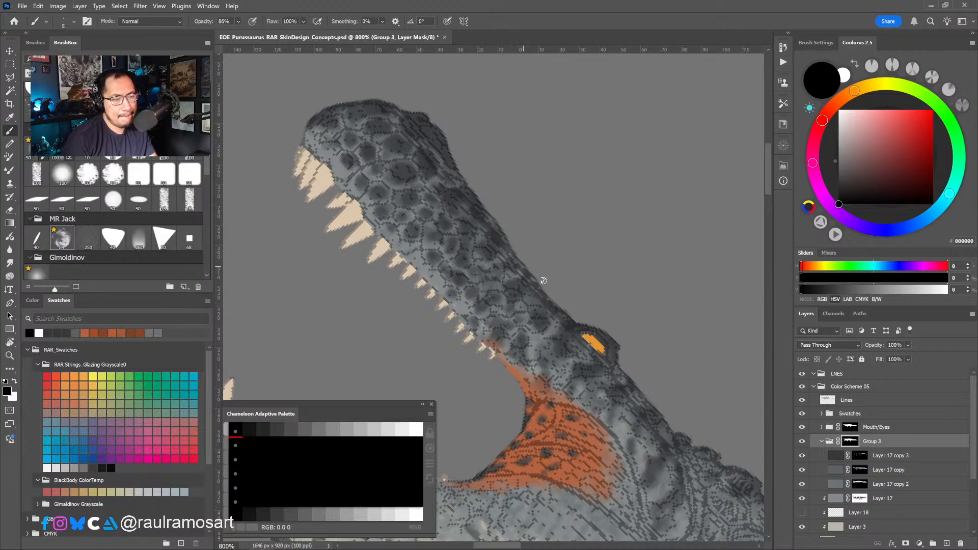
drag(510, 282, 450, 249)
key(x)
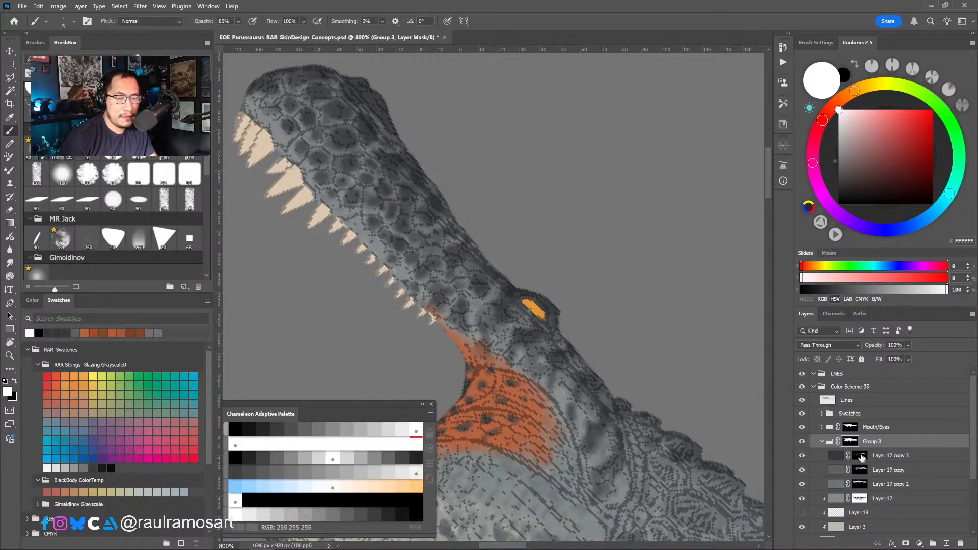
Paint Layer 17 copy 3's mask white around the eye and along the cheek behind the orange mouth corner.
click(861, 457)
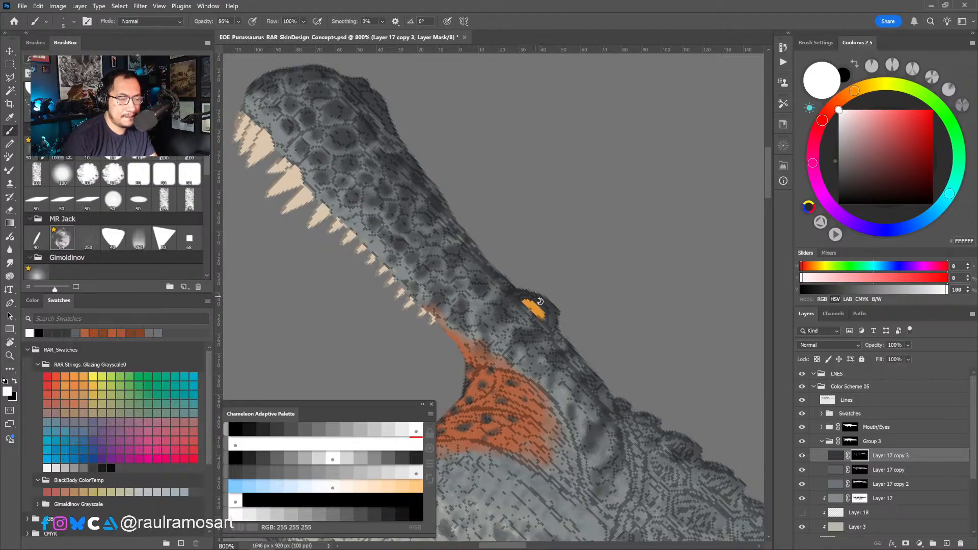
drag(514, 301, 528, 316)
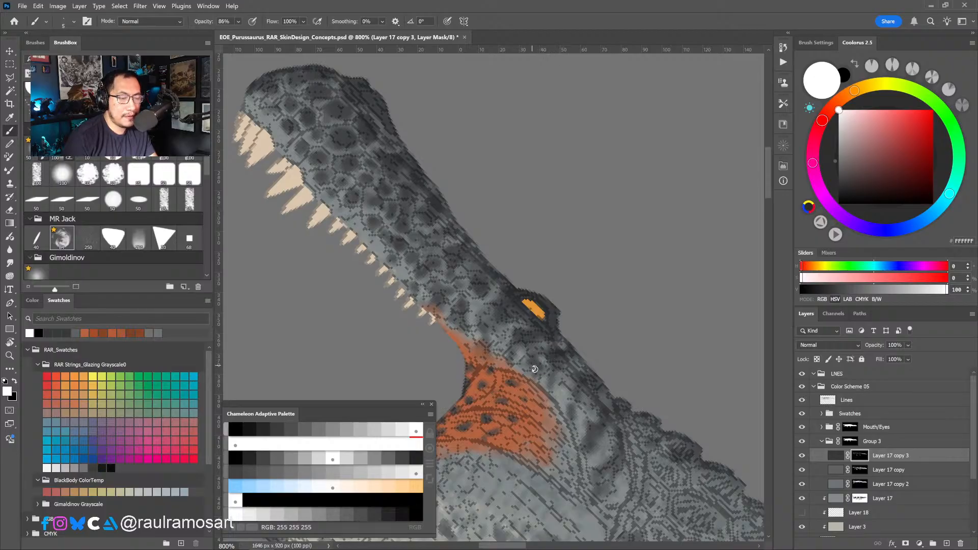
mouse_move(533, 367)
mouse_down()
mouse_move(448, 282)
mouse_move(477, 299)
mouse_move(471, 319)
mouse_move(477, 303)
mouse_move(503, 334)
mouse_move(488, 365)
mouse_up()
drag(480, 332, 462, 263)
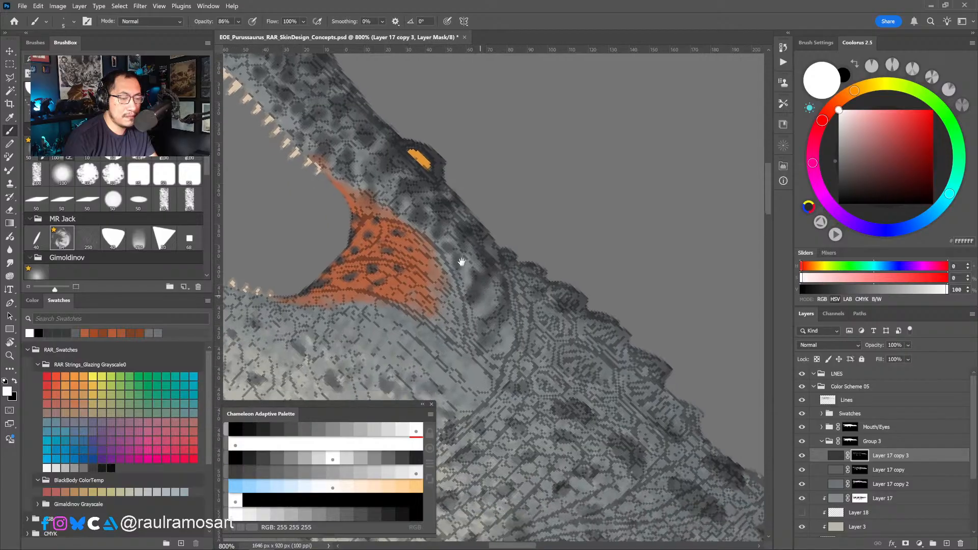
mouse_move(484, 298)
mouse_down()
mouse_move(486, 340)
mouse_move(523, 332)
mouse_move(528, 302)
mouse_move(511, 270)
mouse_move(558, 316)
mouse_move(544, 346)
mouse_move(465, 272)
mouse_up()
Adjust the brush size and darken the spots and ridge scales along the neck and upper back on Layer 17 copy 3's mask.
key(bracketright)
key(bracketright)
key(bracketright)
key(bracketright)
key(bracketleft)
key(bracketleft)
key(bracketleft)
key(bracketleft)
key(bracketright)
key(bracketright)
key(bracketright)
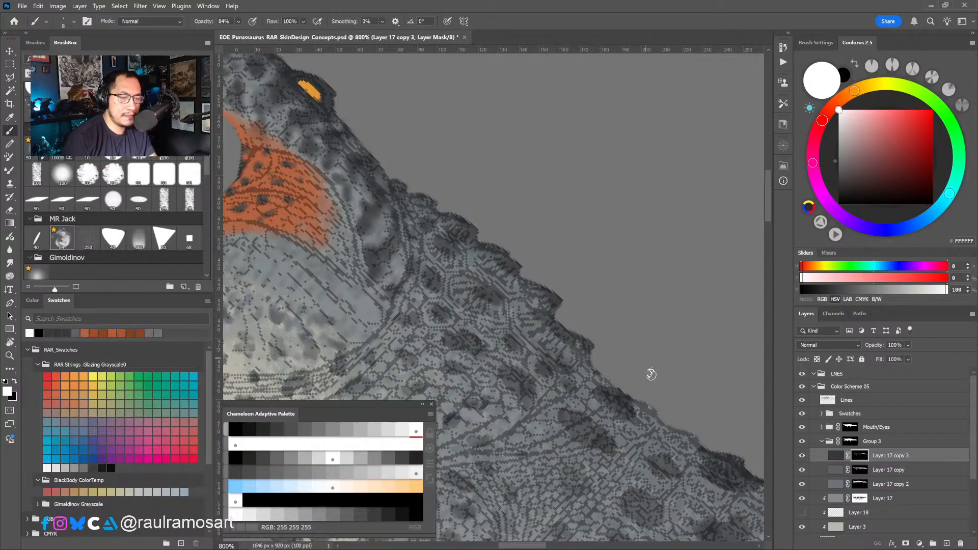
mouse_move(649, 408)
mouse_down()
mouse_move(609, 343)
mouse_move(630, 352)
mouse_move(626, 362)
mouse_up()
mouse_move(698, 382)
mouse_down()
mouse_move(581, 314)
mouse_move(611, 344)
mouse_up()
Zoom out to examine the spot pattern over the whole grey Purussaurus.
alt+click(622, 346)
alt+click(622, 341)
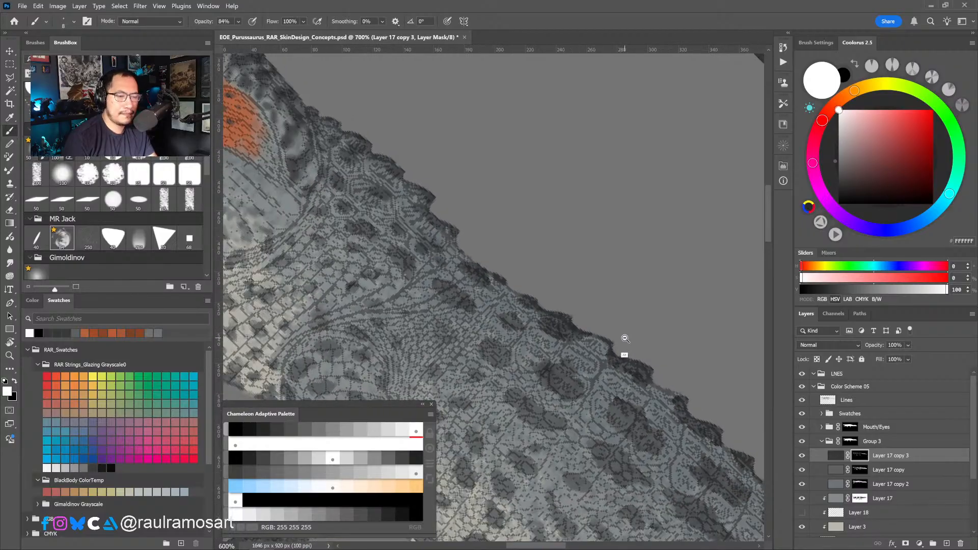
alt+click(622, 339)
alt+click(619, 338)
alt+click(534, 273)
alt+click(534, 273)
alt+click(534, 273)
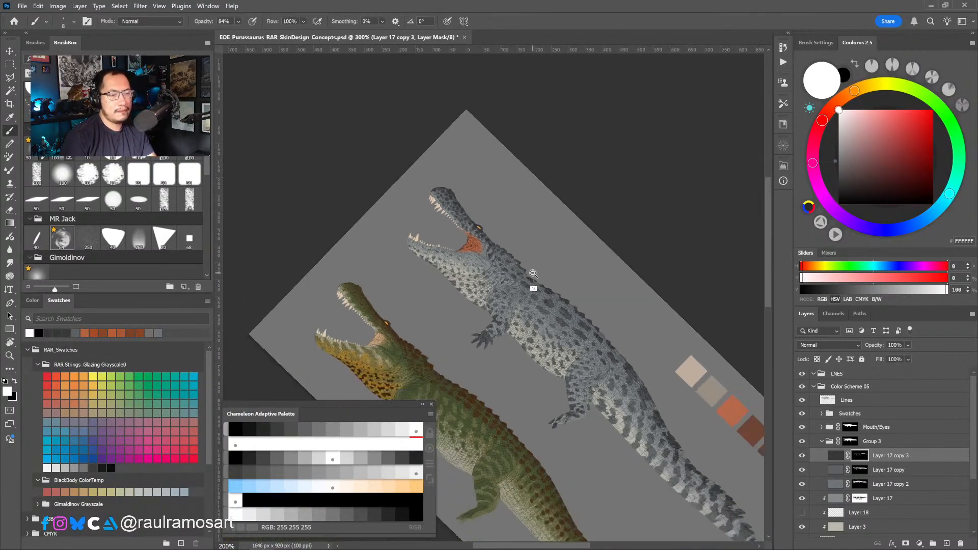
Straighten the rotated canvas and examine the spot pattern on the grey Purussaurus's head, jaw and neck up close.
alt+click(534, 275)
key(r)
drag(520, 442, 586, 262)
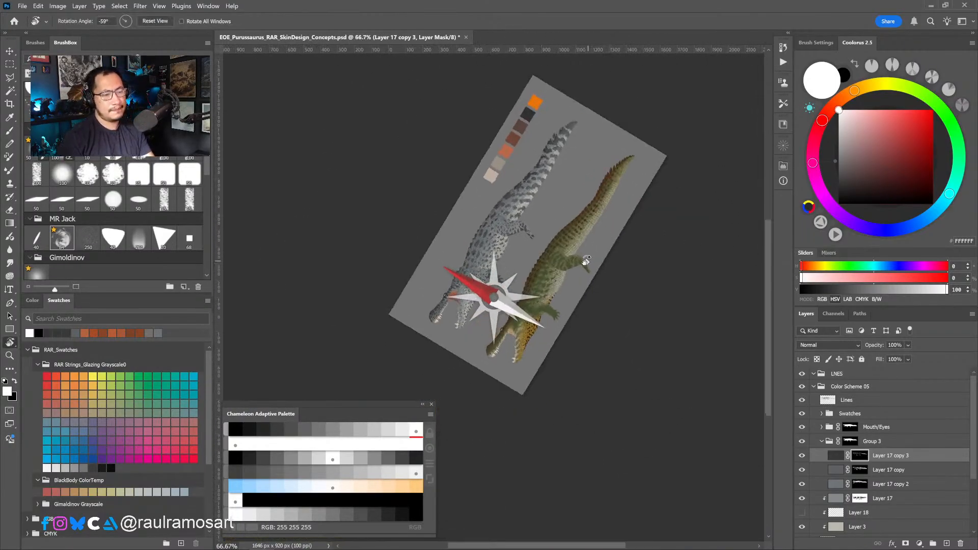
ctrl+click(483, 249)
drag(487, 285, 507, 258)
key(Escape)
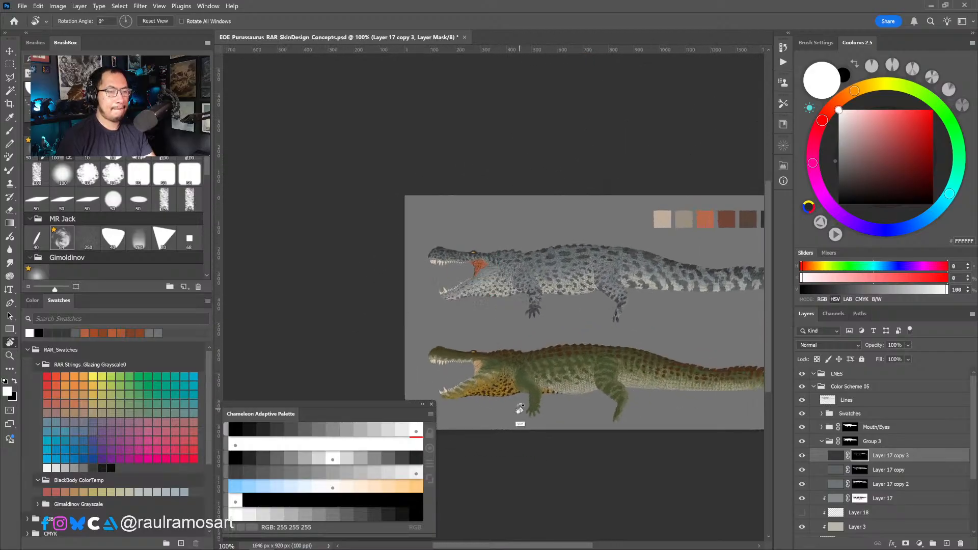
ctrl+click(478, 269)
ctrl+click(474, 284)
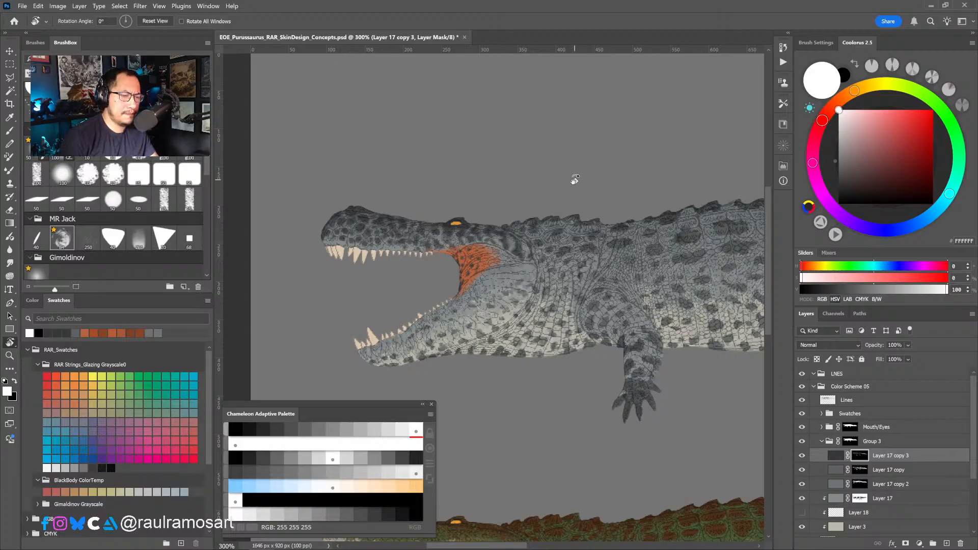
scroll(497, 261, up, 1)
drag(521, 273, 501, 231)
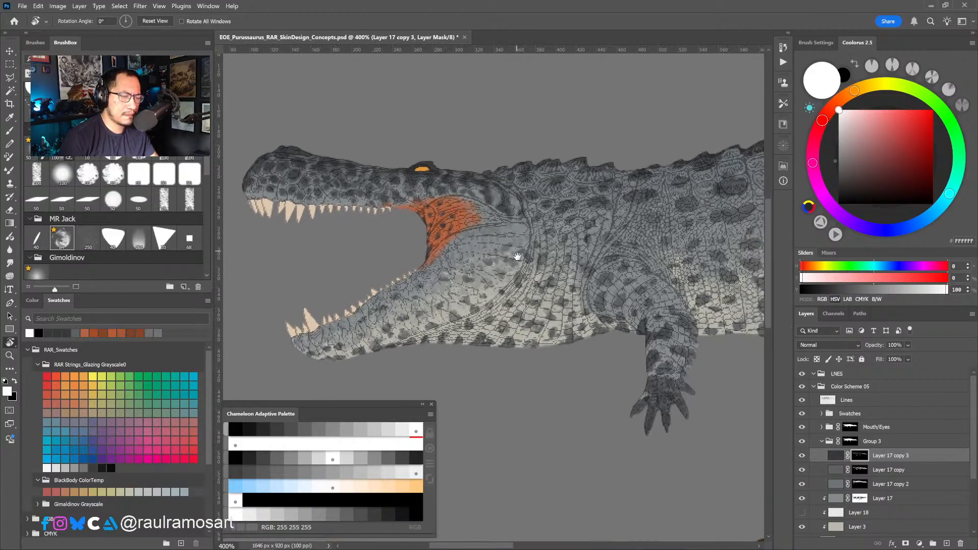
scroll(516, 287, up, 1)
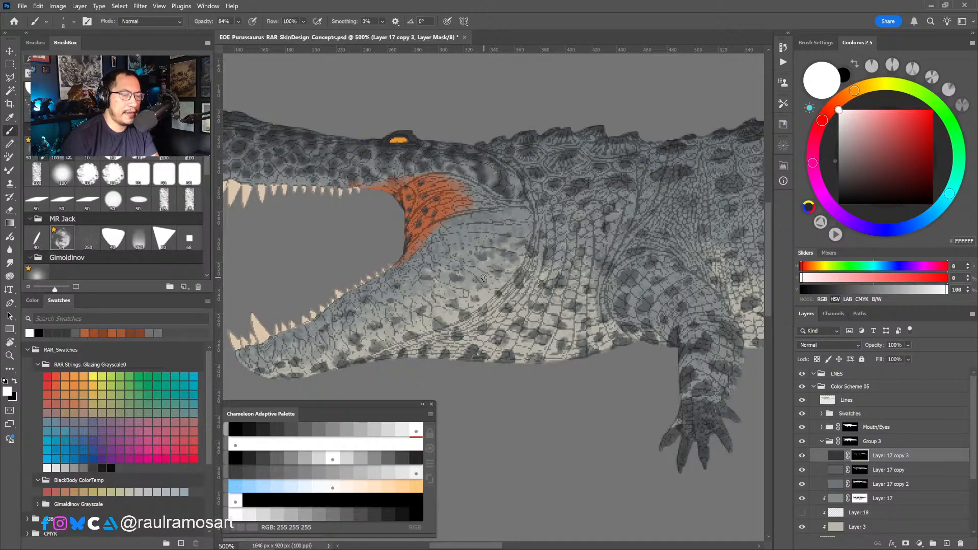
drag(508, 284, 475, 248)
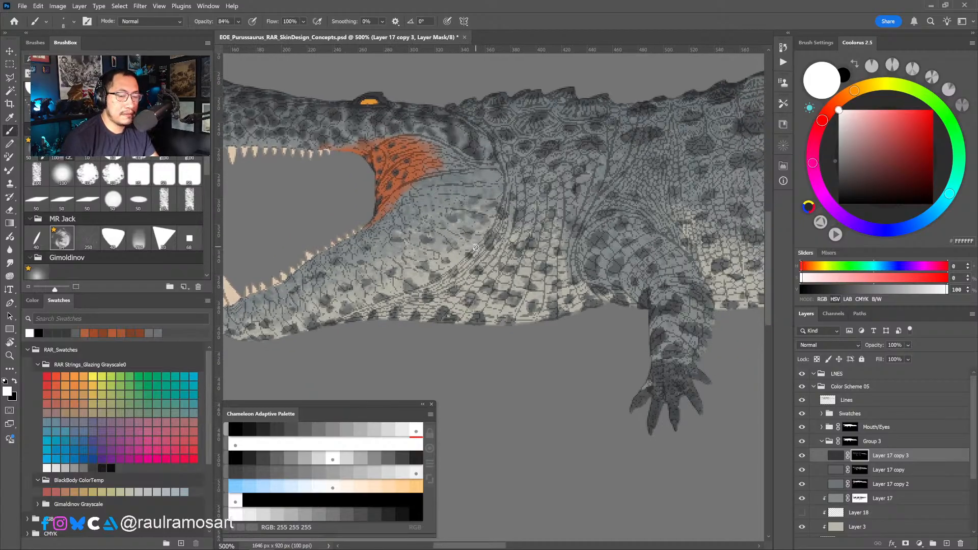
Look through Group 3's layers, then expand the Mouth/Eyes group and select Layer 6.
click(823, 442)
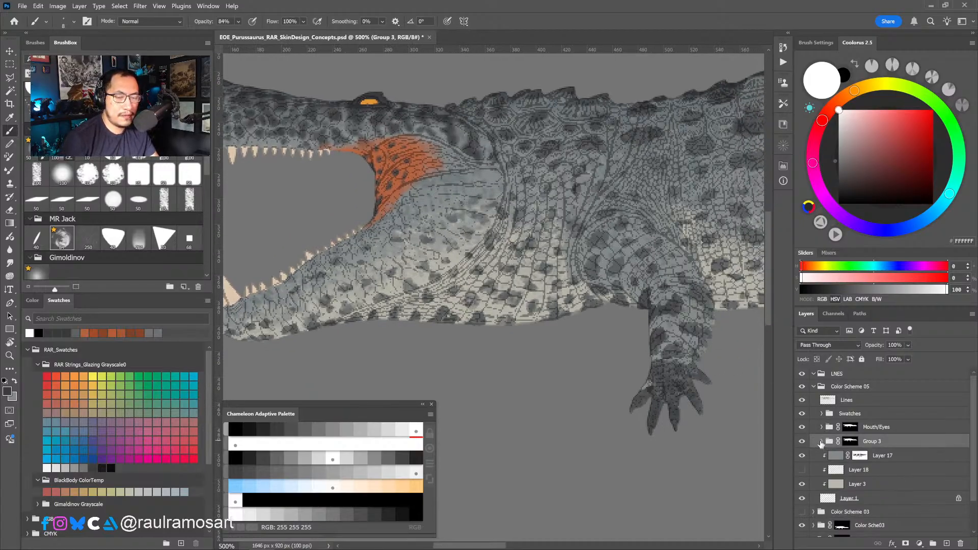
click(822, 442)
scroll(975, 406, down, 4)
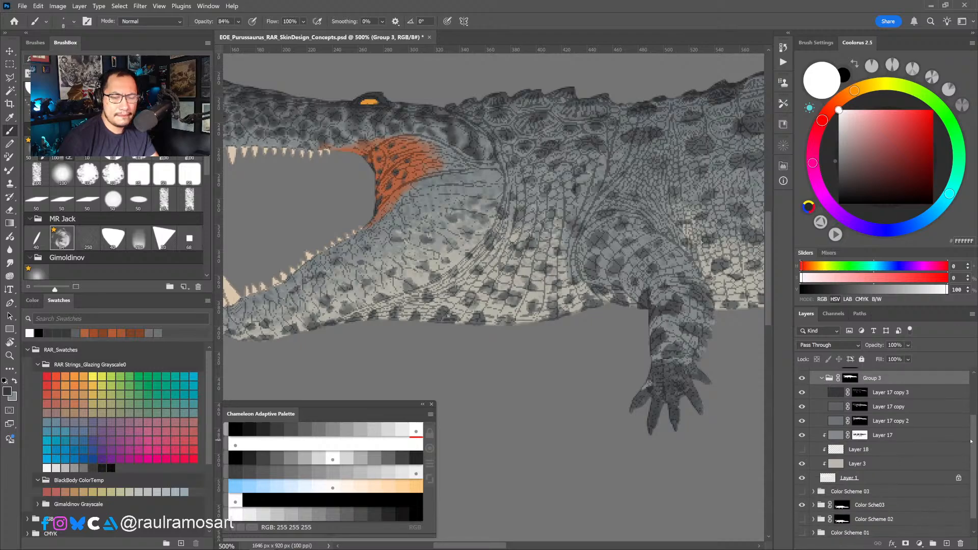
scroll(856, 431, up, 4)
click(822, 441)
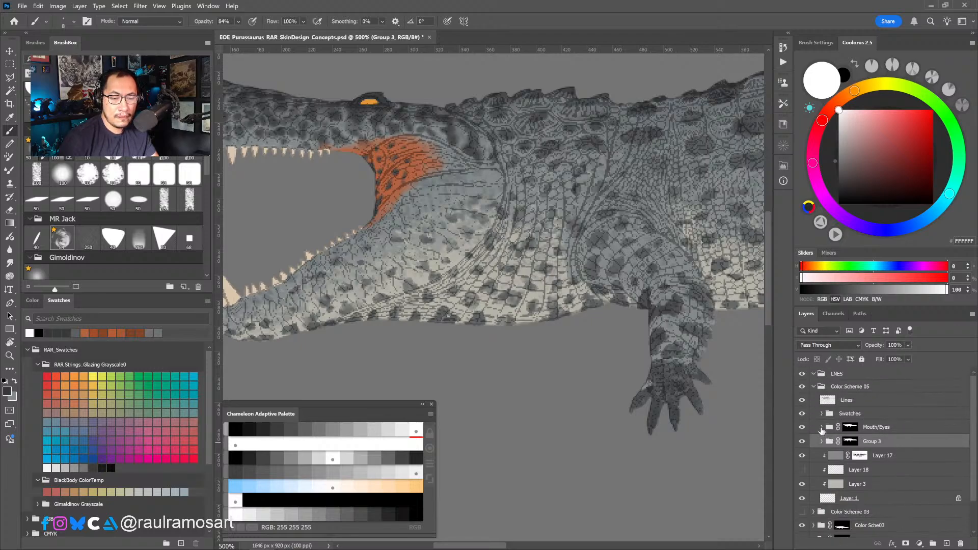
click(850, 427)
click(822, 428)
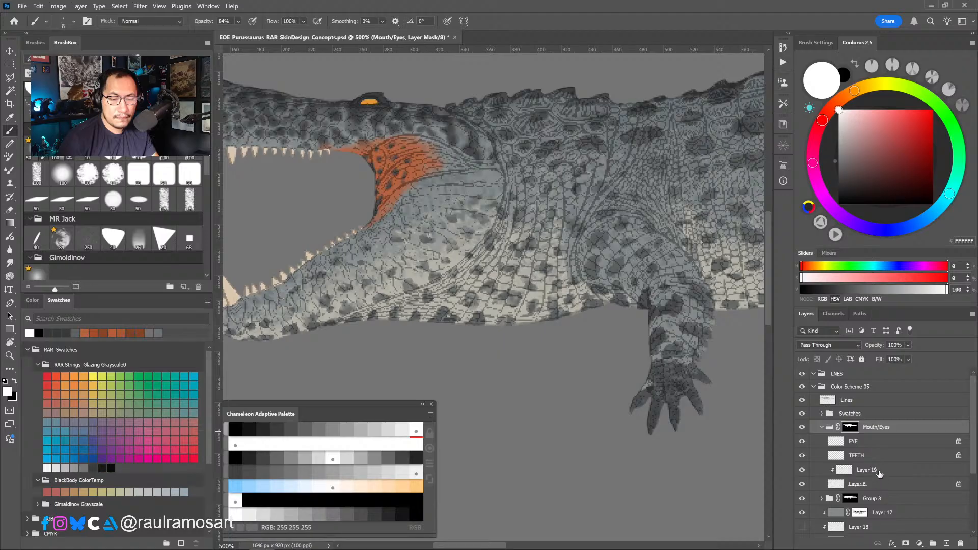
click(879, 471)
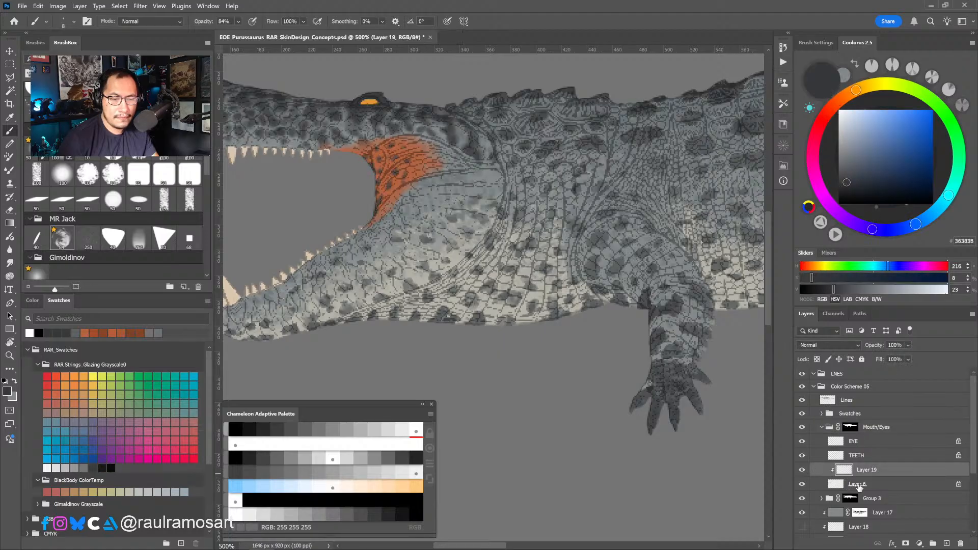
click(859, 486)
Inspect the orange mouth corner up close, then compare the head with the Mouth/Eyes group hidden and shown.
key(r)
drag(532, 425, 606, 326)
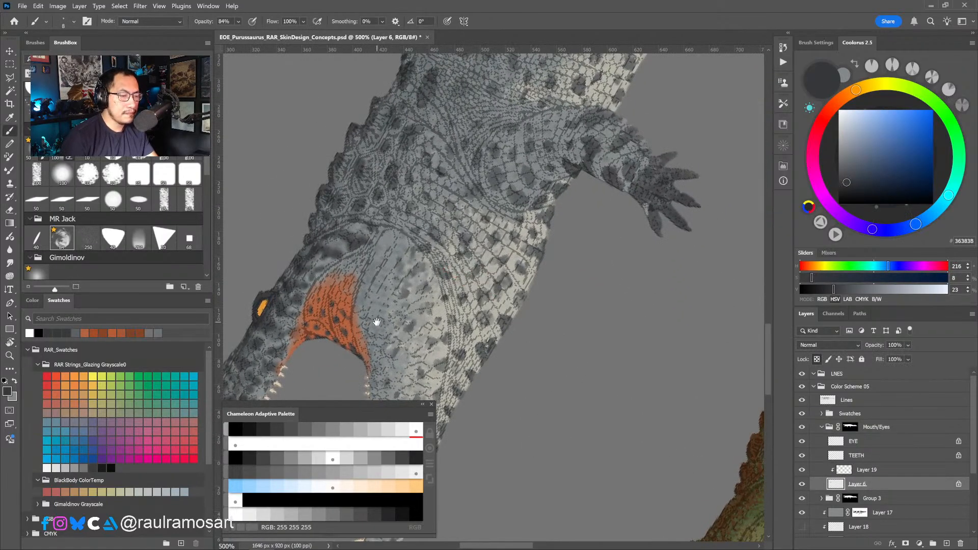
drag(377, 322, 408, 271)
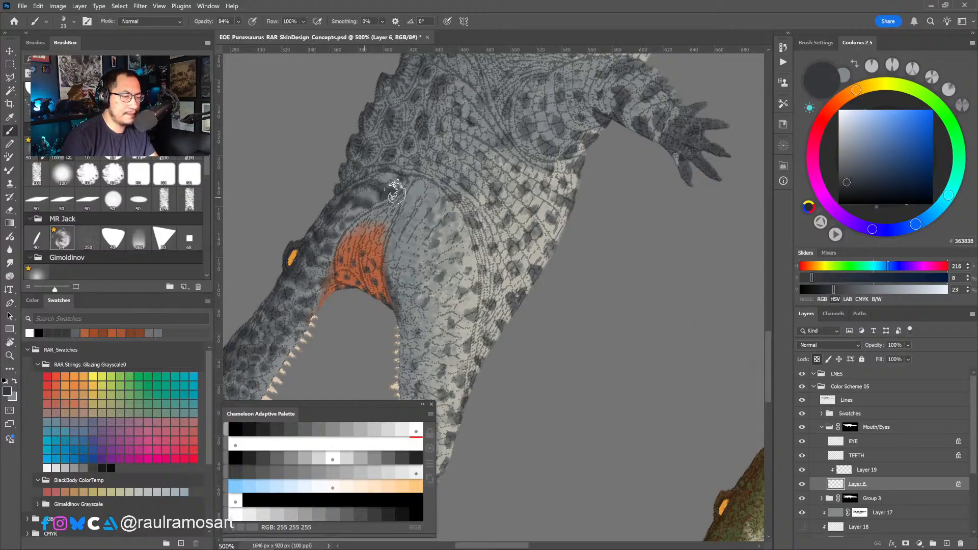
alt+click(398, 240)
key(r)
drag(575, 308, 521, 402)
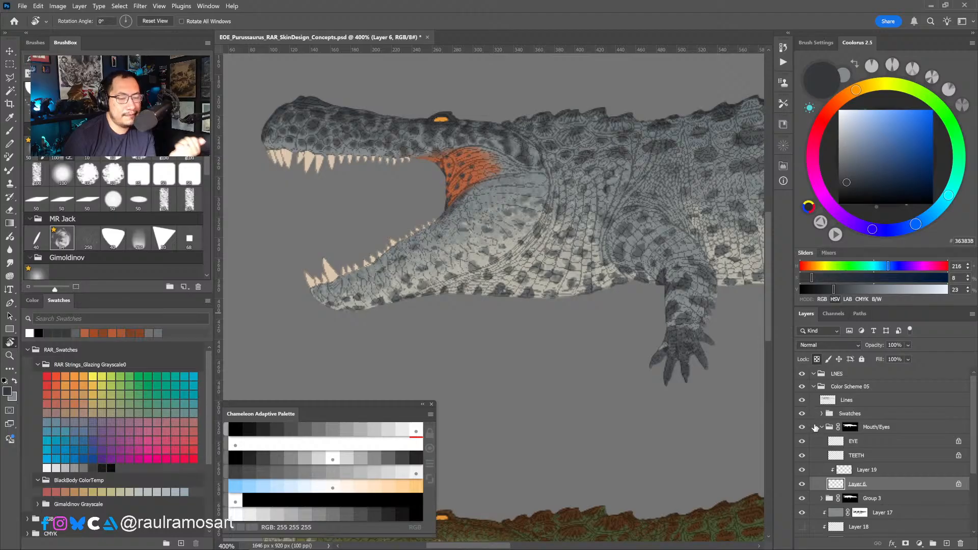
click(822, 428)
click(802, 428)
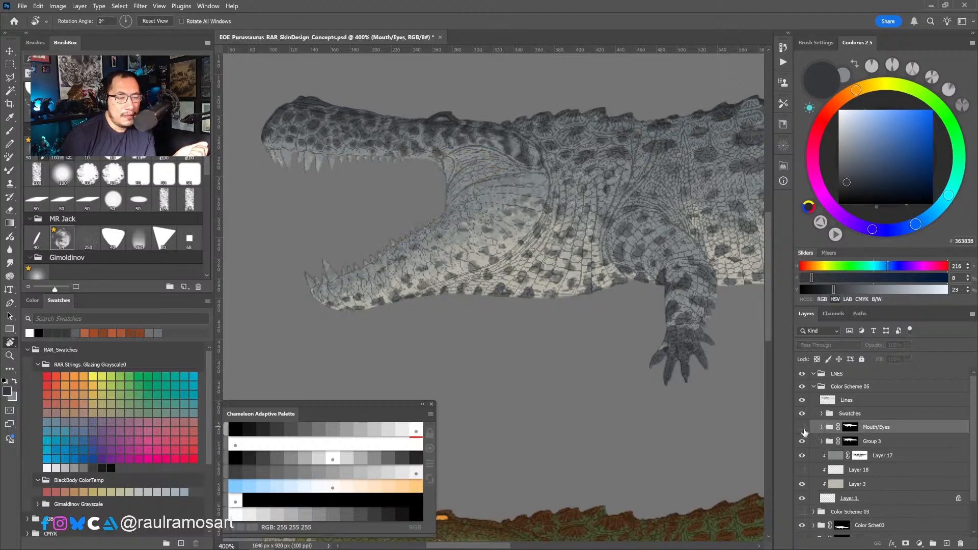
click(803, 428)
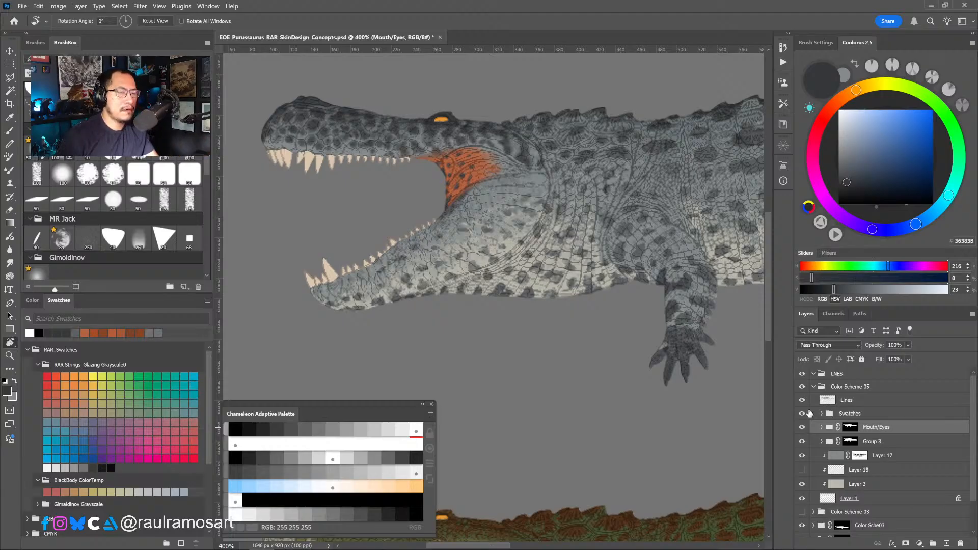
Review the whole grey Purussaurus, toggling the visibility of Mouth/Eyes, Swatches, Lines and Layer 17 to compare their effects.
scroll(506, 345, down, 2)
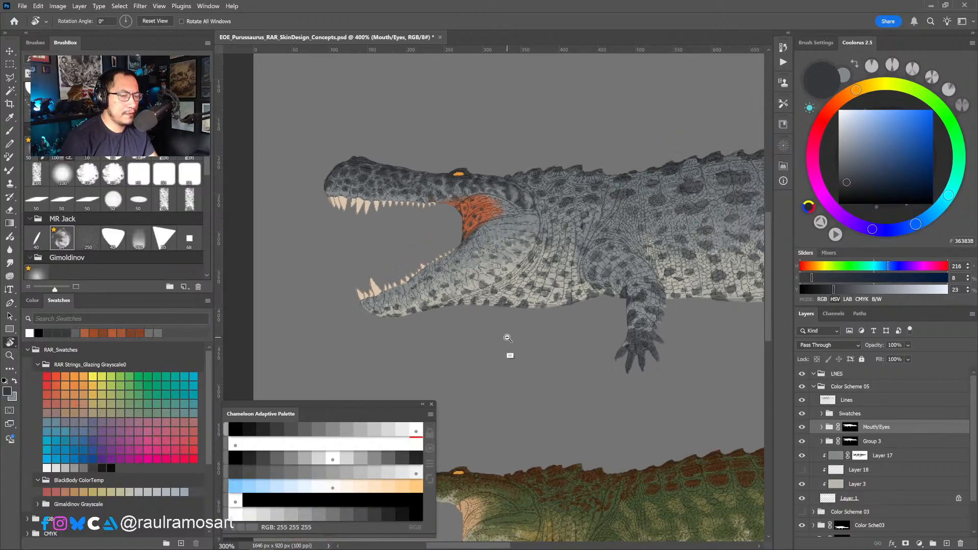
scroll(505, 349, down, 2)
scroll(476, 338, up, 1)
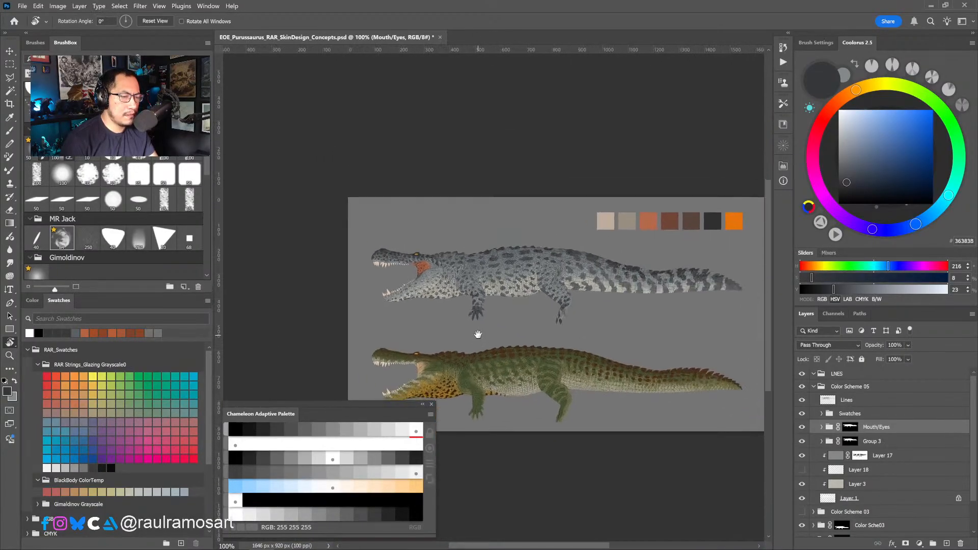
scroll(534, 305, up, 2)
drag(535, 326, 512, 324)
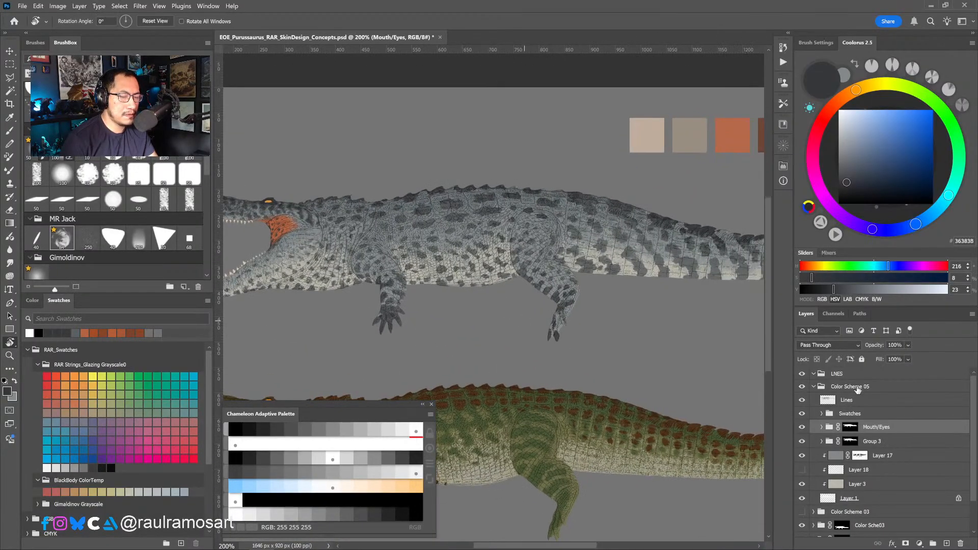
click(803, 427)
click(803, 427)
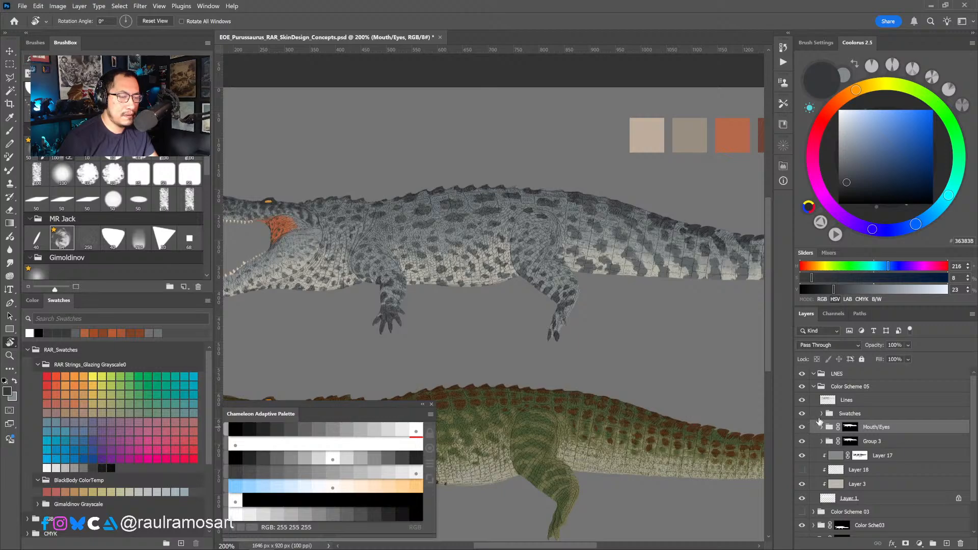
click(803, 413)
click(803, 414)
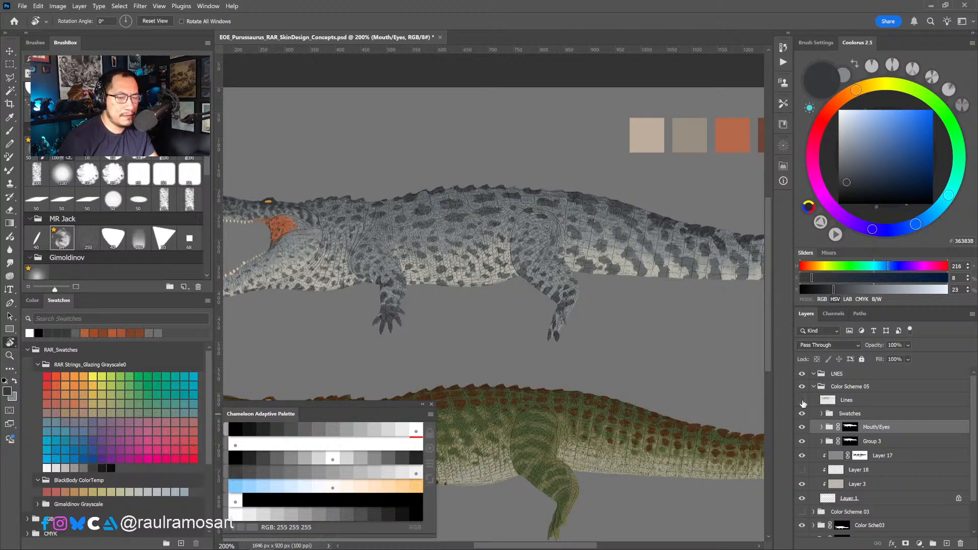
click(803, 401)
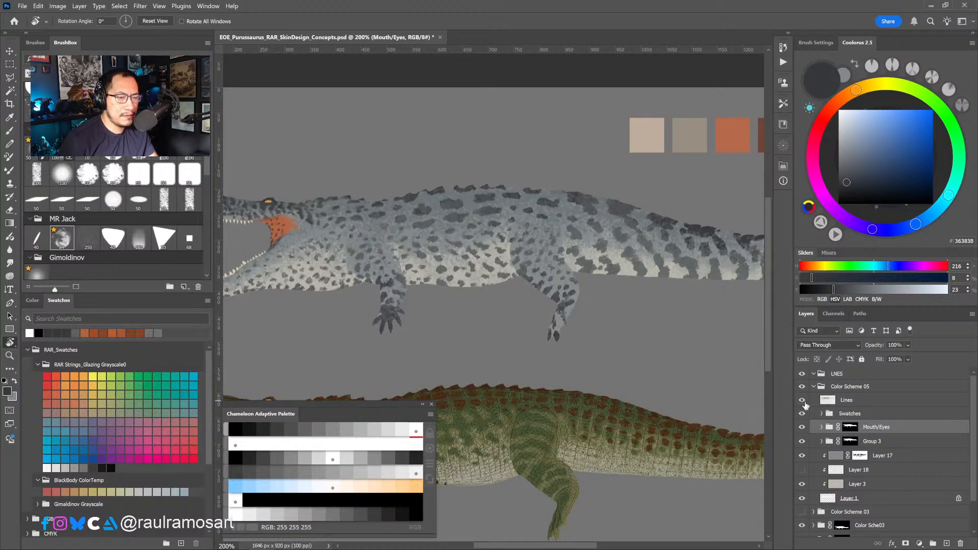
click(803, 456)
drag(720, 454, 601, 460)
scroll(590, 434, down, 1)
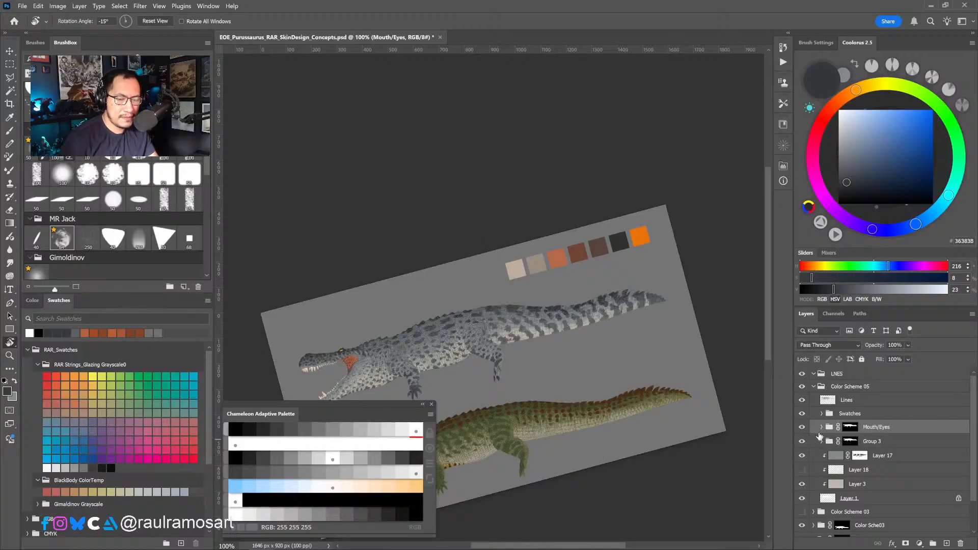
Select Layer 17 copy 3's mask in Group 3 and choose the textured 46 px brush for the tail.
click(822, 442)
click(859, 460)
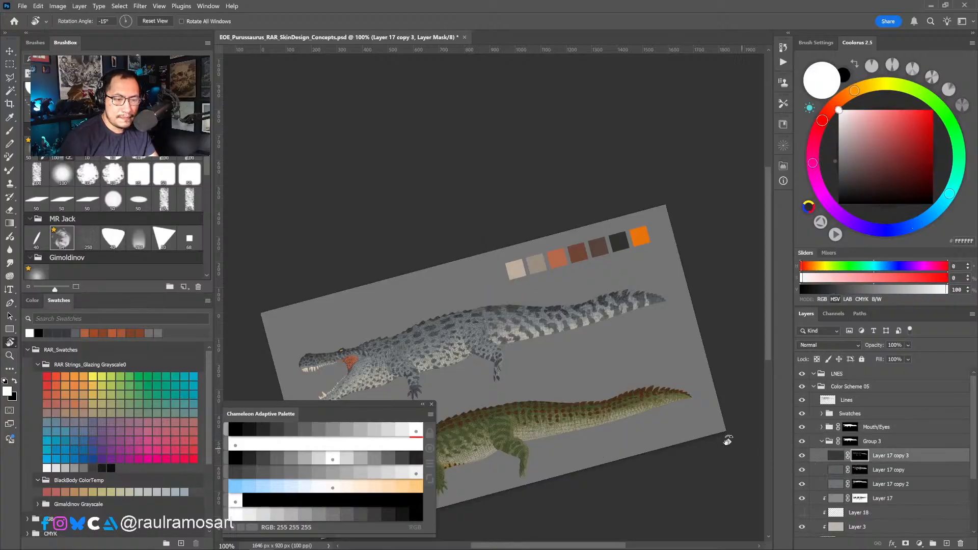
drag(607, 399, 494, 208)
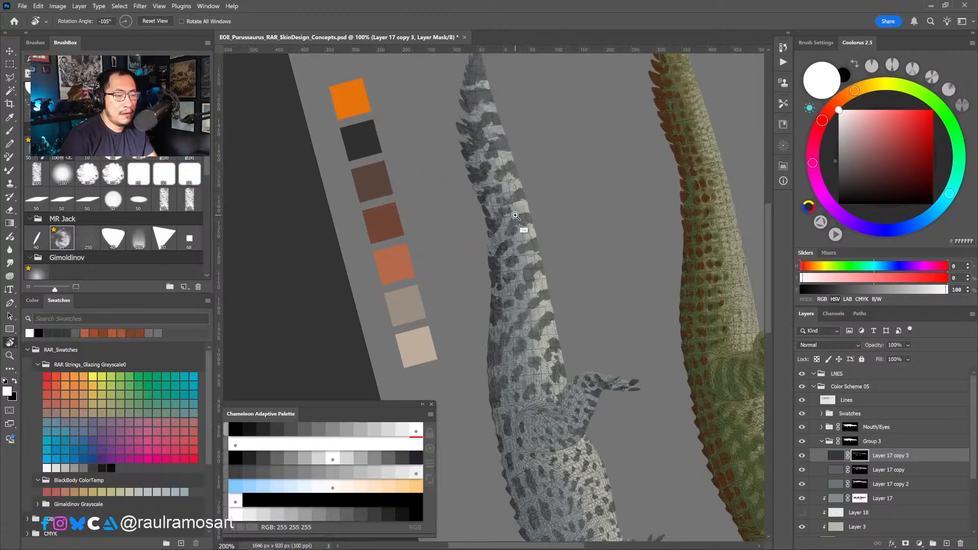
scroll(520, 219, up, 4)
key(b)
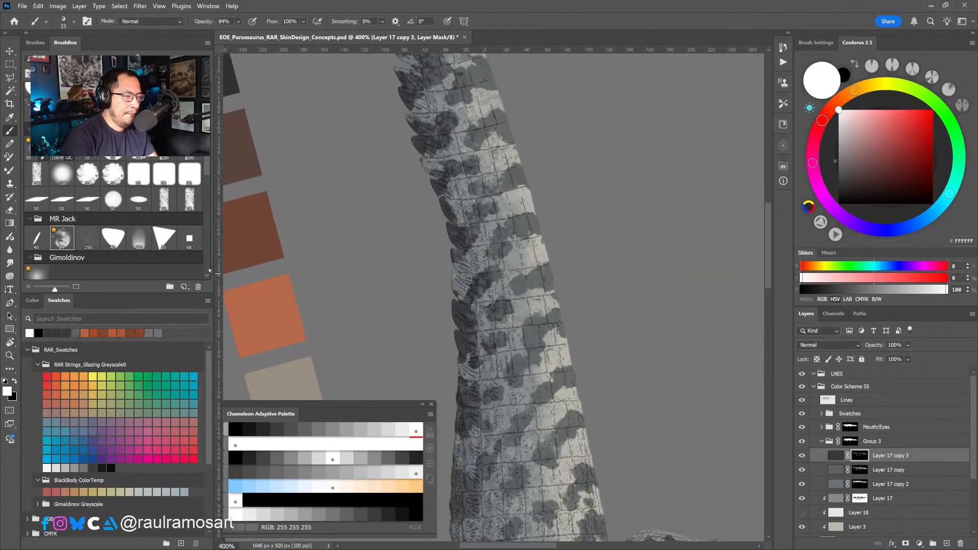
click(140, 150)
drag(206, 113, 214, 172)
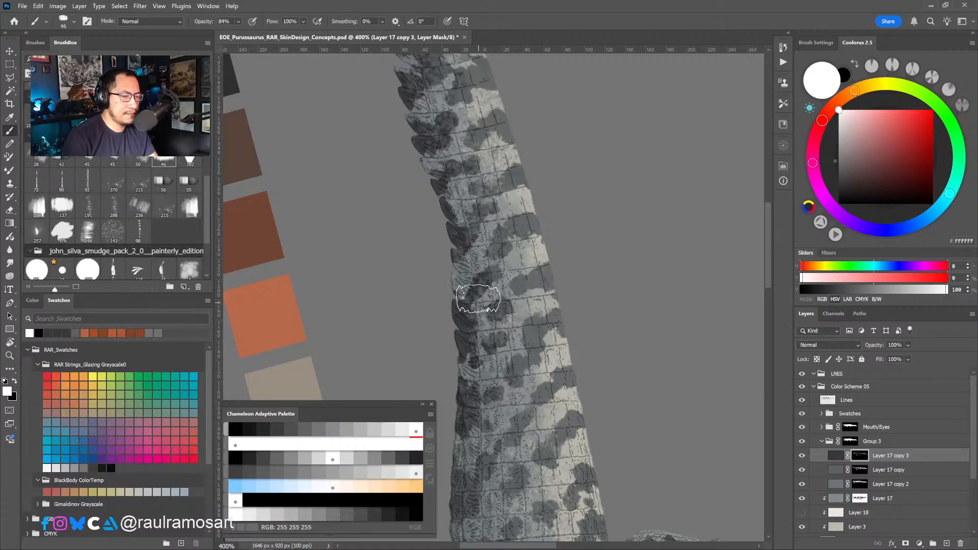
Set the brush size to 22 and paint Layer 17 copy 3's mask white to darken spots along the mid-tail ridge.
drag(477, 300, 443, 302)
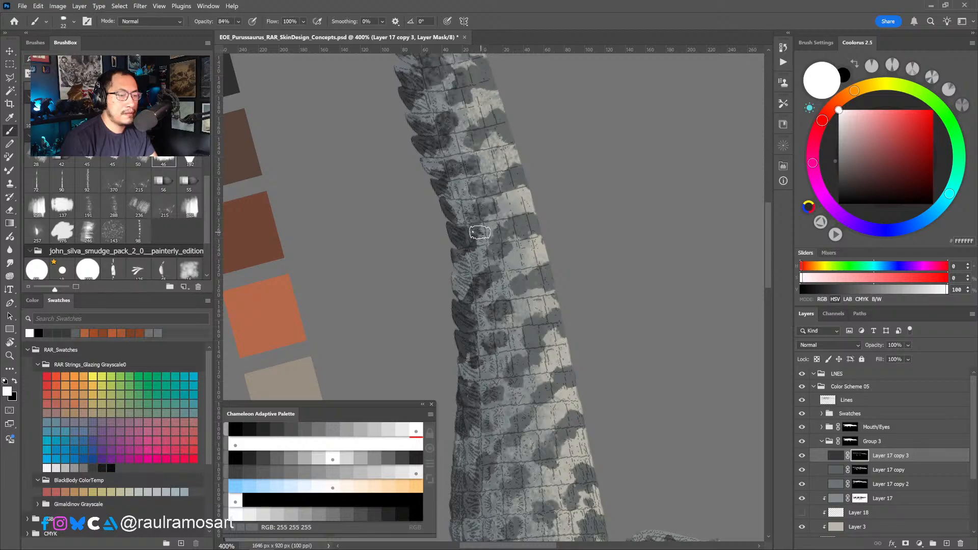
drag(467, 227, 479, 222)
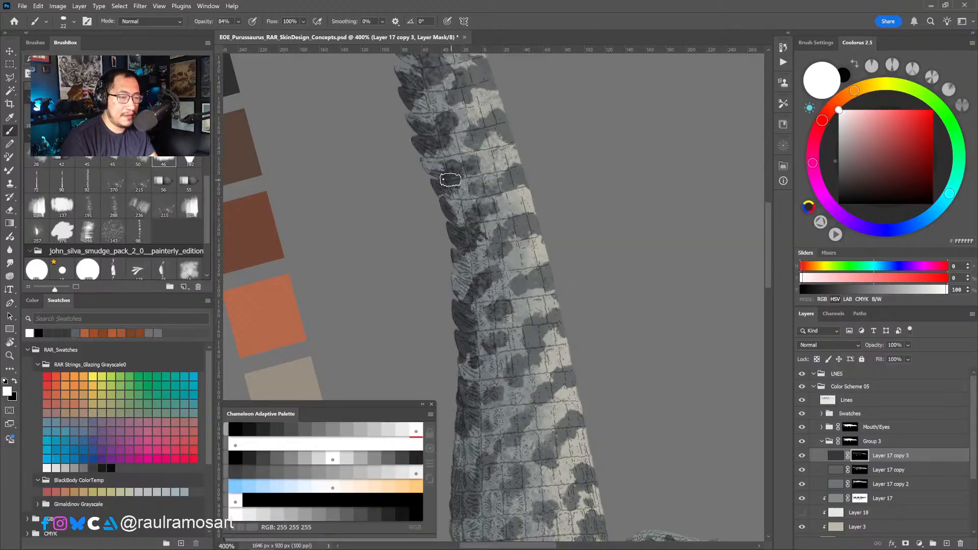
scroll(448, 208, up, 3)
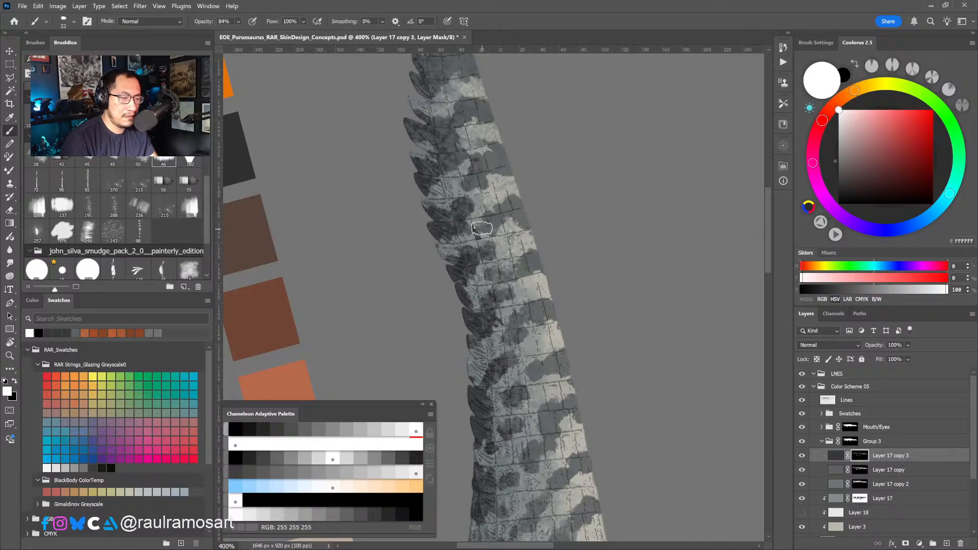
mouse_move(482, 229)
mouse_down()
mouse_move(492, 223)
mouse_move(505, 215)
mouse_move(486, 203)
mouse_move(520, 204)
mouse_up()
Paint Layer 17 copy 3's mask white to darken the spots and ridge plates toward the tail tip.
mouse_move(476, 167)
mouse_down()
mouse_move(500, 208)
mouse_move(490, 232)
mouse_move(503, 208)
mouse_move(501, 217)
mouse_move(478, 203)
mouse_move(483, 224)
mouse_move(458, 224)
mouse_move(459, 192)
mouse_move(479, 223)
mouse_move(479, 255)
mouse_up()
key(x)
key(x)
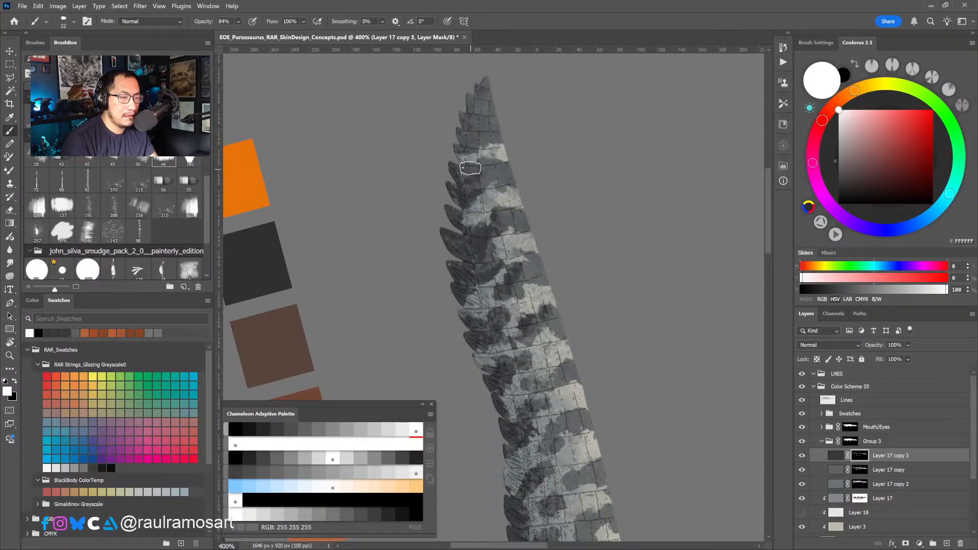
drag(499, 160, 508, 198)
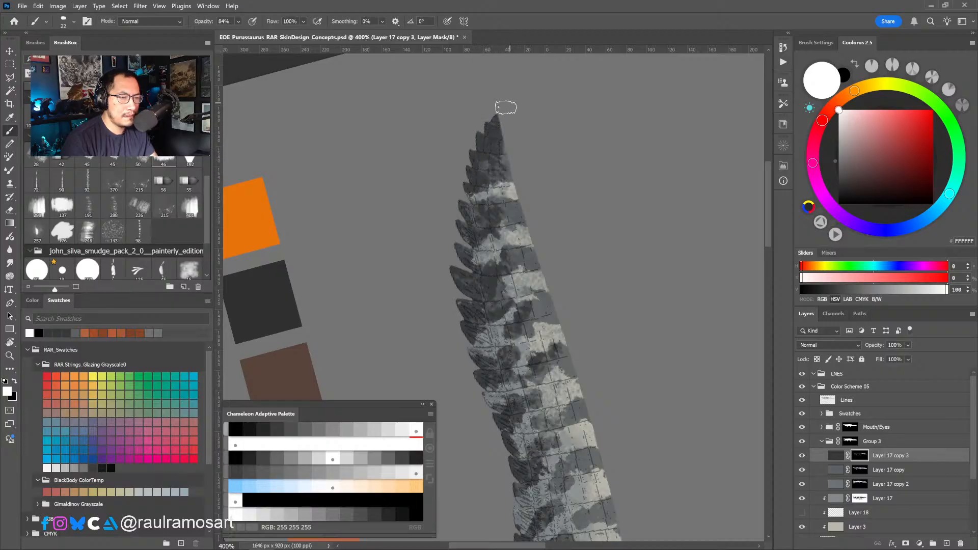
scroll(492, 163, down, 3)
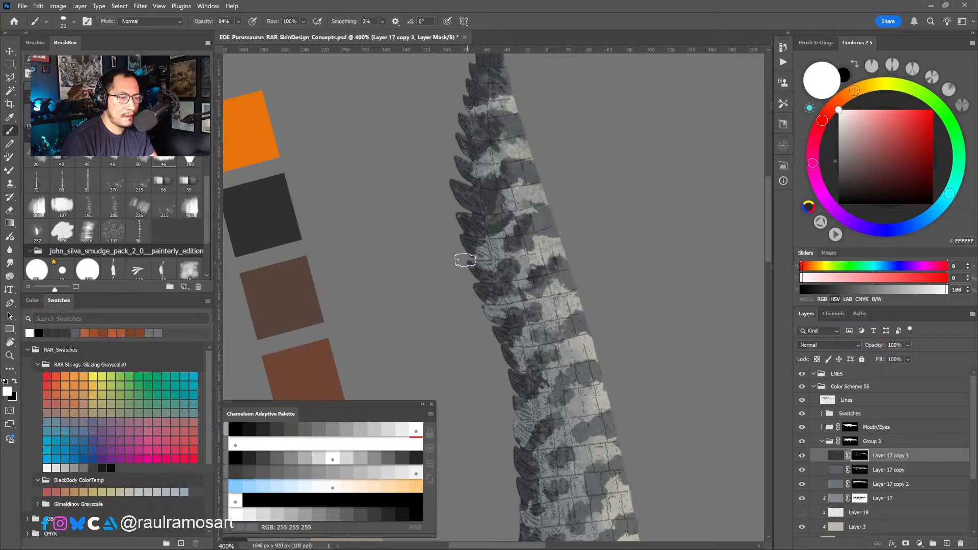
scroll(474, 265, down, 2)
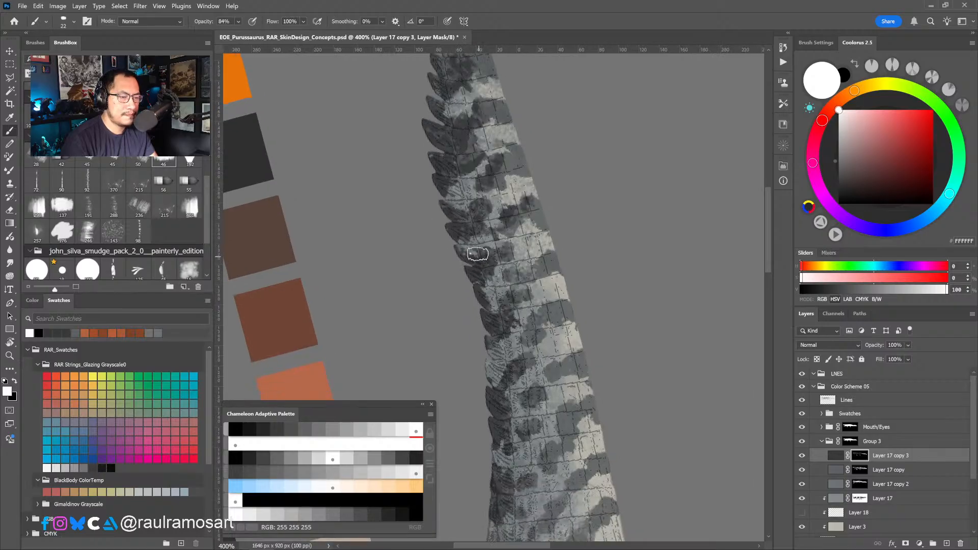
scroll(466, 260, up, 4)
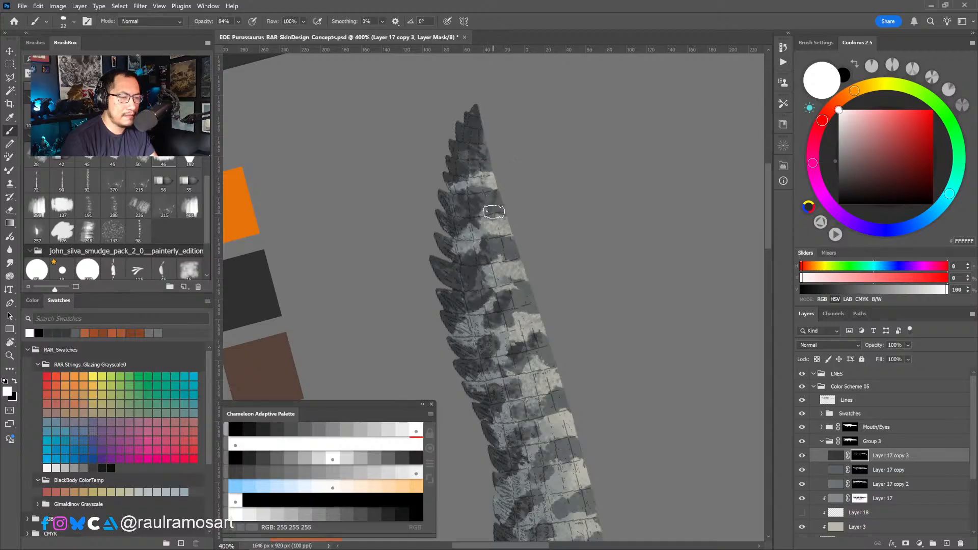
scroll(461, 220, down, 2)
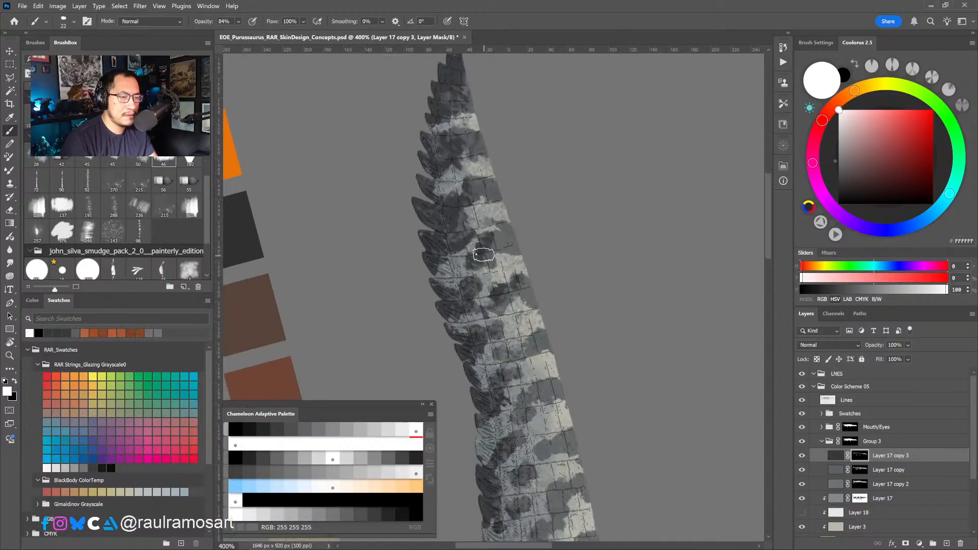
Darken ridge spots down toward the tail base on Layer 17 copy 3's mask and sample the light grey E3E3E3.
drag(525, 336, 504, 172)
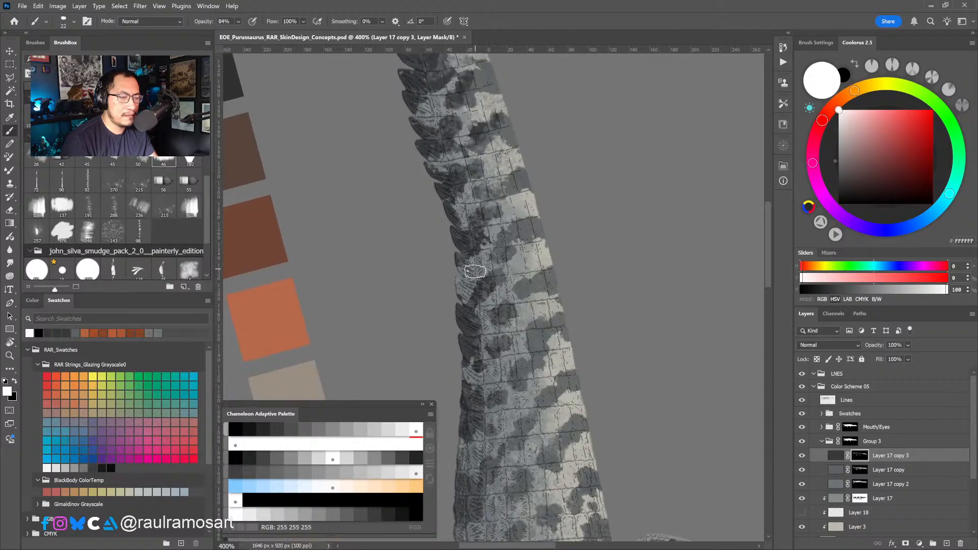
drag(462, 309, 456, 259)
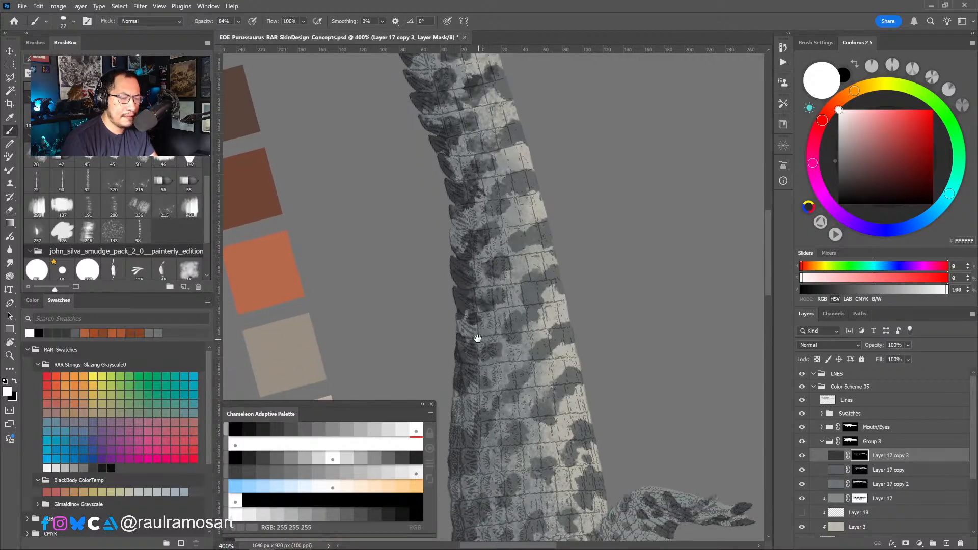
drag(476, 339, 476, 280)
scroll(453, 322, down, 1)
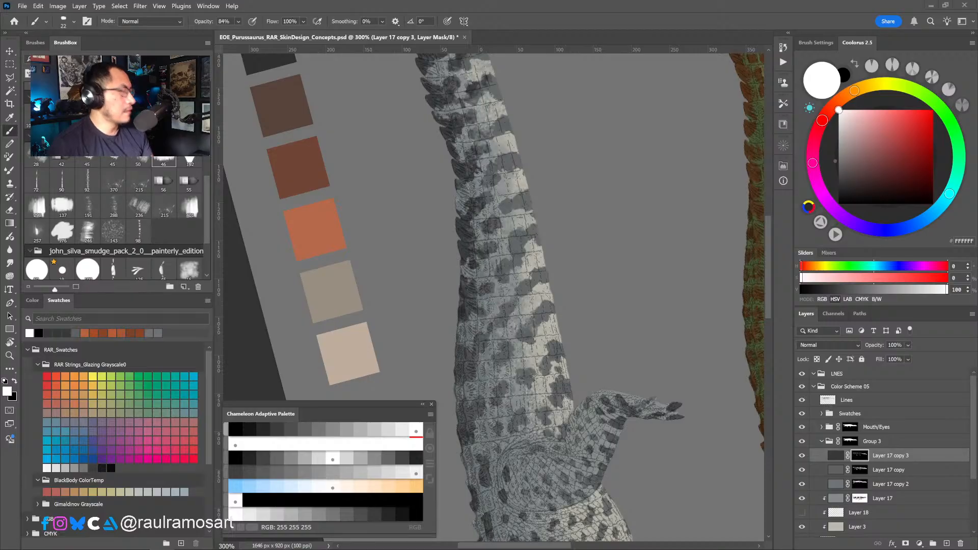
alt+click(485, 209)
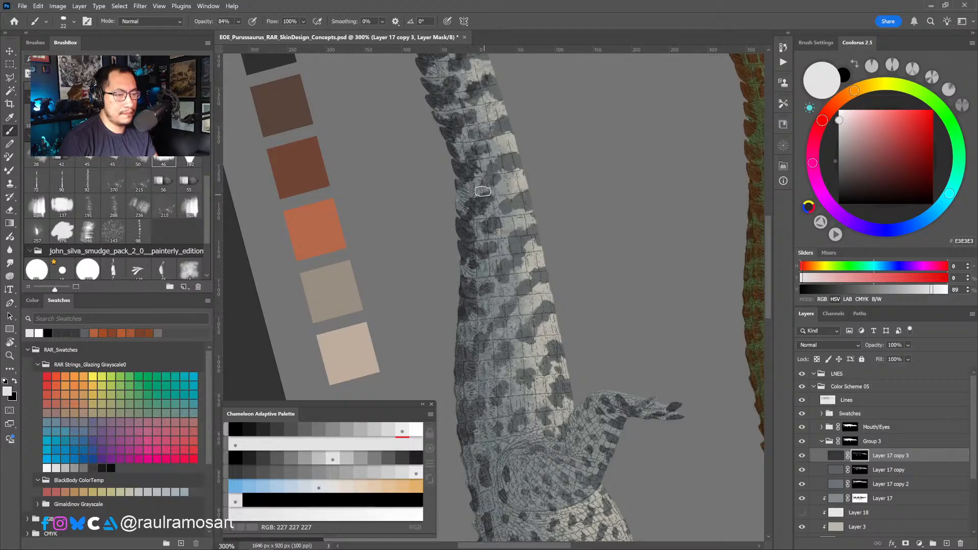
key(x)
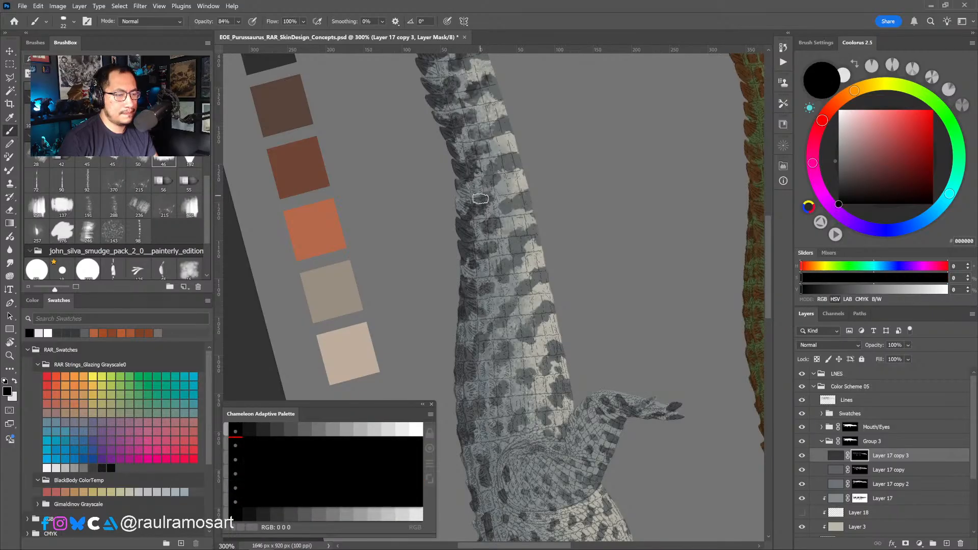
key(x)
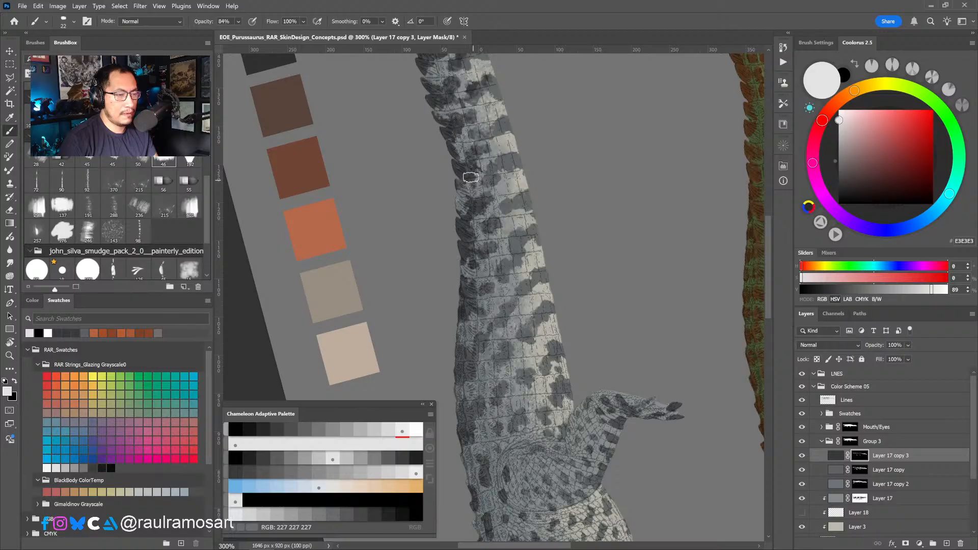
Reset the canvas rotation to 0° and review both full Purussaurus designs, comparing the grey one with Layer 17 copy 3 hidden and shown.
scroll(488, 192, down, 3)
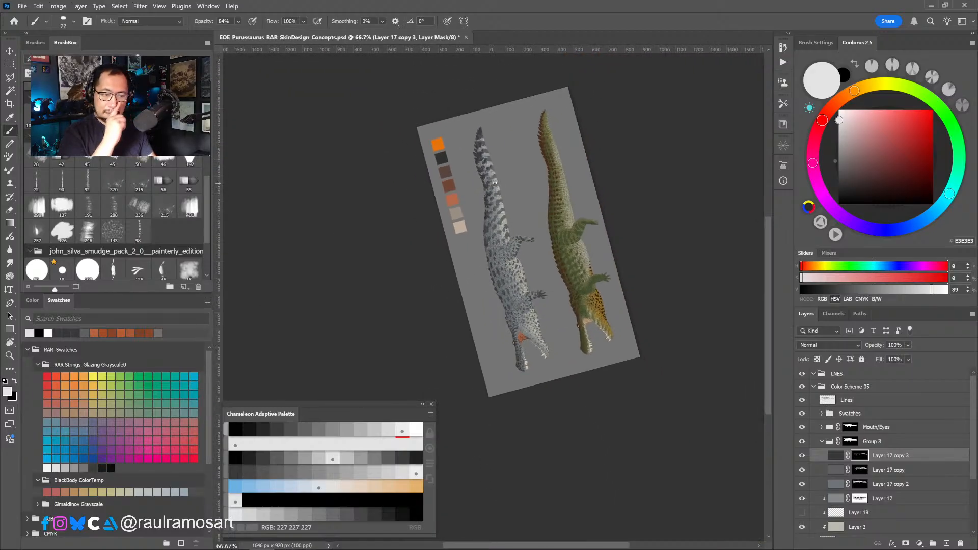
scroll(489, 257, up, 3)
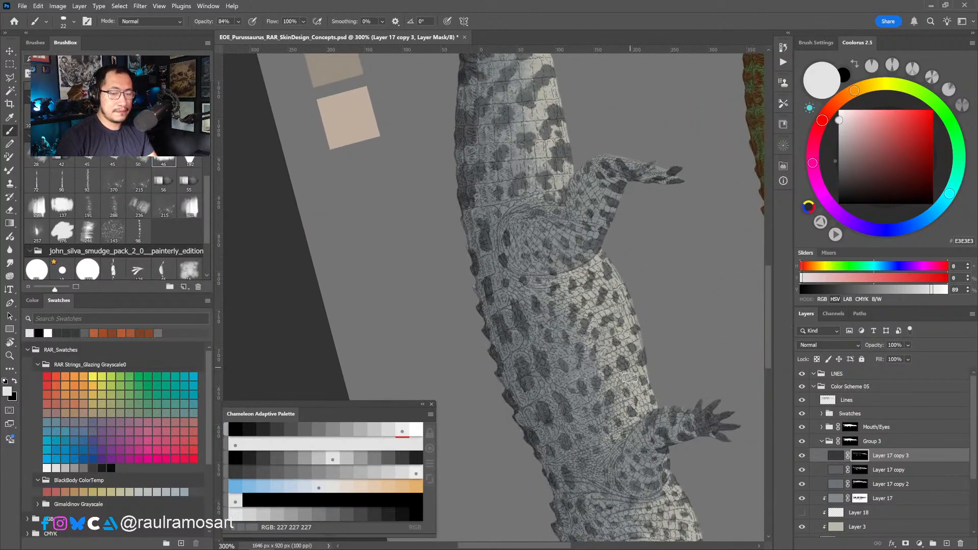
key(r)
drag(565, 344, 372, 412)
scroll(546, 418, down, 3)
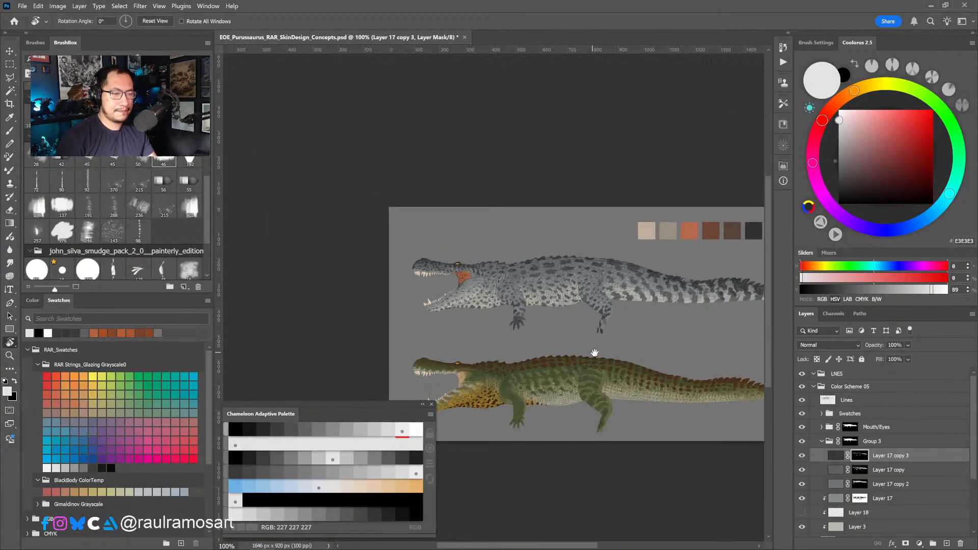
drag(595, 352, 569, 299)
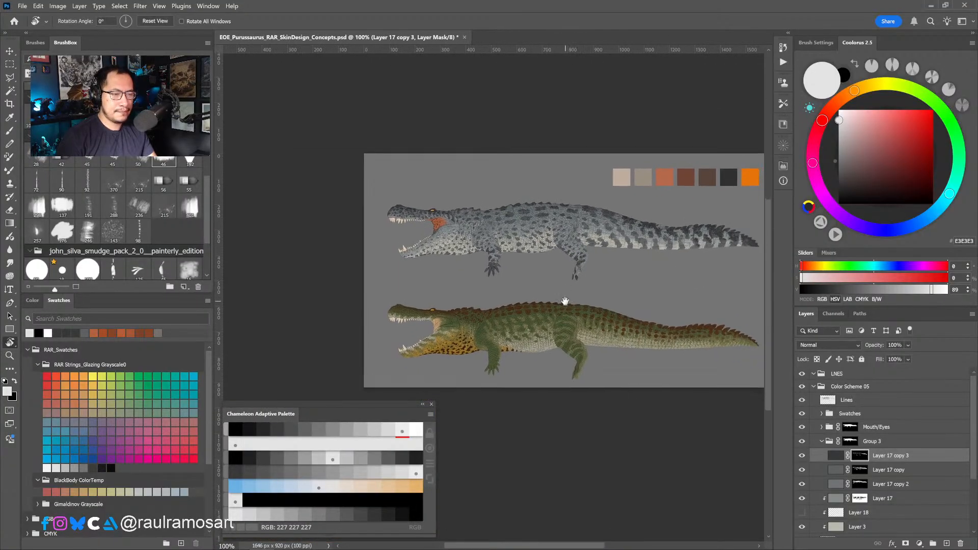
click(802, 456)
click(803, 456)
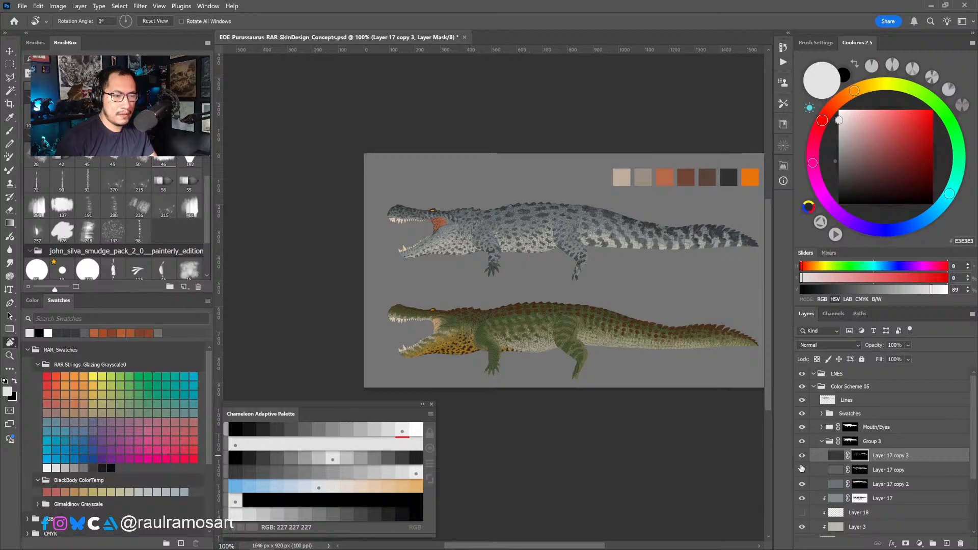
scroll(818, 438, down, 3)
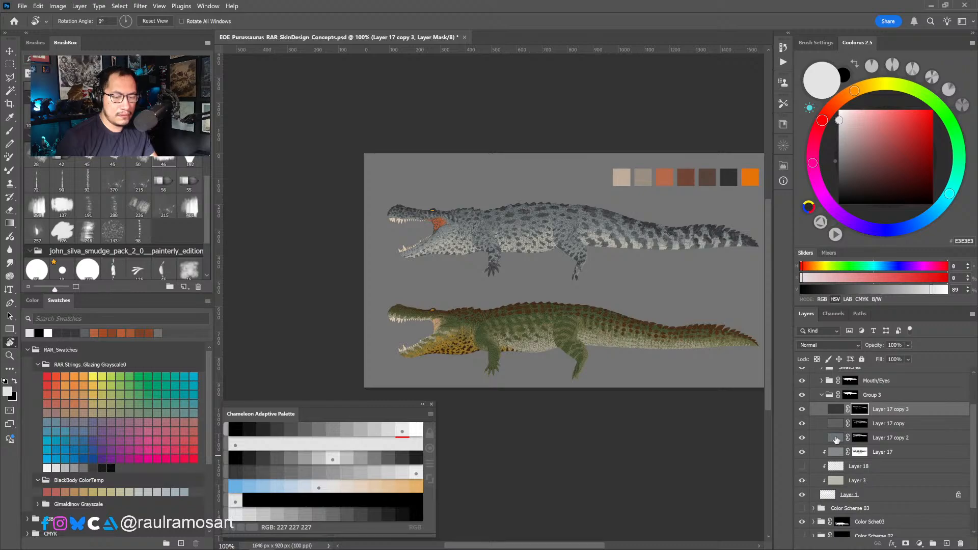
click(803, 410)
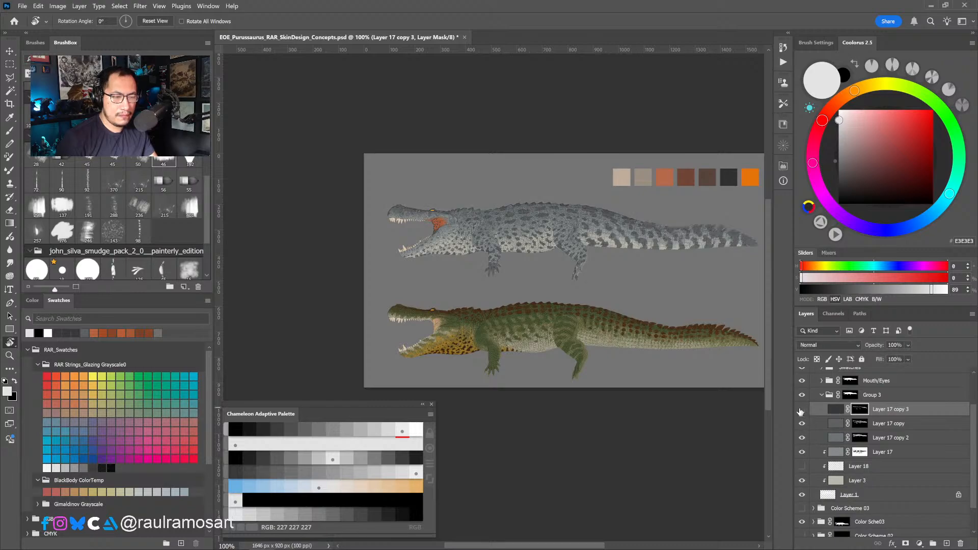
click(803, 410)
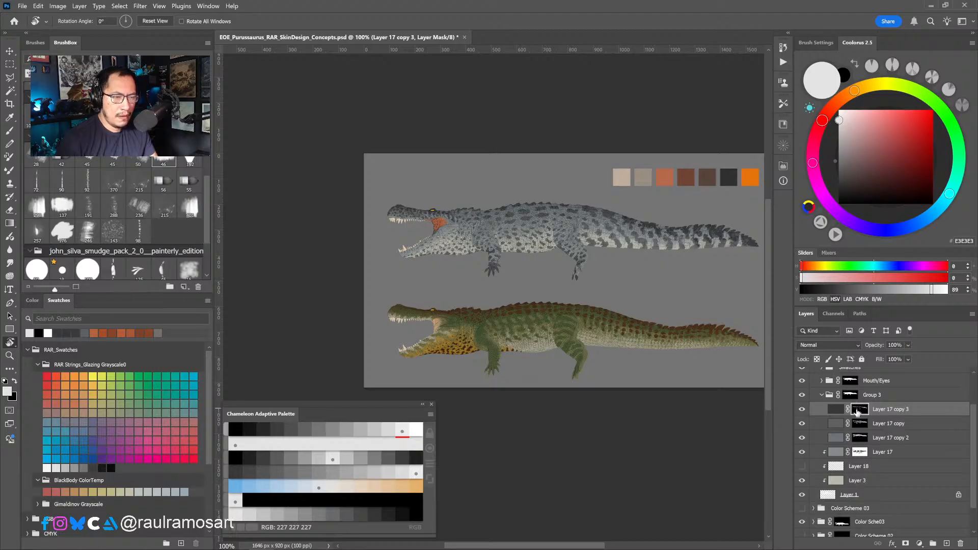
Compare the grey body's spots with Layer 17 copy and Layer 17 copy 2 each hidden and shown.
click(836, 426)
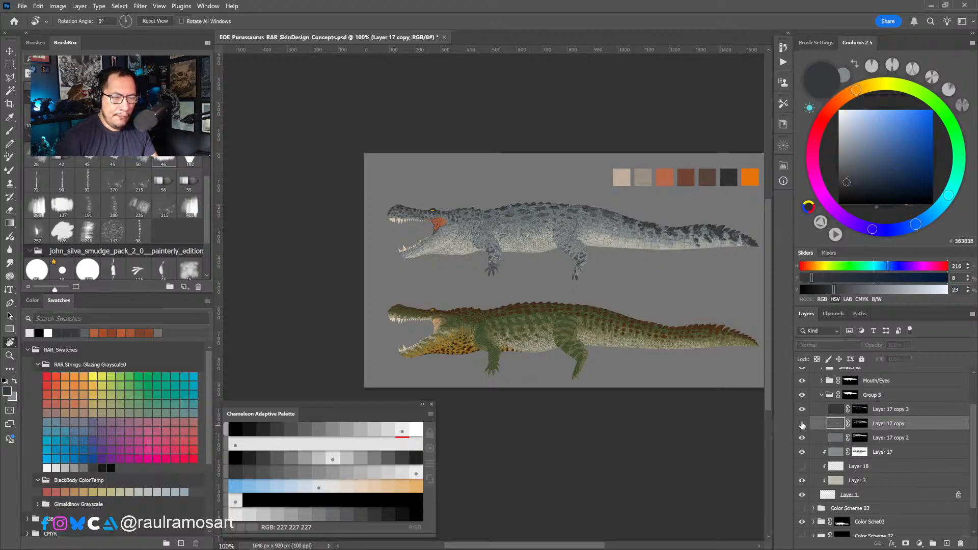
click(802, 424)
click(802, 439)
click(802, 439)
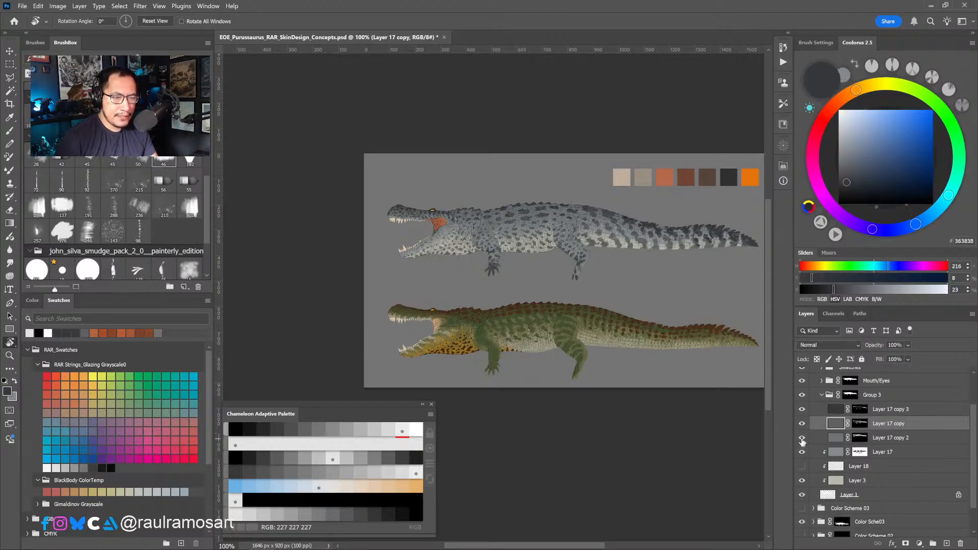
click(803, 440)
click(803, 439)
Try darkening Layer 17 copy 2's fill colour using Hue/Saturation with Lightness at -7.
click(834, 438)
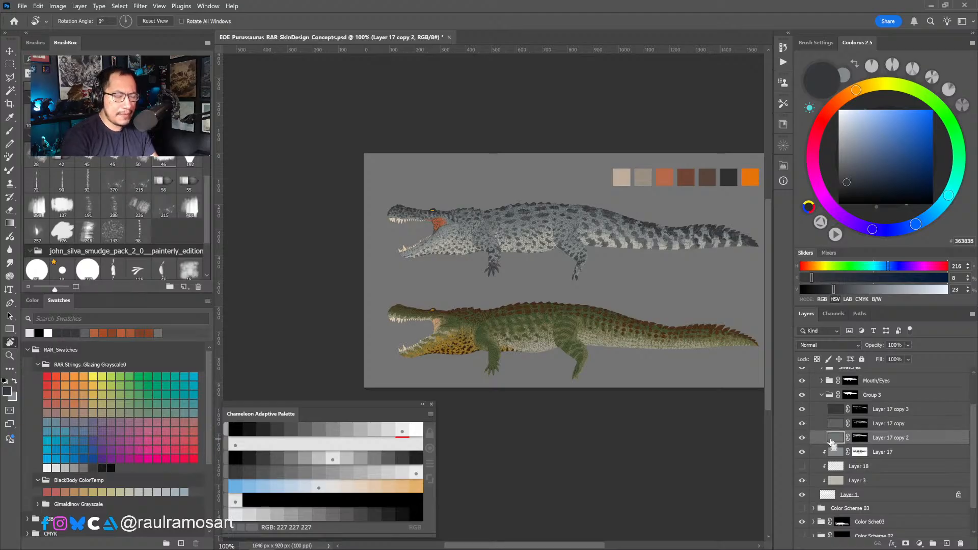
key(ctrl+u)
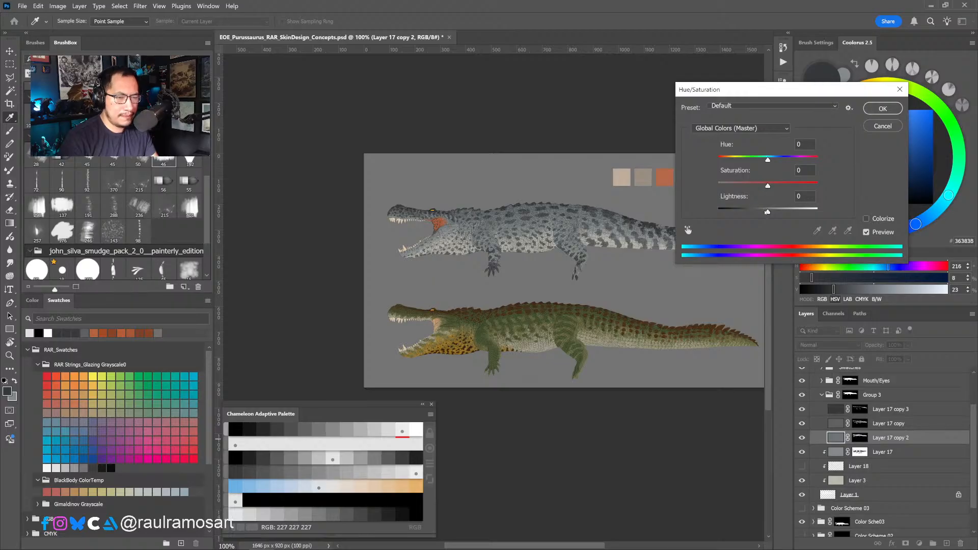
drag(766, 211, 764, 213)
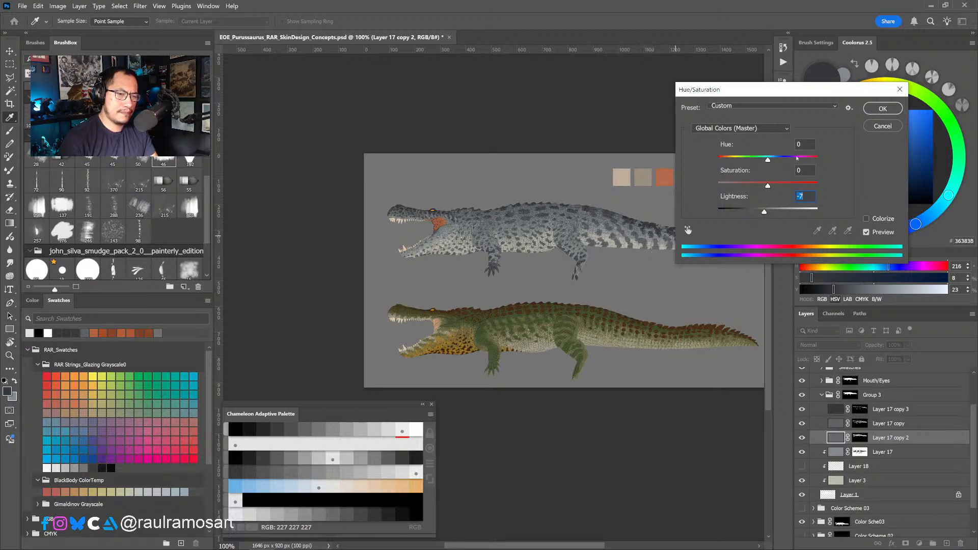
click(881, 109)
key(r)
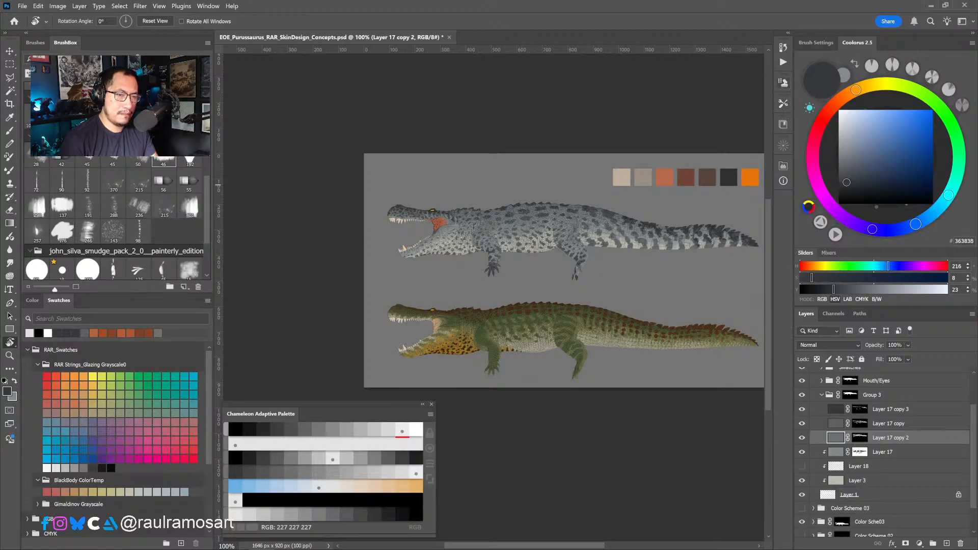
Compare the history states before and after the Hue/Saturation adjustment, then revert to the state before it.
click(783, 48)
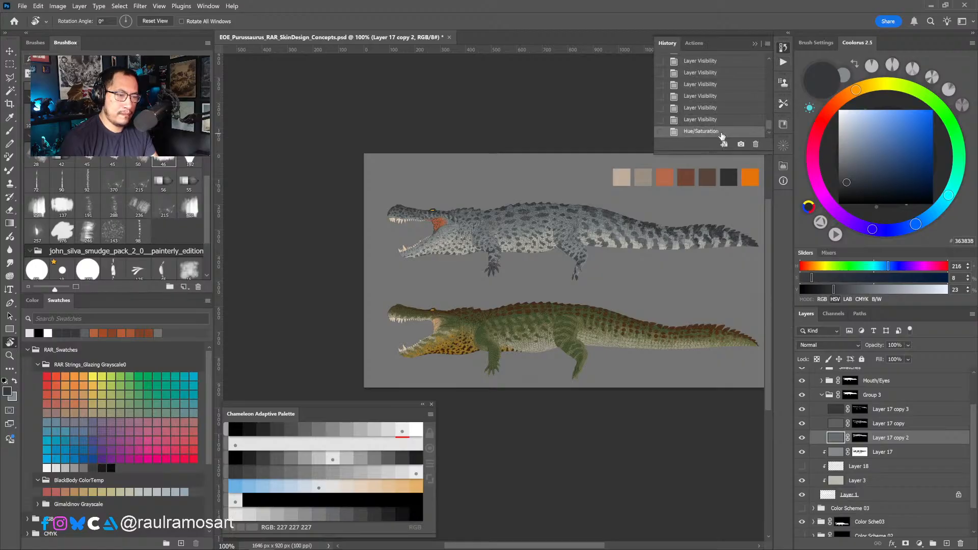
click(723, 123)
click(723, 132)
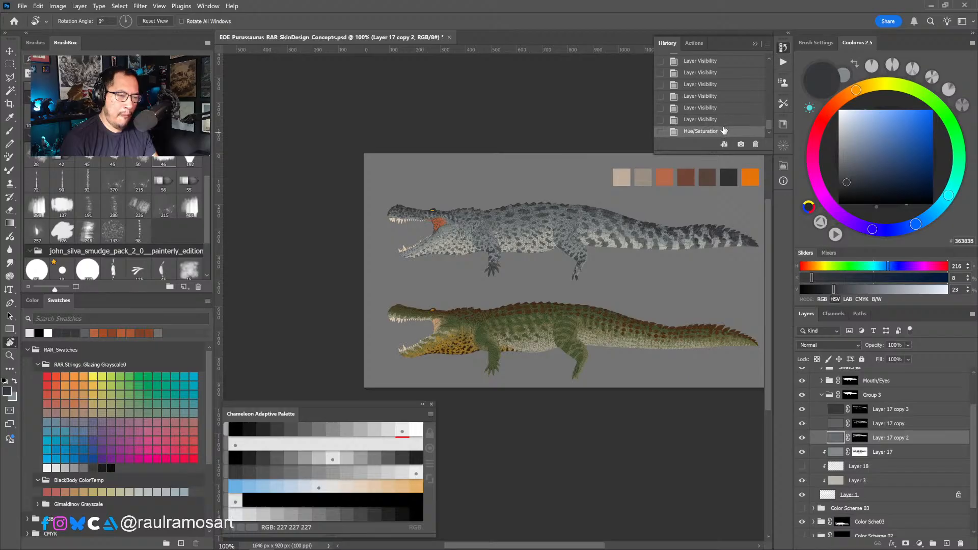
click(727, 121)
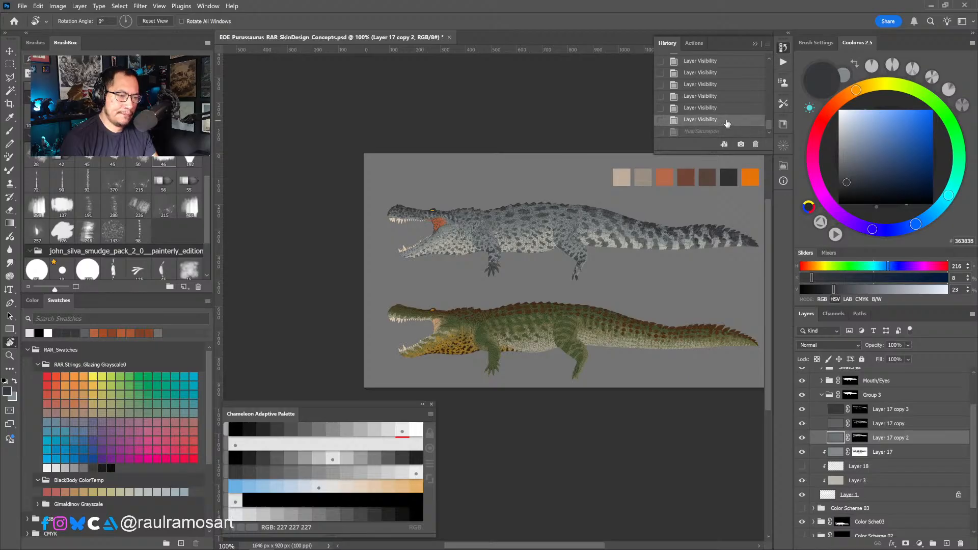
click(723, 132)
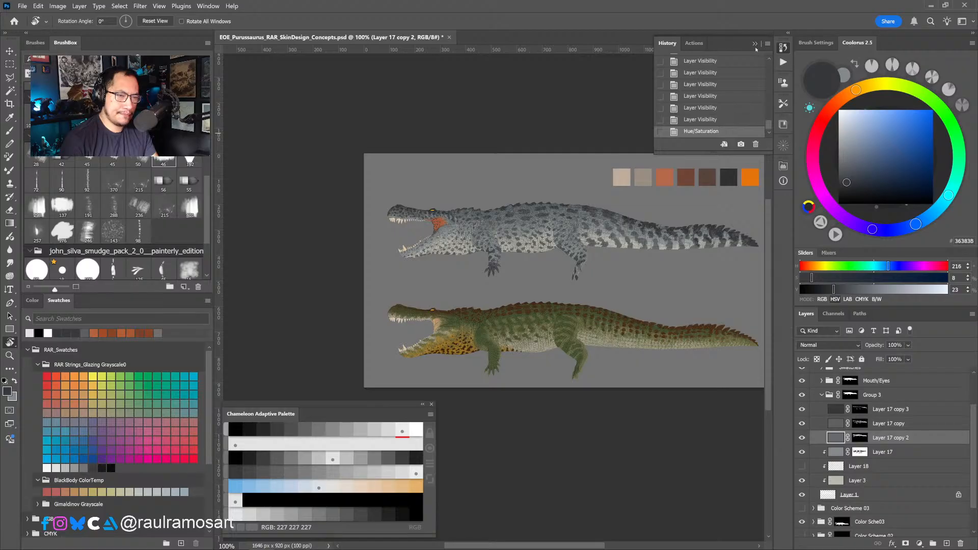
click(716, 121)
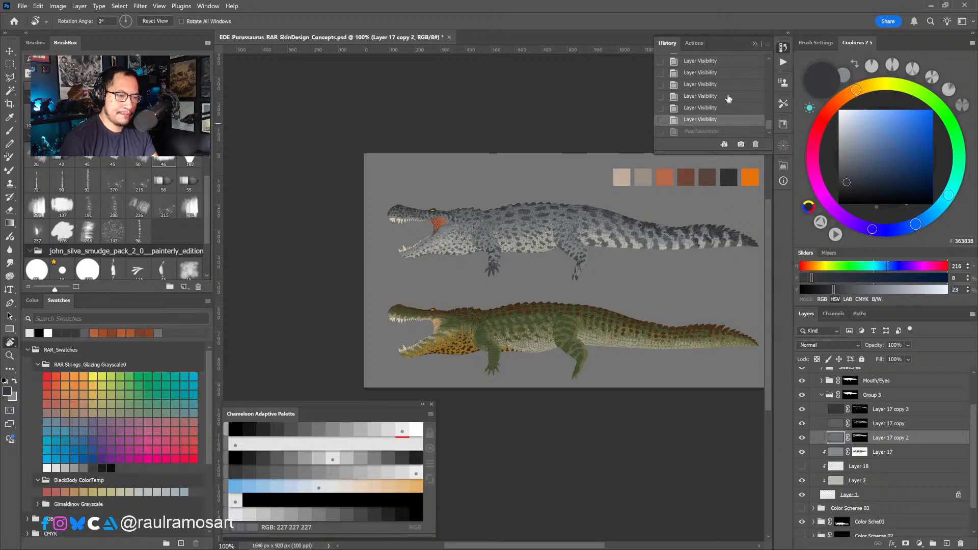
click(755, 44)
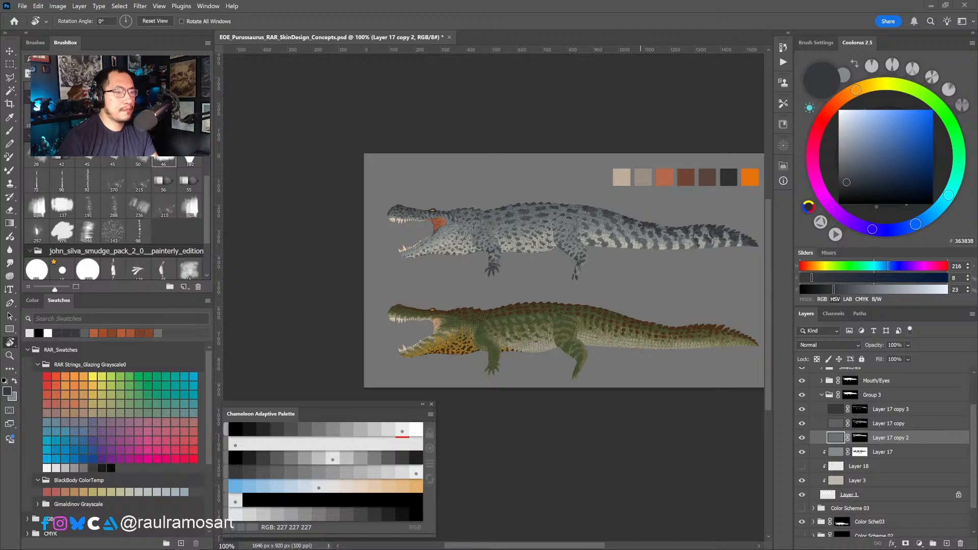
Make Layer 18 visible and paint an orange-brown (#9B6C35) patch on the grey Purussaurus's throat with the size 215 textured brush.
key(b)
drag(636, 314, 595, 279)
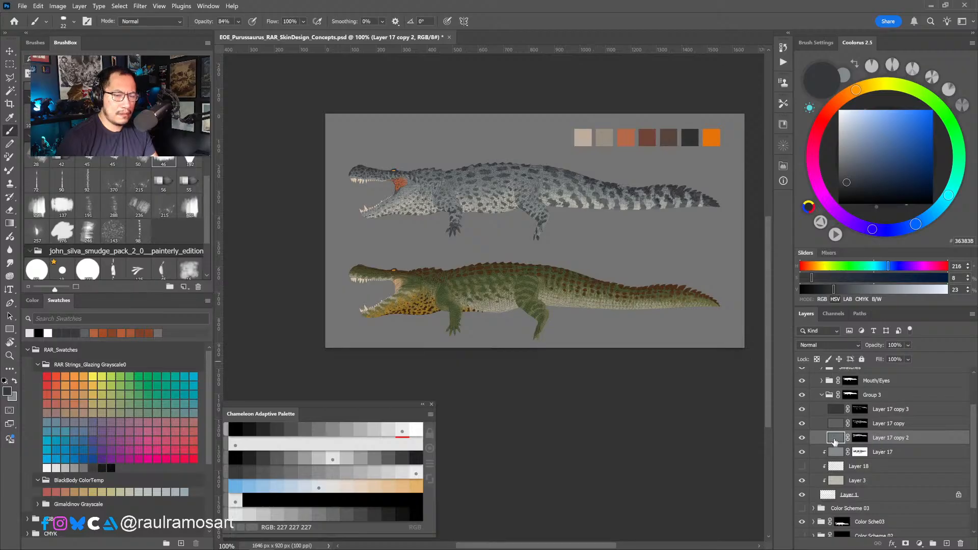
click(803, 467)
click(838, 470)
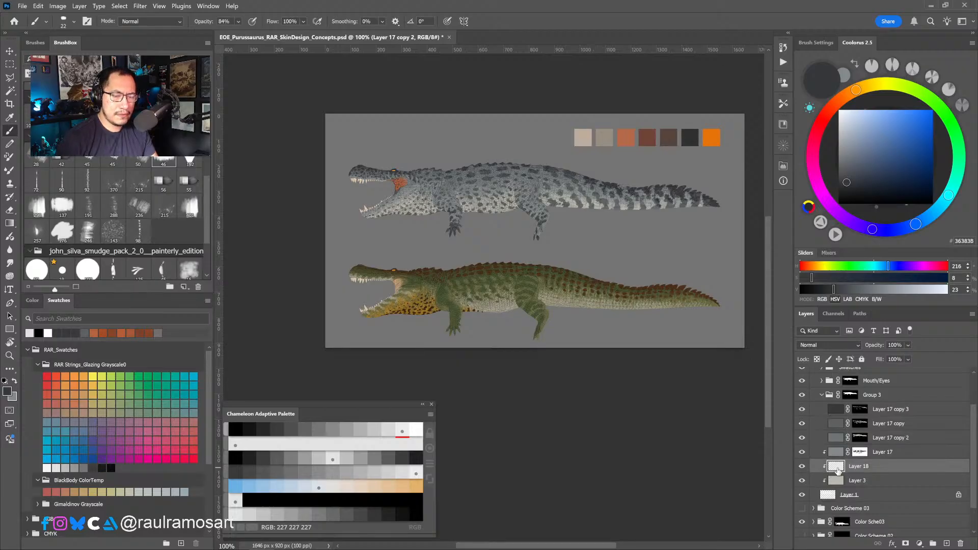
click(843, 97)
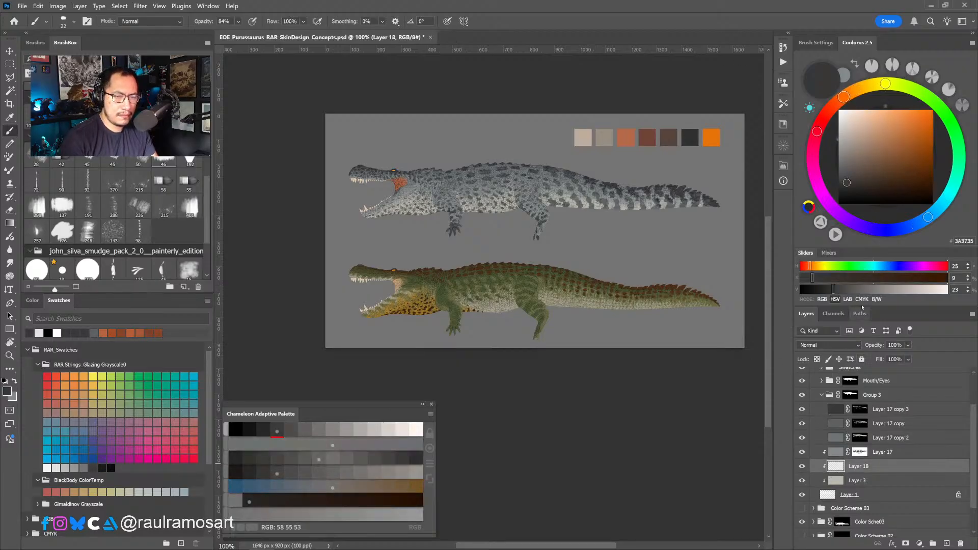
click(895, 148)
drag(844, 97, 851, 91)
mouse_move(895, 147)
mouse_down()
mouse_move(904, 138)
mouse_move(901, 147)
mouse_up()
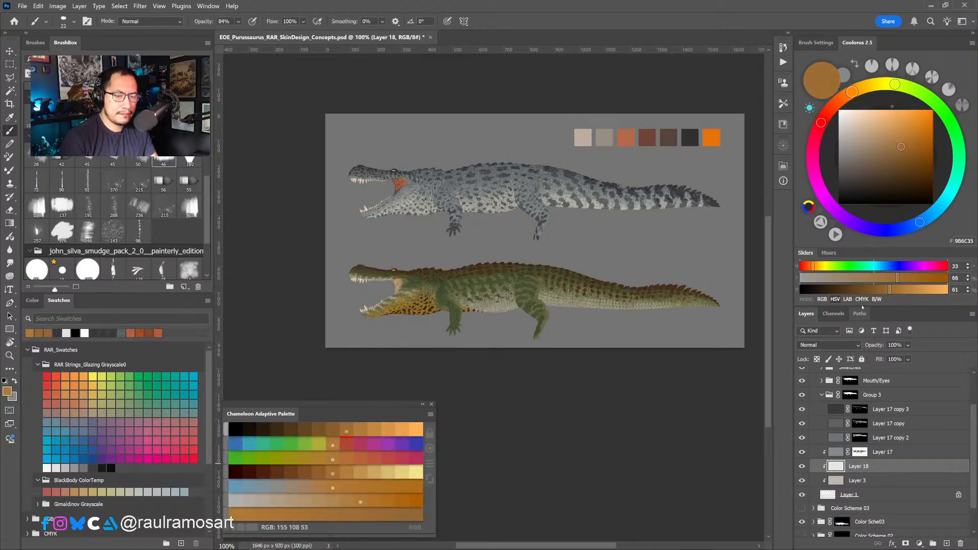
ctrl+click(447, 283)
click(164, 181)
click(164, 206)
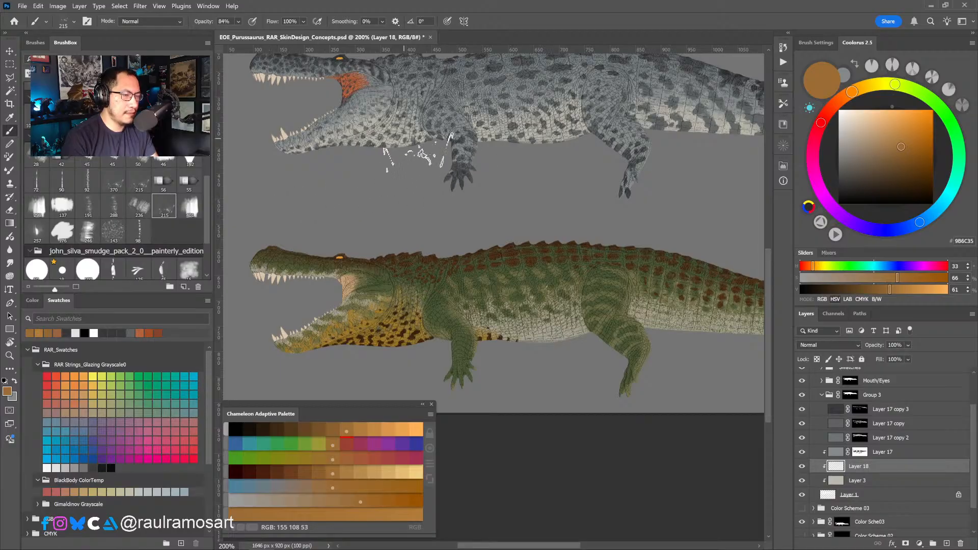
mouse_move(381, 134)
mouse_down()
mouse_move(442, 192)
mouse_move(432, 189)
mouse_up()
Lighten the paint colour to #D59C59 and cover the grey Purussaurus's throat and lower jaw with it on Layer 18.
drag(887, 122, 894, 125)
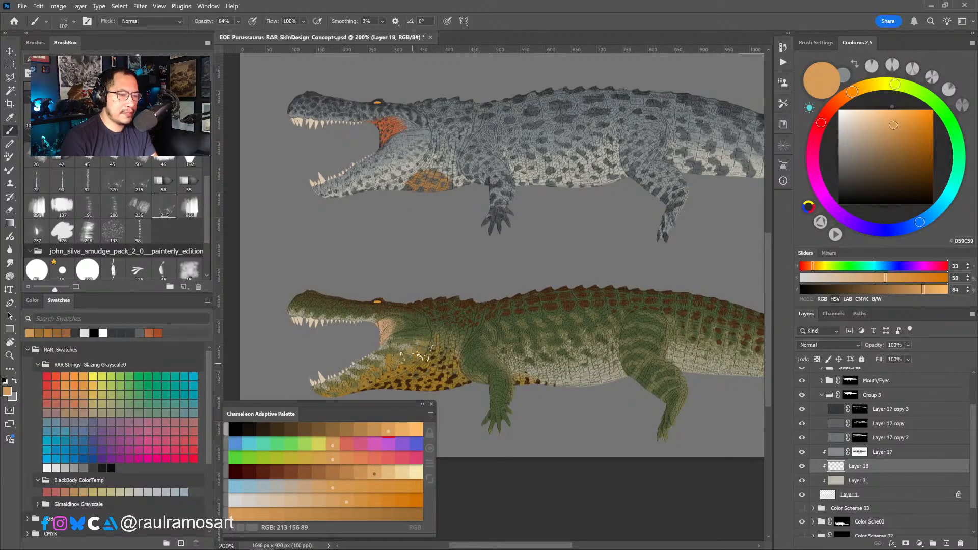
drag(438, 318, 454, 279)
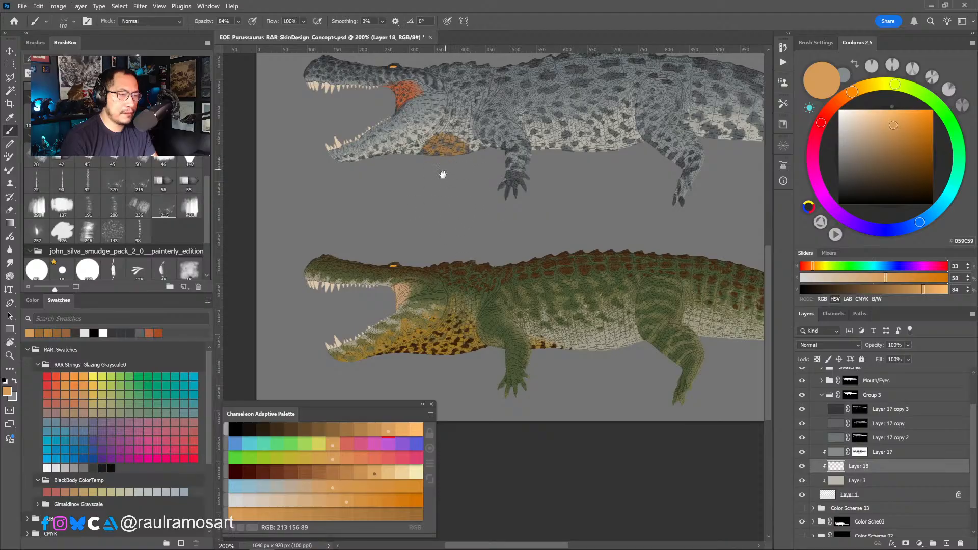
drag(442, 175, 449, 219)
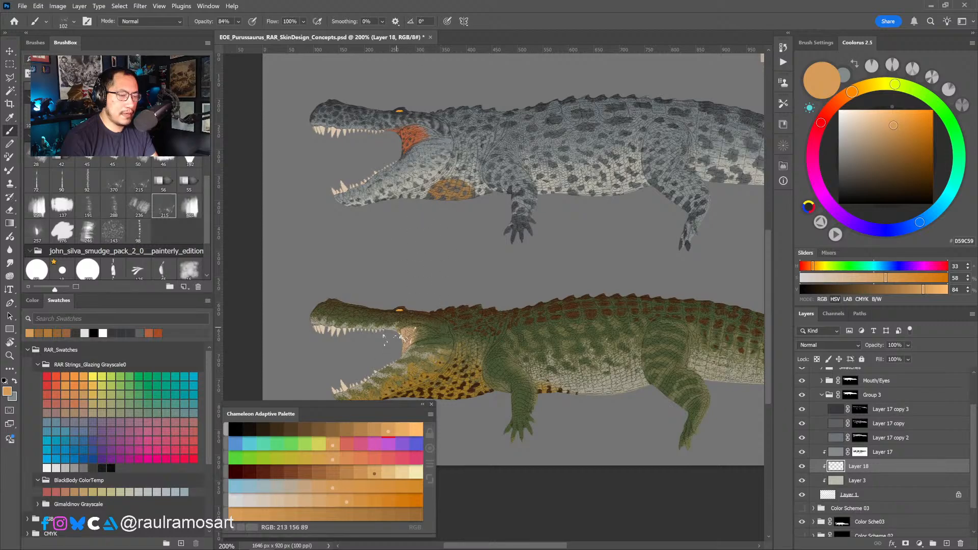
mouse_move(451, 180)
mouse_down()
mouse_move(477, 193)
mouse_move(468, 201)
mouse_move(440, 208)
mouse_move(457, 183)
mouse_move(393, 217)
mouse_move(397, 203)
mouse_move(380, 206)
mouse_move(421, 188)
mouse_up()
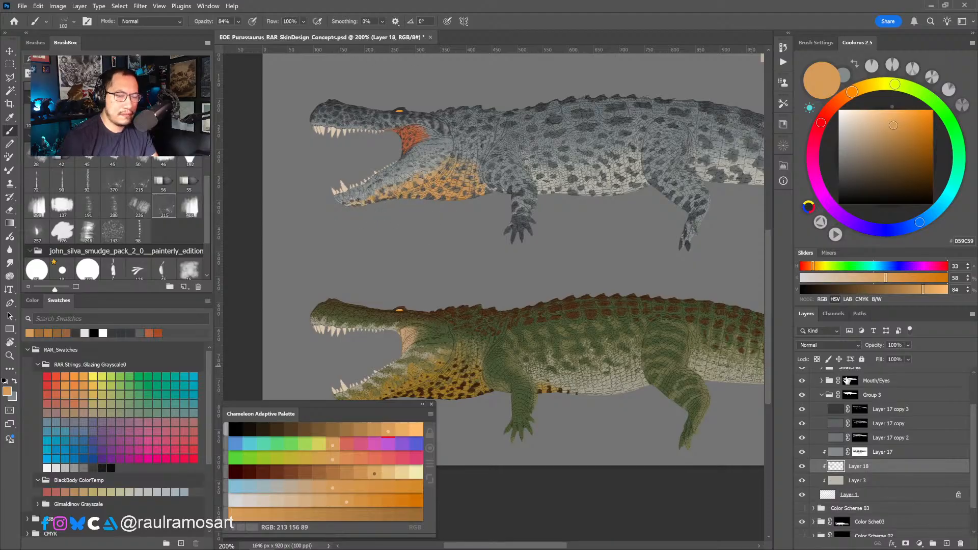
Duplicate Layer 6 in the Mouth/Eyes group, with both the copy and Layer 19 clipped to Layer 6.
drag(974, 420, 973, 396)
click(821, 413)
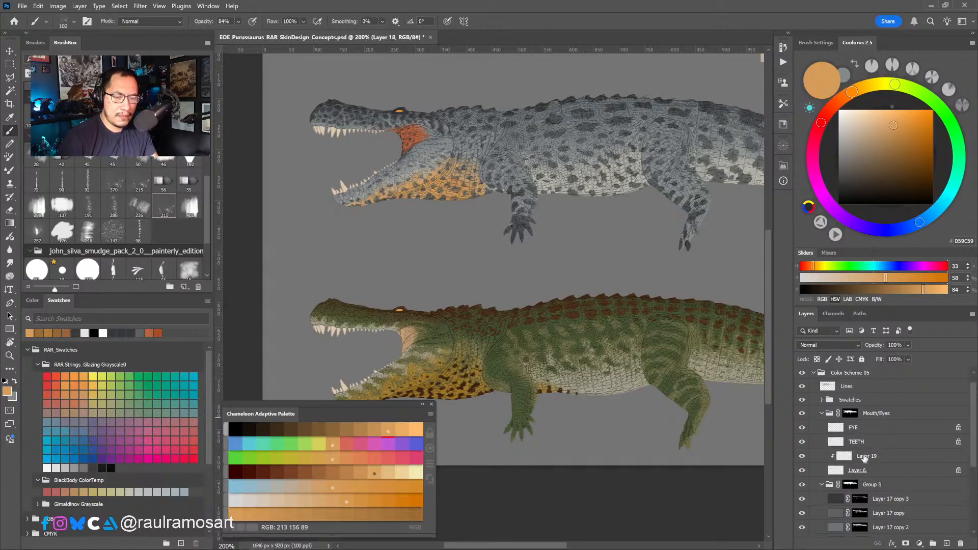
click(834, 472)
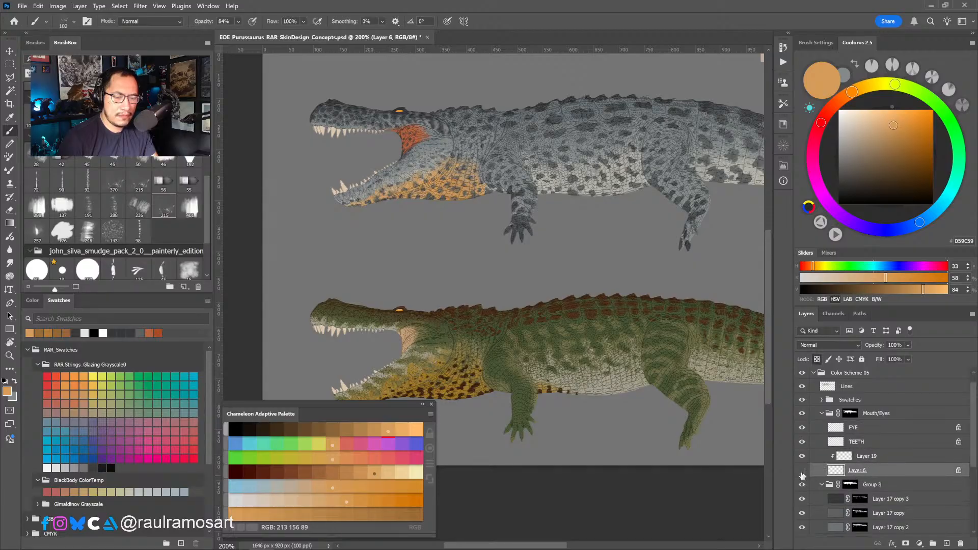
drag(850, 474, 947, 543)
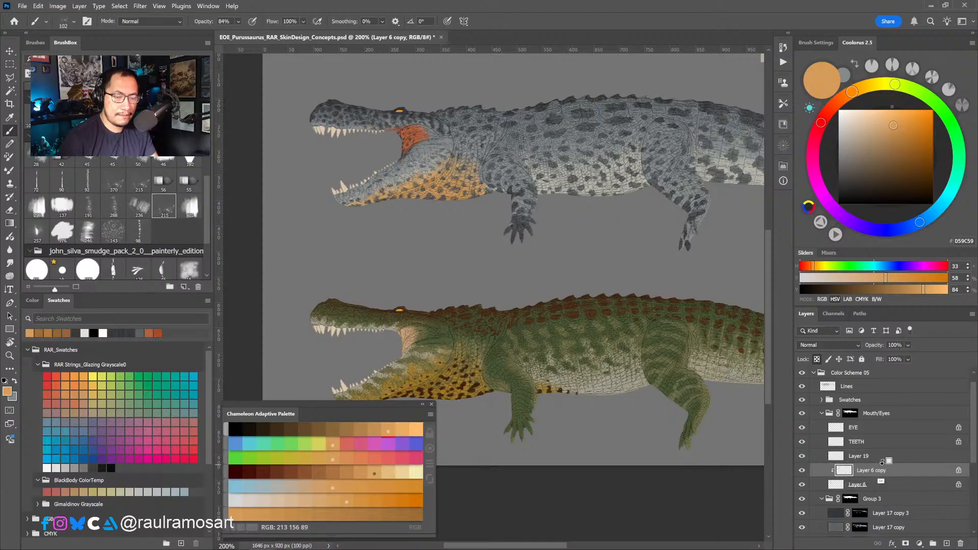
alt+click(846, 464)
alt+click(845, 477)
Desaturate and lighten the orange mouth skin on Layer 6 copy using Hue/Saturation, with Saturation at -85 and Lightness at +48.
key(ctrl+u)
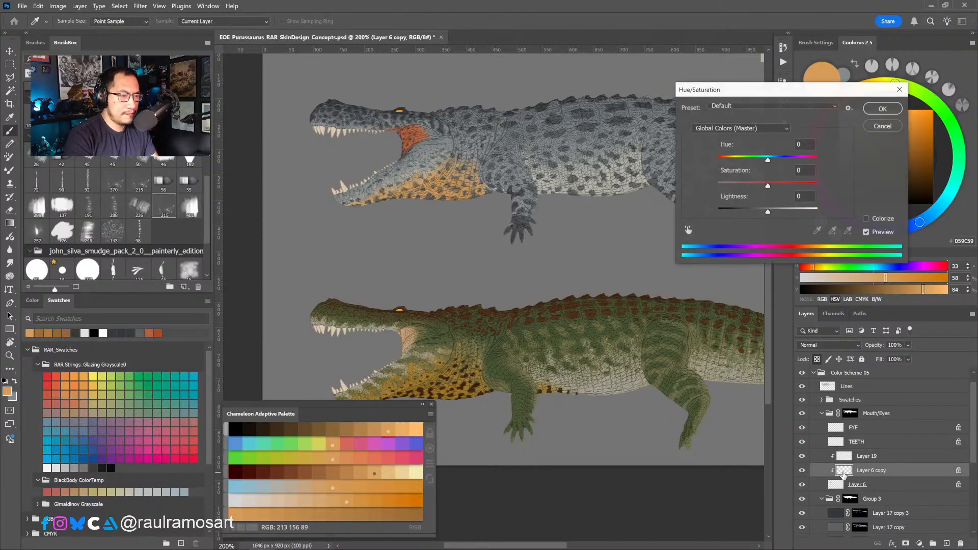
drag(767, 187, 783, 213)
mouse_move(768, 160)
mouse_down()
mouse_move(737, 160)
mouse_move(770, 160)
mouse_up()
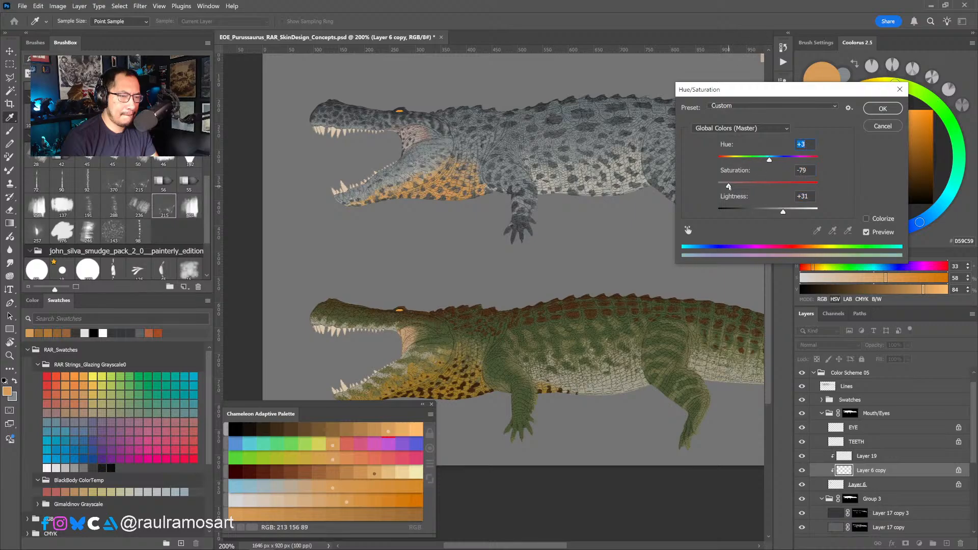
drag(729, 187, 726, 190)
mouse_move(770, 160)
mouse_down()
mouse_move(748, 164)
mouse_move(769, 164)
mouse_up()
mouse_move(784, 212)
mouse_down()
mouse_move(804, 212)
mouse_move(791, 212)
mouse_up()
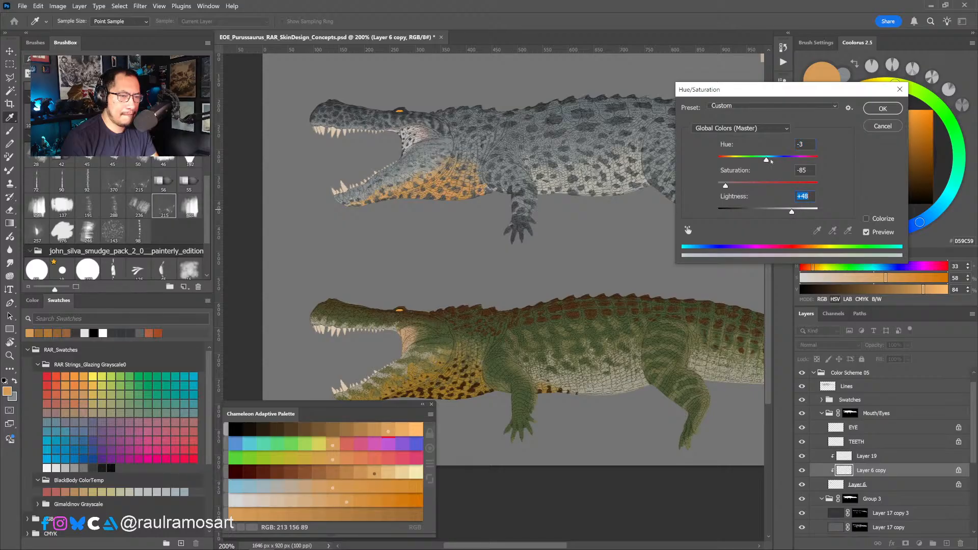
Shift the mouth skin's Hue slightly above +42, set Saturation to -87, and apply the adjustment to Layer 6 copy.
drag(766, 160, 789, 166)
click(790, 162)
drag(726, 186, 732, 187)
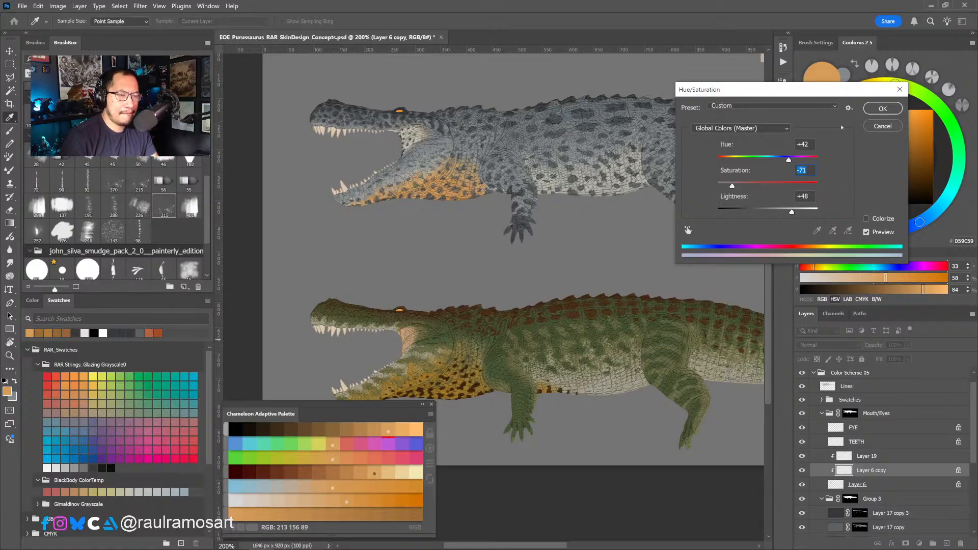
drag(738, 185, 725, 189)
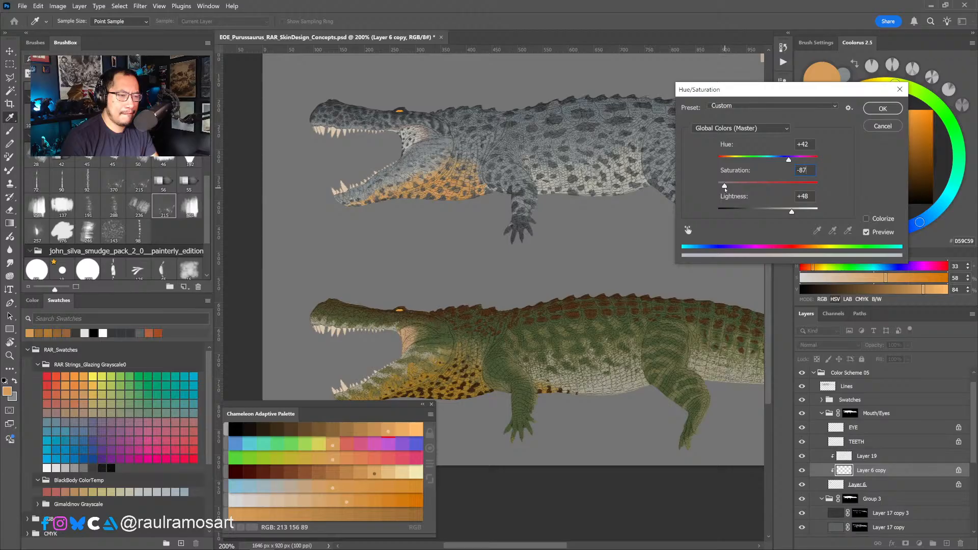
mouse_move(788, 160)
mouse_down()
mouse_move(801, 161)
mouse_move(791, 162)
mouse_up()
key(Return)
key(b)
scroll(521, 253, down, 1)
scroll(522, 252, down, 2)
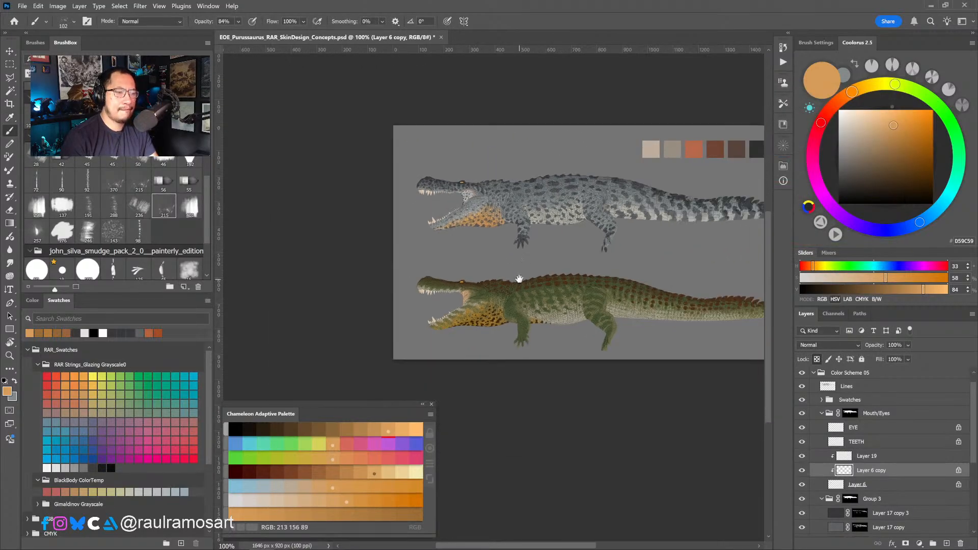
Sample Layer 3's pale beige (#BBB8AC) as the paint colour for Layer 6 copy.
scroll(525, 252, up, 3)
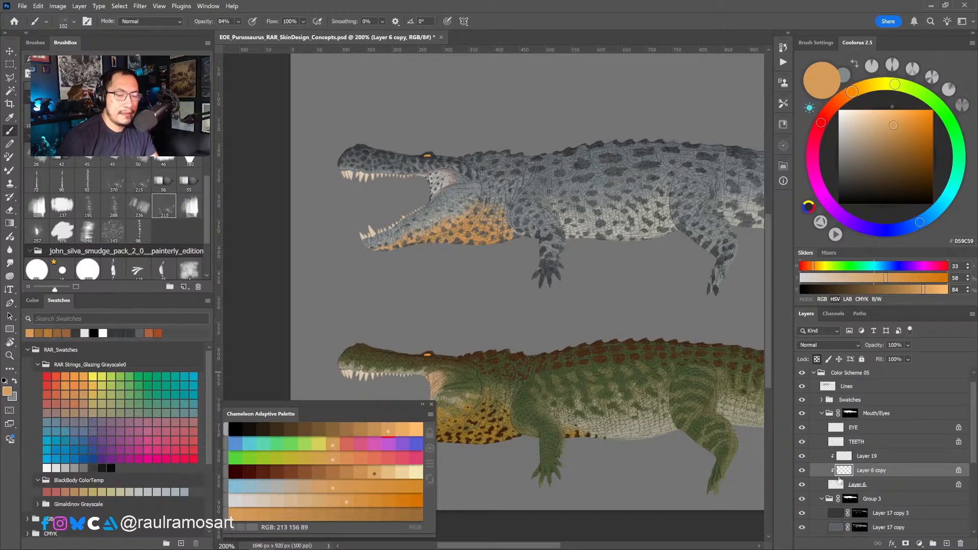
drag(973, 420, 975, 470)
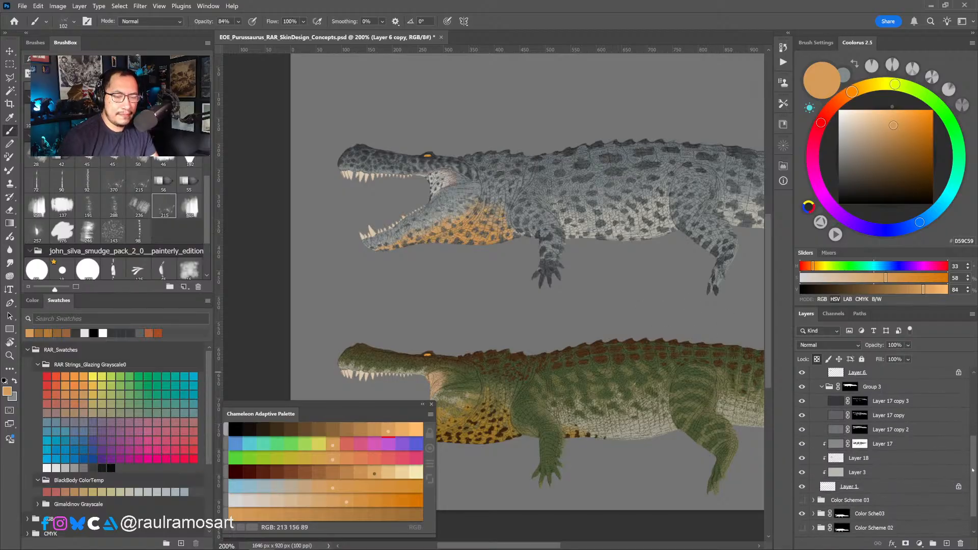
click(886, 473)
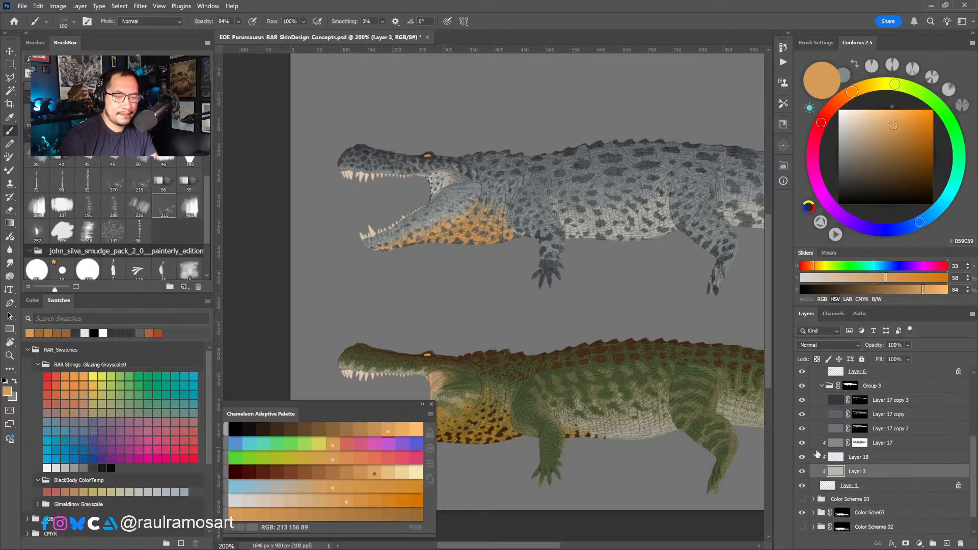
alt+click(464, 220)
drag(972, 439, 973, 409)
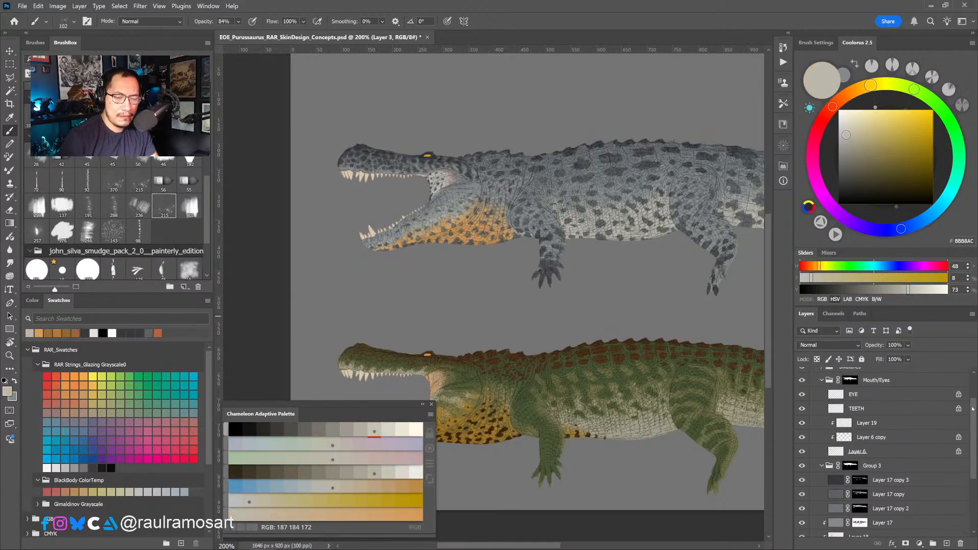
scroll(935, 421, up, 1)
click(876, 452)
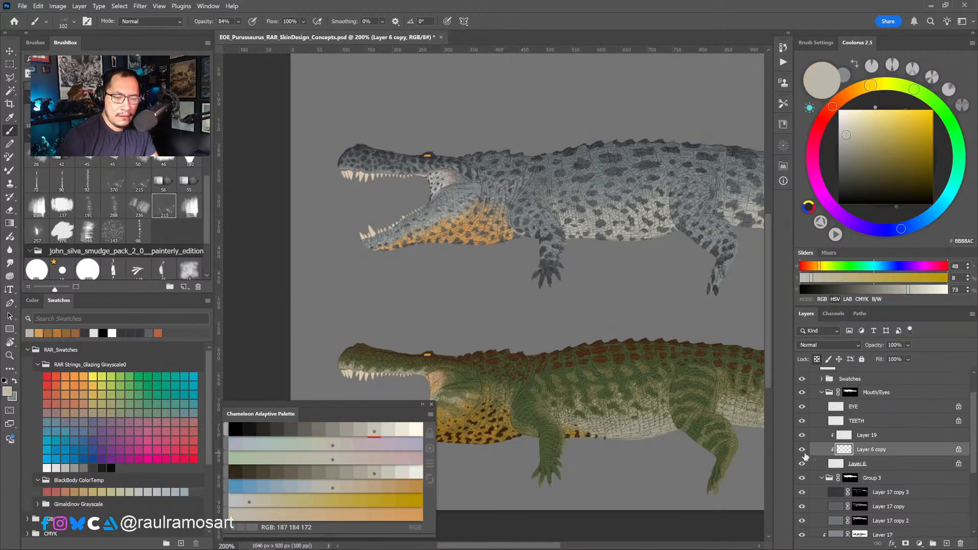
Paint pale beige over the skin at the jaw corner on Layer 6 copy, comparing it with the mouth layers hidden and shown.
click(802, 449)
click(802, 450)
scroll(460, 200, up, 1)
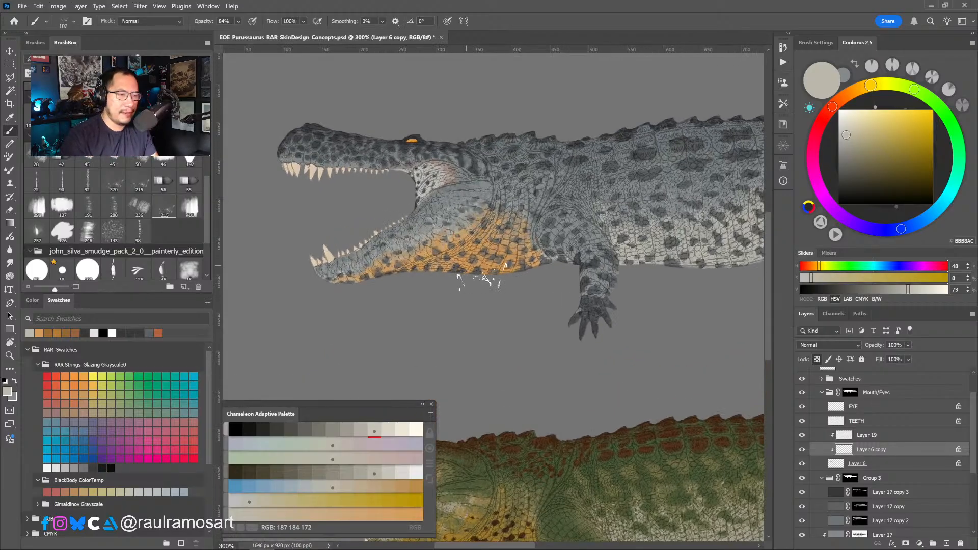
drag(440, 193, 401, 188)
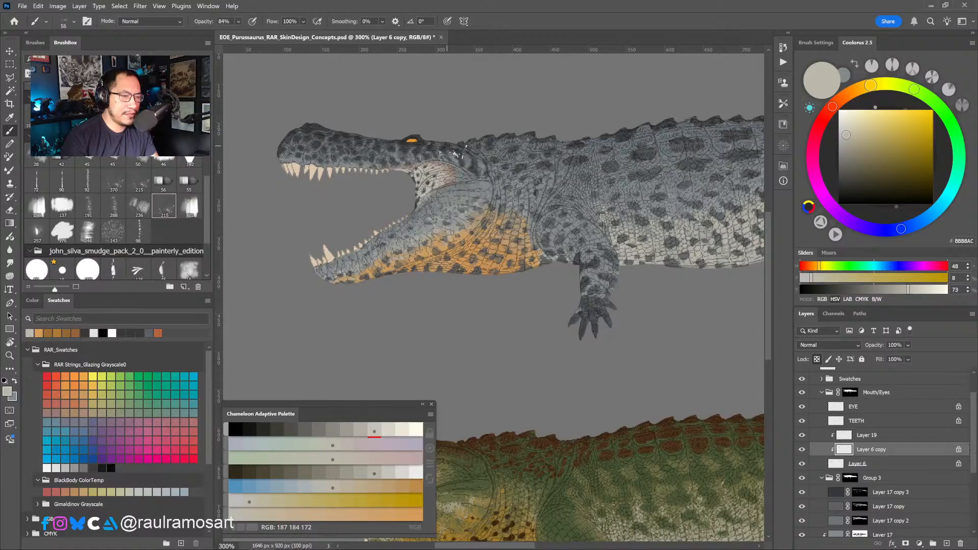
click(802, 463)
click(802, 464)
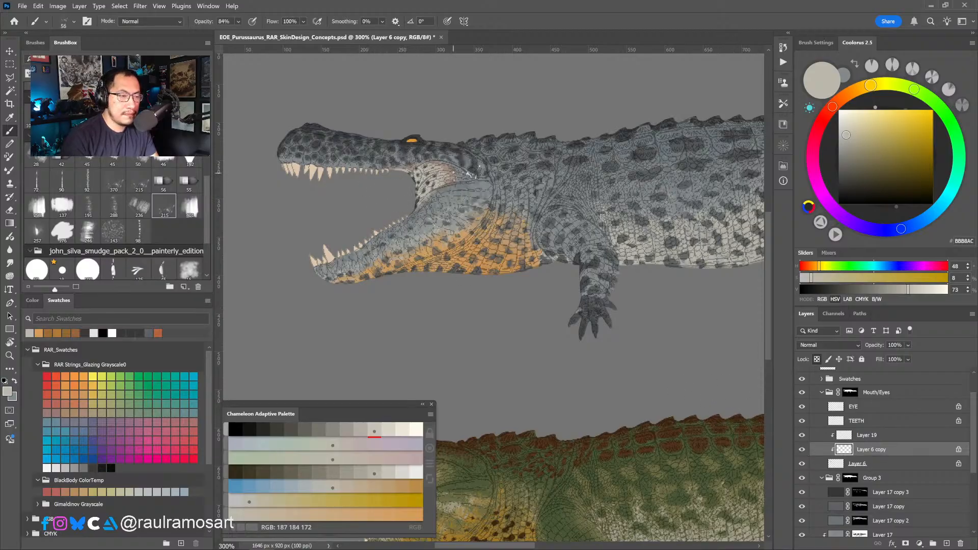
Sample the throat's orange (#CE9353) and extend it on Layer 18 along the neck's lower edge and the belly behind the front leg.
scroll(870, 443, down, 4)
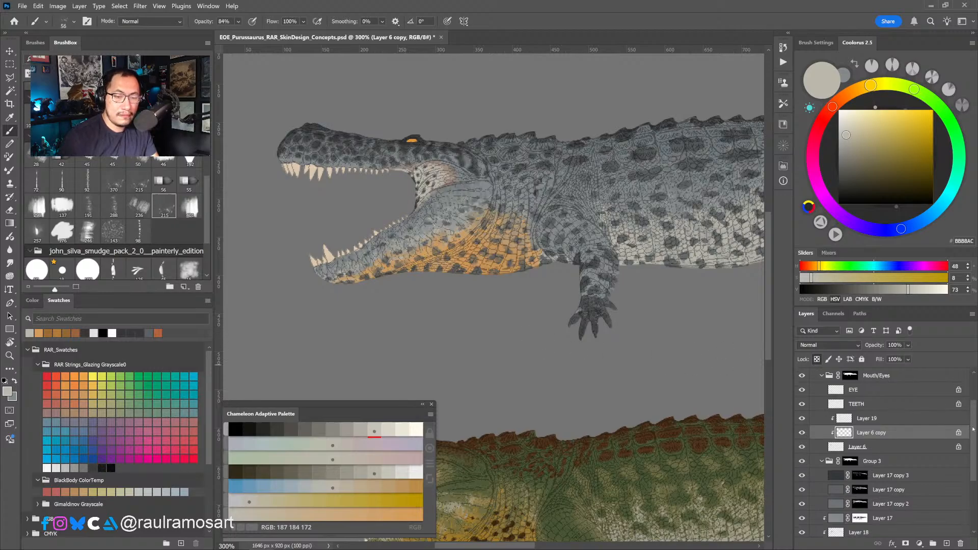
click(874, 453)
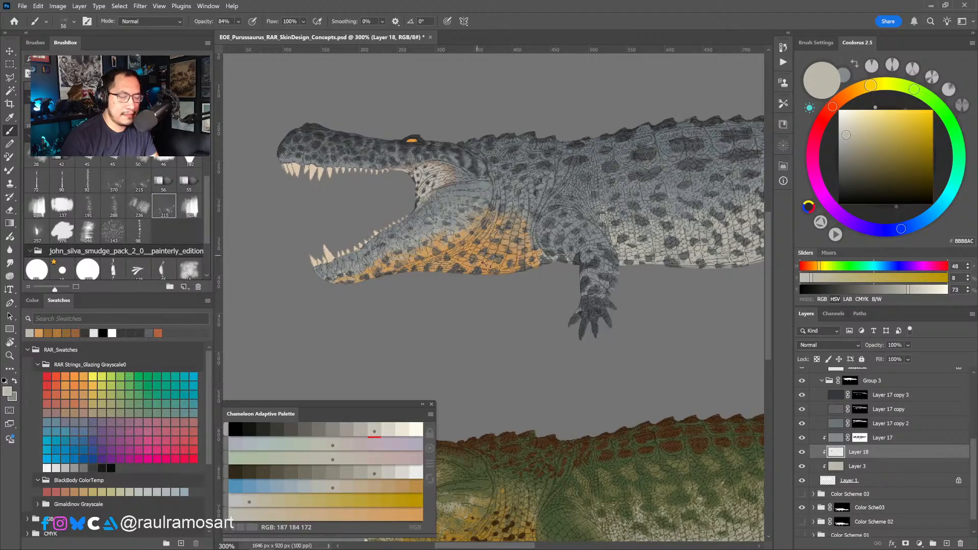
alt+click(484, 266)
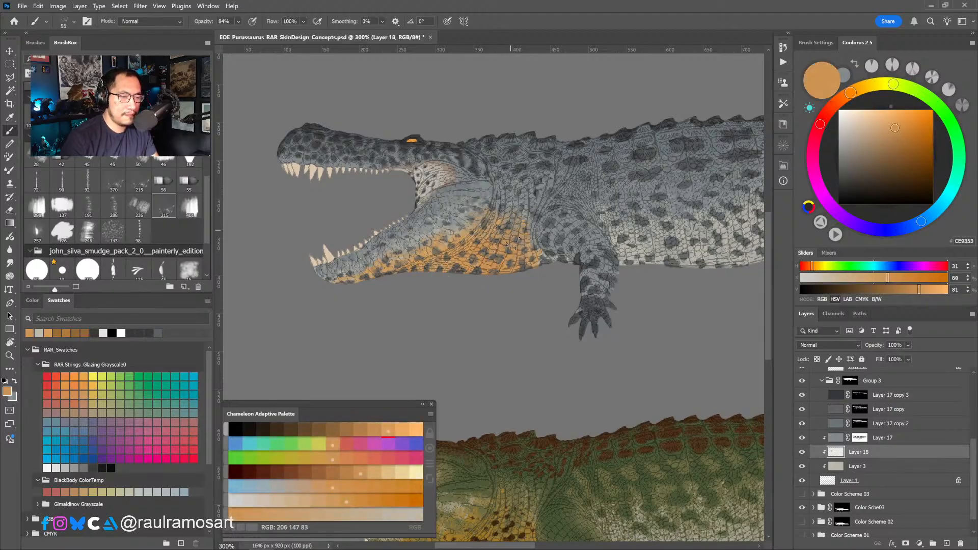
drag(535, 247, 553, 254)
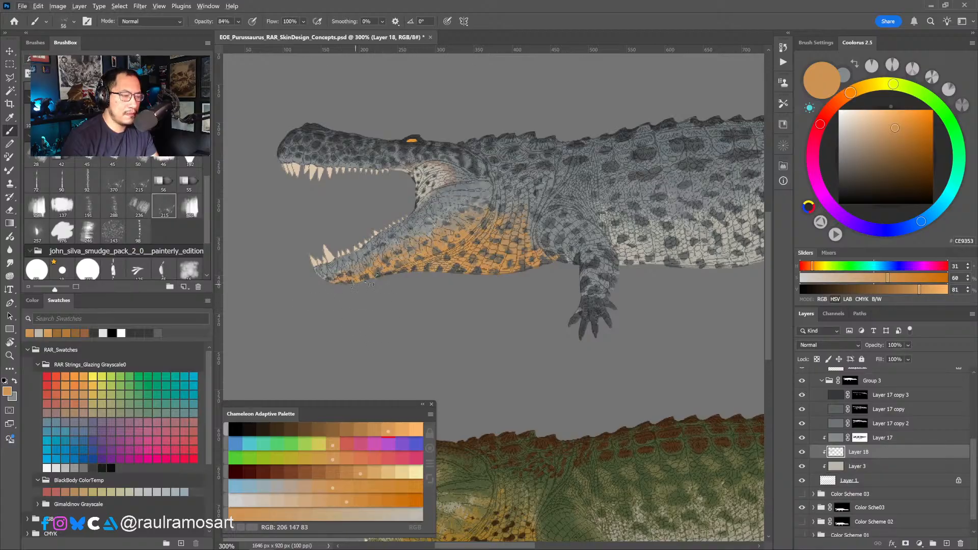
drag(517, 295, 461, 275)
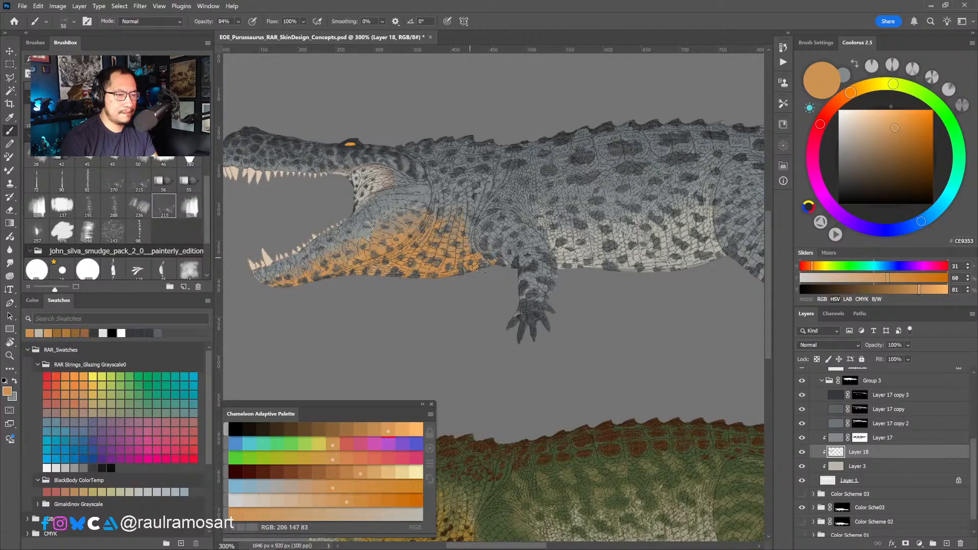
mouse_move(566, 274)
mouse_down()
mouse_move(556, 274)
mouse_move(560, 263)
mouse_up()
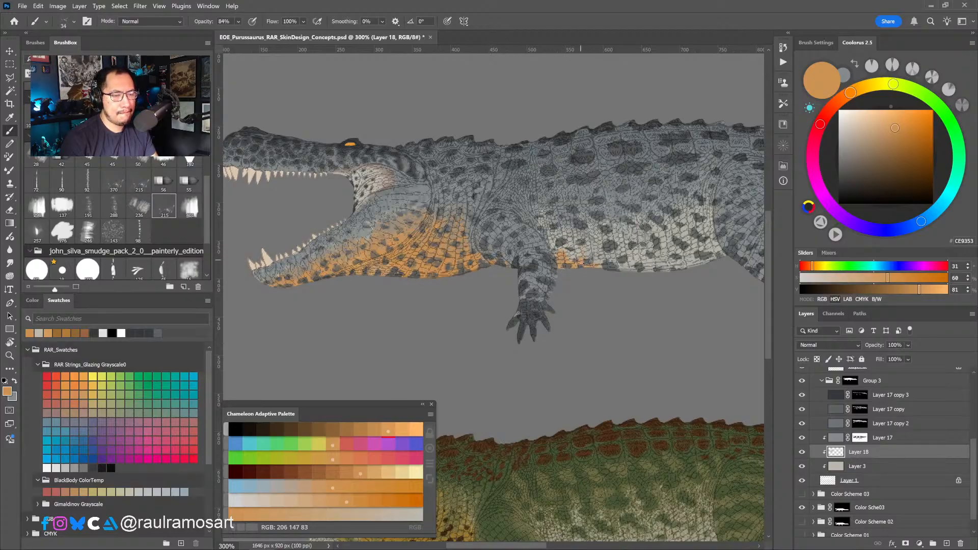
Lower Layer 18's opacity to about 51% to soften the orange throat and belly accent.
drag(562, 278, 634, 294)
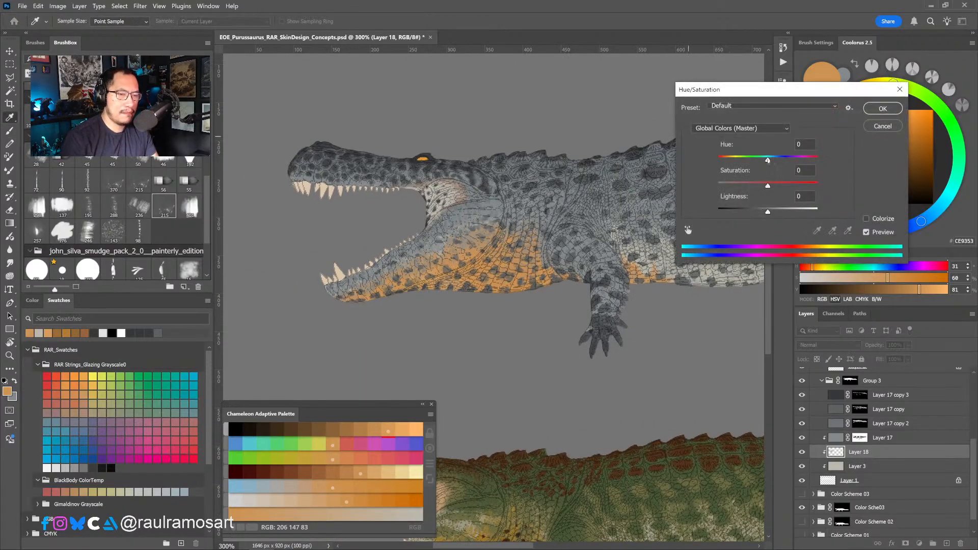
drag(768, 160, 767, 161)
click(883, 124)
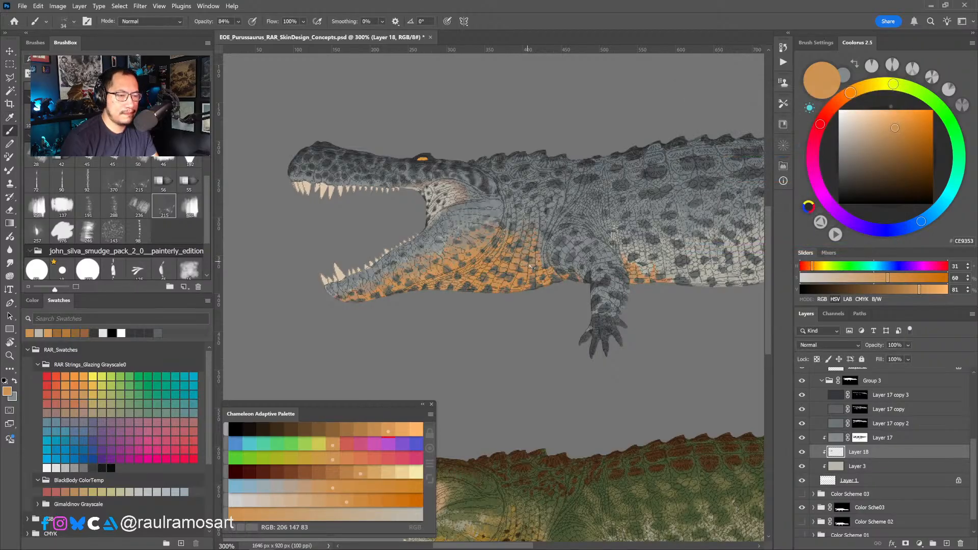
drag(908, 345, 913, 358)
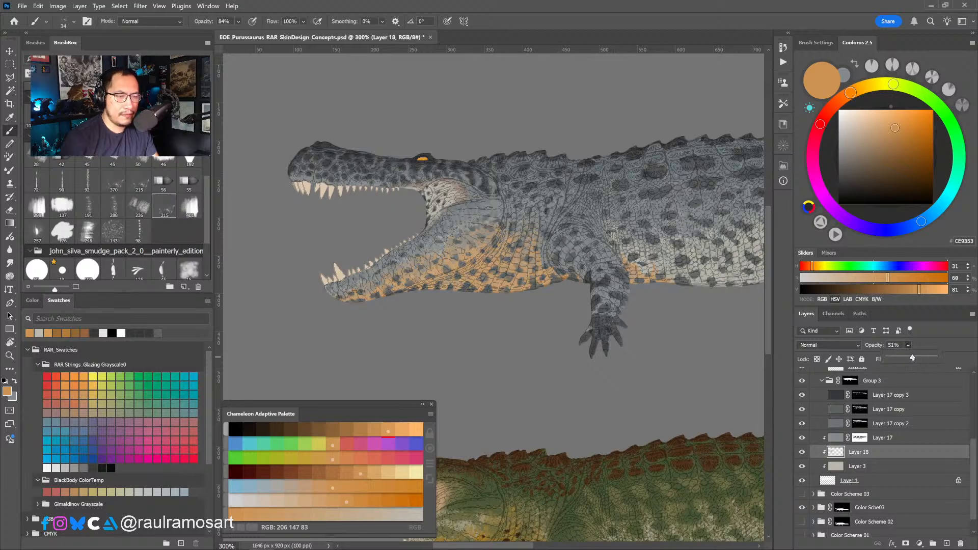
Add a new layer above Layer 18 and sample the grey behind the jaw (#828889) with the Eyedropper set to All Layers.
click(947, 543)
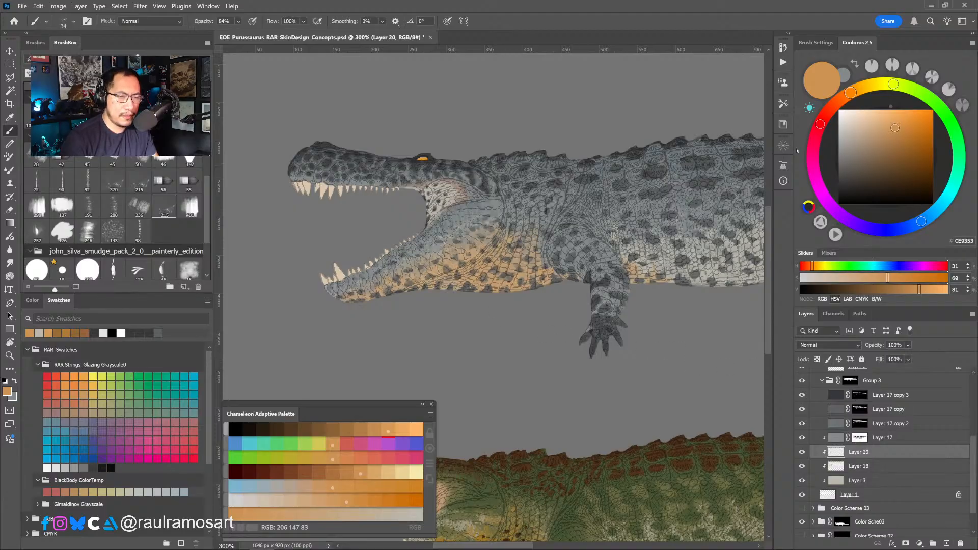
click(913, 142)
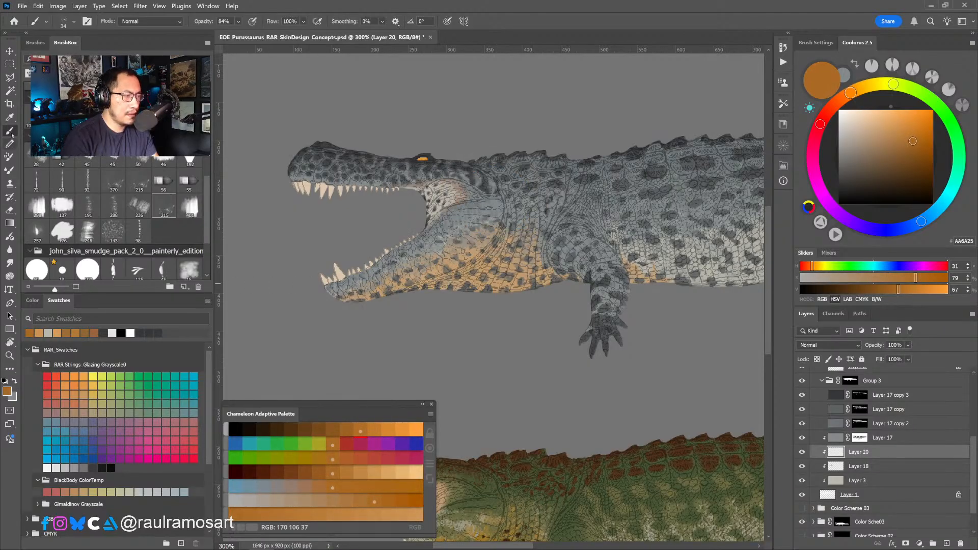
key(i)
click(204, 22)
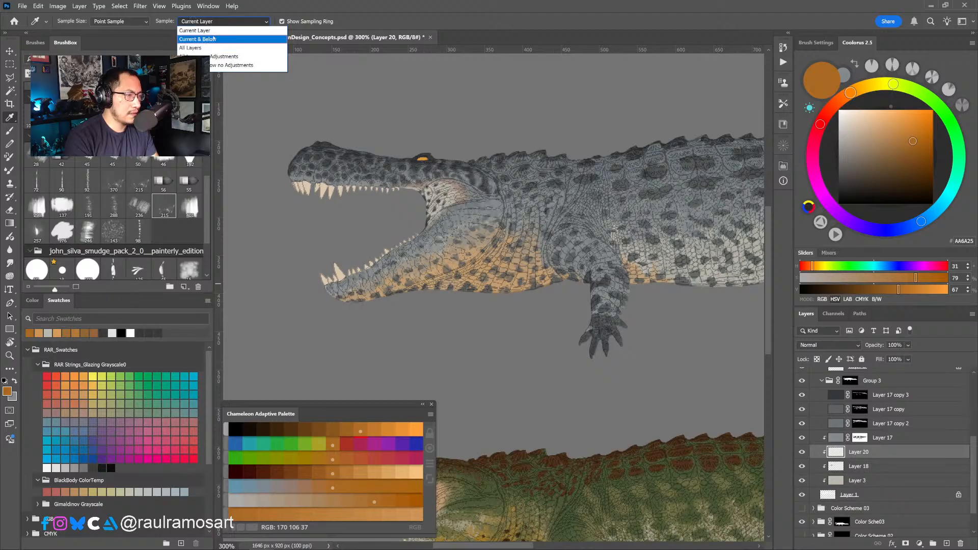
click(203, 48)
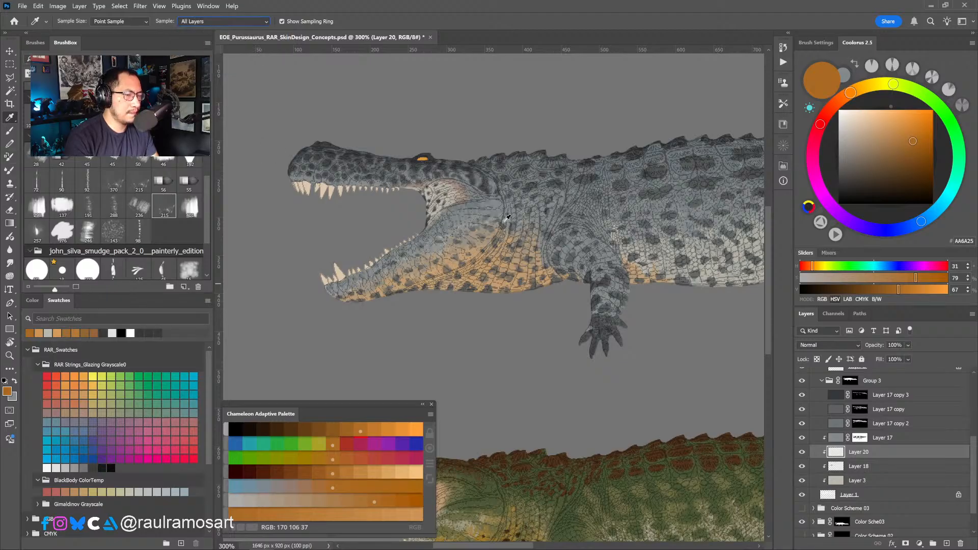
click(497, 202)
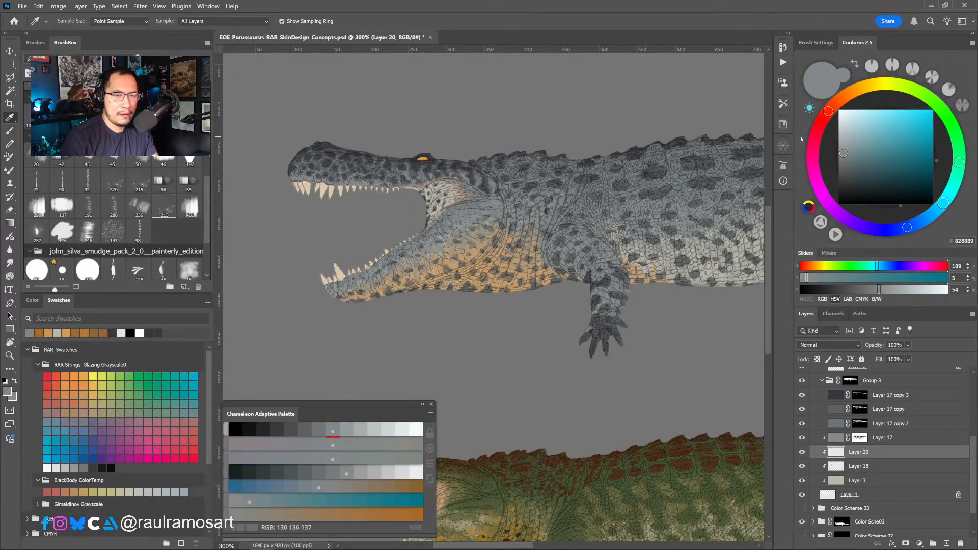
Shift the paint colour to a saturated red-orange, #B65137.
click(829, 111)
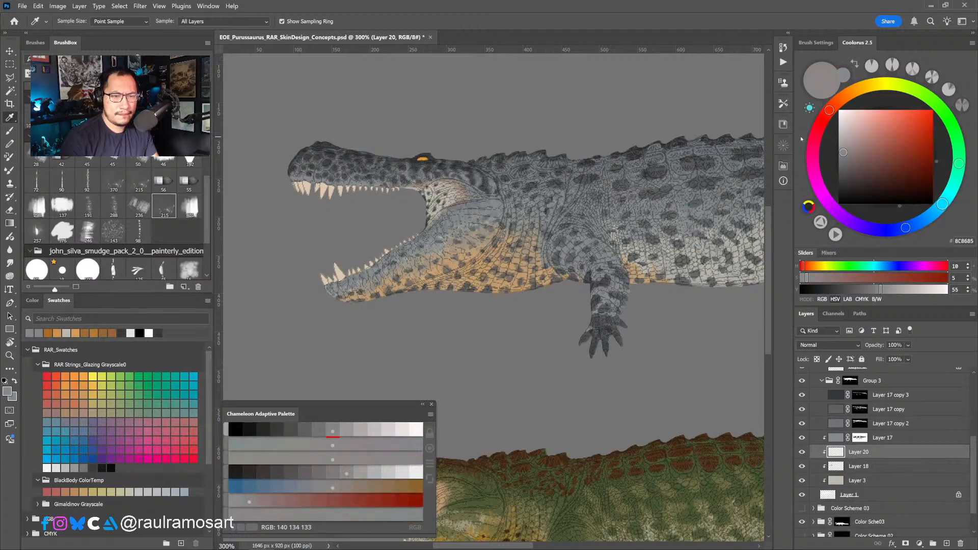
click(889, 148)
drag(889, 148, 891, 150)
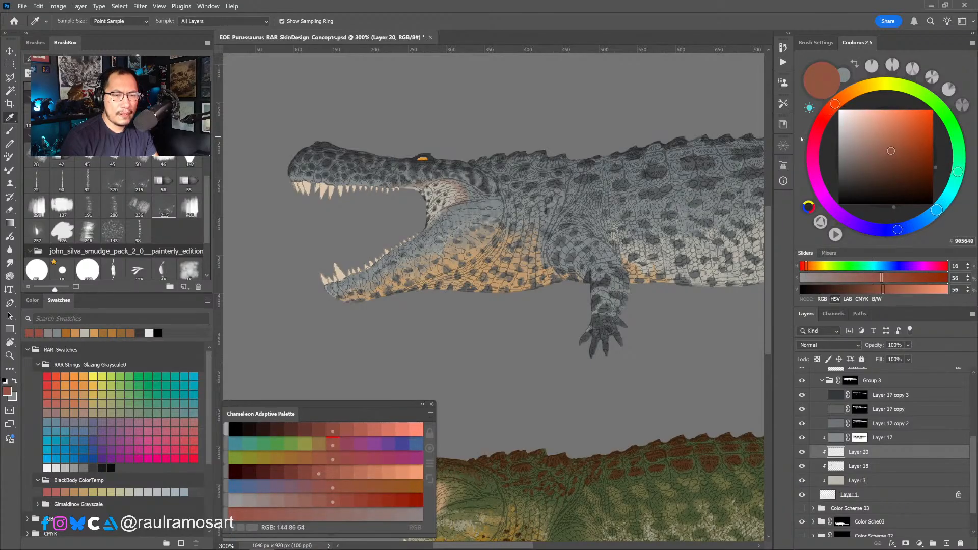
drag(835, 104, 832, 107)
mouse_move(891, 151)
mouse_down()
mouse_move(893, 135)
mouse_move(905, 137)
mouse_up()
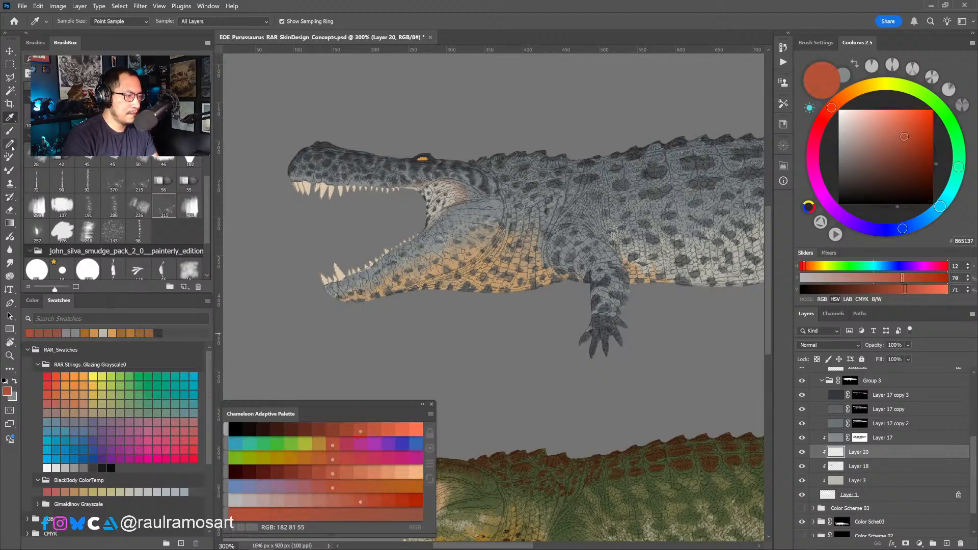
Paint red-orange along the throat's lower edge on Layer 20, adding texture with the size 143 speckled brush.
click(9, 131)
mouse_move(511, 300)
mouse_down()
mouse_move(534, 295)
mouse_move(514, 289)
mouse_move(498, 301)
mouse_move(550, 286)
mouse_move(492, 285)
mouse_move(464, 301)
mouse_move(484, 280)
mouse_move(433, 290)
mouse_move(408, 308)
mouse_move(540, 293)
mouse_move(525, 268)
mouse_move(504, 262)
mouse_move(440, 284)
mouse_move(476, 276)
mouse_up()
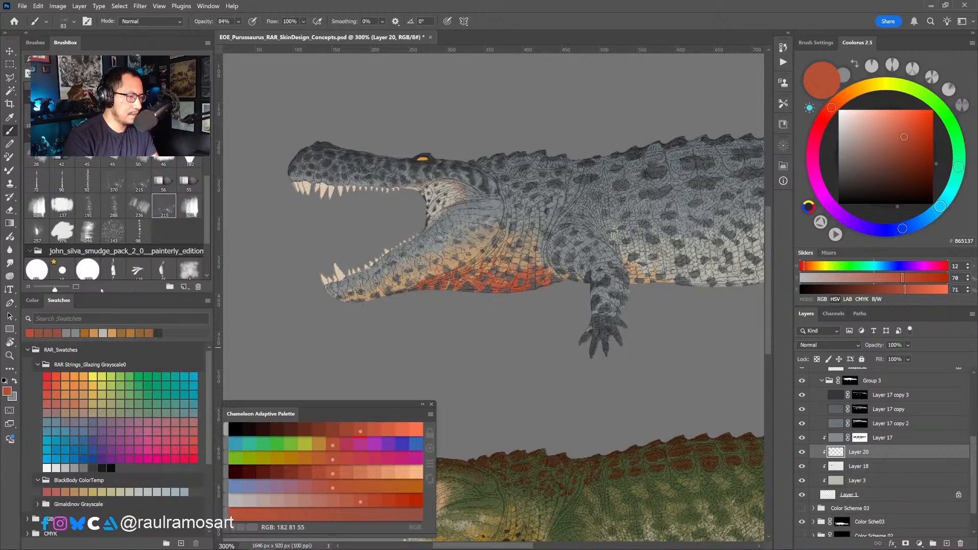
click(113, 232)
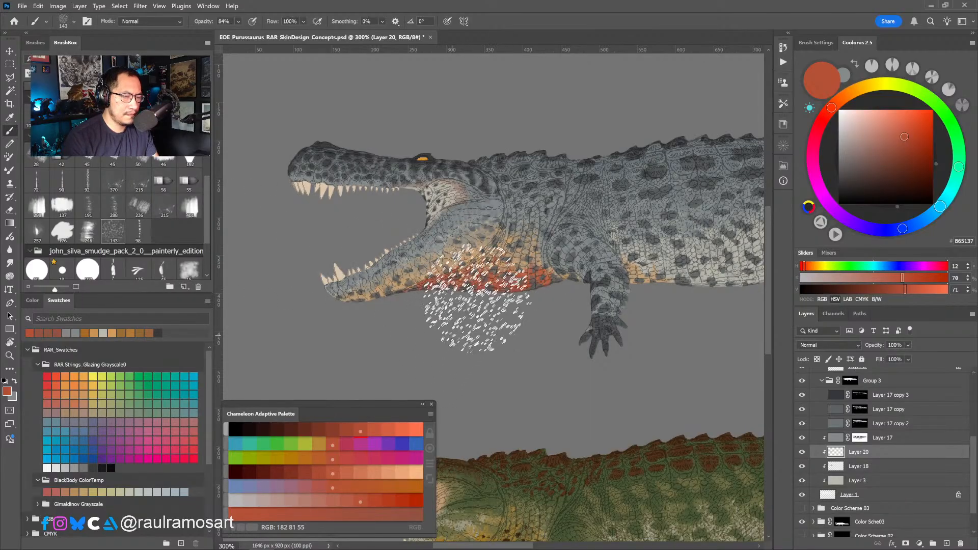
mouse_move(477, 299)
mouse_down()
mouse_move(435, 336)
mouse_move(400, 341)
mouse_move(497, 301)
mouse_up()
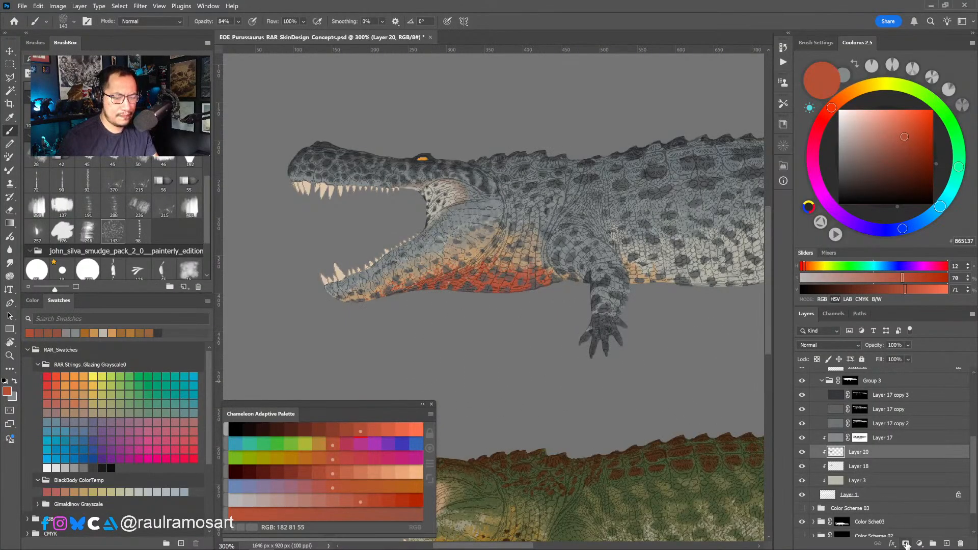
Add a mask to Layer 20 and paint it black to fade the red-orange along the upper throat and jaw.
click(906, 544)
key(d)
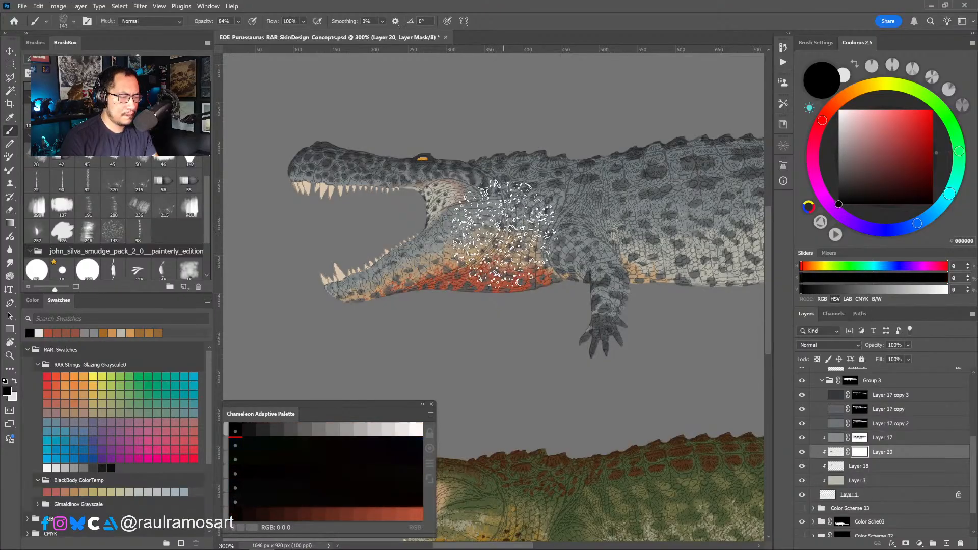
mouse_move(503, 245)
mouse_down()
mouse_move(519, 200)
mouse_move(506, 248)
mouse_move(529, 210)
mouse_move(556, 229)
mouse_up()
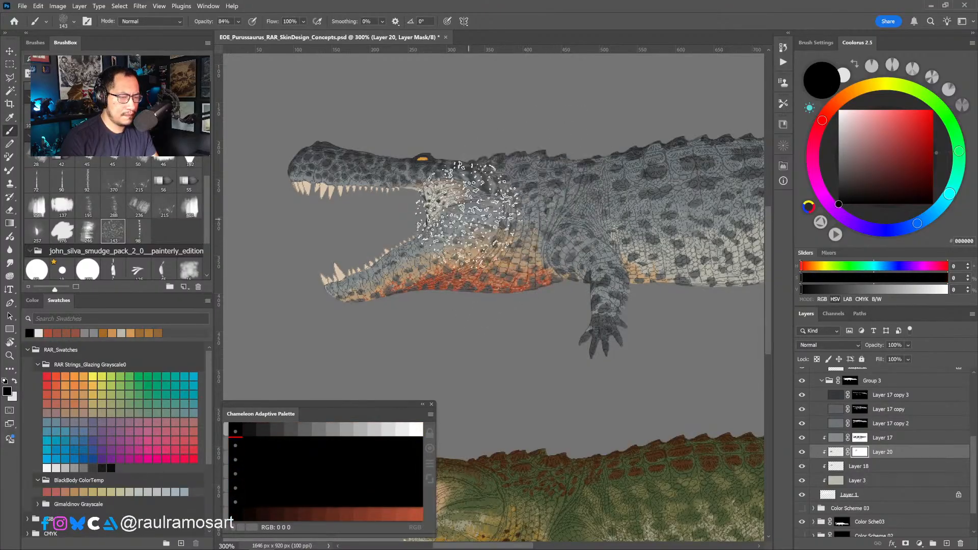
mouse_move(469, 219)
mouse_down()
mouse_move(467, 211)
mouse_move(462, 221)
mouse_up()
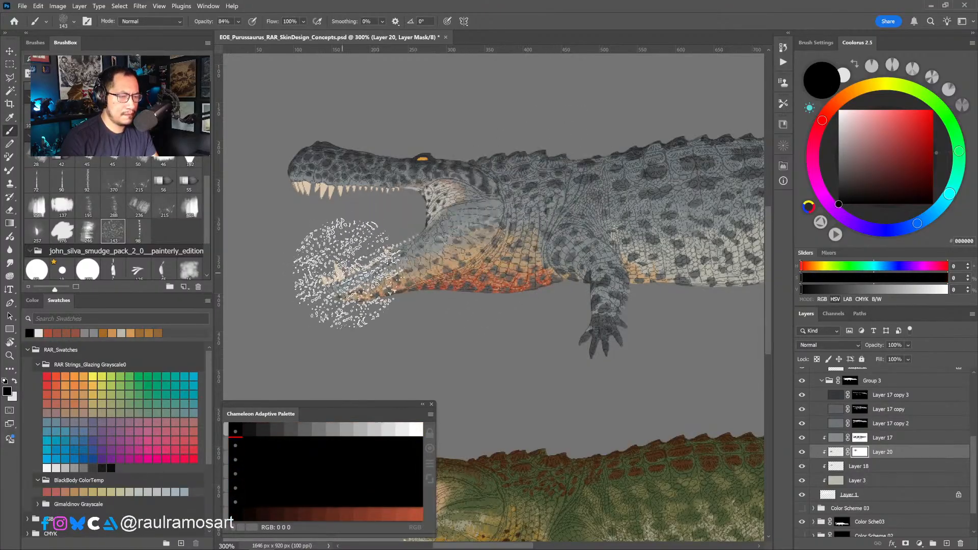
Refine Layer 20's mask with more black strokes around the jaw corner and throat.
scroll(580, 347, down, 1)
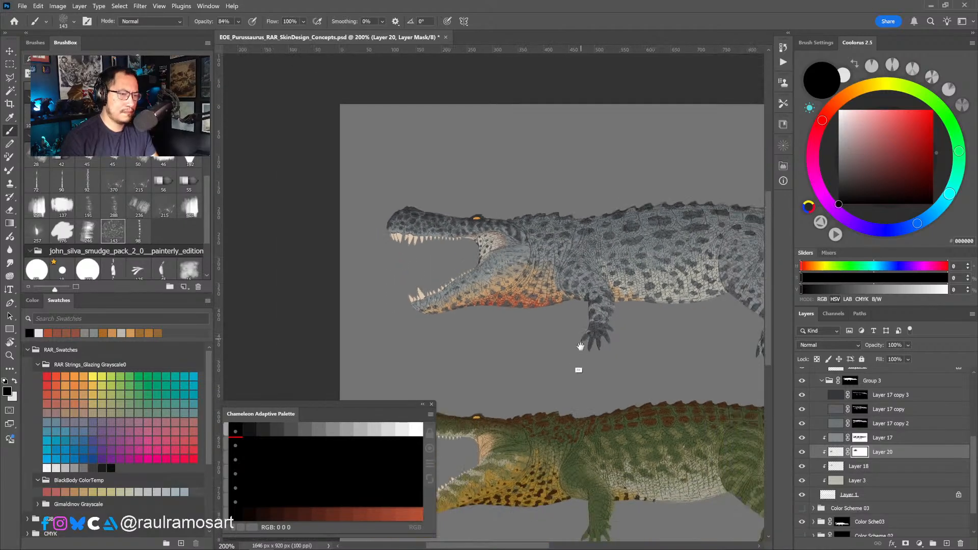
scroll(530, 340, down, 1)
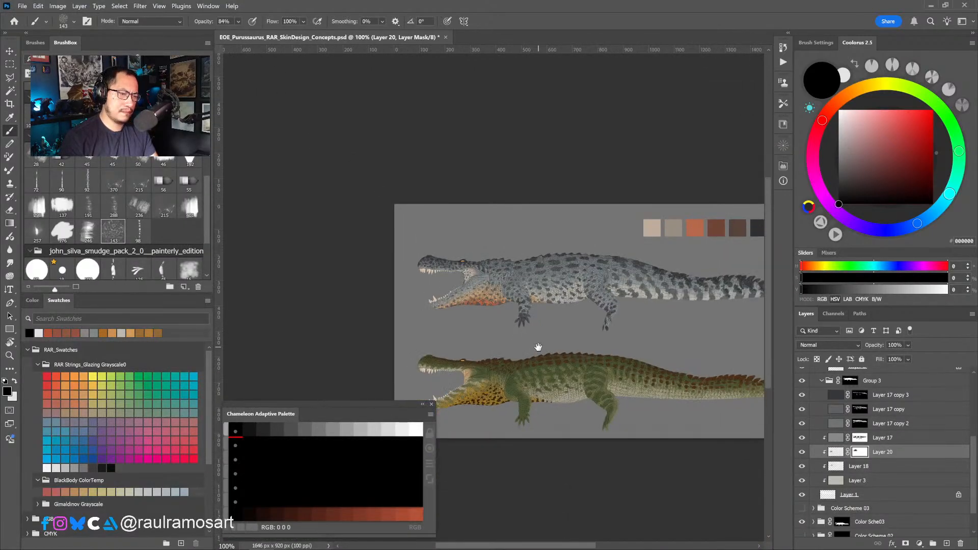
mouse_move(539, 347)
mouse_down()
mouse_move(493, 302)
mouse_move(494, 283)
mouse_move(489, 298)
mouse_move(515, 313)
mouse_up()
scroll(497, 282, up, 1)
click(403, 225)
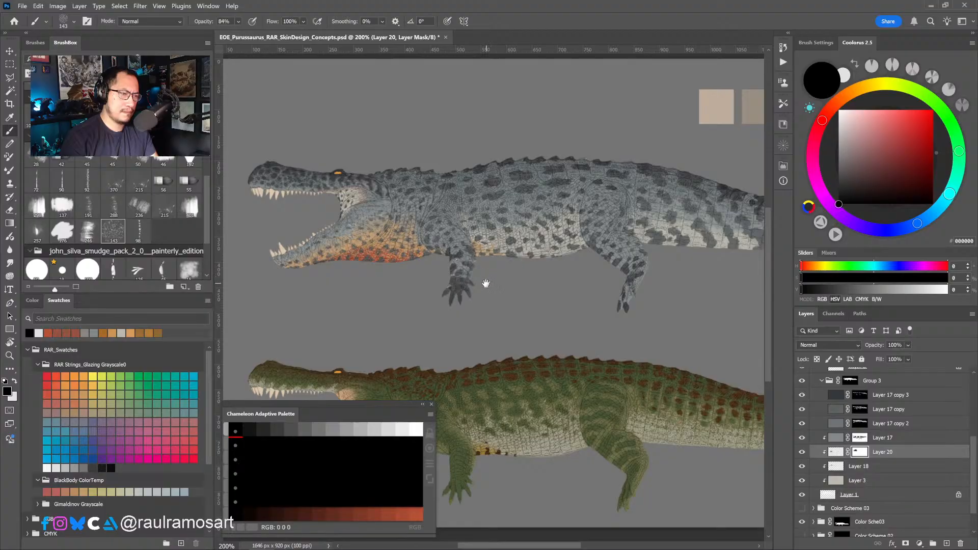
drag(486, 283, 535, 282)
scroll(429, 206, up, 1)
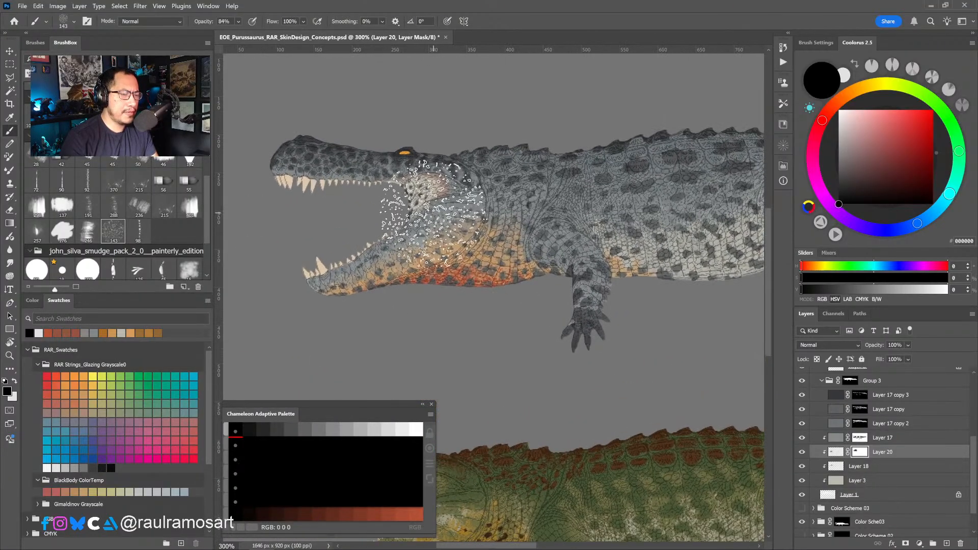
drag(433, 214, 397, 209)
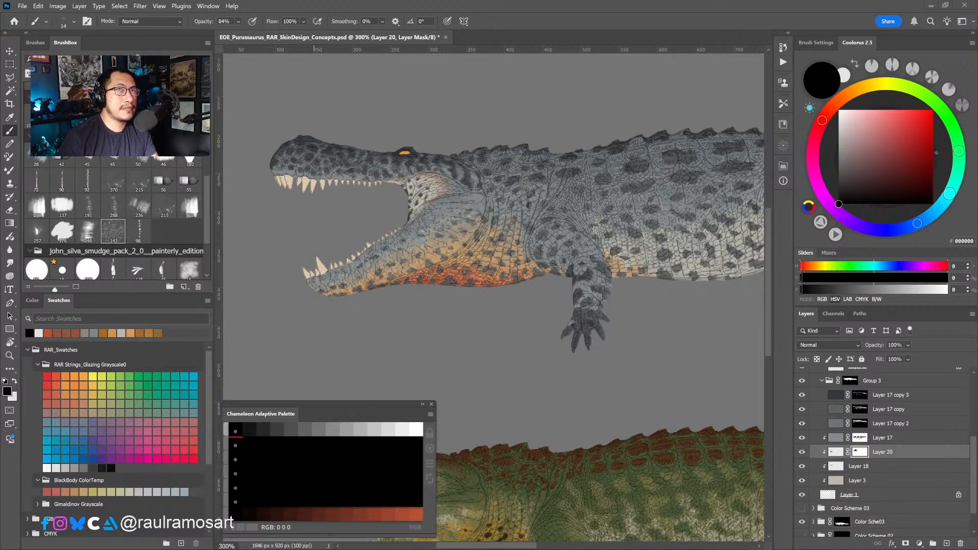
Compare the grey and green Purussaurus colour schemes at overview and closer zoom levels.
scroll(493, 299, down, 4)
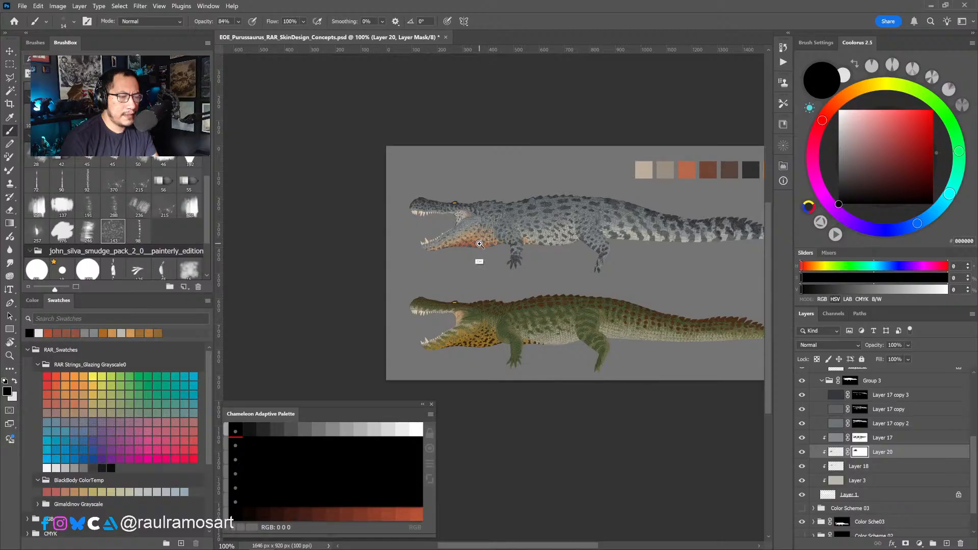
scroll(483, 242, up, 2)
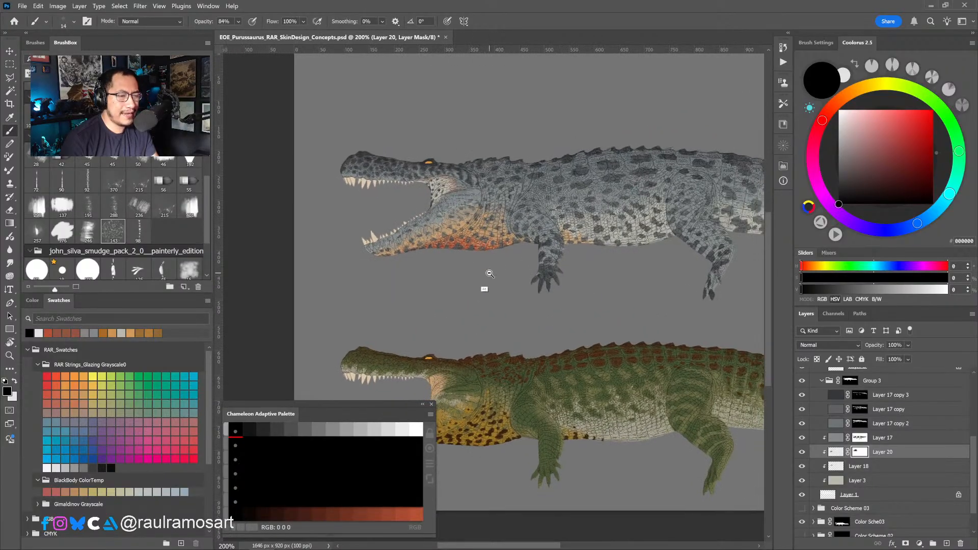
scroll(476, 276, down, 2)
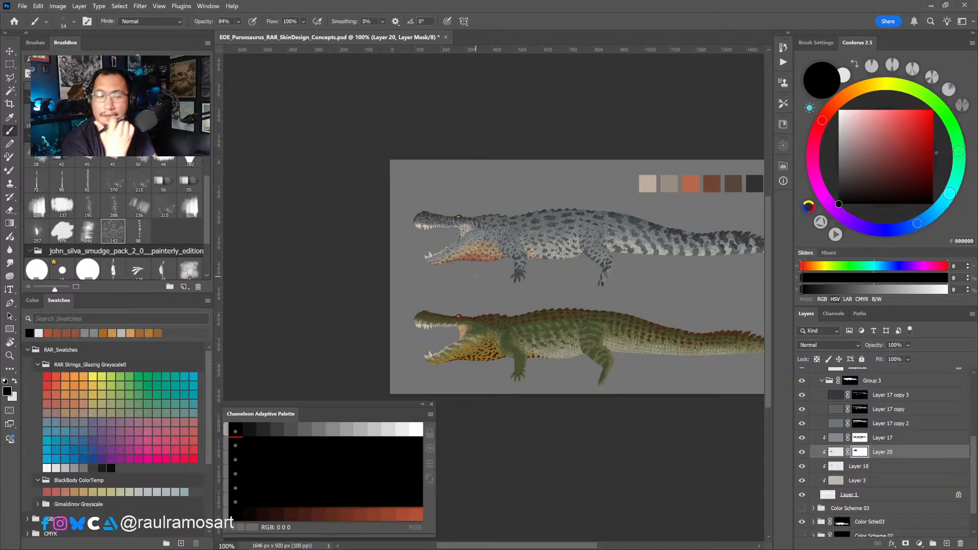
drag(582, 342, 453, 310)
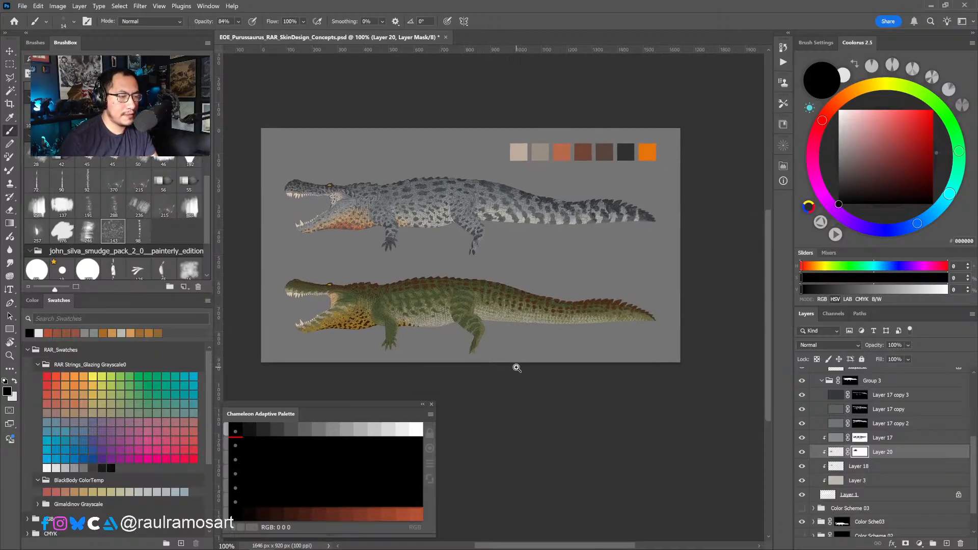
scroll(510, 357, up, 3)
scroll(537, 356, down, 3)
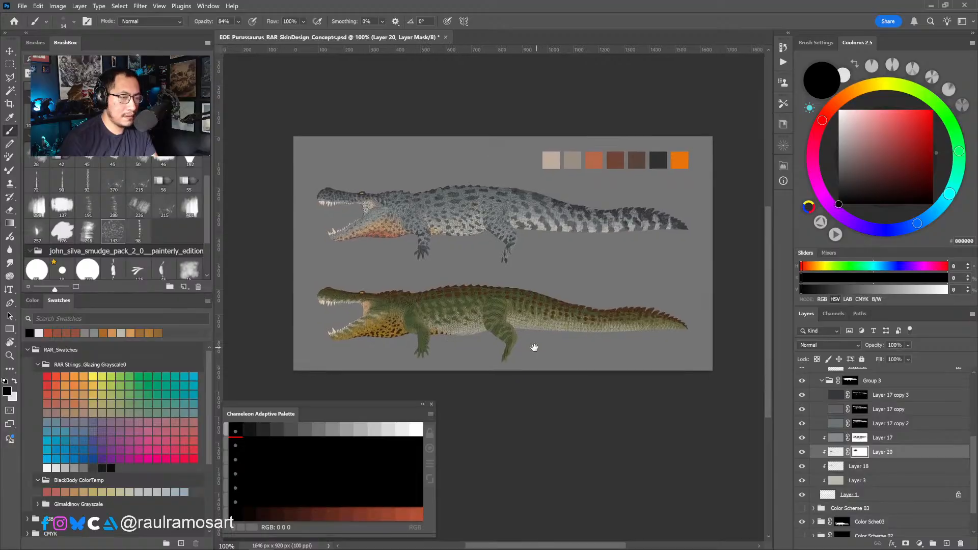
scroll(535, 348, up, 2)
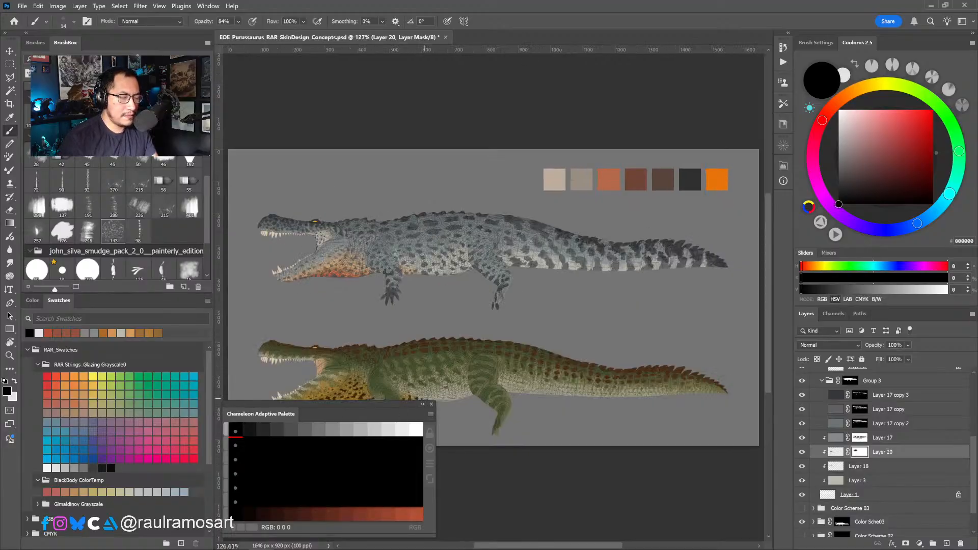
Collapse the Chameleon Adaptive Palette, move it clear of the artwork, and capture the canvas area showing both Purussaurus.
click(423, 404)
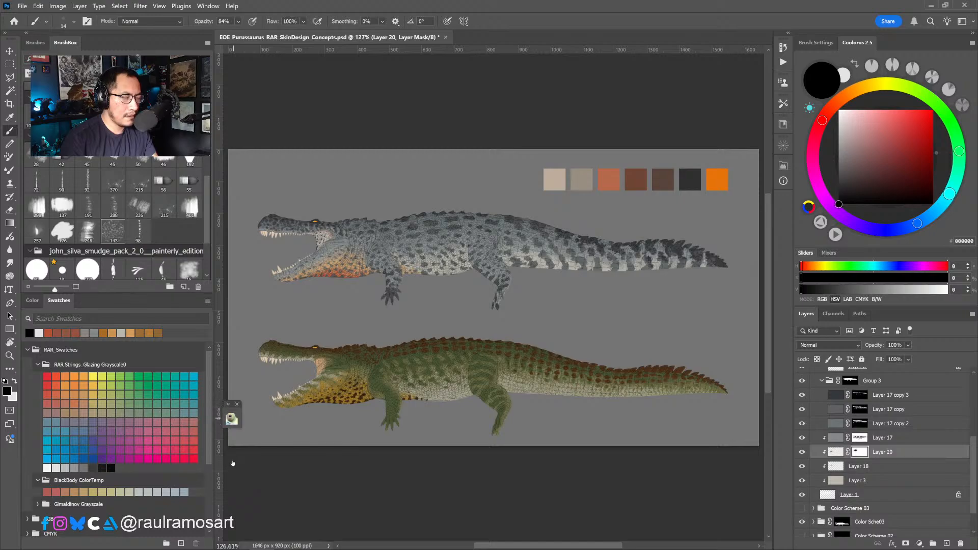
drag(234, 410, 235, 468)
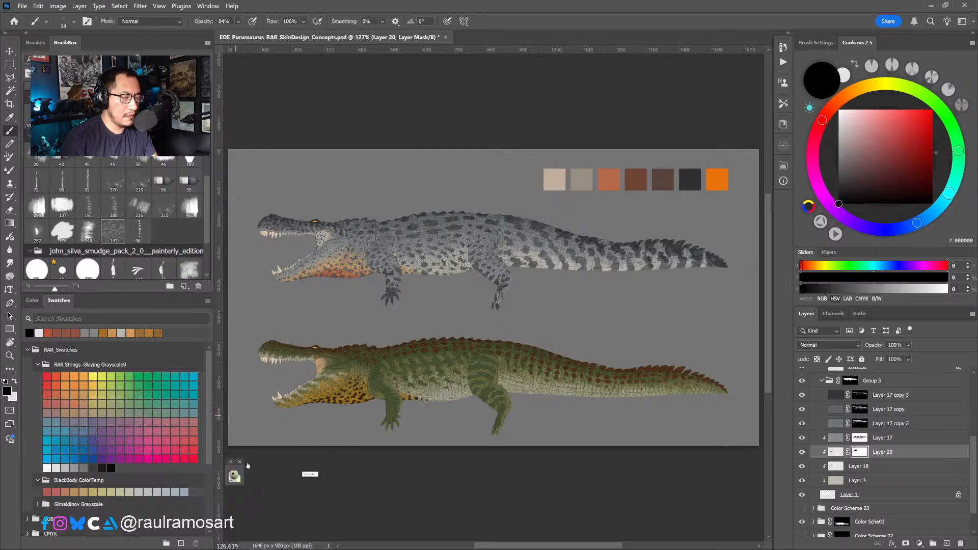
key(ctrl+shift+c)
drag(228, 149, 757, 445)
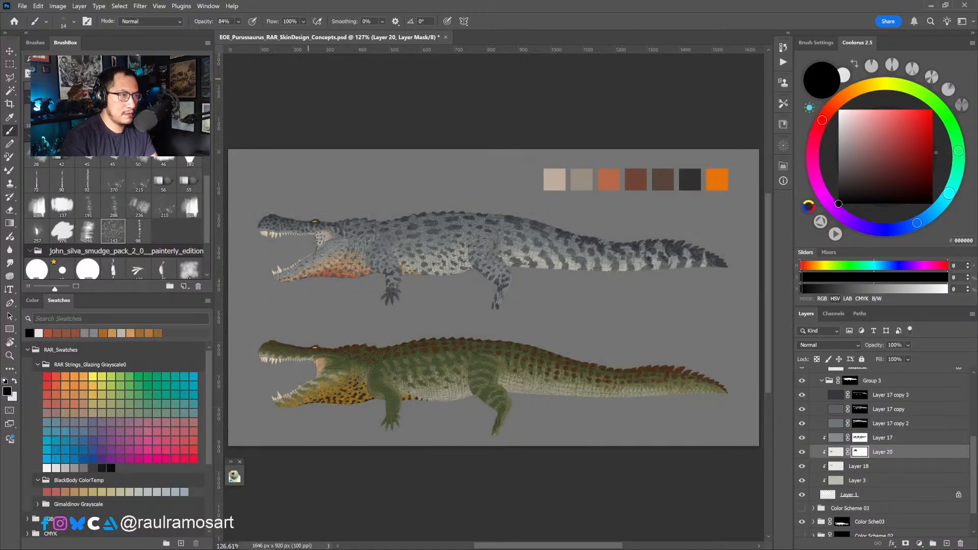
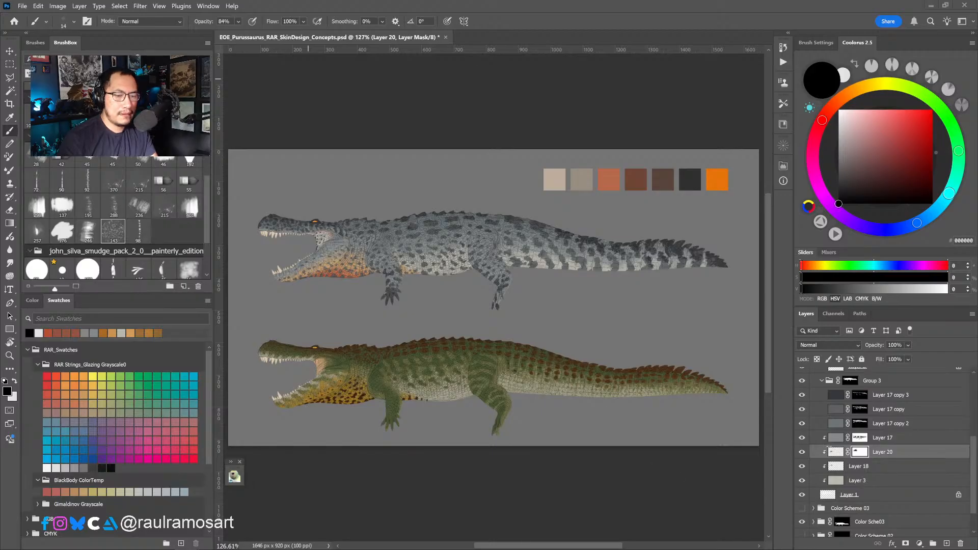
Collapse the Mouth/Eyes group and Group 3 inside Color Scheme 05.
scroll(976, 444, up, 8)
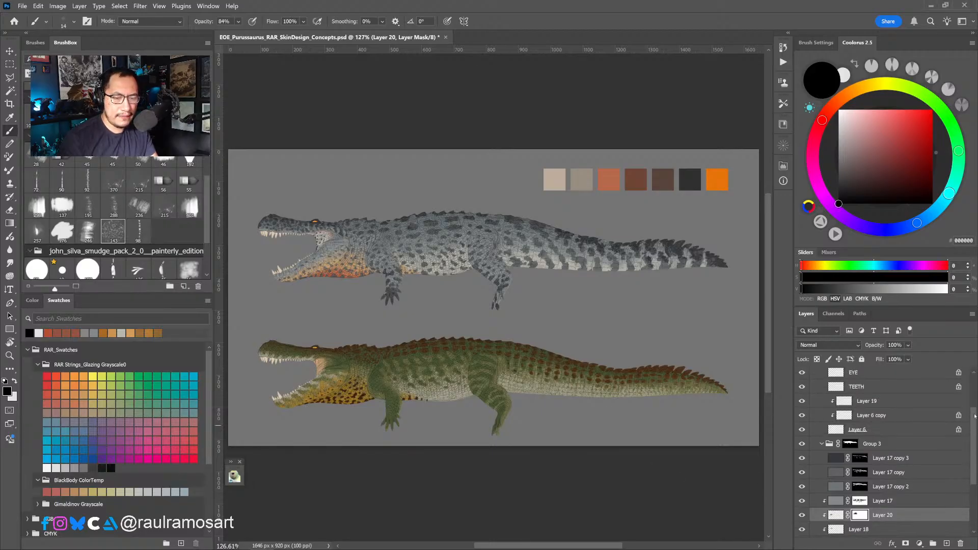
click(822, 427)
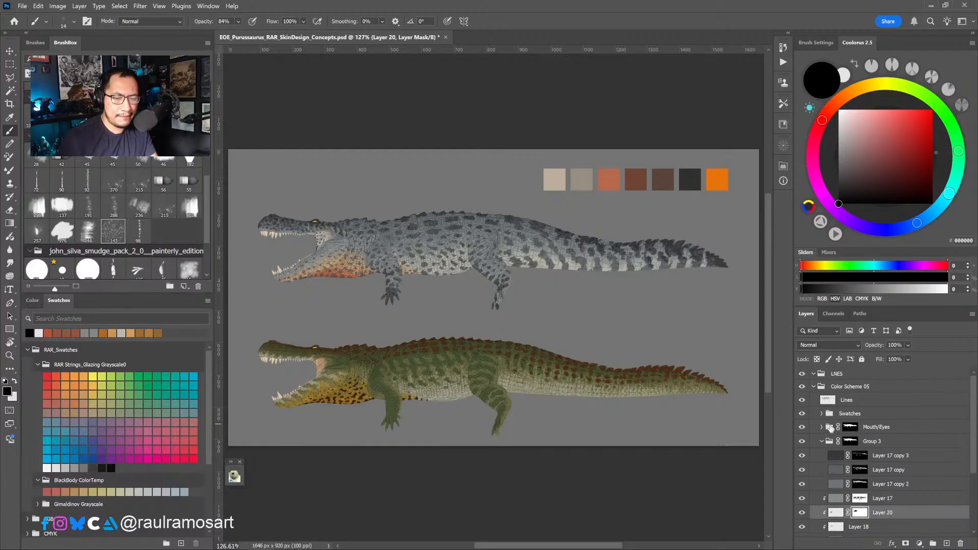
click(820, 442)
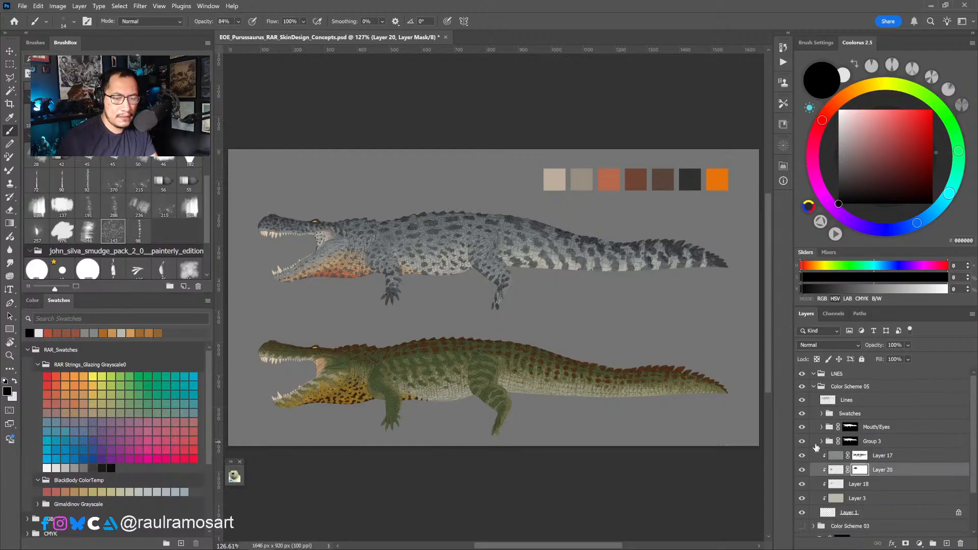
Collapse and hide Color Scheme 05, showing Color Scheme 03 instead, and capture the upper canvas strip with the swatches and orange striped Purussaurus.
click(821, 386)
click(814, 386)
click(802, 386)
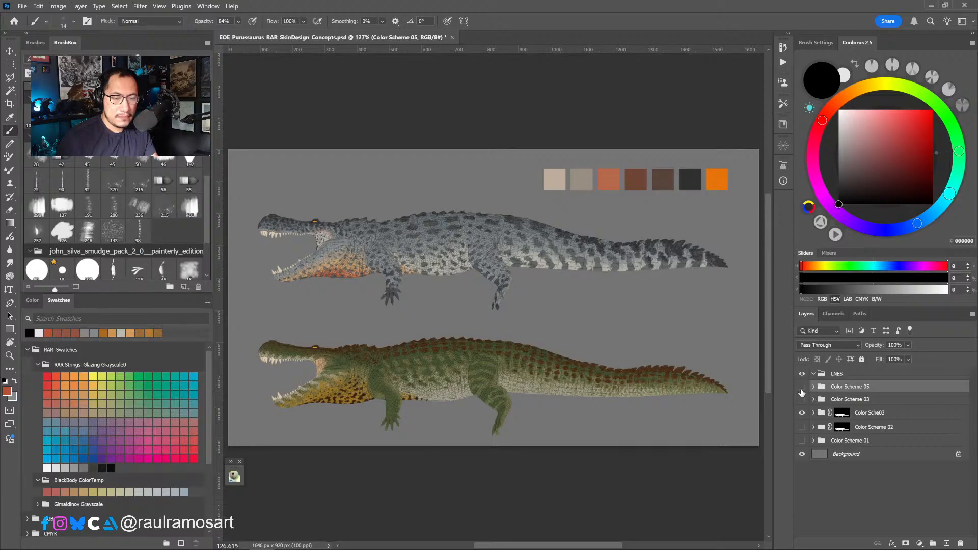
click(802, 399)
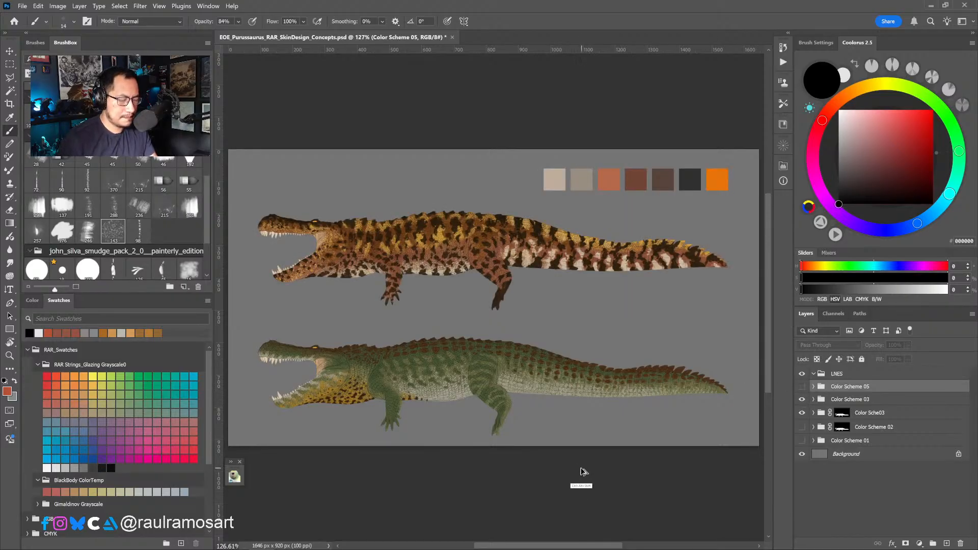
key(ctrl+alt+shift+c)
drag(228, 149, 759, 325)
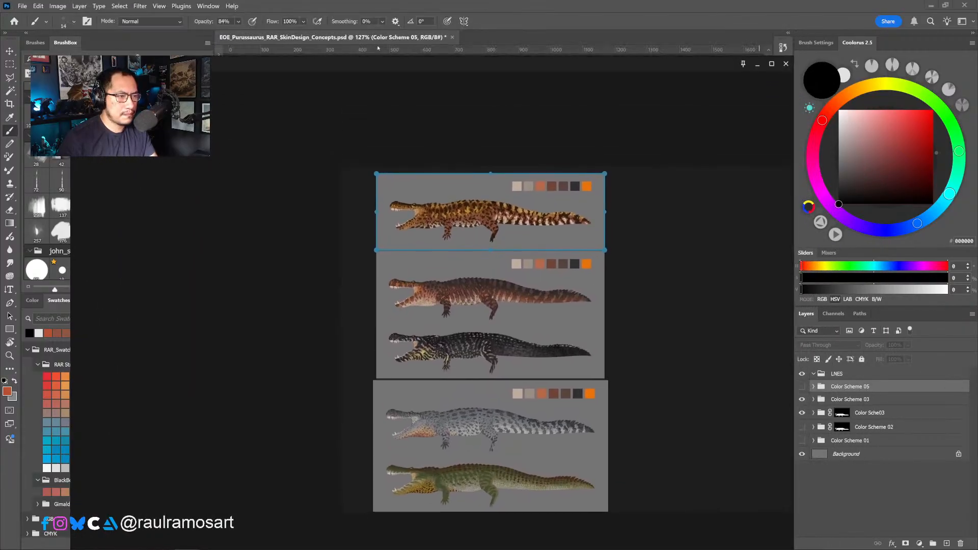
Enlarge the reference board window across the Photoshop workspace and frame all five captured Purussaurus colour schemes in it.
drag(385, 57, 386, 146)
drag(670, 299, 649, 205)
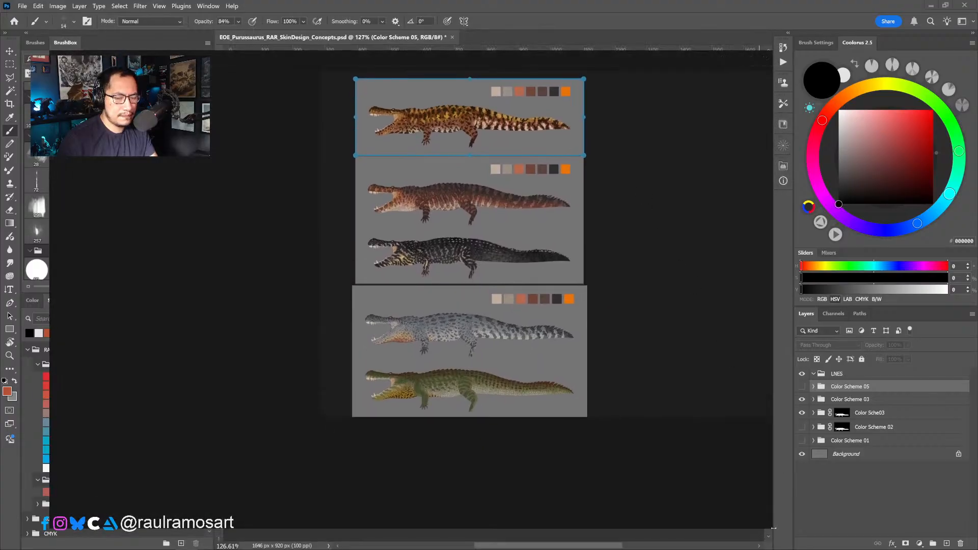
drag(770, 527, 928, 537)
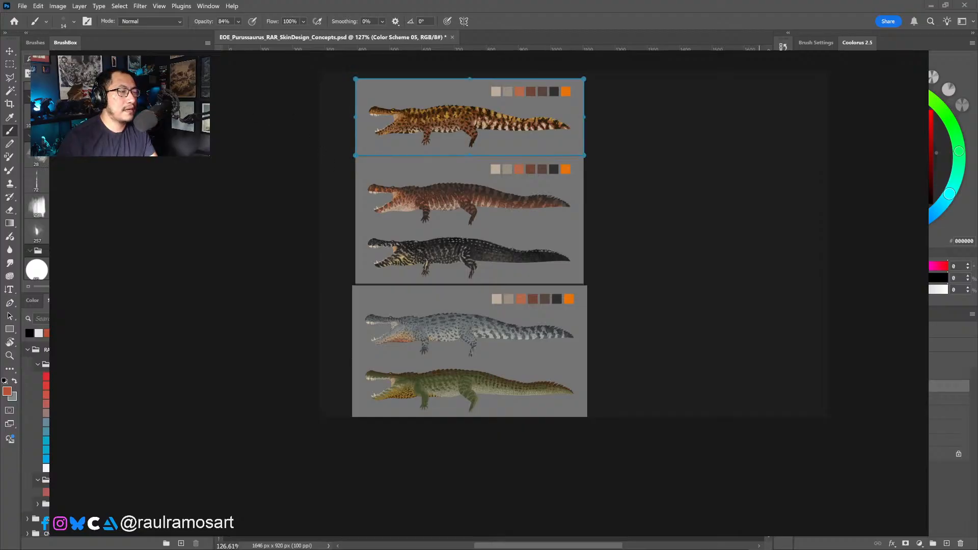
drag(50, 112, 27, 112)
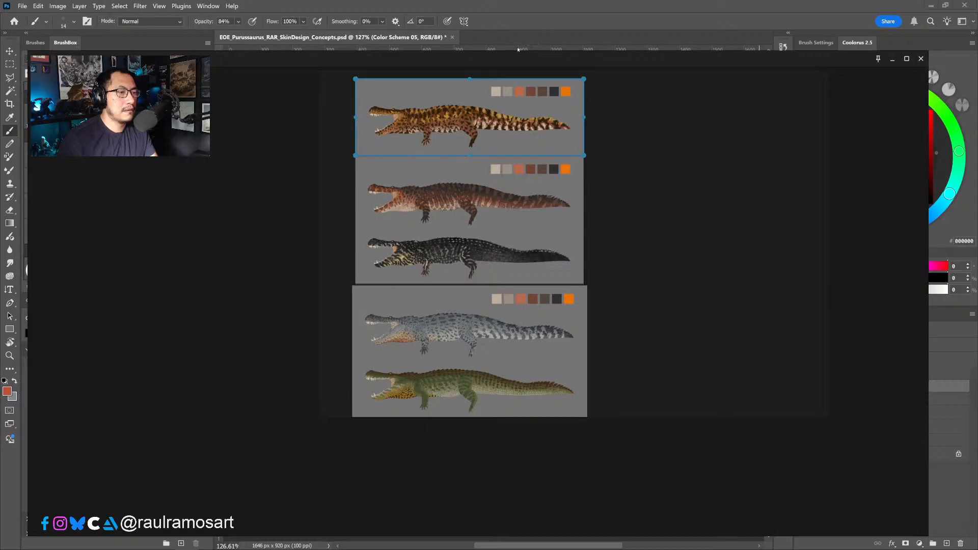
drag(513, 49, 512, 36)
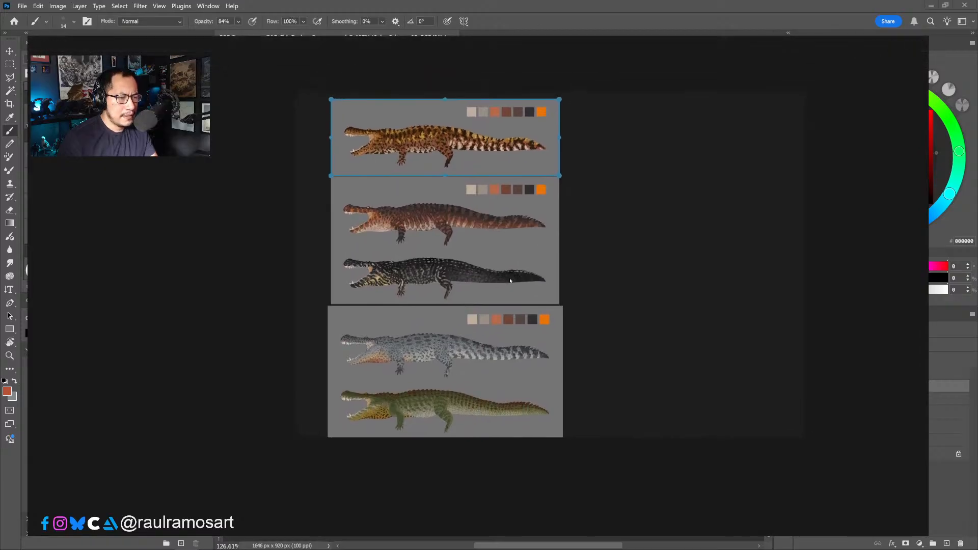
scroll(510, 281, up, 2)
drag(504, 262, 506, 269)
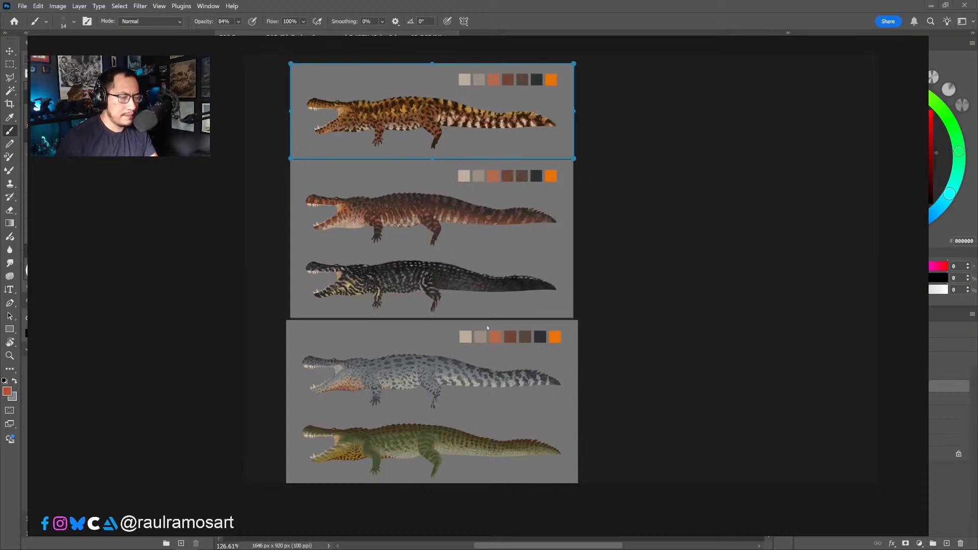
Deselect the captured image on the board and set the drawing pen colour to teal 19E8AA.
click(682, 248)
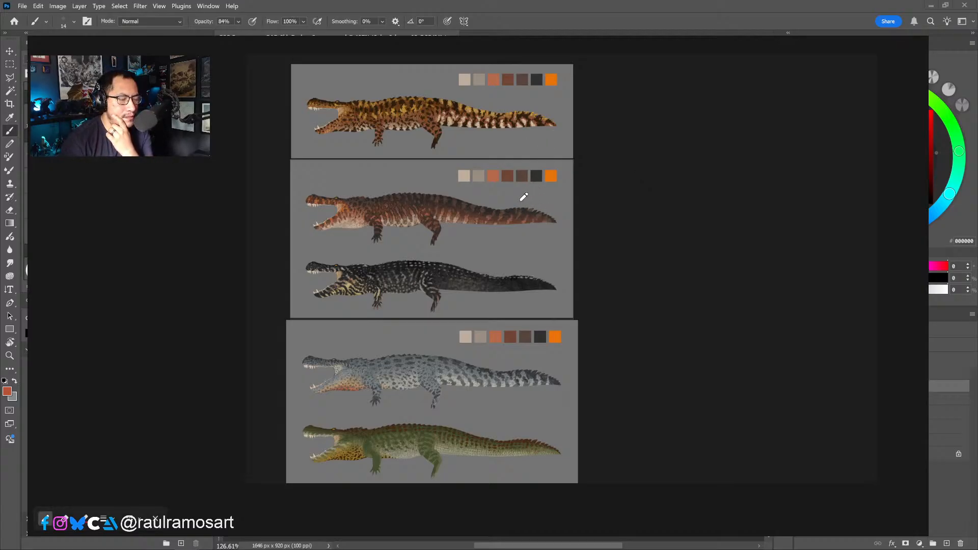
click(85, 519)
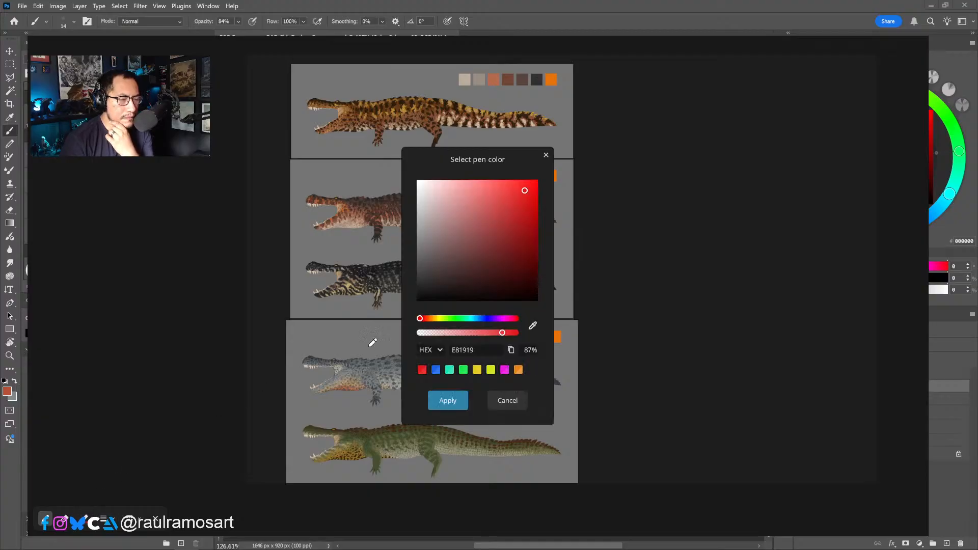
click(518, 370)
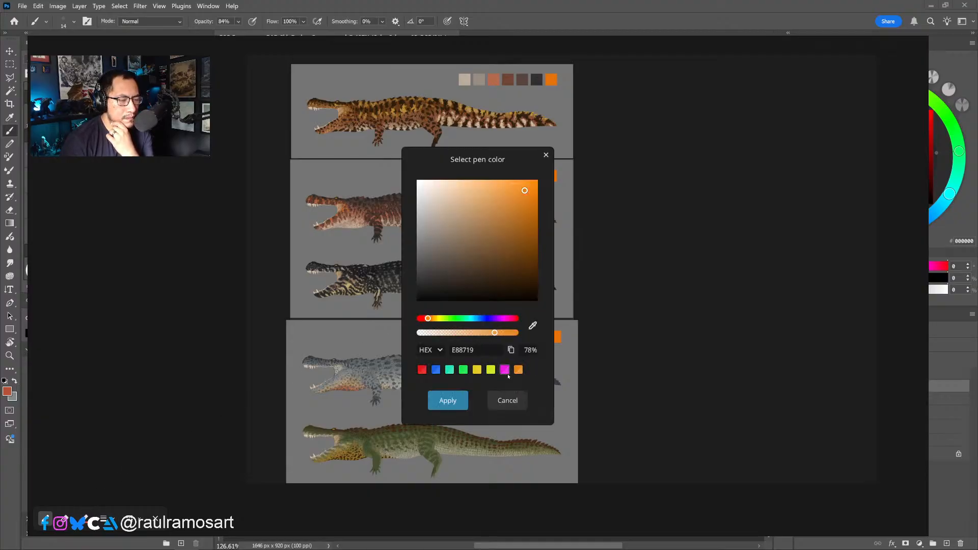
click(450, 369)
click(449, 400)
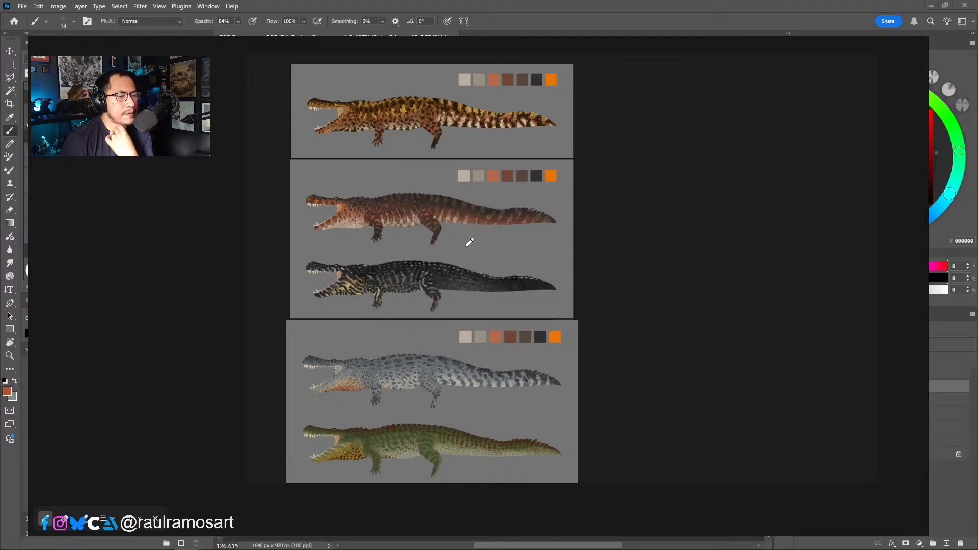
Draw teal lines from the red-brown, black and grey Purussaurus into a circle, and add arrows at the orange striped and green ones.
drag(579, 220, 628, 248)
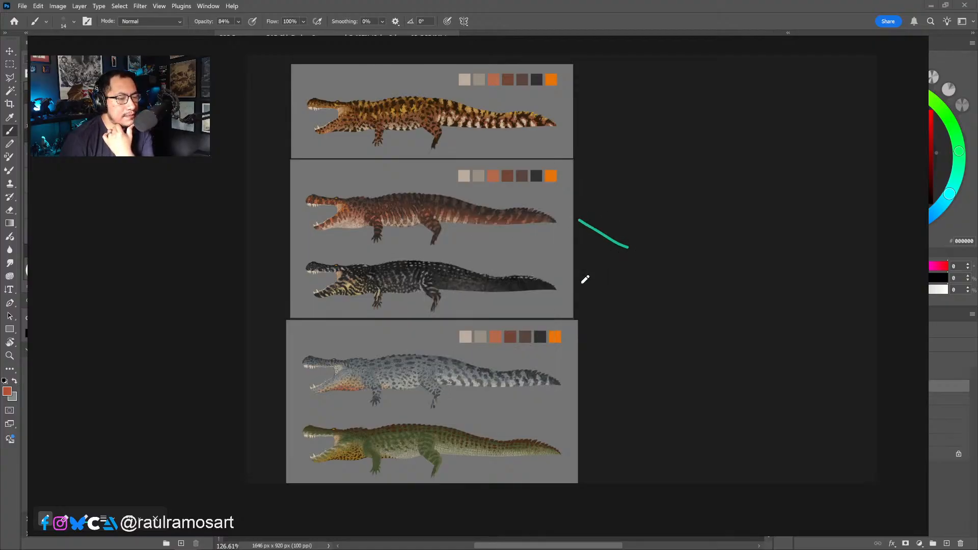
drag(581, 283, 628, 252)
drag(586, 351, 636, 279)
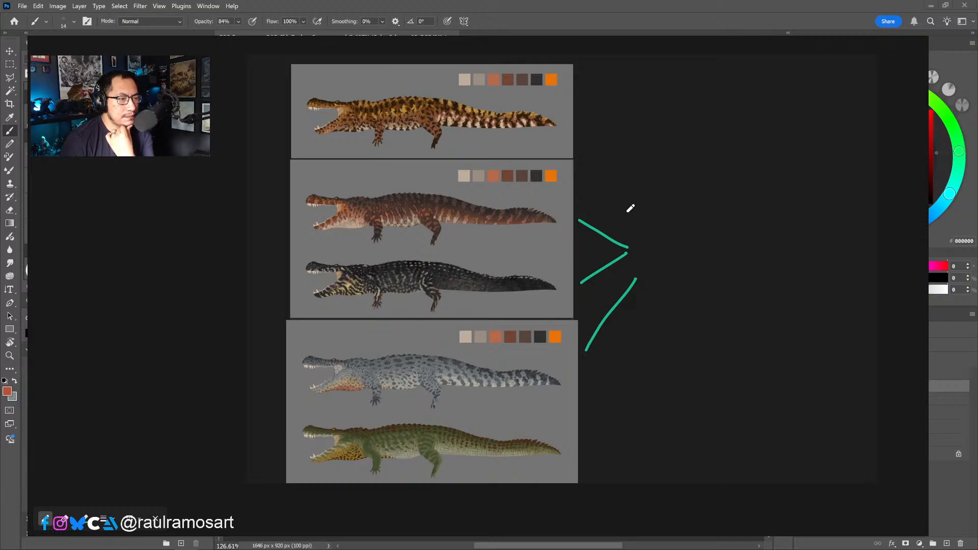
drag(586, 123, 630, 117)
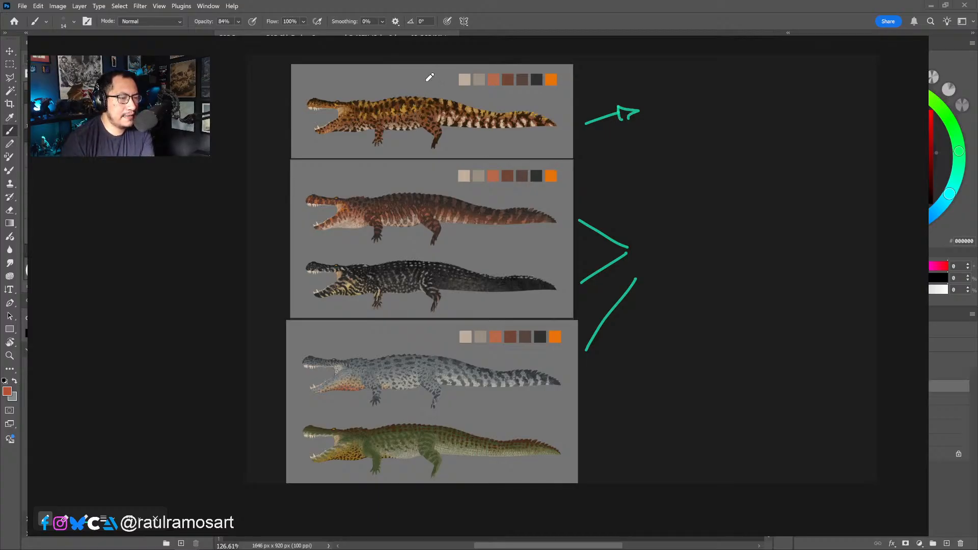
drag(429, 75, 424, 91)
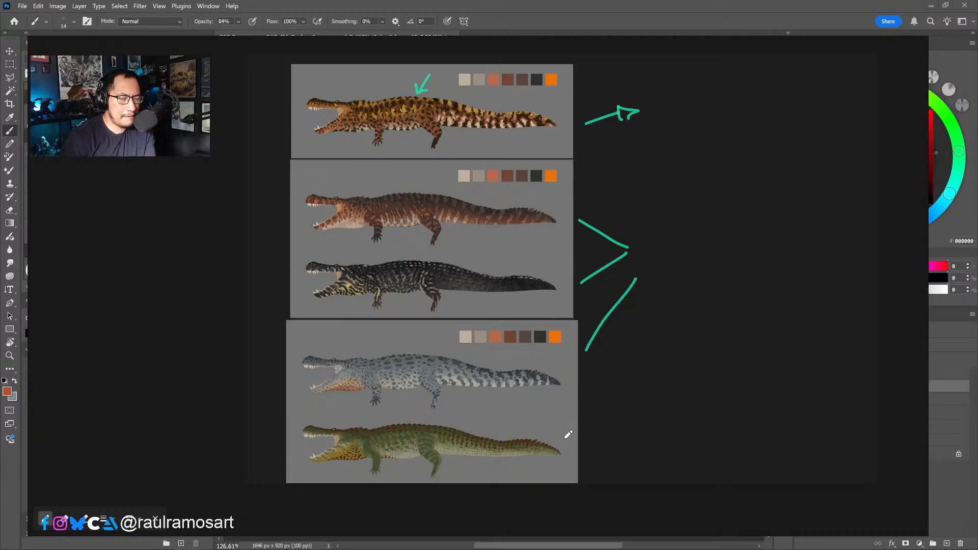
mouse_move(568, 443)
mouse_down()
mouse_move(590, 435)
mouse_move(600, 445)
mouse_up()
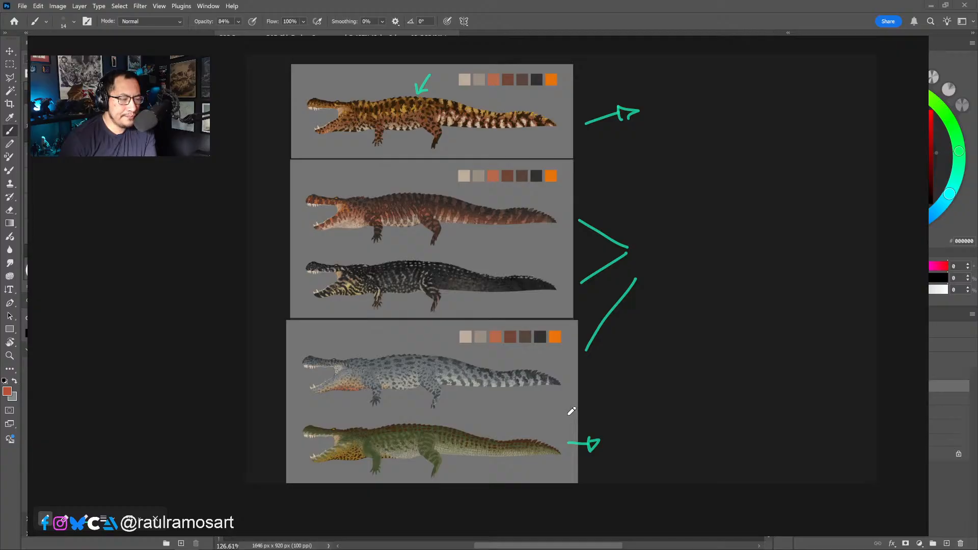
mouse_move(688, 230)
mouse_down()
mouse_move(662, 211)
mouse_move(654, 236)
mouse_up()
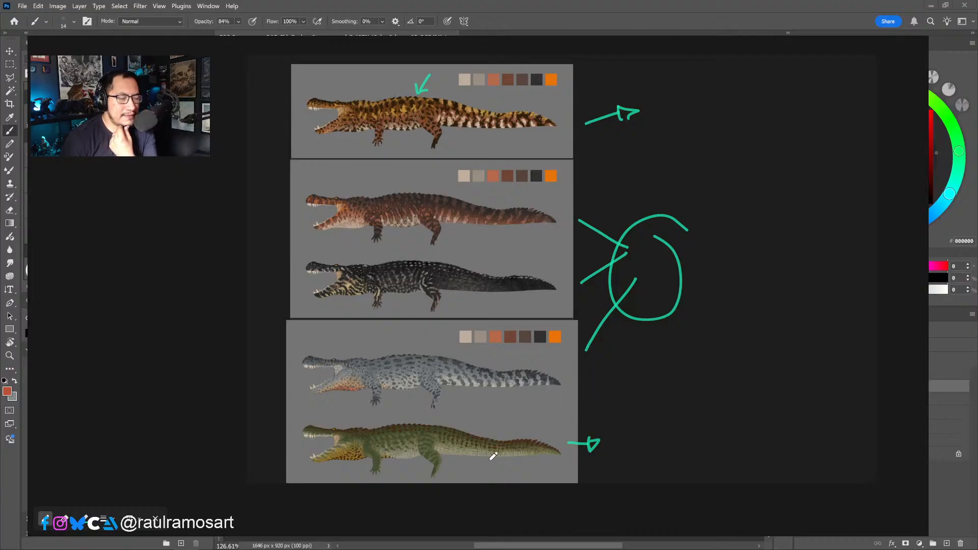
Add teal arrows linking the green scheme to the grey one, leading out of the circle, and pointing at the green and orange striped schemes.
mouse_move(595, 433)
mouse_down()
mouse_move(611, 412)
mouse_move(587, 422)
mouse_up()
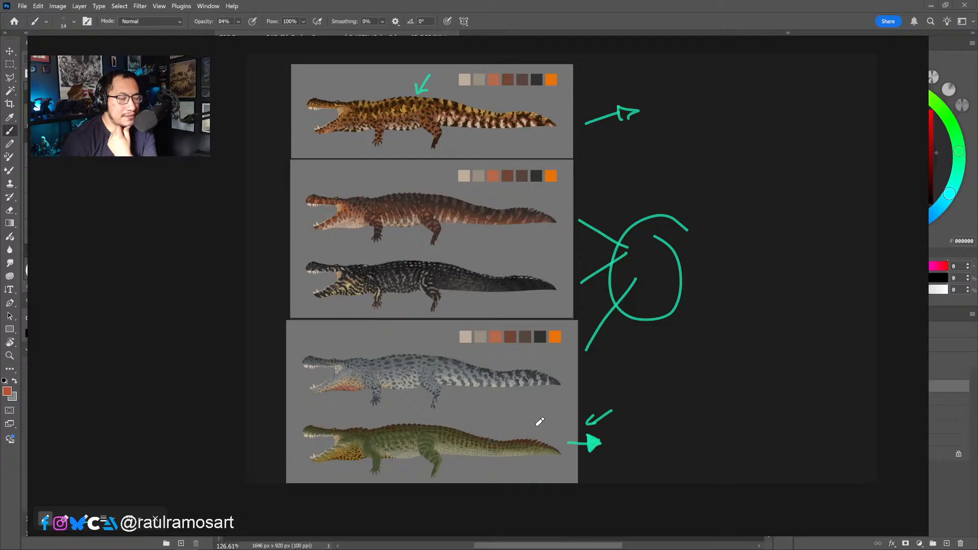
mouse_move(561, 436)
mouse_down()
mouse_move(562, 390)
mouse_move(573, 407)
mouse_move(566, 396)
mouse_move(559, 401)
mouse_move(566, 391)
mouse_up()
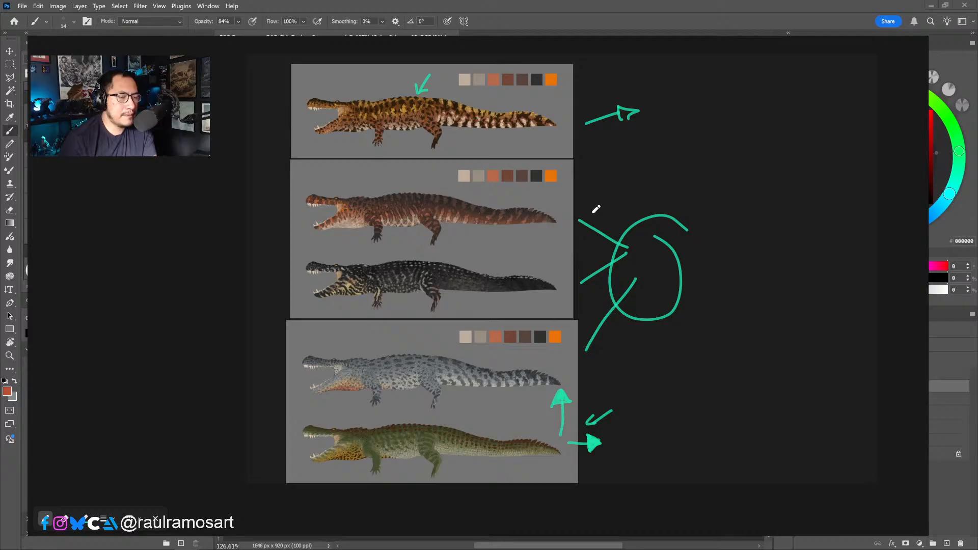
mouse_move(556, 212)
mouse_down()
mouse_move(608, 240)
mouse_move(623, 309)
mouse_move(575, 377)
mouse_up()
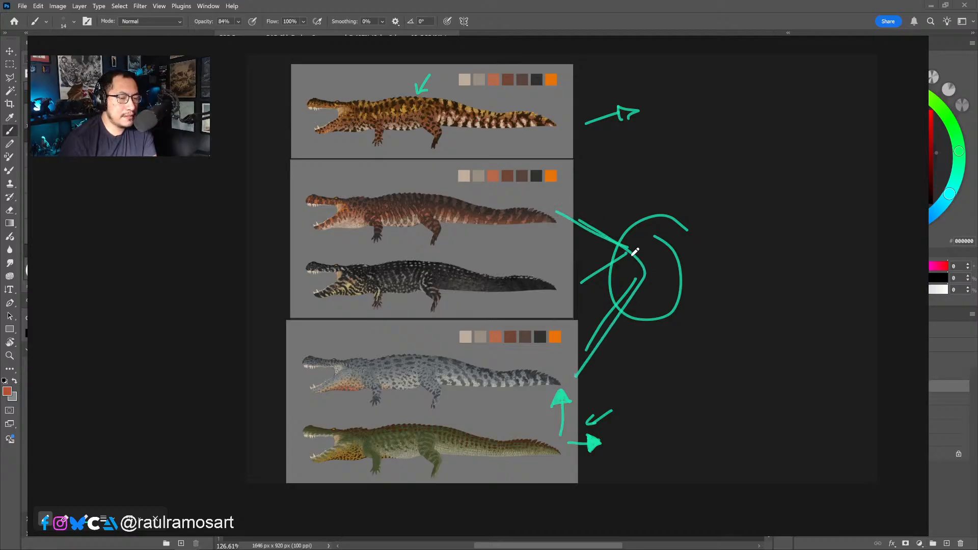
drag(647, 271, 699, 269)
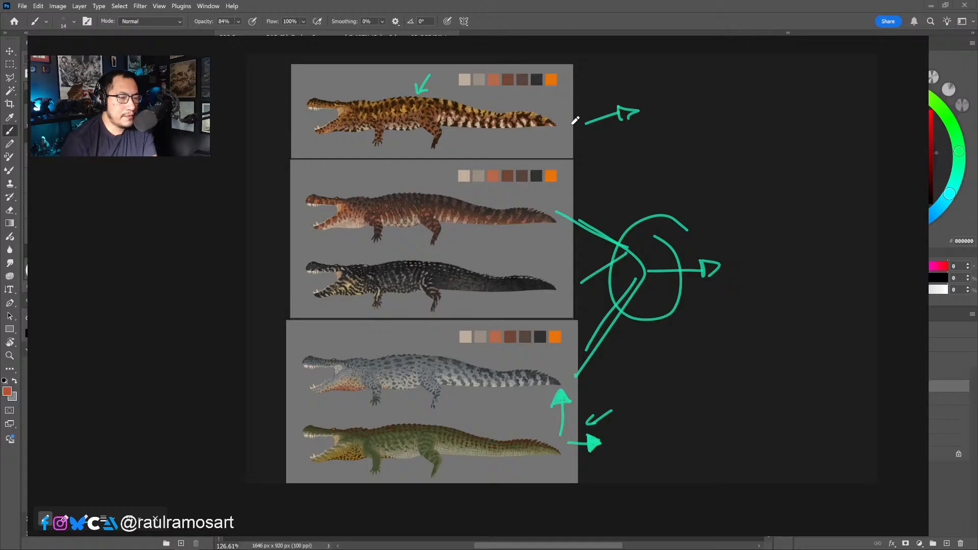
mouse_move(511, 414)
mouse_down()
mouse_move(499, 428)
mouse_move(508, 427)
mouse_up()
click(557, 90)
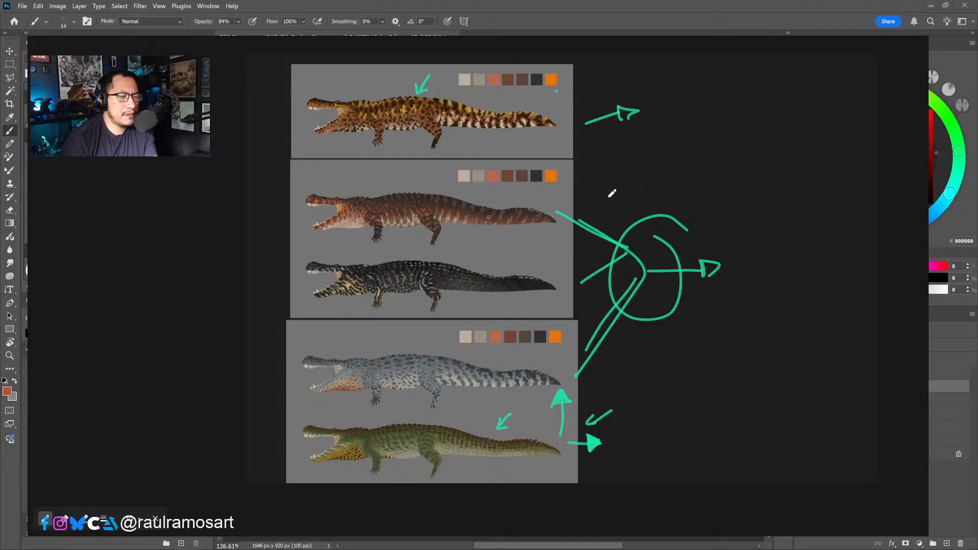
mouse_move(606, 81)
mouse_down()
mouse_move(582, 96)
mouse_move(593, 95)
mouse_up()
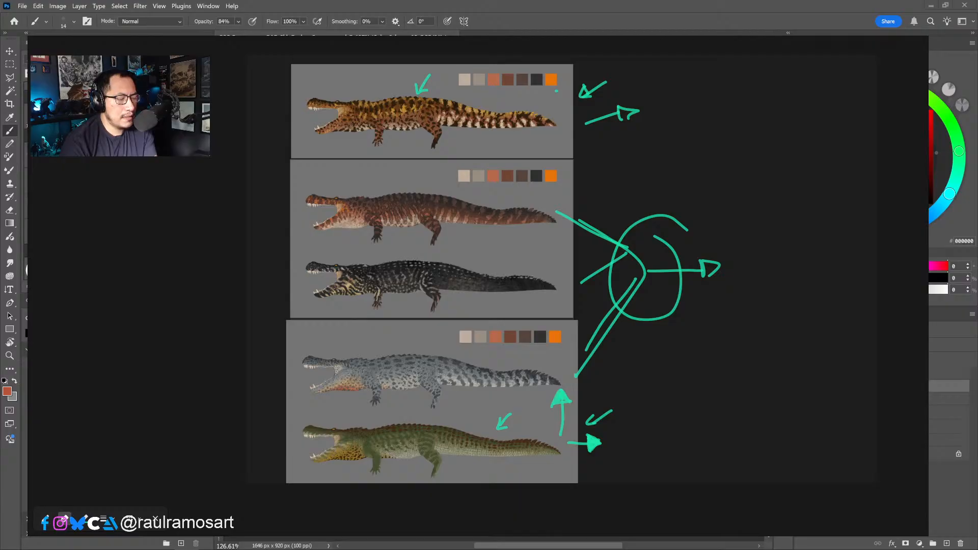
Erase all the teal annotations from the reference board.
key(e)
mouse_move(565, 385)
mouse_down()
mouse_move(587, 446)
mouse_move(614, 402)
mouse_move(580, 443)
mouse_move(561, 397)
mouse_move(522, 417)
mouse_move(508, 406)
mouse_move(579, 398)
mouse_move(603, 303)
mouse_move(627, 316)
mouse_move(653, 312)
mouse_move(694, 257)
mouse_move(708, 285)
mouse_move(620, 171)
mouse_move(618, 89)
mouse_move(595, 106)
mouse_move(555, 87)
mouse_move(395, 114)
mouse_up()
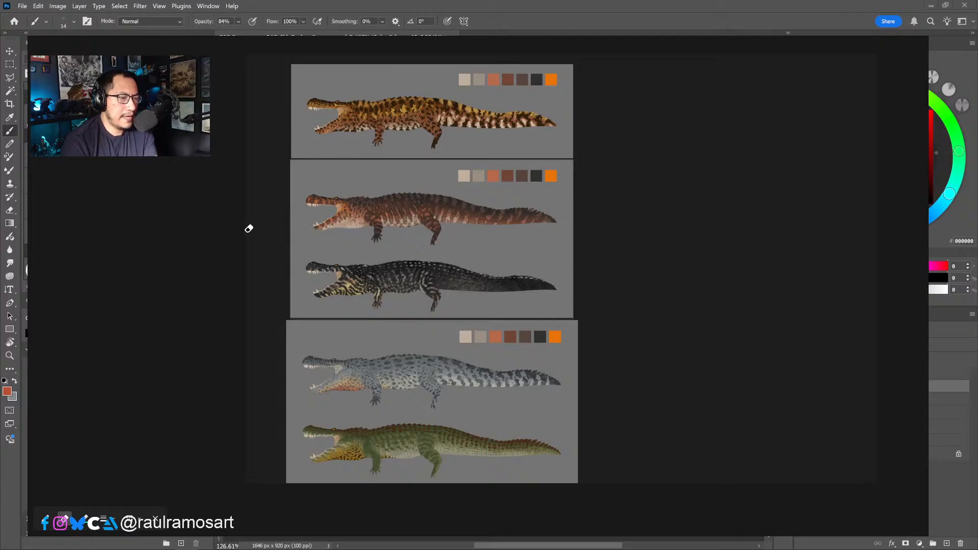
click(85, 519)
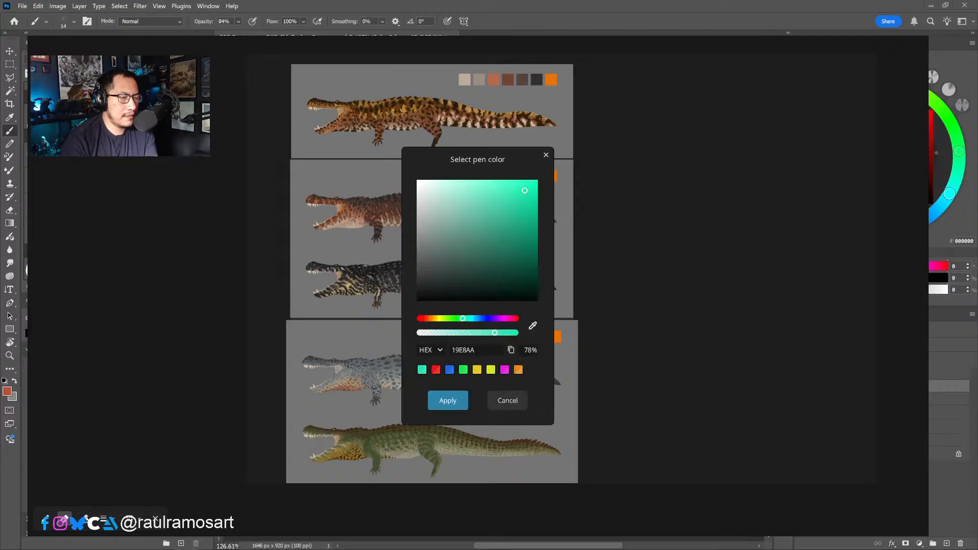
click(547, 154)
click(85, 518)
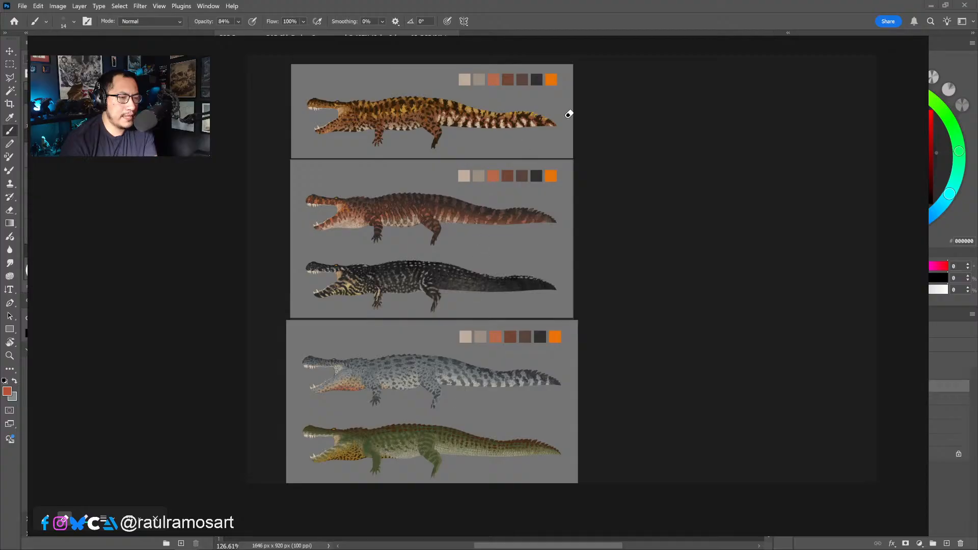
click(84, 519)
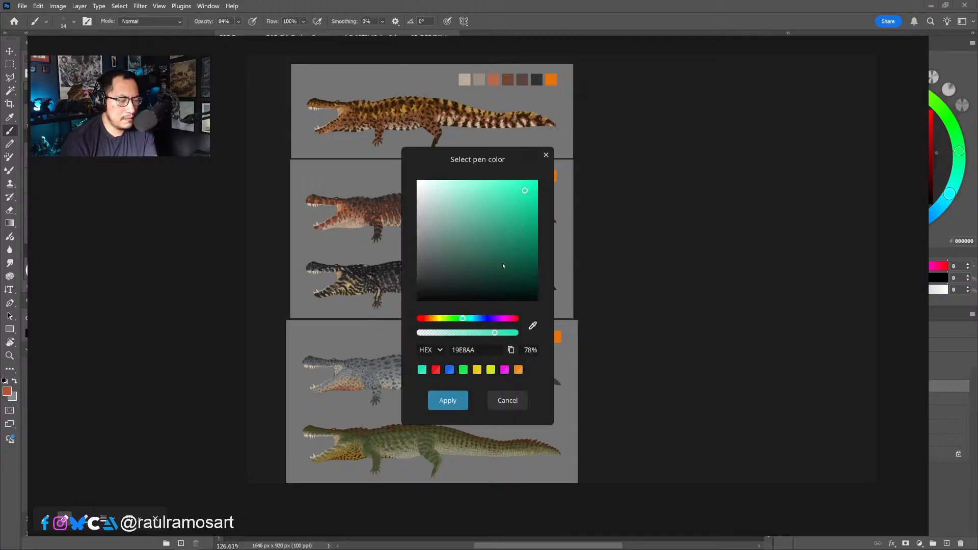
click(546, 156)
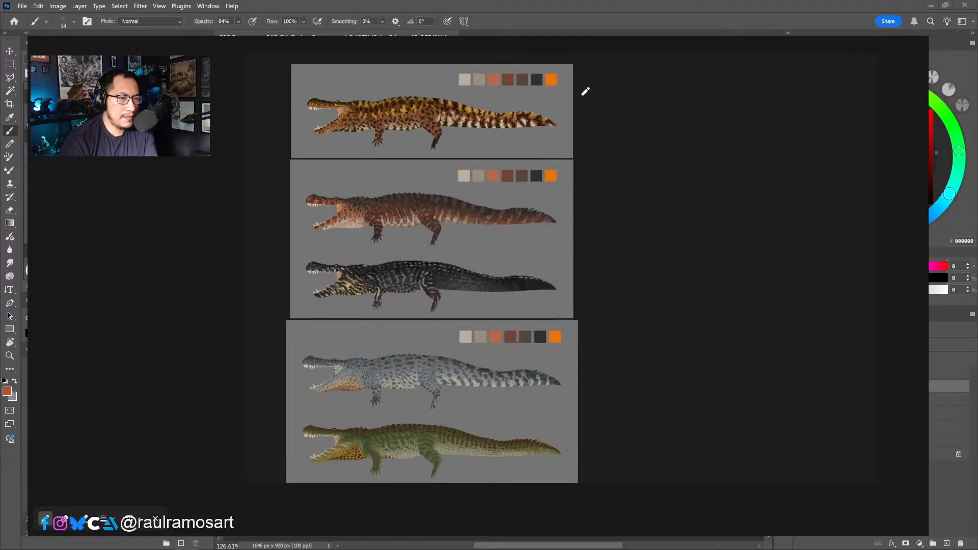
Mark the orange striped, red-brown and black Purussaurus with short teal lines and bracket them together with a double curve.
drag(570, 104, 600, 98)
drag(567, 199, 600, 185)
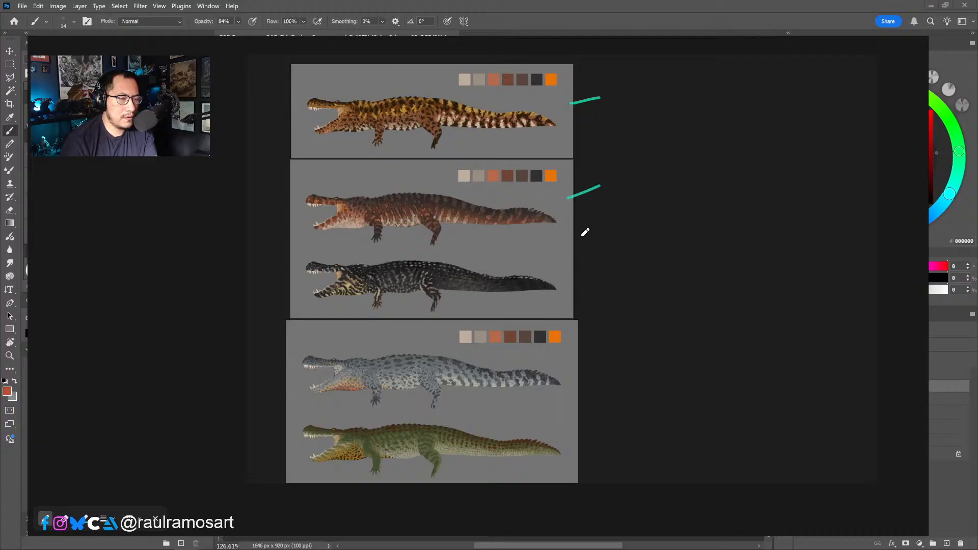
click(565, 264)
drag(562, 276, 608, 251)
mouse_move(612, 93)
mouse_down()
mouse_move(621, 261)
mouse_move(649, 180)
mouse_move(631, 83)
mouse_up()
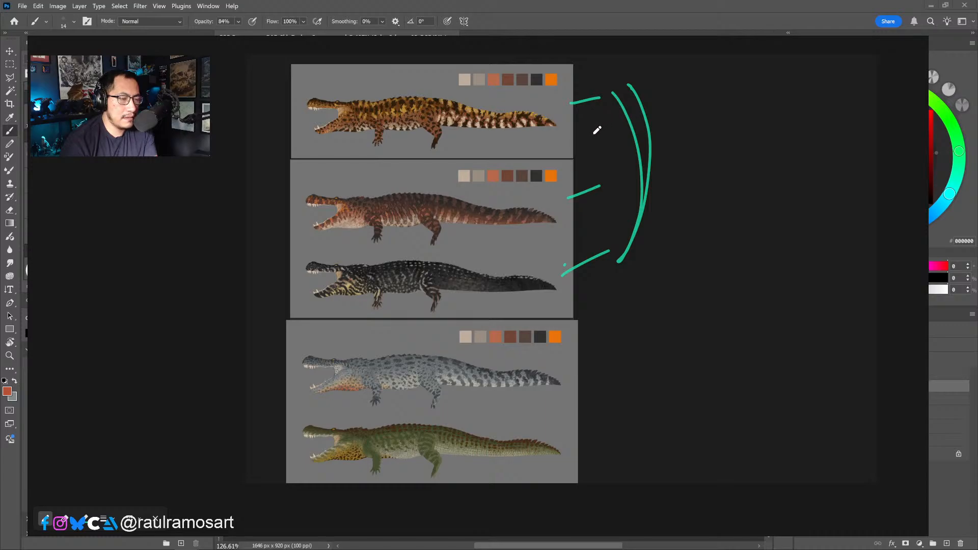
Draw teal arrows at the black Purussaurus's tail, from the green scheme up to the grey one, outward from the green scheme, and at its tail.
drag(517, 253, 498, 271)
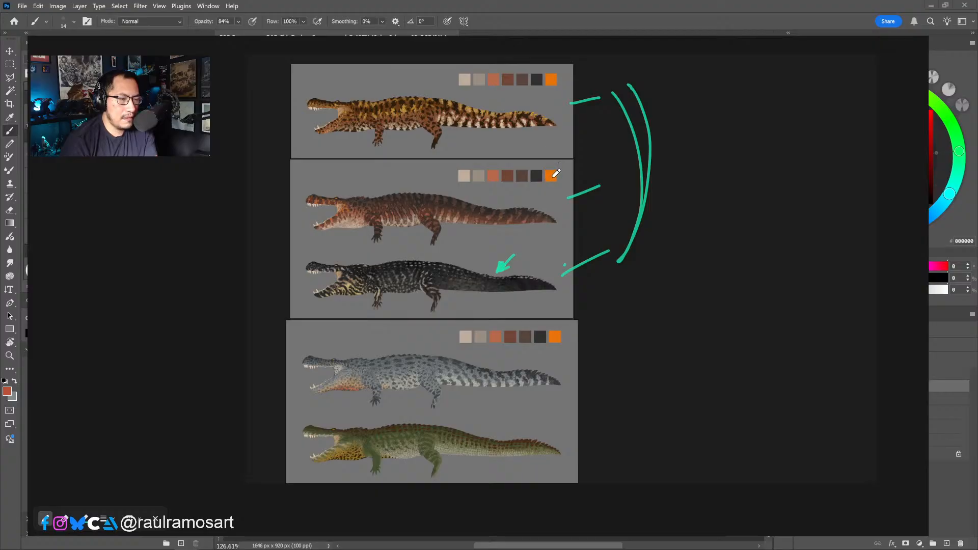
mouse_move(612, 378)
mouse_down()
mouse_move(601, 465)
mouse_move(623, 401)
mouse_move(599, 380)
mouse_move(620, 371)
mouse_up()
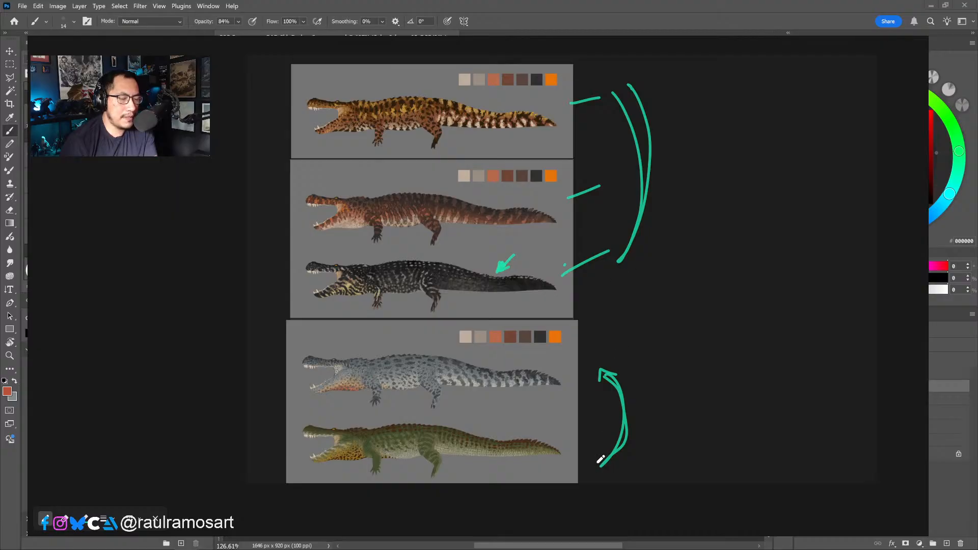
mouse_move(591, 457)
mouse_down()
mouse_move(660, 480)
mouse_move(658, 471)
mouse_move(650, 490)
mouse_move(663, 470)
mouse_up()
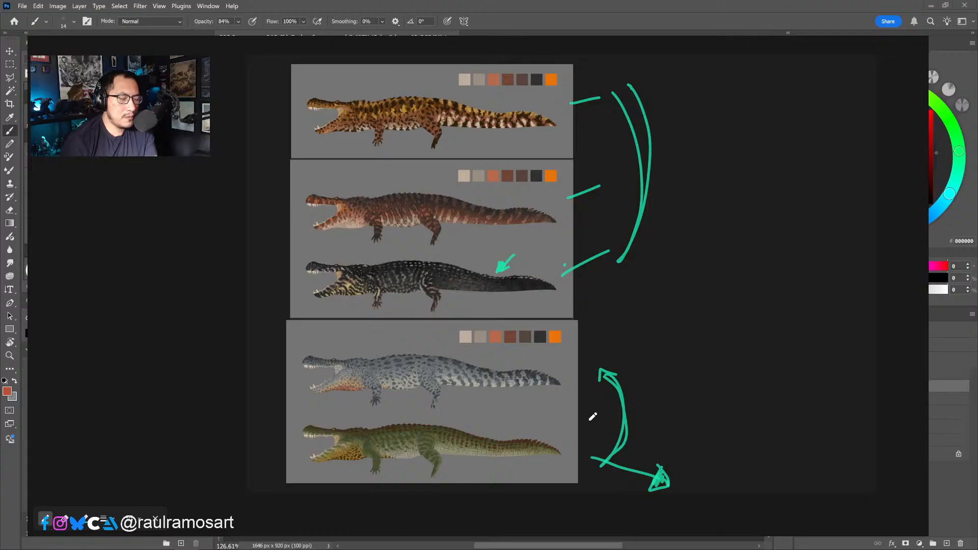
mouse_move(596, 417)
mouse_down()
mouse_move(570, 441)
mouse_move(580, 437)
mouse_up()
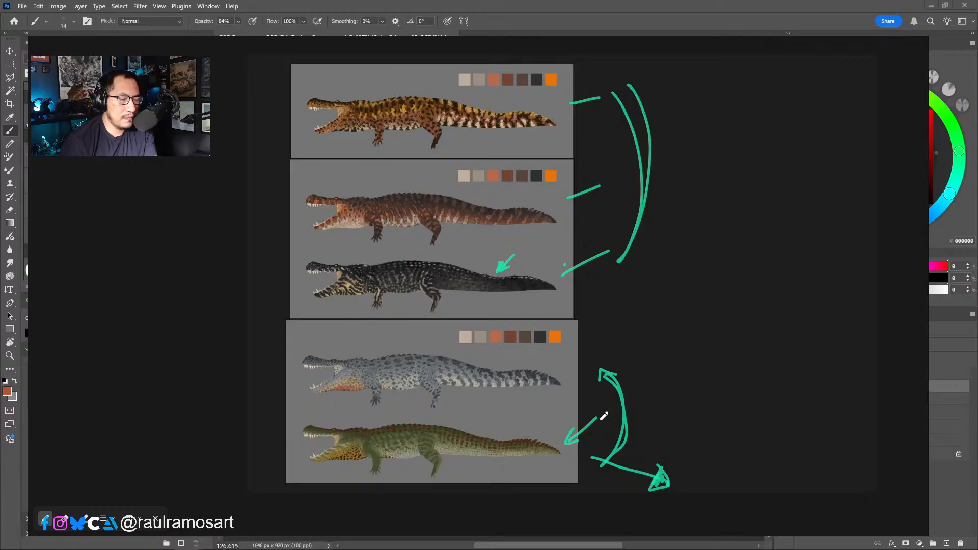
Add teal leader lines and handwritten labels, "Snow" for the grey Purussaurus and "Redwood" for the red-brown one, plus a short curve inside the bracket.
drag(575, 425, 572, 439)
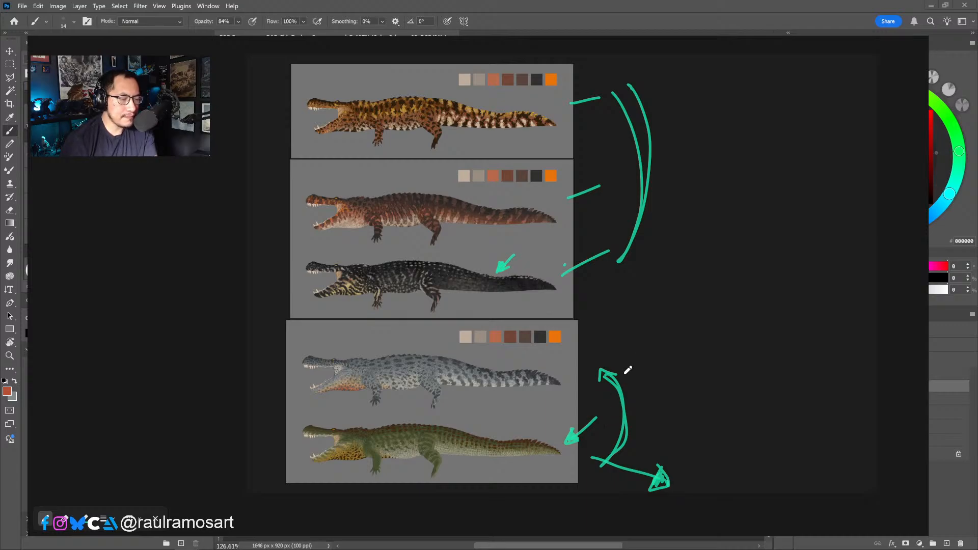
mouse_move(568, 375)
mouse_down()
mouse_move(612, 341)
mouse_move(616, 352)
mouse_move(626, 348)
mouse_move(613, 342)
mouse_move(615, 356)
mouse_move(673, 332)
mouse_up()
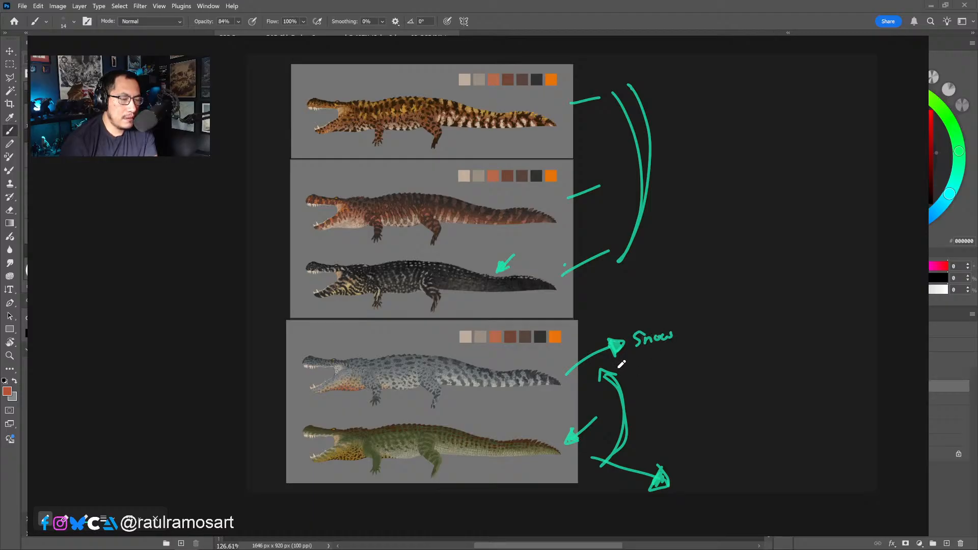
mouse_move(594, 127)
mouse_down()
mouse_move(615, 146)
mouse_move(641, 192)
mouse_up()
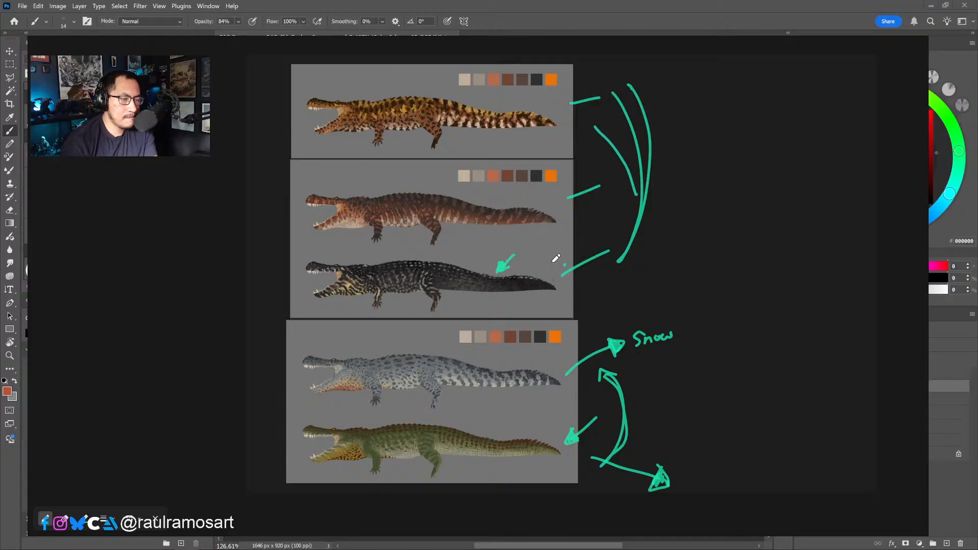
mouse_move(583, 218)
mouse_down()
mouse_move(616, 207)
mouse_move(714, 206)
mouse_move(726, 196)
mouse_up()
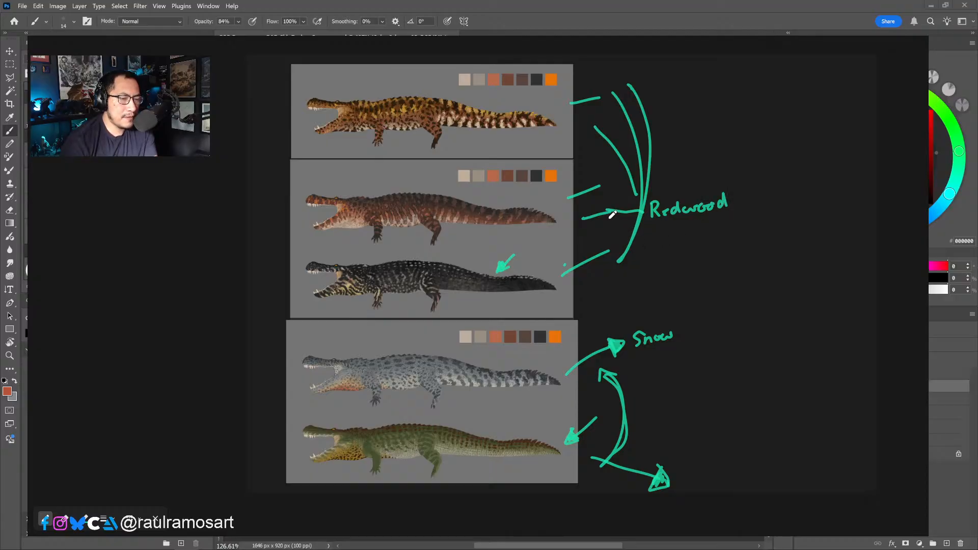
drag(577, 222, 622, 207)
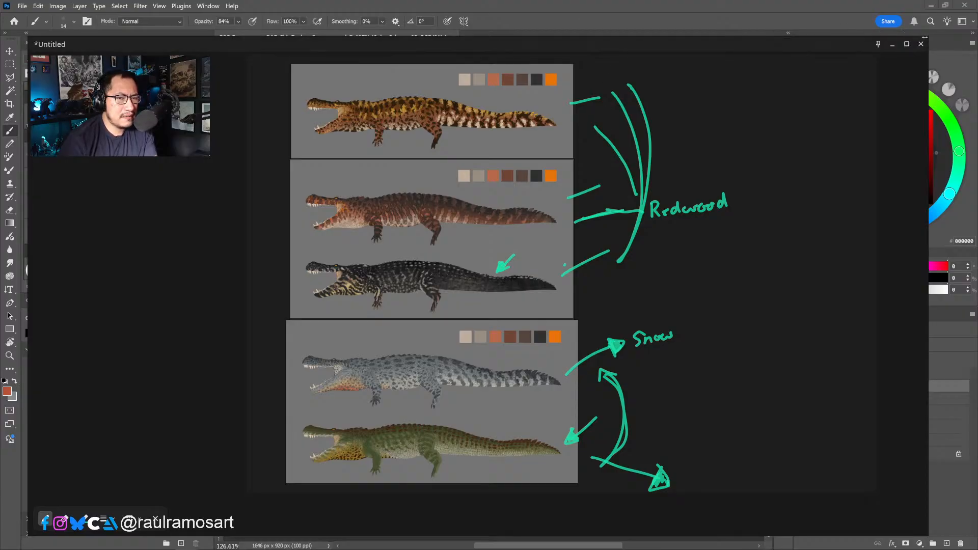
Narrow the reference board window and get it out of the way of the Photoshop canvas.
drag(925, 38, 586, 53)
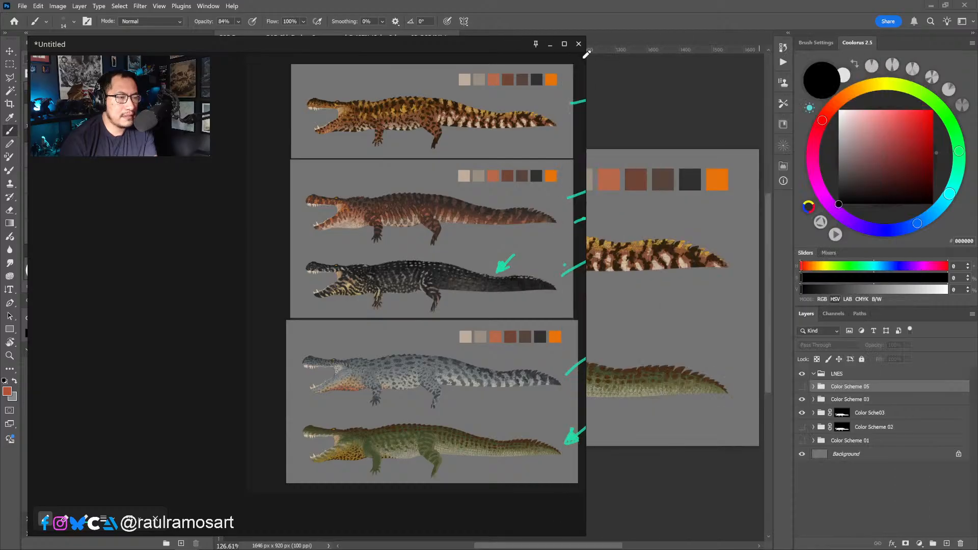
click(550, 44)
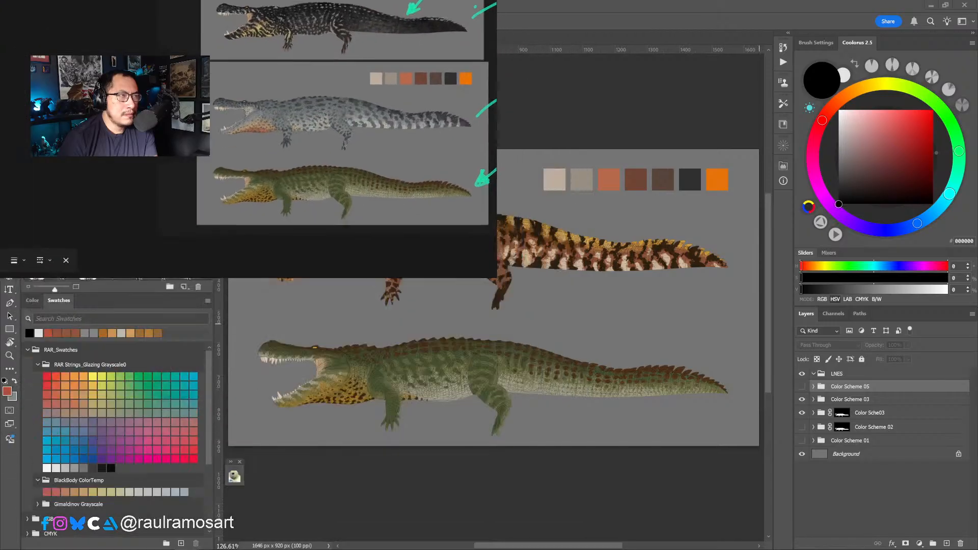